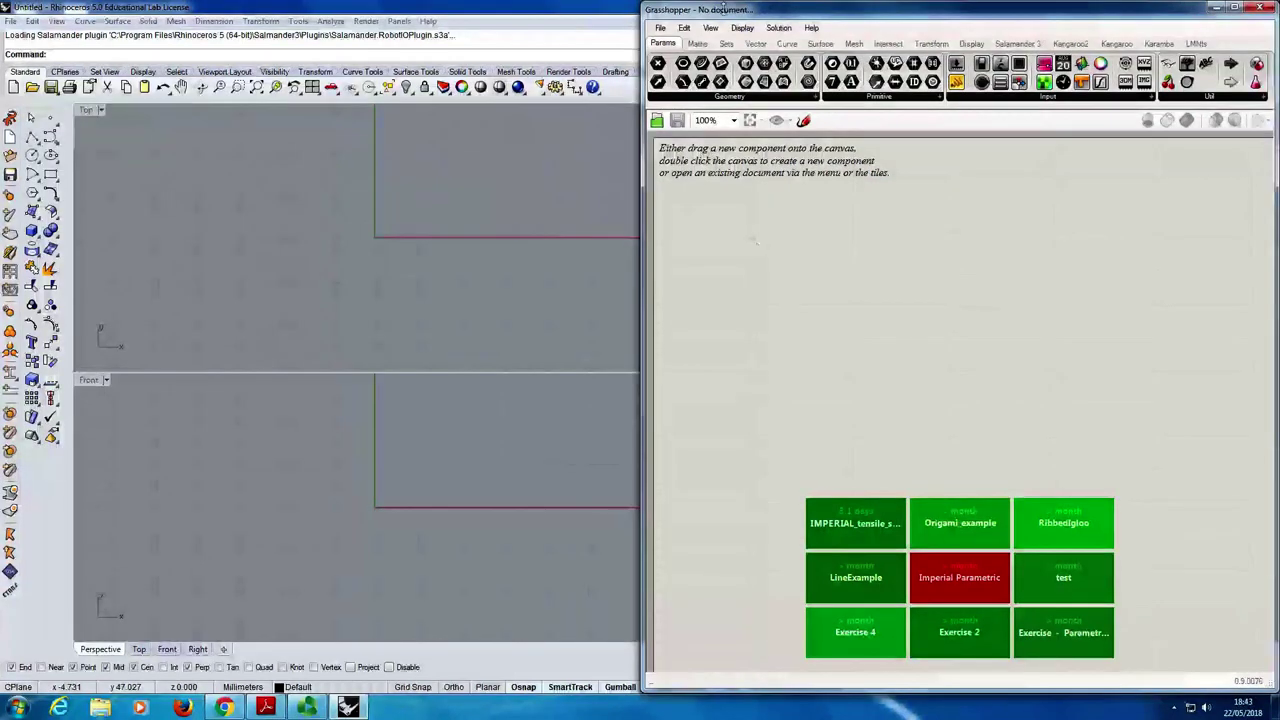
- Set the Rhino document's model units to Meters
double_click(694, 234)
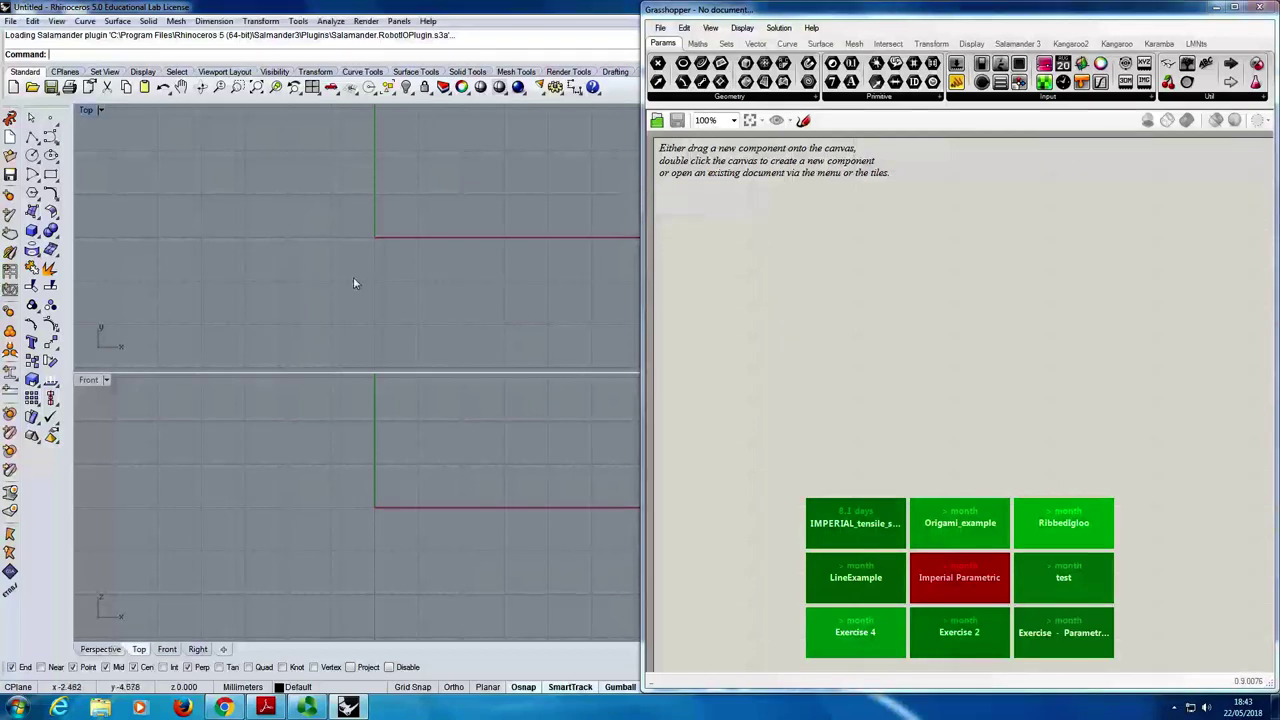
click(242, 687)
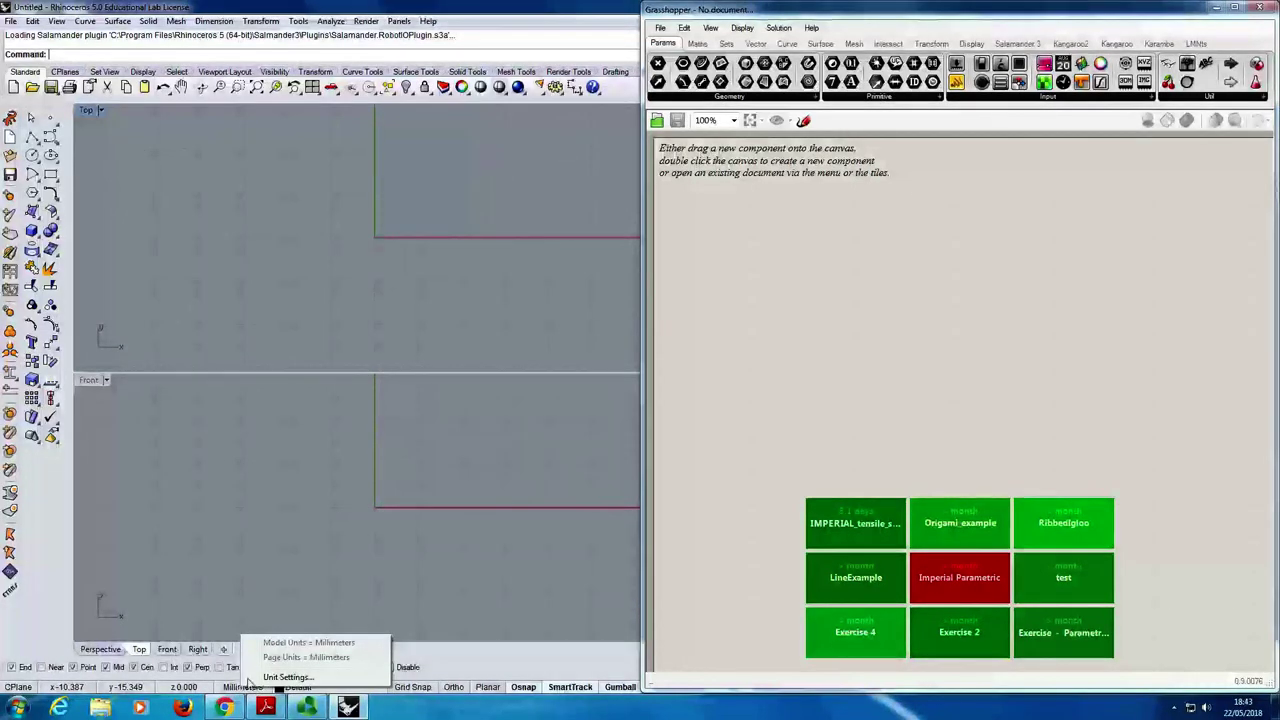
click(287, 677)
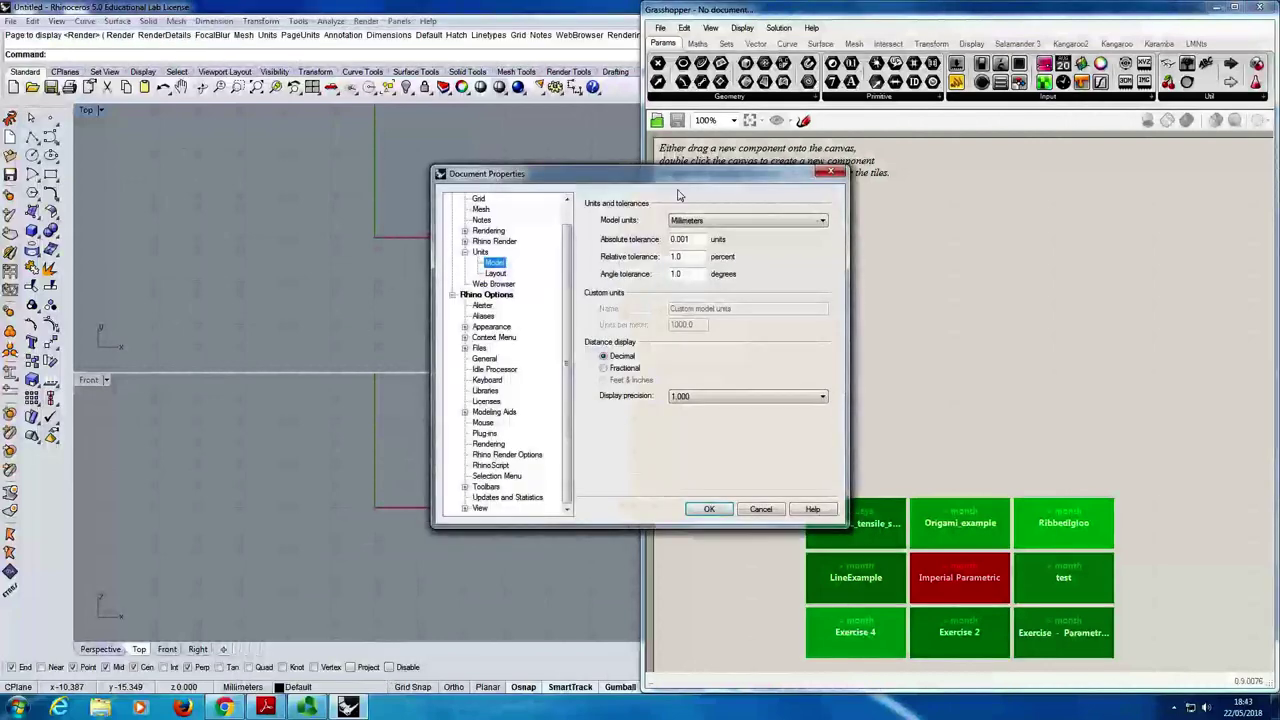
click(697, 220)
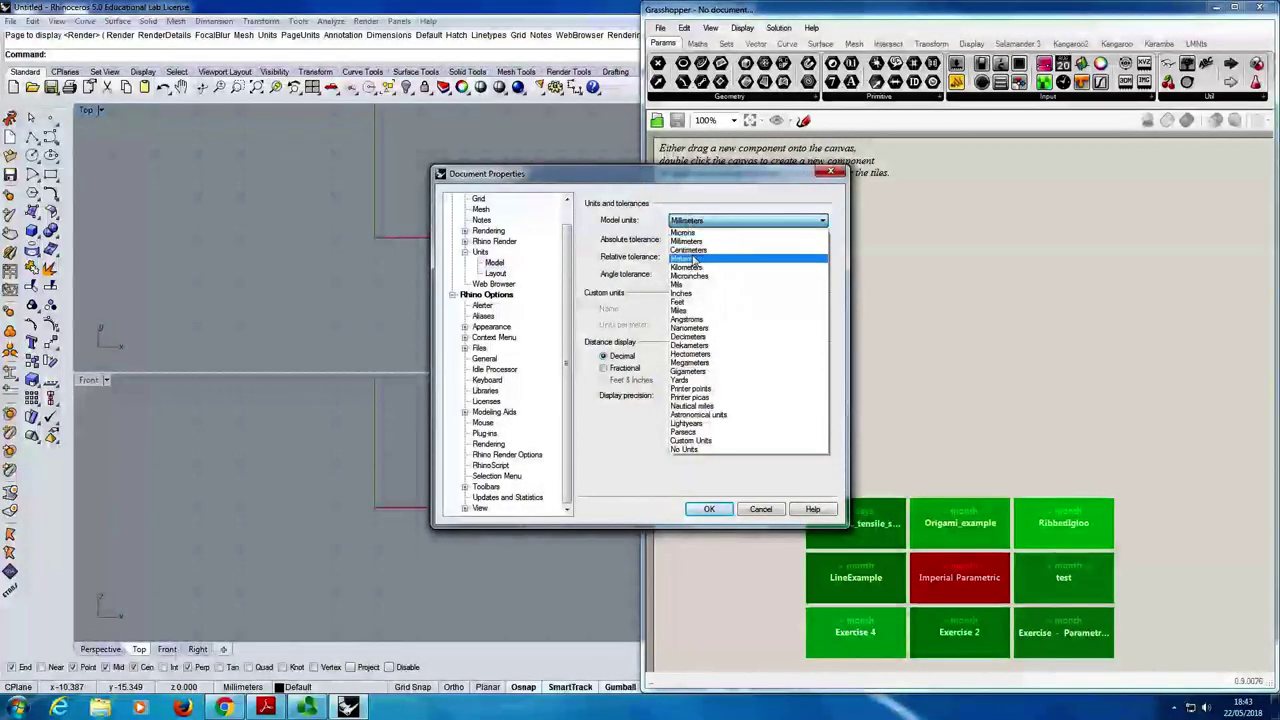
click(705, 260)
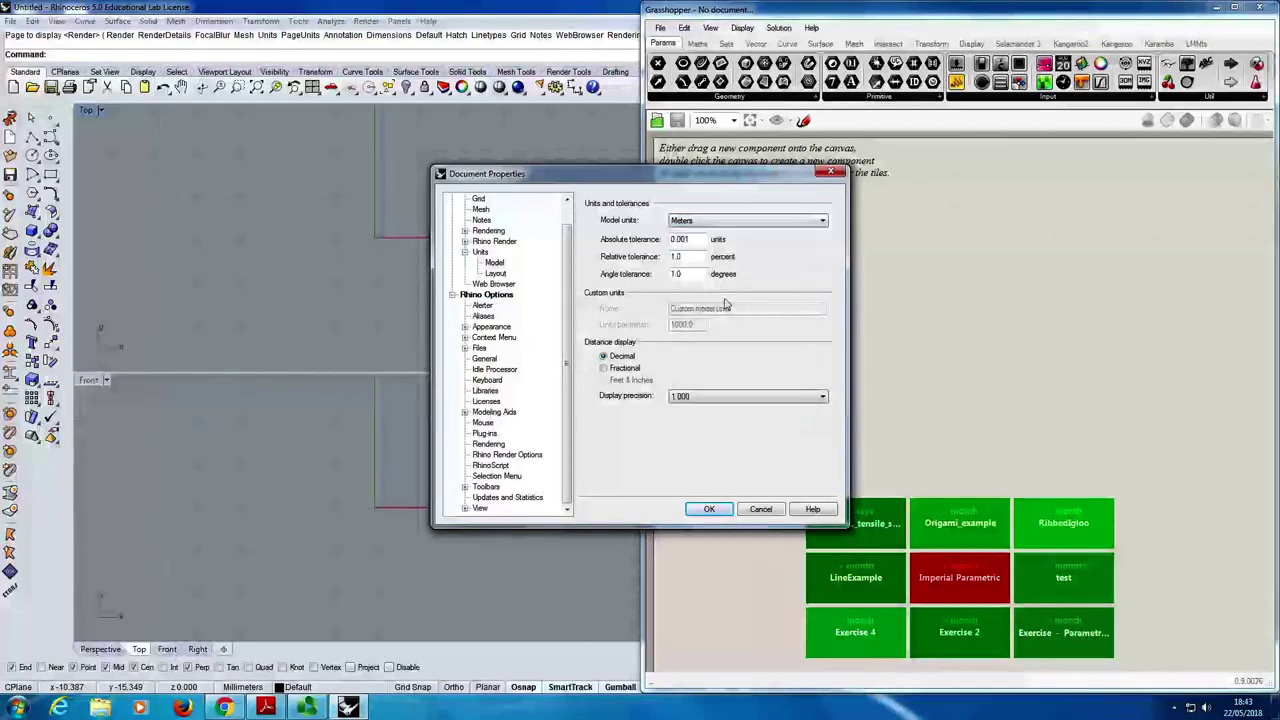
click(722, 512)
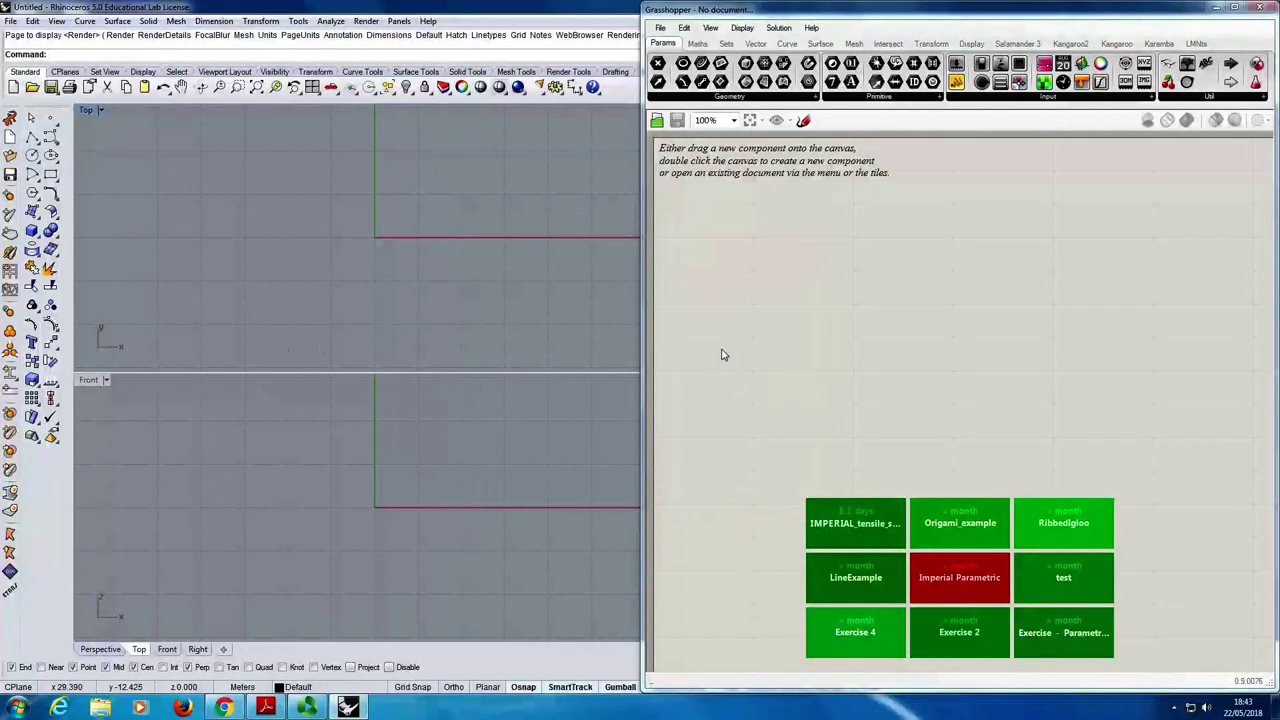
- Add a number slider ranging from 0.2 to 1.5 to the Grasshopper canvas and set its value to 1.5
click(769, 278)
double_click(757, 280)
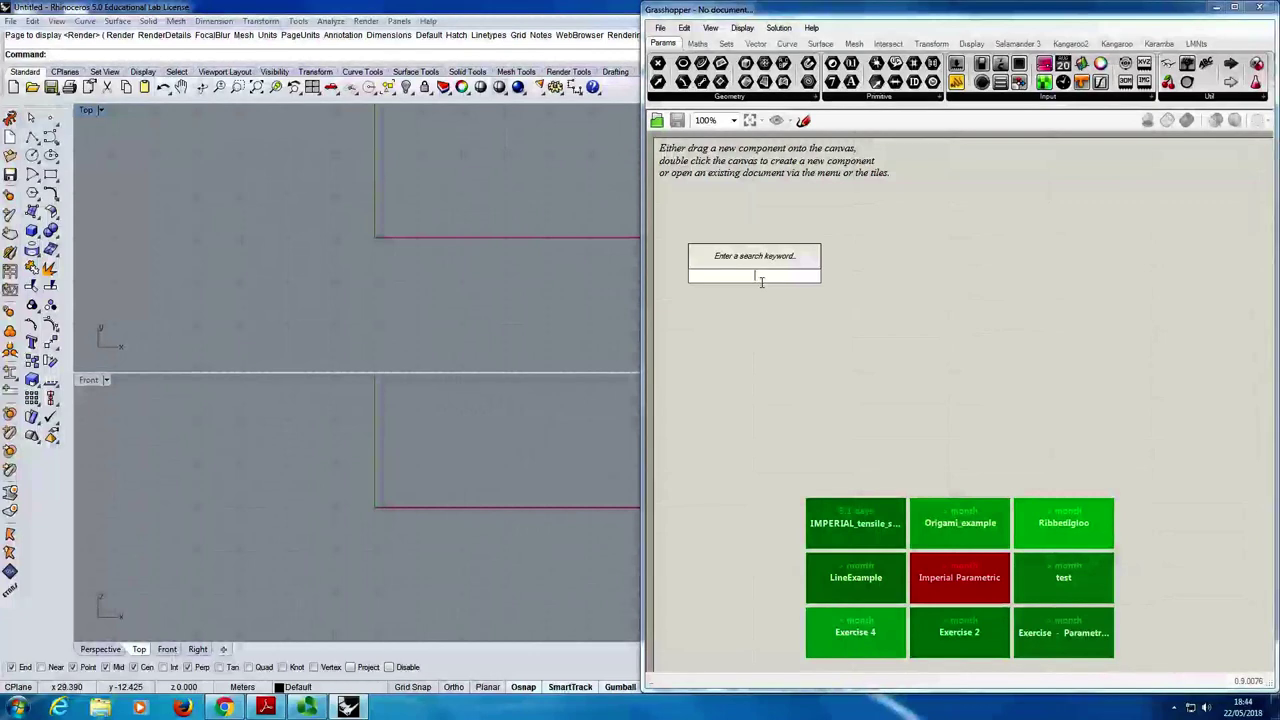
text(0.2)
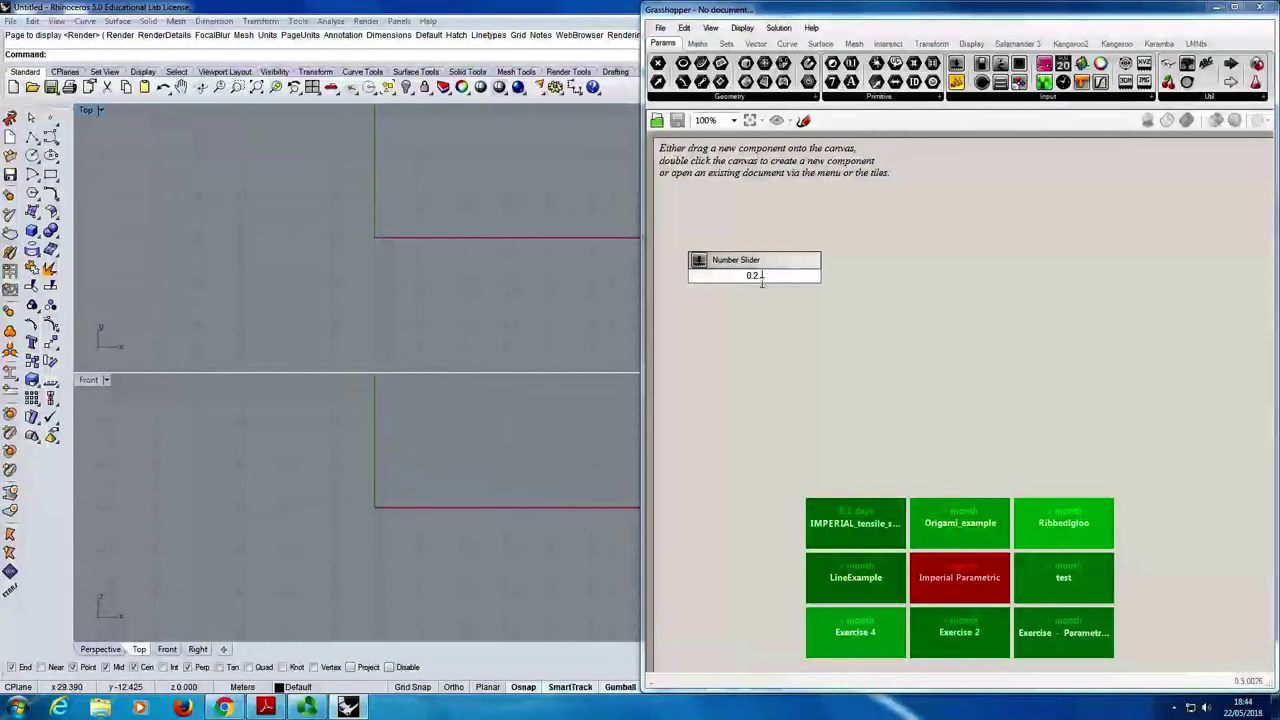
text(.1)
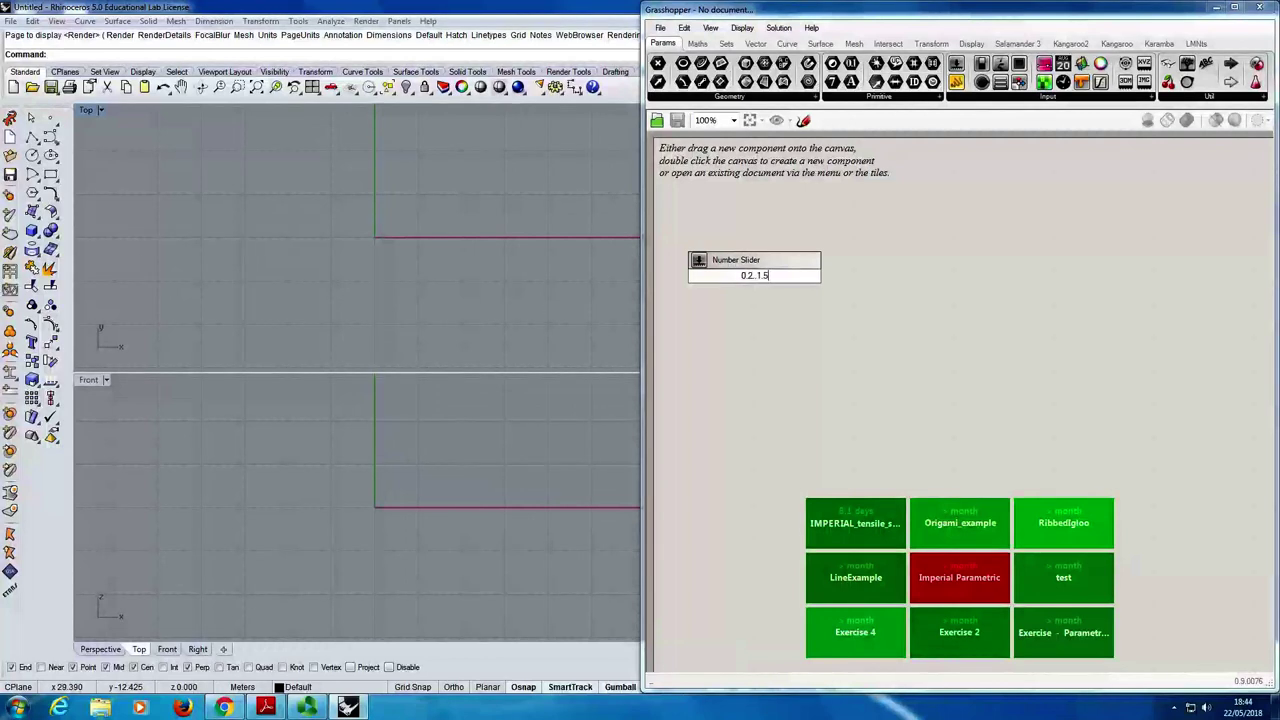
text(.5)
key(Return)
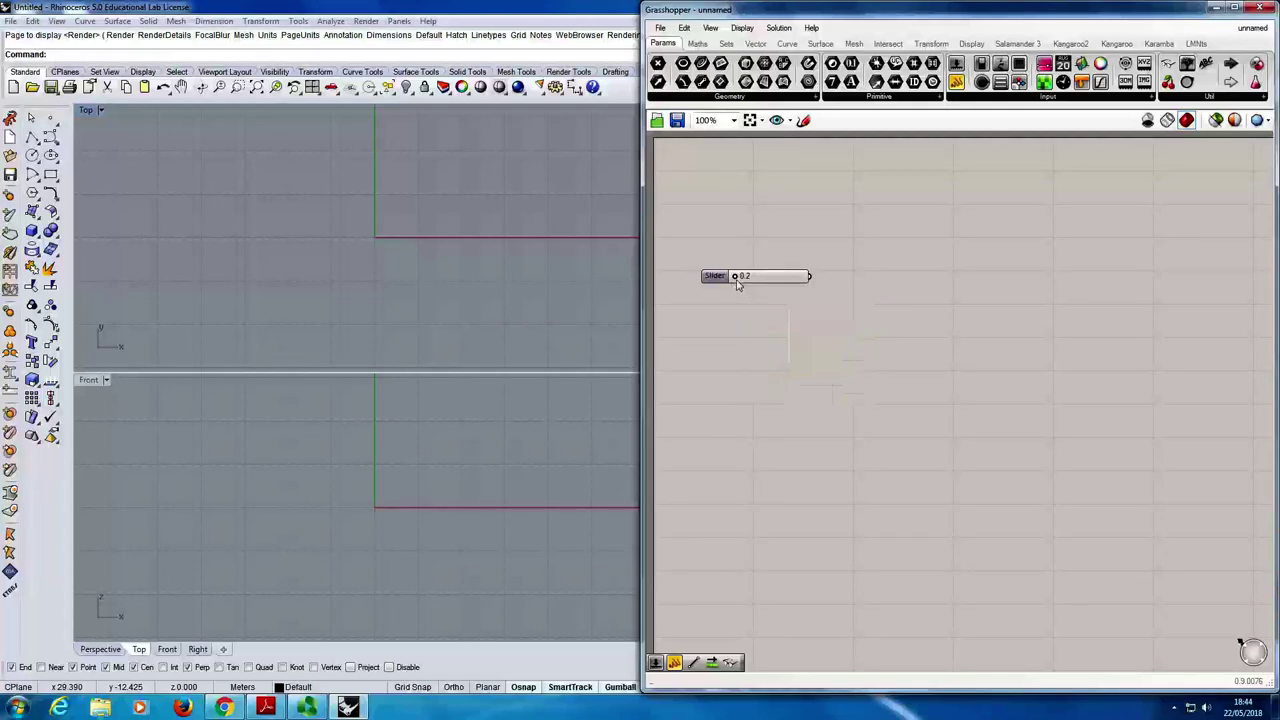
drag(736, 277, 810, 277)
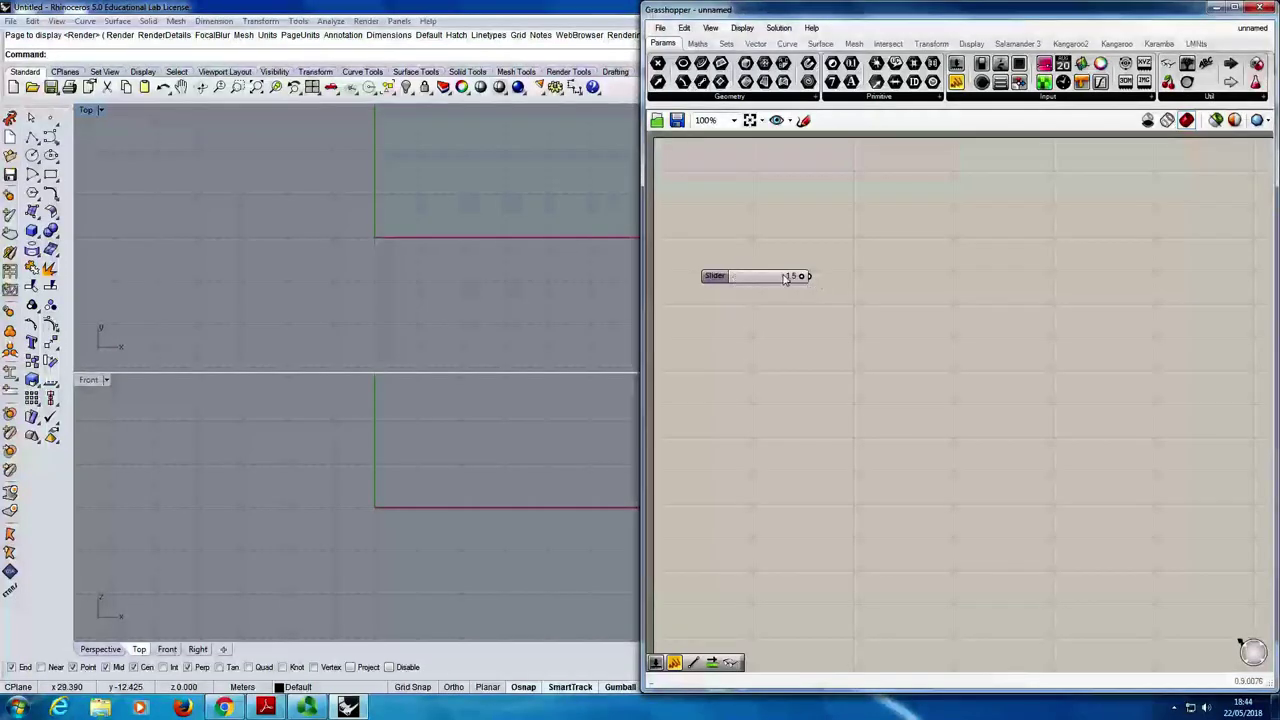
- Rename the number slider as Total Depth
right_click(710, 278)
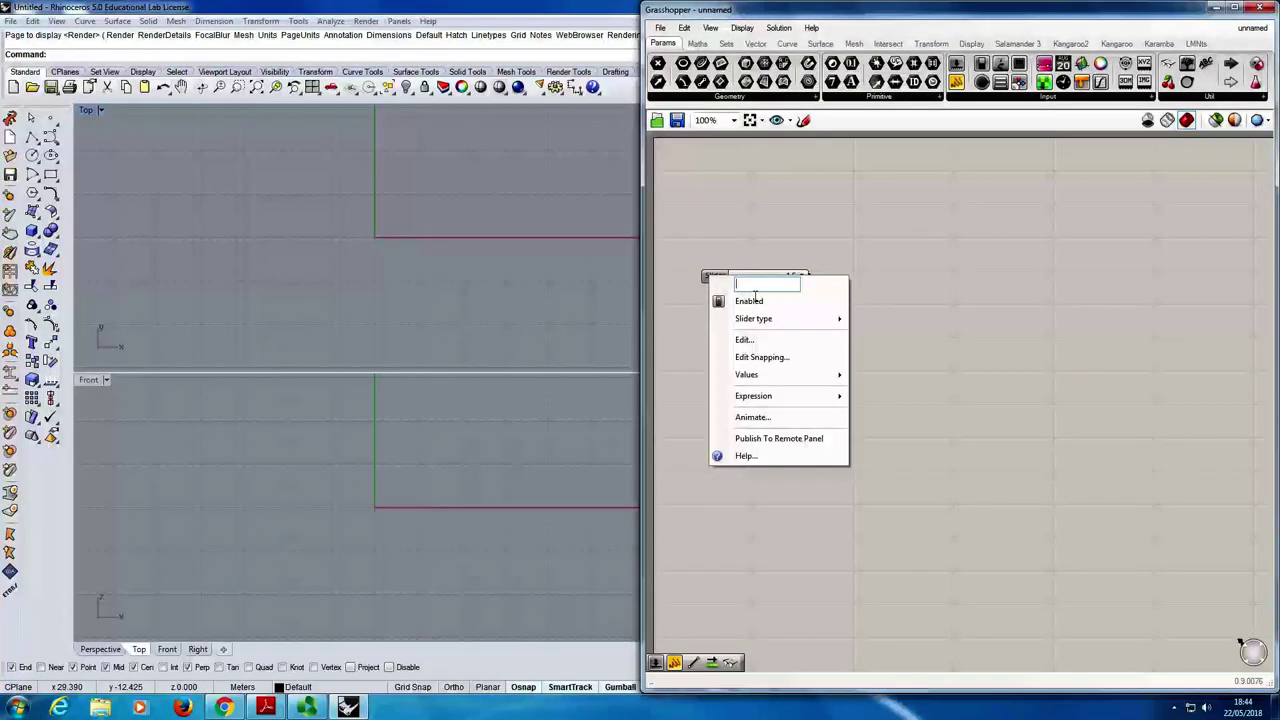
text(Total)
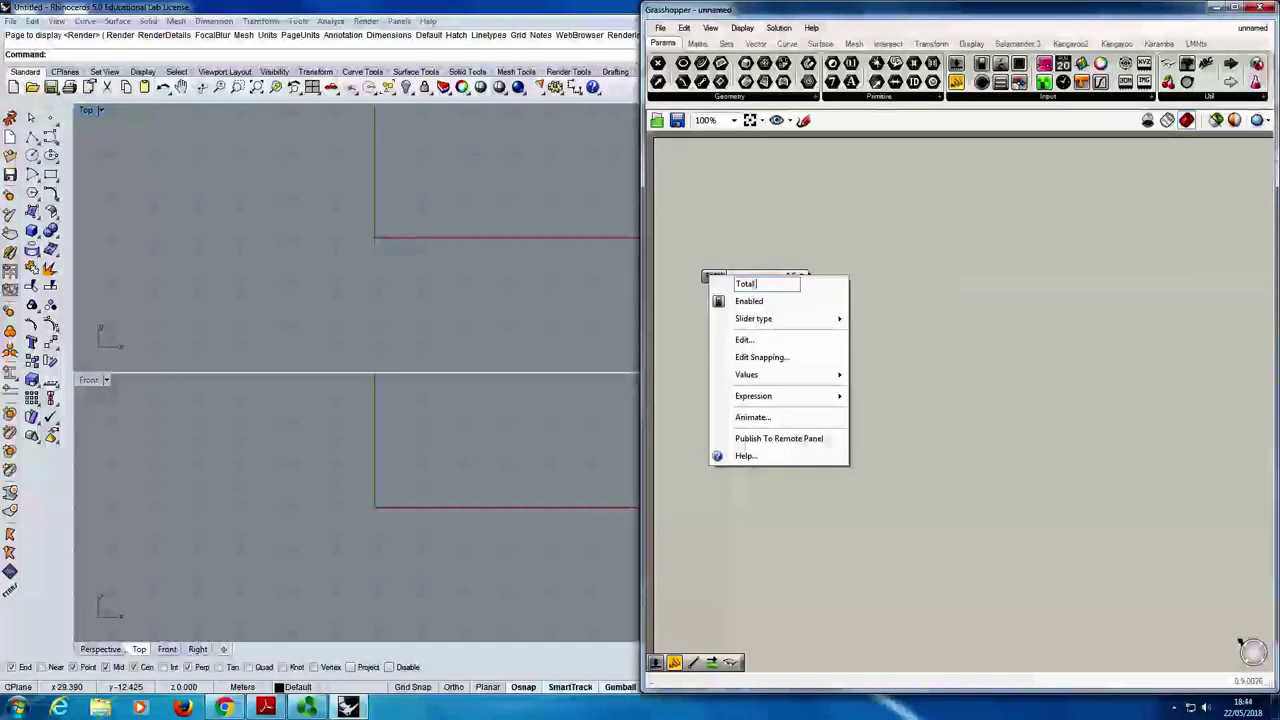
text( Depth)
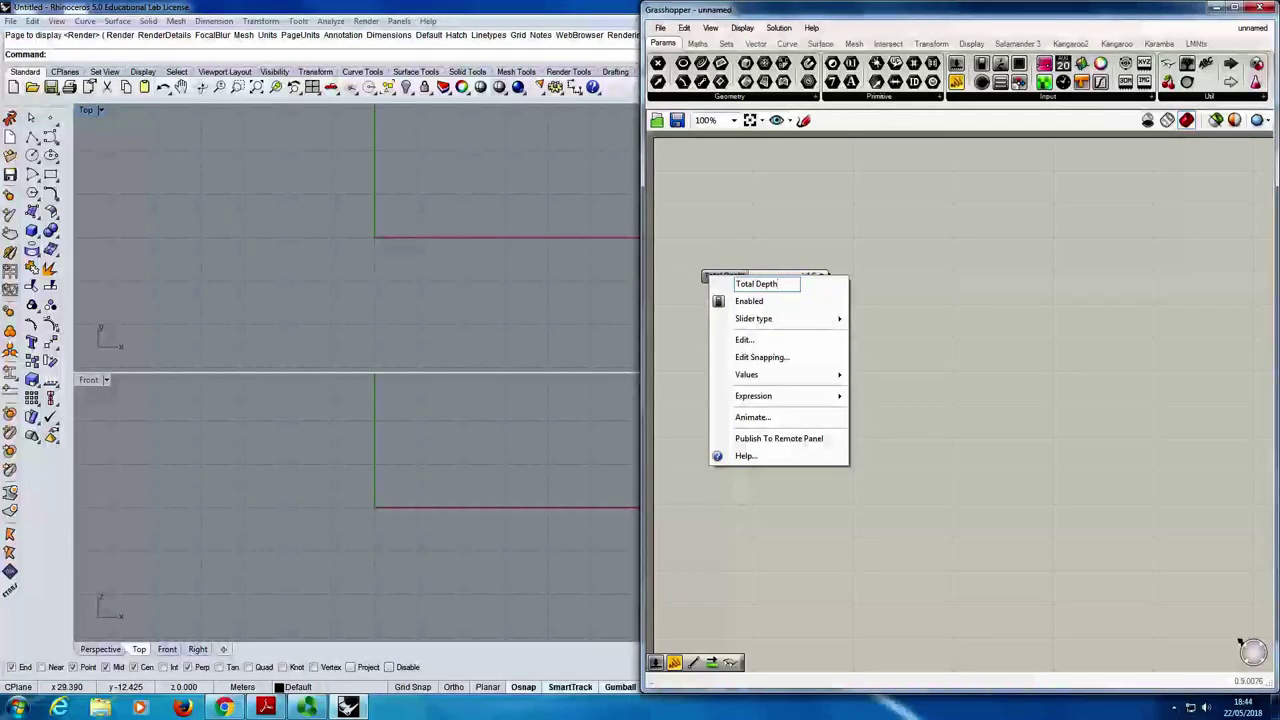
click(768, 254)
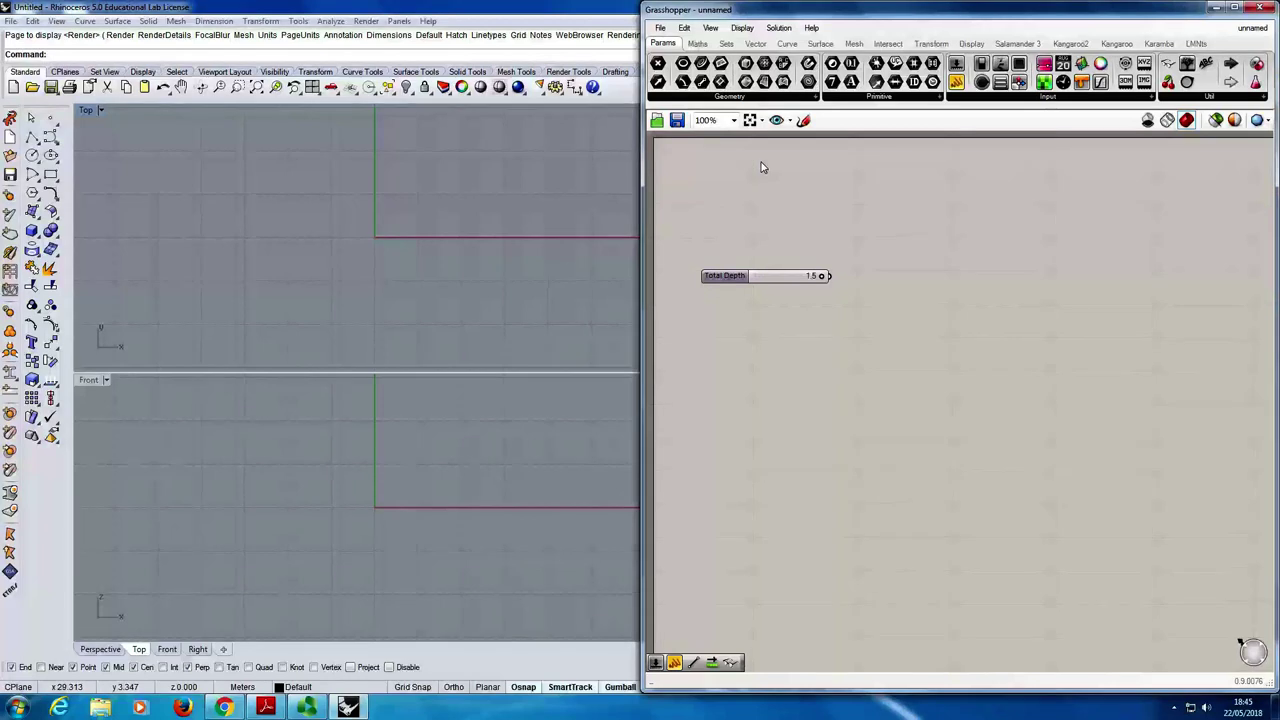
- Add a second number slider ranging from 0.01 to 0.1 and align it directly below the Total Depth slider
double_click(735, 309)
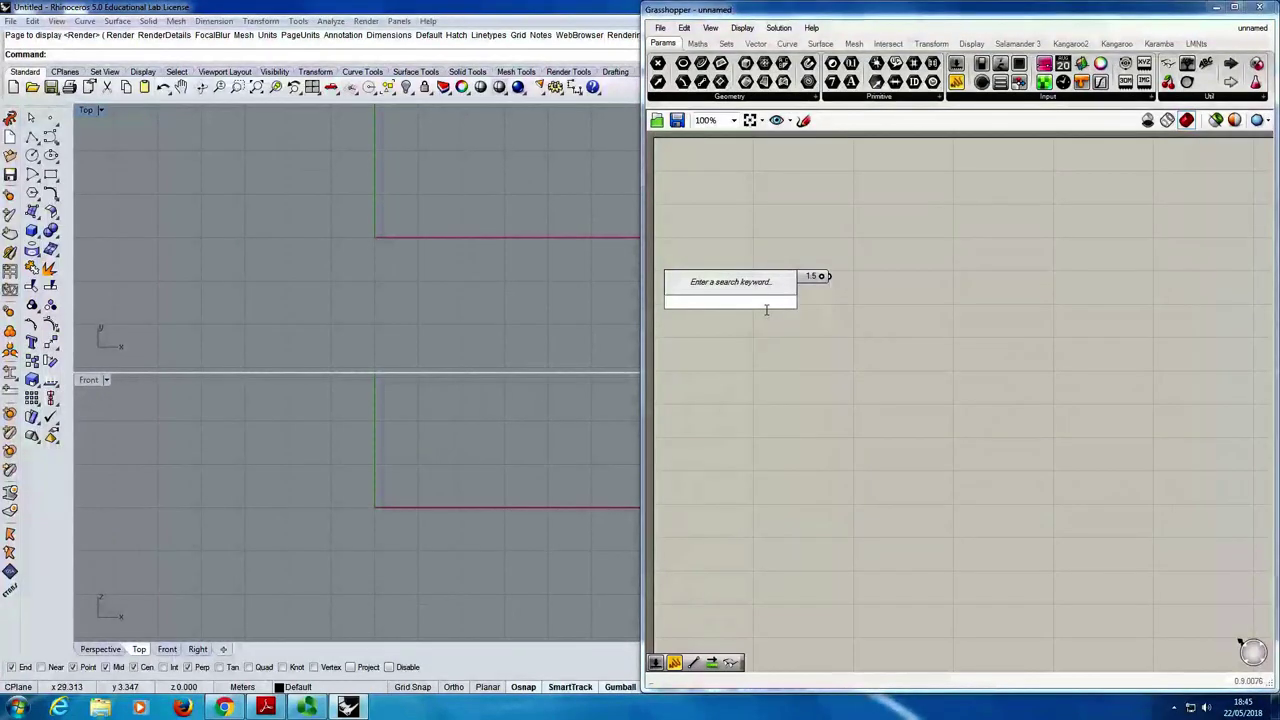
text(0)
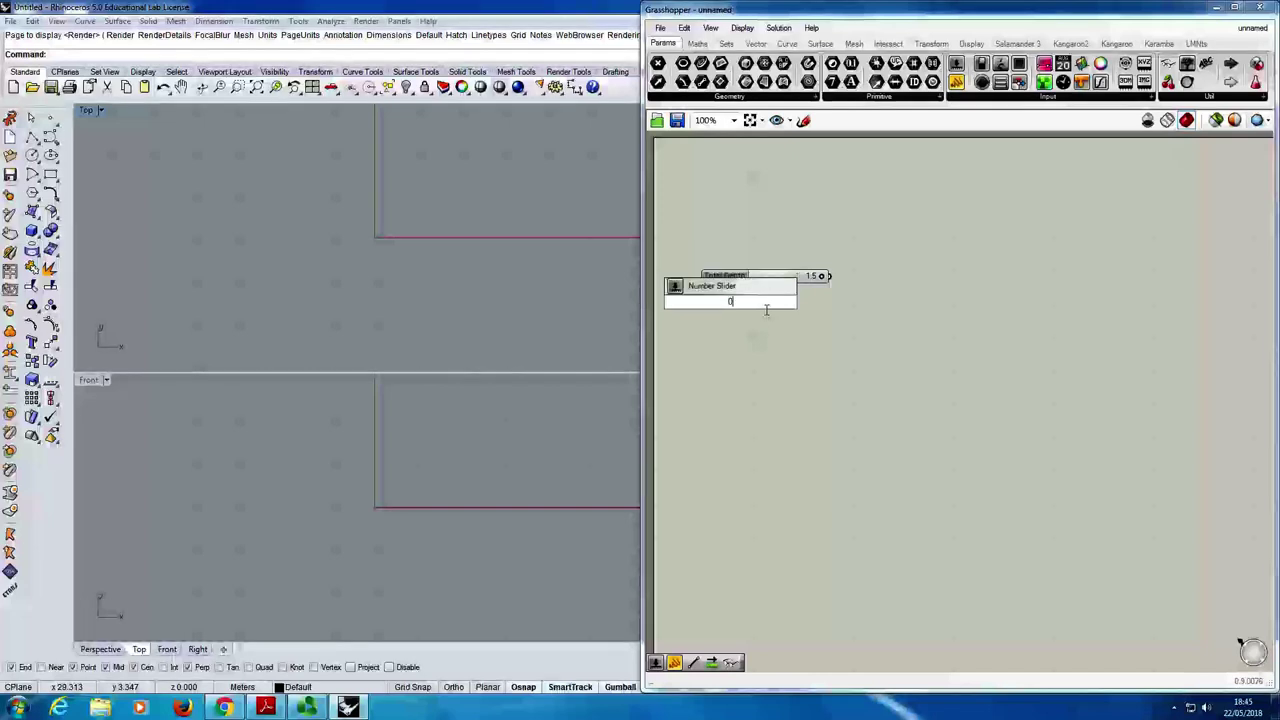
text(.01)
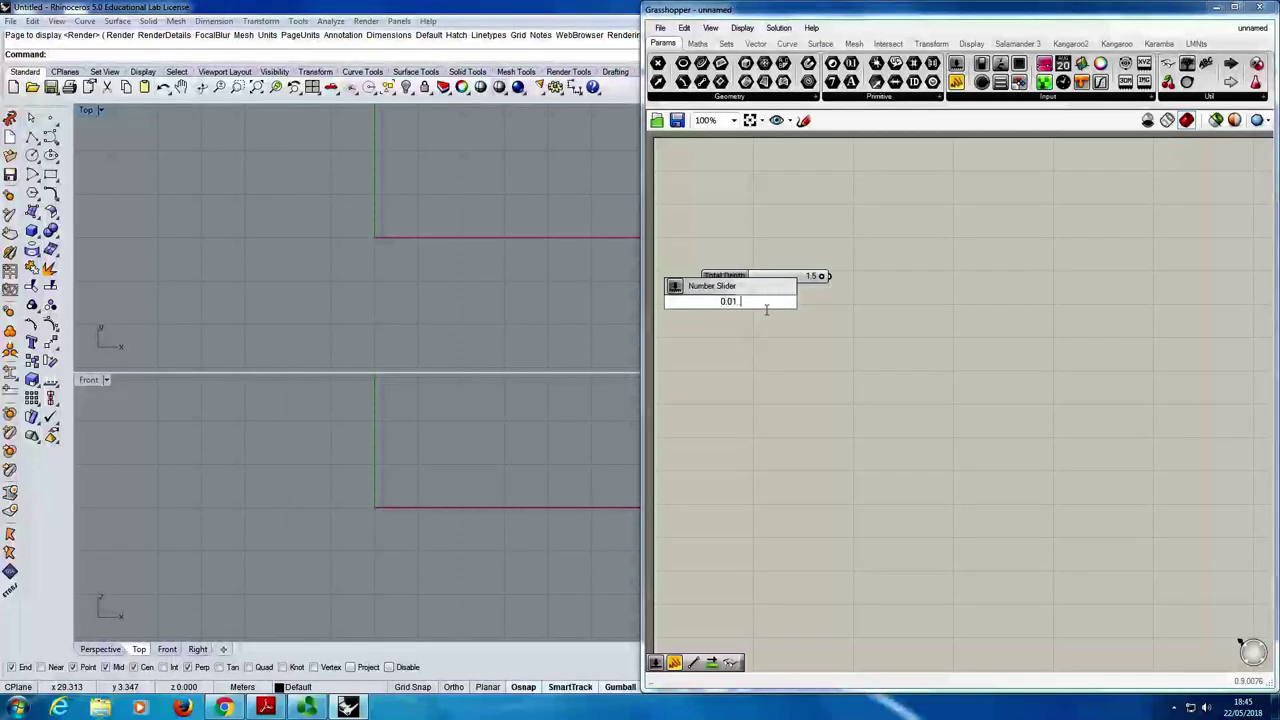
text(..0.1)
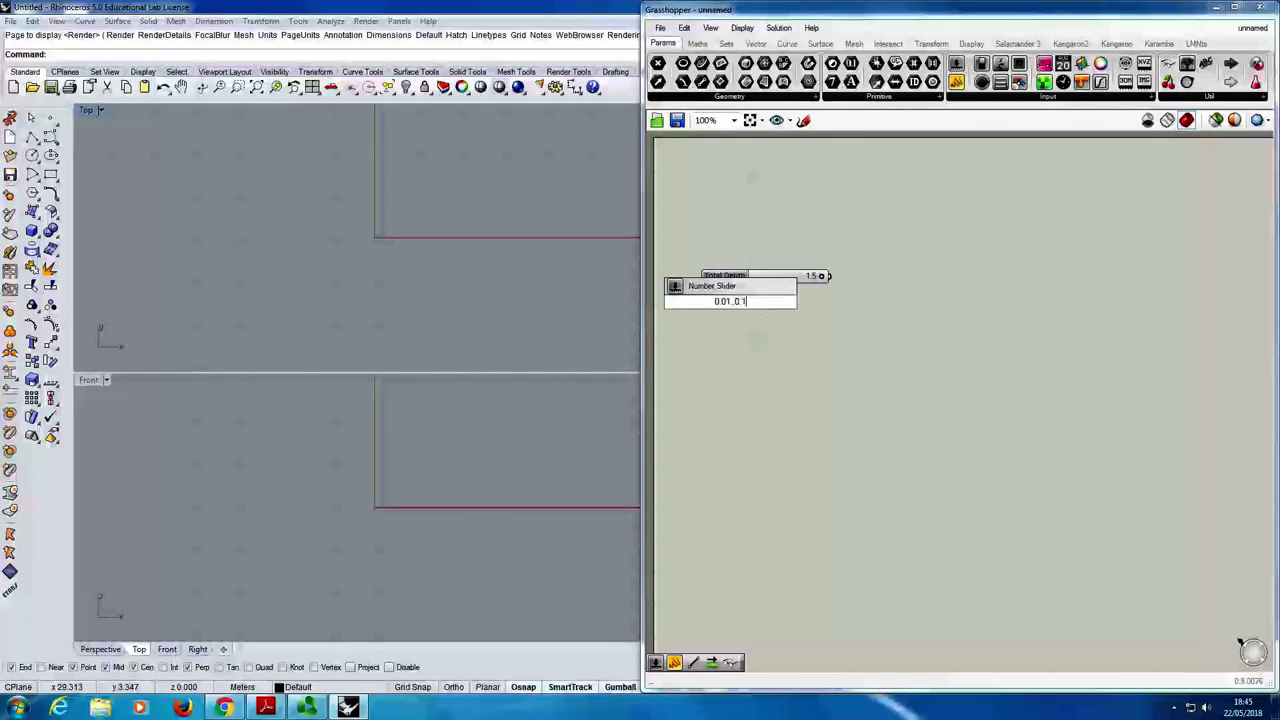
key(Return)
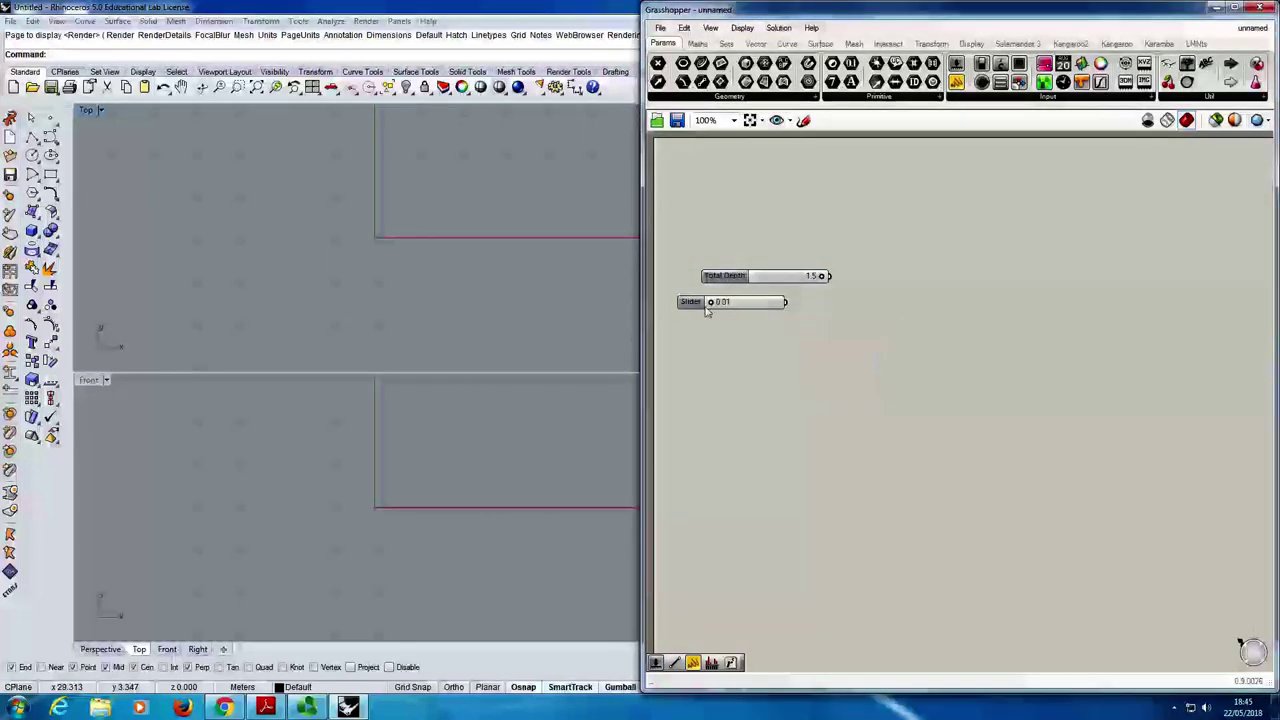
click(716, 308)
drag(716, 308, 732, 306)
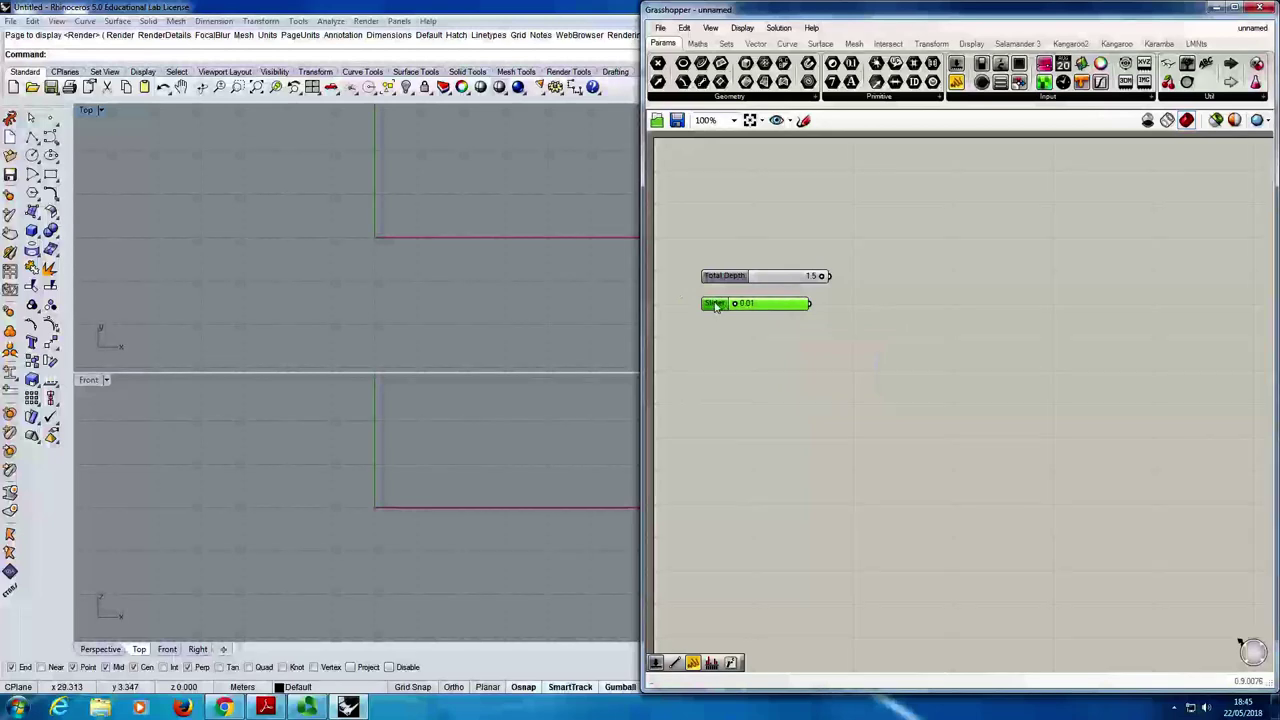
- Rename the 0.01 to 0.1 slider as Web Width and nudge it slightly further below the Total Depth slider
right_click(714, 306)
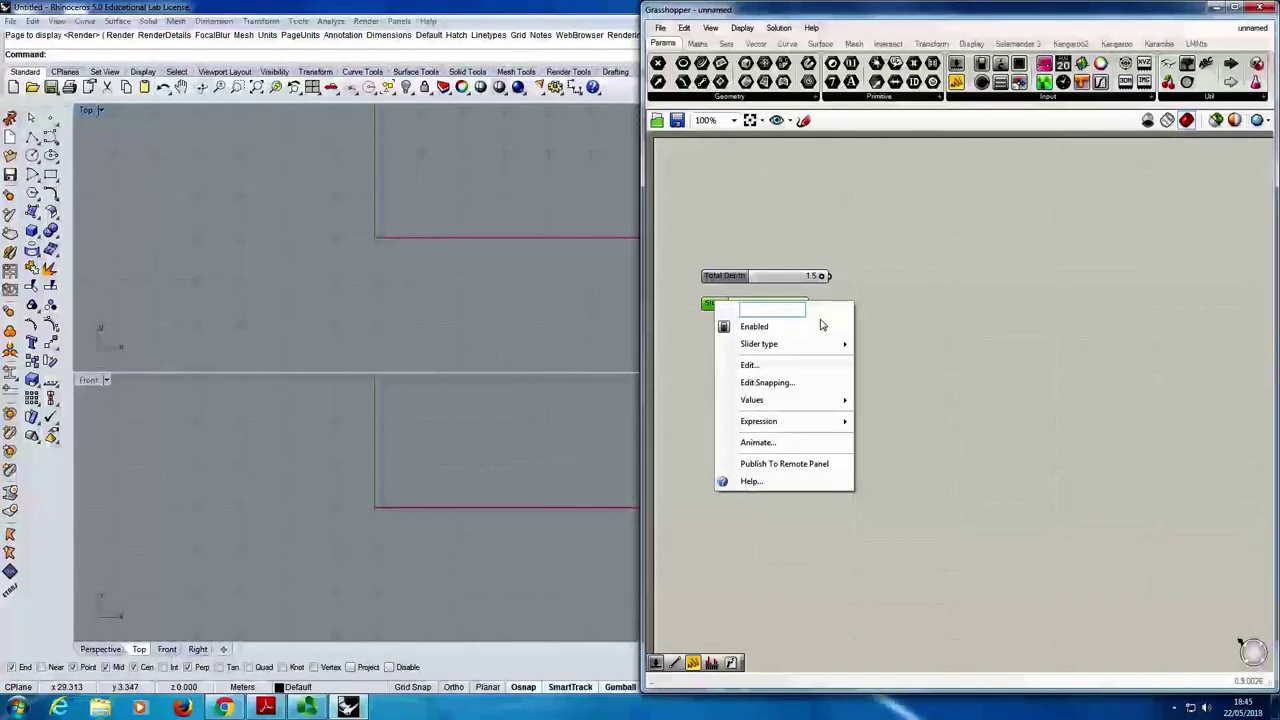
text(Web Width)
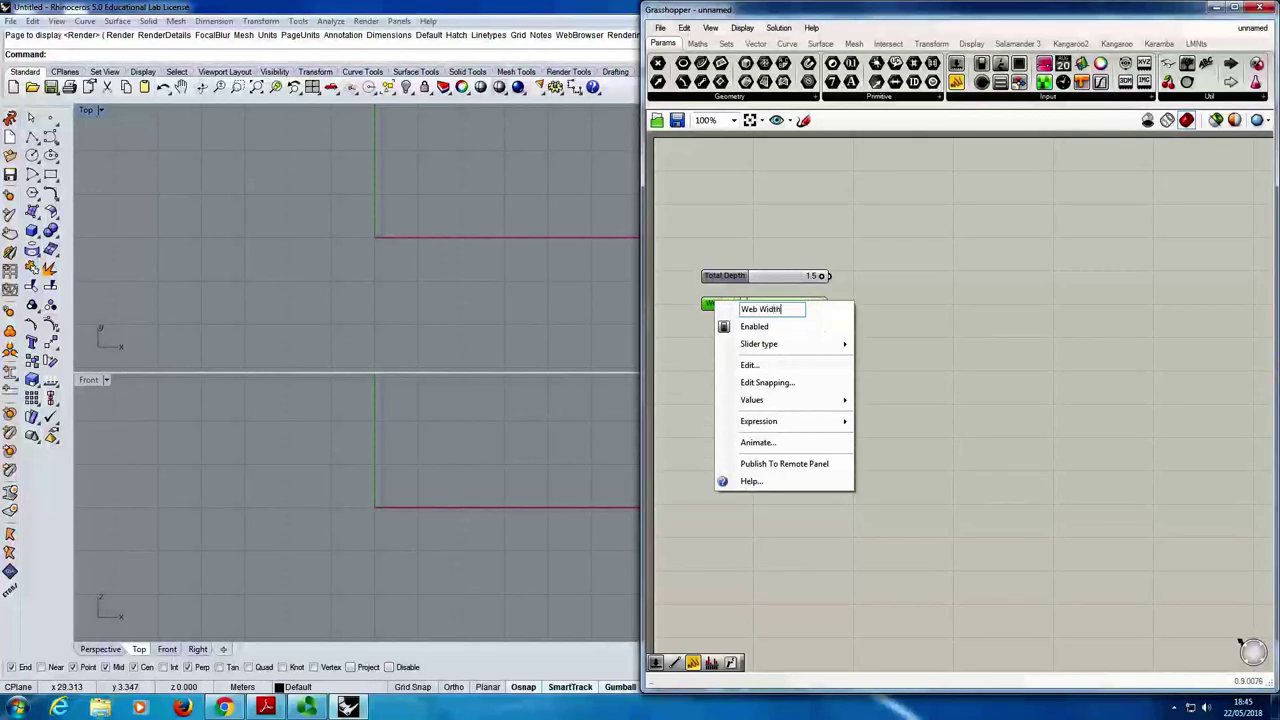
key(Return)
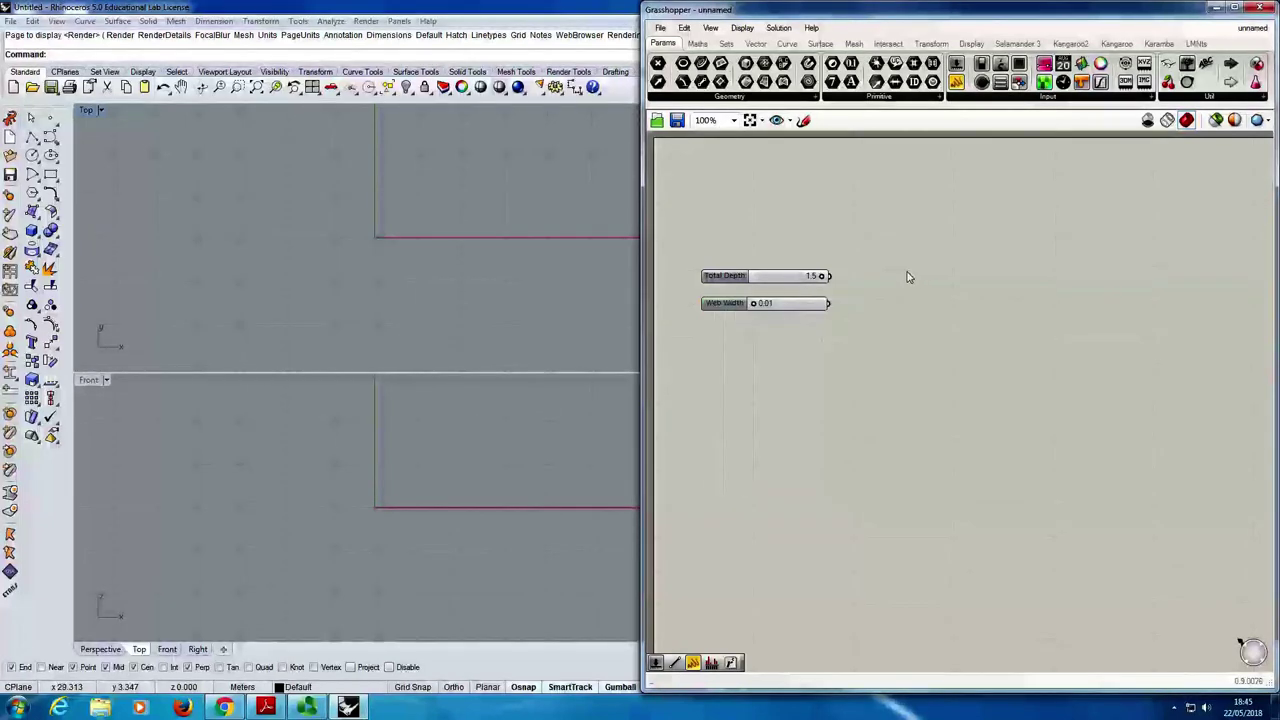
drag(740, 303, 741, 306)
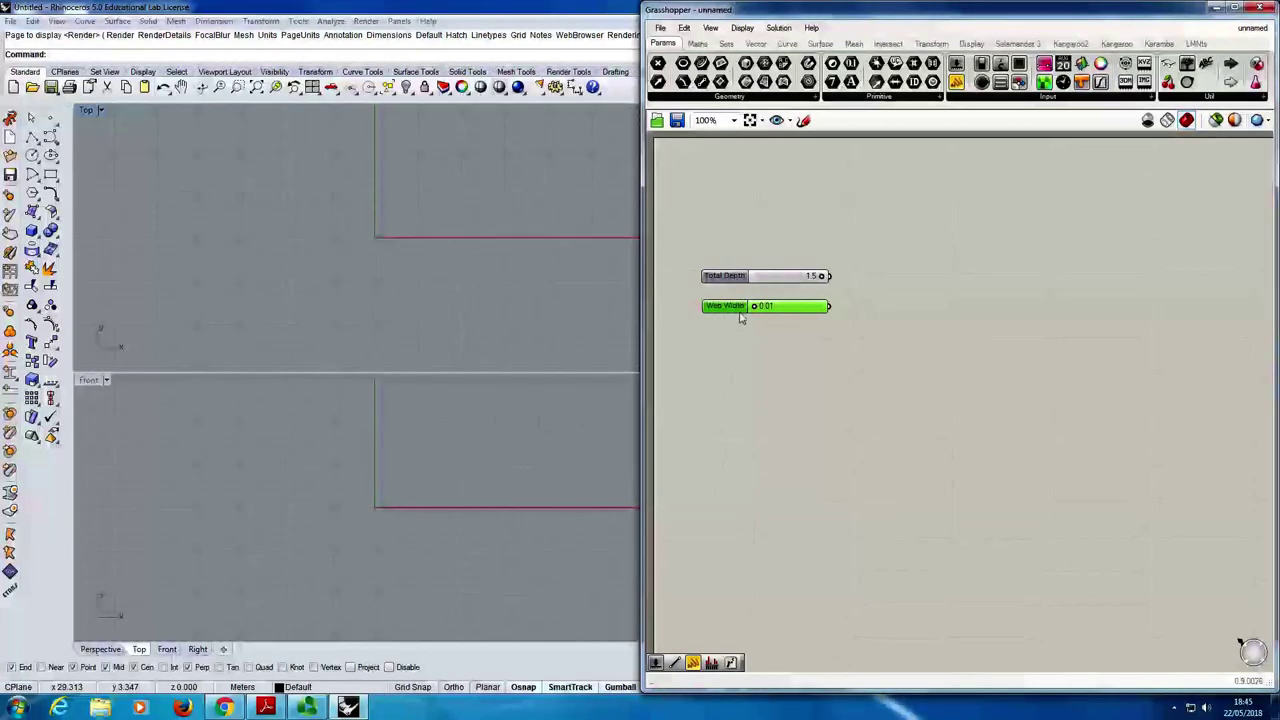
click(740, 323)
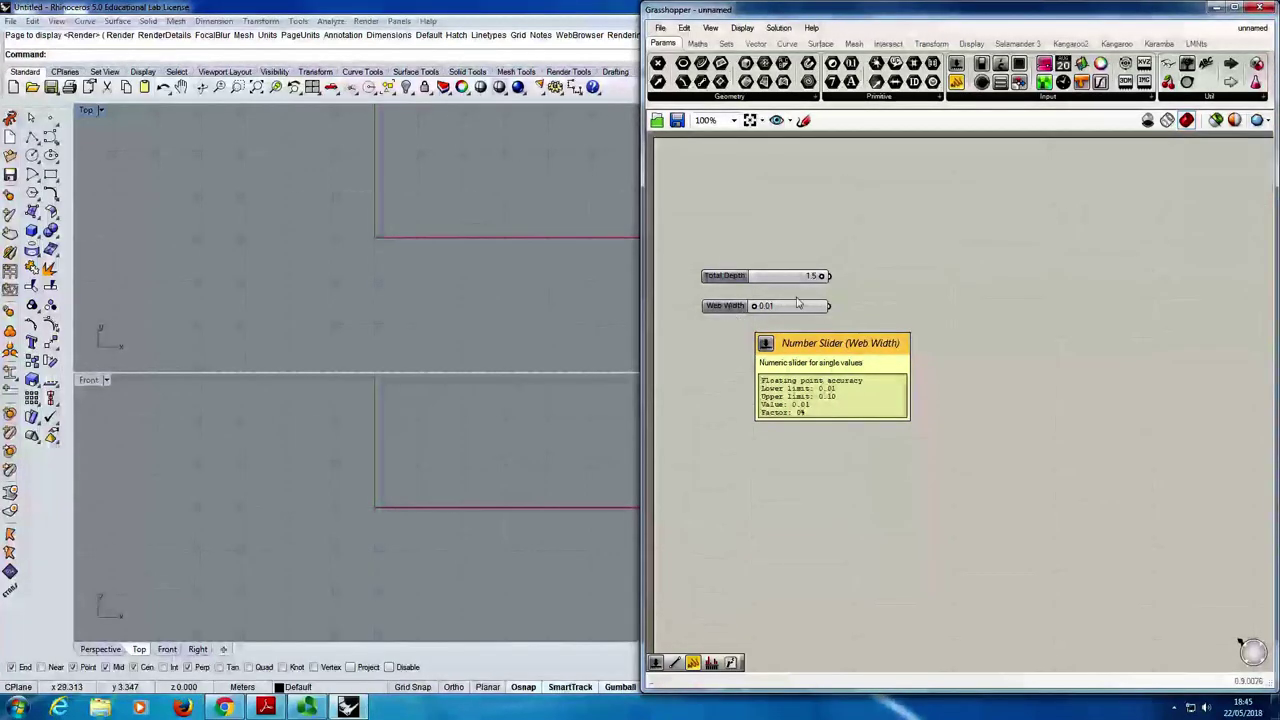
- Duplicate the Web Width slider and place the copy below the original
click(736, 311)
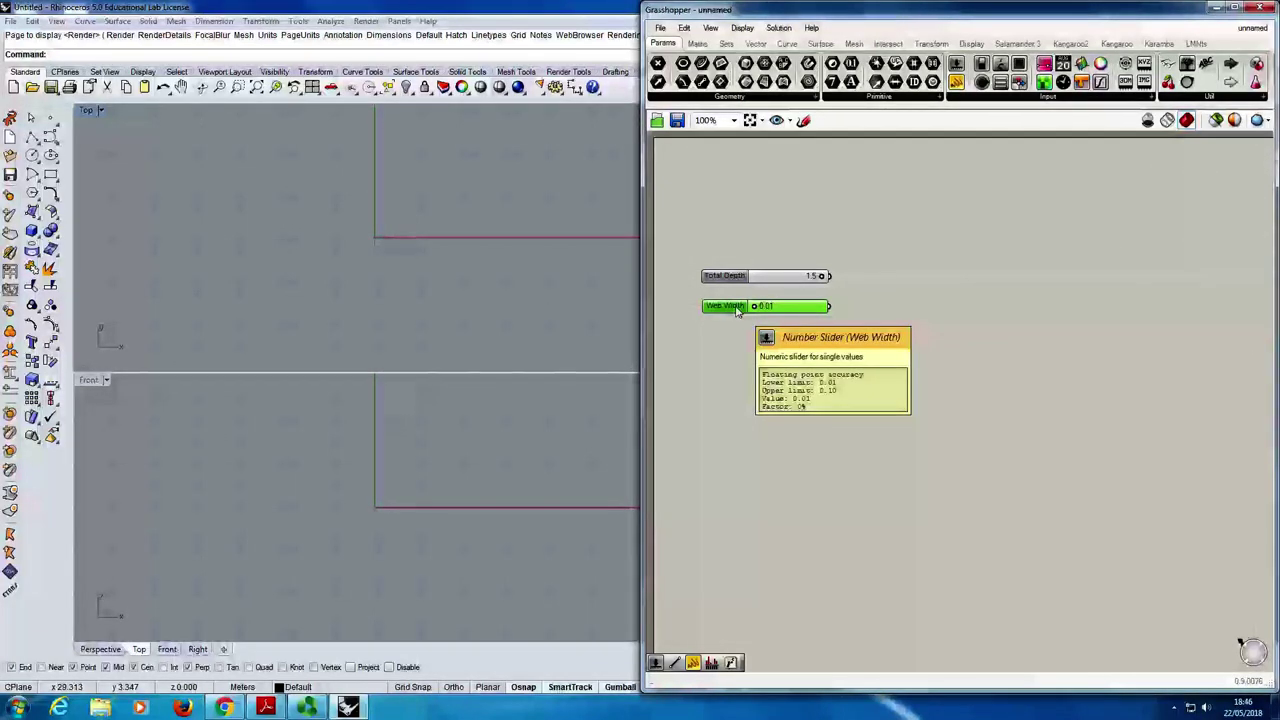
alt+drag(734, 306, 741, 313)
drag(740, 343, 735, 347)
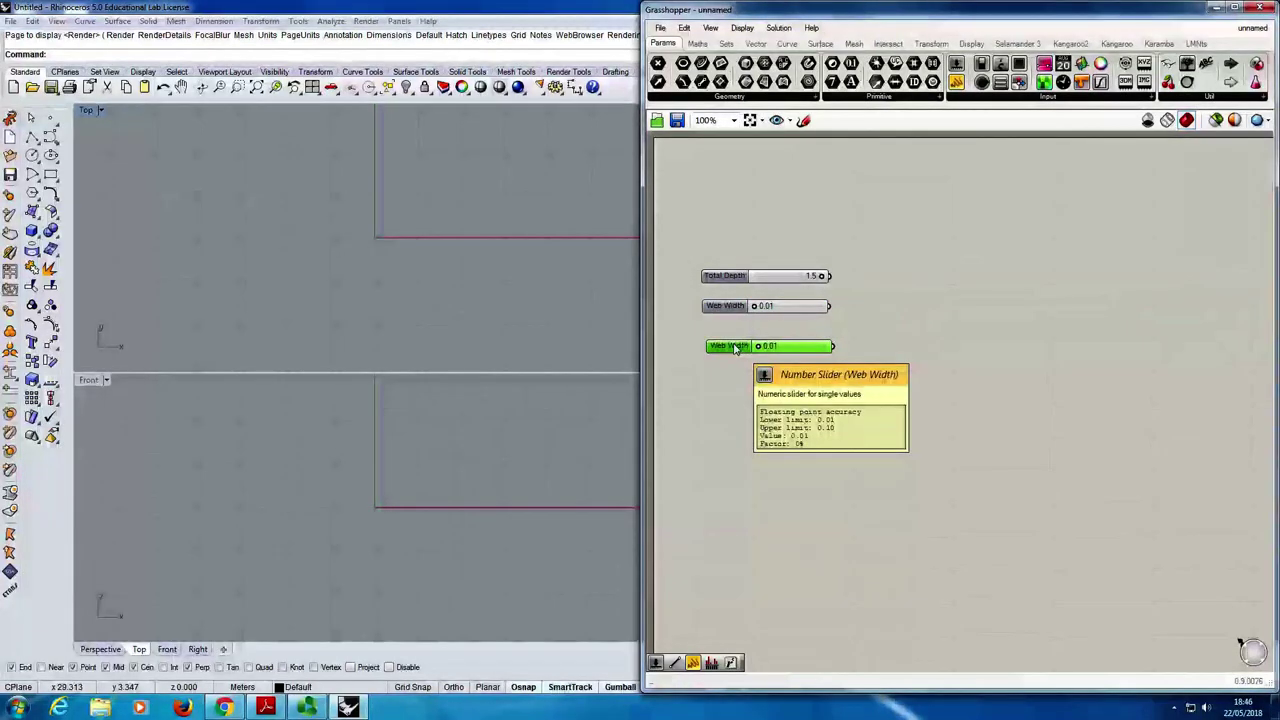
- Rename the copied slider as Flange Depth and move it down to leave a gap below the Web Width slider
right_click(740, 349)
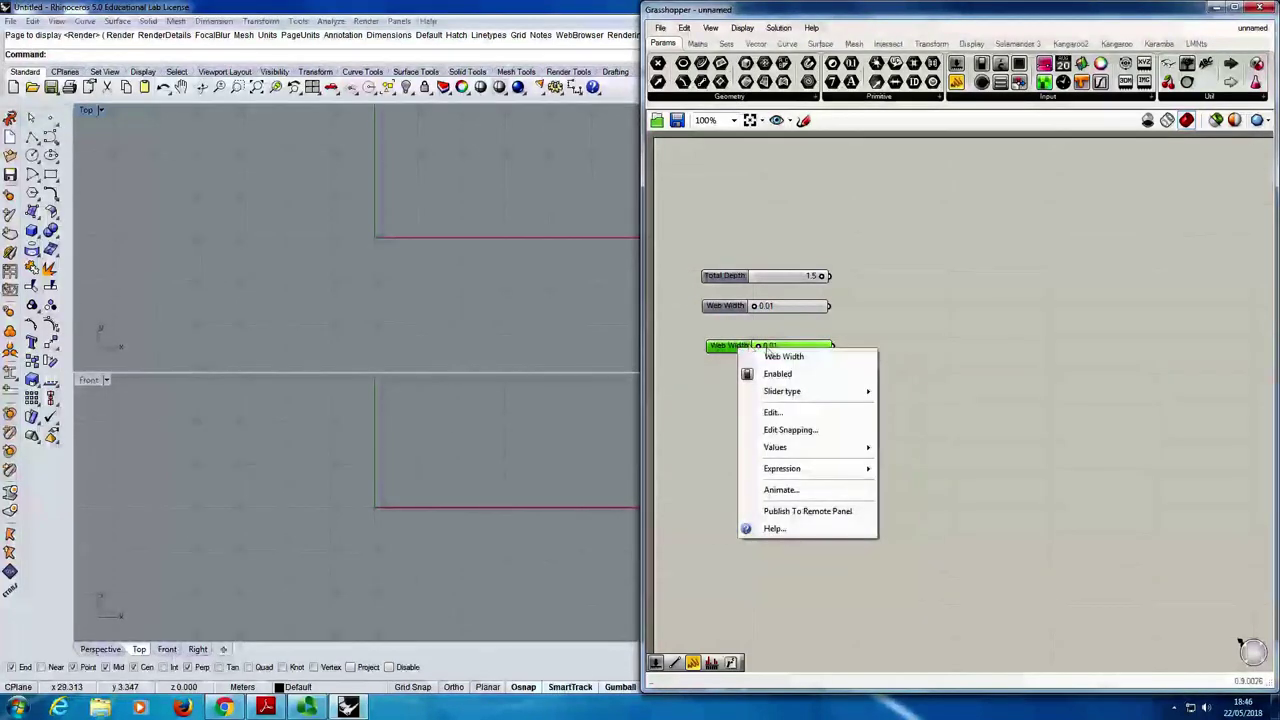
drag(806, 357, 764, 358)
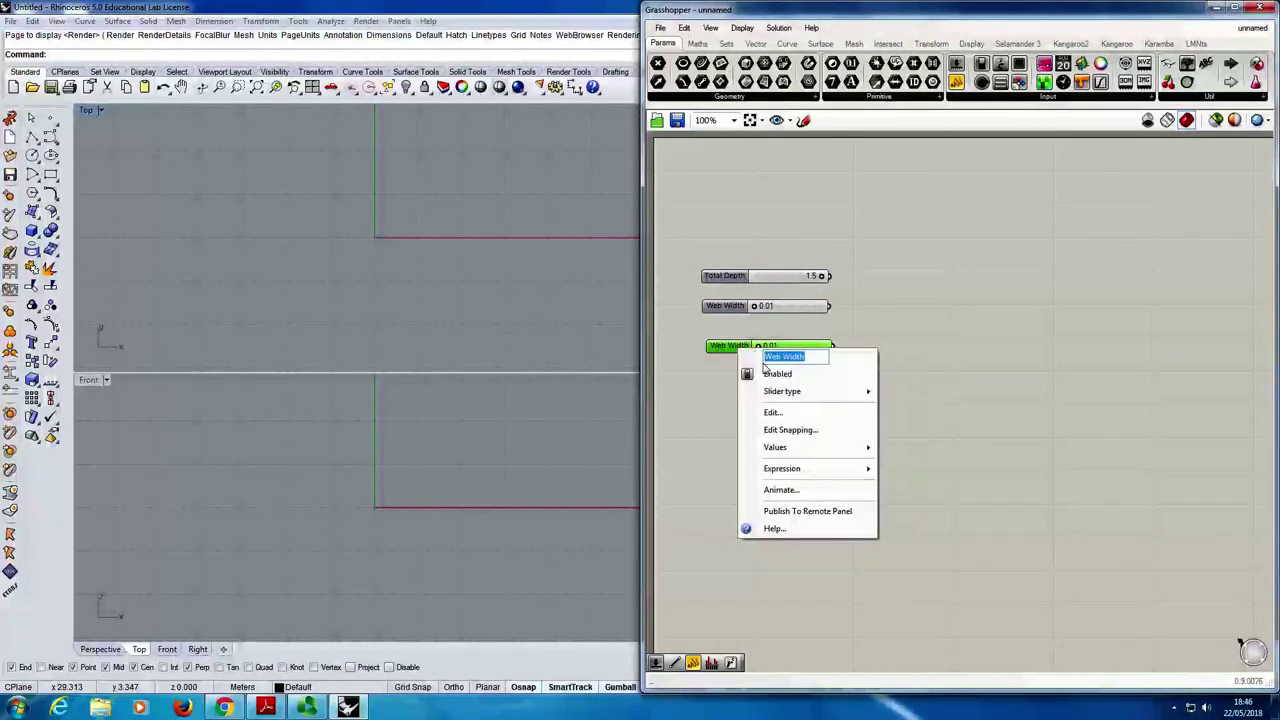
text(Falnge Depth)
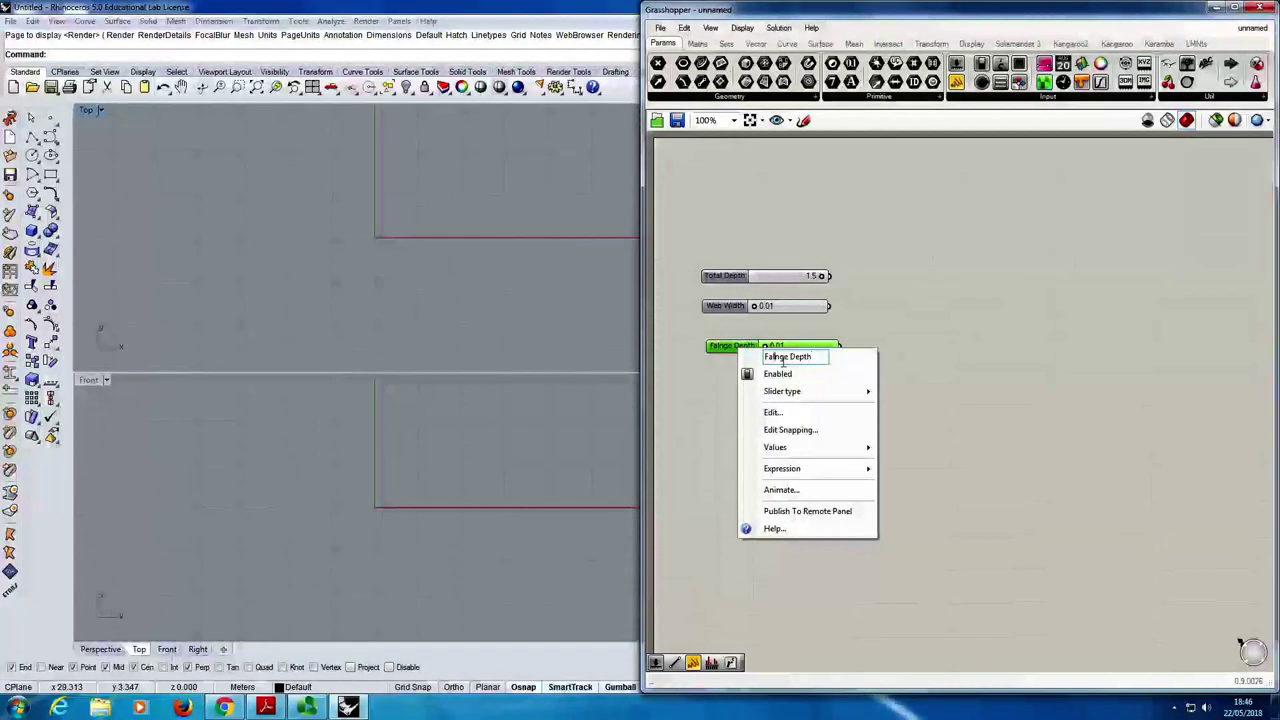
key(ctrl+a)
text(Flange Depth)
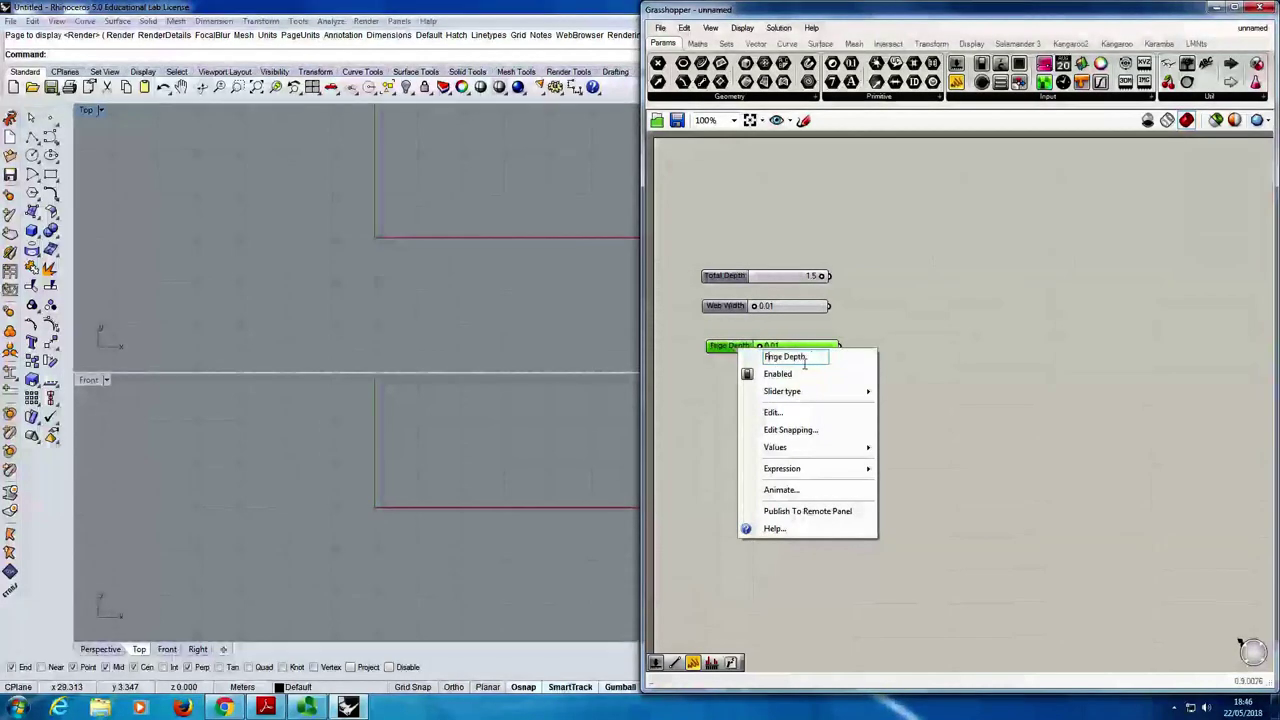
click(894, 323)
drag(739, 347, 735, 373)
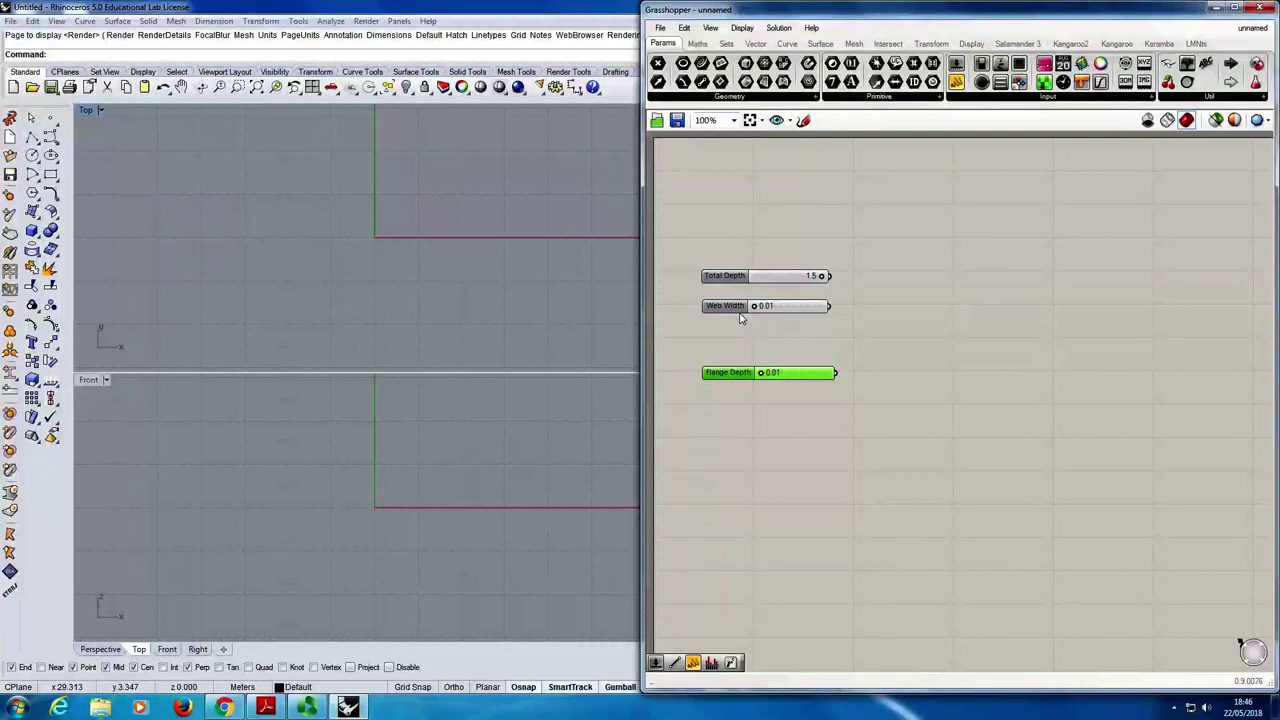
- Add a number slider ranging from 0.2 to 1.5 between the Web Width and Flange Depth sliders
click(733, 278)
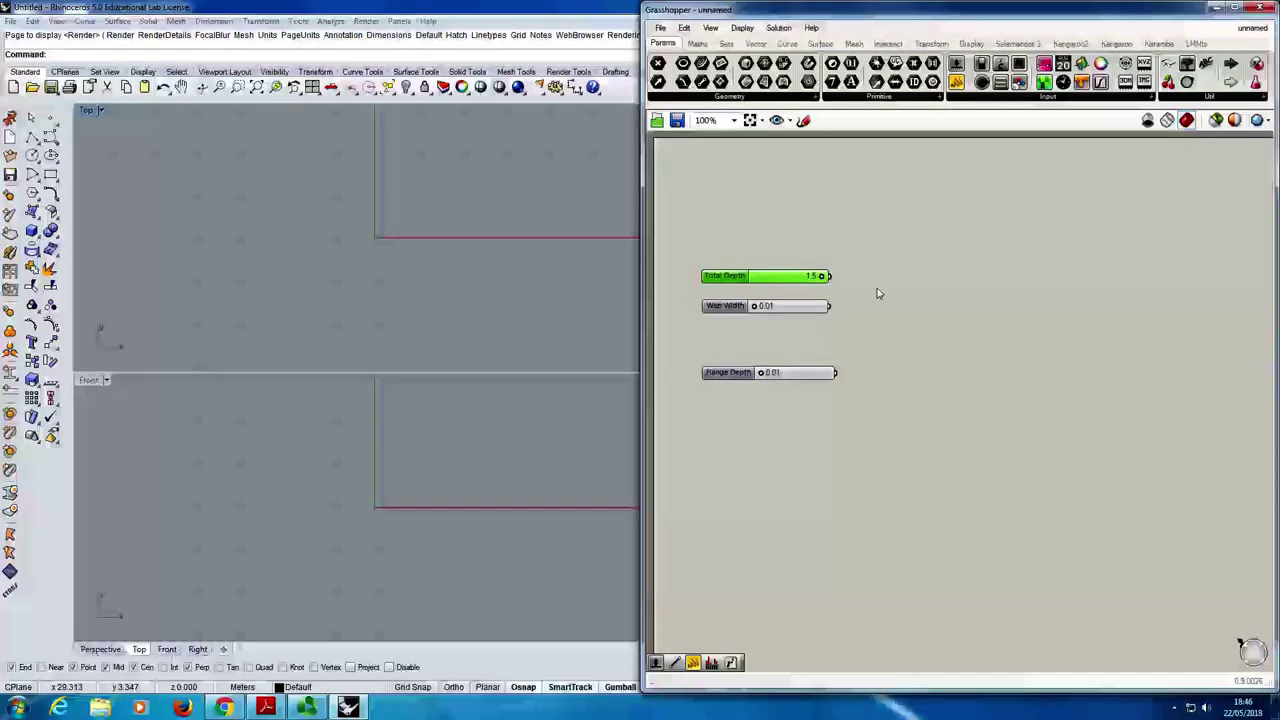
double_click(731, 345)
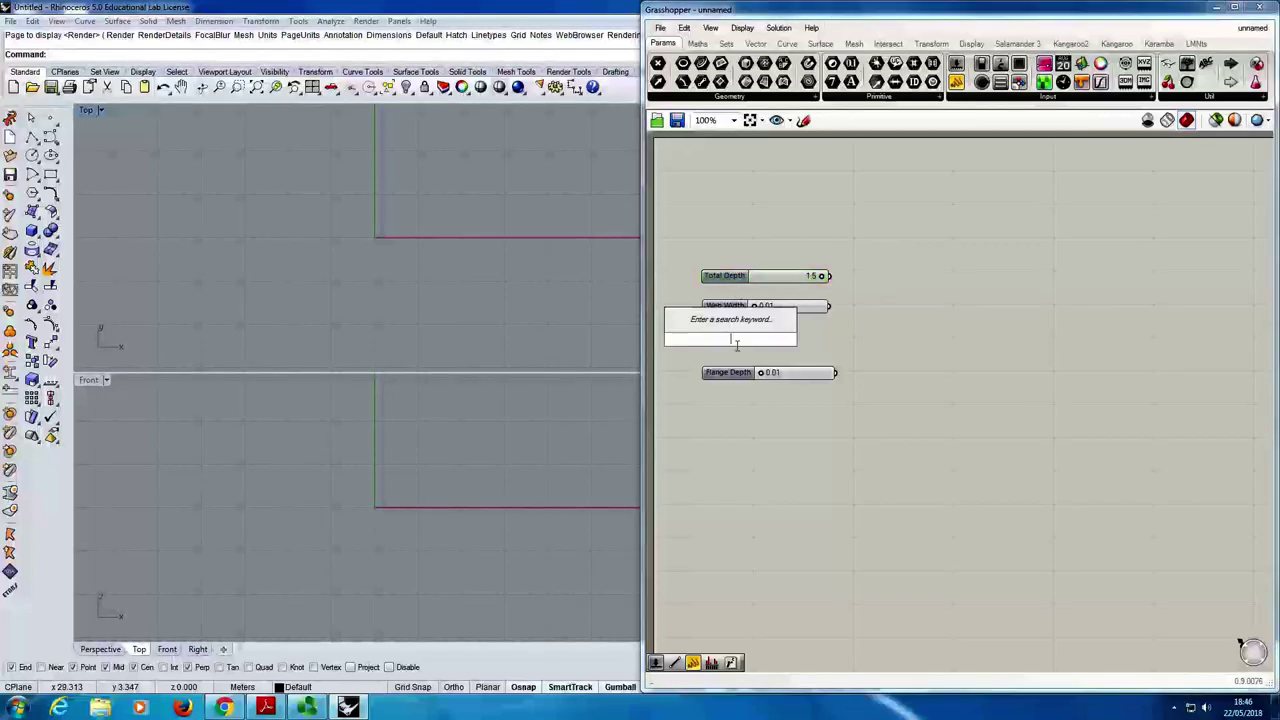
text(0.2..1.5)
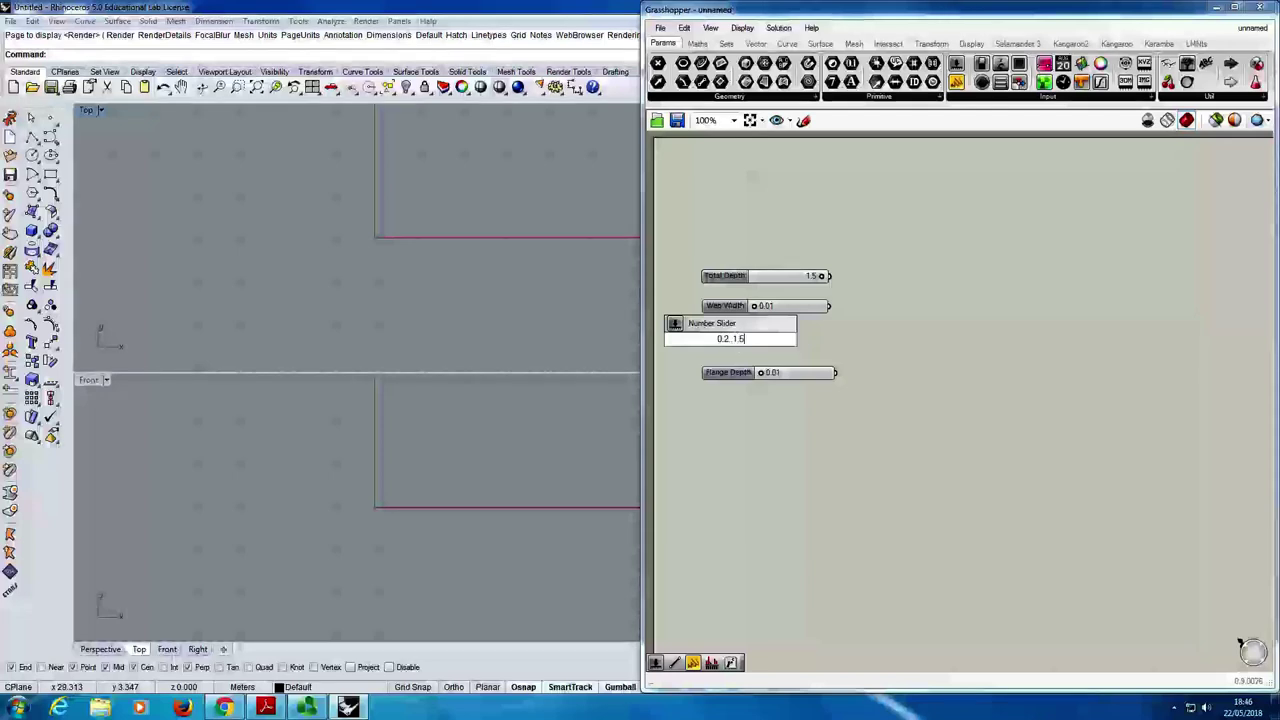
key(Return)
- Rename the 0.2 to 1.5 slider as Flange Width and align it just above the Flange Depth slider
right_click(731, 343)
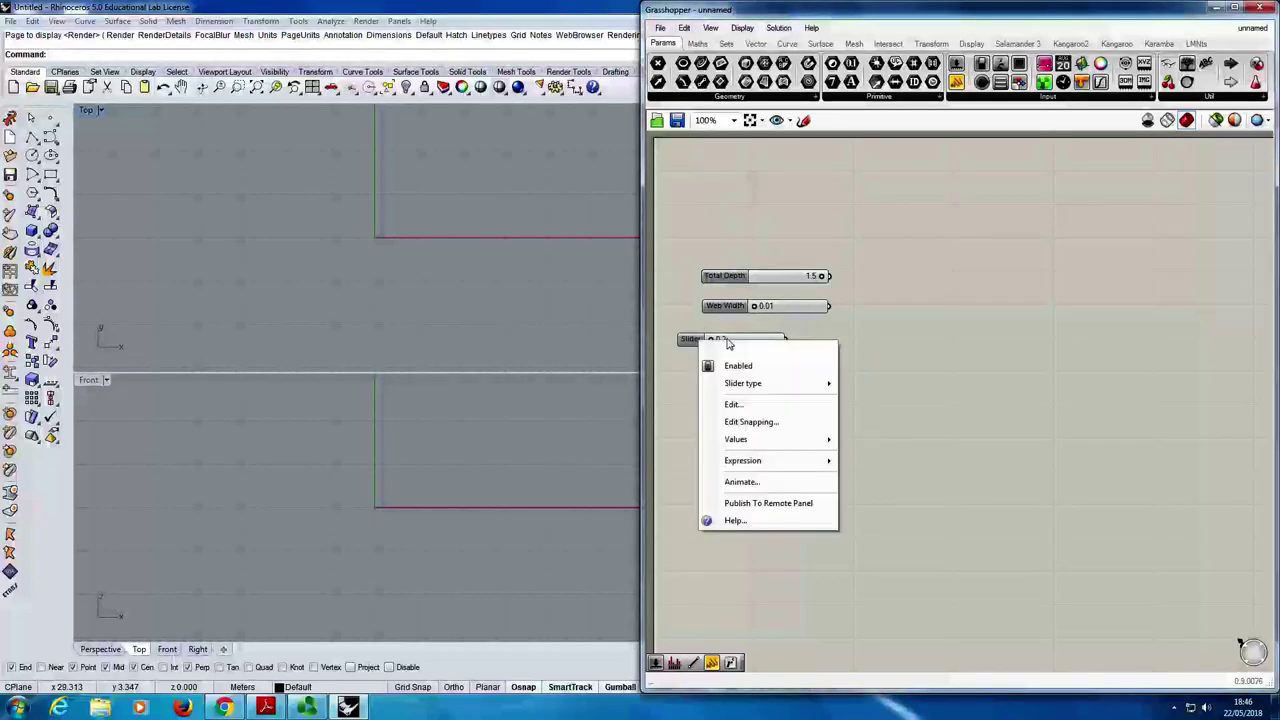
text(Flange)
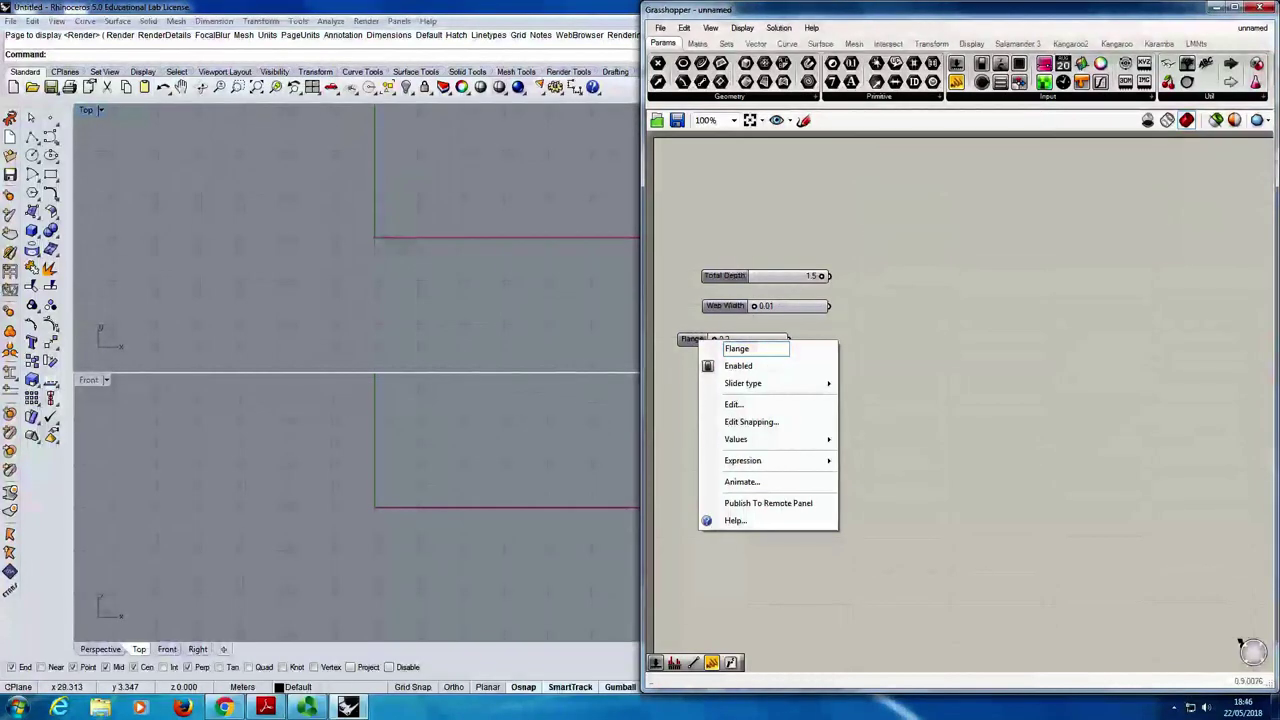
text( Width)
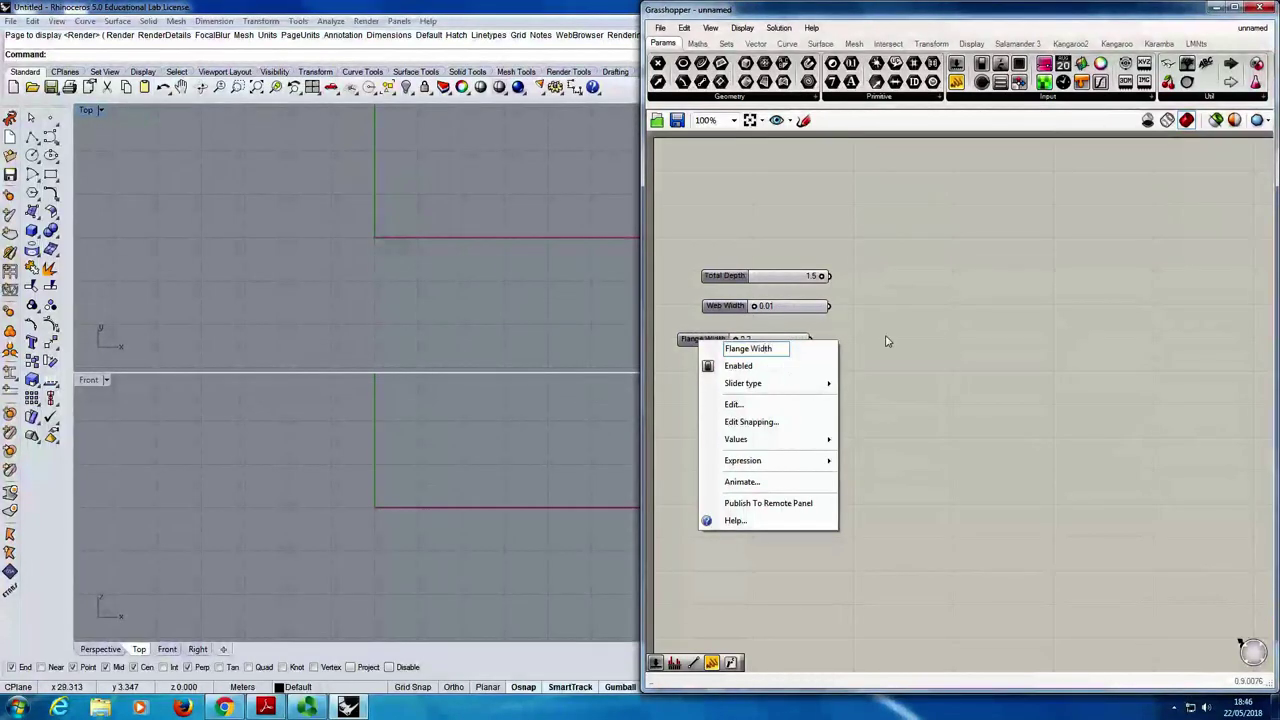
key(Return)
drag(722, 339, 741, 346)
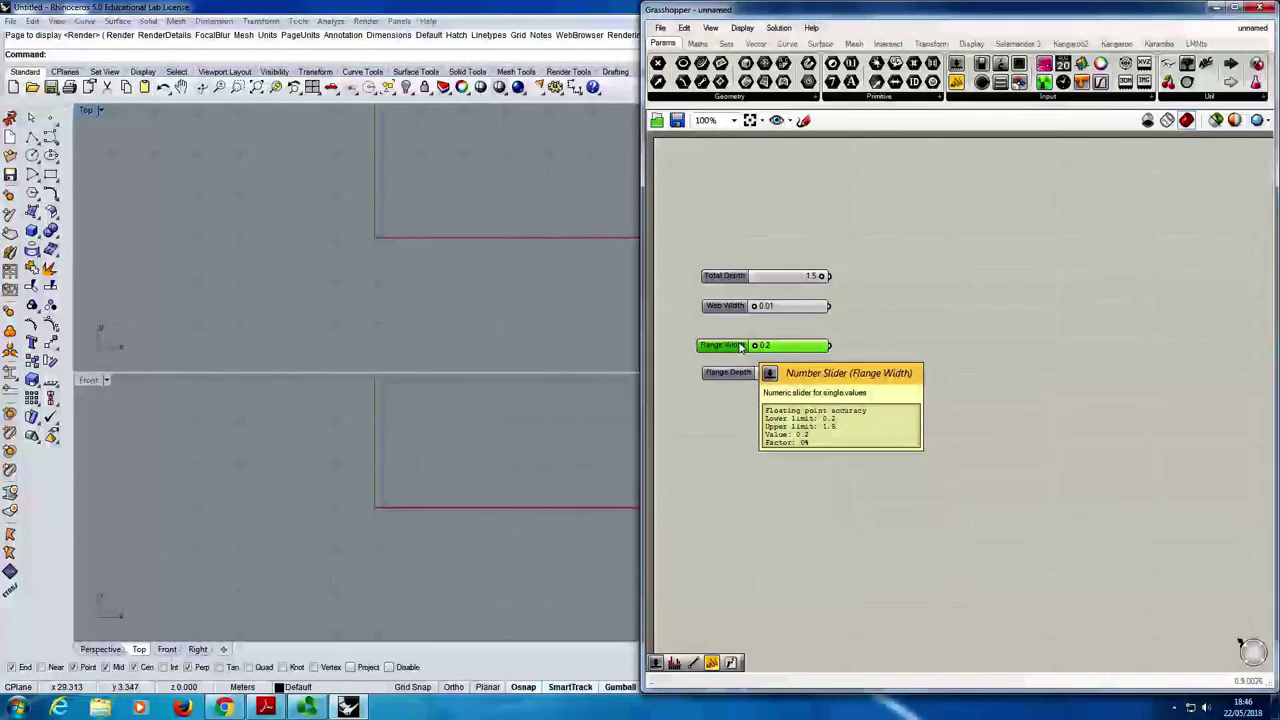
- Rearrange the four sliders into an aligned column, with Total Depth and Web Width spaced apart above the Flange Width and Flange Depth pair
drag(731, 350, 733, 321)
click(730, 352)
click(871, 360)
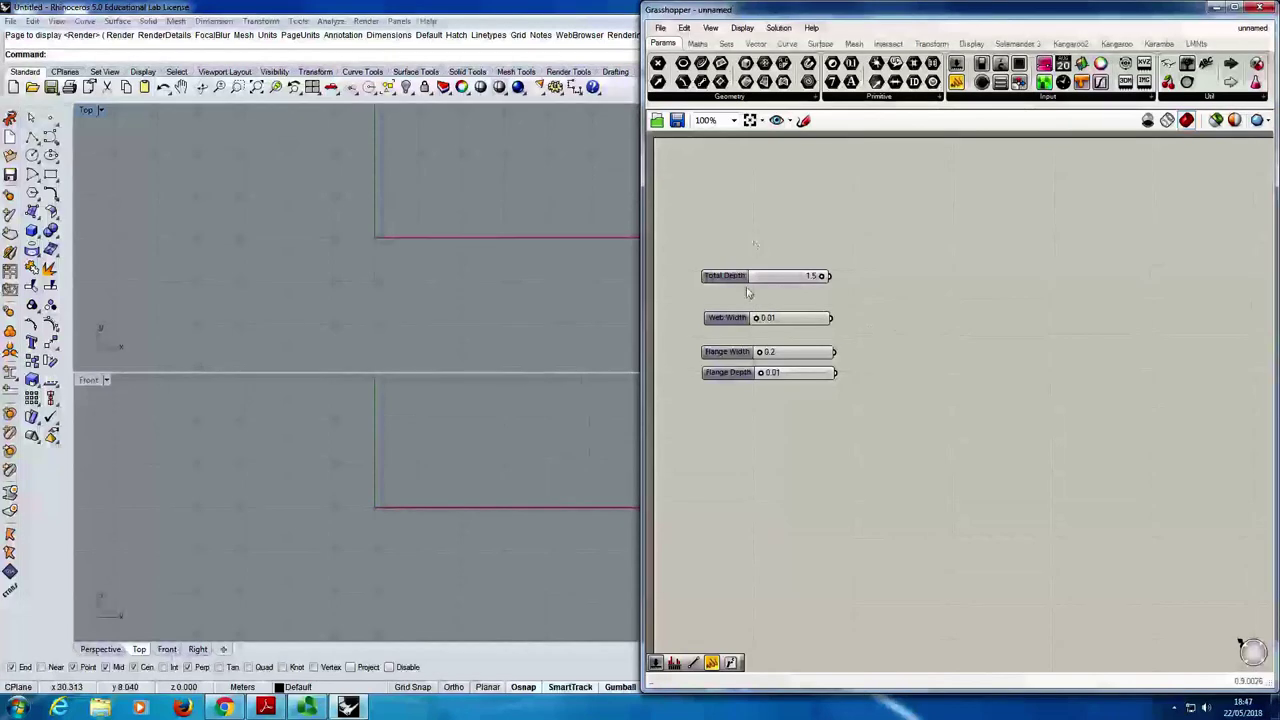
drag(737, 318, 740, 317)
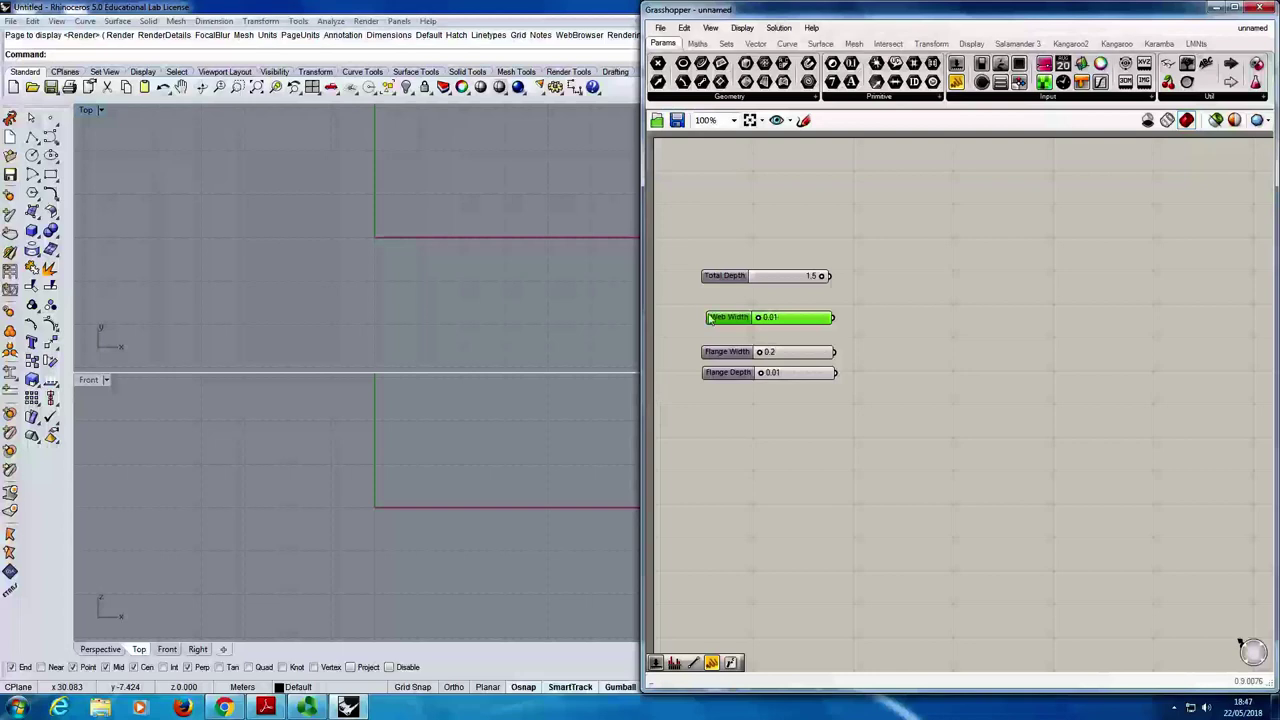
drag(726, 276, 731, 266)
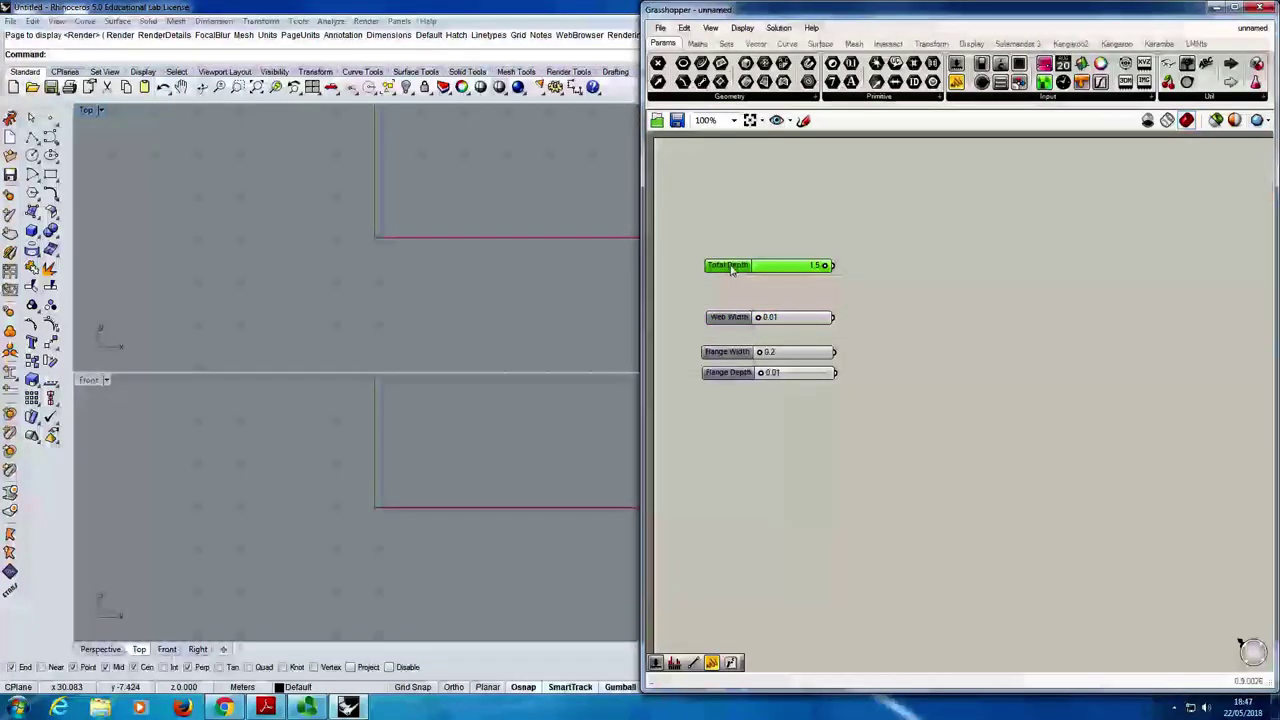
drag(737, 317, 736, 320)
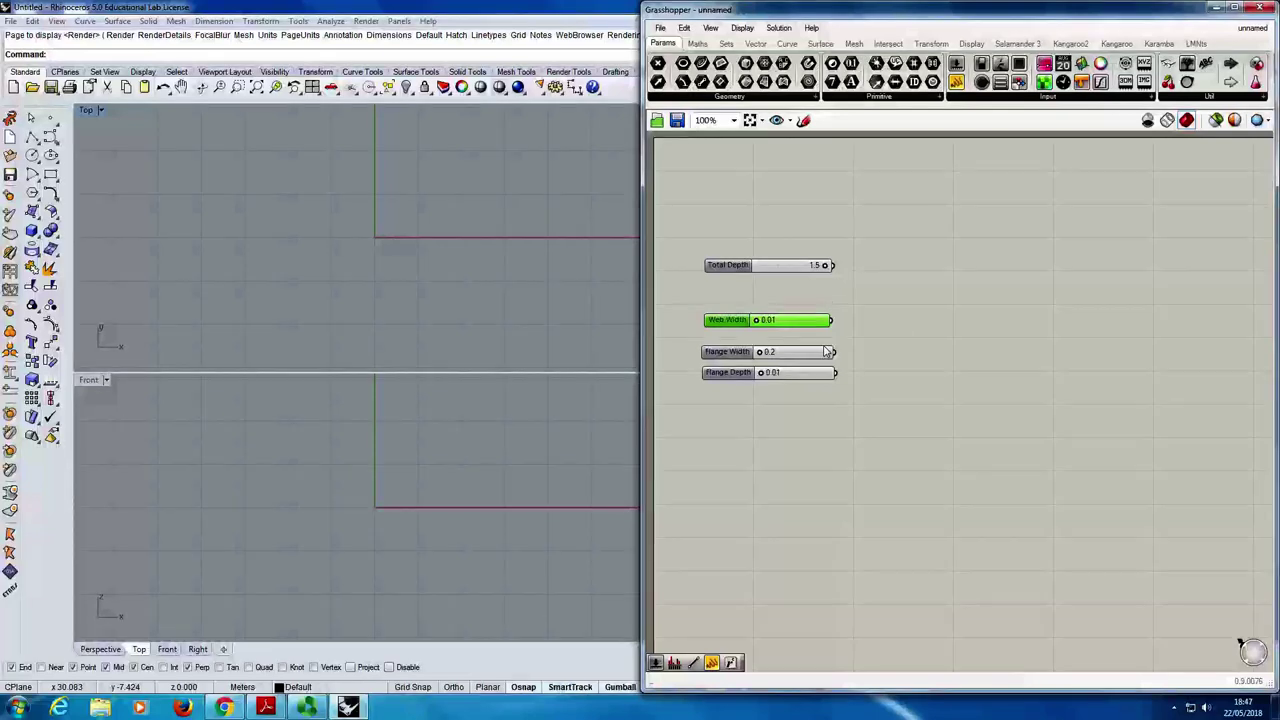
drag(744, 376, 746, 382)
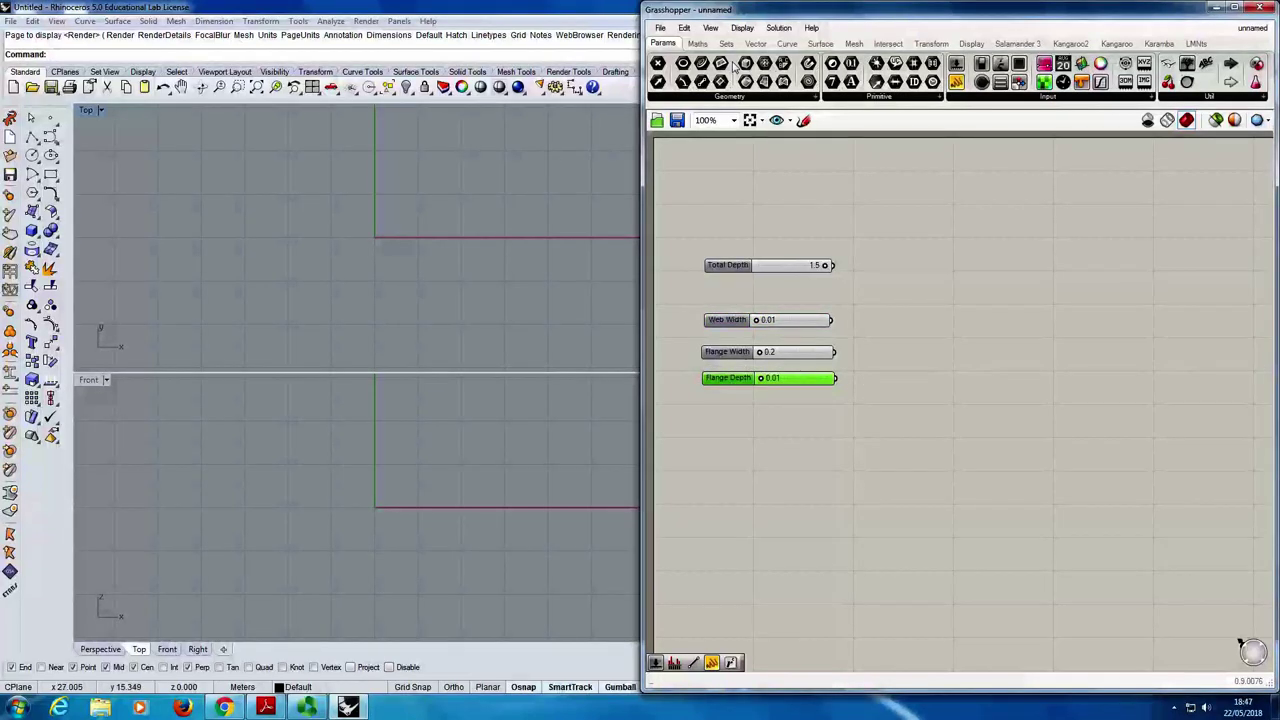
- Add a Multiplication component beside the Flange Depth slider and connect that slider to its A input
click(697, 43)
click(862, 97)
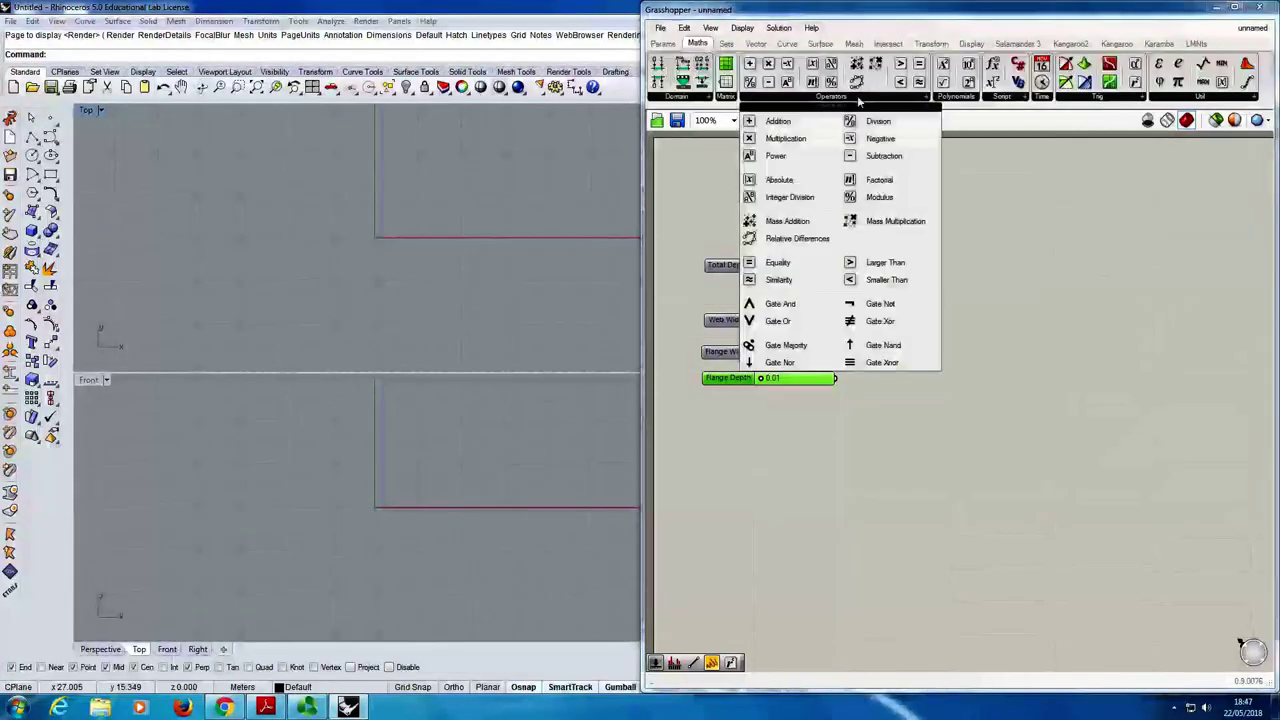
click(791, 141)
click(884, 388)
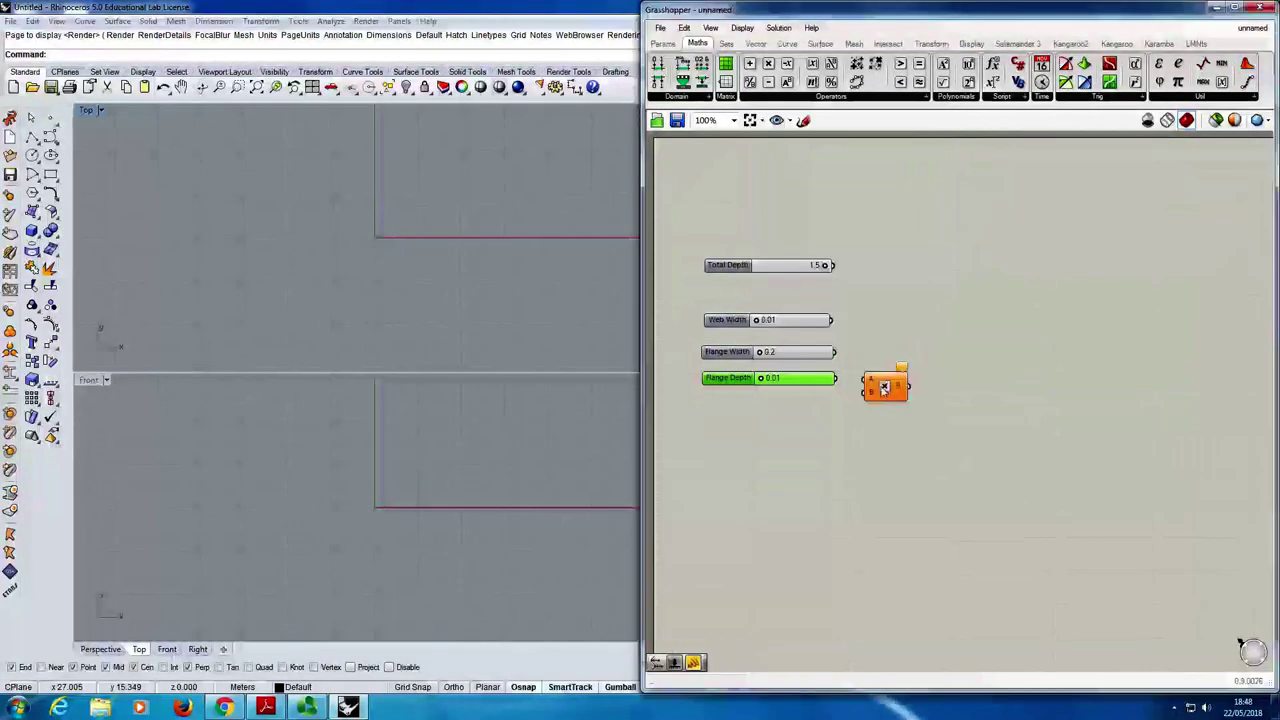
mouse_move(884, 388)
mouse_down()
mouse_move(871, 389)
mouse_move(880, 384)
mouse_up()
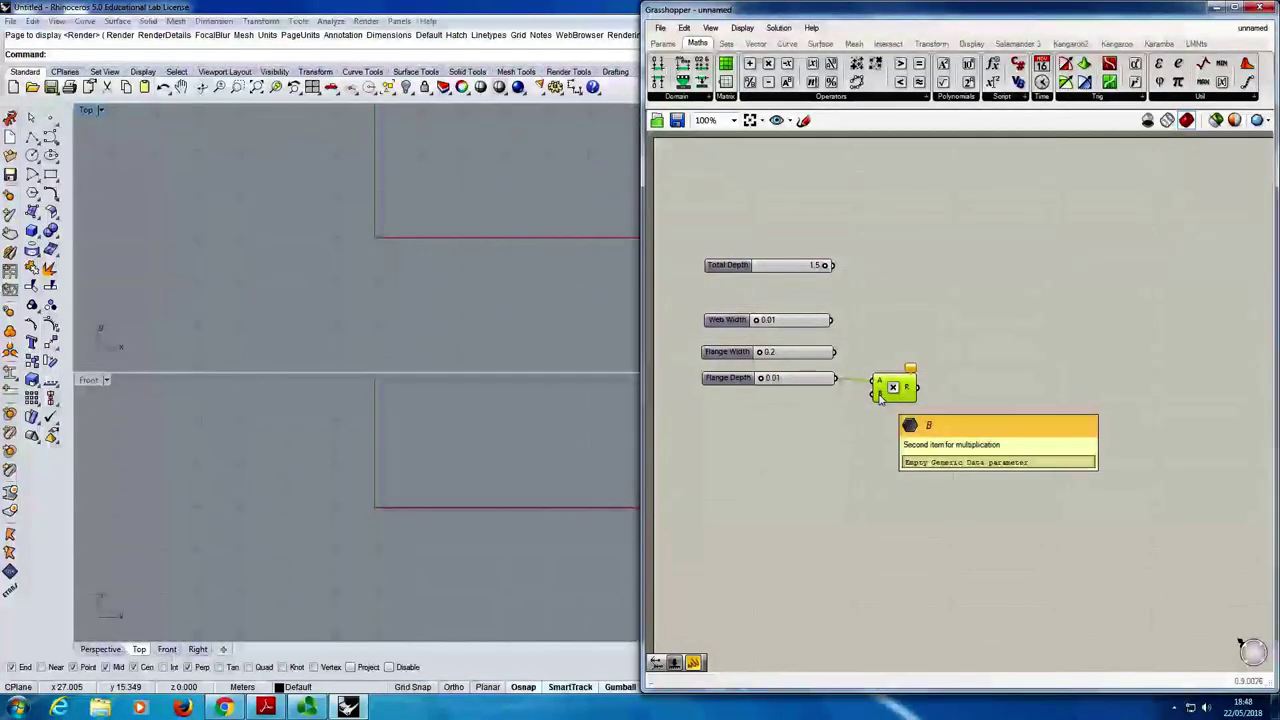
- Add a panel containing 2, shrink it below the Flange Depth slider, and connect it to the Multiplication component's B input
double_click(827, 410)
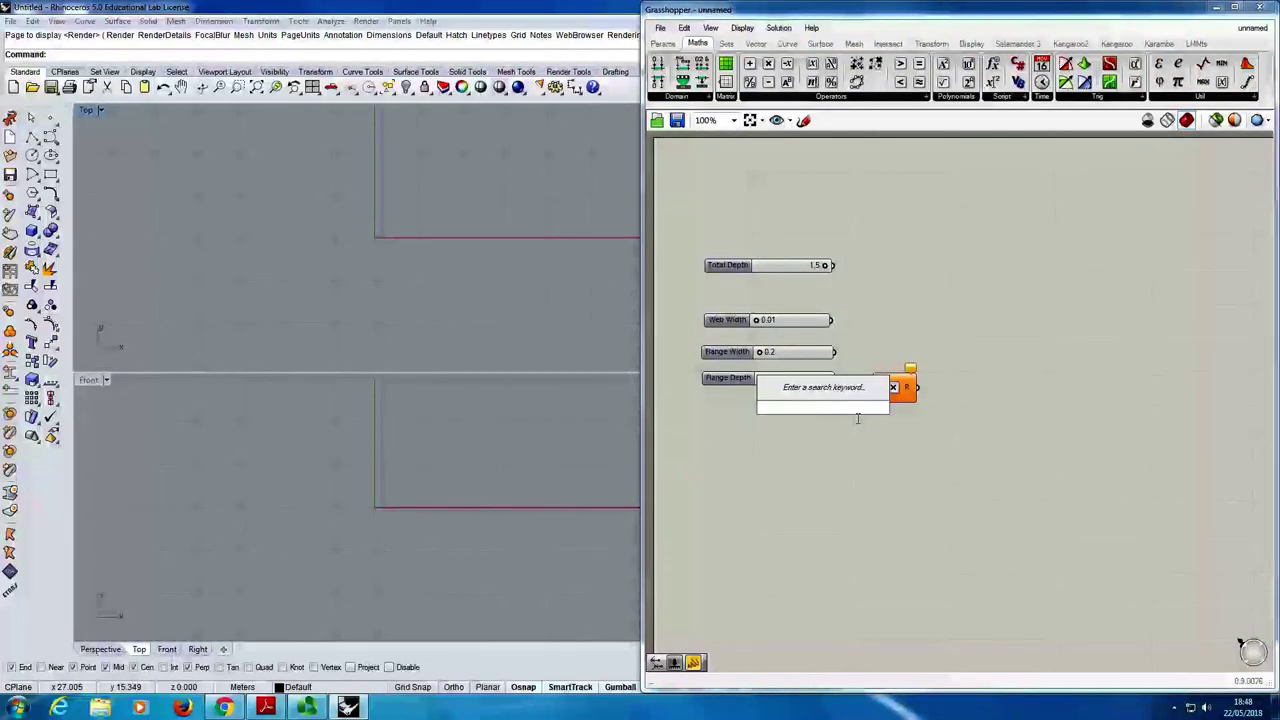
text(")
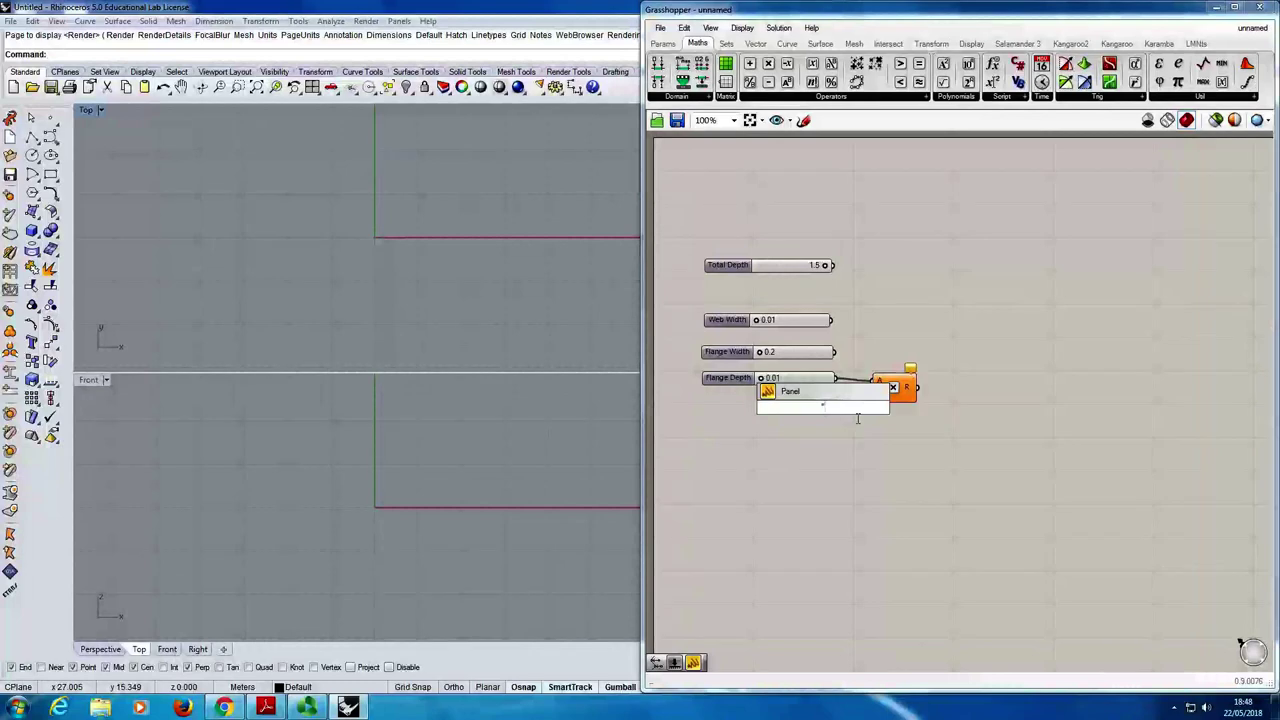
text(1)
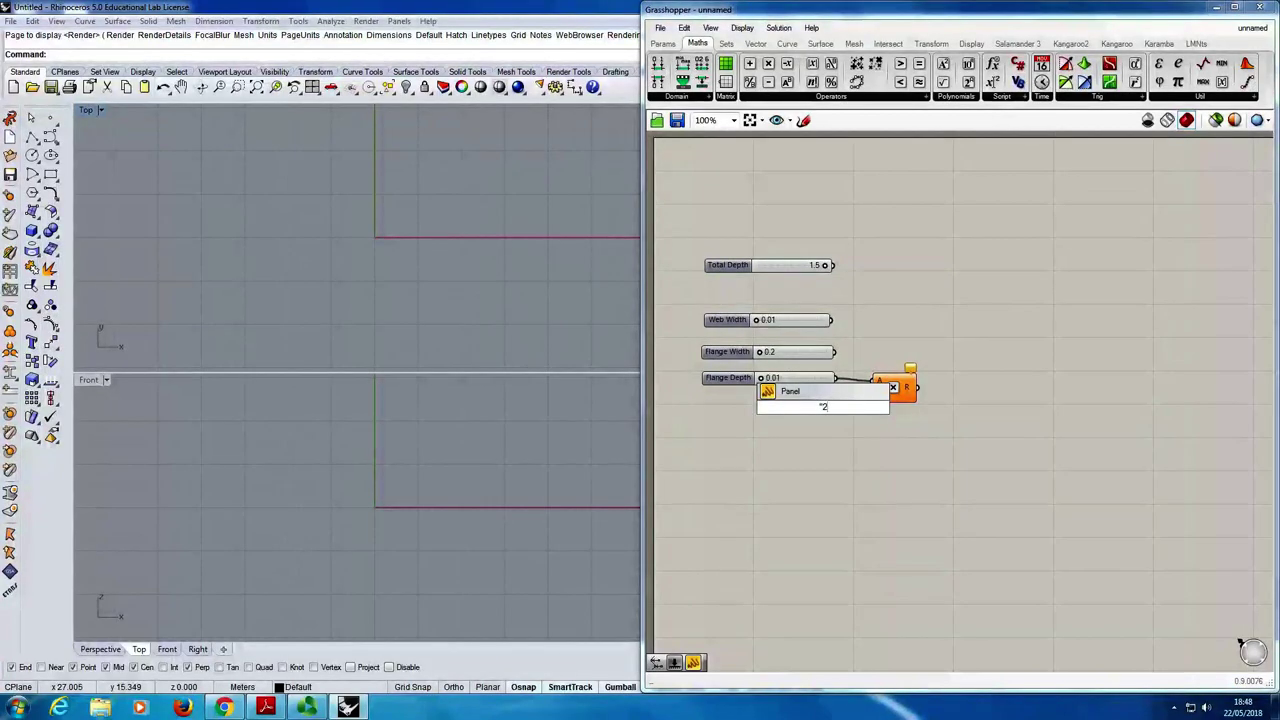
key(Return)
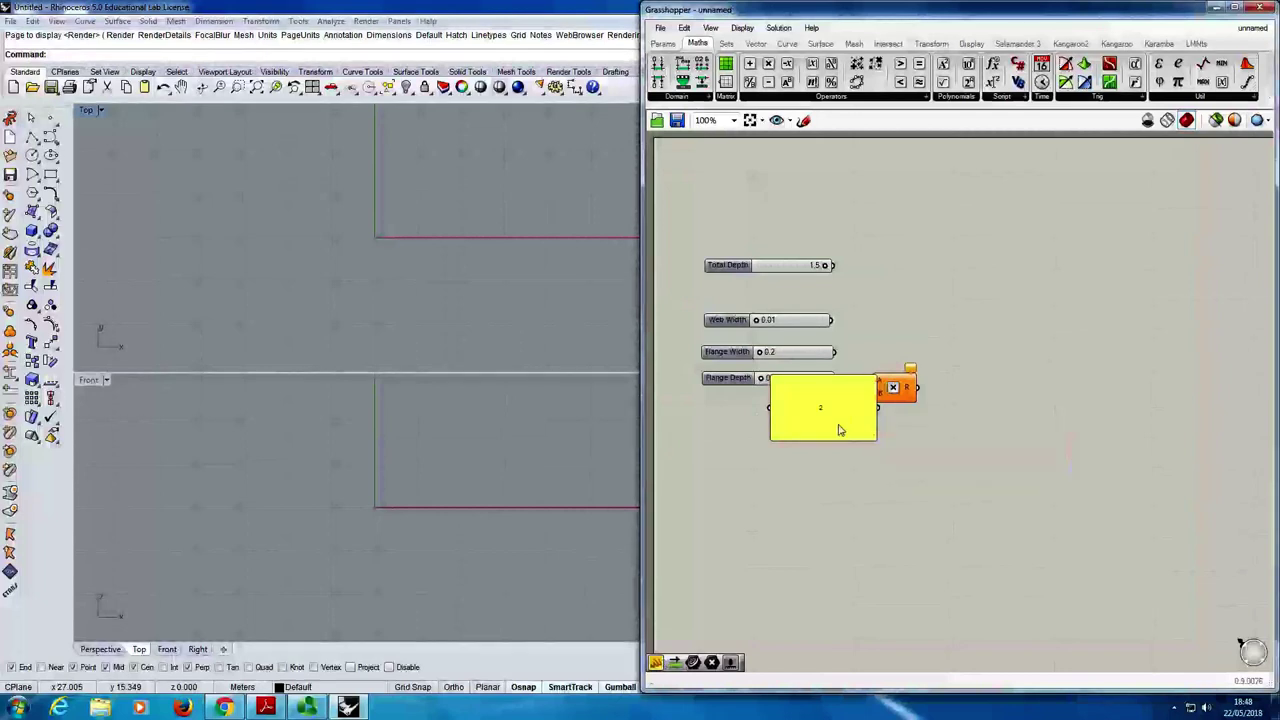
drag(836, 425, 808, 424)
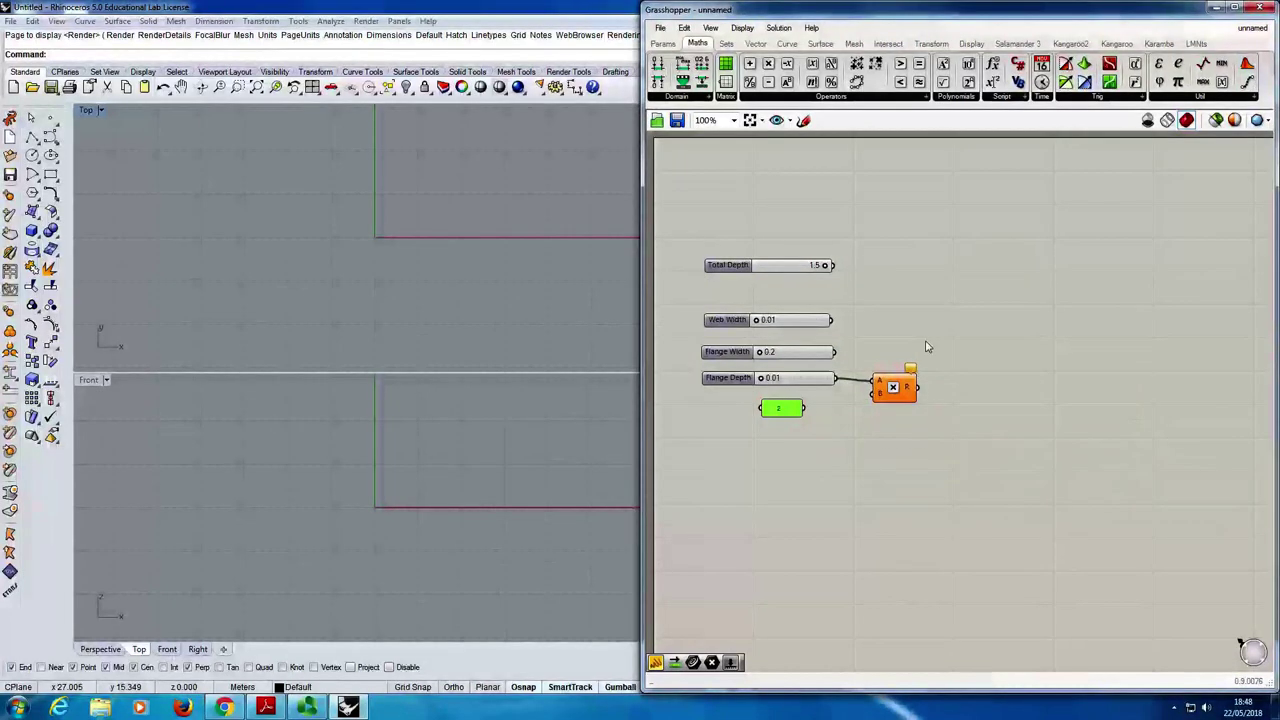
drag(804, 410, 882, 396)
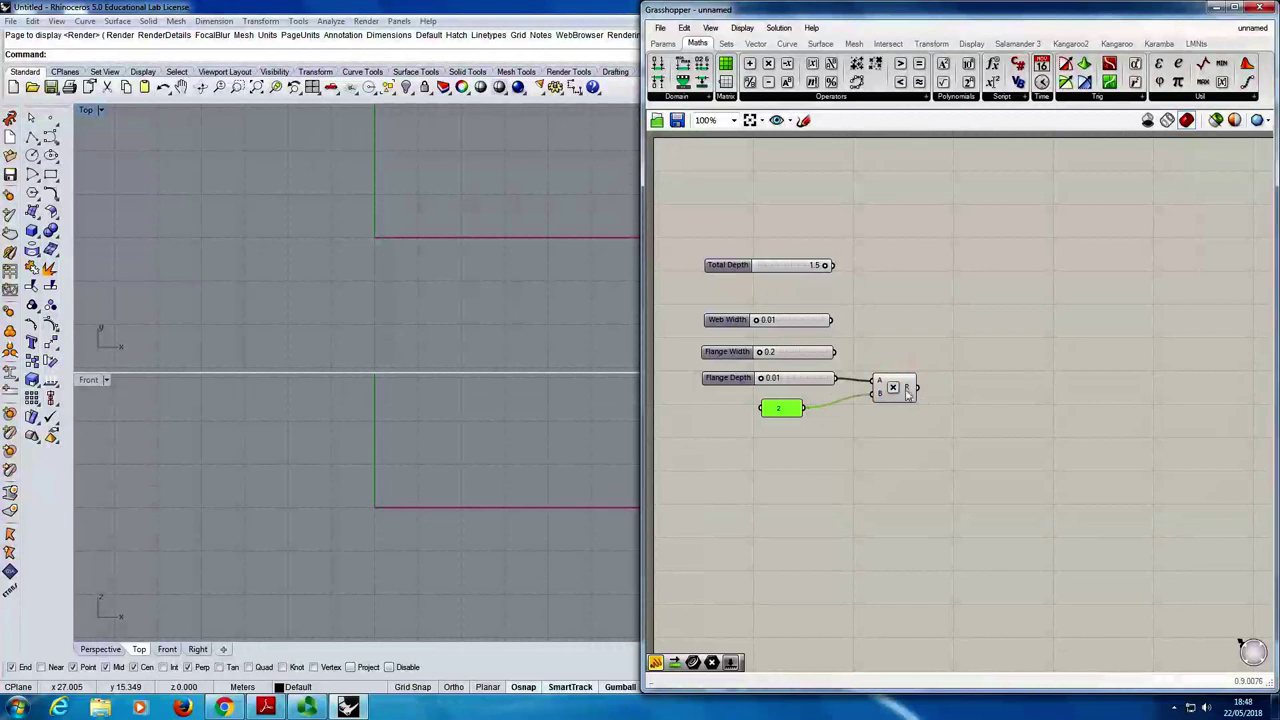
mouse_move(907, 393)
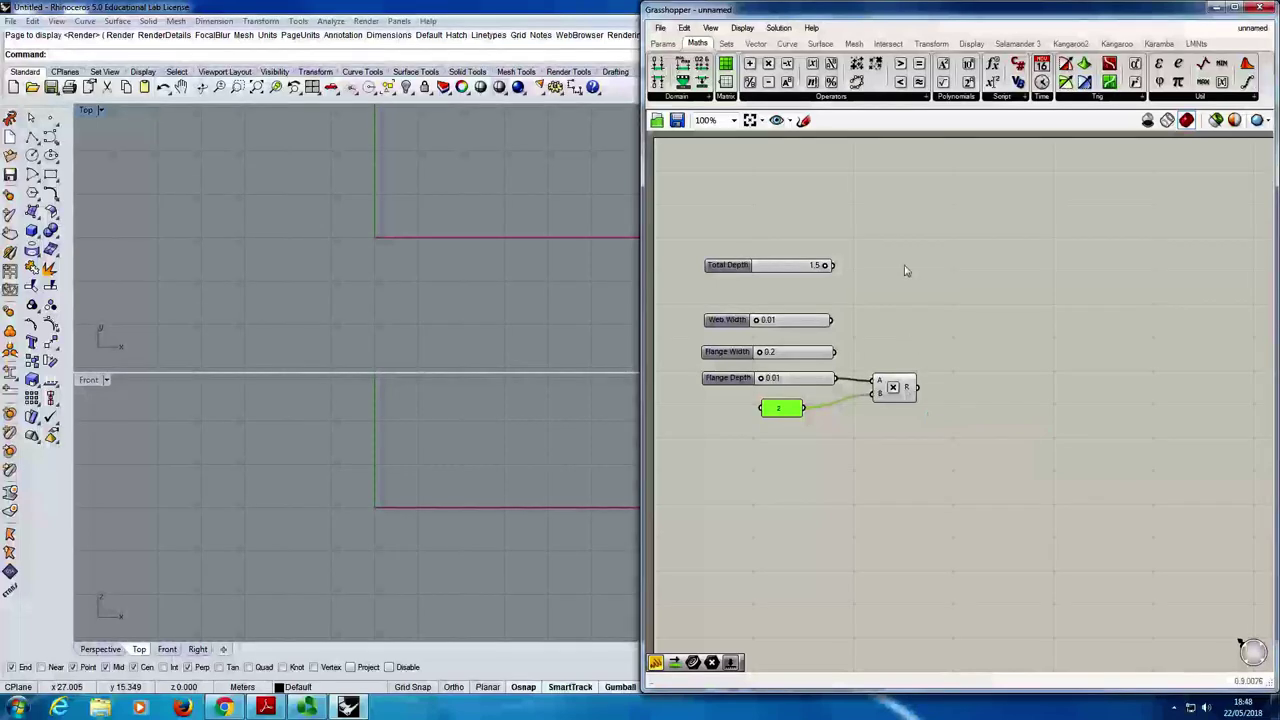
- Add a Subtraction component with the Total Depth slider connected to input A and the multiplication result connected to input B
click(830, 97)
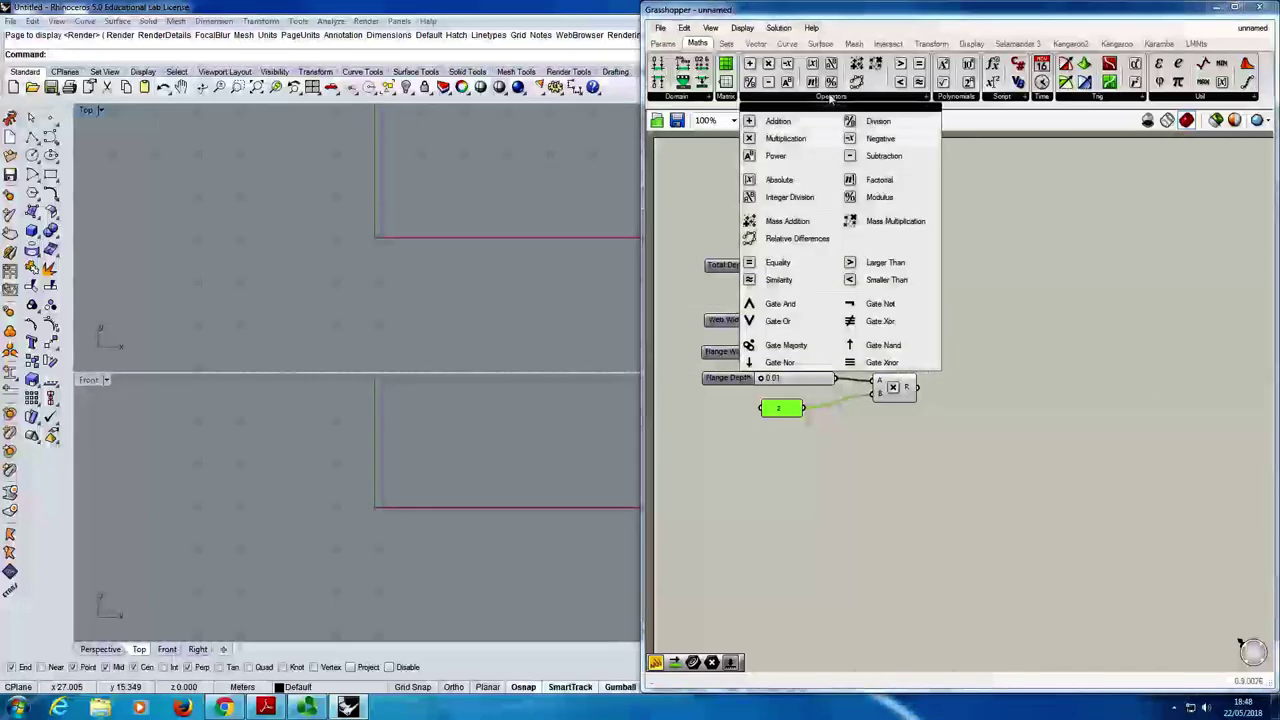
click(884, 156)
click(952, 310)
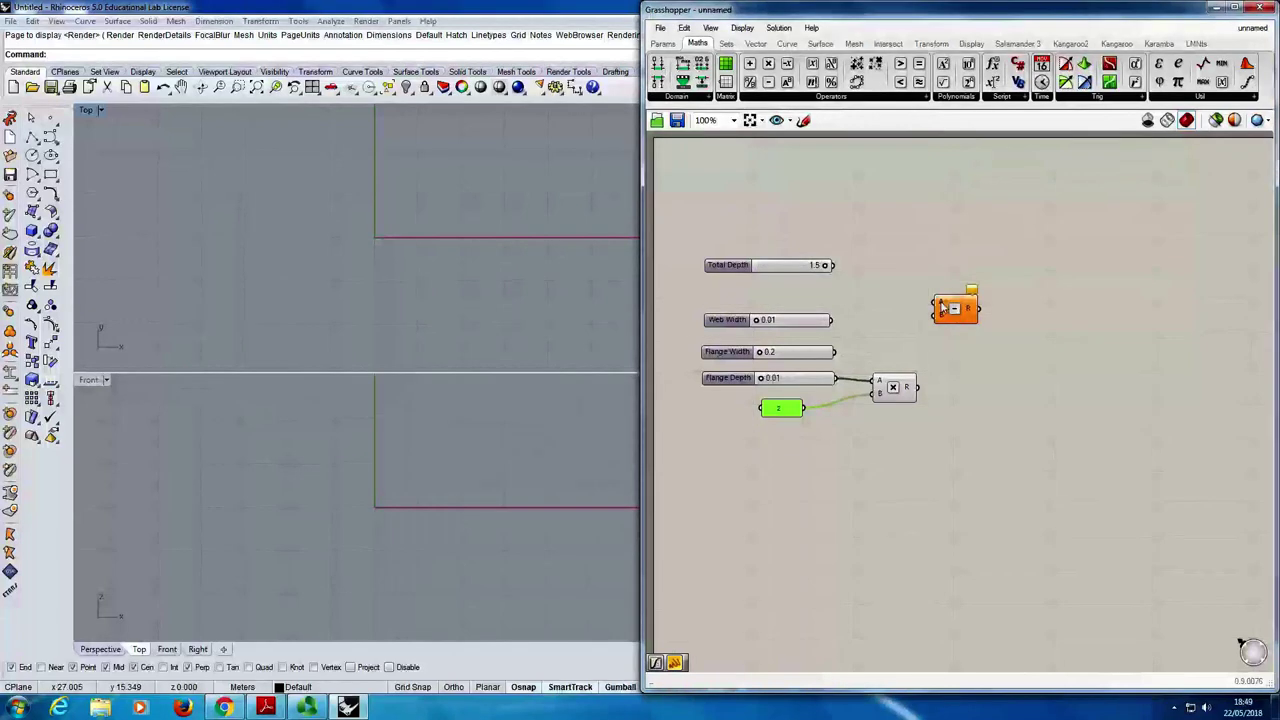
drag(829, 265, 937, 302)
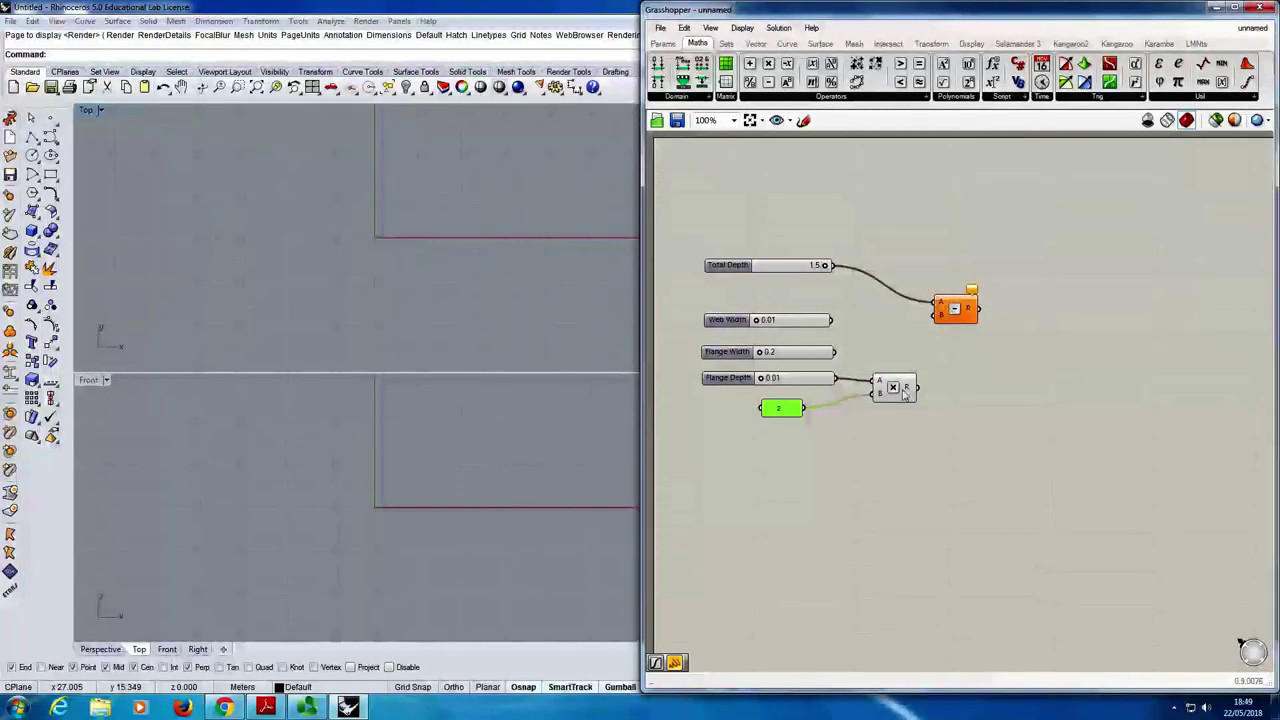
drag(894, 388, 940, 322)
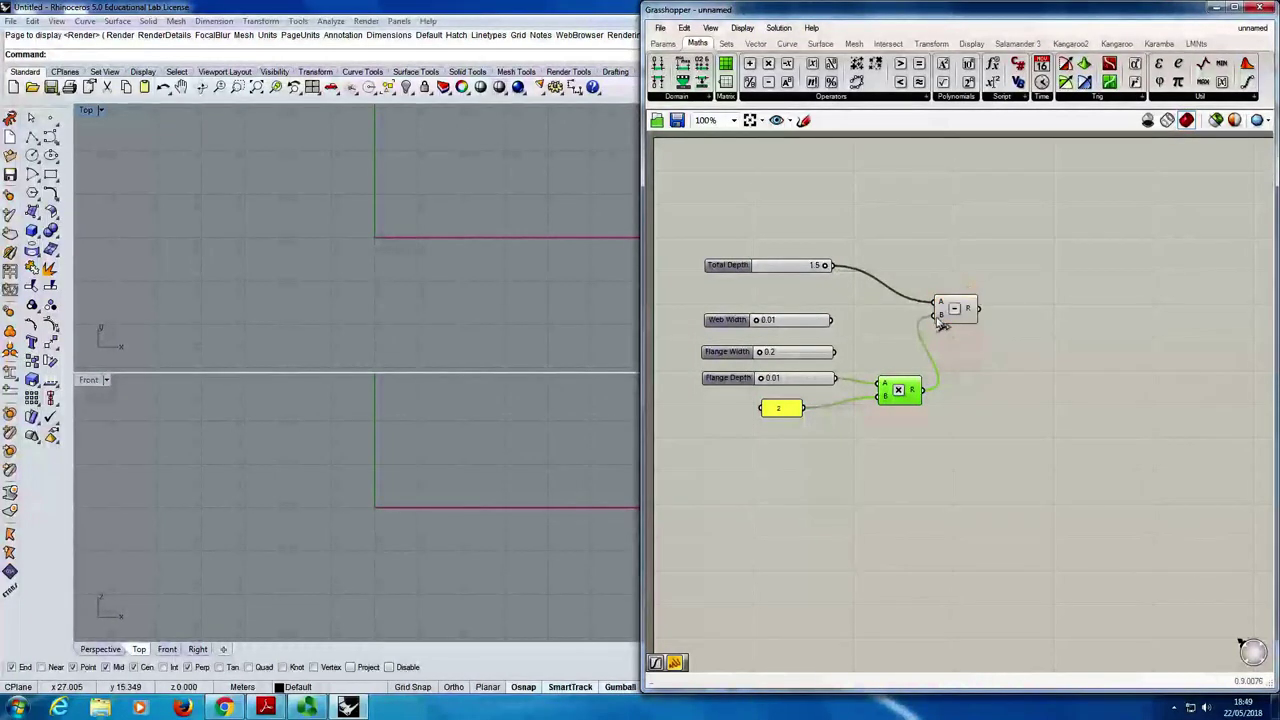
- Group the Subtraction component on its own and name the group Web Depth
click(953, 312)
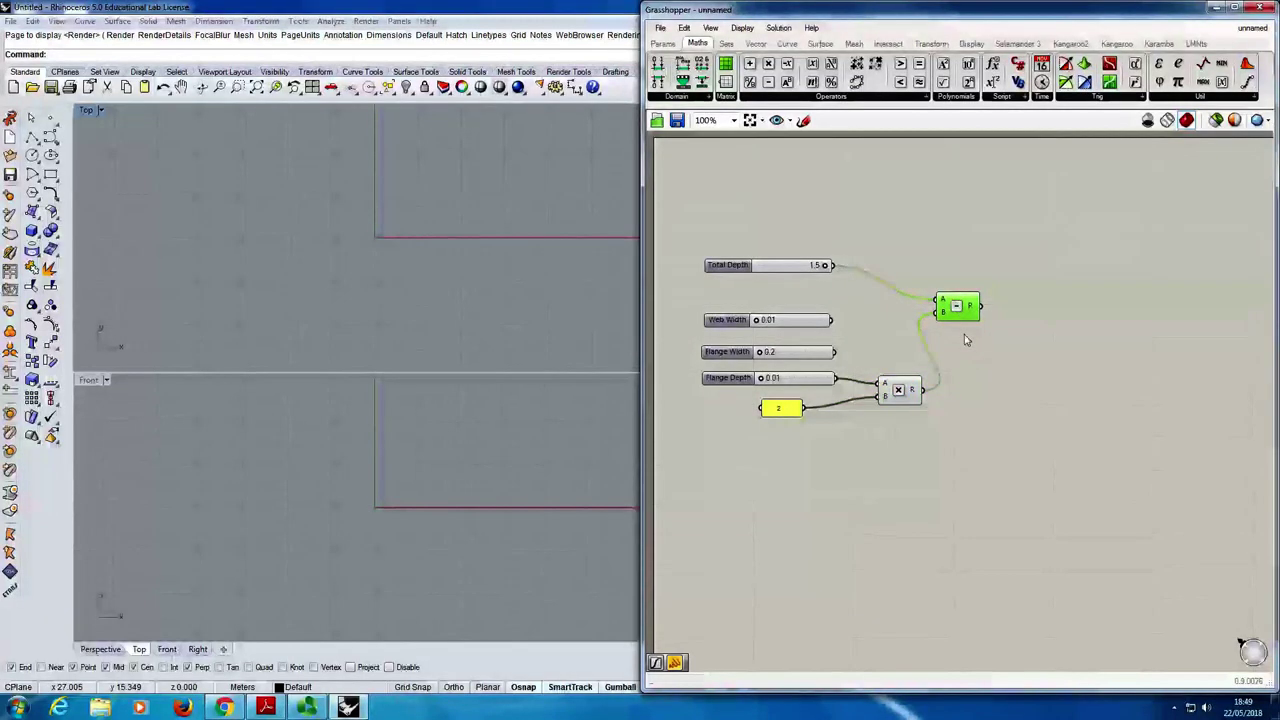
right_click(965, 283)
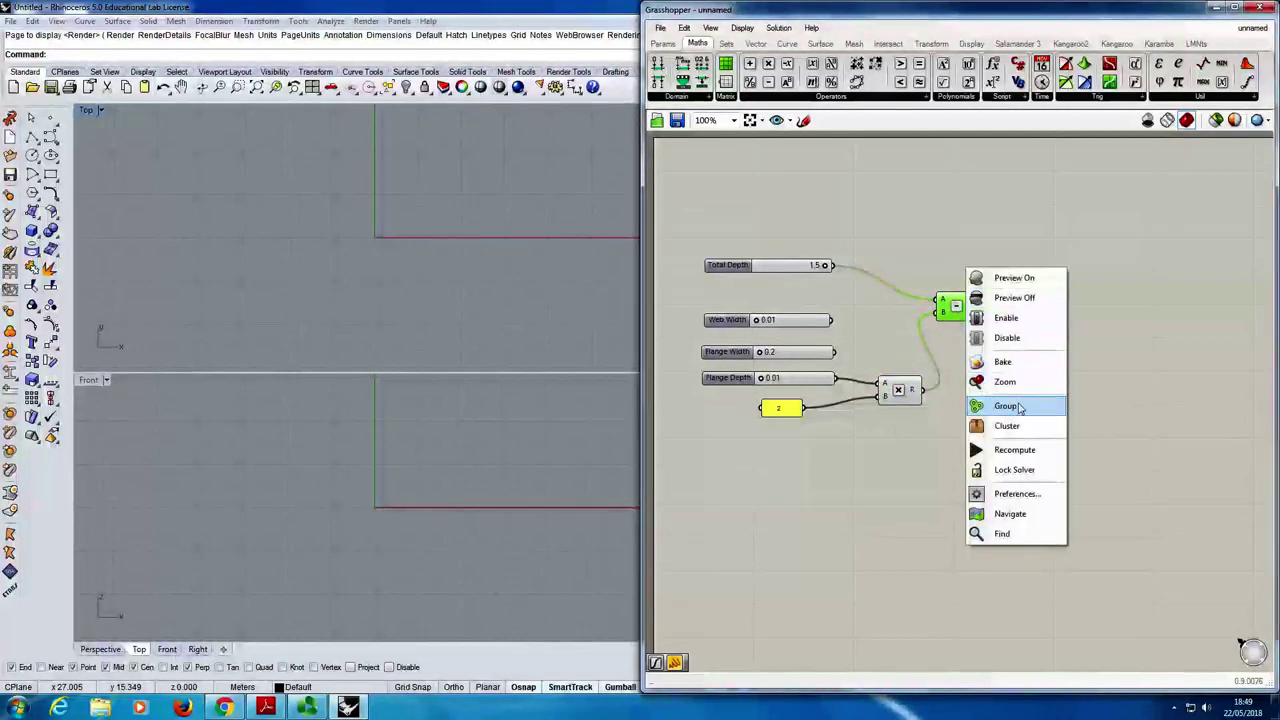
click(990, 406)
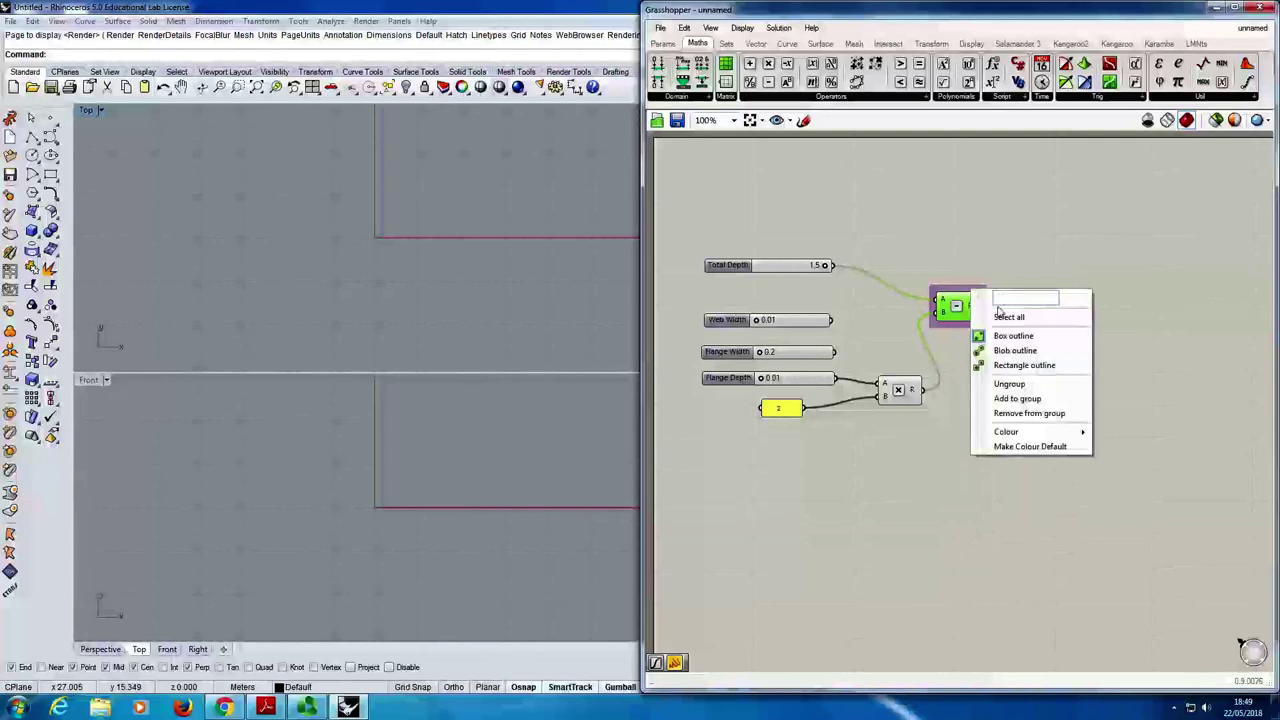
text(We)
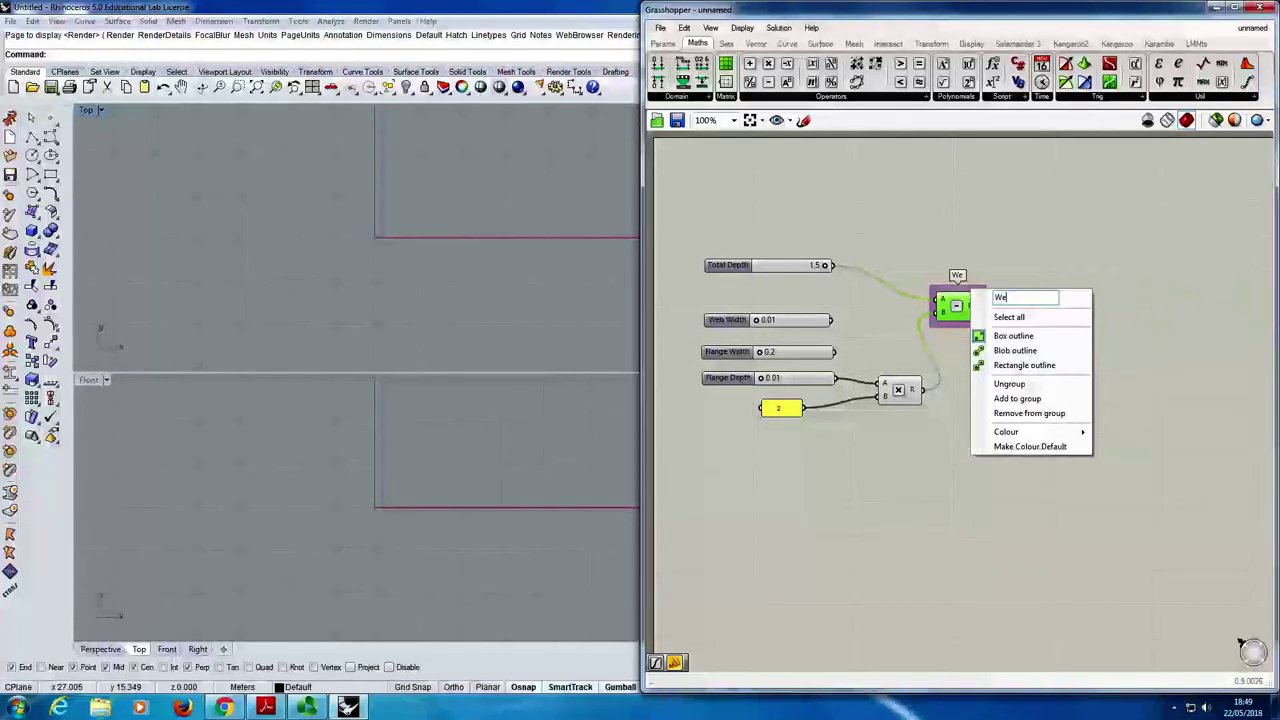
text(b Depth)
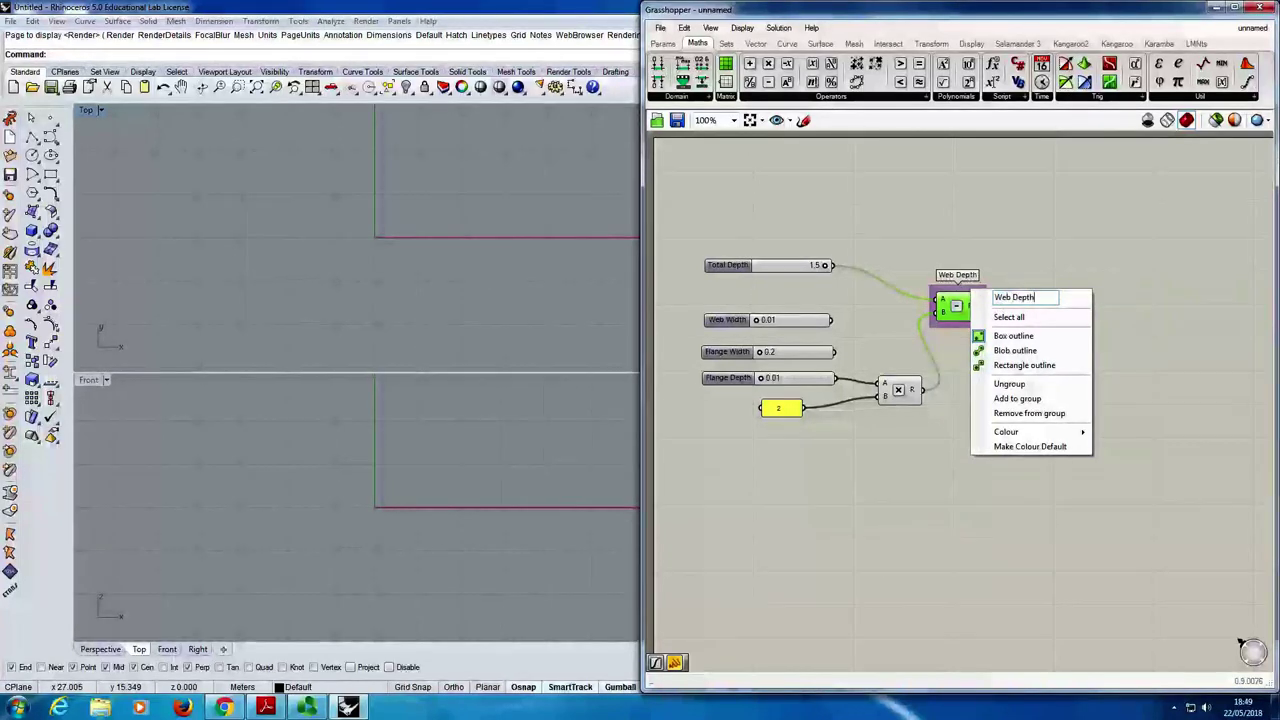
click(958, 232)
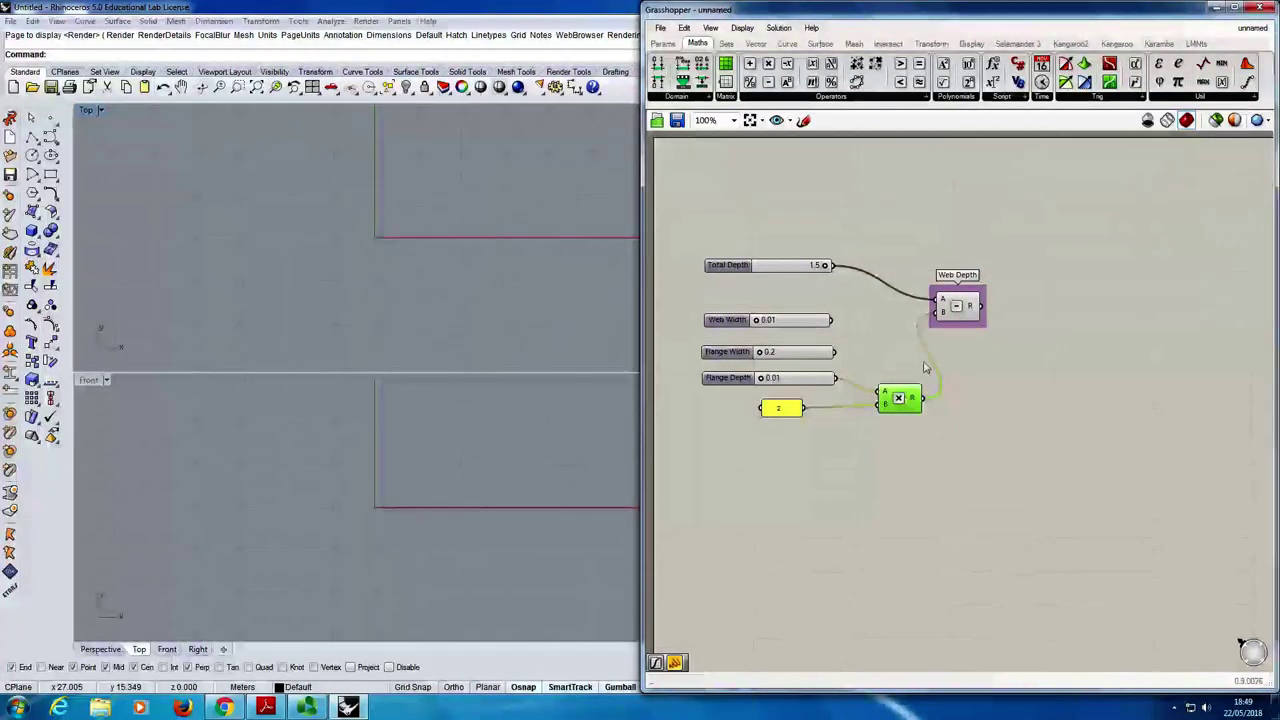
- Lower the Web Depth group on the canvas and raise the Web Width slider closer to Total Depth
drag(957, 316, 958, 331)
drag(715, 328, 724, 309)
click(1062, 321)
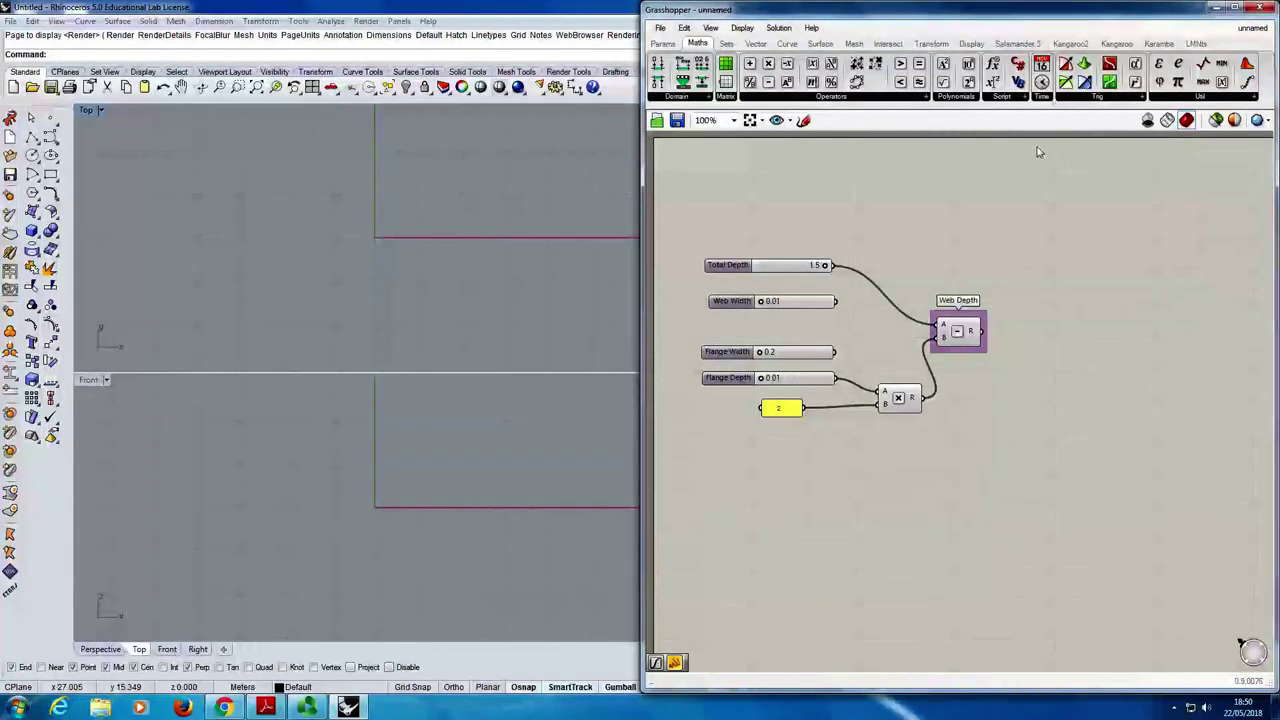
drag(964, 333, 967, 333)
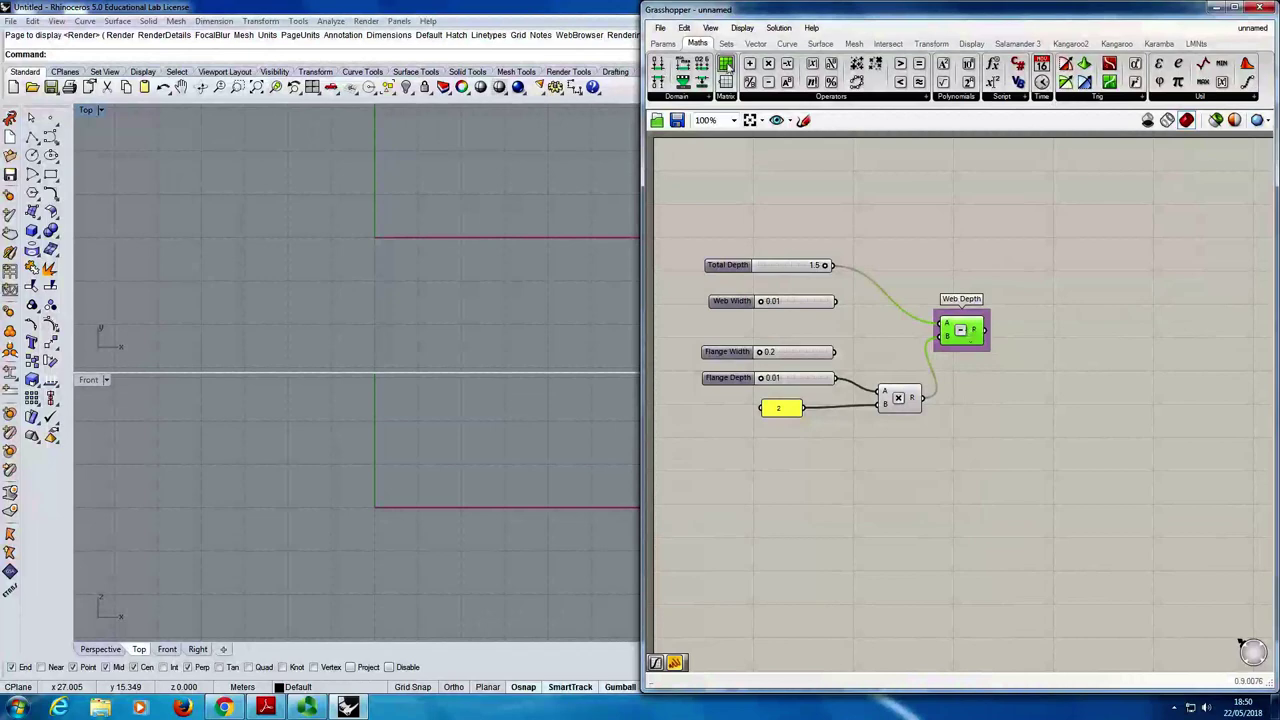
- Add a Rectangle component to the canvas beyond the Web Depth group
click(788, 45)
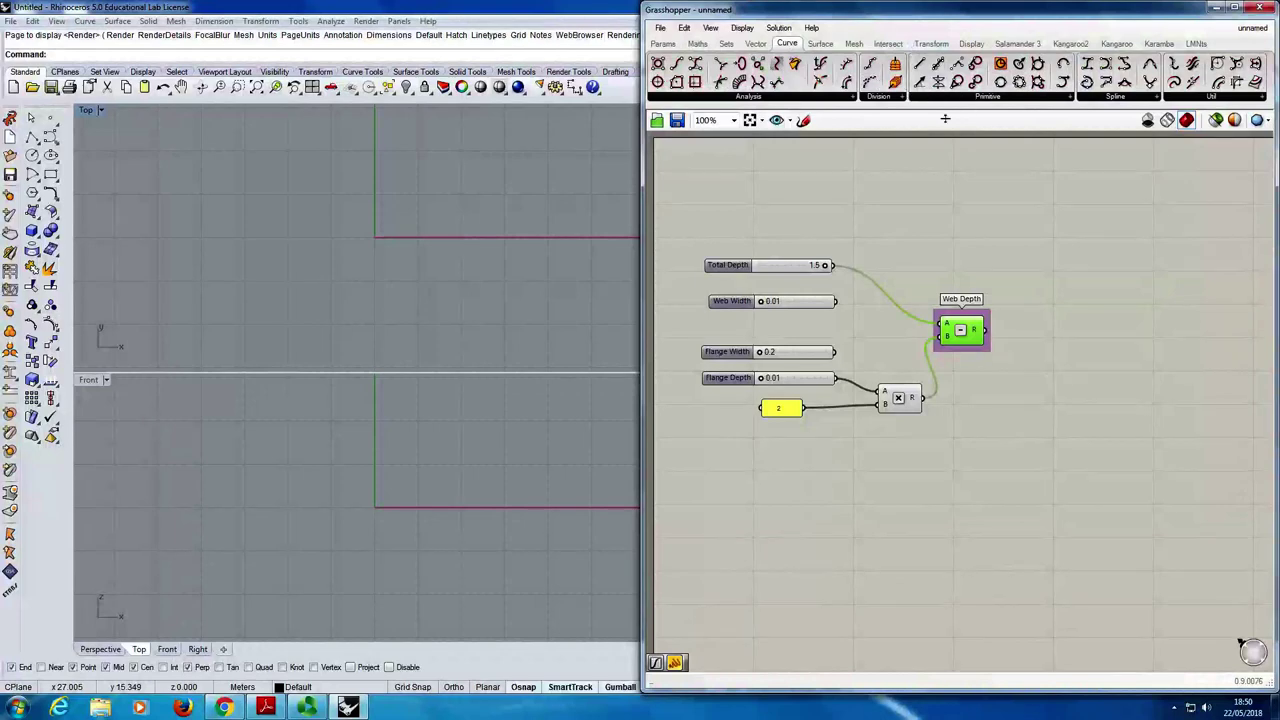
click(800, 98)
click(818, 45)
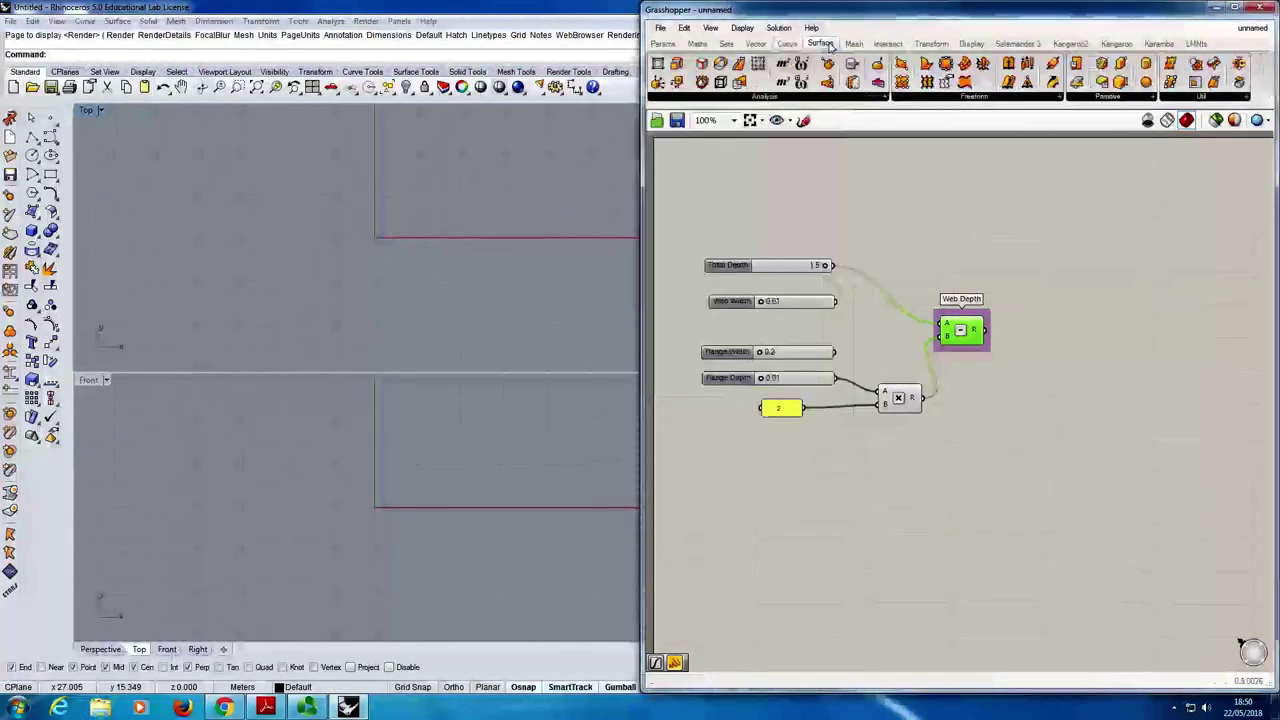
click(787, 44)
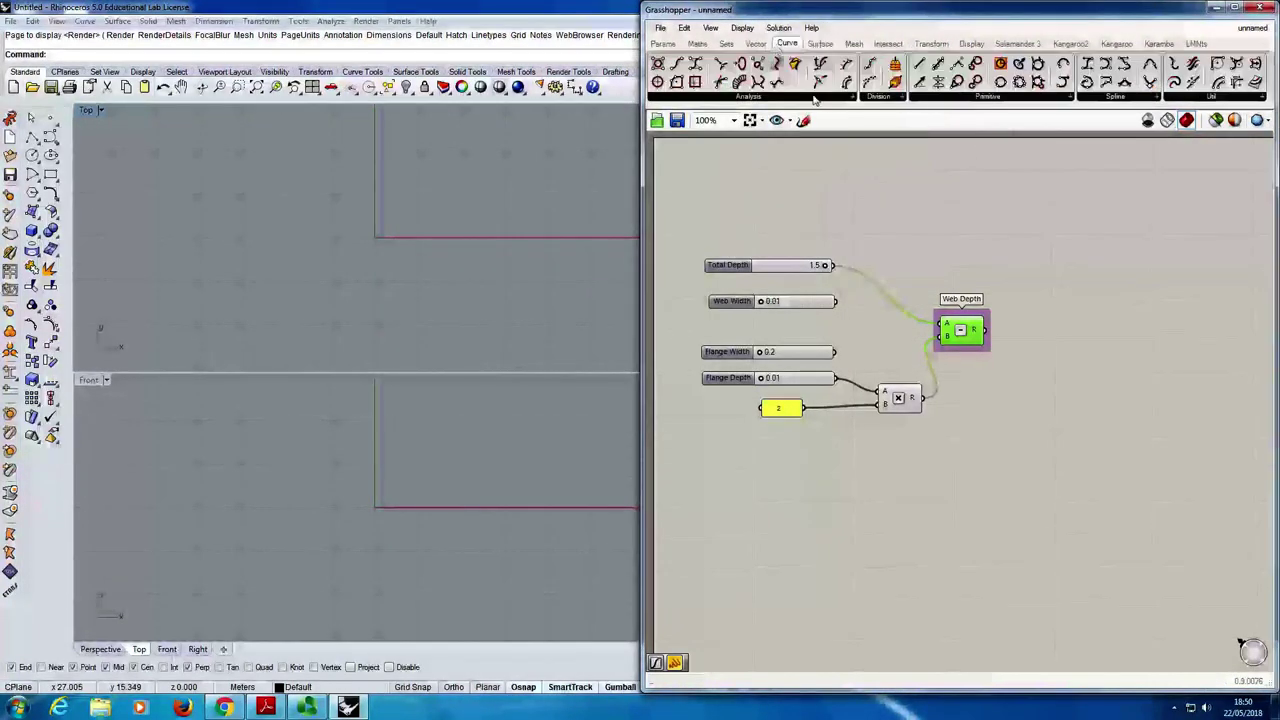
click(958, 99)
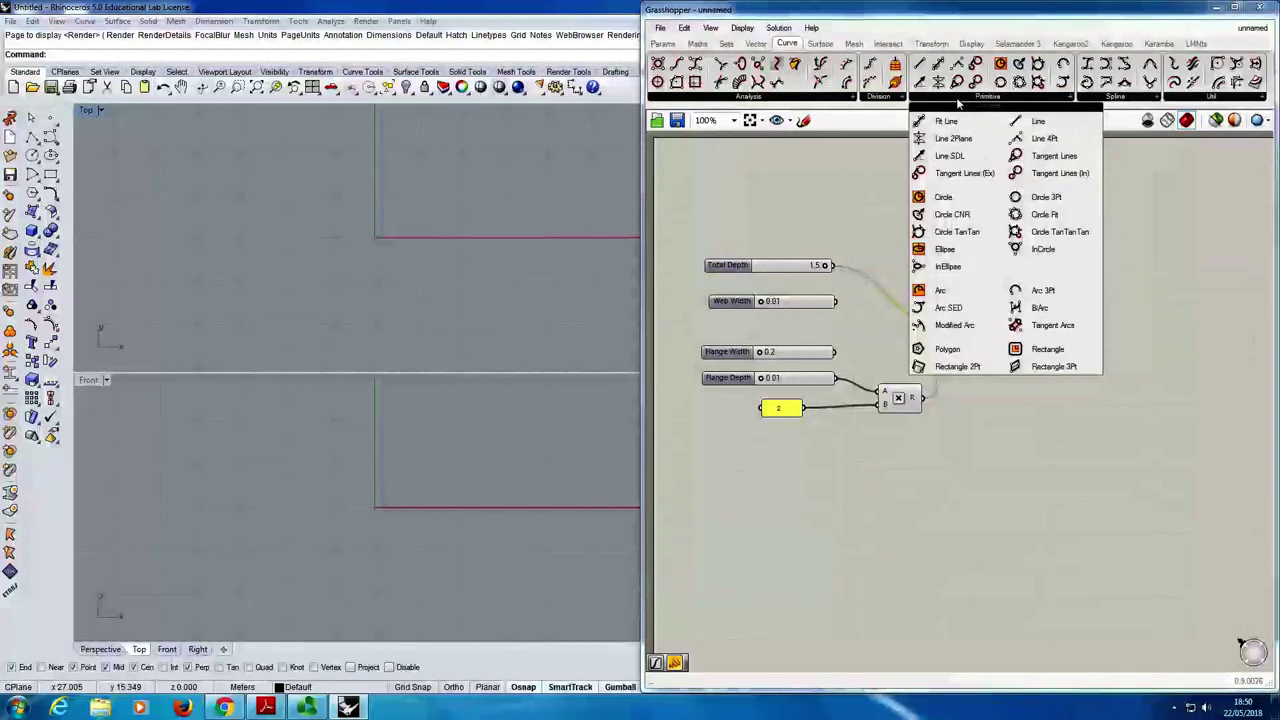
click(1066, 350)
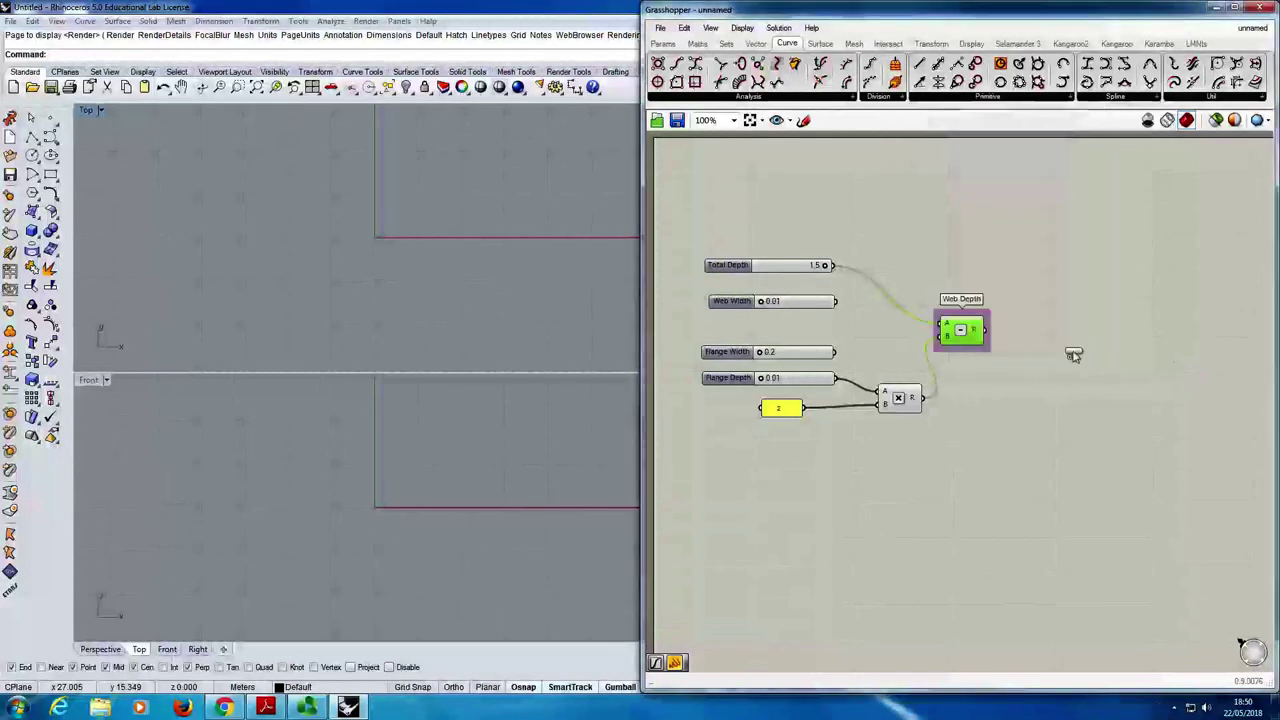
click(1097, 321)
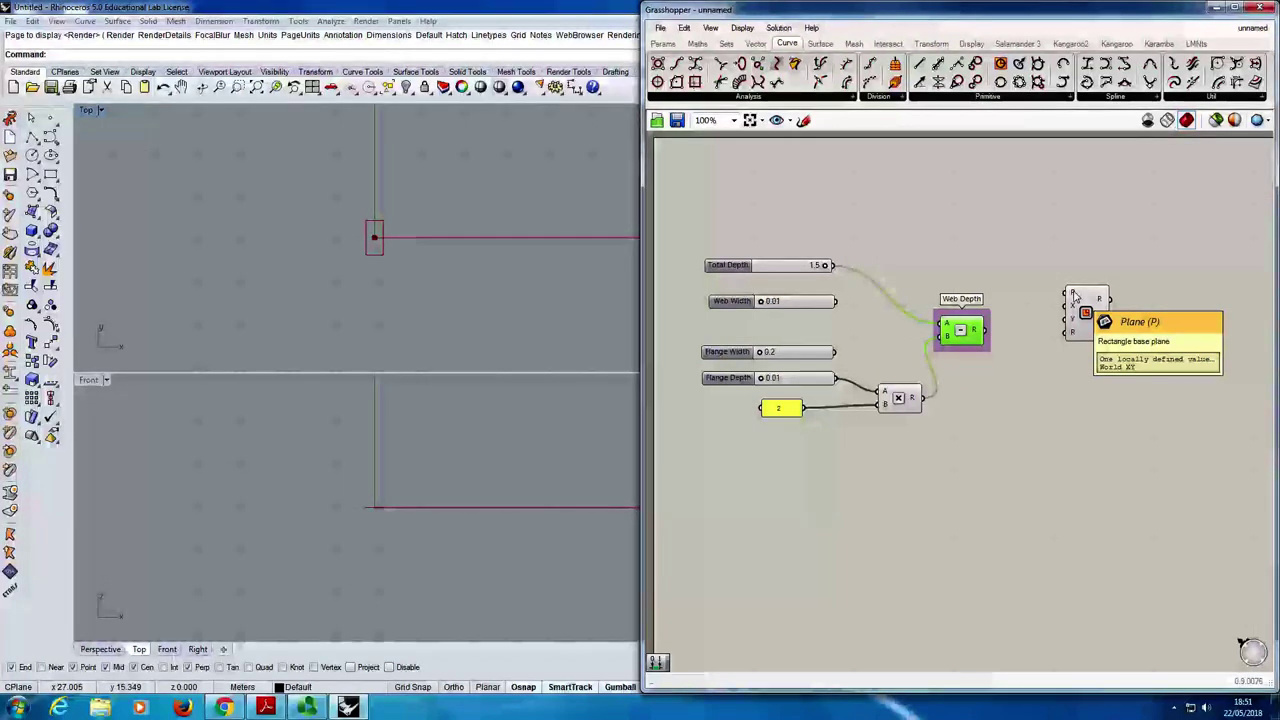
- Add an XZ Plane component above the sliders, connect it to the Rectangle's plane input, and move the Rectangle farther from the Web Depth group
double_click(886, 180)
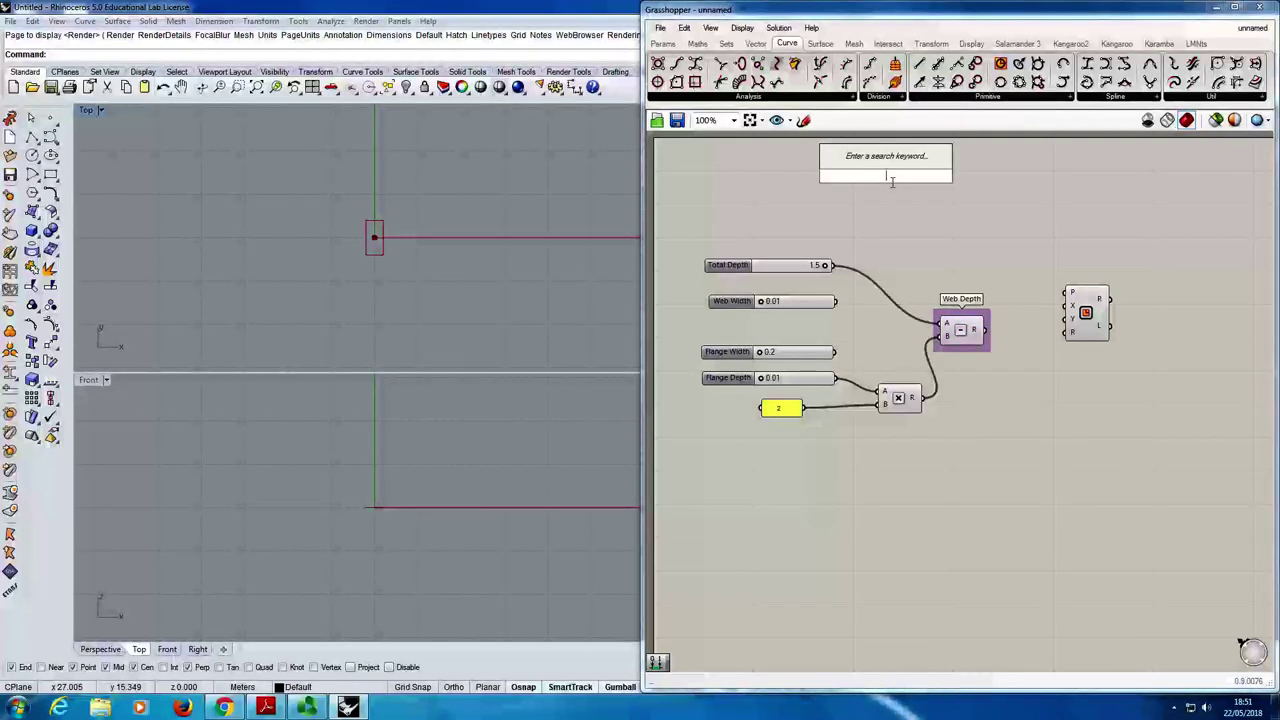
text(XZ)
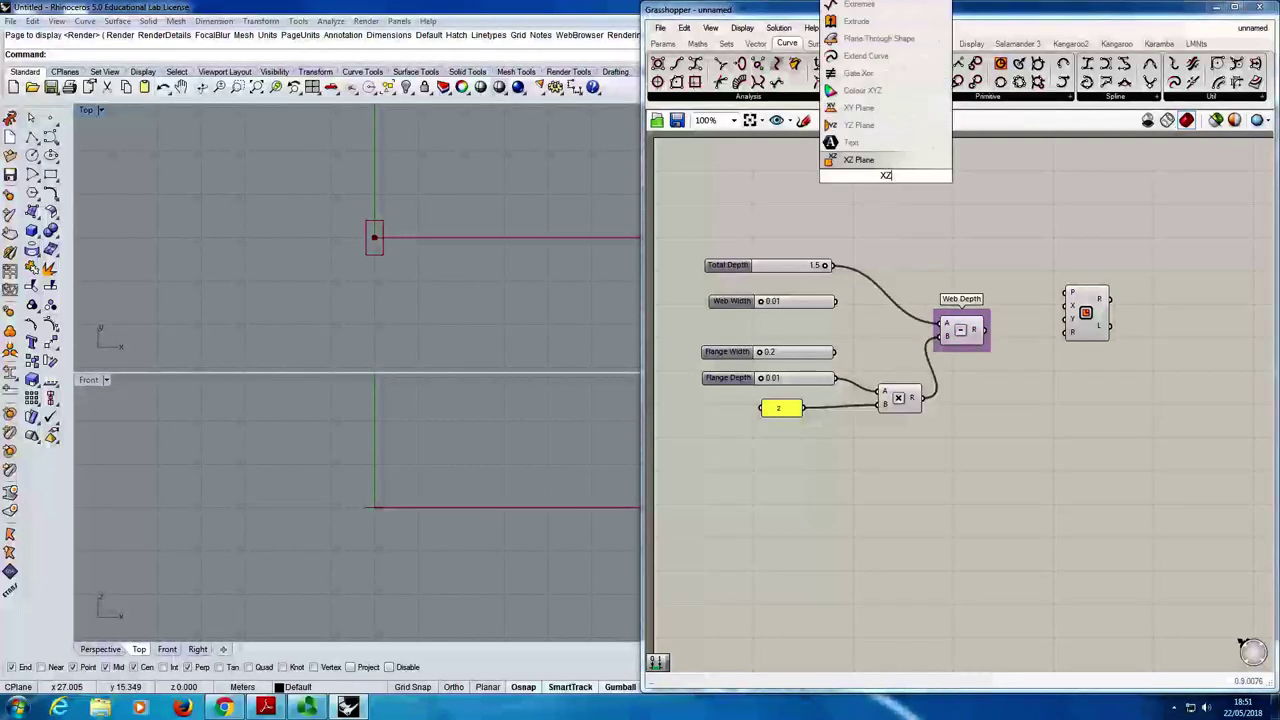
click(864, 162)
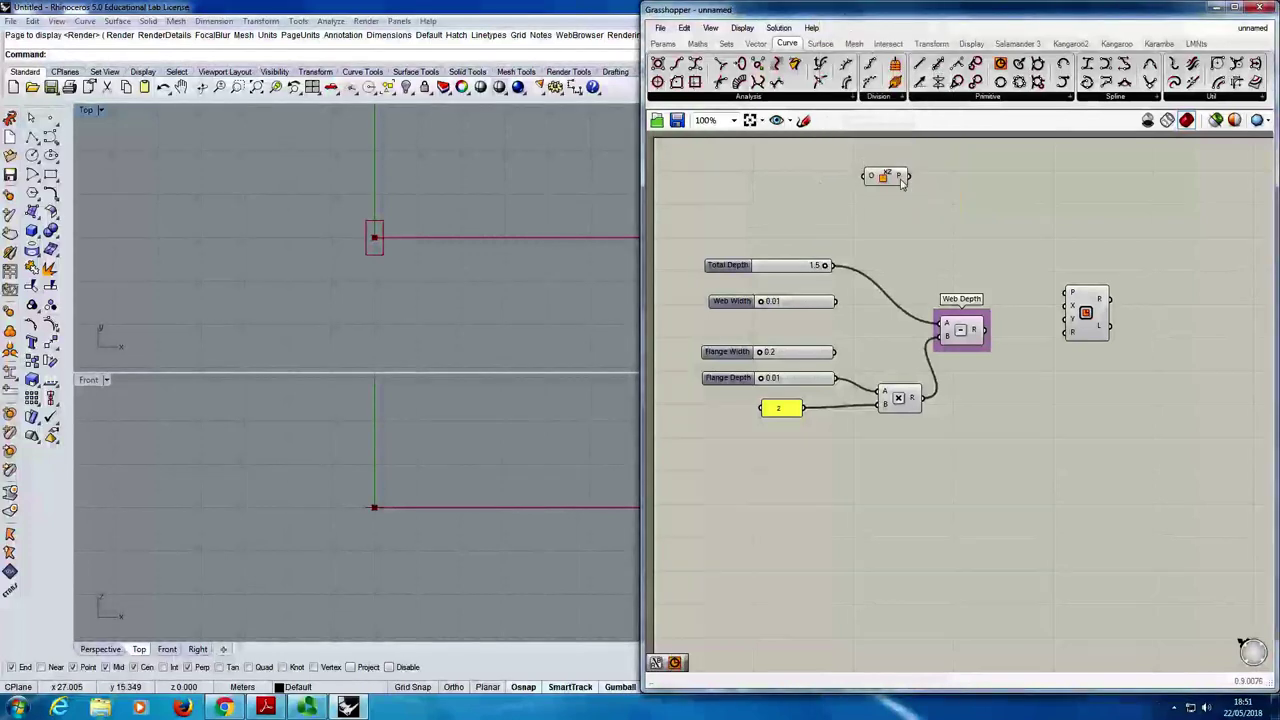
drag(888, 173, 910, 190)
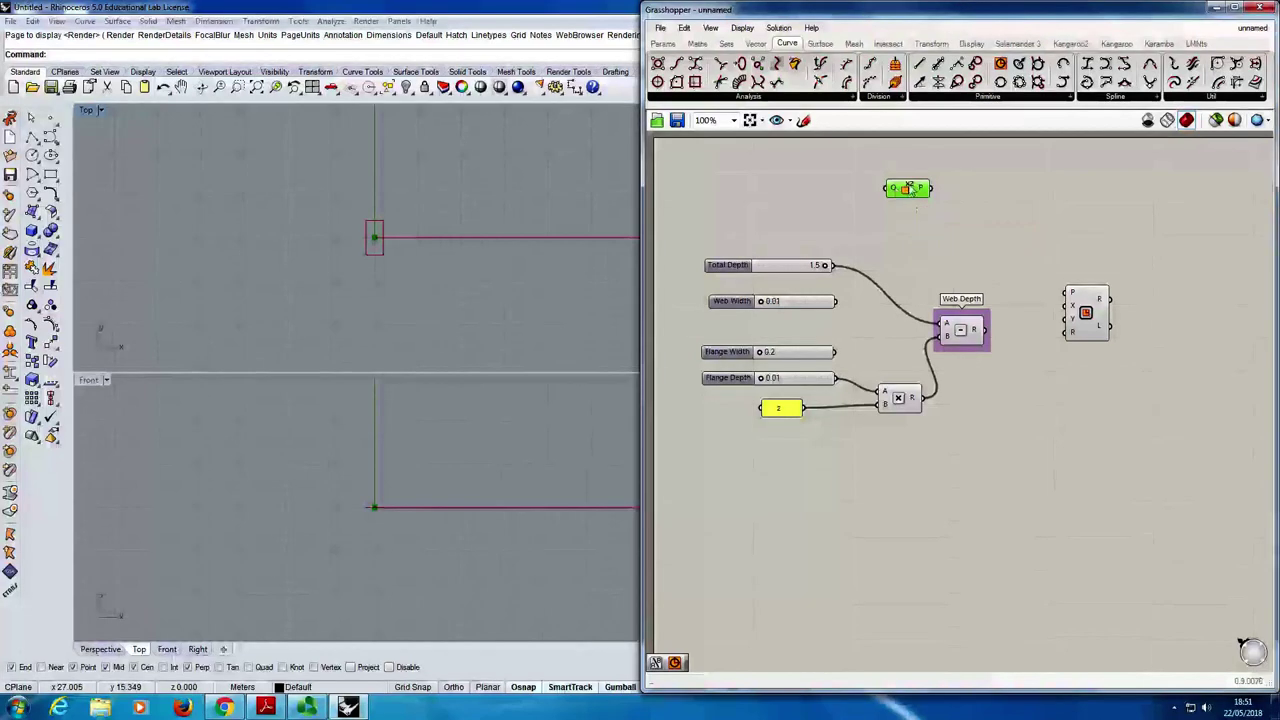
drag(940, 194, 1068, 292)
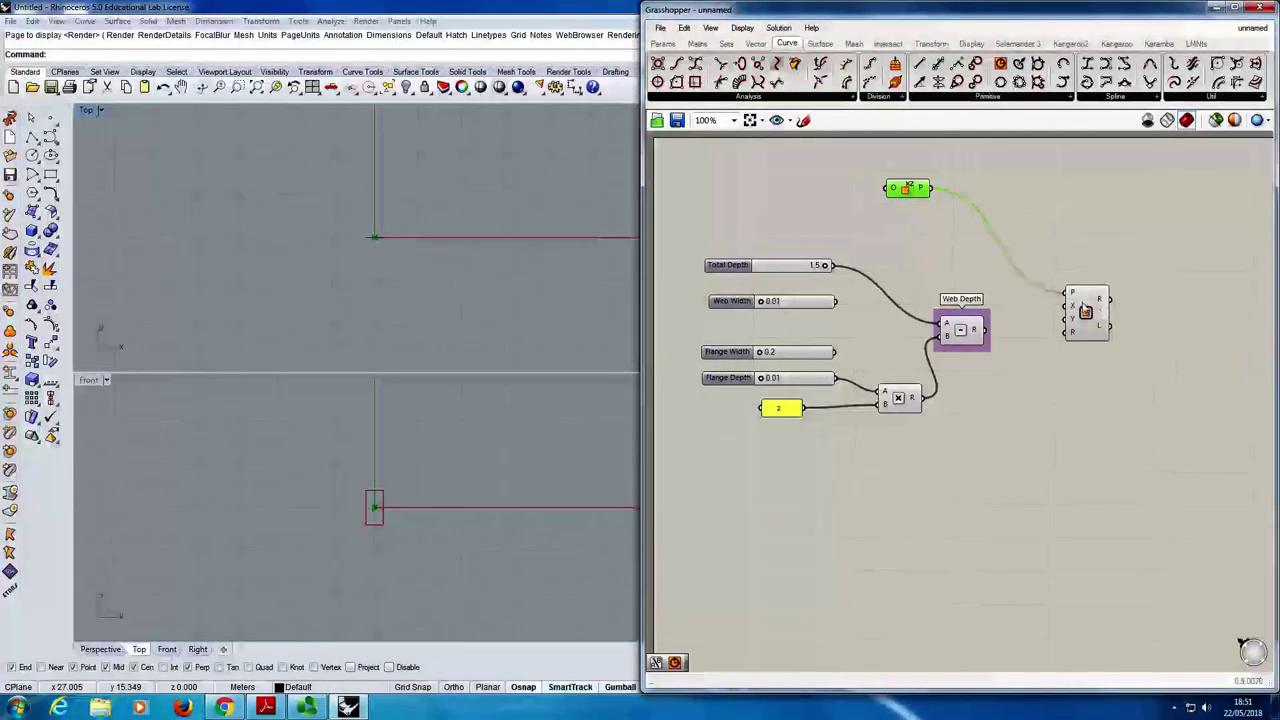
drag(1099, 314, 1121, 303)
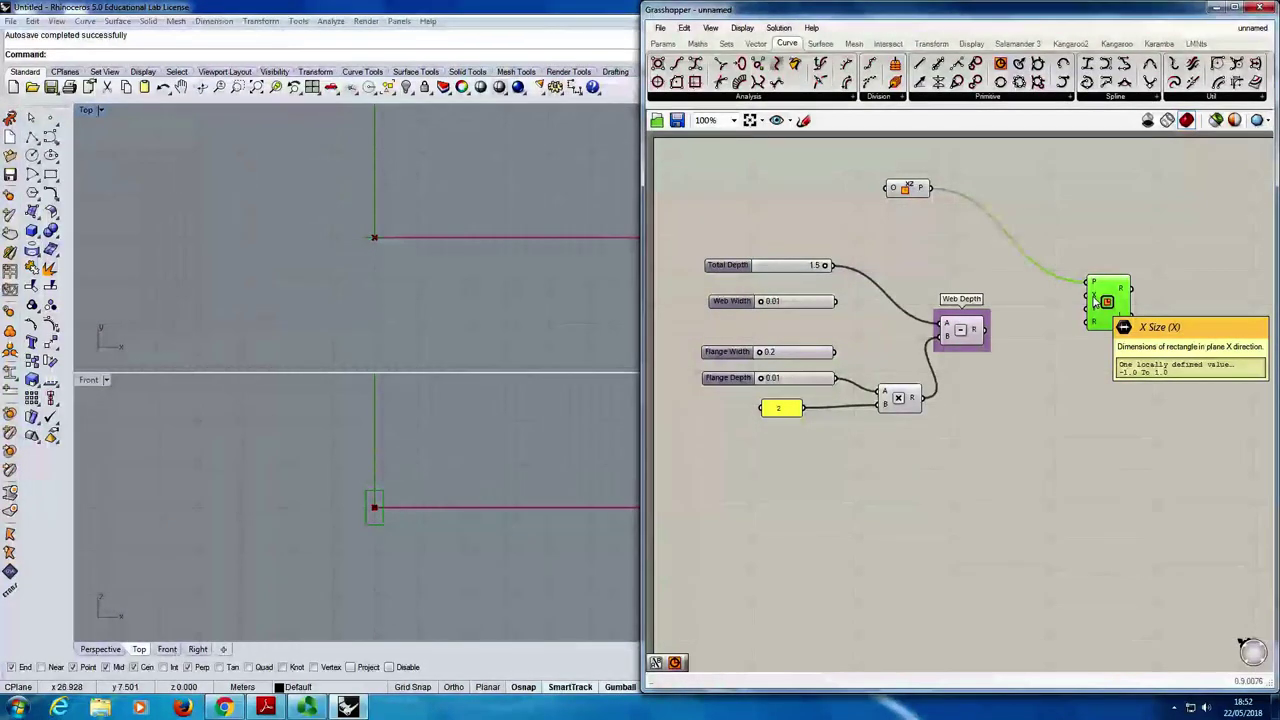
drag(1108, 302, 1160, 297)
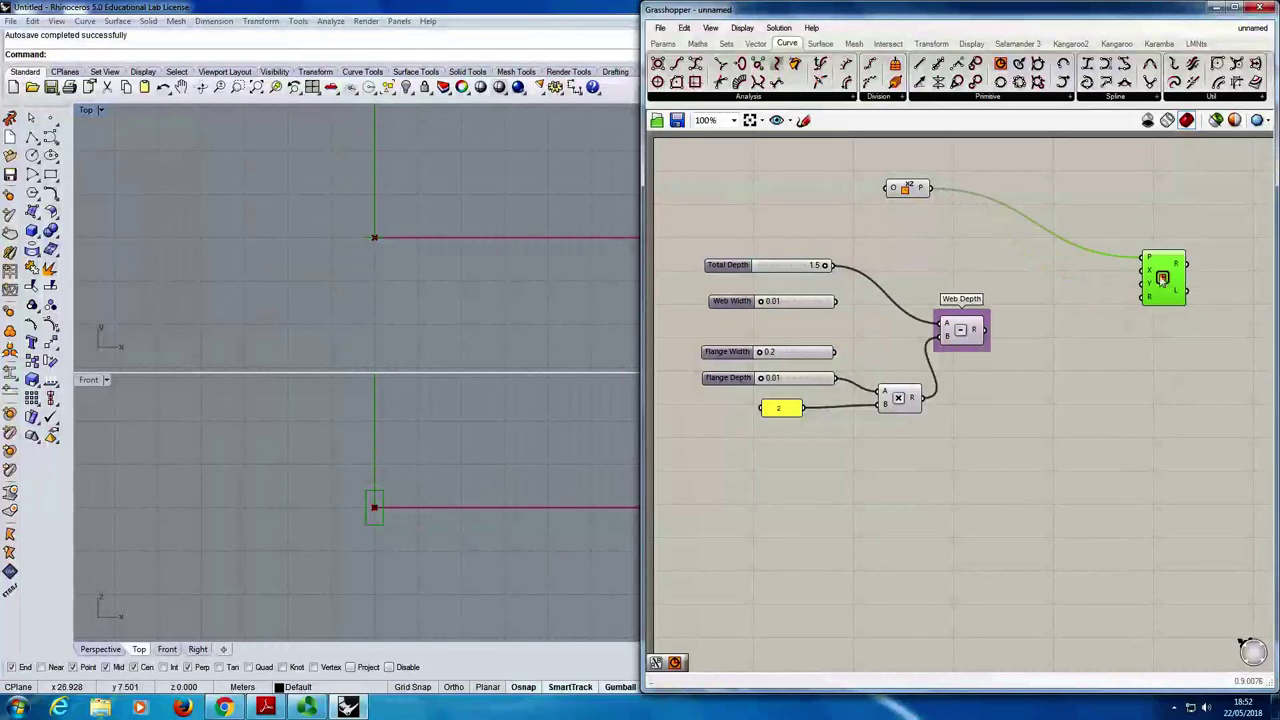
- Add a Division component between the Web Depth group and the Rectangle component
drag(960, 330, 952, 328)
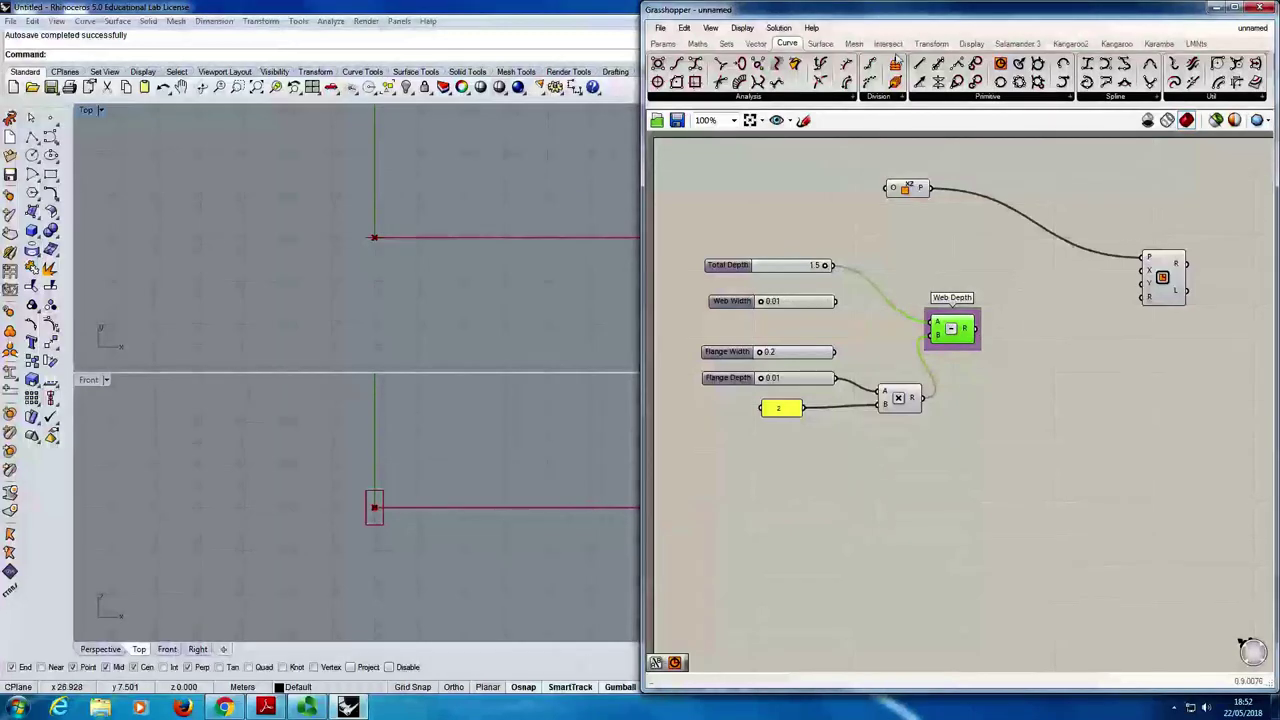
click(700, 45)
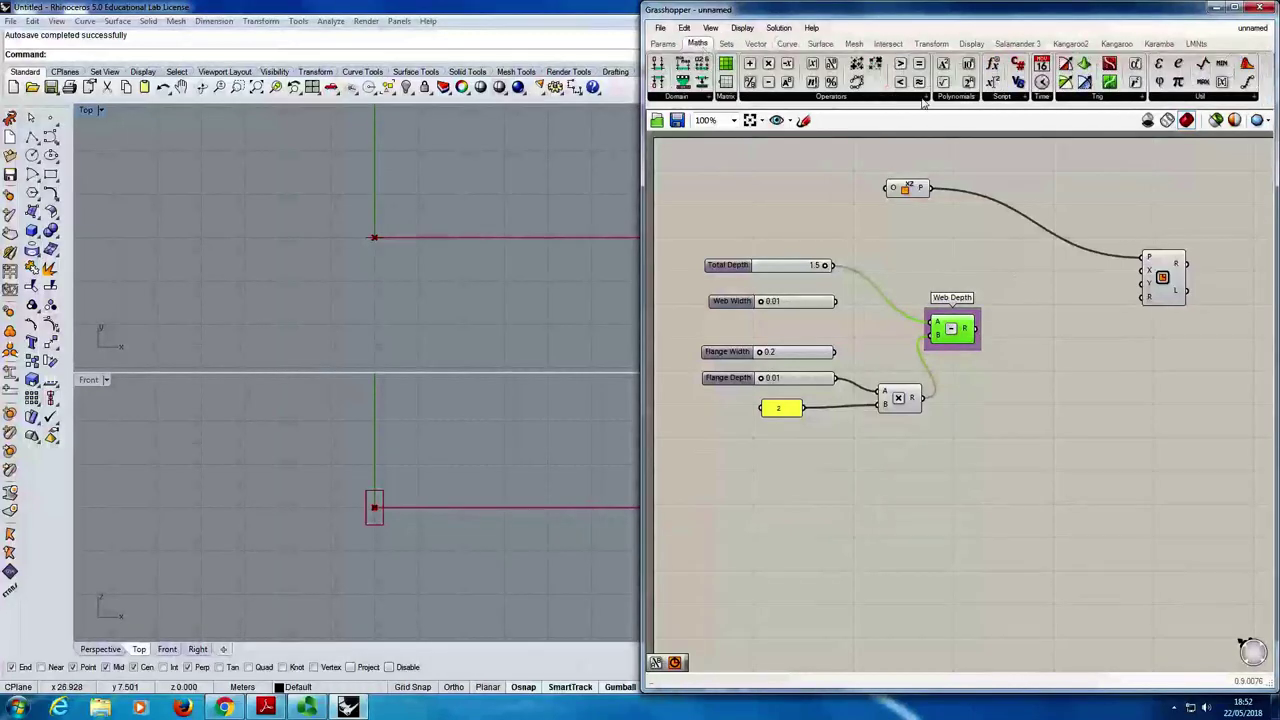
click(880, 97)
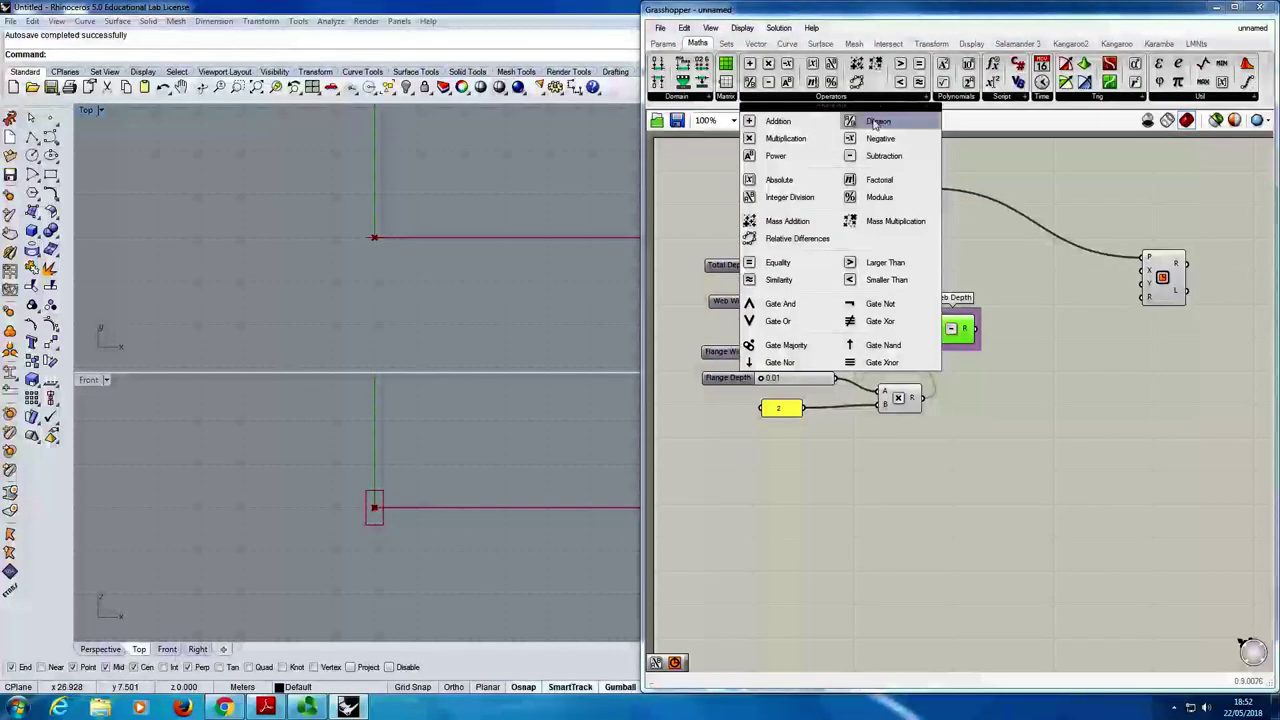
click(878, 121)
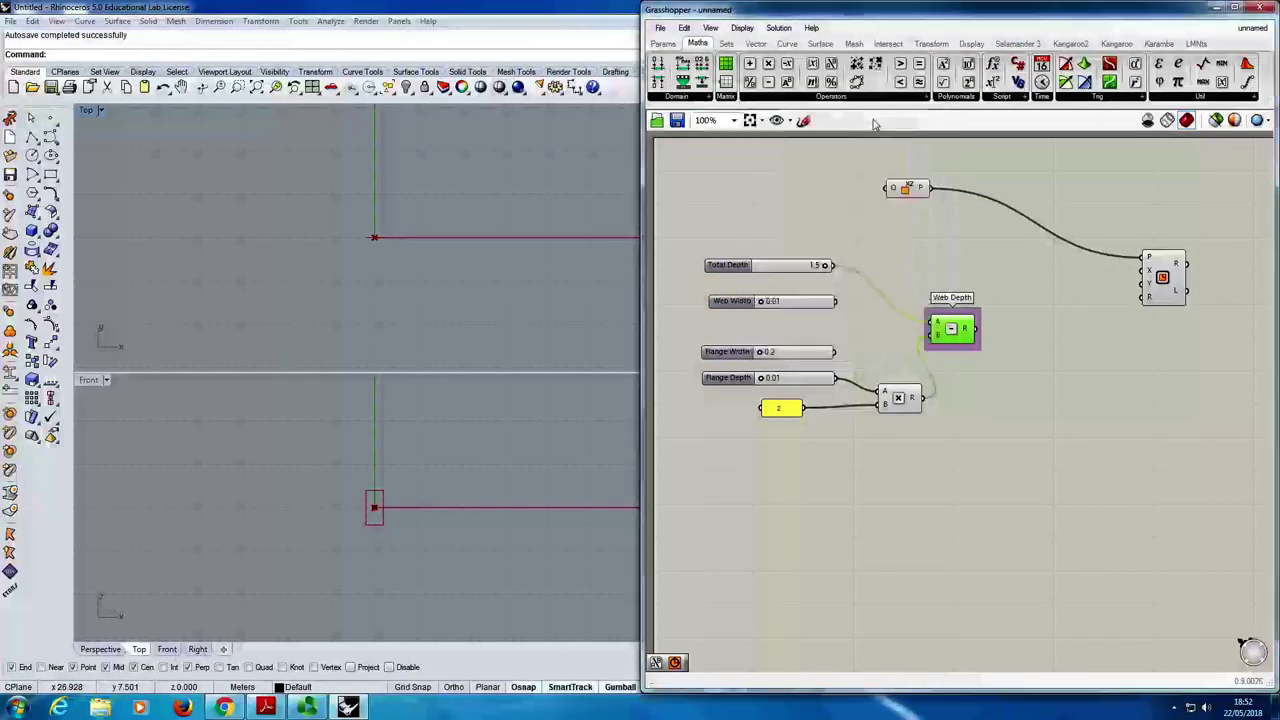
click(1050, 320)
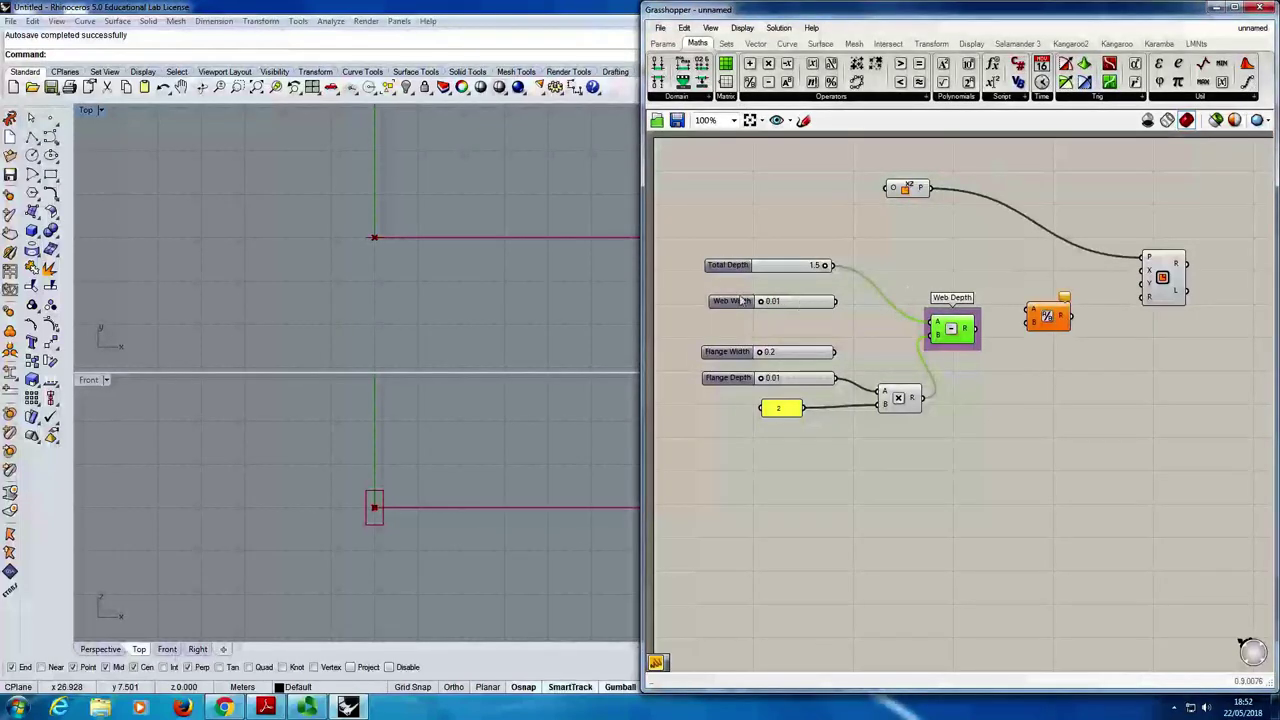
click(1048, 318)
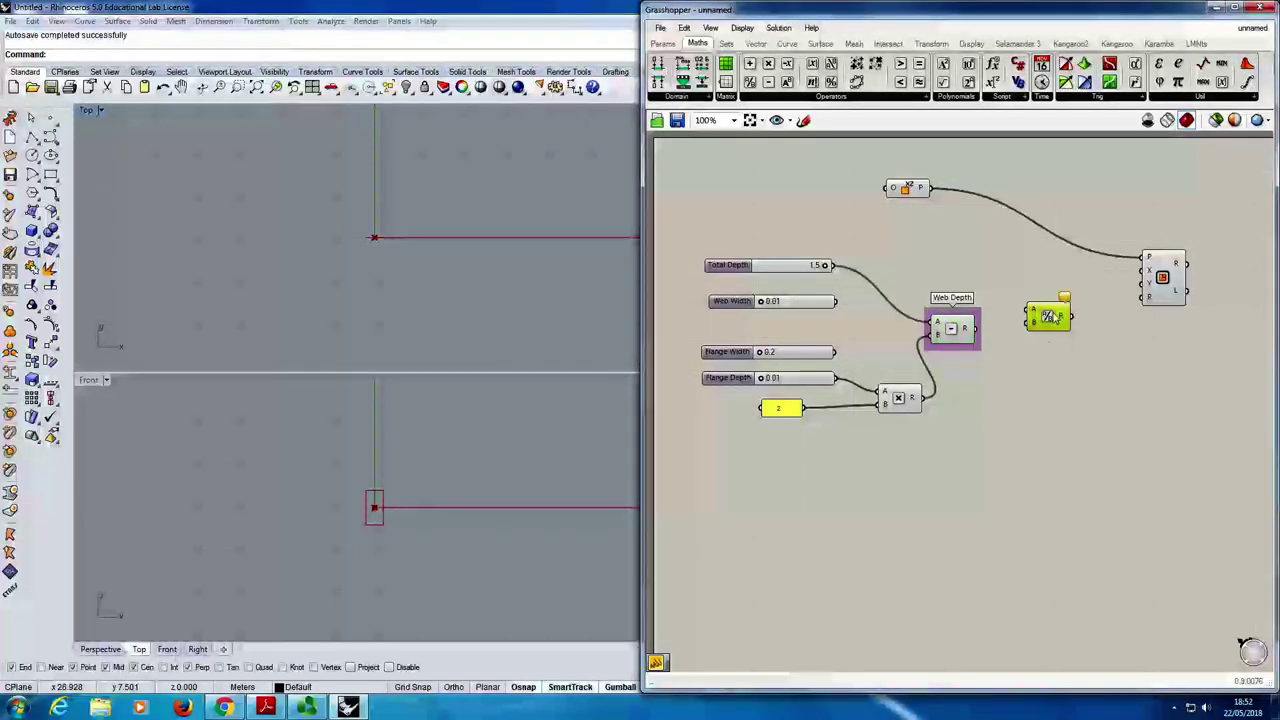
click(965, 394)
- Divide the Web Width slider by the panel containing 2, and duplicate the Division component below it to halve the Web Depth result
right_drag(968, 415, 1022, 345)
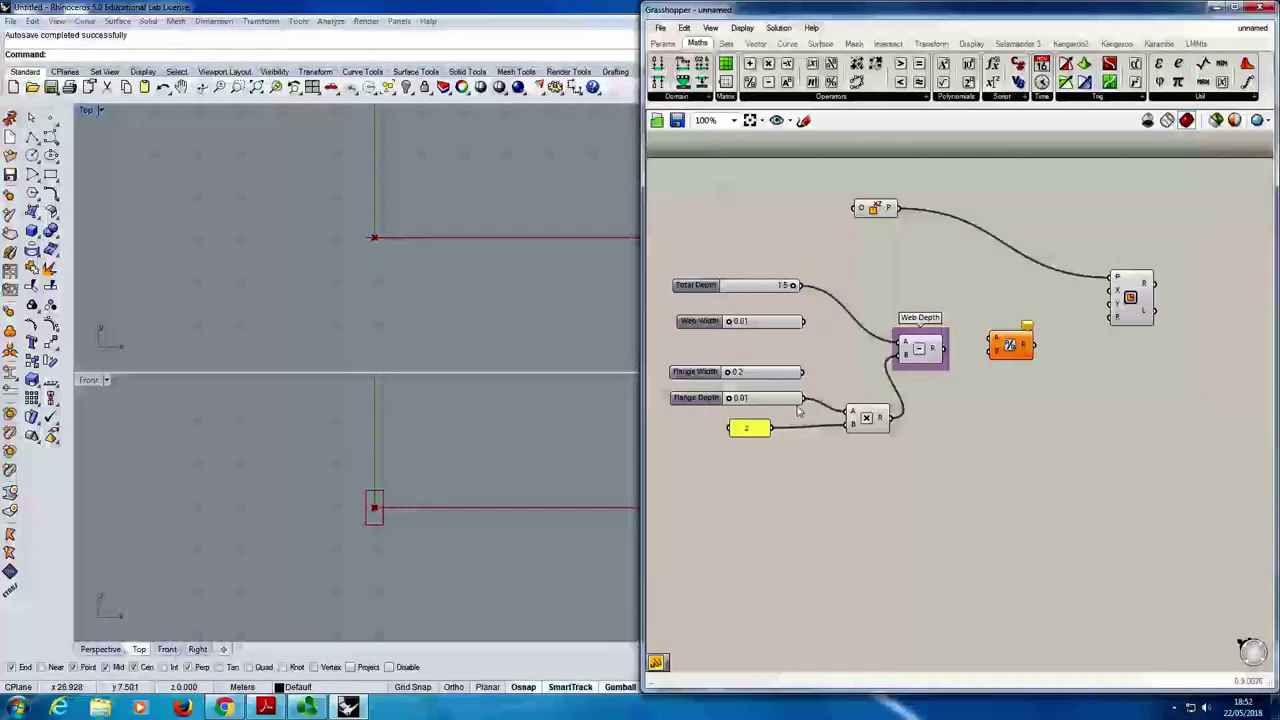
drag(779, 430, 993, 352)
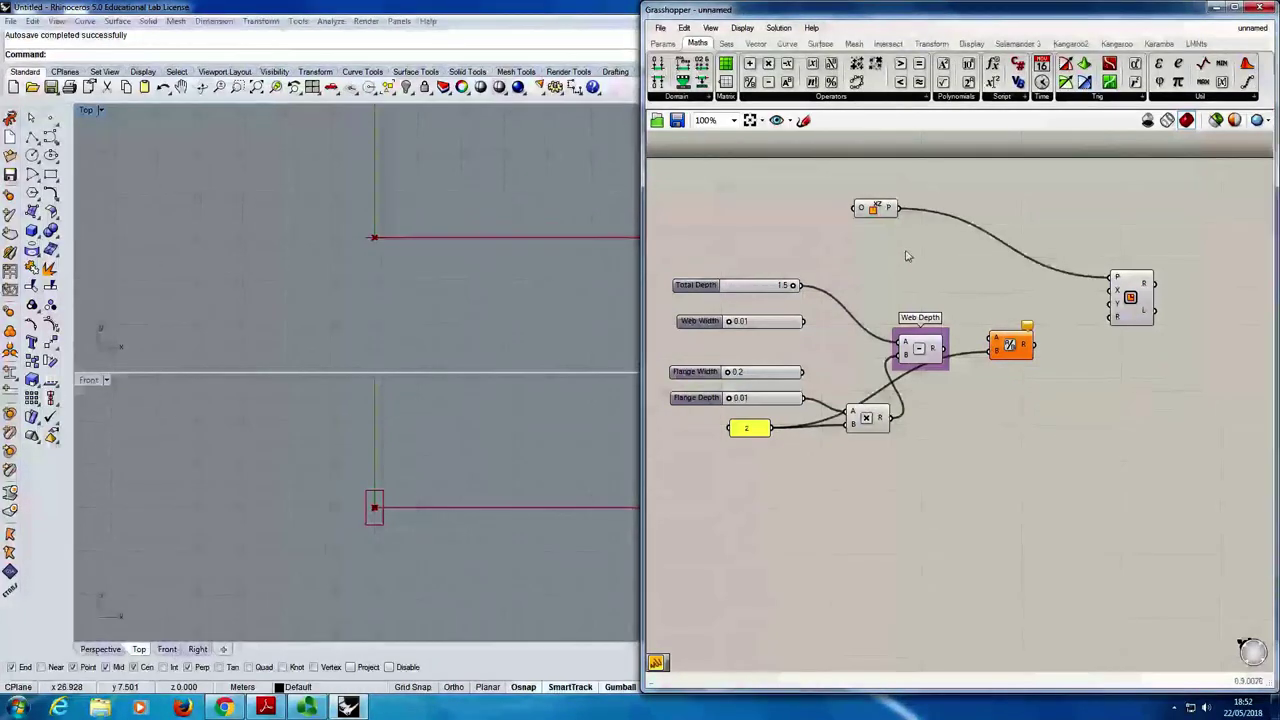
drag(1028, 342, 1038, 360)
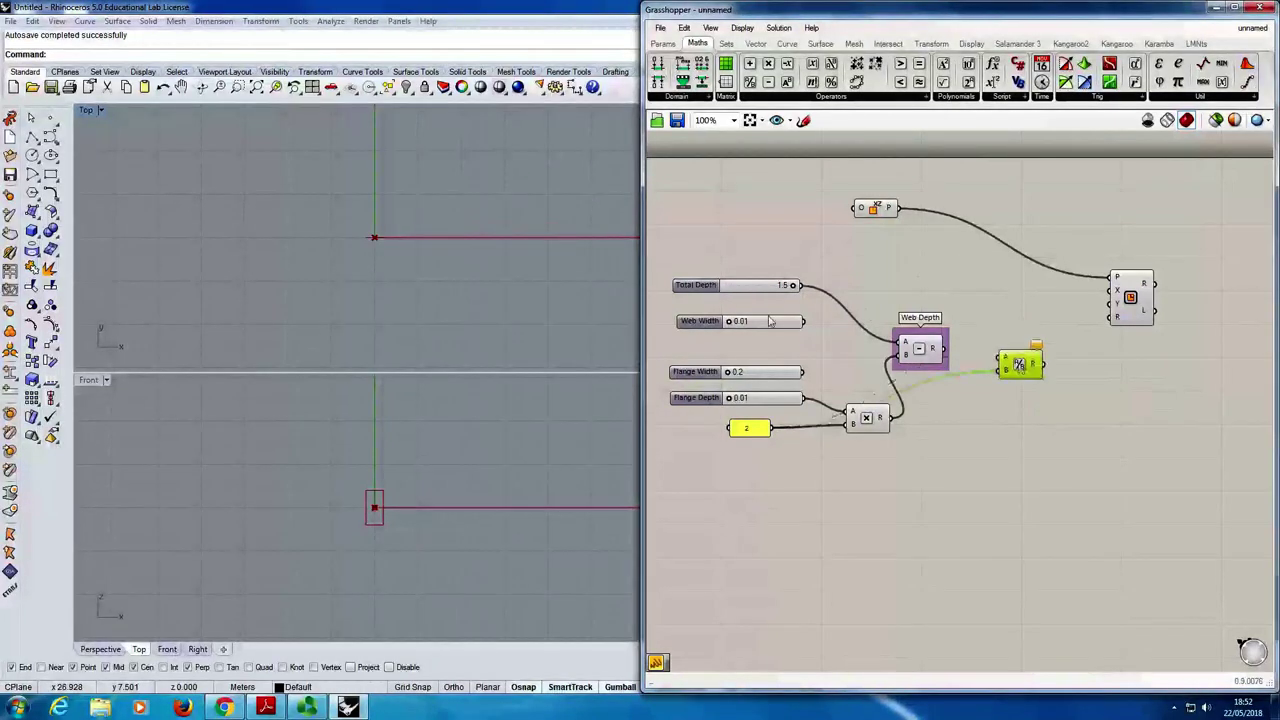
mouse_move(705, 321)
mouse_down()
mouse_move(705, 304)
mouse_move(700, 314)
mouse_up()
drag(800, 313, 1010, 316)
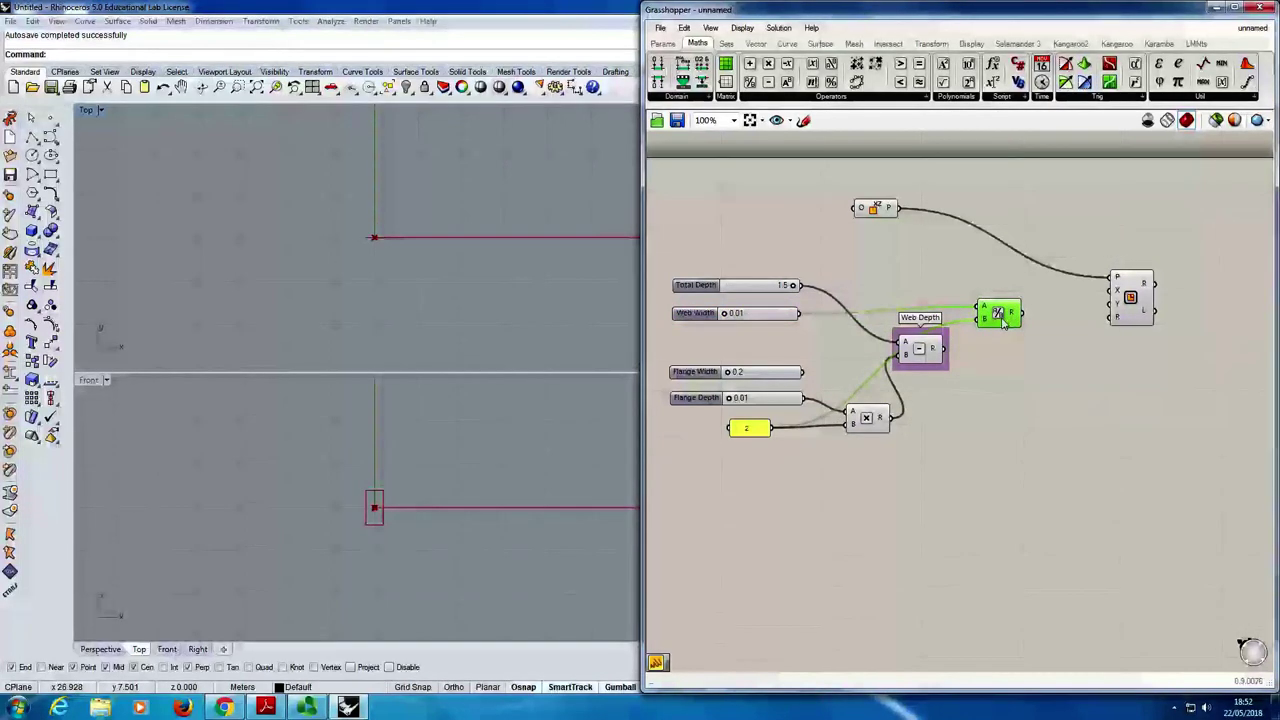
mouse_move(1003, 325)
alt+mouse_down()
mouse_move(1008, 366)
mouse_move(962, 356)
mouse_move(1005, 358)
mouse_move(1006, 323)
alt+mouse_up()
- Add a Construct Domain component between the Division components and the Rectangle, moving the Rectangle outward to make room
drag(1118, 314, 1135, 311)
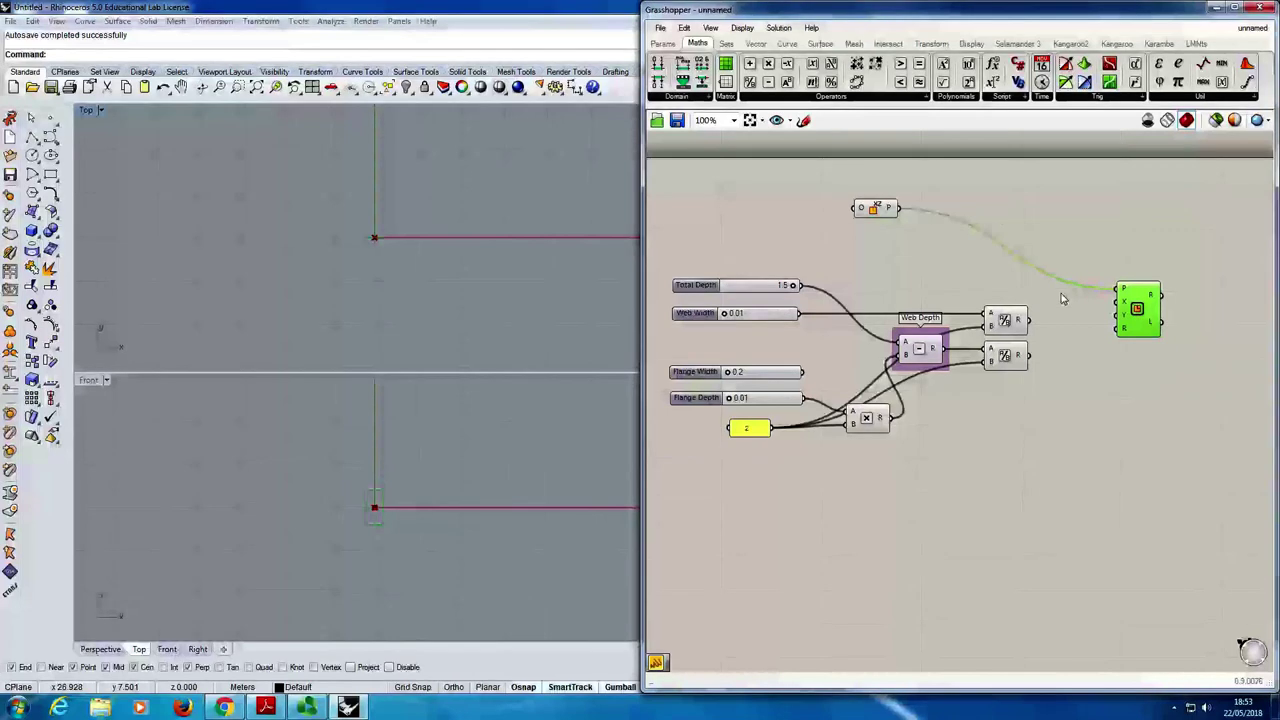
mouse_move(1021, 323)
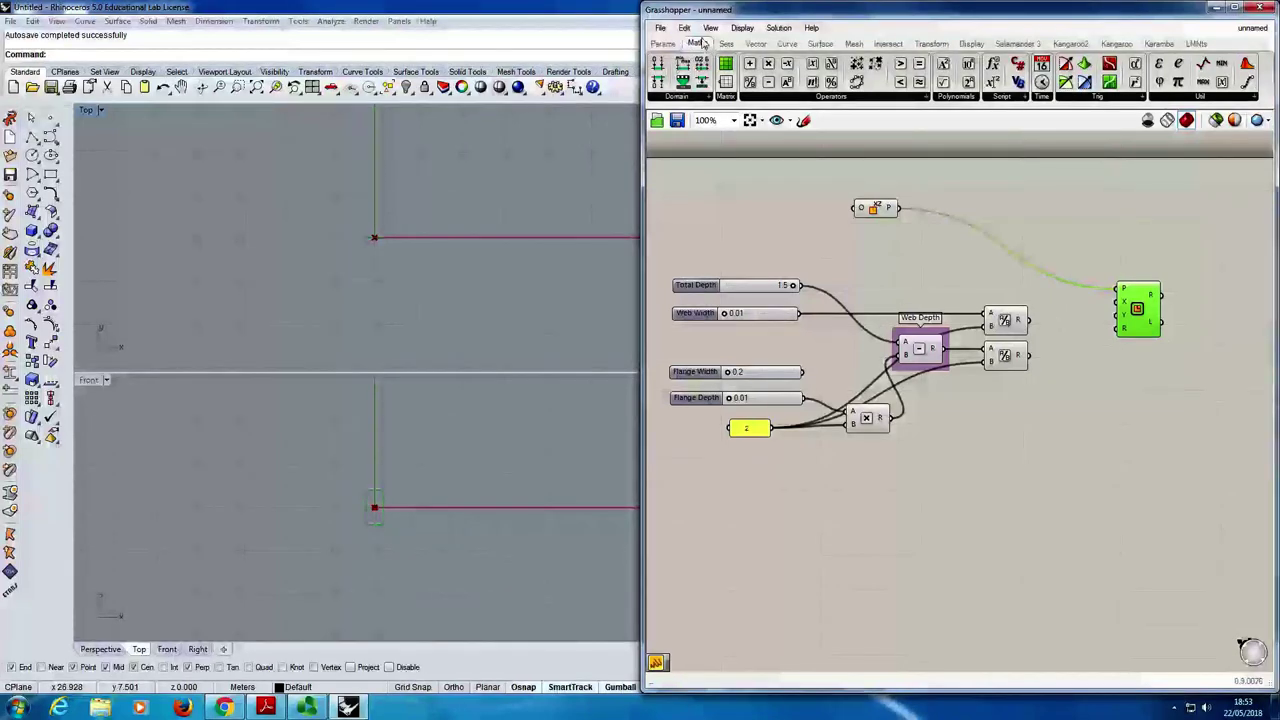
click(677, 96)
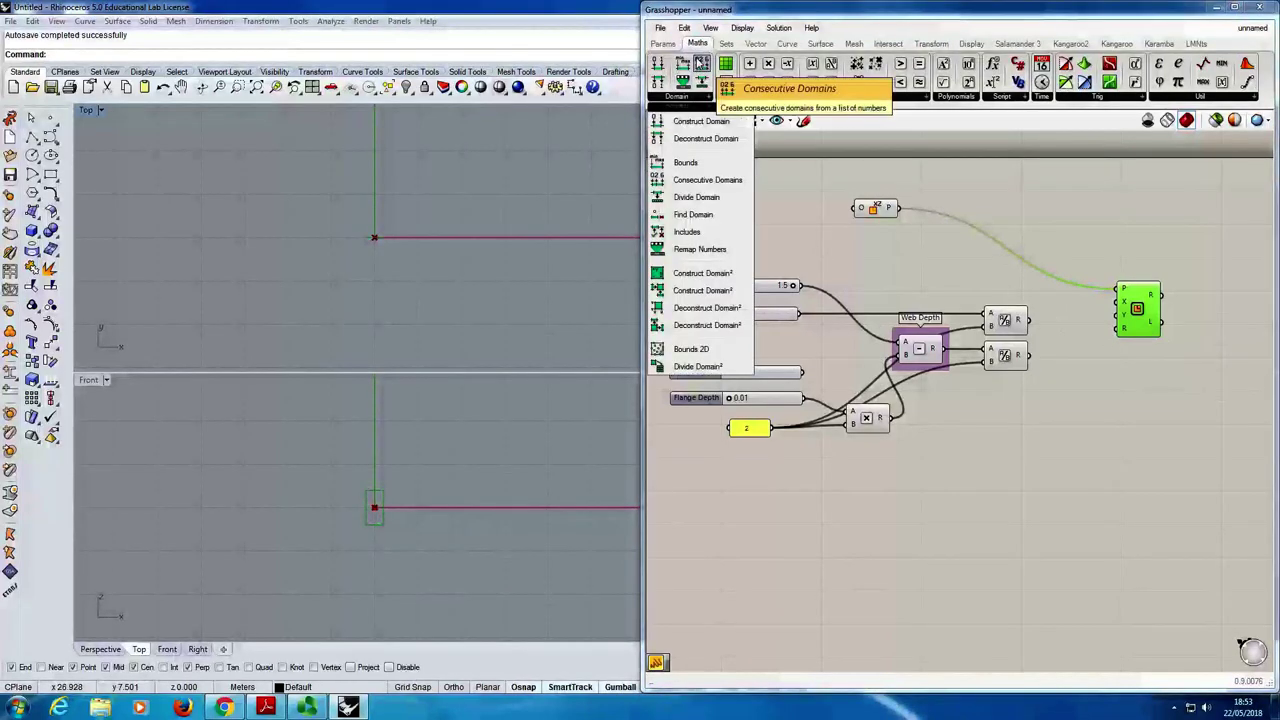
click(724, 121)
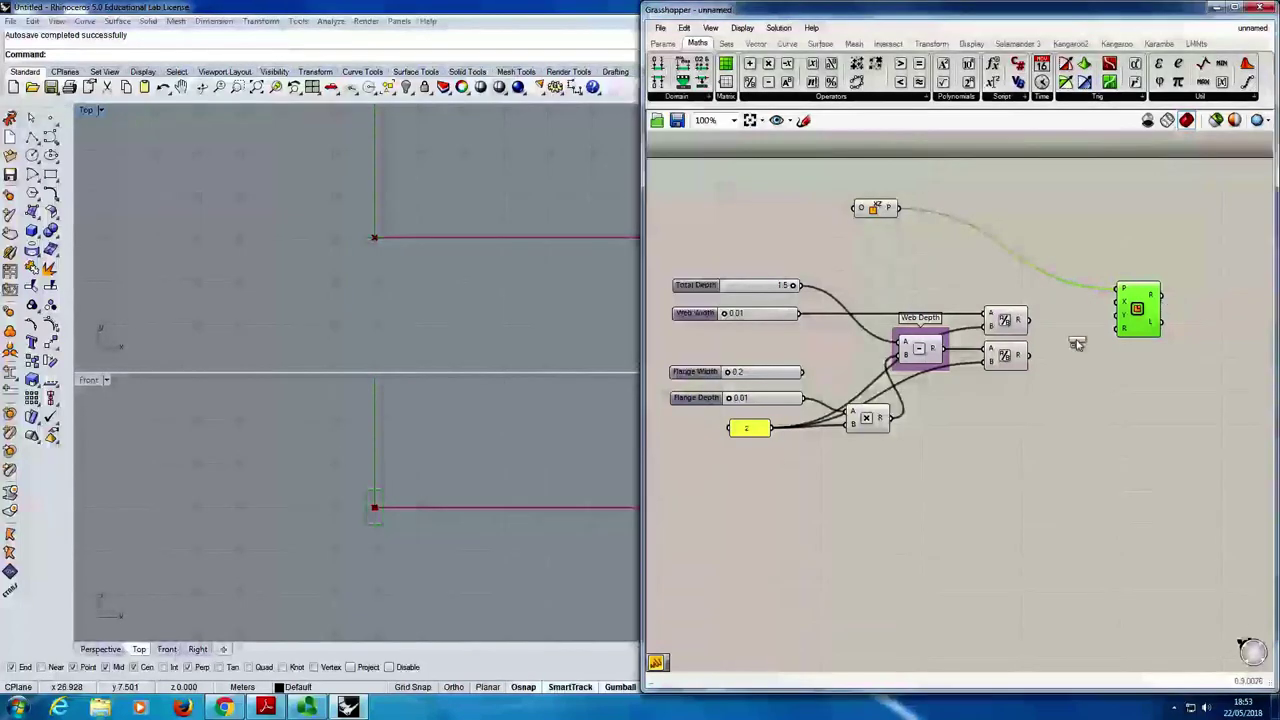
drag(1150, 308, 1174, 284)
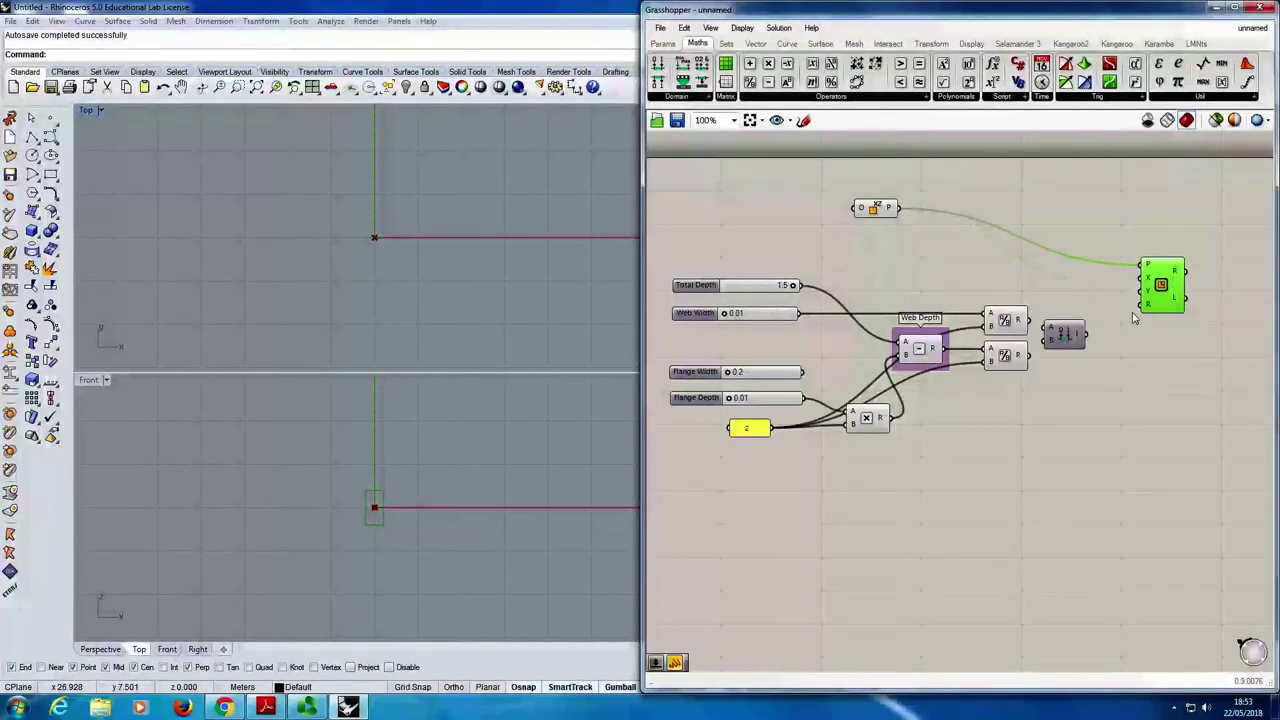
click(1080, 313)
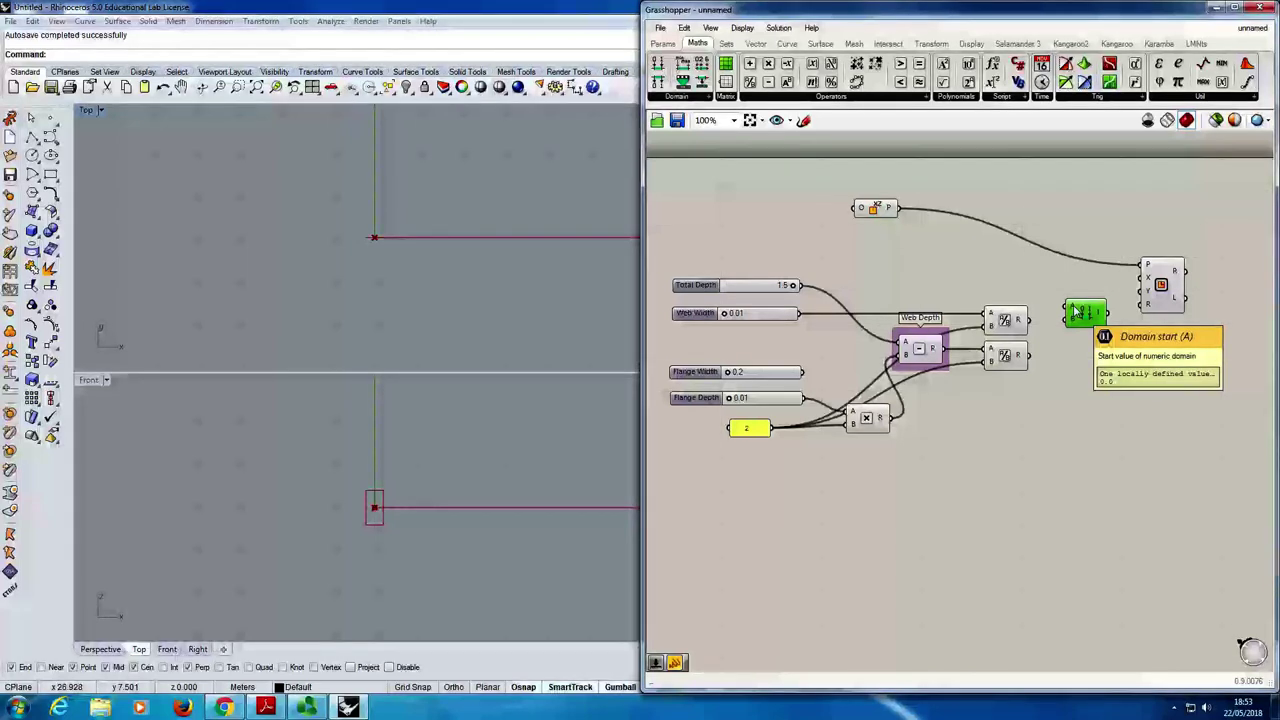
- Add a Negative component between the spread-apart Division components and connect the halved Web Width result to its input
mouse_move(1012, 324)
mouse_down()
mouse_move(1012, 293)
mouse_move(1011, 312)
mouse_up()
drag(1008, 356, 1010, 373)
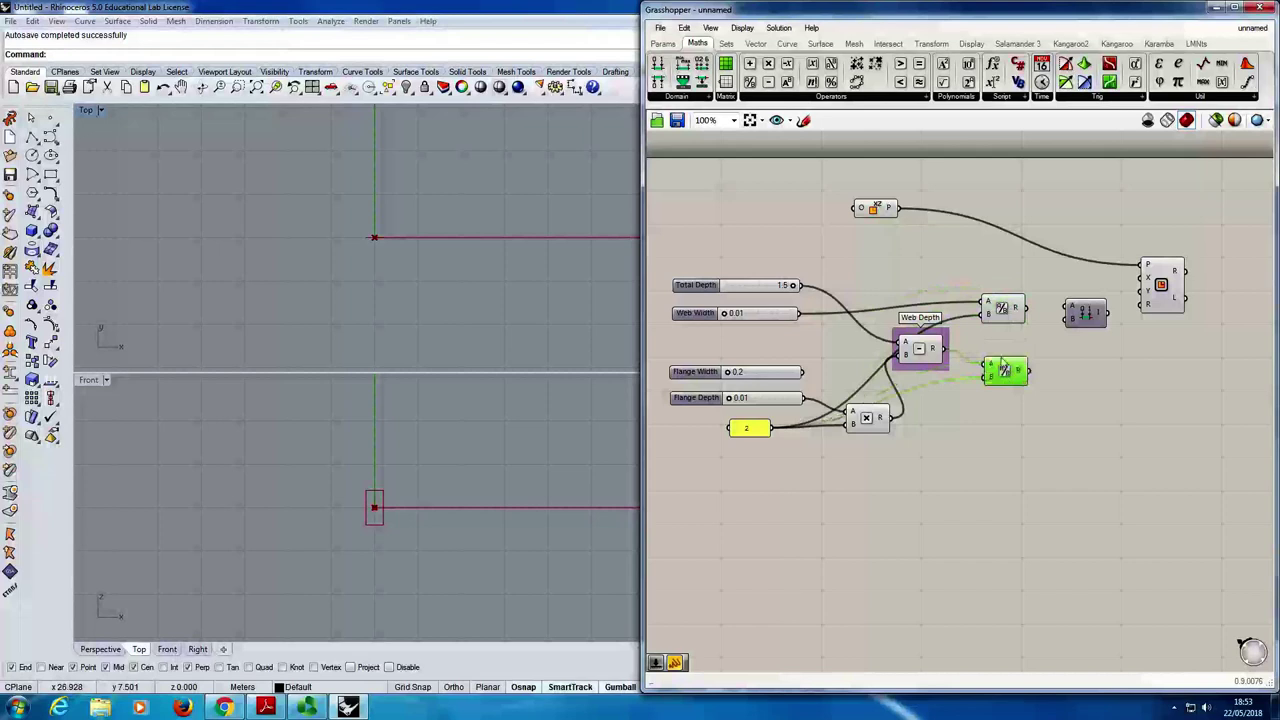
click(850, 97)
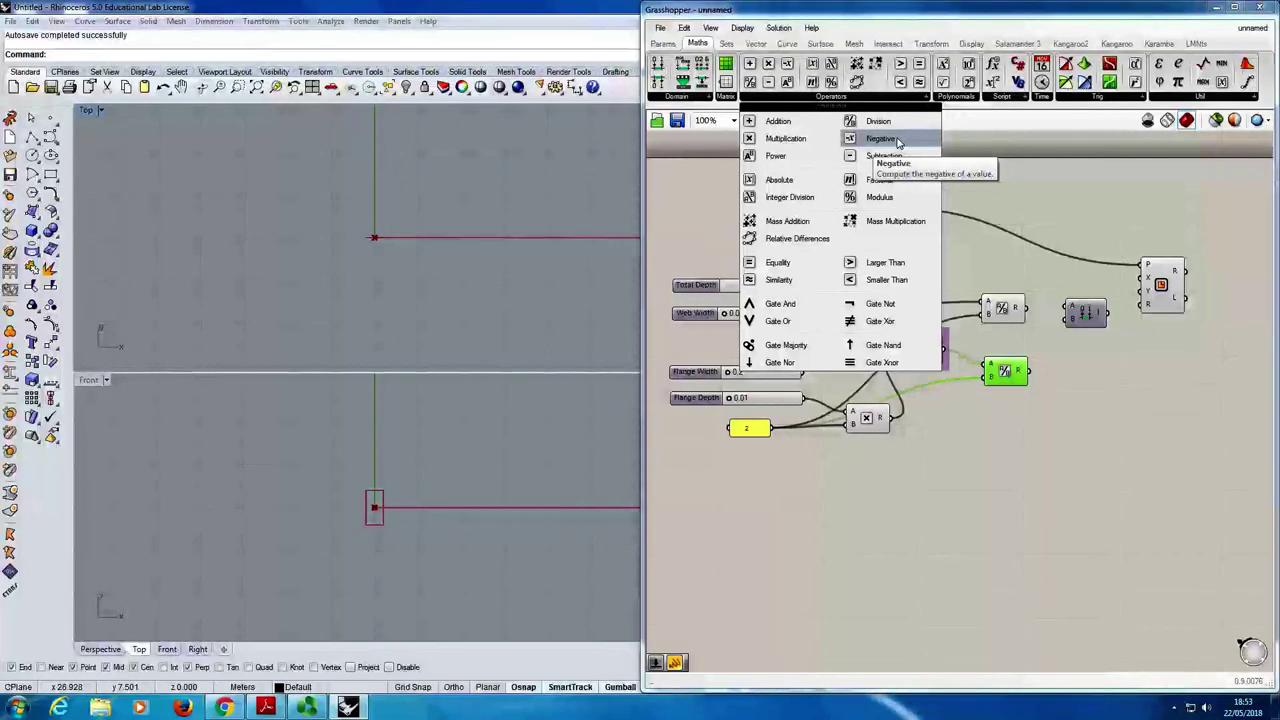
drag(897, 143, 997, 288)
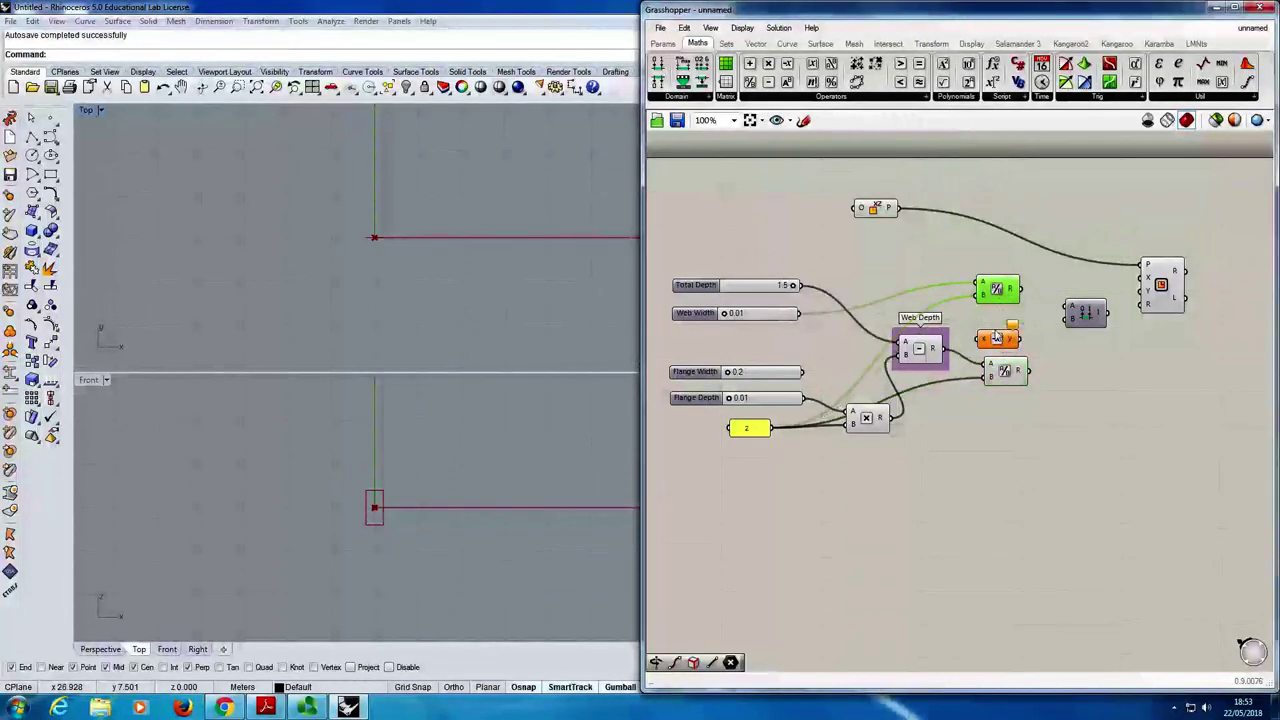
drag(997, 339, 997, 326)
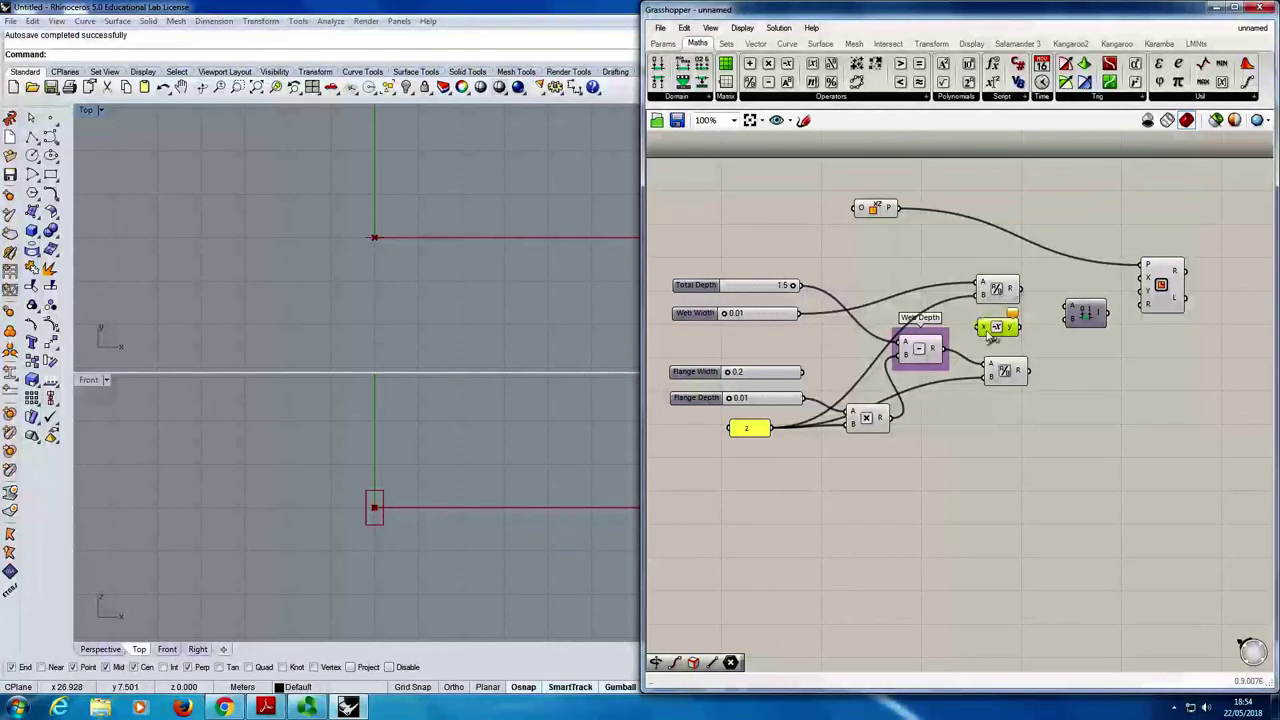
mouse_move(1012, 328)
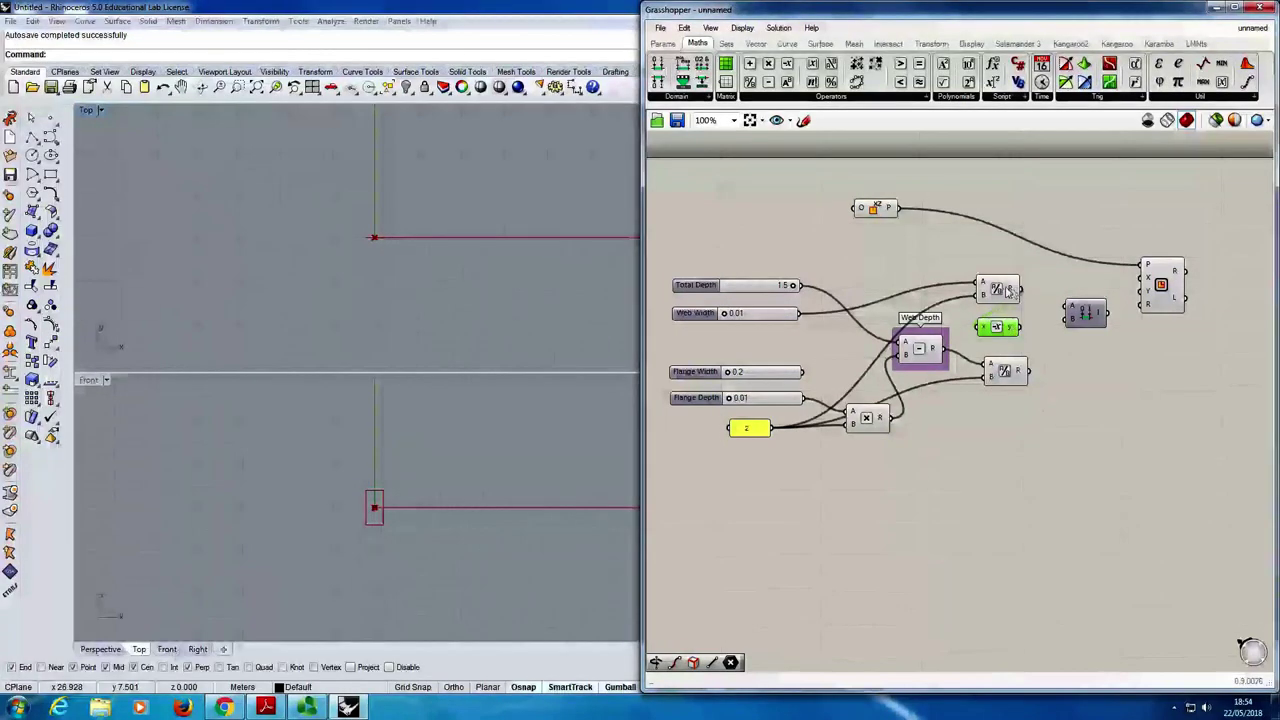
mouse_move(1012, 290)
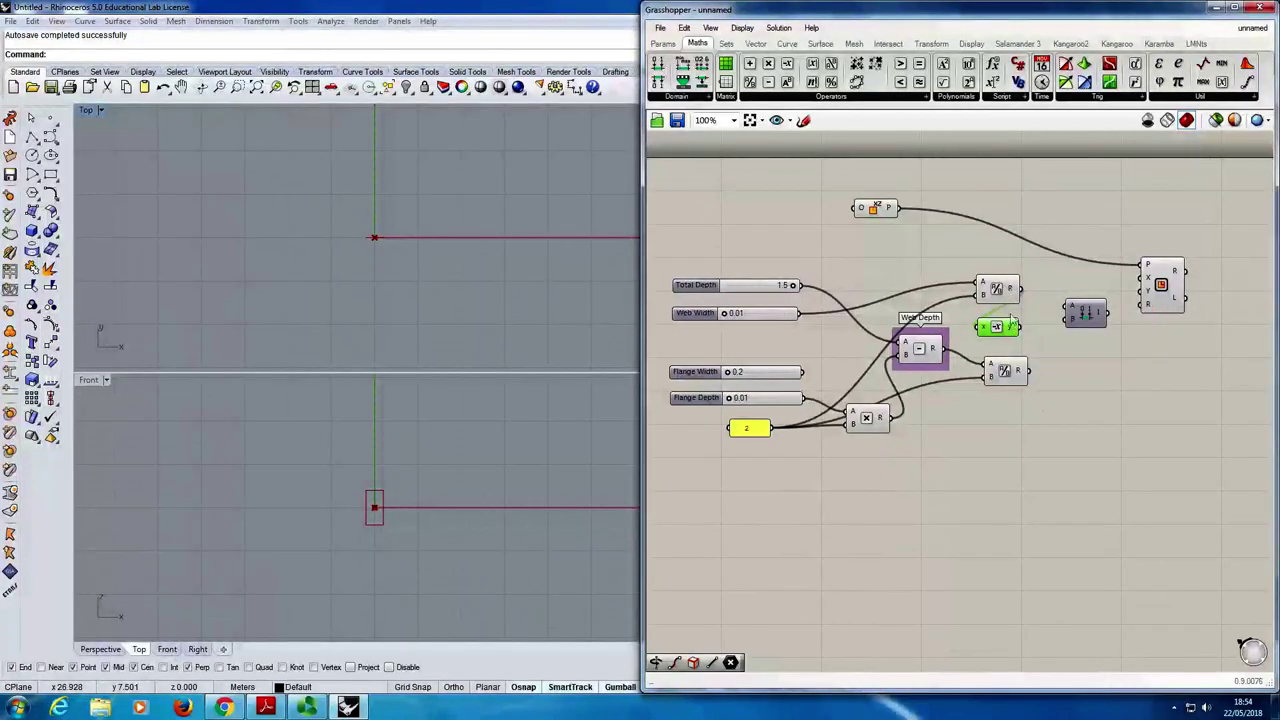
- Place the Negative component directly above the Division component that halves the Web Width
drag(1016, 326, 1012, 267)
shift+click(1007, 286)
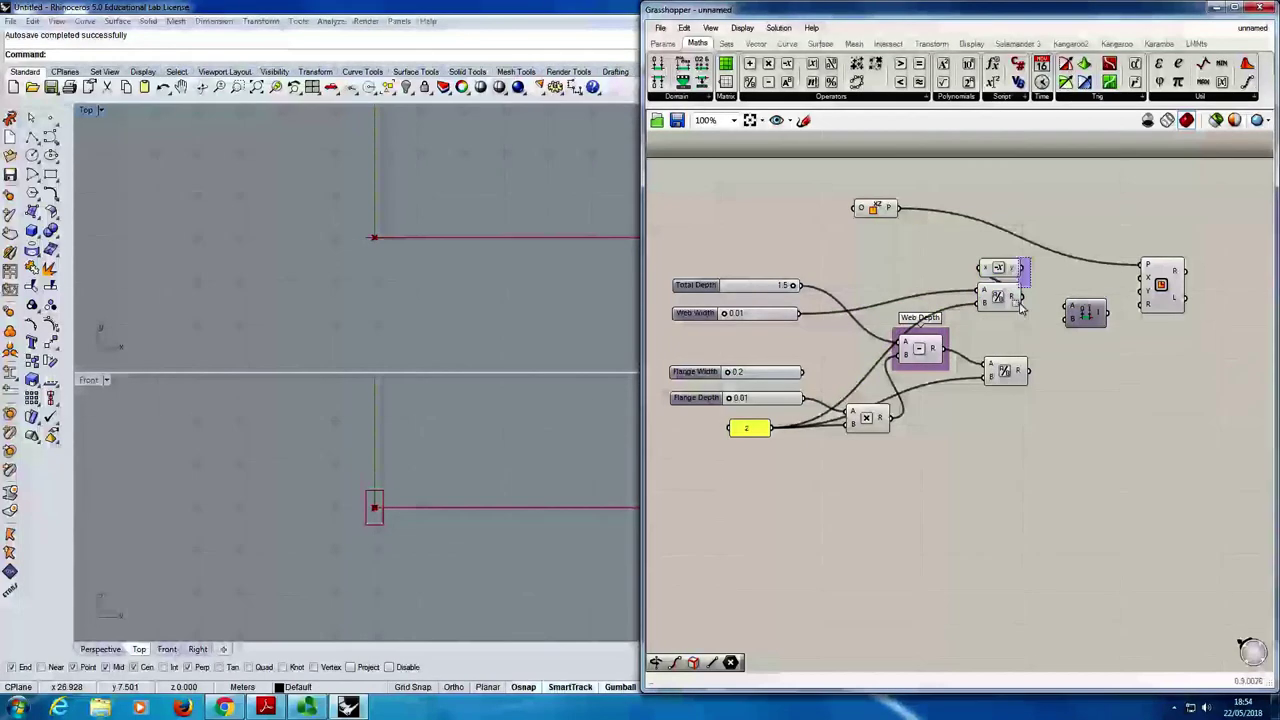
click(1005, 284)
mouse_move(1005, 296)
mouse_down()
mouse_move(1003, 310)
mouse_move(1005, 281)
mouse_up()
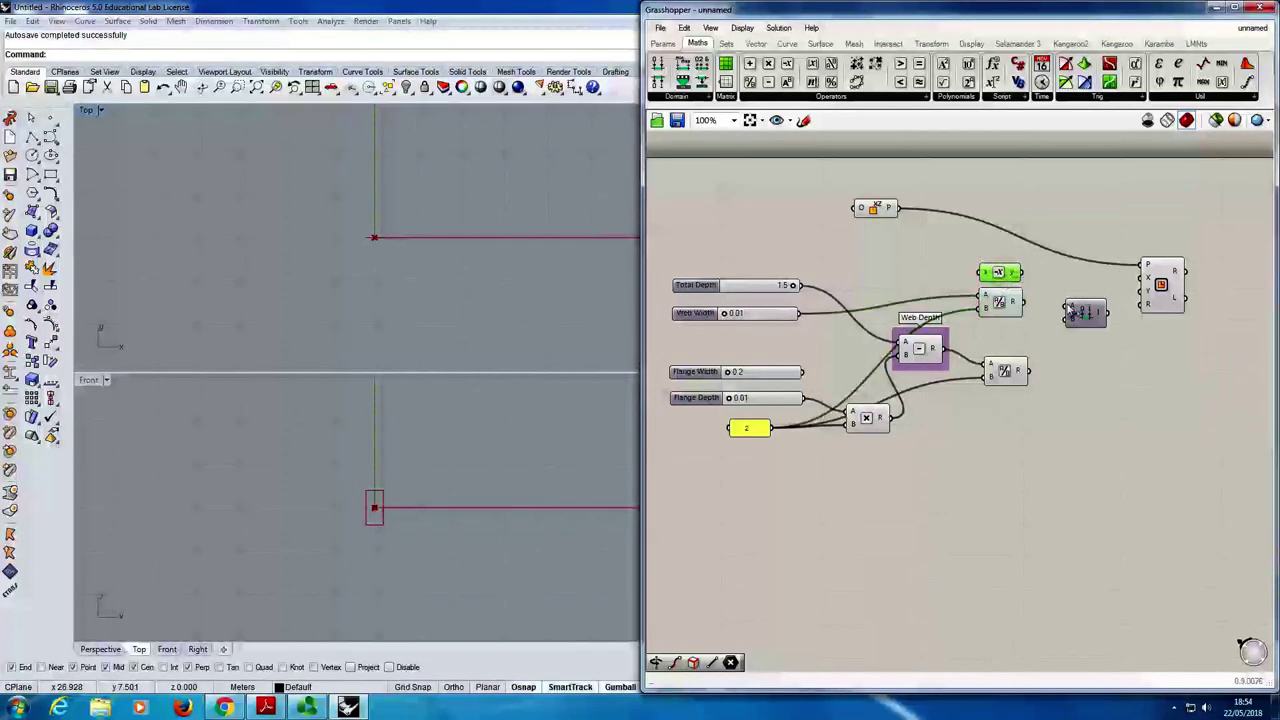
- Move the Construct Domain beside the halved Web Width components, feeding its A input from Negative and its B input from Division
drag(1068, 308, 1072, 290)
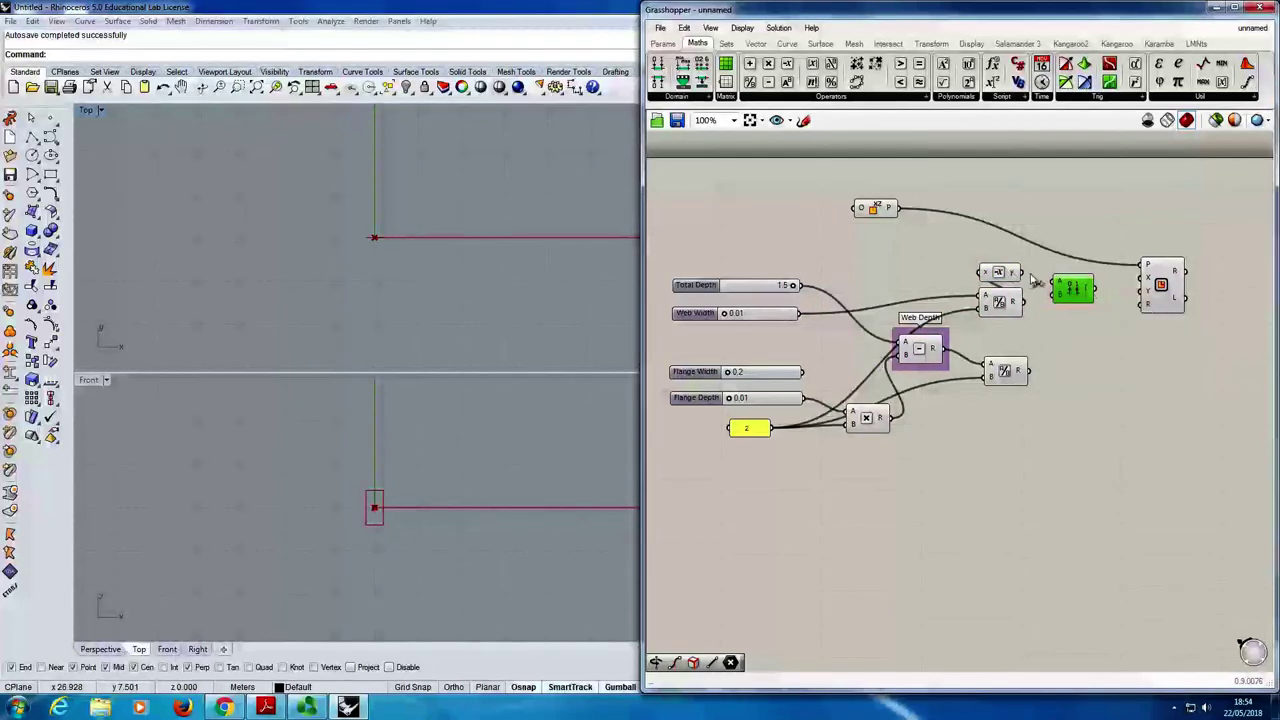
drag(1022, 272, 1076, 292)
mouse_move(1088, 290)
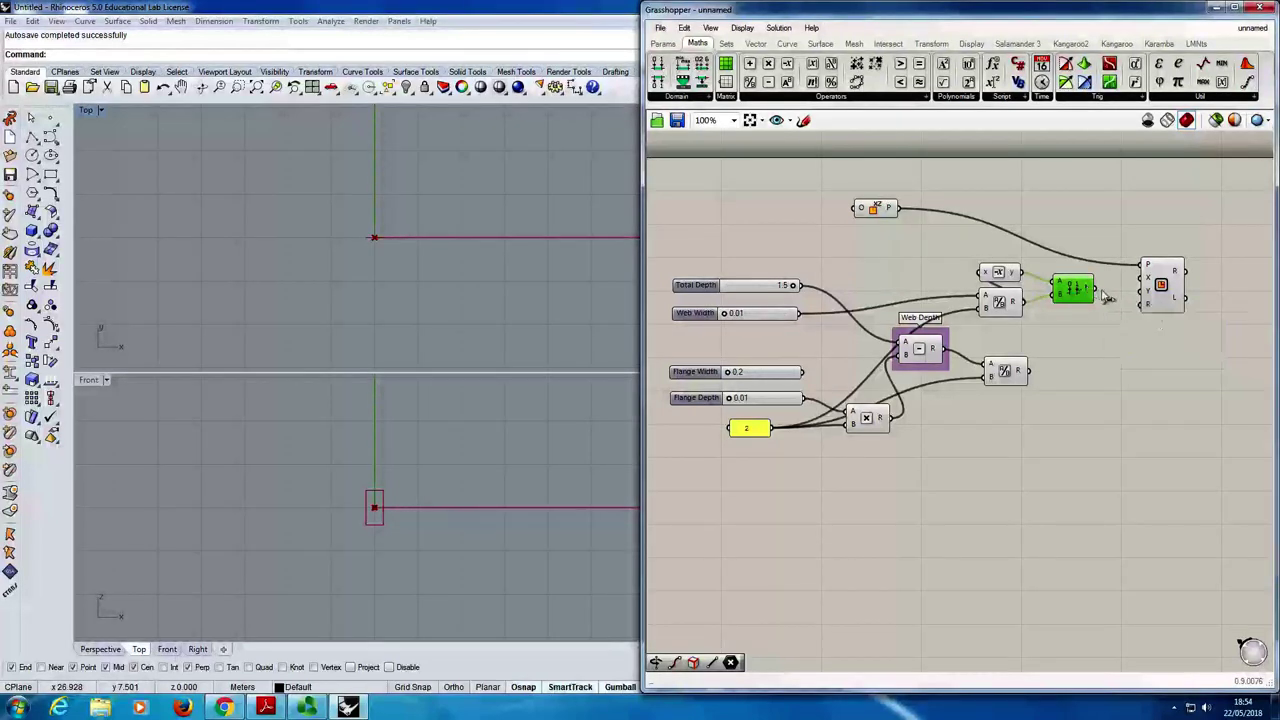
drag(1093, 289, 1130, 288)
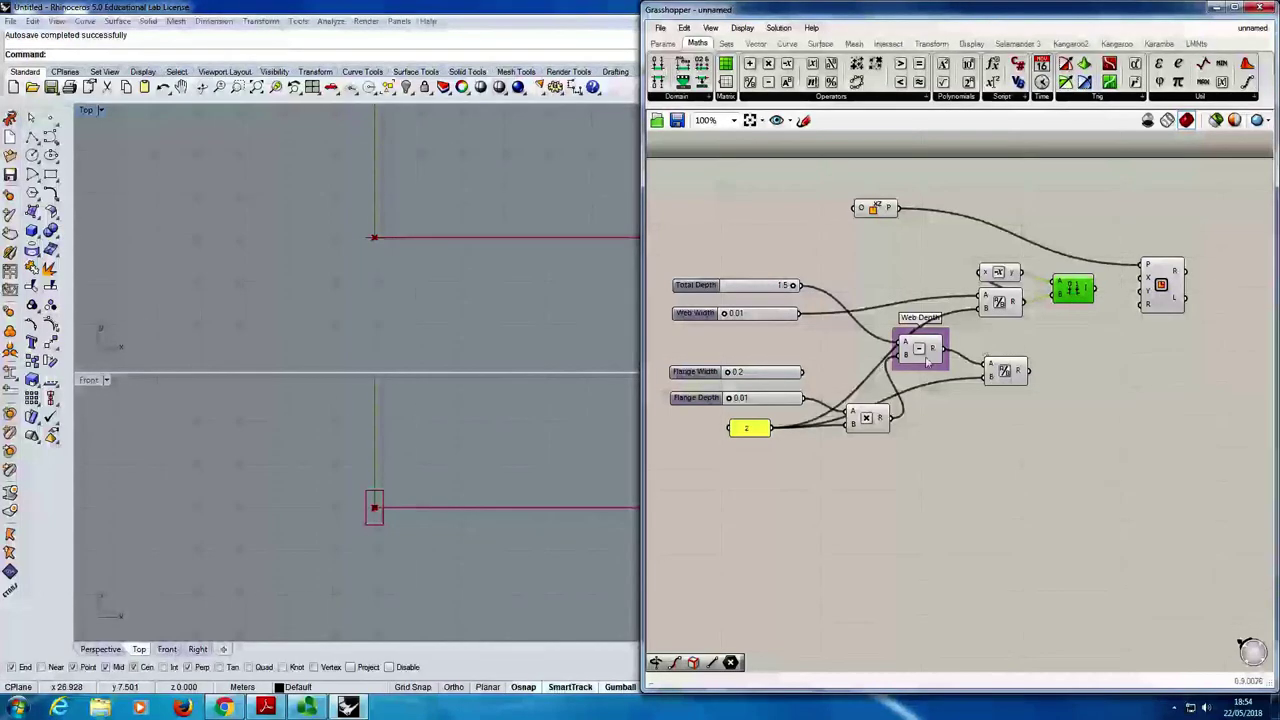
- Spread the Web Depth group and its Division component apart, and add a Negative component above that Division for the halved Web Depth
drag(927, 358, 927, 352)
drag(1005, 384, 1005, 400)
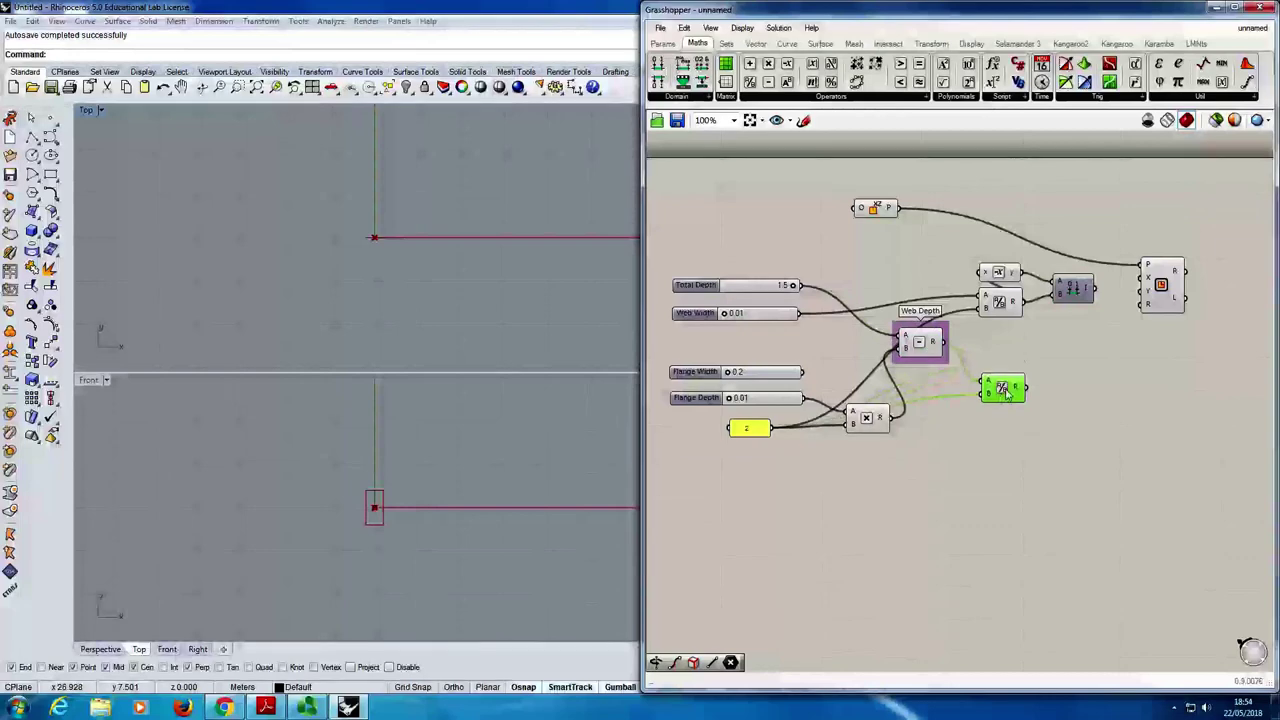
double_click(997, 380)
text(negative)
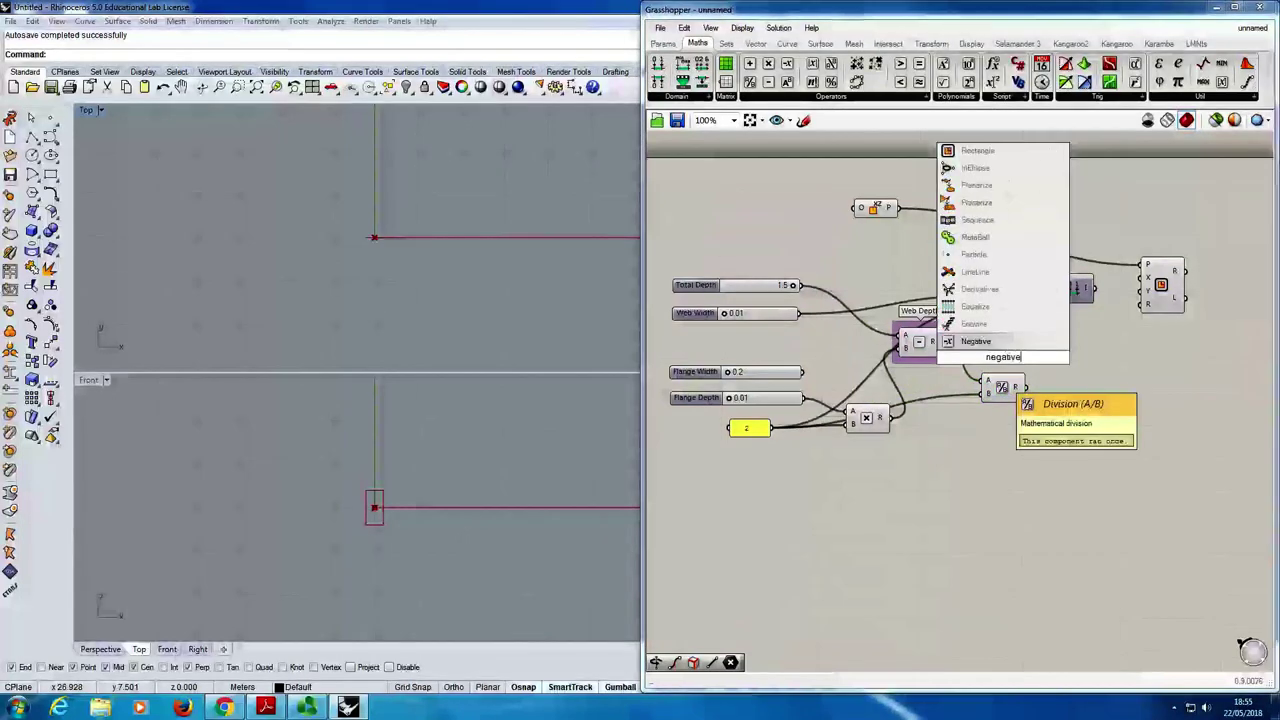
key(Return)
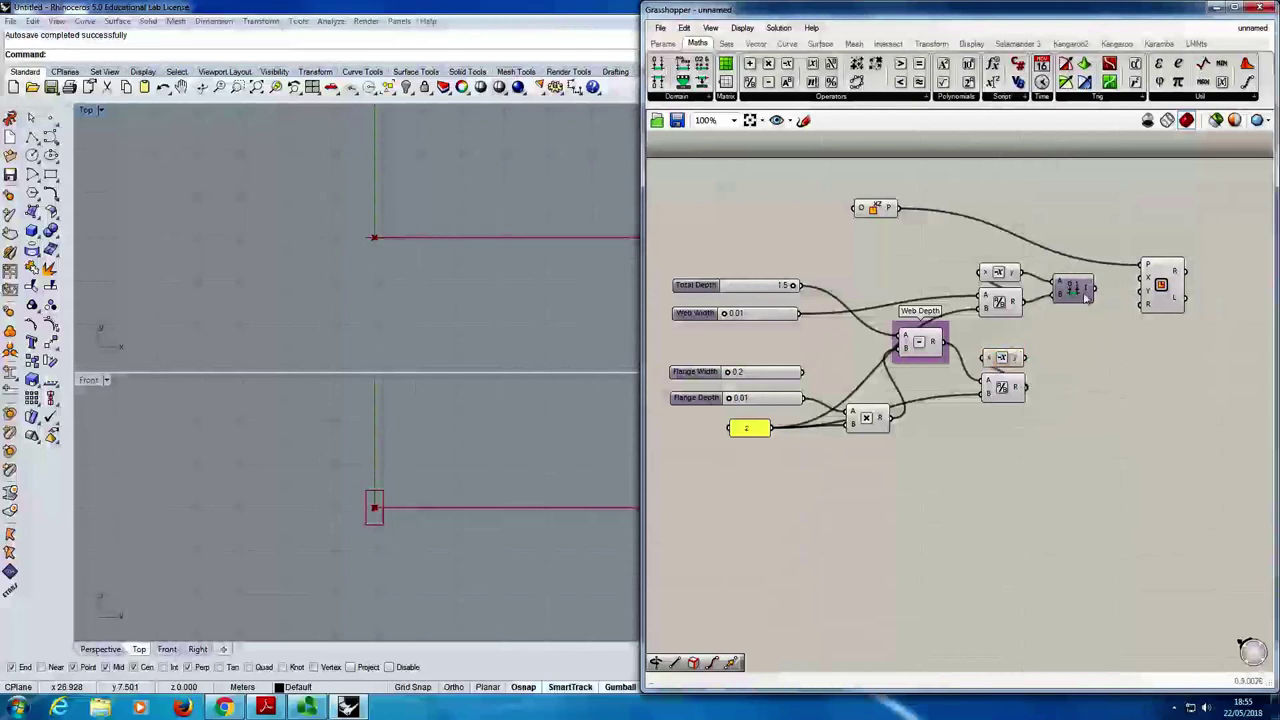
- Add a Construct Domain from the negative and positive halved Web Depth, and connect the width and depth domains to the Rectangle's X and Y
click(700, 97)
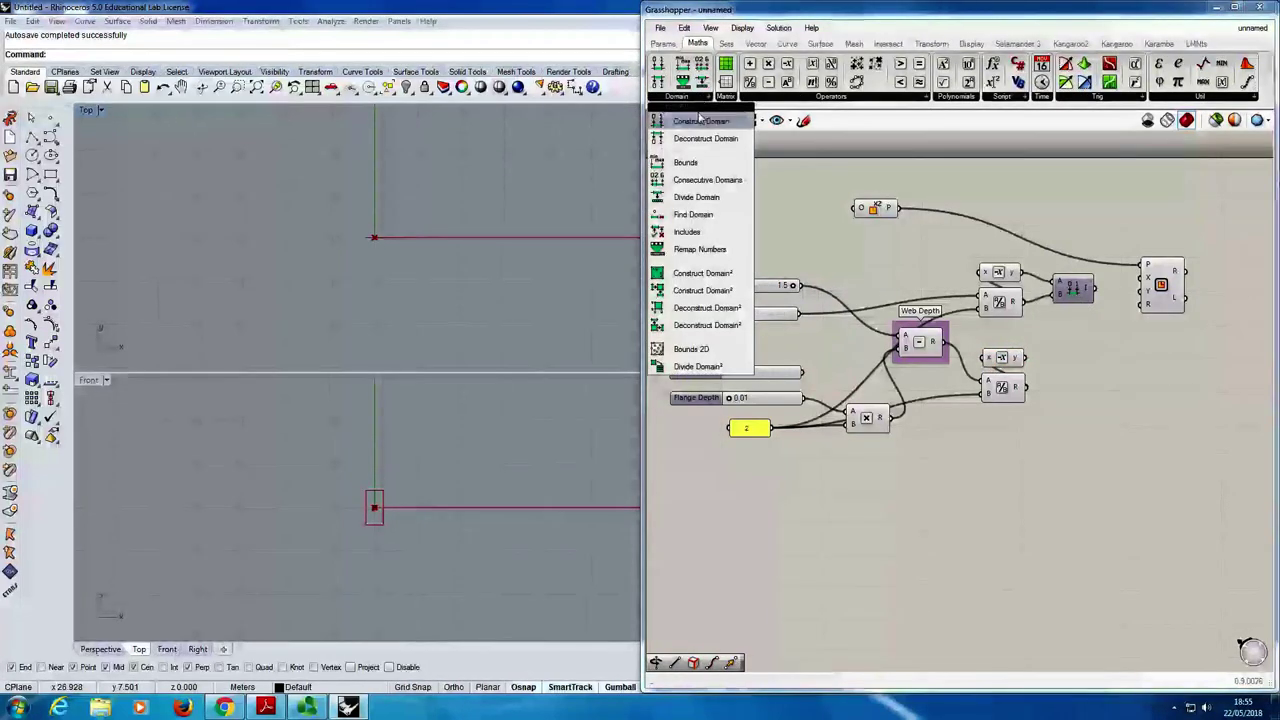
click(700, 120)
click(1075, 372)
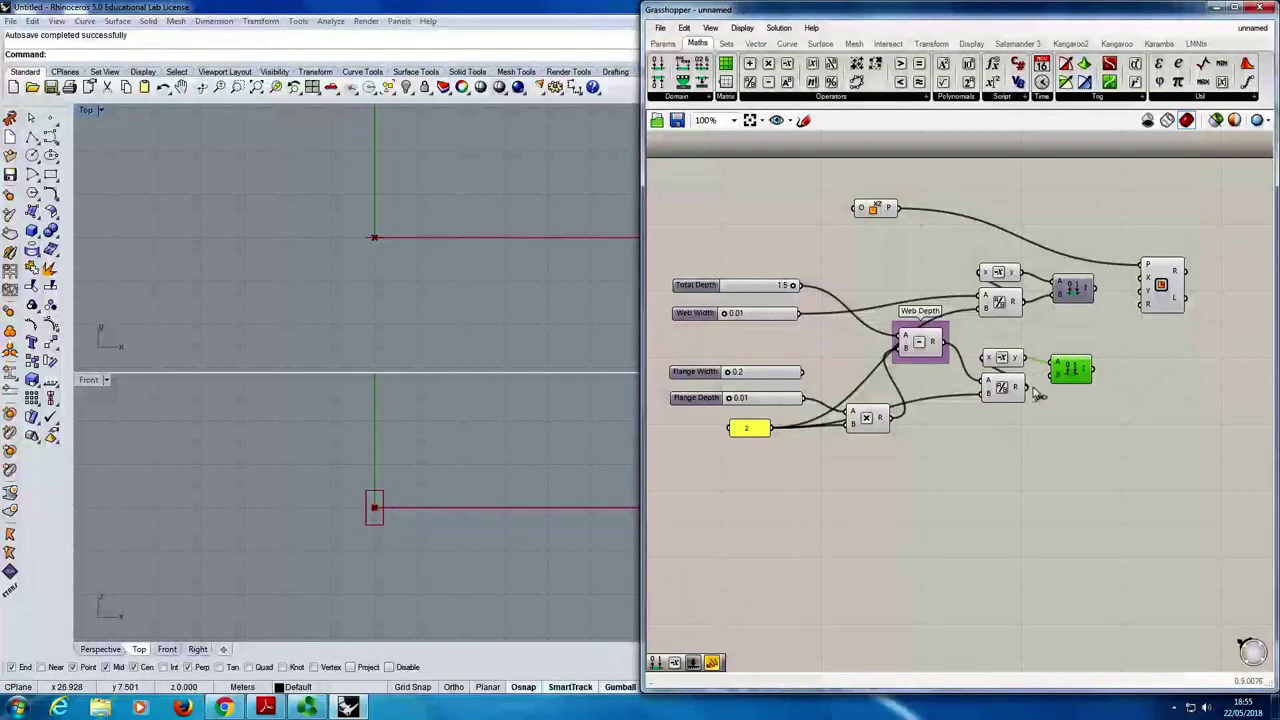
drag(1075, 372, 1145, 292)
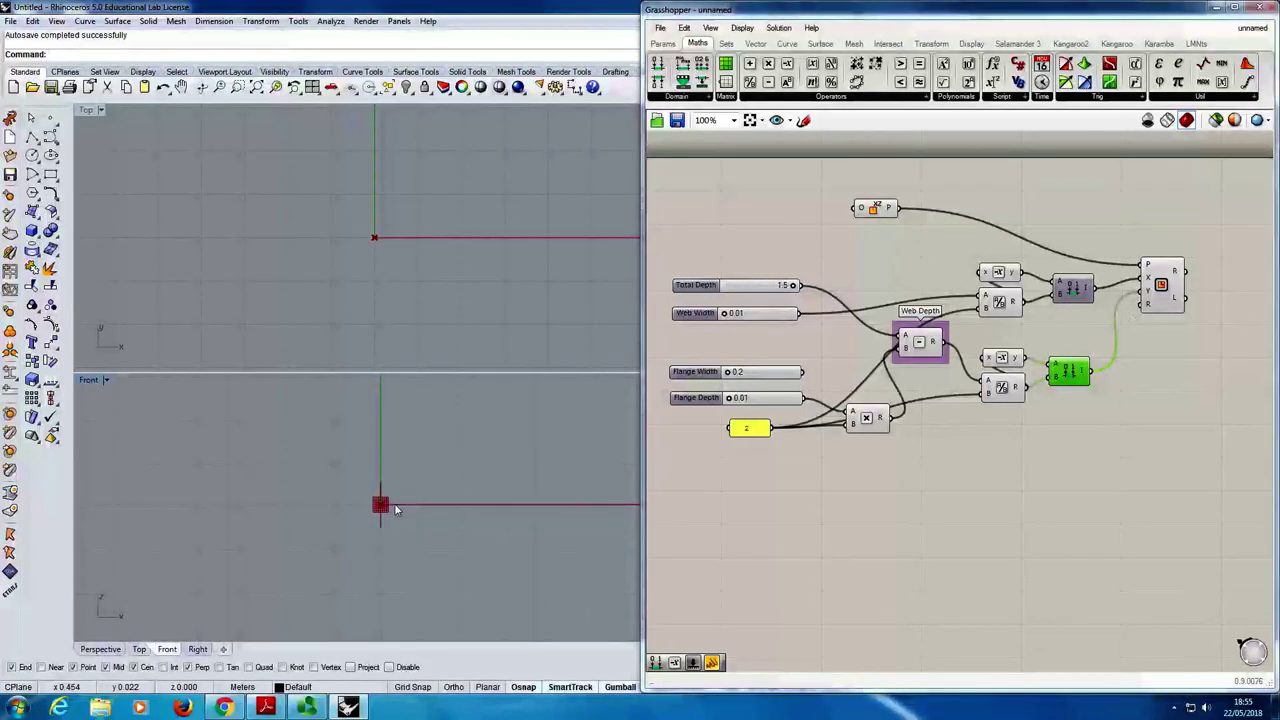
- Set the Web Width slider to 0.08 and inspect the centred web rectangle in the Front viewport
scroll(380, 497, up, 5)
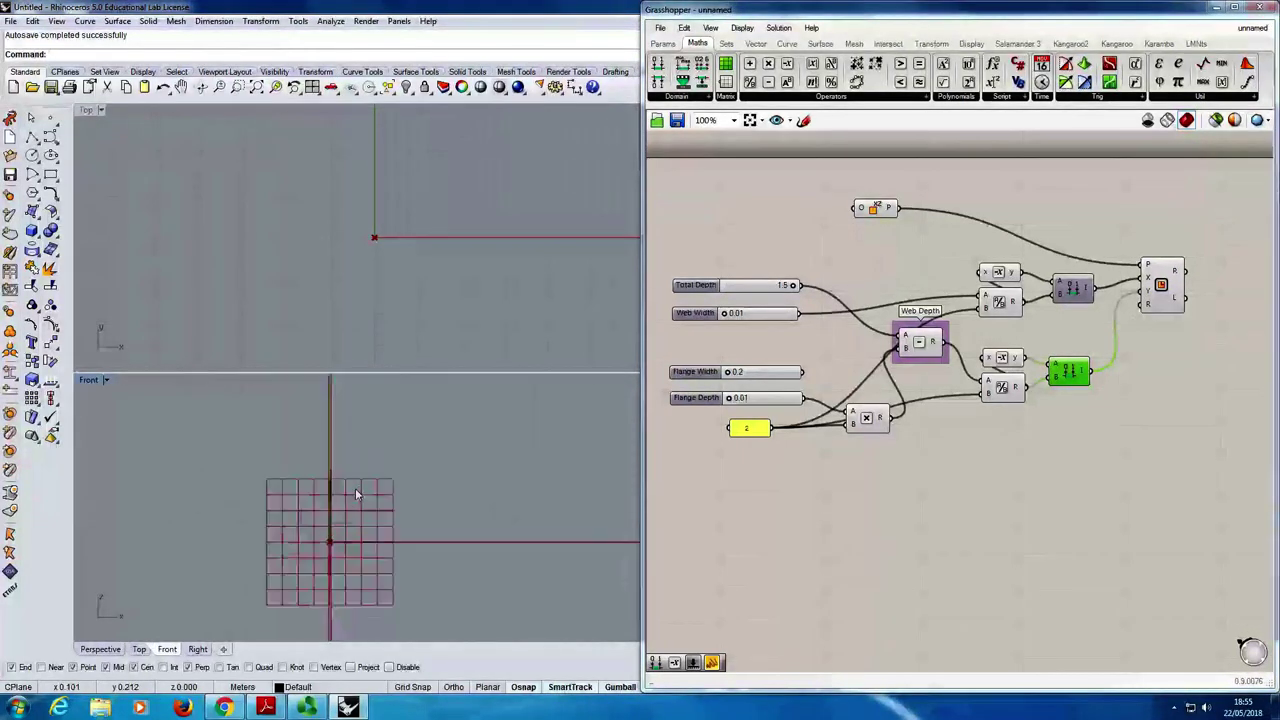
click(1170, 284)
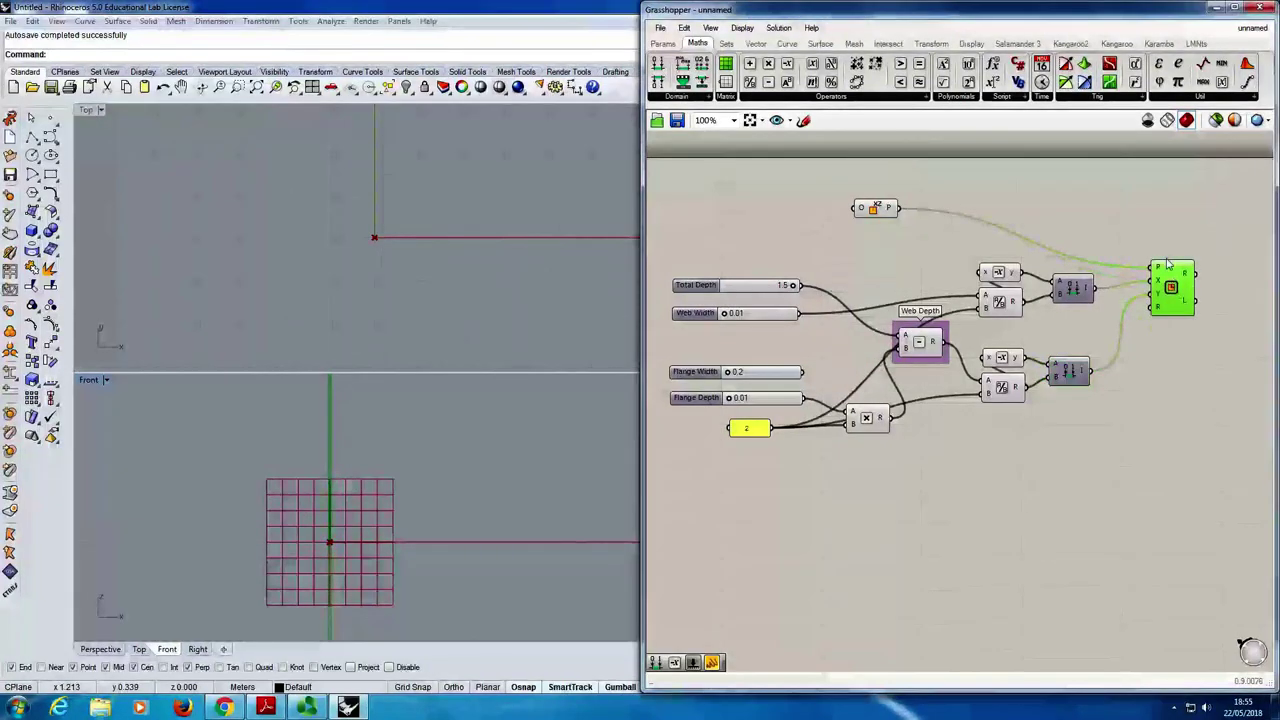
drag(731, 313, 786, 318)
scroll(362, 545, down, 2)
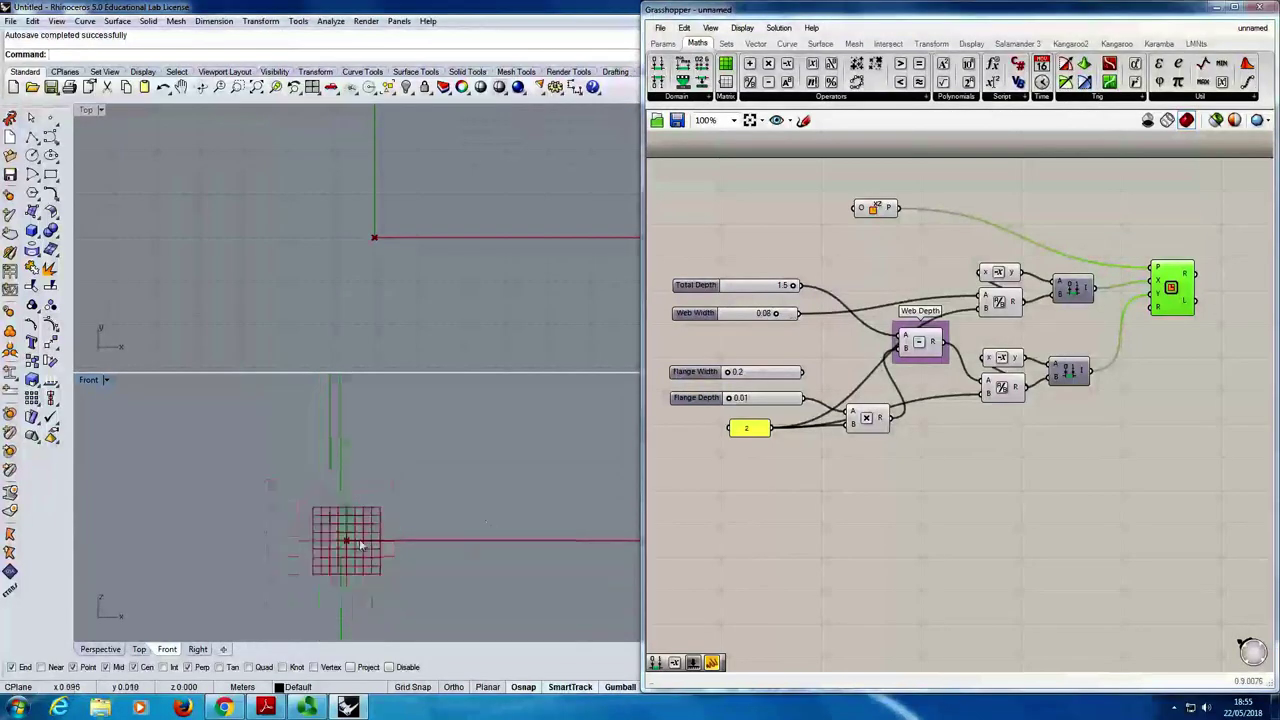
click(445, 257)
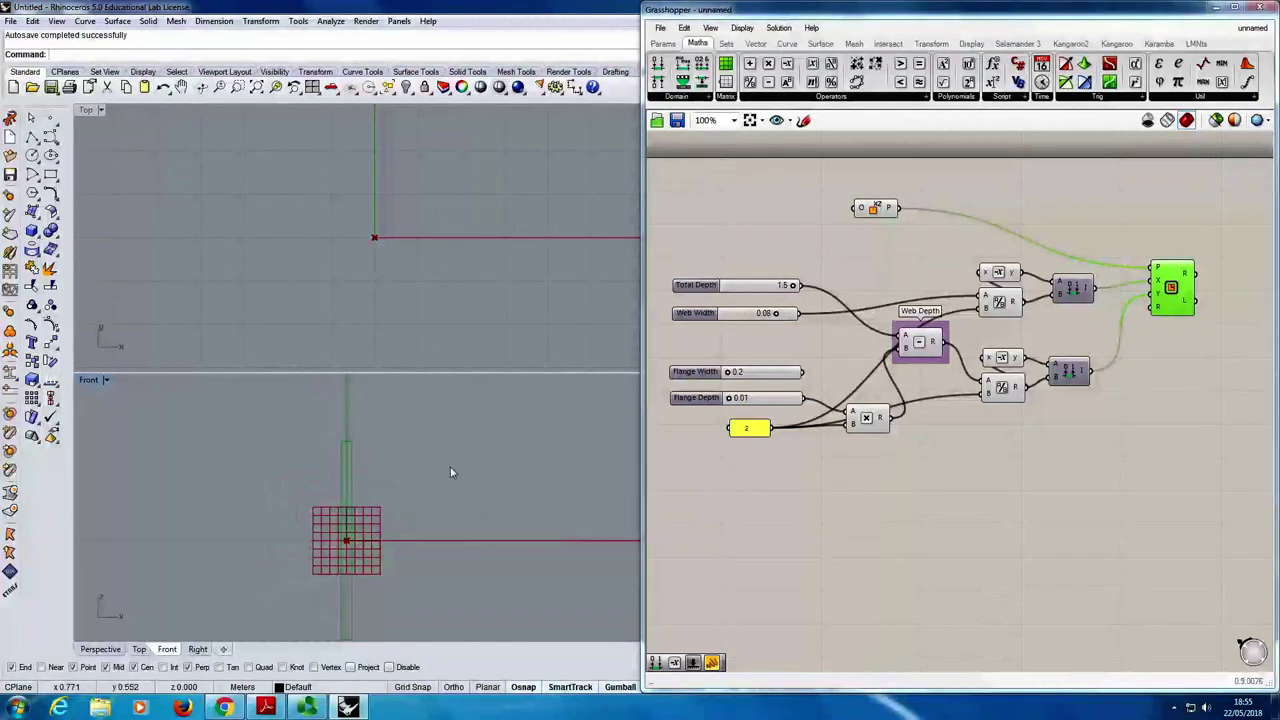
right_drag(406, 477, 394, 466)
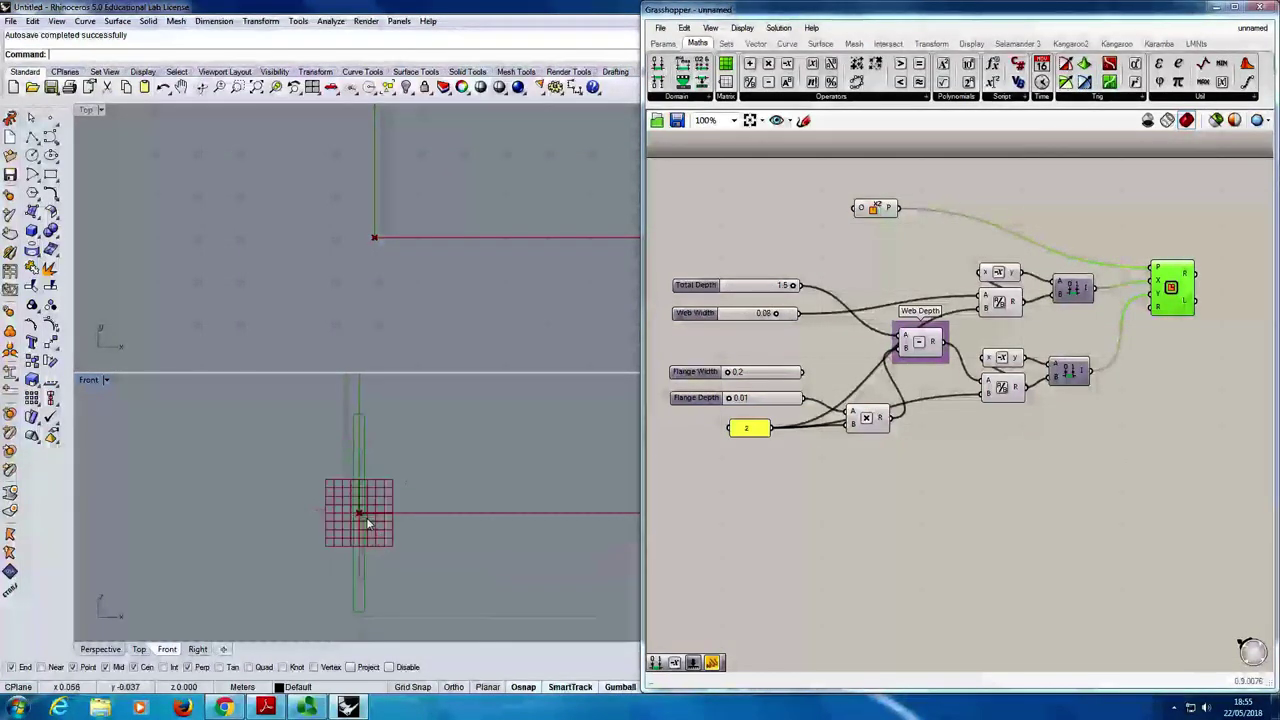
- Align the Rectangle component with the two Construct Domain components, put it in a group and name the group "Web"
drag(1178, 292, 1177, 328)
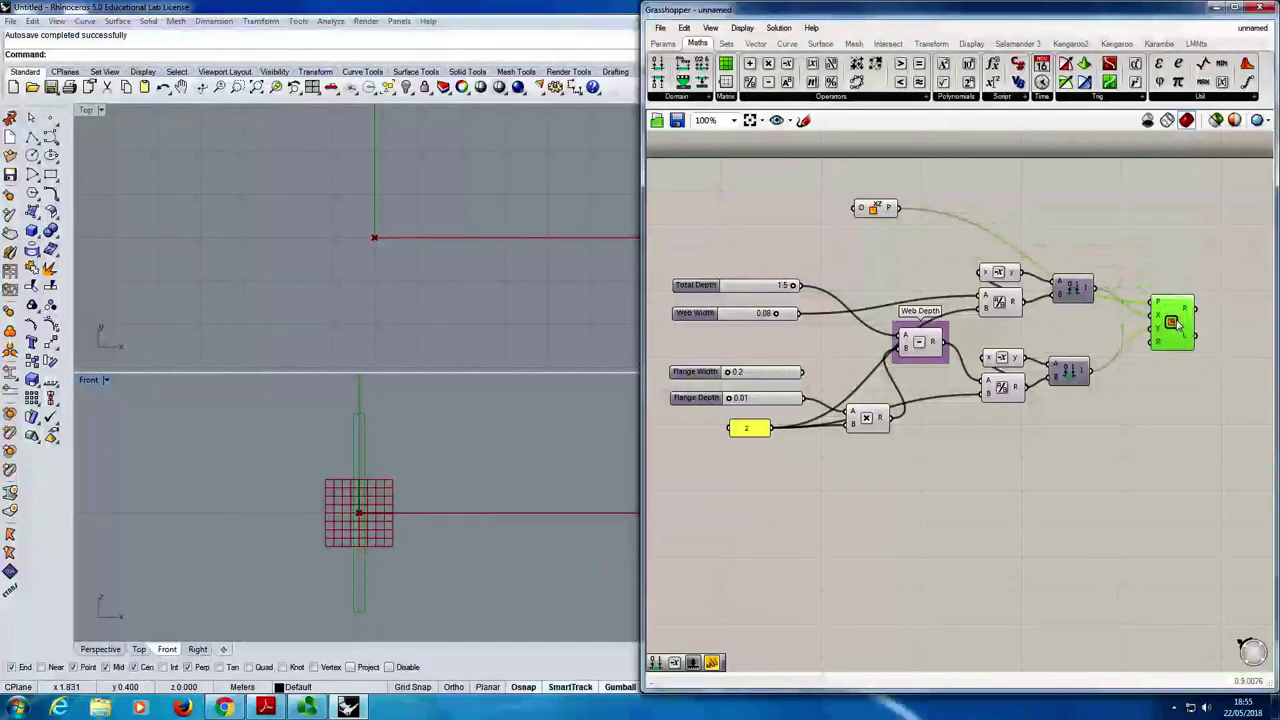
click(1073, 293)
right_click(1160, 310)
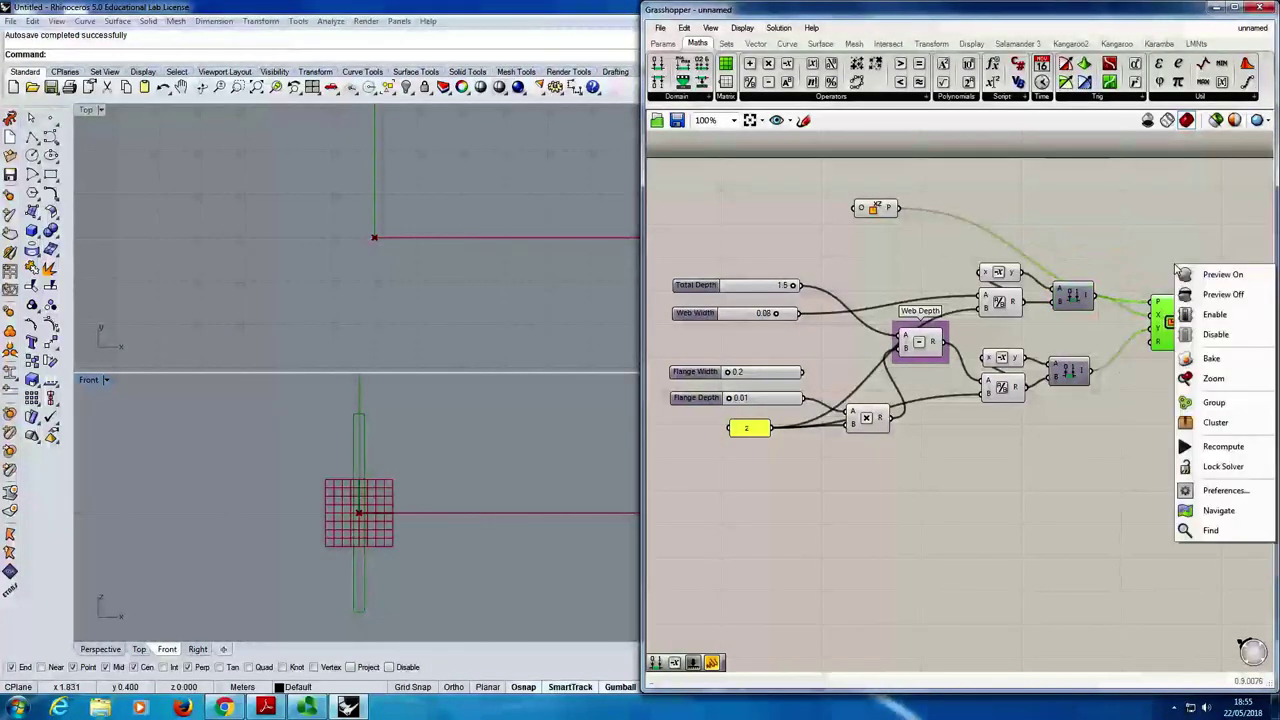
click(1222, 405)
right_click(1186, 294)
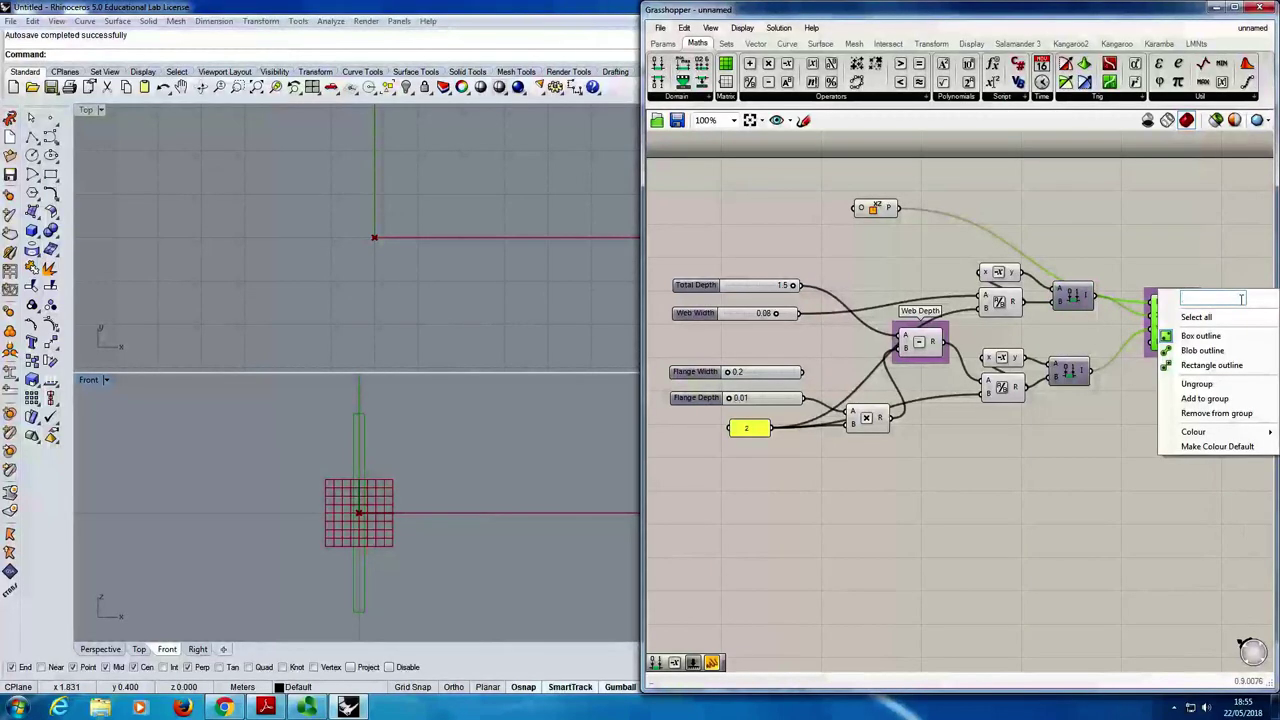
text(Web)
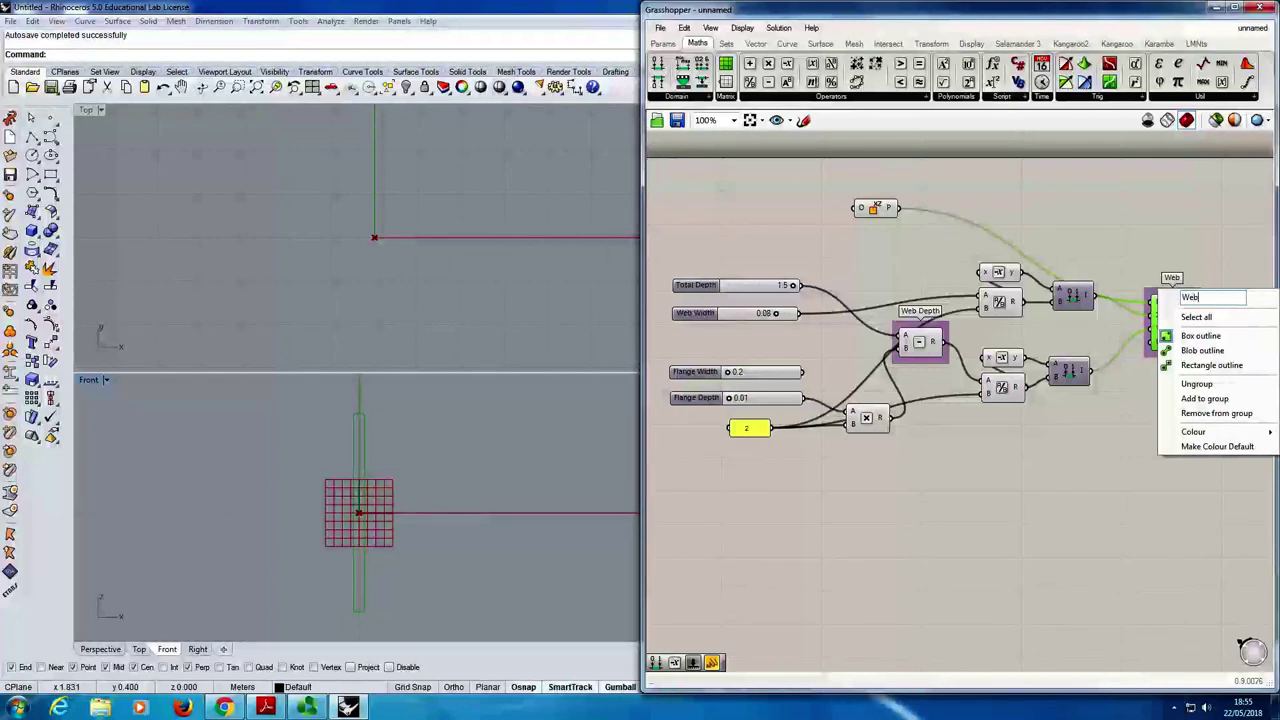
click(1246, 207)
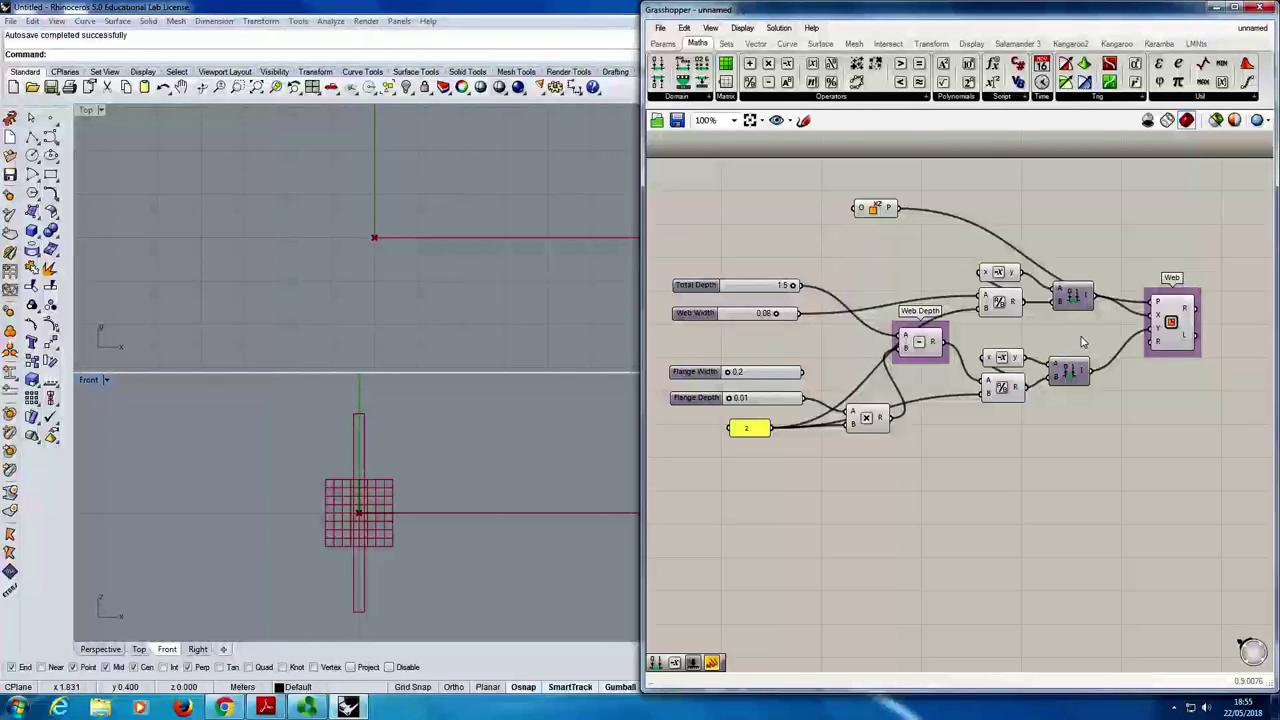
- Move the Flange Width and Flange Depth sliders below the panel containing 2, and nudge the Multiplication component up
drag(708, 347, 703, 513)
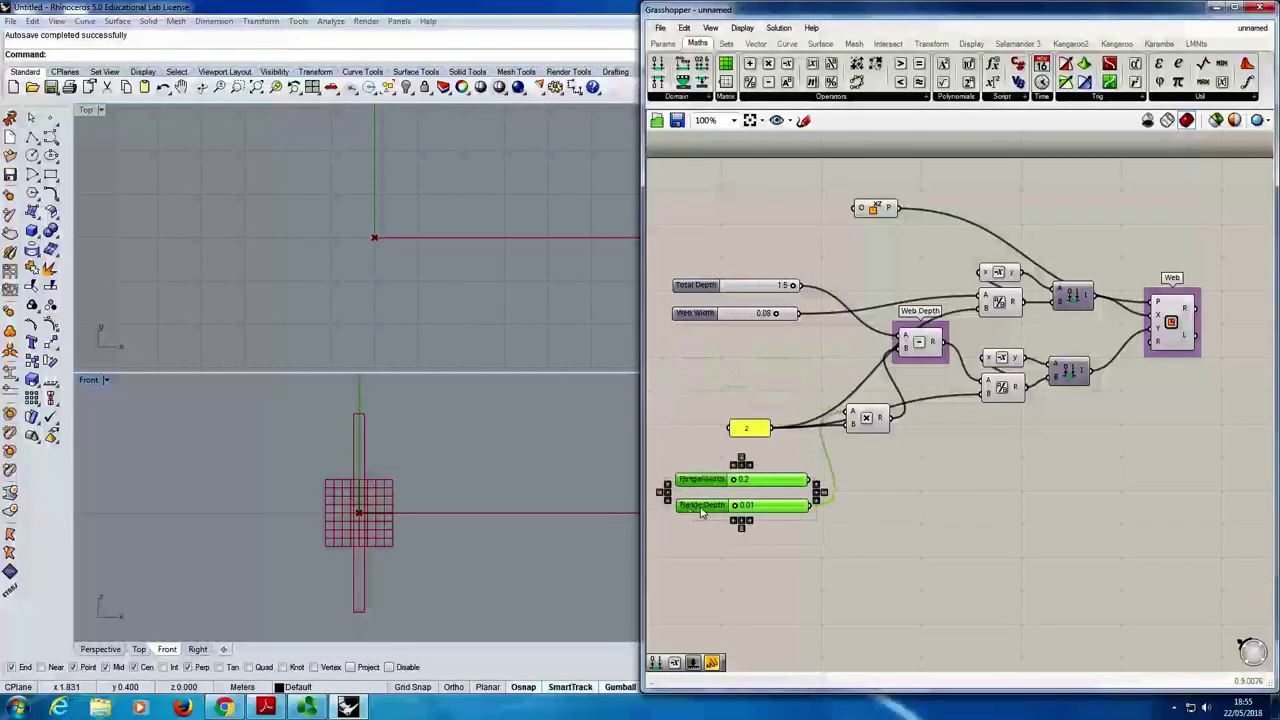
click(926, 495)
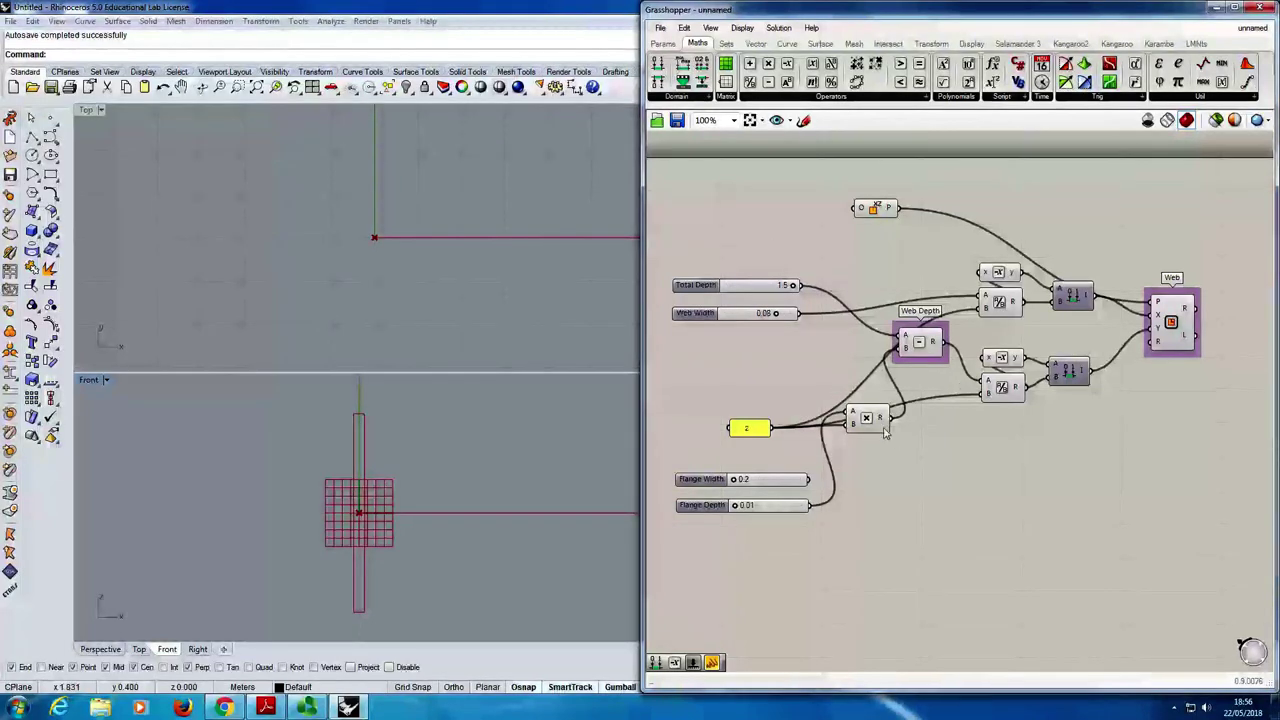
drag(866, 420, 866, 414)
click(957, 458)
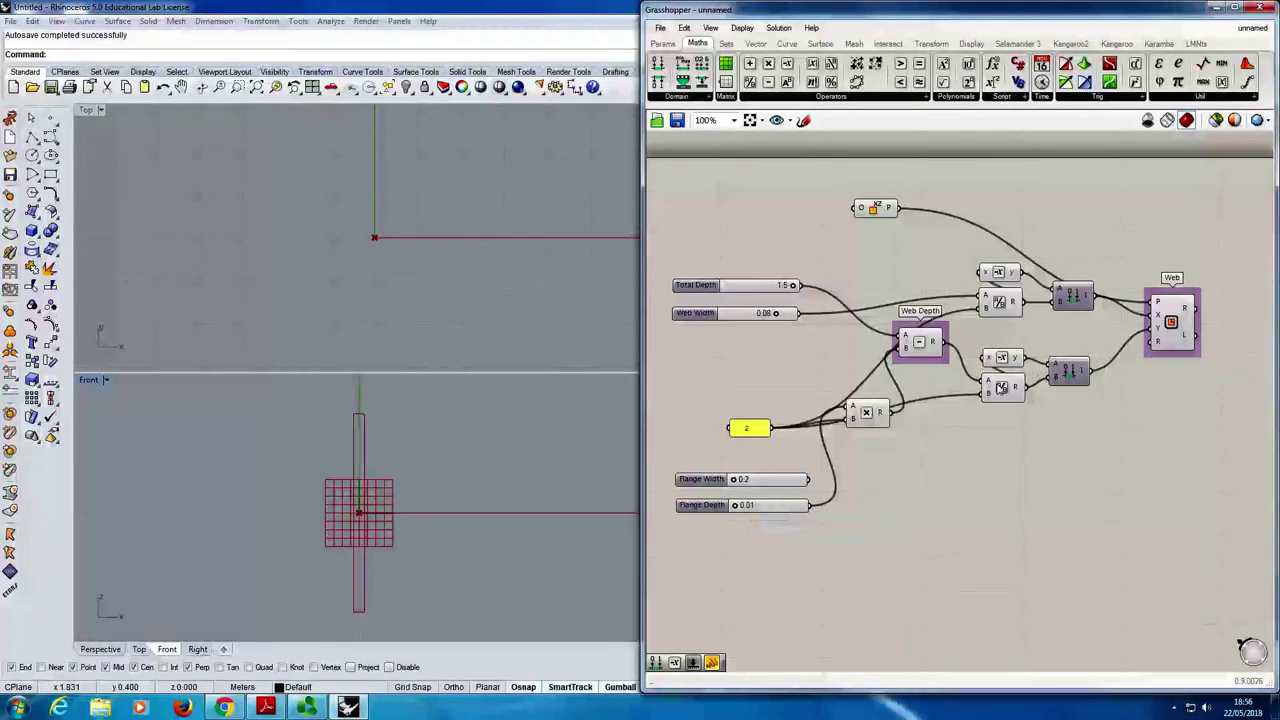
- Add a Division component beside the flange sliders and divide Flange Depth by the panel containing 2
click(1001, 389)
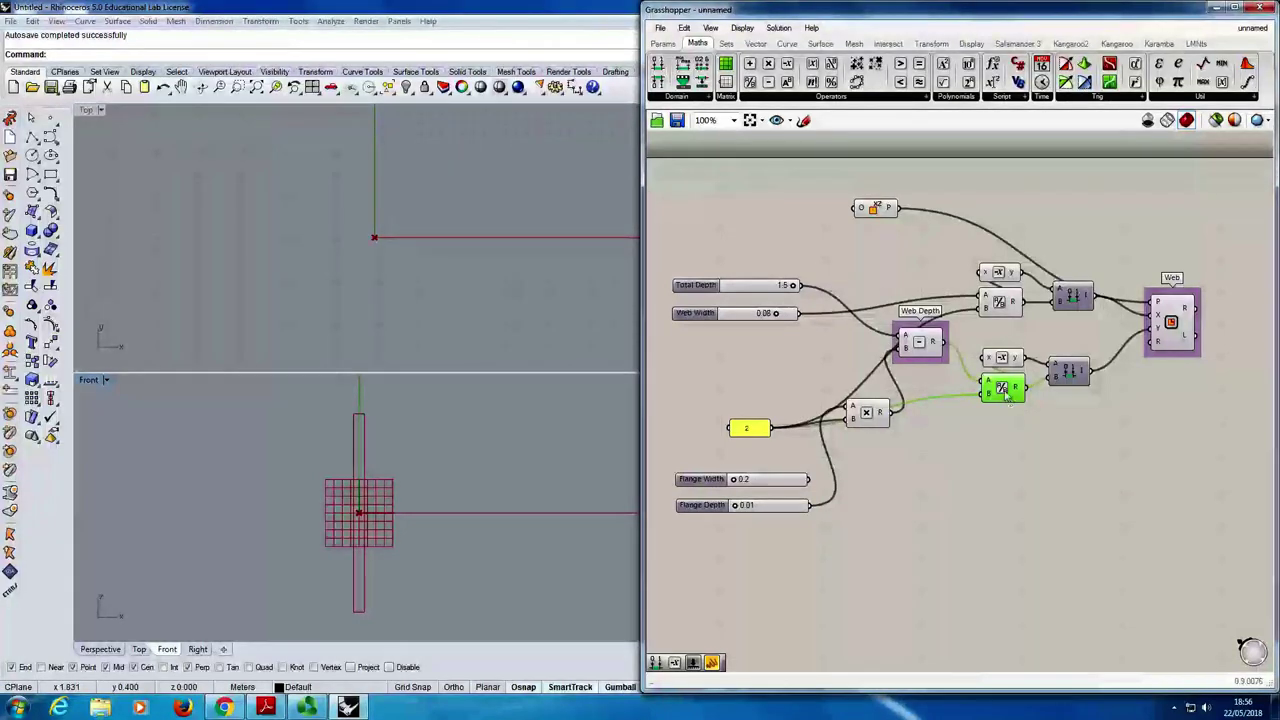
click(846, 96)
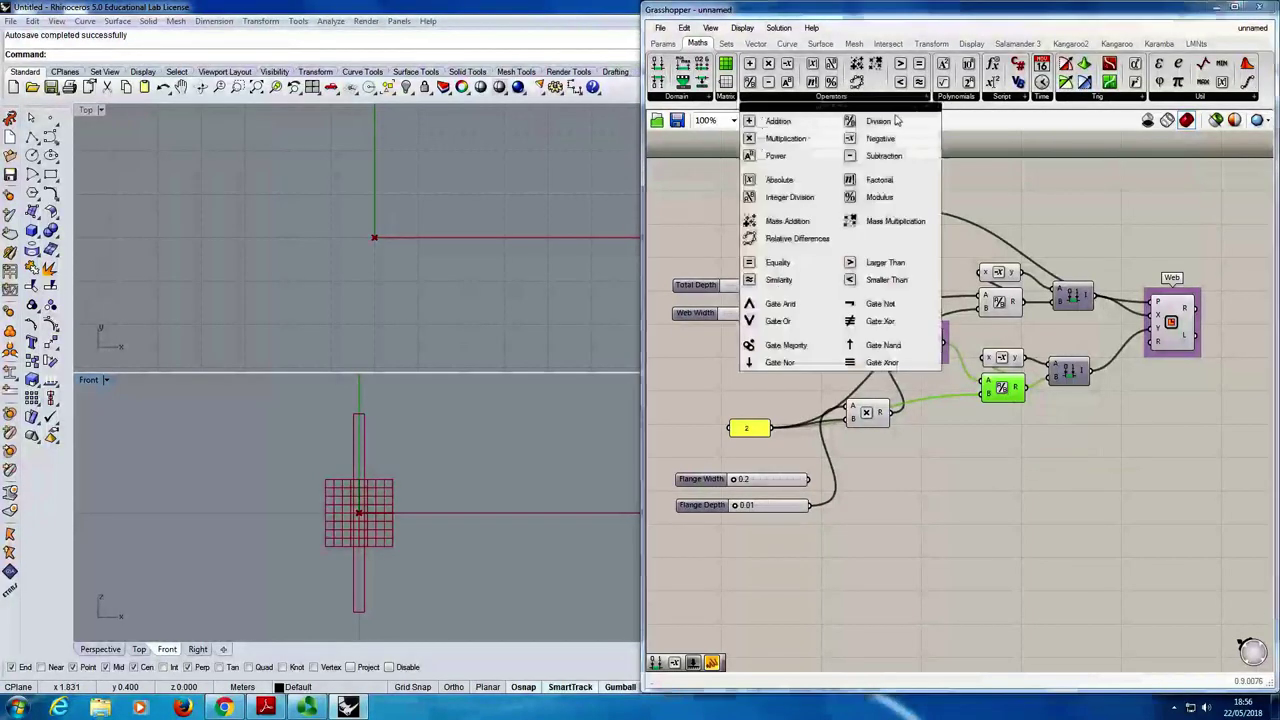
click(880, 121)
click(1000, 512)
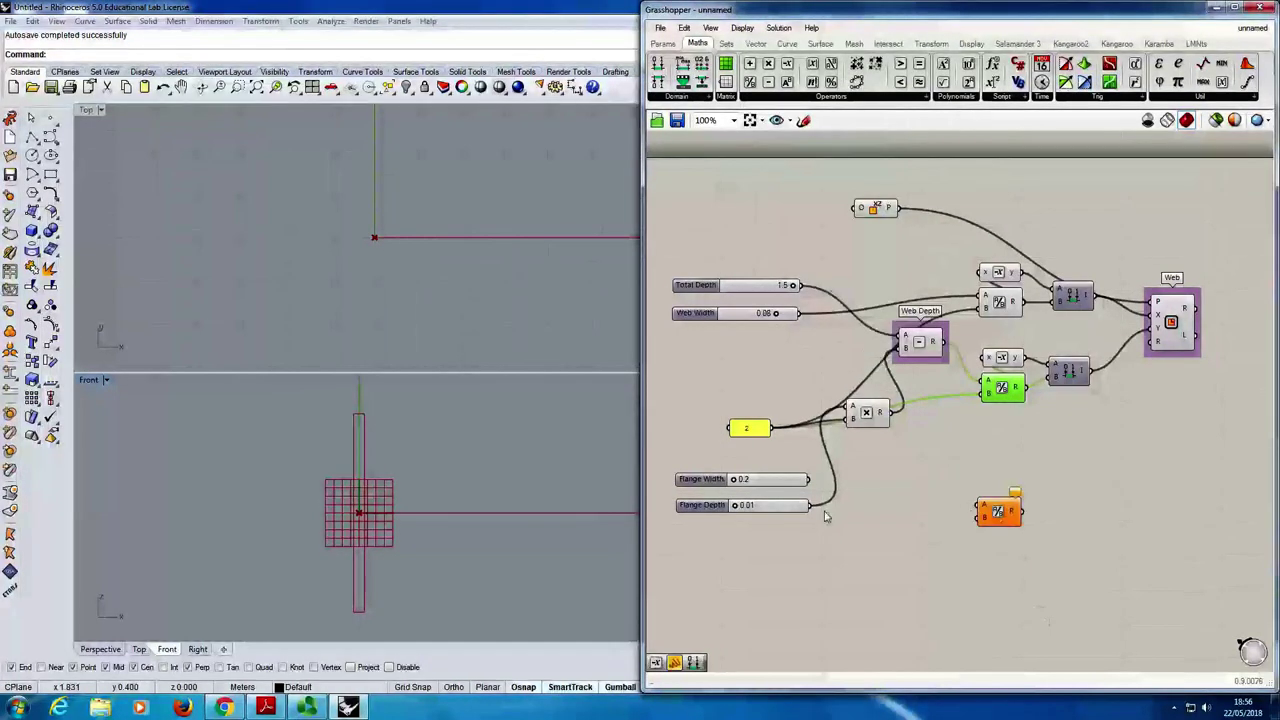
drag(811, 505, 981, 506)
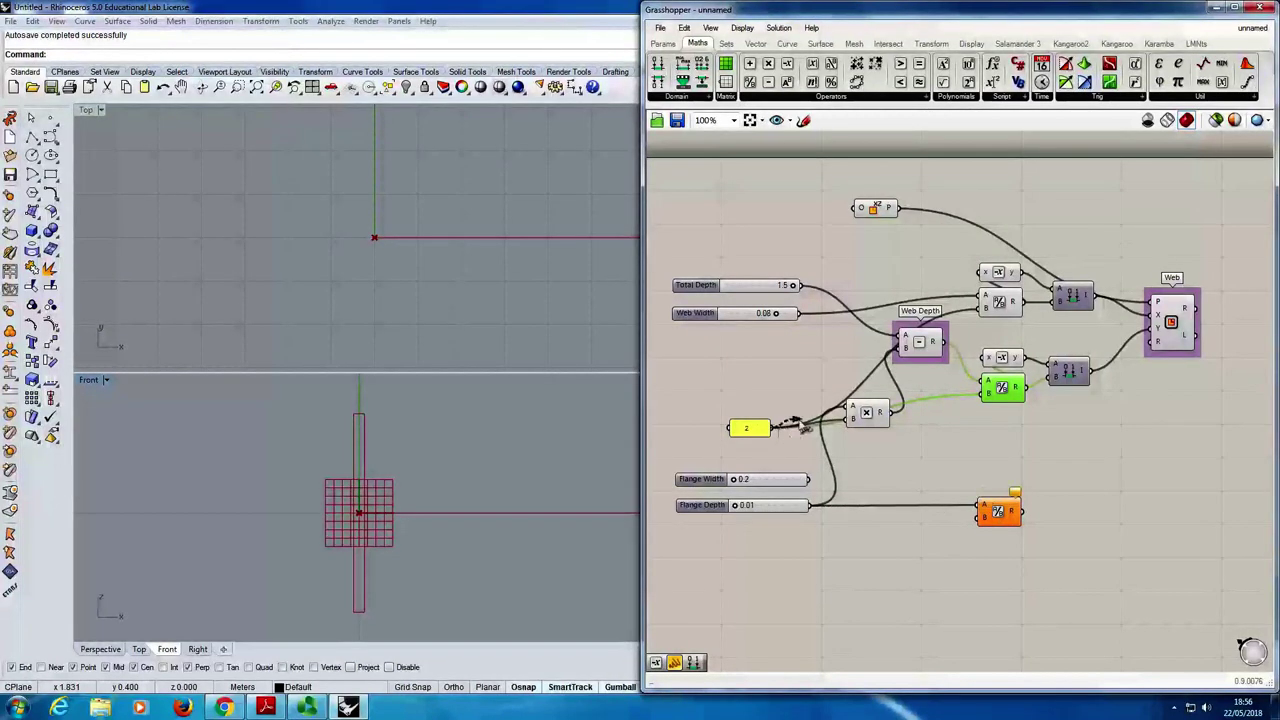
drag(774, 428, 1003, 515)
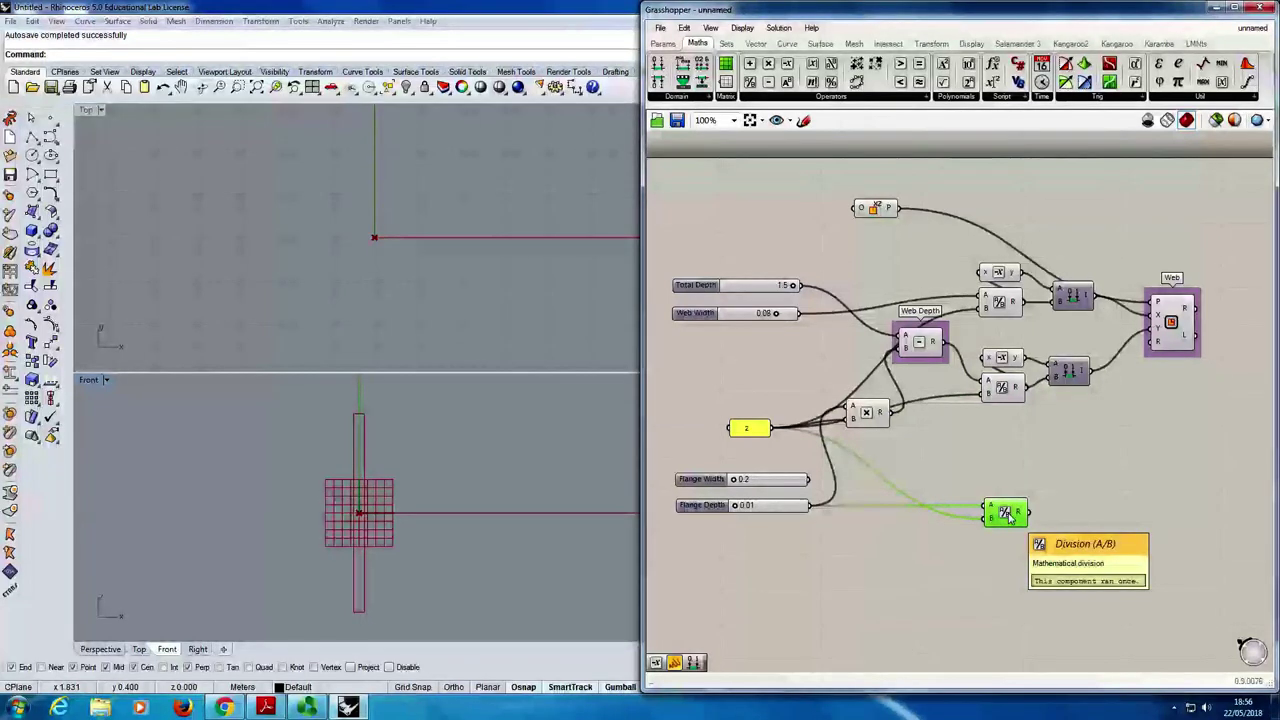
- Add a Negative component for the halved Flange Depth, place it above the Division component and select both
drag(1010, 515, 1011, 525)
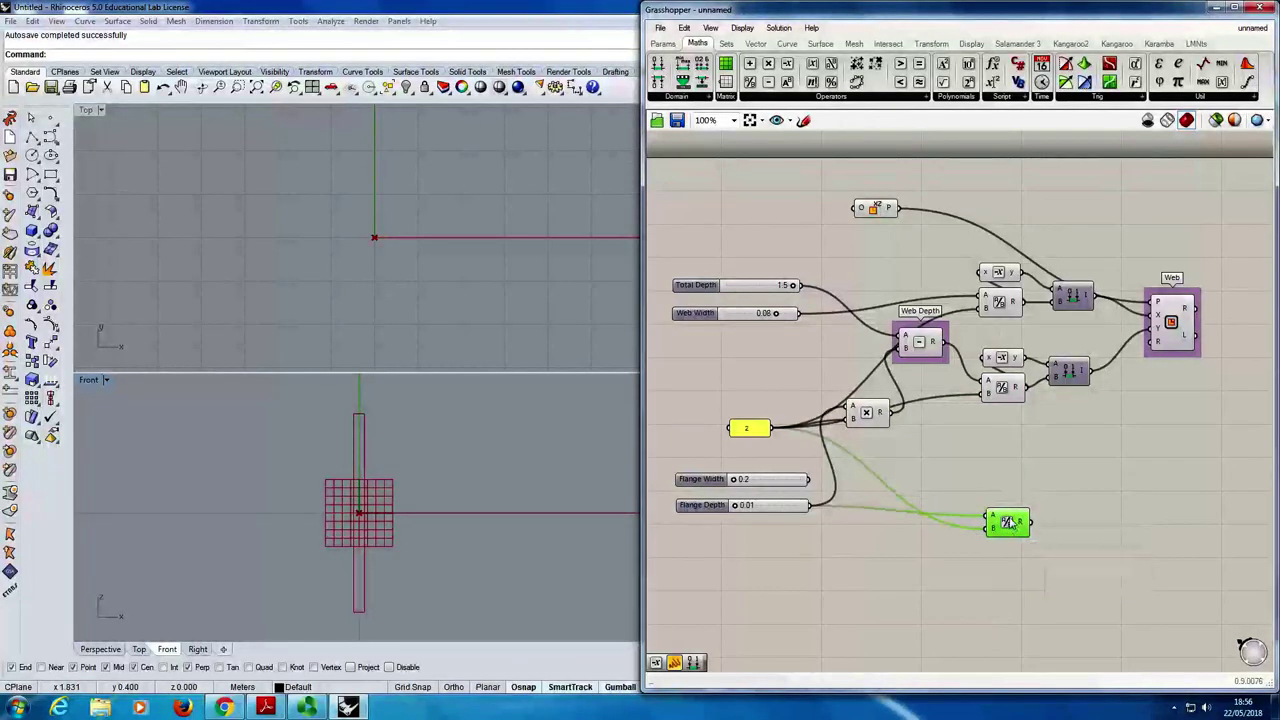
click(1008, 488)
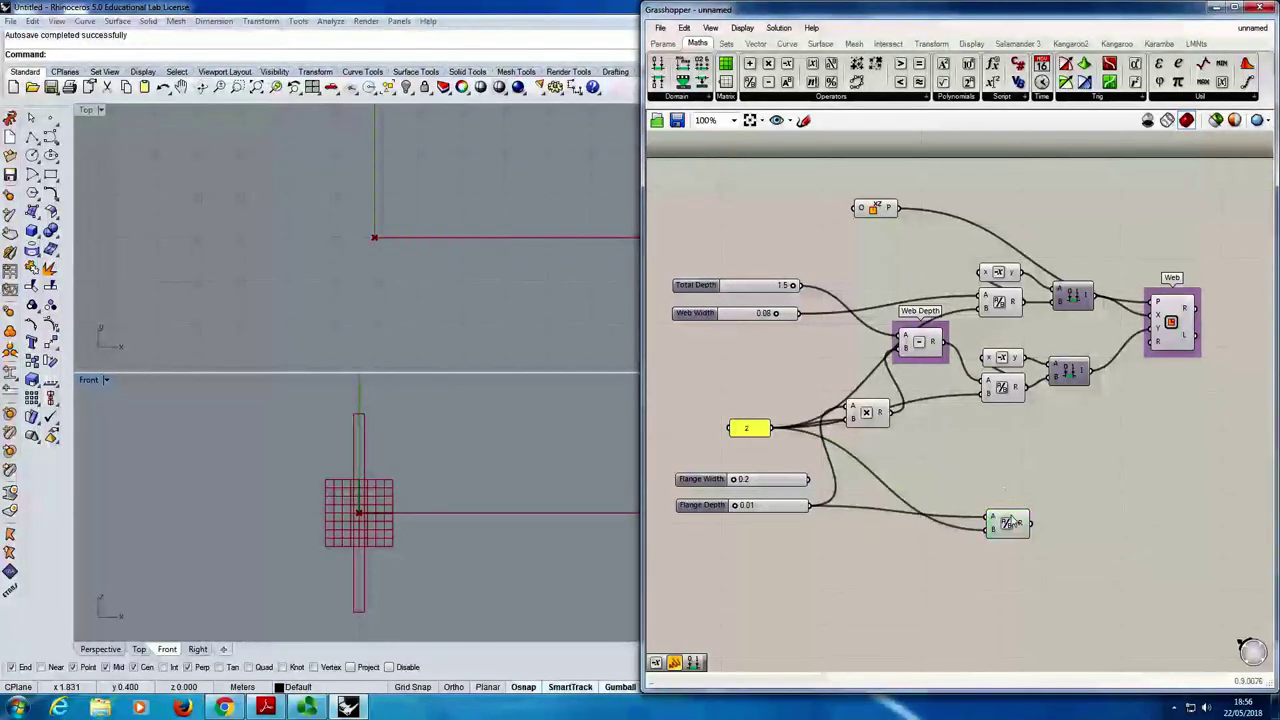
click(1008, 523)
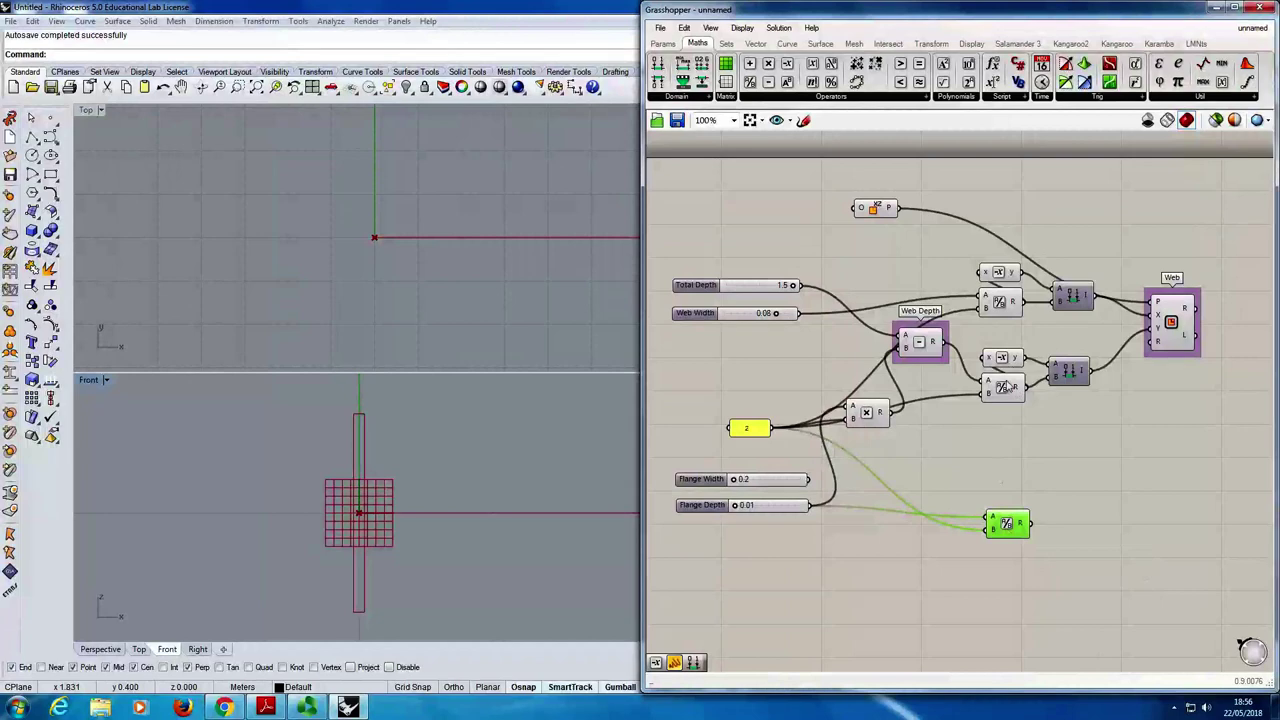
double_click(1006, 557)
text(negative)
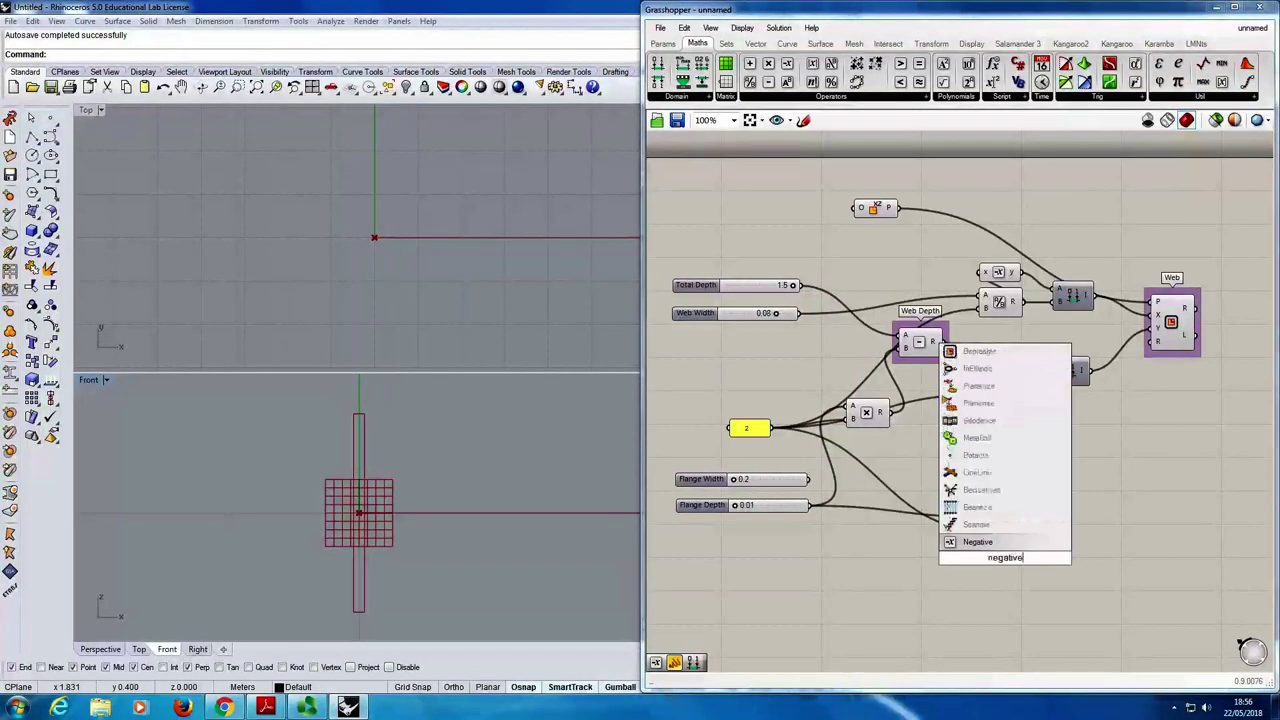
key(Return)
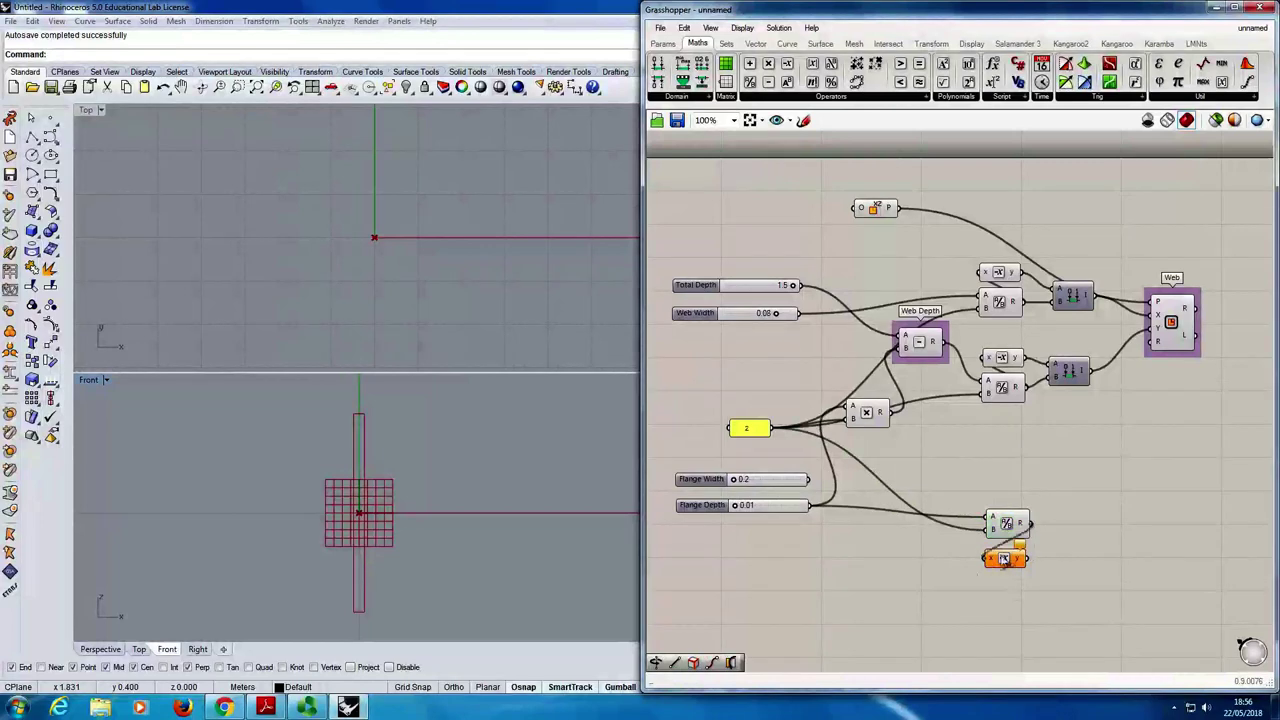
drag(1006, 559, 1011, 544)
drag(1038, 478, 1010, 560)
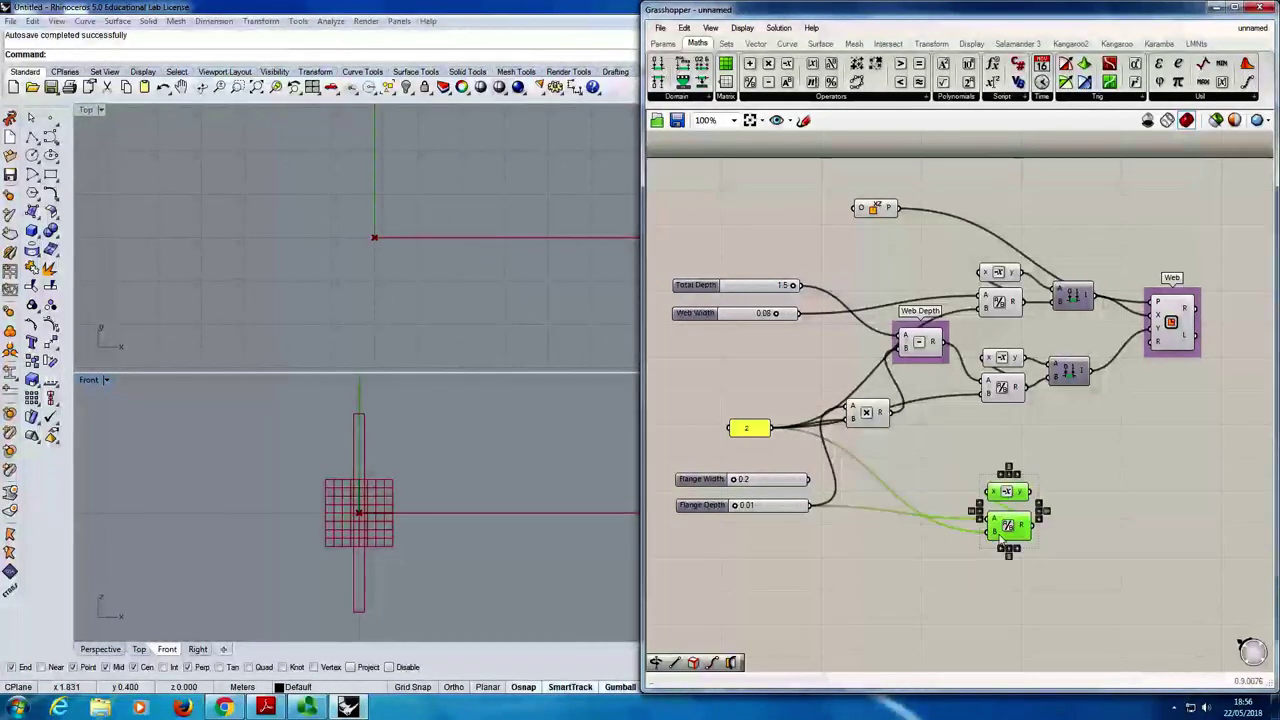
- Move the Flange Depth Division and Negative pair down, copy it above itself, and connect Flange Width to the copied Division's A input
click(1050, 535)
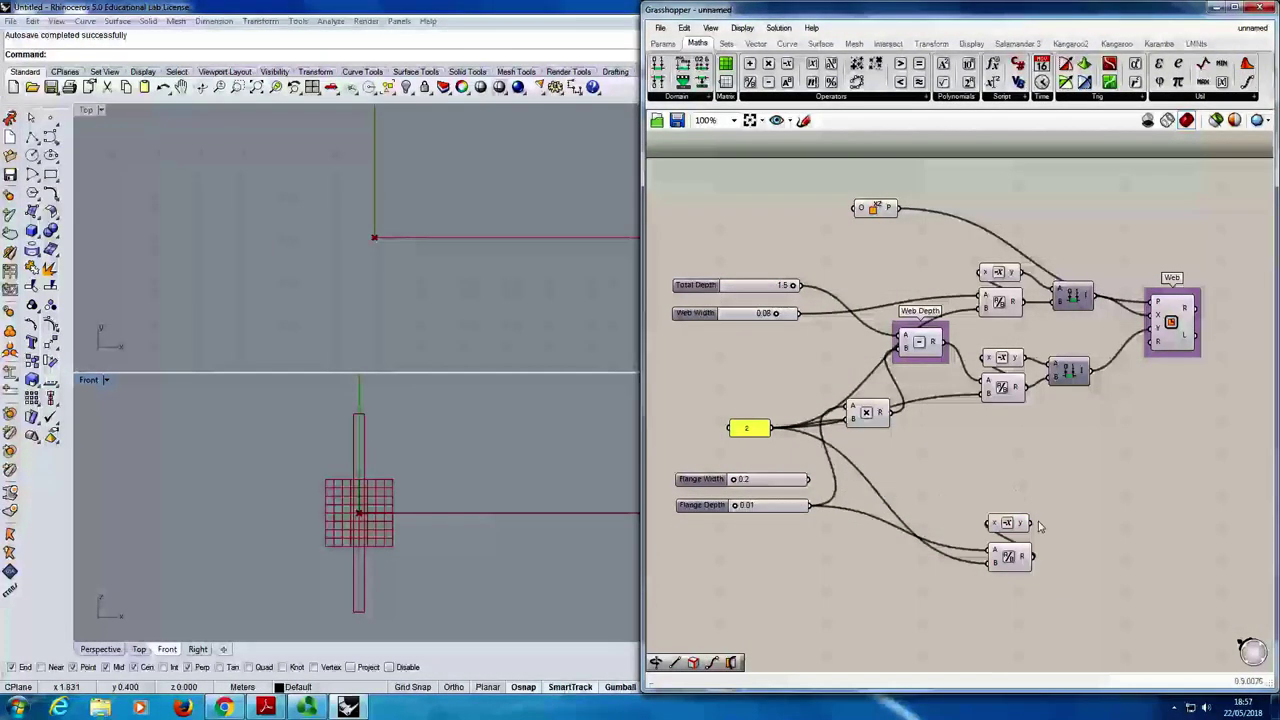
drag(1065, 502, 1005, 485)
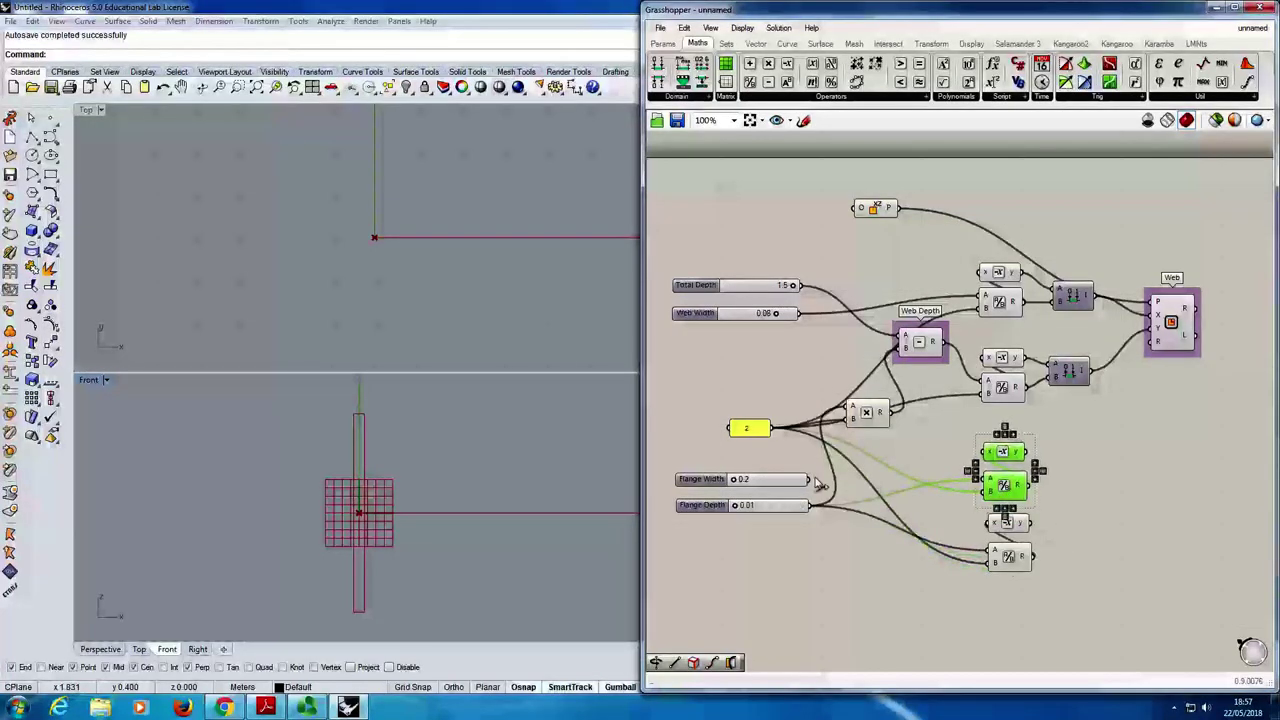
drag(812, 480, 986, 485)
click(1066, 493)
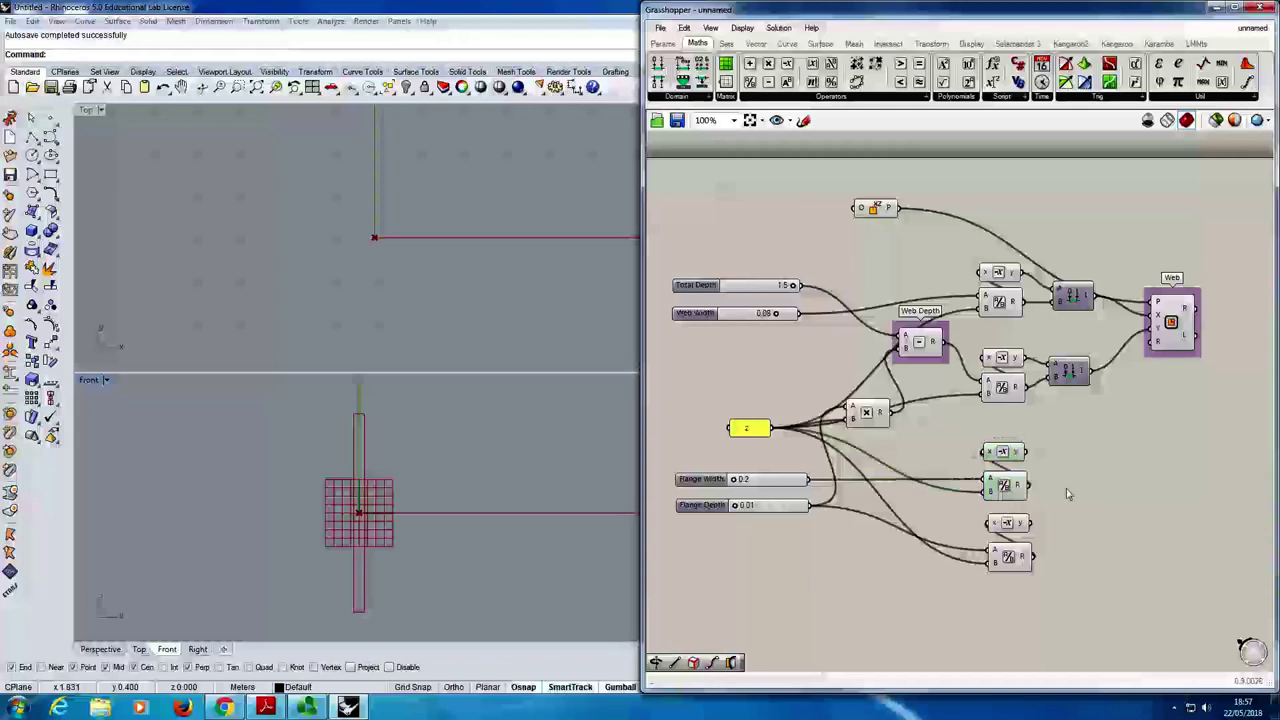
drag(1012, 526, 1016, 536)
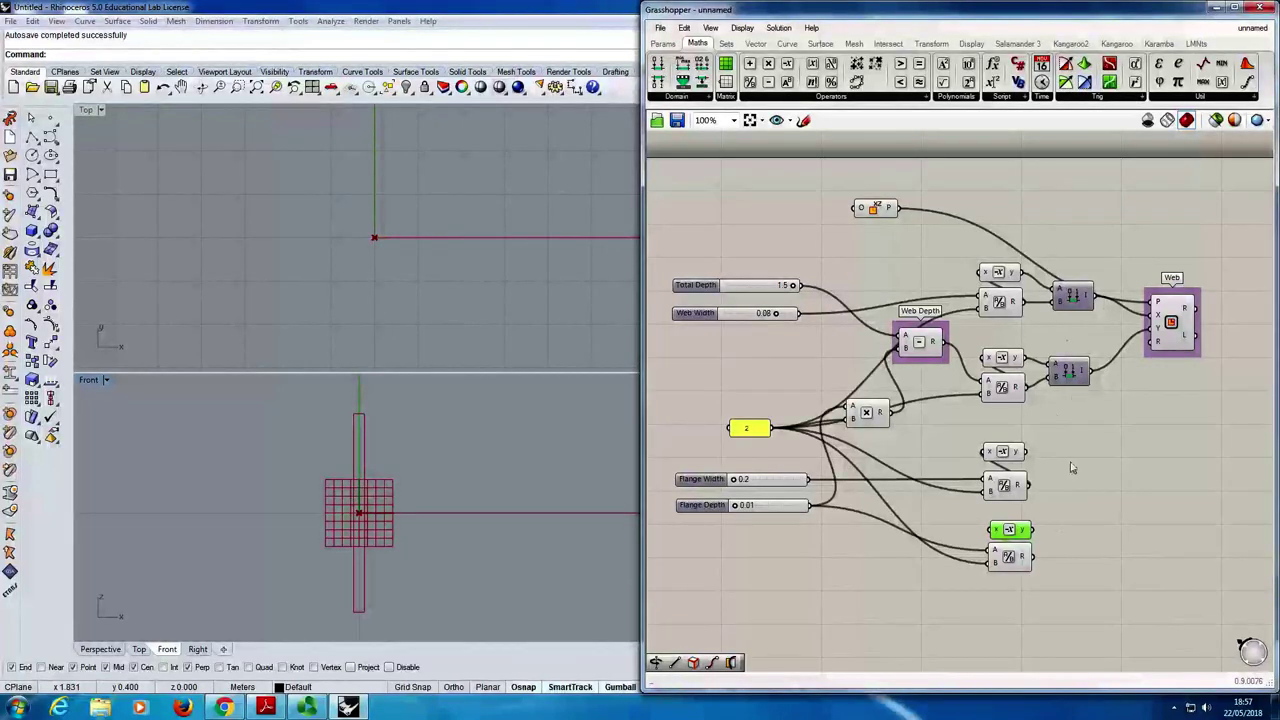
- Add a Construct Domain component for the halved Flange Width and its negative, and a second one for the Flange Depth pair
click(1070, 372)
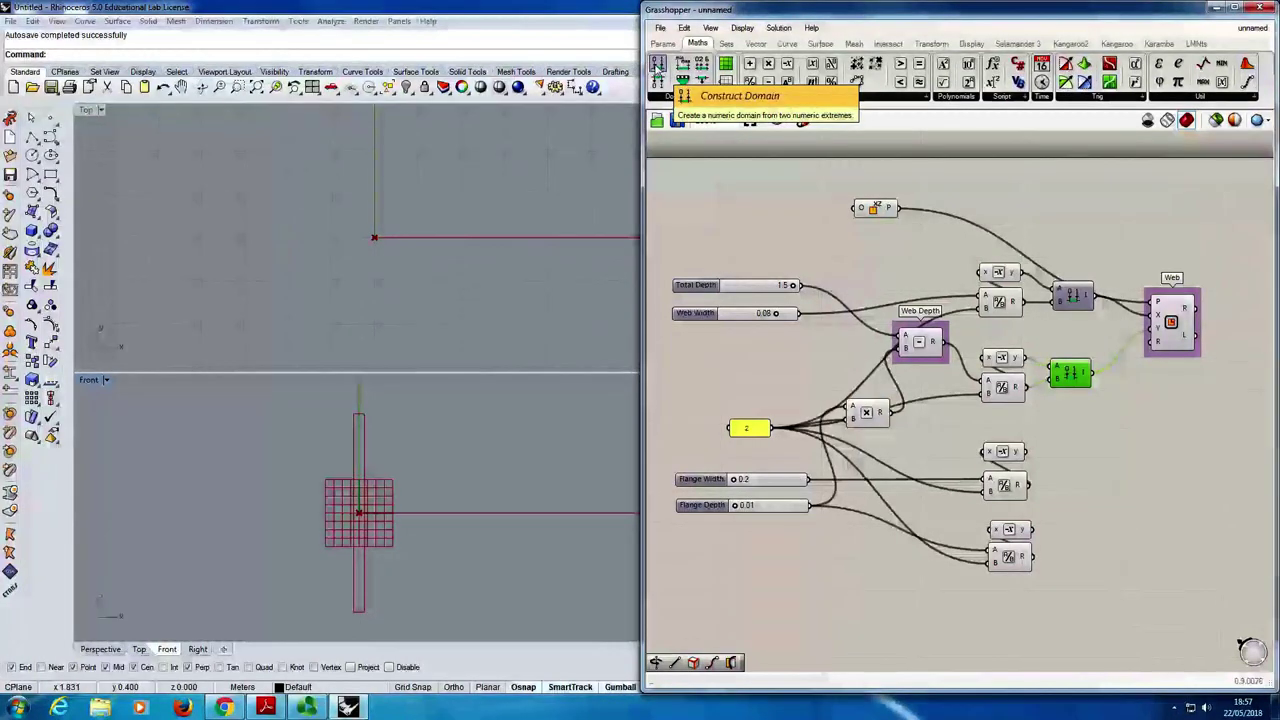
drag(658, 64, 1073, 462)
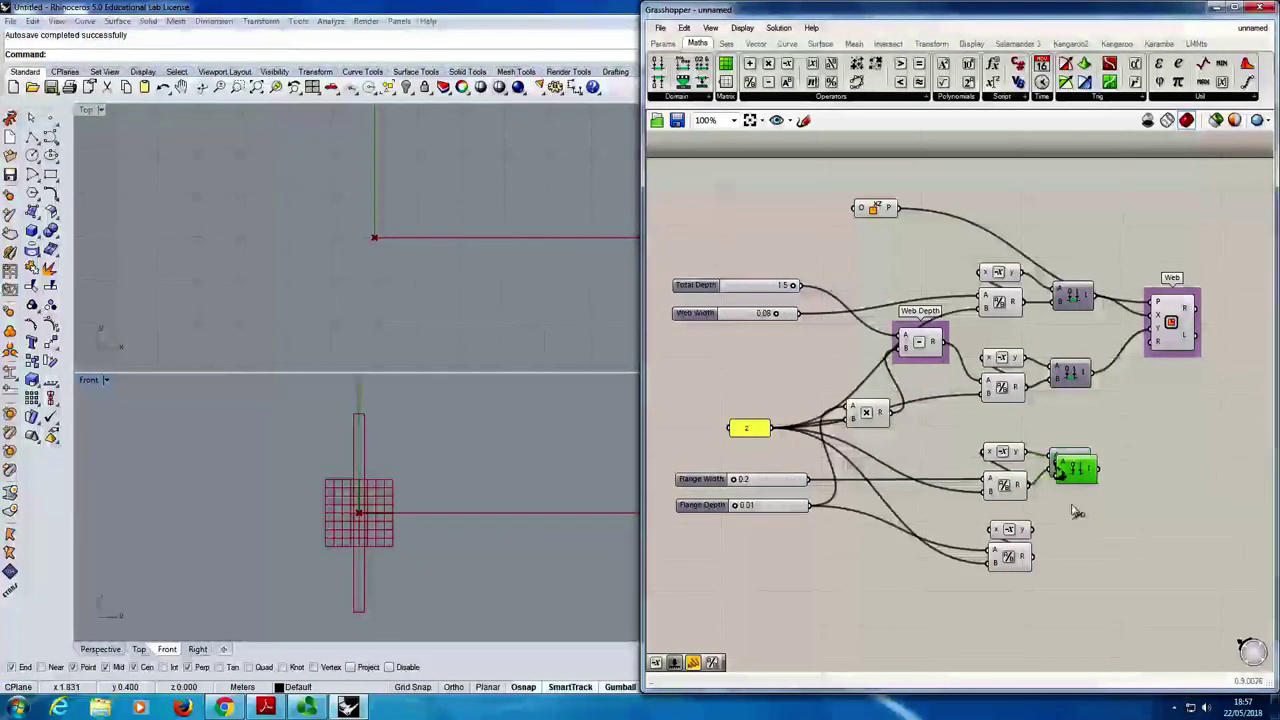
alt+drag(1068, 462, 1068, 543)
click(1140, 480)
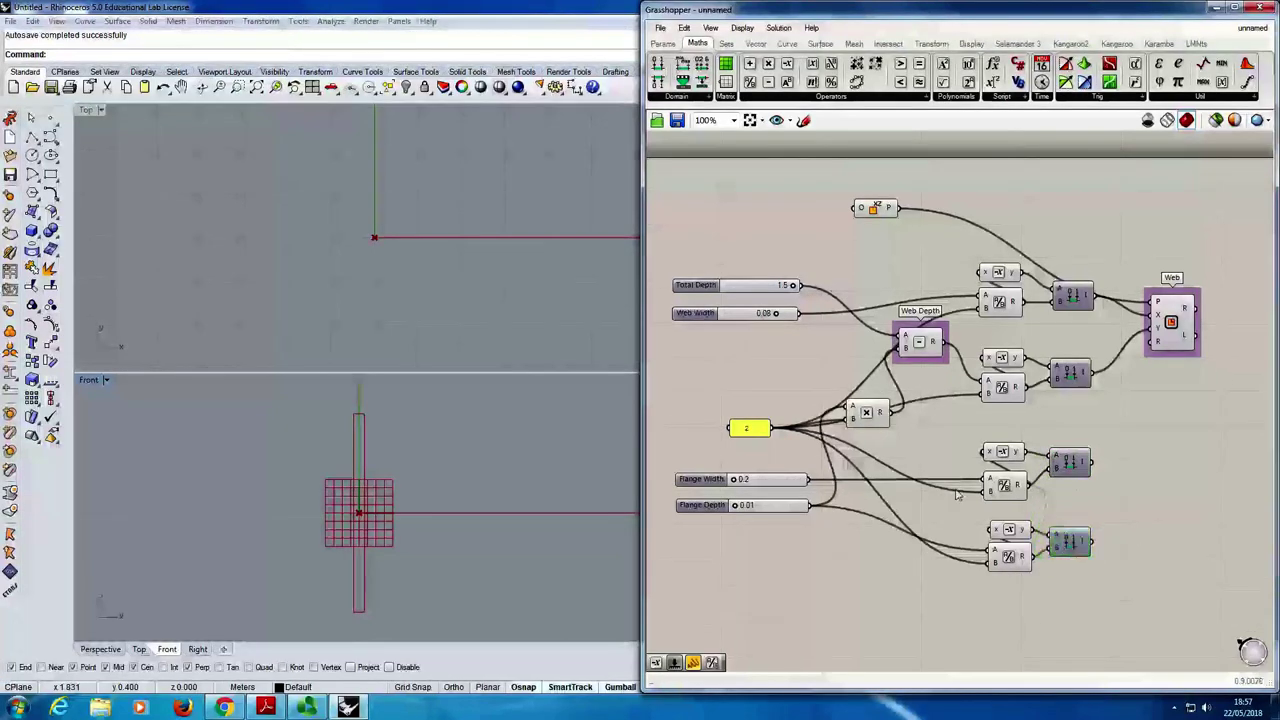
- Add a Rectangle component beside the two flange Construct Domain components, below the Web group
right_drag(1152, 476, 1081, 480)
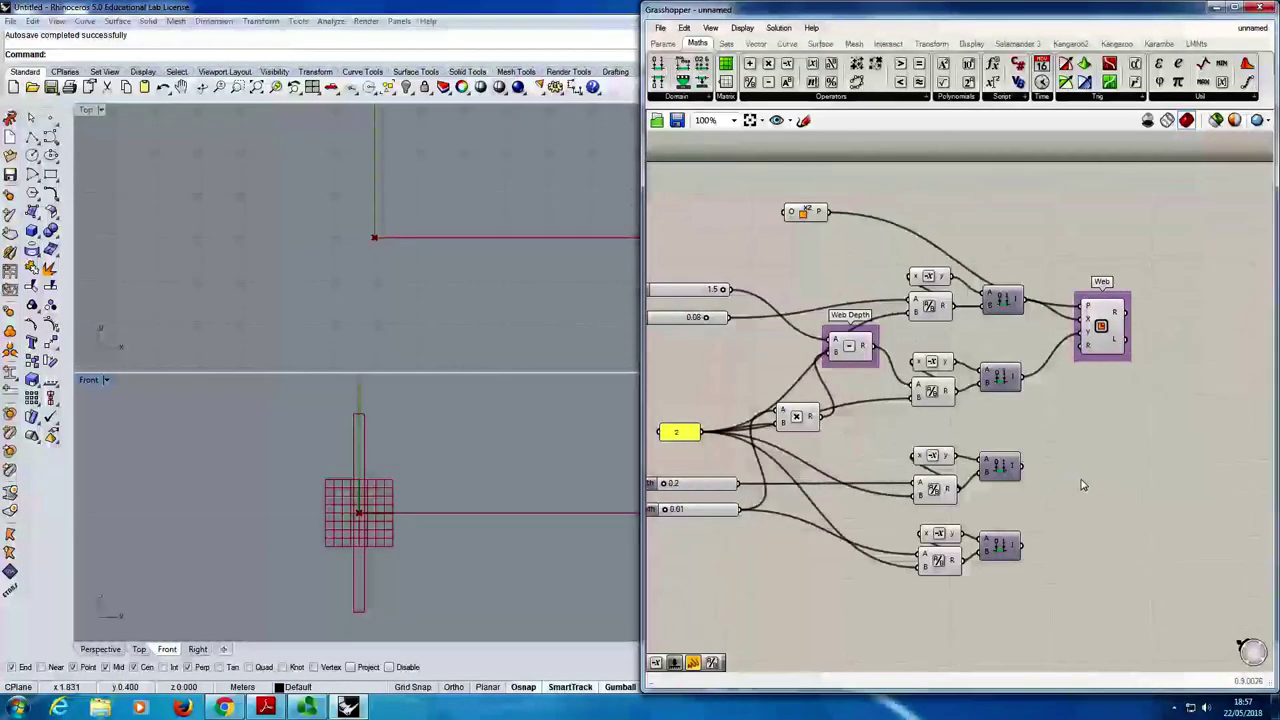
scroll(1030, 447, down, 2)
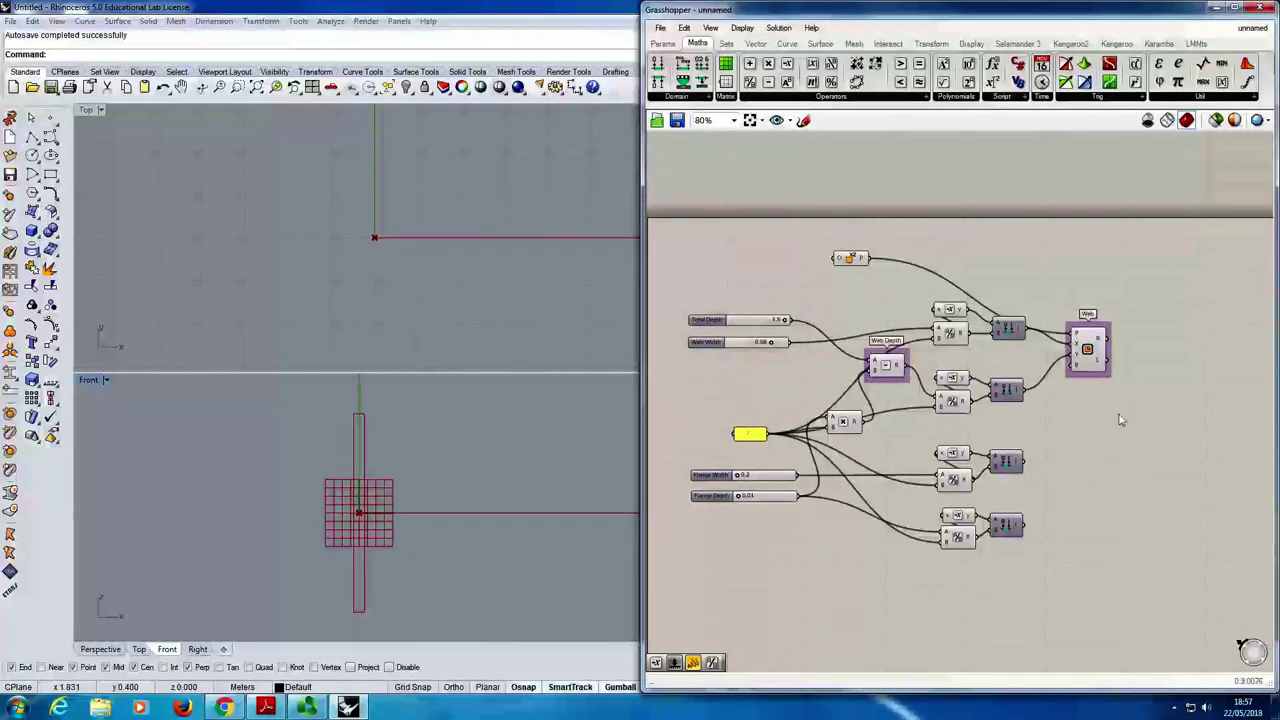
click(1095, 355)
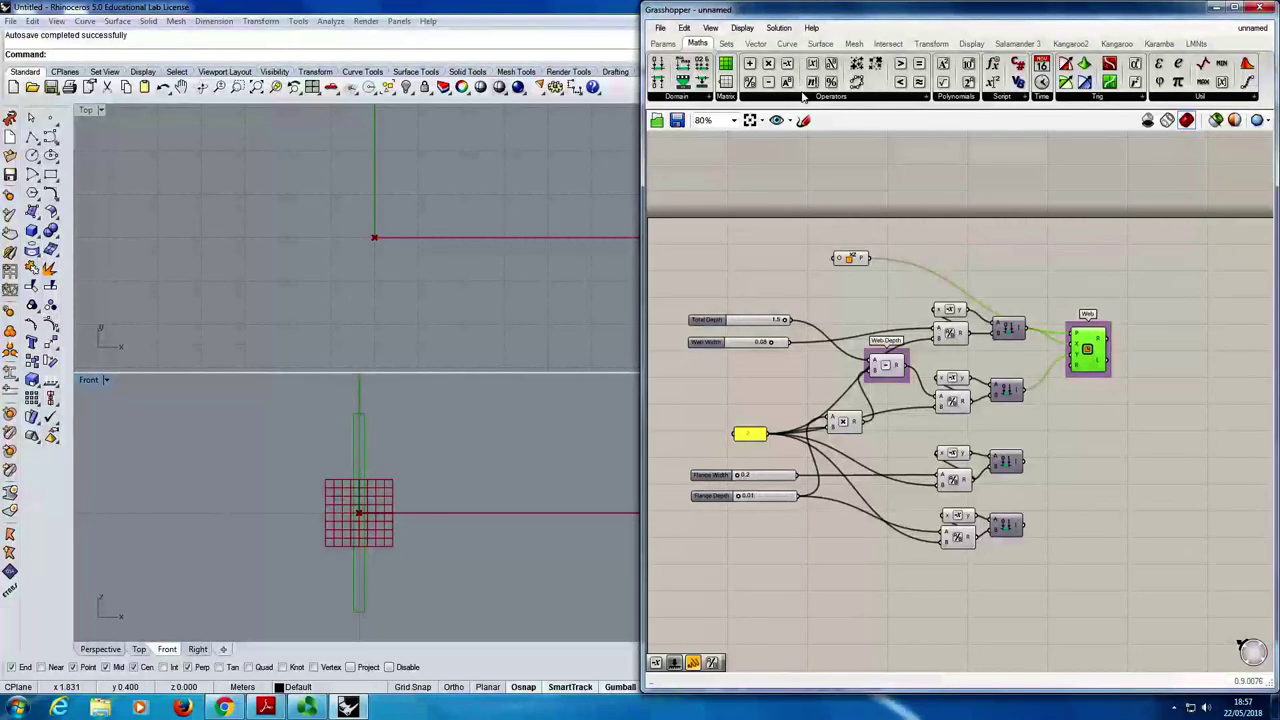
click(787, 43)
click(1033, 95)
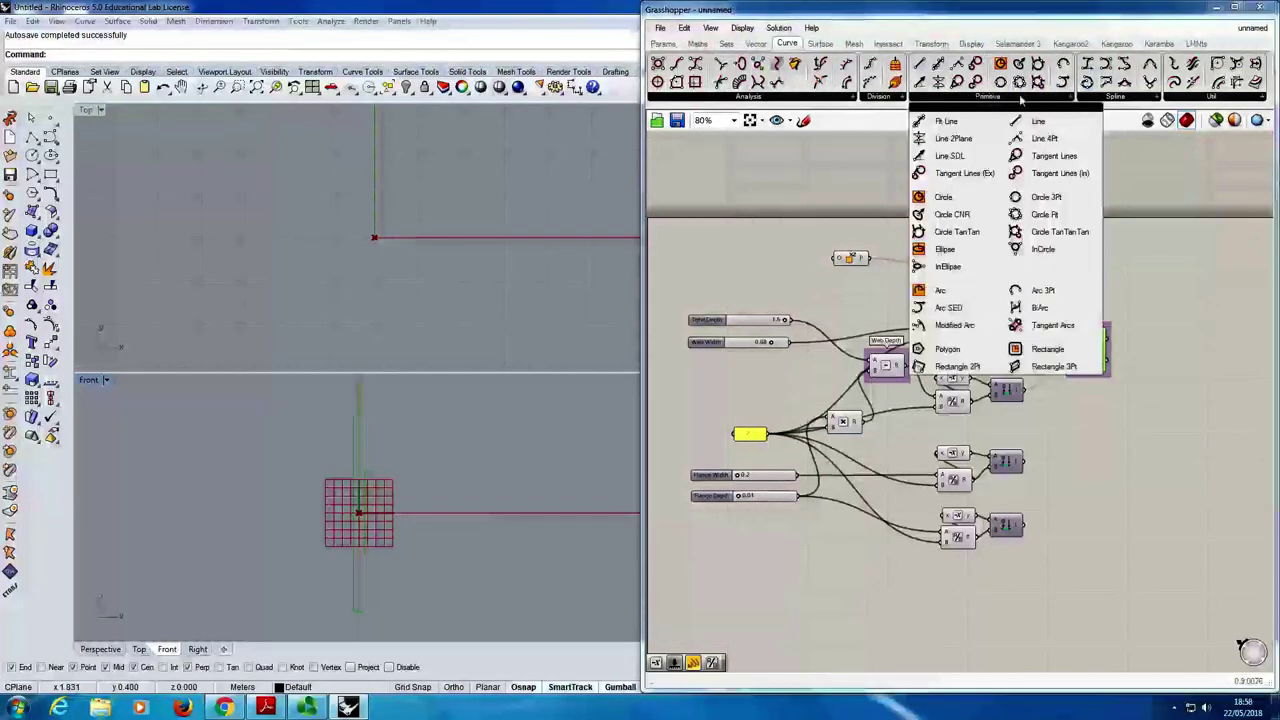
click(1048, 349)
click(1088, 484)
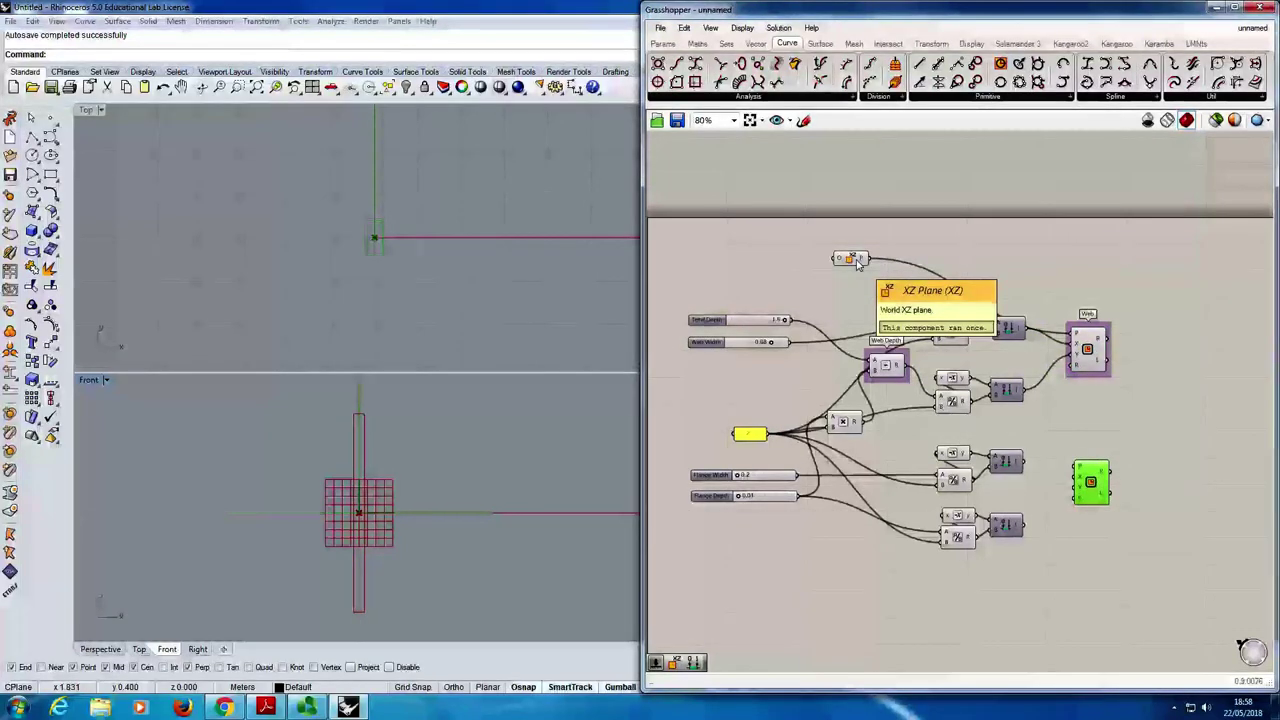
- Connect the XZ Plane, the Flange Width domain and the Flange Depth domain to the flange Rectangle's P, X and Y inputs
drag(856, 261, 1012, 402)
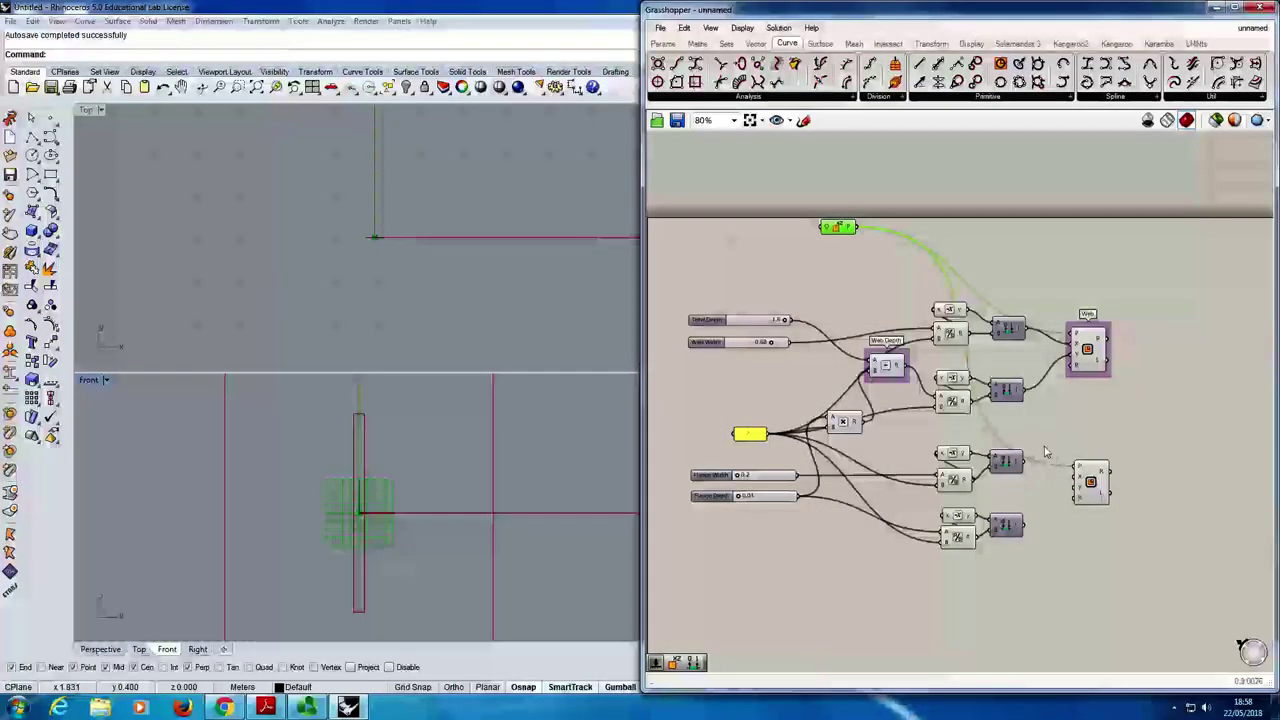
click(1010, 470)
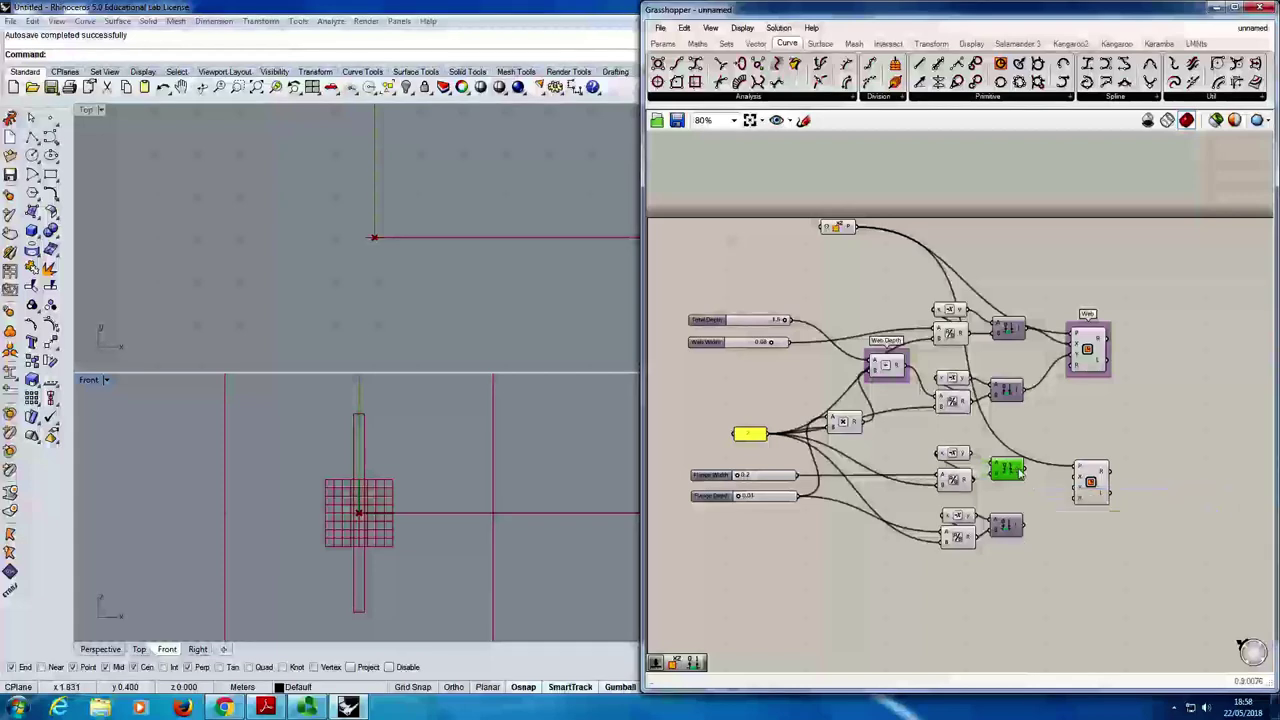
drag(1024, 468, 1077, 480)
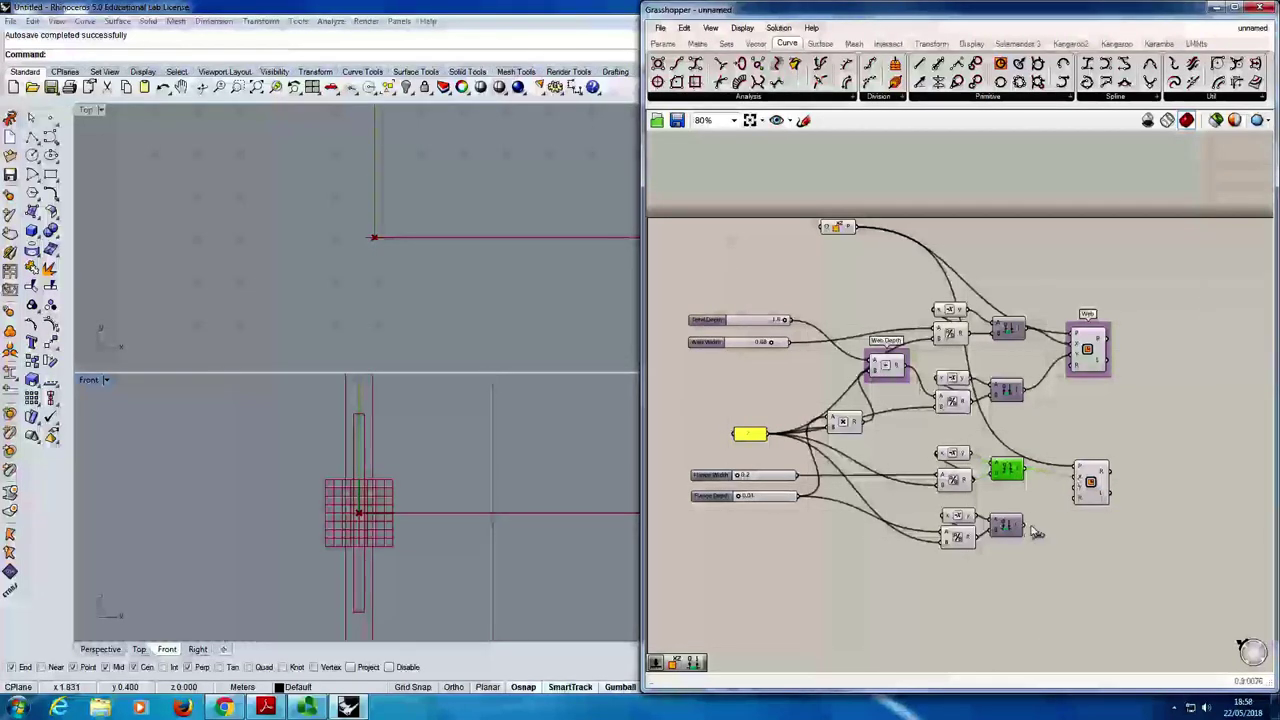
drag(1022, 525, 1080, 500)
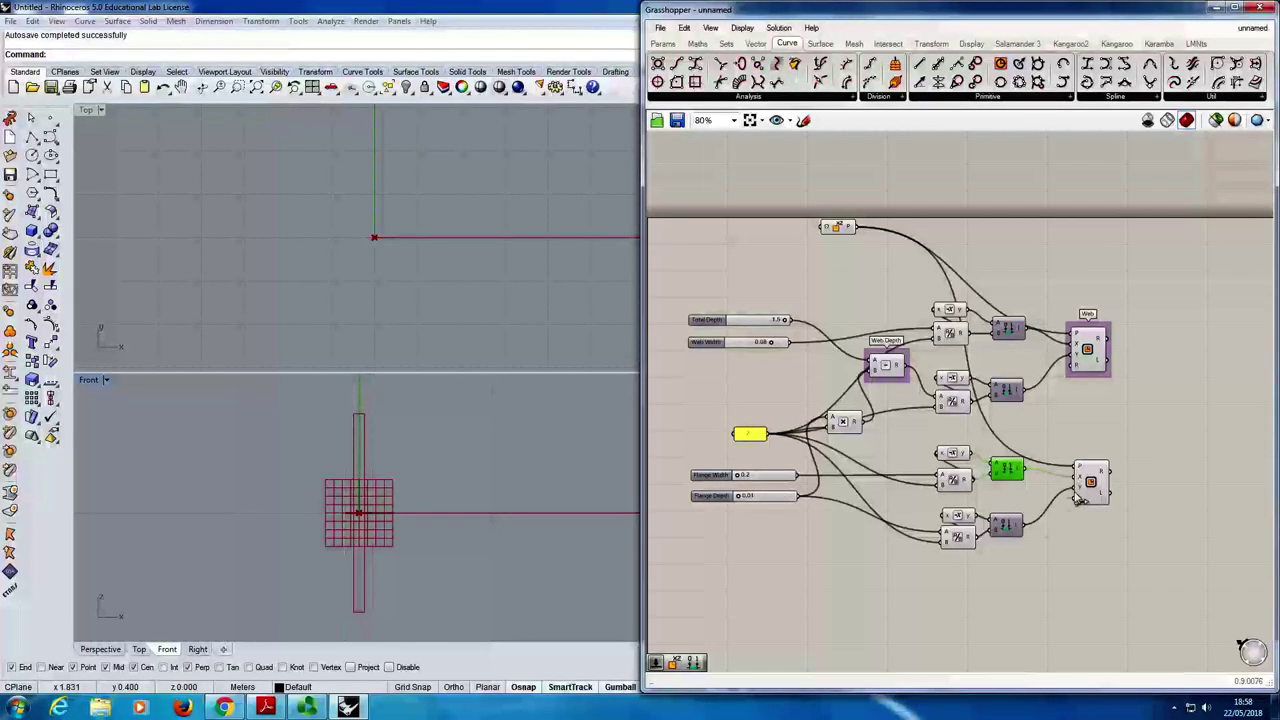
click(1088, 492)
- Set the Flange Width slider to 1.1 and the Flange Depth slider to 0.05, and reposition the flange Rectangle component
drag(745, 500, 774, 476)
click(780, 527)
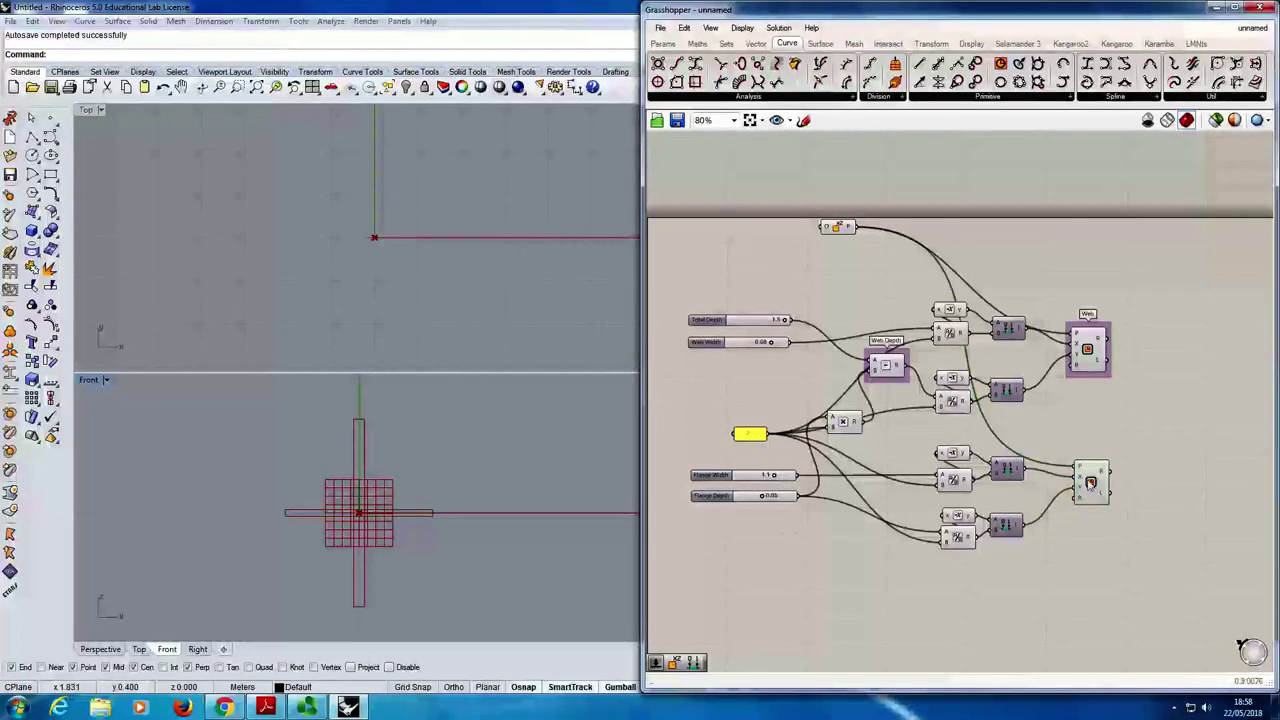
drag(1090, 482, 1096, 485)
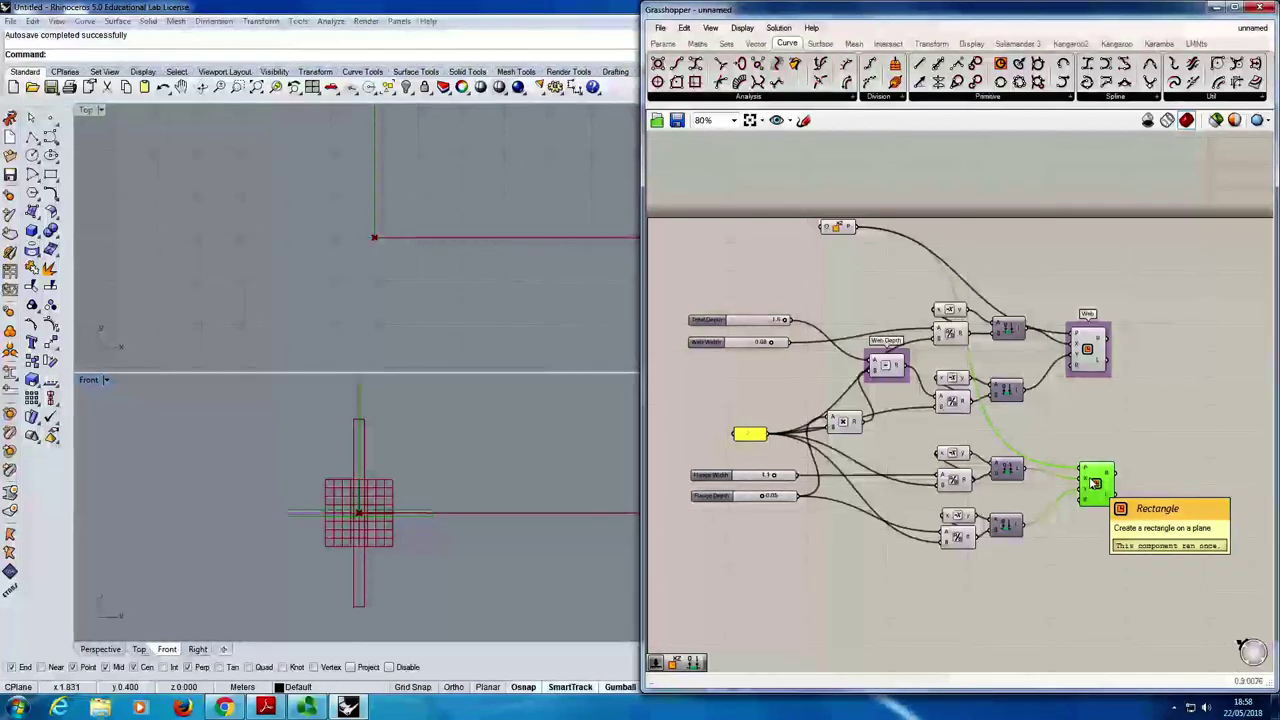
click(1110, 383)
scroll(1012, 438, down, 2)
scroll(1012, 438, up, 5)
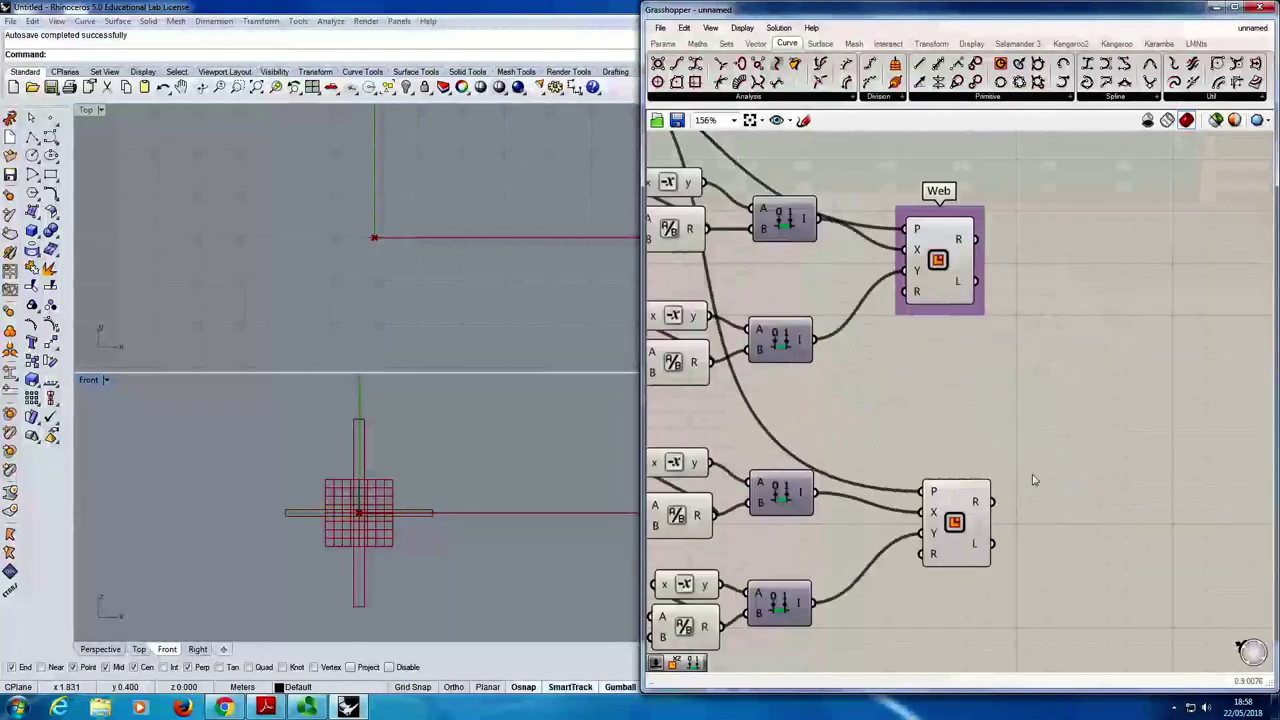
click(943, 517)
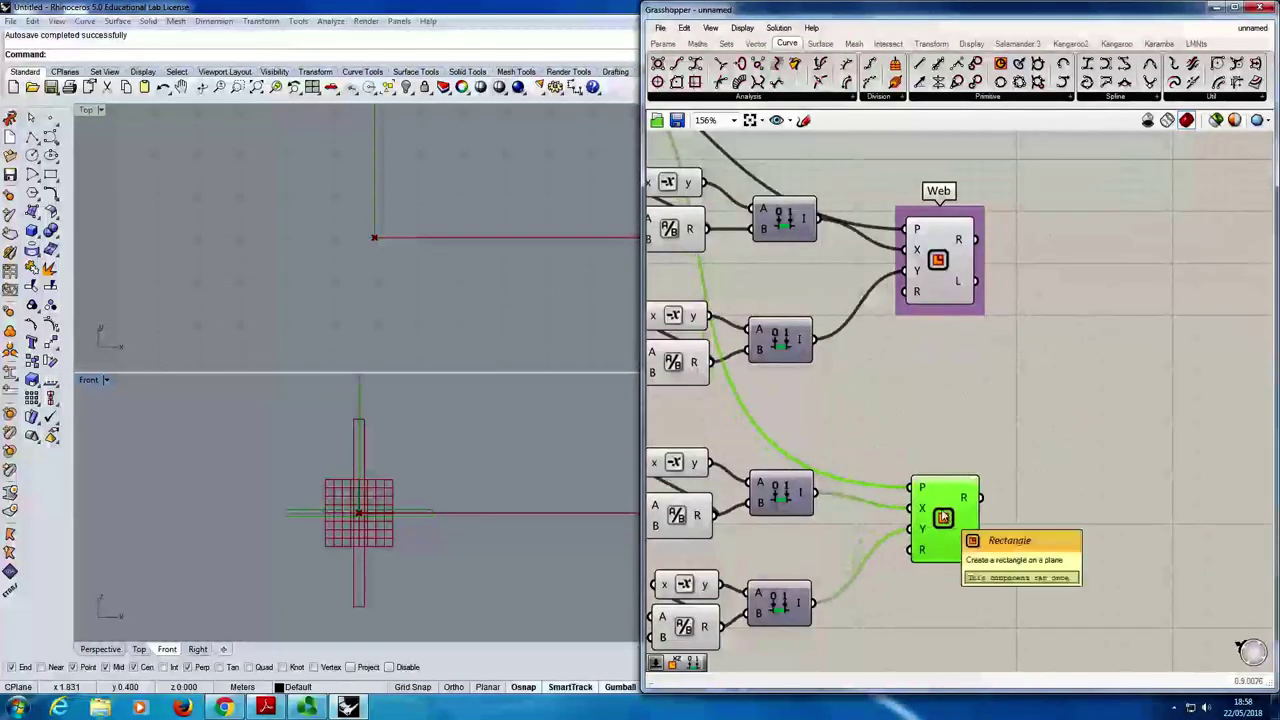
- Add a Move component beside the flange Rectangle and connect the Rectangle's R output to its G input
double_click(1120, 490)
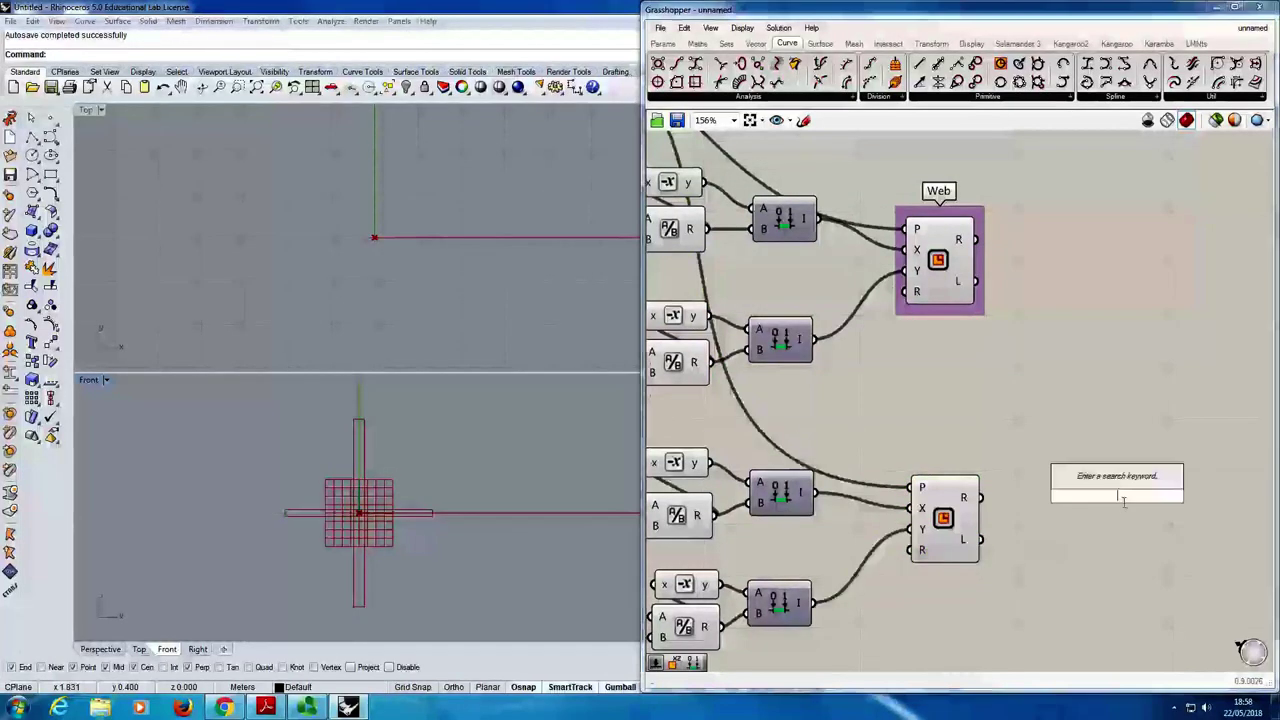
text(move)
key(Return)
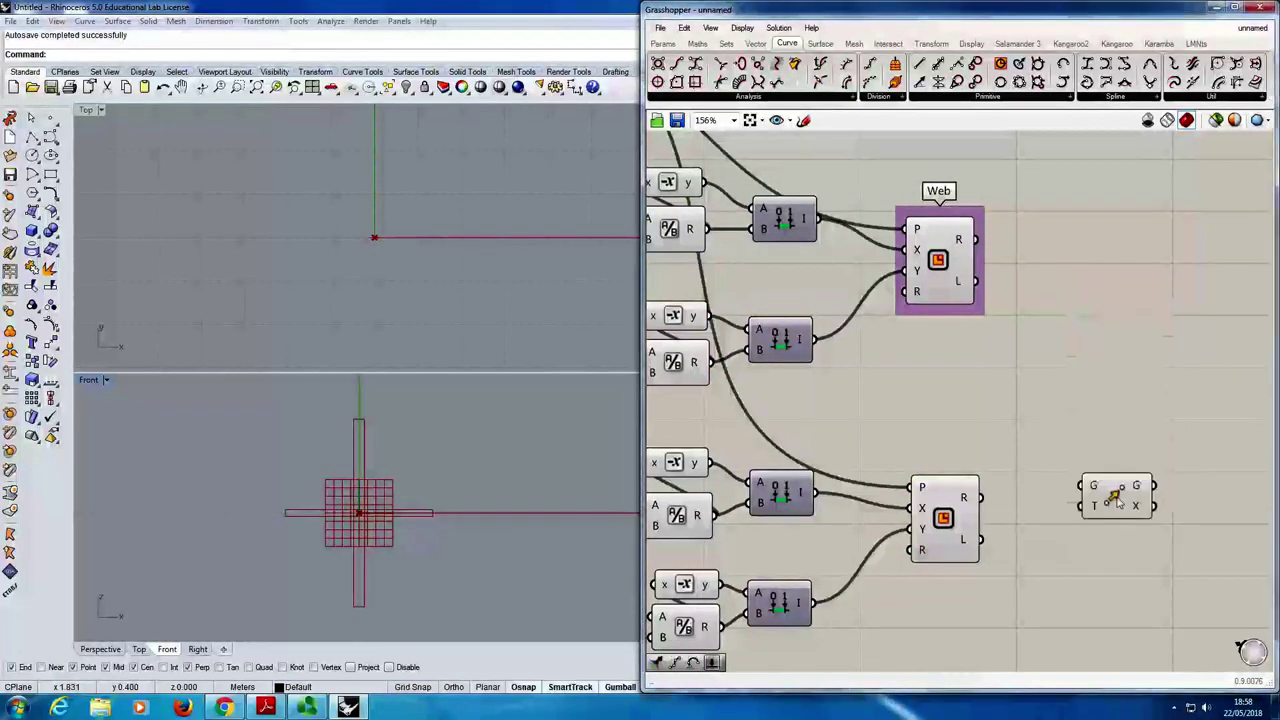
click(1120, 488)
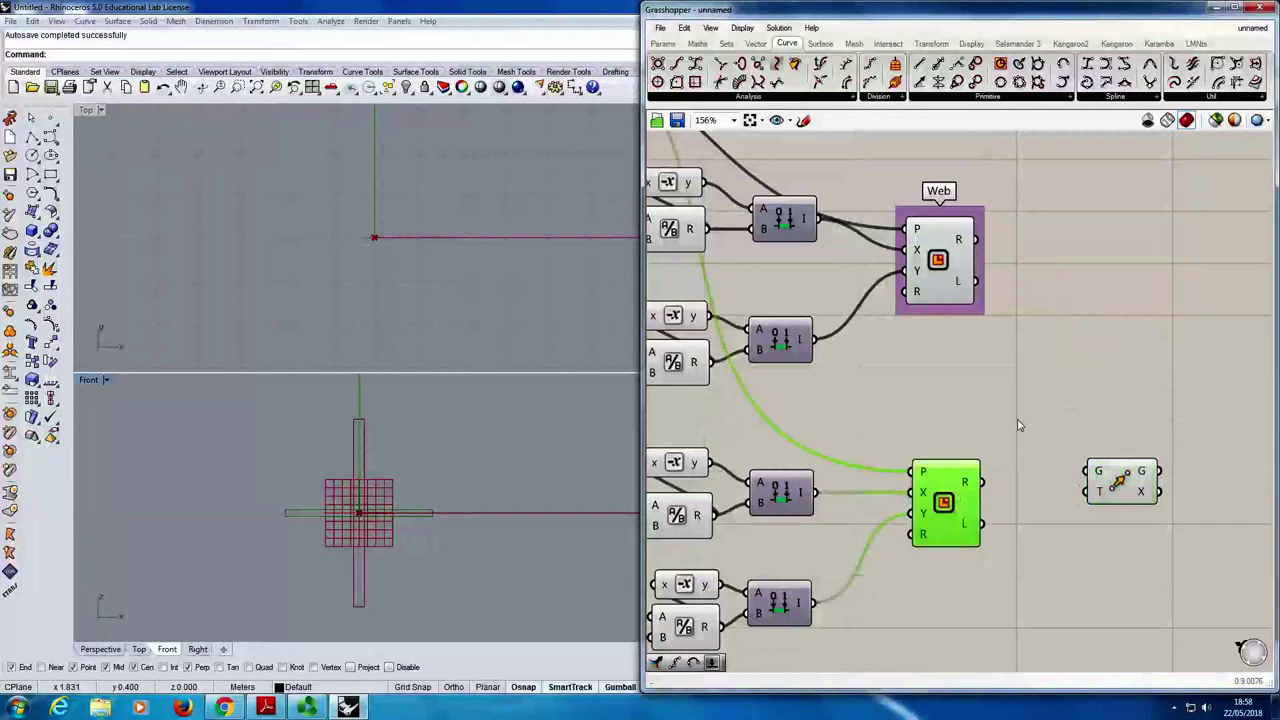
scroll(1015, 457, down, 2)
drag(910, 255, 915, 287)
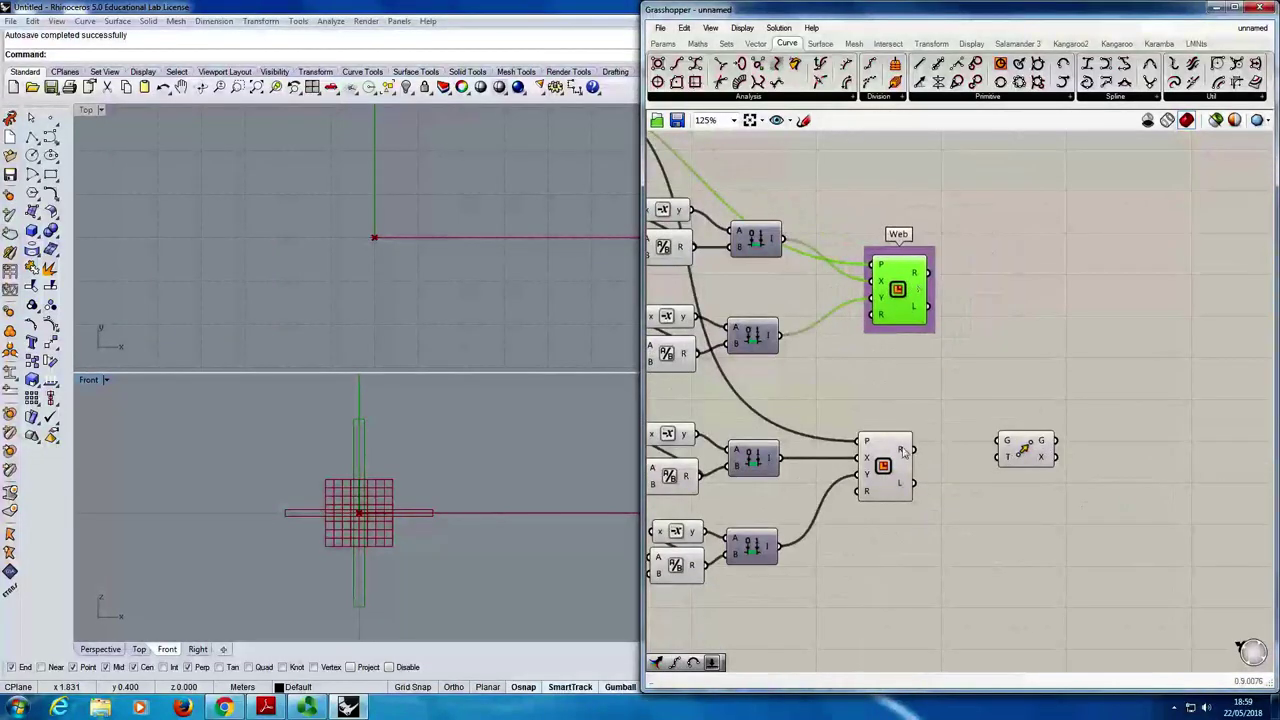
drag(913, 449, 1003, 442)
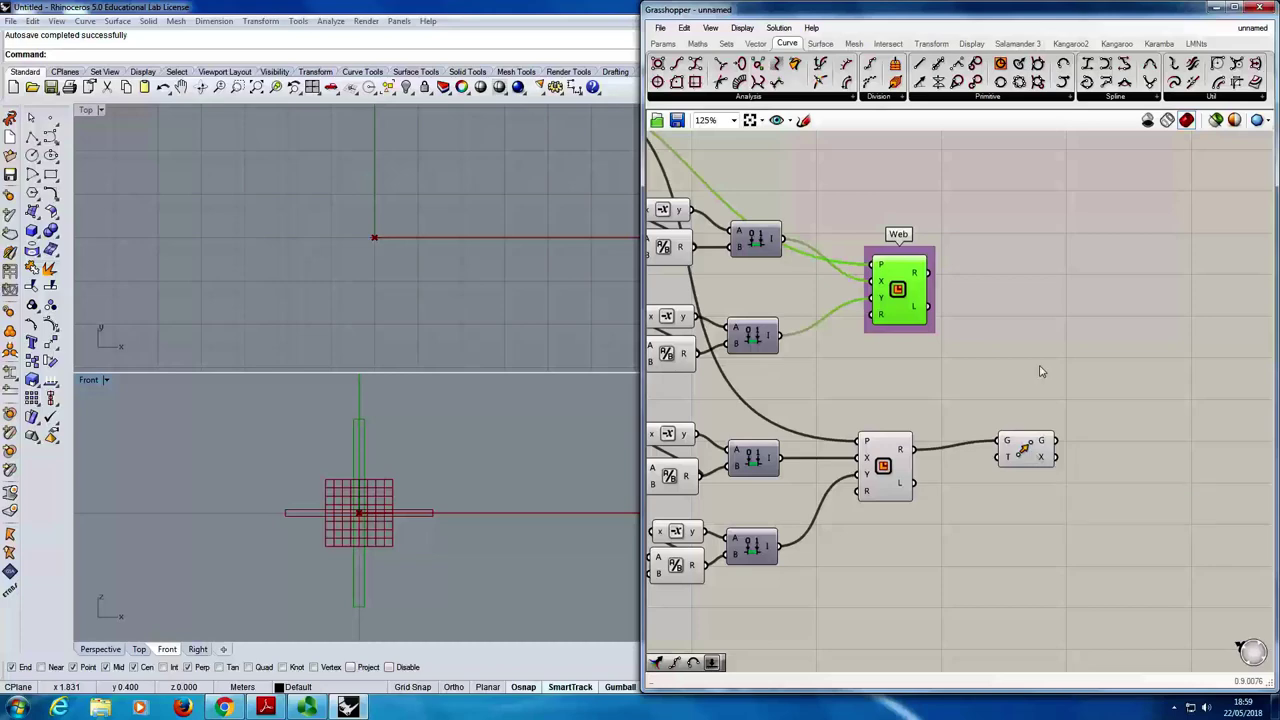
drag(1026, 452, 1045, 446)
- Add an Addition component below the Division component that halves the Flange Depth
scroll(1016, 402, down, 5)
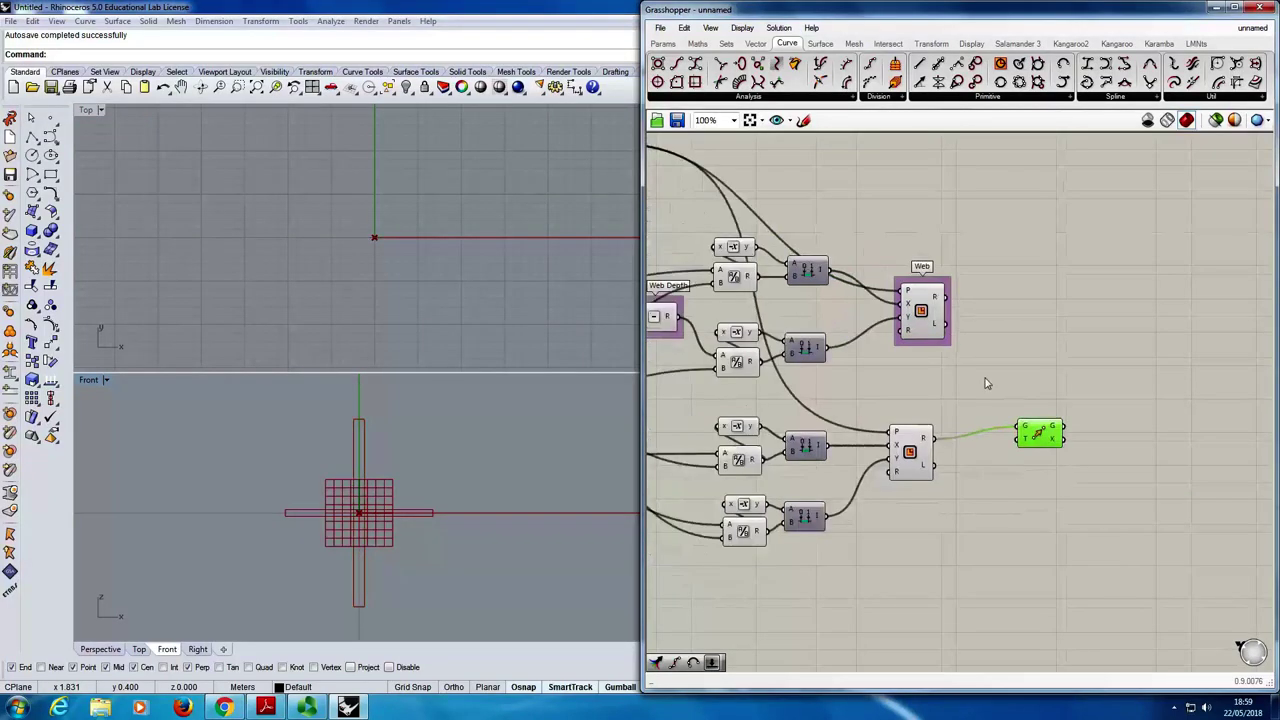
scroll(945, 343, up, 3)
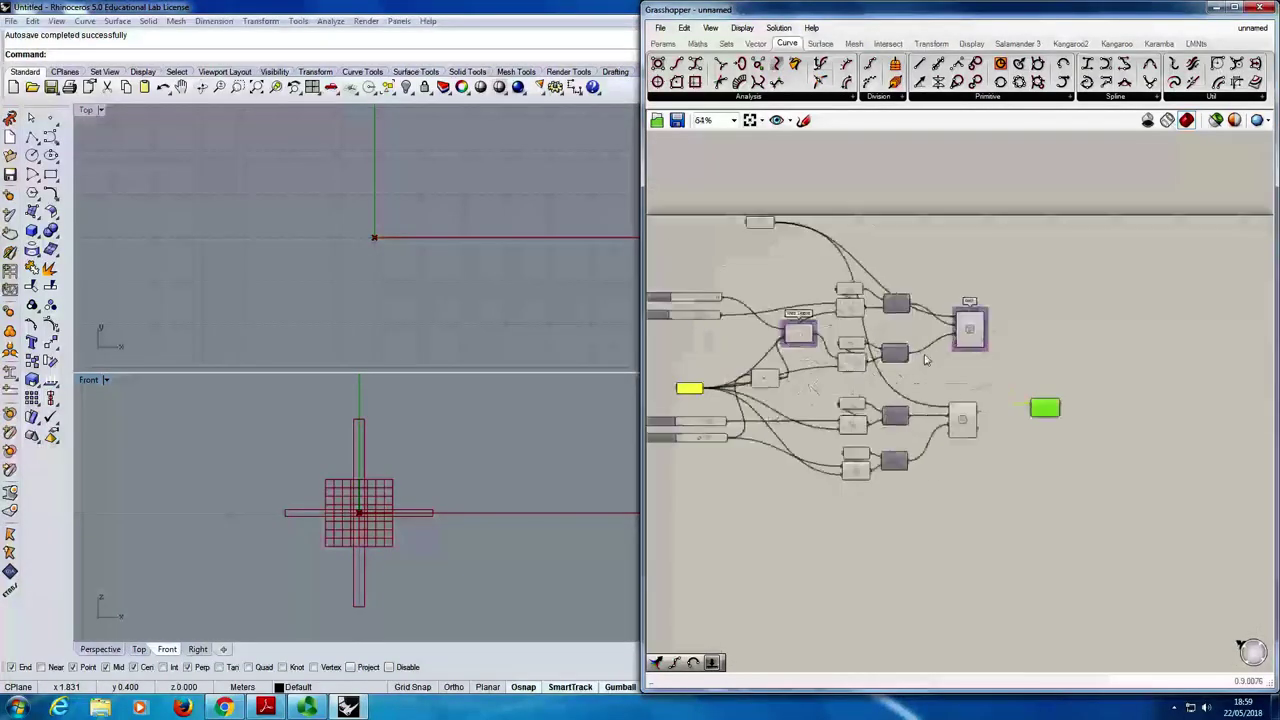
click(768, 330)
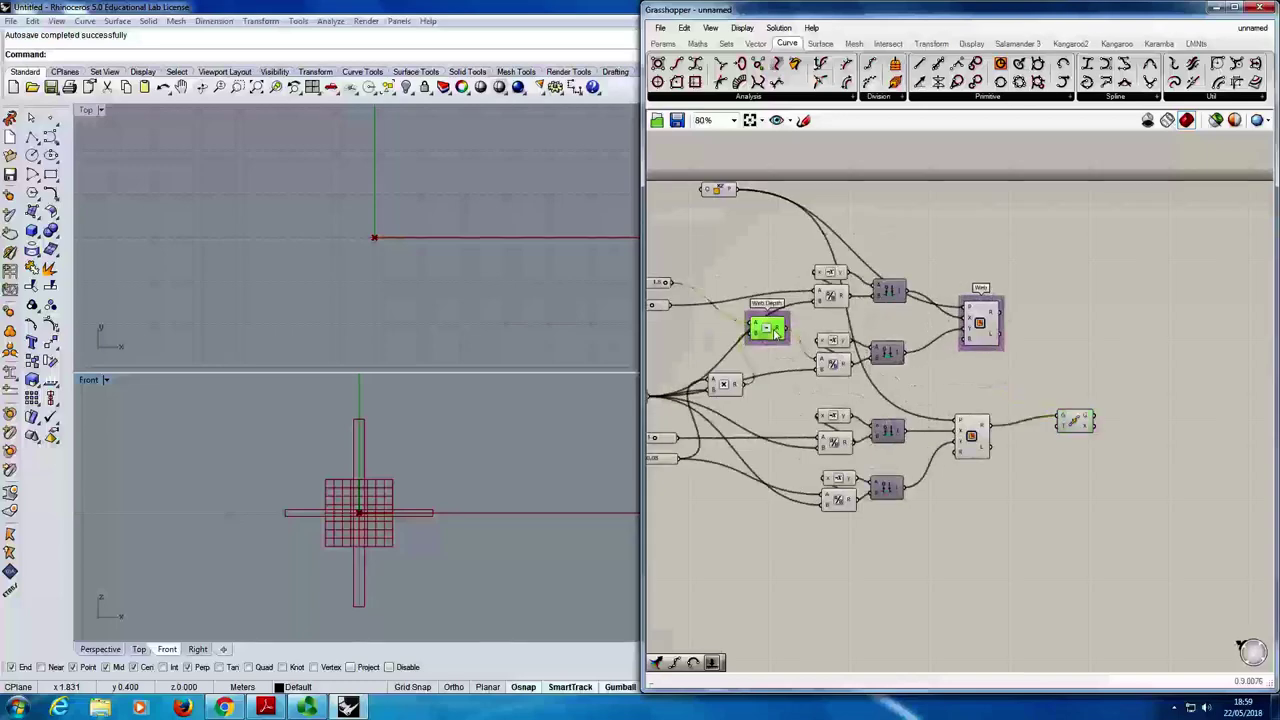
click(840, 365)
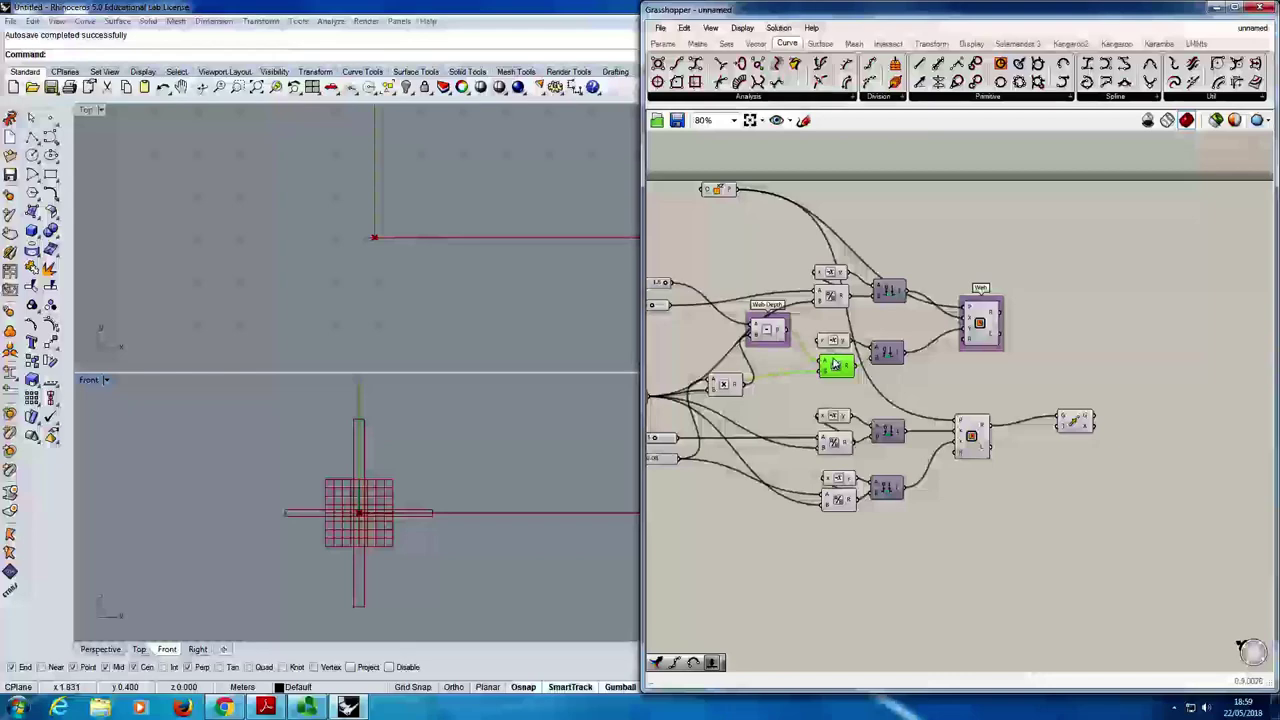
scroll(878, 376, down, 2)
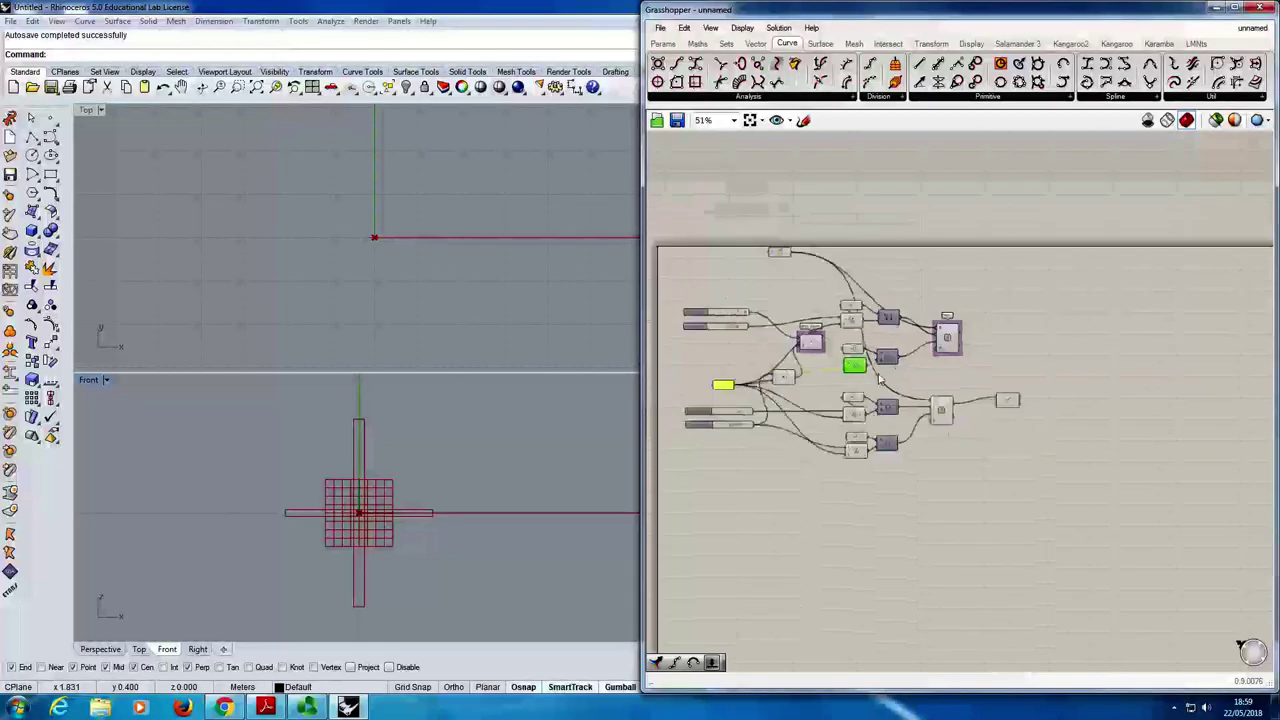
scroll(878, 376, up, 1)
click(866, 462)
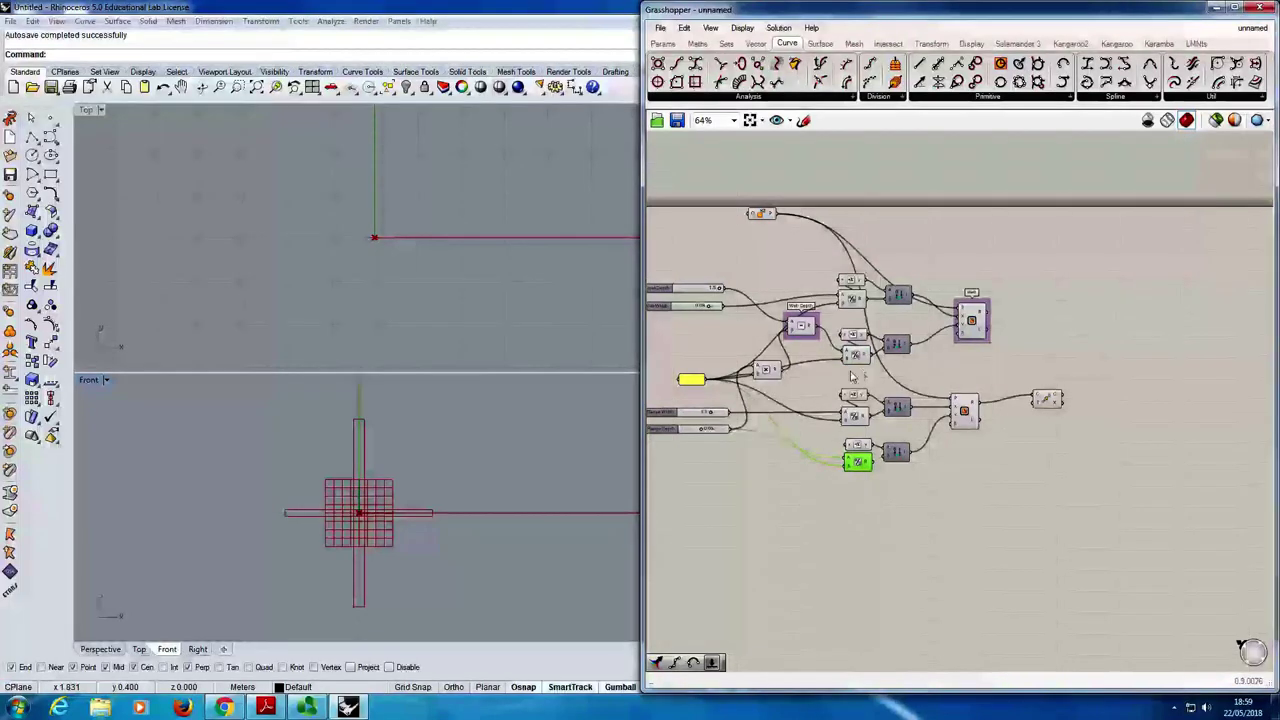
click(700, 45)
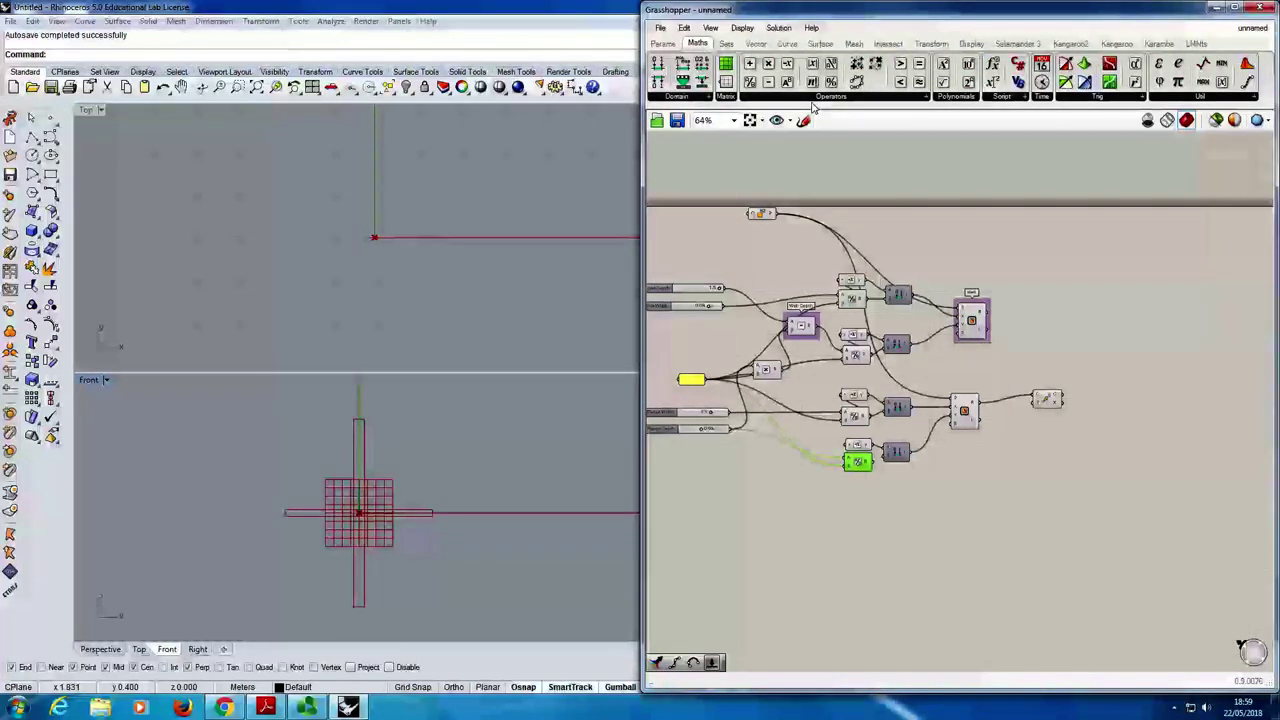
click(869, 100)
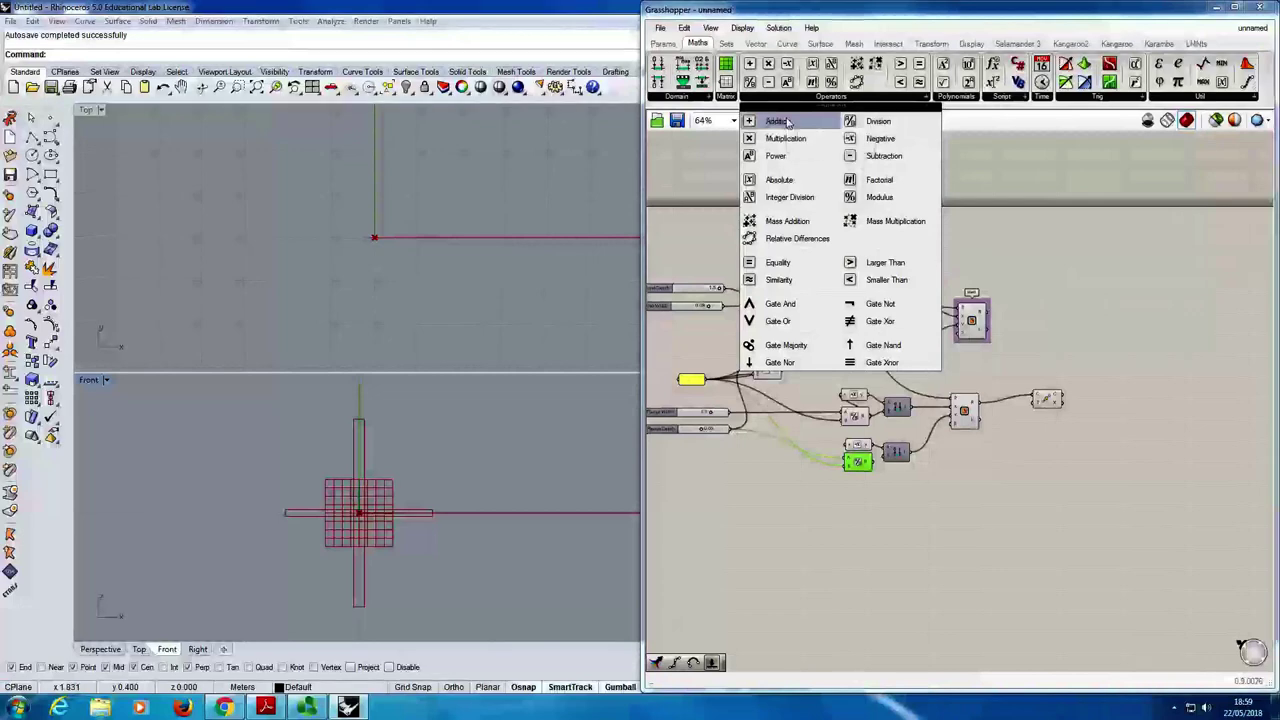
drag(873, 446, 866, 512)
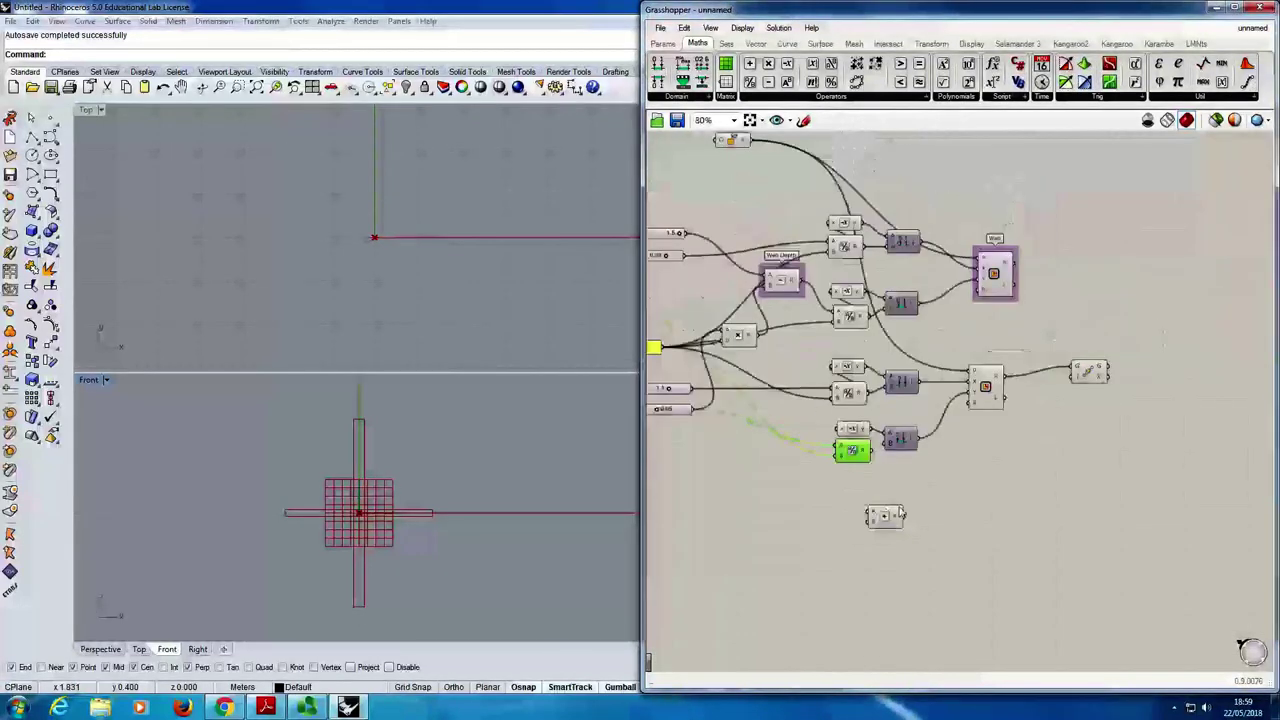
scroll(866, 512, up, 2)
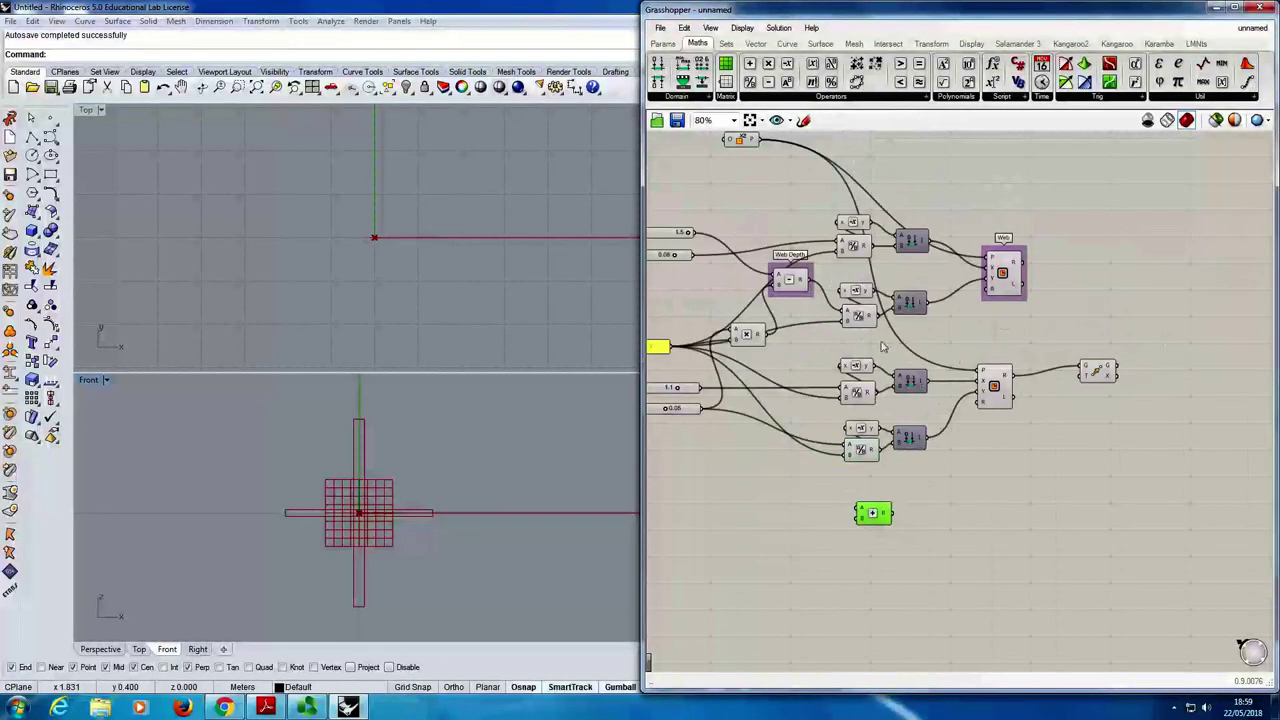
- Connect the halved Web Depth and halved Flange Depth Division results to the Addition's A and B inputs, and reposition the Addition component
click(860, 316)
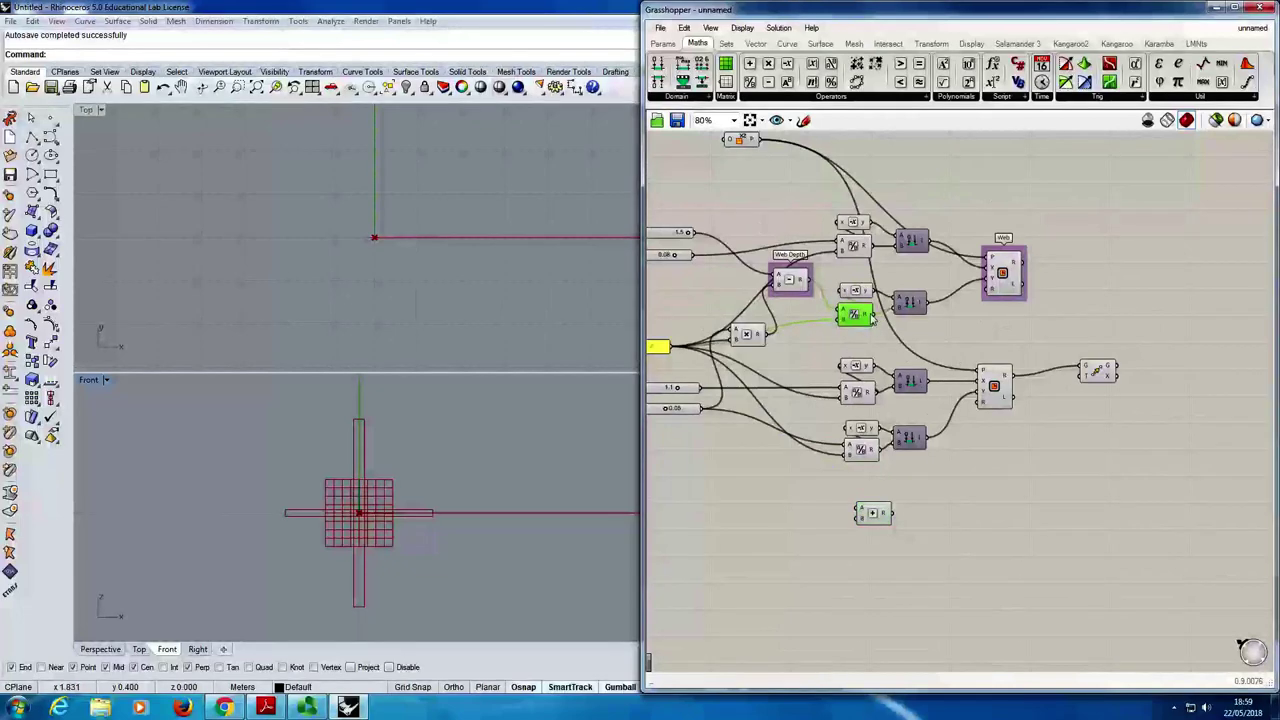
drag(886, 352, 858, 512)
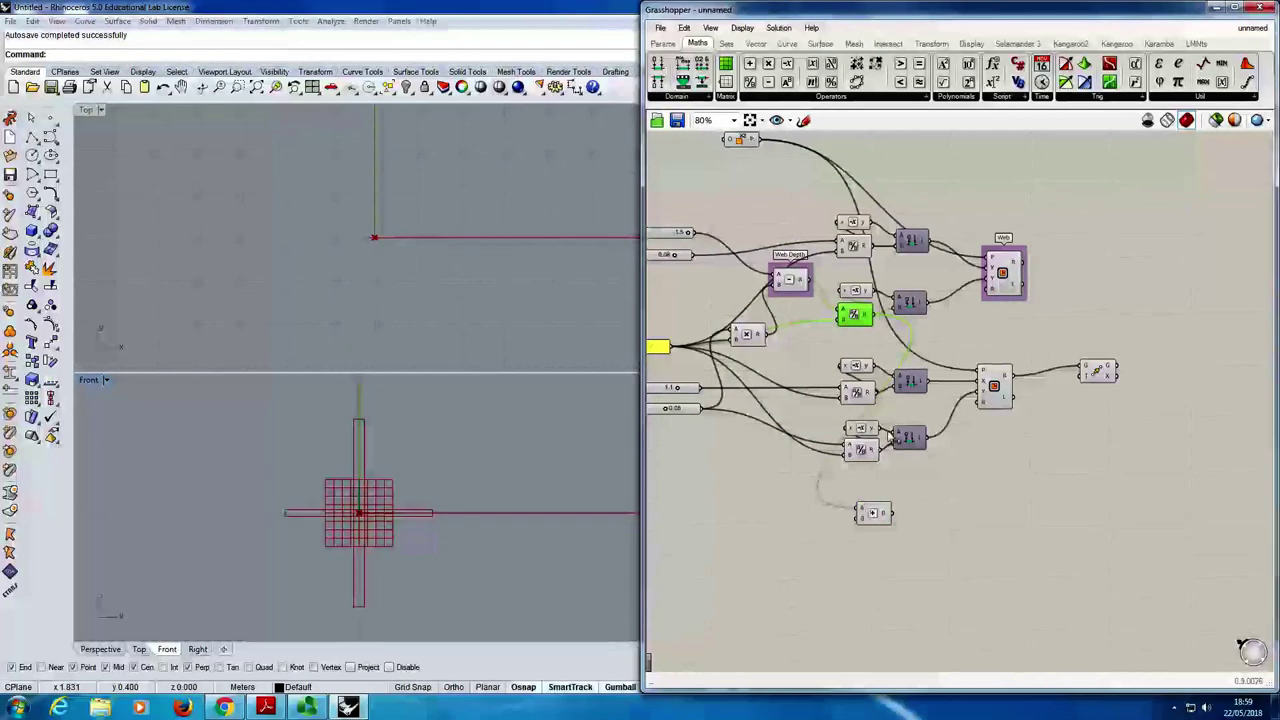
click(940, 486)
scroll(940, 486, down, 3)
scroll(890, 470, up, 3)
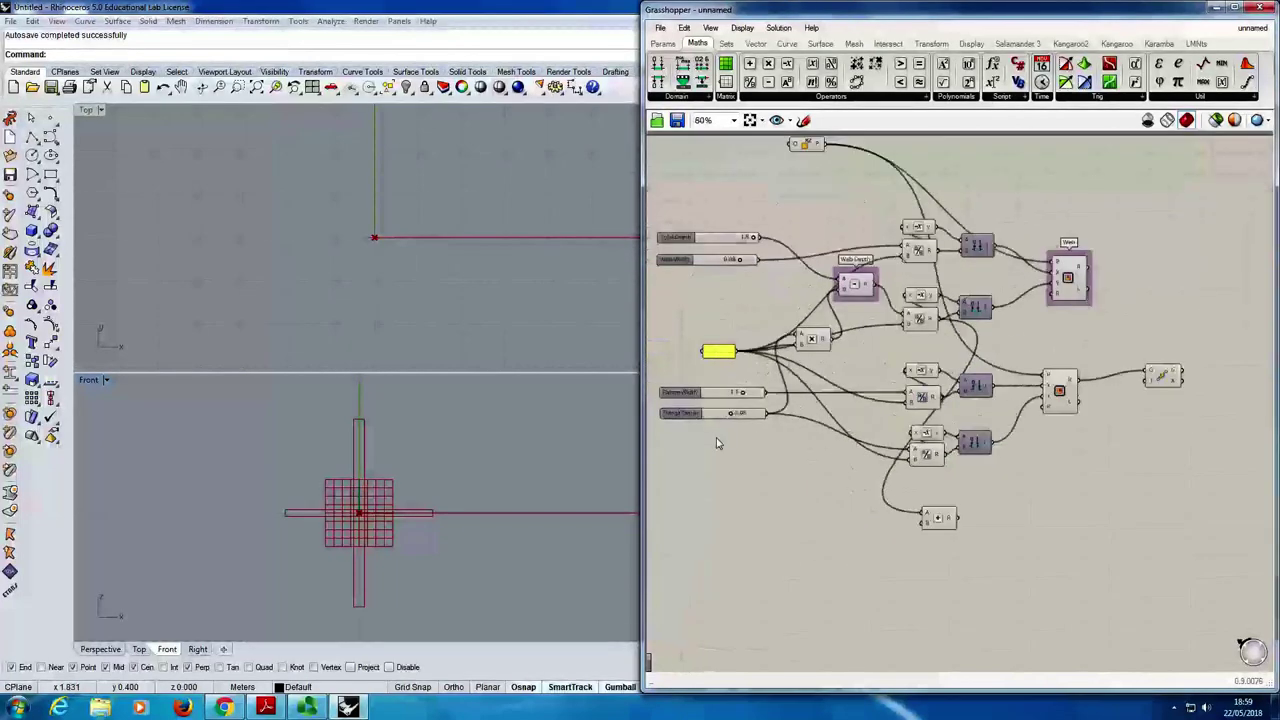
drag(945, 456, 925, 520)
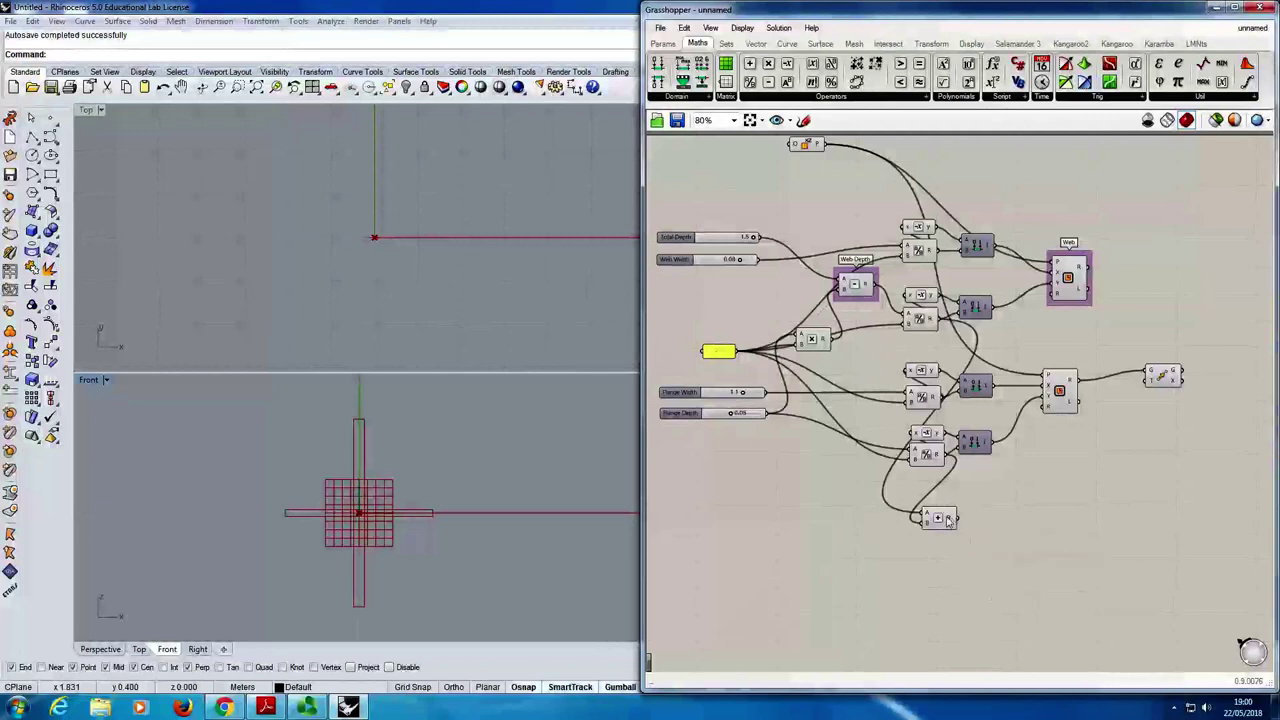
drag(950, 524, 931, 516)
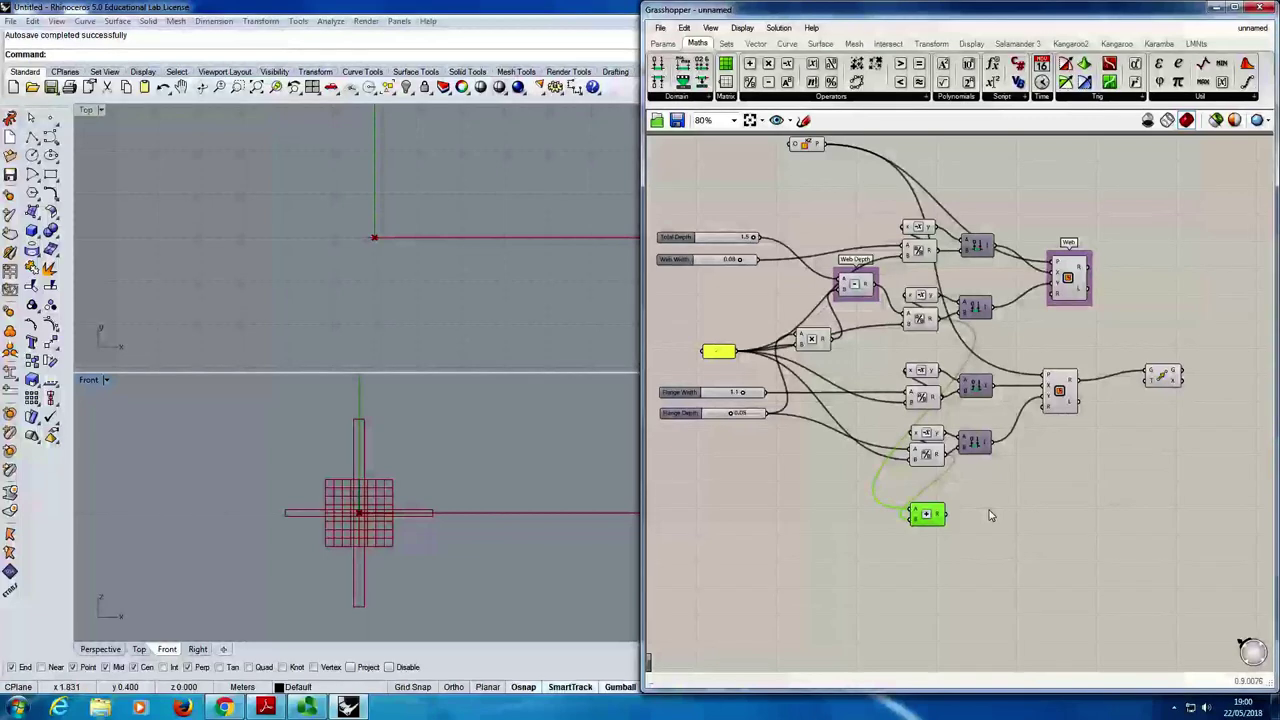
- Add a Unit Z vector component beside the Addition and connect the Addition's R output to its input
mouse_move(938, 515)
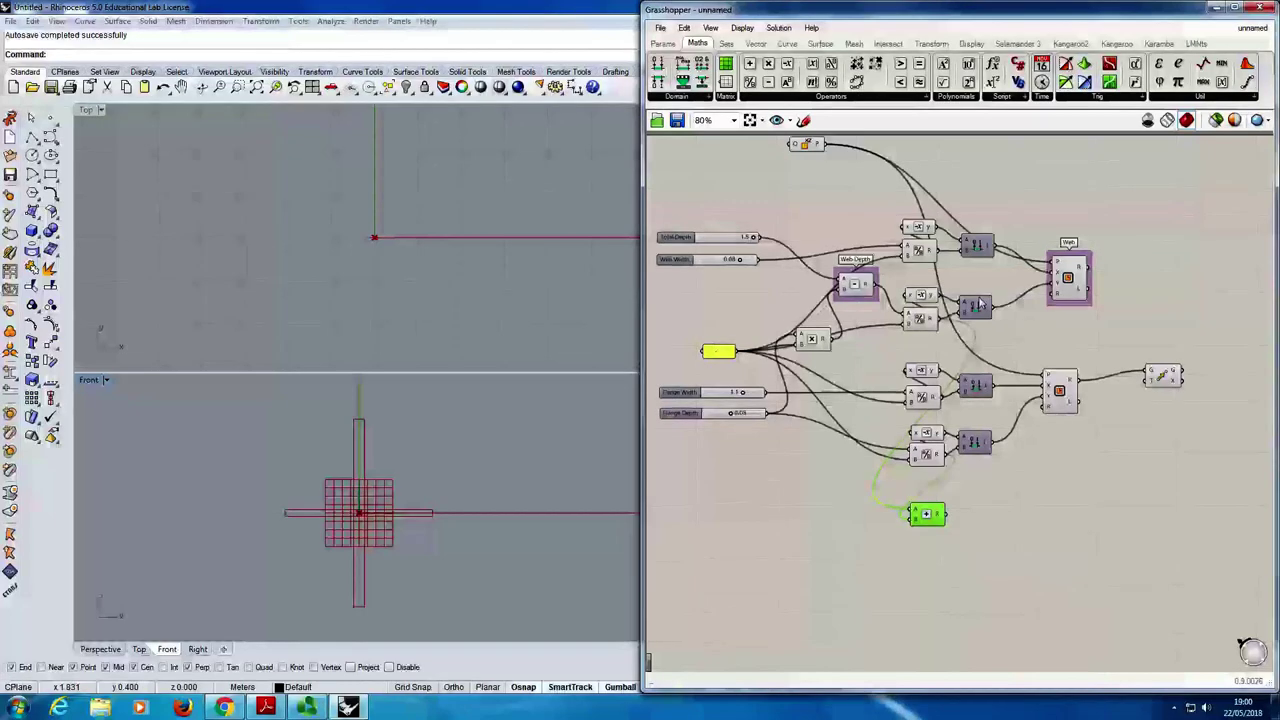
click(755, 44)
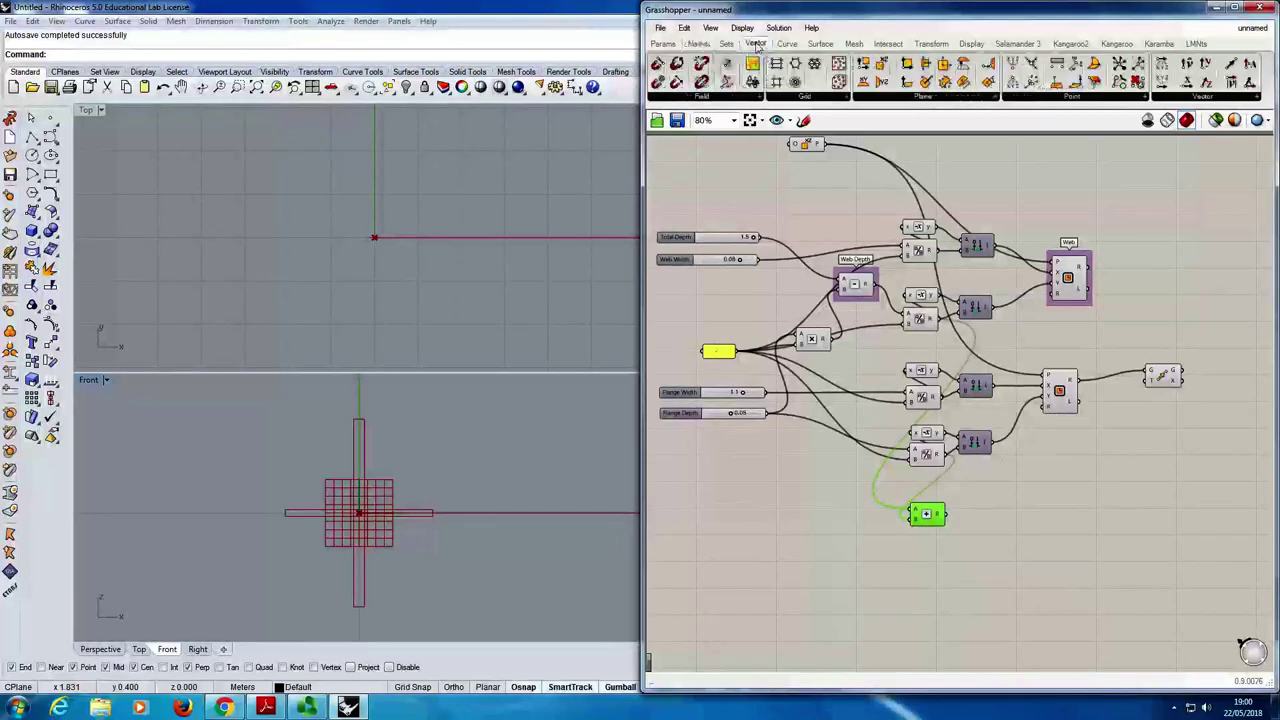
click(1201, 97)
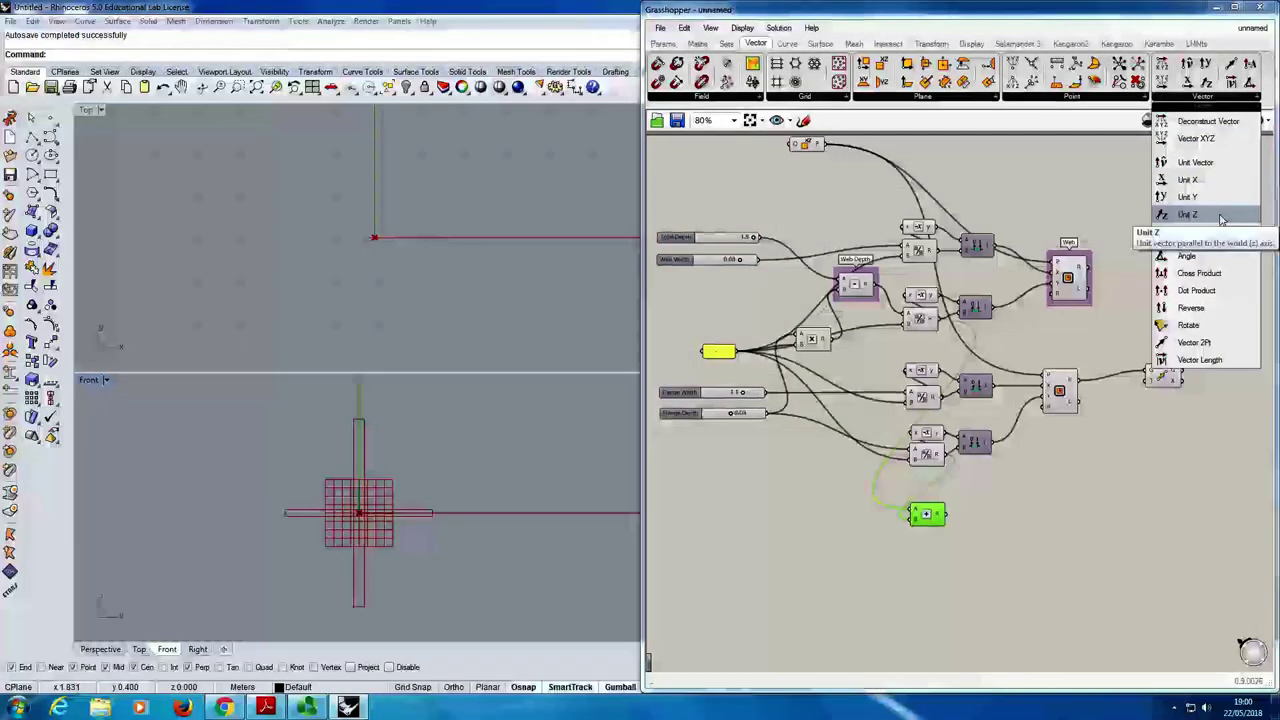
click(1188, 214)
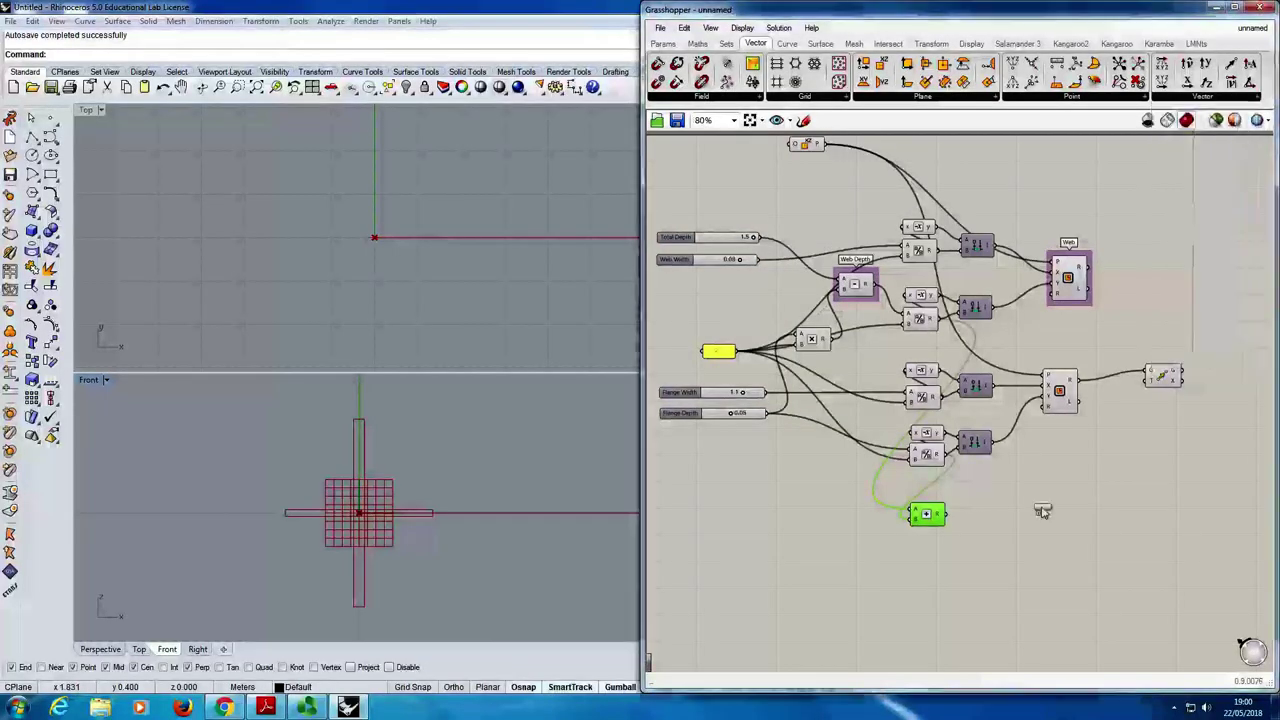
click(1003, 510)
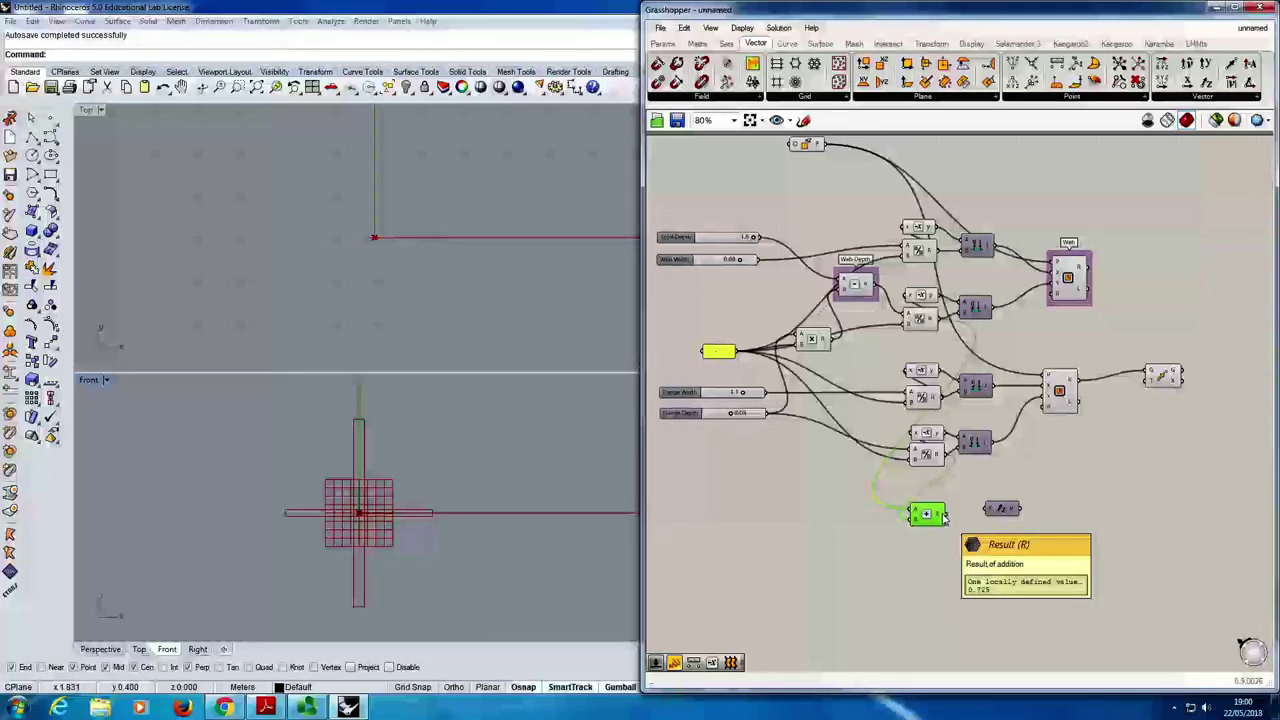
drag(942, 514, 994, 516)
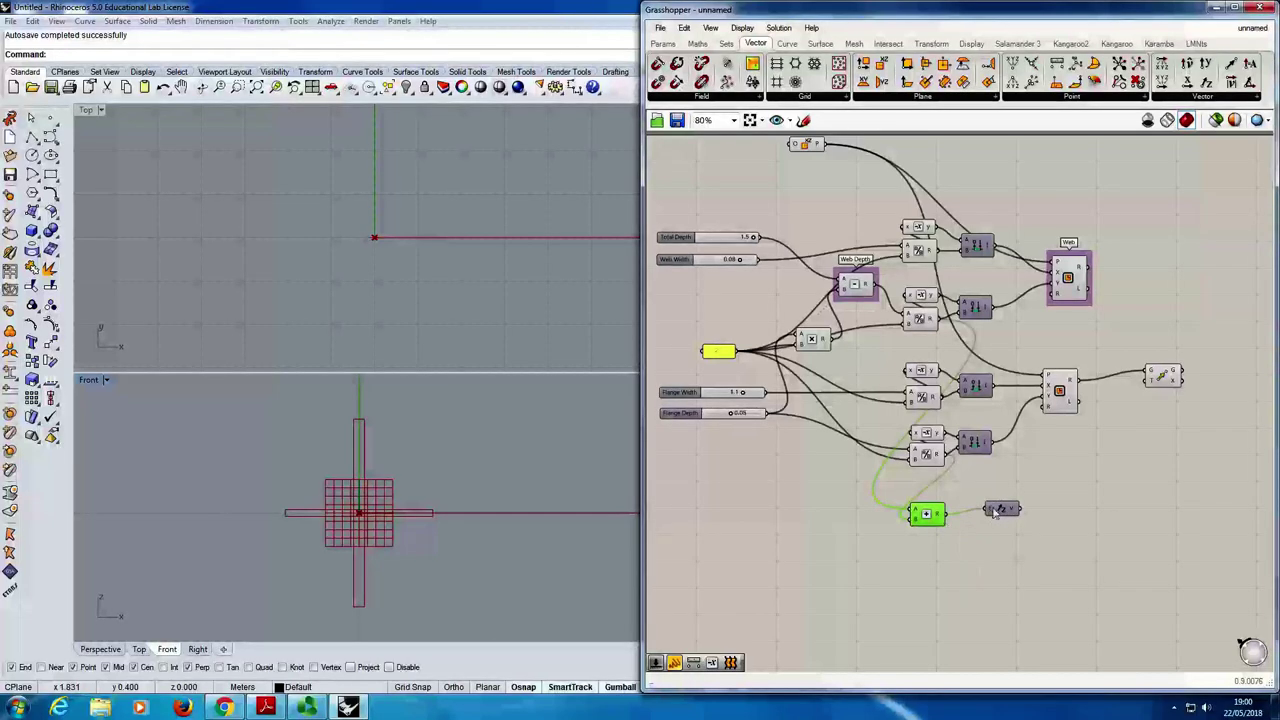
- Connect the Unit Z vector output to the T input of the flange's Move component
mouse_move(1015, 512)
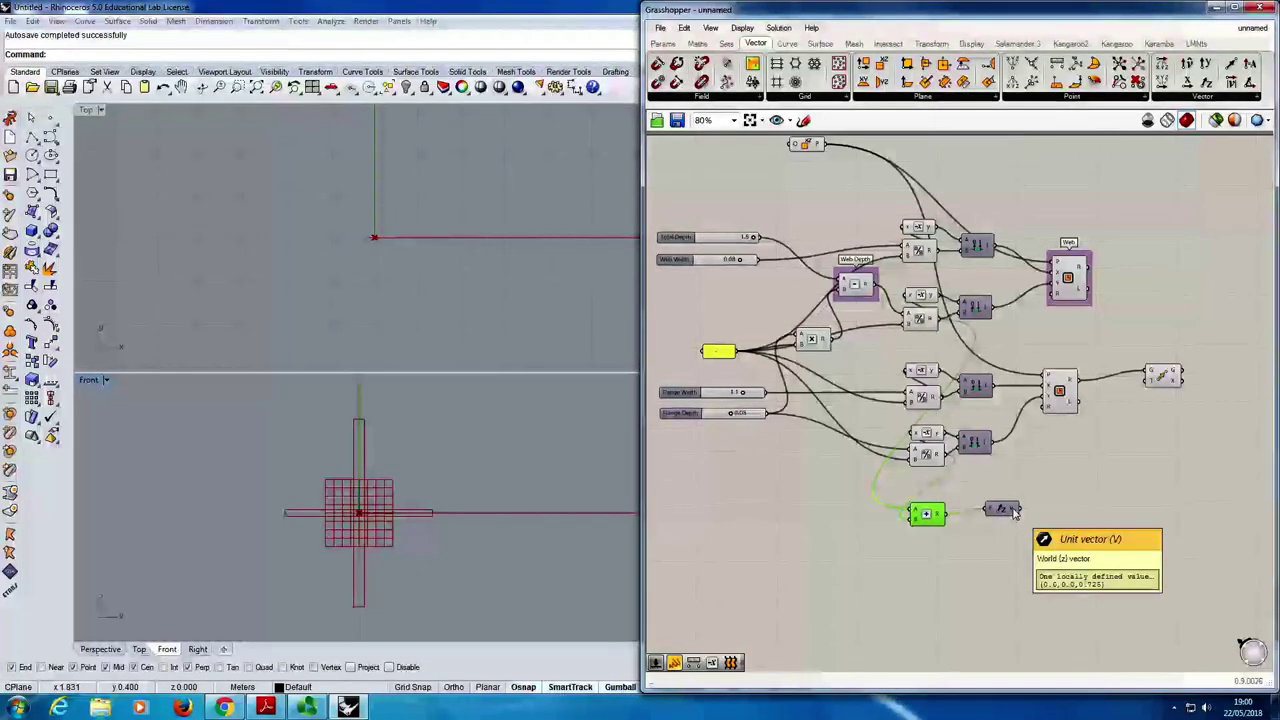
drag(1020, 508, 1158, 380)
click(1160, 380)
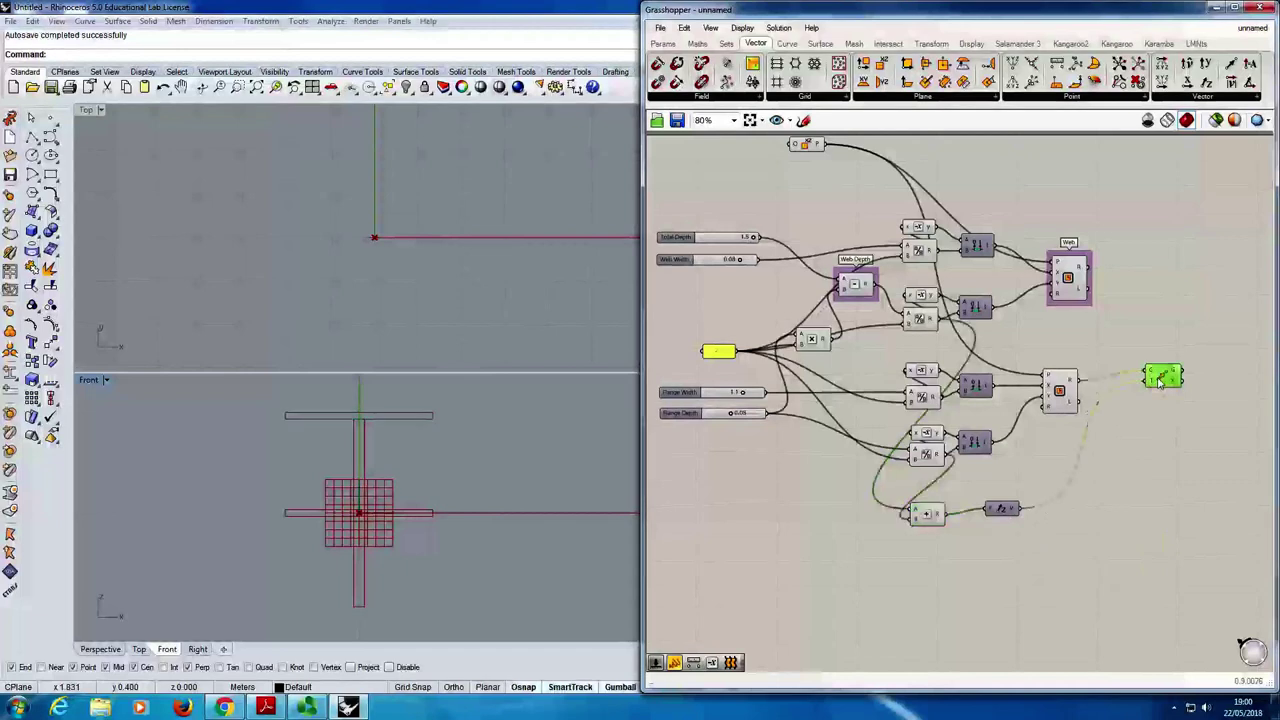
click(1140, 420)
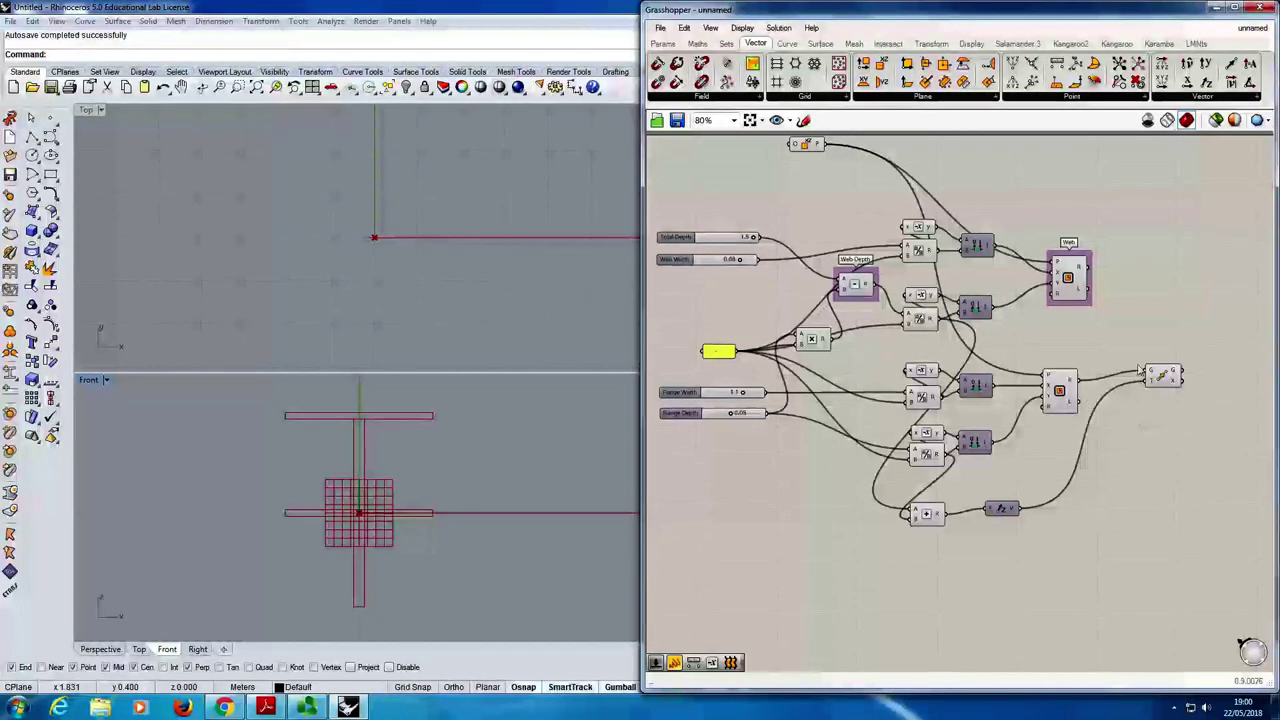
- Reposition the flange's Move component above the Web Rectangle, and shift the Web Rectangle away from its domain components
drag(1160, 377, 1150, 184)
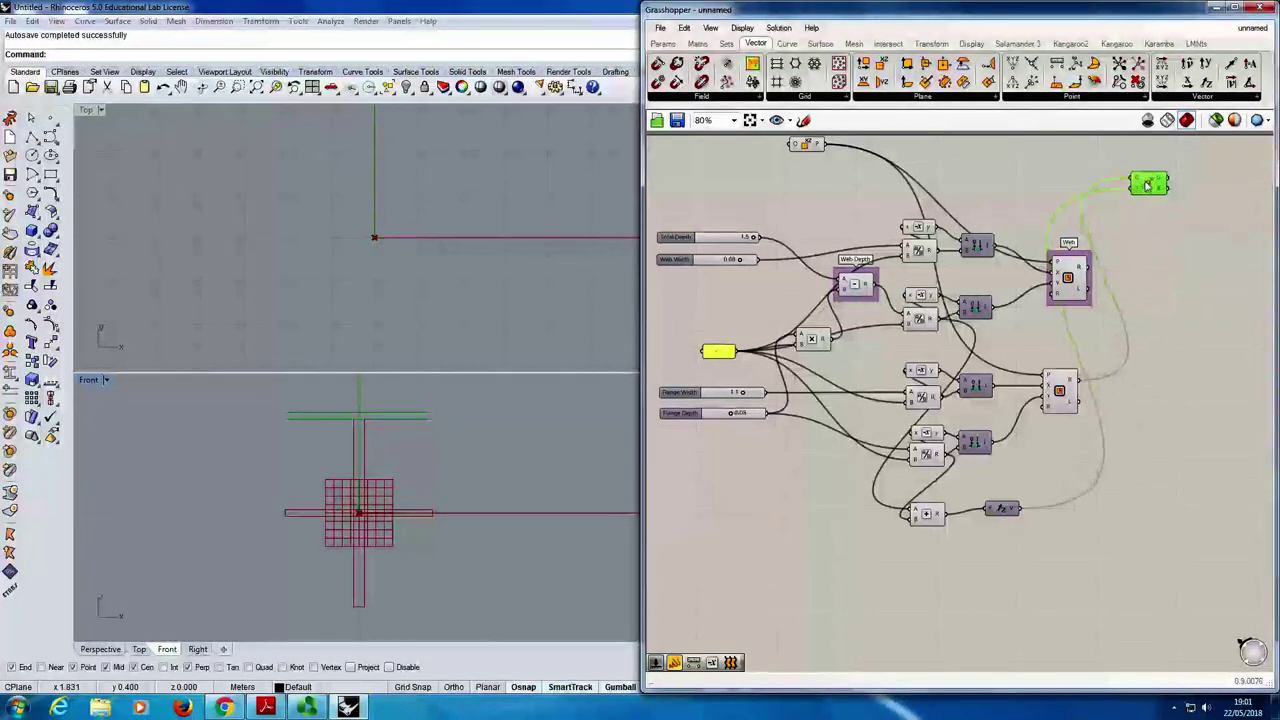
drag(1068, 280, 1142, 288)
mouse_move(1145, 183)
mouse_down()
mouse_move(1132, 182)
mouse_move(1143, 182)
mouse_up()
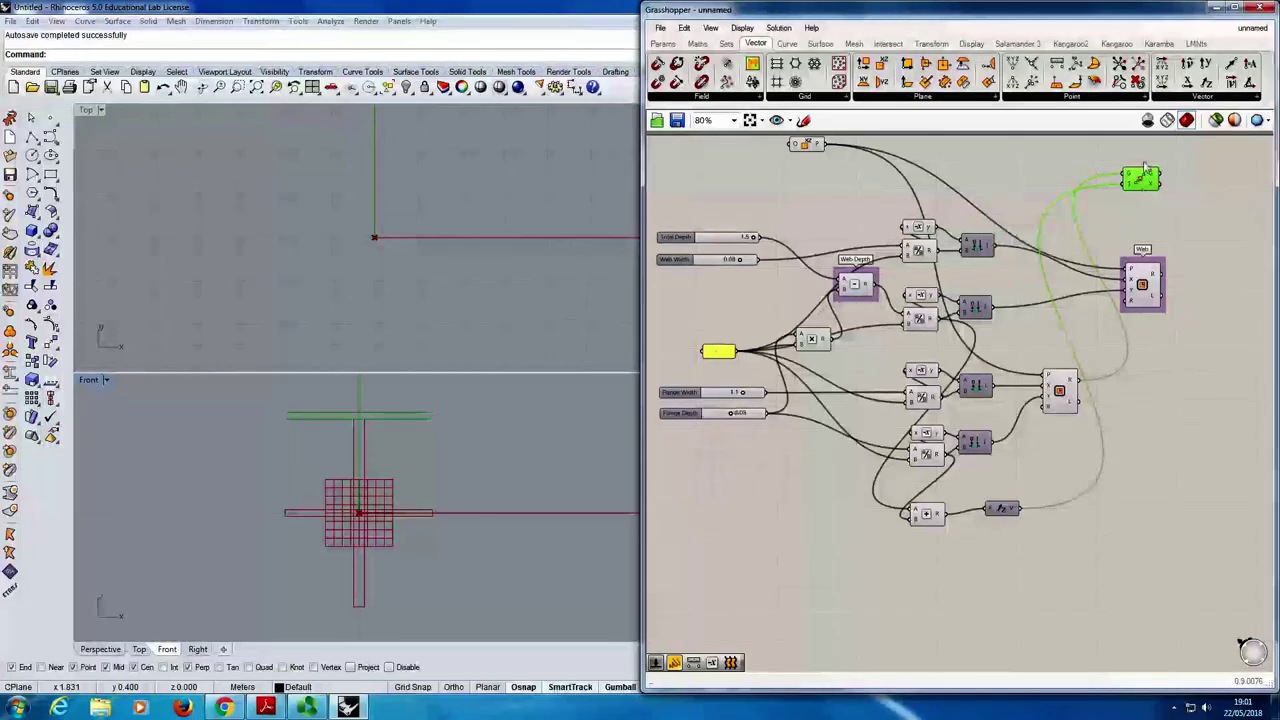
- Put the Move component in its own group and name the group "Top Flange"
right_click(1143, 160)
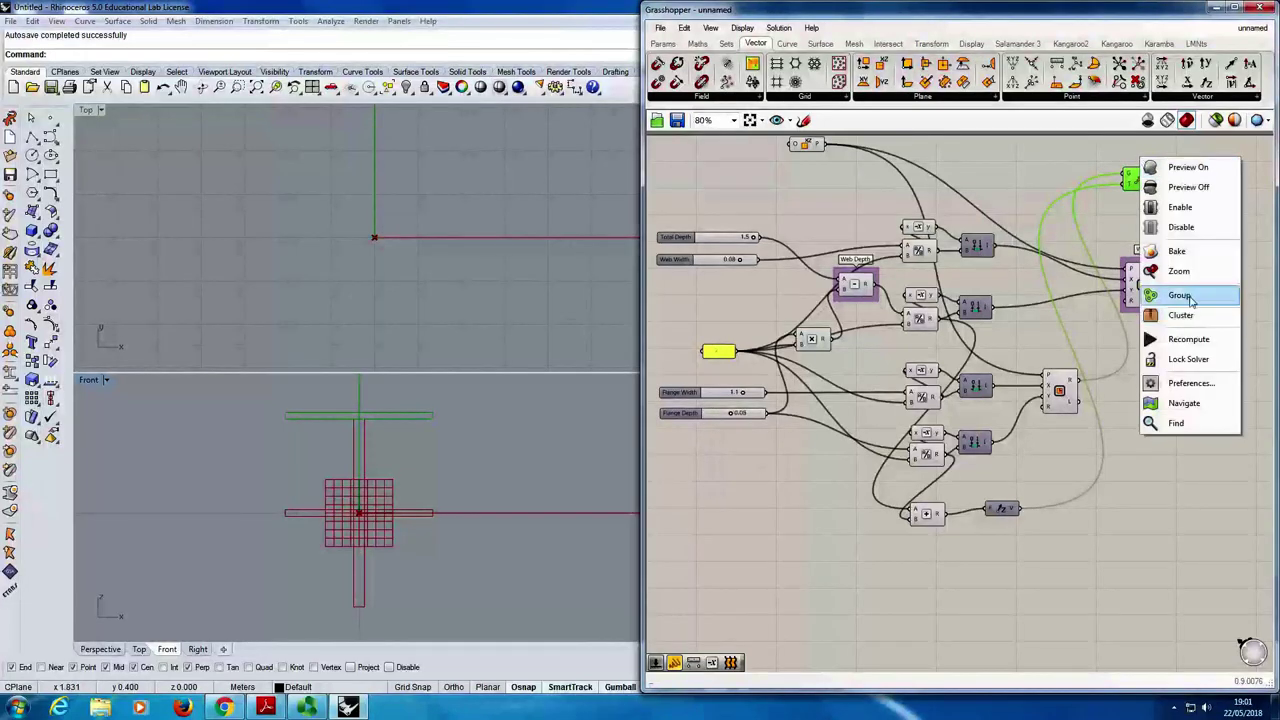
click(1180, 295)
right_click(1158, 172)
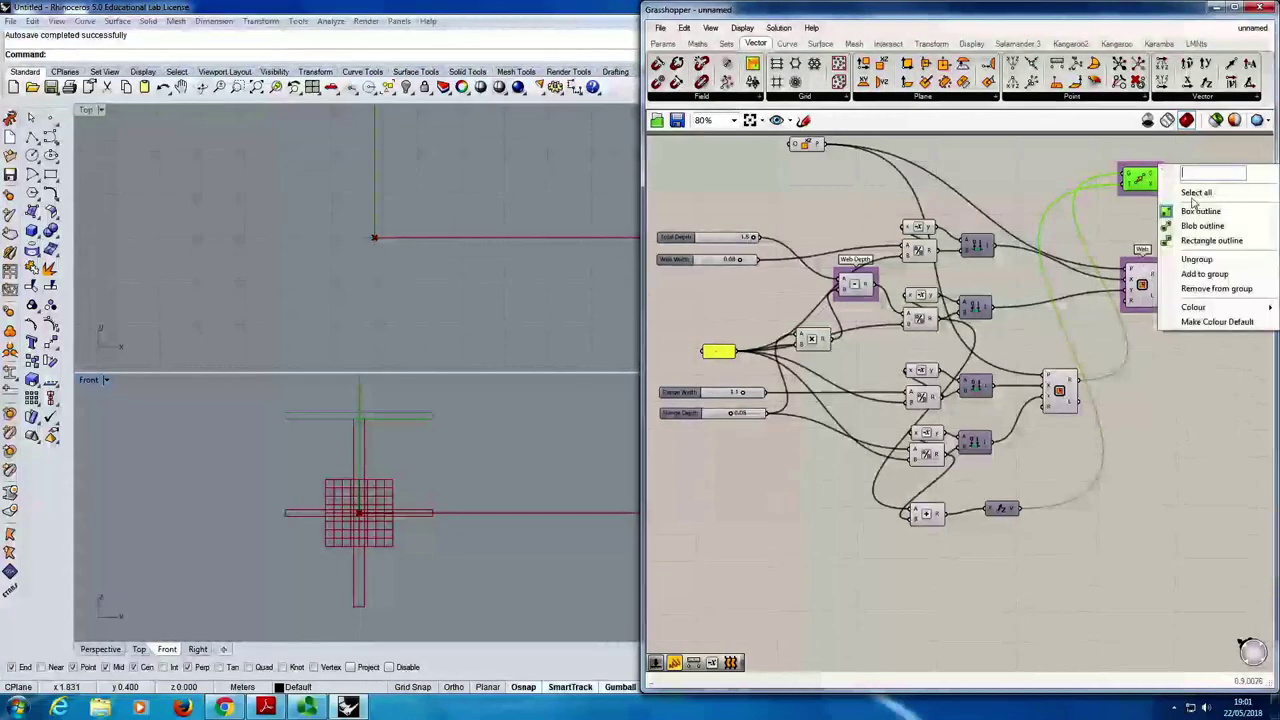
text(Top Flange)
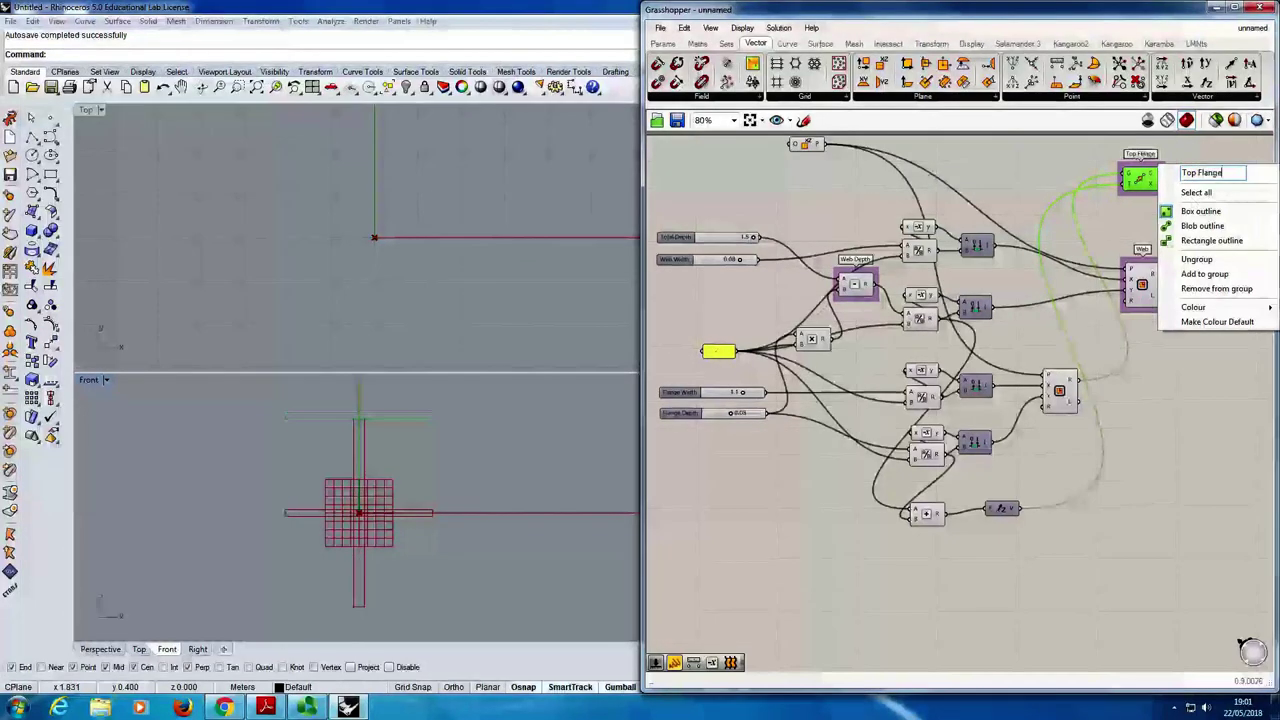
key(Return)
- Align the Top Flange and Web groups in one column, and tidy the Addition and Unit Z components into a closer row
drag(1138, 285, 1156, 287)
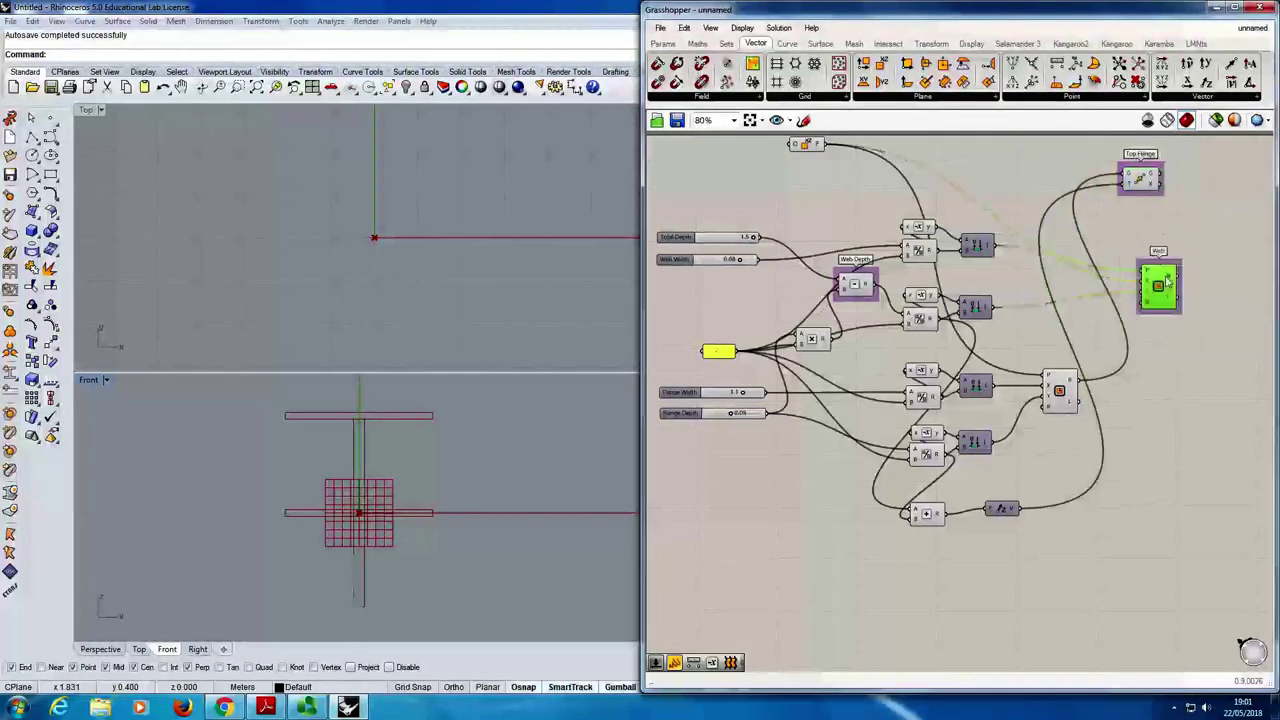
drag(1148, 178, 1168, 206)
click(1202, 216)
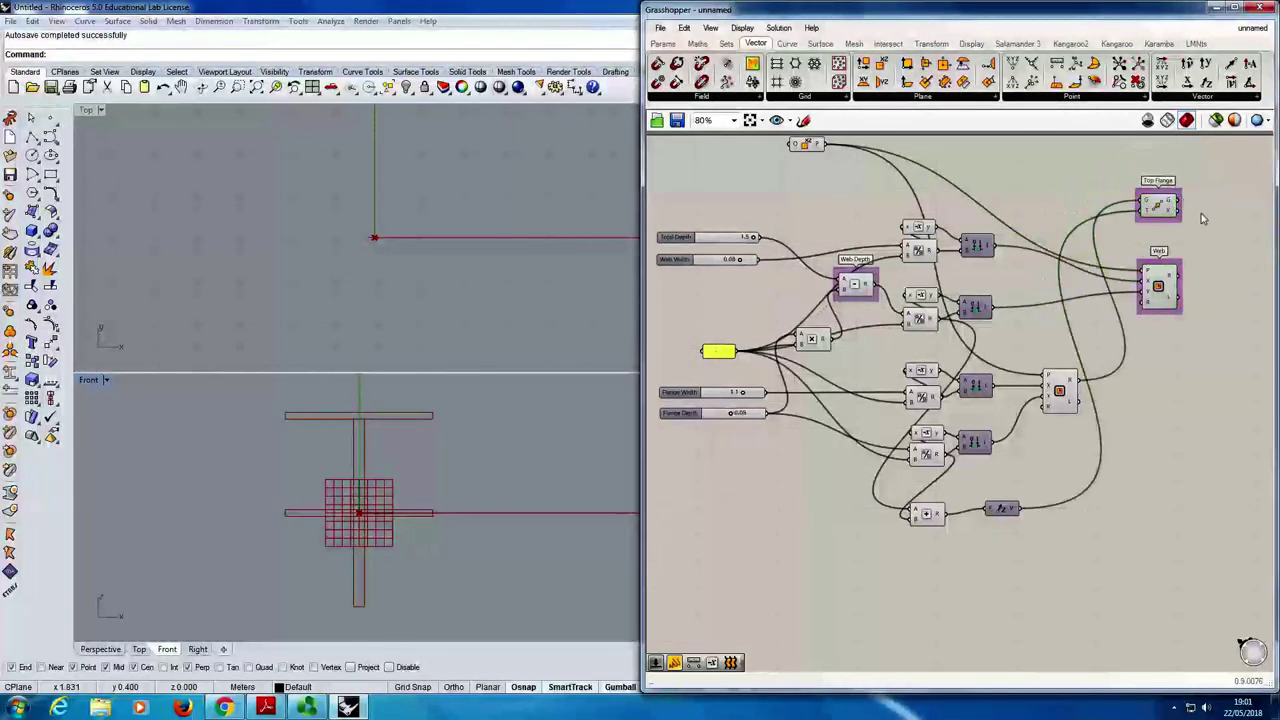
click(924, 513)
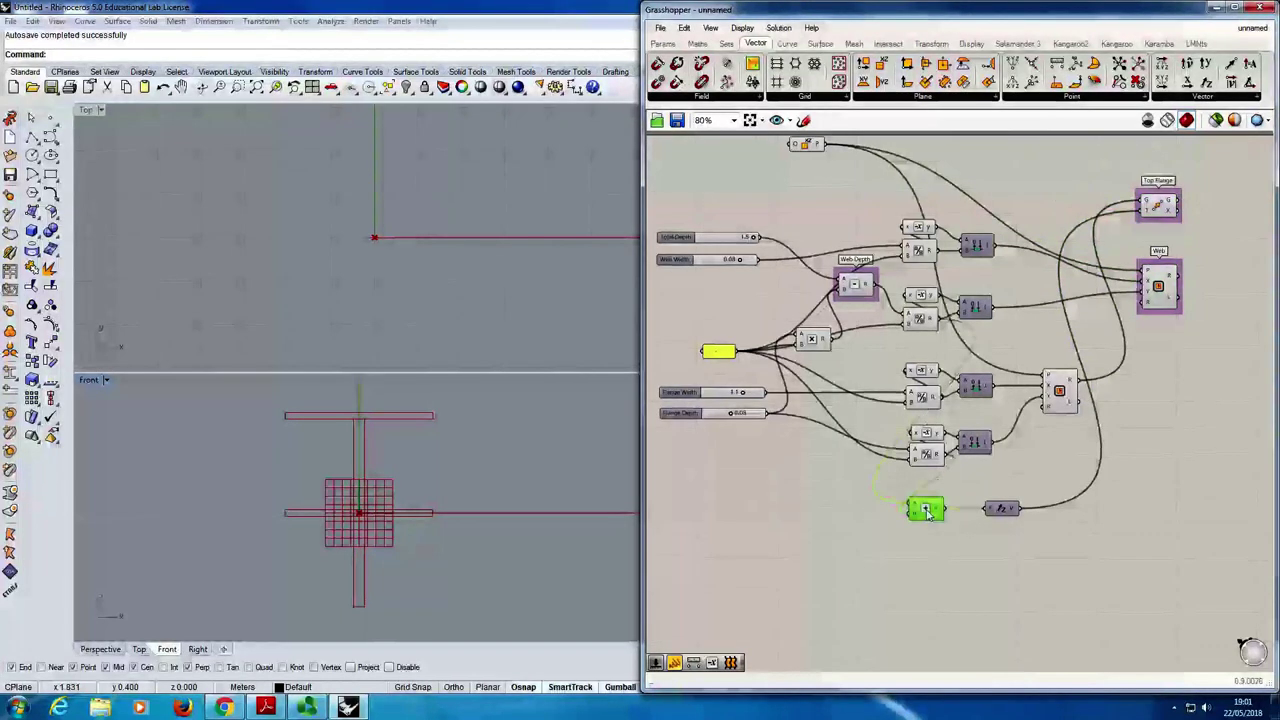
drag(997, 510, 980, 510)
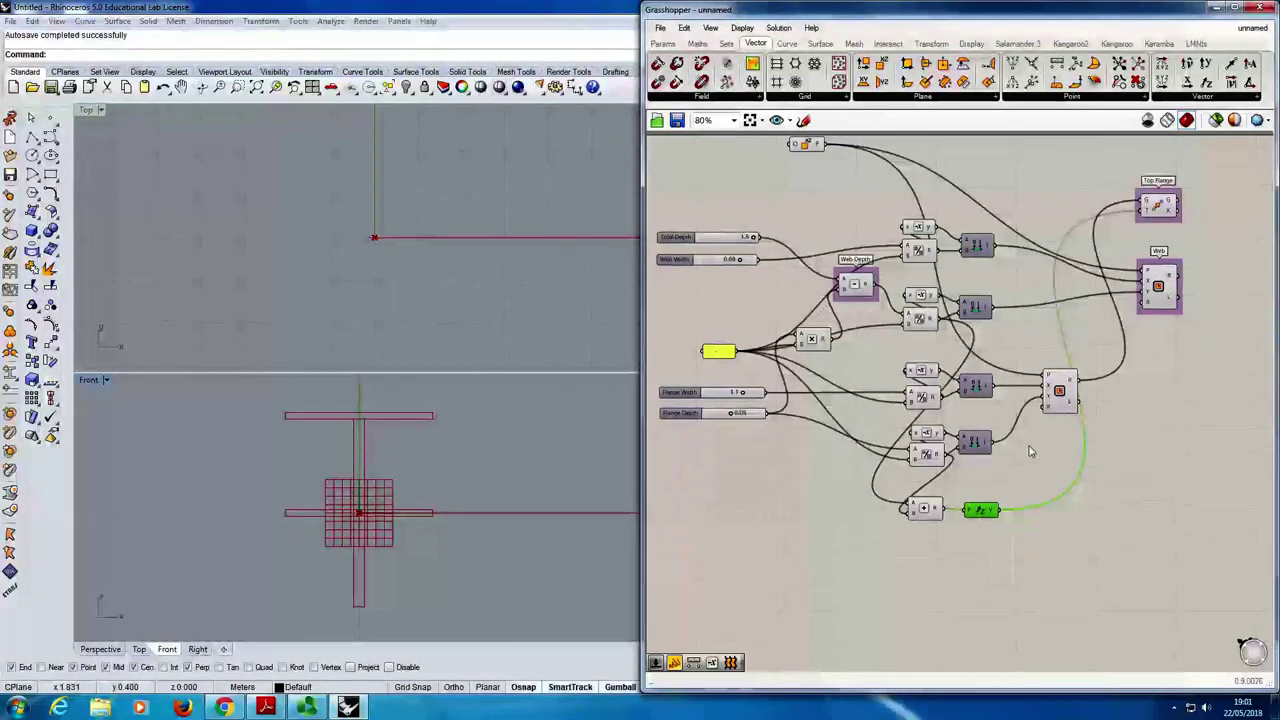
- Add a Negative component below Unit Z and connect the Unit Z vector output to its input
double_click(1035, 530)
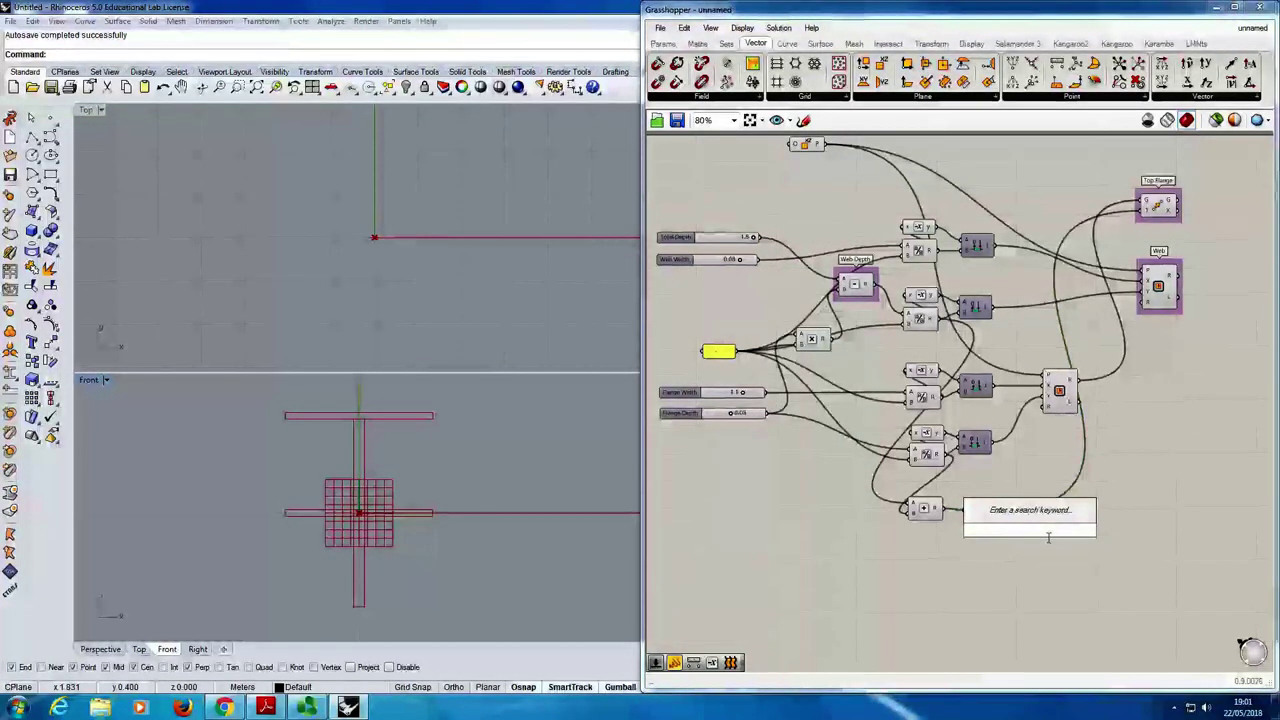
text(negative)
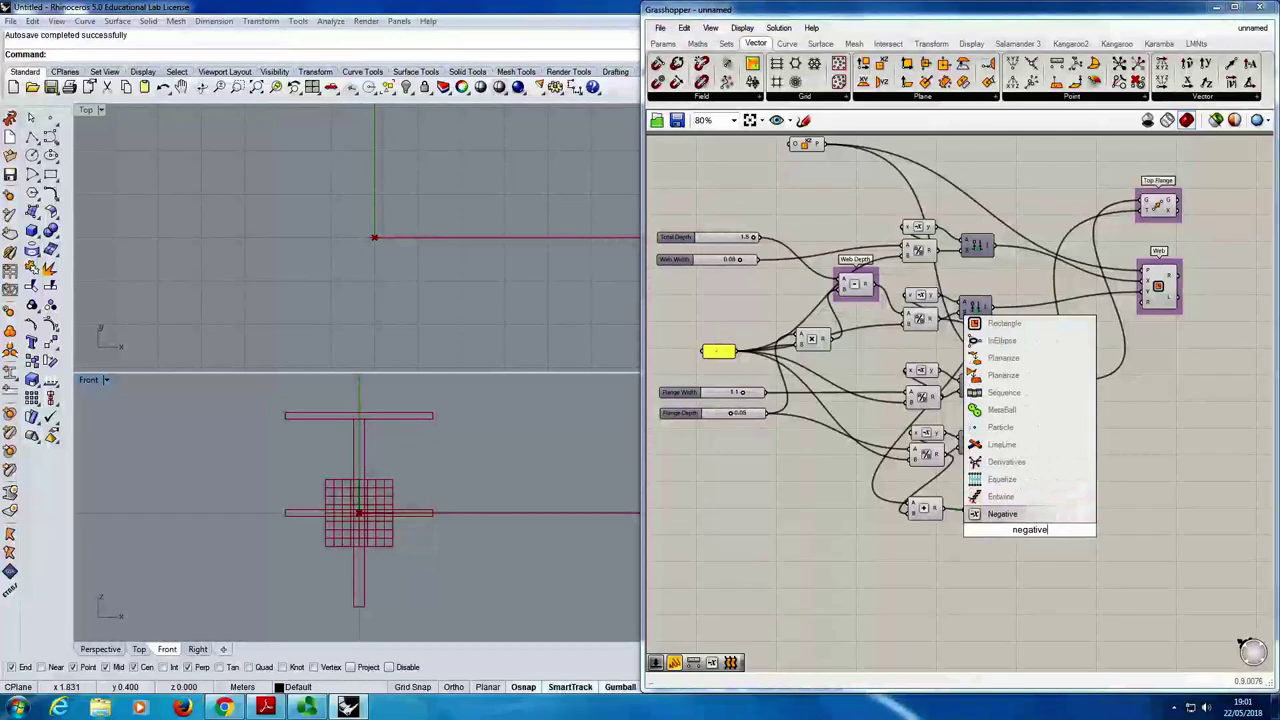
key(Return)
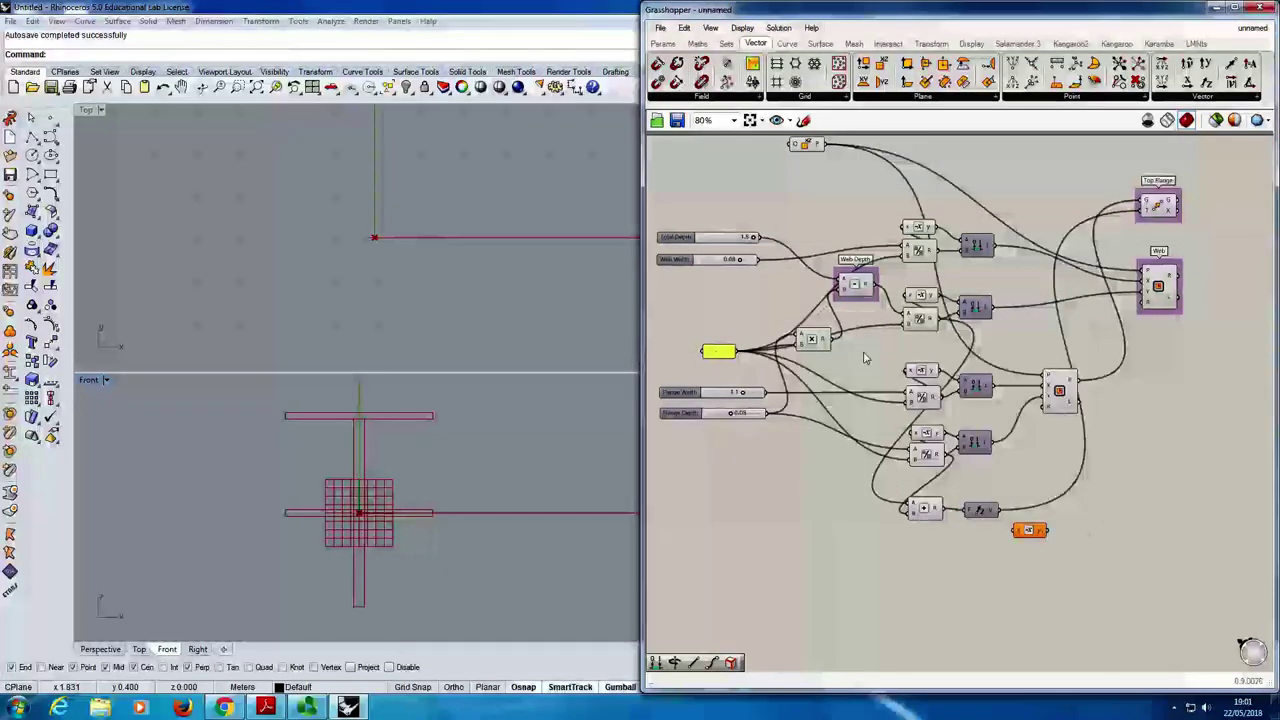
click(697, 44)
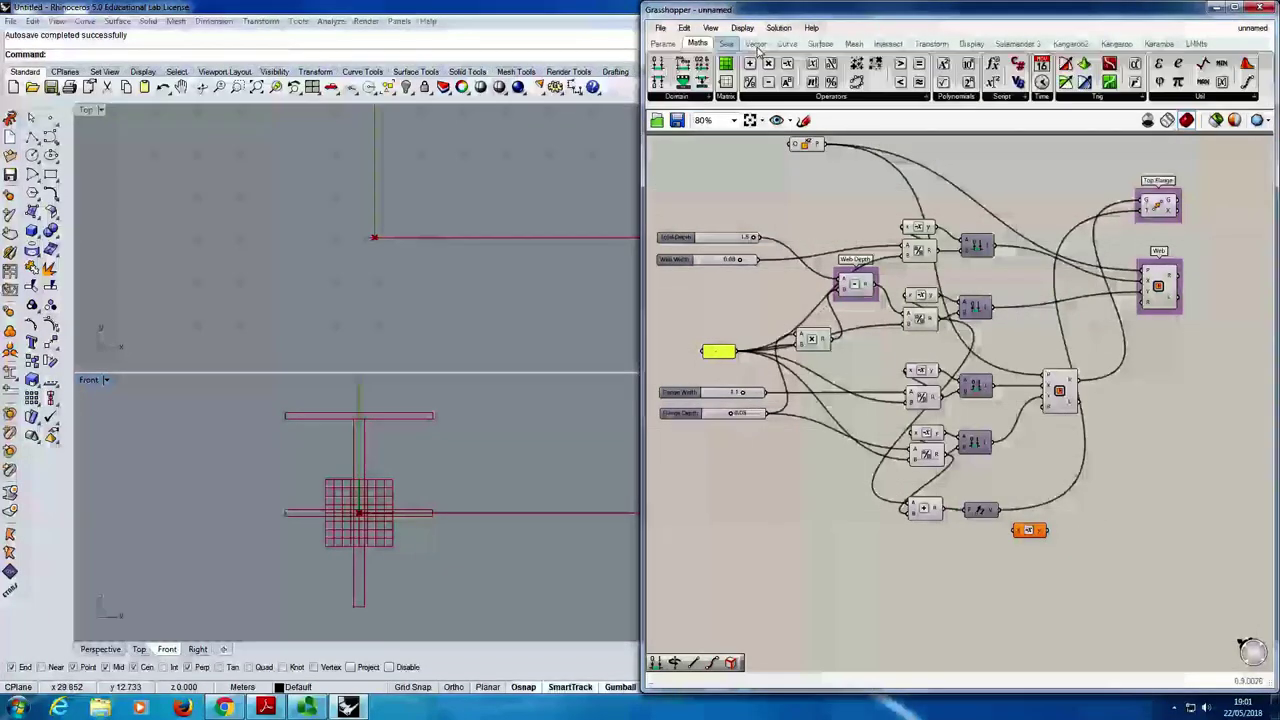
click(903, 100)
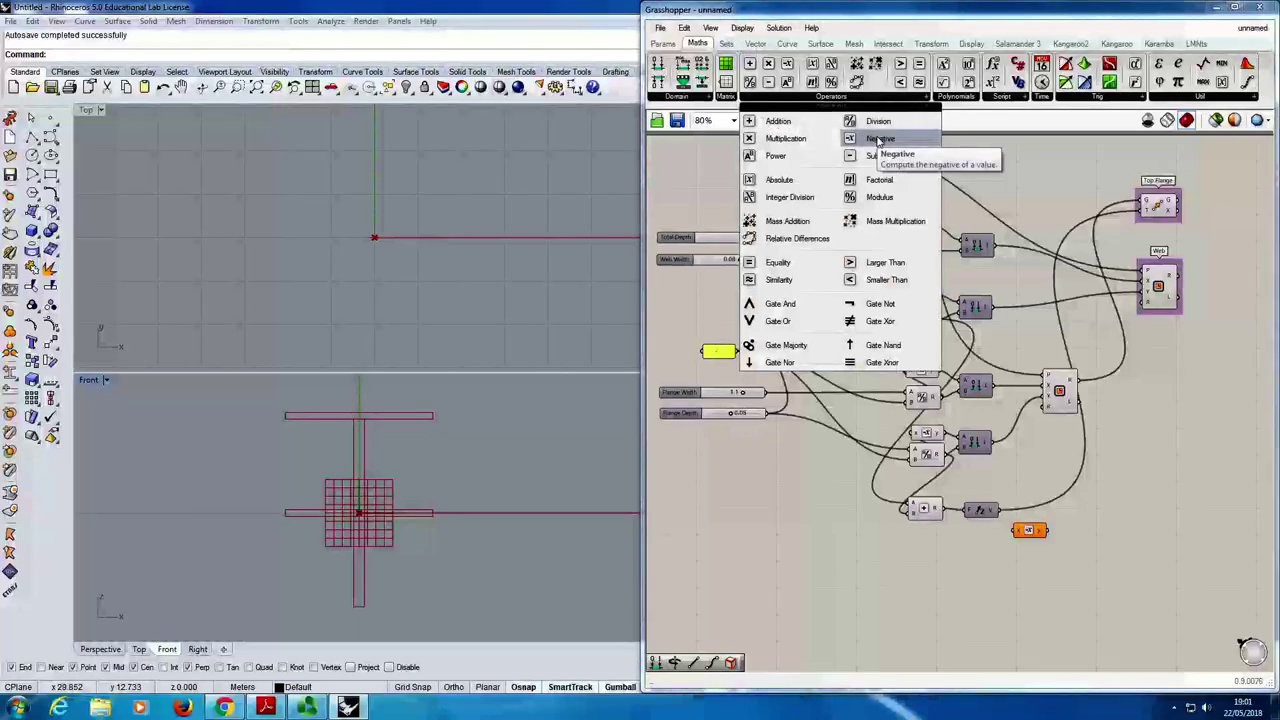
drag(1027, 530, 1033, 530)
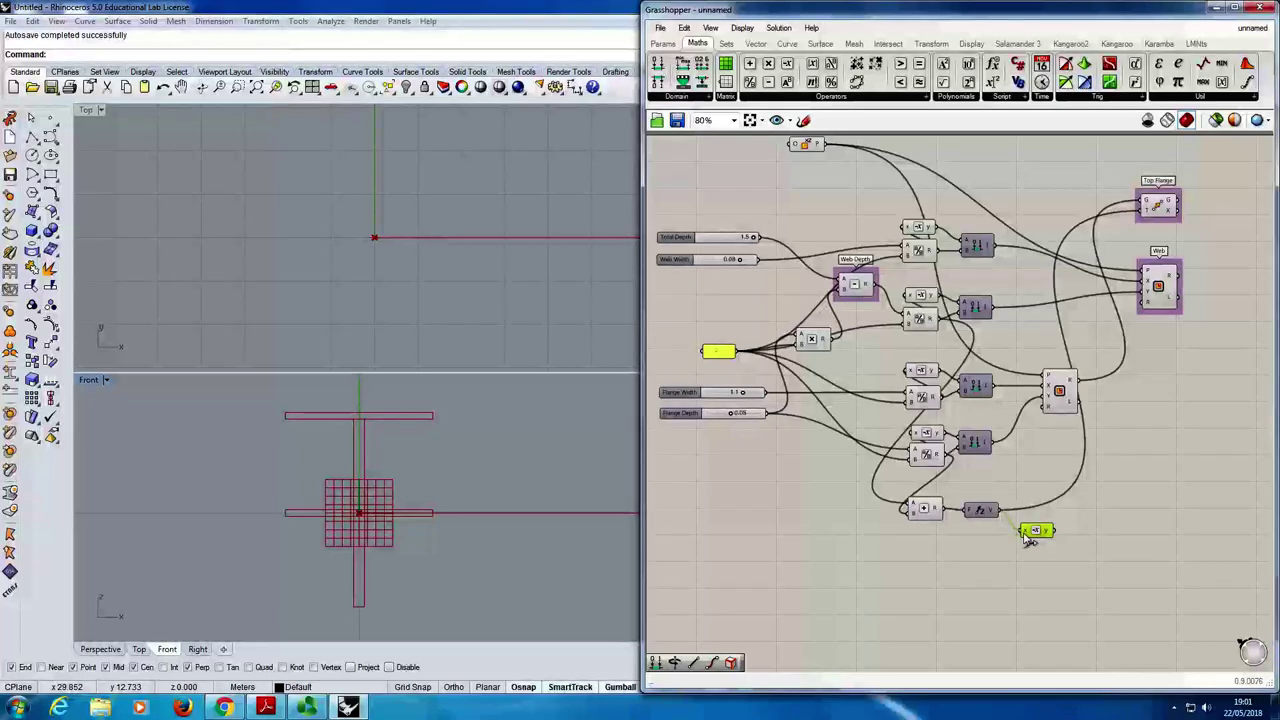
mouse_move(993, 512)
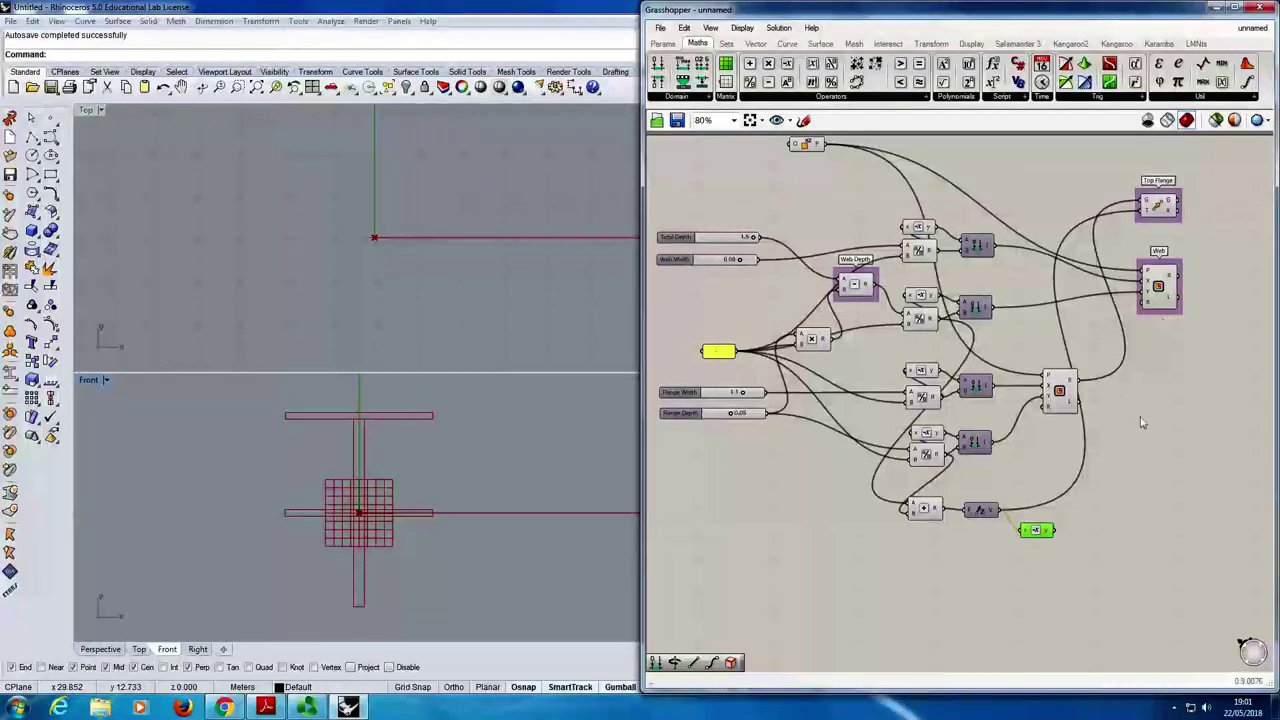
- Add a second Move component, connecting the flange Rectangle's R output to its G input and the Negative's output to its T input
double_click(1140, 480)
text(move)
key(Return)
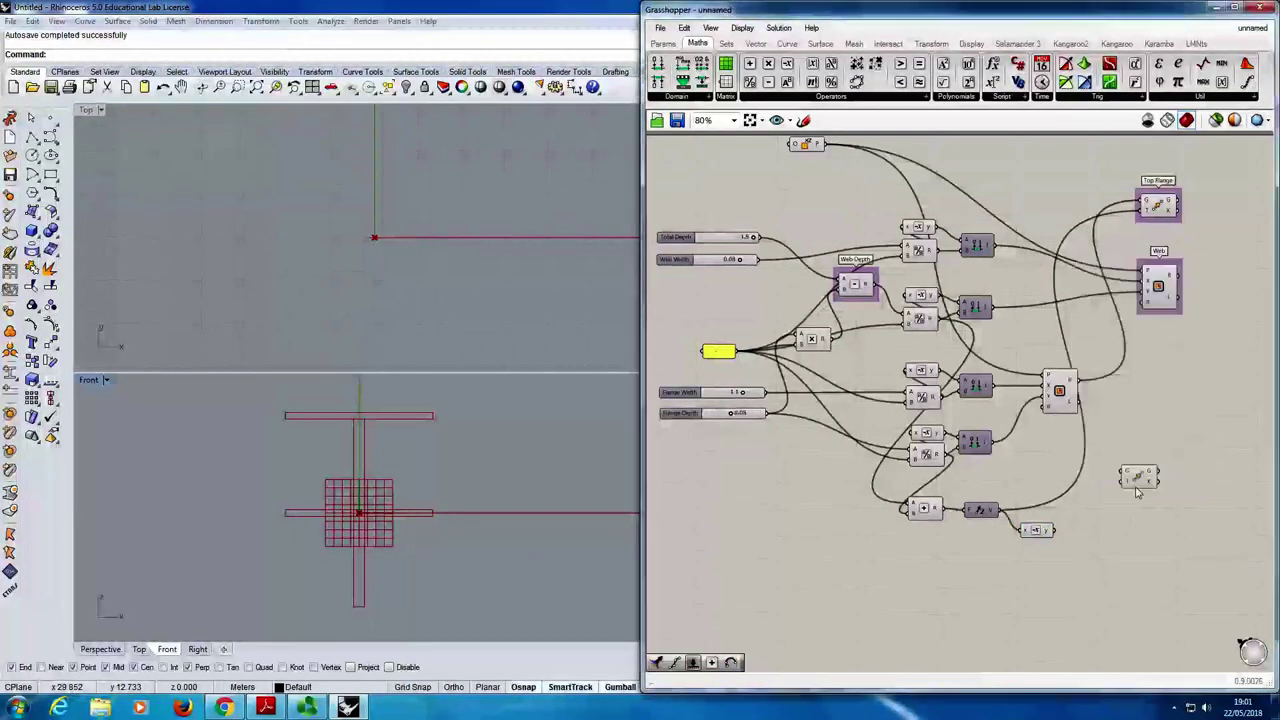
drag(1162, 478, 1178, 465)
drag(1075, 386, 1066, 387)
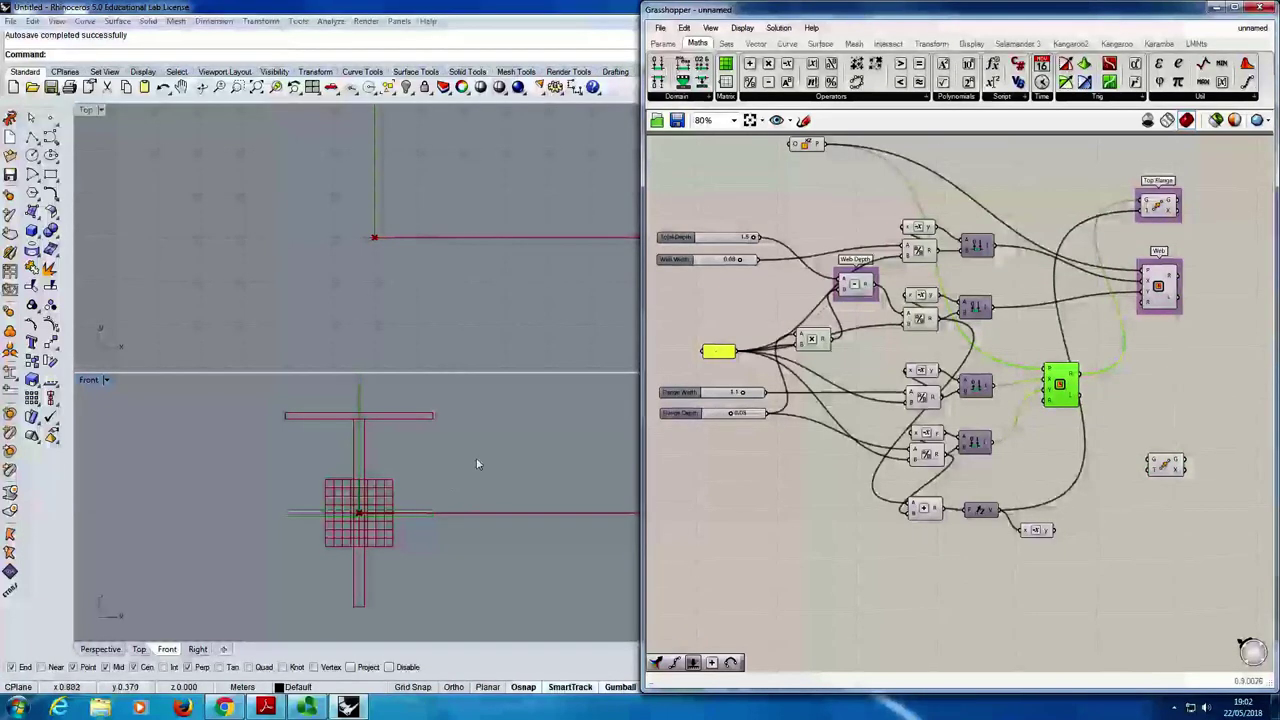
drag(1081, 378, 1151, 466)
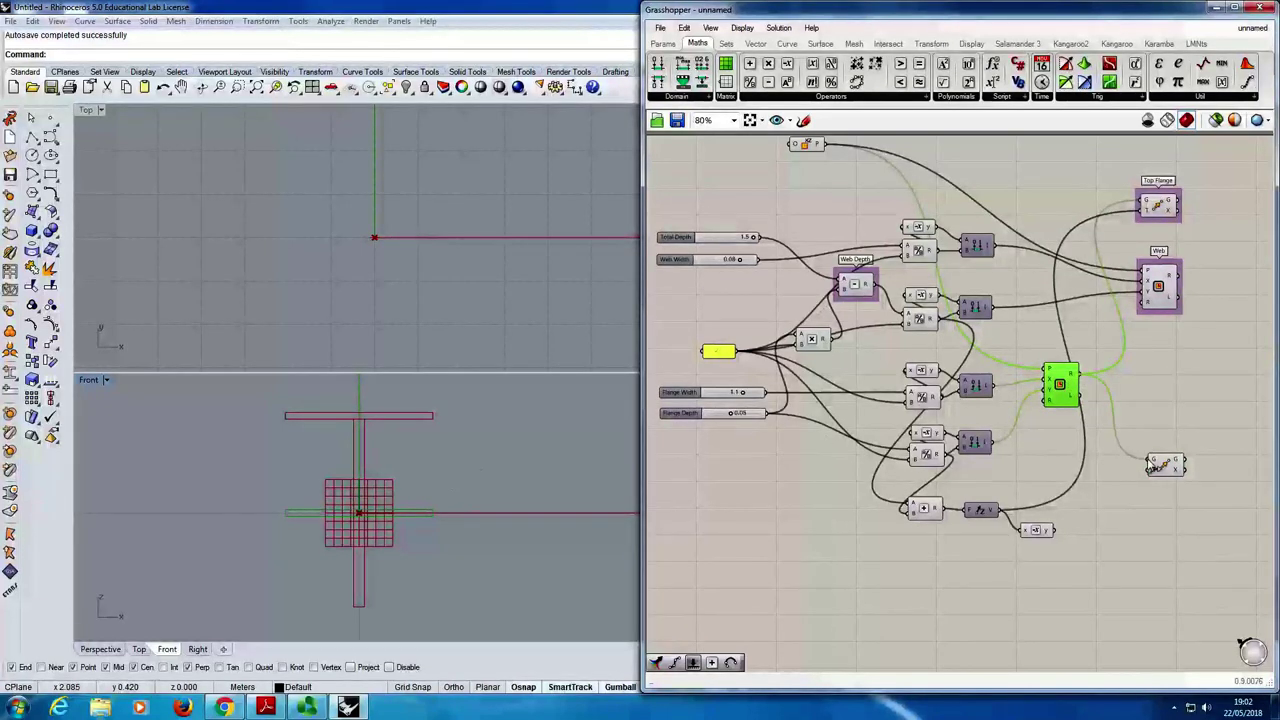
drag(1062, 536, 1152, 470)
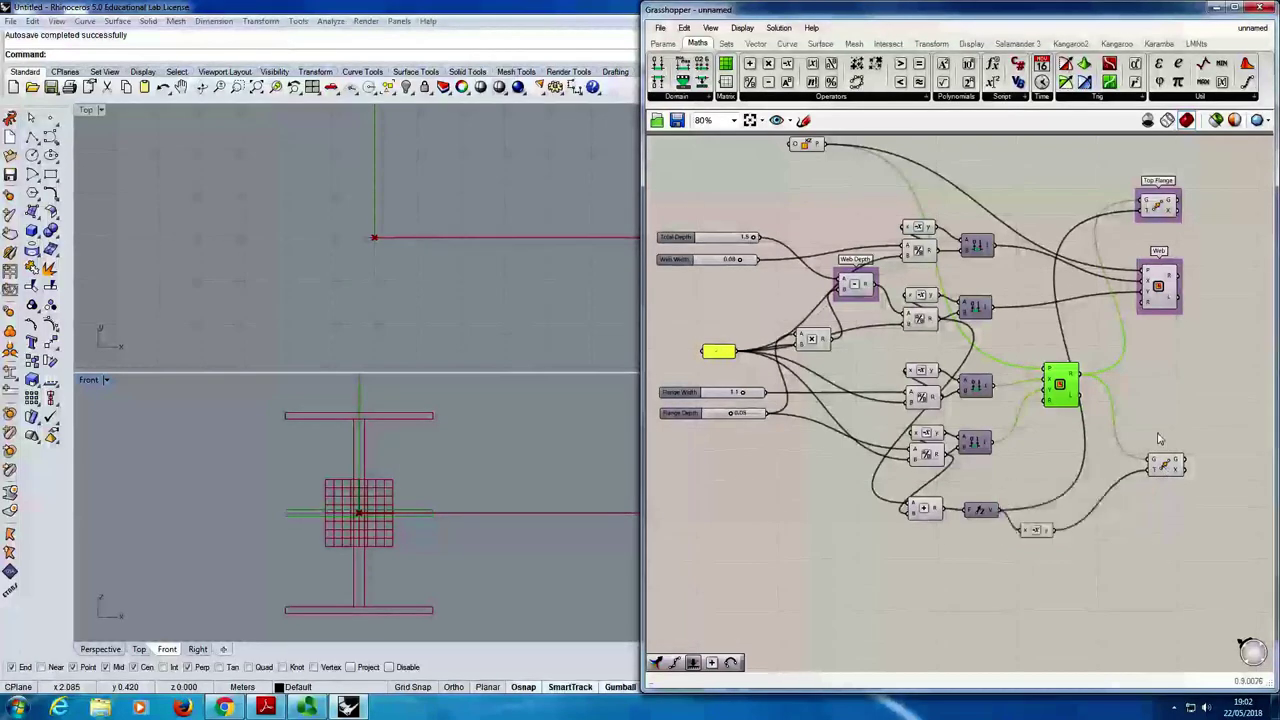
- Put the second Move component in its own group and name the group "Bottom Flange"
click(1170, 462)
right_click(1182, 420)
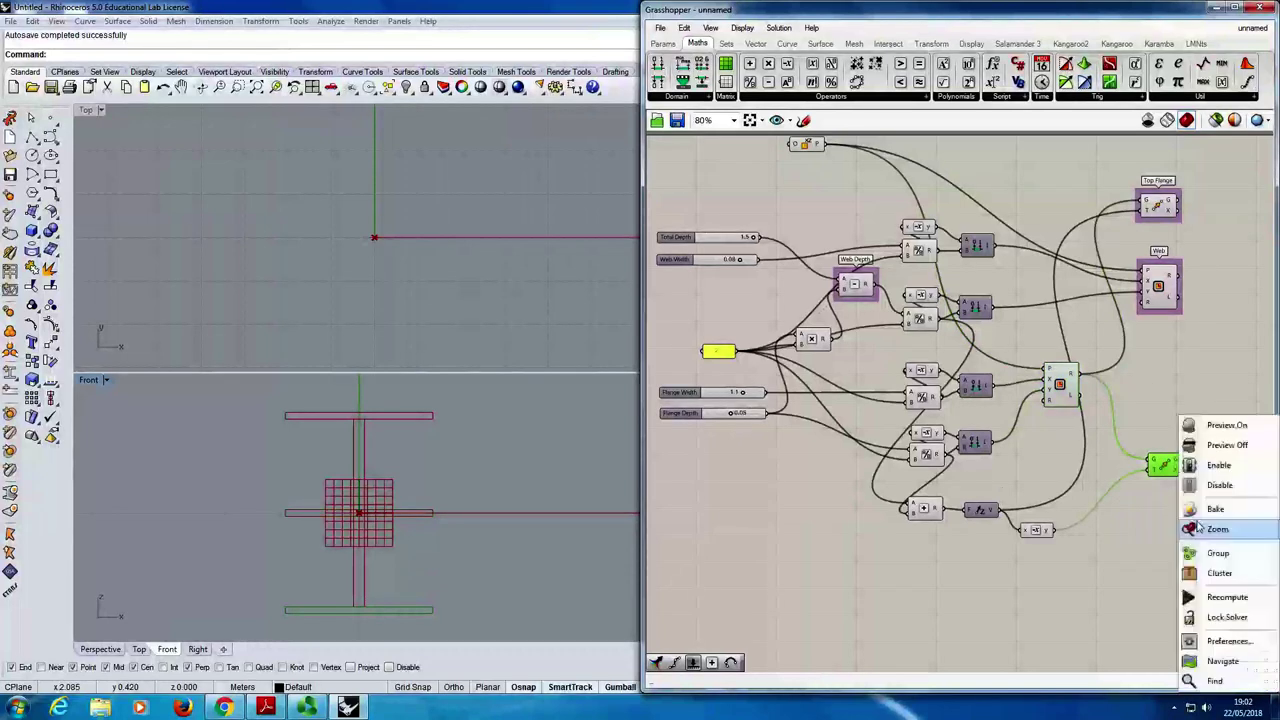
click(1220, 563)
right_click(1160, 452)
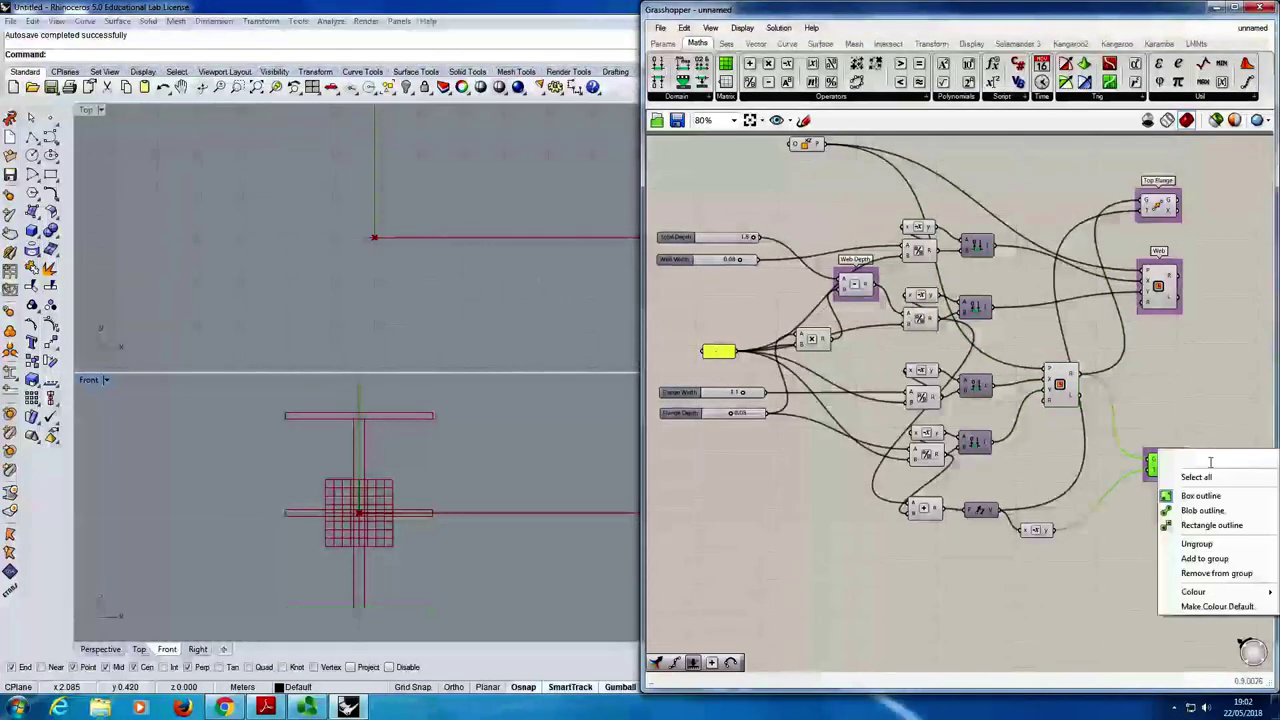
text(Bottom )
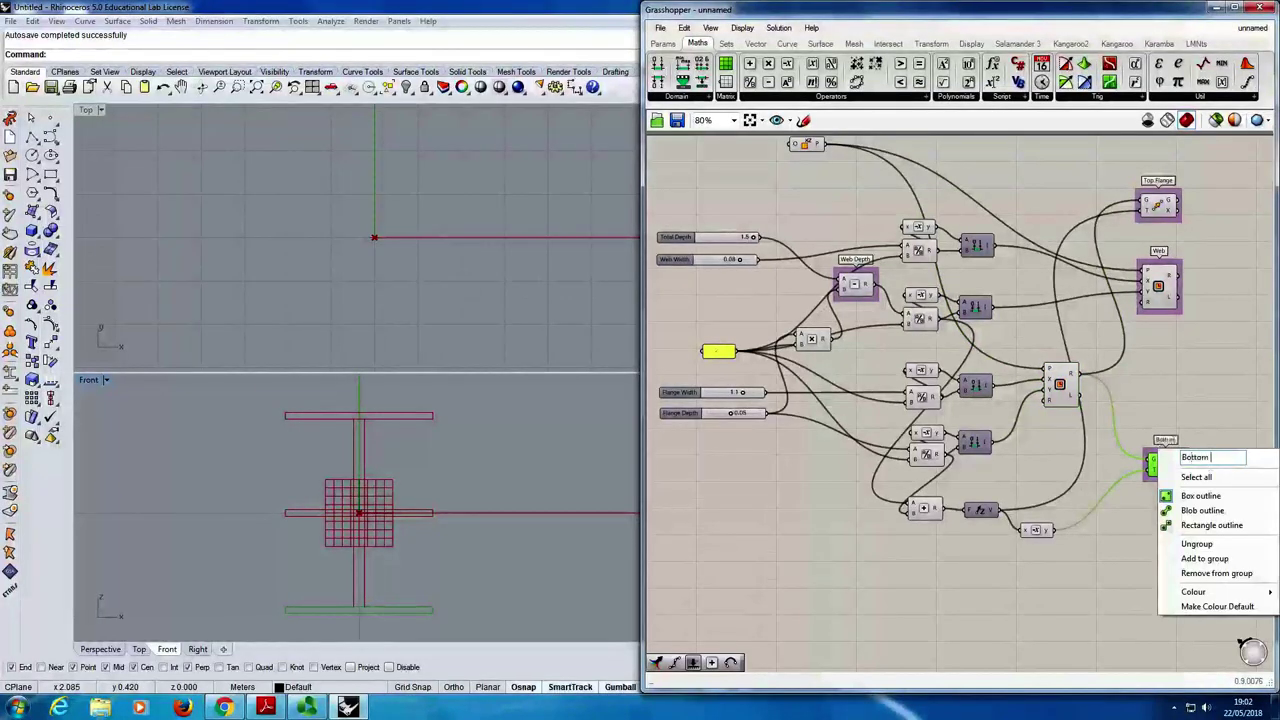
text(Flange)
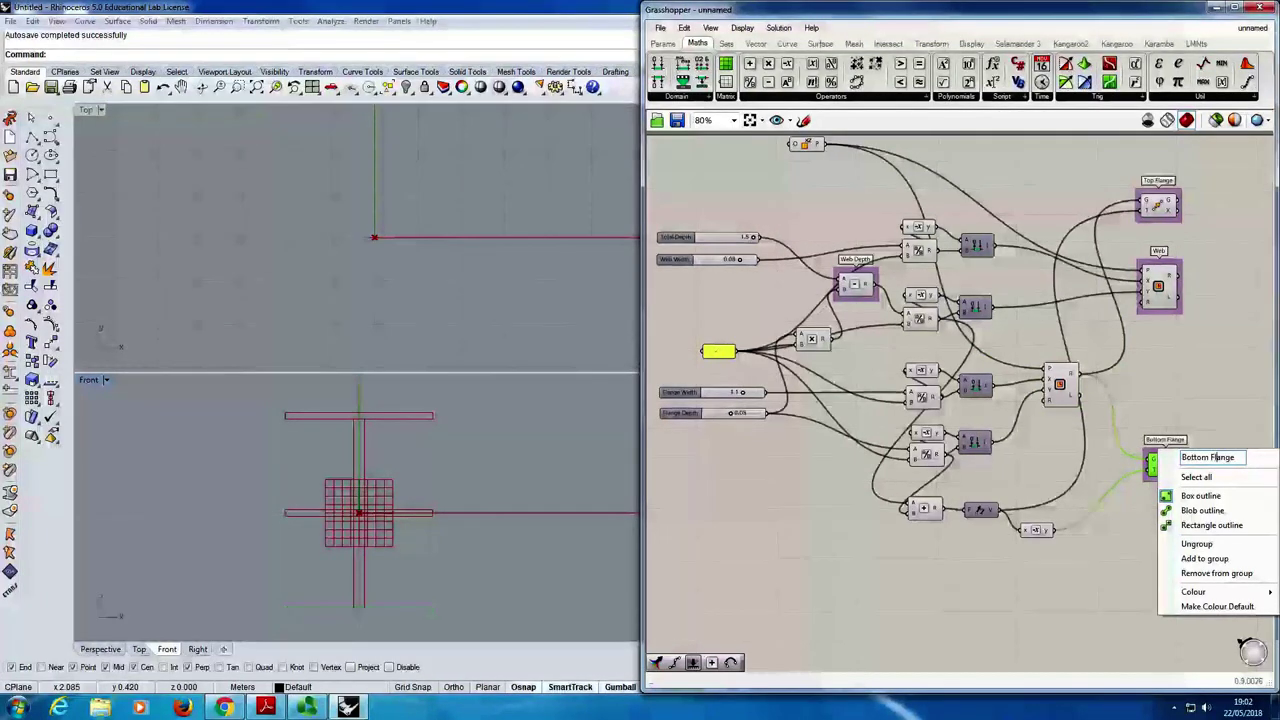
key(Return)
- Turn off the preview of the flange Rectangle component so only the moved flanges and the web are drawn
click(1056, 380)
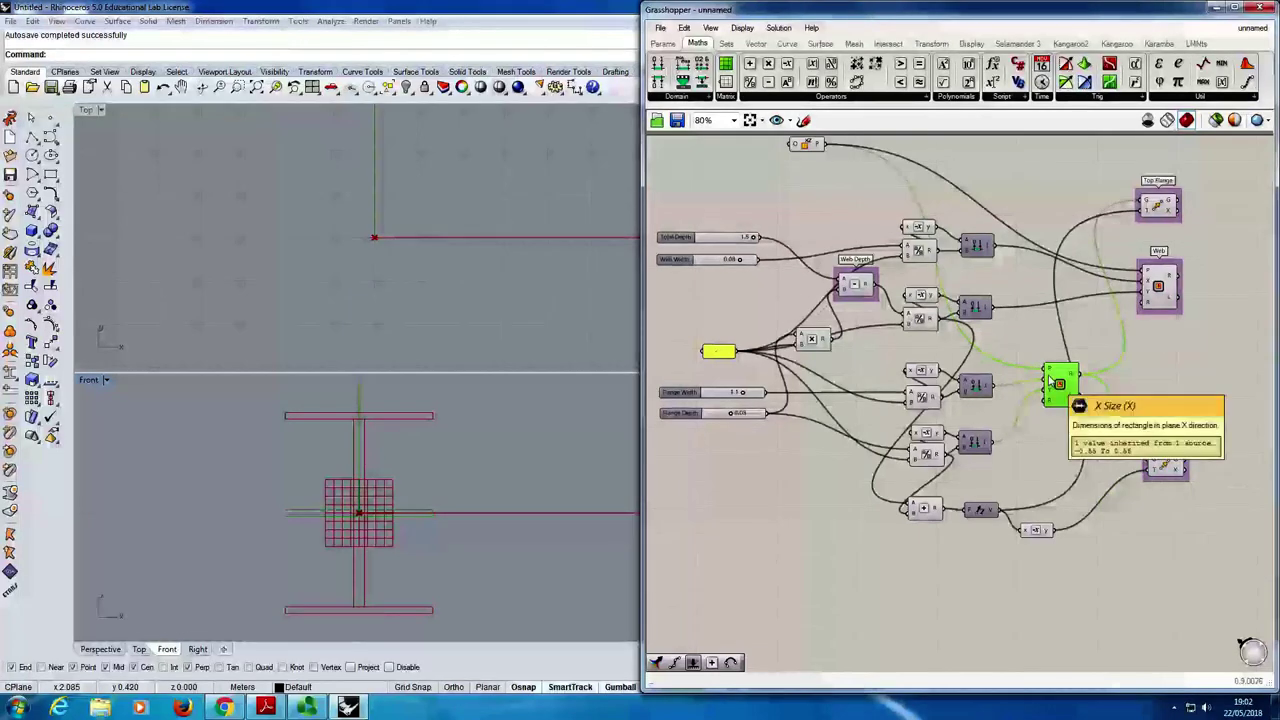
right_click(1094, 352)
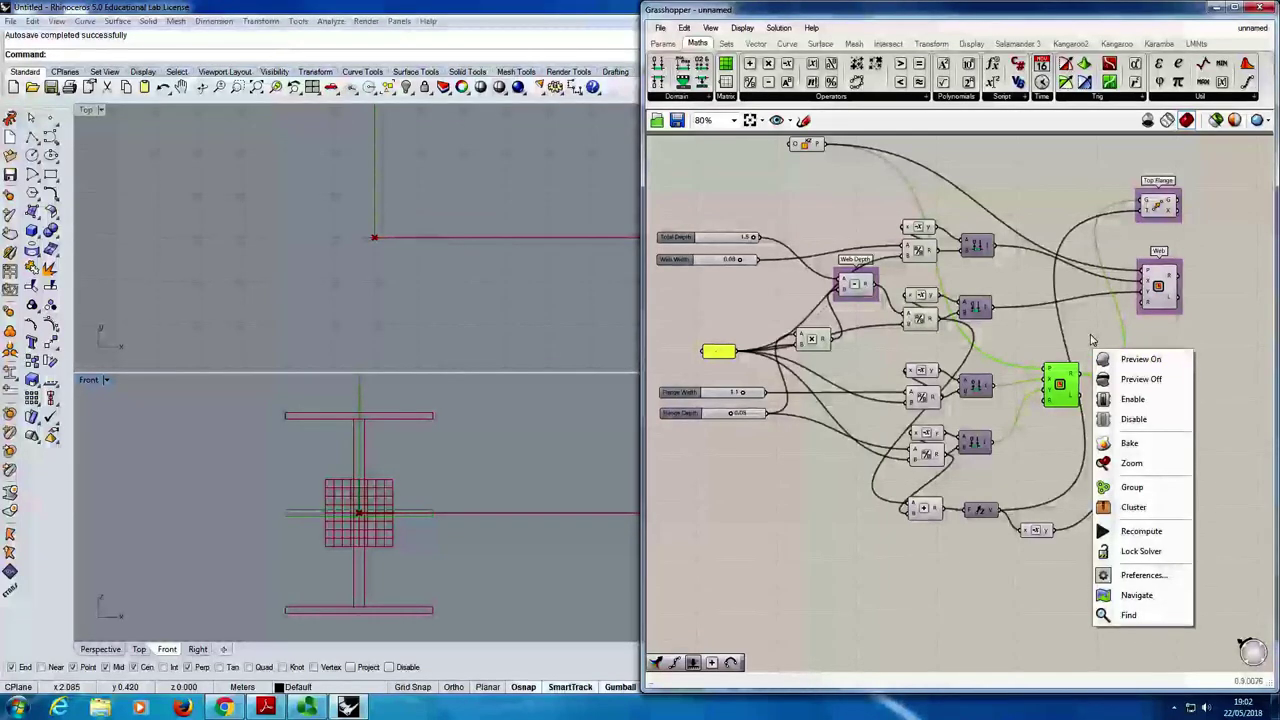
click(1108, 322)
click(1066, 383)
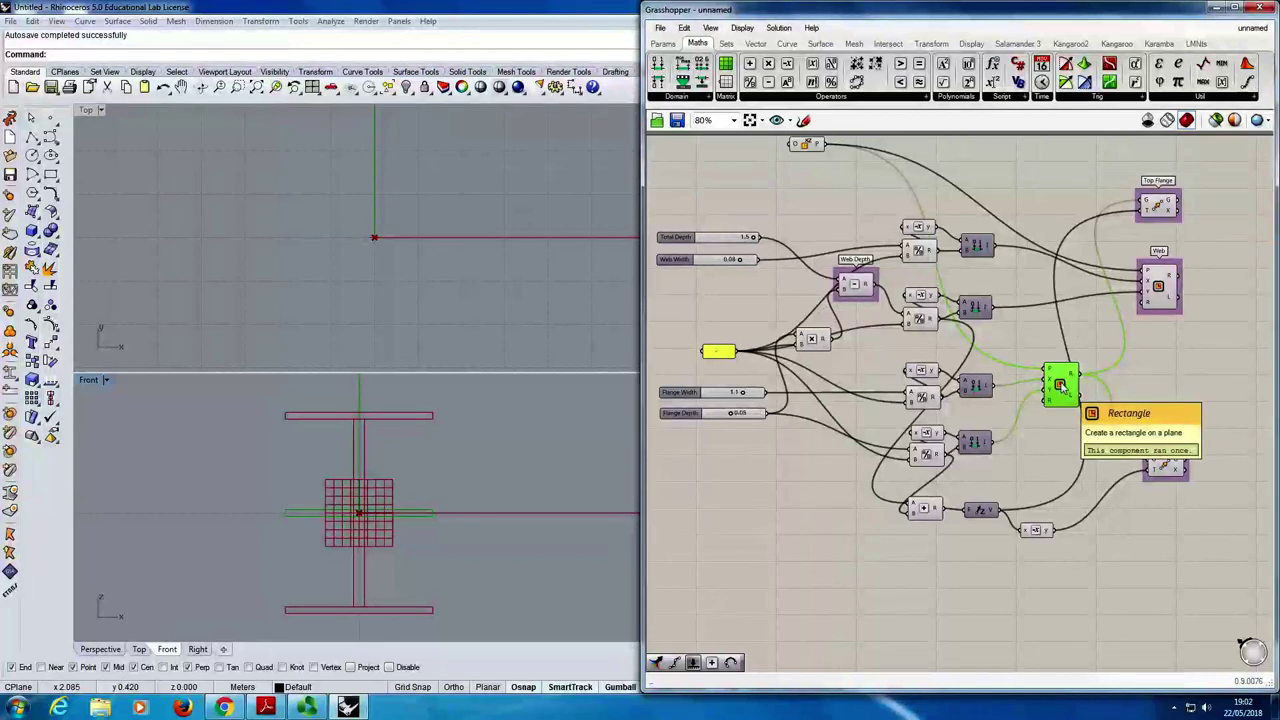
right_click(1062, 386)
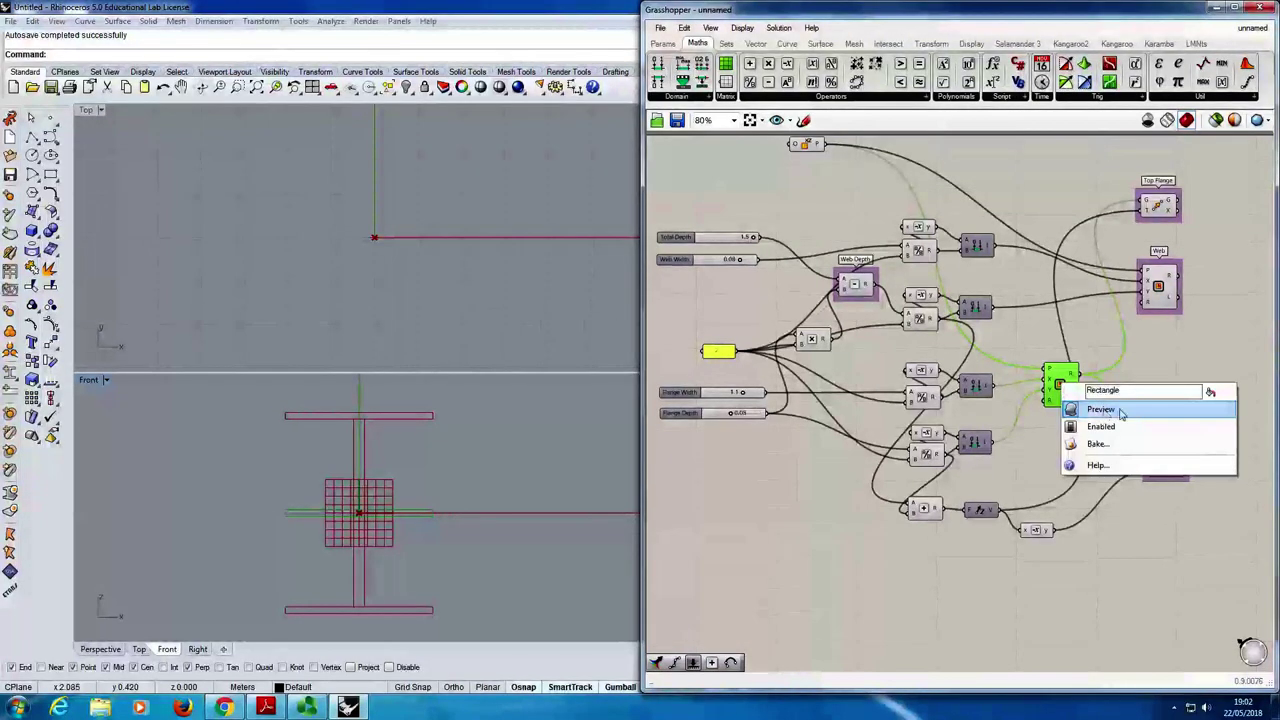
click(1122, 411)
click(1135, 385)
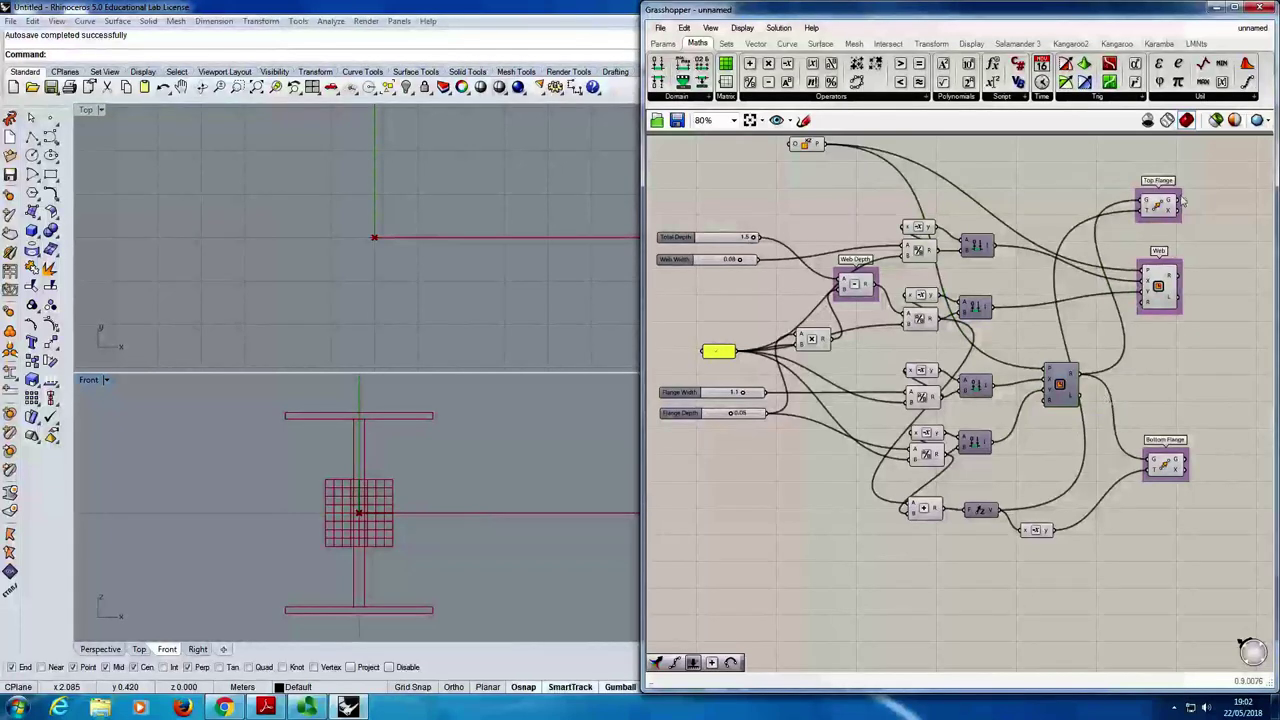
- Shift the Top Flange and Web groups down to form one column with the Bottom Flange group
drag(1165, 463, 1172, 462)
drag(1160, 298, 1172, 348)
drag(1158, 207, 1170, 252)
click(1050, 332)
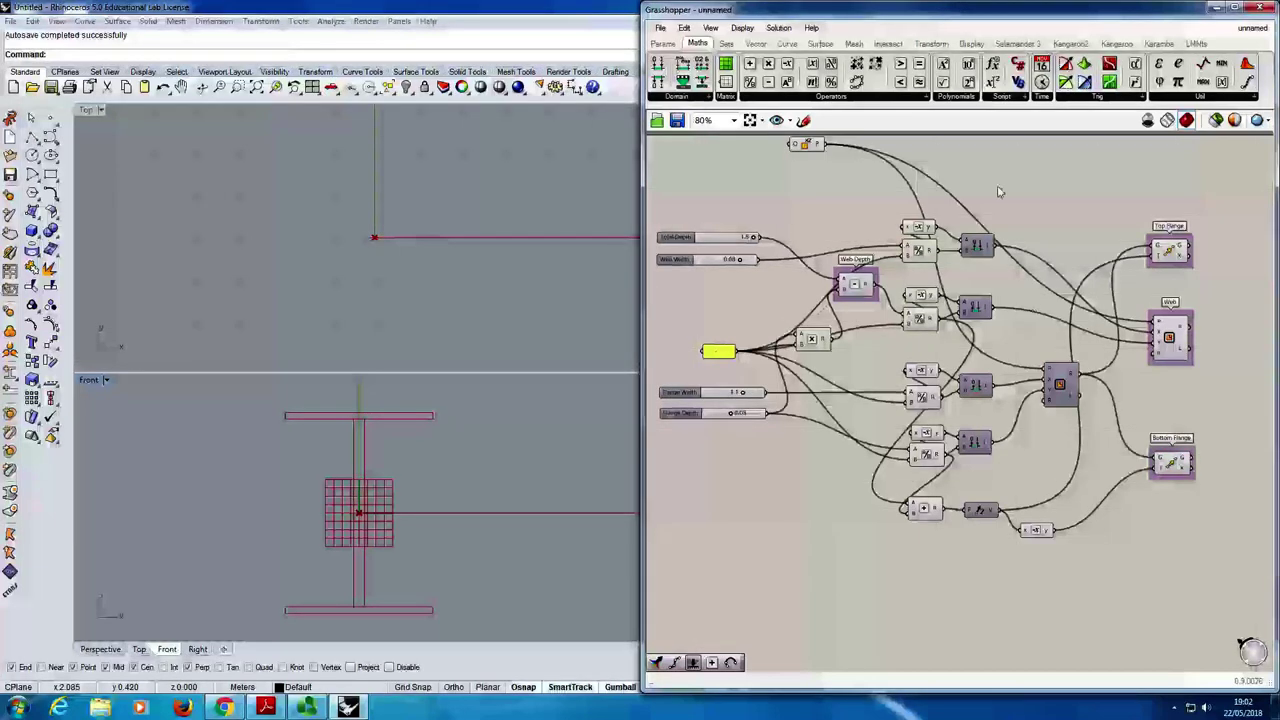
click(1168, 338)
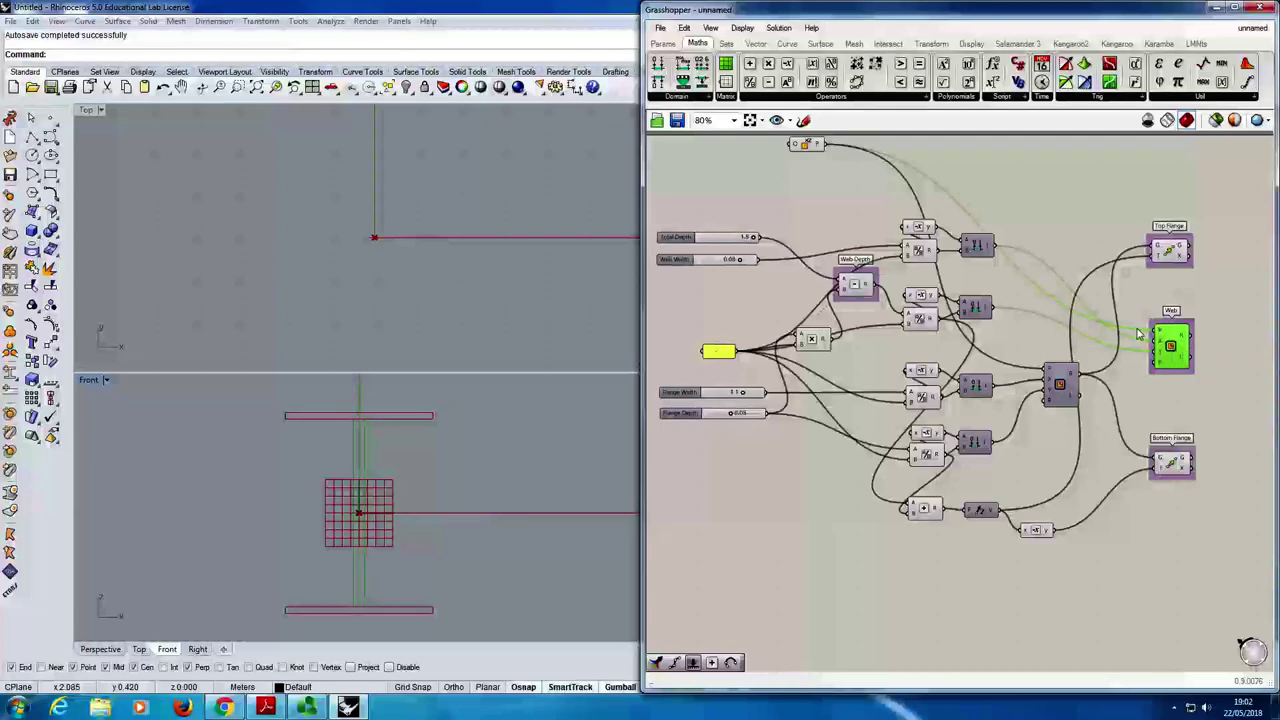
click(1218, 318)
- Nudge the Top Flange and Web groups slightly to align them with the Bottom Flange group
scroll(1218, 318, down, 3)
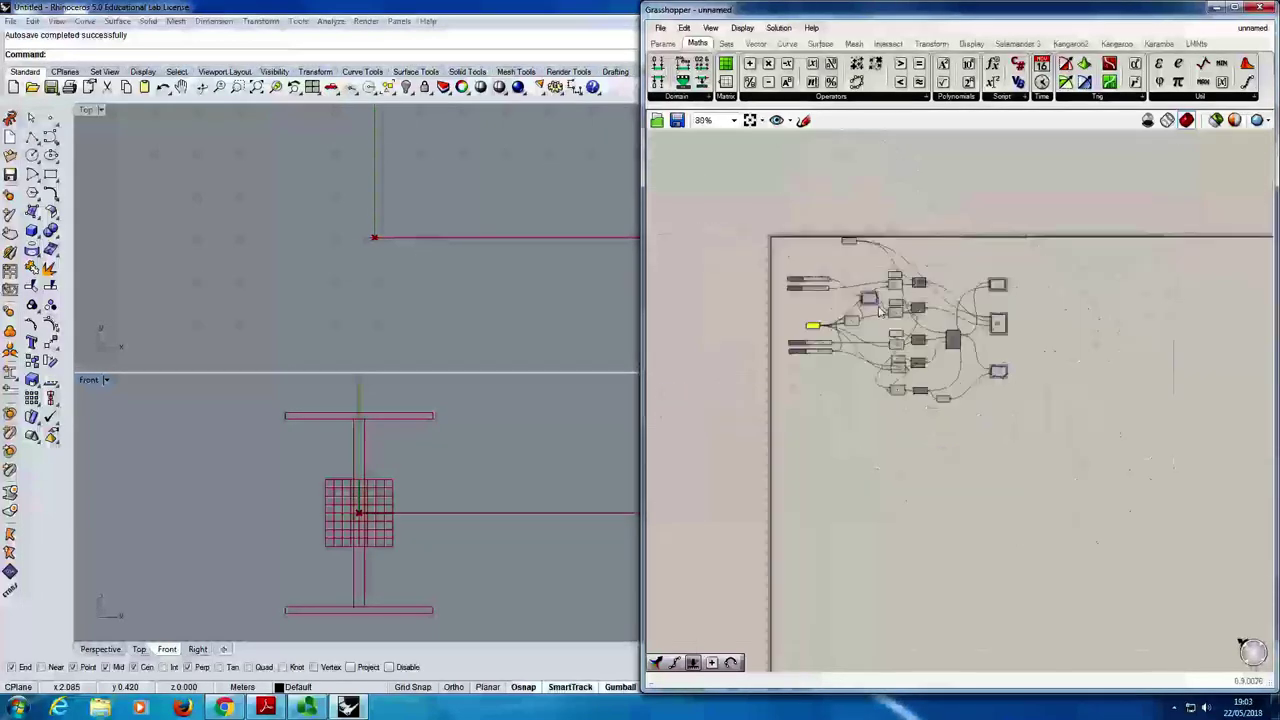
scroll(995, 393, up, 5)
mouse_move(995, 393)
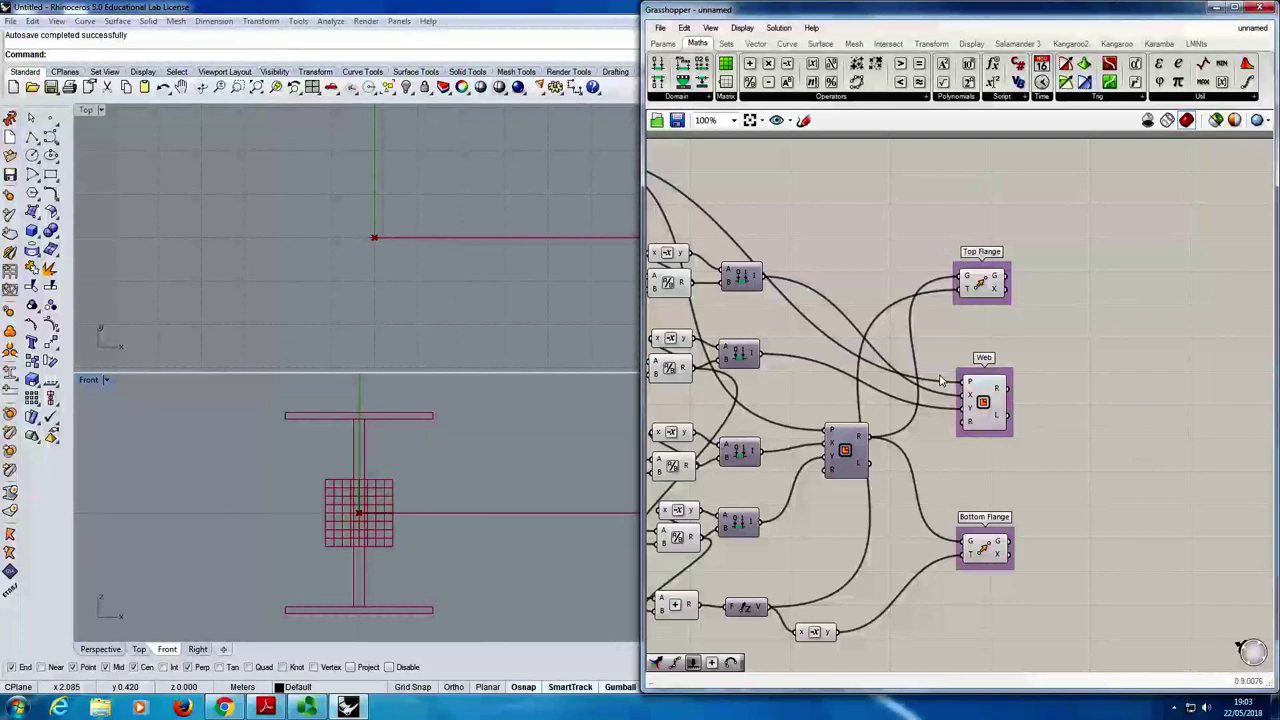
drag(987, 280, 990, 287)
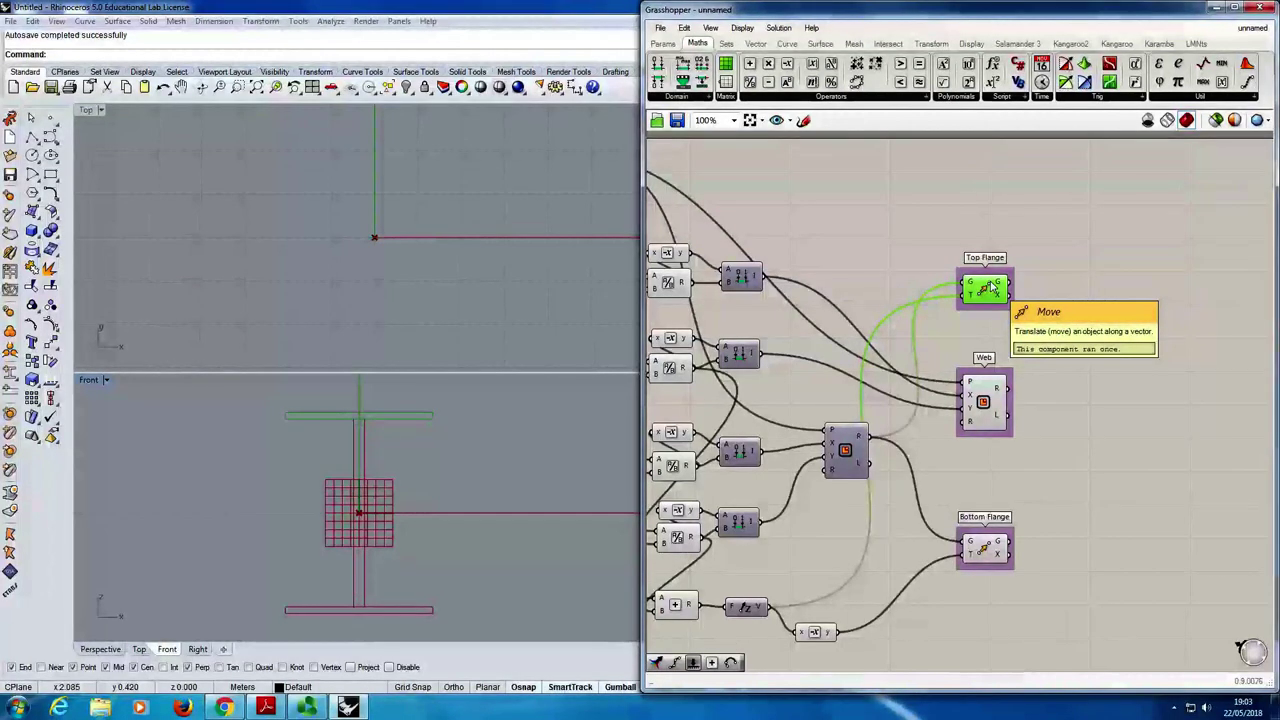
click(980, 257)
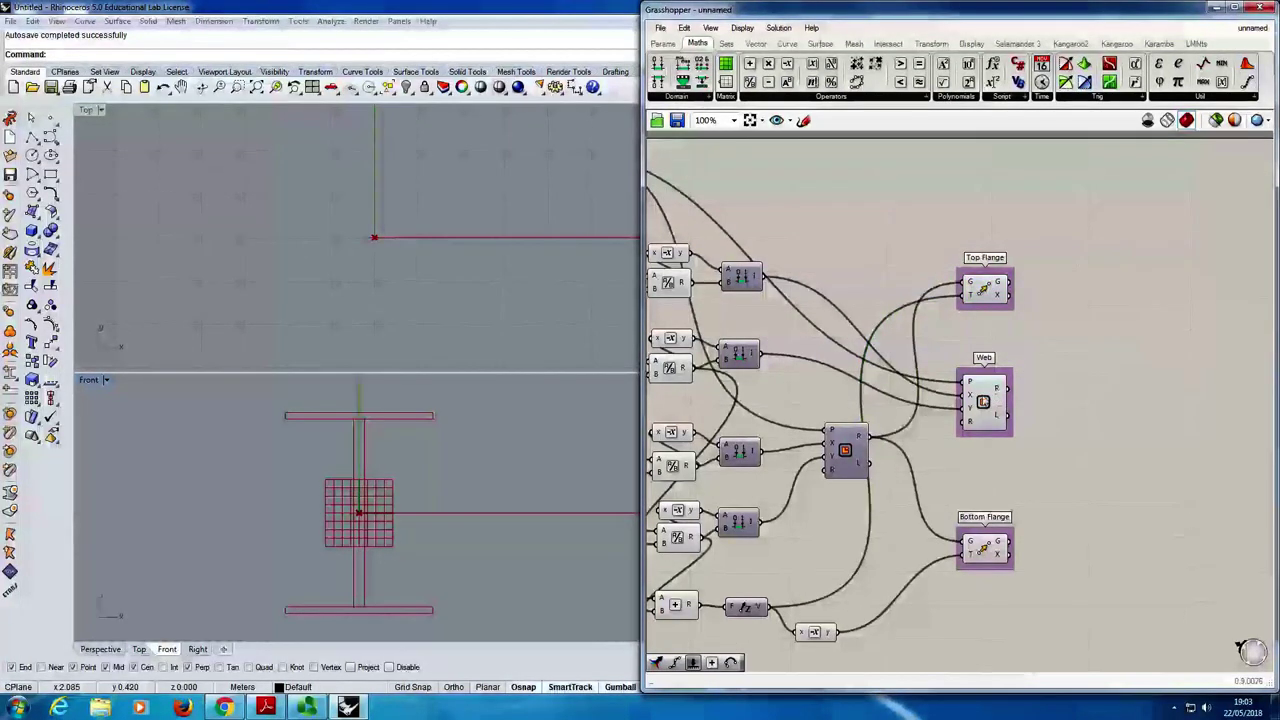
drag(1012, 396, 1022, 404)
click(1086, 373)
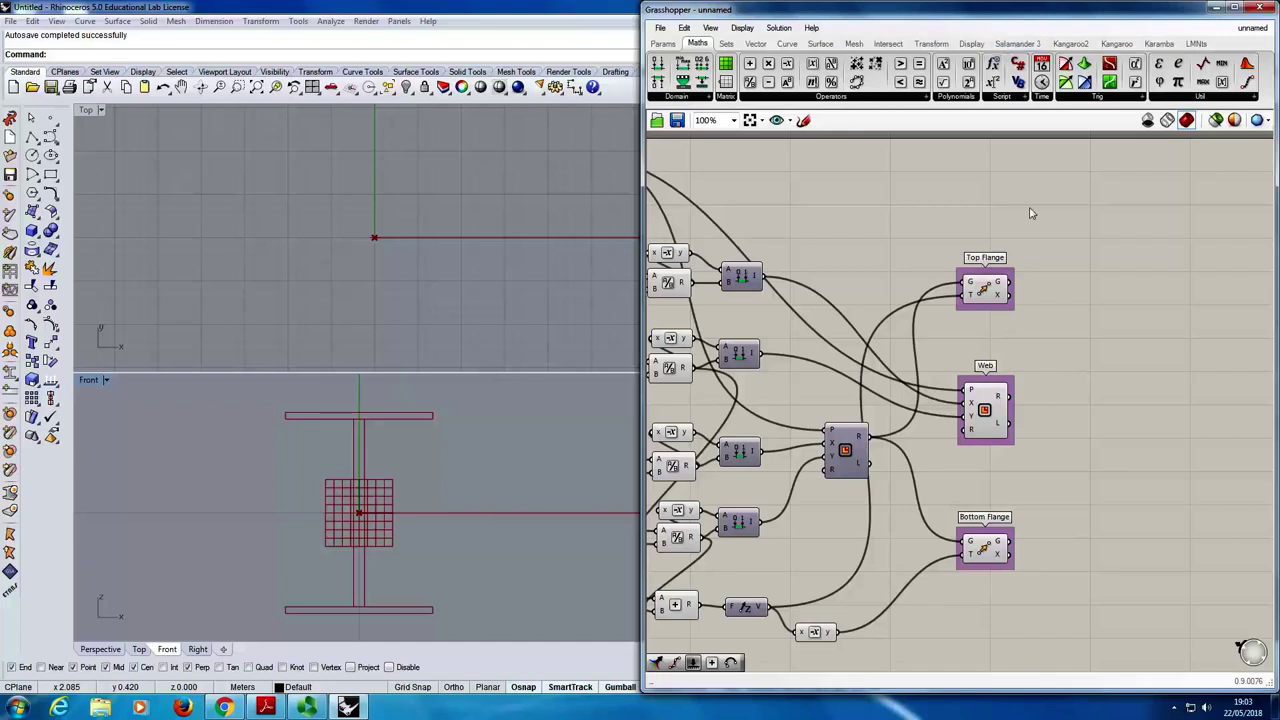
- Add an Area Moments component beside the Top Flange group
click(821, 44)
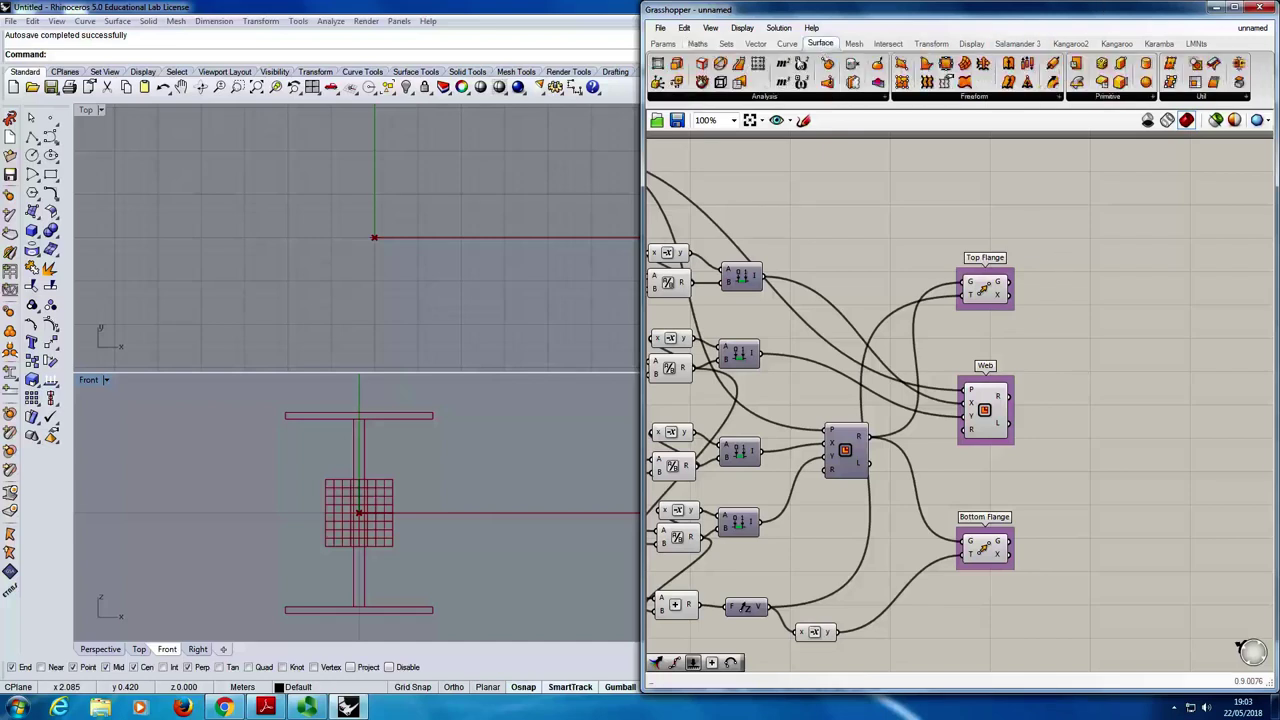
click(741, 98)
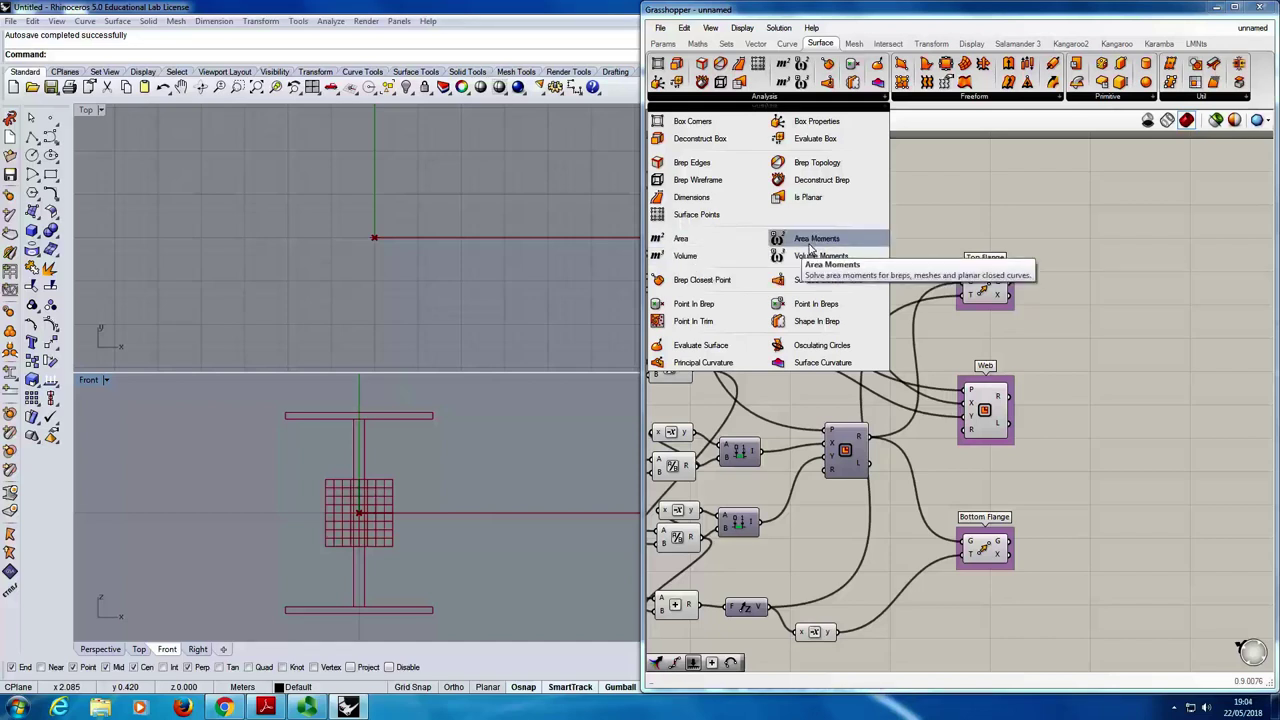
click(812, 244)
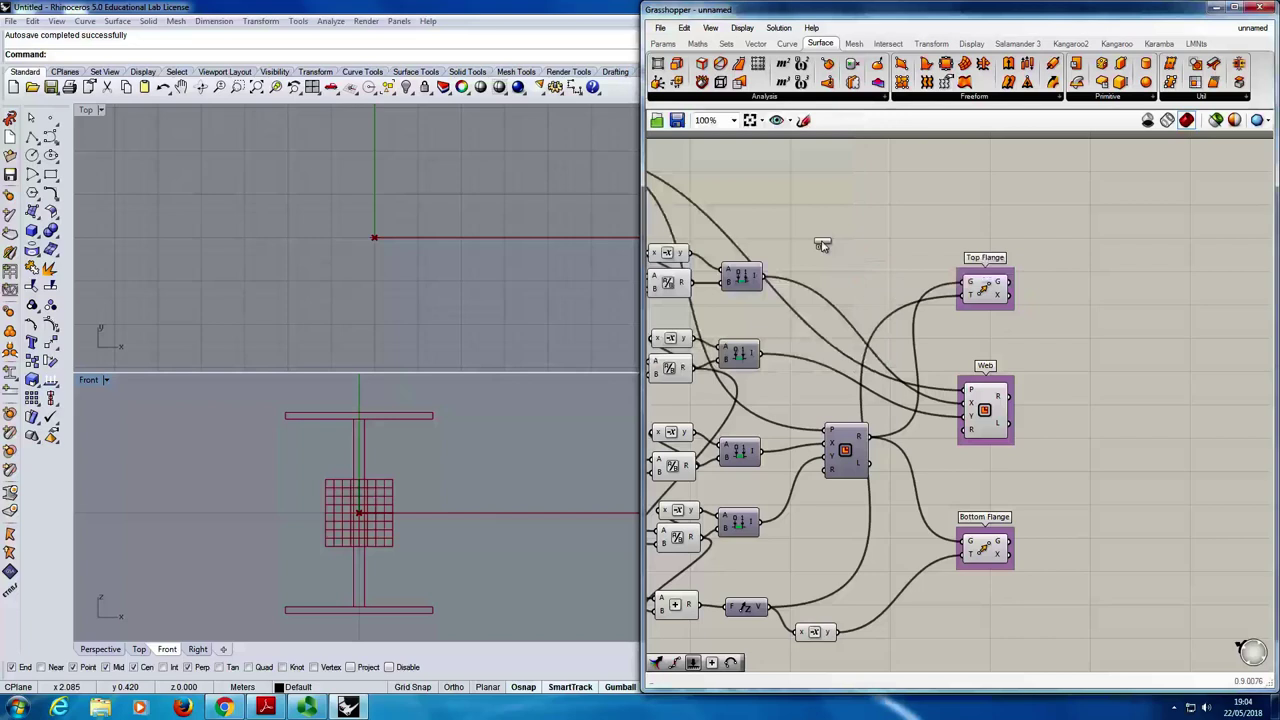
click(1120, 262)
drag(1116, 258, 1088, 262)
click(1165, 263)
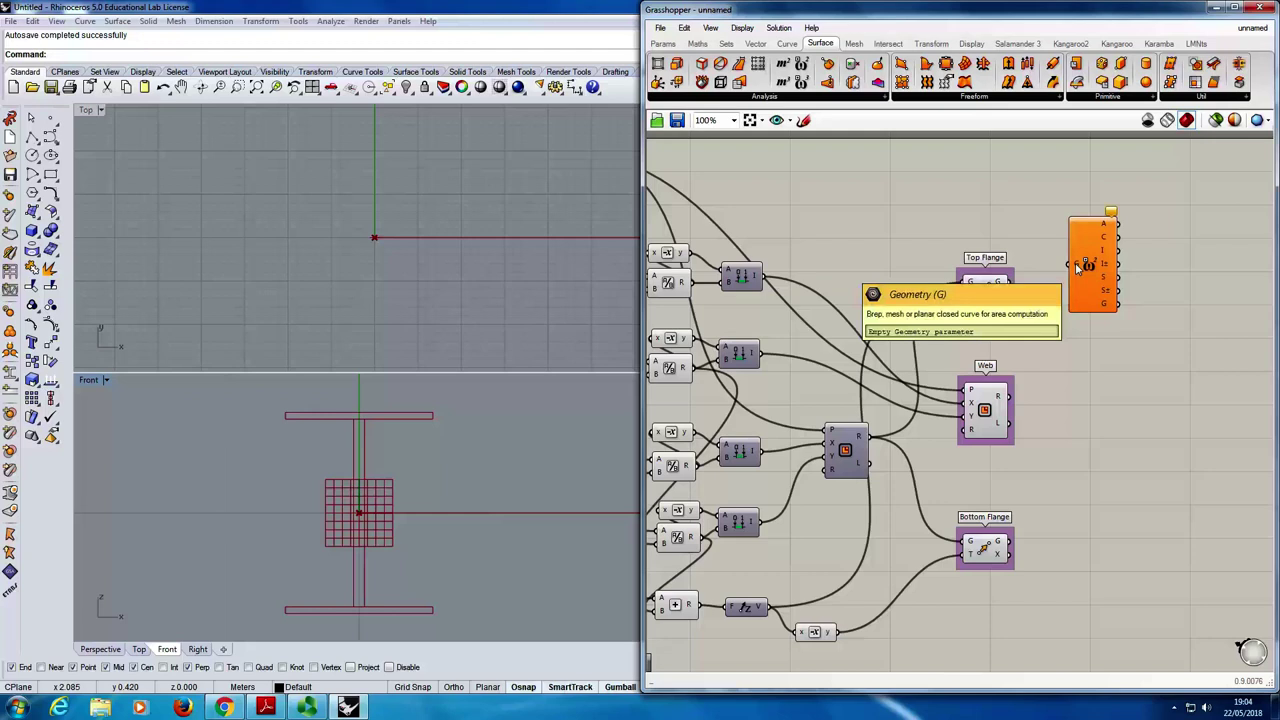
- Connect the Top Flange Move's G output to the Area Moments component's G input
click(989, 290)
click(988, 405)
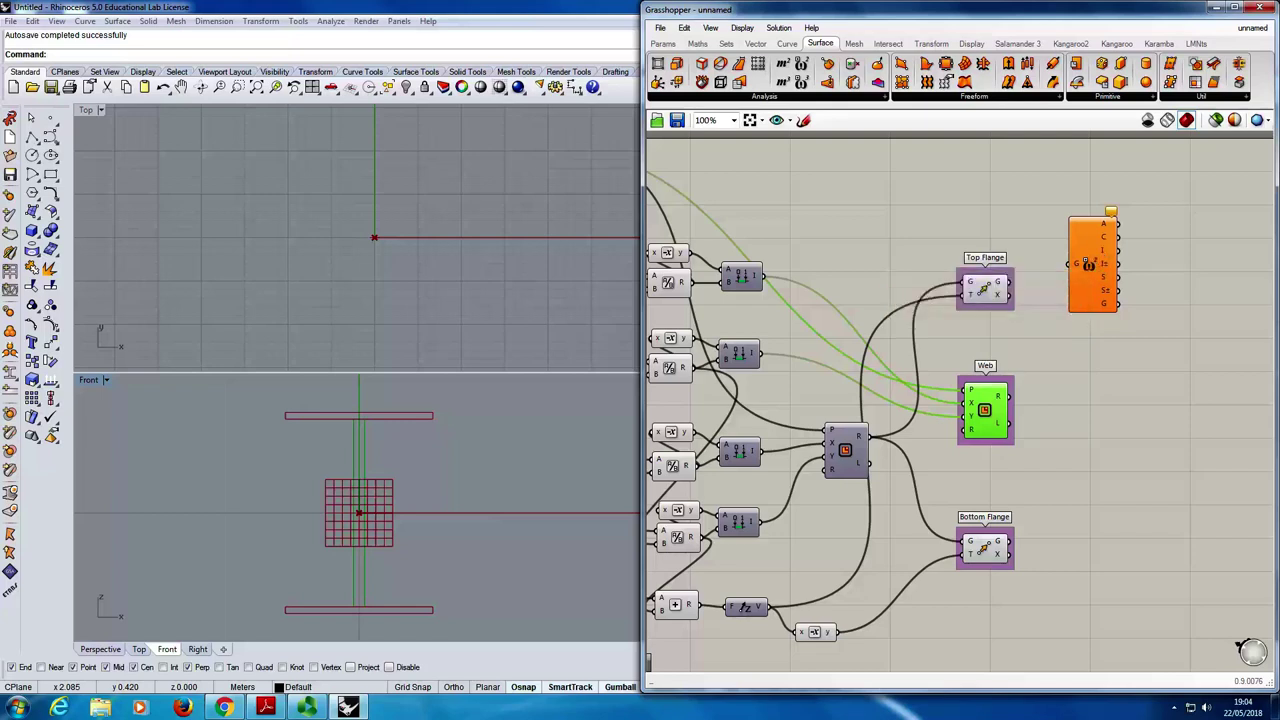
click(1010, 448)
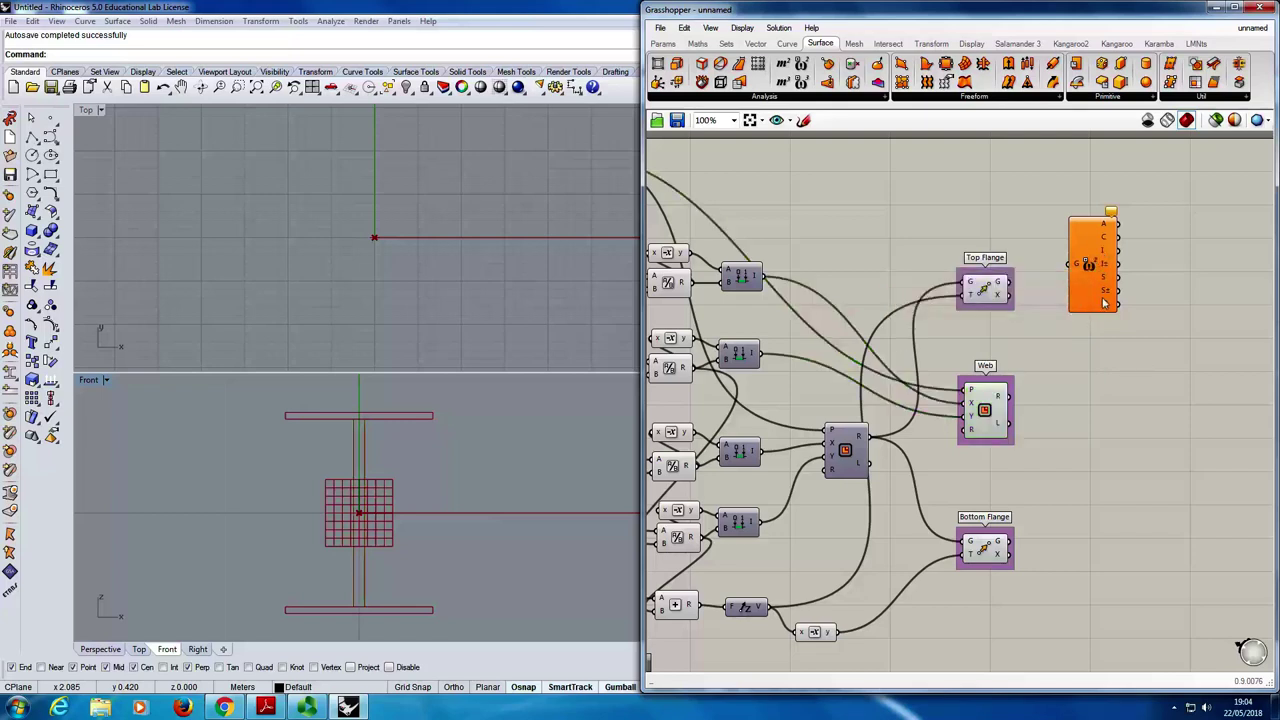
drag(1105, 275, 1103, 286)
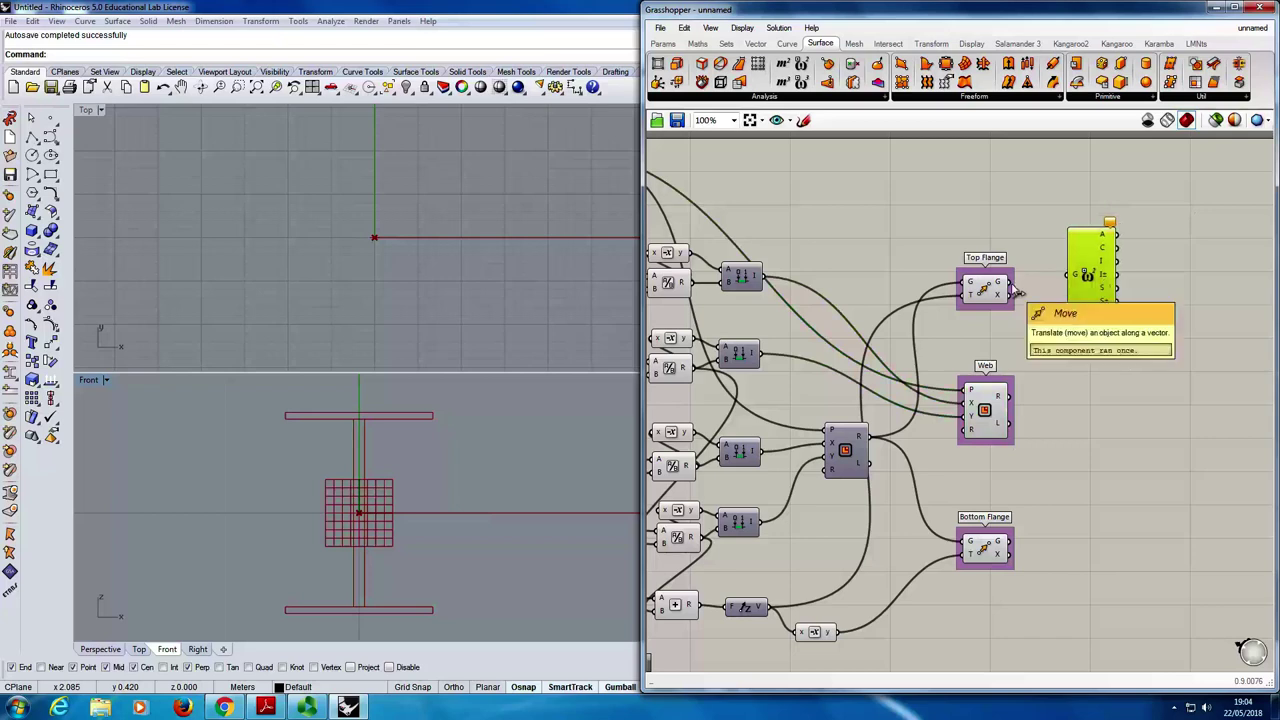
drag(1012, 283, 1068, 275)
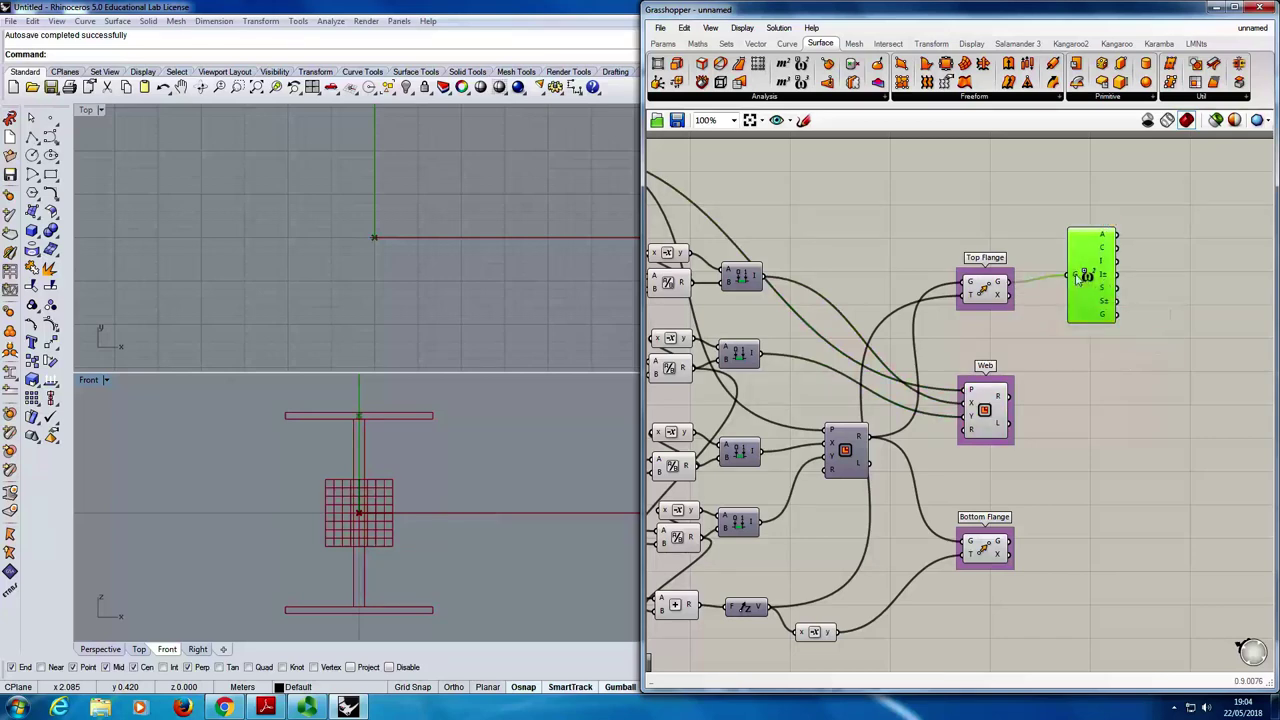
- Duplicate the Area Moments component beside the Web group and connect the web Rectangle's R output to its G input
mouse_move(1105, 240)
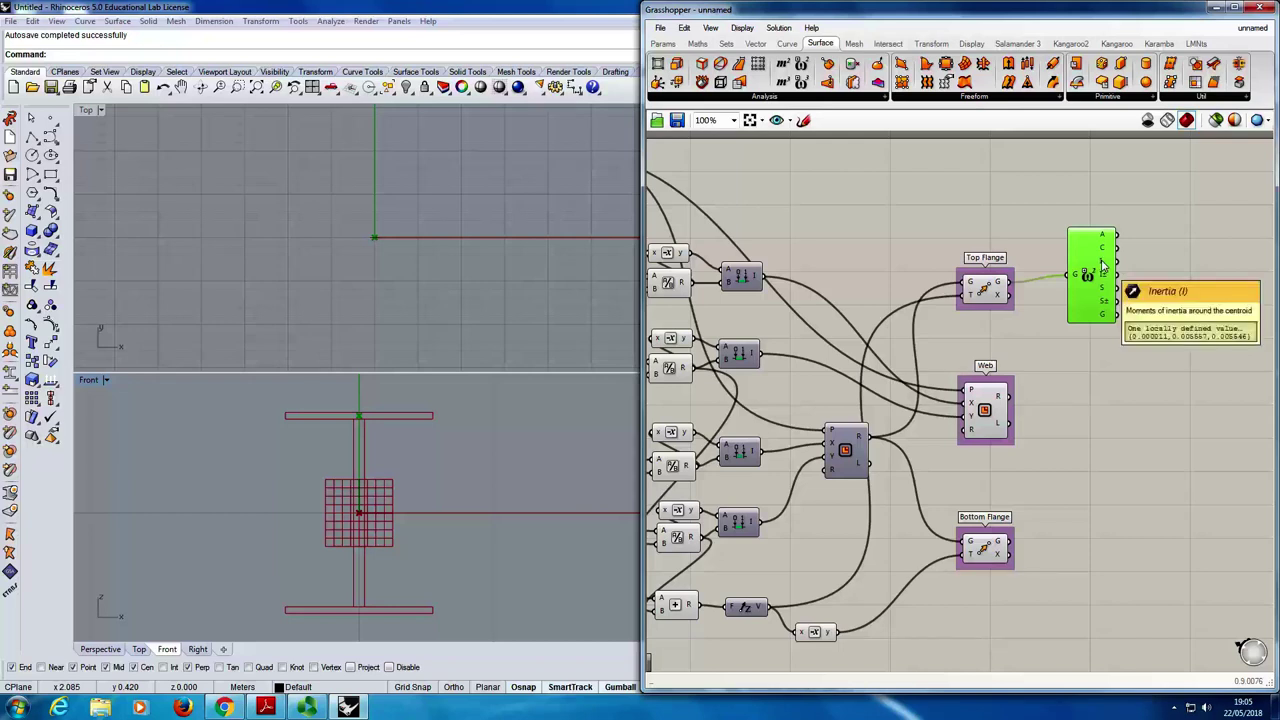
click(1088, 270)
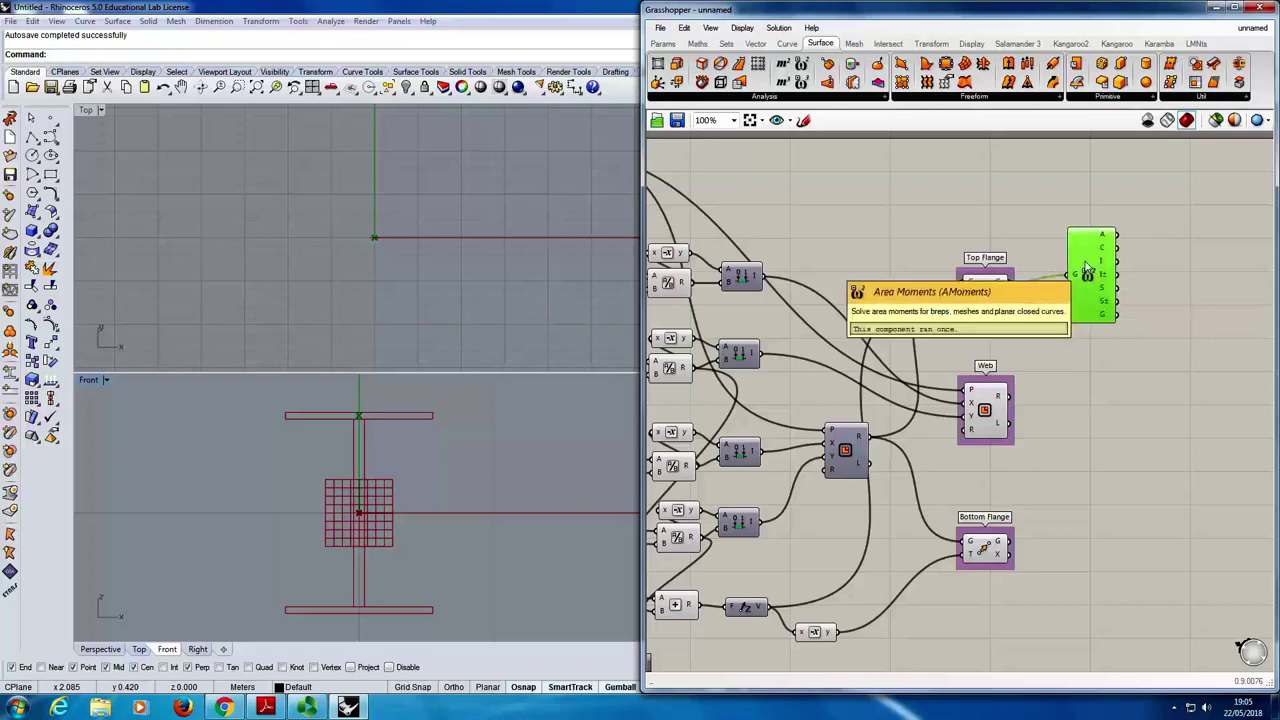
alt+drag(1088, 268, 1012, 396)
- Place another Area Moments copy beside the Bottom Flange group and connect that group's Move G output to its G input
click(1088, 270)
alt+drag(1088, 270, 1074, 478)
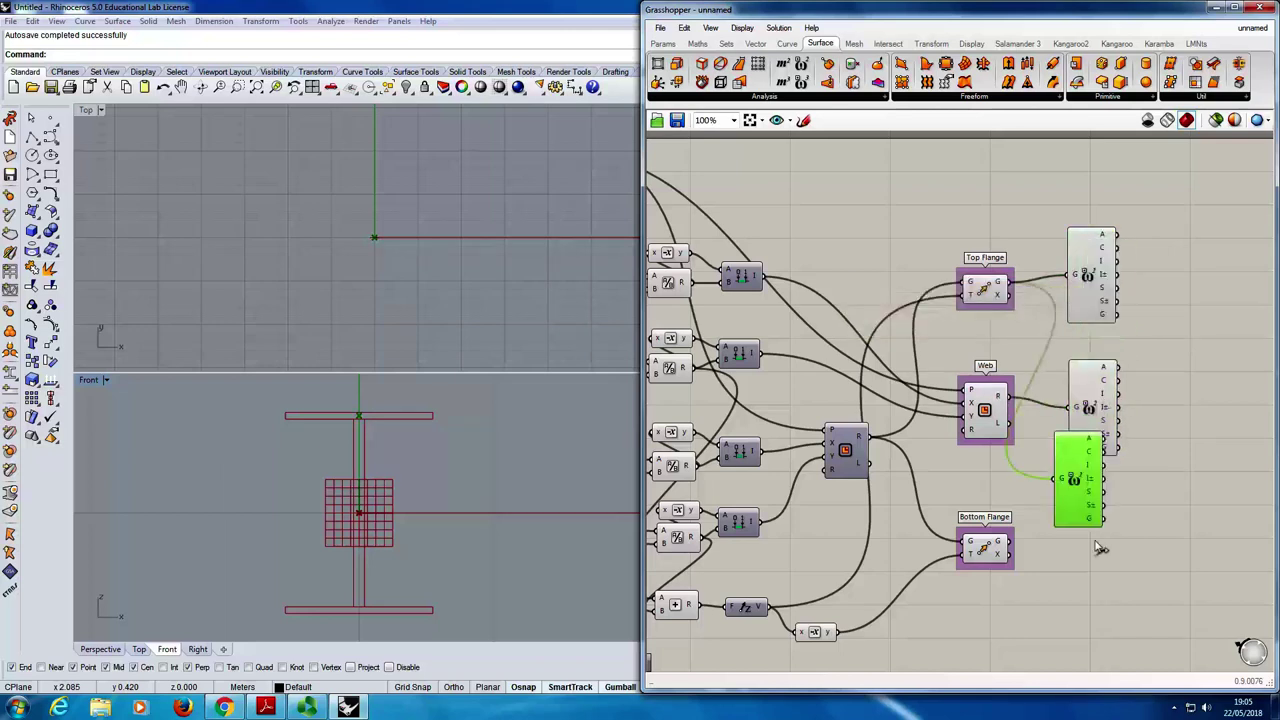
alt+drag(1097, 547, 1078, 545)
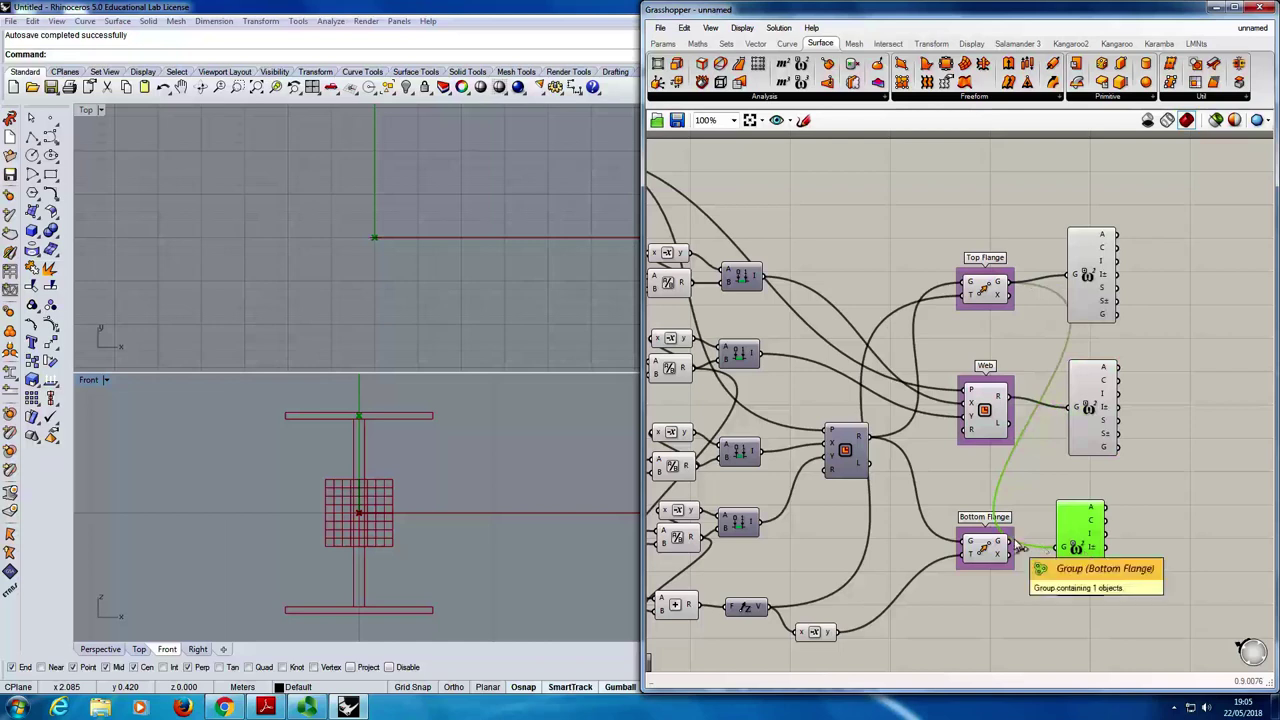
click(1163, 526)
click(1082, 542)
drag(1082, 542, 1013, 545)
- Add a Deconstruct Vector component and connect the C output of the Top Flange's Area Moments to its V input
scroll(1057, 443, down, 2)
scroll(1129, 457, up, 2)
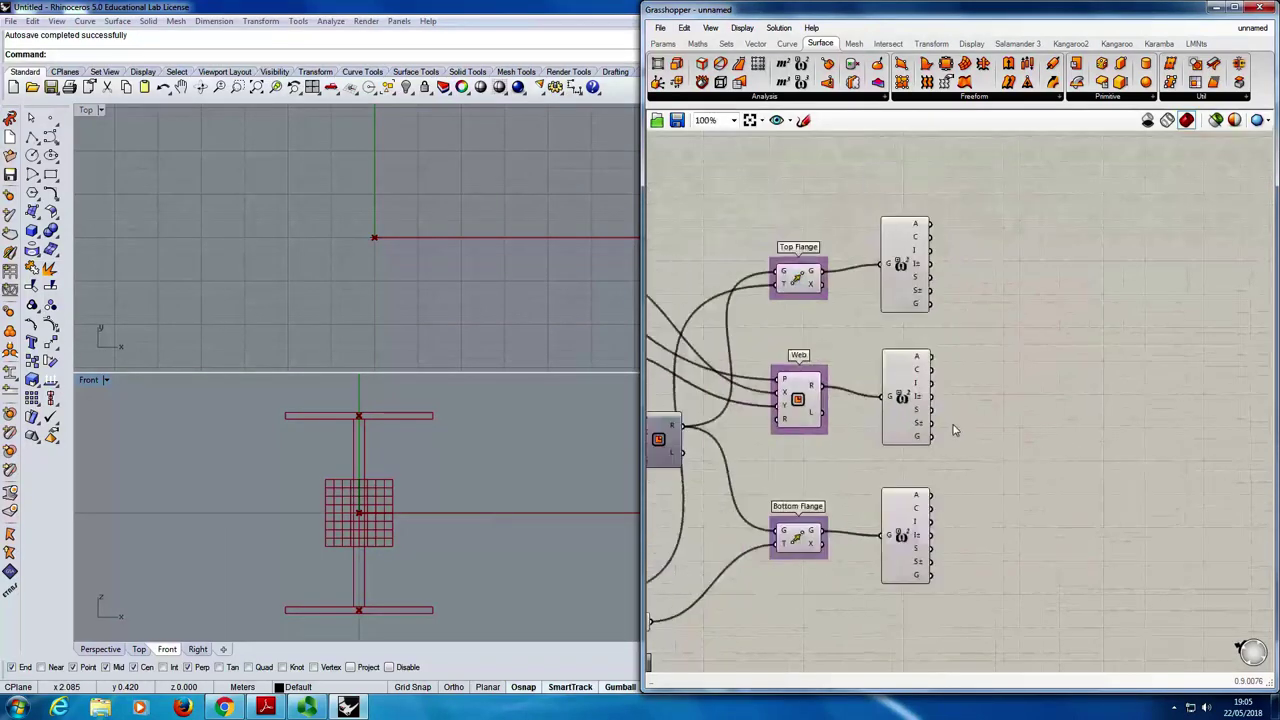
scroll(1137, 422, up, 1)
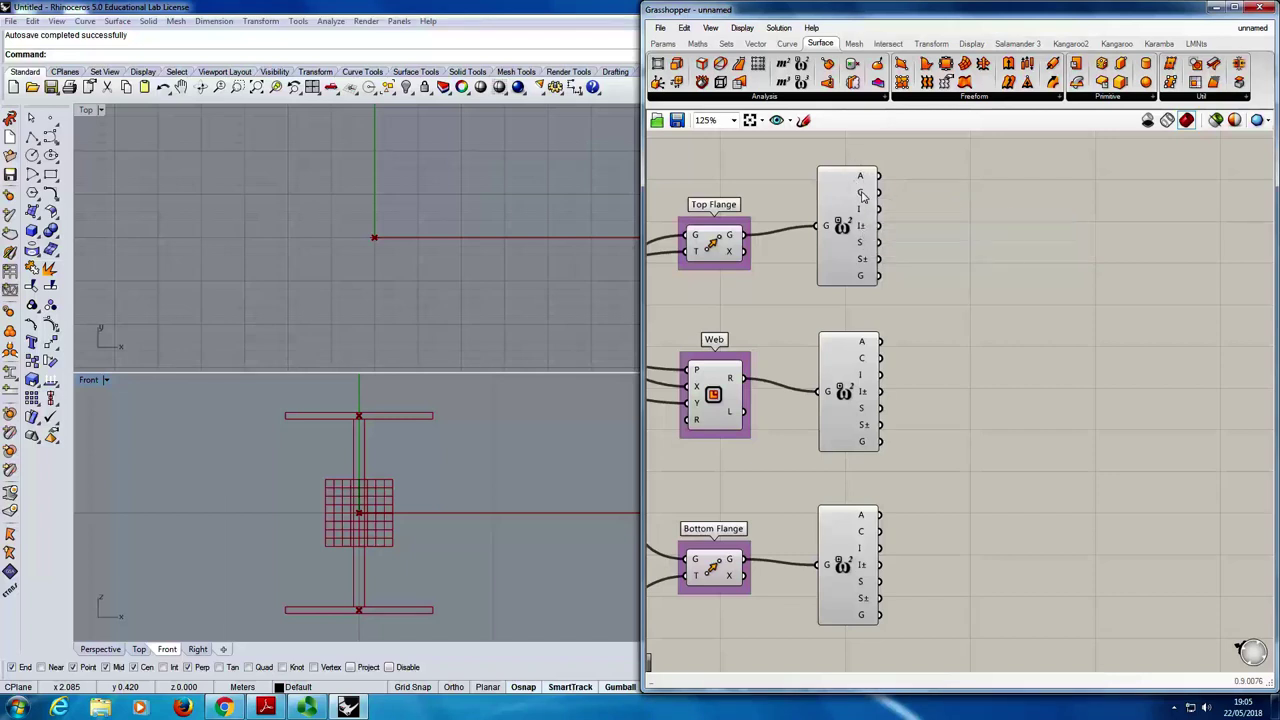
mouse_move(863, 196)
click(758, 44)
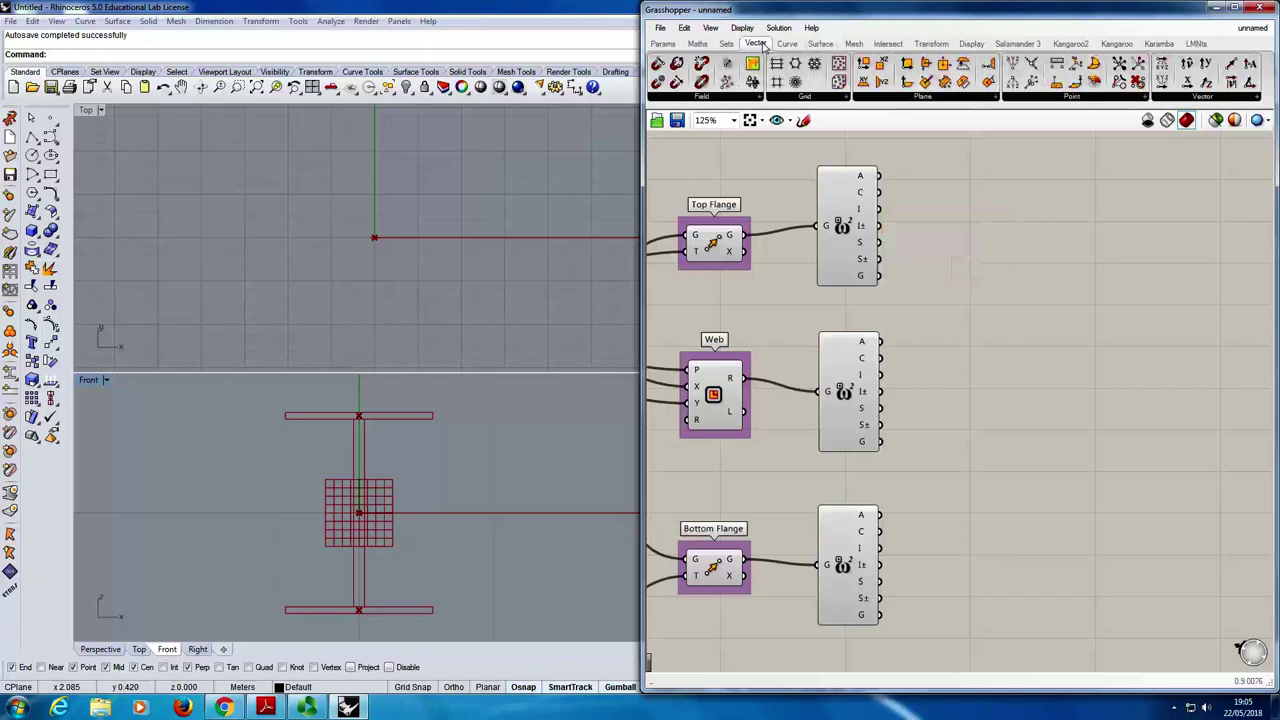
click(1206, 97)
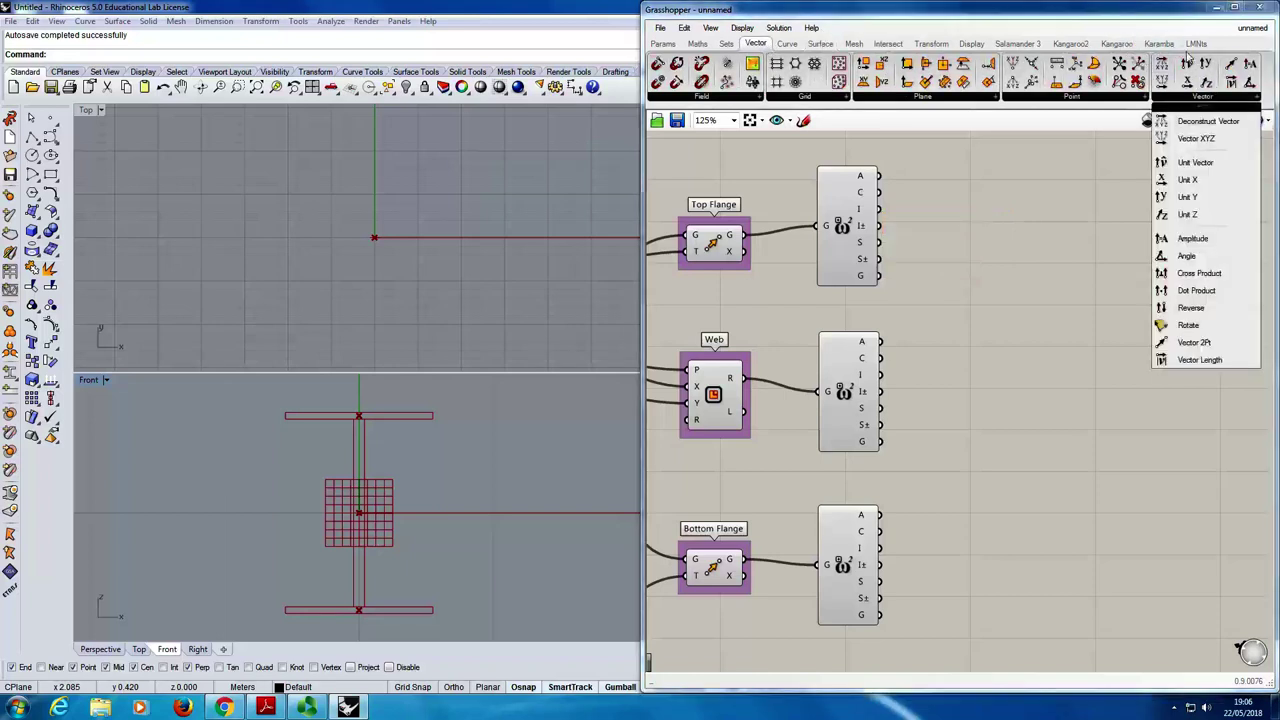
click(1207, 121)
click(993, 203)
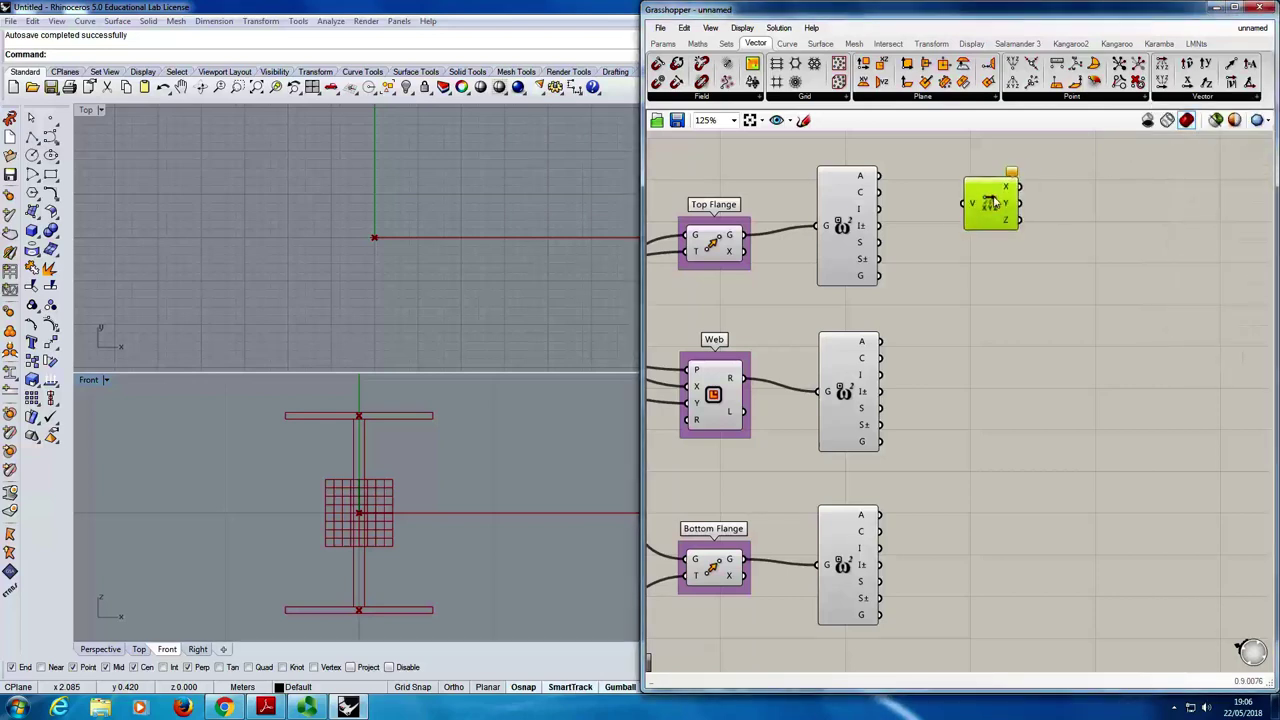
drag(980, 202, 940, 201)
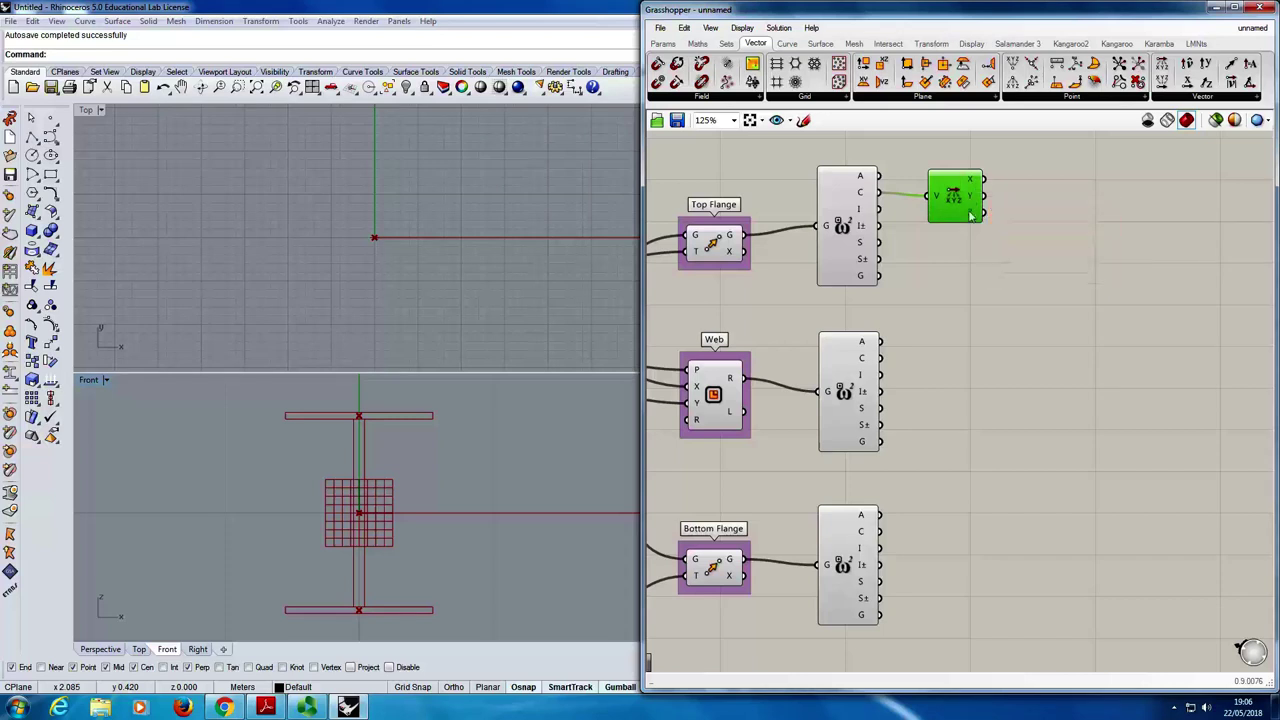
mouse_move(970, 215)
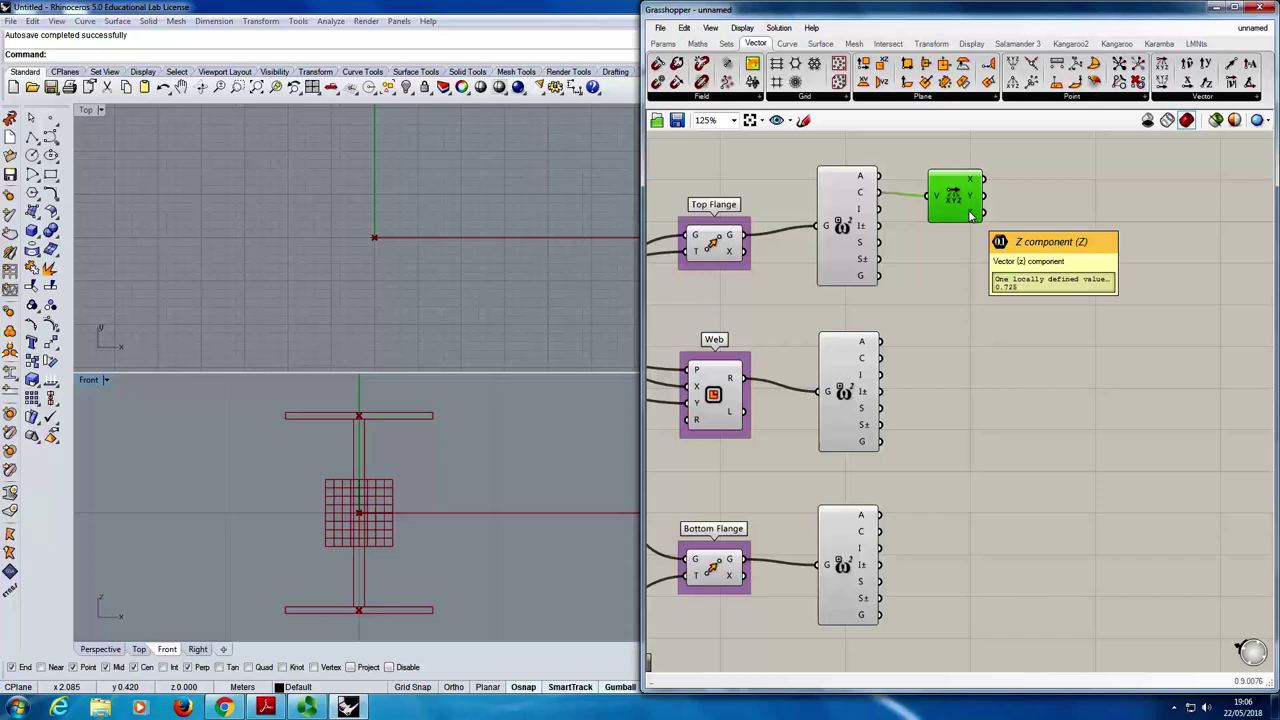
- Move the Deconstruct Vector component slightly farther away from the Top Flange's Area Moments component
click(997, 277)
scroll(965, 275, down, 5)
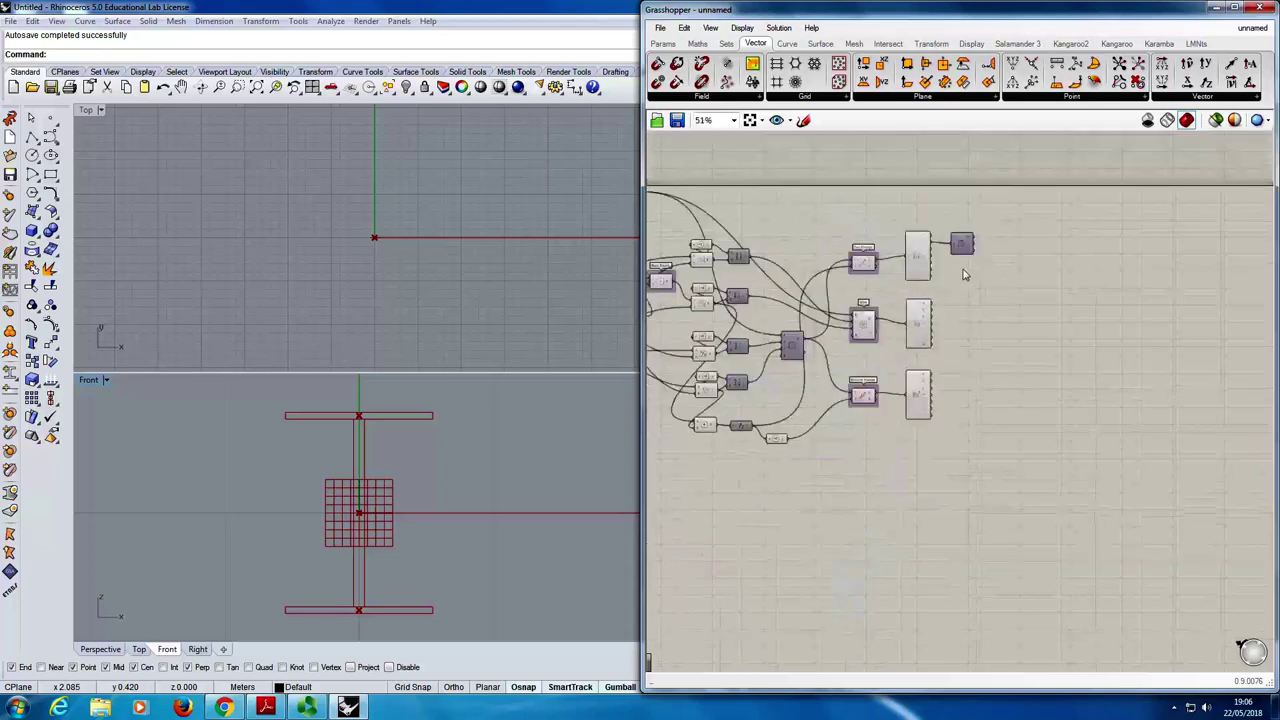
scroll(965, 275, up, 3)
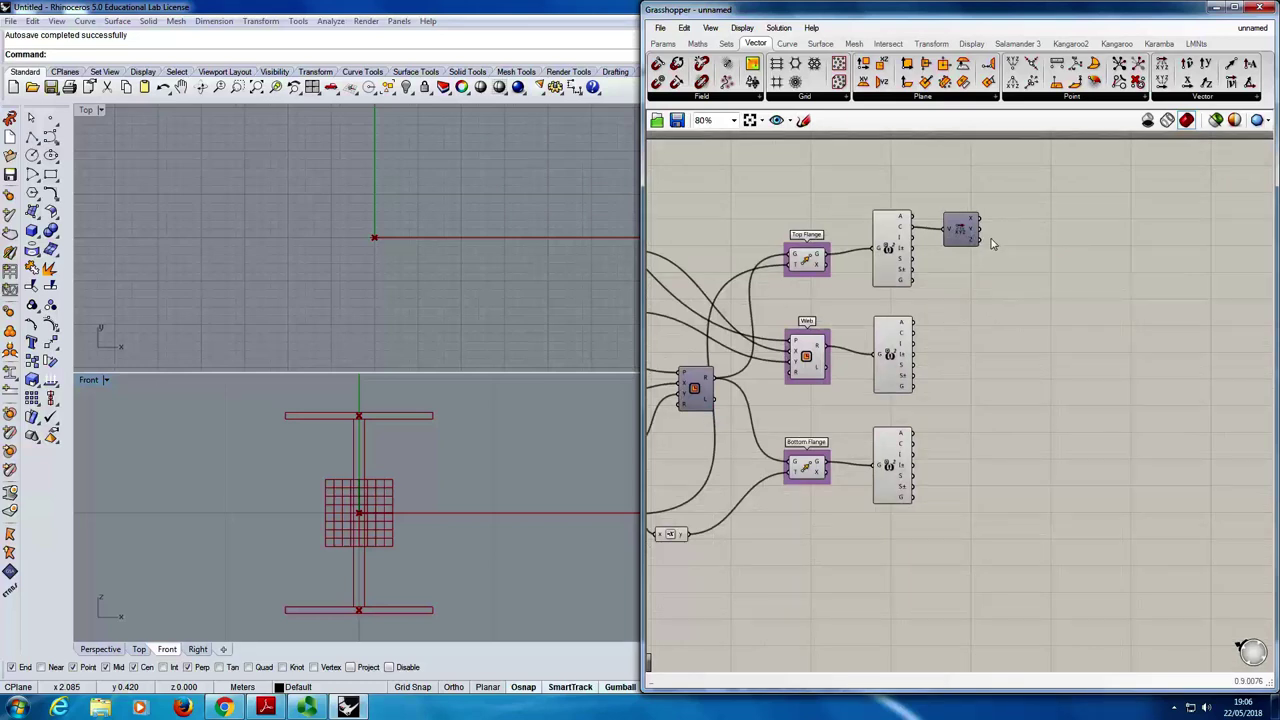
mouse_move(961, 232)
mouse_down()
mouse_move(980, 226)
mouse_move(970, 230)
mouse_up()
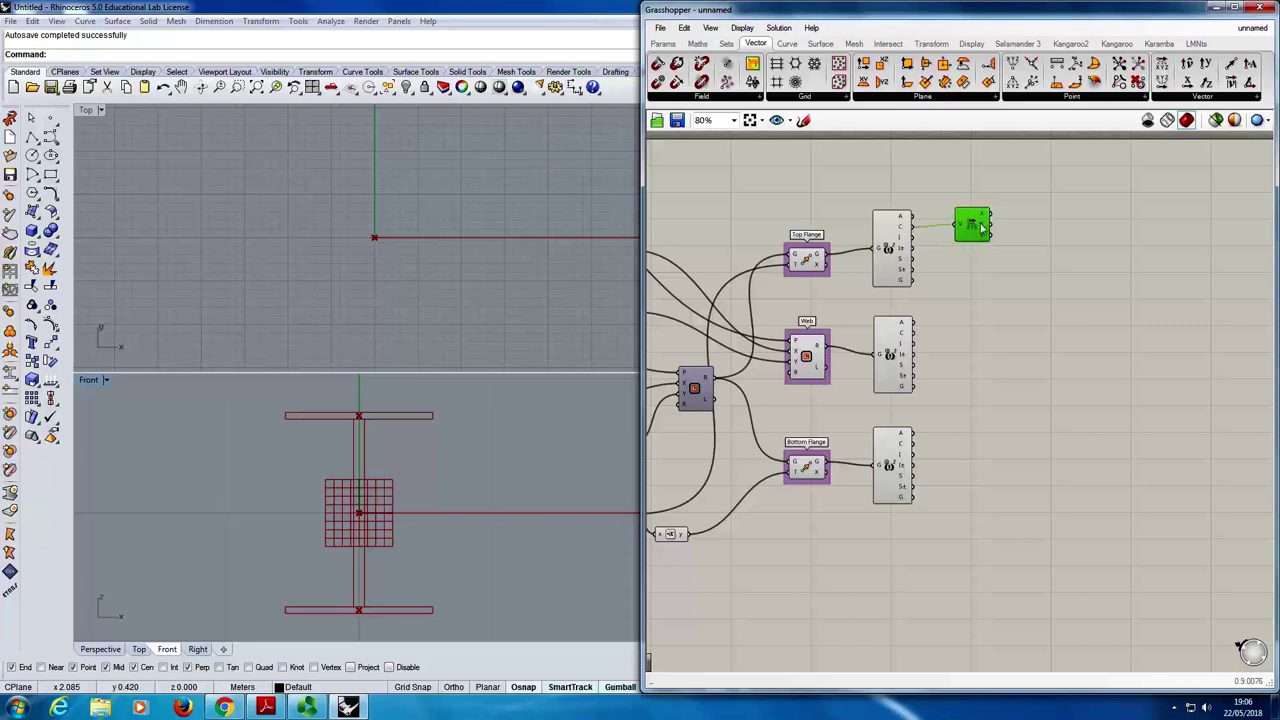
mouse_move(903, 240)
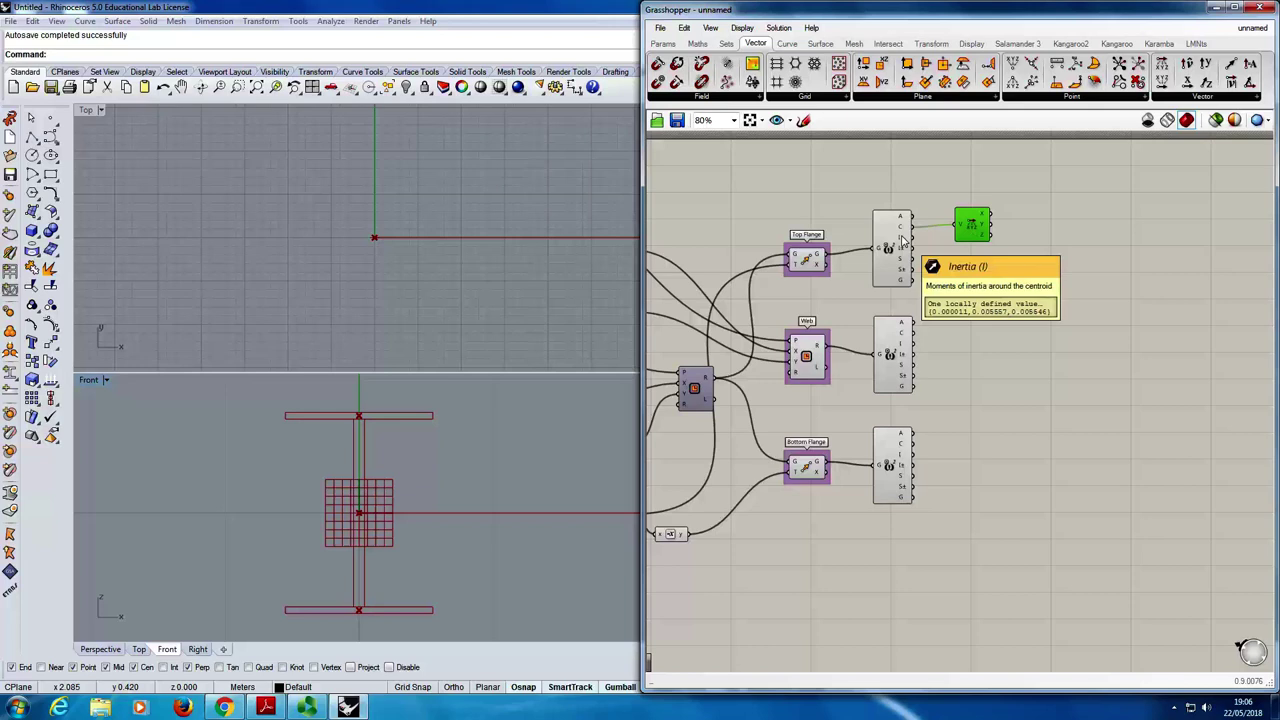
drag(963, 220, 977, 222)
click(1026, 235)
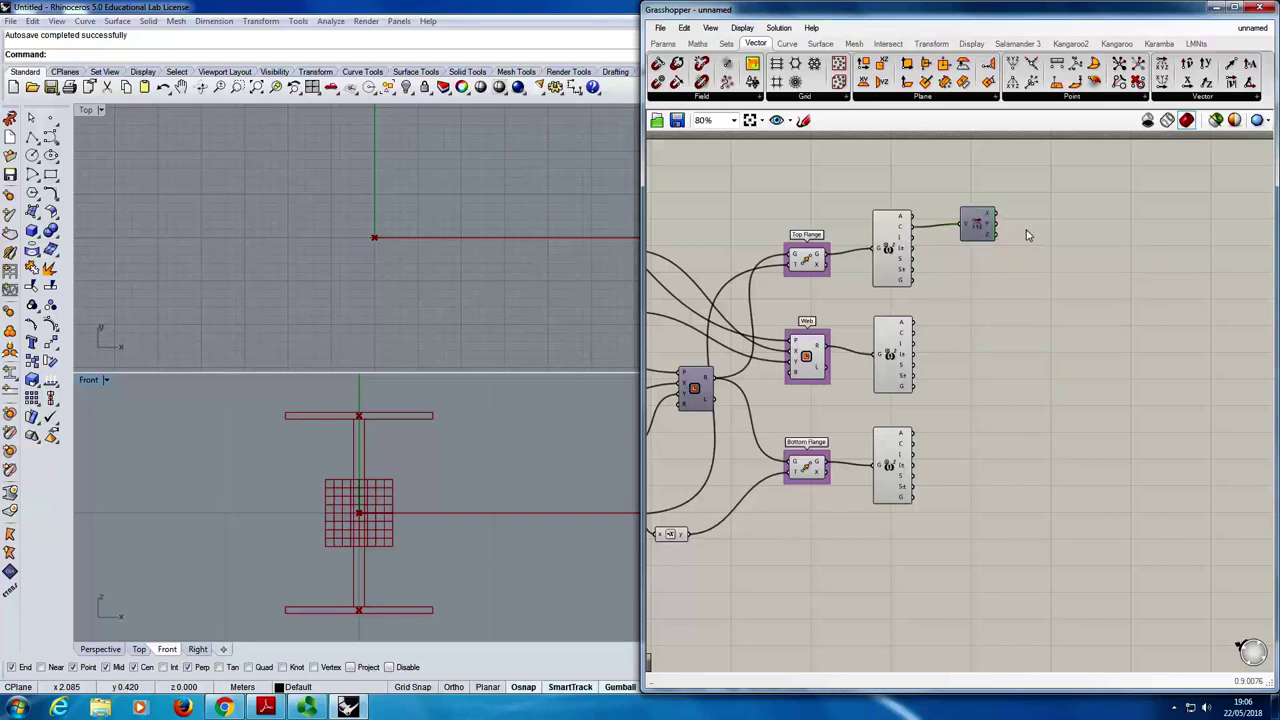
double_click(1026, 235)
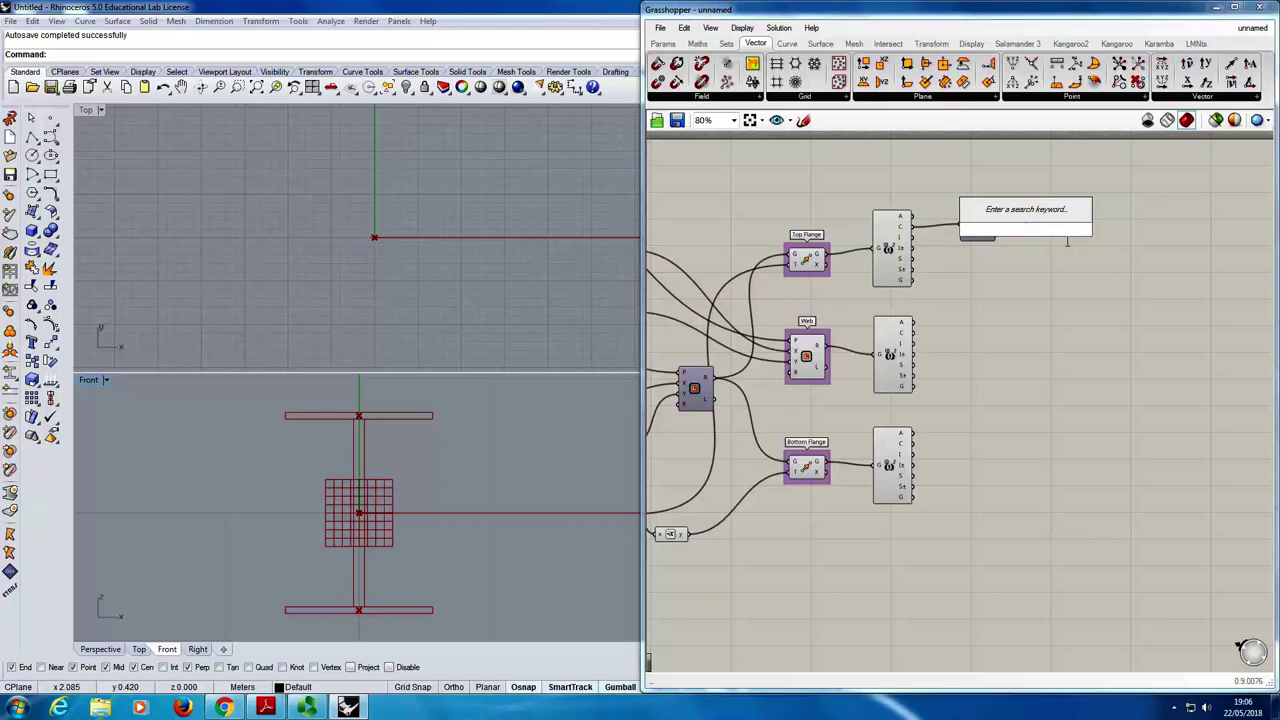
text(number)
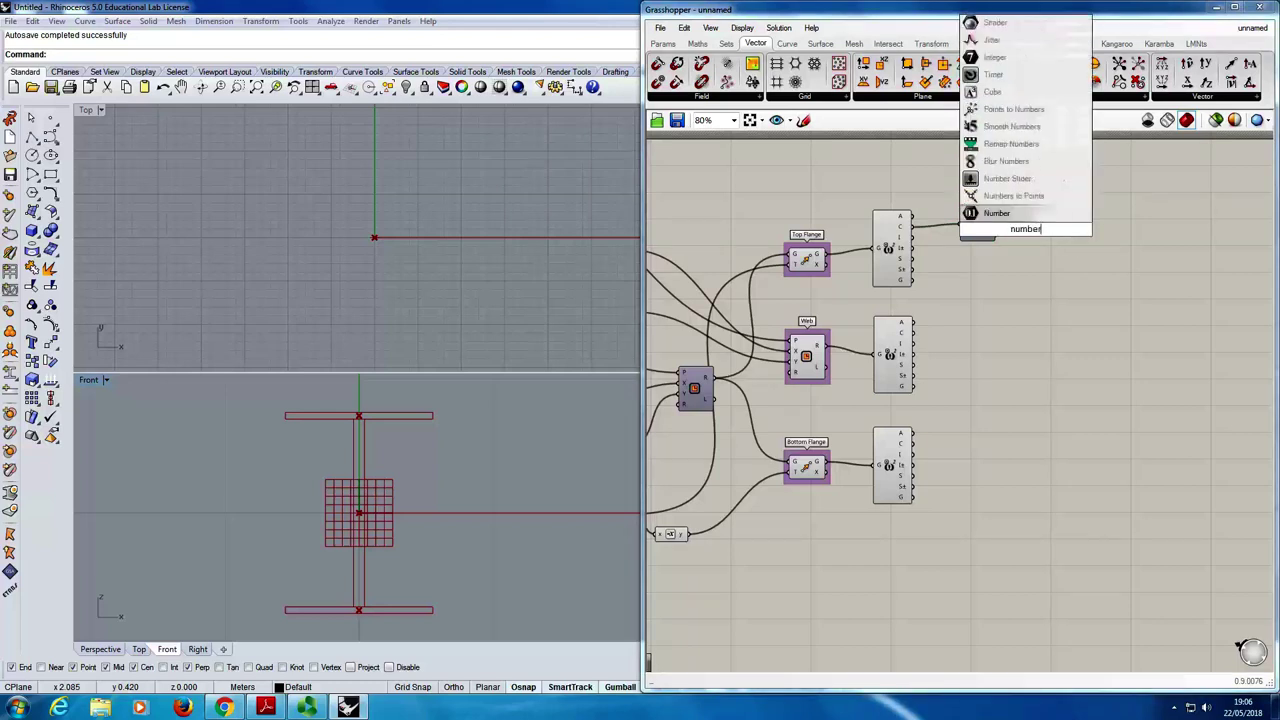
key(Return)
- Add a Number parameter beside the Deconstruct Vector component and connect the Z output to it
click(662, 43)
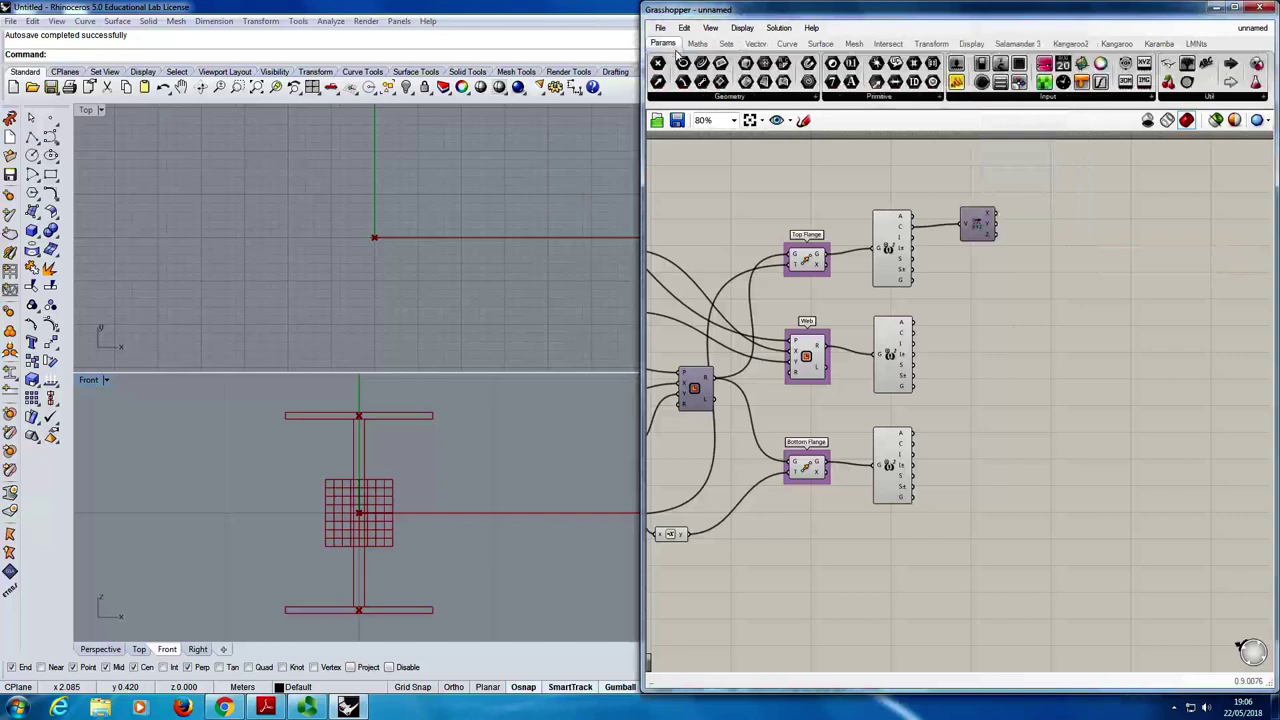
click(698, 98)
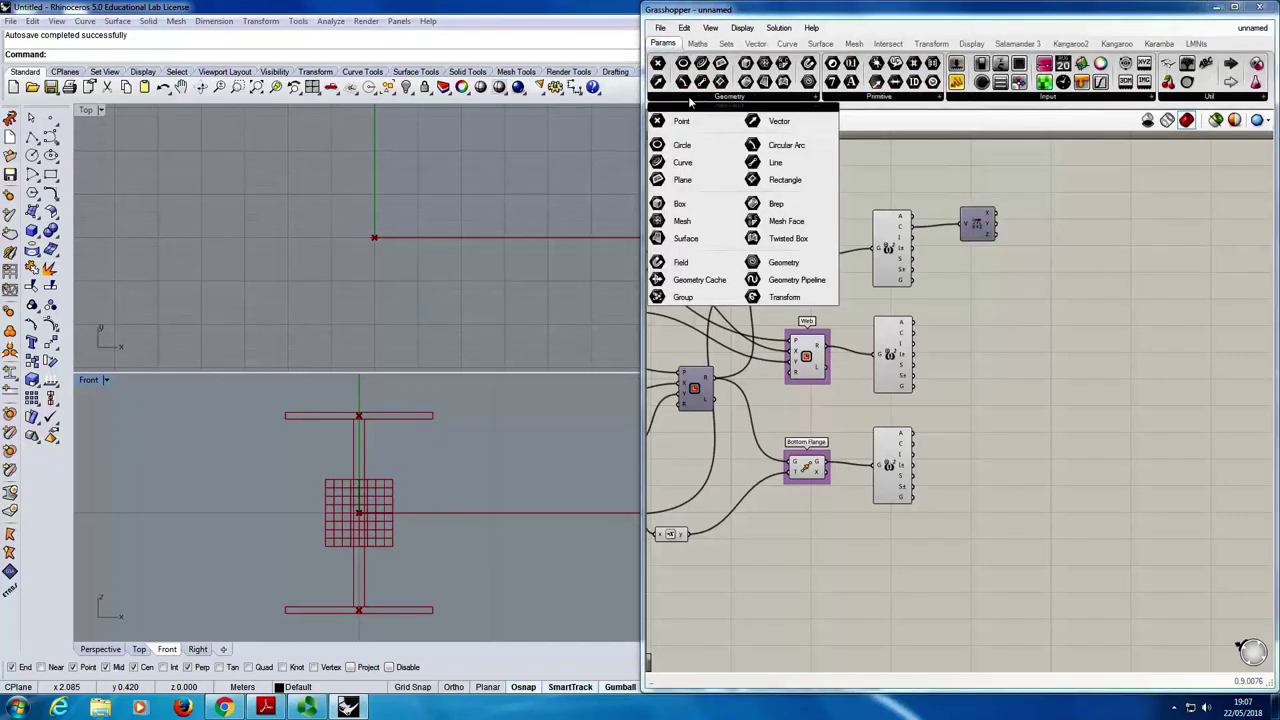
click(908, 100)
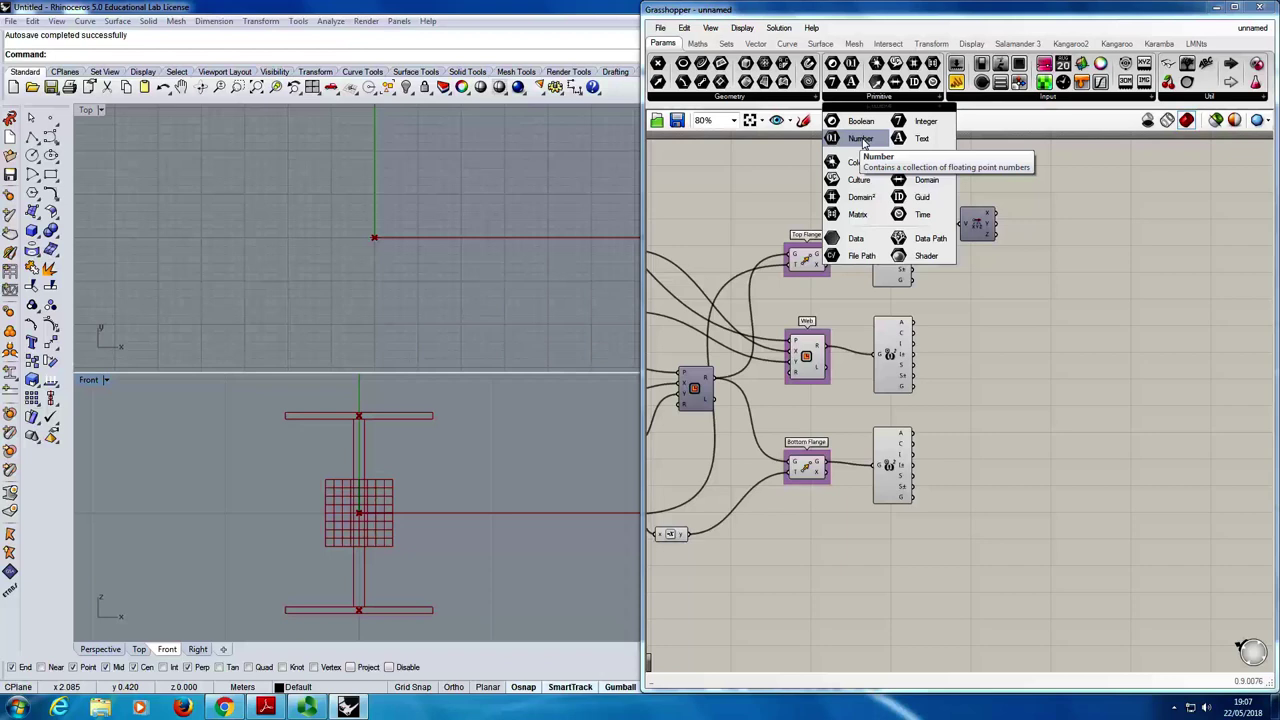
drag(865, 143, 1033, 236)
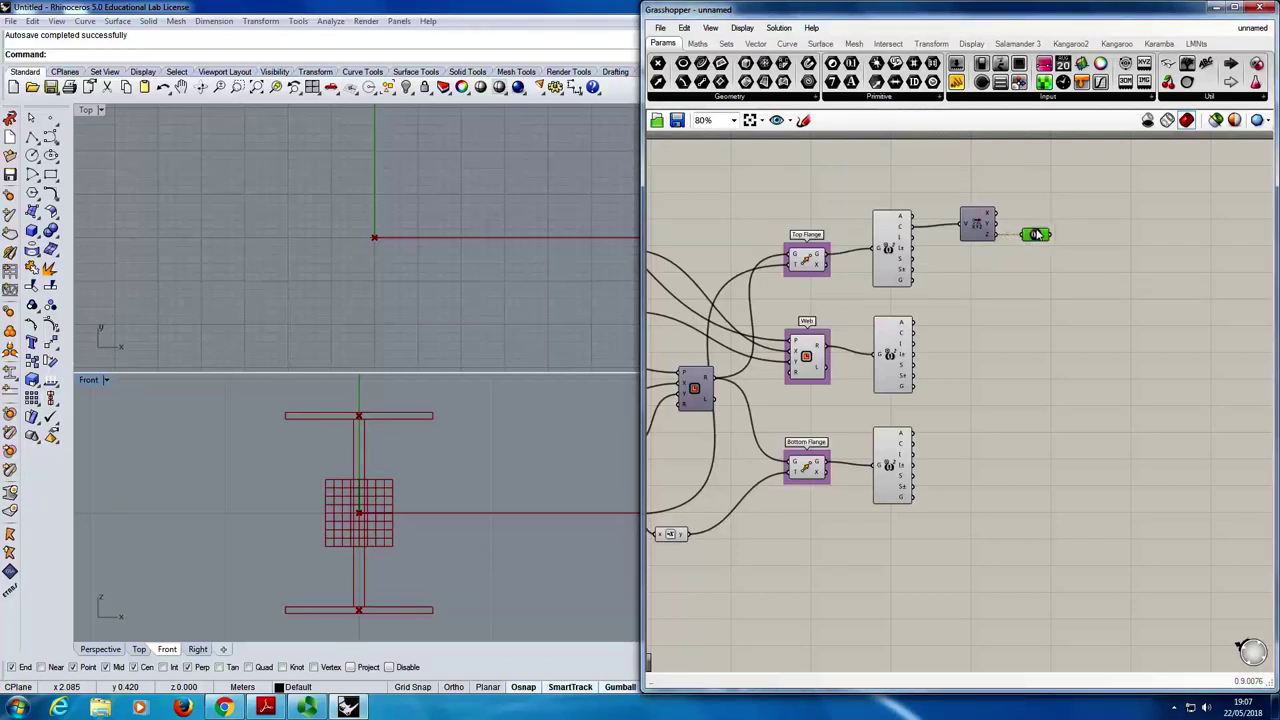
- Group the Number parameter, label the group "distance from centroid" and shift it slightly away from the Deconstruct Vector component
right_click(1038, 221)
click(1078, 331)
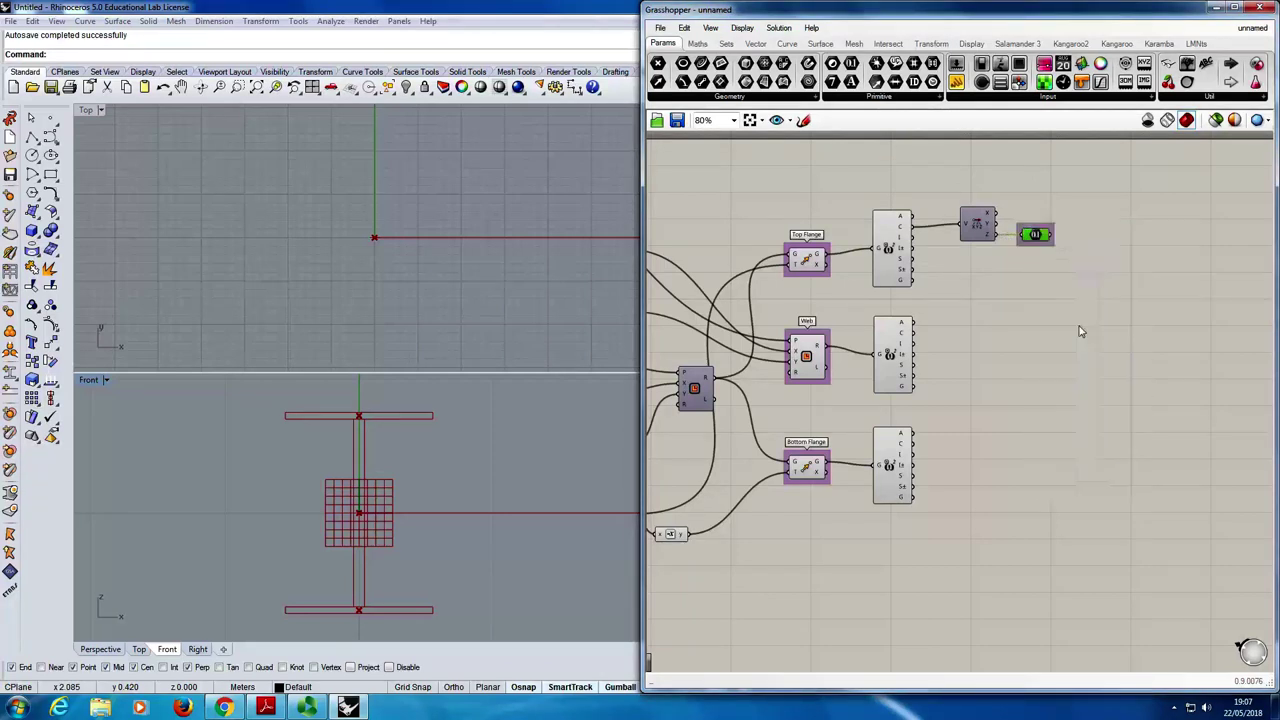
right_click(1052, 233)
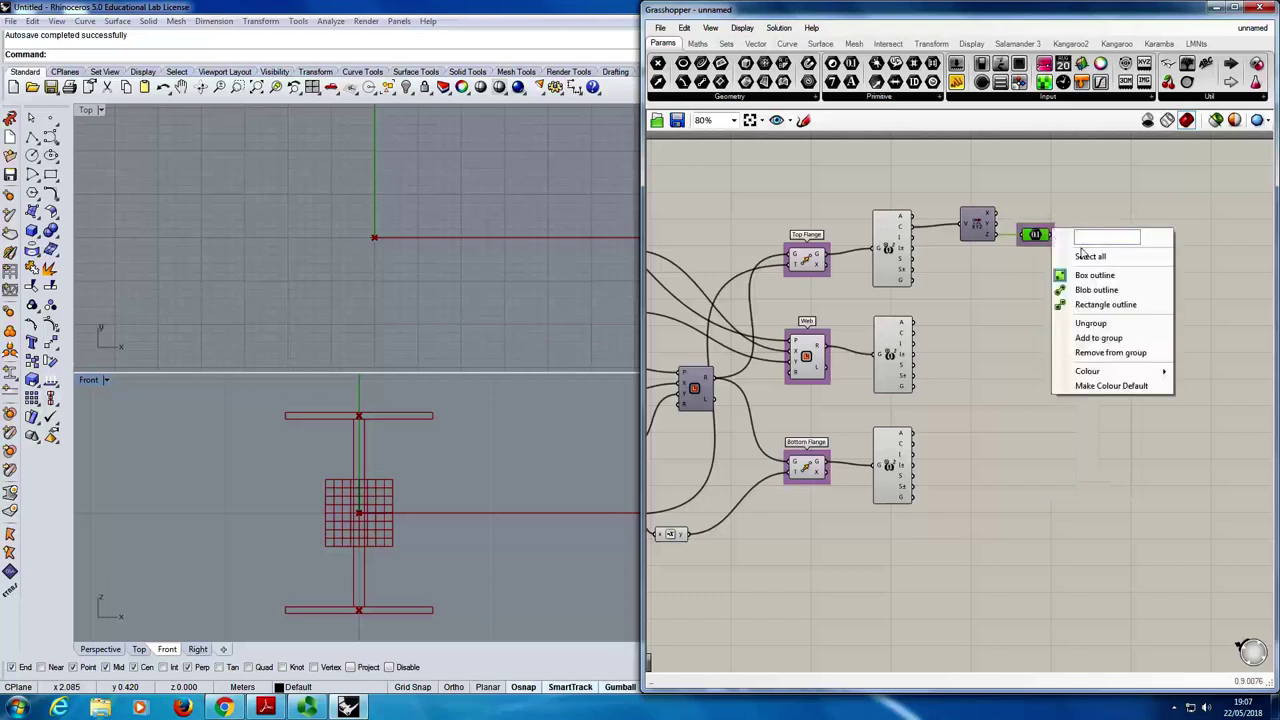
text(distance from )
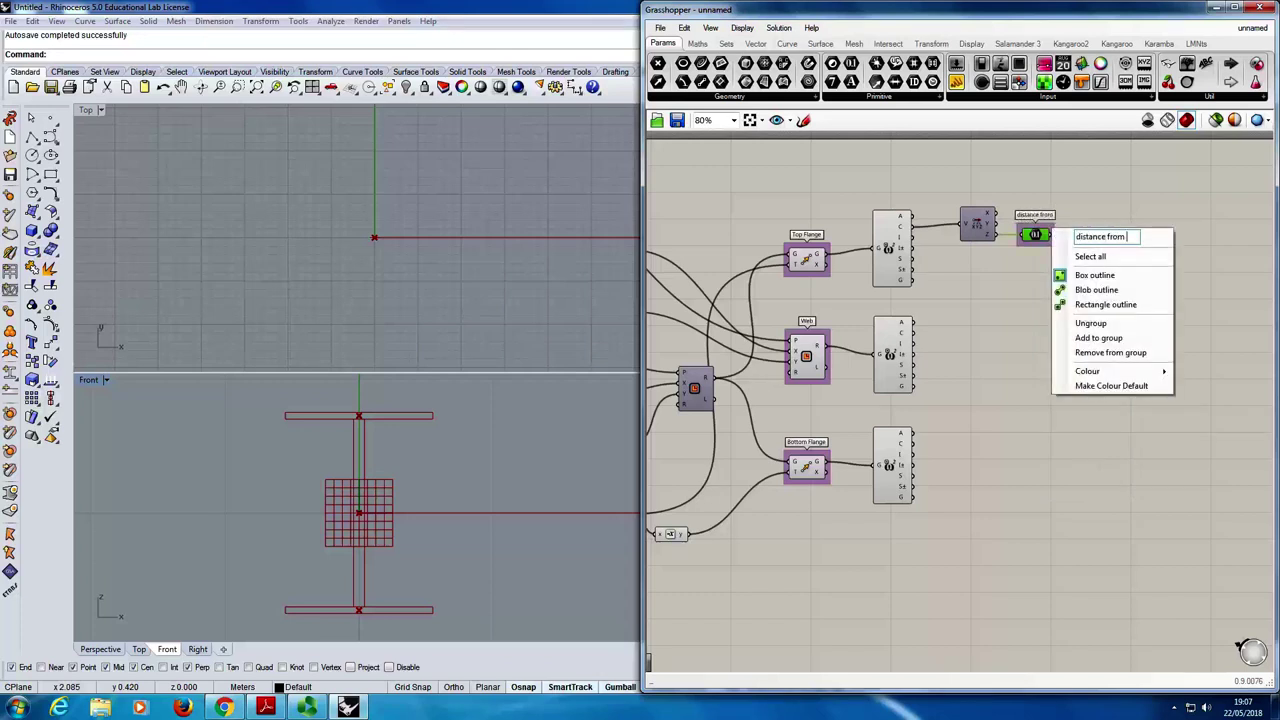
text(centroid)
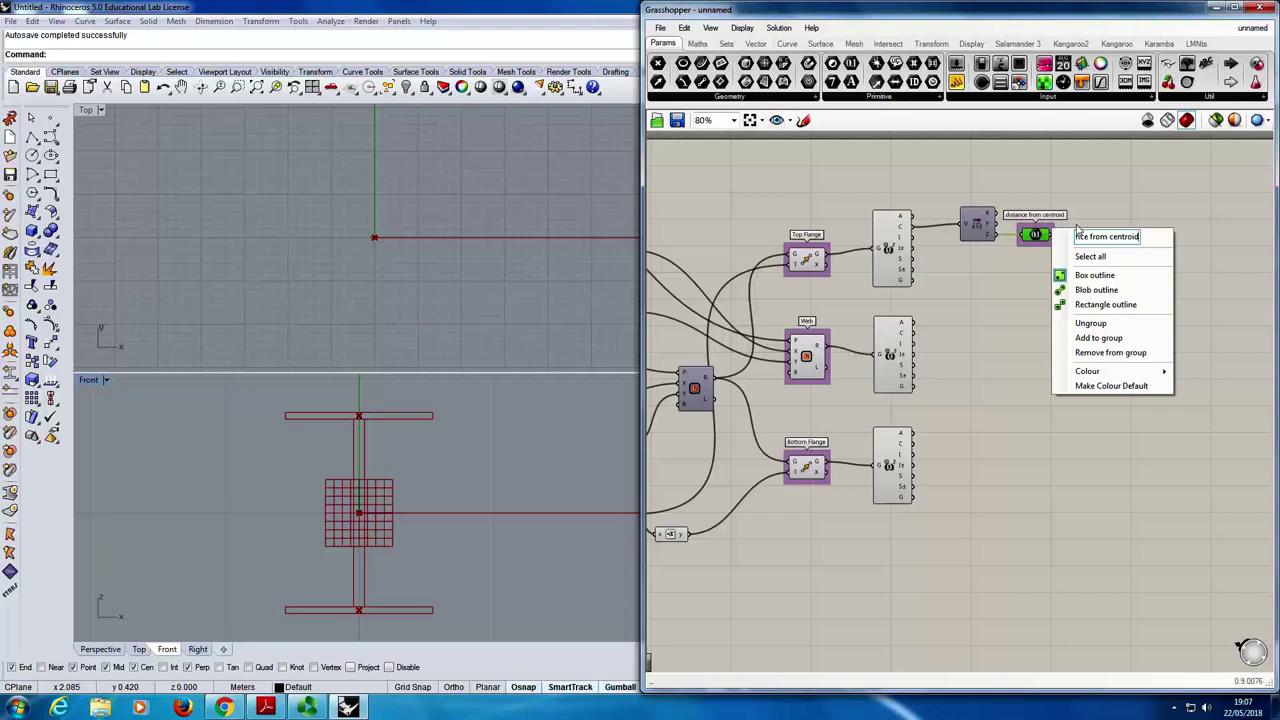
key(Return)
mouse_move(1036, 236)
mouse_down()
mouse_move(1076, 229)
mouse_move(977, 221)
mouse_move(1050, 230)
mouse_up()
click(1075, 190)
click(1070, 252)
- Duplicate the Deconstruct Vector component below the original and connect the I output of the Top Flange's Area Moments to its V input
click(975, 228)
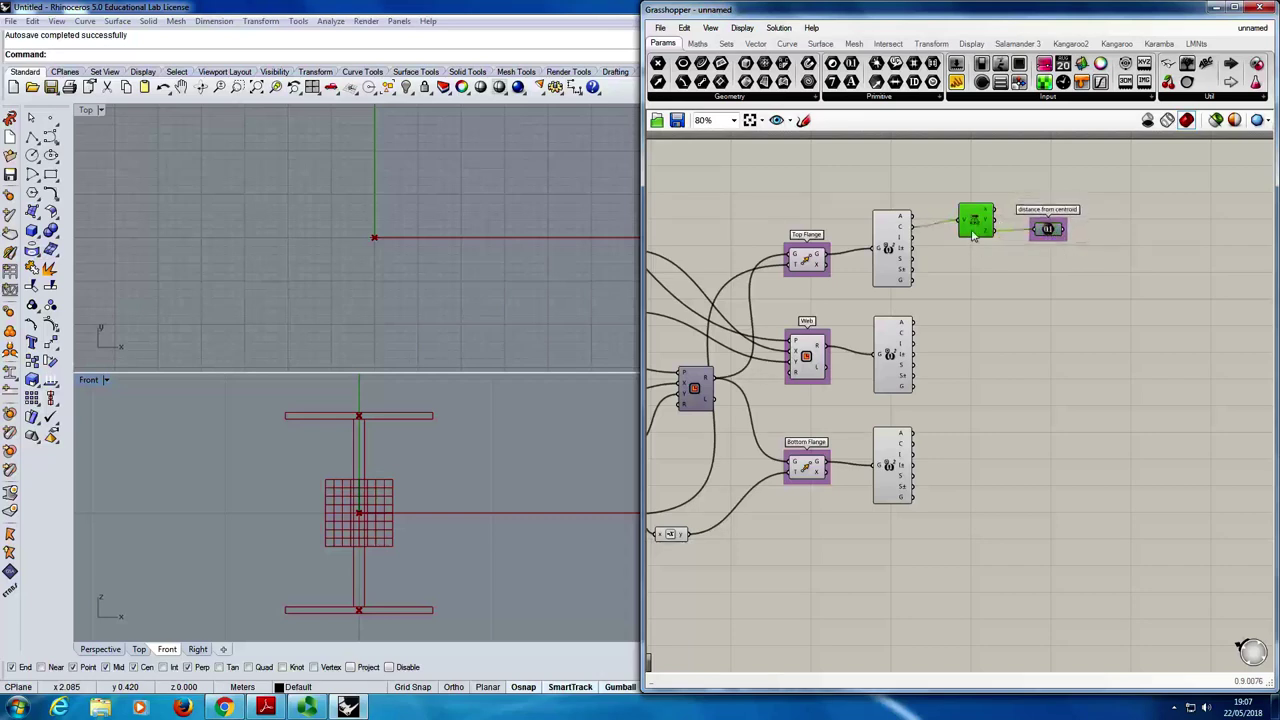
double_click(985, 261)
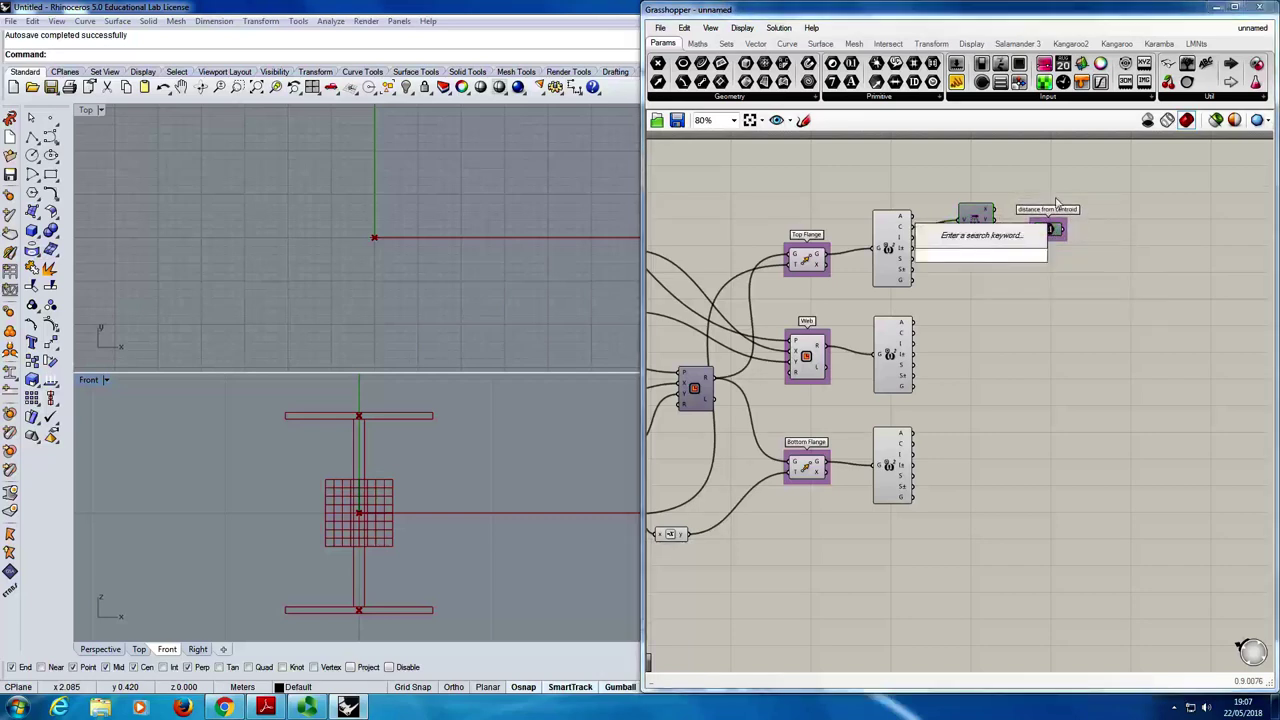
key(Escape)
click(977, 226)
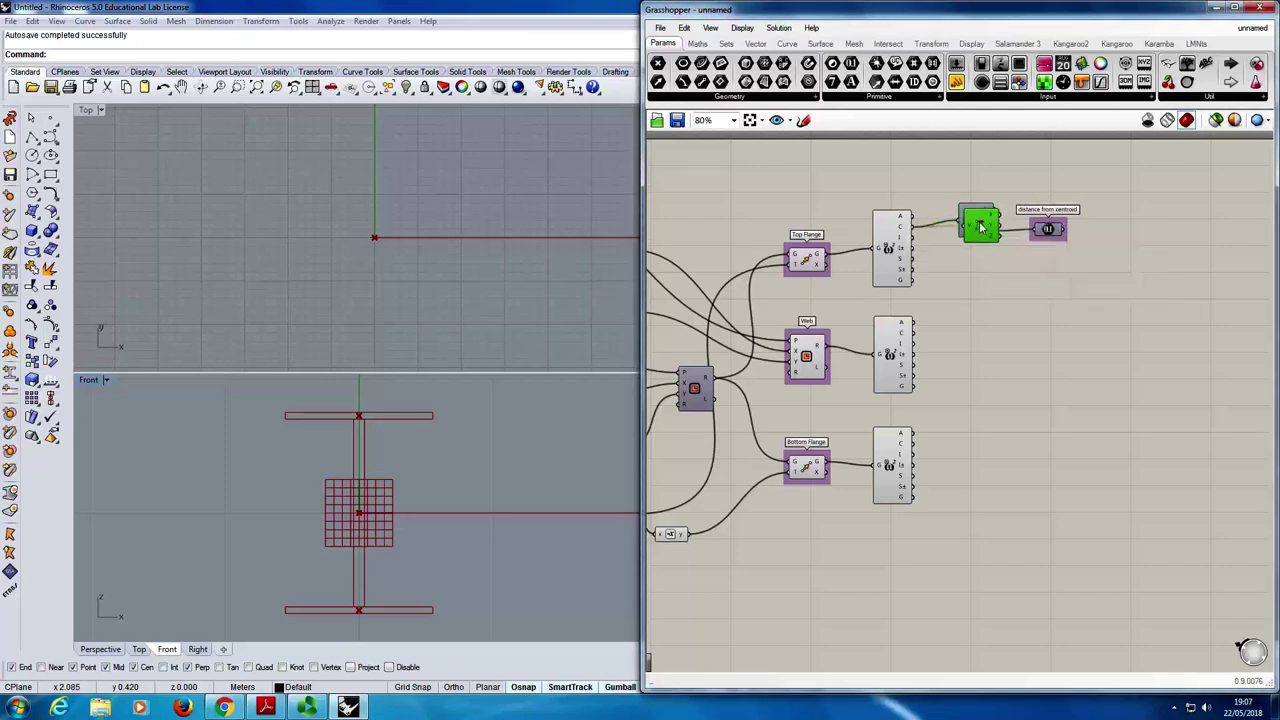
alt+drag(980, 226, 976, 262)
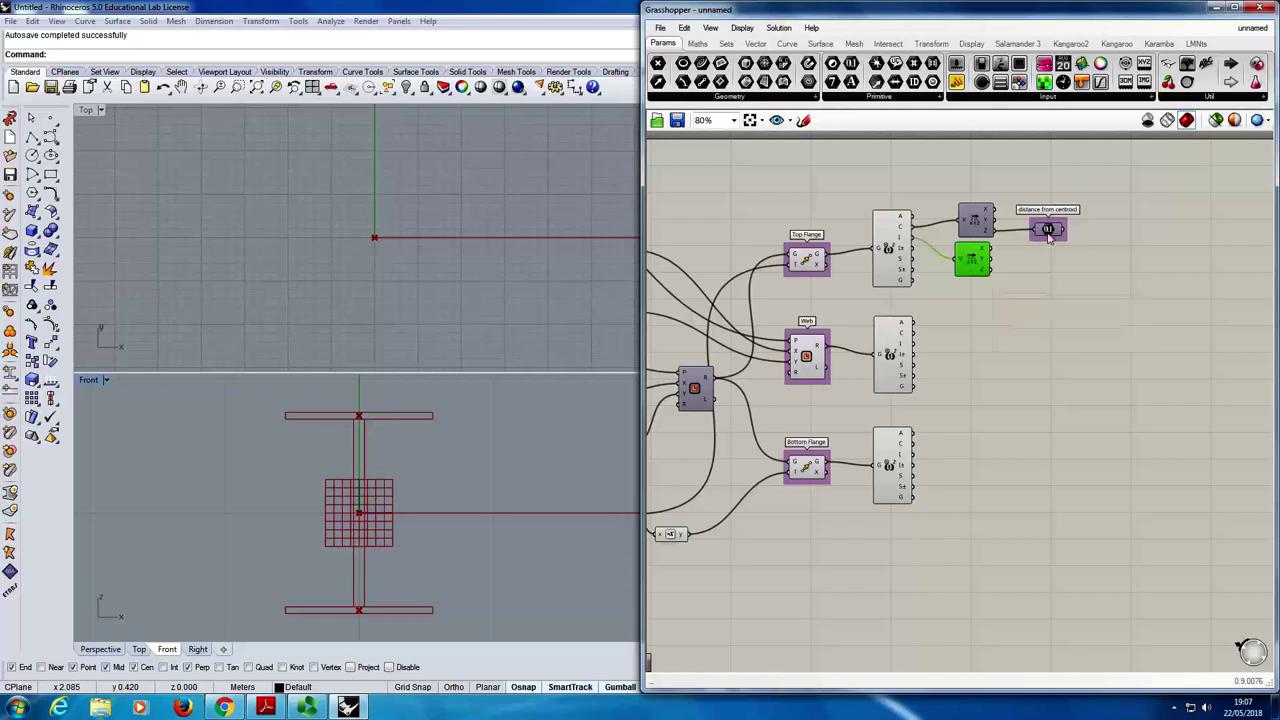
- Place a second Number parameter below the "distance from centroid" group and connect the lower Deconstruct Vector's X output to it
drag(1047, 229, 1047, 222)
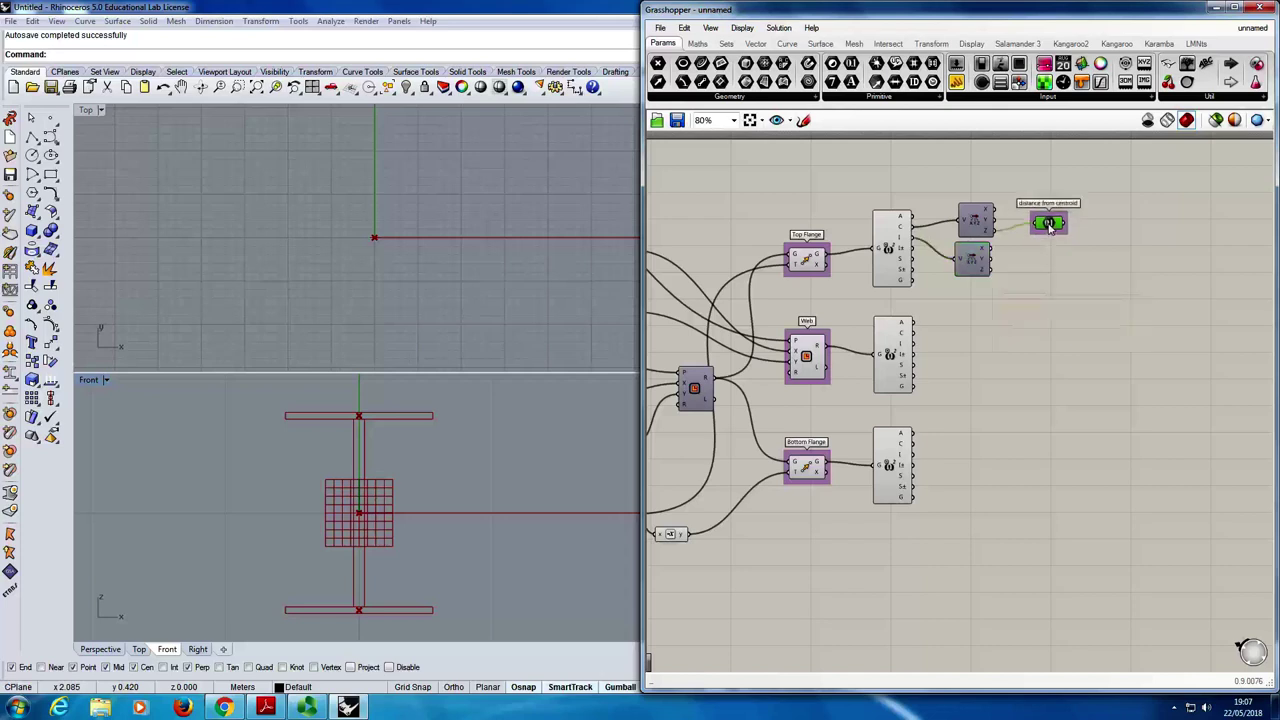
click(878, 96)
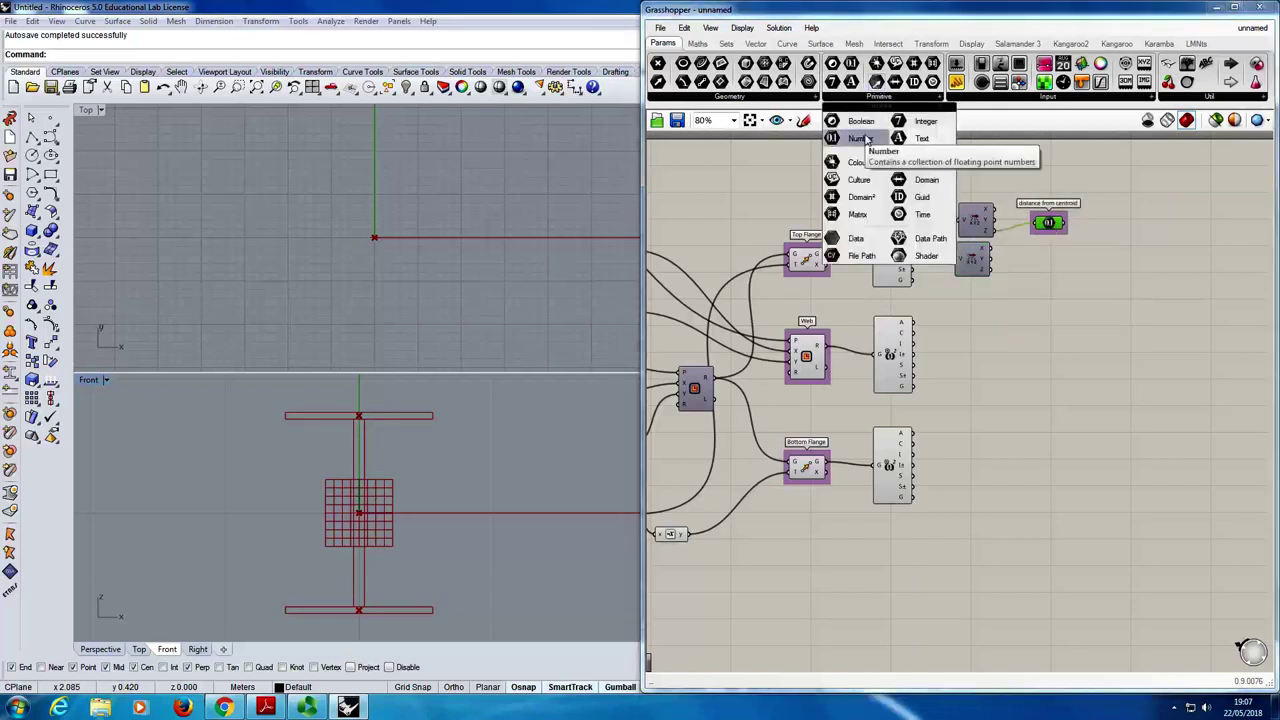
drag(850, 138, 1047, 262)
- Group the second Number parameter and label the group "Itf"
right_click(1047, 262)
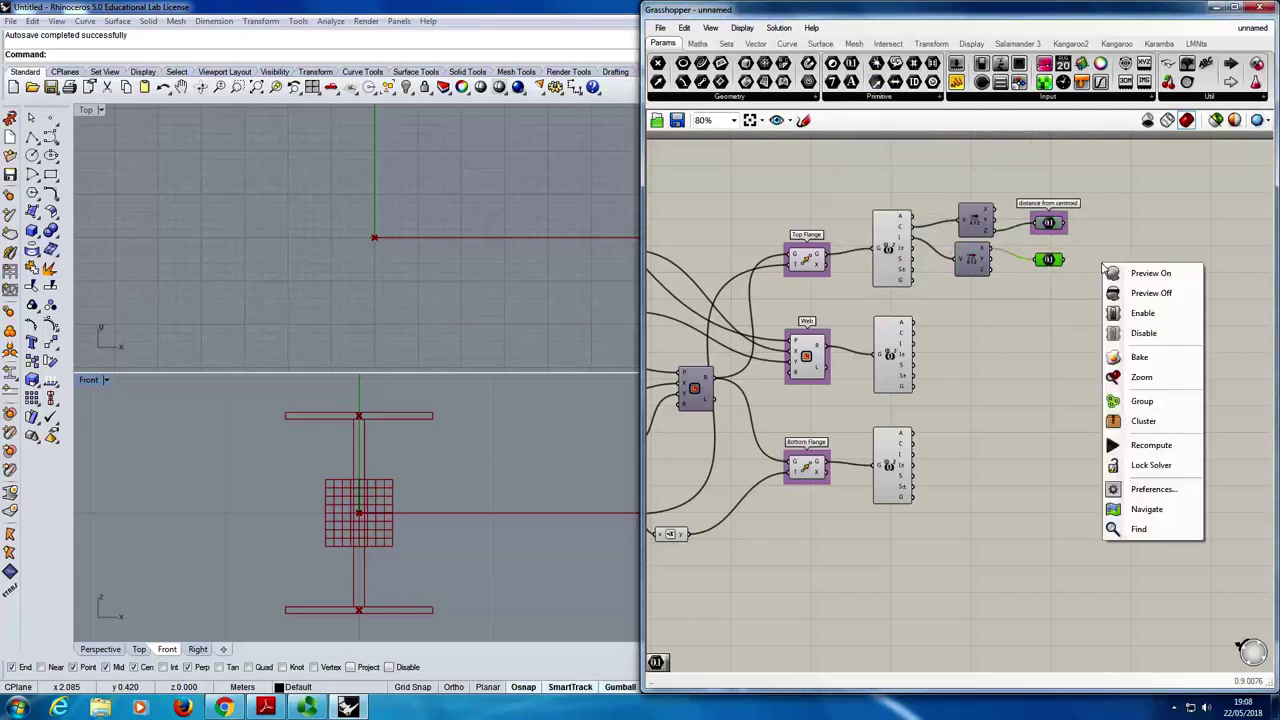
click(1105, 402)
right_click(1066, 257)
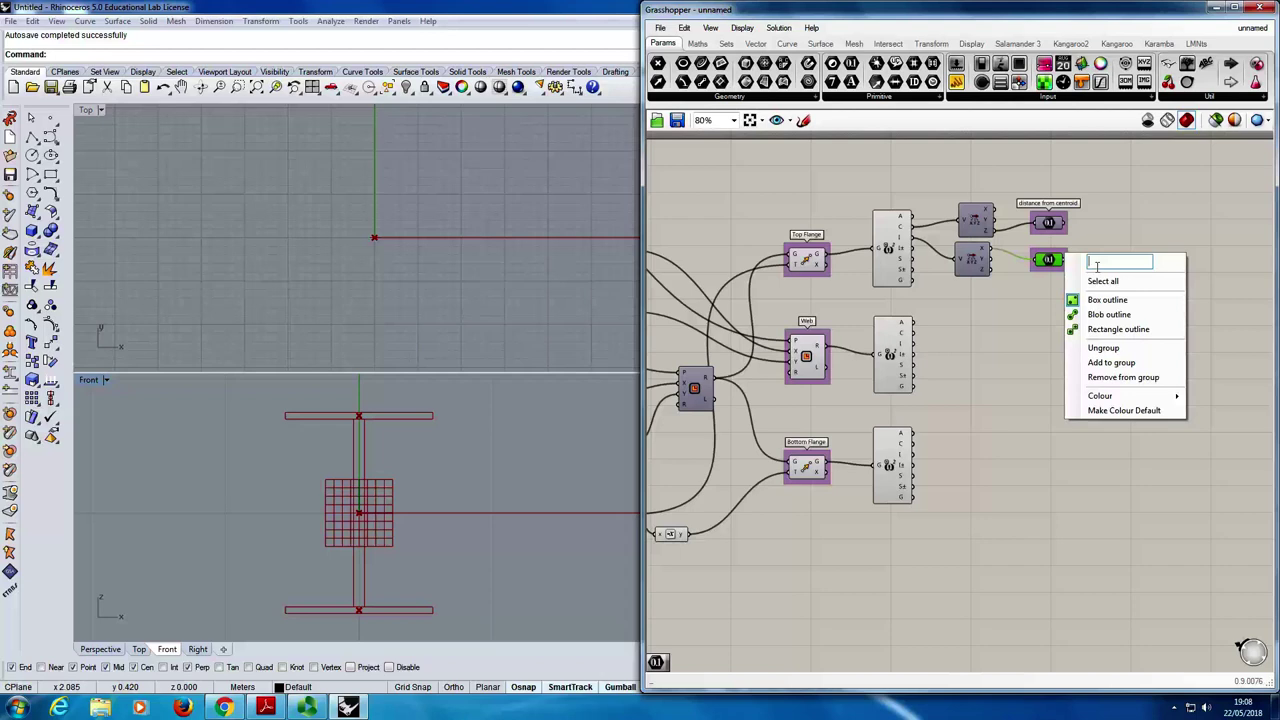
text(f)
key(BackSpace)
text(ltf)
click(1105, 228)
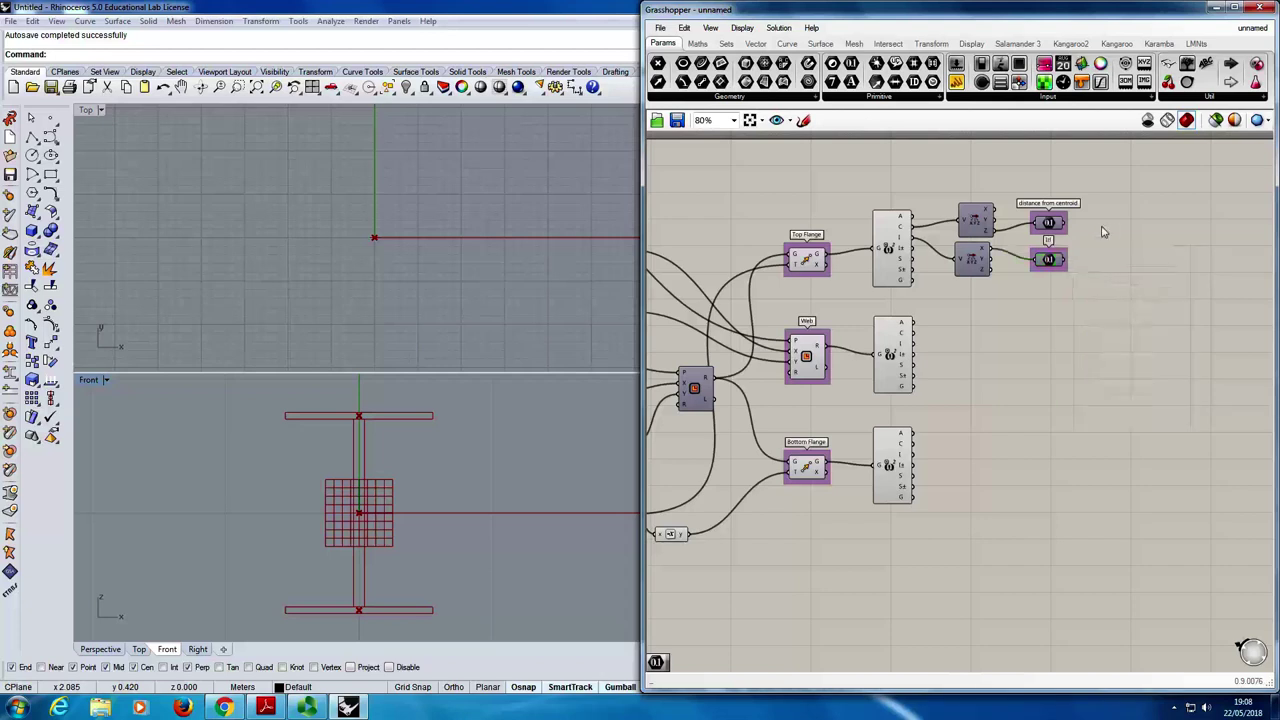
- Line up the upper Deconstruct Vector component and the two labelled Number groups beside the Top Flange's Area Moments
drag(1064, 212, 1055, 218)
click(1090, 225)
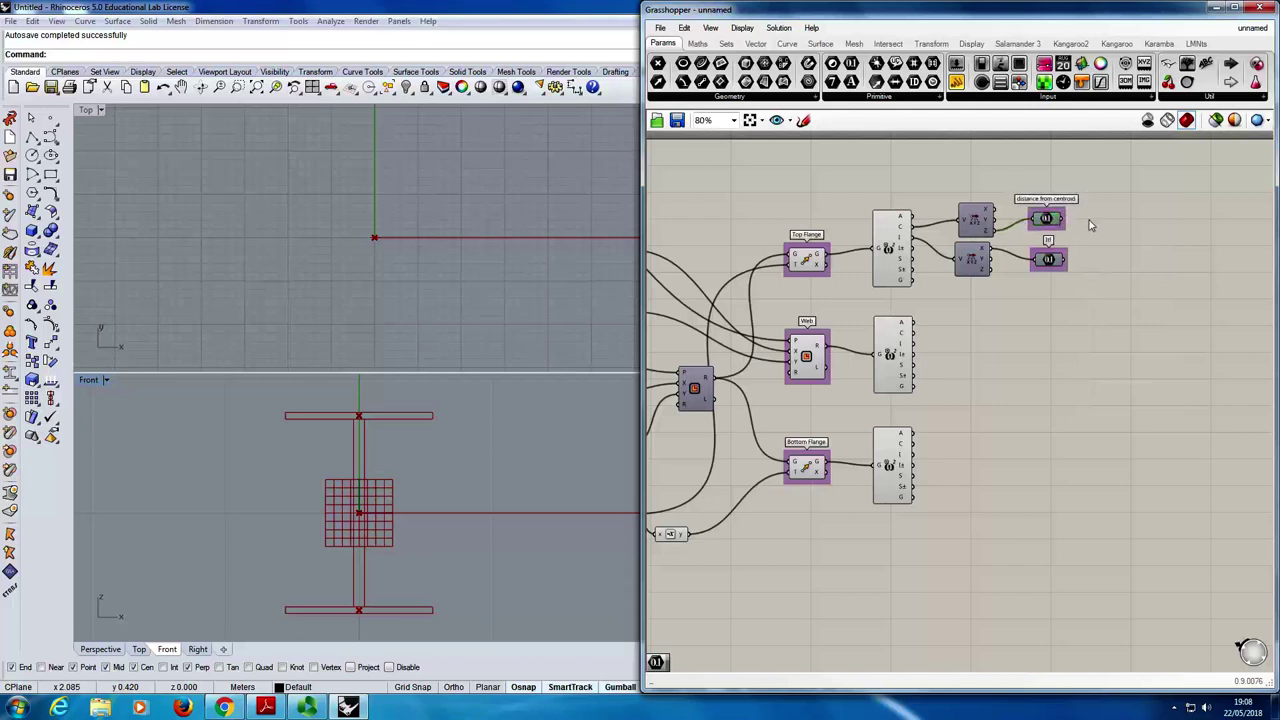
click(975, 220)
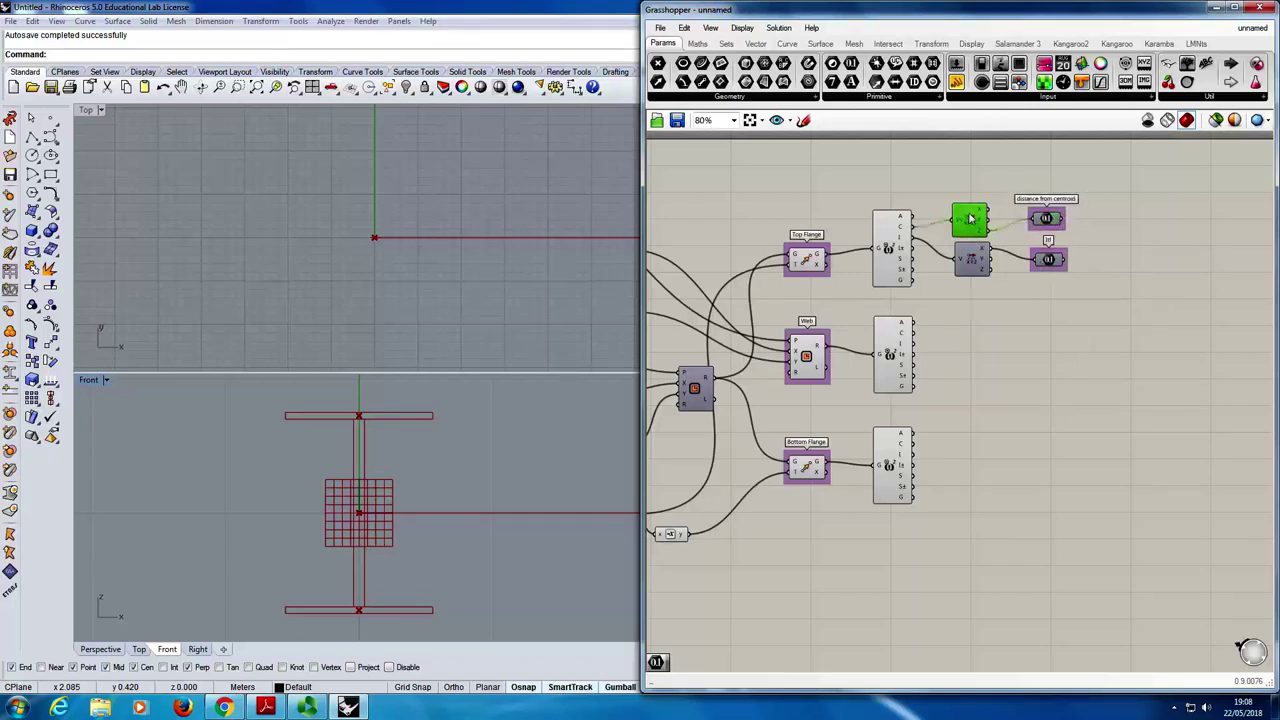
drag(1043, 218, 1055, 261)
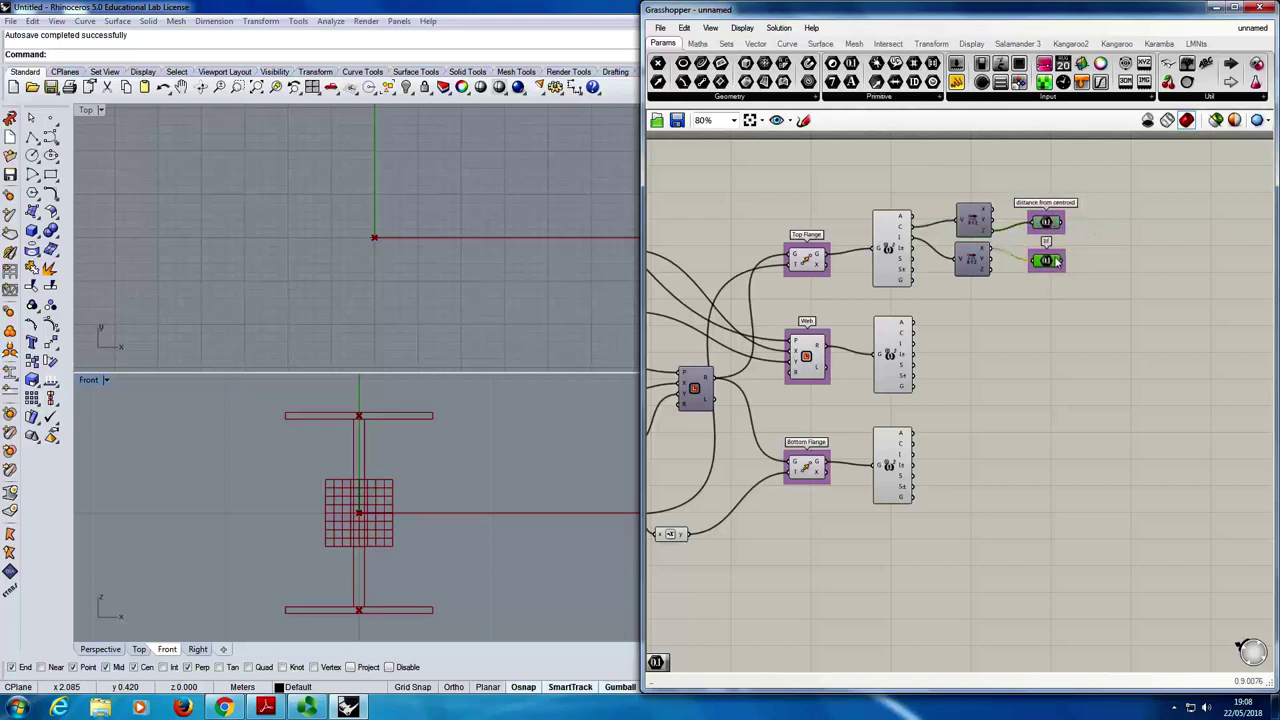
click(1103, 256)
- Duplicate both Deconstruct Vector components with their labelled Number groups beside the Web's and the Bottom Flange's Area Moments
mouse_move(964, 239)
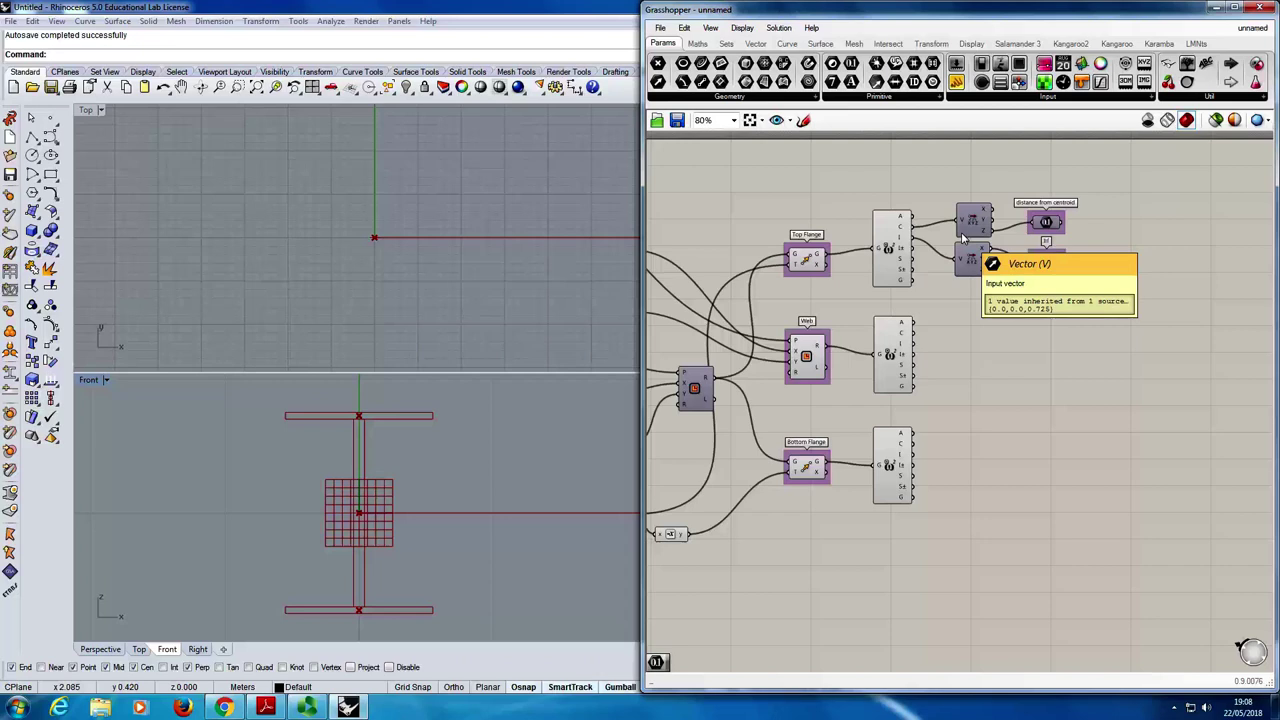
drag(1146, 166, 958, 318)
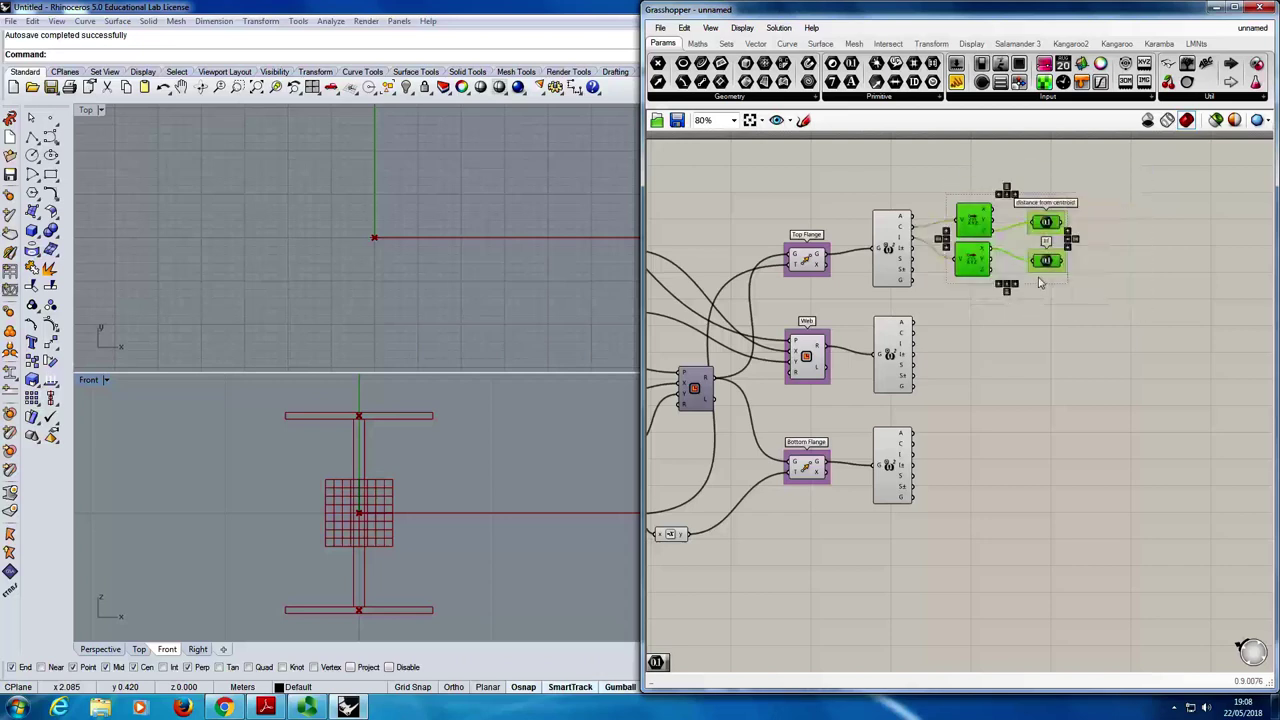
alt+drag(972, 262, 974, 383)
key(ctrl+v)
drag(976, 260, 990, 486)
- Rewire the copied Deconstruct Vector pairs to the C and I outputs of the Web's and Bottom Flange's Area Moments, respectively
click(1090, 488)
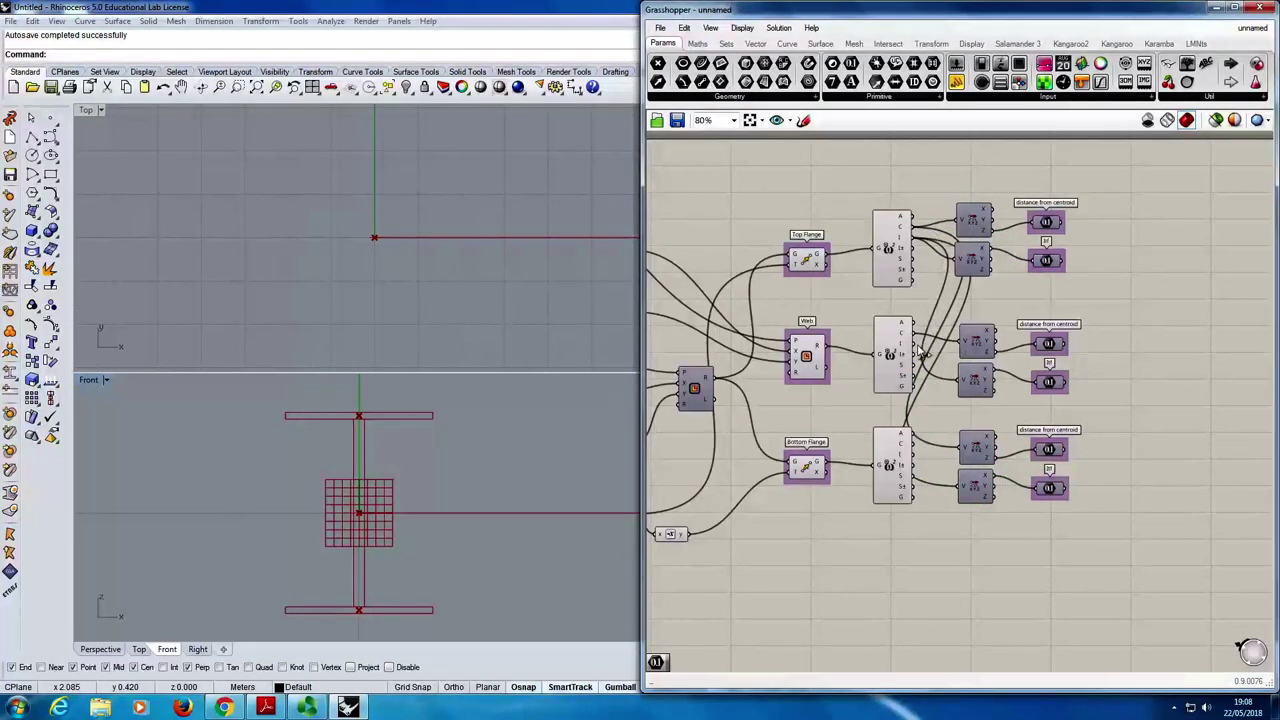
drag(903, 347, 972, 388)
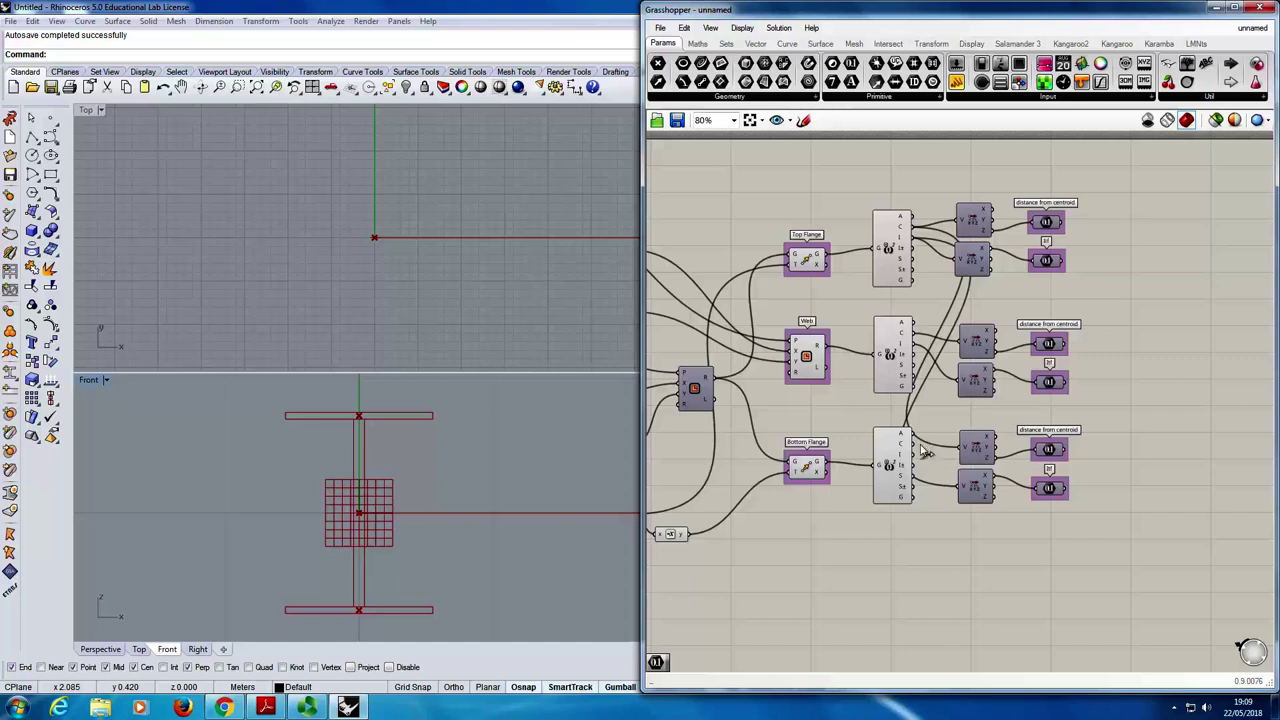
drag(913, 443, 962, 484)
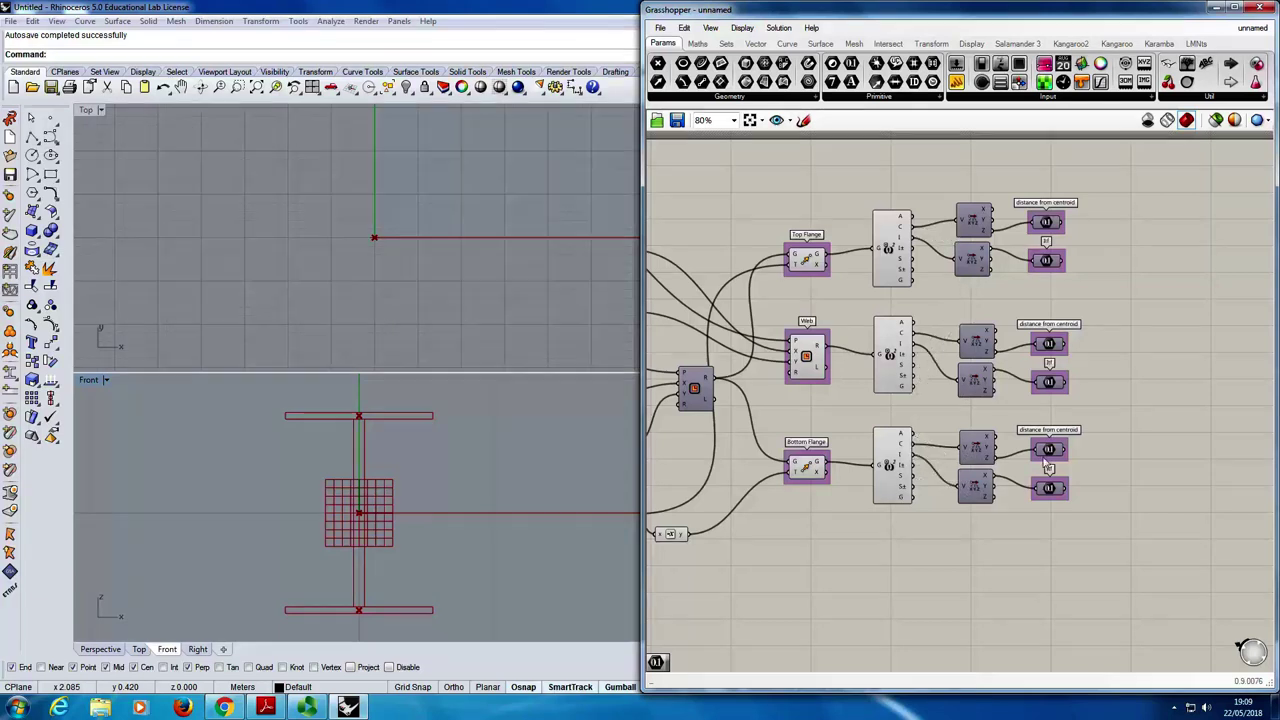
- Rename the Web's copied inertia Number group as "Iw"
right_click(1064, 374)
double_click(1106, 381)
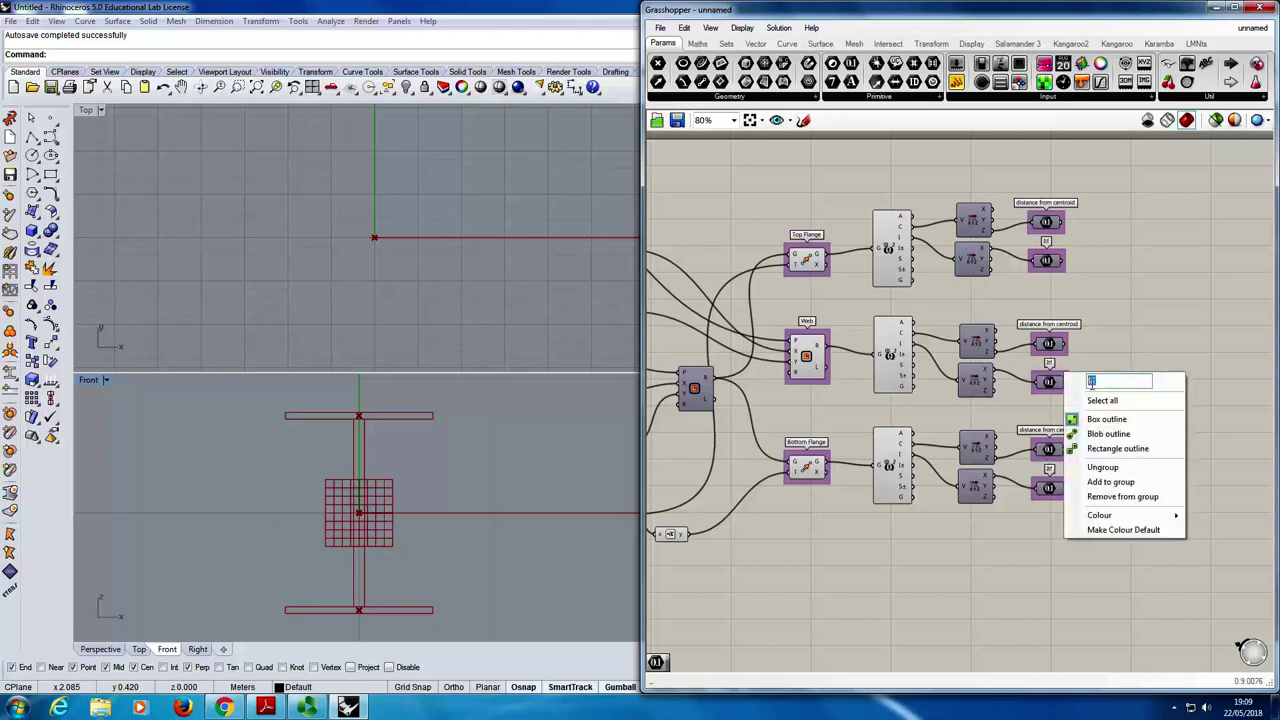
click(1118, 386)
text(y)
key(Return)
- Rename the Bottom Flange's copied inertia Number group as "Ibf"
right_click(1068, 482)
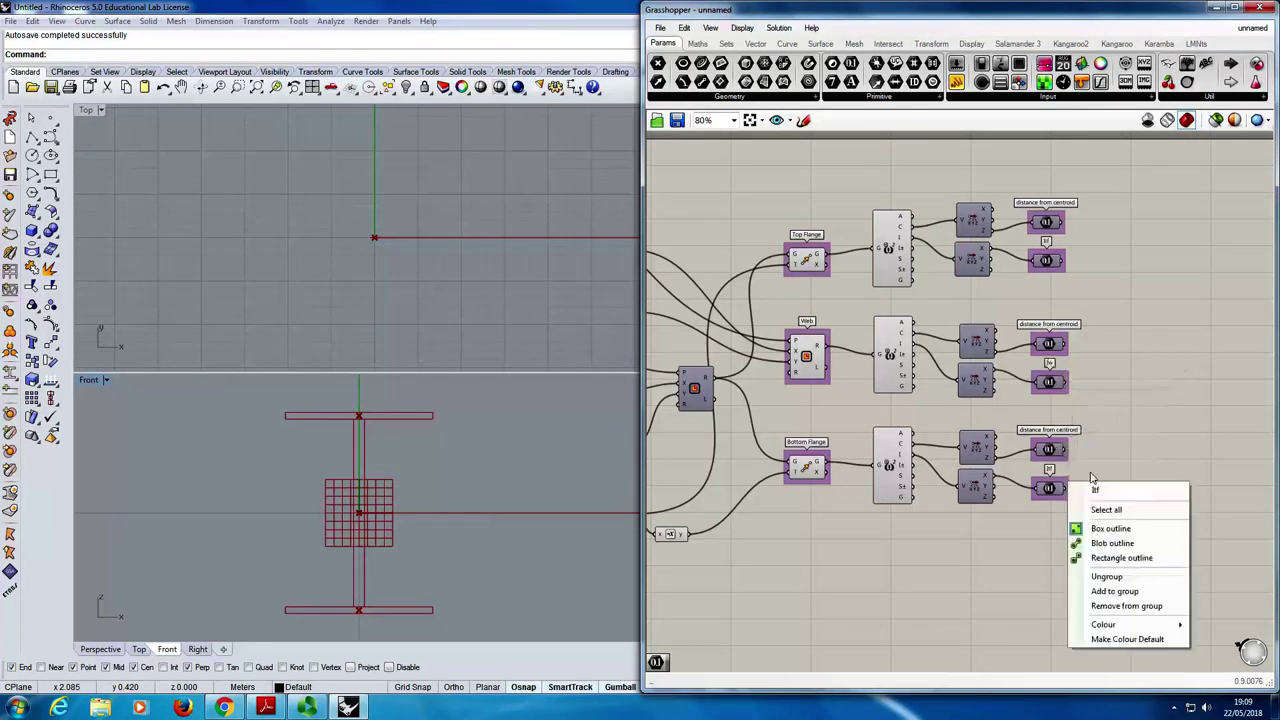
key(BackSpace)
key(Return)
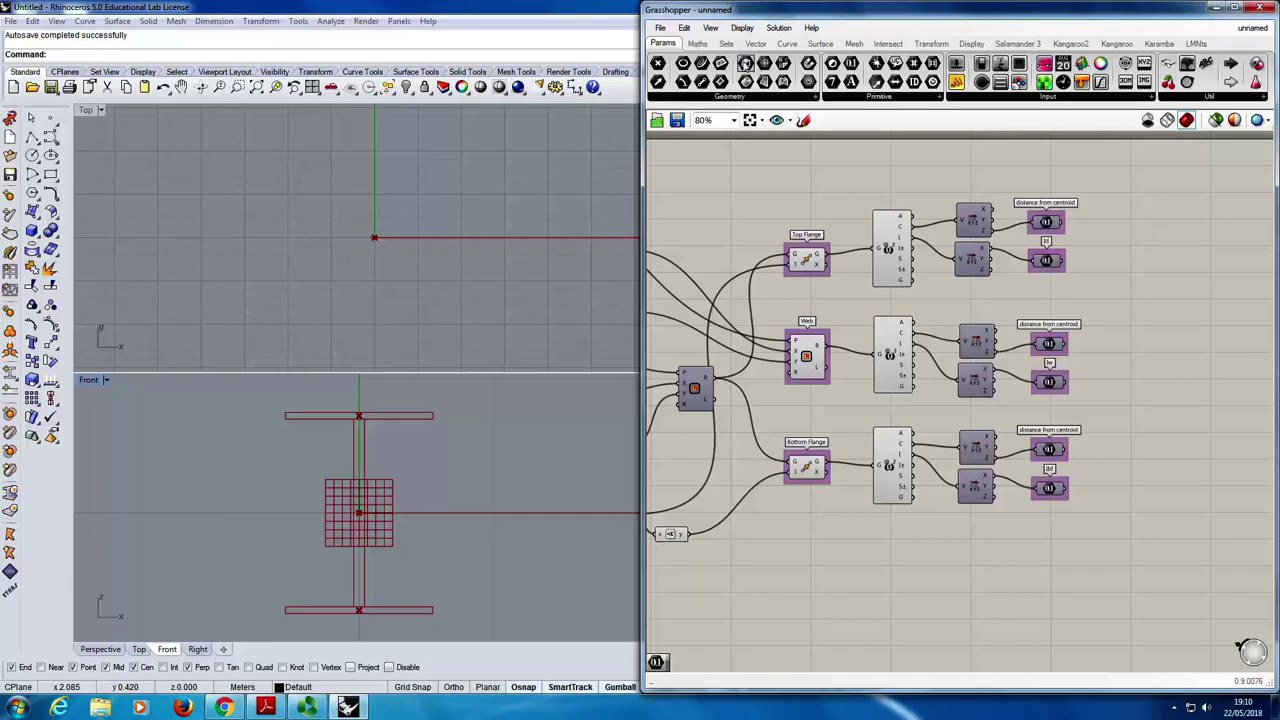
- Add an Expression component to the canvas beside the Top Flange's distance and inertia Number groups
click(1025, 101)
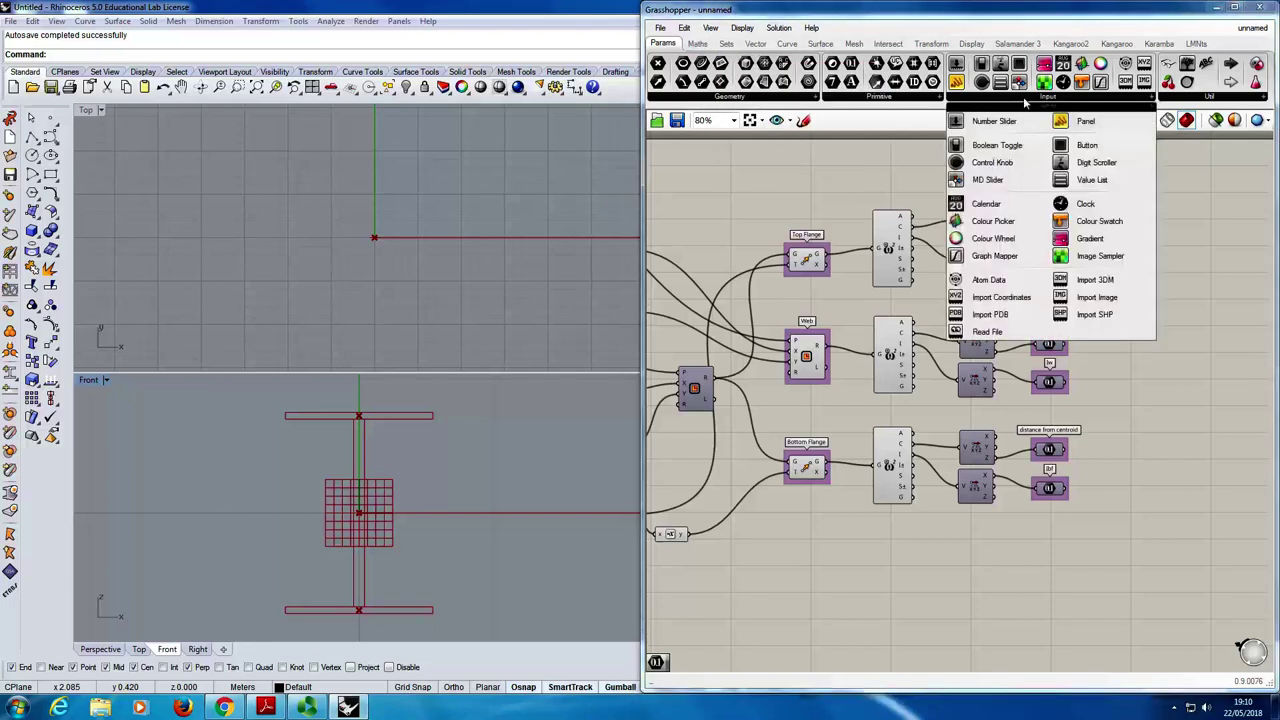
double_click(1197, 360)
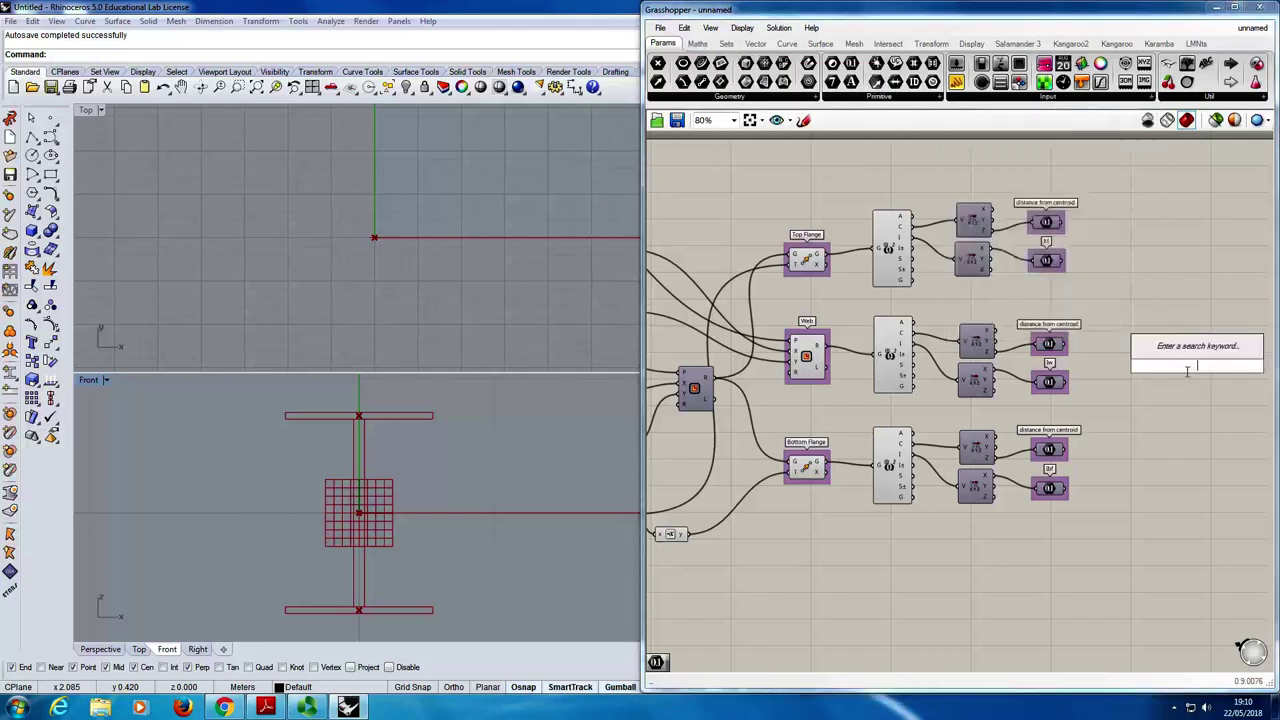
text(expre)
key(Return)
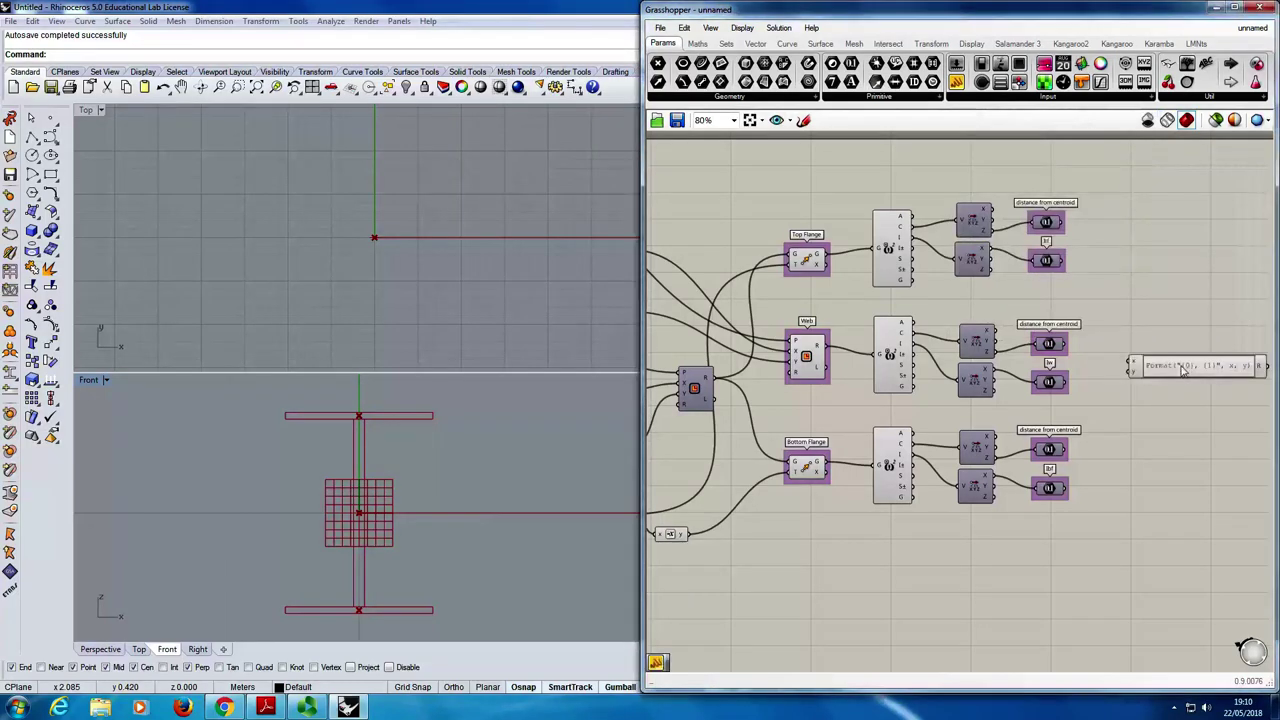
drag(1146, 365, 1146, 231)
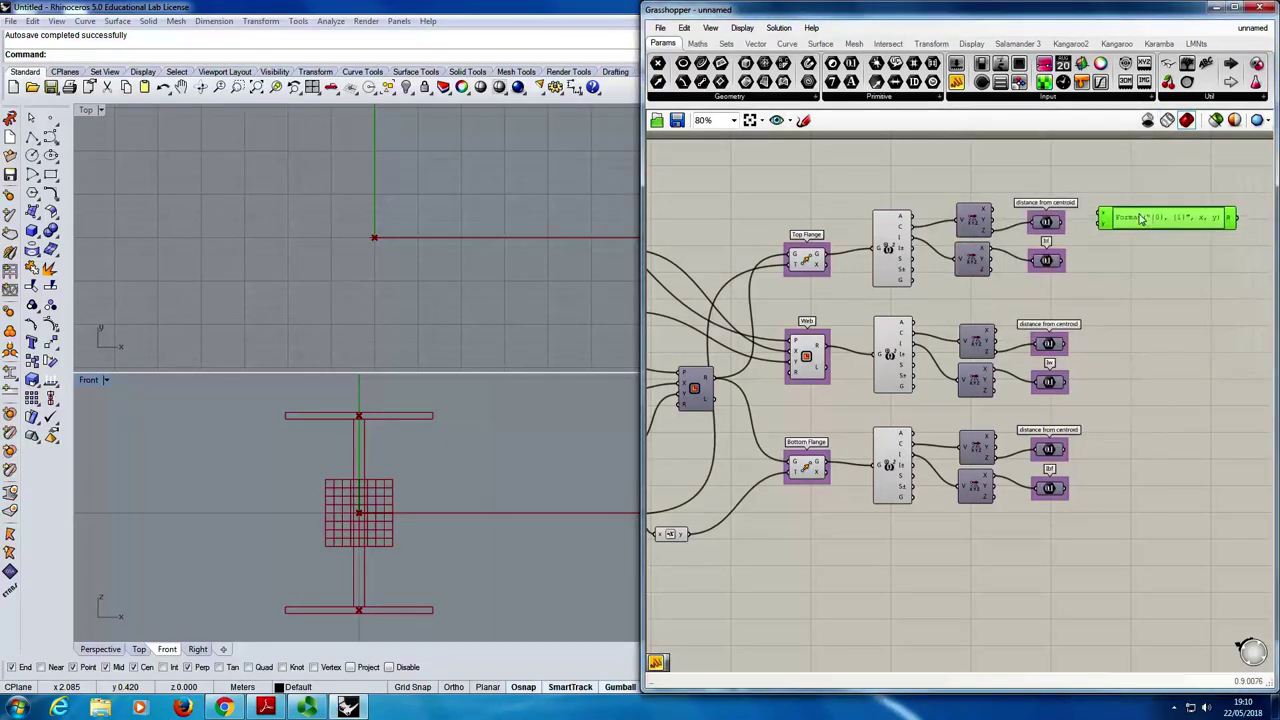
- Add a third input below y on the Expression component
scroll(1146, 229, down, 1)
scroll(1150, 220, up, 3)
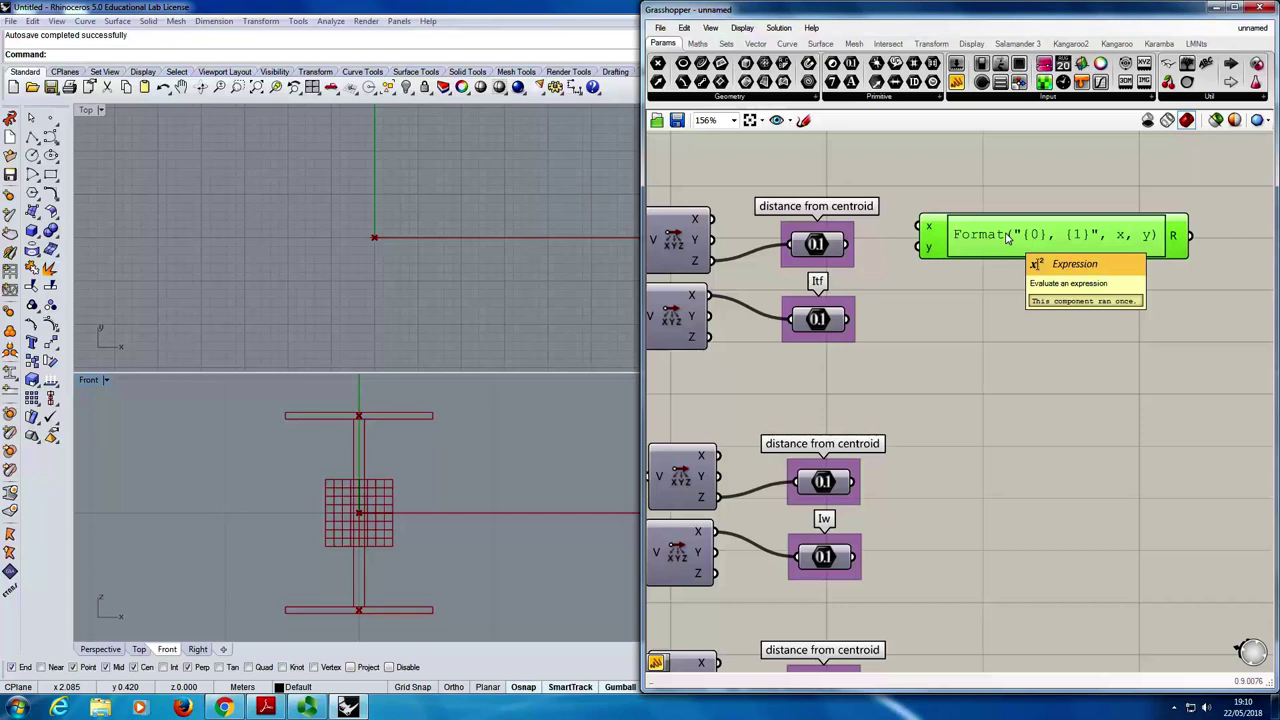
scroll(1030, 220, up, 2)
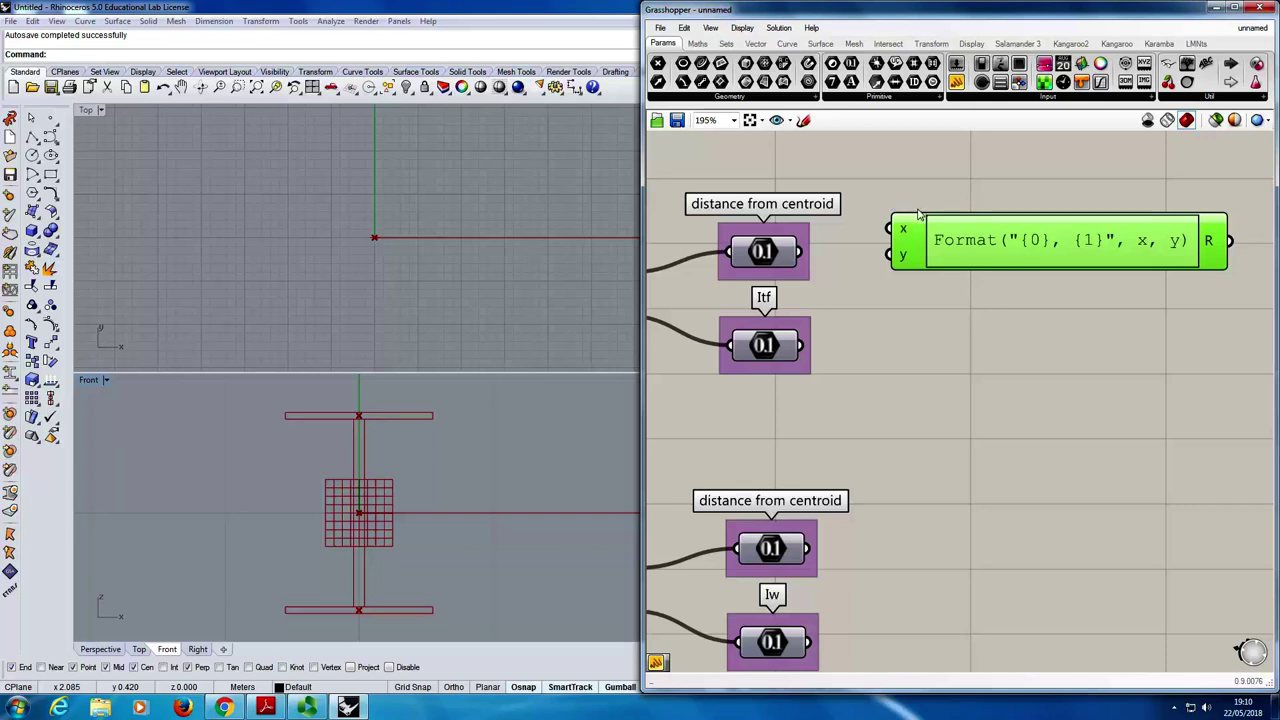
scroll(918, 213, up, 5)
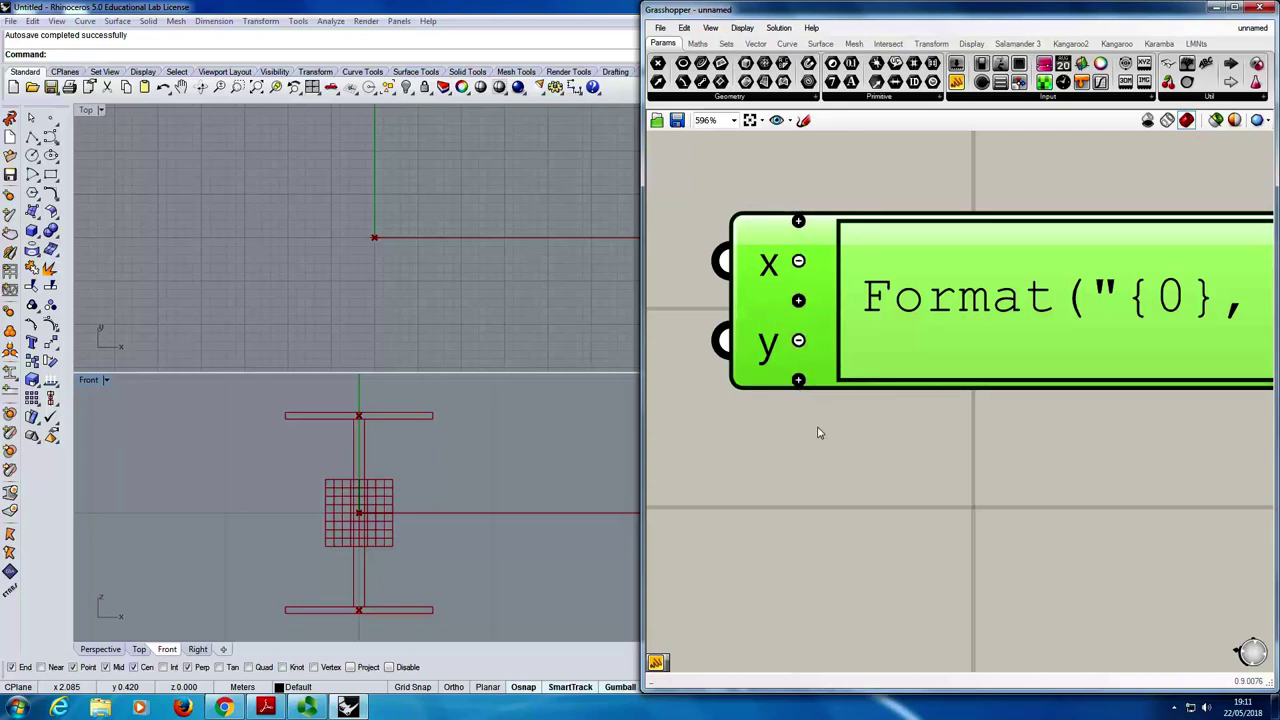
click(798, 380)
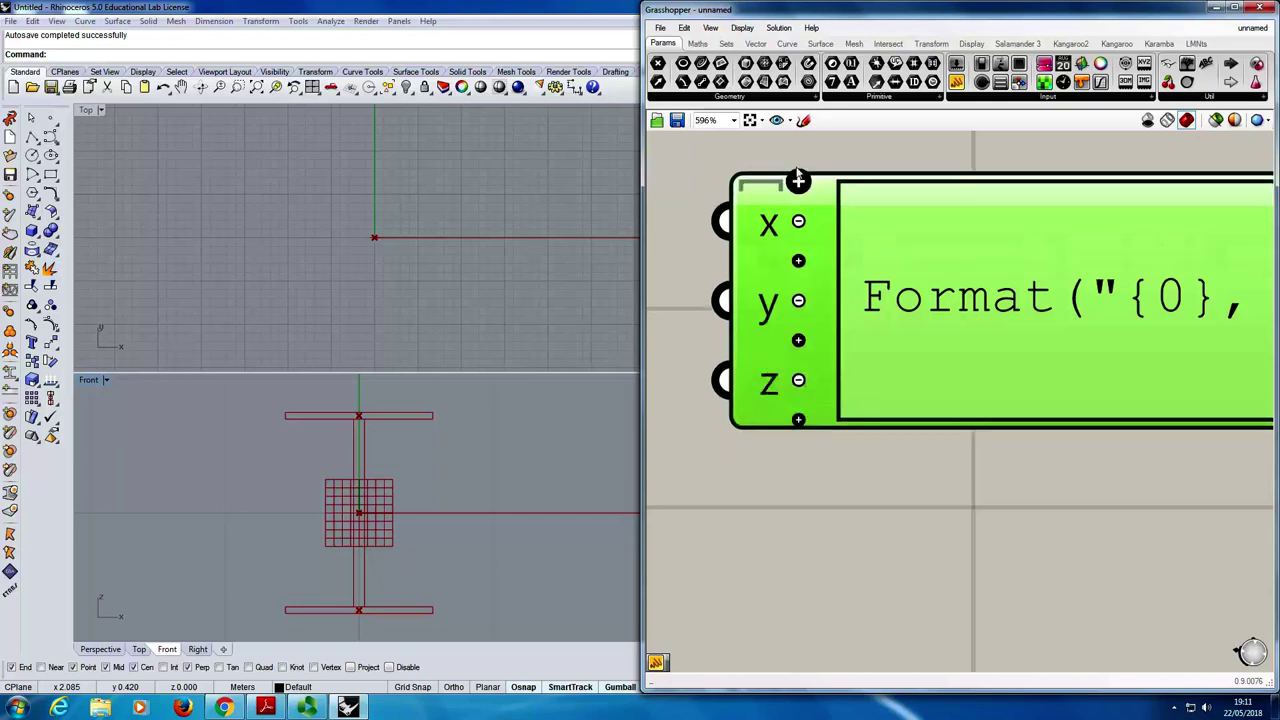
- Rename the Expression component's x, y and z inputs as A, I and d, respectively
right_click(771, 230)
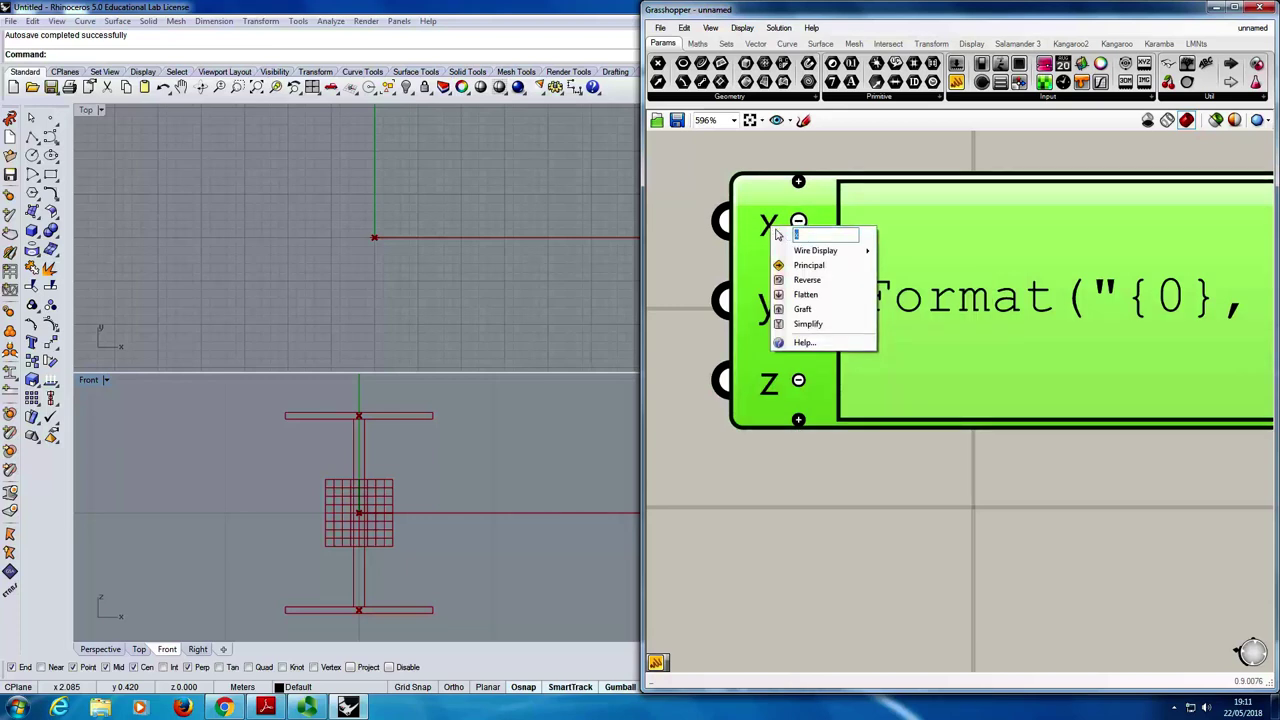
text(A)
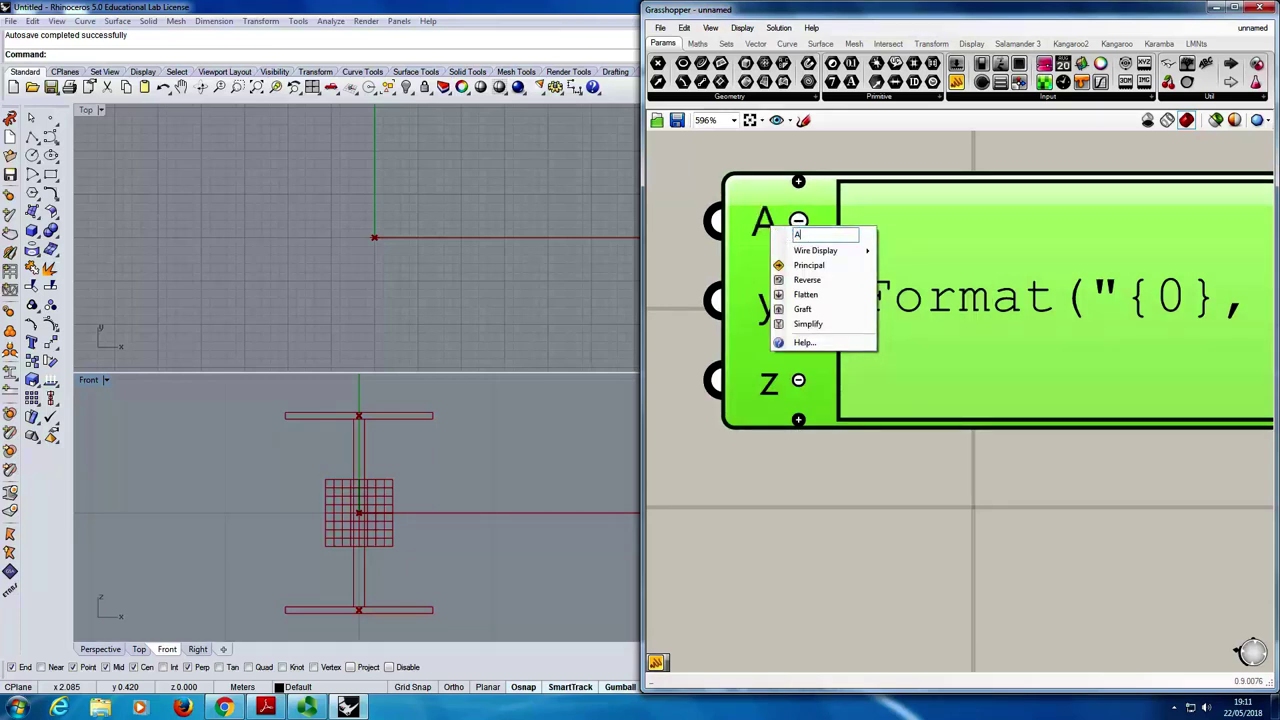
click(759, 157)
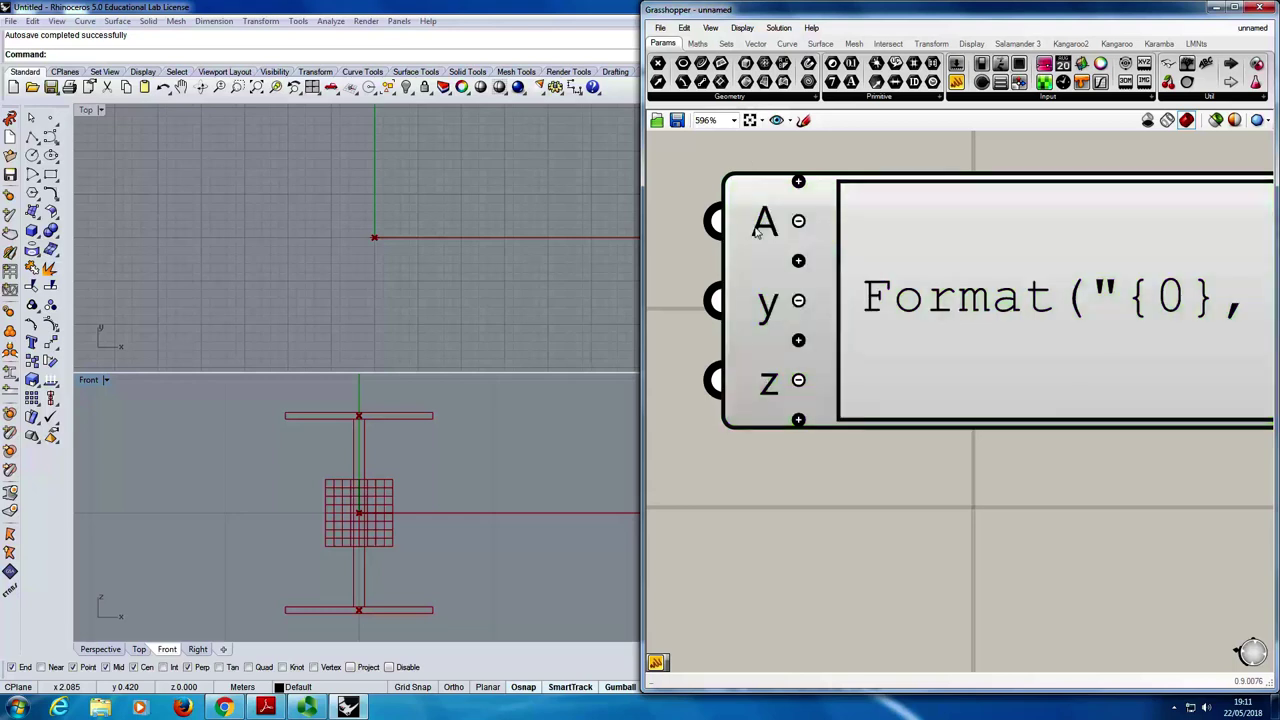
right_click(770, 305)
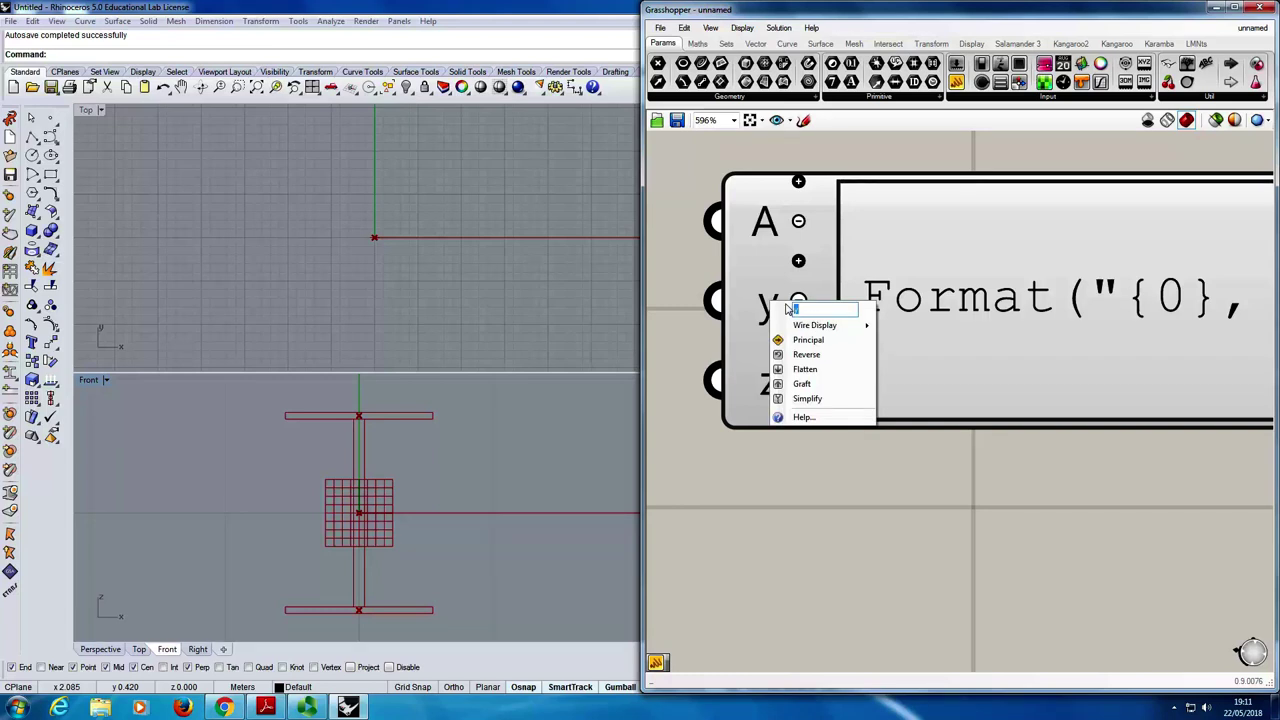
text(I)
key(Return)
right_click(778, 398)
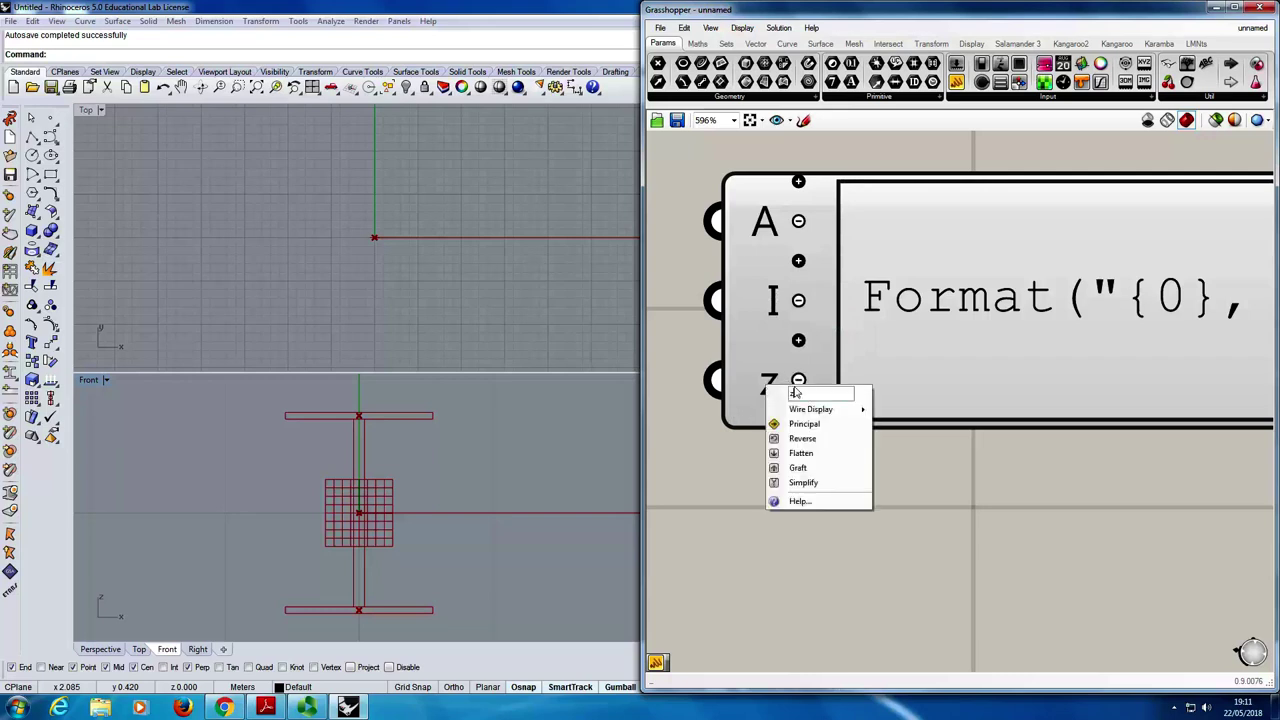
key(BackSpace)
text(d)
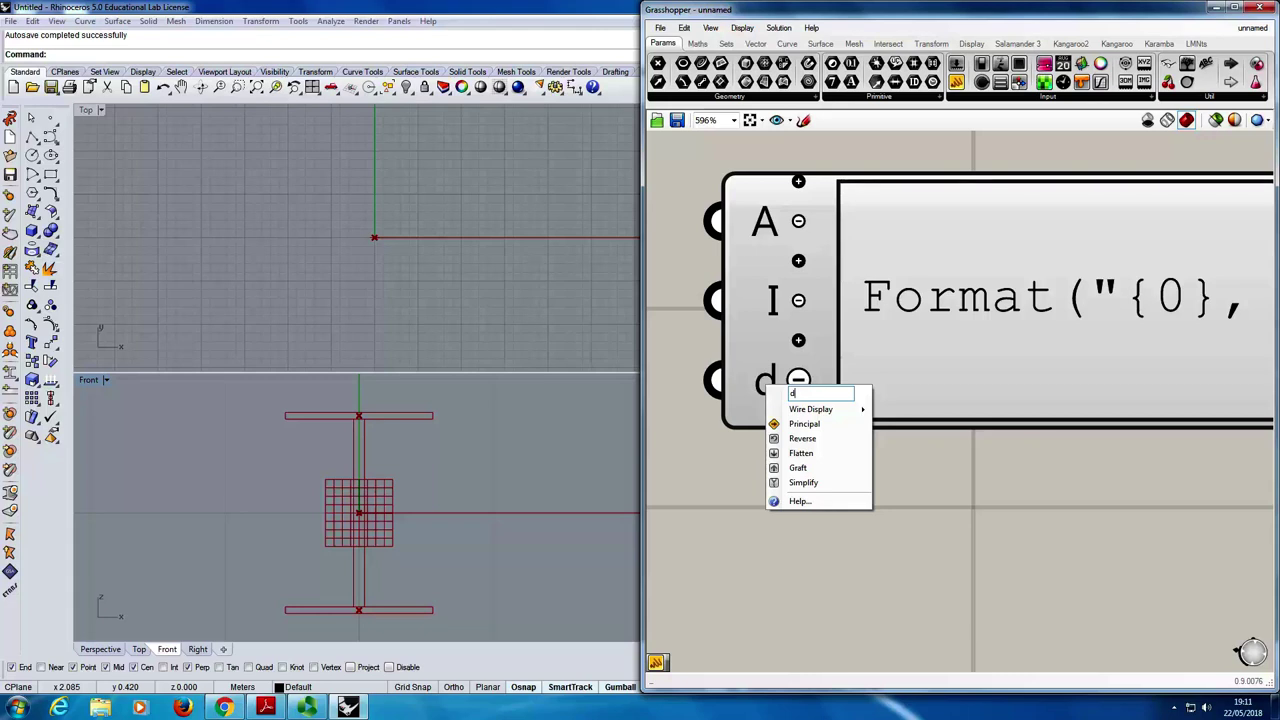
click(922, 479)
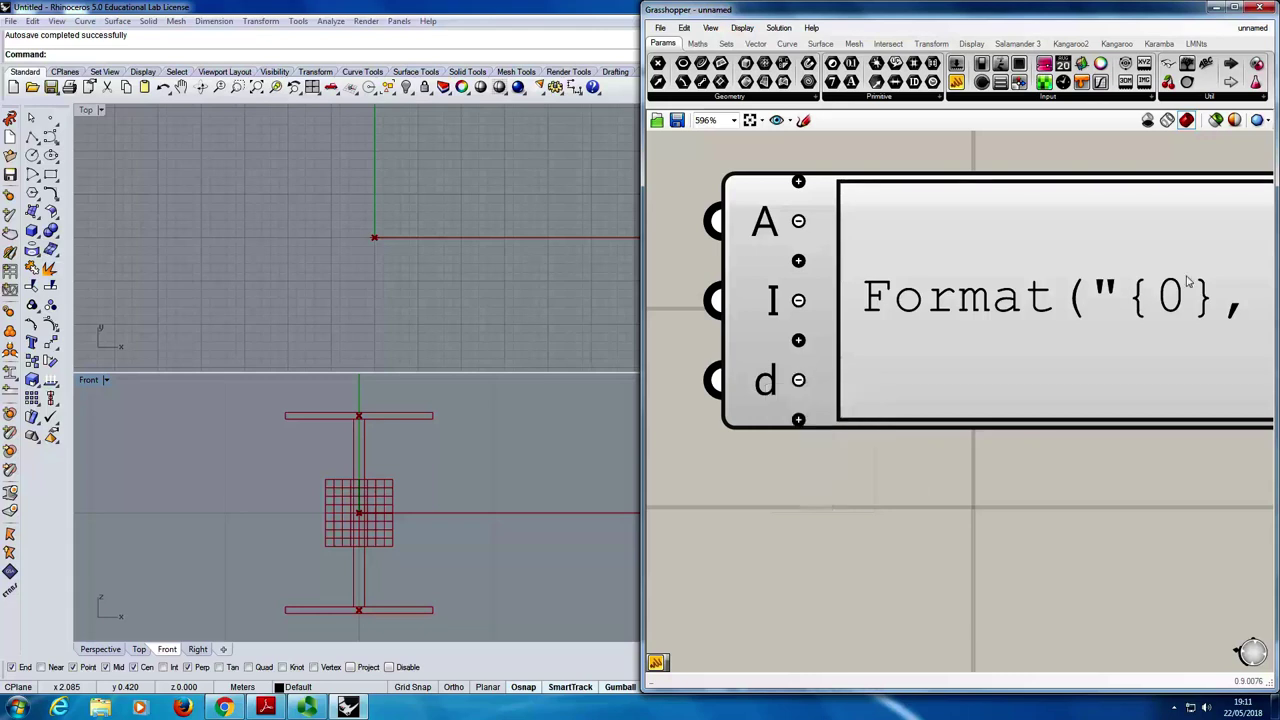
- Replace the component's default Format expression with the parallel-axis formula I+A*d²
scroll(708, 418, down, 2)
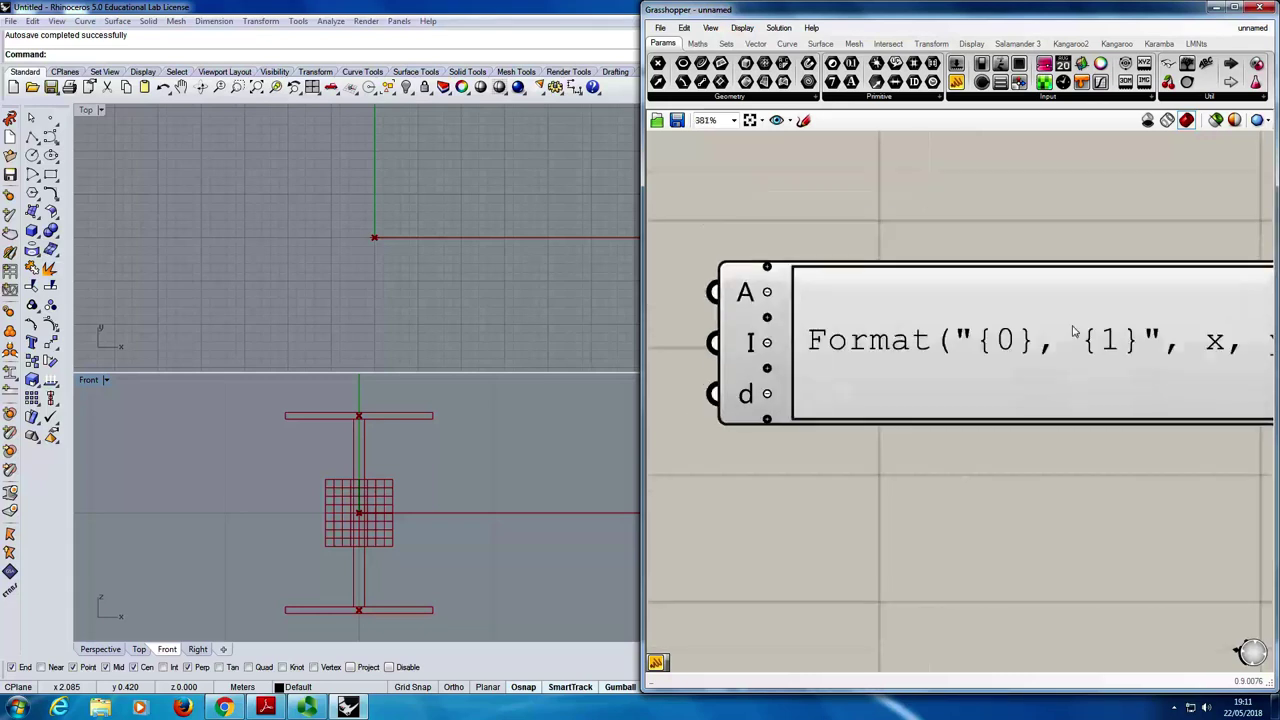
double_click(929, 341)
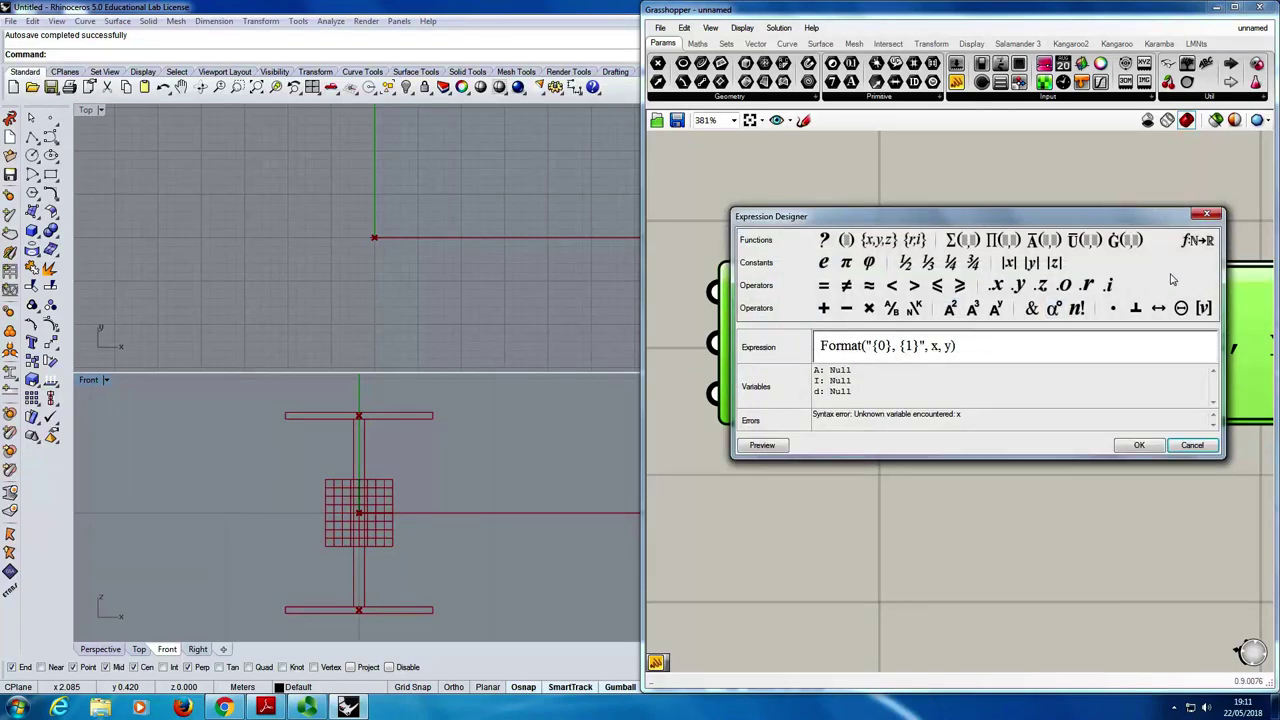
drag(1006, 346, 808, 346)
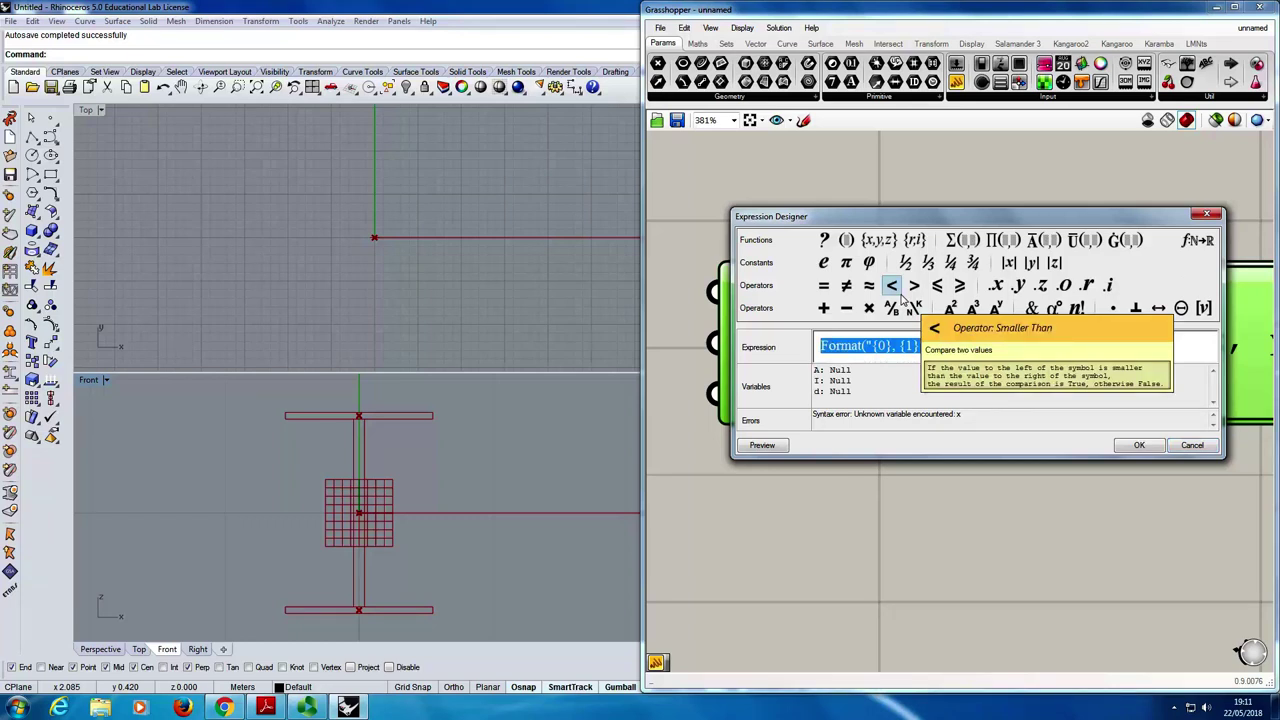
key(BackSpace)
text(I+)
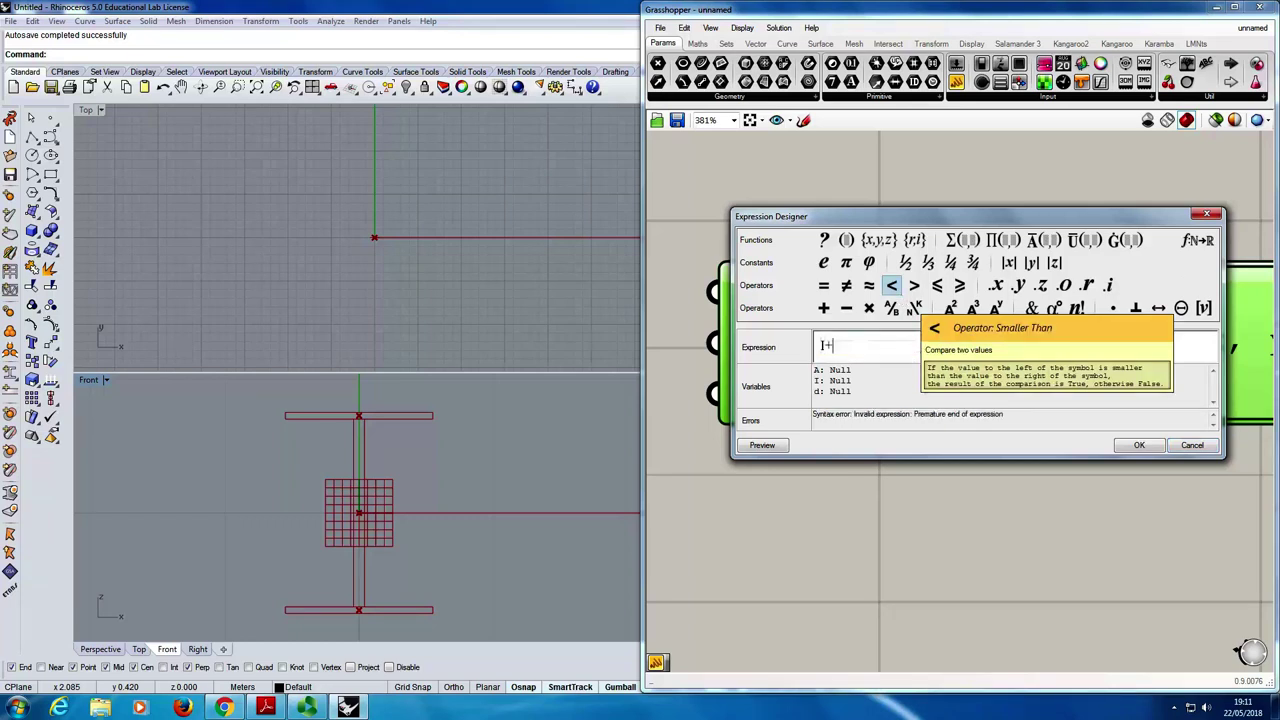
text(A*d)
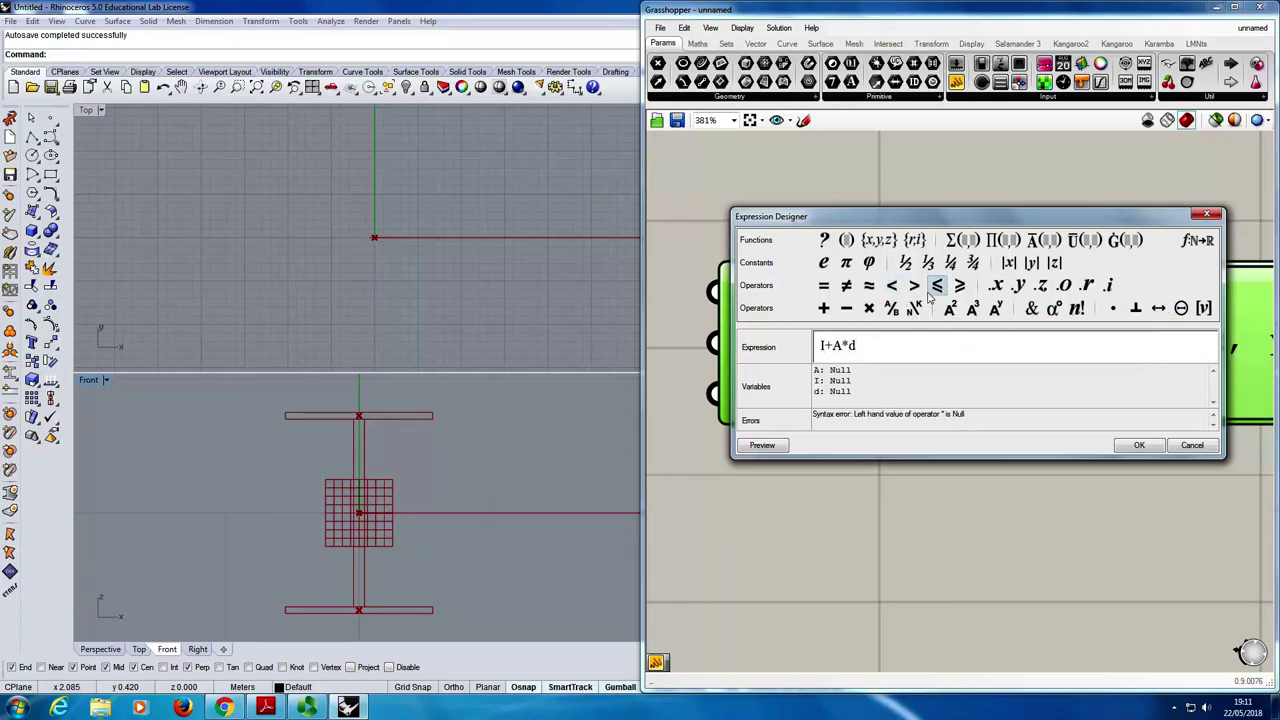
click(949, 310)
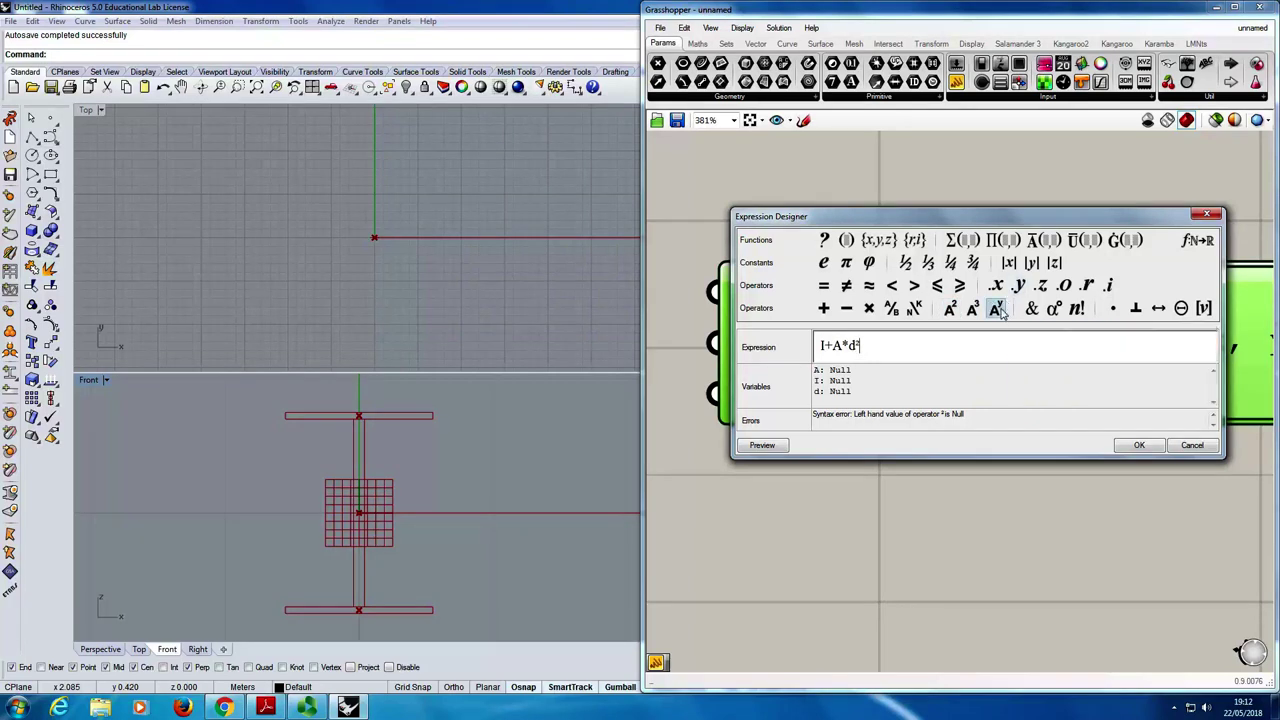
click(1138, 445)
click(1035, 439)
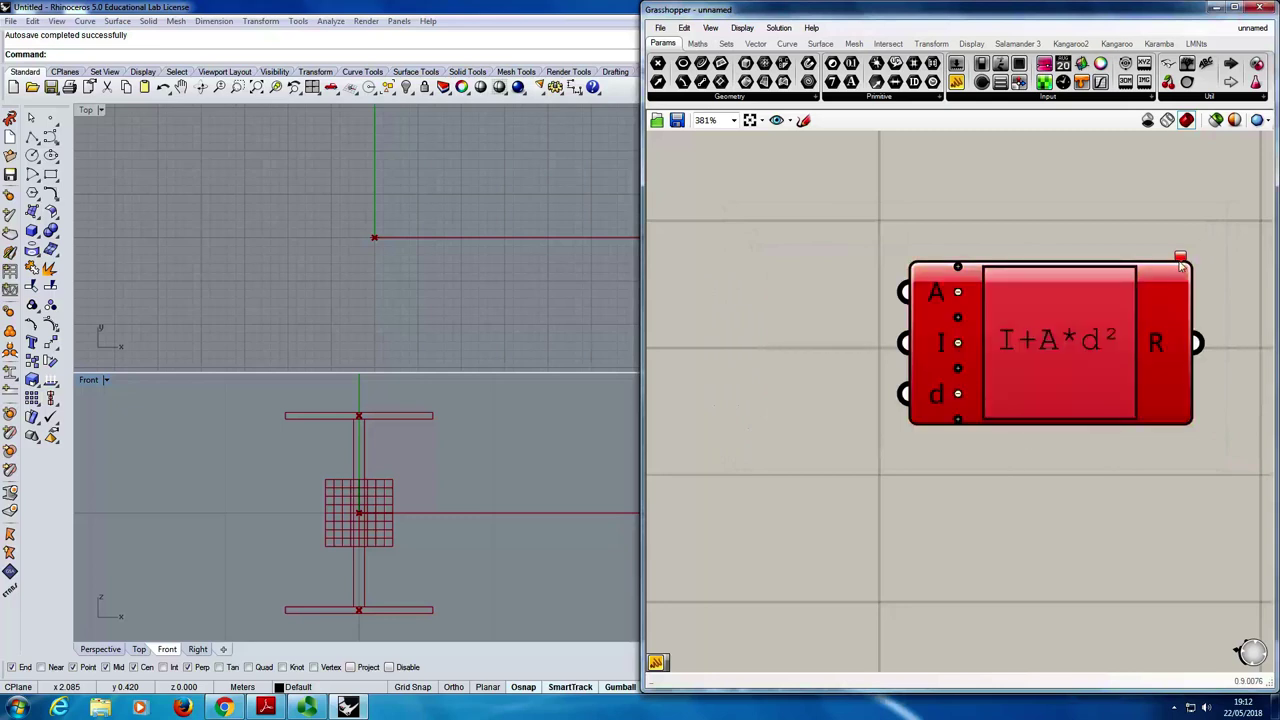
- Wire the top flange's area, distance from centroid and moment of inertia into the A, d and I inputs of the I+A*d² expression
drag(1153, 284, 1055, 235)
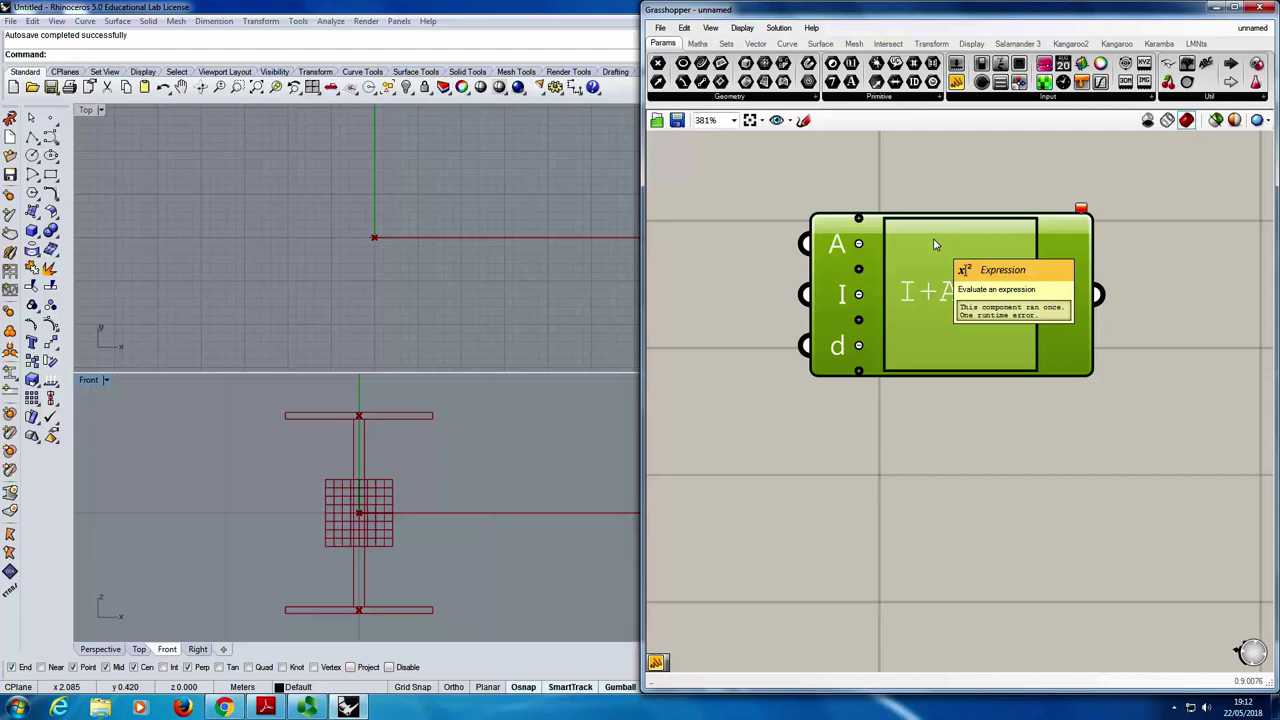
click(751, 343)
scroll(820, 312, down, 5)
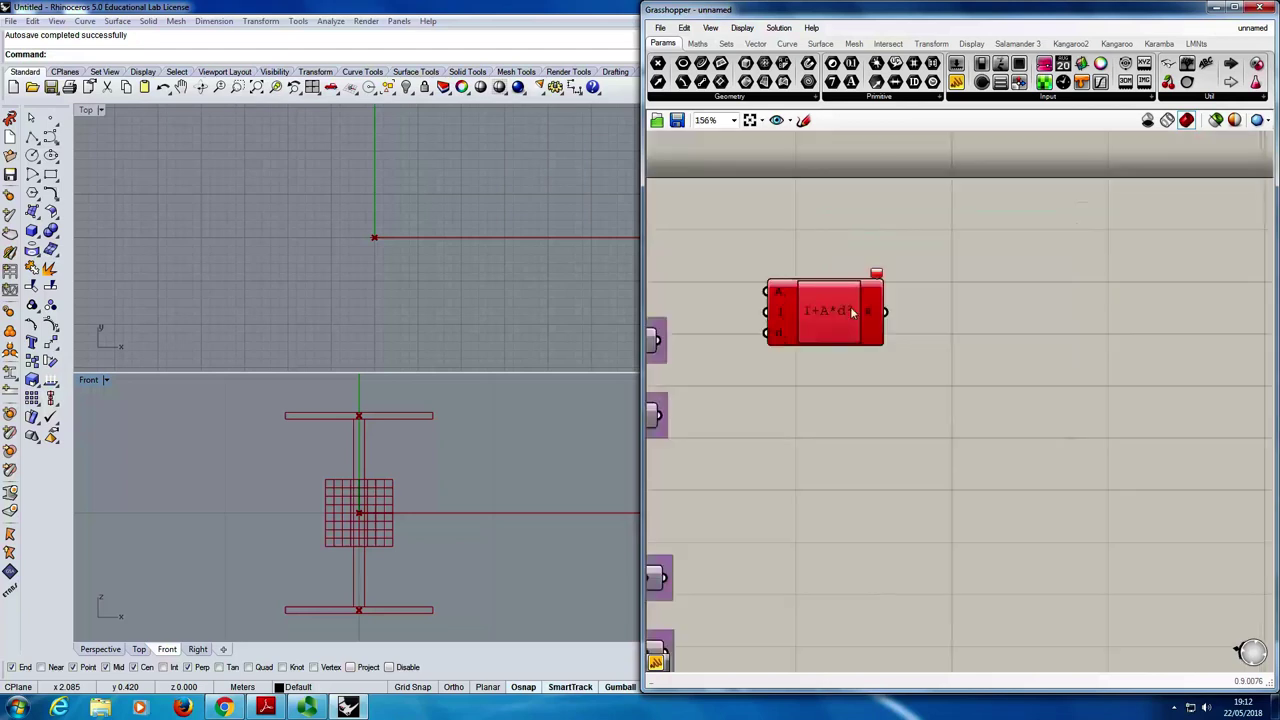
scroll(830, 313, down, 2)
scroll(760, 320, up, 2)
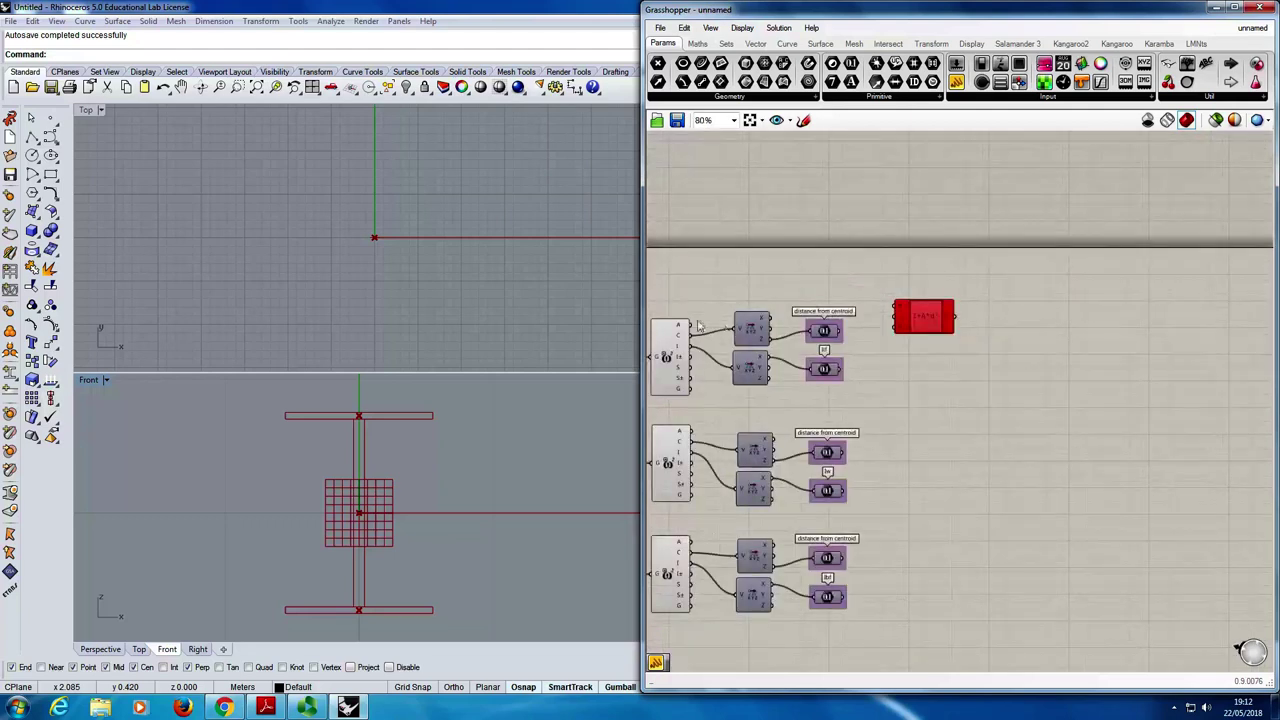
drag(697, 333, 914, 306)
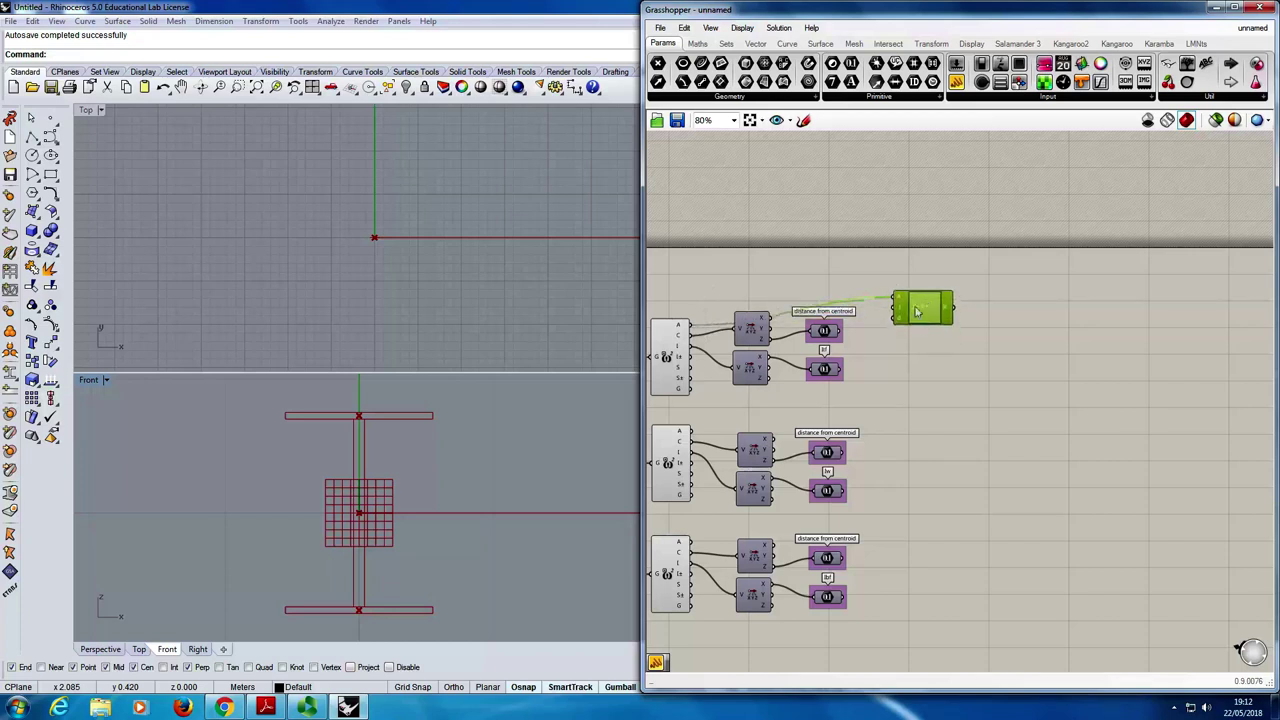
drag(843, 331, 895, 320)
drag(845, 369, 954, 335)
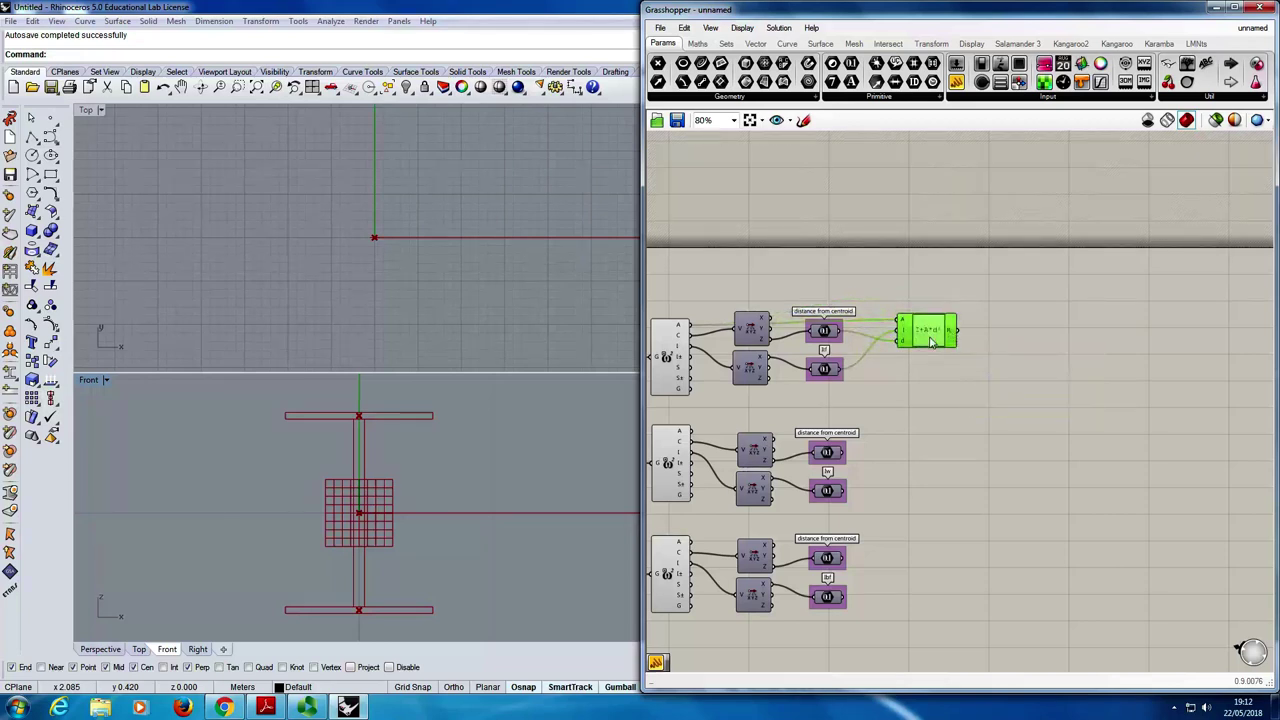
drag(931, 340, 930, 353)
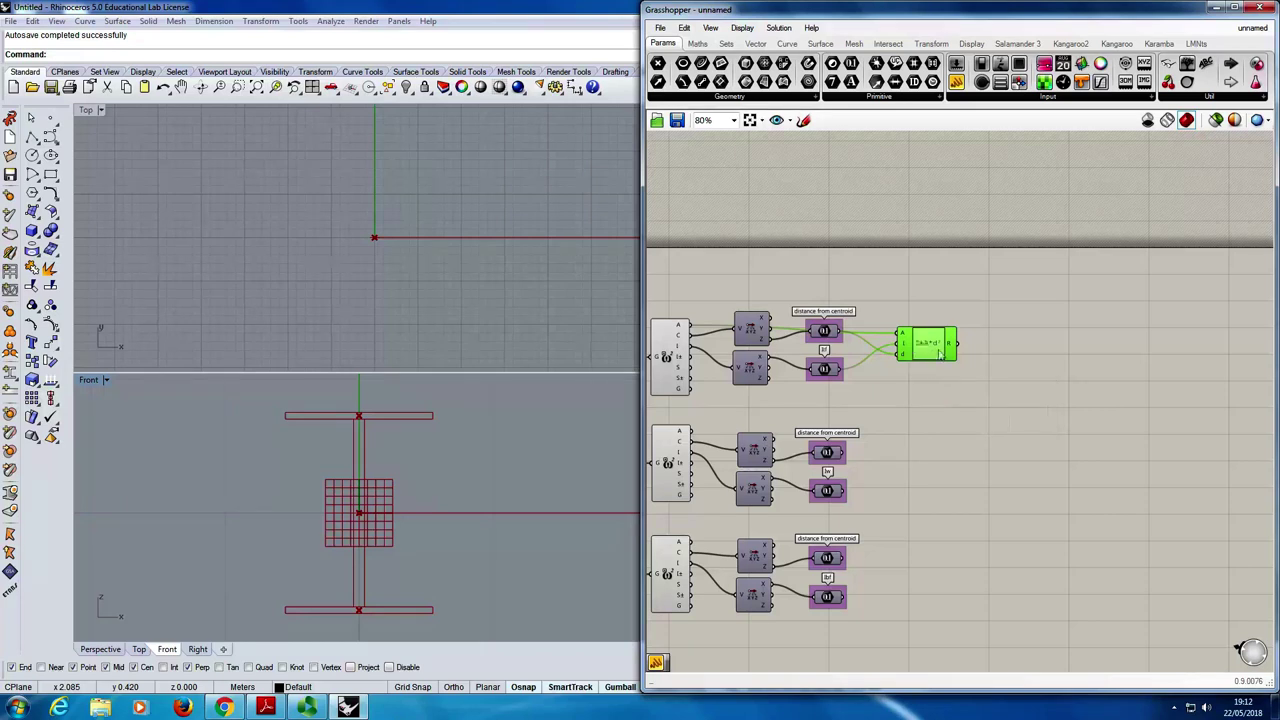
- Duplicate the I+A*d² expression for the web and bottom flange, wiring each copy to its own area, inertia and centroid distance
alt+drag(940, 350, 942, 560)
drag(694, 433, 904, 464)
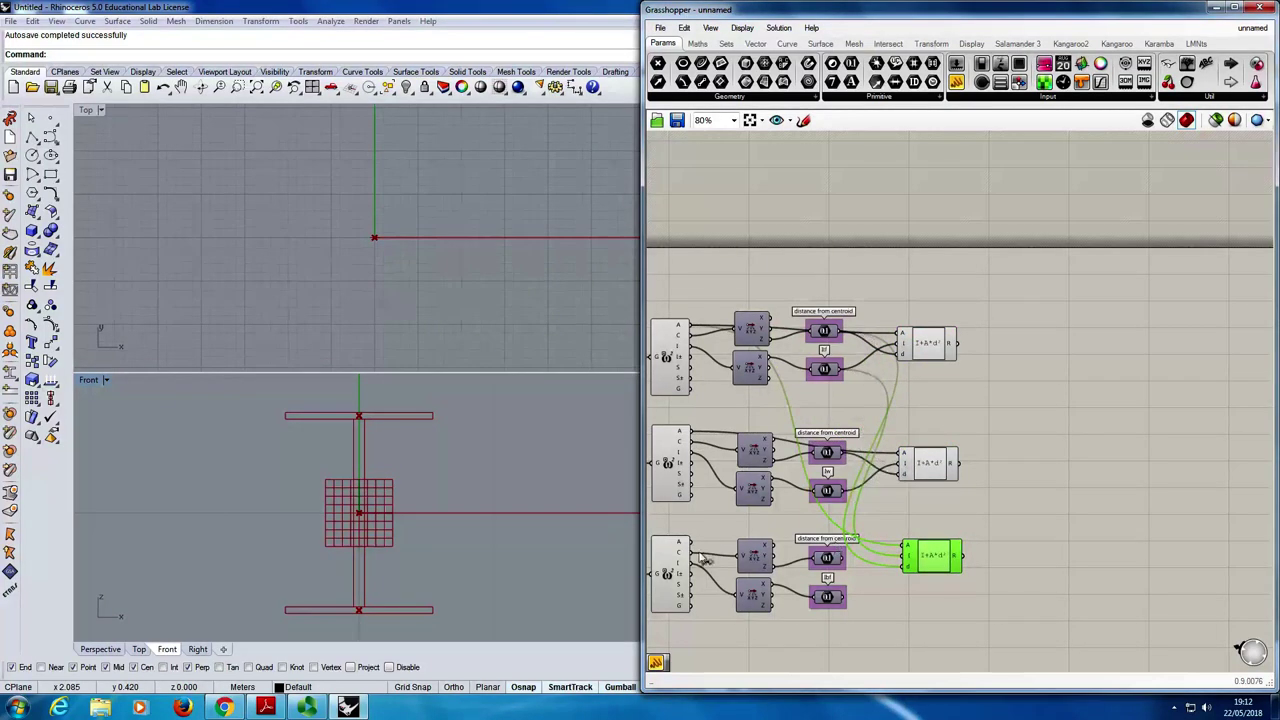
drag(845, 557, 905, 558)
drag(848, 596, 944, 562)
click(1033, 485)
click(1024, 514)
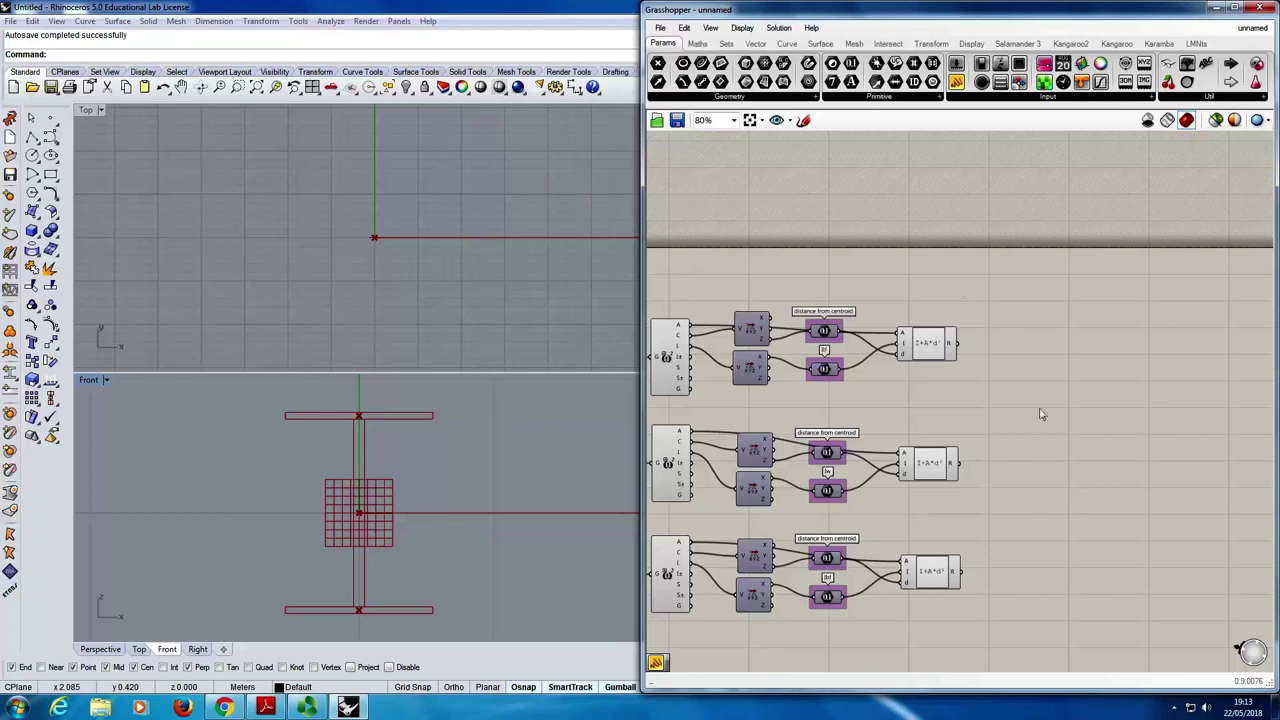
- Place a Mass Addition component beyond the three I+A*d² expressions
click(697, 43)
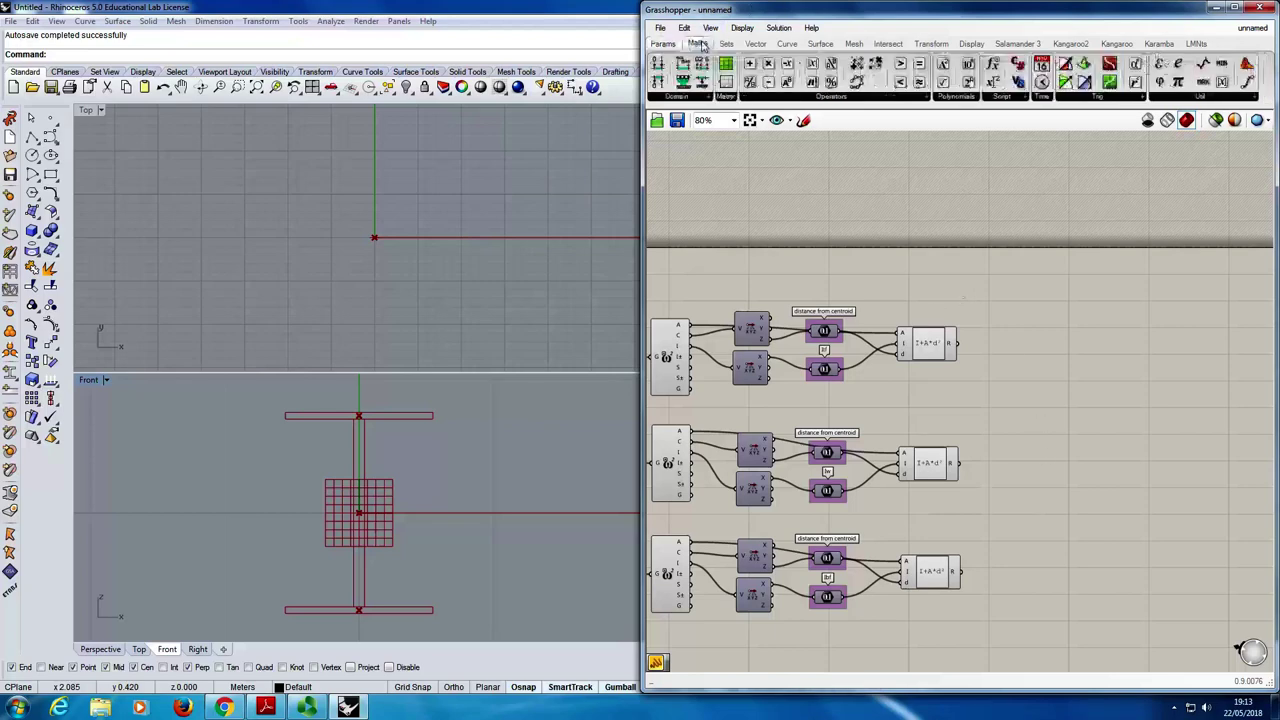
click(852, 97)
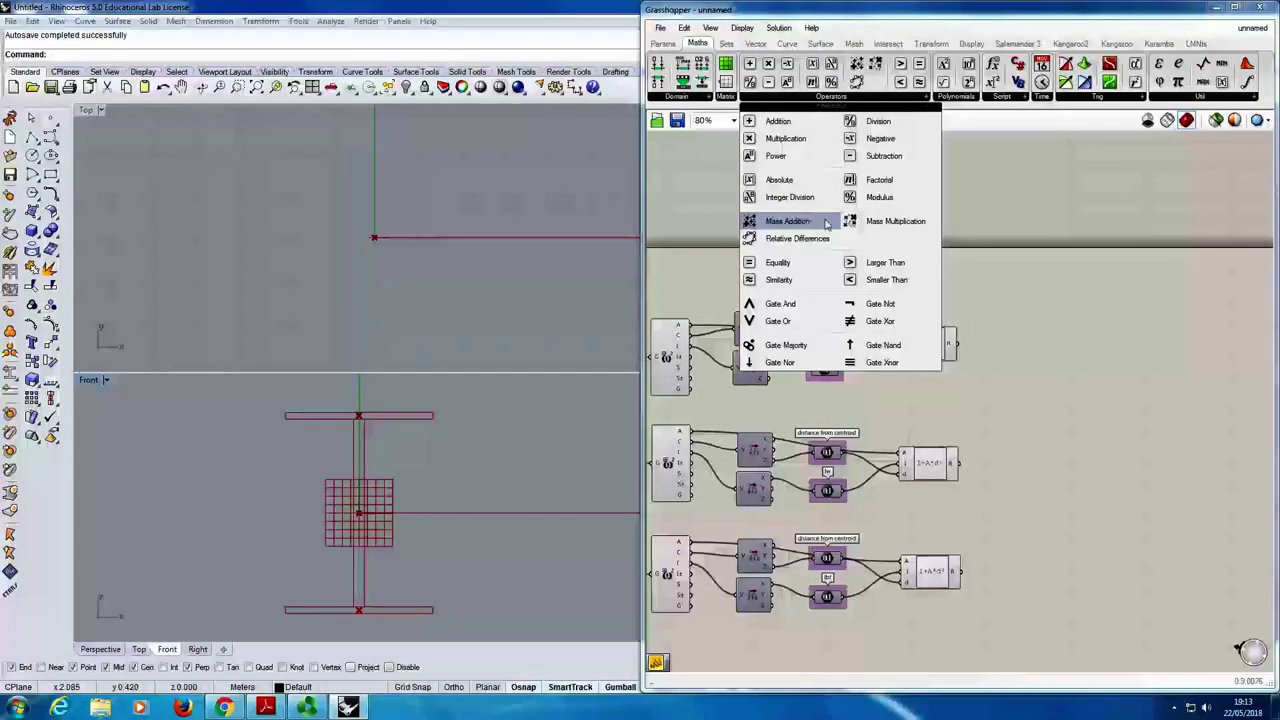
drag(826, 222, 1035, 446)
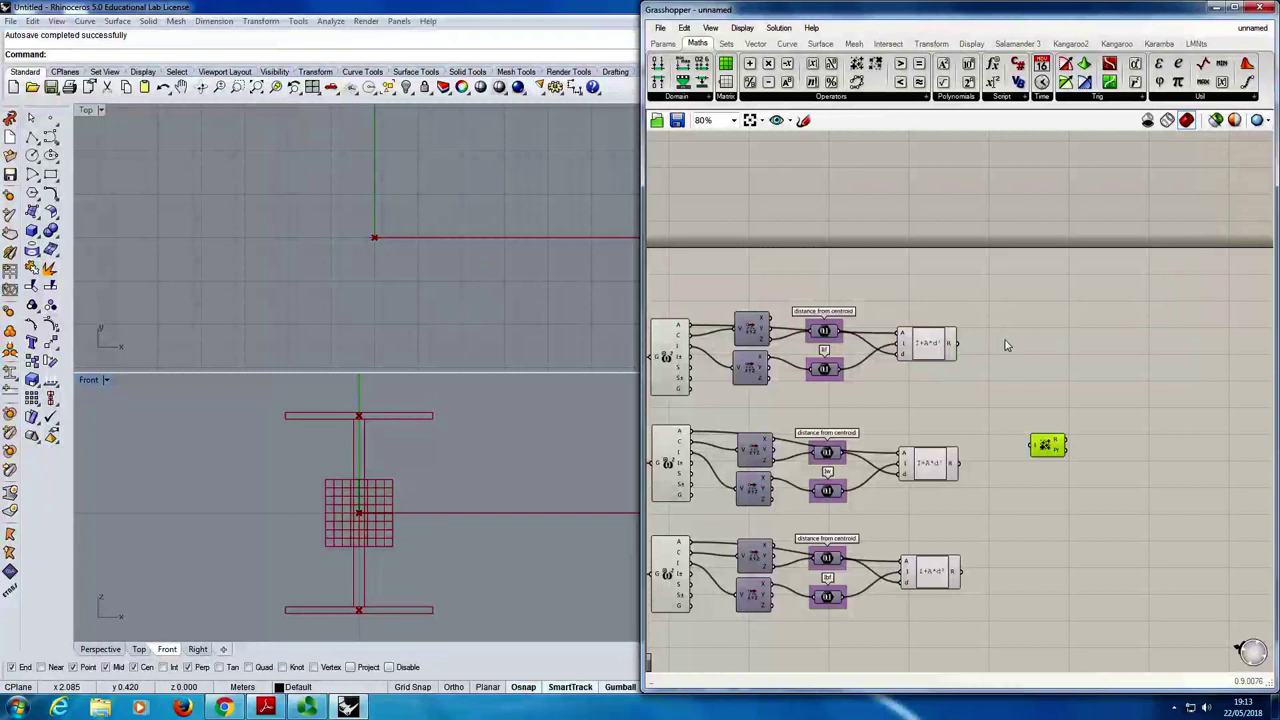
- Connect the results of all three I+A*d² expressions to the Mass Addition input
click(941, 341)
click(949, 470)
click(935, 562)
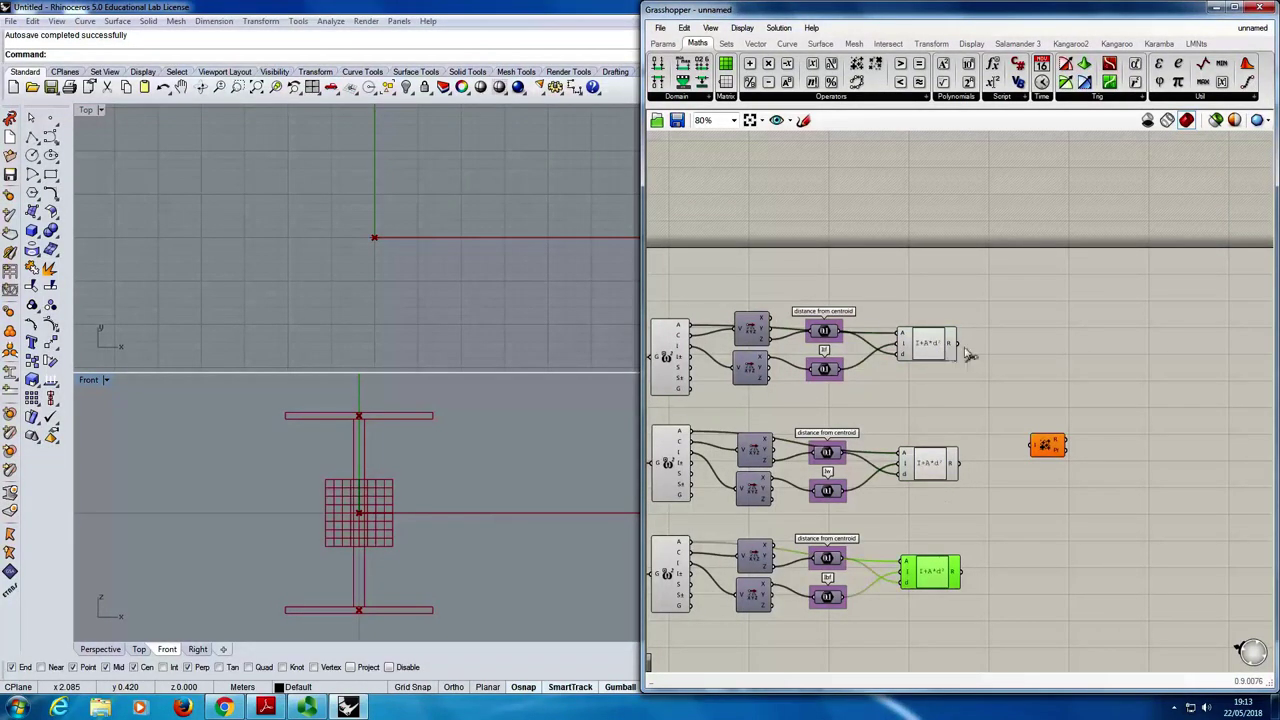
drag(963, 344, 1034, 443)
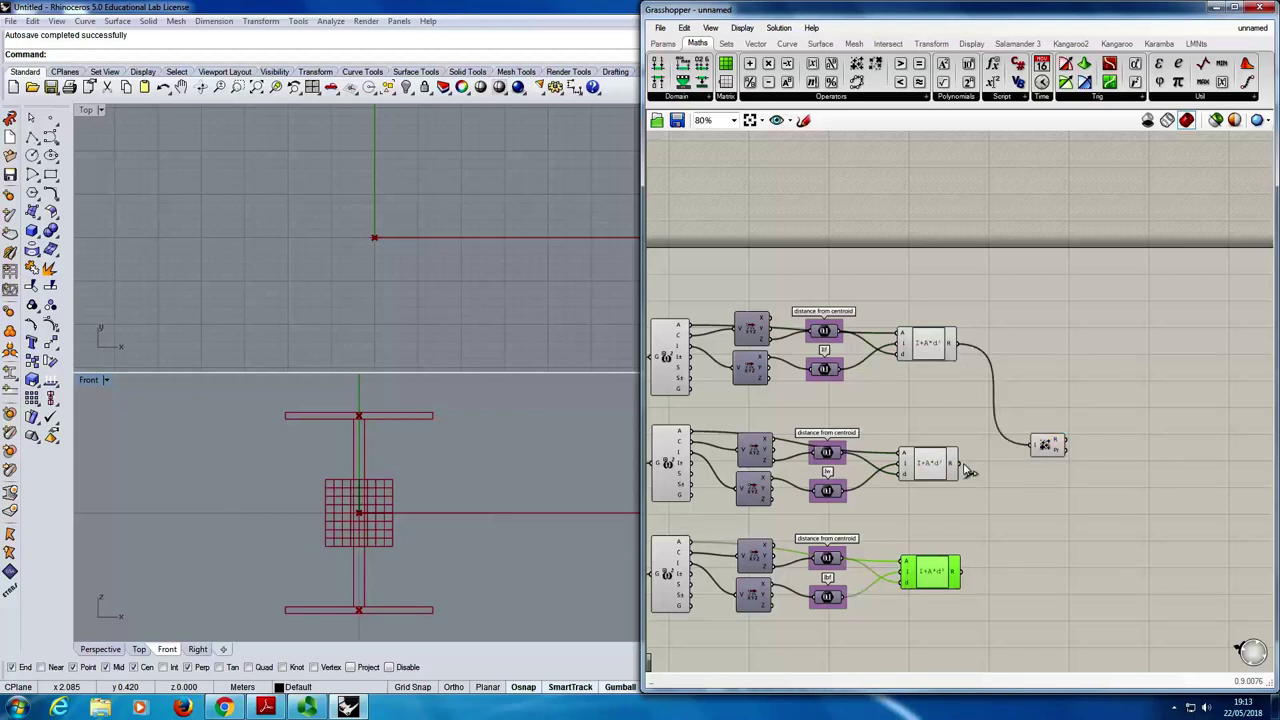
drag(964, 464, 1038, 450)
drag(962, 572, 1040, 448)
click(1045, 444)
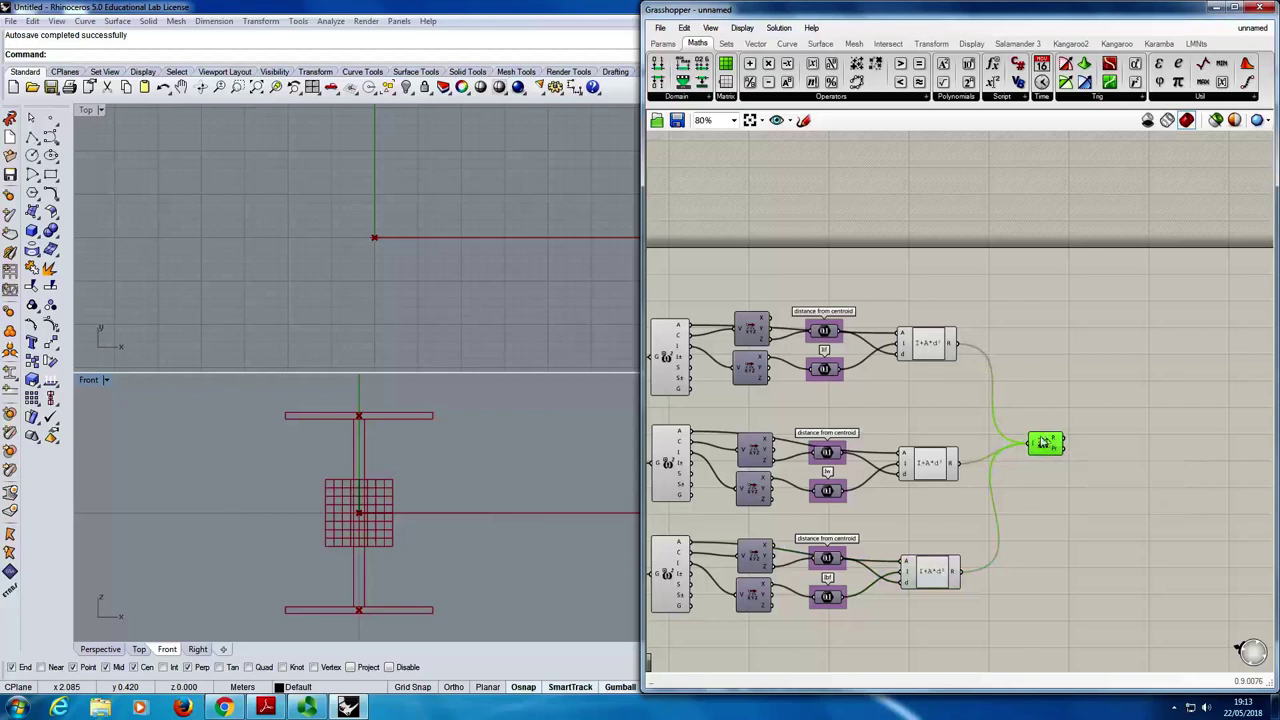
- Group the Mass Addition component and label the group I VALUE
right_click(1043, 442)
click(1123, 543)
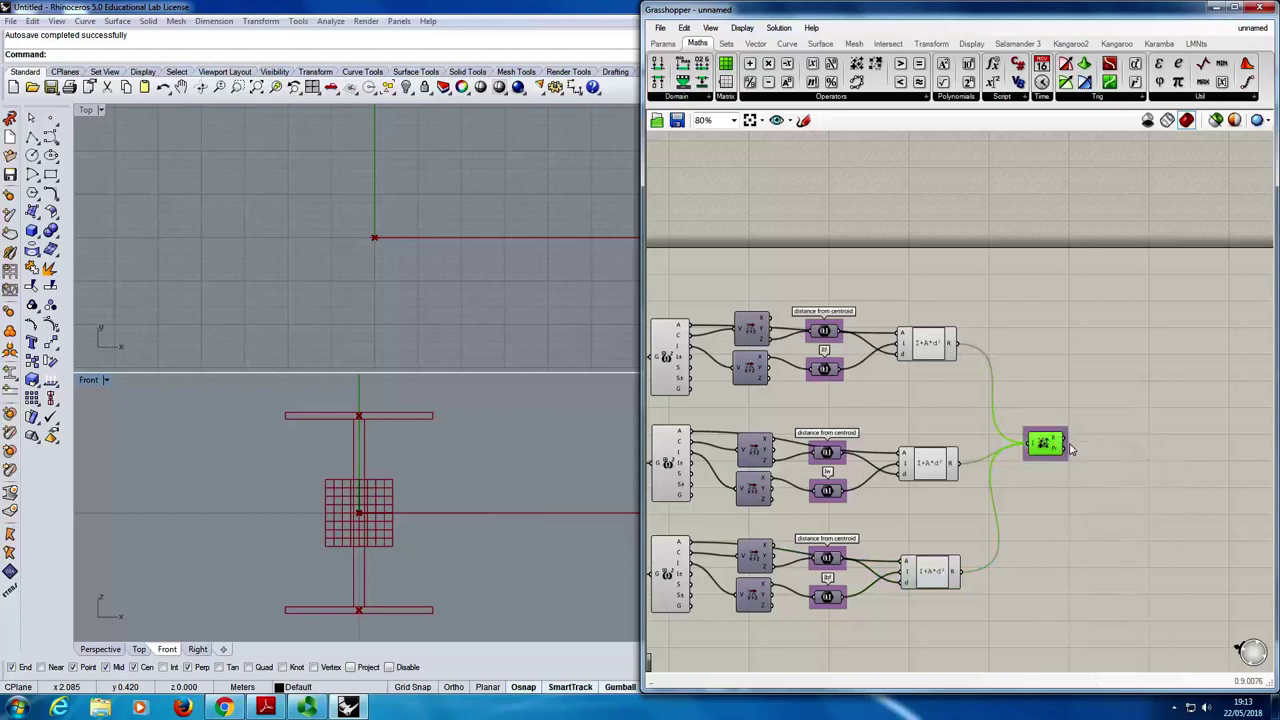
right_click(1067, 434)
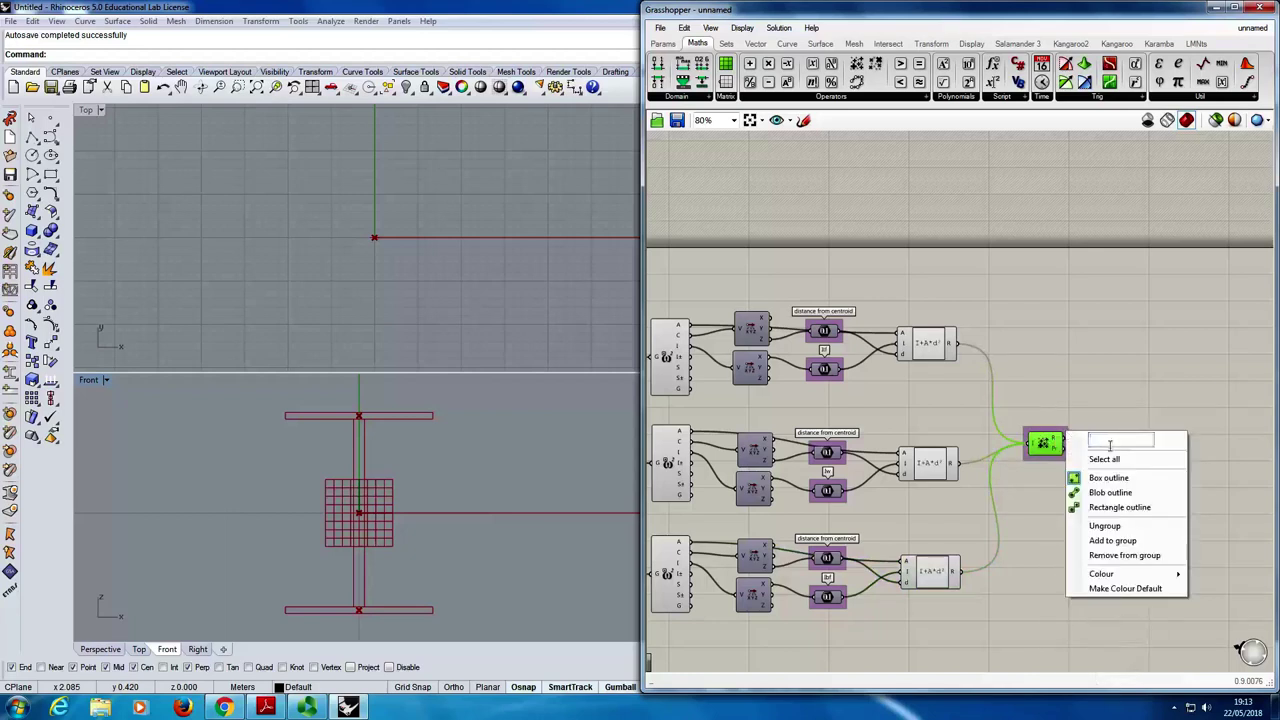
text(I VALUE)
click(1123, 350)
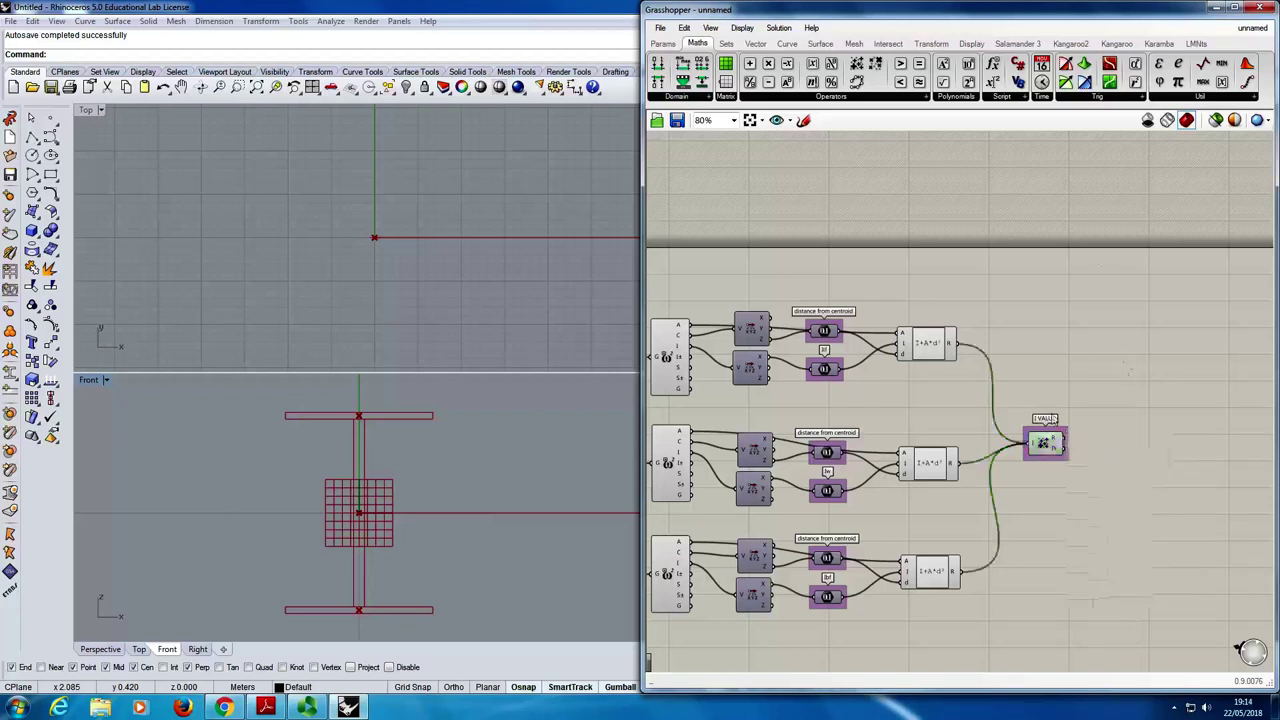
drag(1044, 444, 1047, 447)
click(1063, 398)
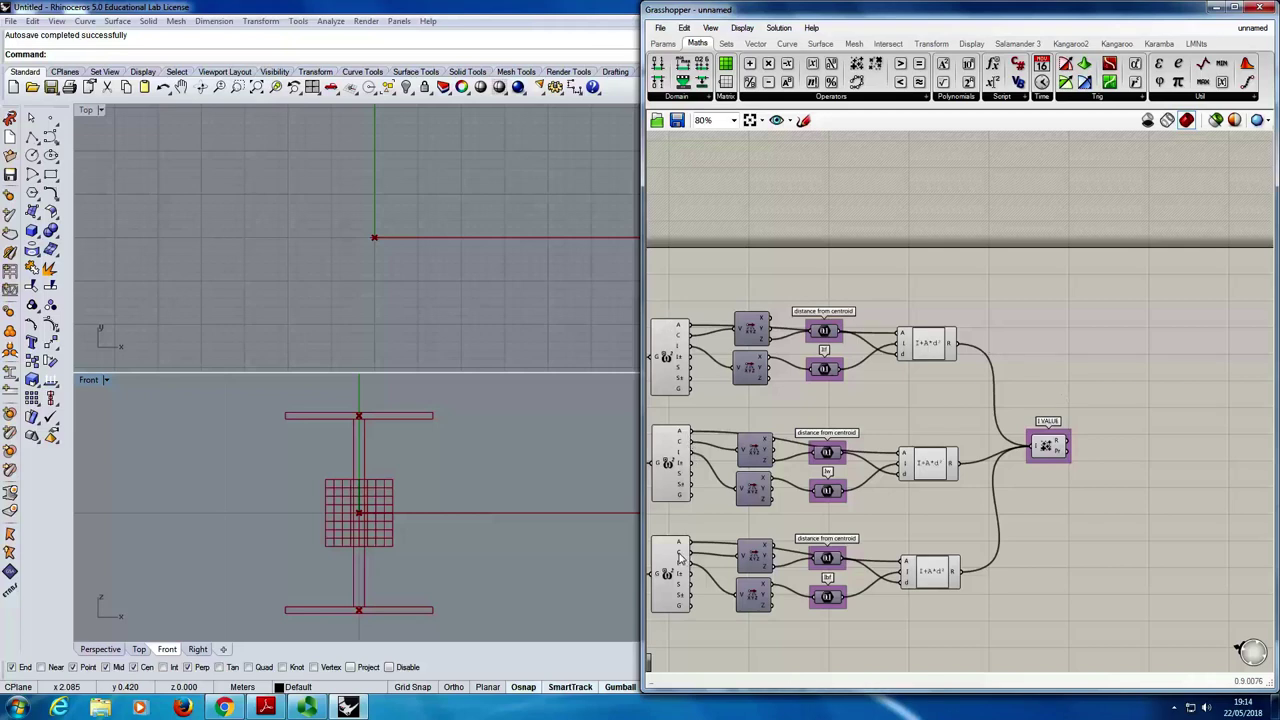
- Add a second Mass Addition component above the I VALUE group
mouse_move(679, 557)
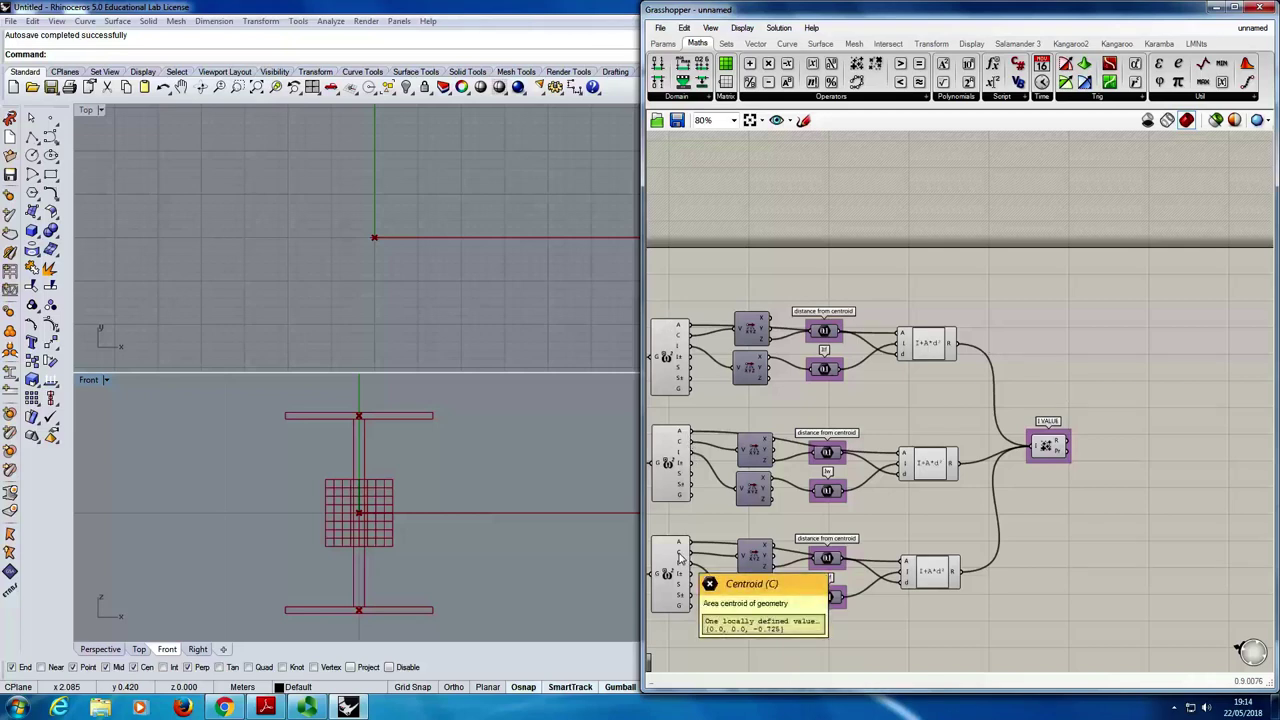
double_click(1025, 310)
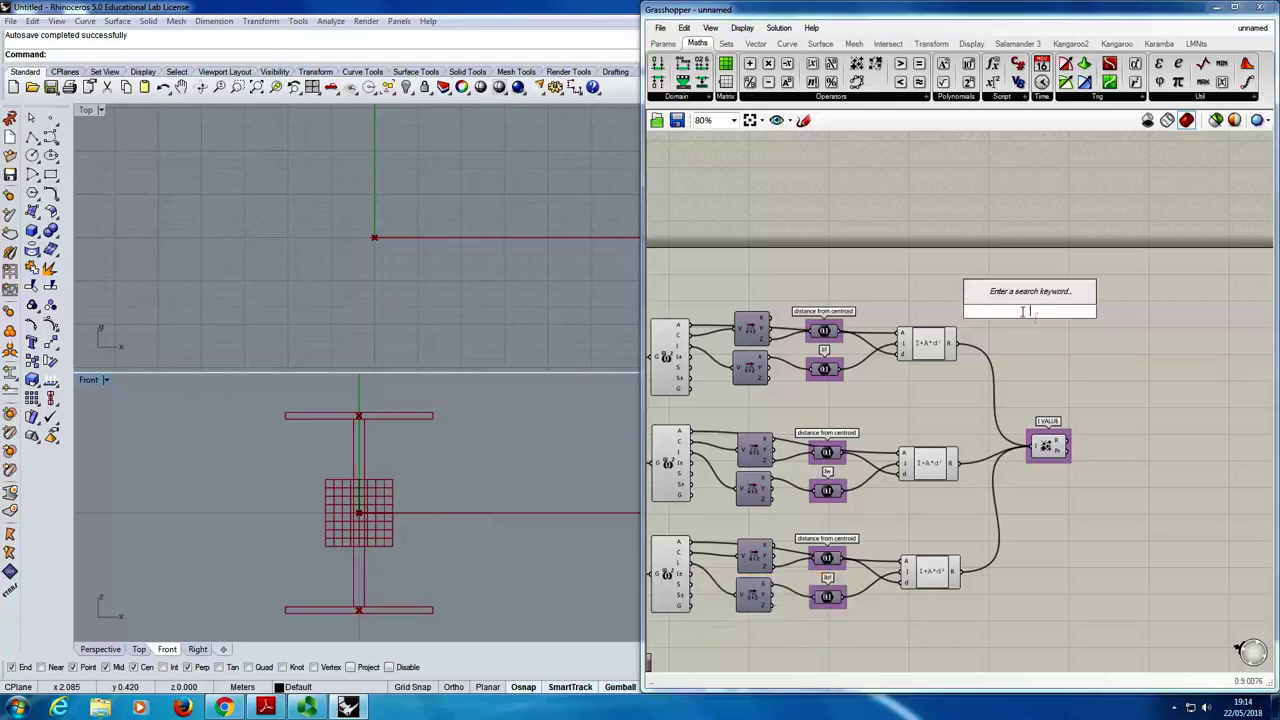
text(mass addit)
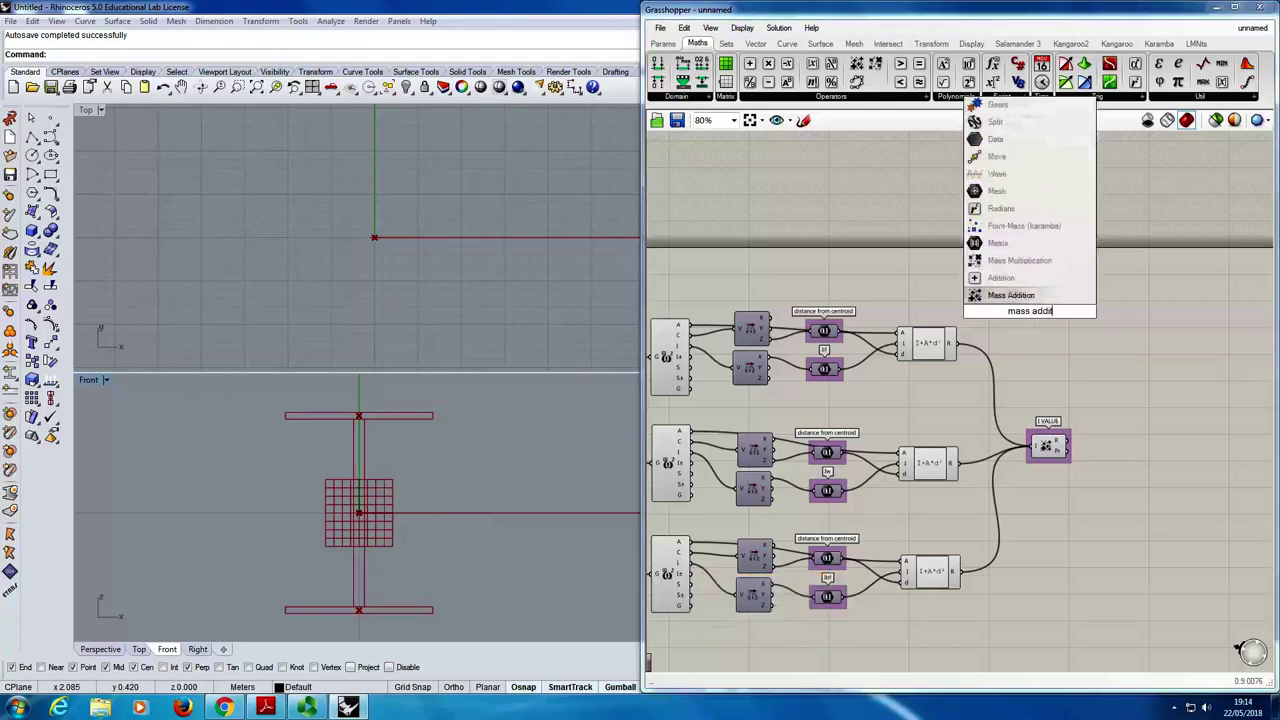
key(Return)
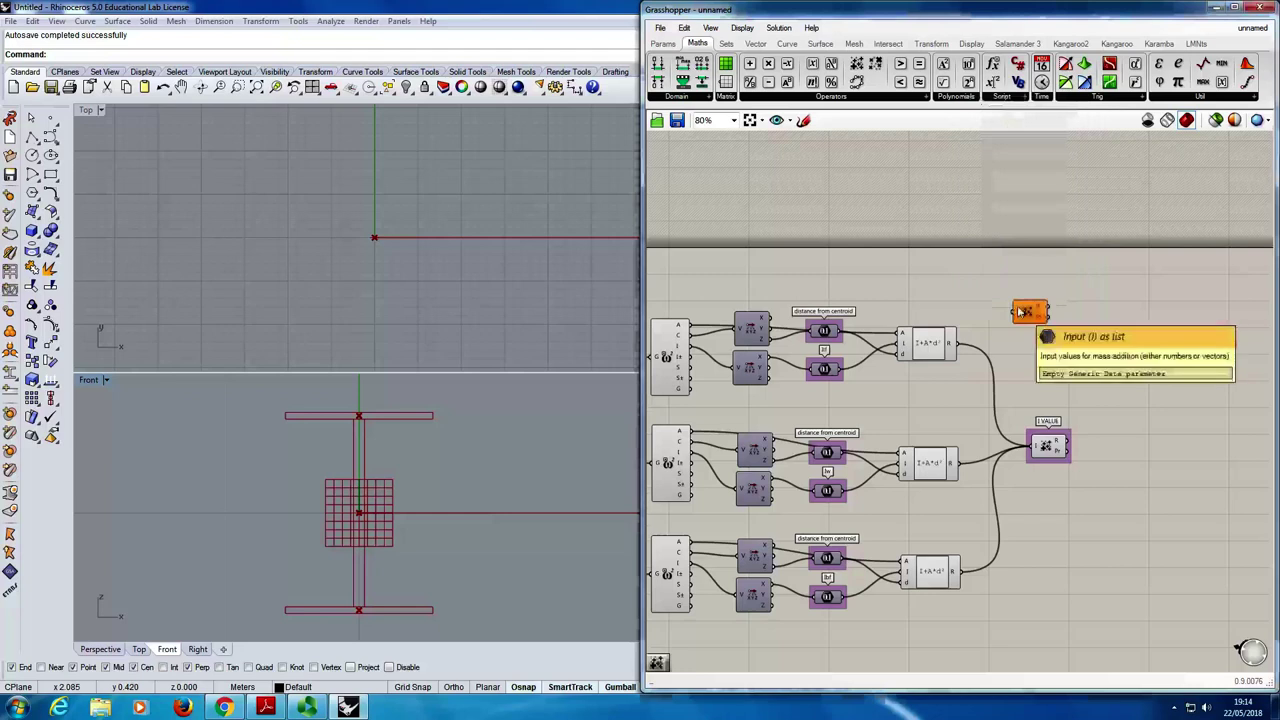
click(1038, 315)
drag(1038, 315, 1042, 317)
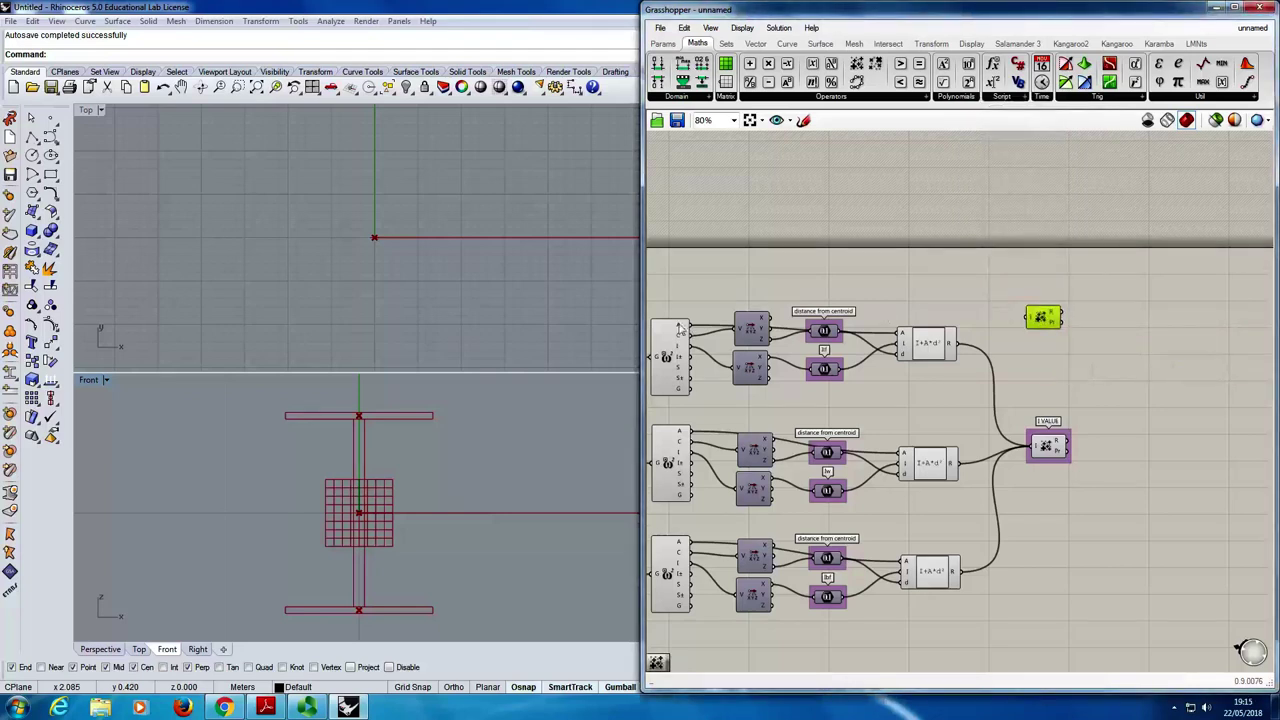
- Connect the area outputs of the top flange, web and bottom flange to the new Mass Addition input
drag(692, 326, 1029, 317)
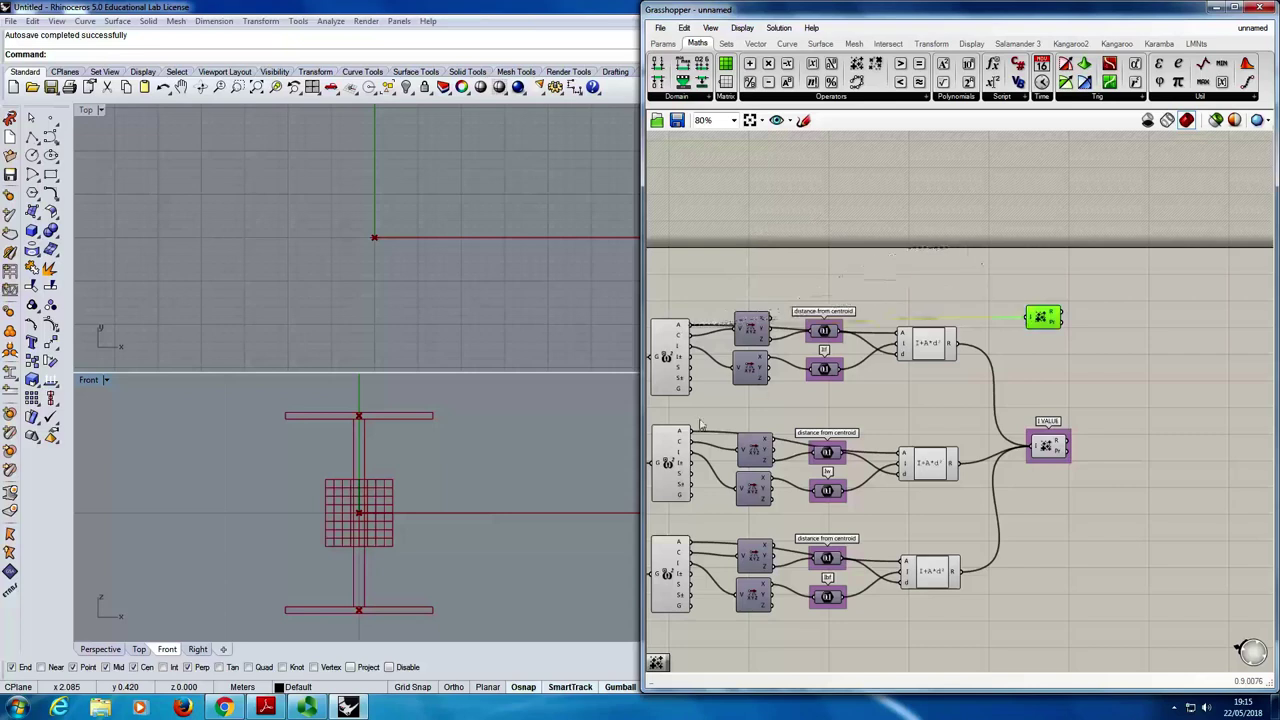
shift+drag(700, 435, 1046, 319)
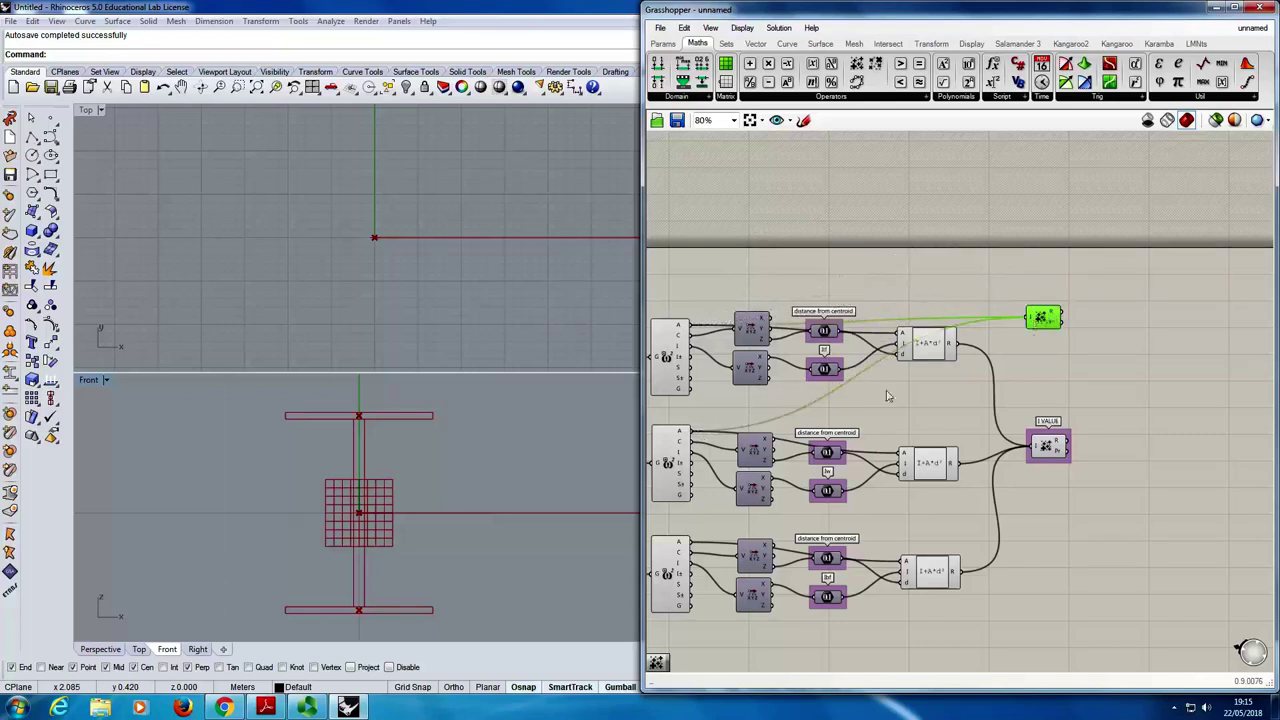
shift+drag(685, 545, 1040, 319)
- Group the Mass Addition that sums the areas and label the group AREA
right_click(1073, 322)
click(1100, 443)
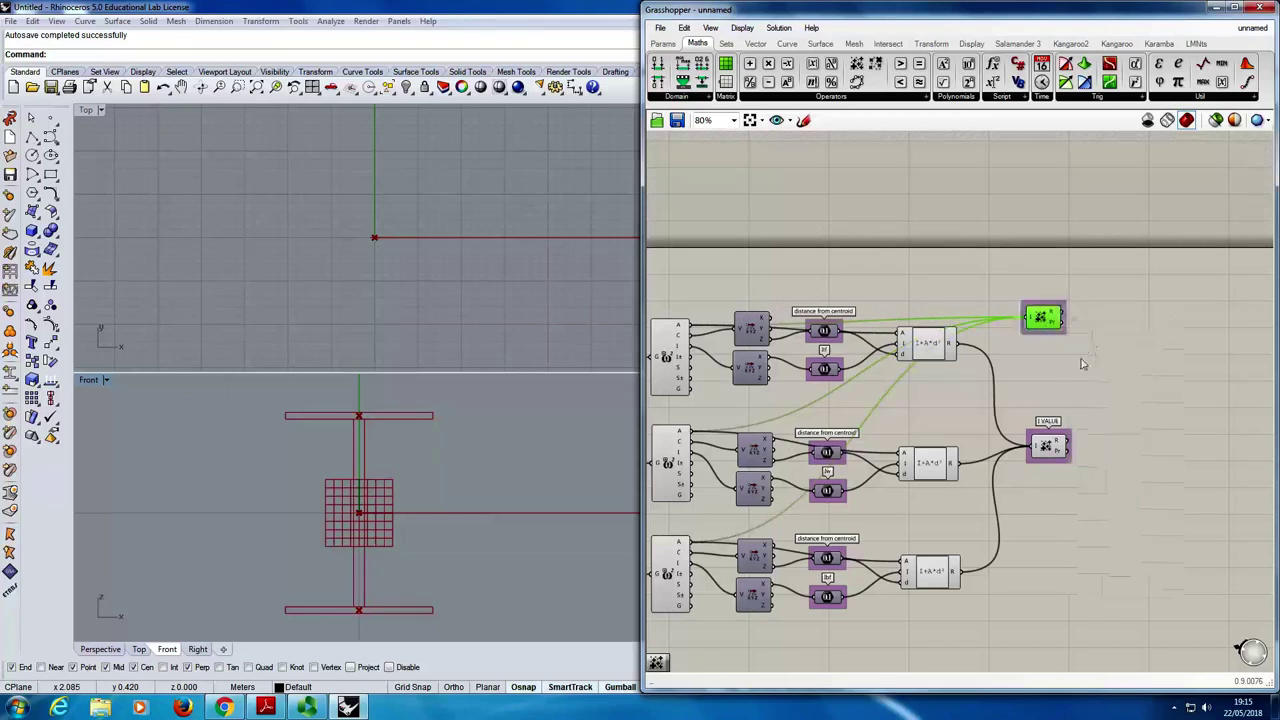
right_click(1064, 306)
text(A)
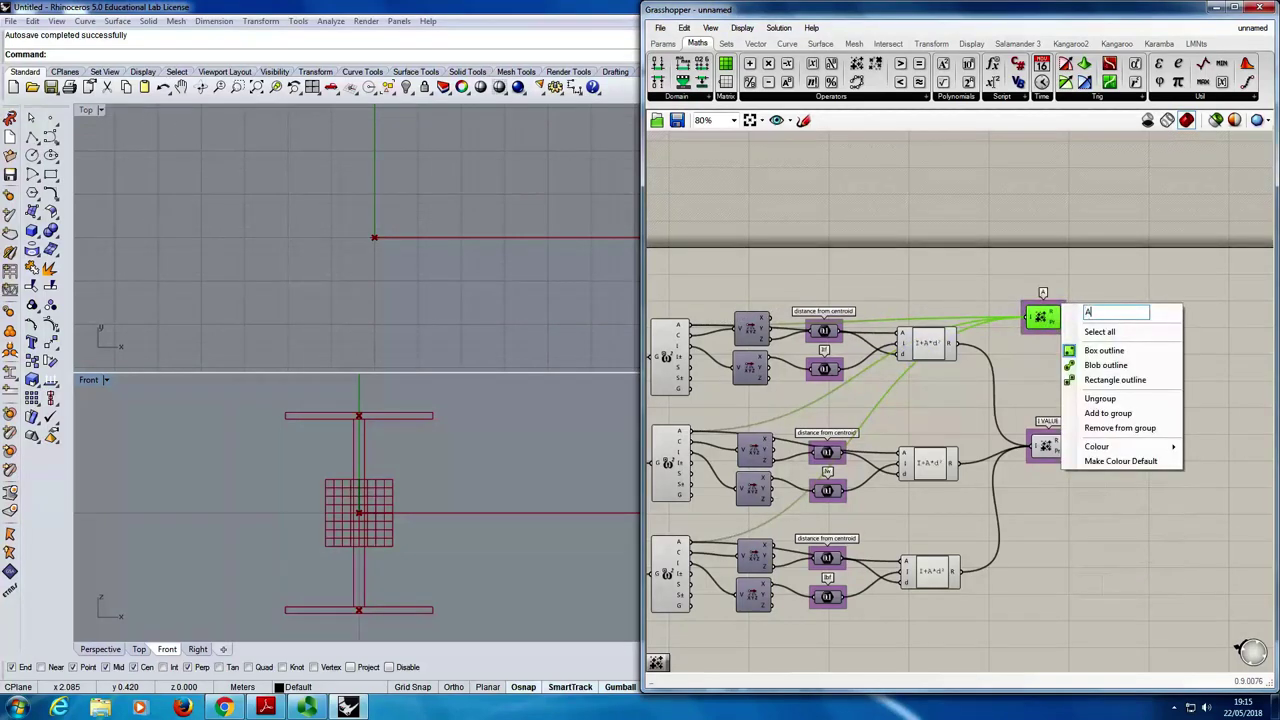
text(REA)
click(1095, 276)
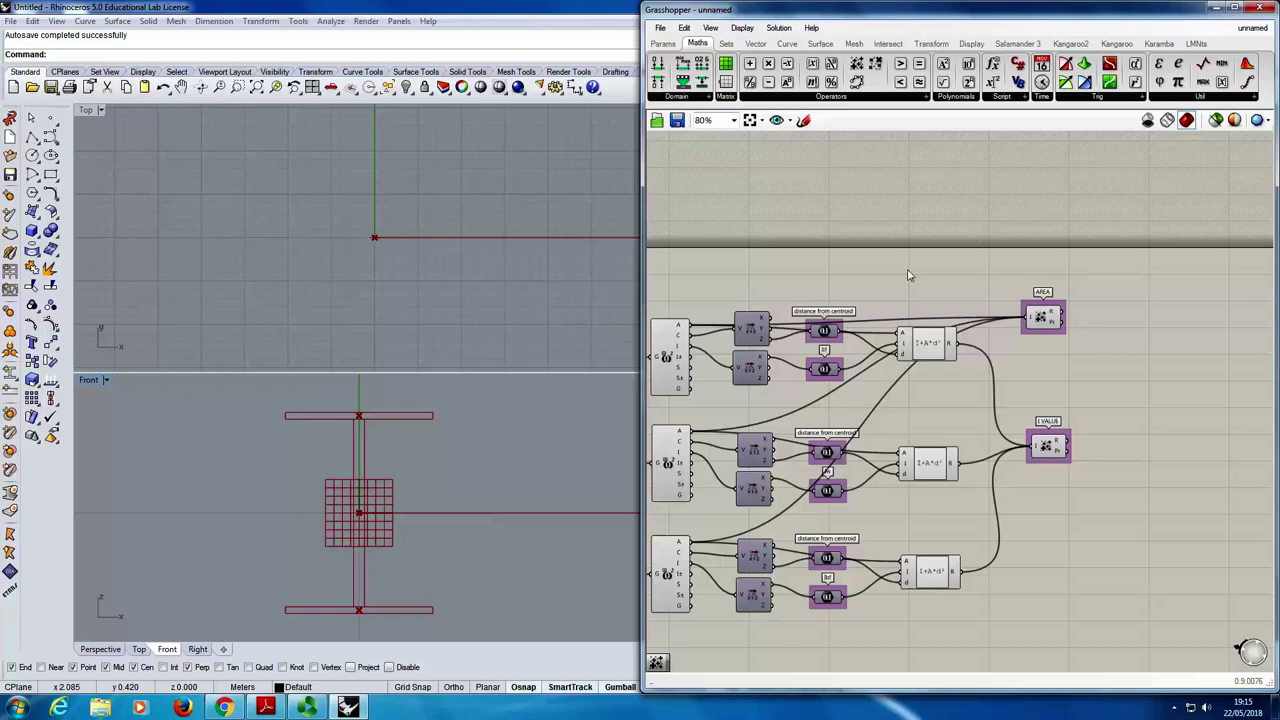
scroll(908, 275, down, 1)
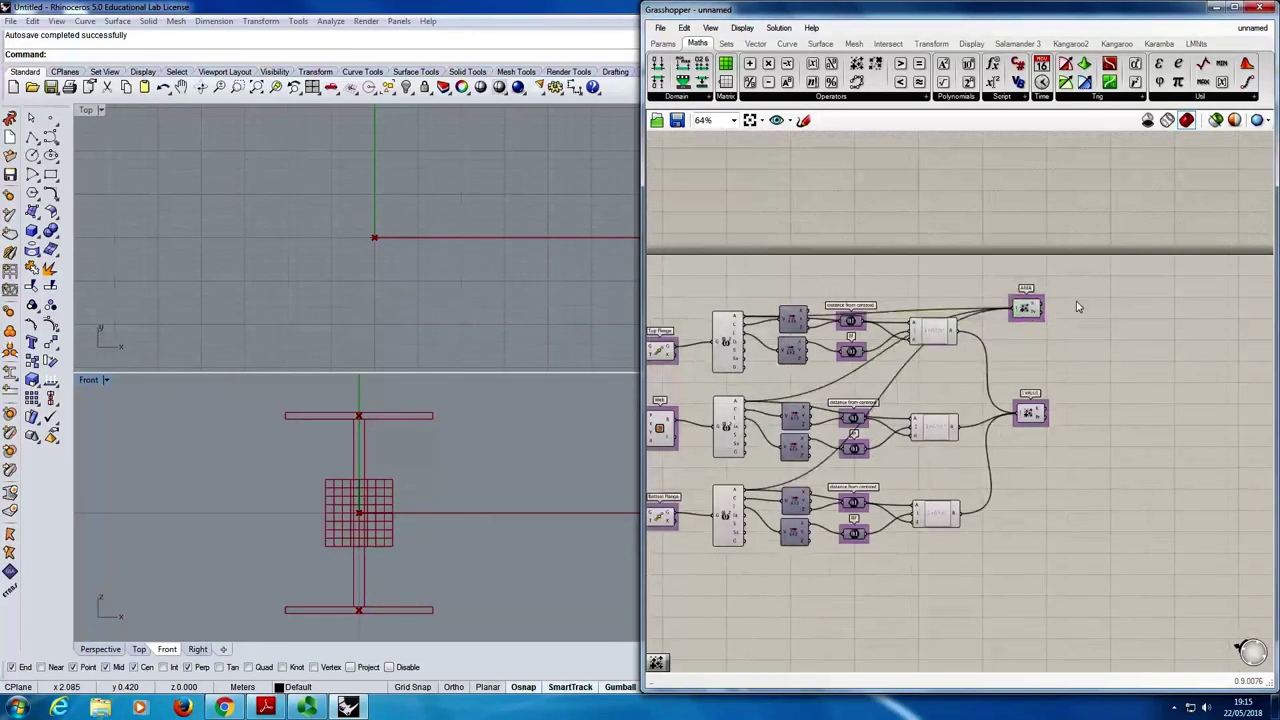
click(1030, 310)
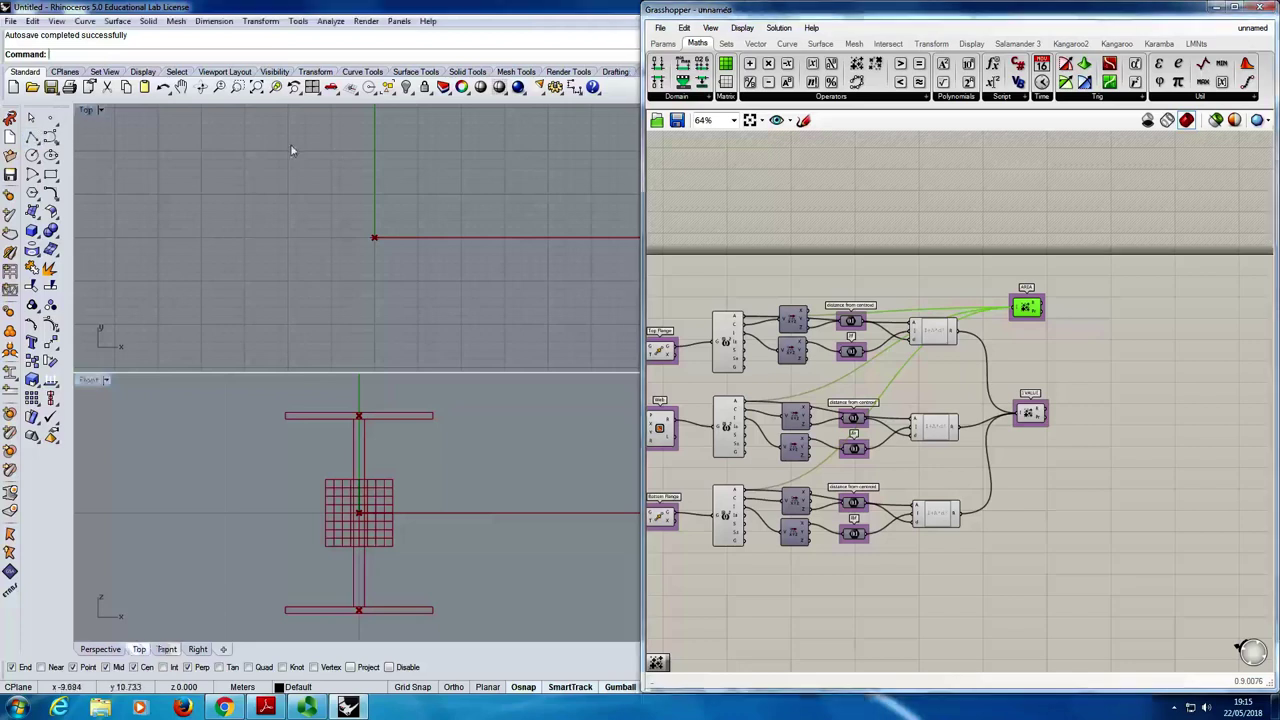
- Switch to Rhino and draw a single-segment vertical polyline in the Top view, starting at about x 12, y 2
click(32, 137)
click(479, 218)
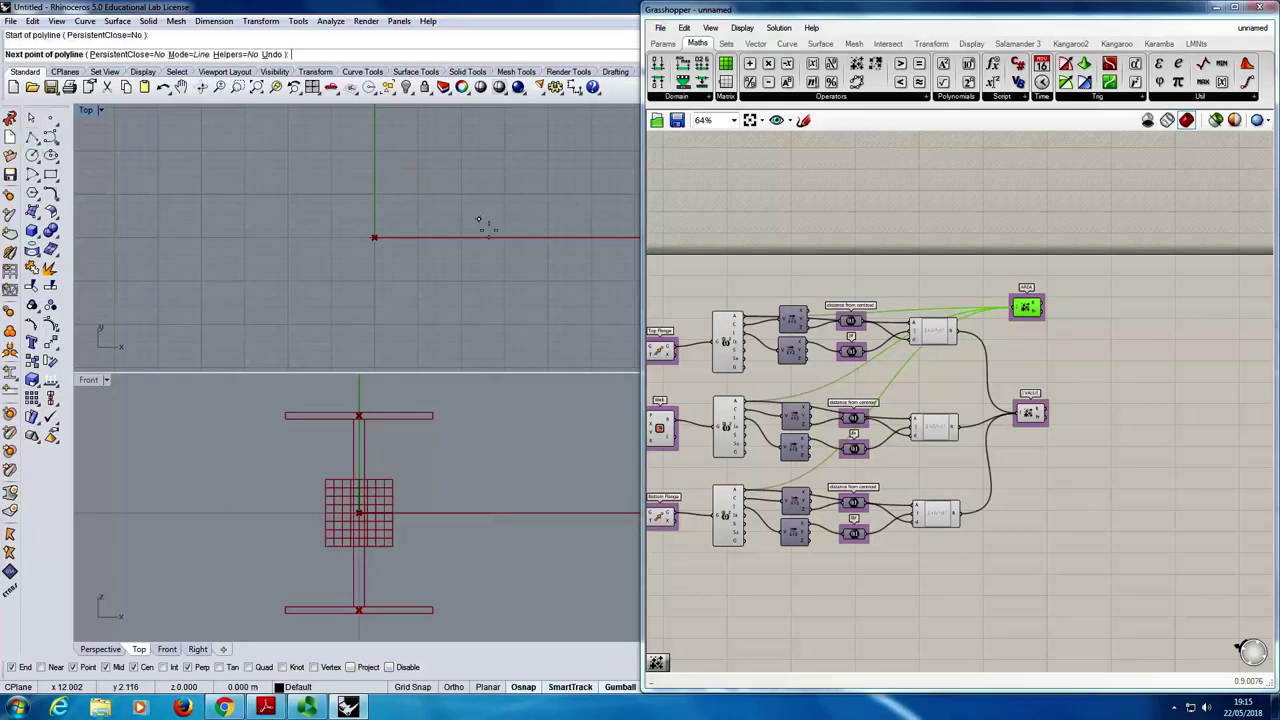
click(479, 119)
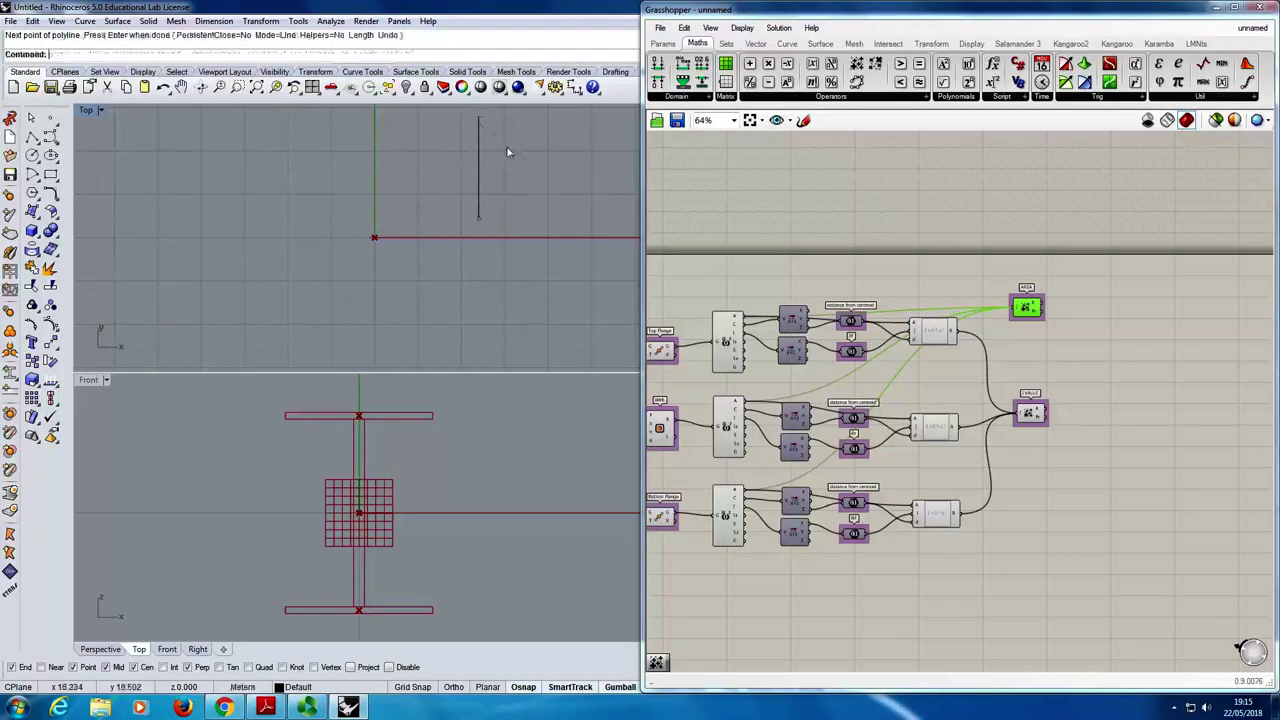
scroll(298, 177, down, 2)
scroll(314, 154, up, 3)
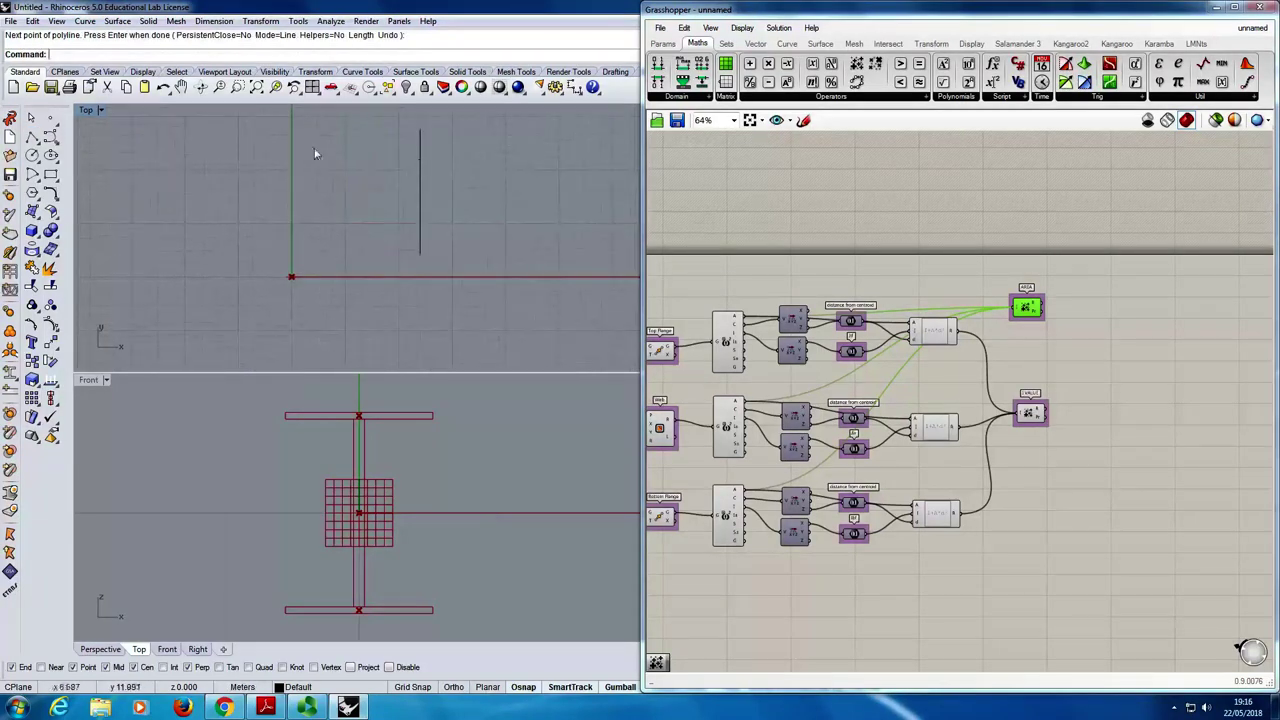
scroll(377, 148, up, 2)
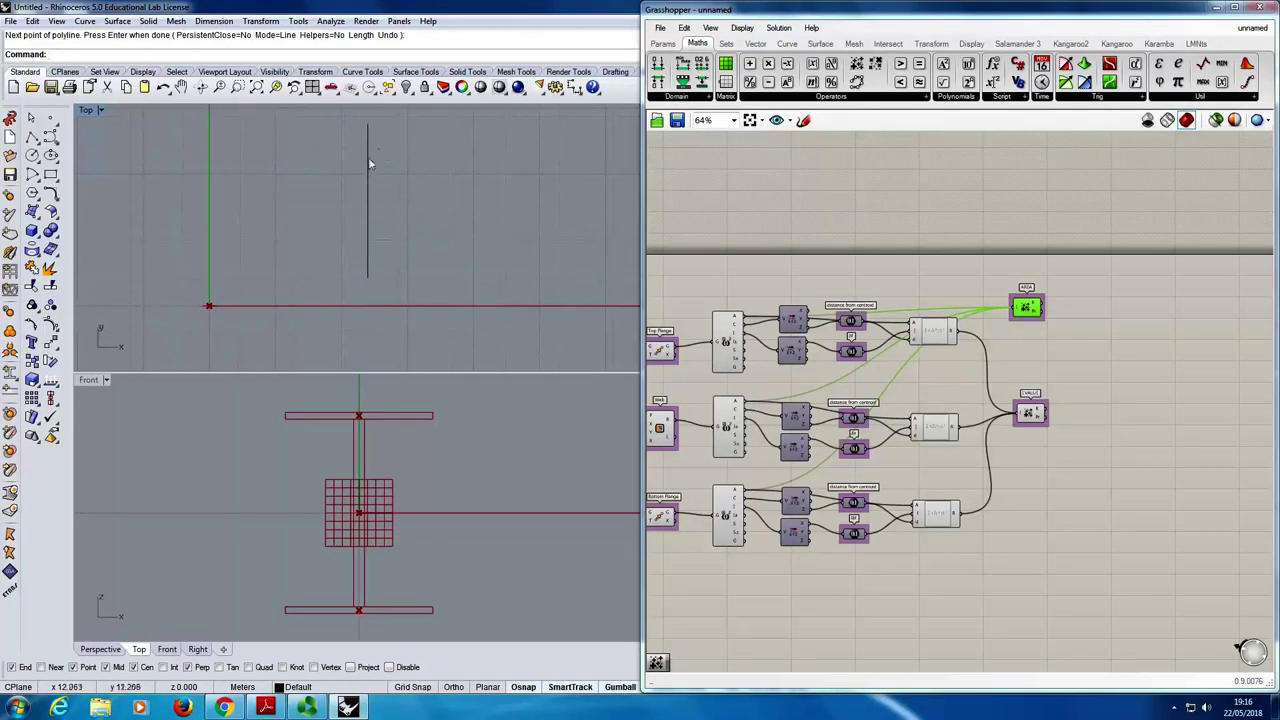
key(Return)
click(1017, 232)
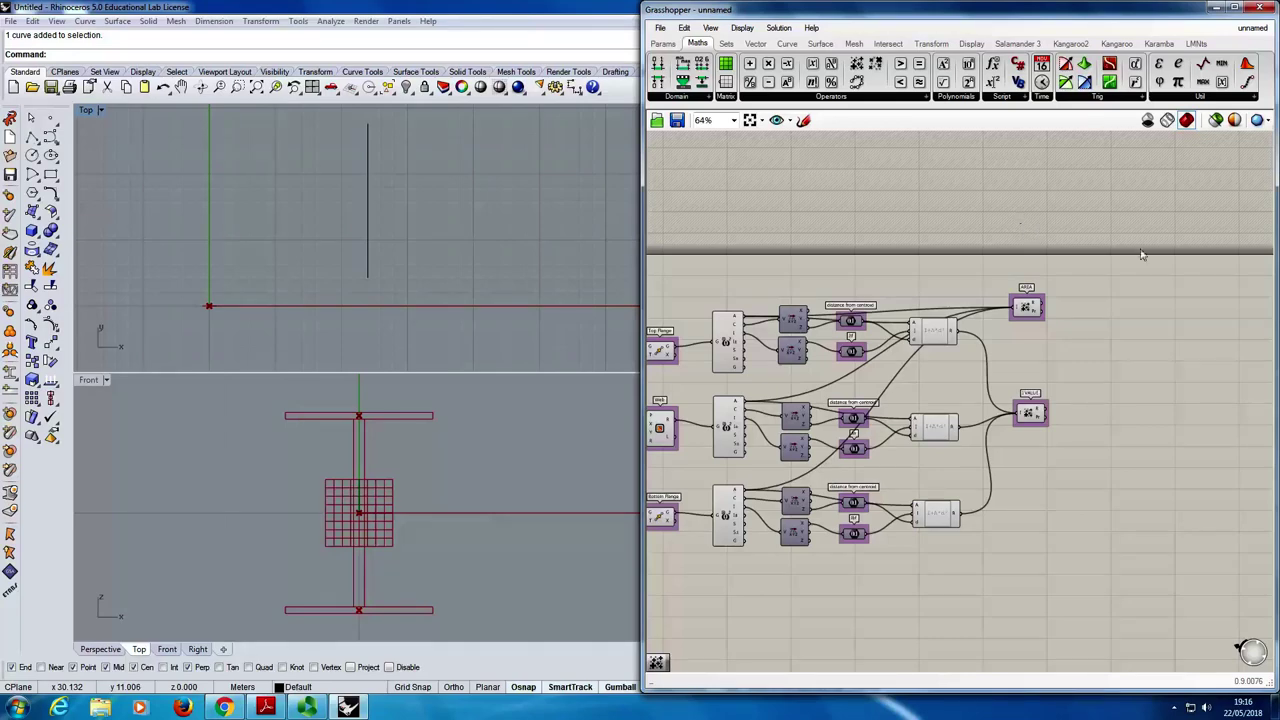
- Add a Curve parameter in the empty canvas area above the section definition
scroll(1030, 240, down, 3)
click(668, 45)
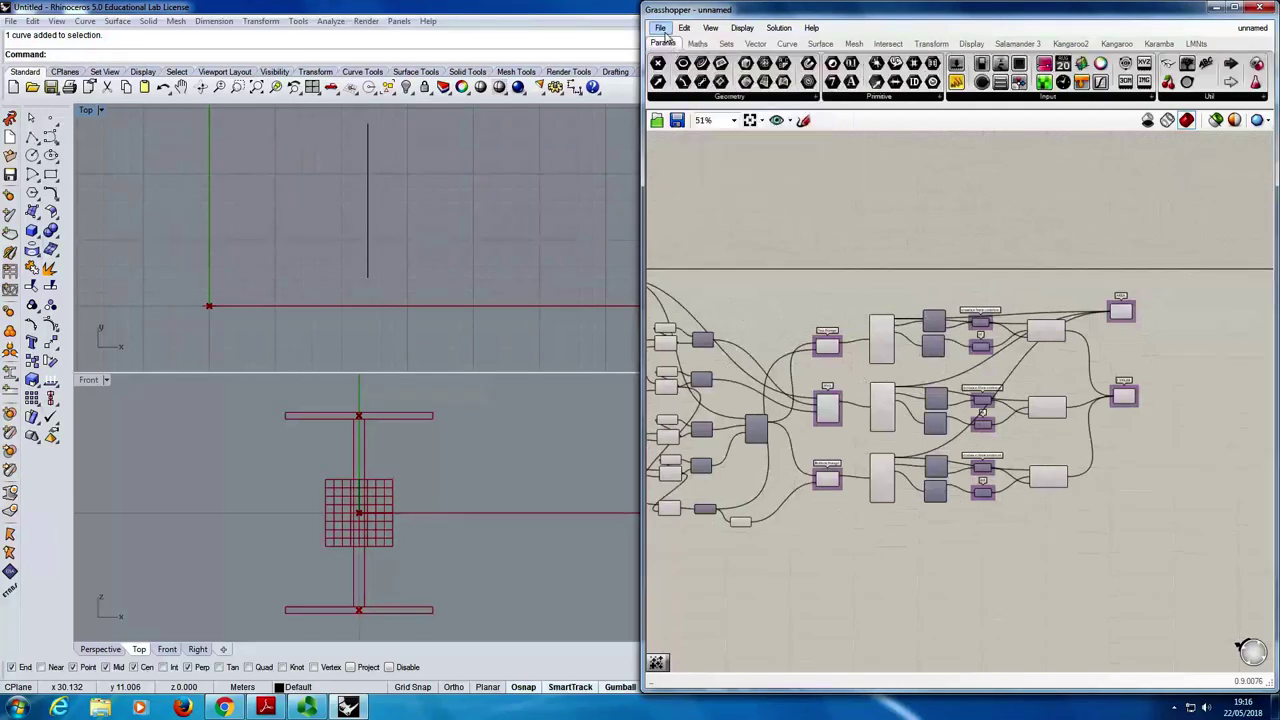
click(728, 97)
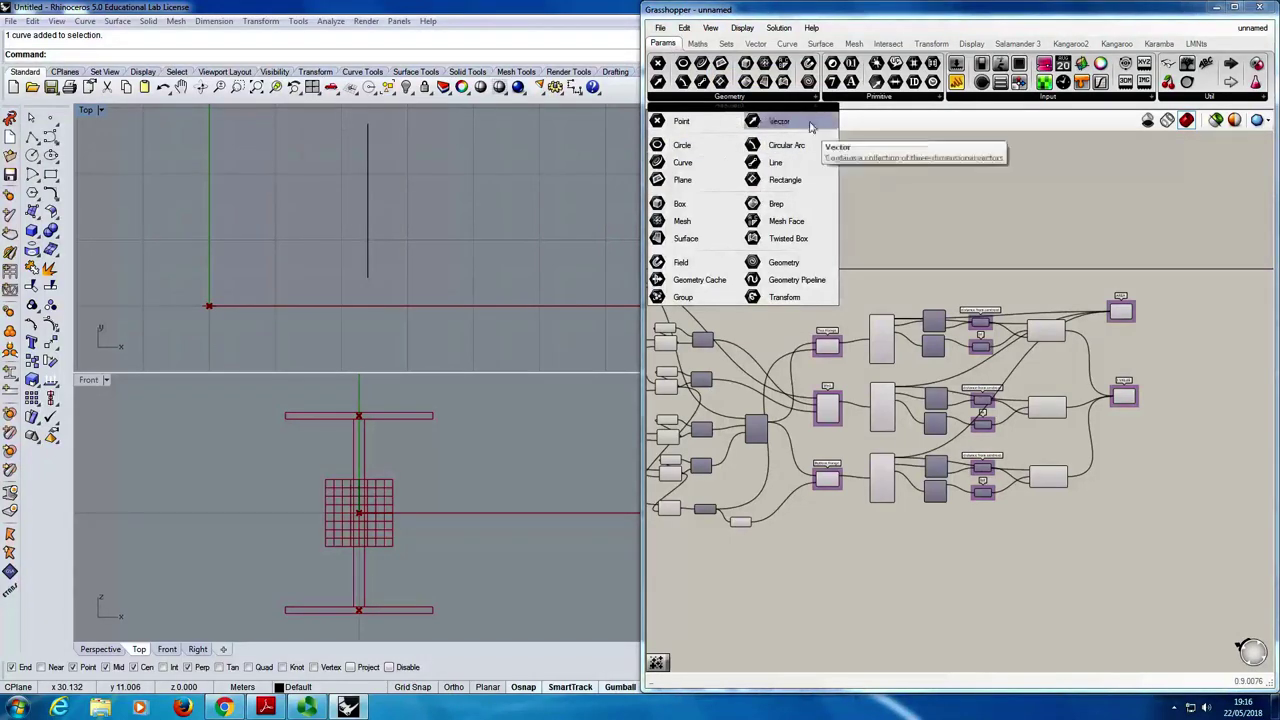
click(681, 164)
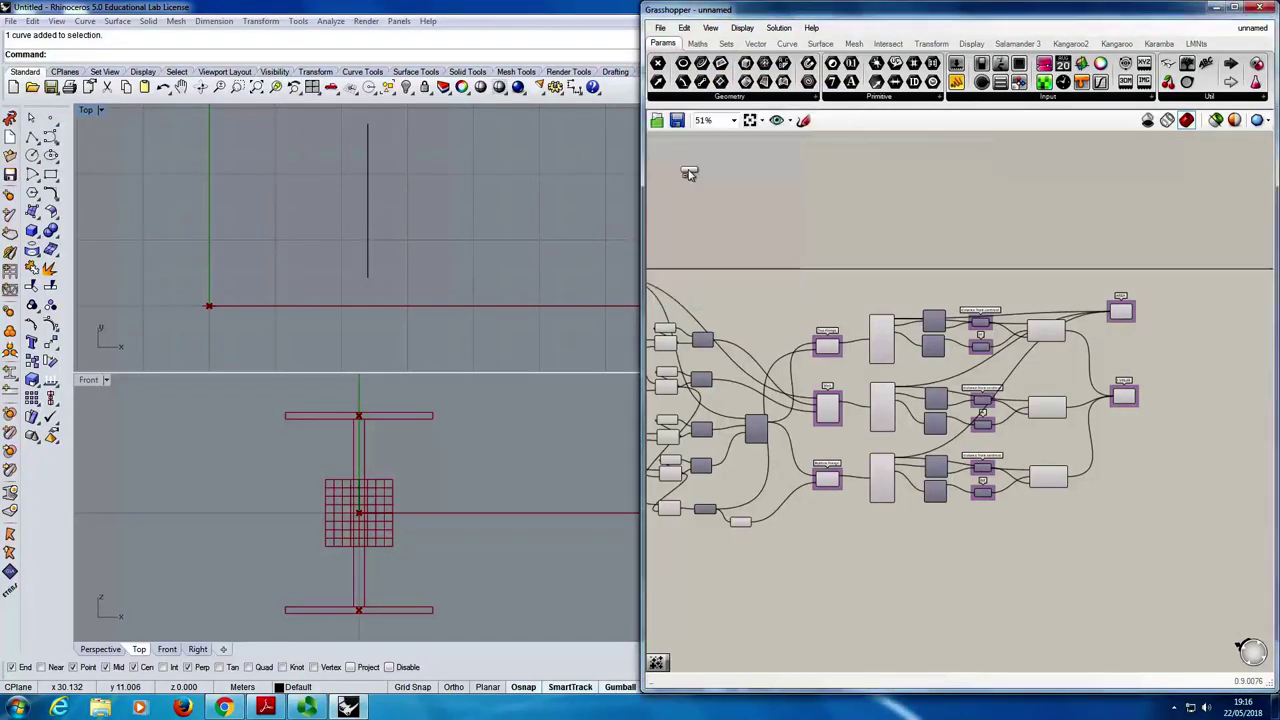
scroll(1100, 280, down, 3)
scroll(850, 253, up, 3)
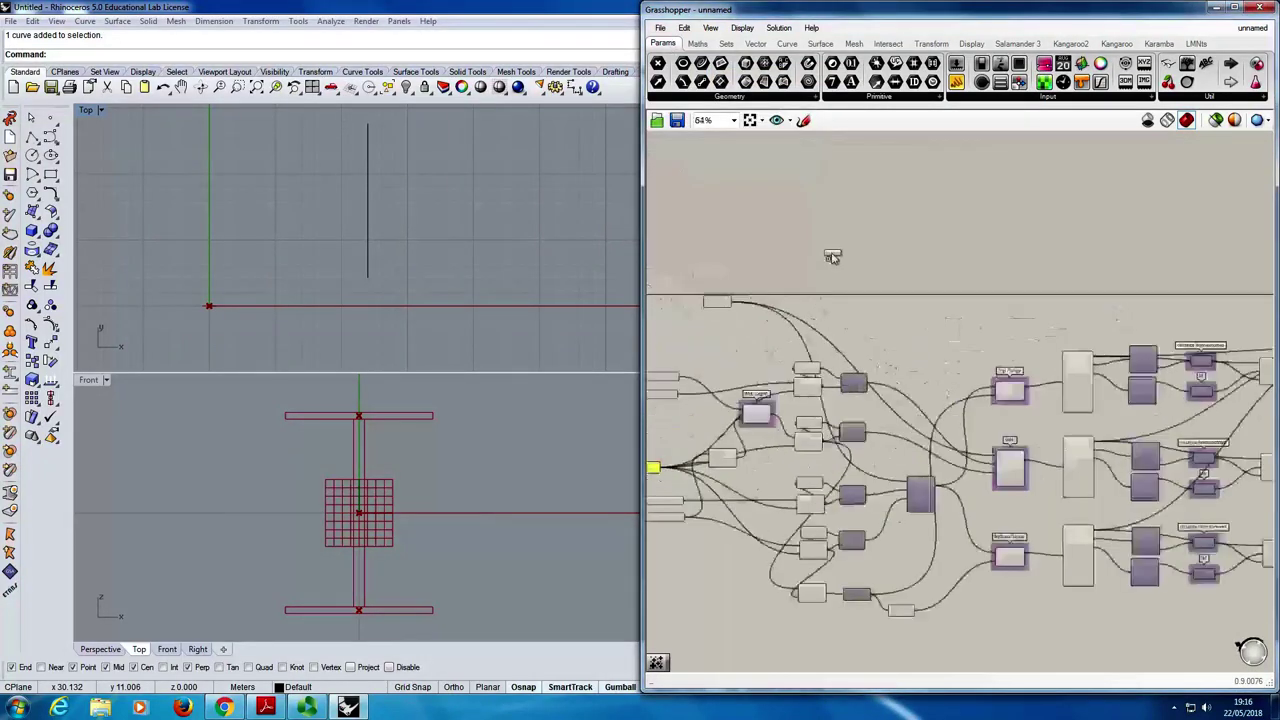
scroll(897, 260, down, 2)
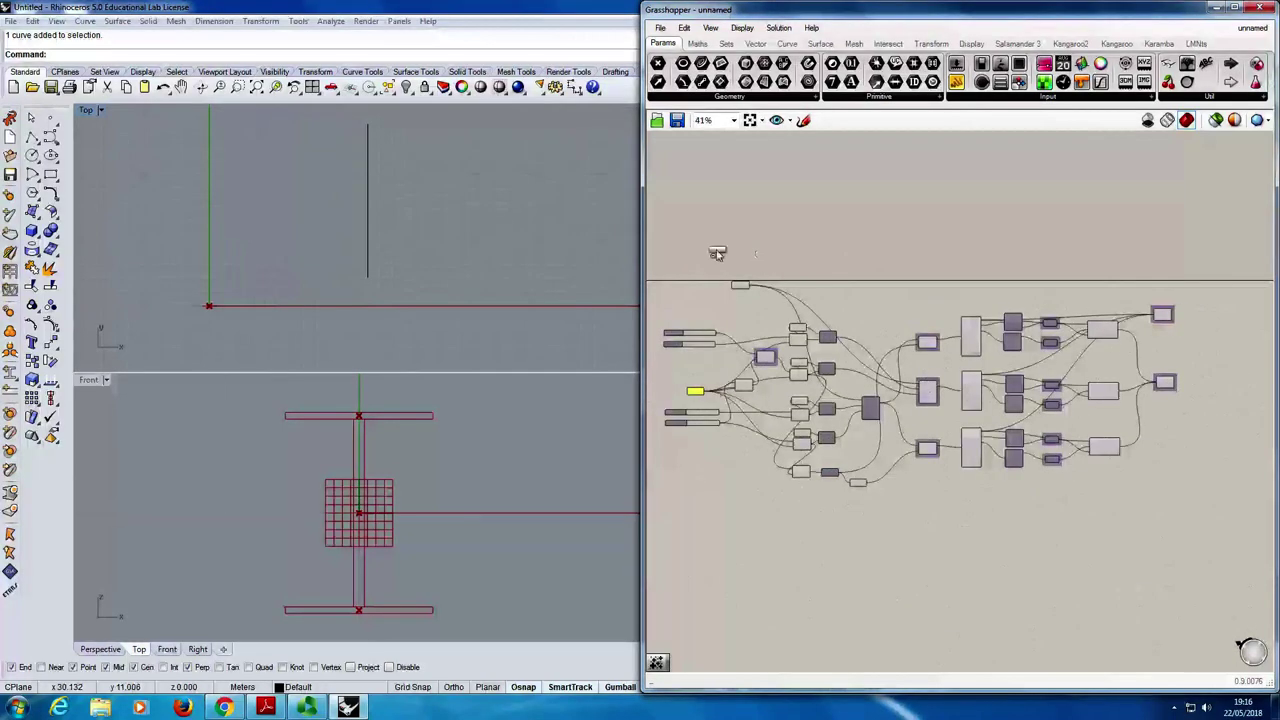
click(712, 248)
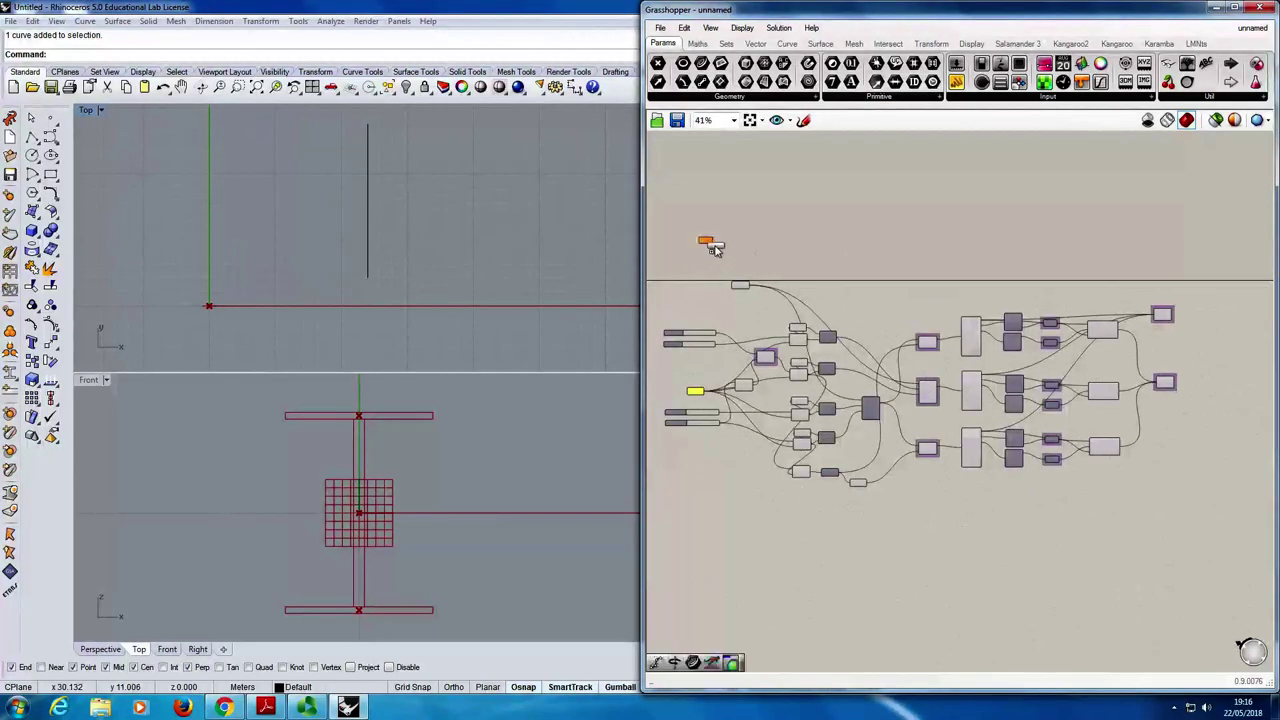
- Set the Curve parameter to reference the single vertical line drawn in Rhino's Top view
scroll(710, 244, up, 3)
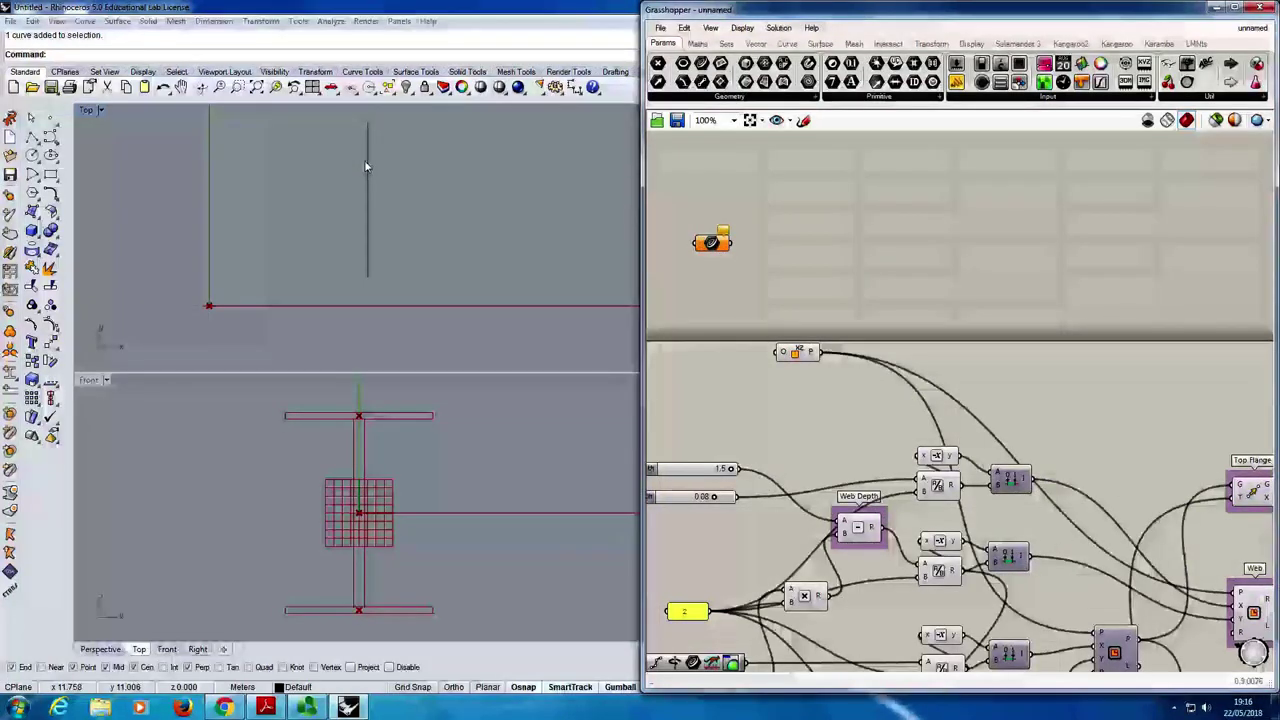
key(Return)
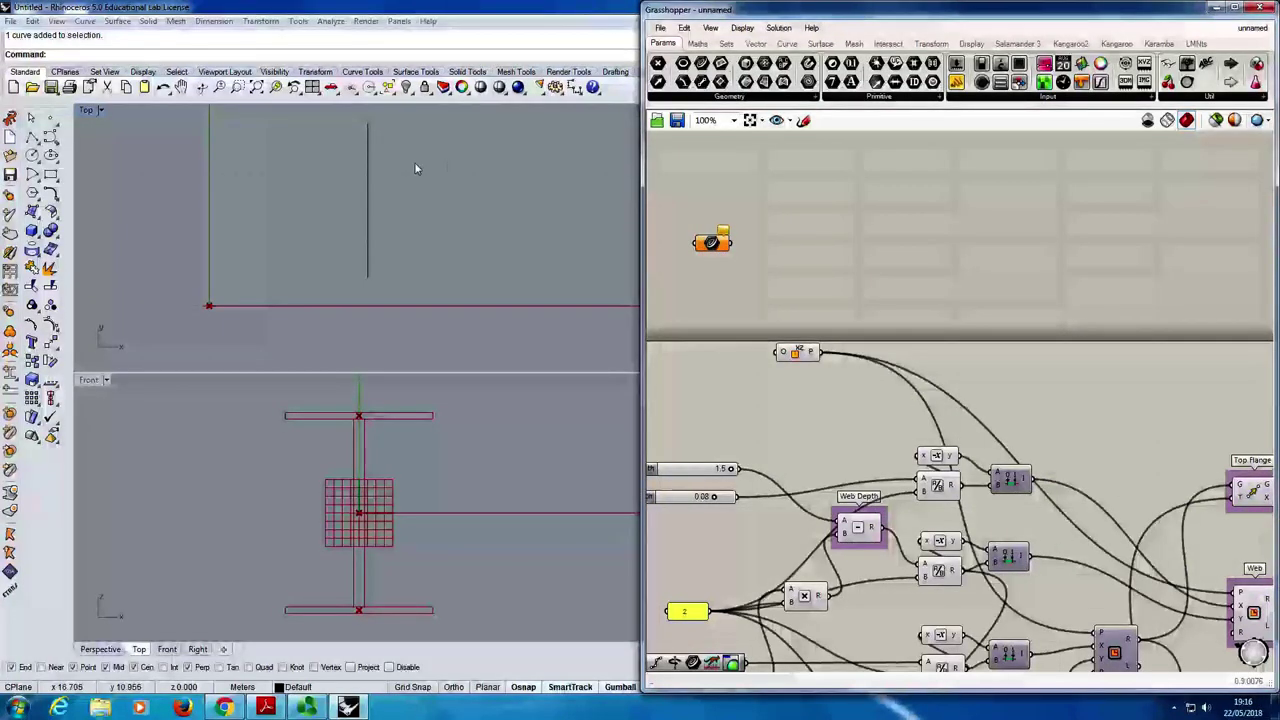
right_click(712, 244)
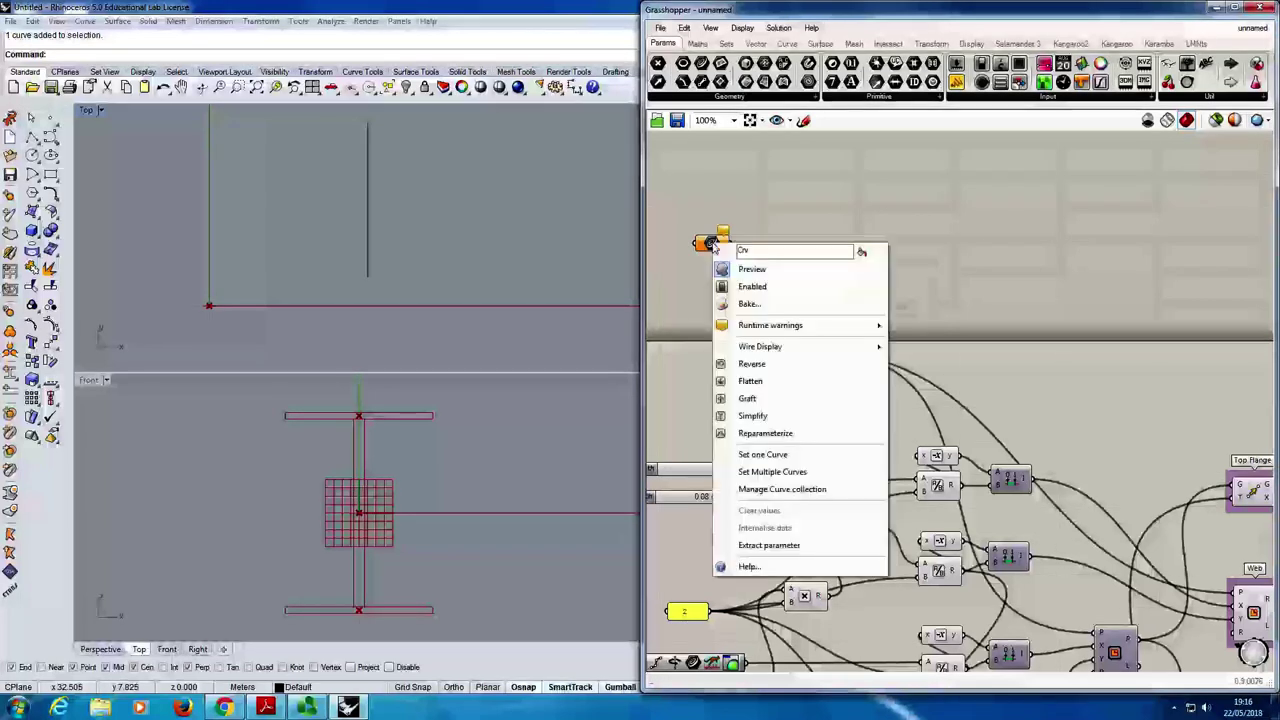
click(822, 462)
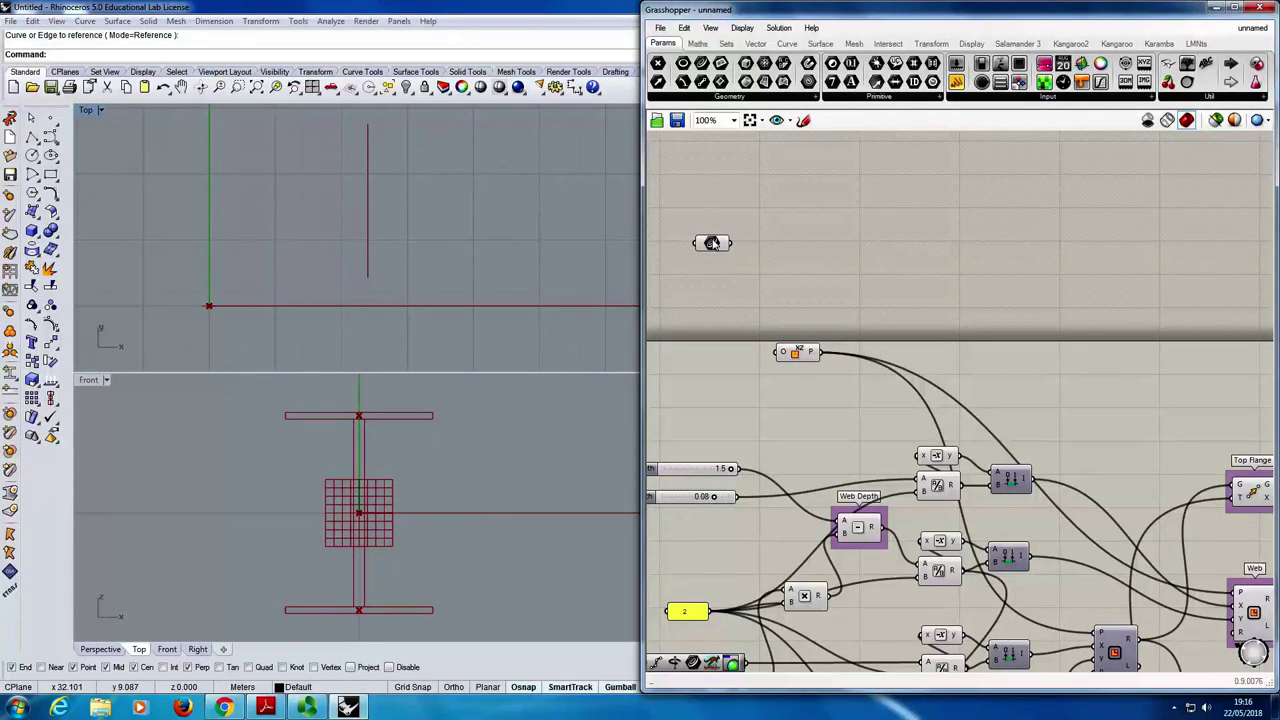
drag(712, 243, 715, 233)
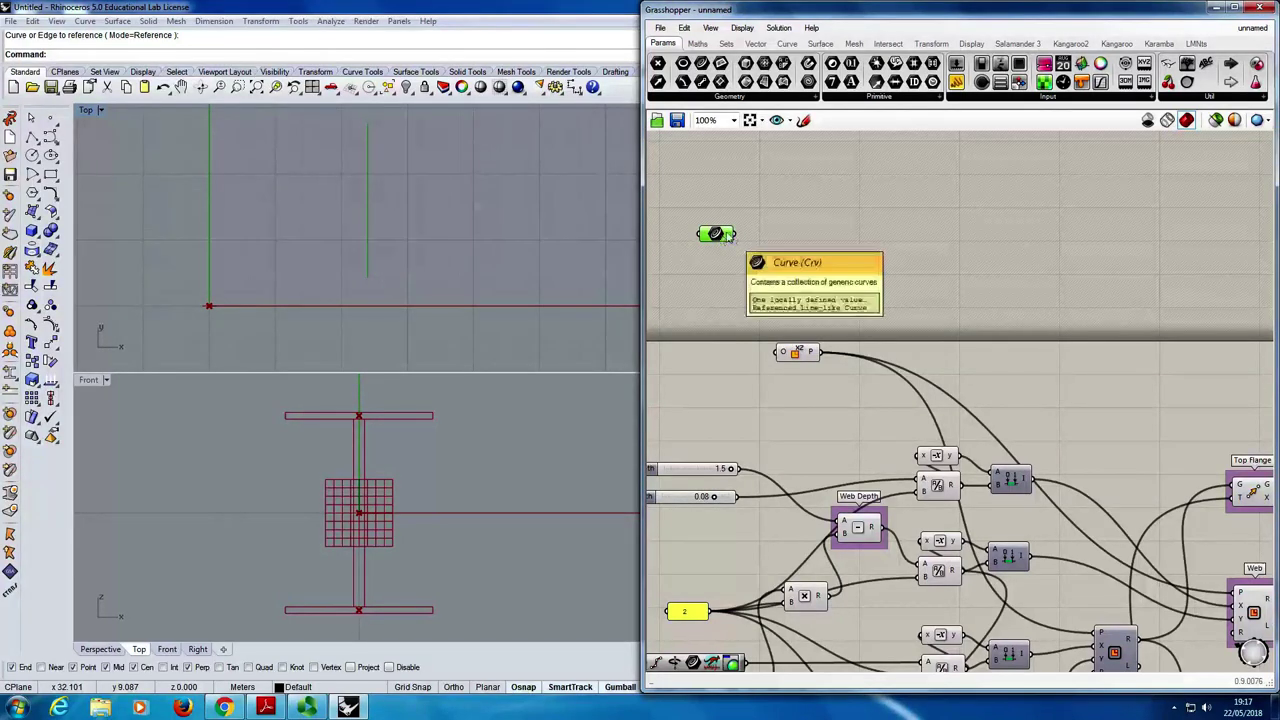
drag(721, 236, 716, 225)
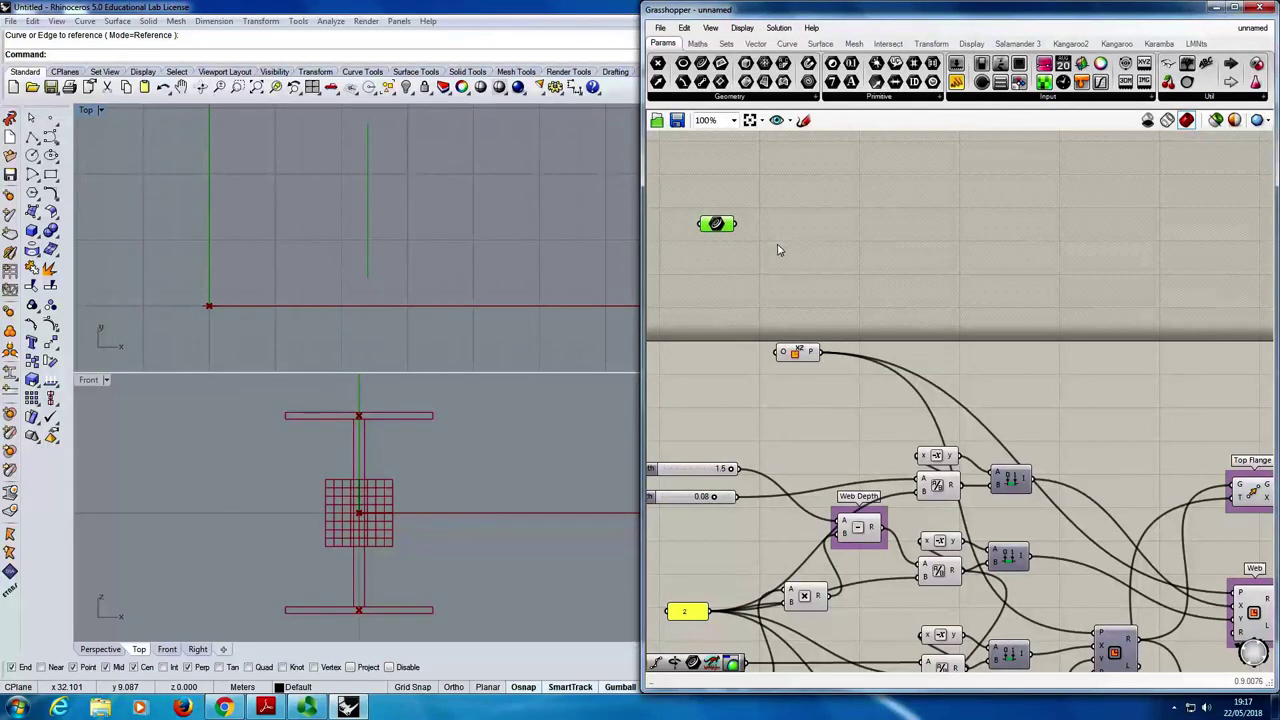
mouse_move(727, 224)
drag(719, 224, 725, 224)
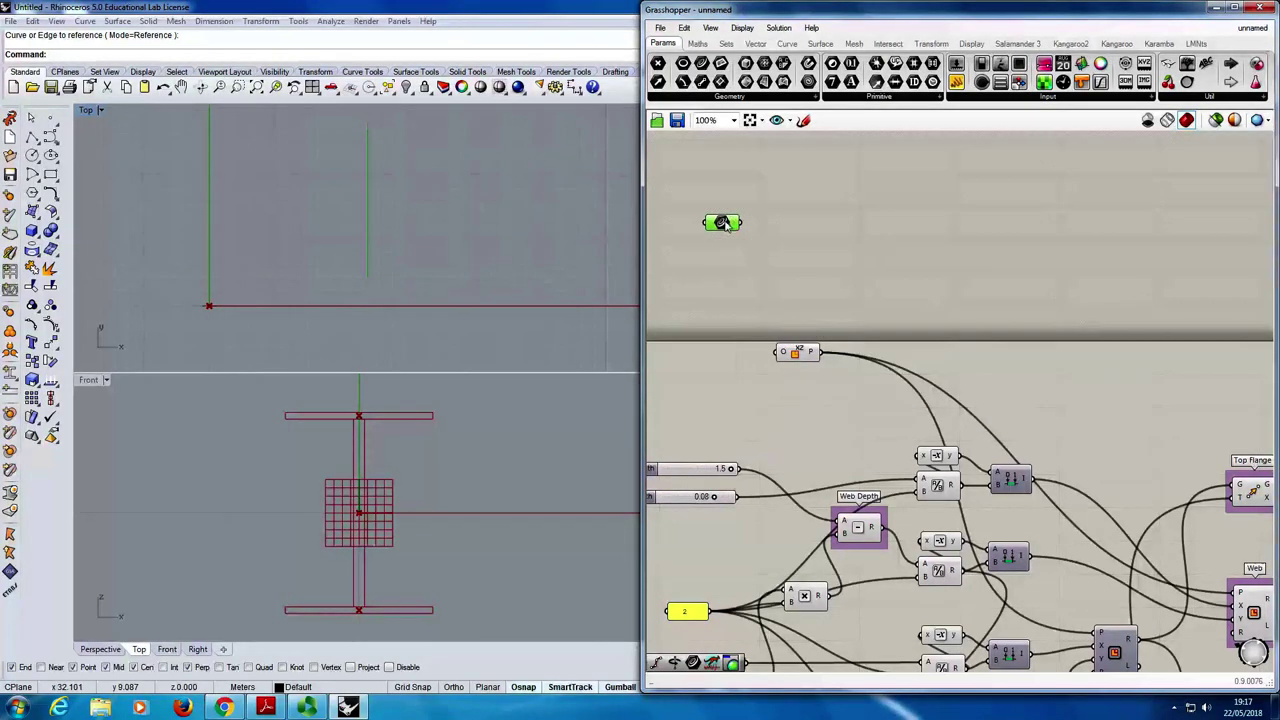
click(783, 231)
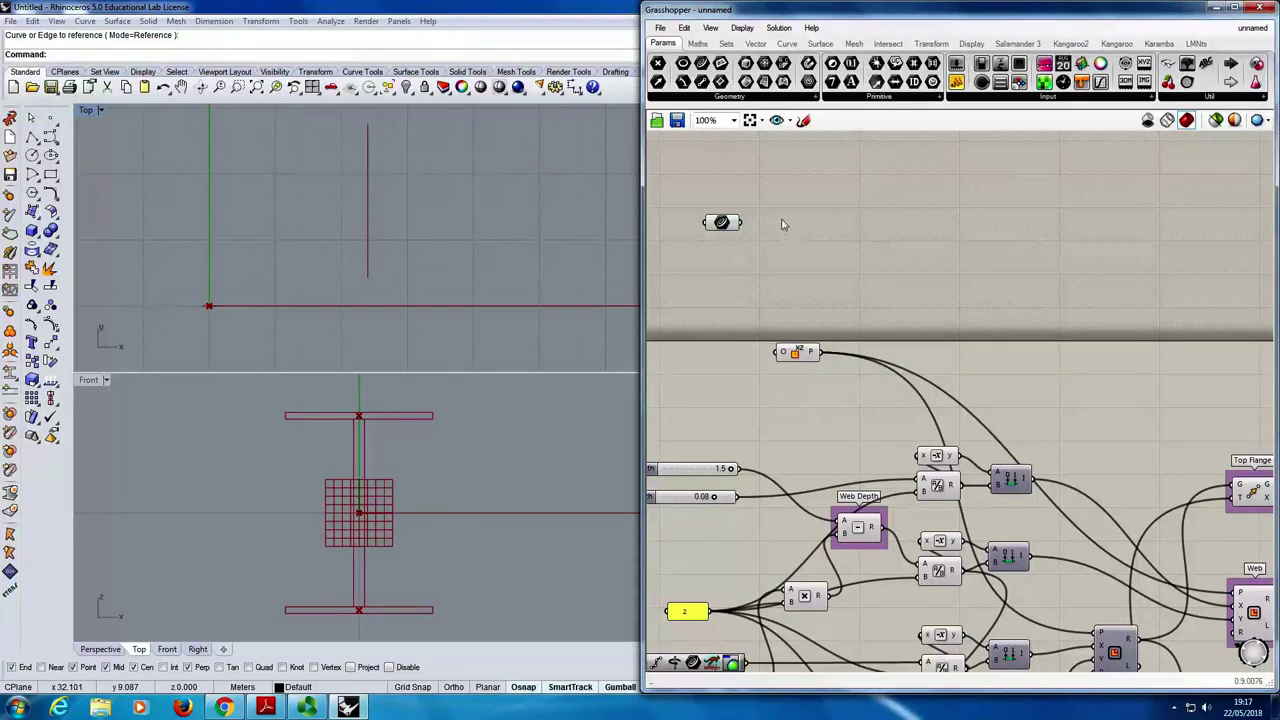
click(787, 43)
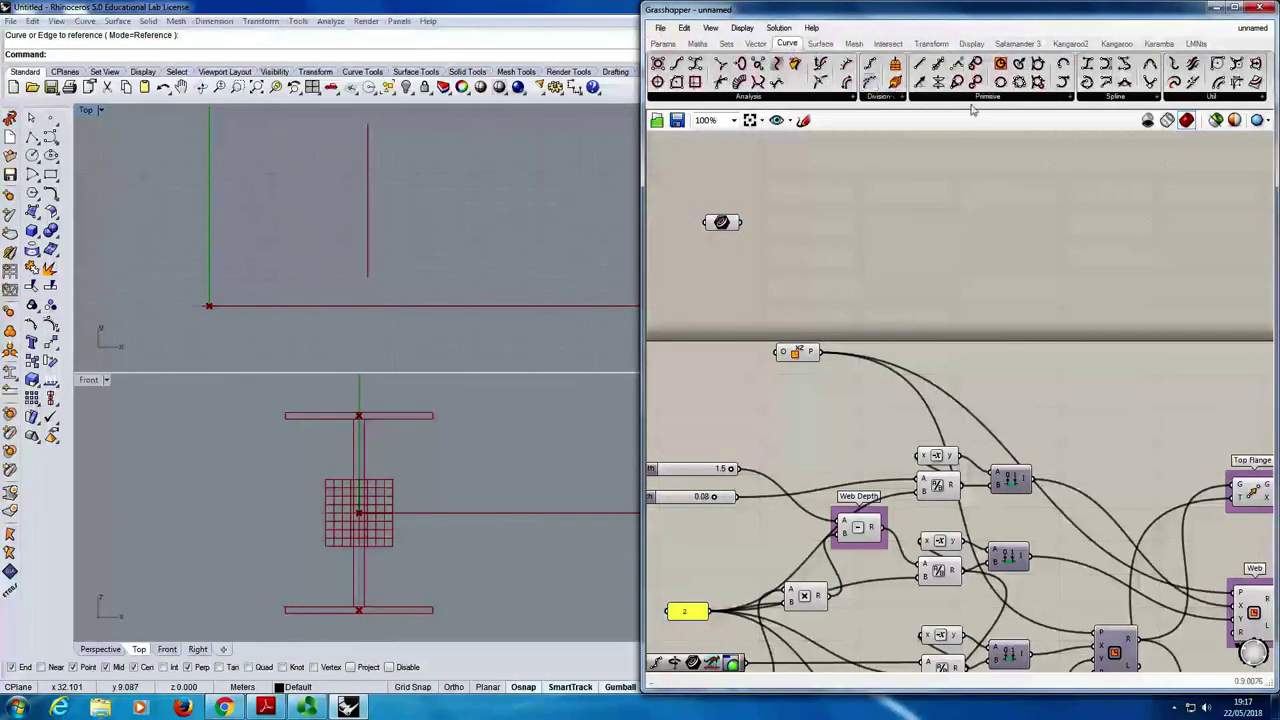
double_click(753, 240)
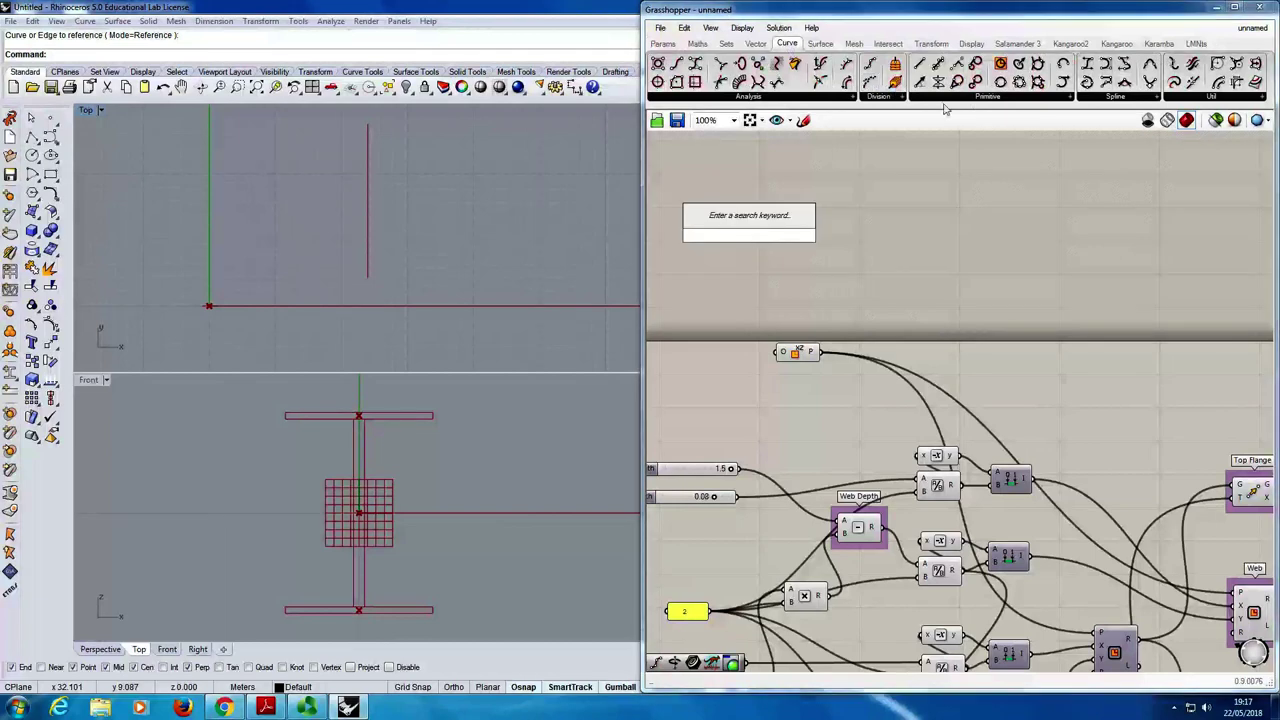
click(790, 98)
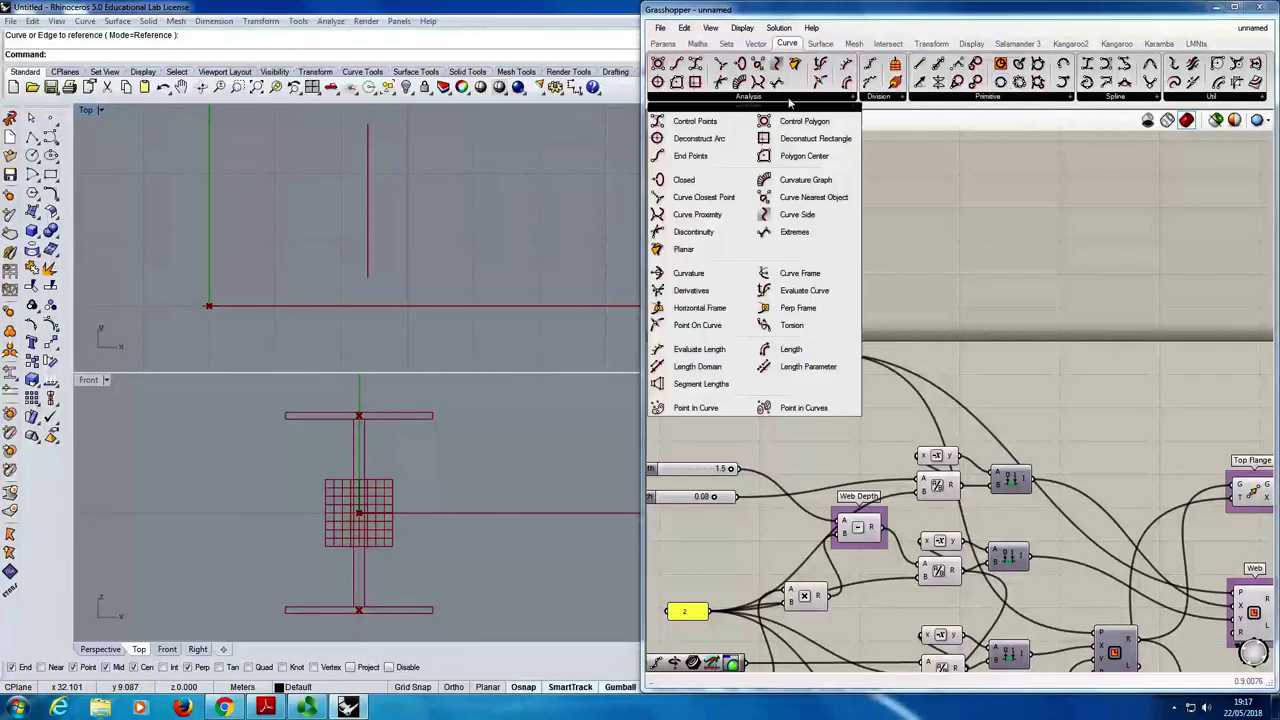
drag(815, 138, 940, 158)
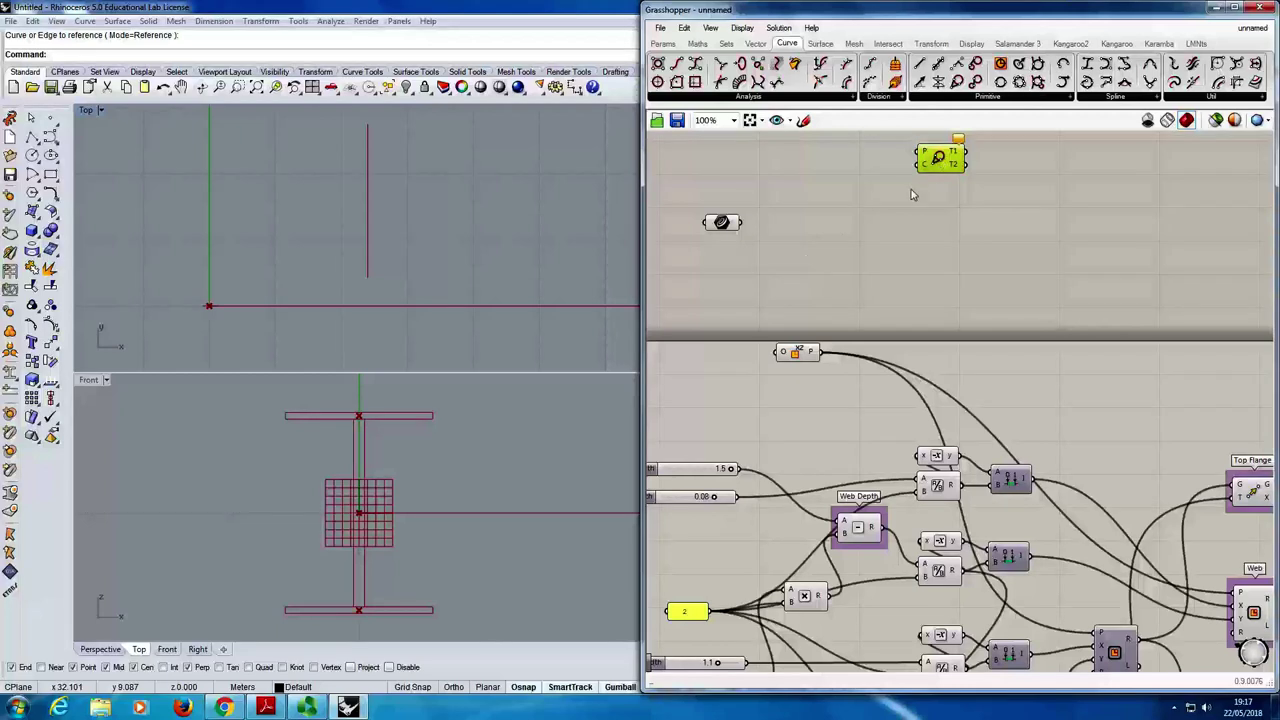
key(Delete)
- Add an End Points component beside the Curve parameter and feed the referenced curve into it
double_click(859, 193)
text(START)
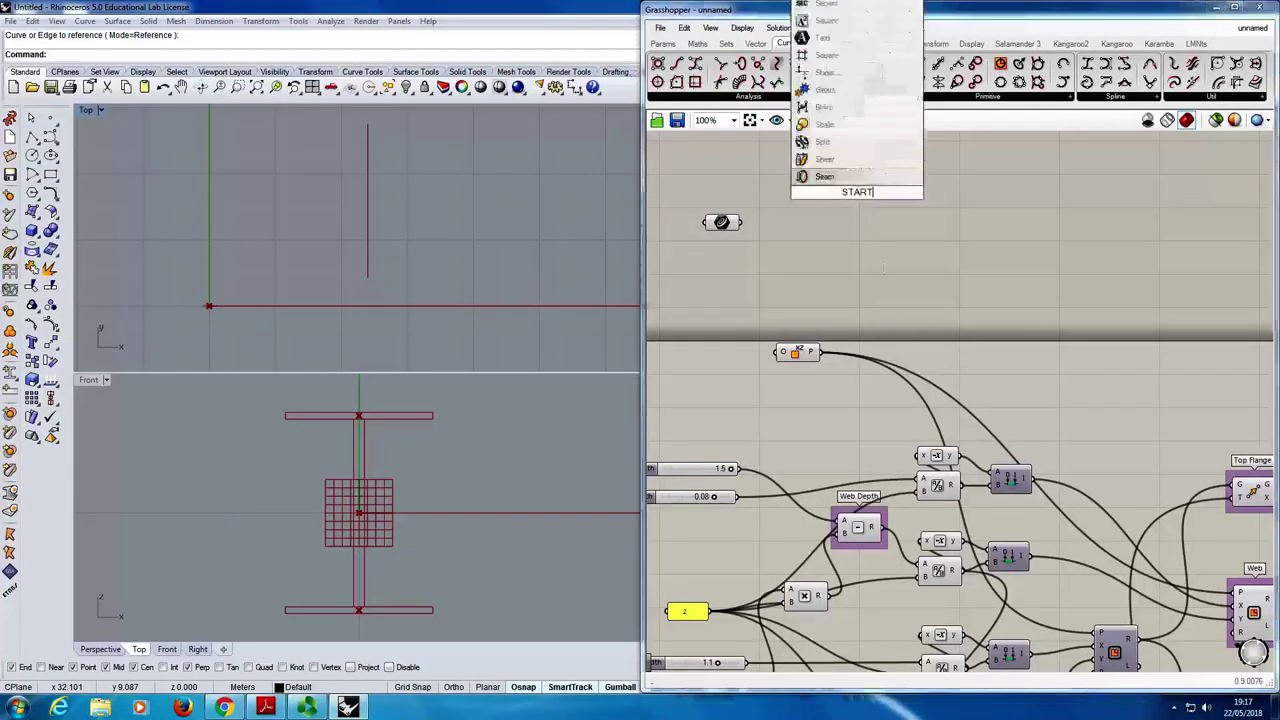
text( EN)
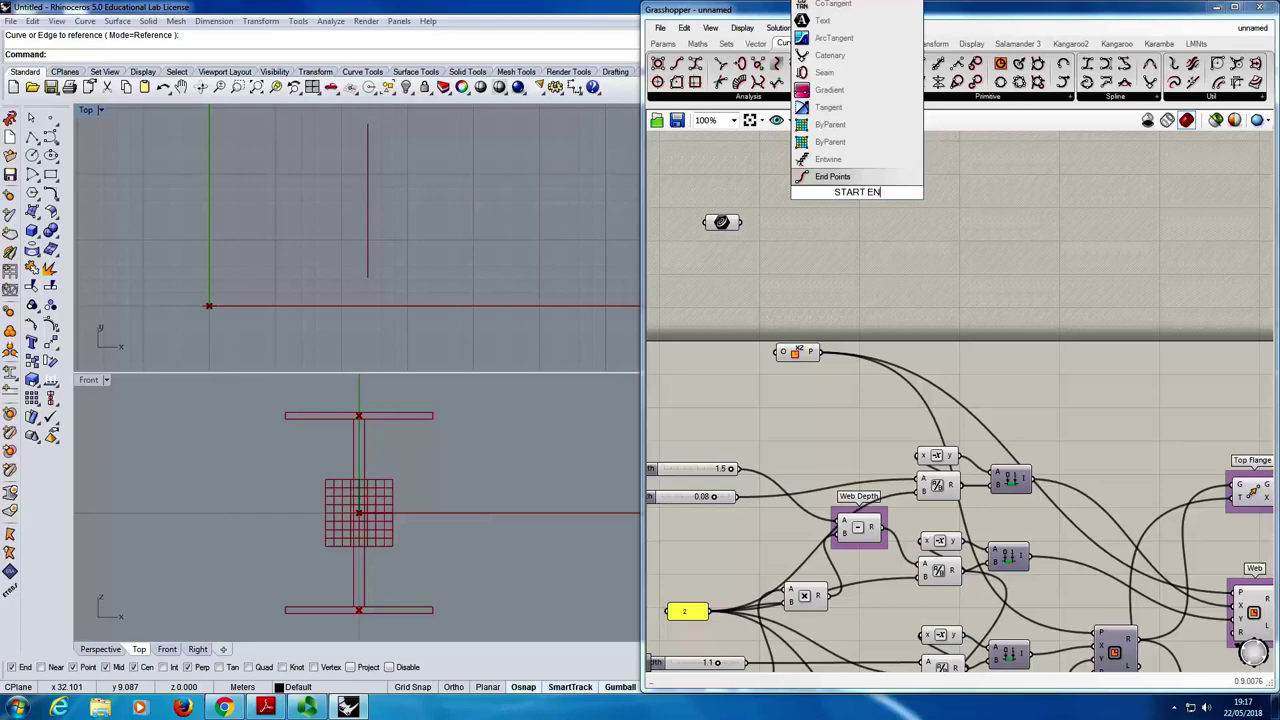
key(Return)
drag(878, 199, 818, 226)
drag(741, 222, 790, 232)
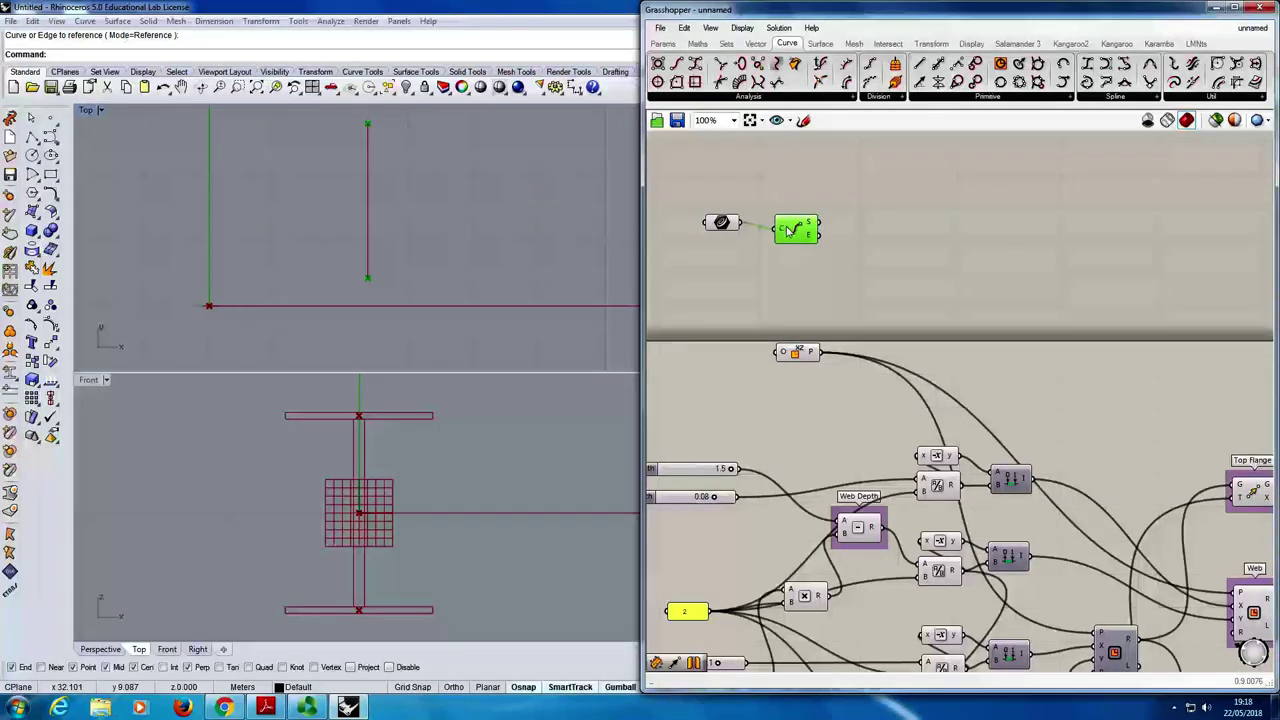
- Rearrange the Curve parameter and End Points component, placing End Points further along the canvas, just before the Top Flange group
mouse_move(815, 232)
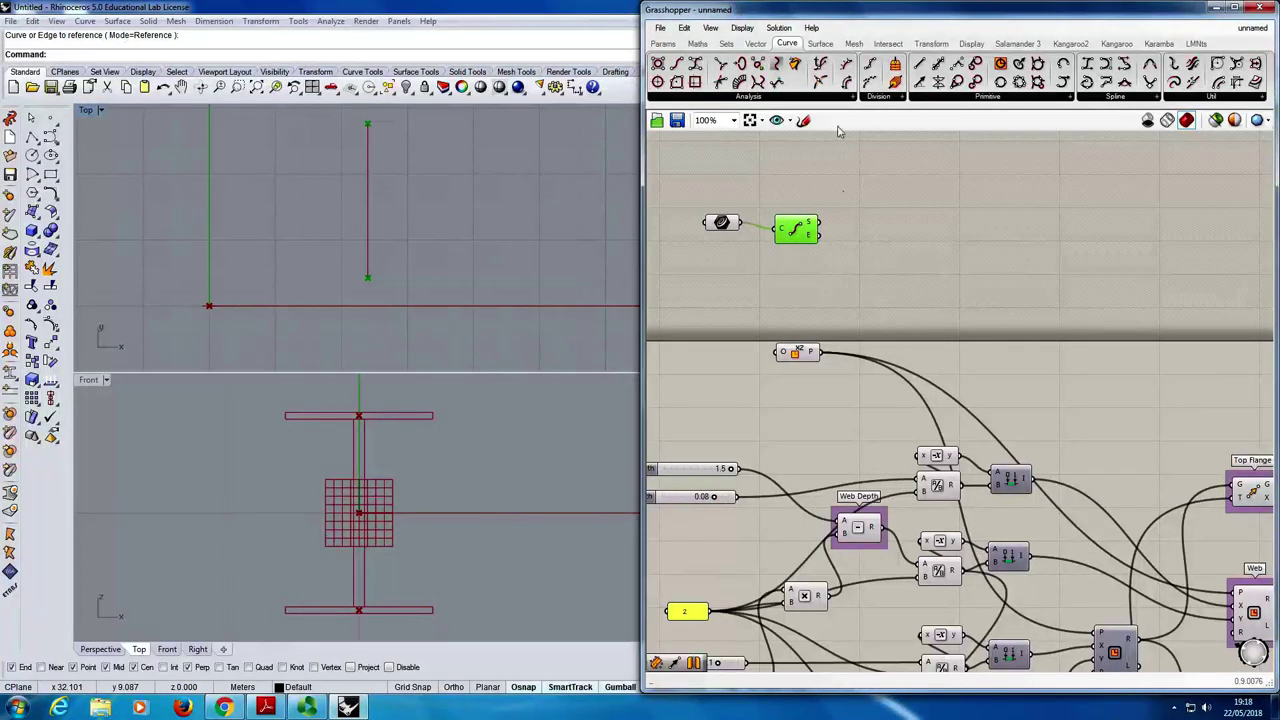
drag(797, 229, 733, 211)
click(795, 237)
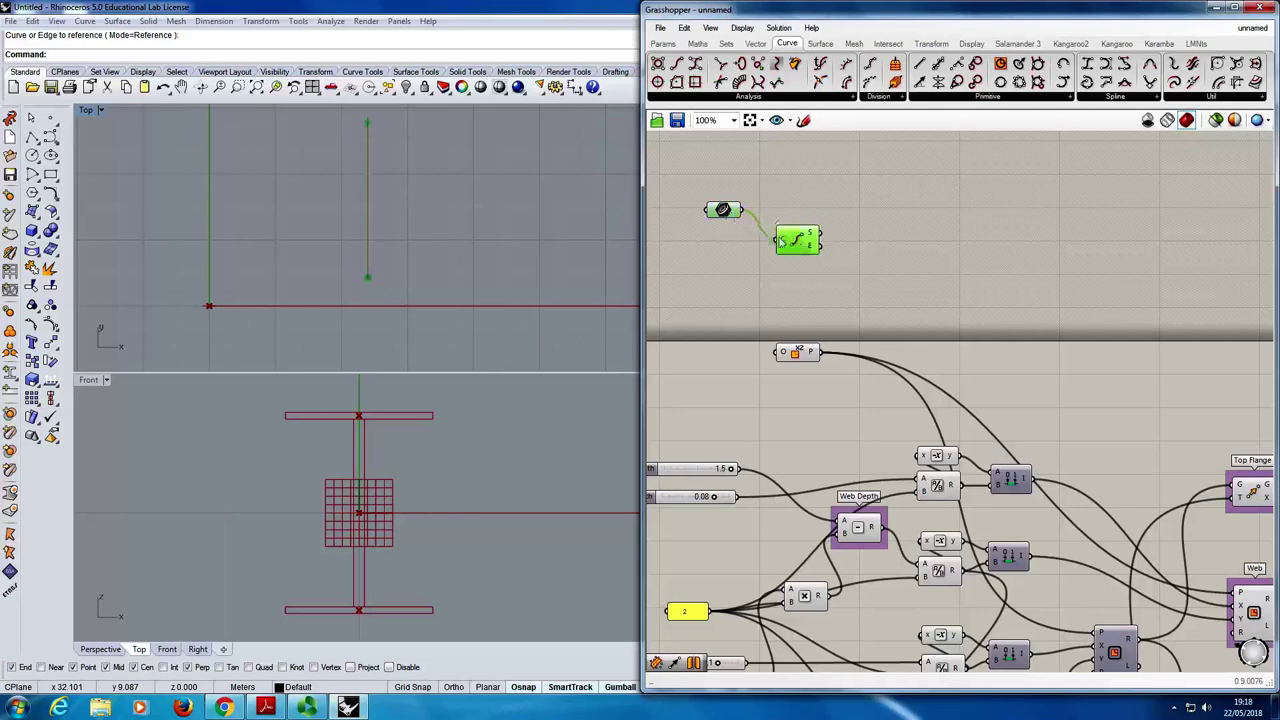
scroll(765, 245, down, 3)
scroll(824, 236, up, 2)
scroll(810, 238, down, 1)
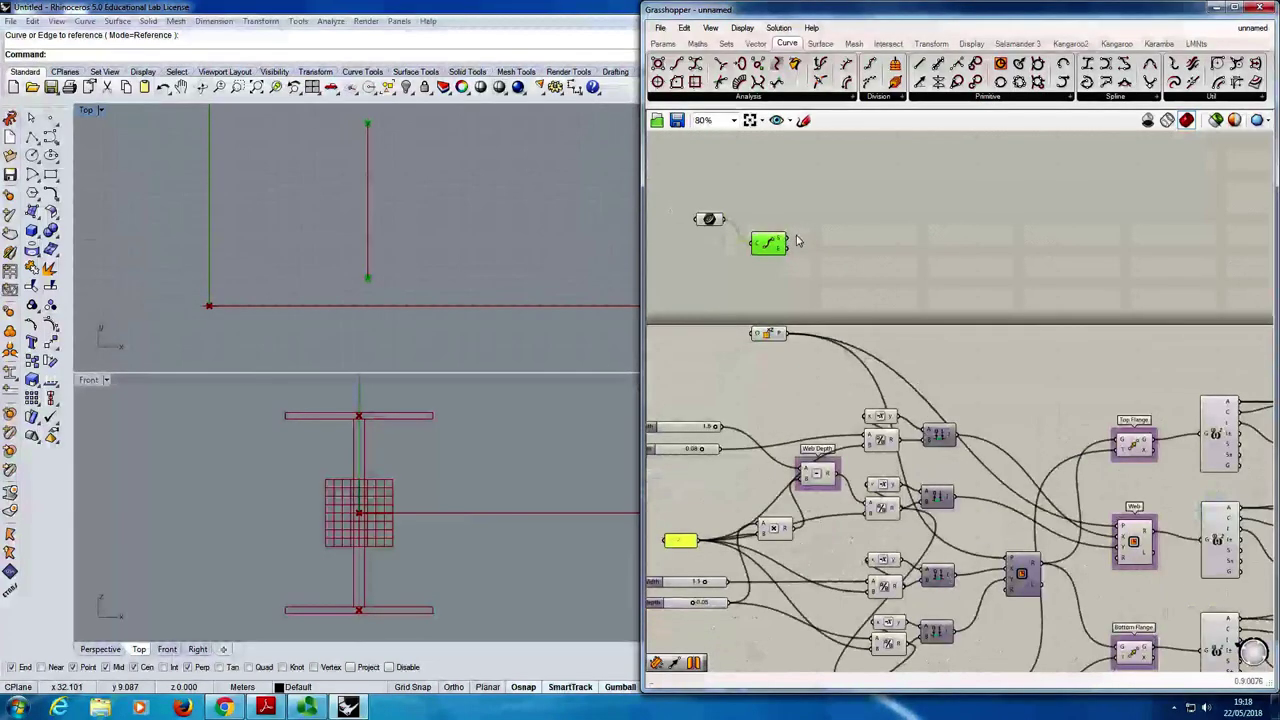
drag(780, 243, 1043, 235)
scroll(1095, 261, down, 2)
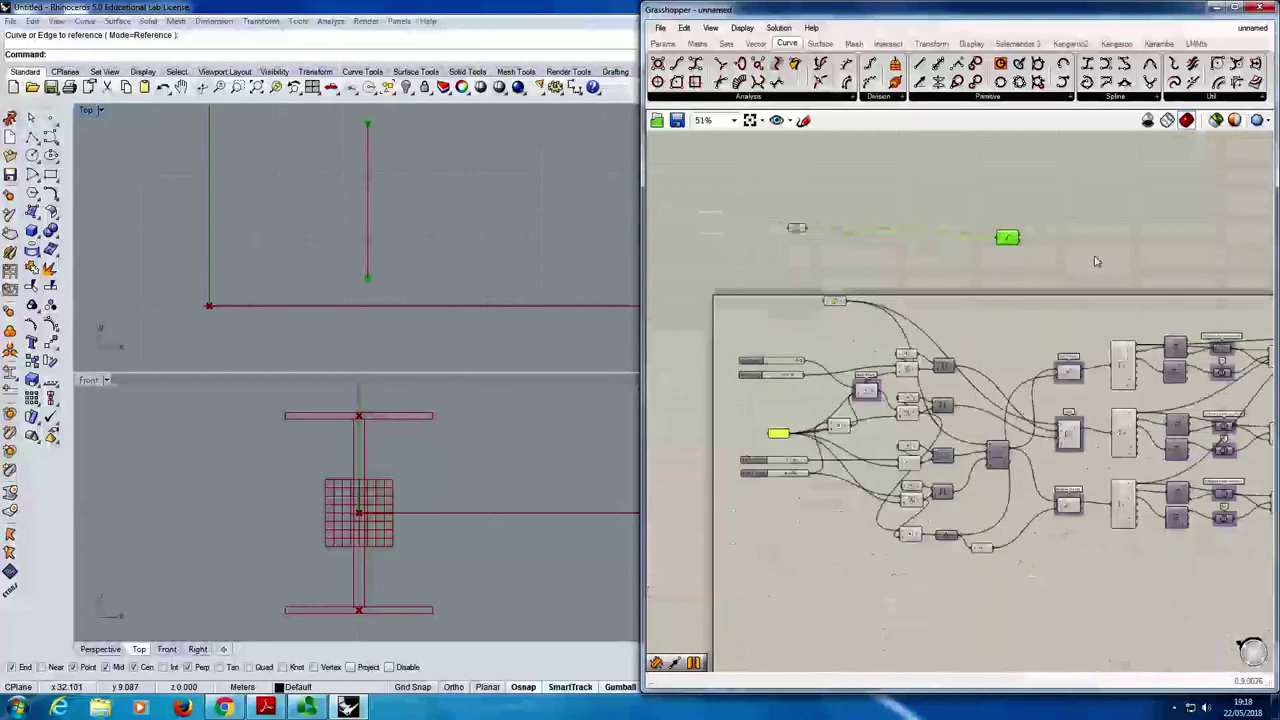
- Add a Move component next to the End Points component
scroll(1095, 261, up, 2)
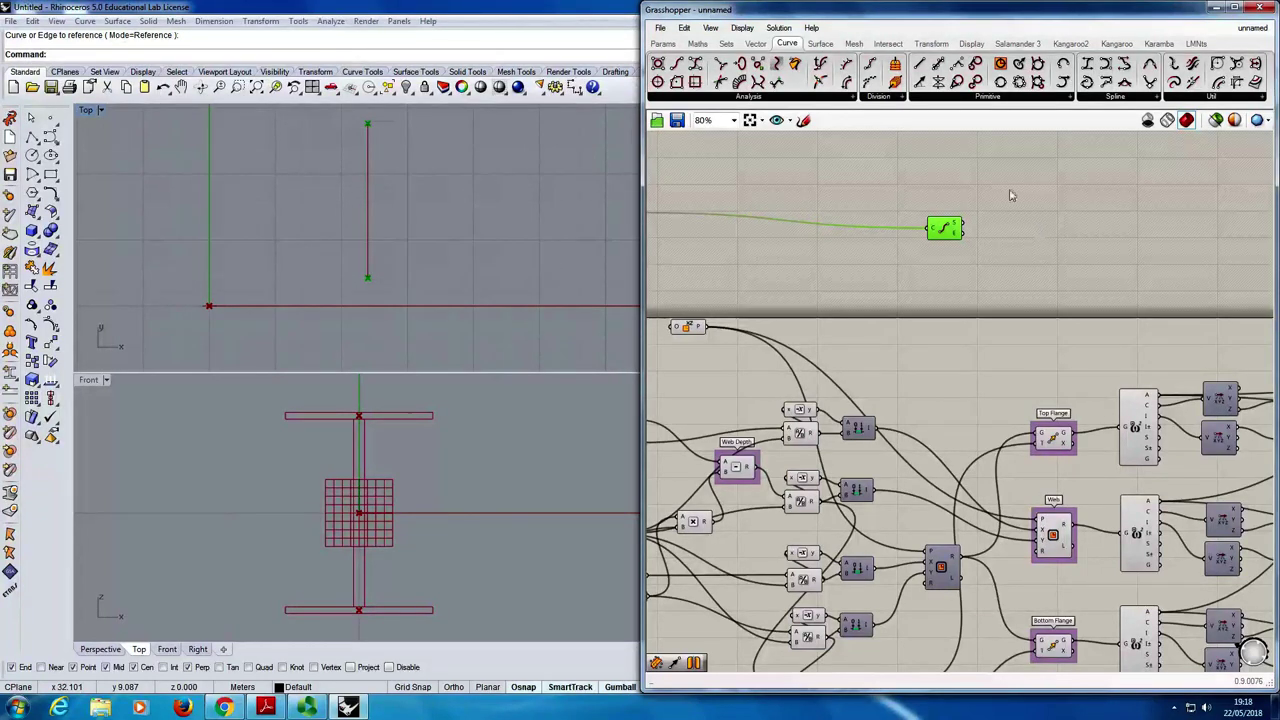
double_click(1067, 208)
text(move)
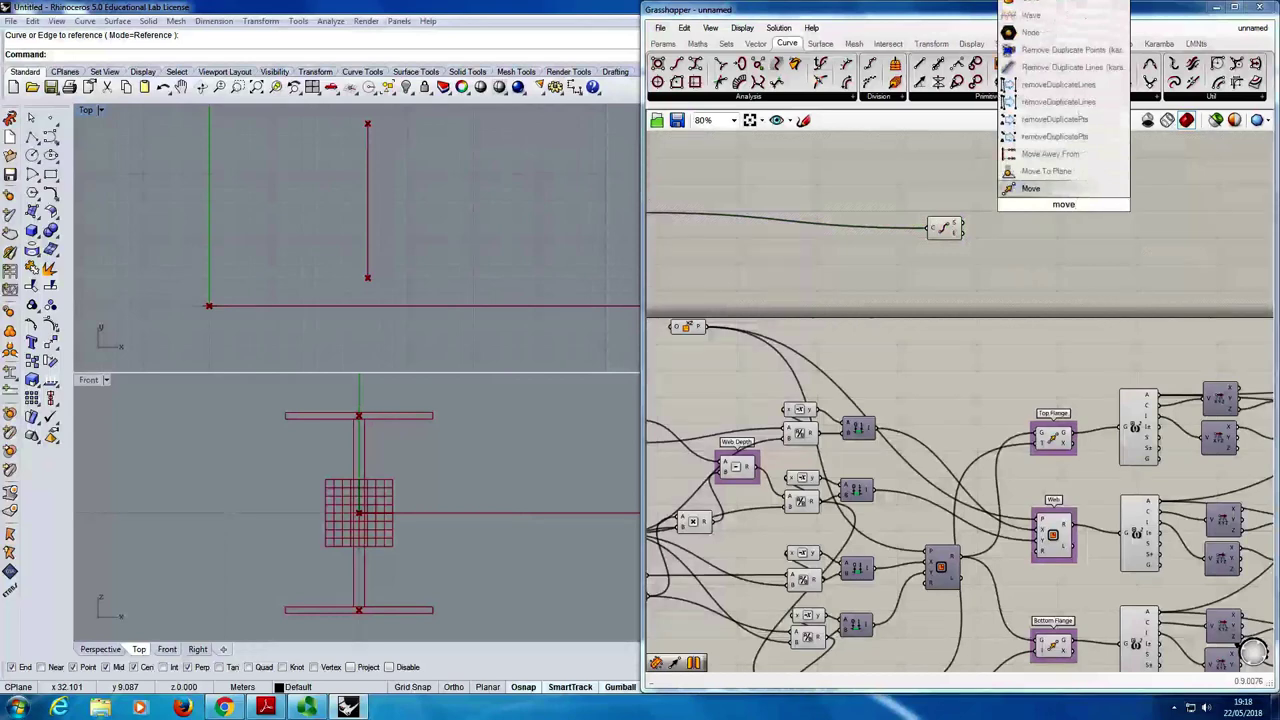
key(Return)
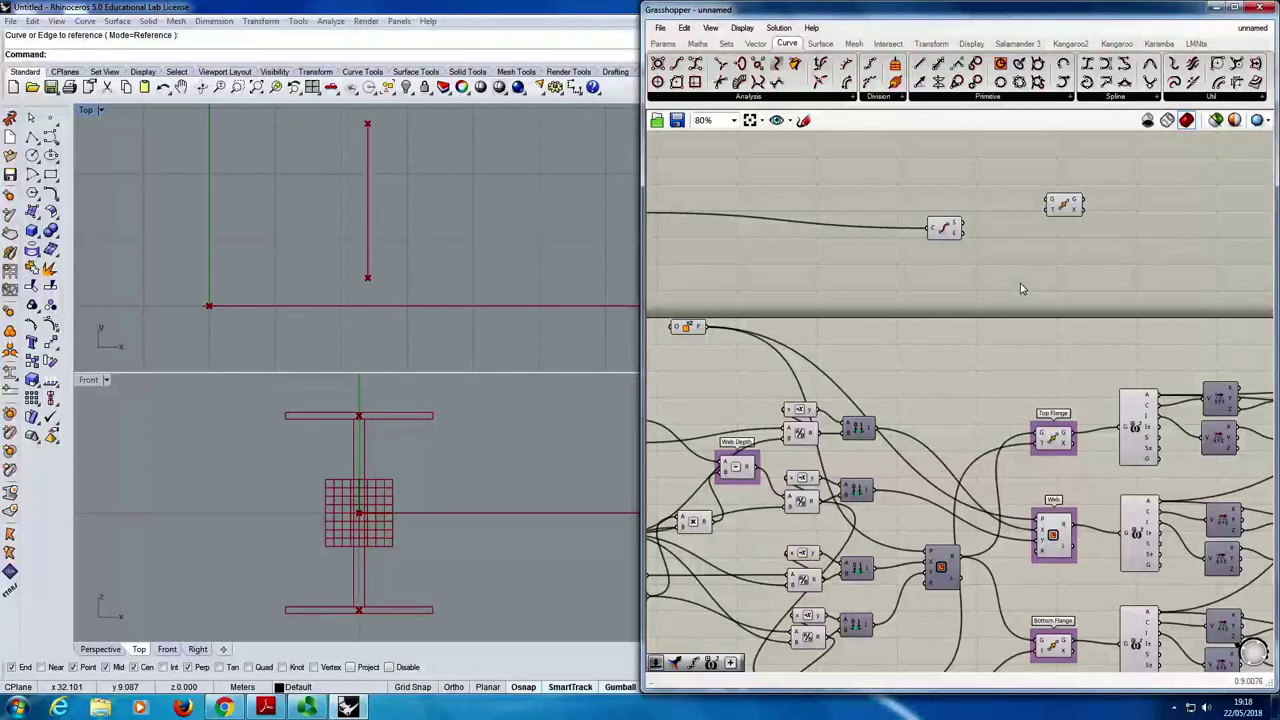
- Add a Geometry parameter above the Top Flange group
scroll(1049, 360, down, 2)
scroll(1024, 352, up, 2)
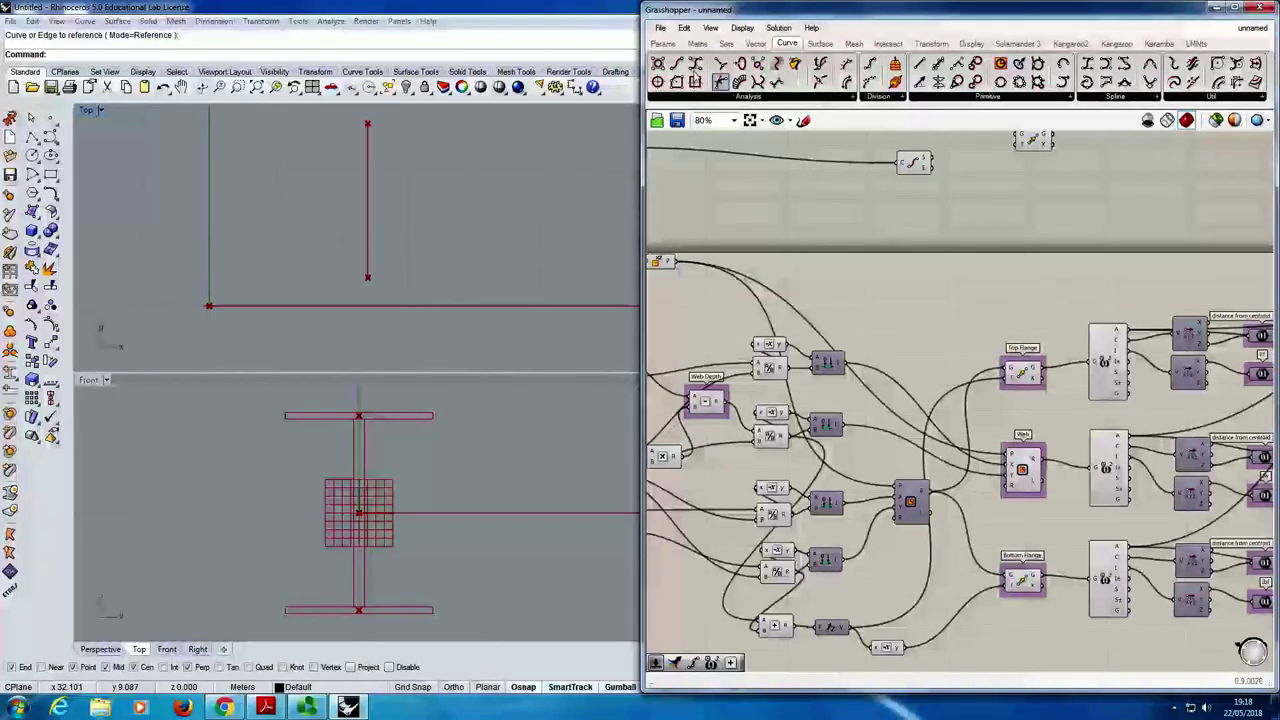
click(662, 43)
click(718, 97)
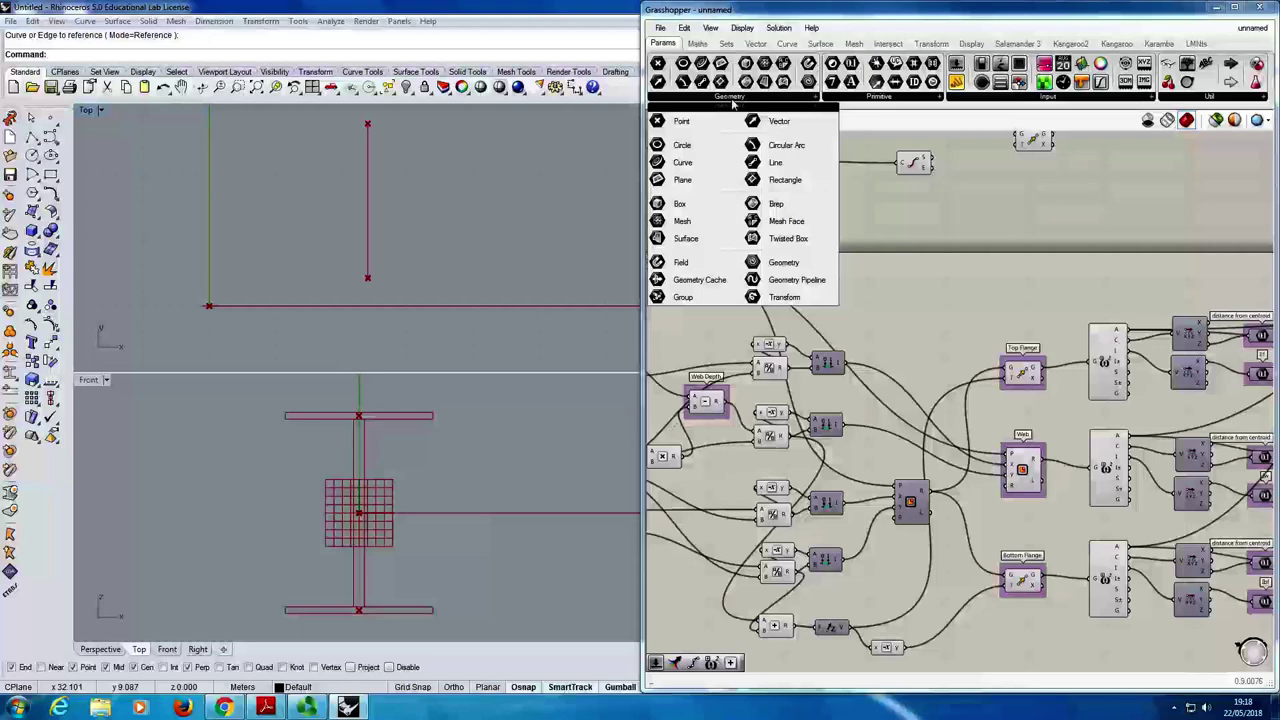
click(812, 262)
click(1006, 266)
scroll(993, 299, down, 1)
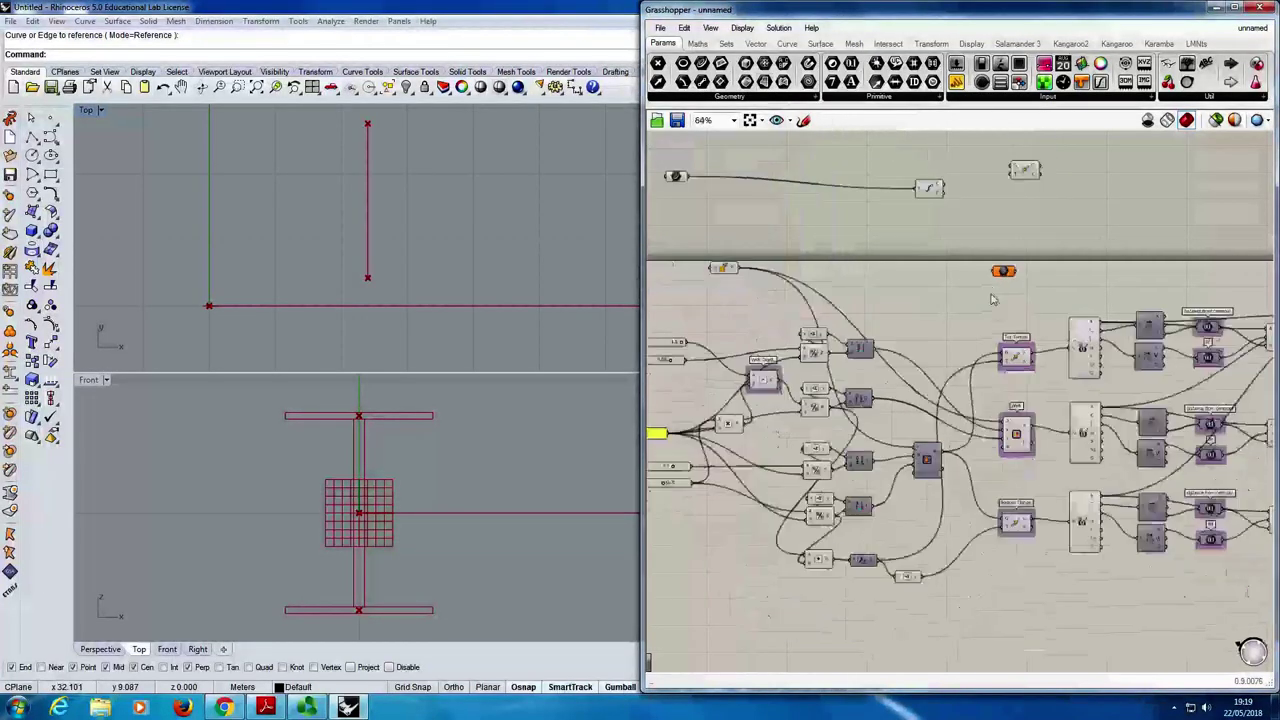
scroll(993, 299, up, 1)
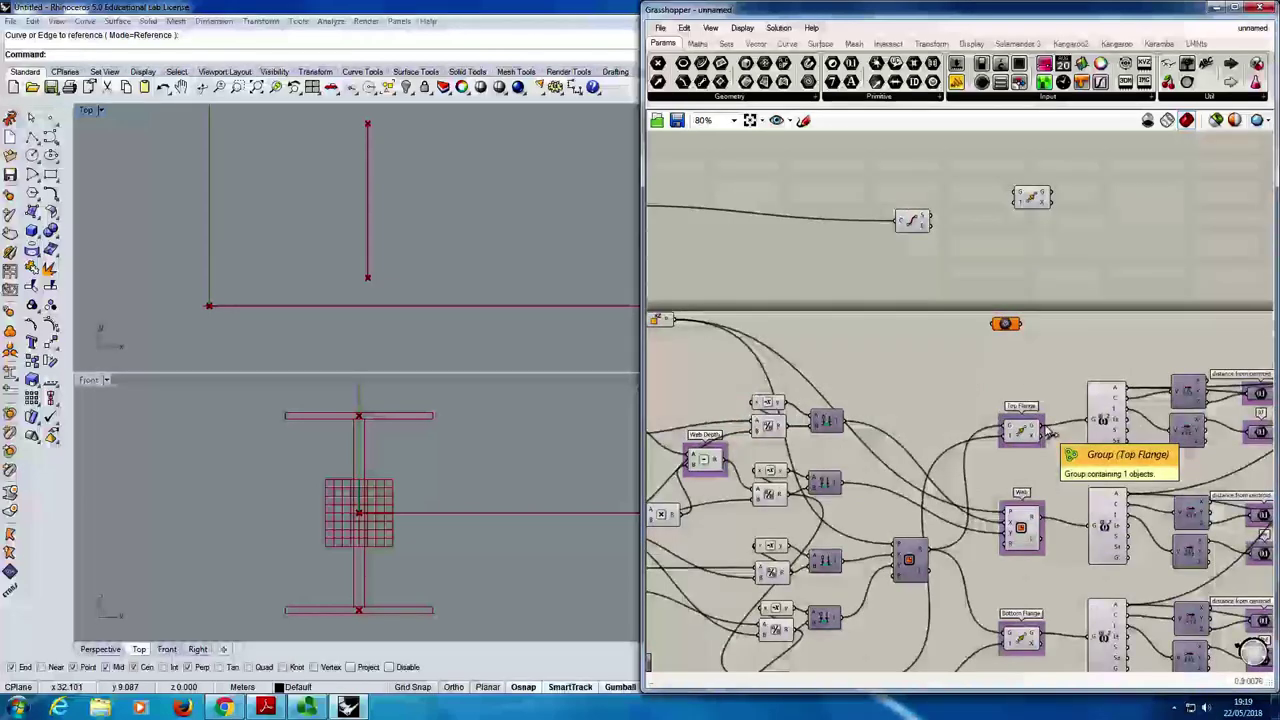
- Connect the top flange, web and bottom flange geometry outputs together into the Geometry parameter
drag(1048, 431, 992, 324)
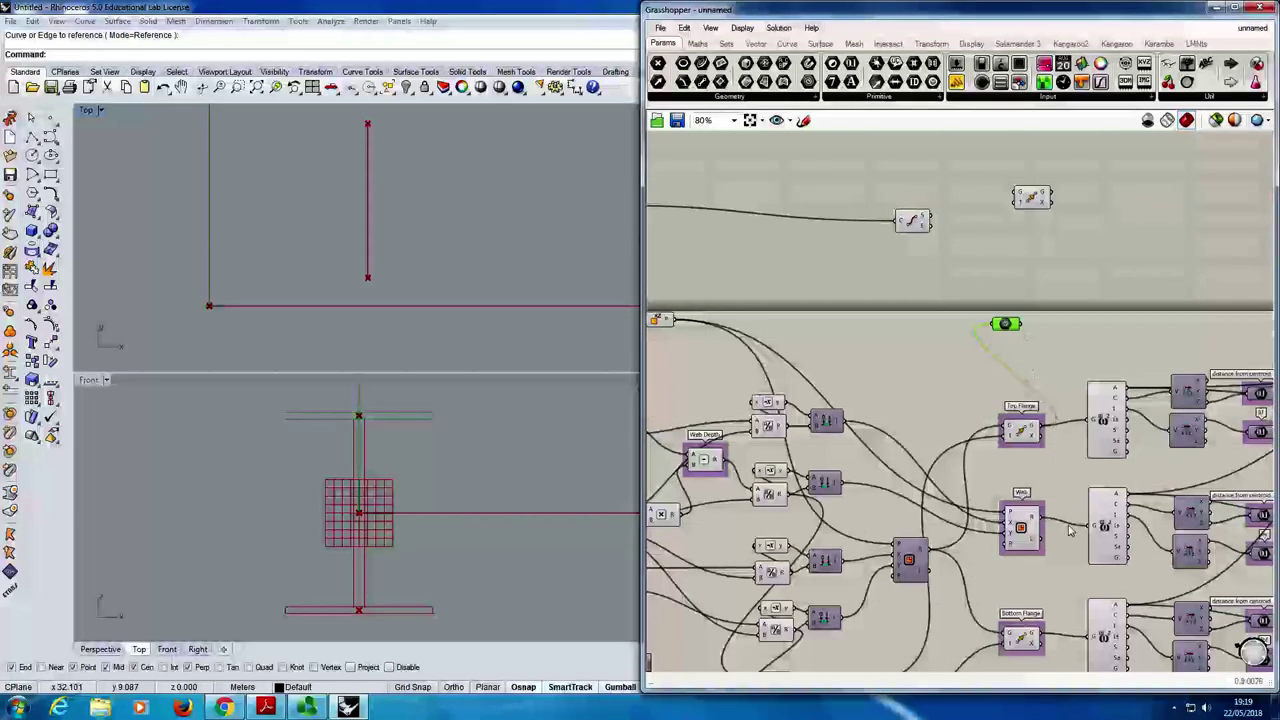
shift+drag(1047, 527, 1003, 324)
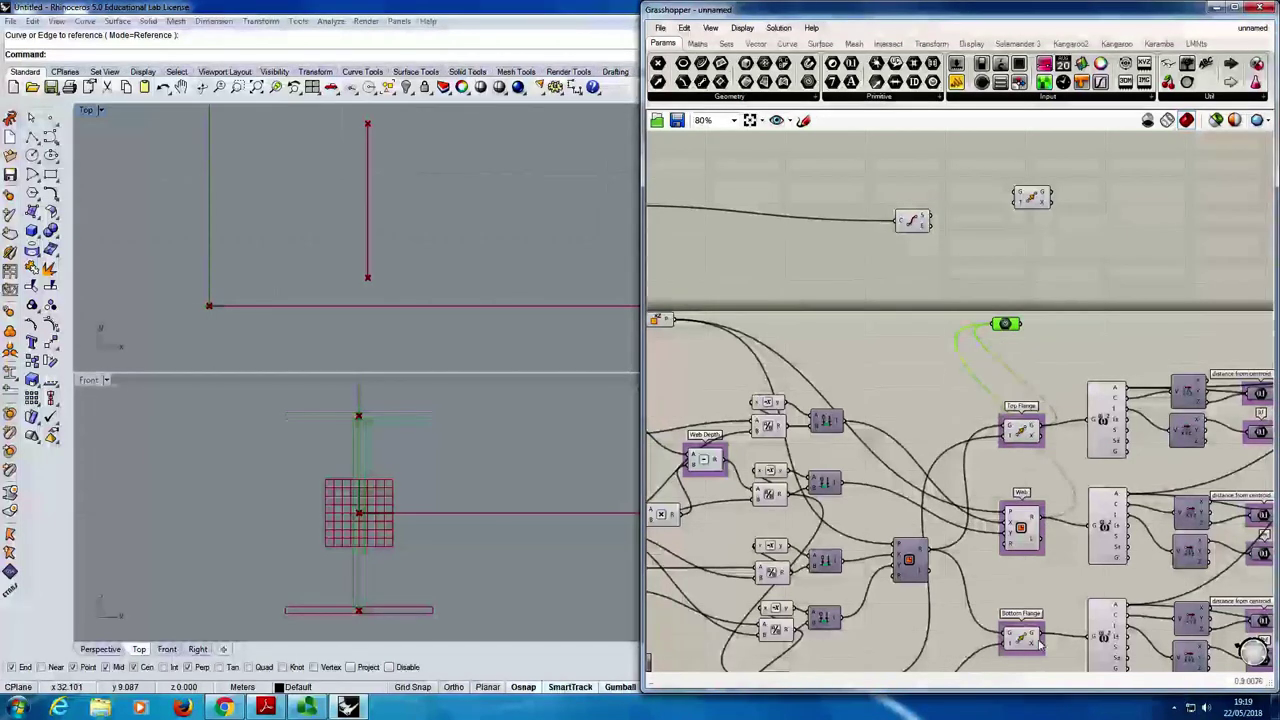
shift+drag(1047, 637, 1008, 326)
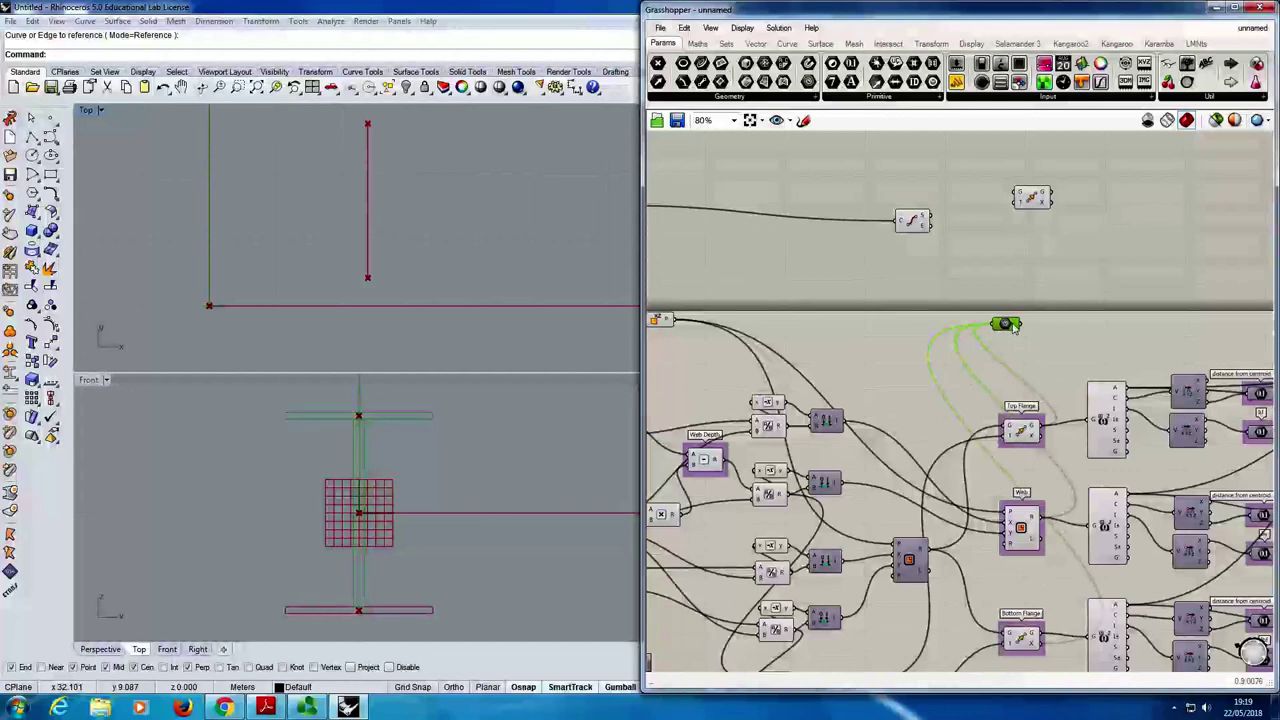
- Add the bottom flange's geometry output to the Geometry parameter's inputs and reposition the parameter on the group's upper edge
click(1067, 610)
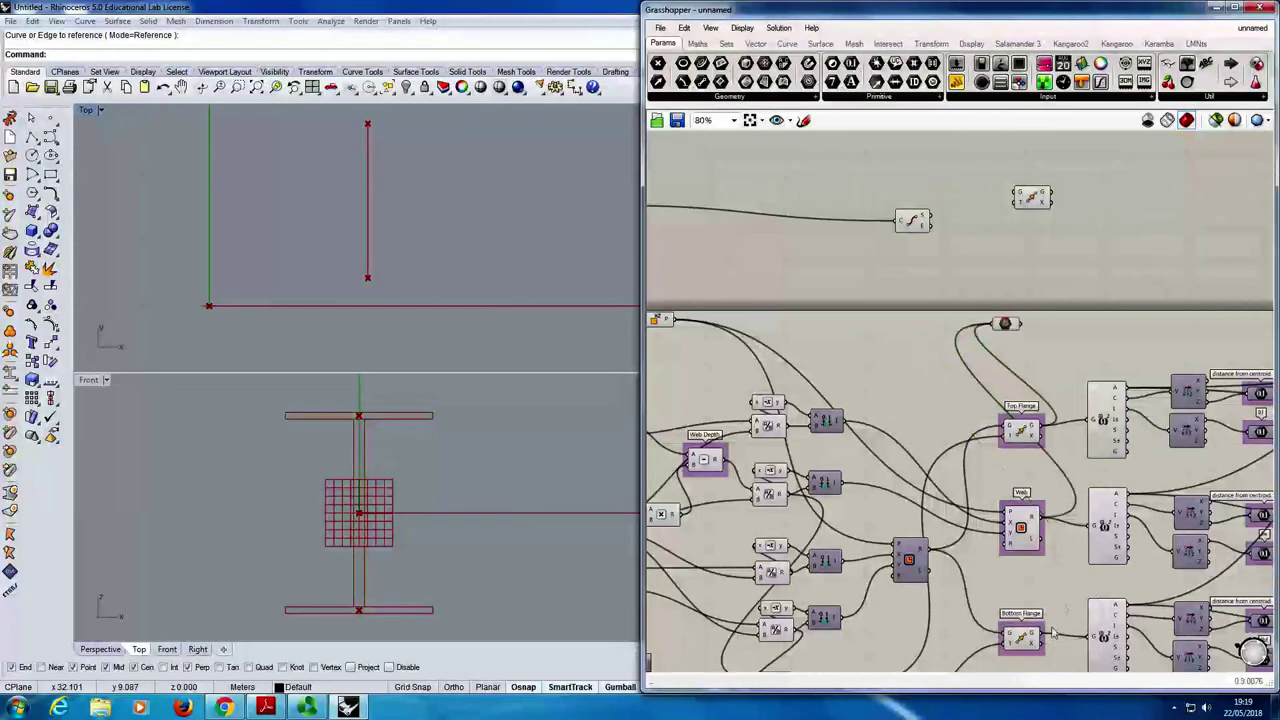
shift+drag(1047, 637, 1008, 332)
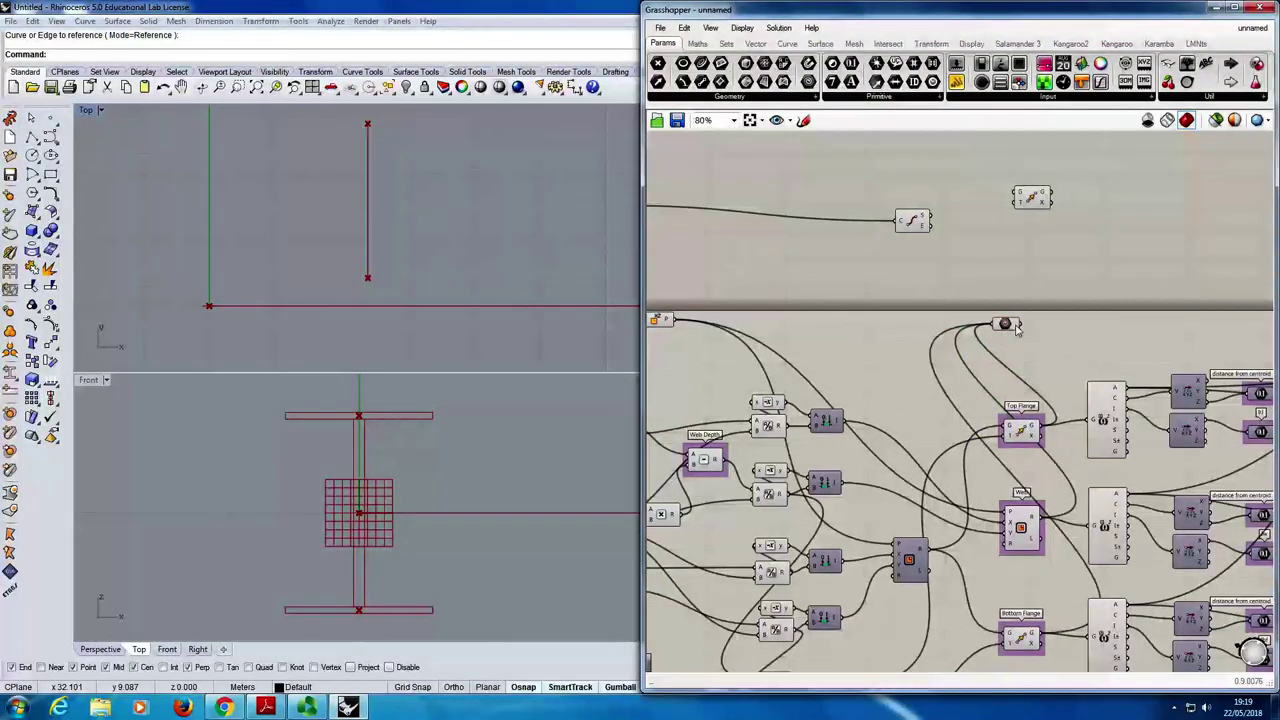
mouse_move(1014, 324)
drag(1006, 324, 981, 310)
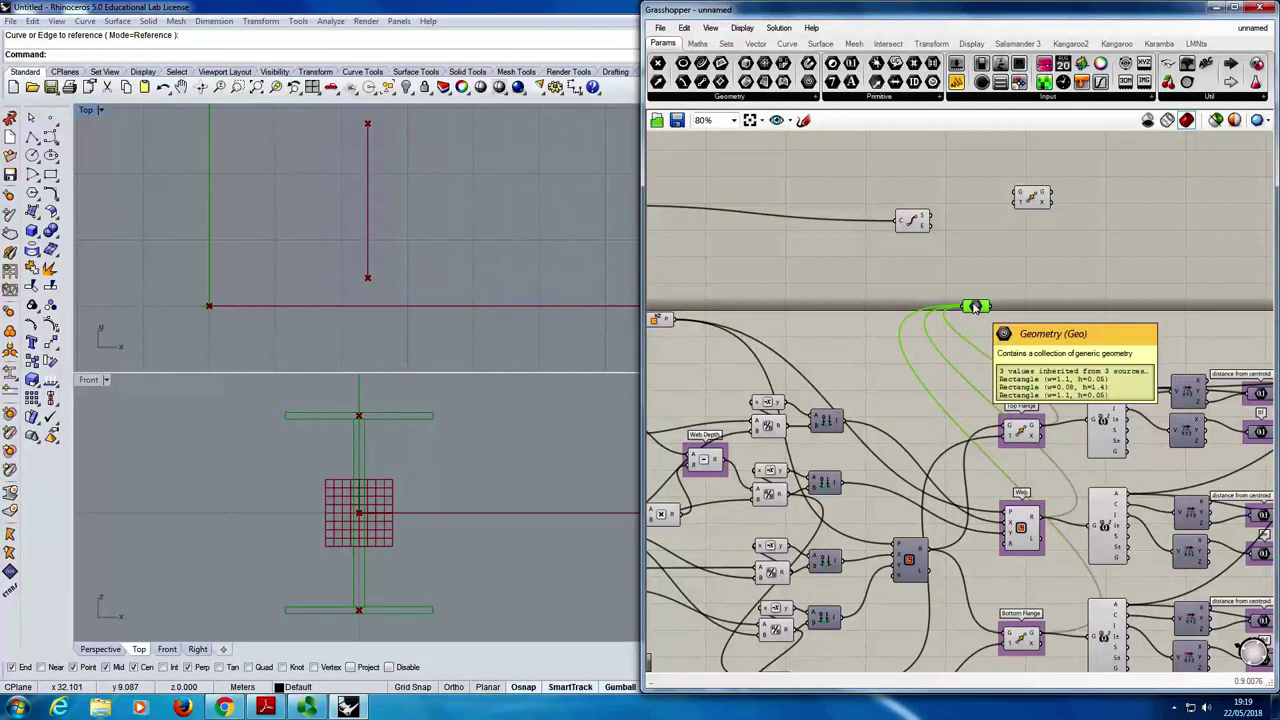
- Connect the Geometry parameter to Move's geometry input and the curve's start point to its motion input, checking the moved section in the Front view
drag(990, 306, 1021, 194)
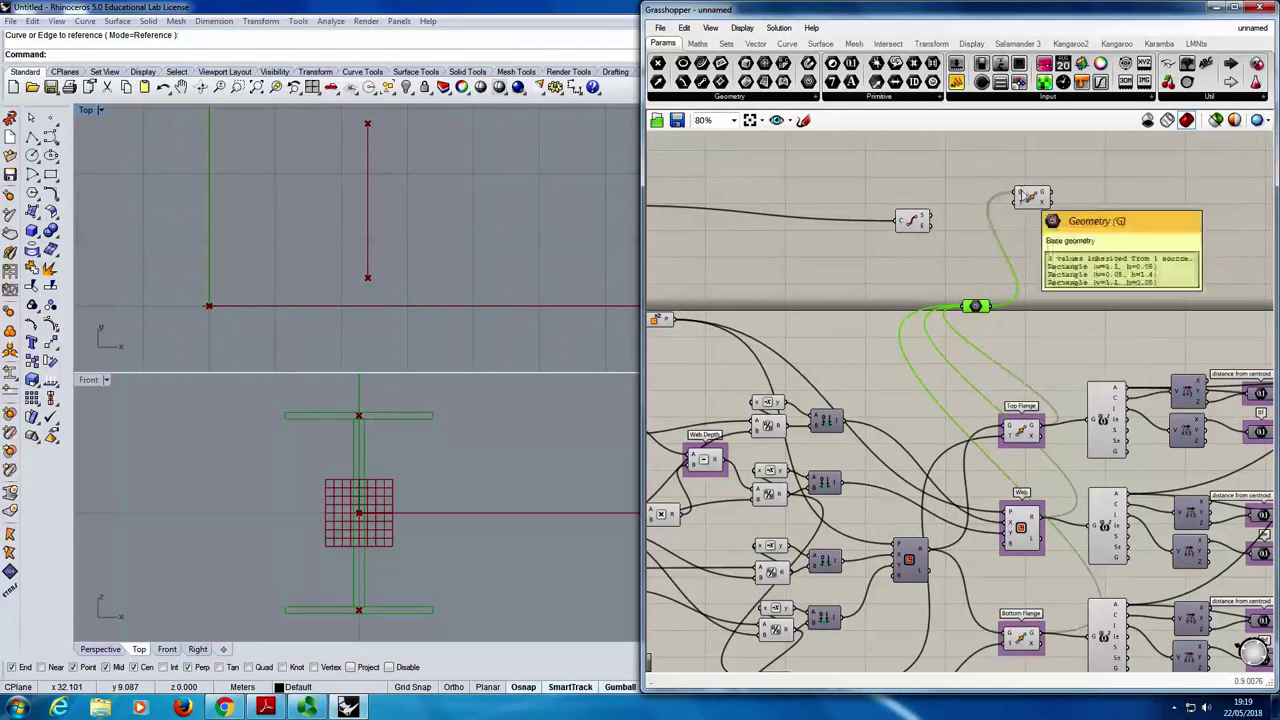
mouse_move(928, 220)
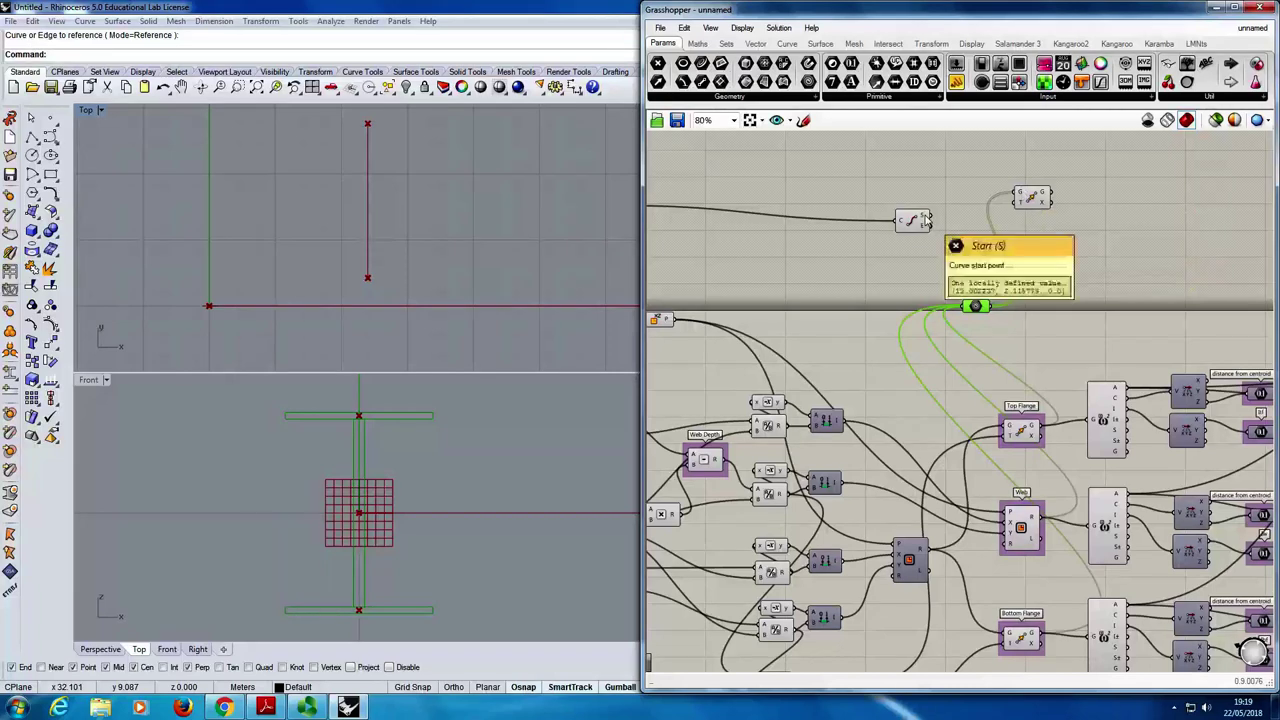
drag(928, 220, 1019, 211)
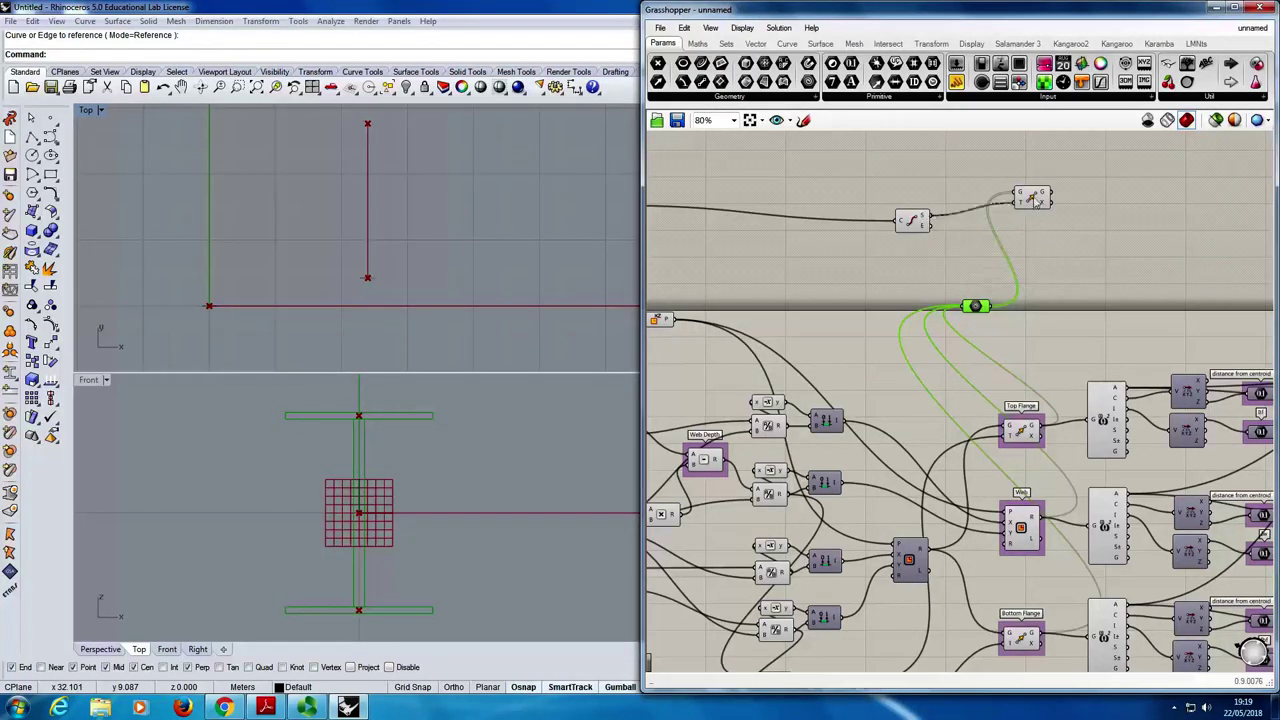
click(1032, 199)
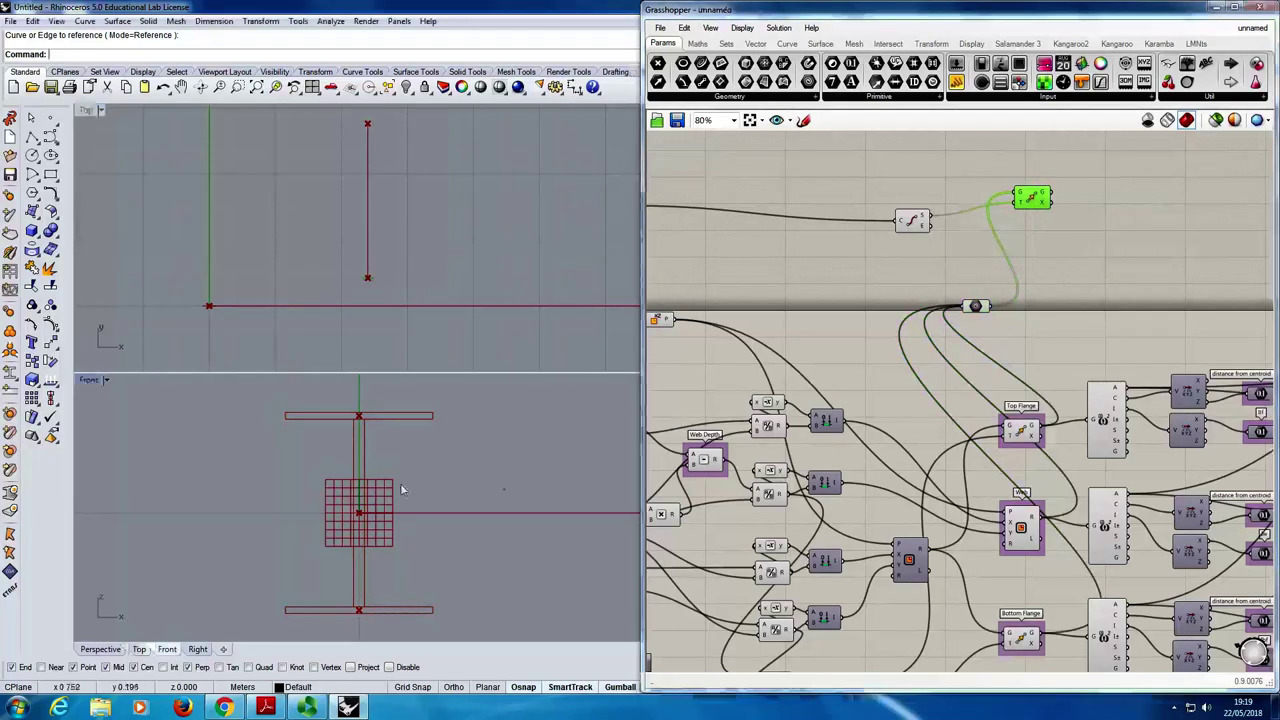
scroll(401, 489, down, 5)
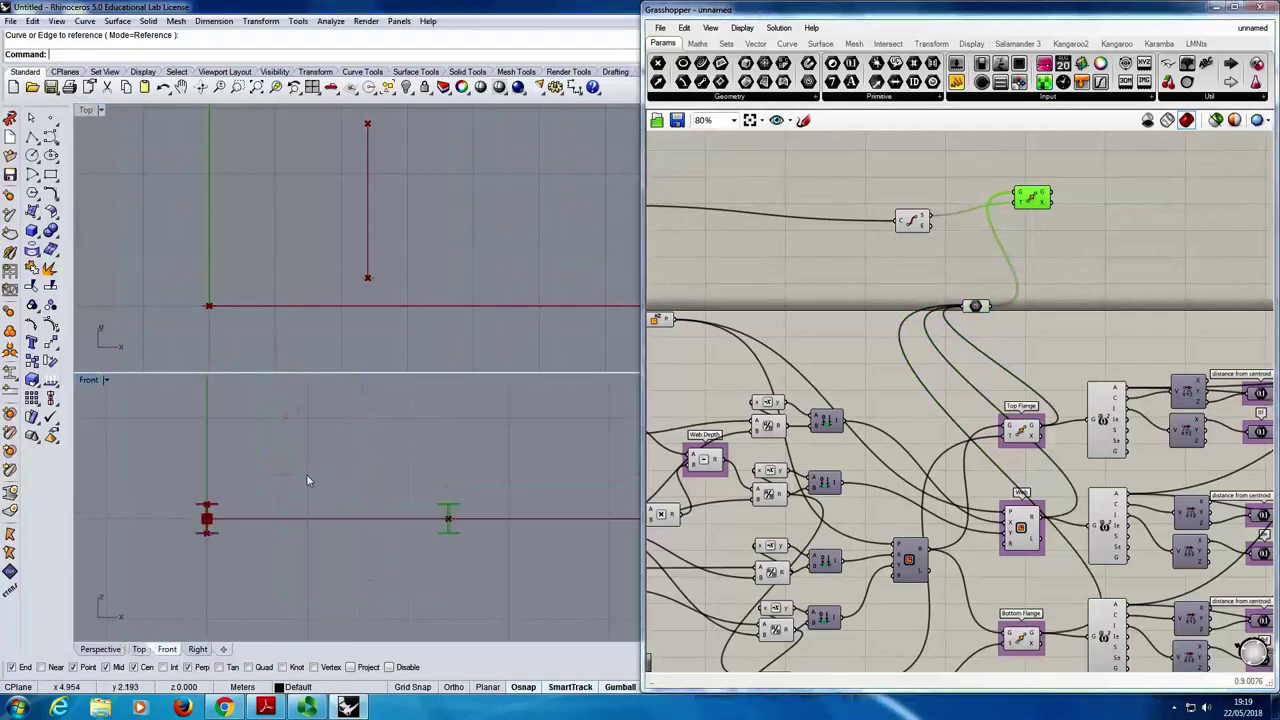
scroll(280, 488, up, 1)
- Bring the Move component closer to End Points and add an Extrude Along component after it
drag(1033, 198, 1013, 212)
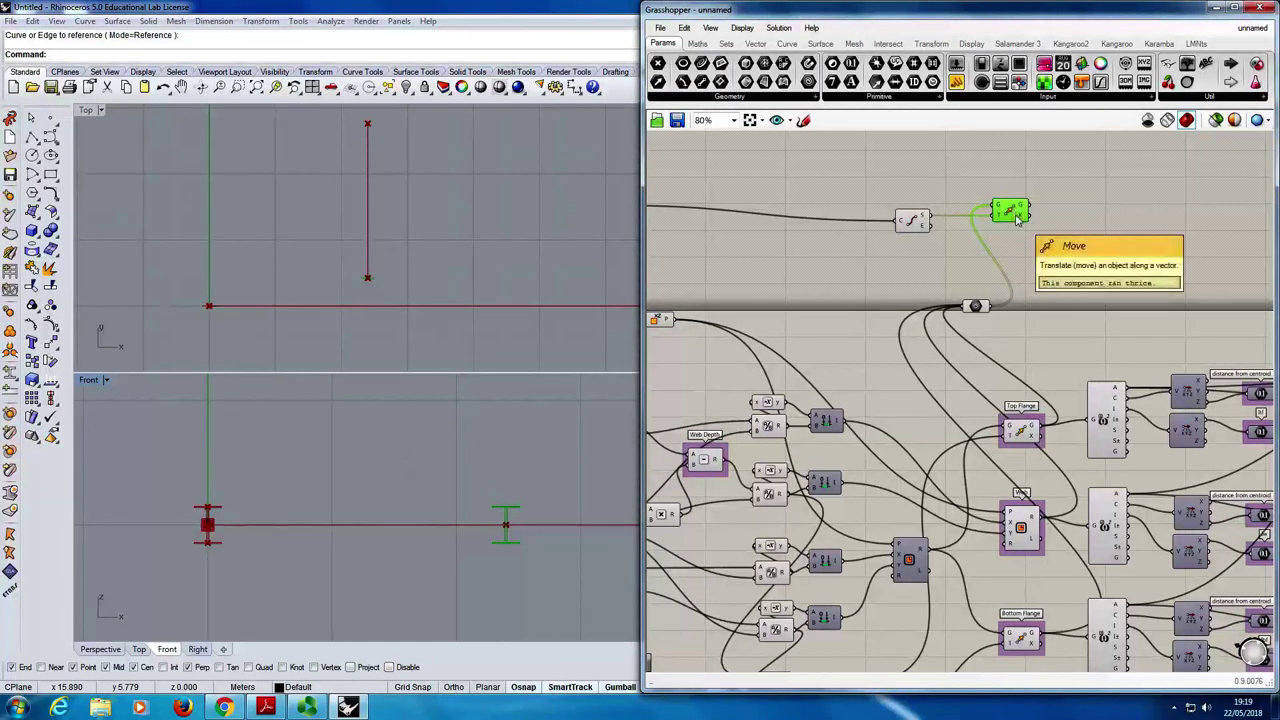
mouse_move(1022, 222)
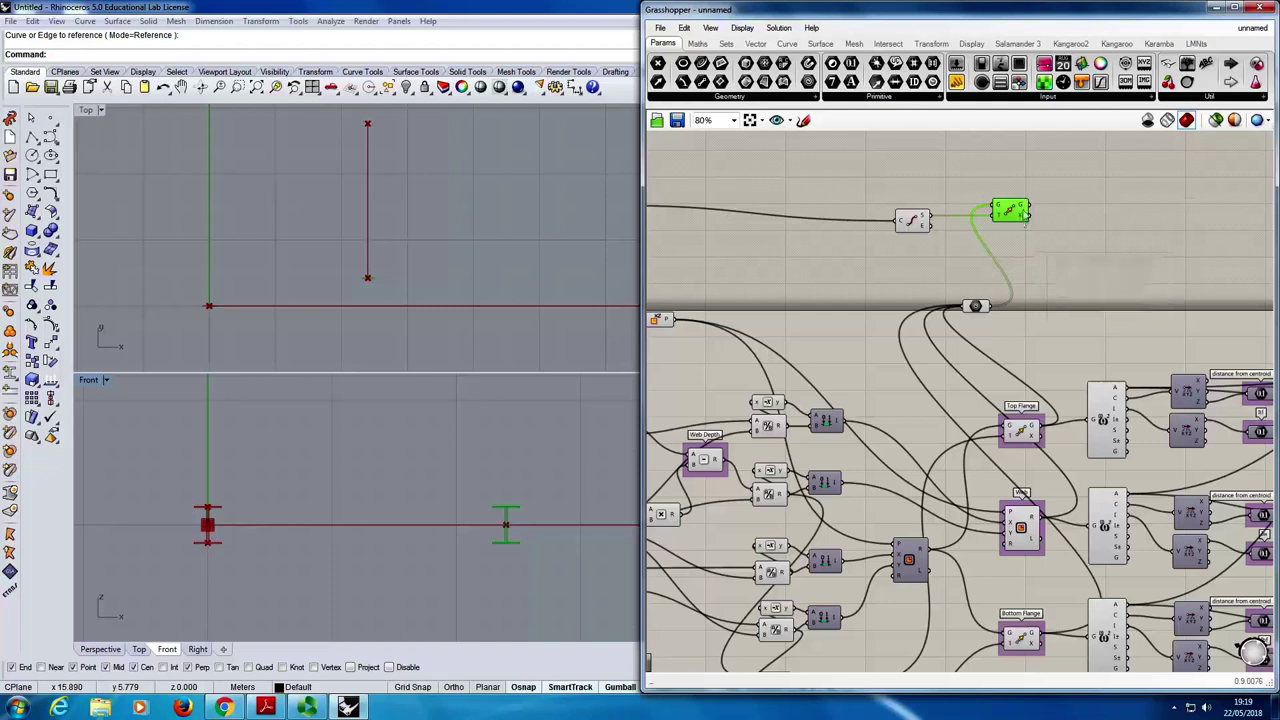
drag(1012, 216, 1005, 221)
double_click(1074, 206)
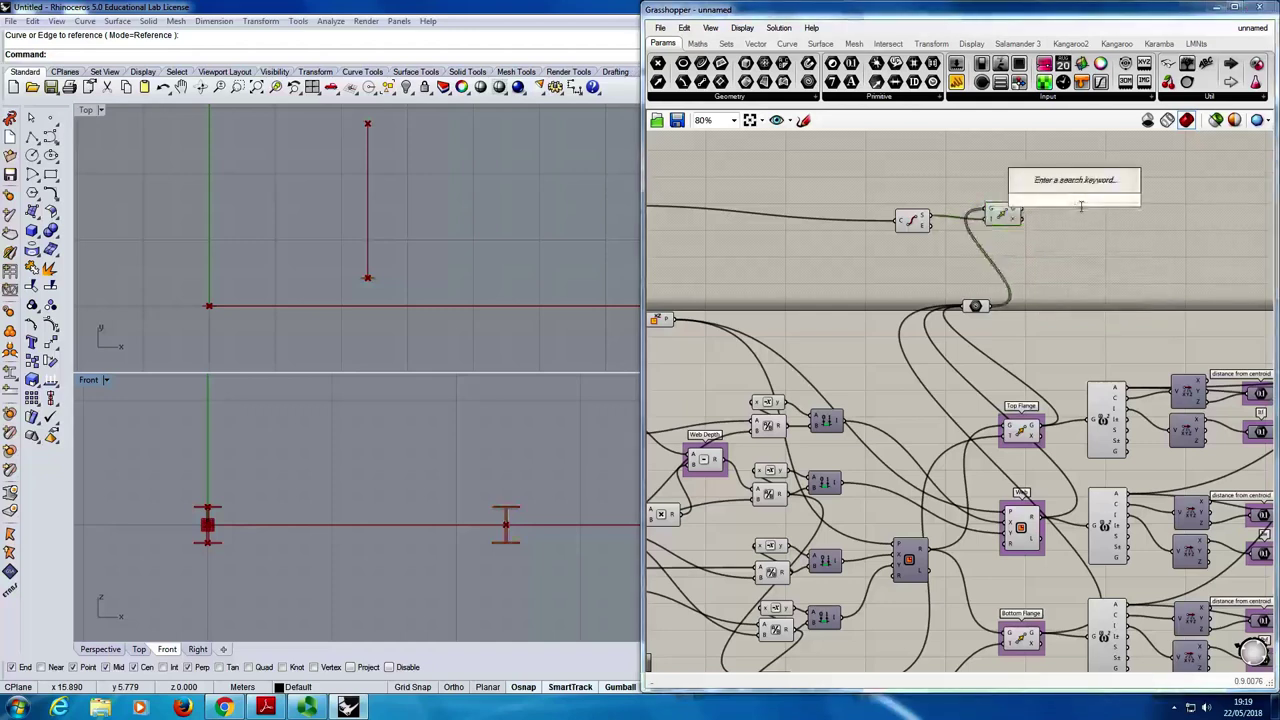
text(8xtr)
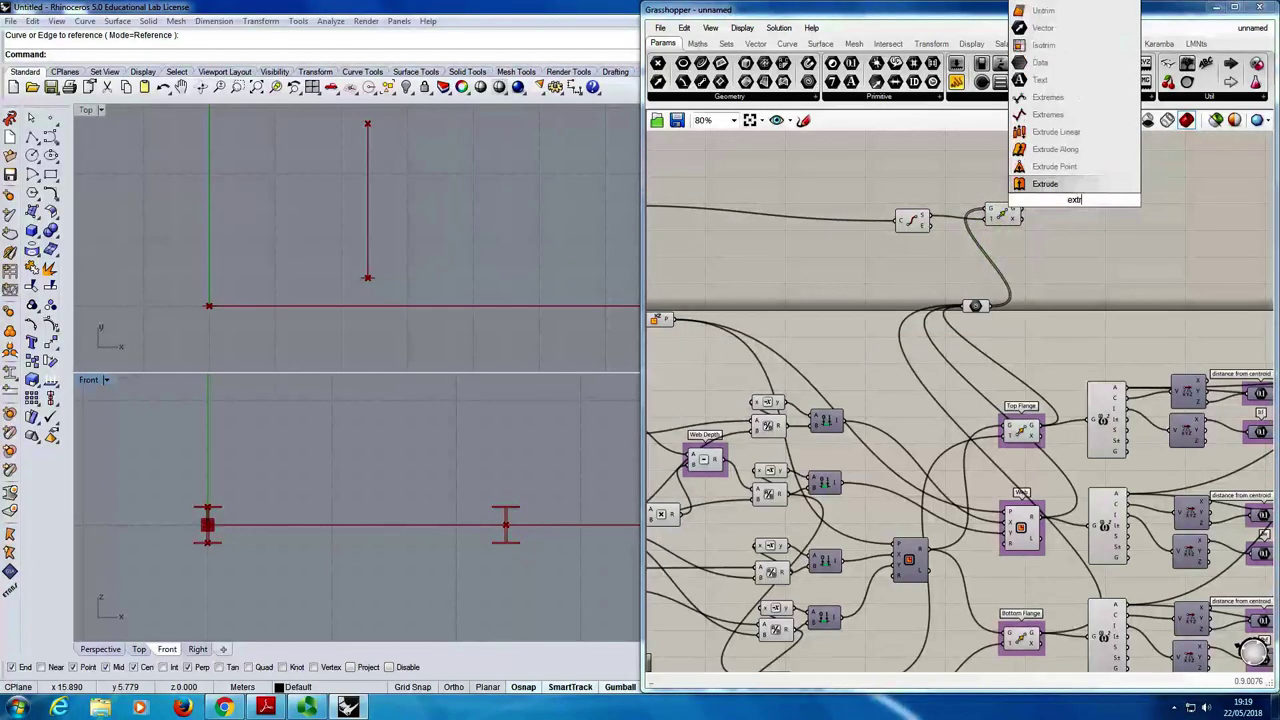
click(1063, 152)
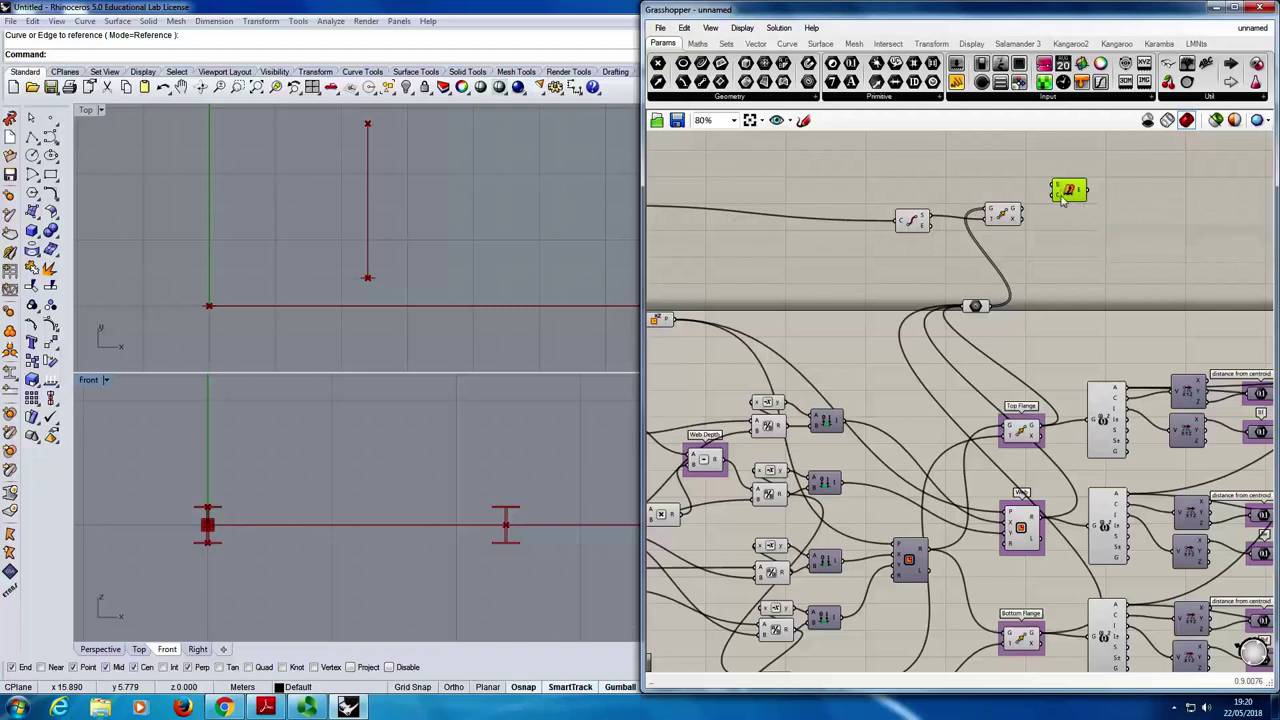
click(1030, 225)
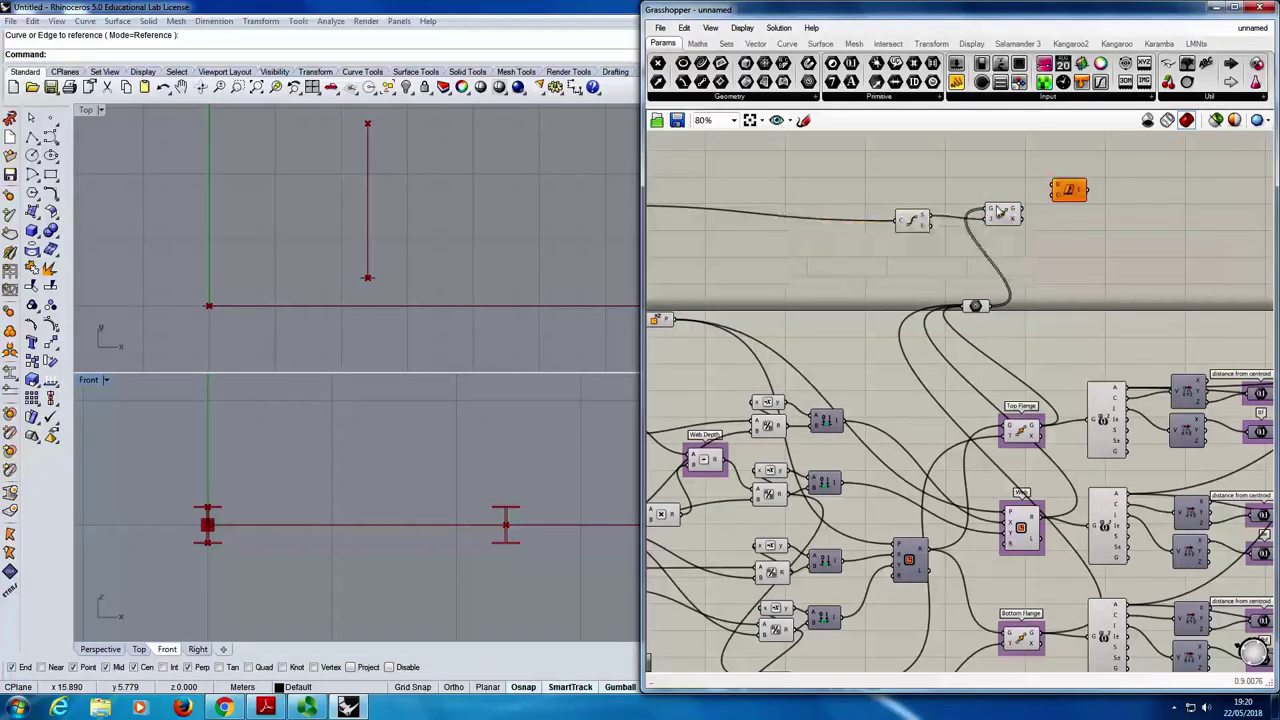
- Connect the moved geometry to Extrude Along's base input and the referenced Curve parameter to its curve input
click(1000, 212)
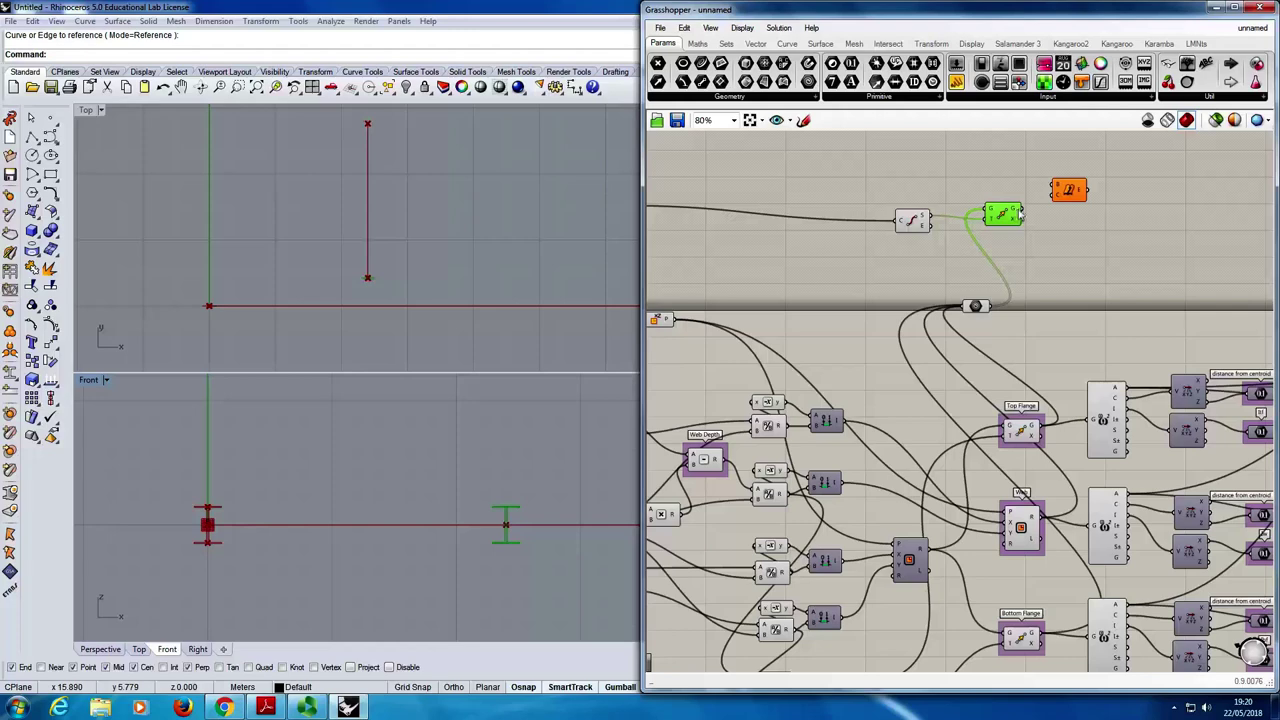
drag(1020, 210, 1058, 184)
click(1068, 190)
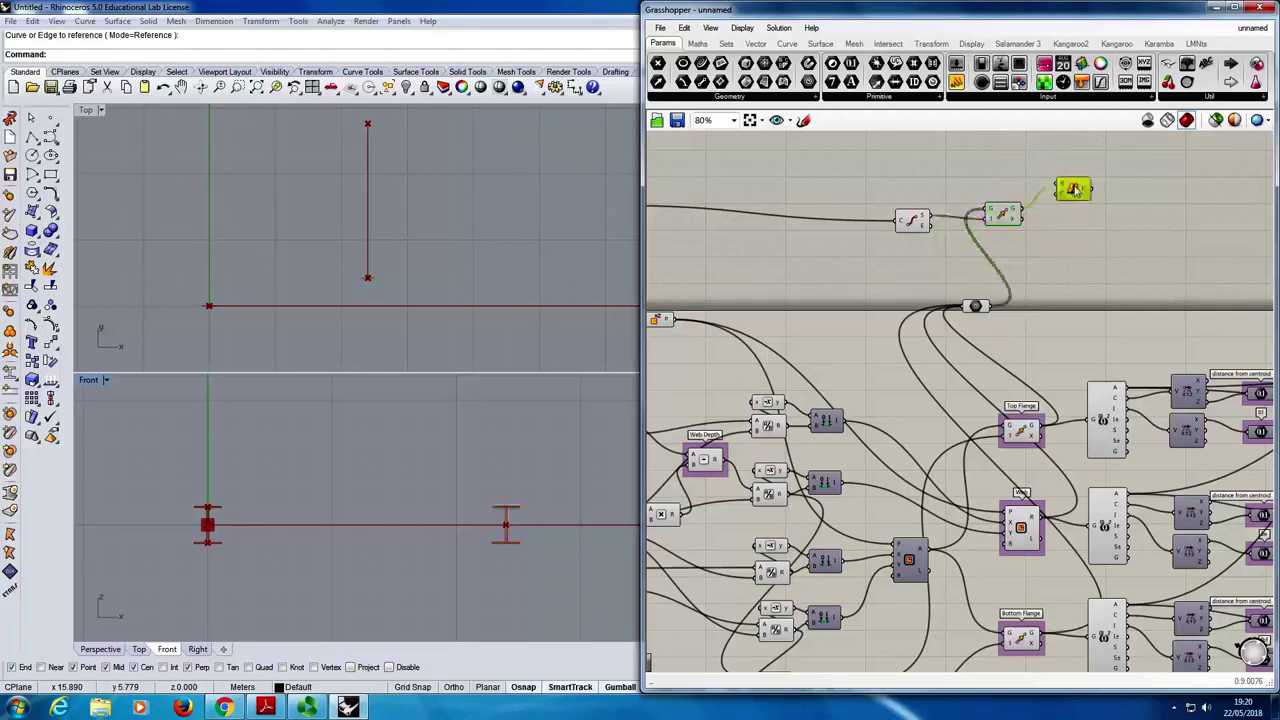
scroll(950, 250, down, 2)
scroll(722, 218, up, 2)
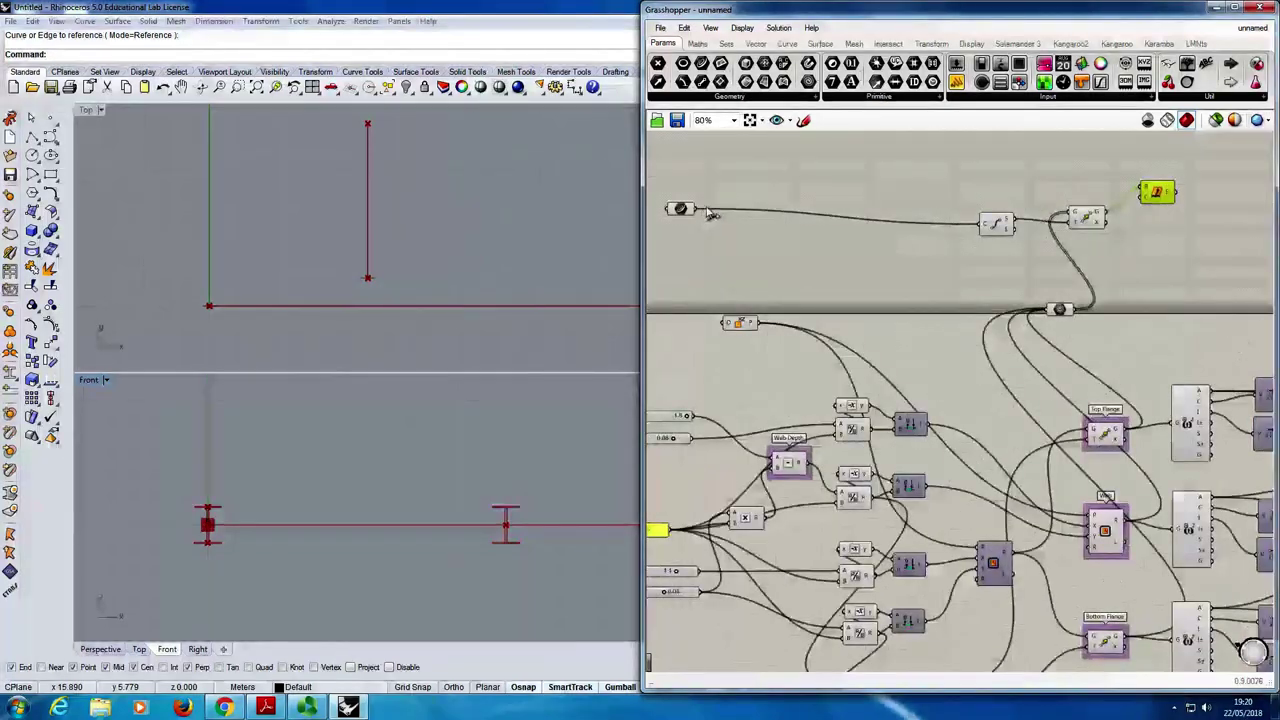
drag(697, 208, 1141, 192)
click(761, 170)
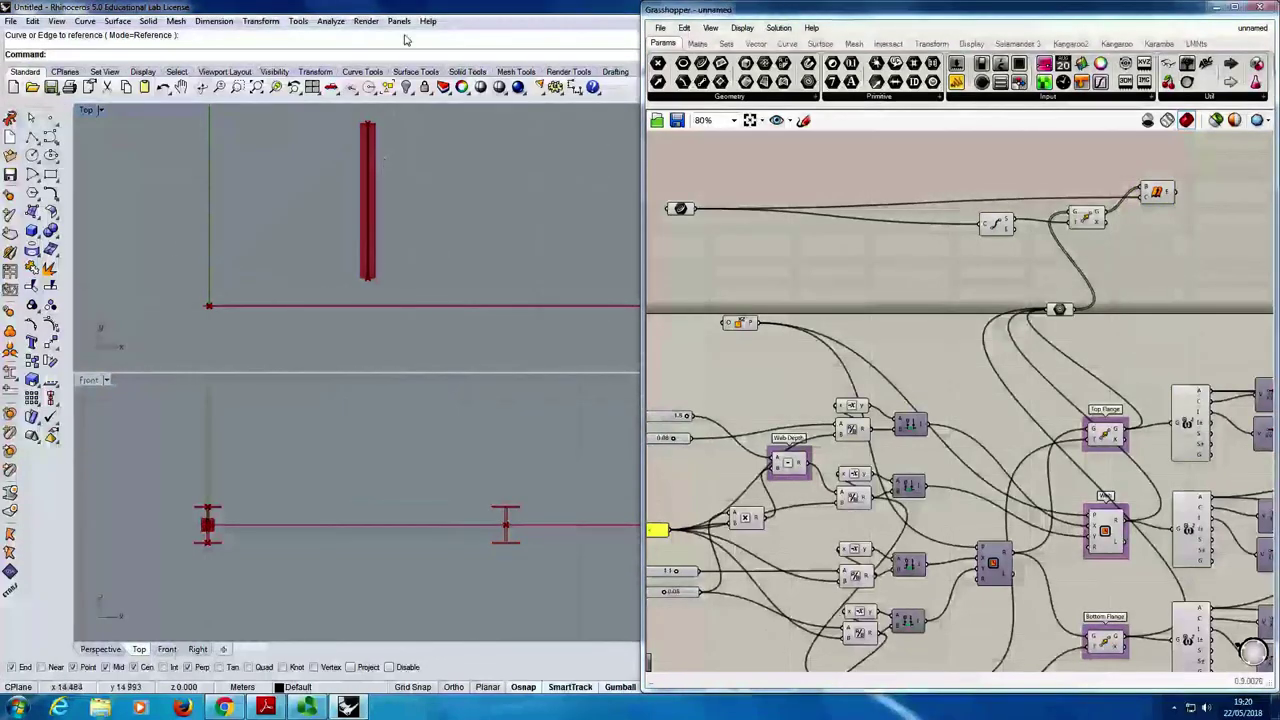
- Maximize the Perspective viewport in Rhino and examine the extruded I-beam up close
scroll(185, 262, down, 3)
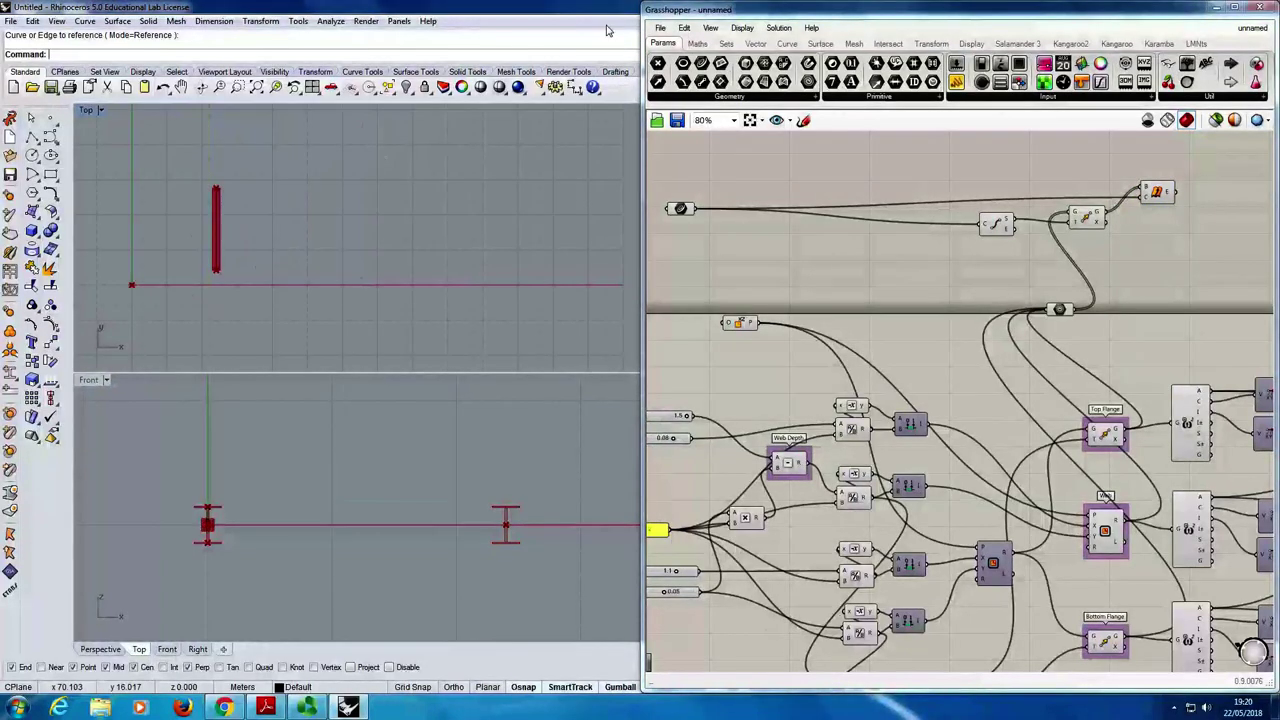
drag(300, 7, 354, 20)
double_click(420, 153)
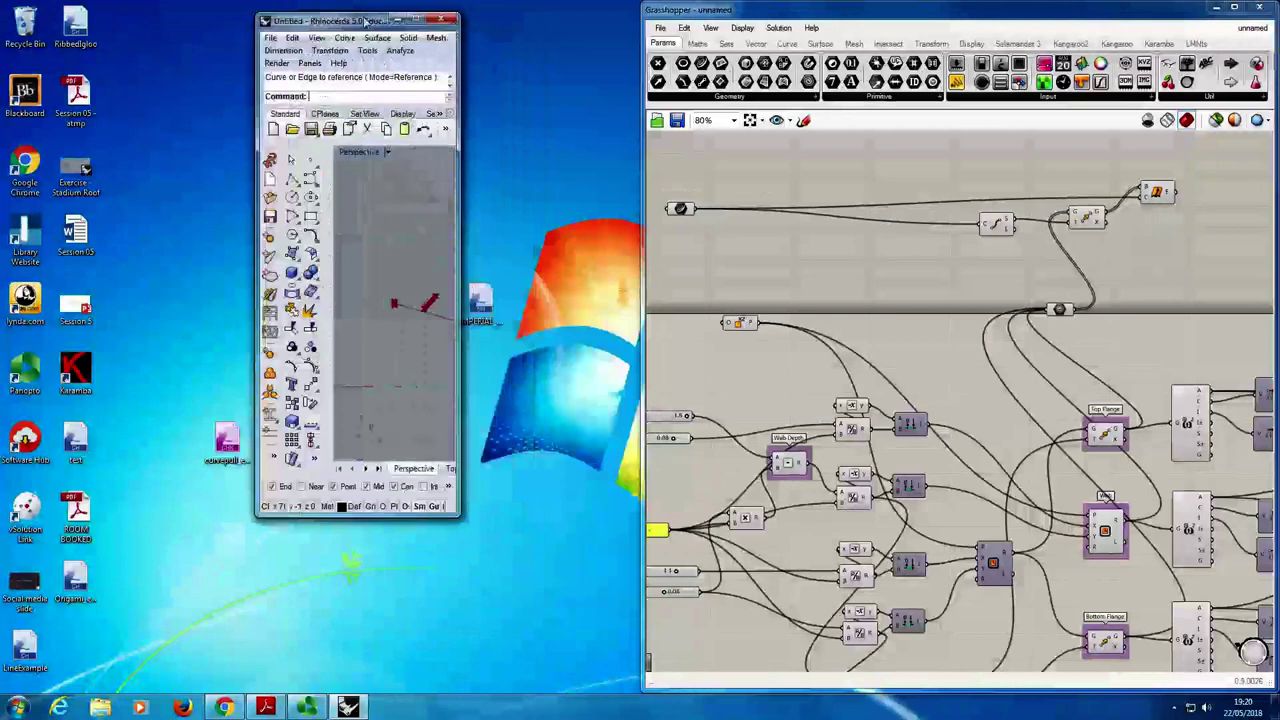
click(424, 19)
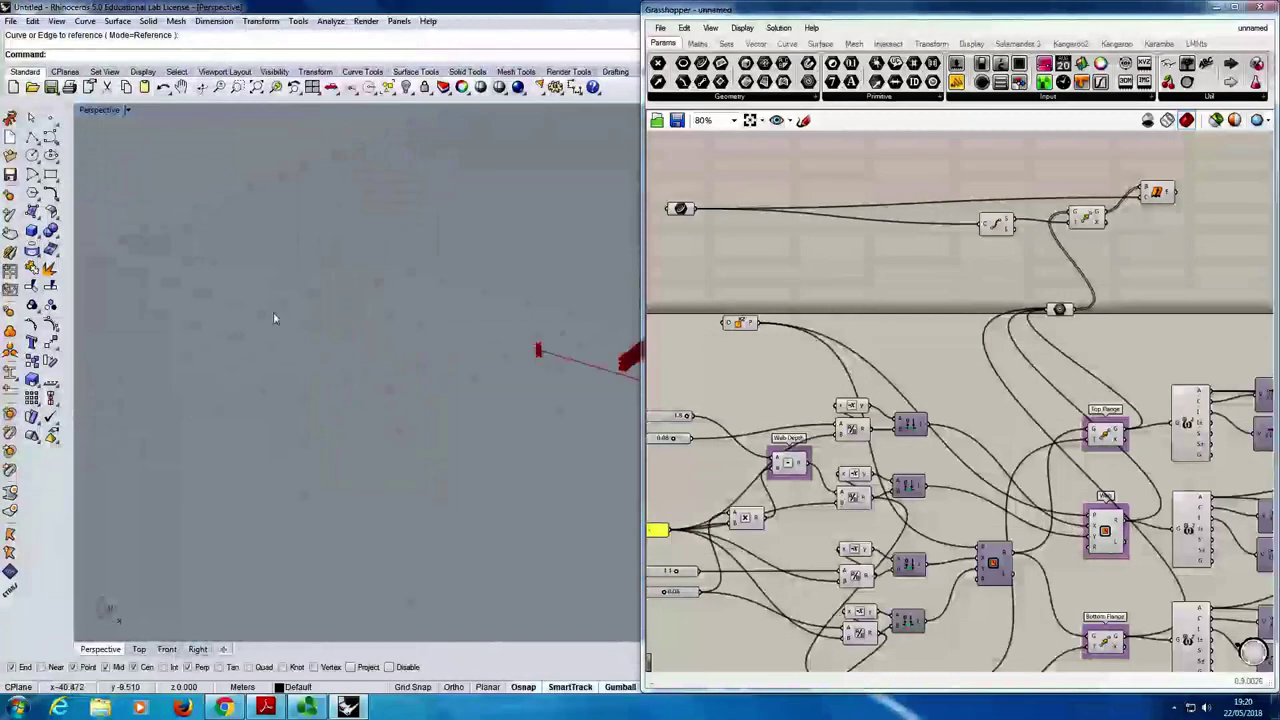
scroll(366, 345, up, 5)
right_drag(348, 378, 471, 329)
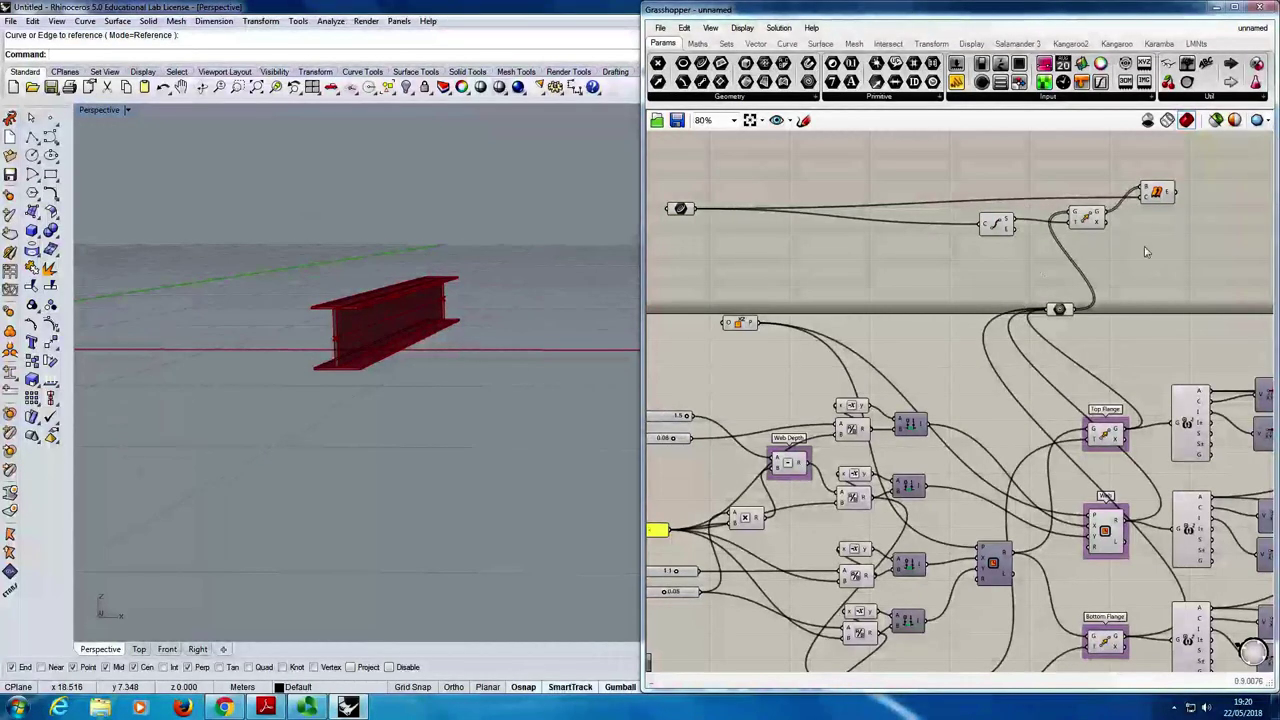
- Line up the Extrude Along component with Move and slightly reposition the Curve parameter
drag(1160, 194, 1156, 220)
click(1163, 200)
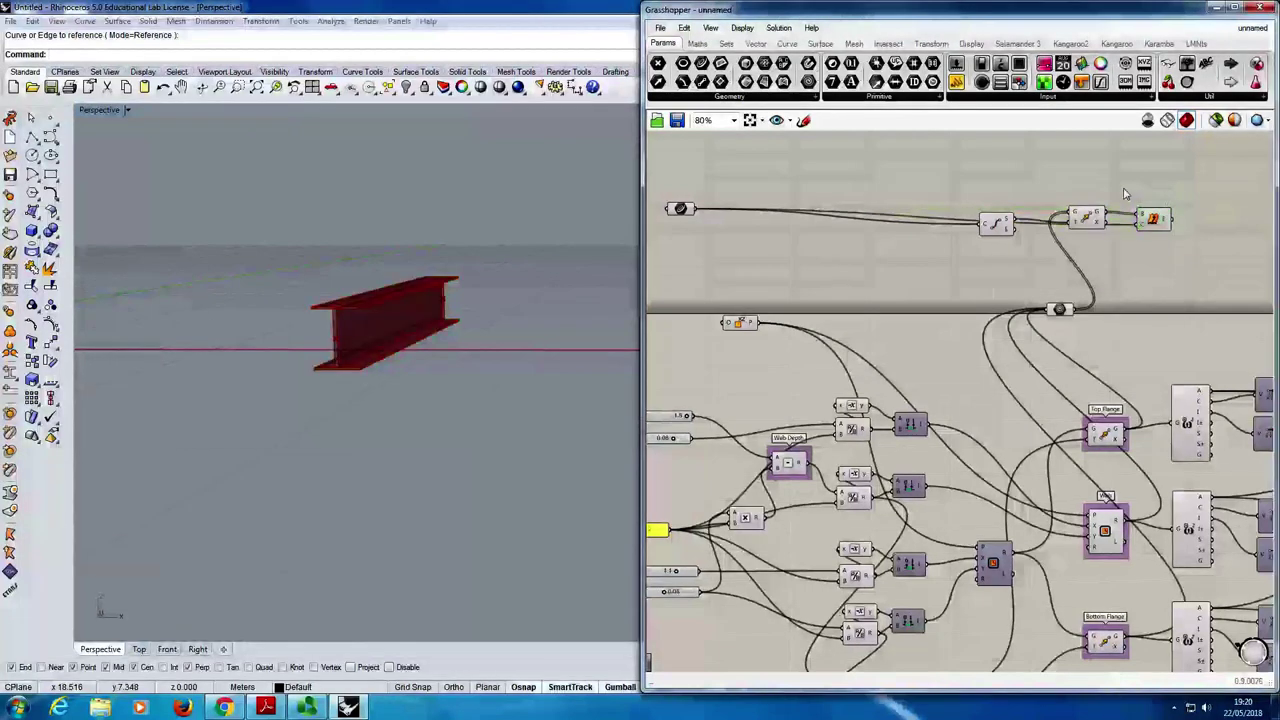
drag(680, 210, 688, 207)
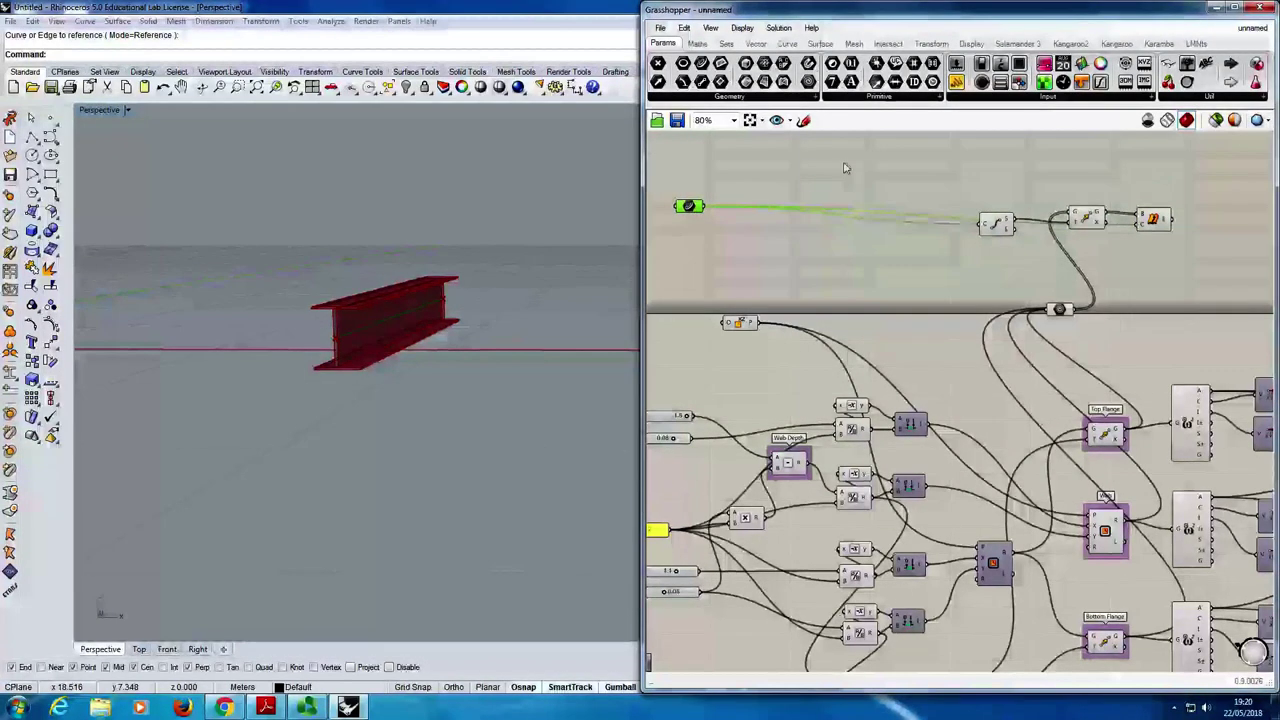
- Add a curve Length component near the Curve parameter and connect the referenced beam line to it
double_click(806, 163)
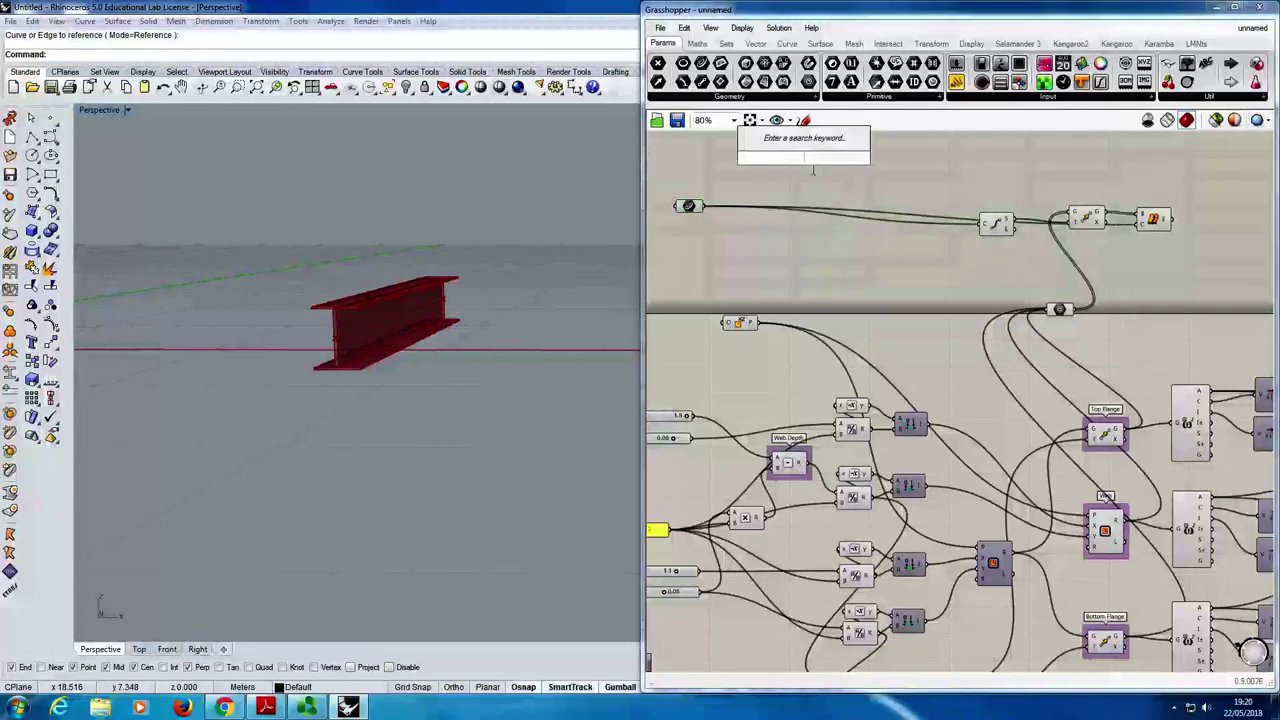
text(length)
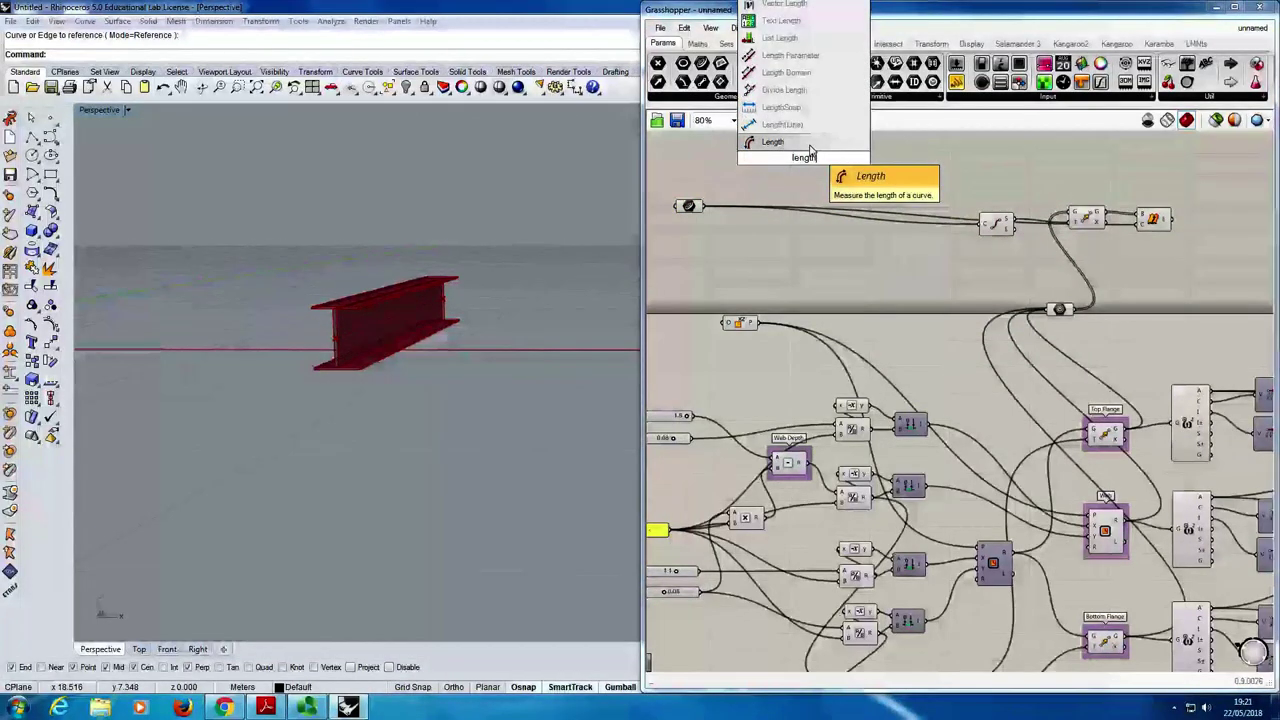
click(810, 146)
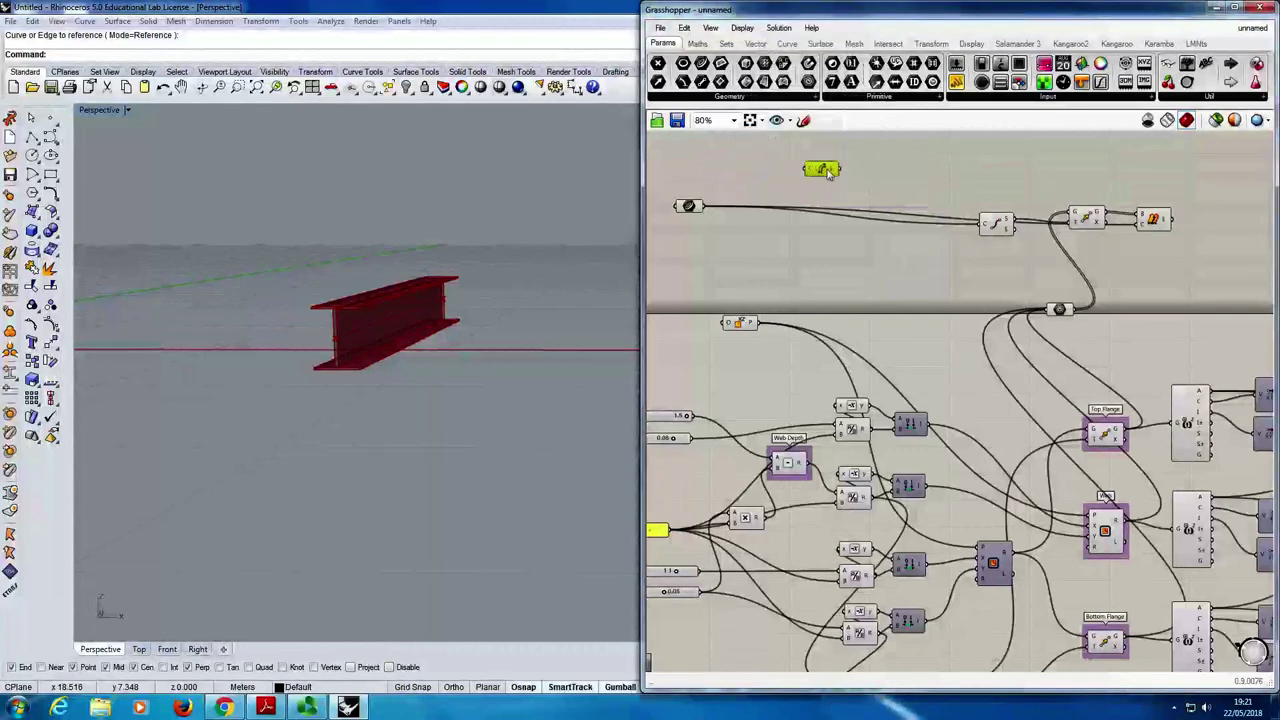
drag(702, 206, 810, 172)
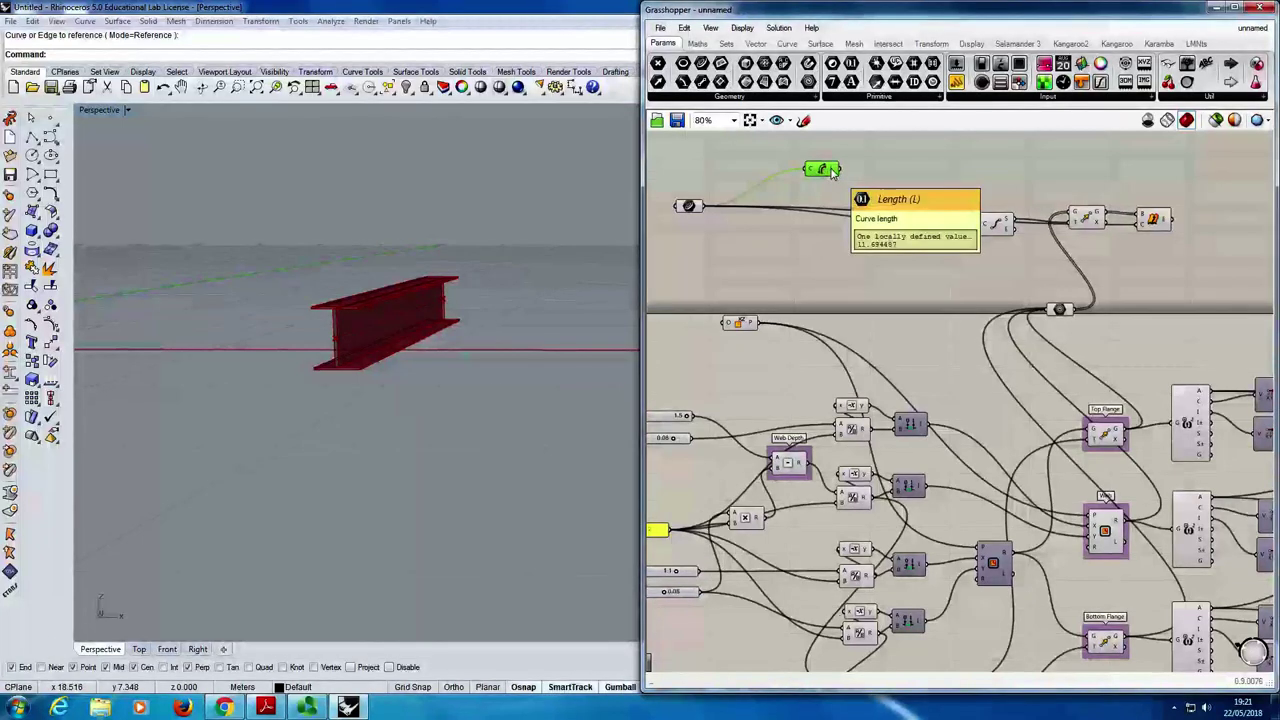
- Place the Length component below the beam line wires and shift End Points, Move and Extrude Along together slightly upward
scroll(921, 184, down, 3)
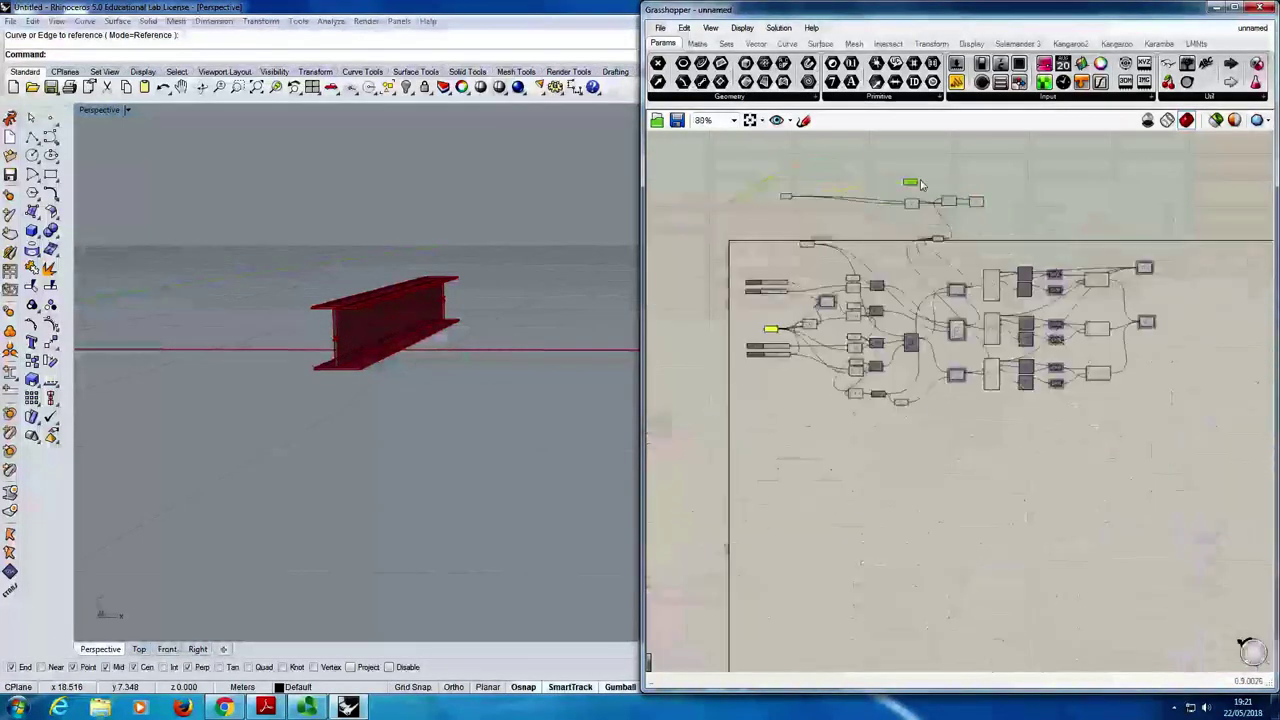
scroll(921, 184, up, 3)
scroll(991, 171, down, 2)
drag(991, 171, 825, 243)
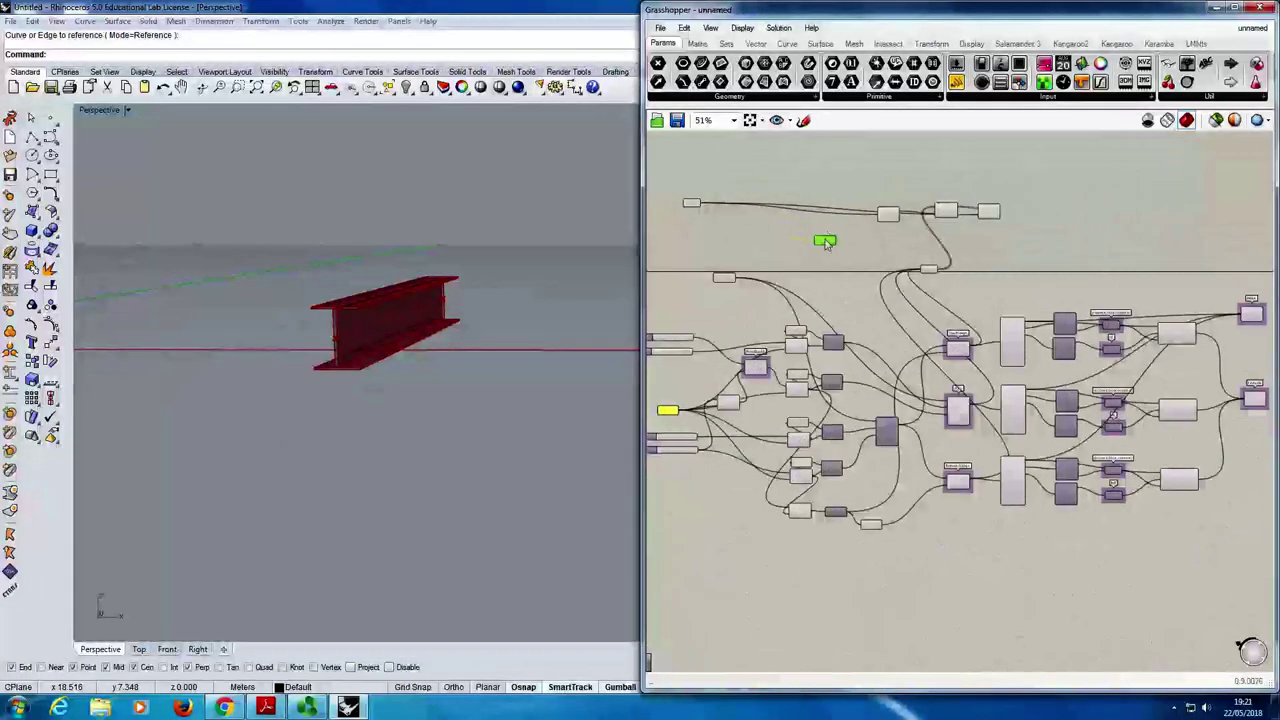
click(987, 210)
click(1010, 190)
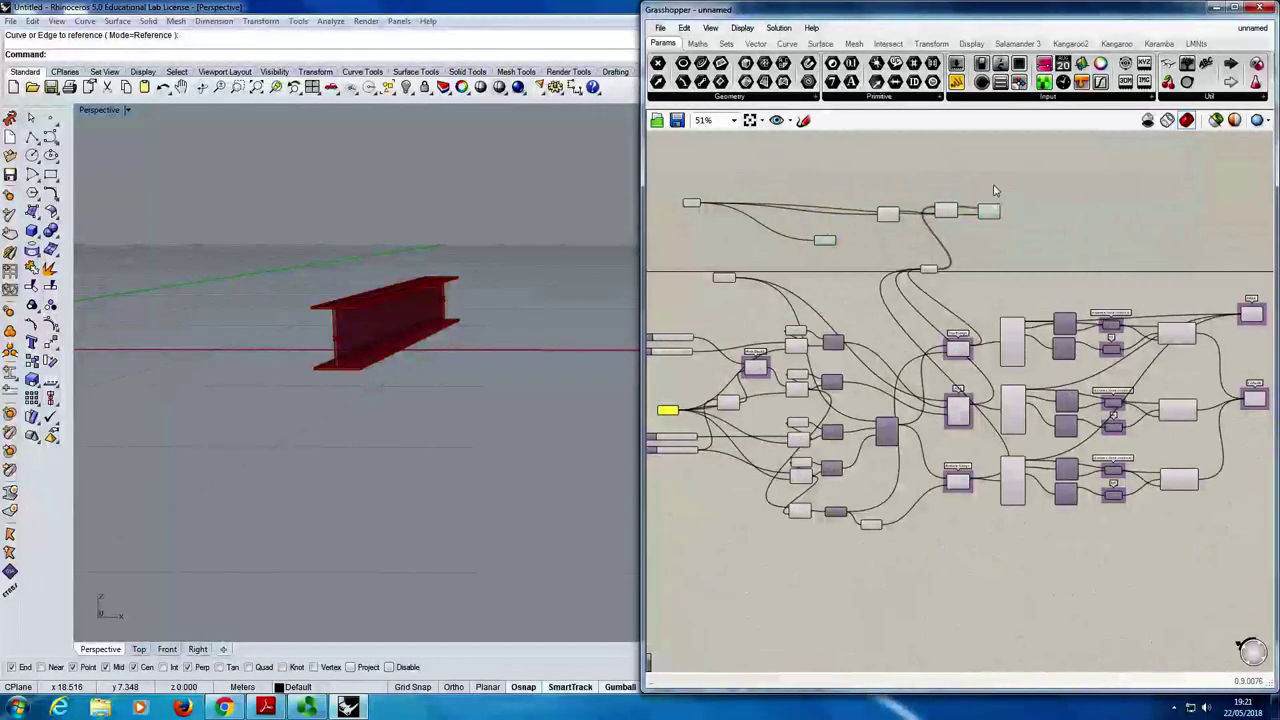
click(988, 209)
drag(1020, 188, 874, 225)
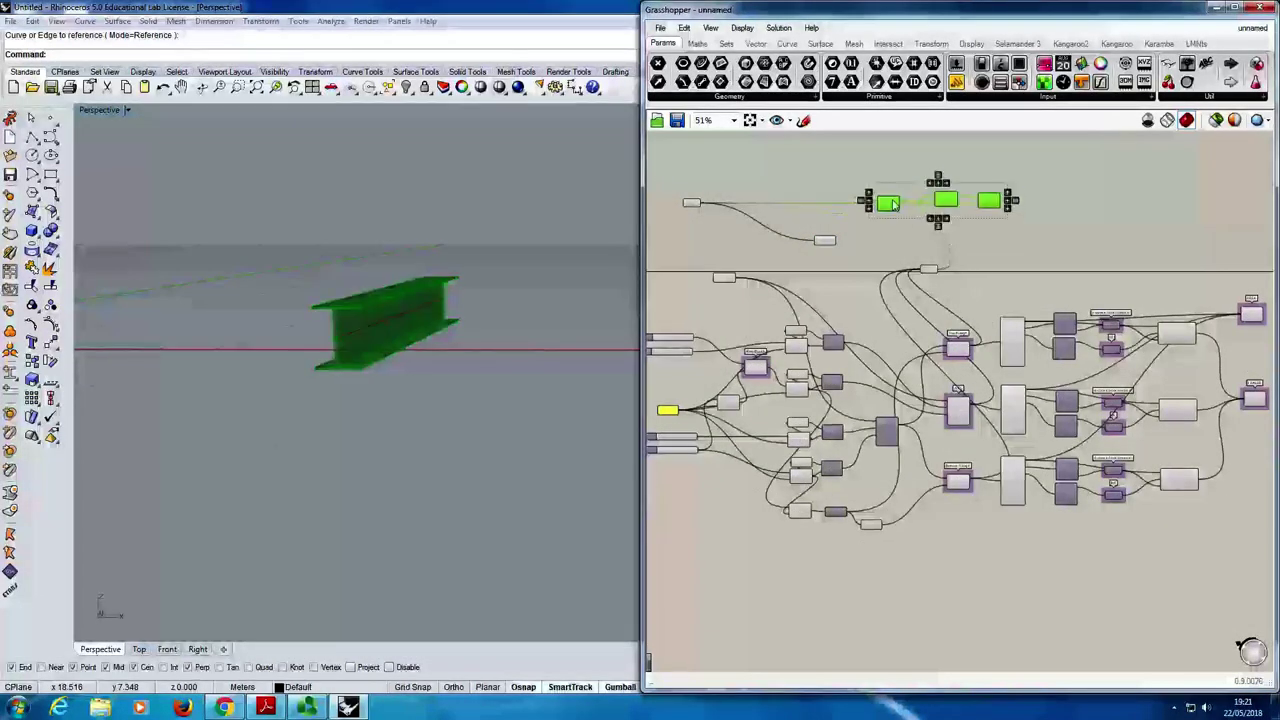
click(900, 240)
- Move the Length component along the canvas to sit directly above the AREA component
scroll(976, 224, down, 2)
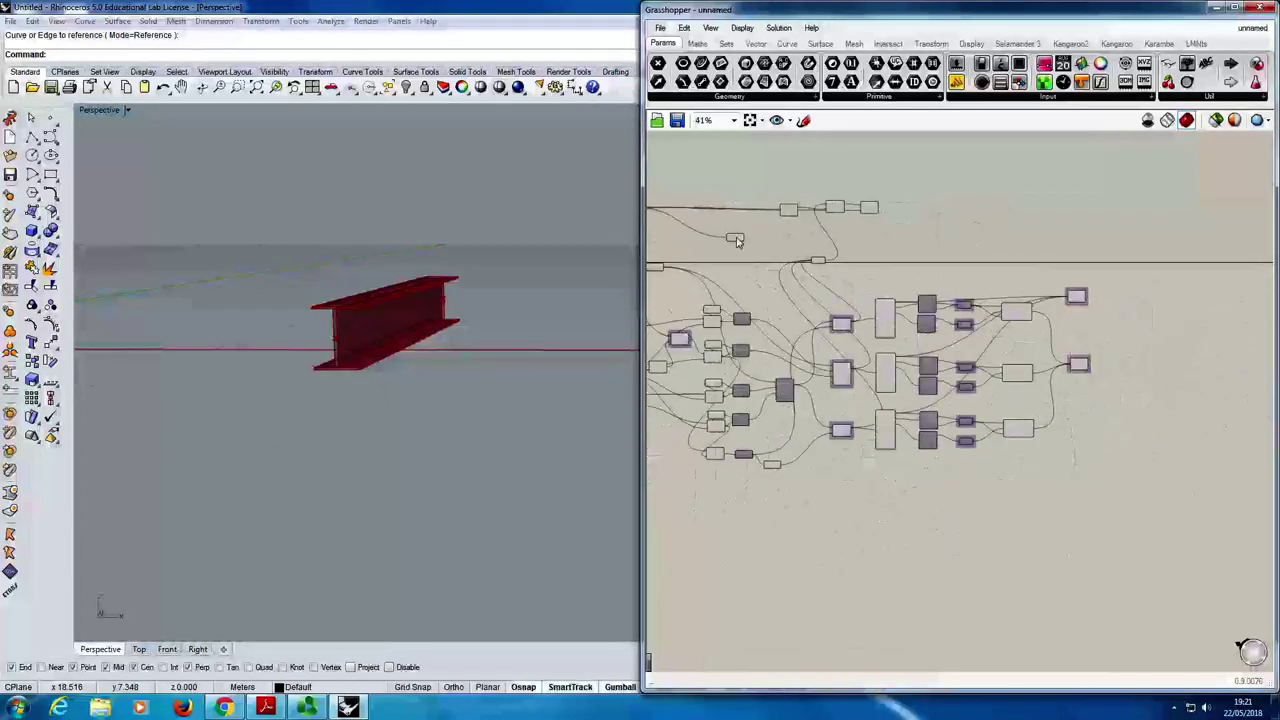
scroll(737, 241, down, 1)
scroll(760, 245, up, 3)
click(782, 246)
scroll(889, 260, down, 3)
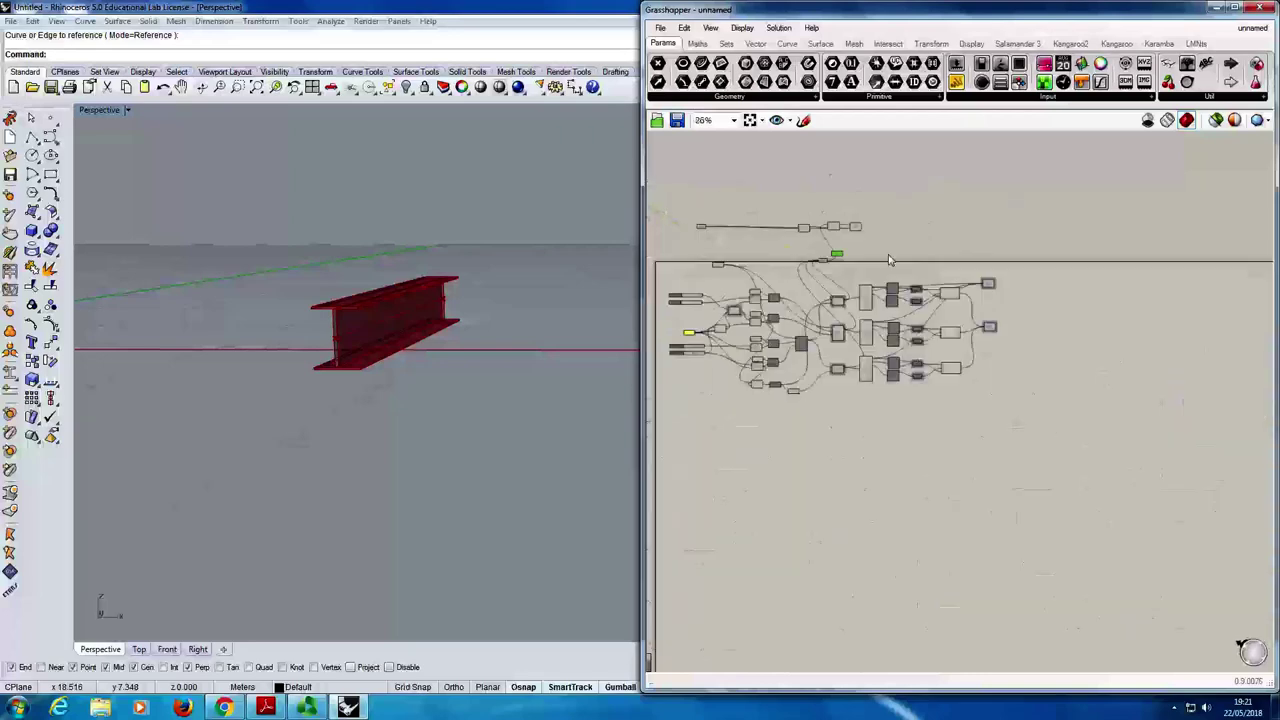
scroll(990, 262, up, 6)
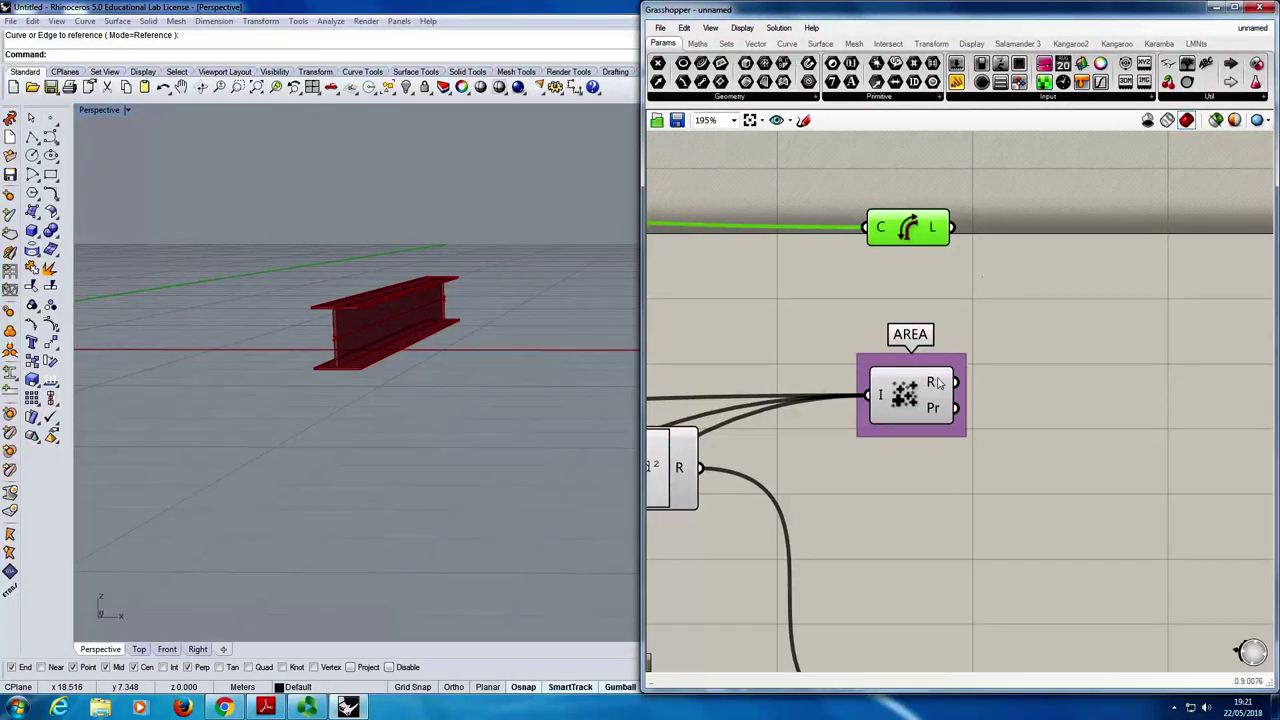
- Move the Length component down slightly closer to the AREA group
mouse_move(937, 383)
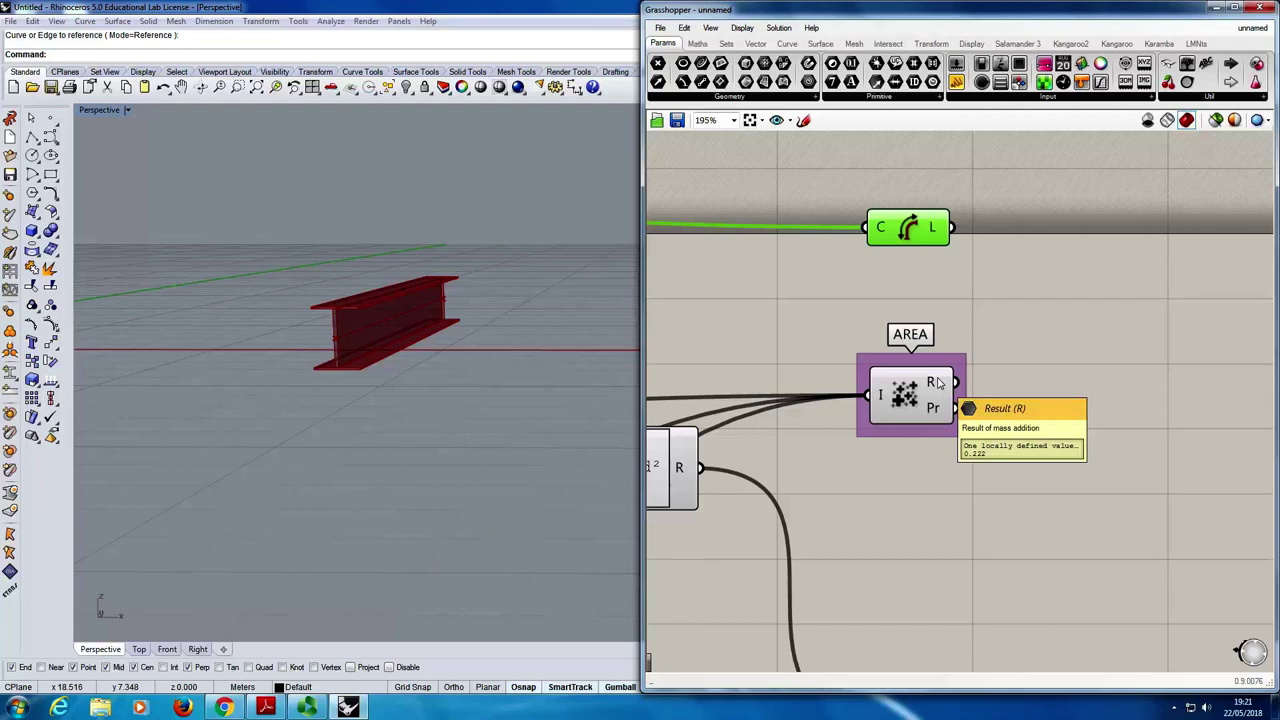
drag(919, 226, 913, 268)
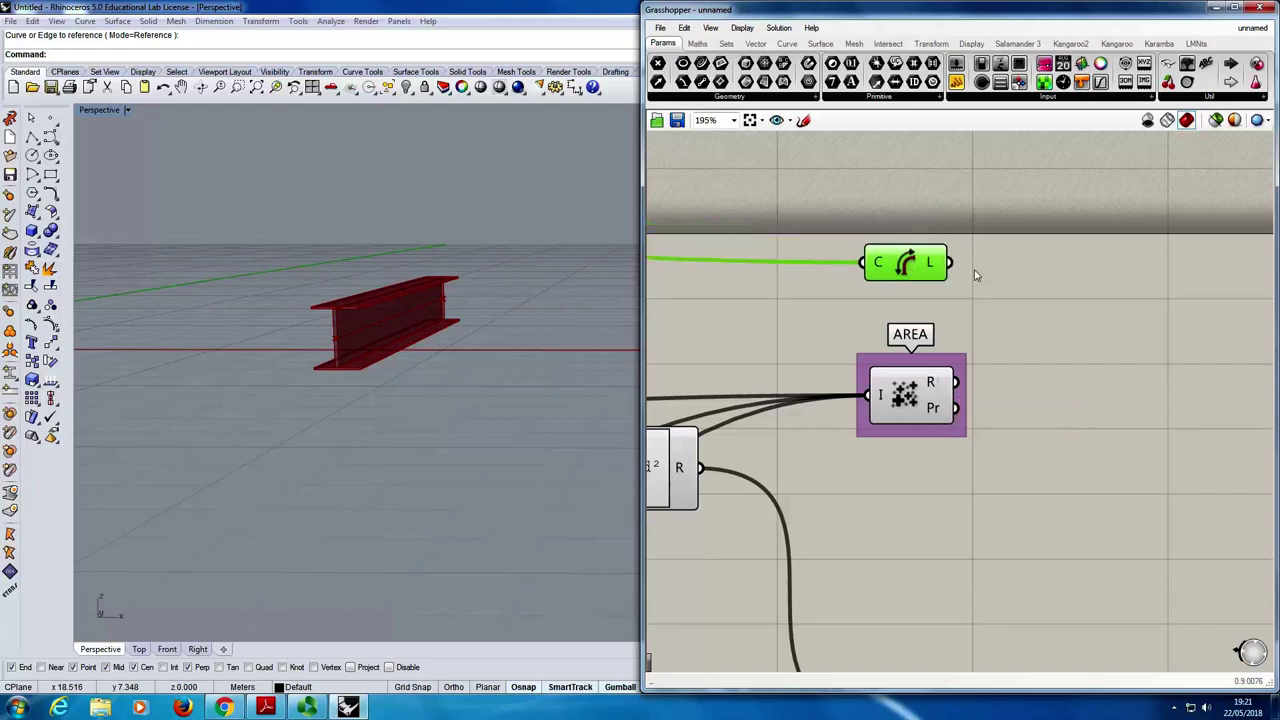
click(1037, 286)
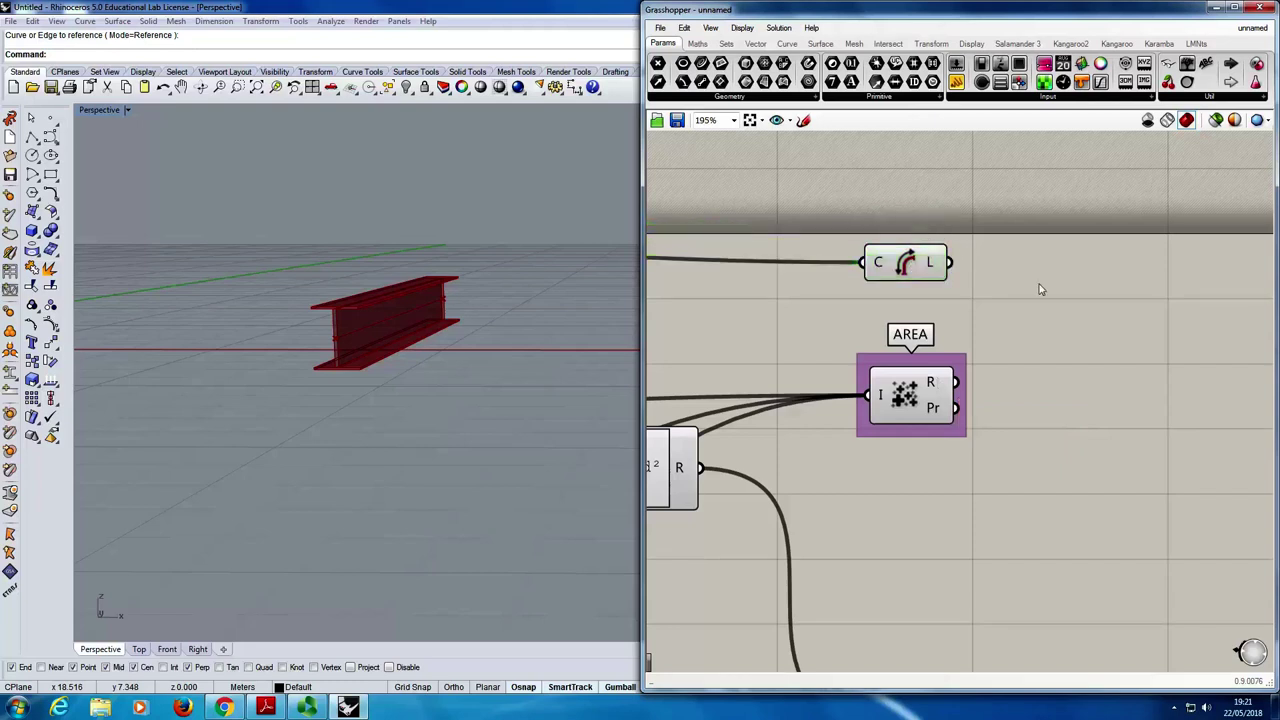
- Add a Multiplication component beside Length and connect the curve length to A and the AREA result to B
click(699, 45)
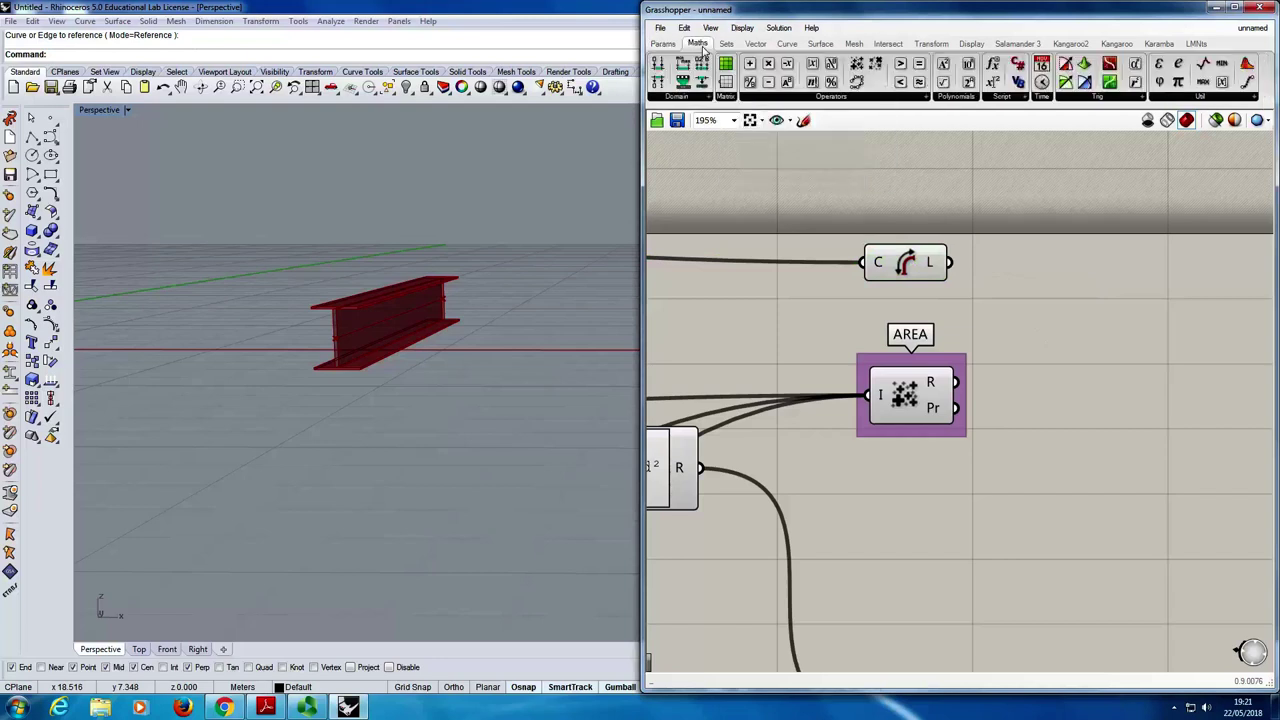
click(835, 99)
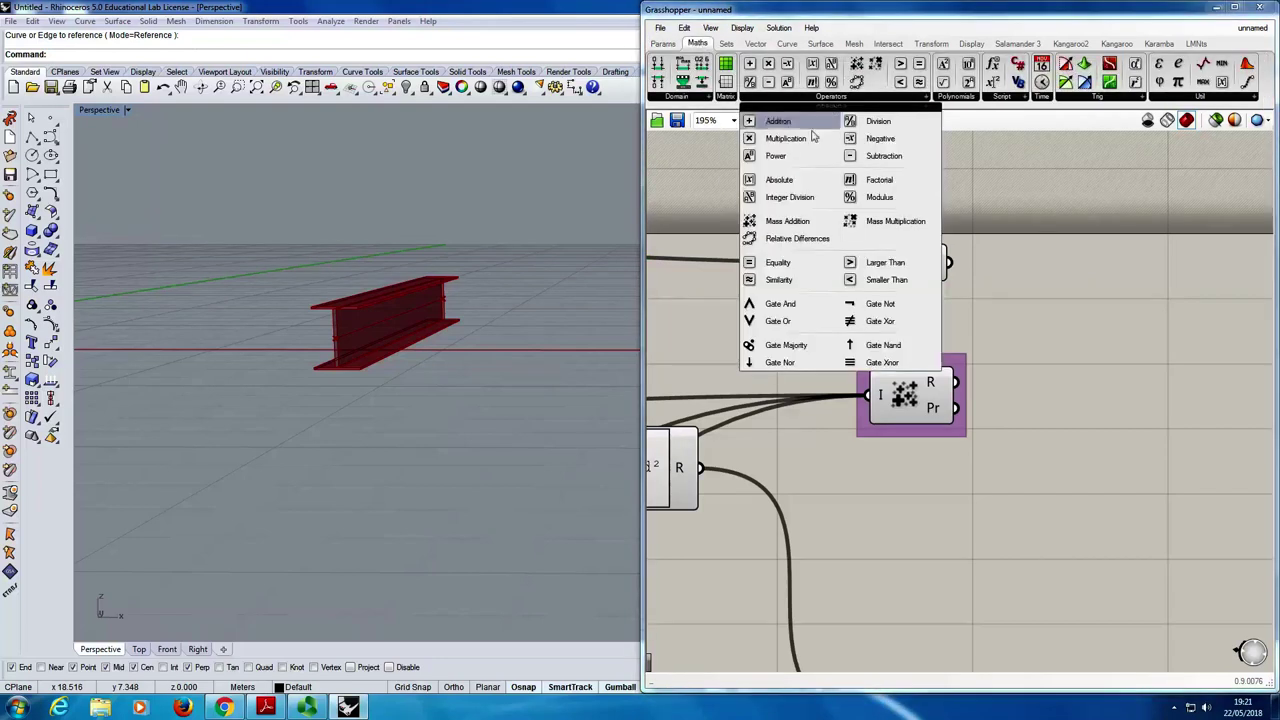
drag(785, 138, 1027, 298)
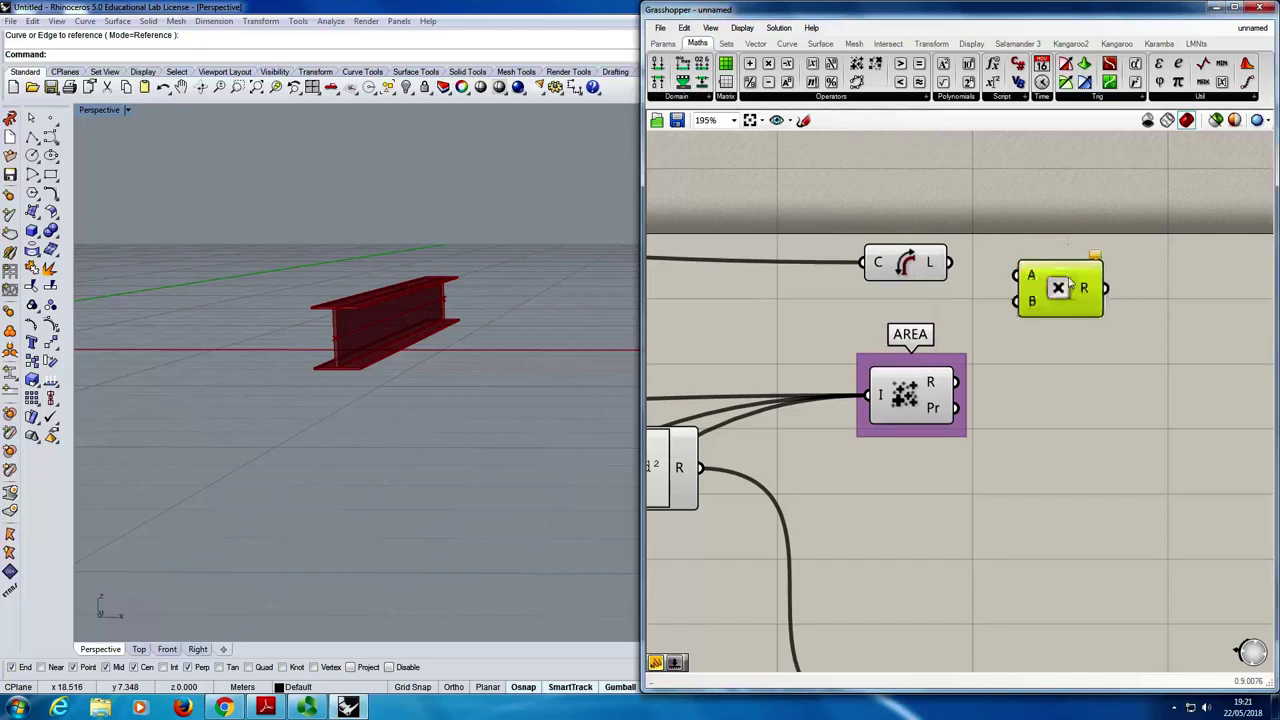
drag(955, 264, 1018, 276)
drag(956, 382, 1017, 301)
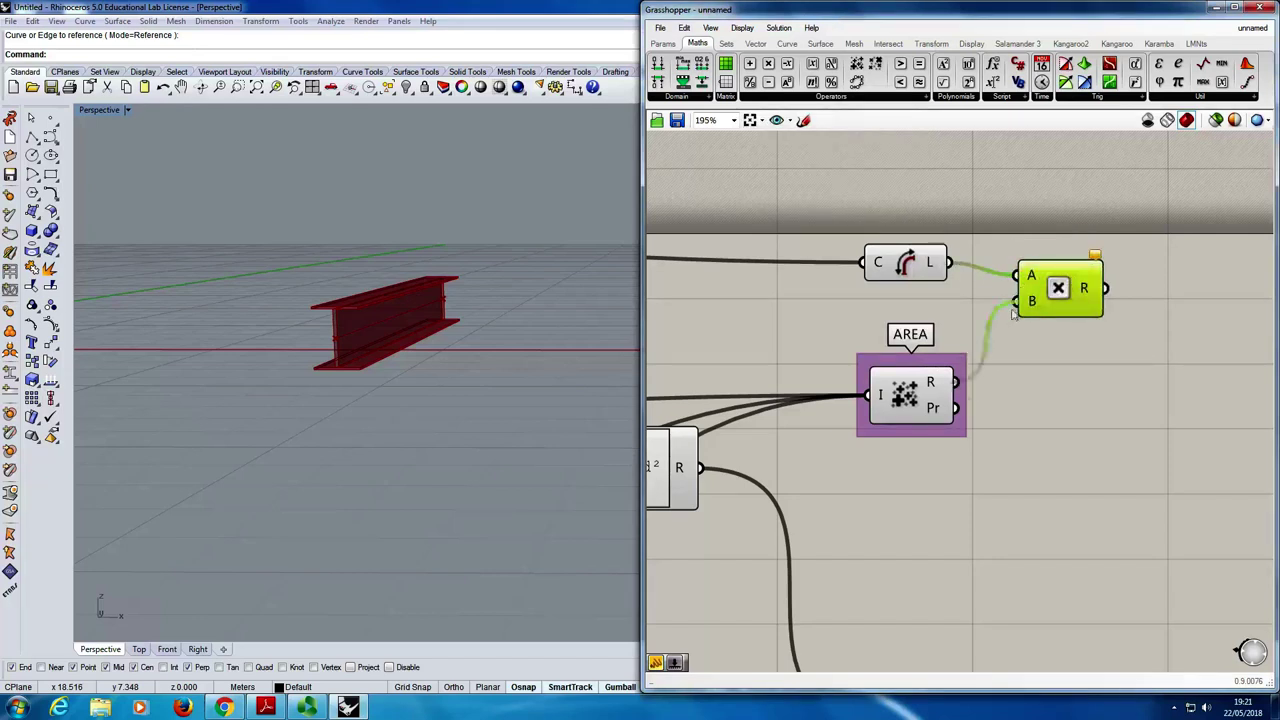
mouse_move(936, 384)
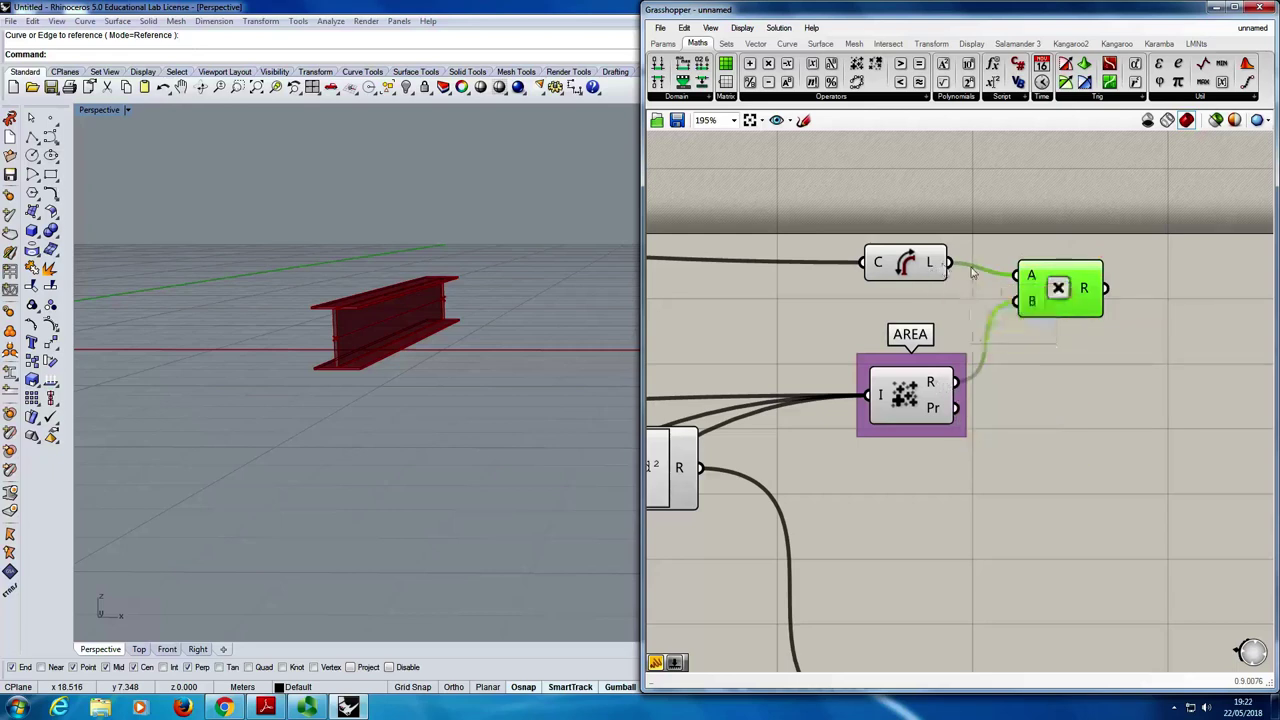
mouse_move(1085, 290)
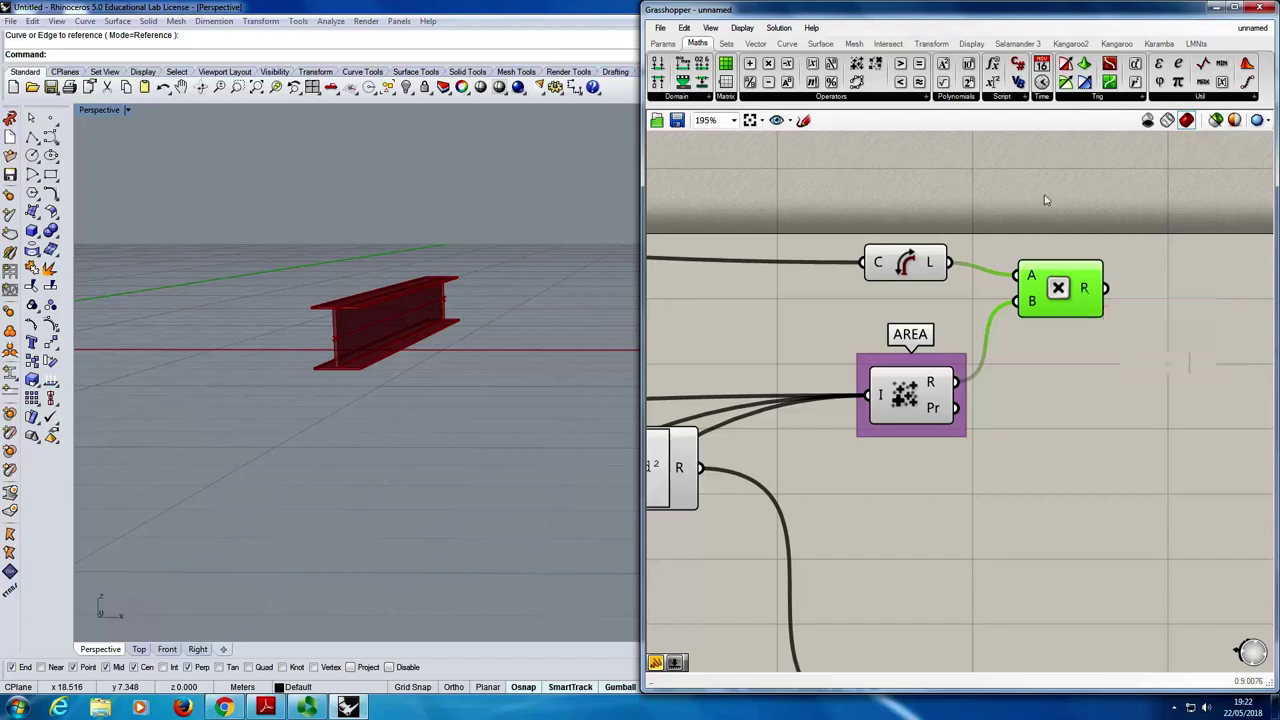
click(1079, 377)
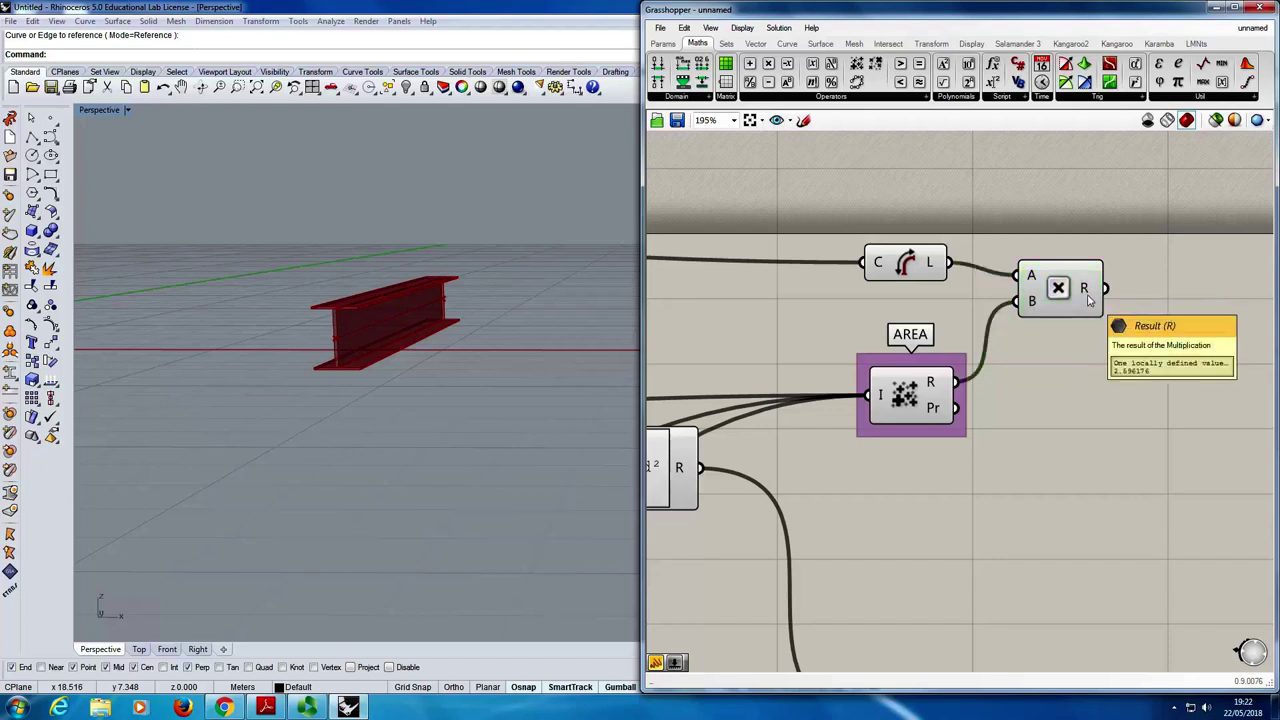
click(1088, 298)
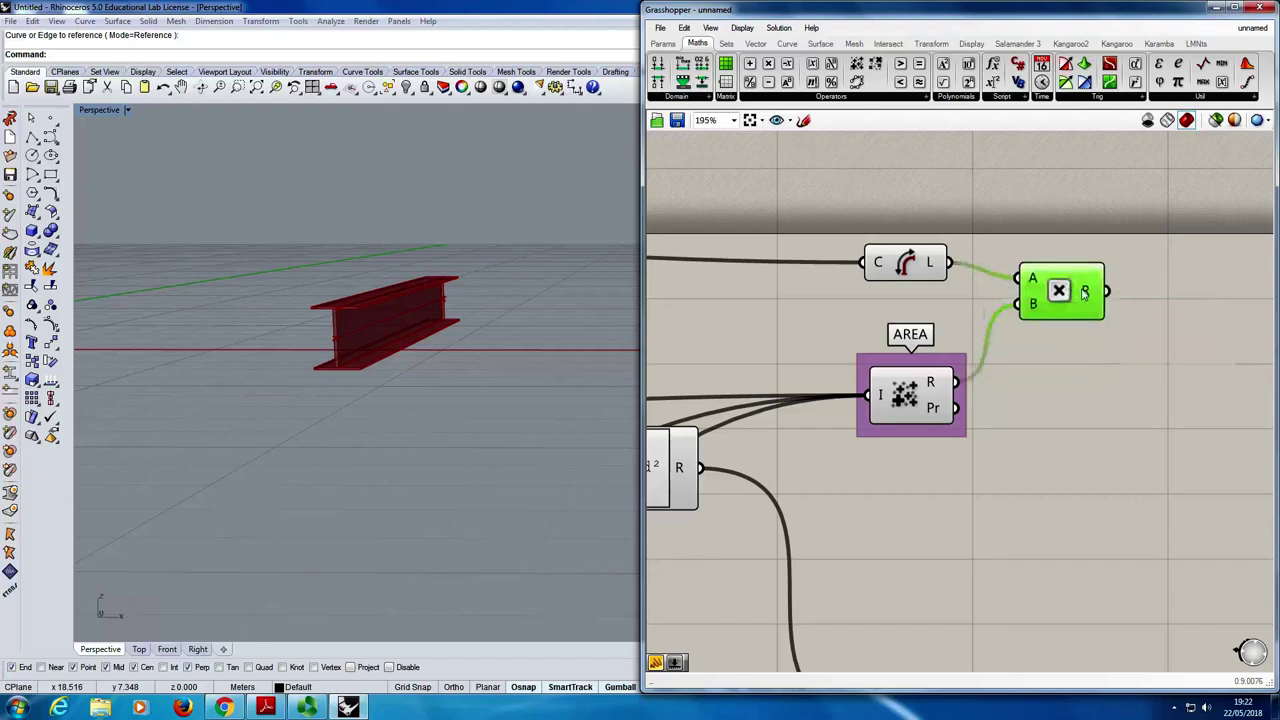
mouse_move(1081, 296)
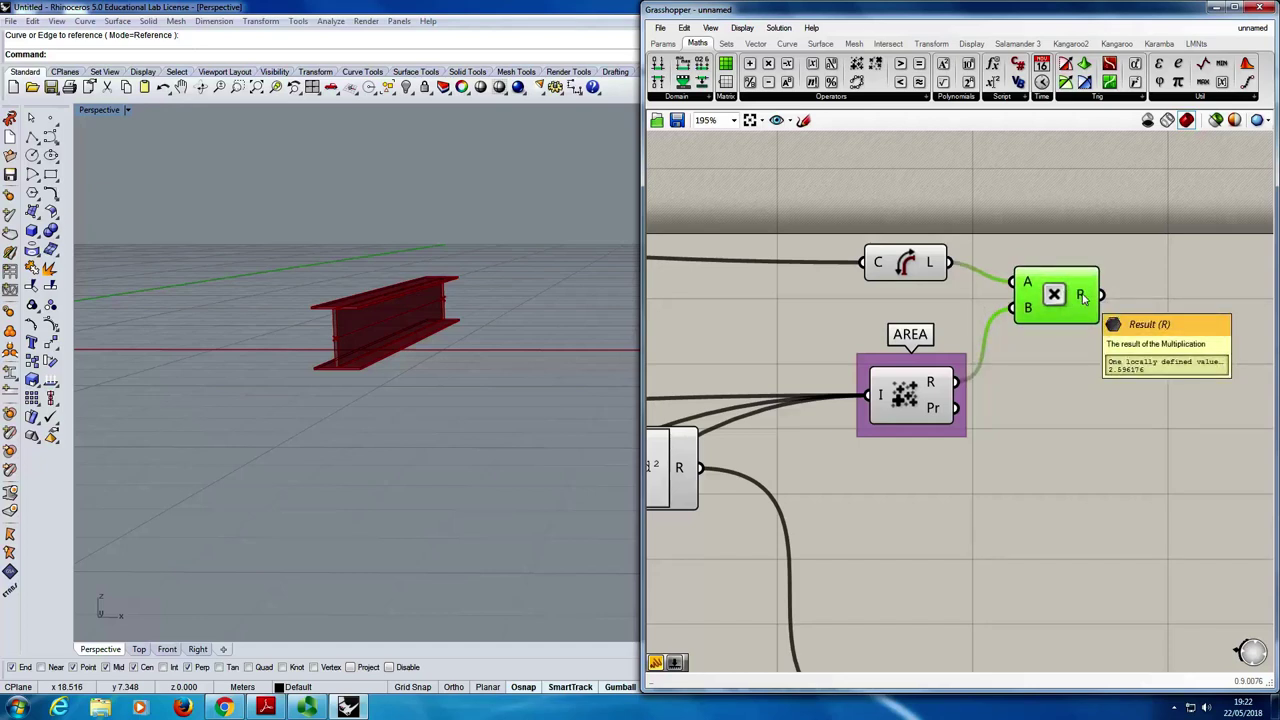
- Add a second Multiplication component after the first and connect the first one's result to its A input
double_click(1180, 272)
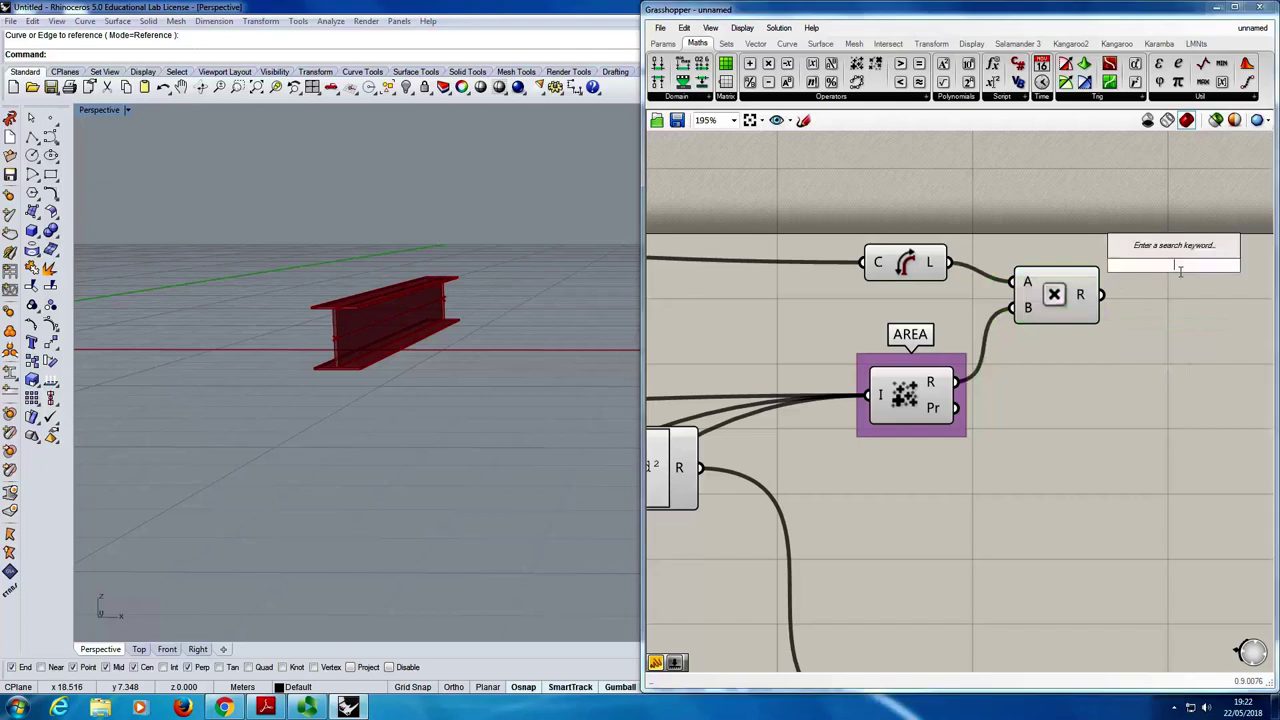
text(multiplicatio)
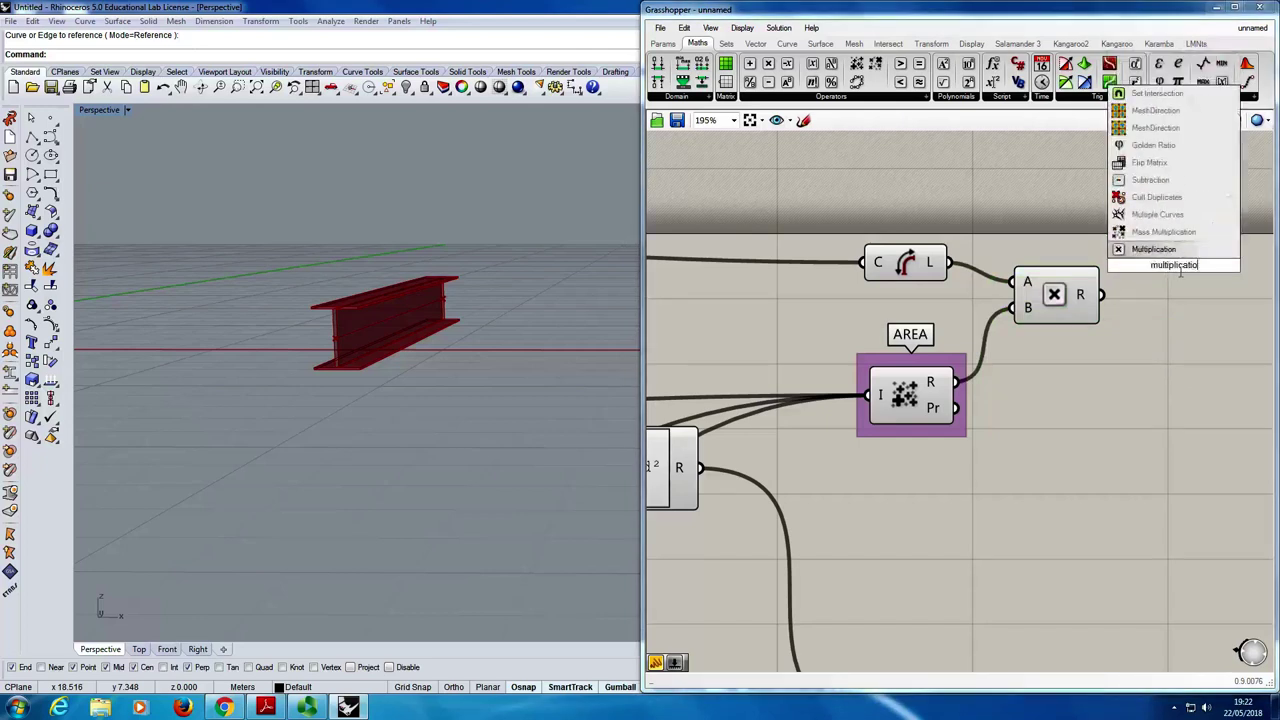
key(Return)
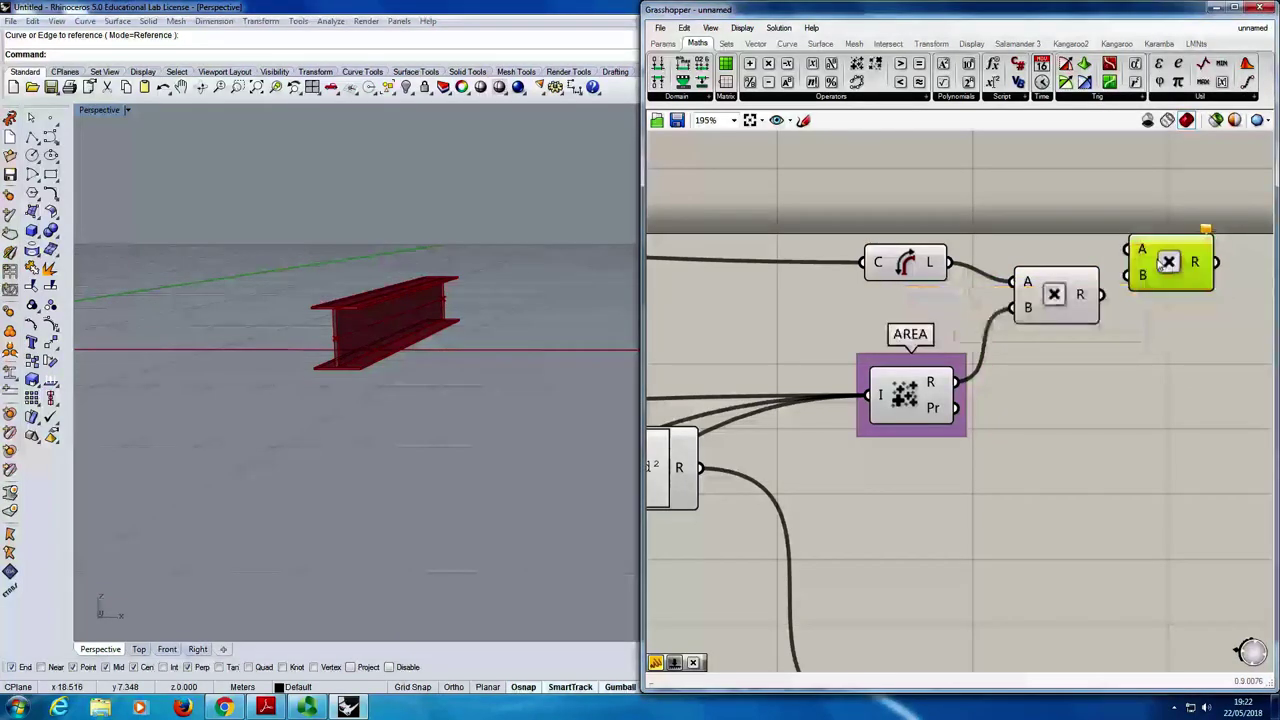
drag(1160, 262, 1200, 288)
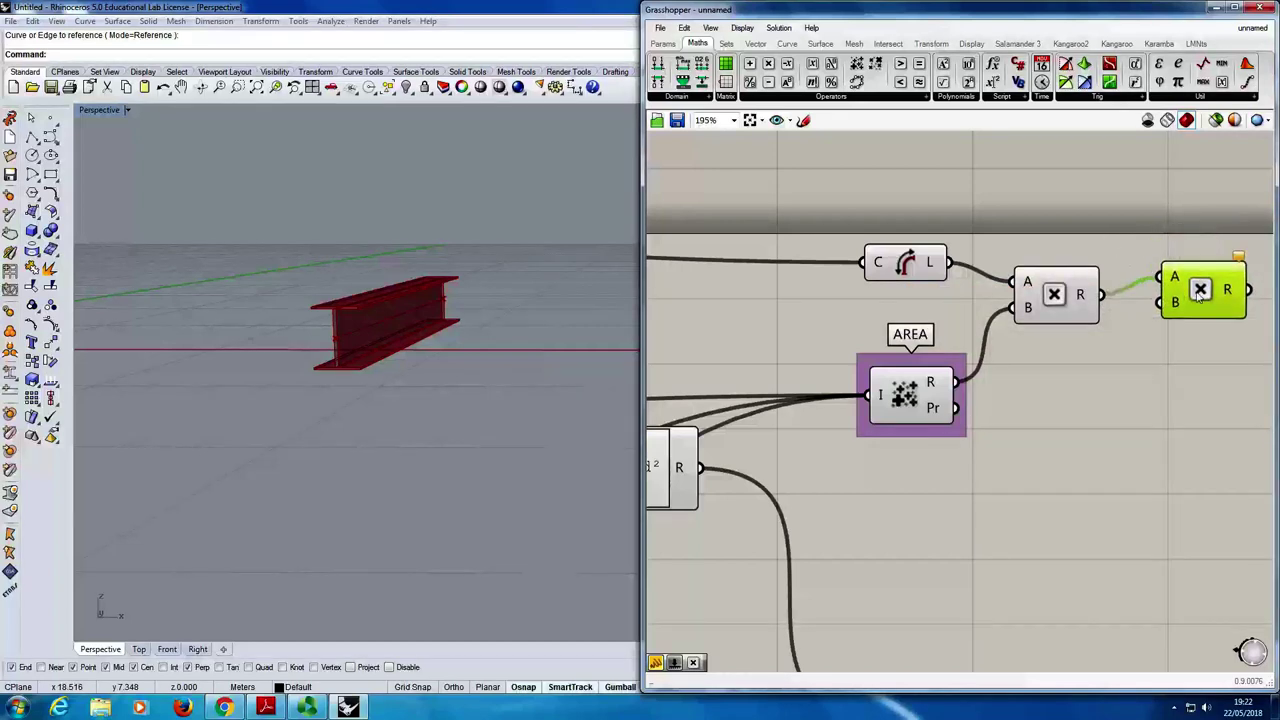
- Create a panel containing the value 7850 above the Multiplication components
double_click(1031, 193)
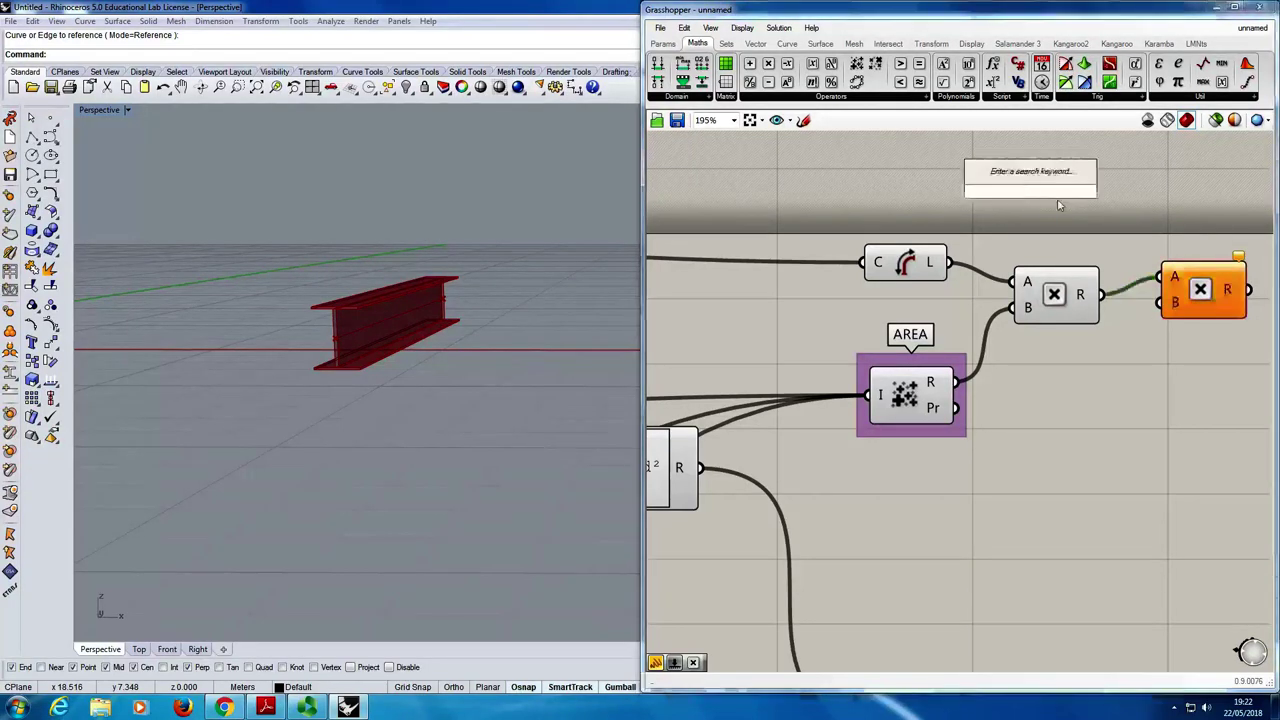
text(1)
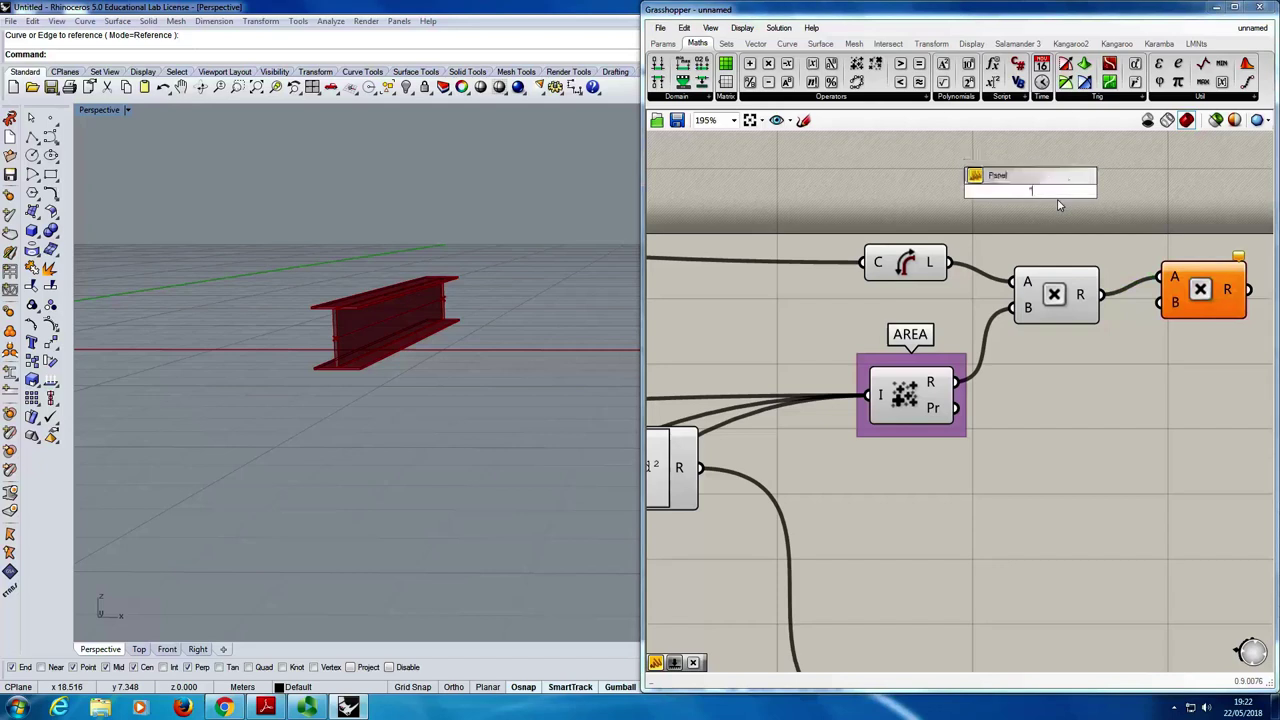
text(7850)
click(1075, 218)
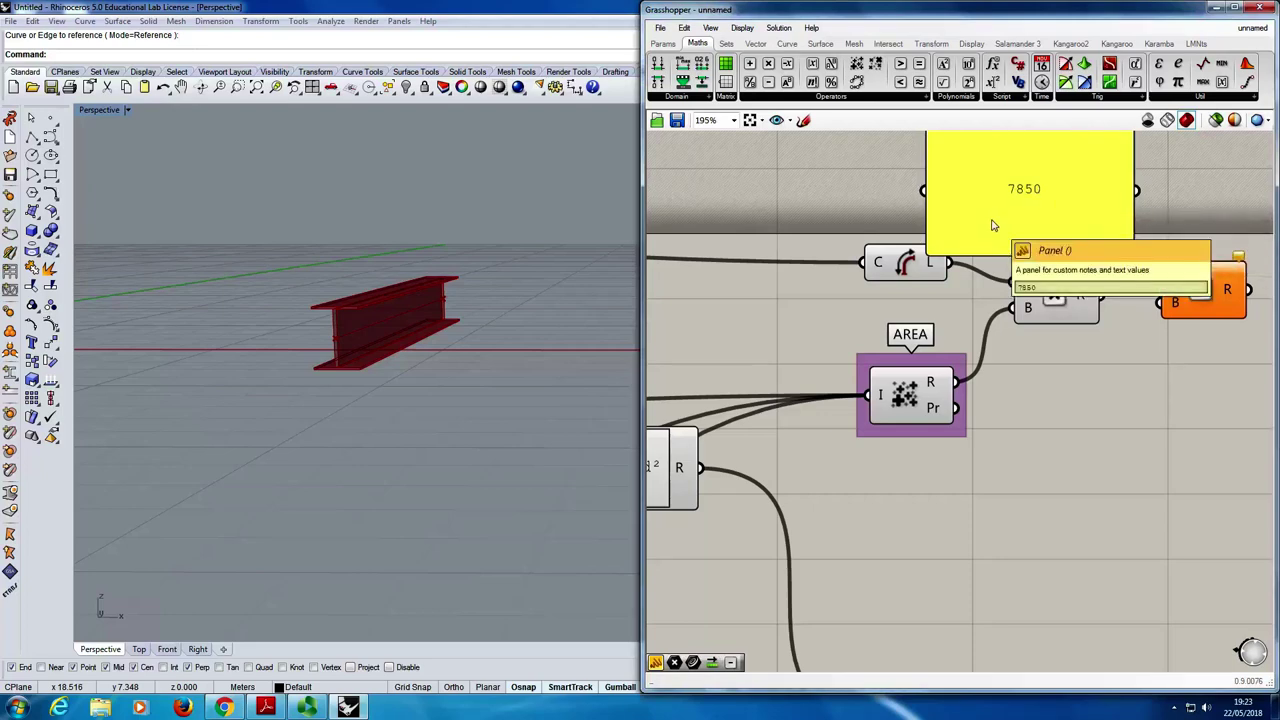
- Shrink the 7850 panel to a single-line size and connect it to the second Multiplication's B input
scroll(1000, 251, down, 2)
scroll(994, 280, up, 2)
click(994, 280)
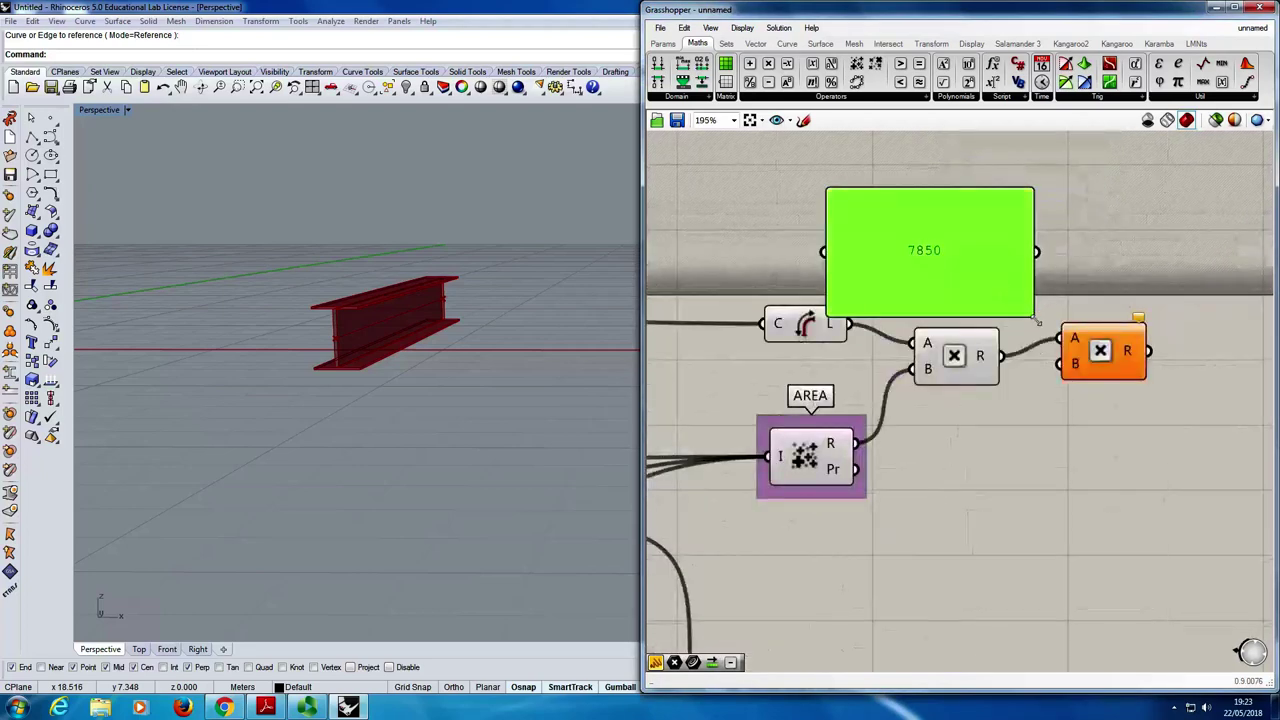
drag(1038, 322, 986, 226)
drag(905, 206, 914, 213)
drag(997, 212, 1060, 364)
mouse_move(1127, 358)
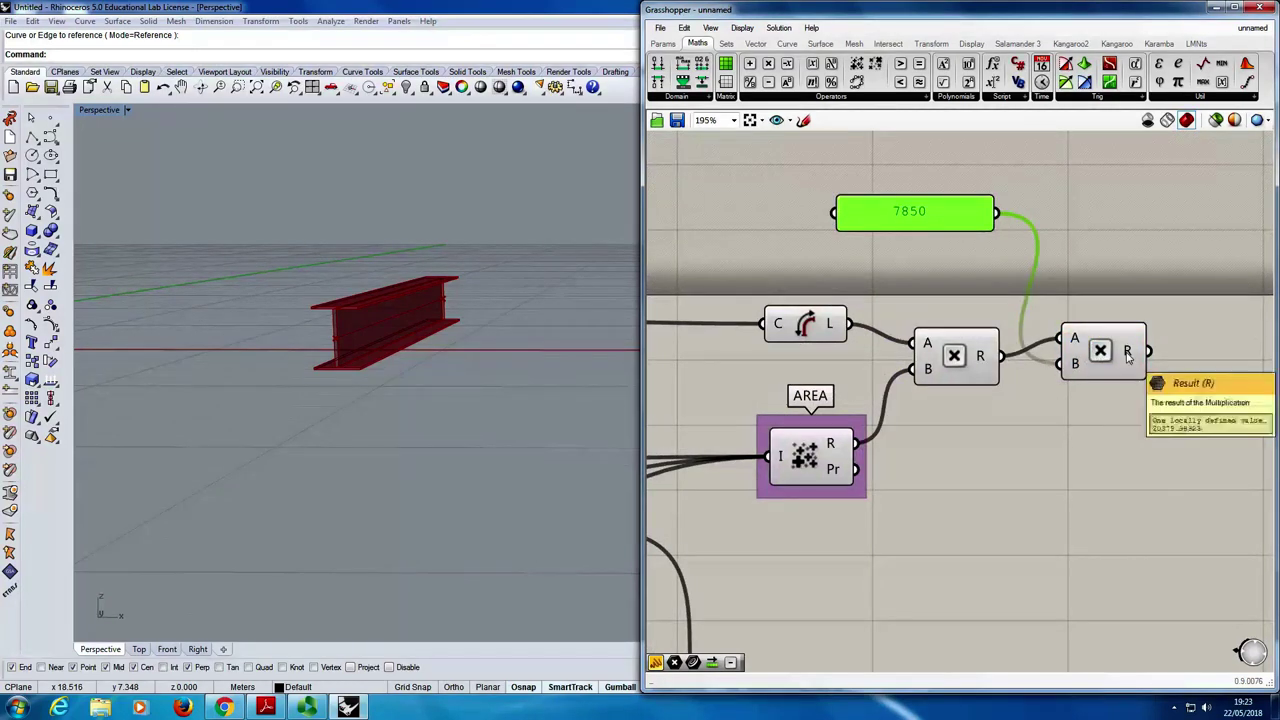
- Move the second Multiplication component farther from the first and line it up with the incoming wire
click(1105, 365)
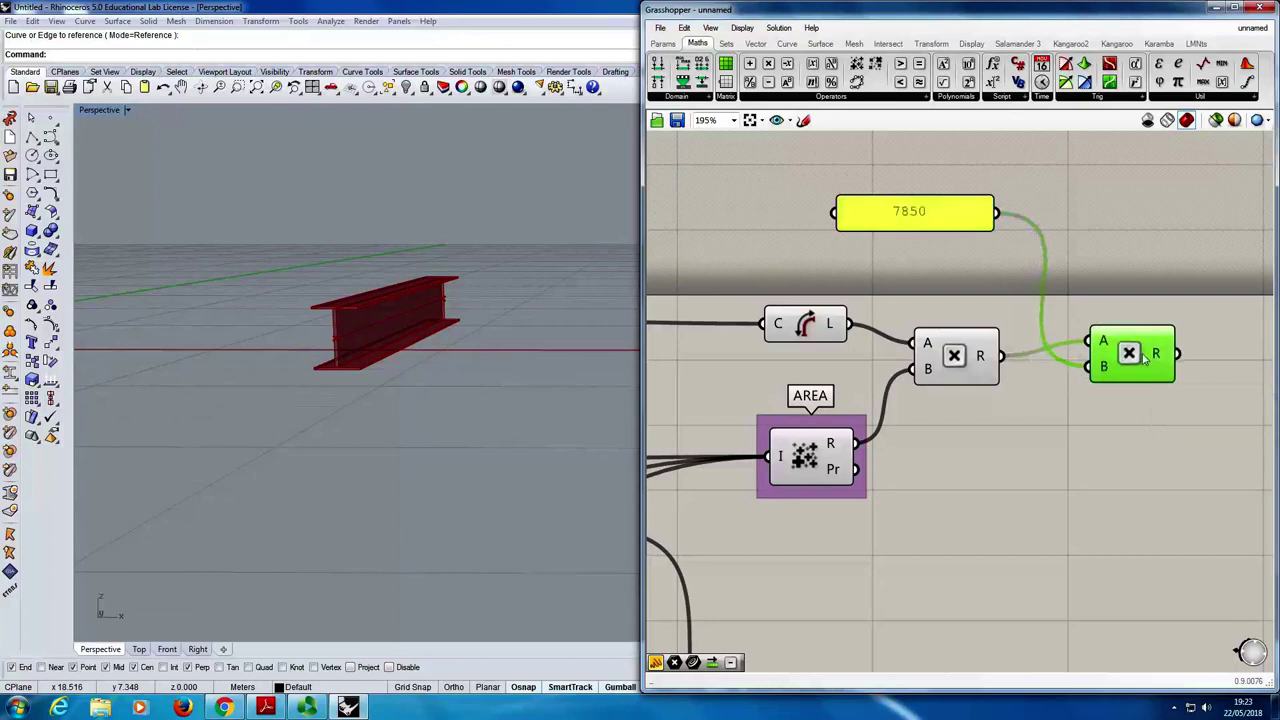
click(1113, 407)
scroll(1108, 375, down, 1)
drag(1109, 375, 1108, 389)
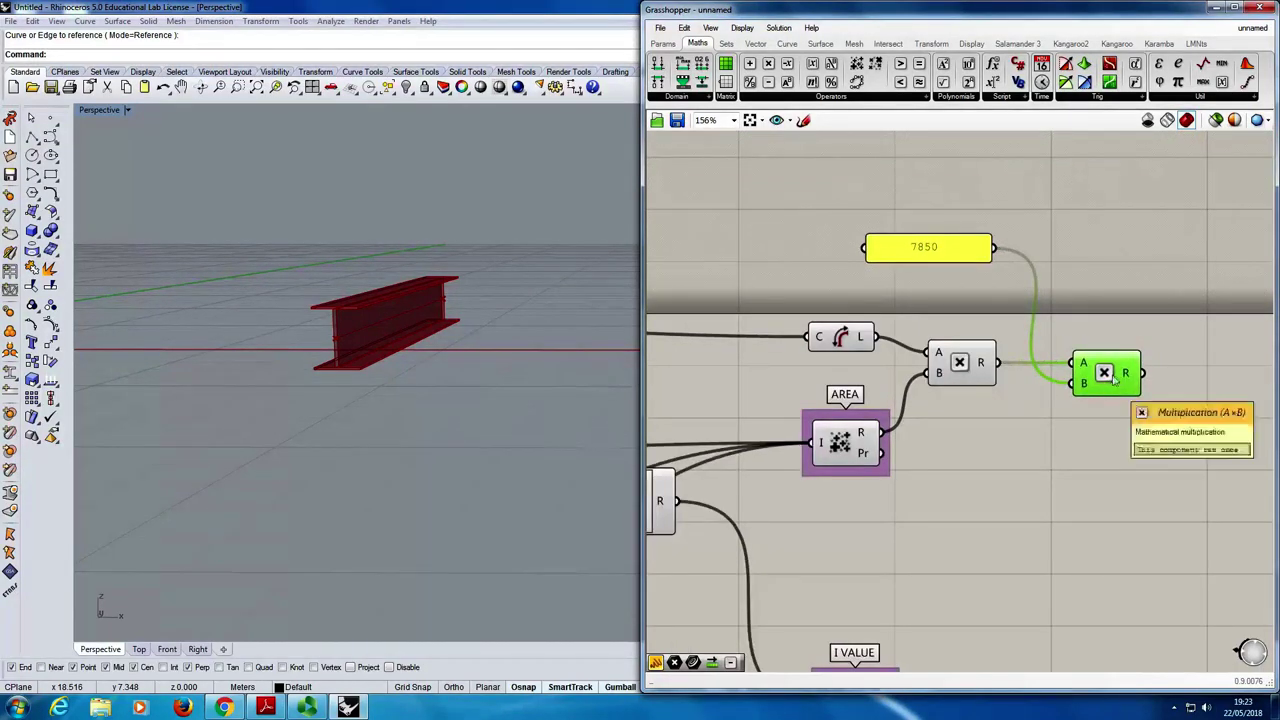
- Group the second Multiplication component and name the group MASS
right_click(1115, 415)
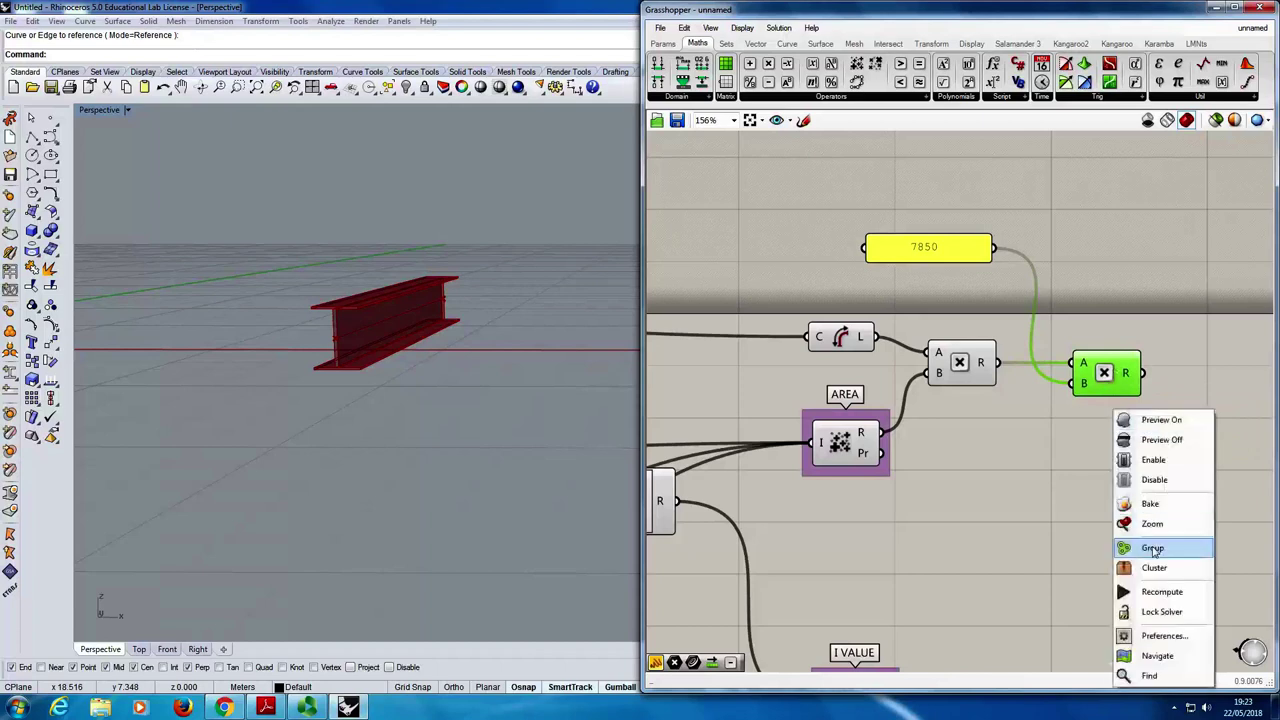
click(1145, 543)
right_click(1131, 352)
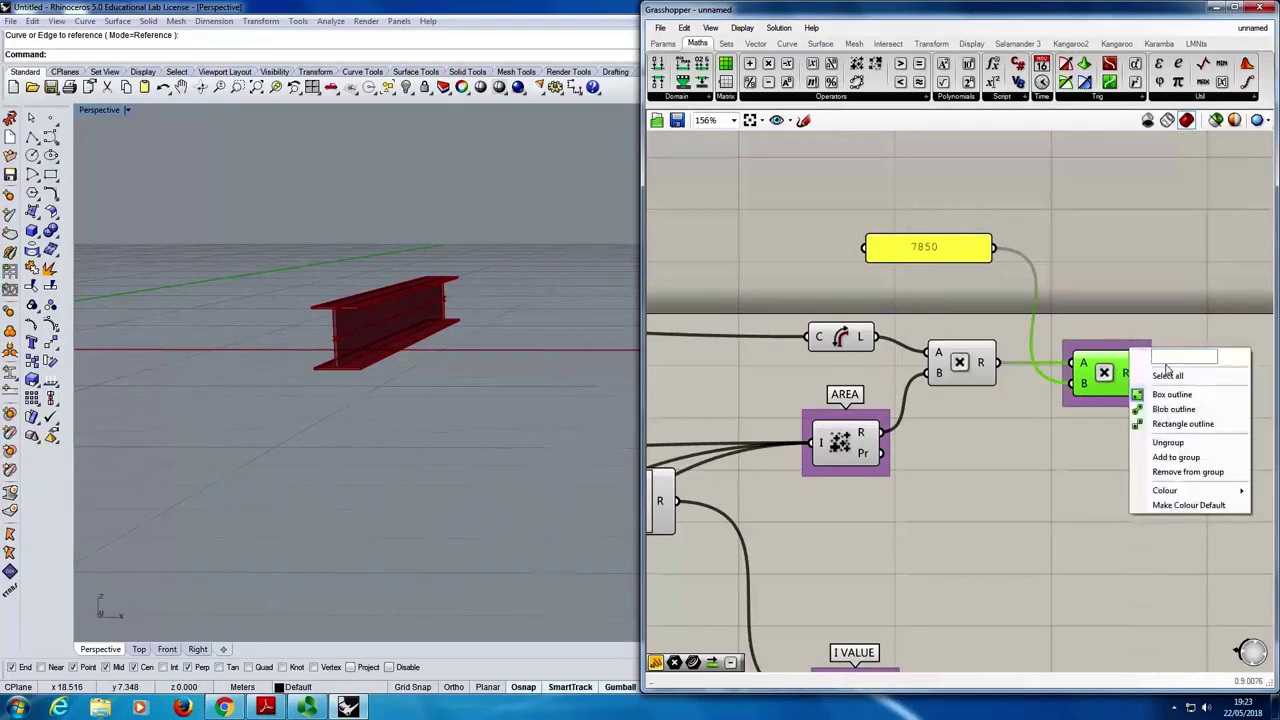
text(MASS)
click(1015, 410)
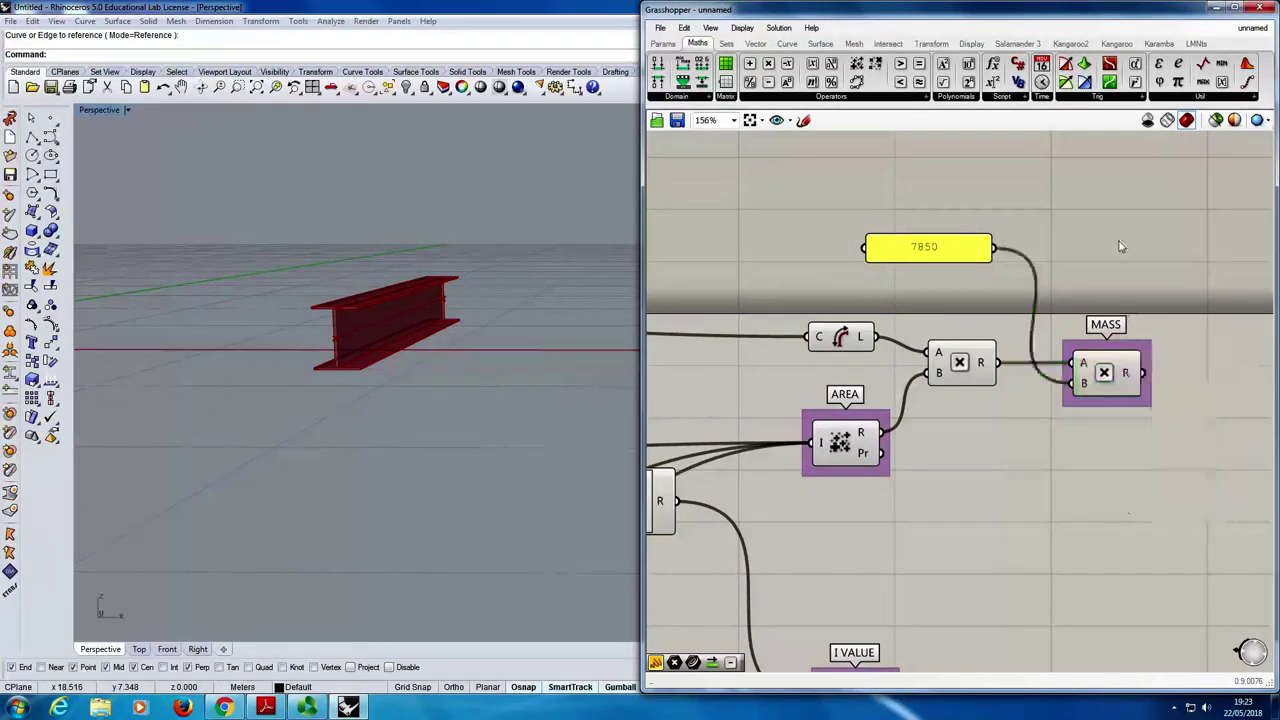
- Move the AREA group lower below the Length component and adjust the I VALUE group's position beneath it
scroll(911, 364, down, 3)
scroll(1015, 410, up, 1)
drag(835, 414, 846, 467)
drag(826, 638, 834, 612)
click(936, 588)
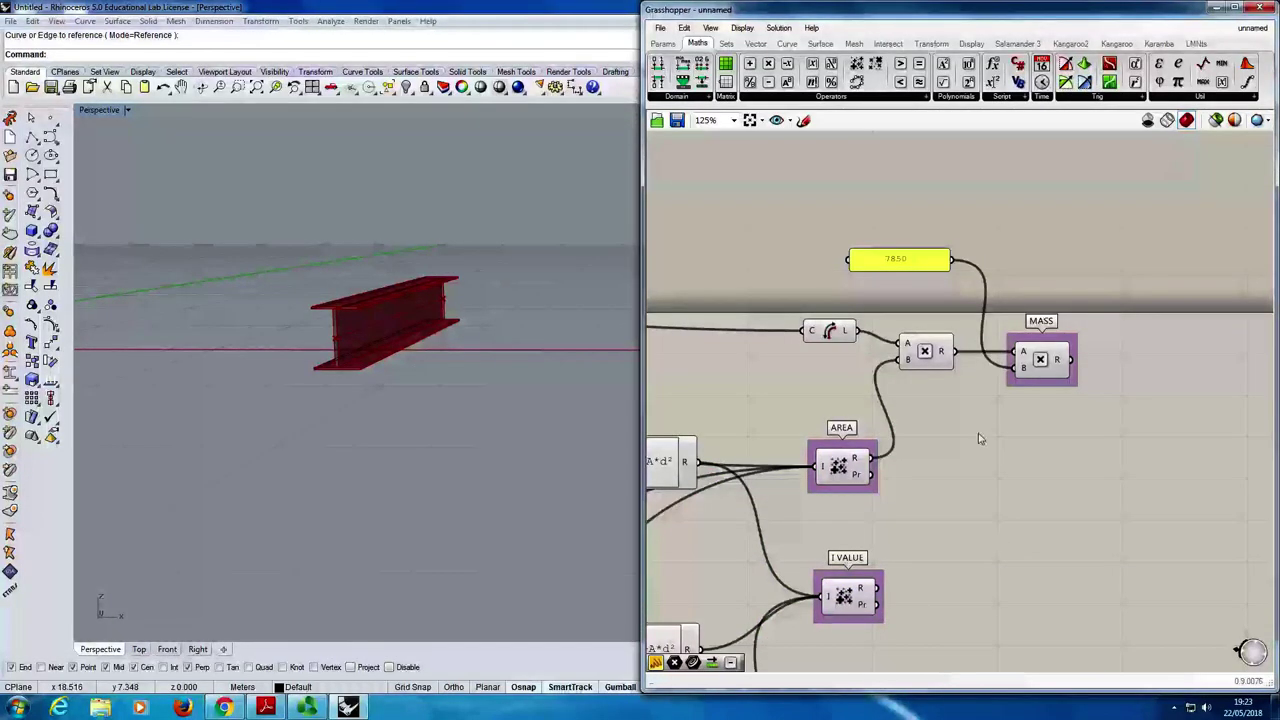
- Add a number slider with the value 8.5 in the empty canvas area below the Flange Depth slider
scroll(980, 438, down, 4)
scroll(935, 380, up, 3)
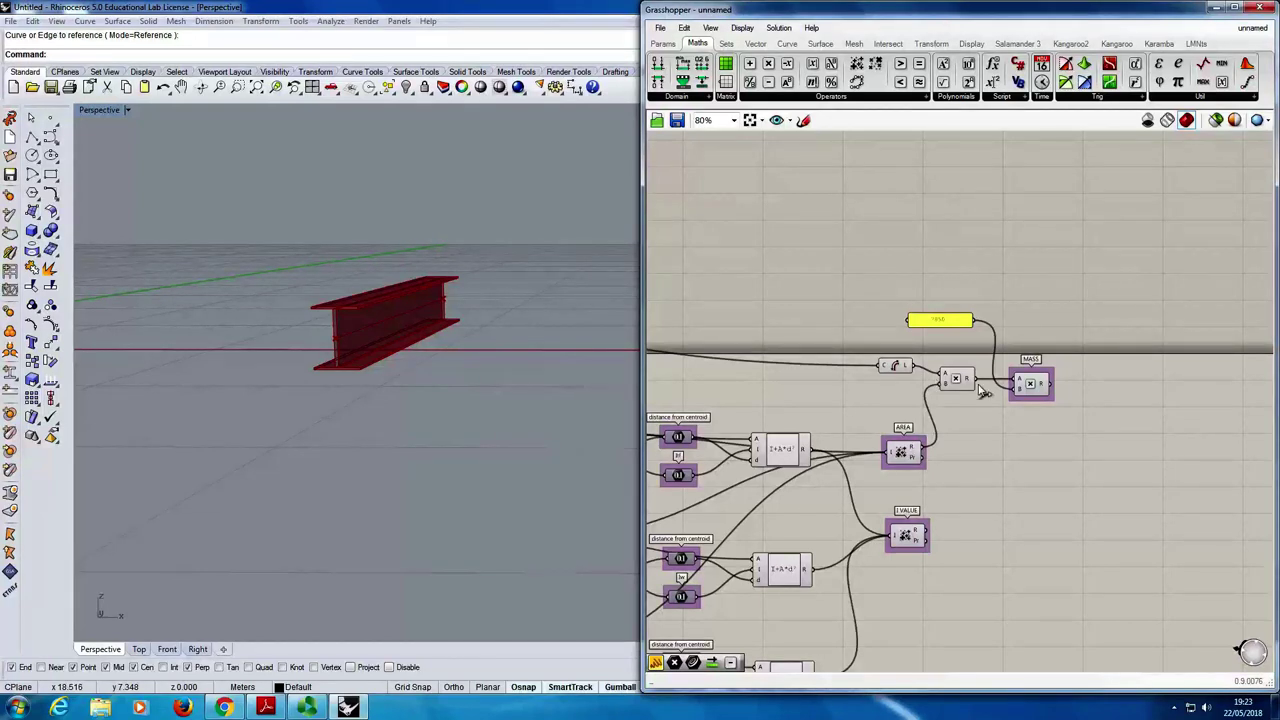
scroll(1022, 297, down, 5)
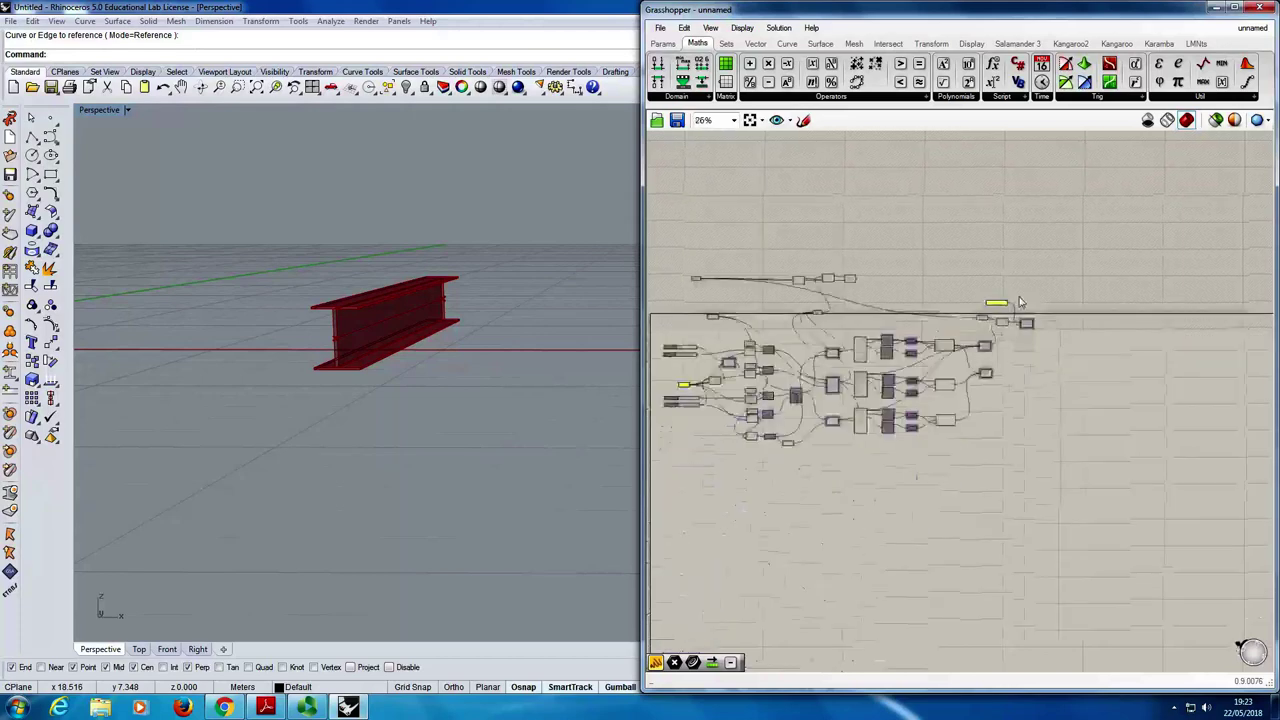
scroll(830, 430, up, 2)
scroll(820, 456, down, 2)
scroll(780, 458, up, 3)
scroll(740, 405, up, 5)
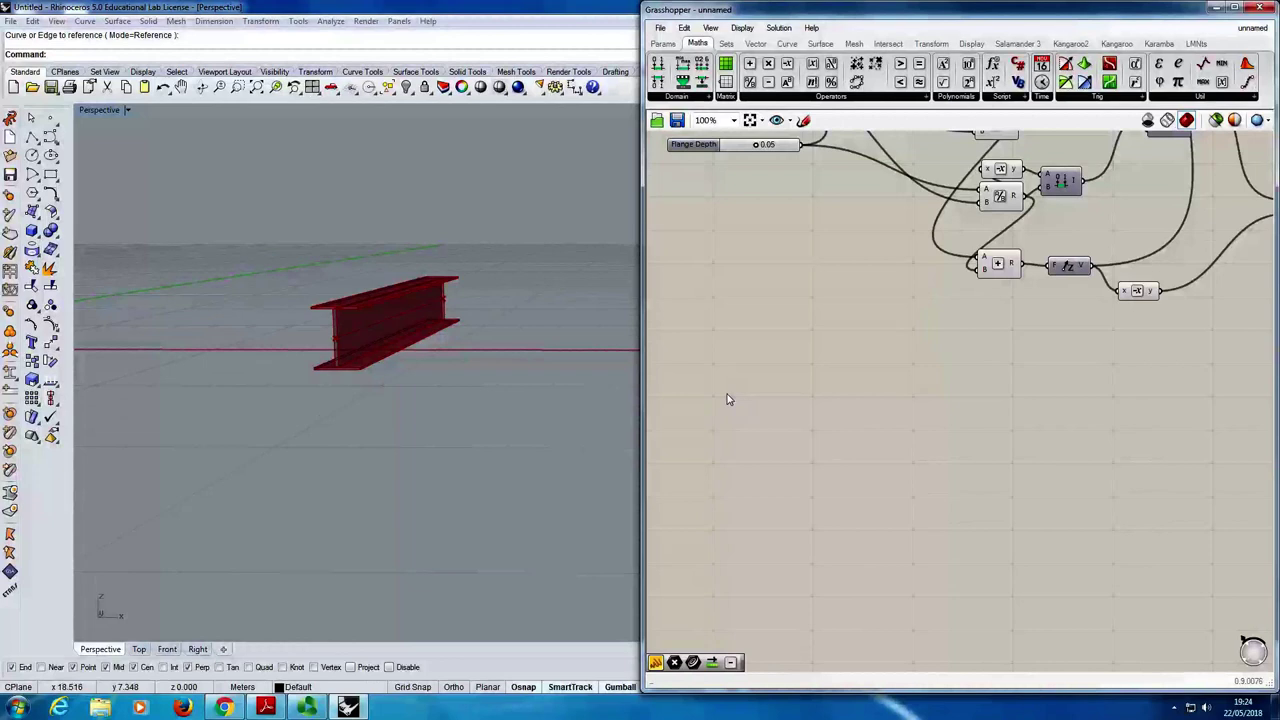
double_click(728, 399)
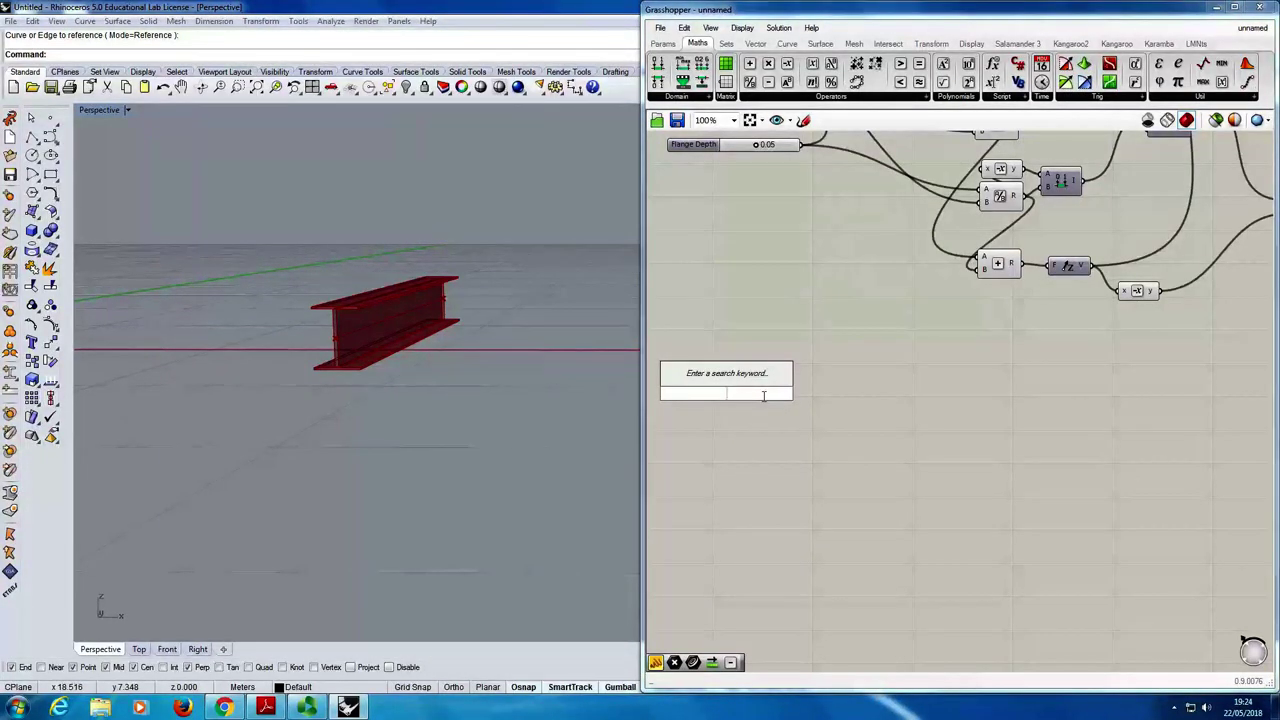
text(8.5)
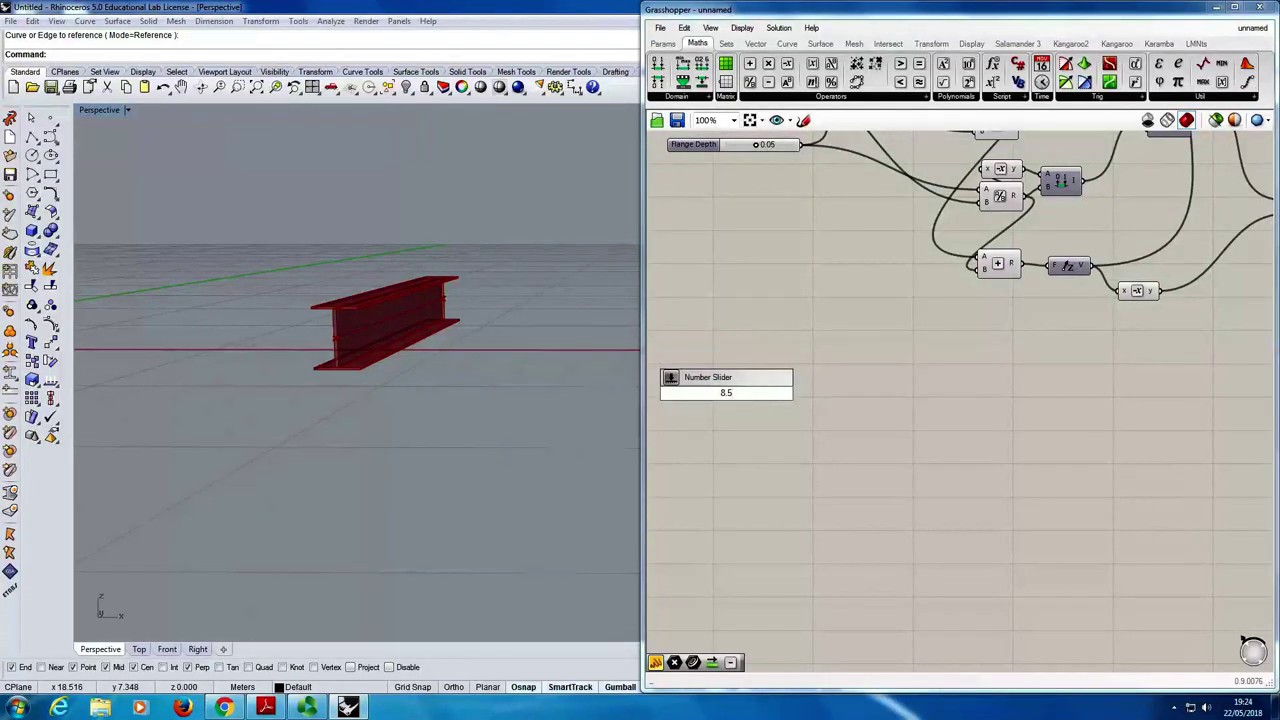
key(Return)
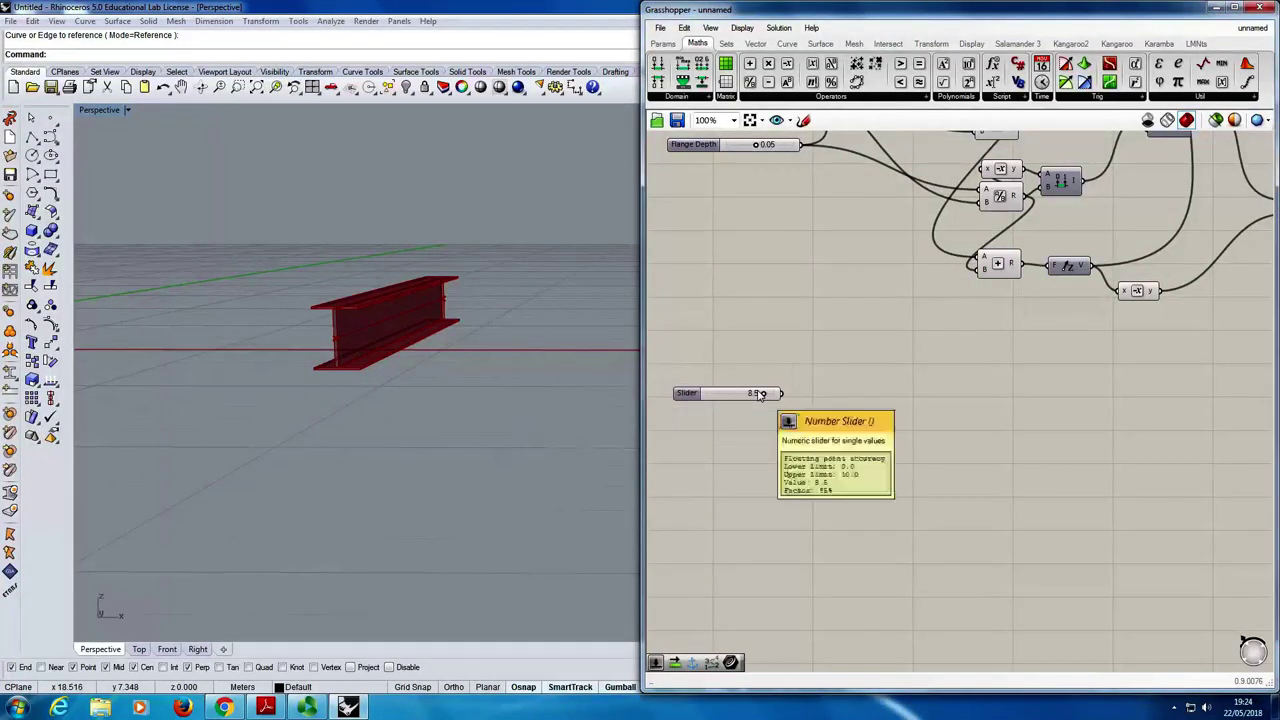
- Rename the 8.5 number slider to Area Load
right_click(713, 399)
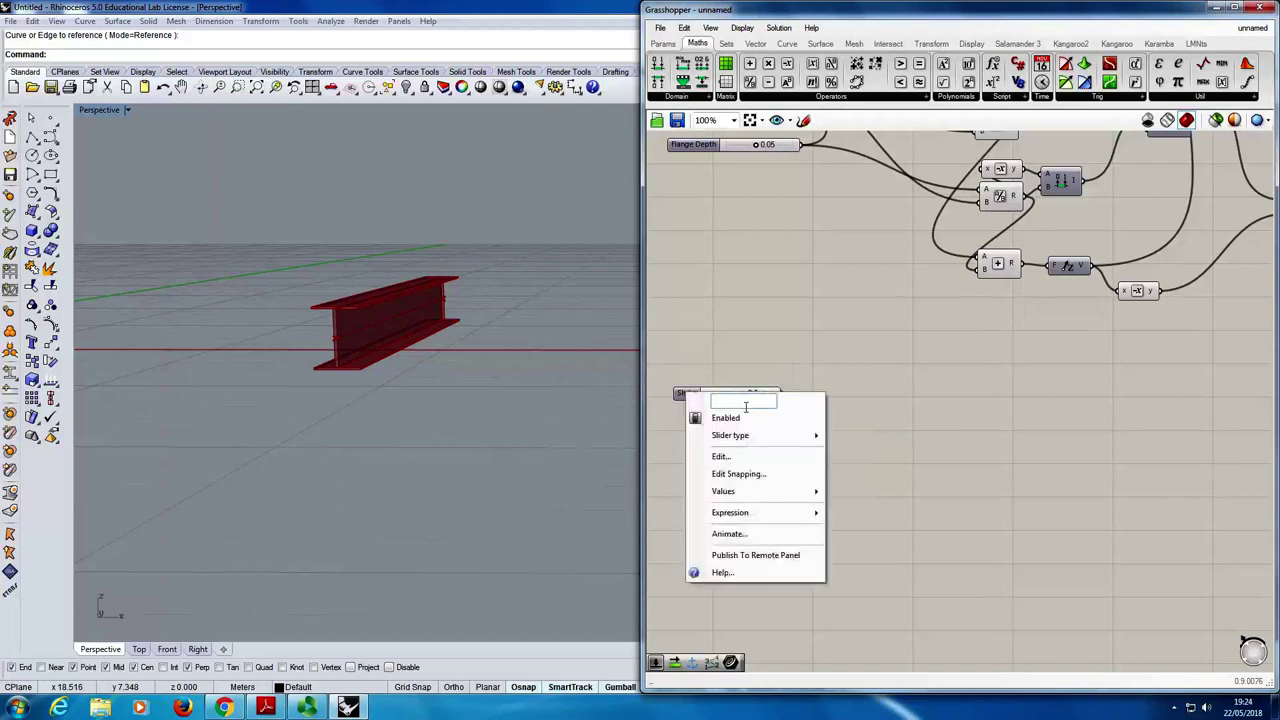
text(F)
key(BackSpace)
text(Area Load)
click(735, 327)
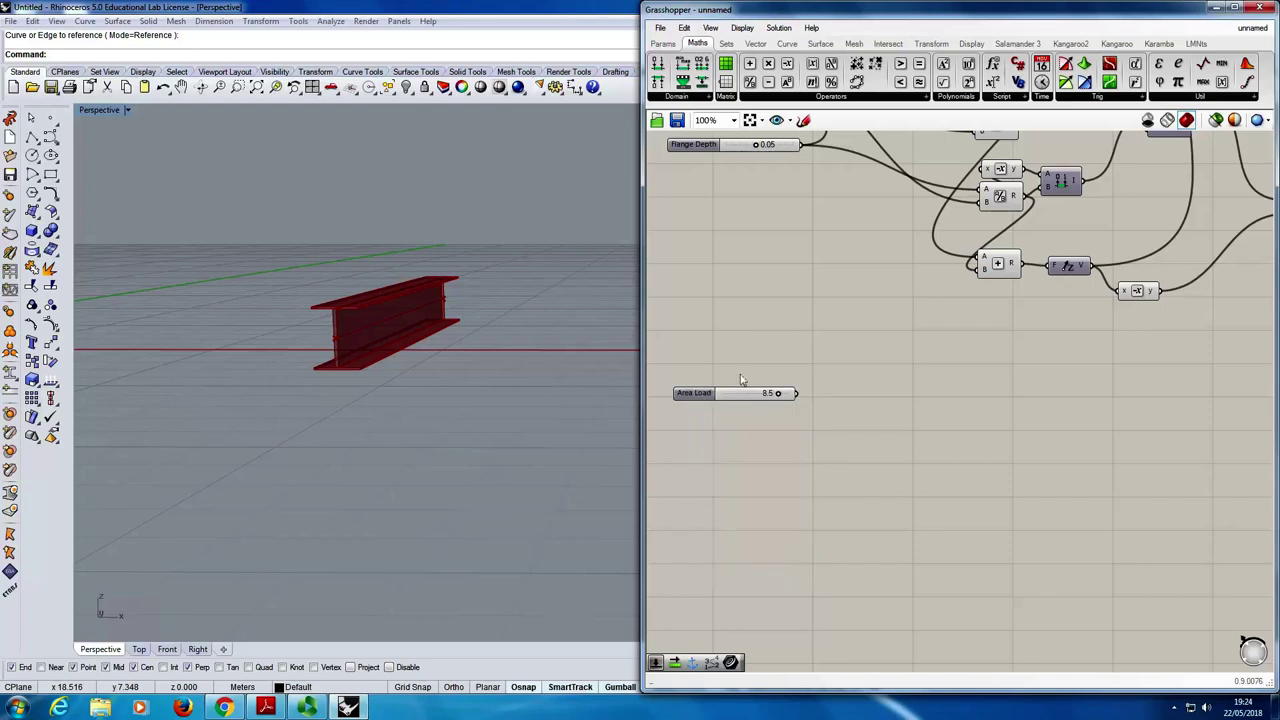
- Add a number slider with the value 4 on the canvas just below the Area Load slider
double_click(708, 440)
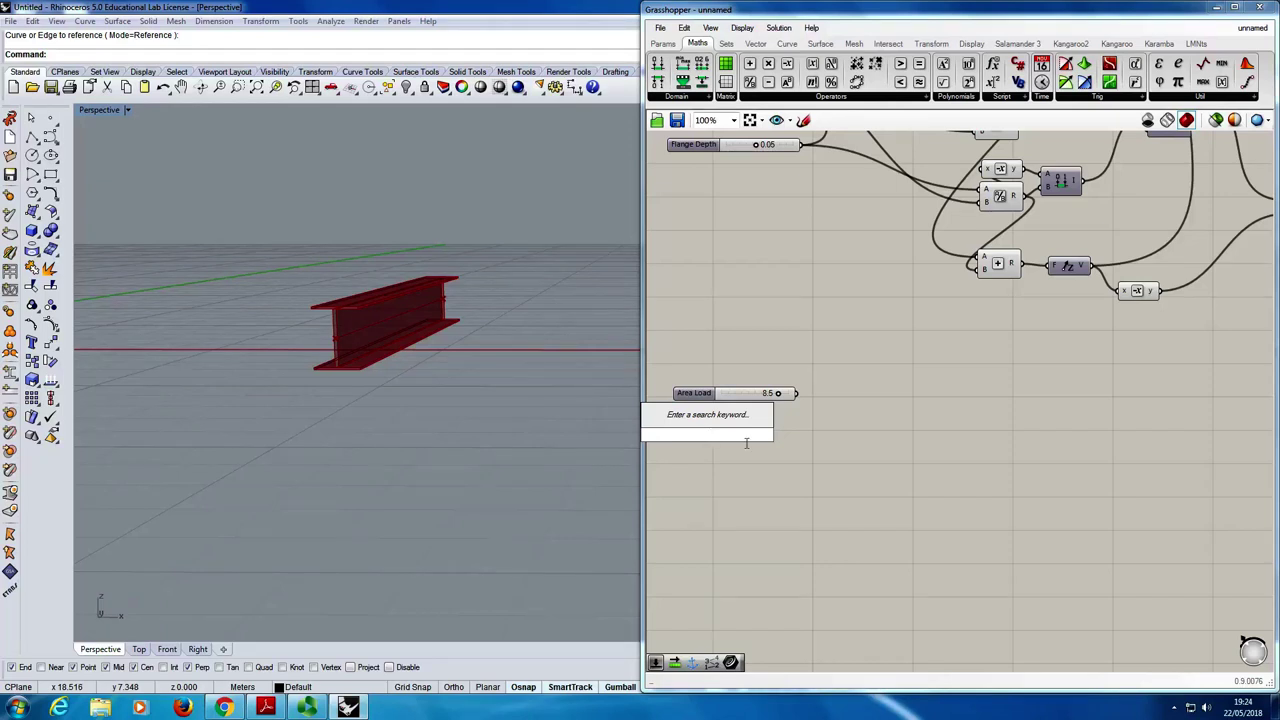
text(4)
key(Return)
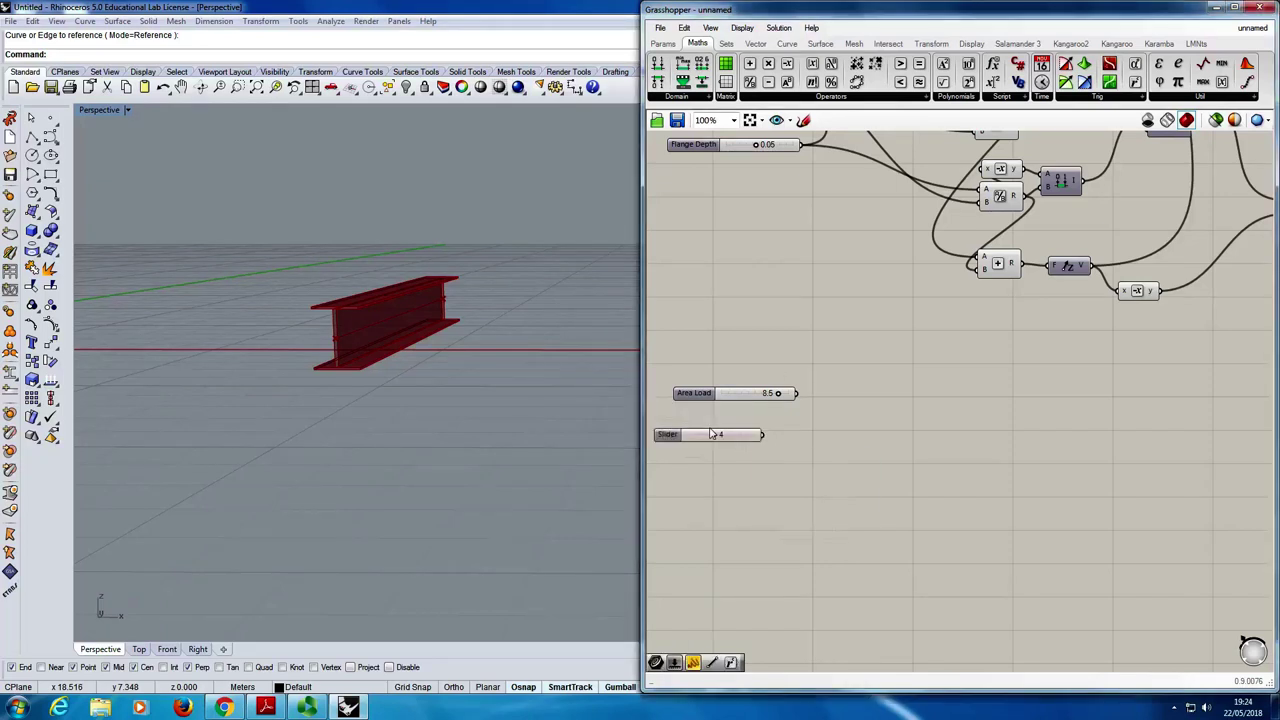
mouse_move(677, 440)
mouse_down()
mouse_move(712, 441)
mouse_move(694, 438)
mouse_up()
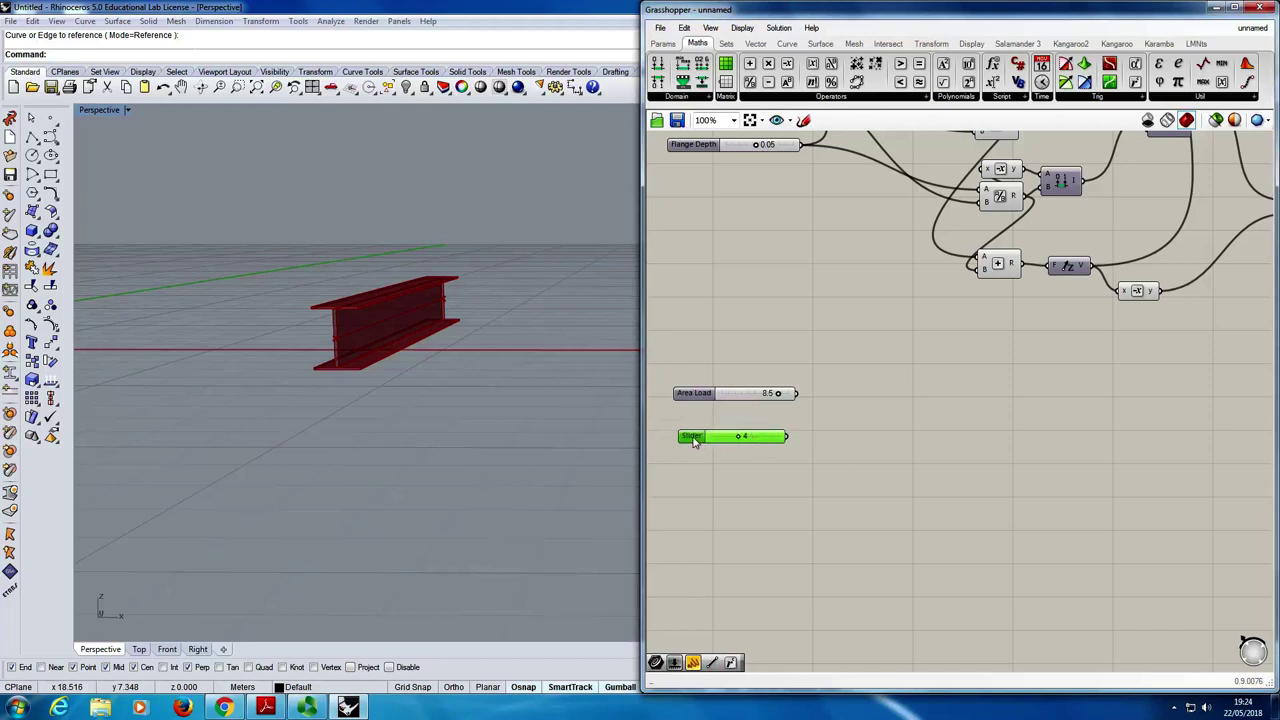
- Rename the new slider to Trib Area and align it closely beneath the Area Load slider
right_click(695, 439)
text(Trib Area)
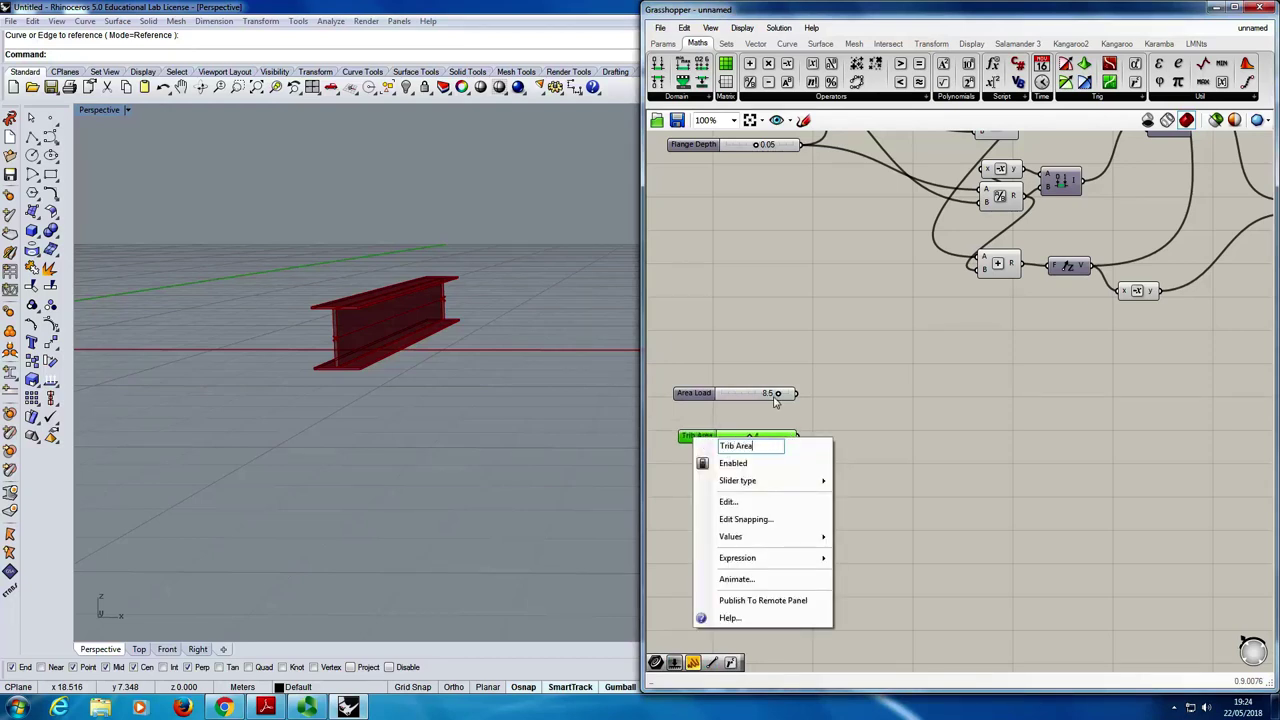
click(835, 427)
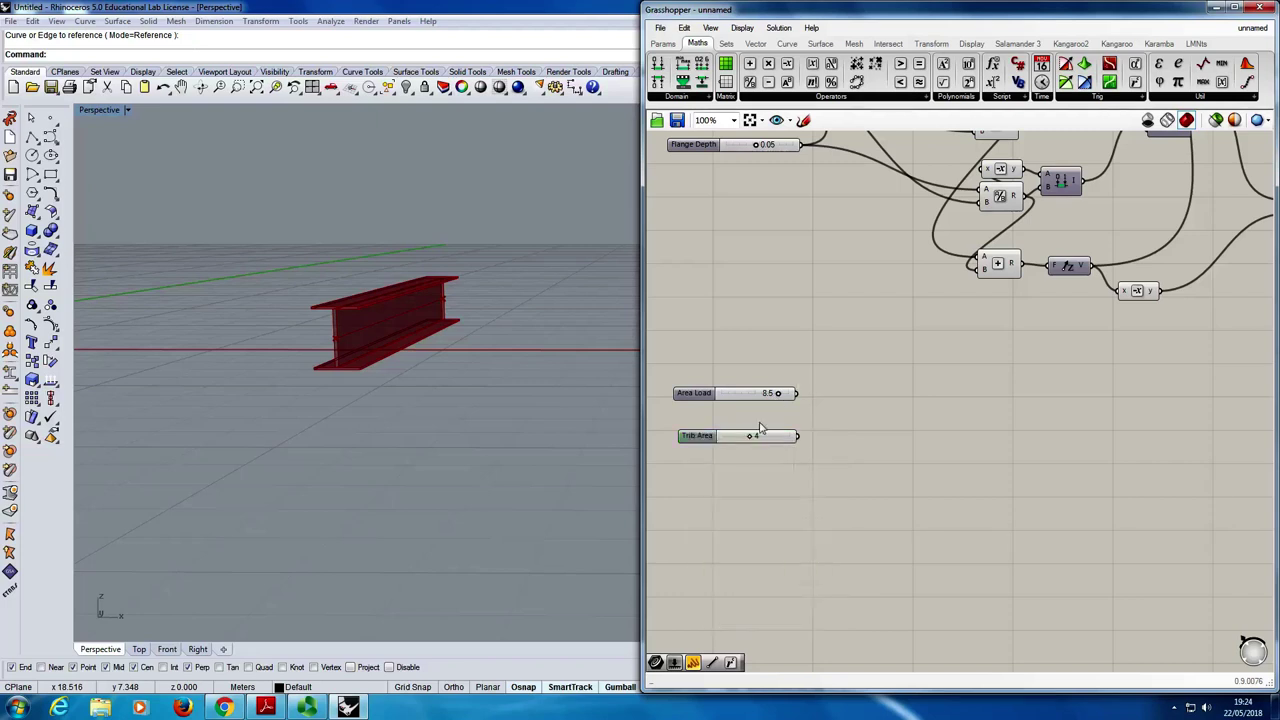
drag(708, 441, 704, 427)
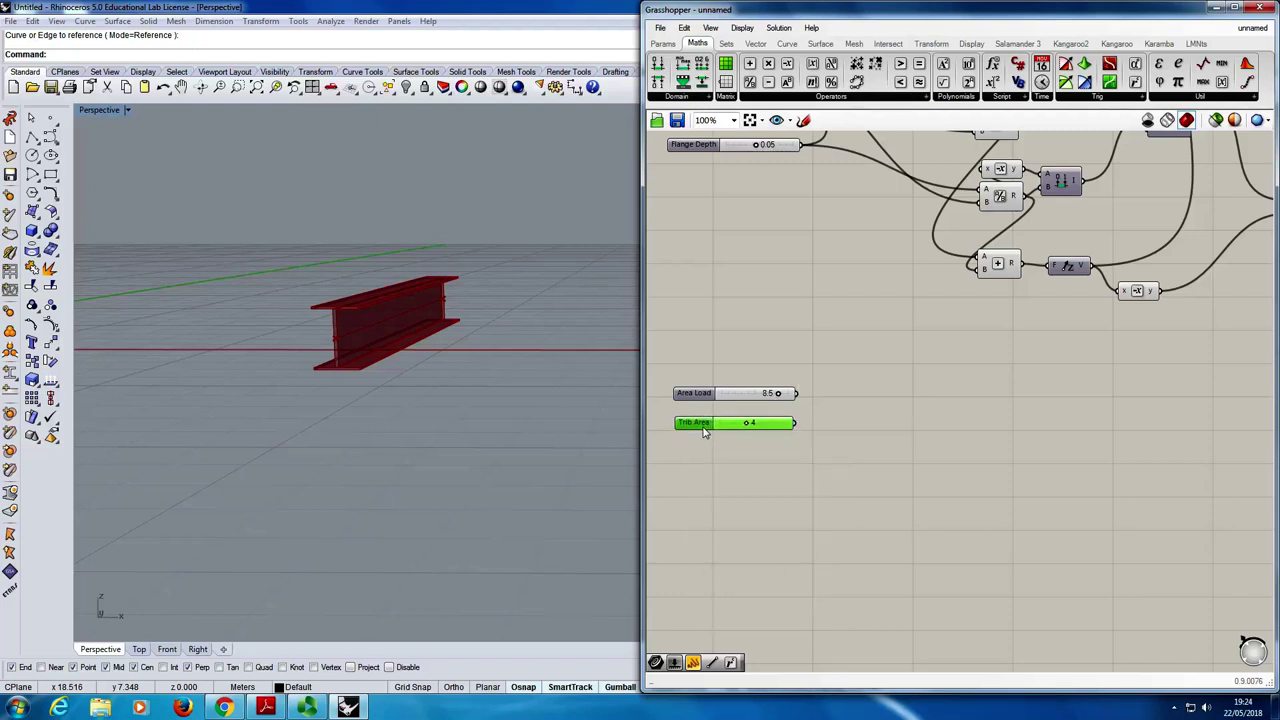
click(818, 406)
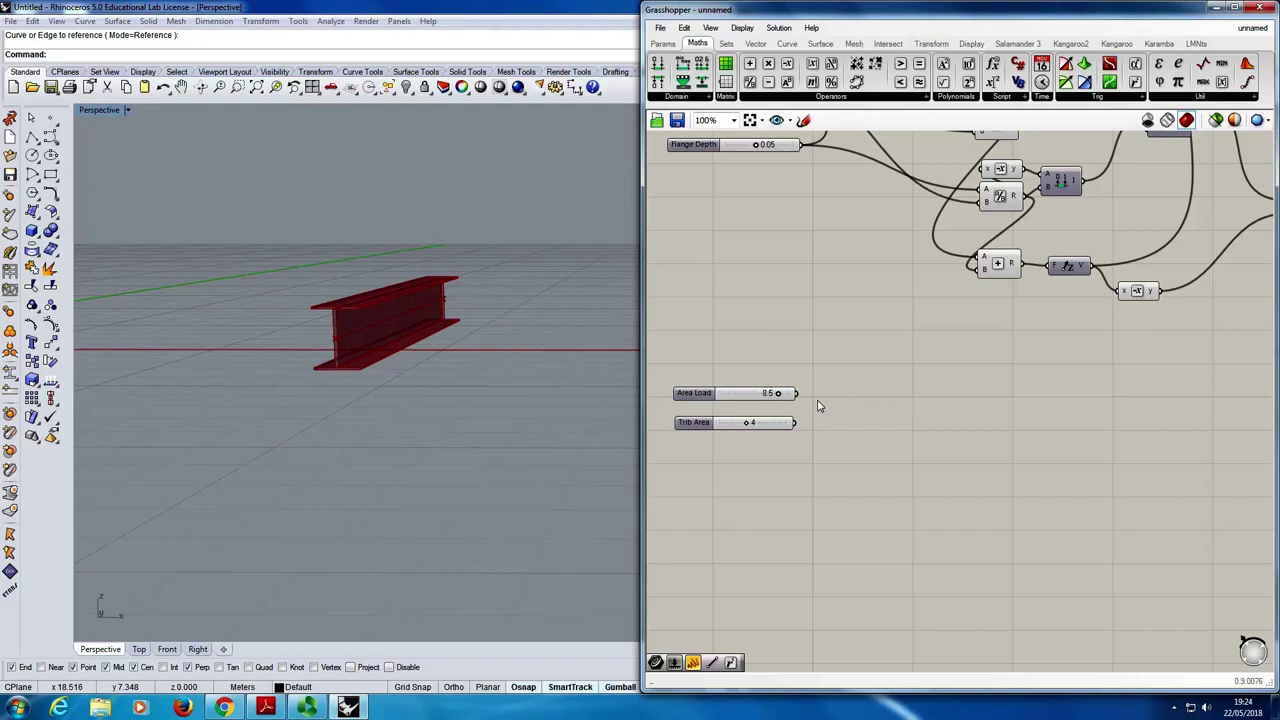
- Add a Multiplication component beside the load sliders, with Area Load wired to A and Trib Area wired to B
double_click(880, 402)
text(multiplic)
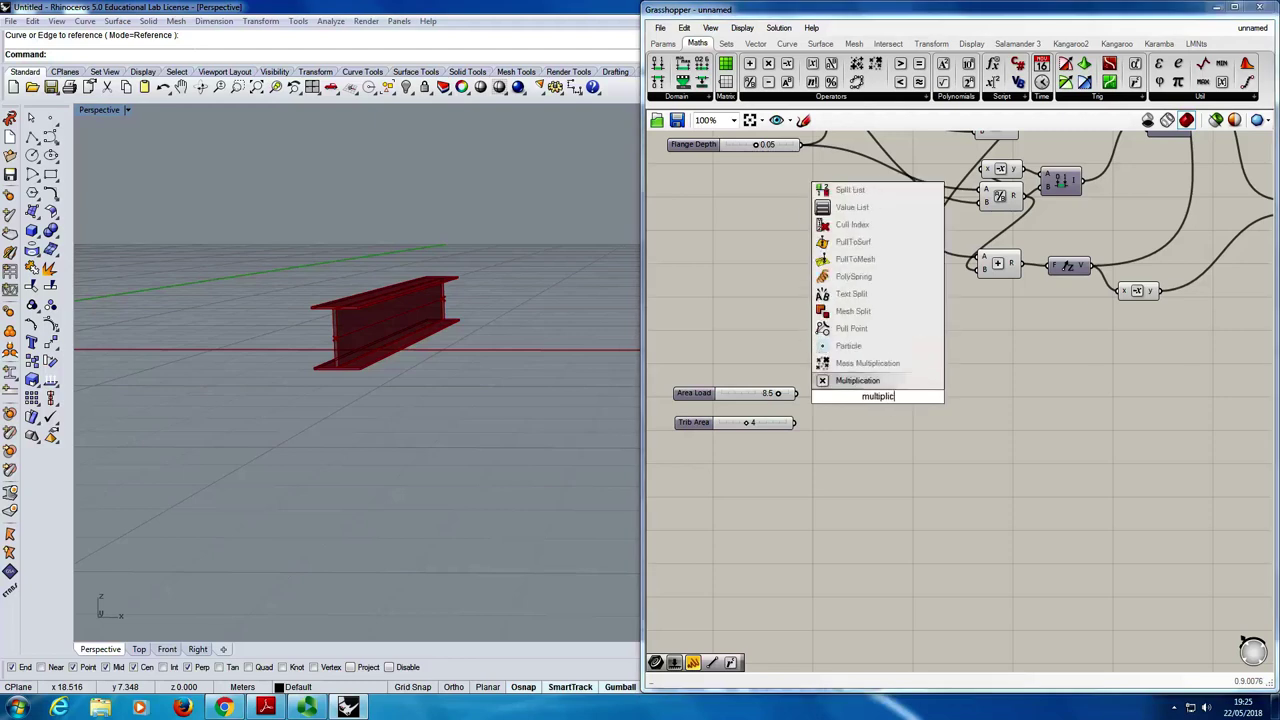
key(Return)
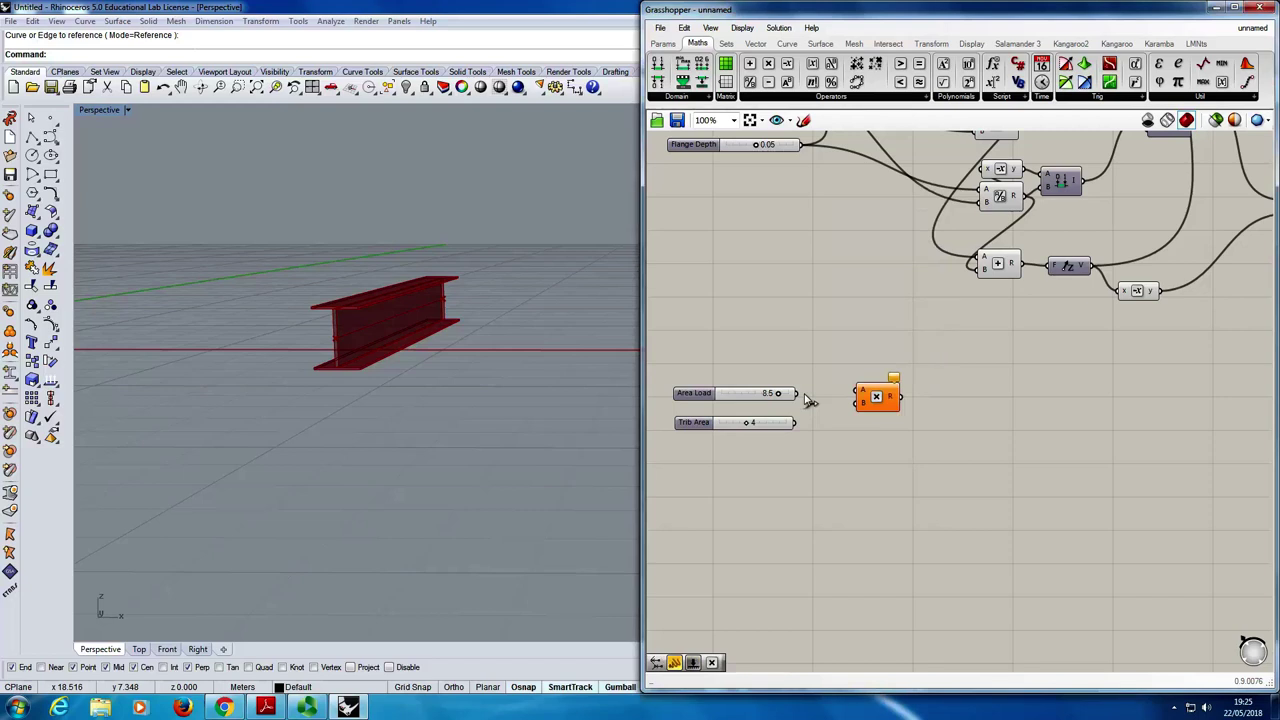
drag(798, 393, 858, 391)
drag(796, 422, 857, 405)
mouse_move(874, 404)
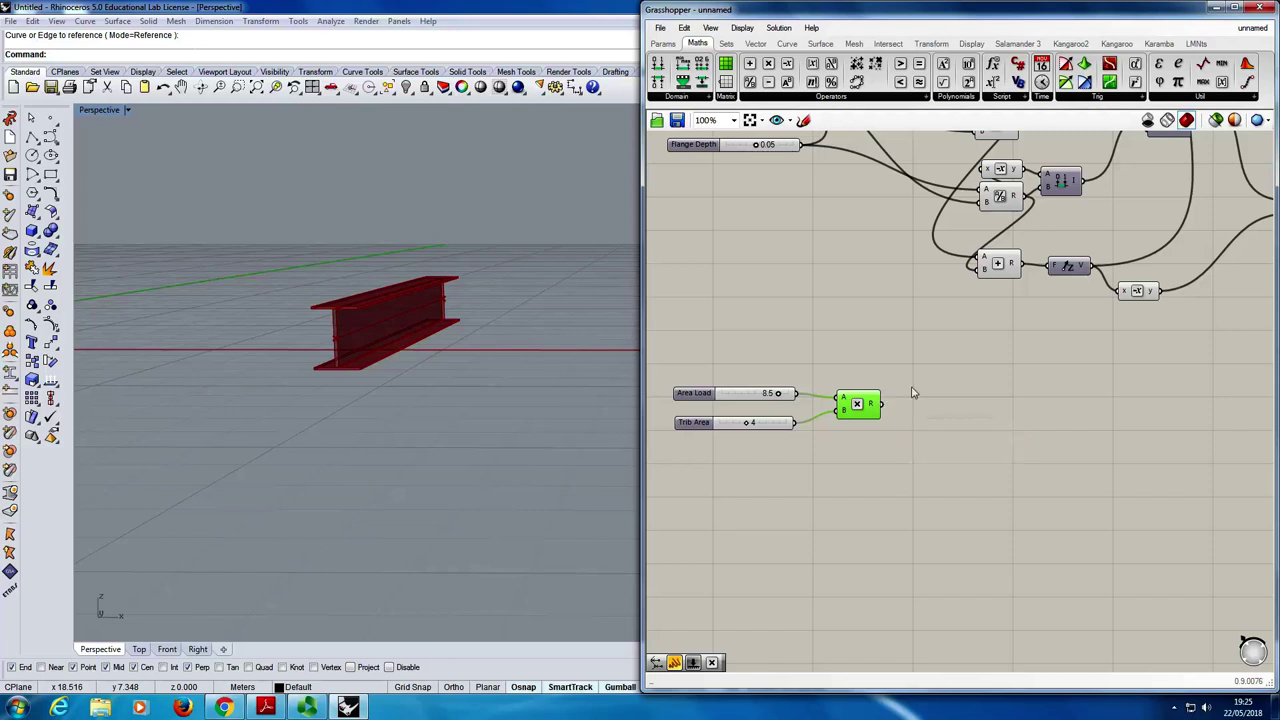
click(1000, 430)
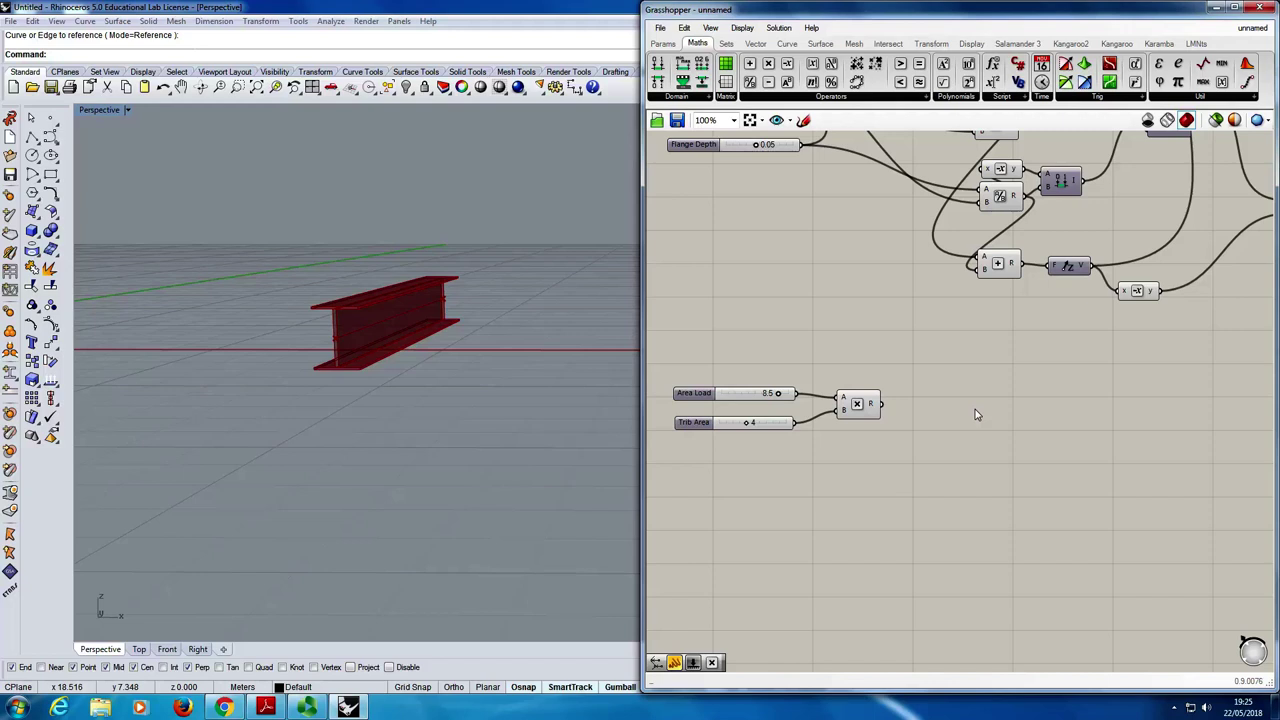
- Add an Expression component and position it beside the load Multiplication component's output
double_click(965, 401)
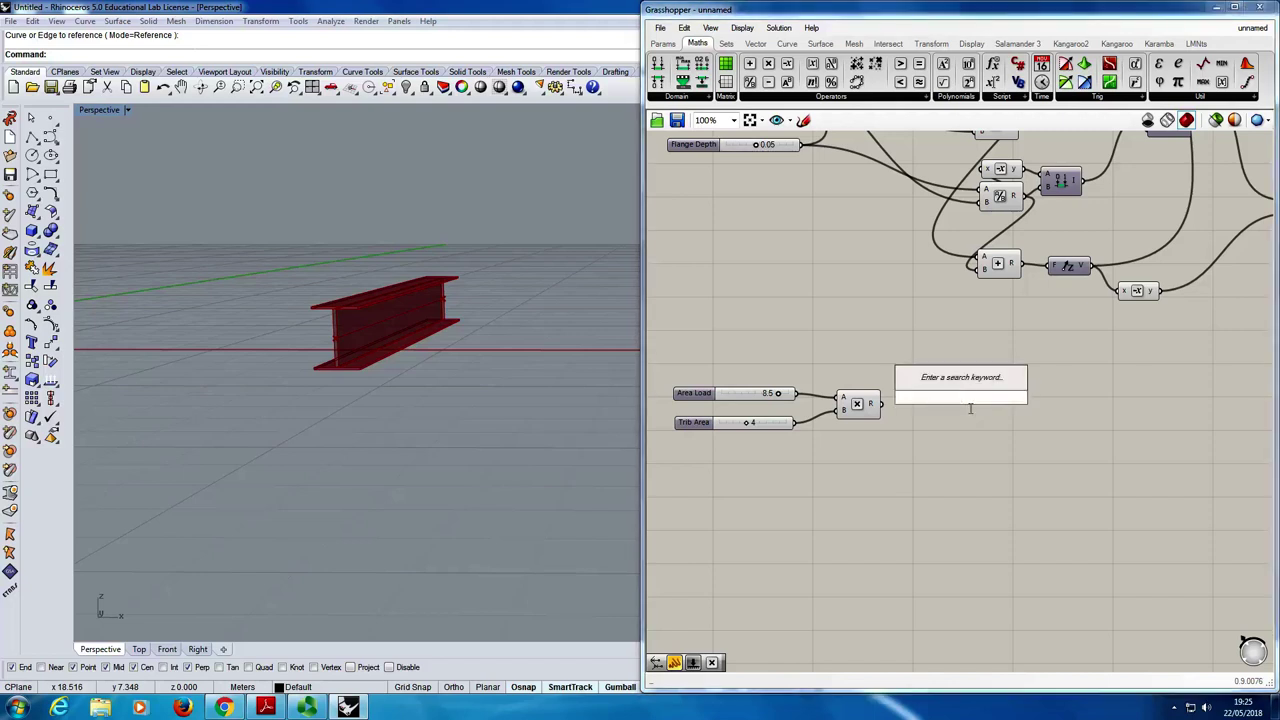
text(express)
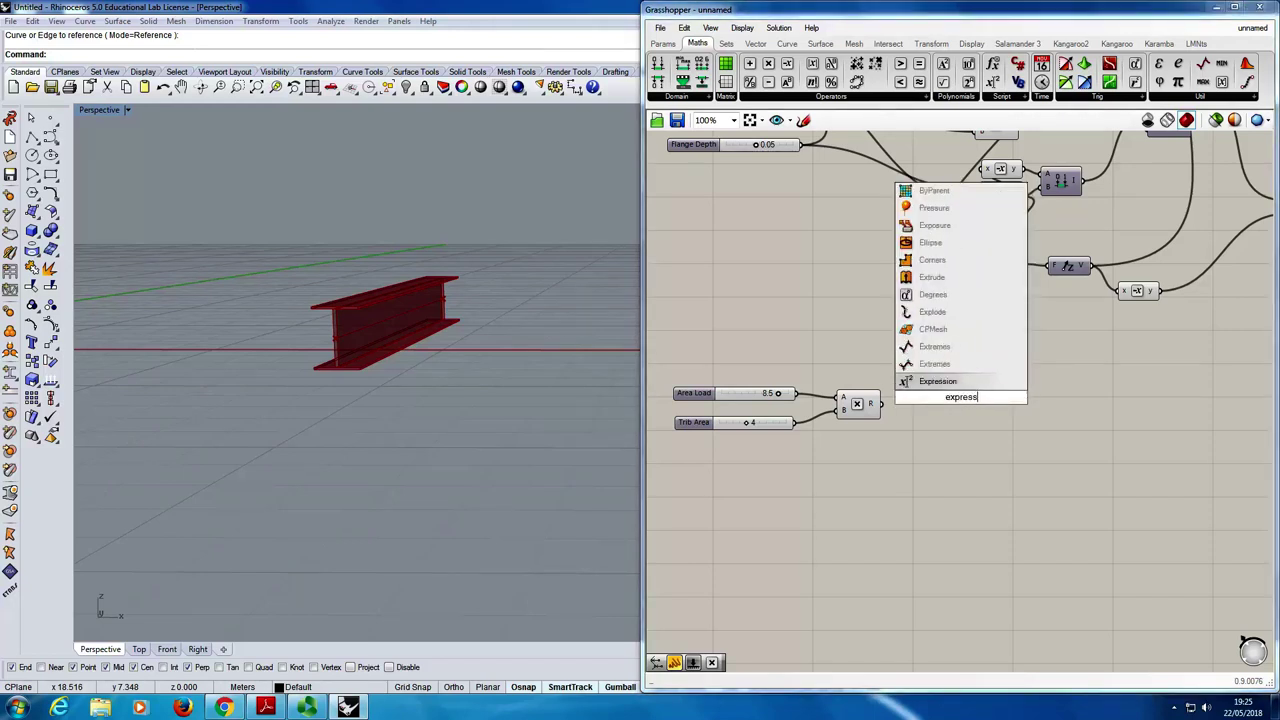
key(Return)
drag(930, 404, 987, 406)
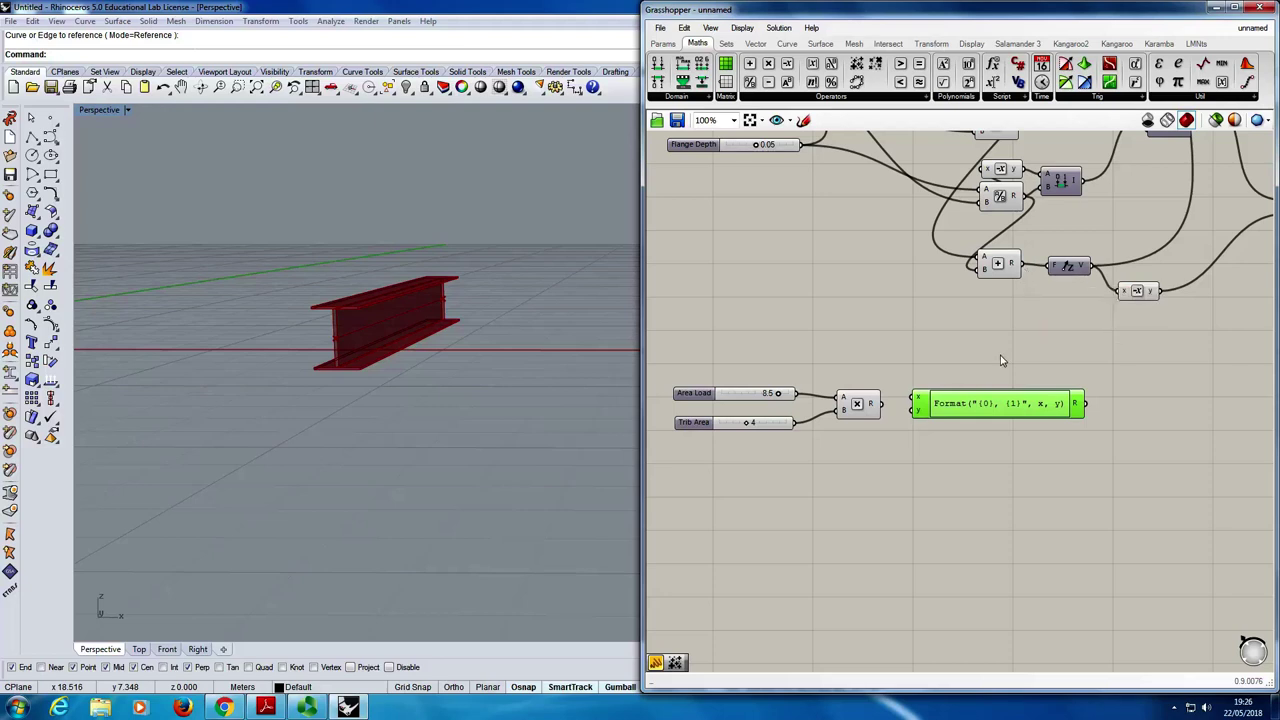
click(866, 438)
- Add two more inputs below y on the Expression component
scroll(946, 398, up, 5)
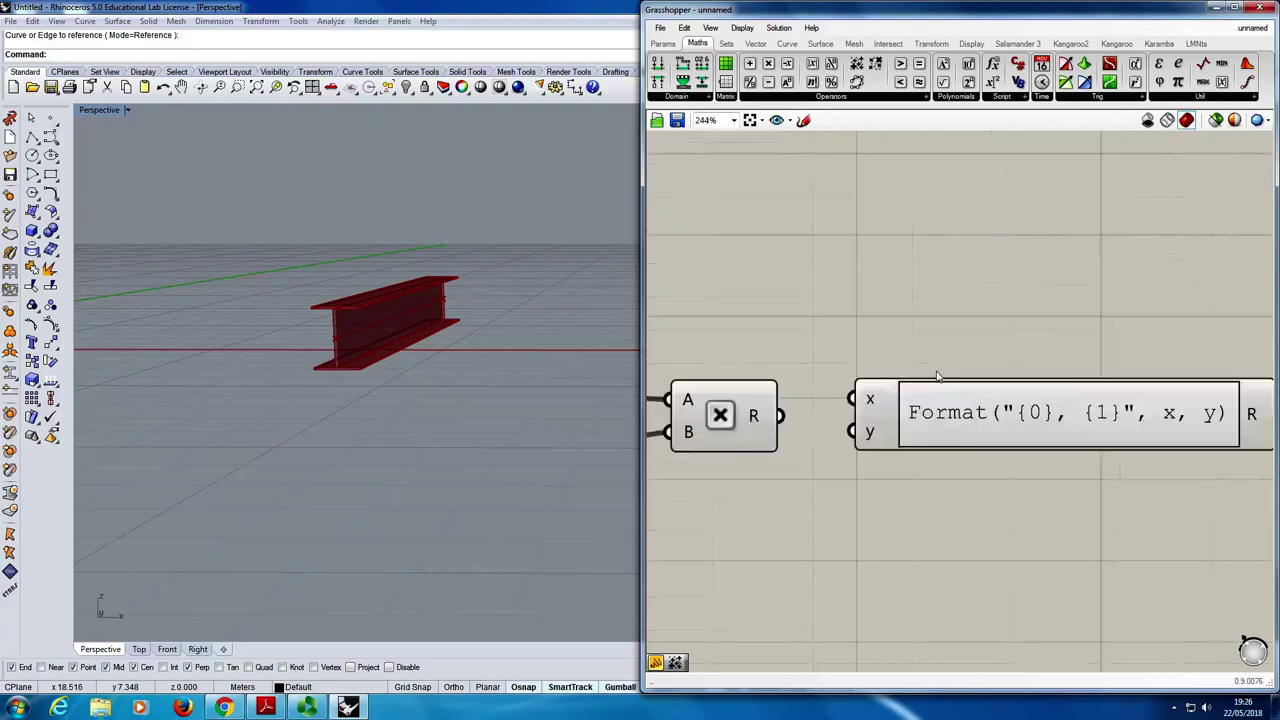
scroll(862, 414, up, 4)
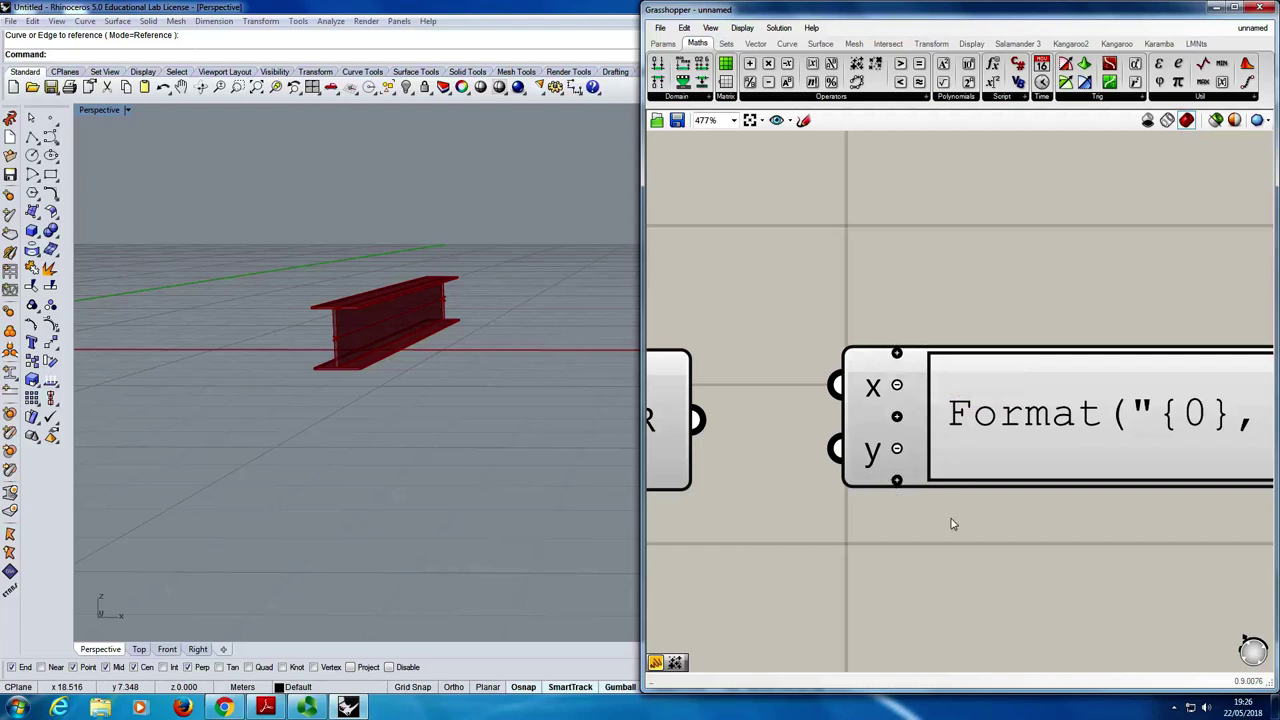
scroll(957, 511, up, 2)
click(846, 460)
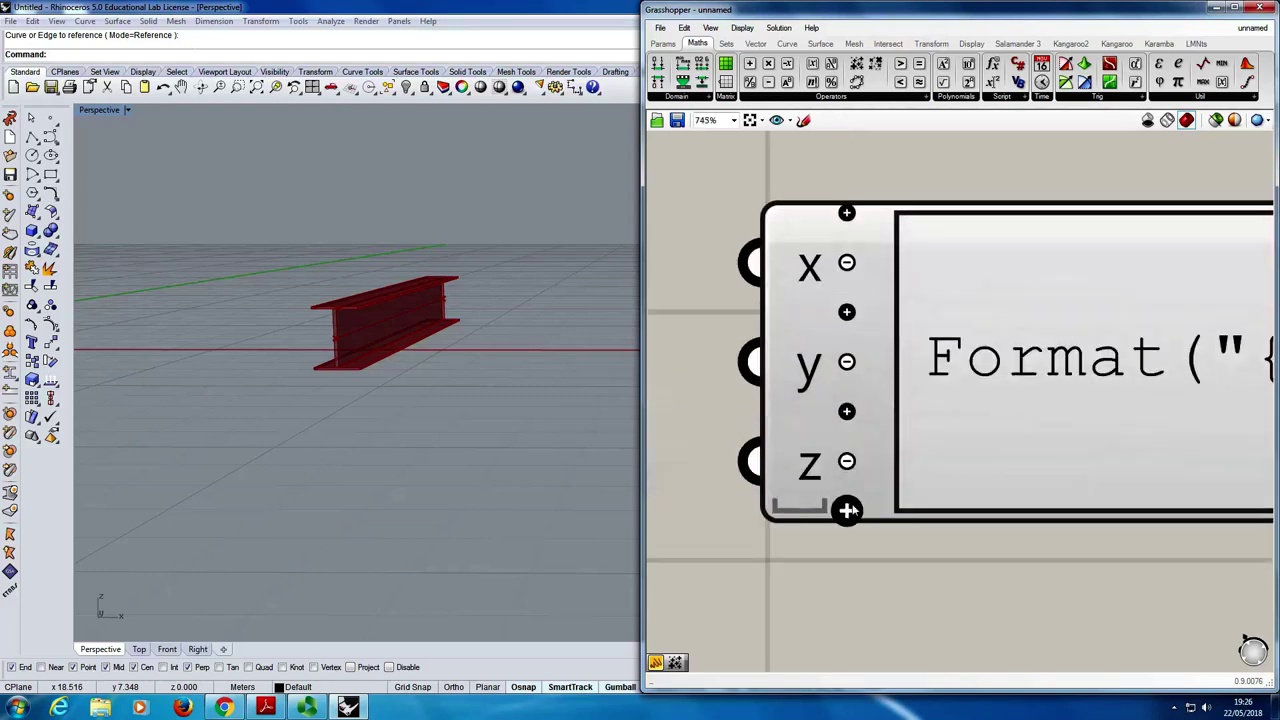
click(846, 509)
- Rename the Expression component's x input to w and its y input to l
right_click(813, 224)
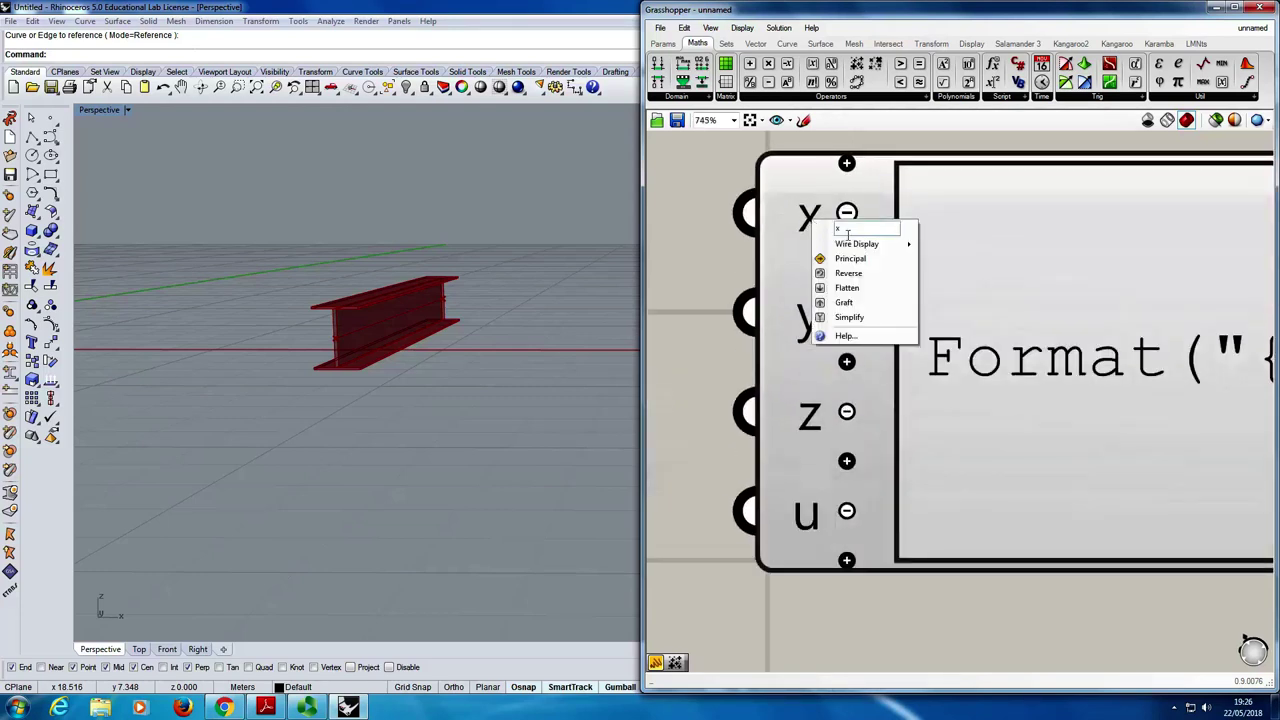
text(w)
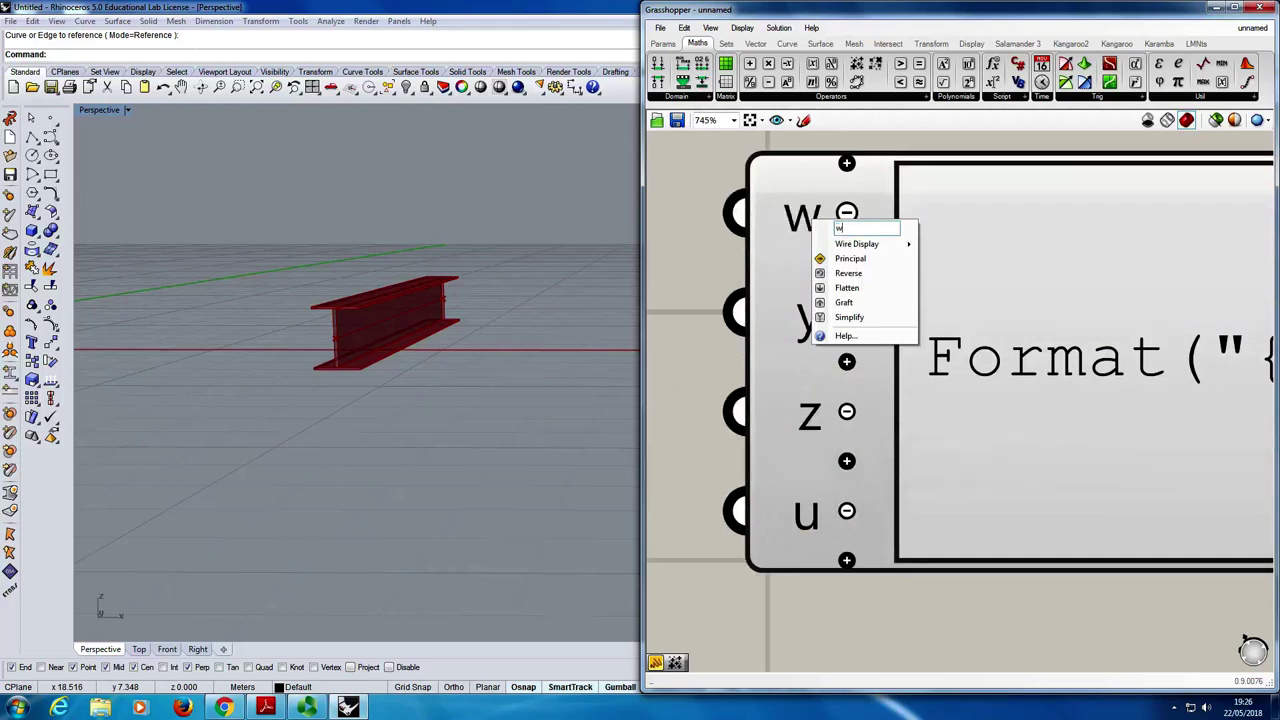
right_click(806, 318)
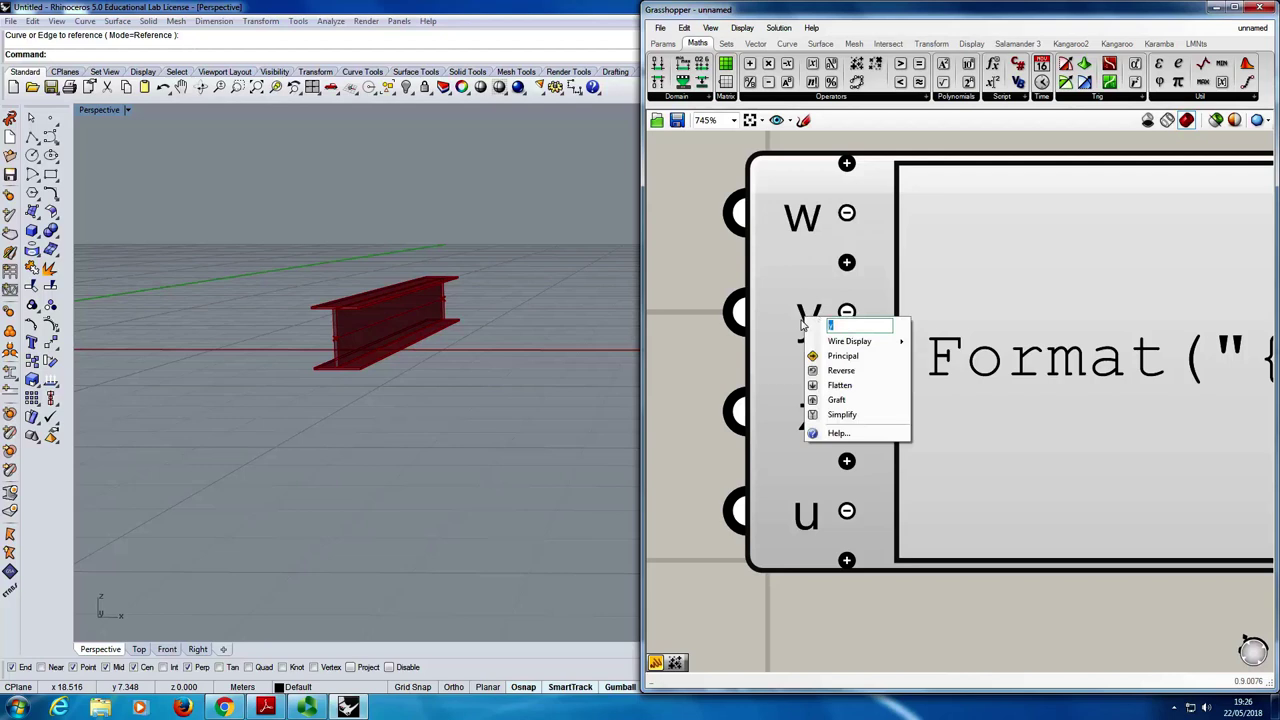
text(l)
click(700, 352)
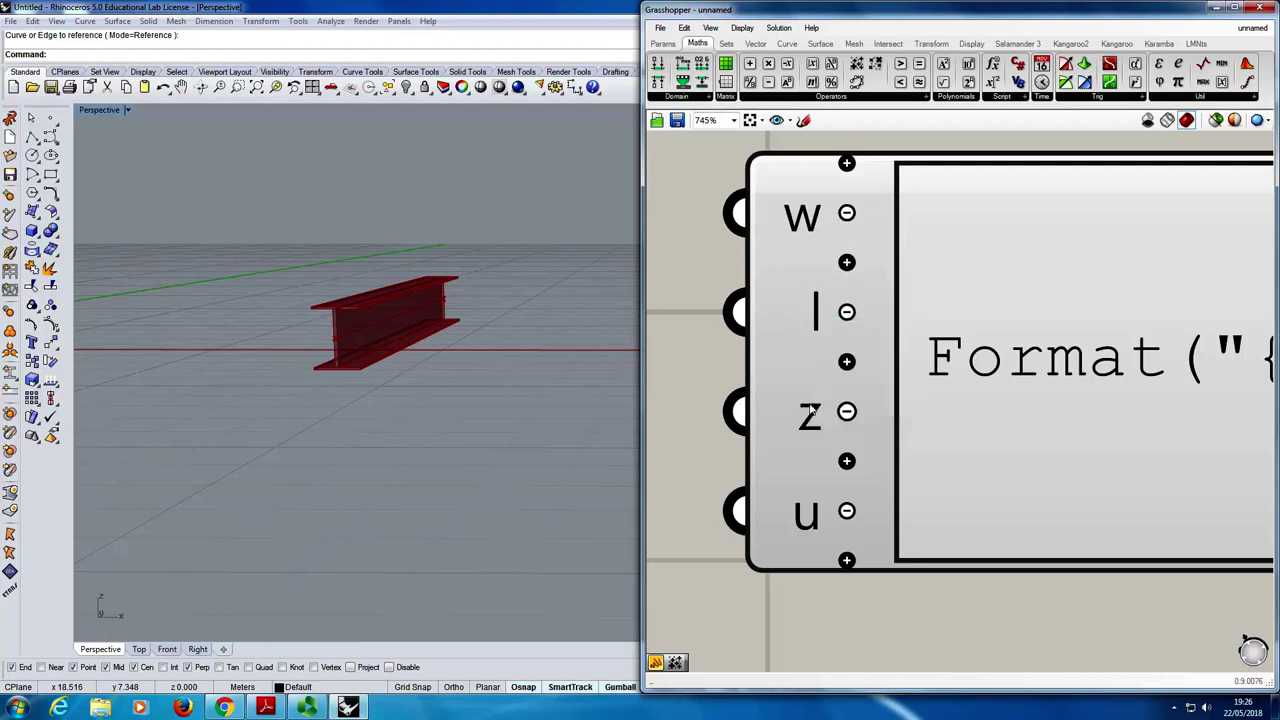
- Rename the Expression component's z input to E and its u input to I
right_click(812, 408)
key(BackSpace)
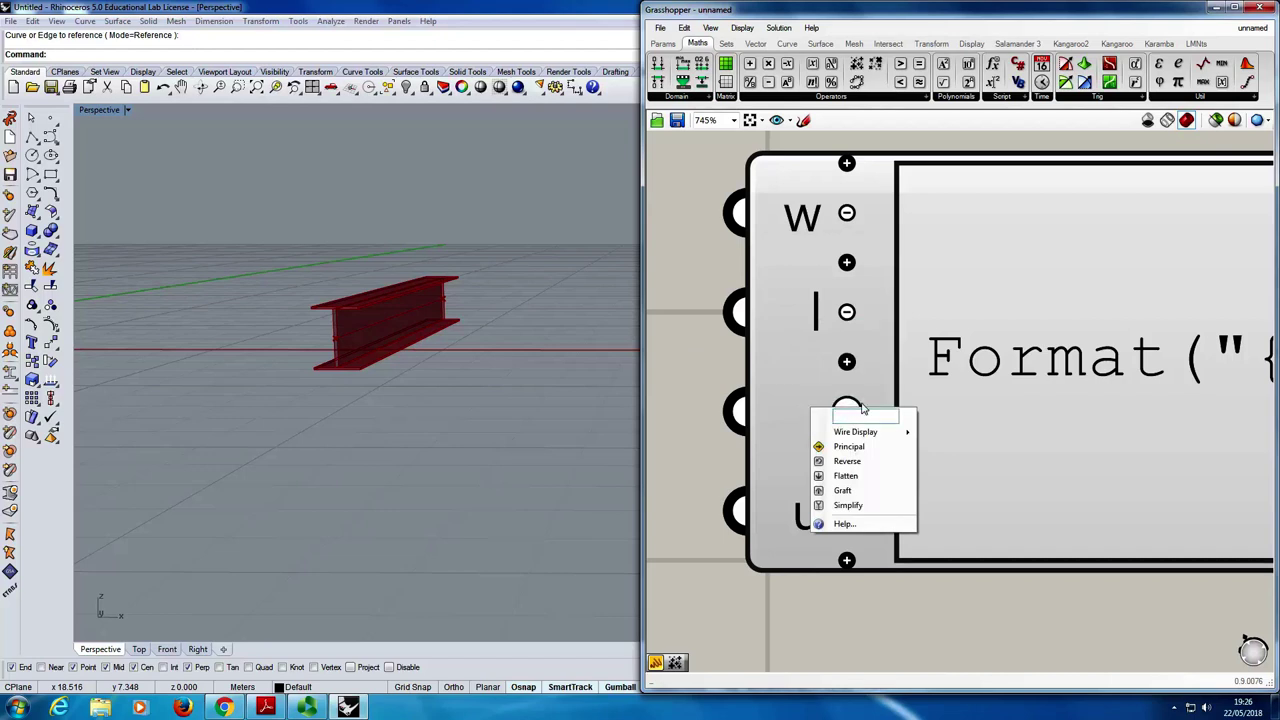
text(E)
key(Return)
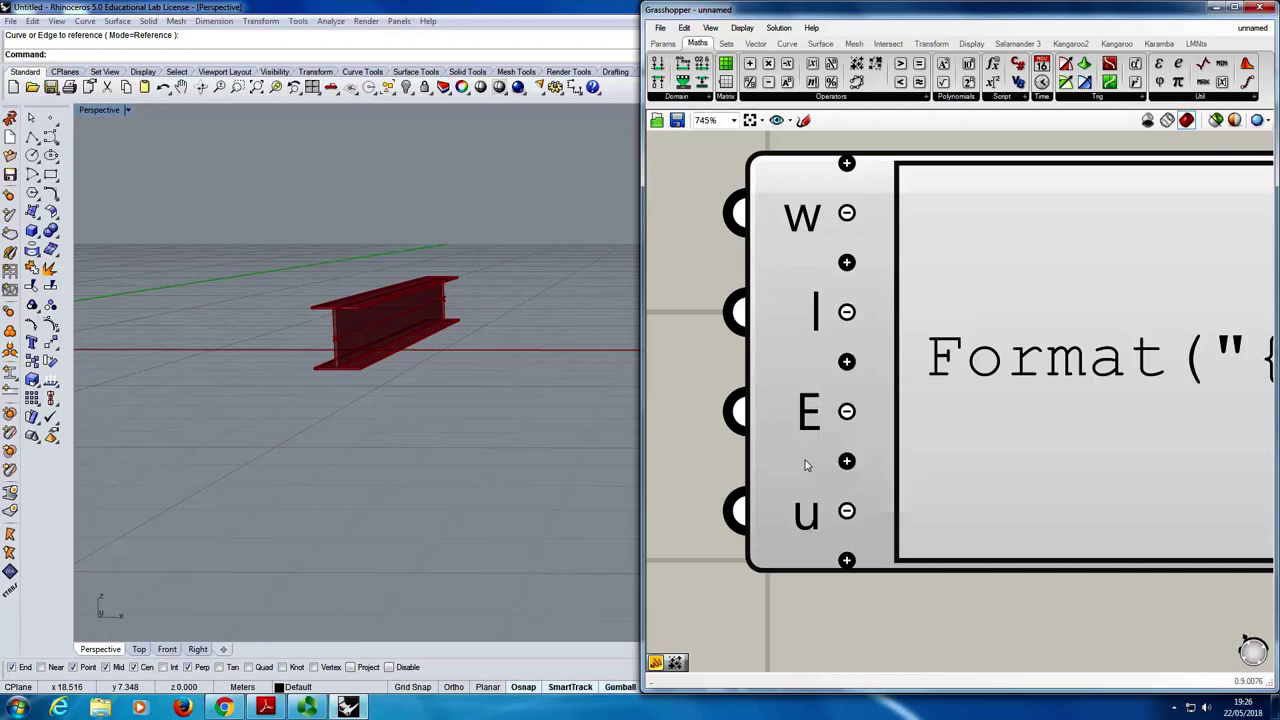
right_click(810, 510)
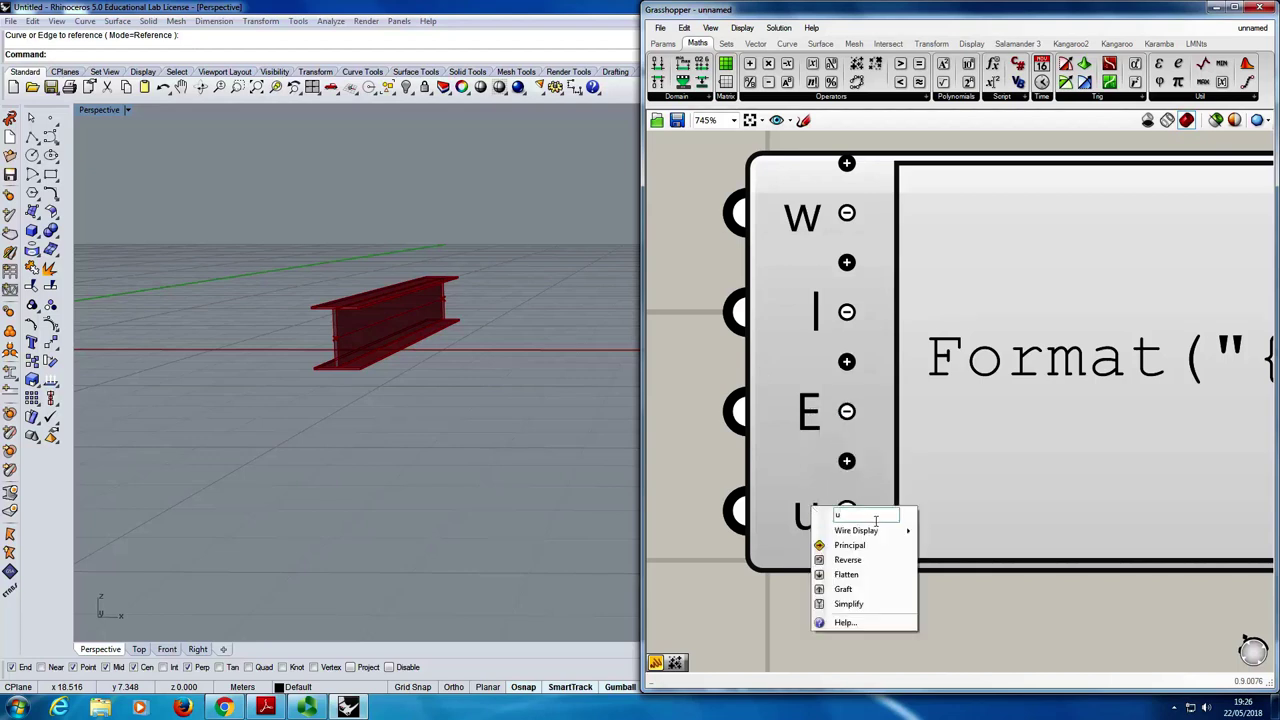
text(I)
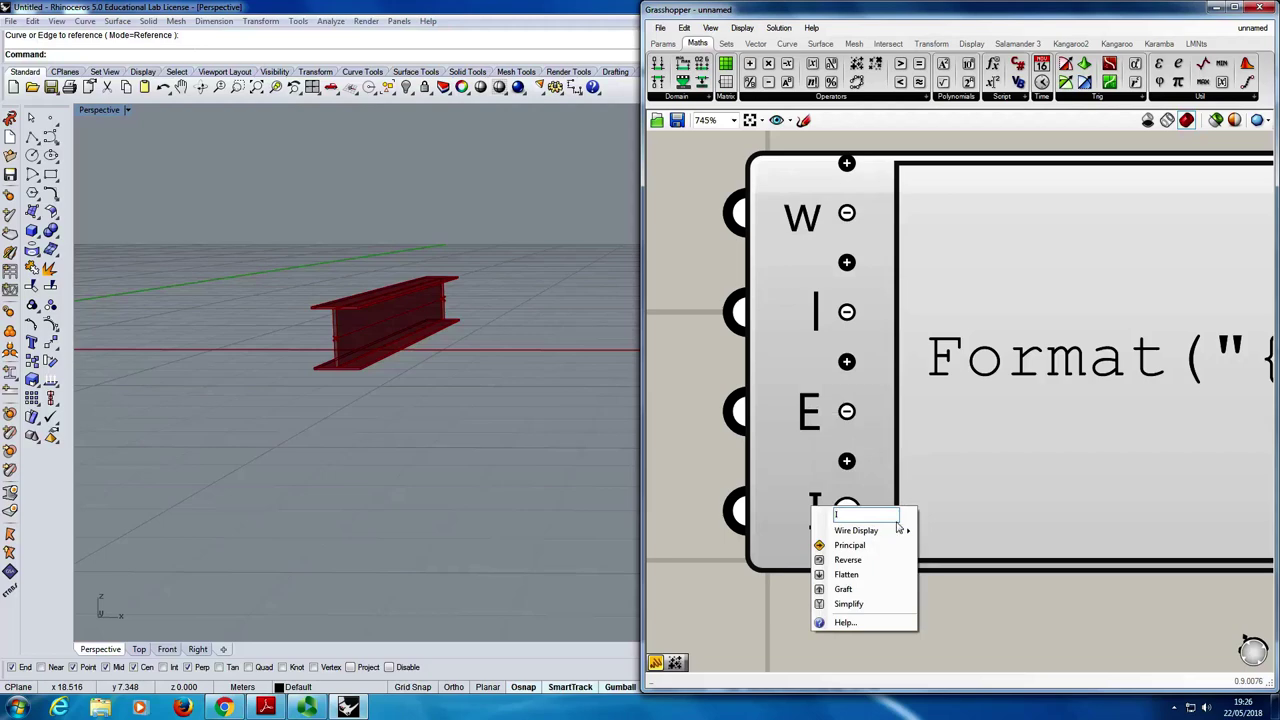
key(Return)
- Replace the Expression component's formula with (5*w*l^4)/(384*E*I) and shift the component slightly away from Multiplication
scroll(677, 430, down, 3)
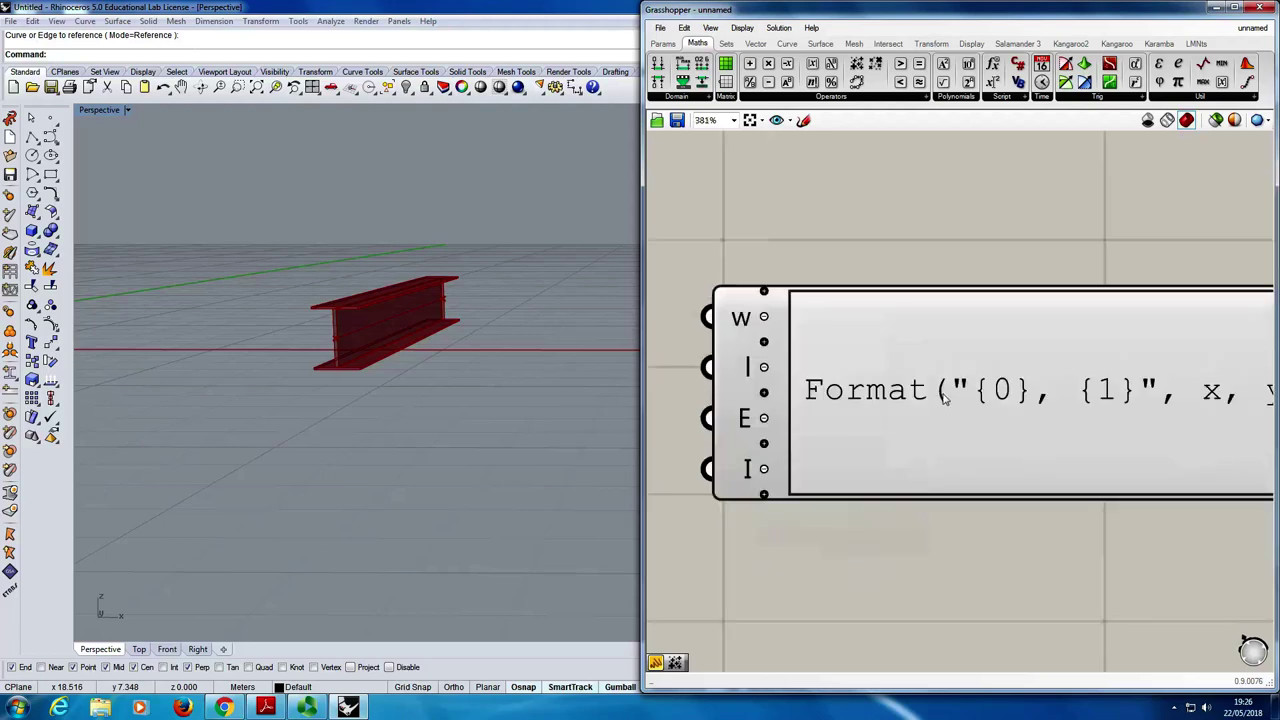
double_click(943, 398)
drag(920, 406, 622, 413)
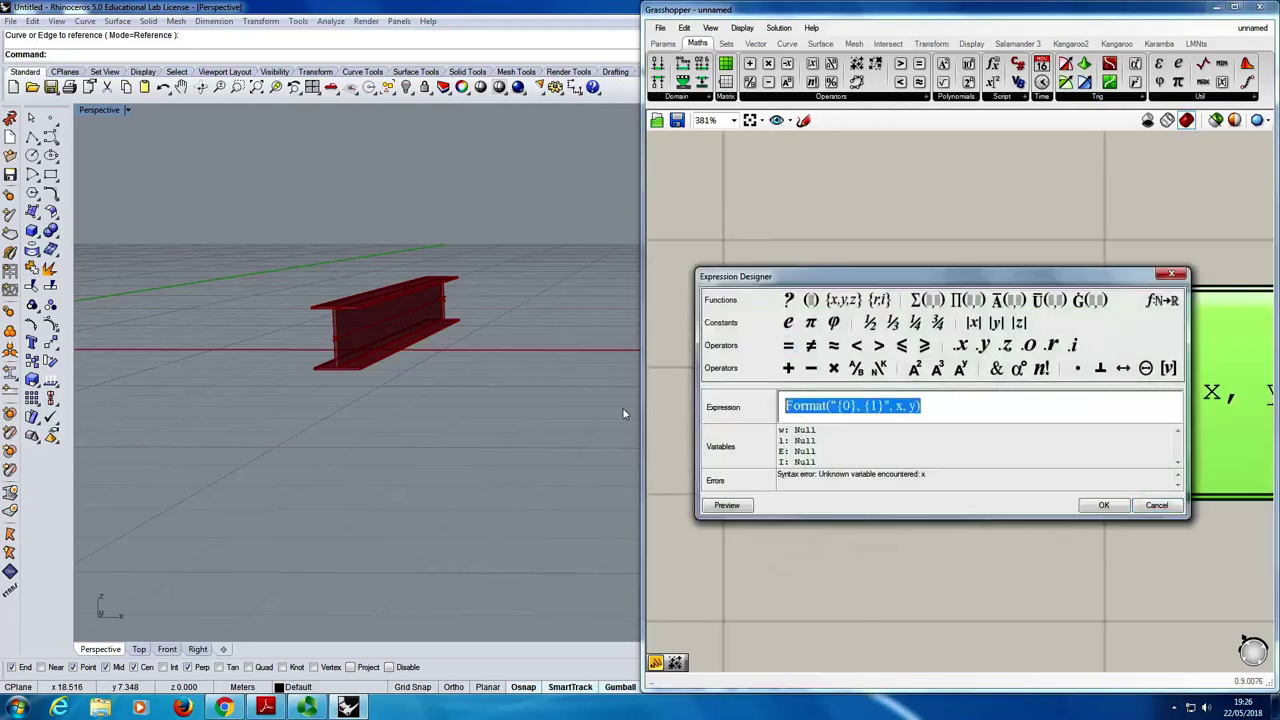
text(()
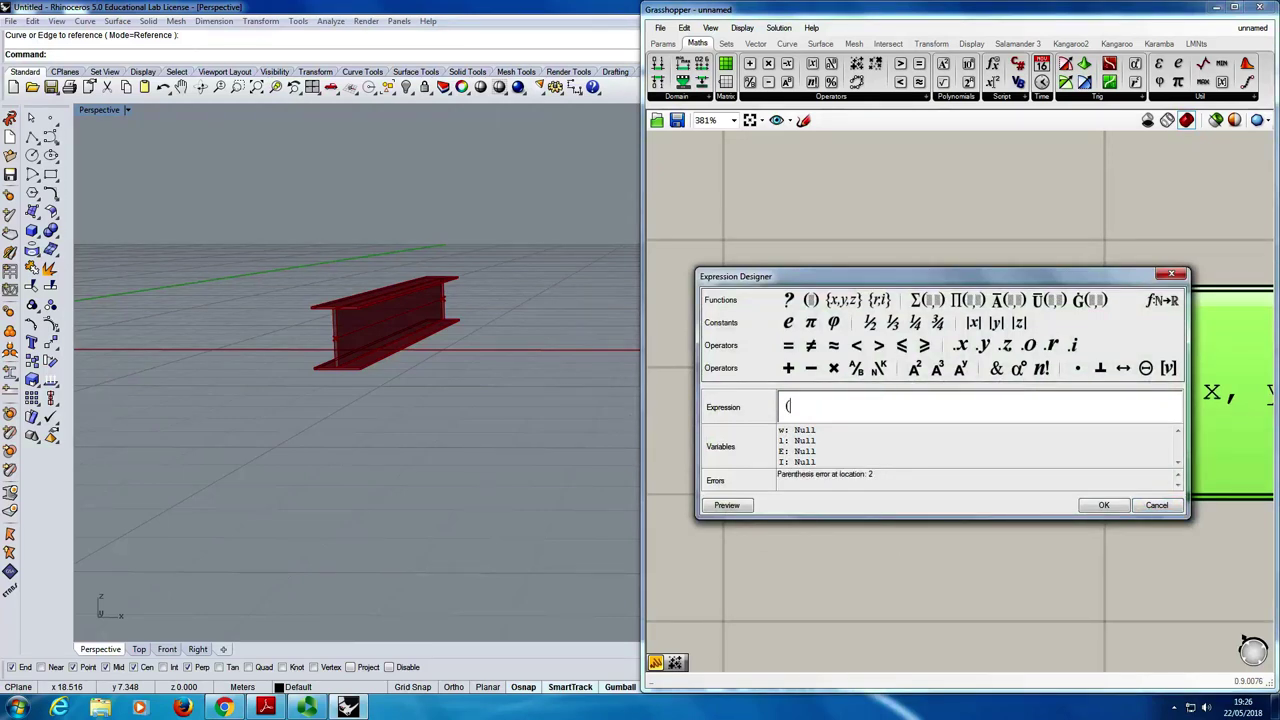
text(5*)
click(962, 368)
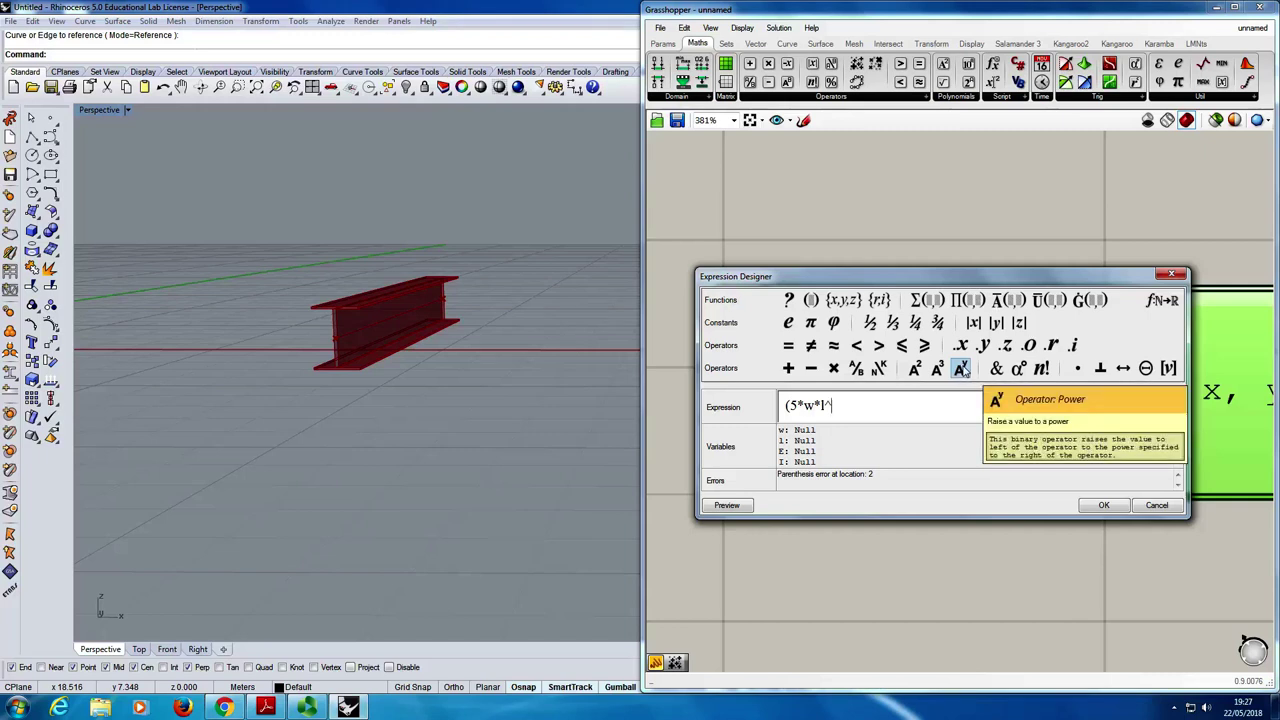
text(4))
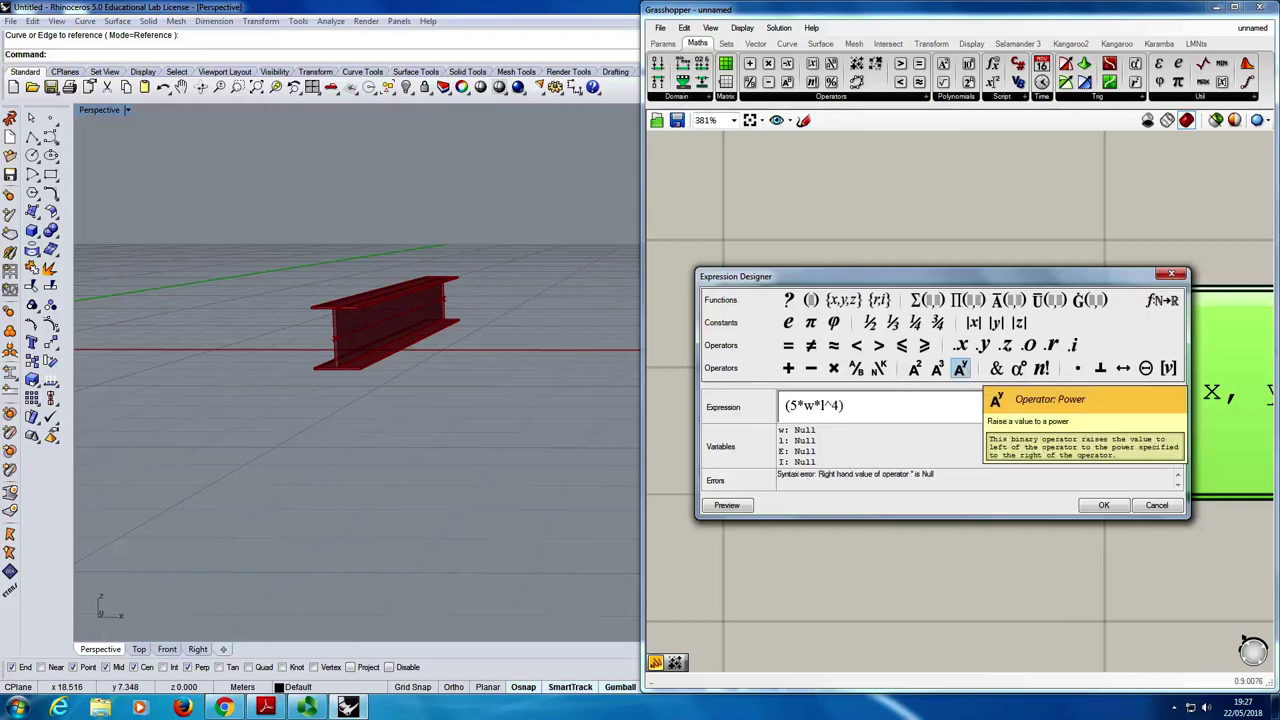
text(/)
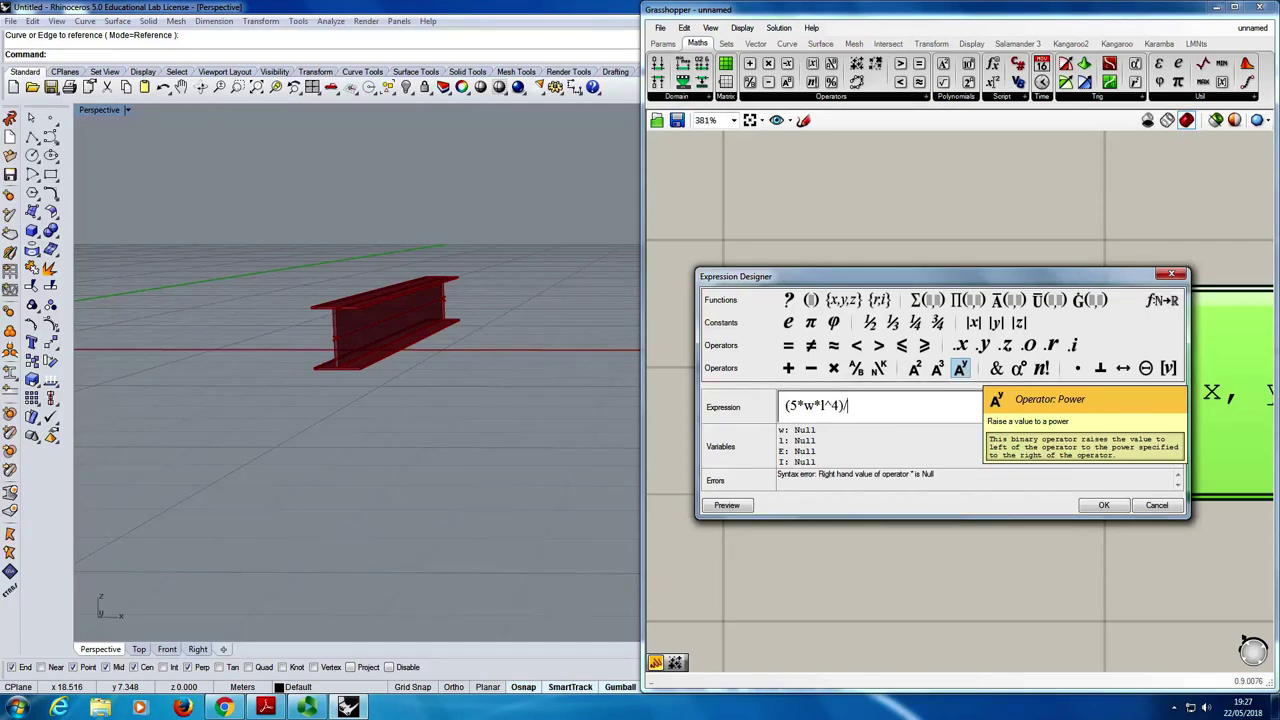
text(()
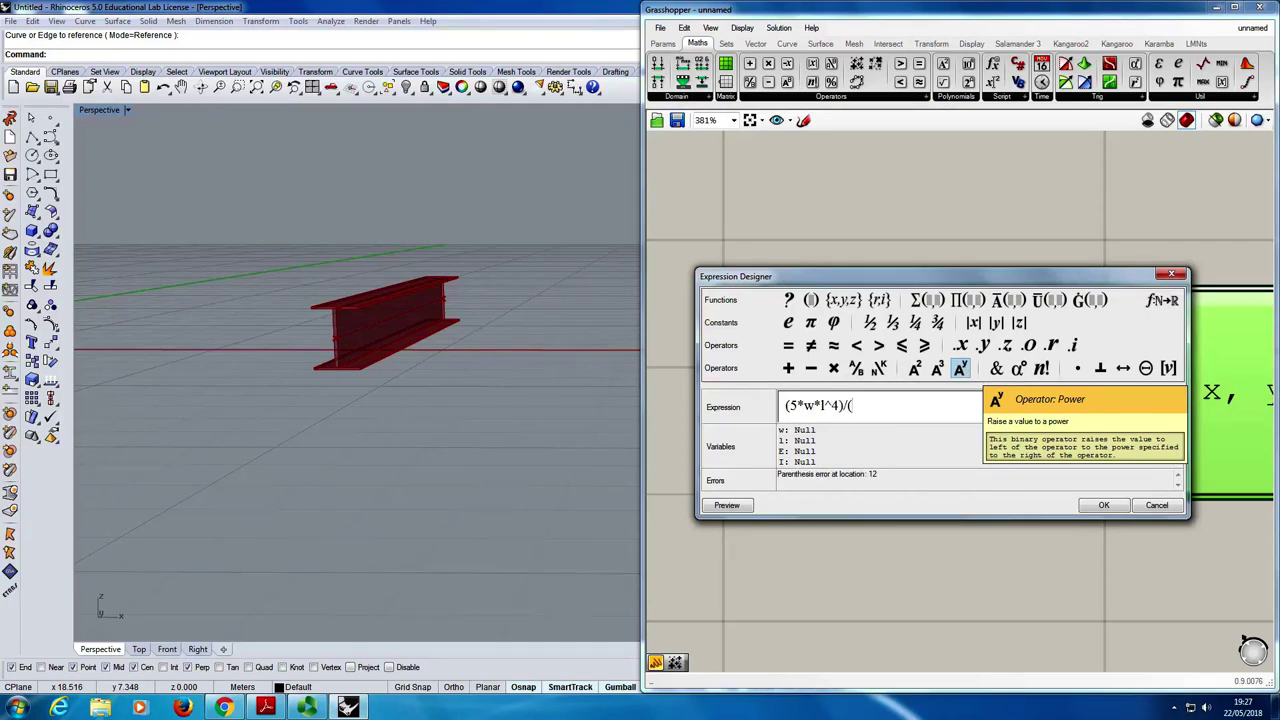
text(384*E*I))
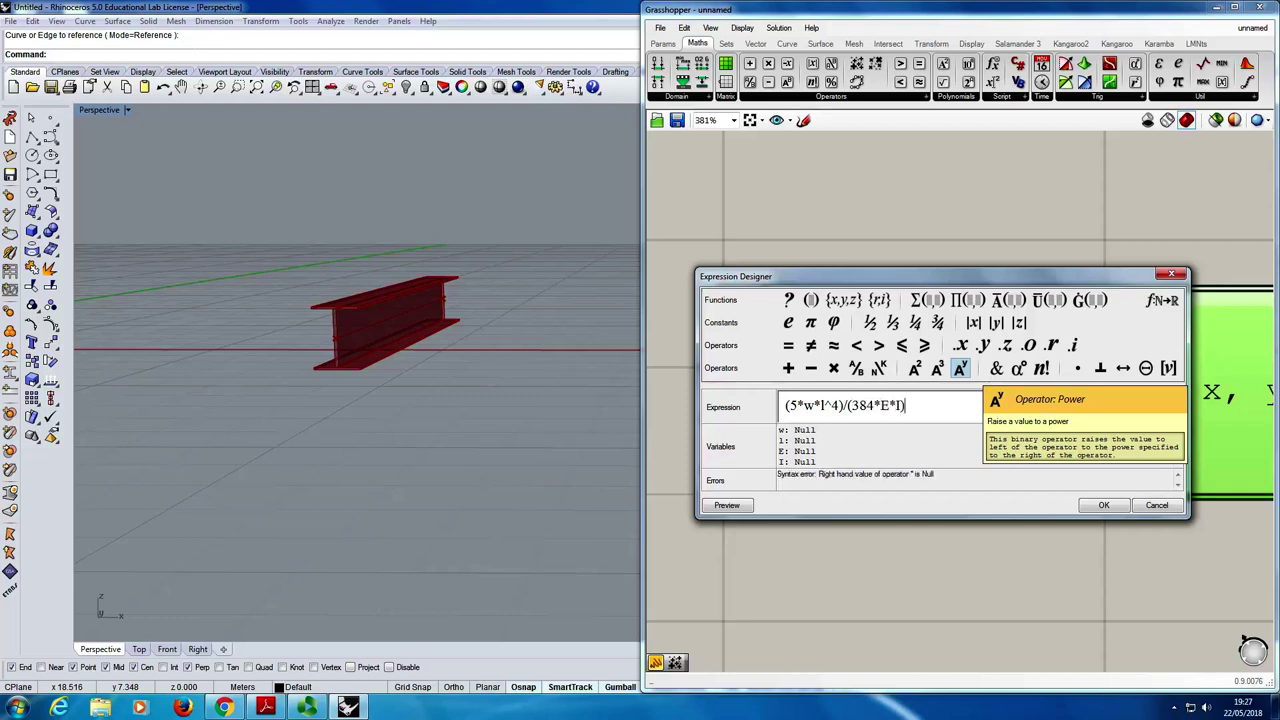
click(1104, 505)
scroll(916, 444, down, 3)
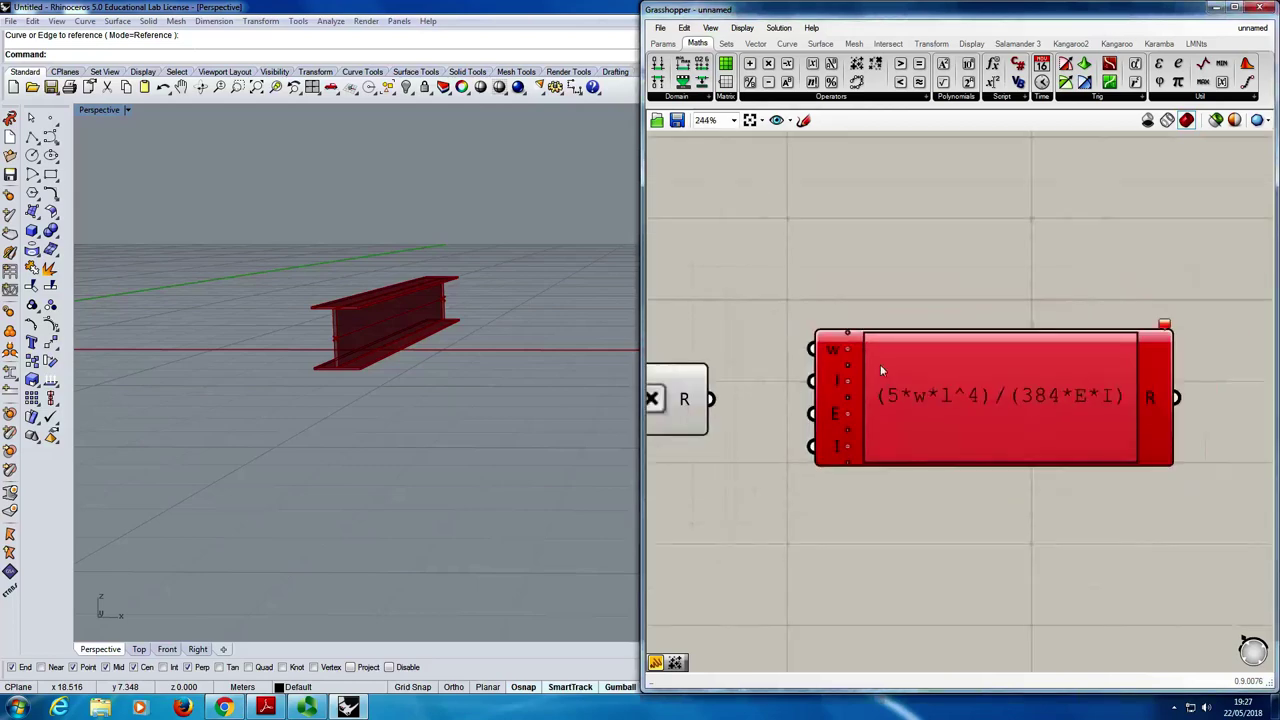
drag(866, 344, 889, 345)
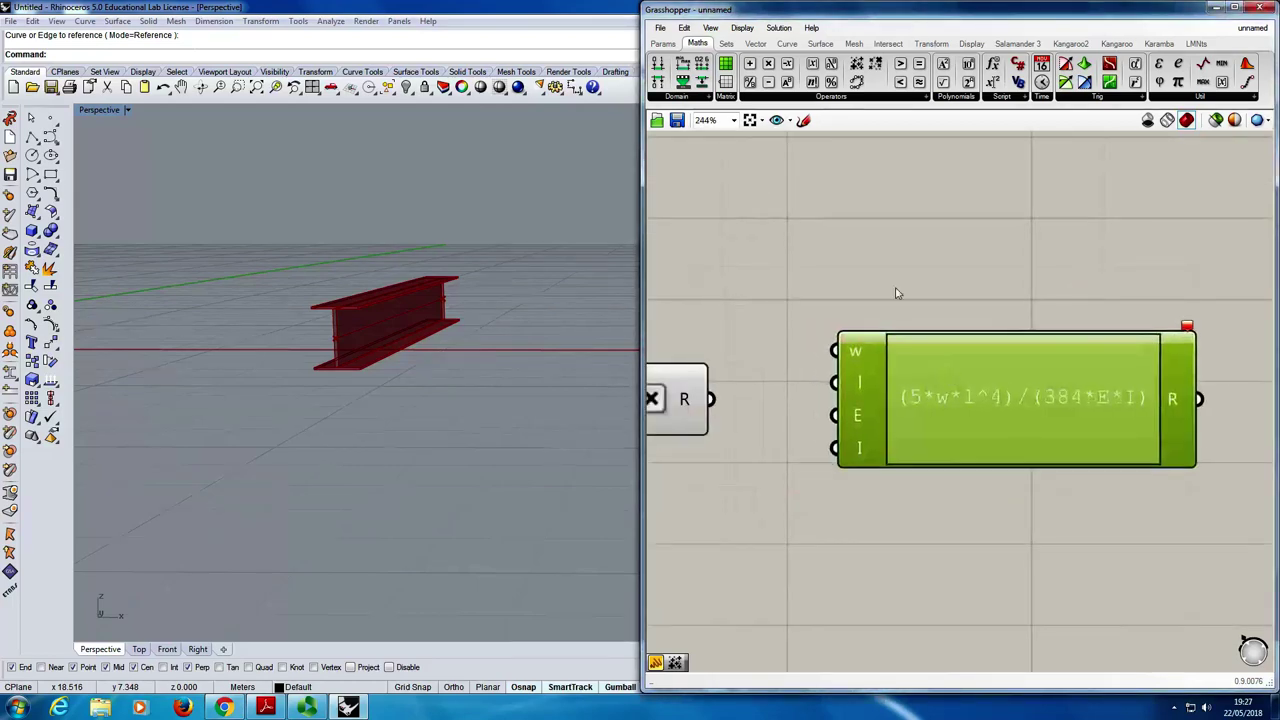
- Move the deflection Expression component slightly farther from Multiplication and wire the Multiplication result into its w input
click(896, 300)
scroll(893, 311, down, 2)
scroll(896, 316, up, 2)
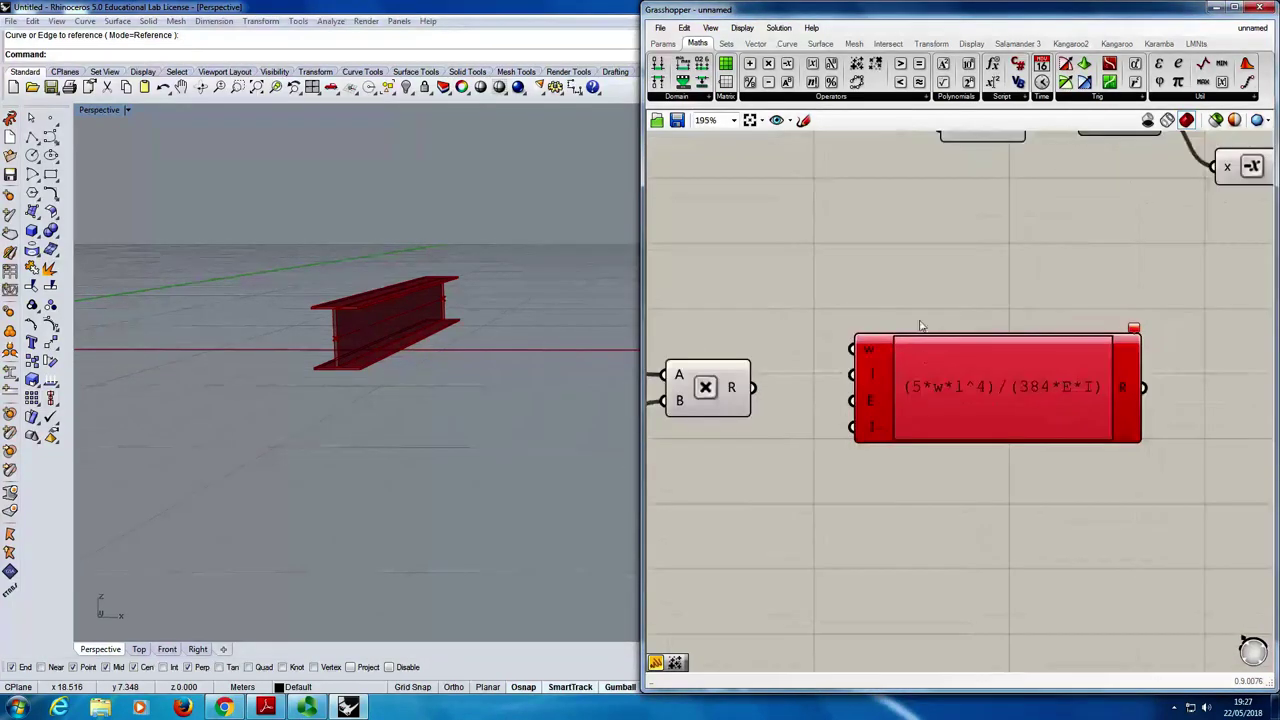
click(928, 365)
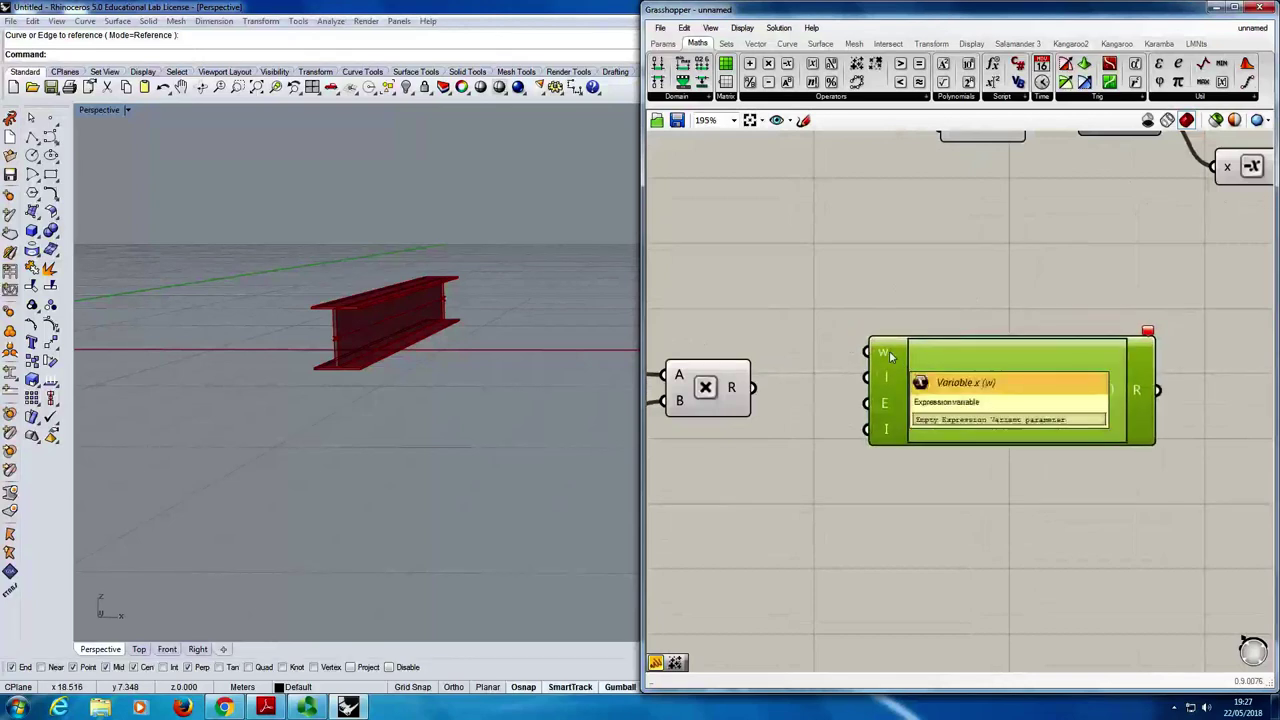
click(780, 362)
scroll(852, 365, down, 3)
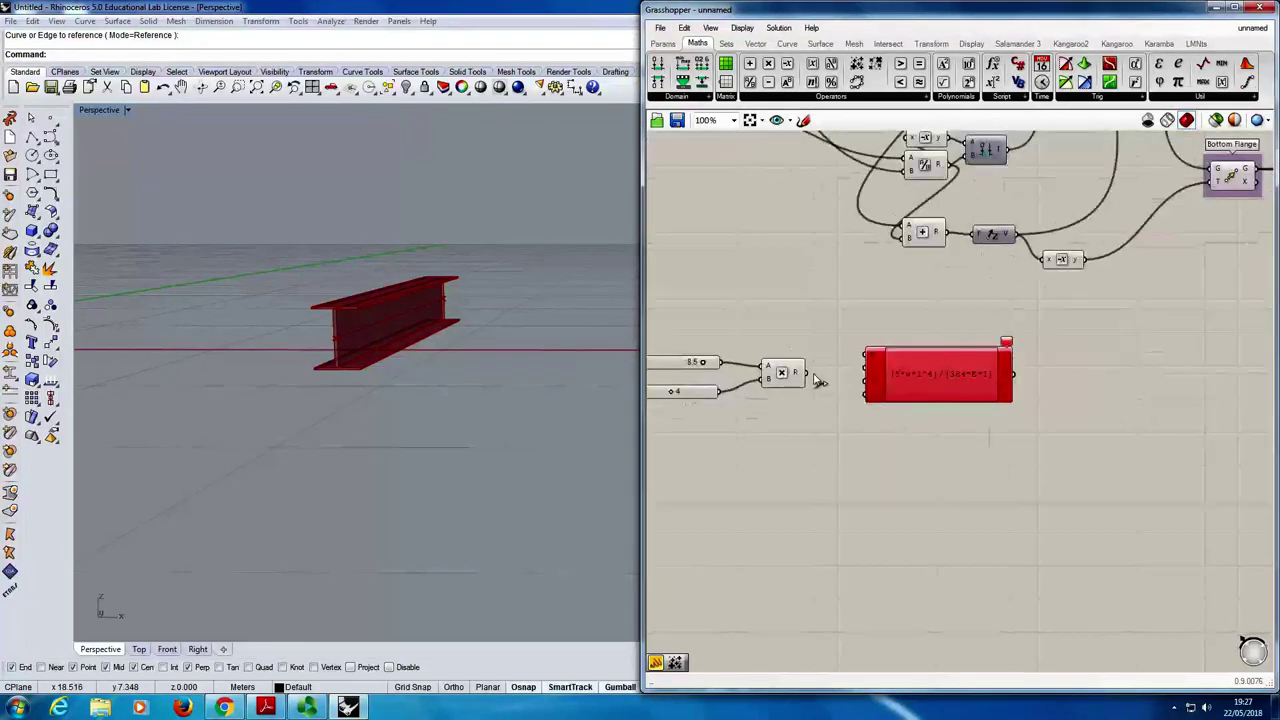
drag(908, 372, 933, 379)
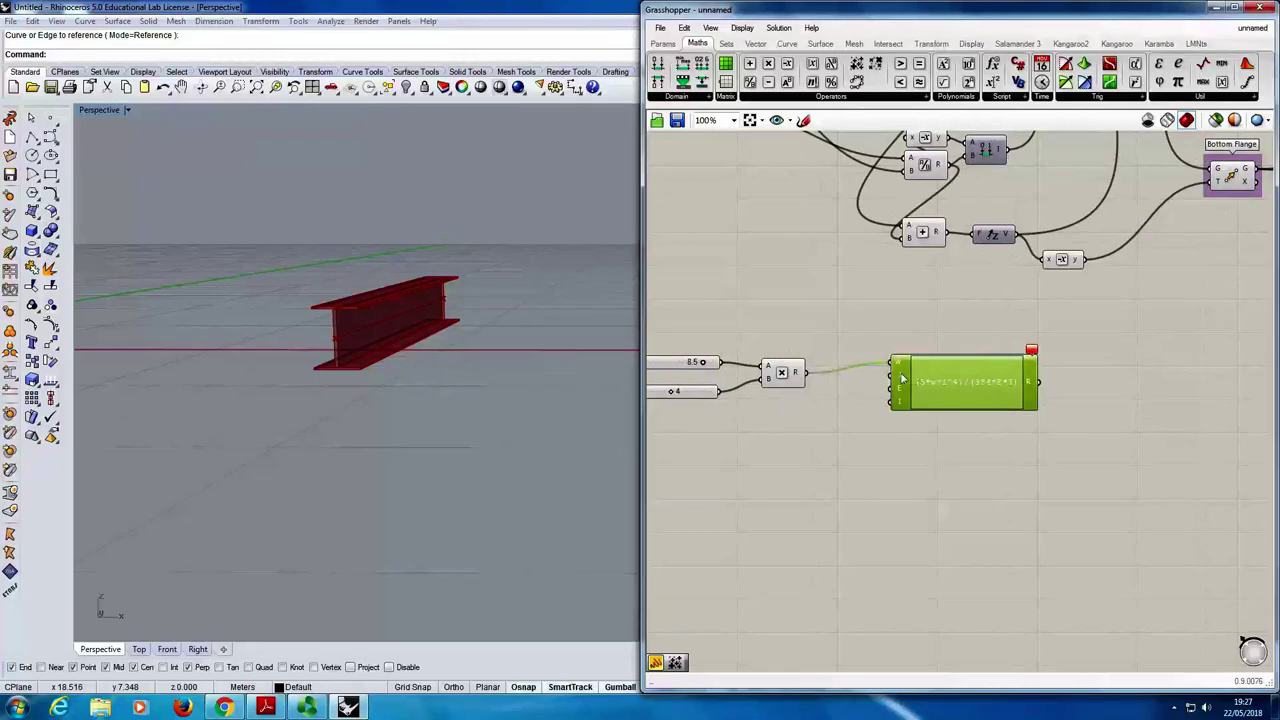
- Connect the curve Length component's output to the l input of the deflection Expression component
scroll(901, 378, down, 5)
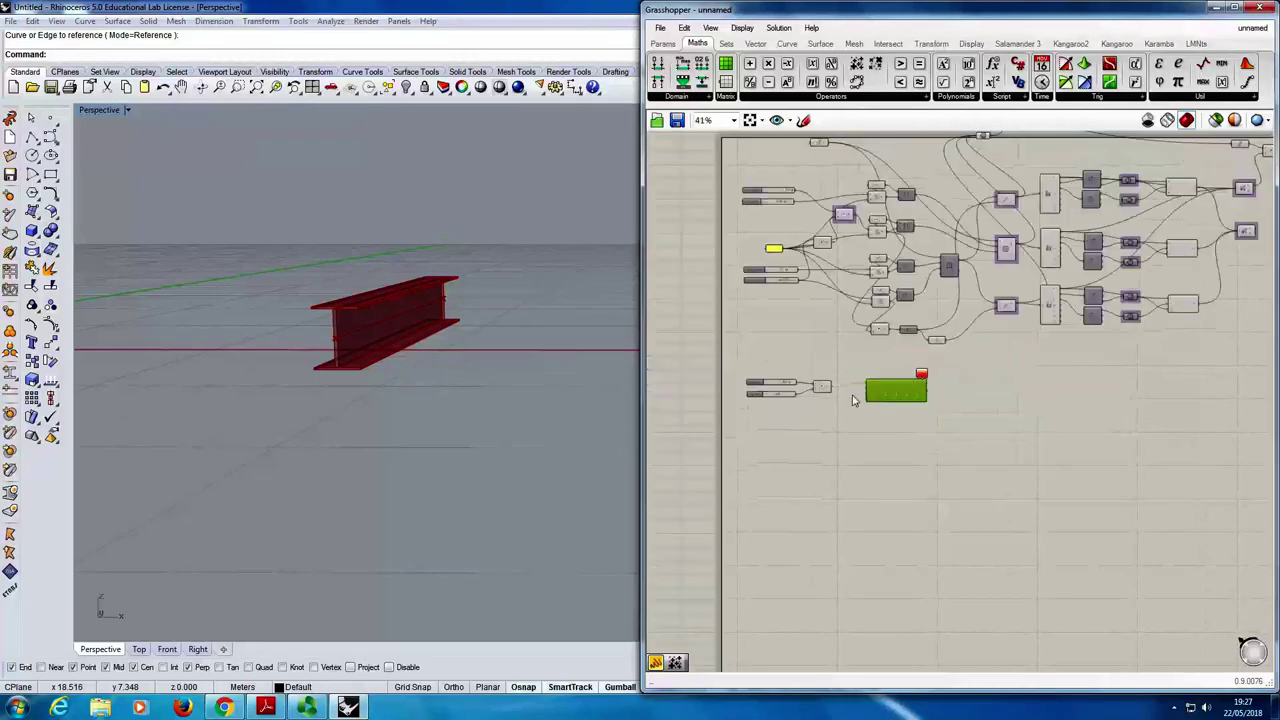
scroll(1066, 258, up, 6)
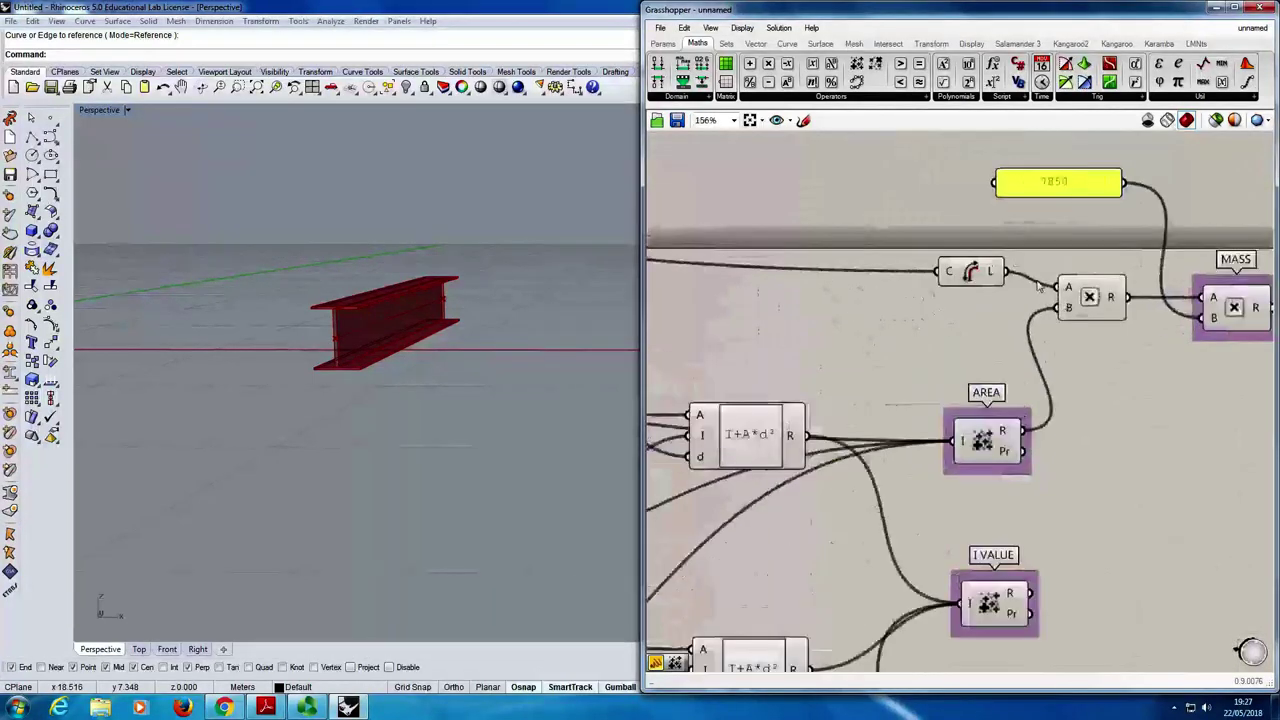
scroll(1013, 280, down, 6)
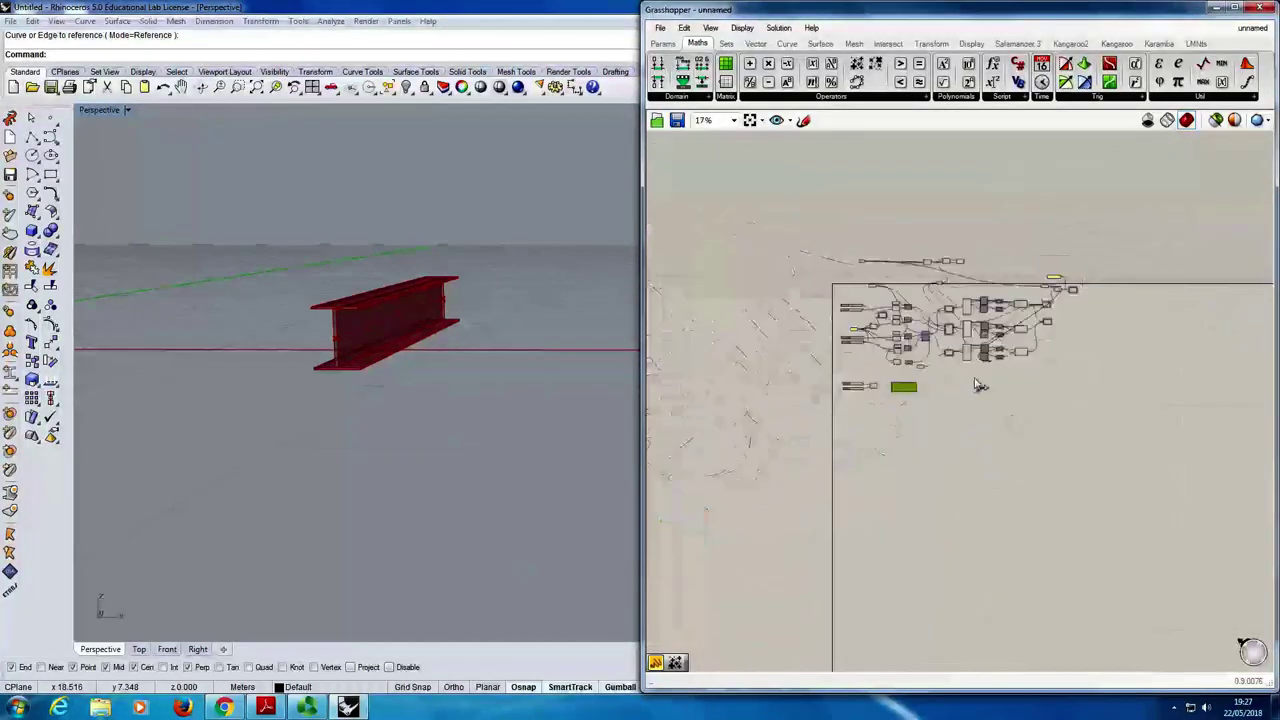
scroll(845, 400, up, 5)
drag(838, 400, 839, 370)
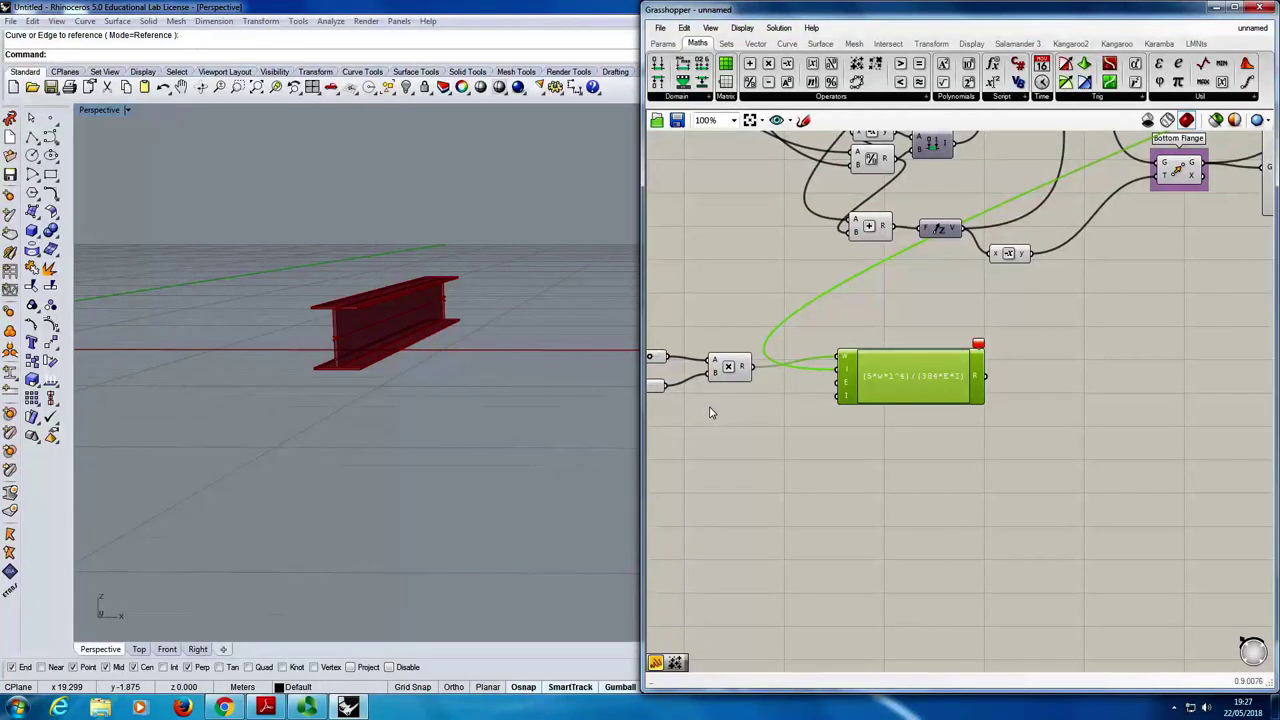
click(850, 420)
scroll(856, 427, down, 1)
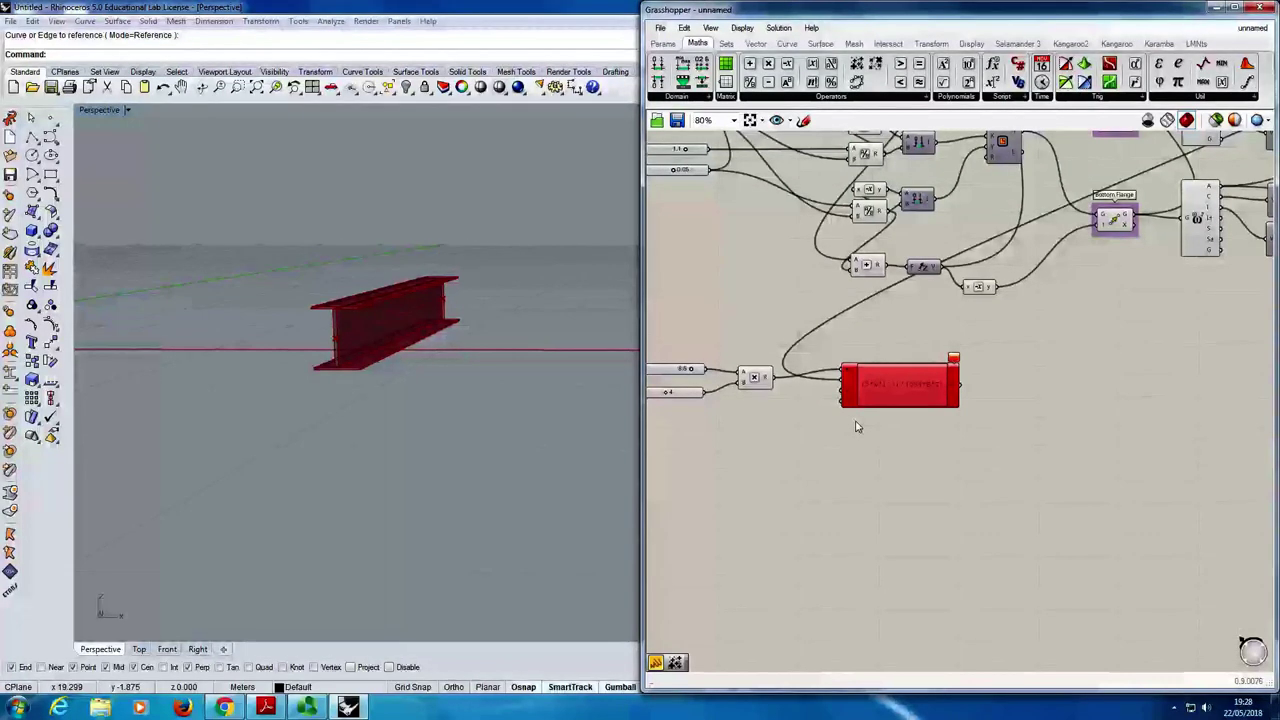
- Add a panel containing 205 below the area load and tributary area sliders, resized to a compact height
scroll(938, 425, down, 2)
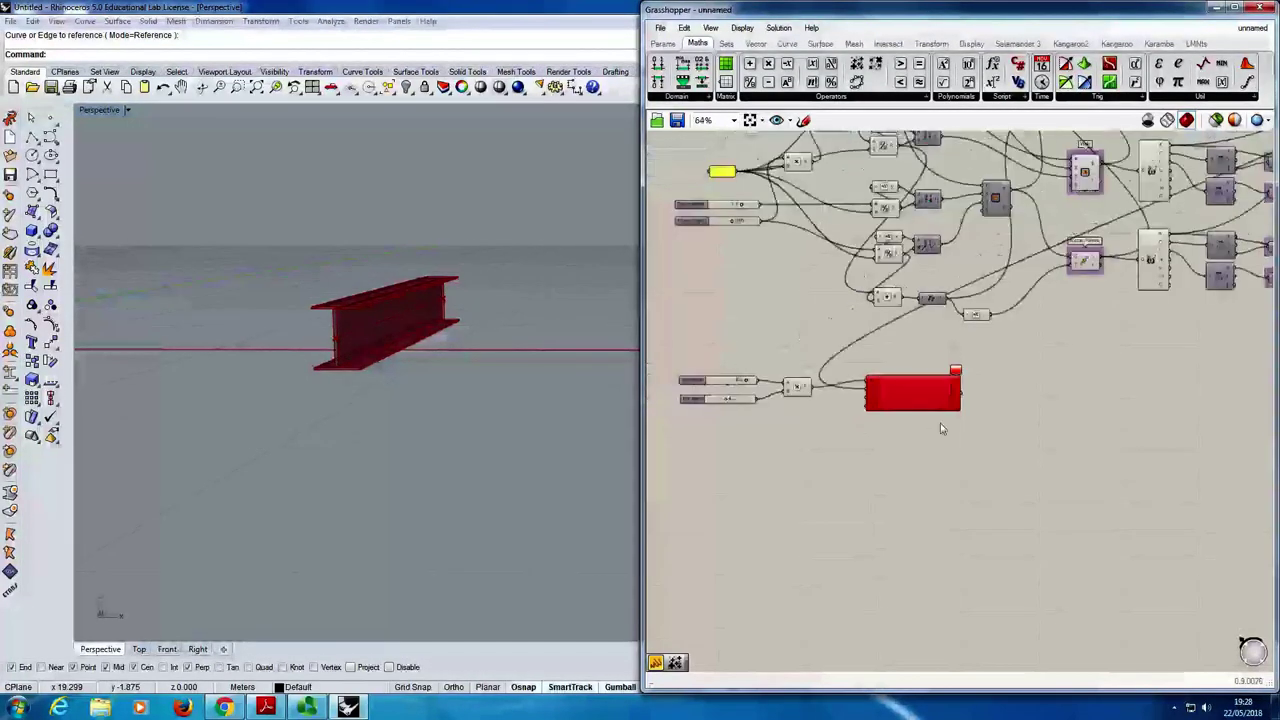
double_click(701, 437)
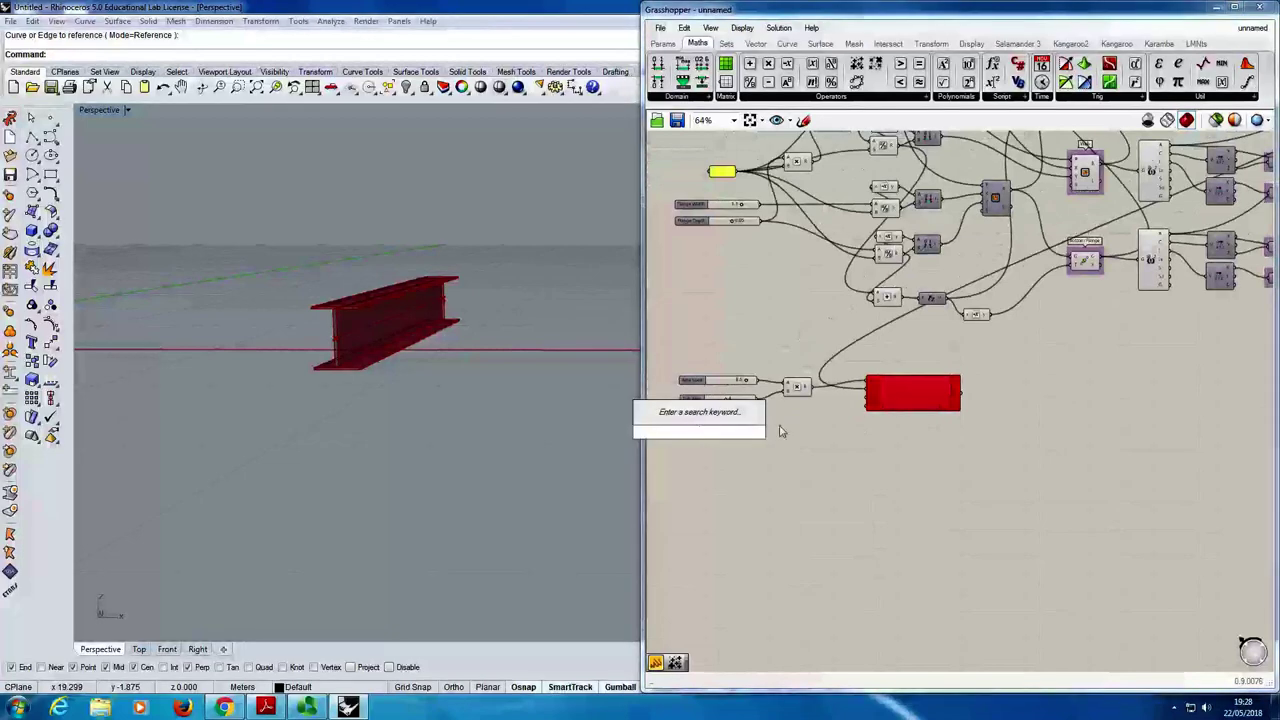
text(panel)
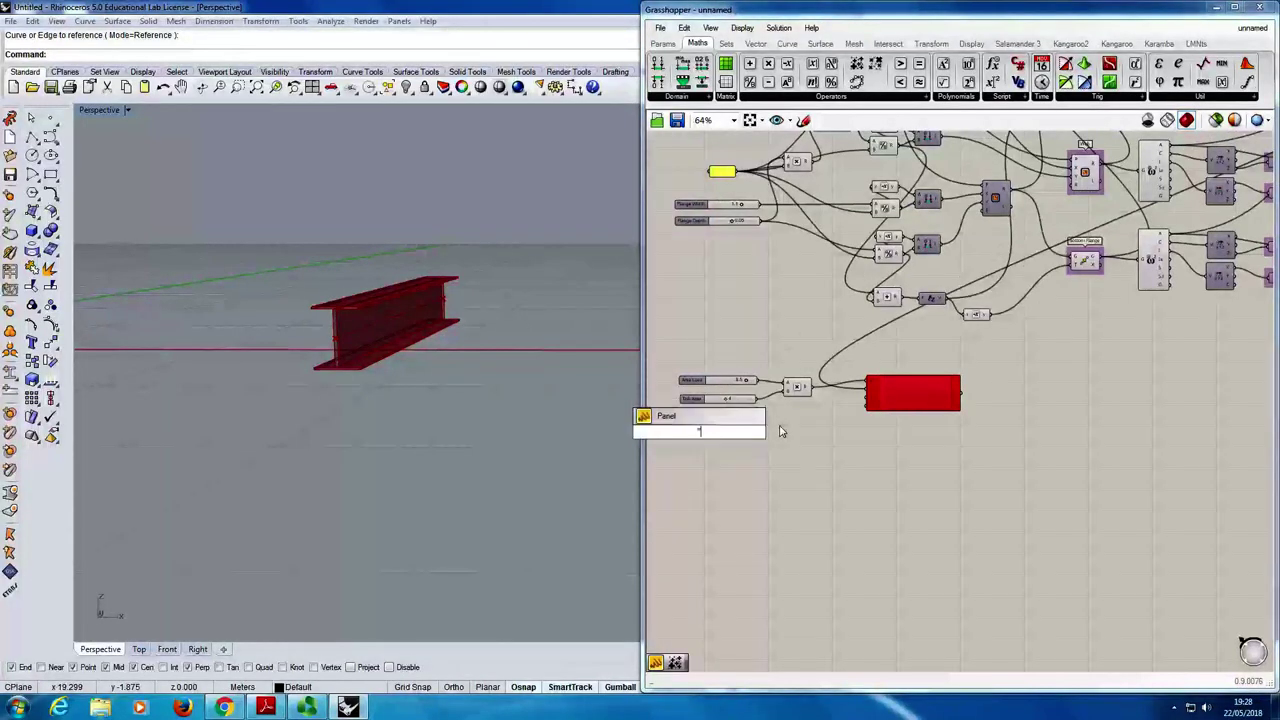
text(900)
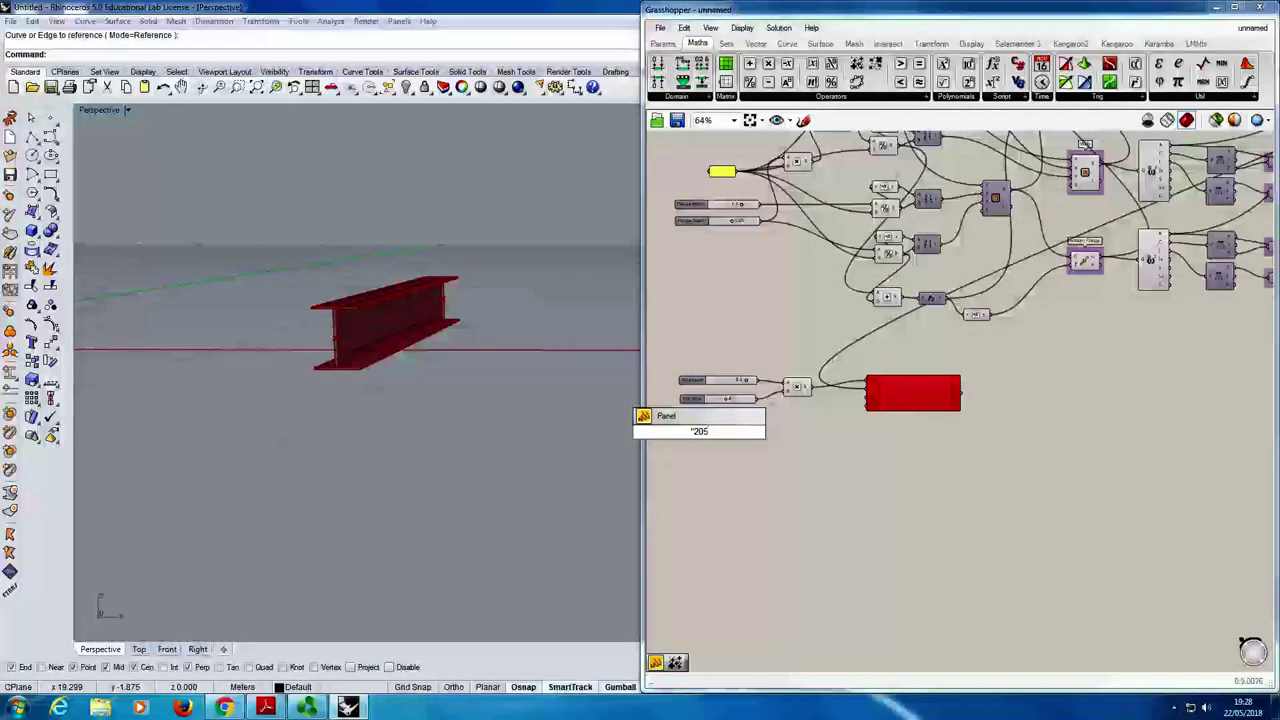
key(Return)
click(723, 423)
scroll(723, 423, up, 5)
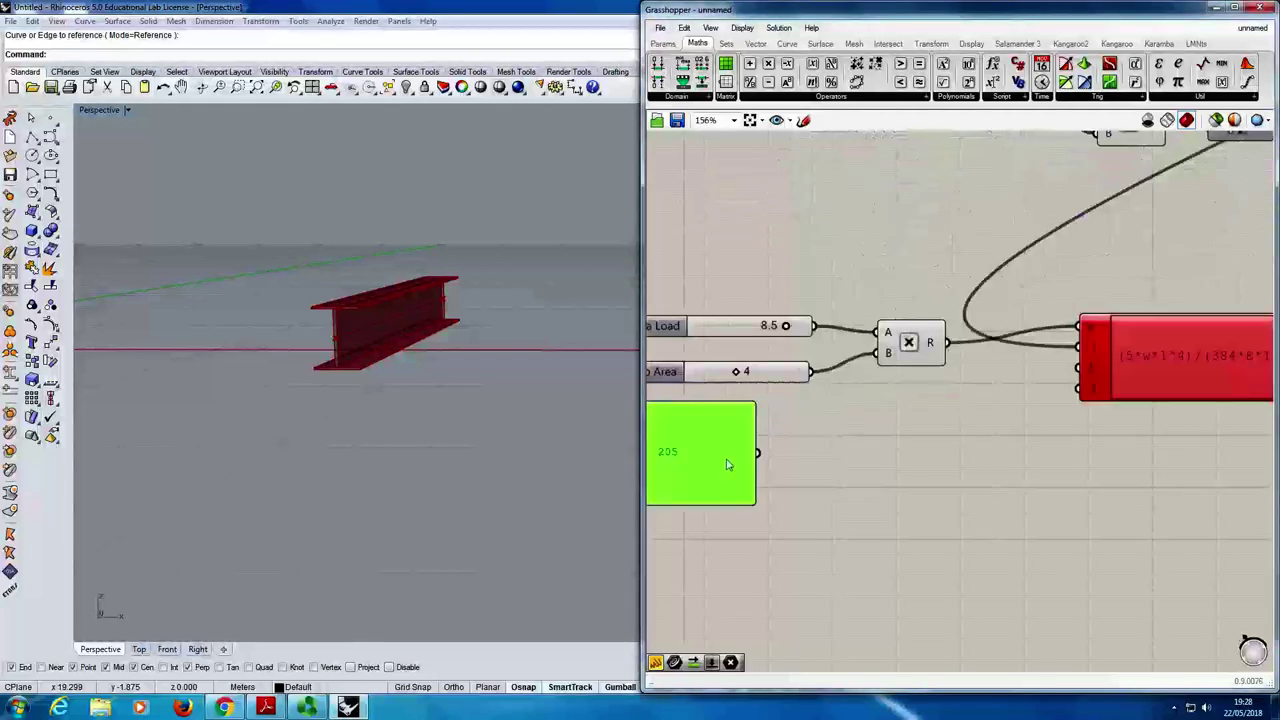
drag(771, 516, 811, 466)
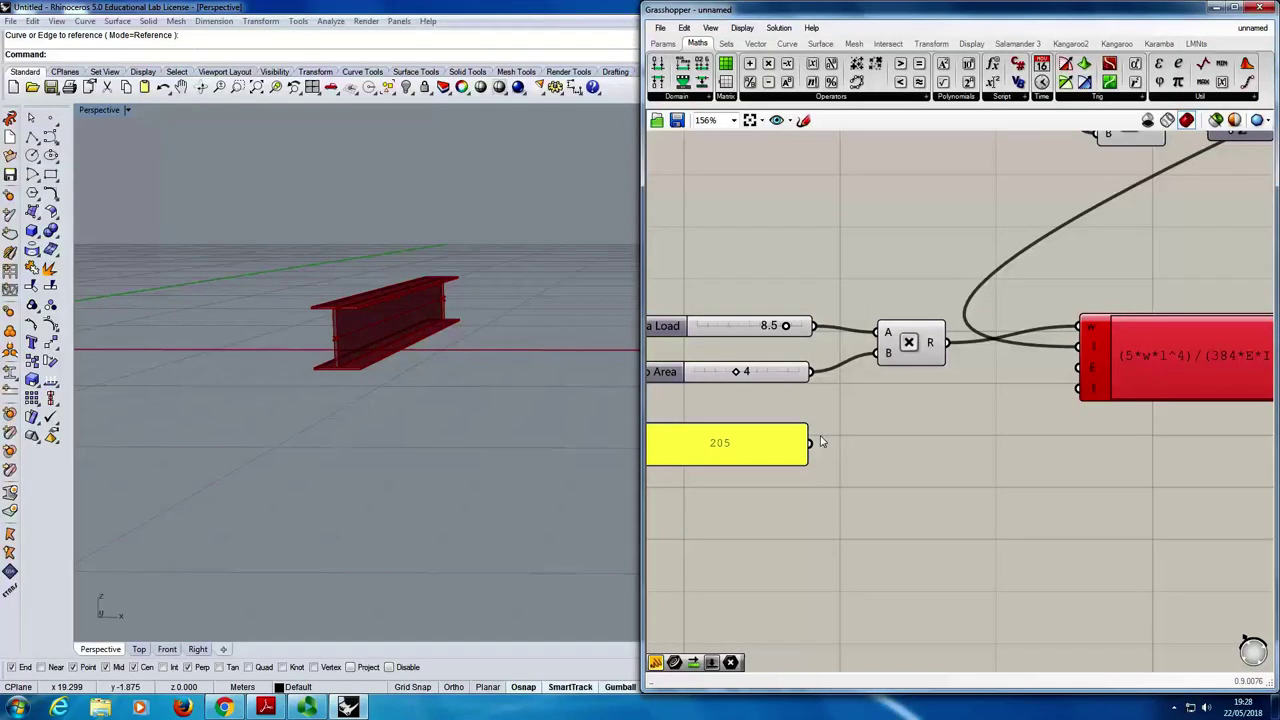
mouse_move(760, 448)
mouse_down()
mouse_move(789, 451)
mouse_move(767, 450)
mouse_up()
click(873, 462)
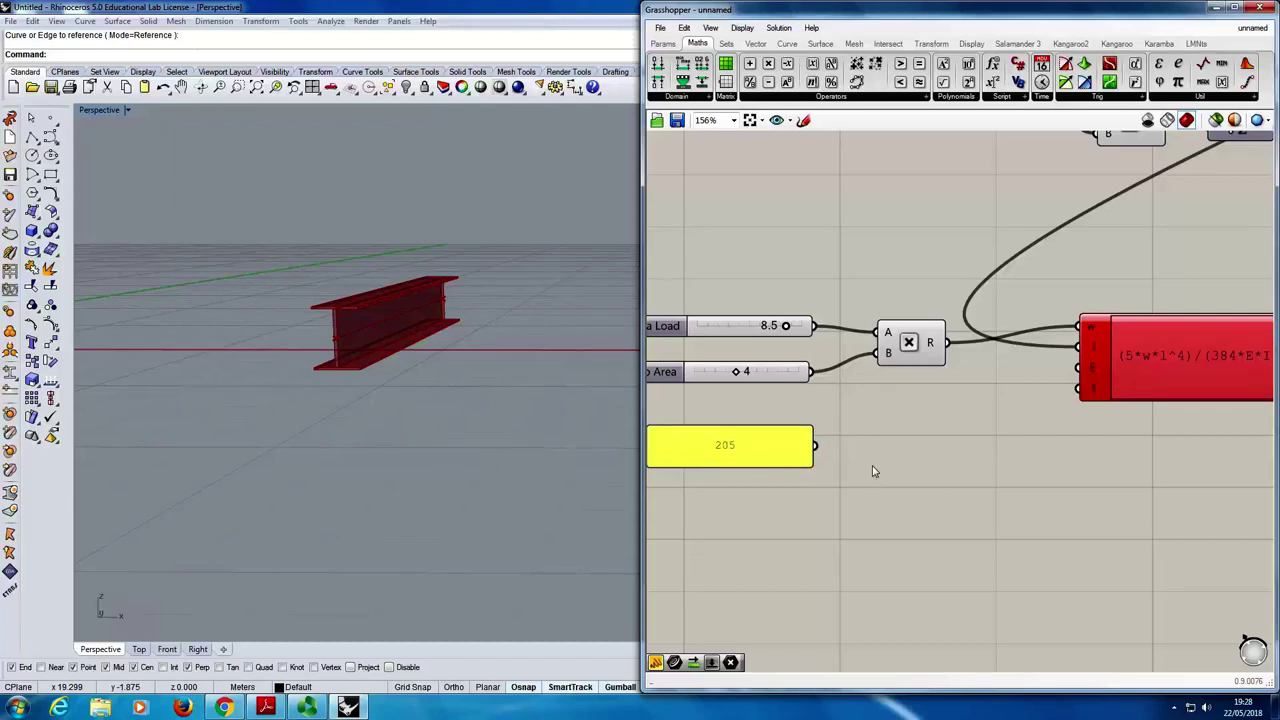
click(753, 449)
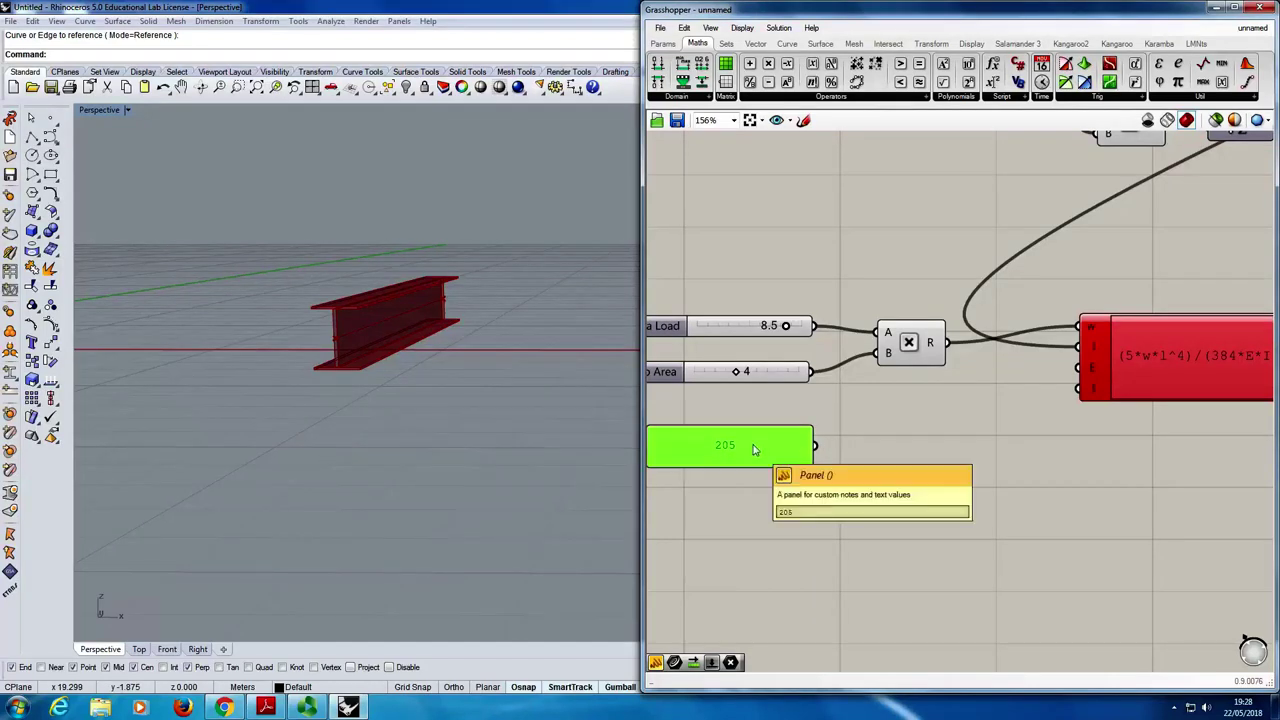
- Add a second Expression component beside the 205 panel and remove its y input
double_click(925, 452)
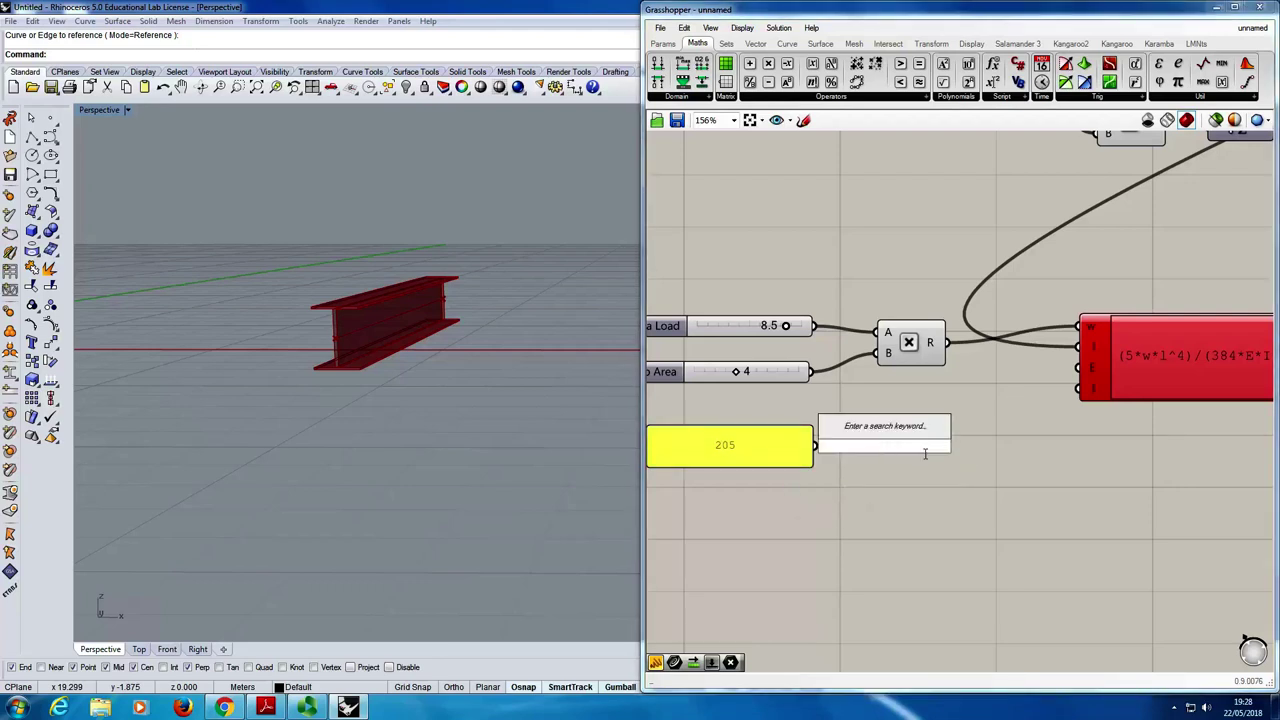
text(expression)
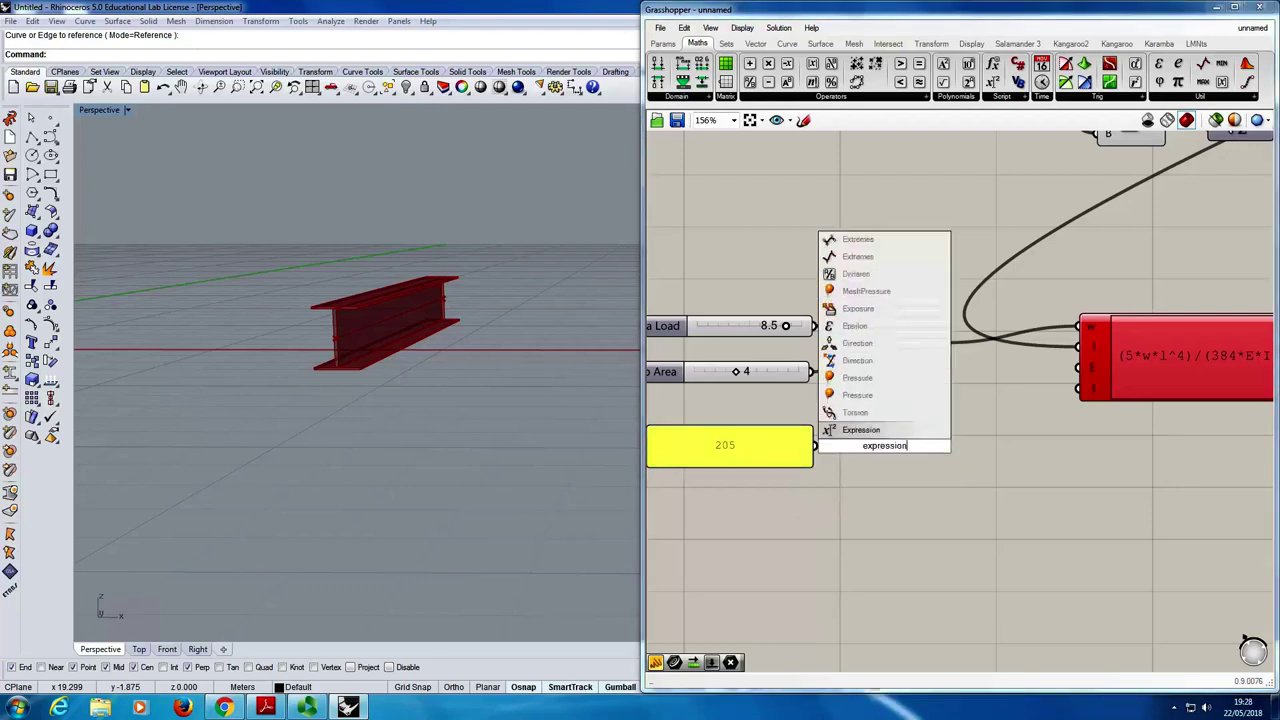
key(Return)
click(858, 466)
scroll(858, 466, up, 5)
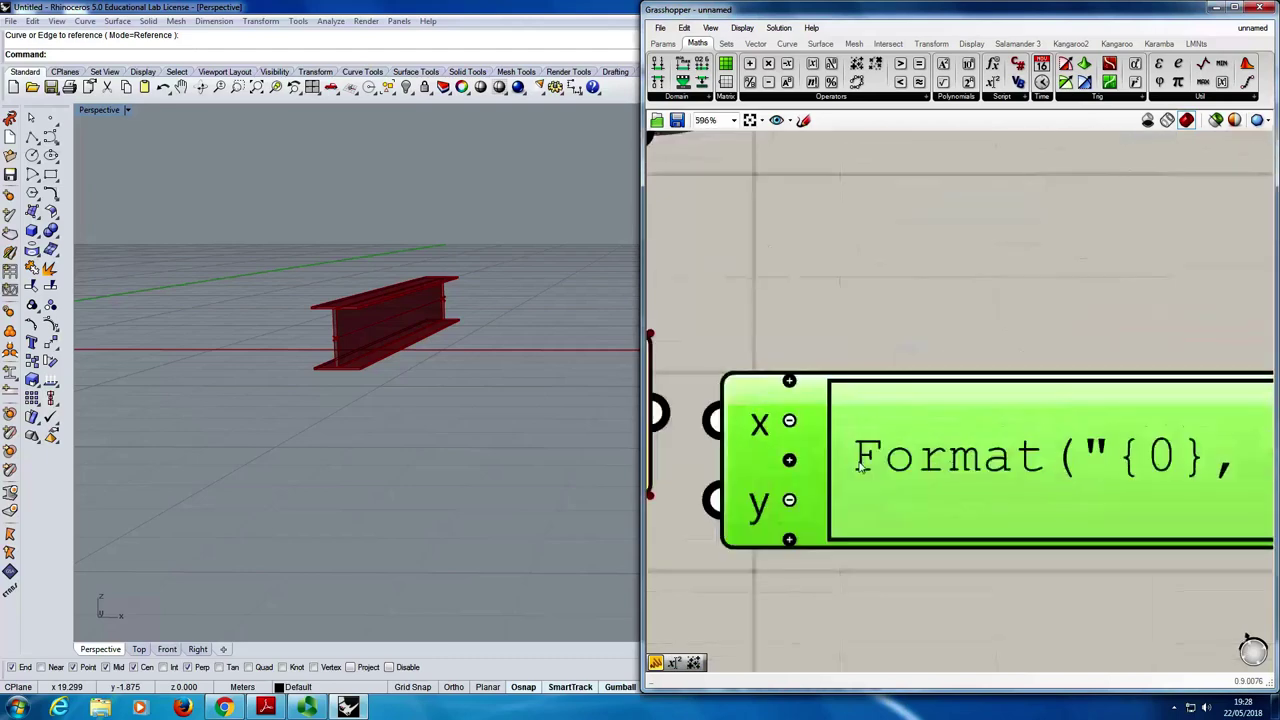
click(789, 500)
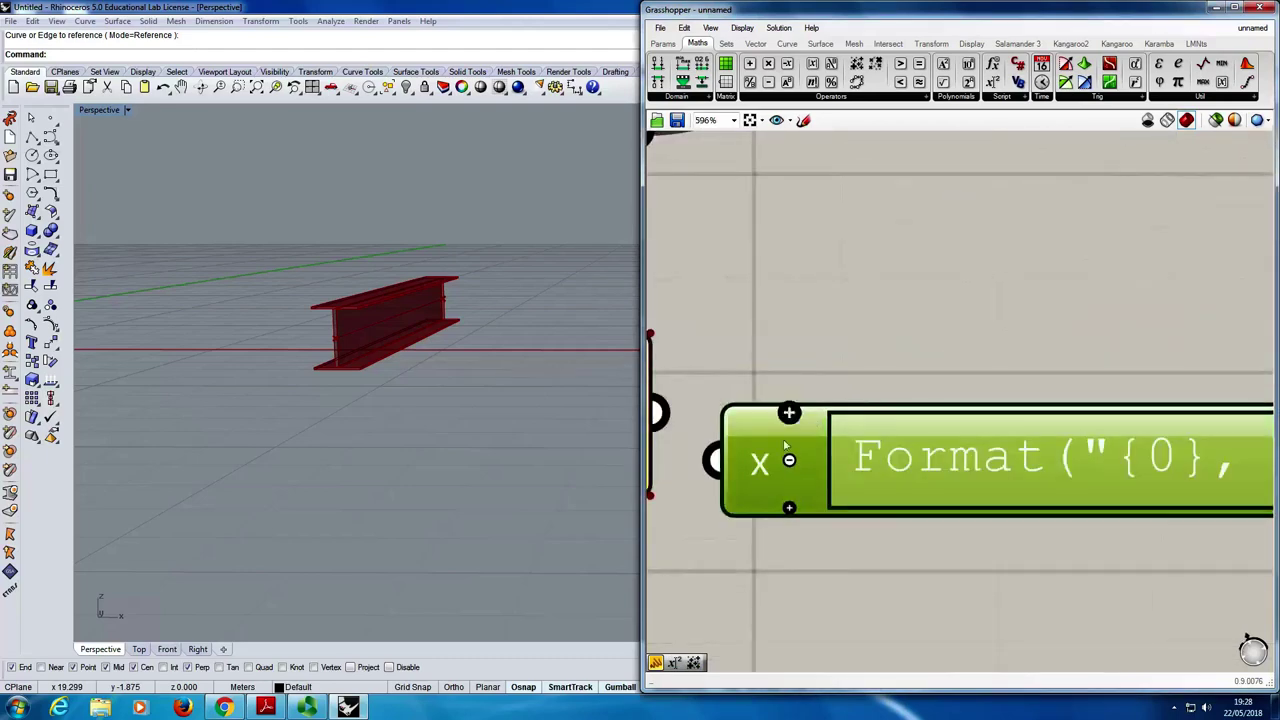
scroll(785, 445, down, 3)
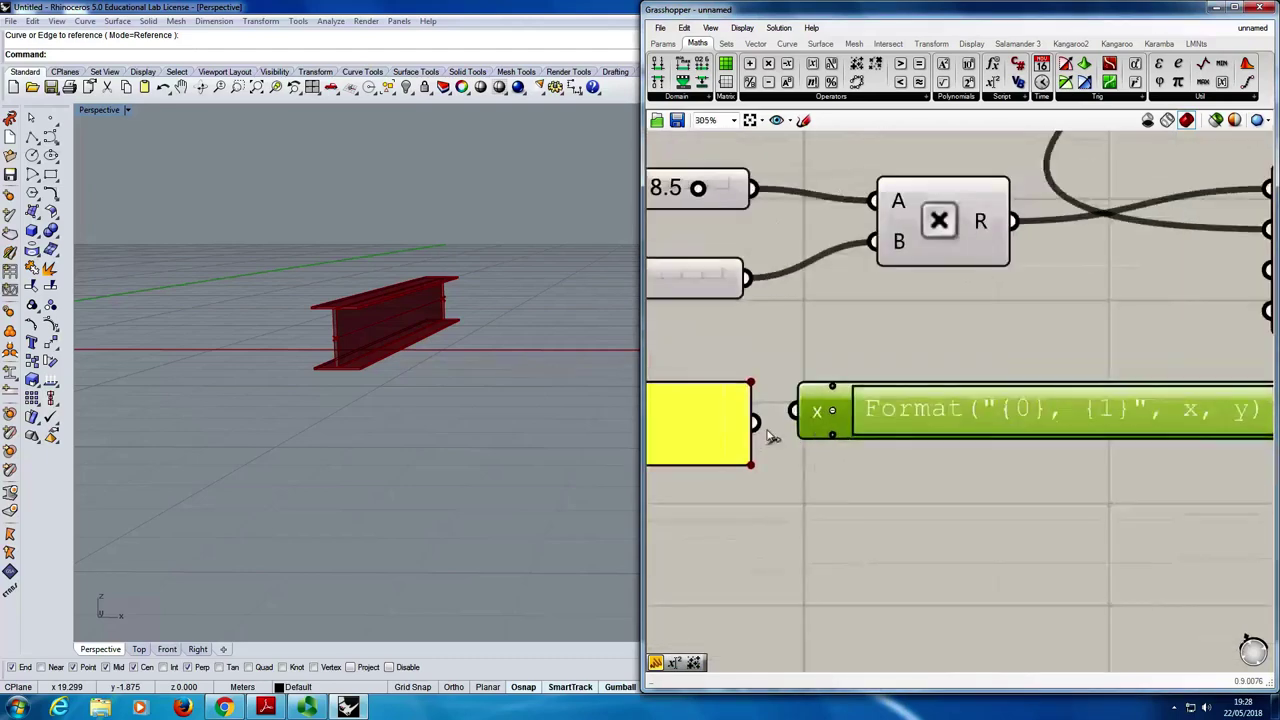
- Wire the 205 panel into the new Expression component's x input and set its formula to x*10^6
drag(754, 422, 792, 410)
scroll(903, 421, down, 2)
scroll(903, 421, up, 1)
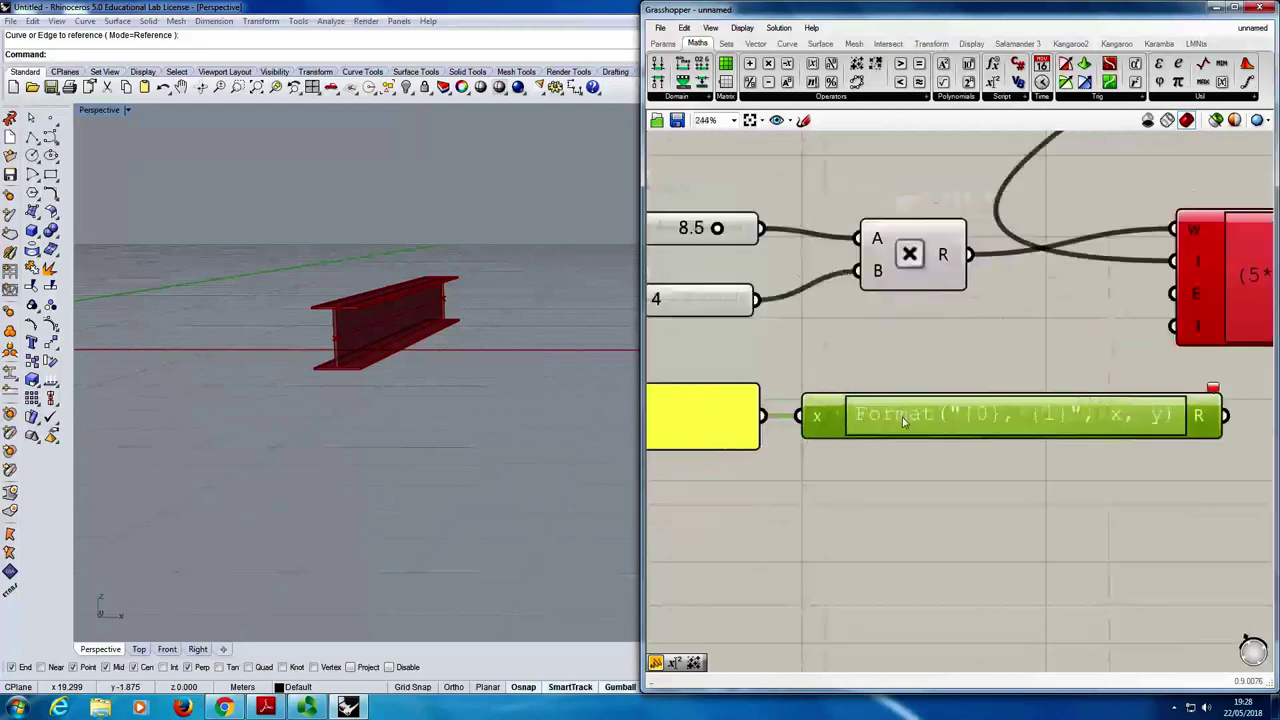
double_click(903, 421)
drag(924, 430, 665, 428)
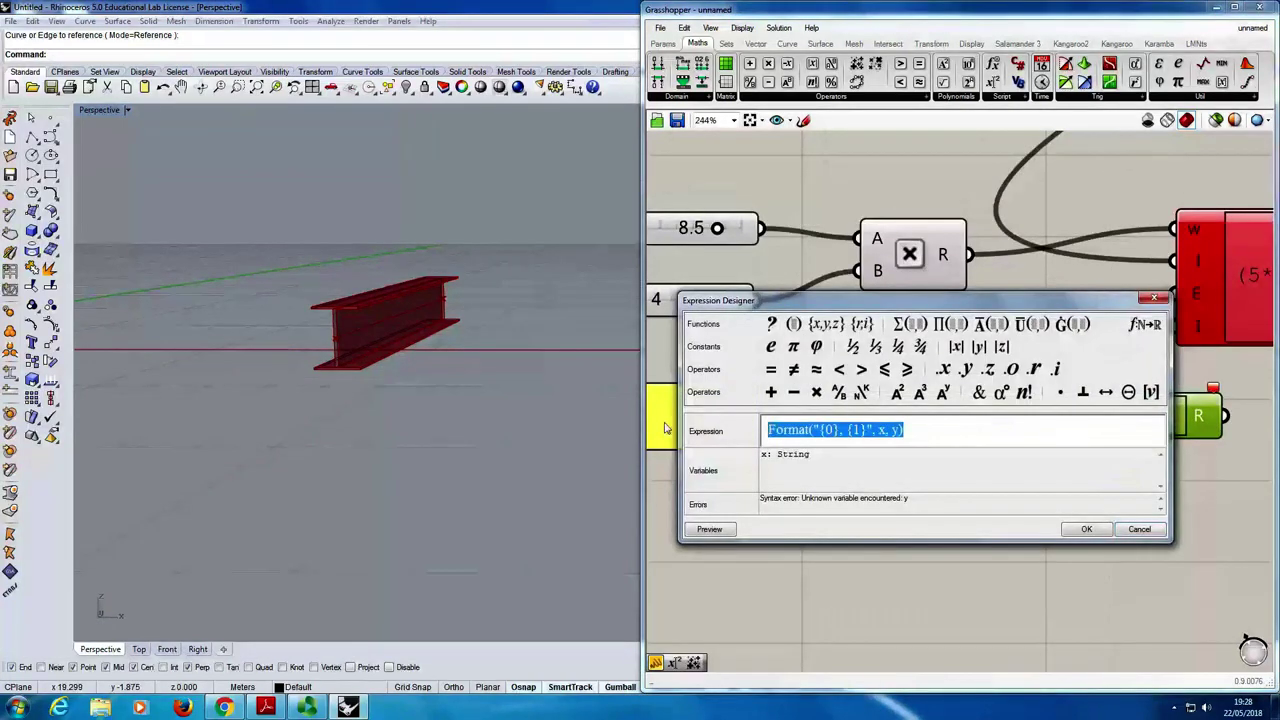
text(x810)
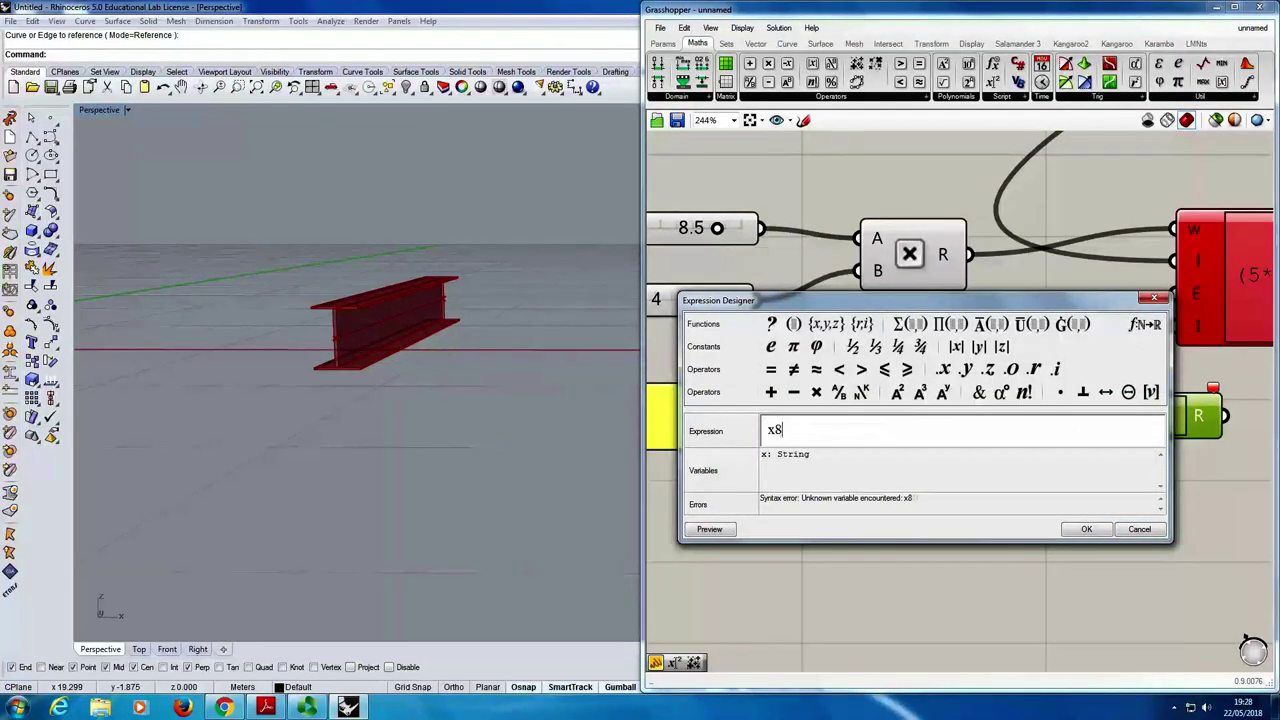
key(BackSpace)
text(*10)
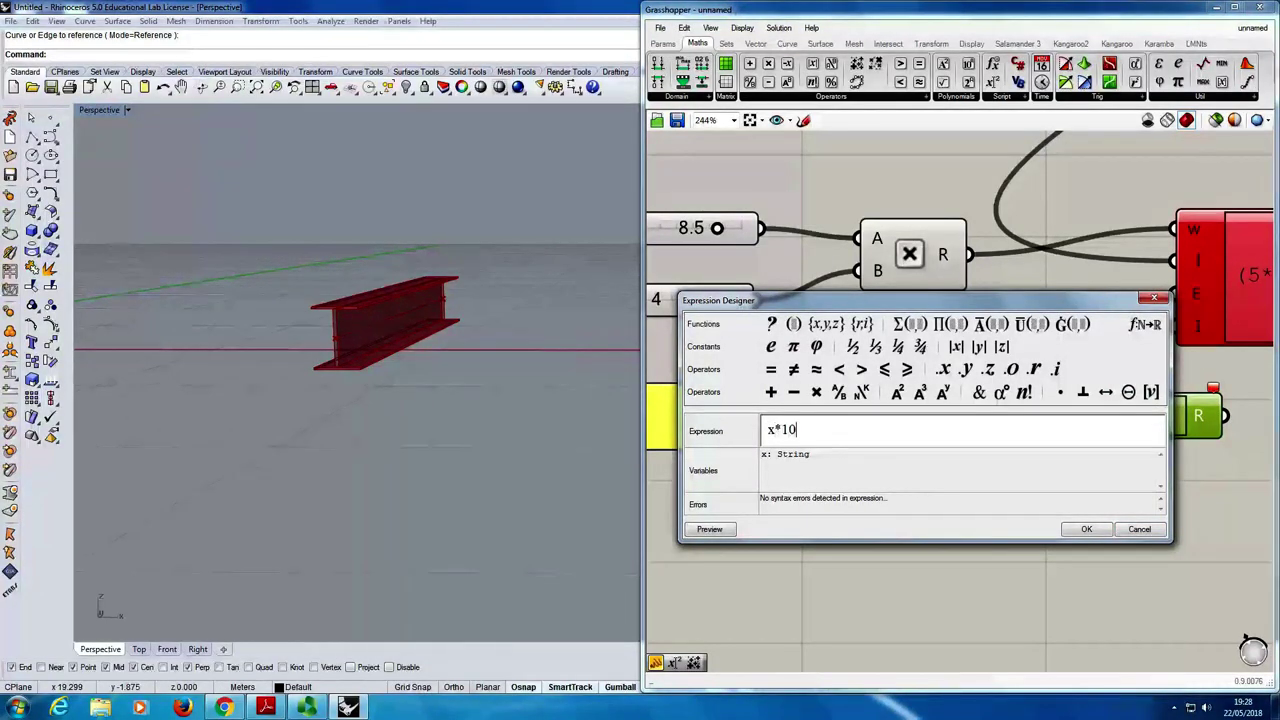
click(943, 393)
text(6)
click(1089, 529)
click(946, 494)
- Connect the x*10^6 Expression result to the E input of the deflection Expression component
scroll(886, 385, down, 3)
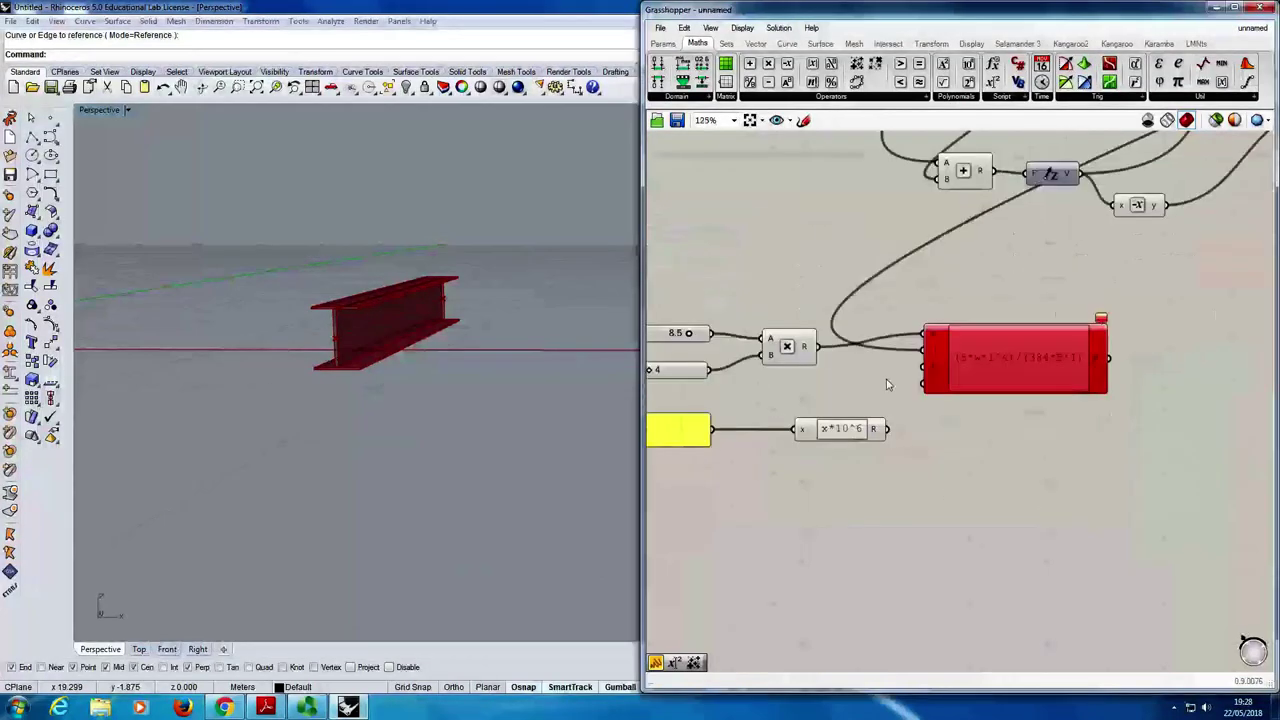
scroll(886, 385, up, 3)
drag(874, 457, 930, 362)
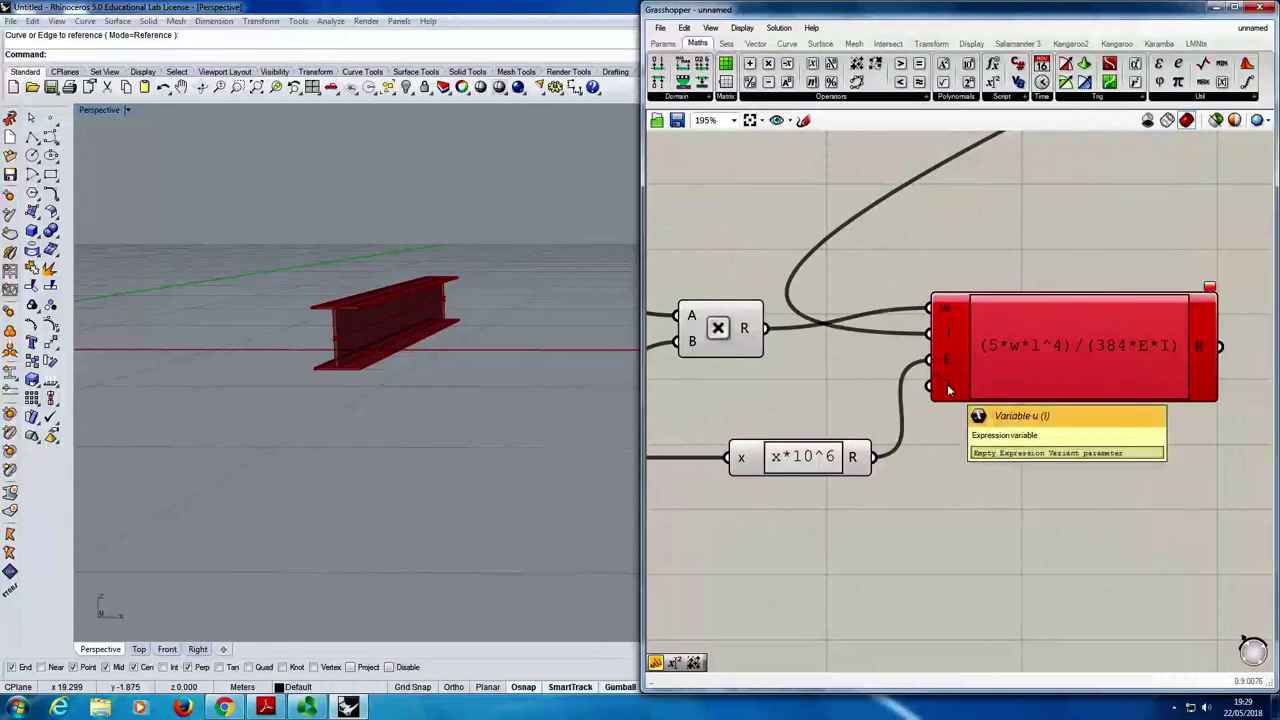
- Connect the I VALUE result to the deflection Expression's I input and move that Expression component to below I VALUE
scroll(1073, 316, down, 8)
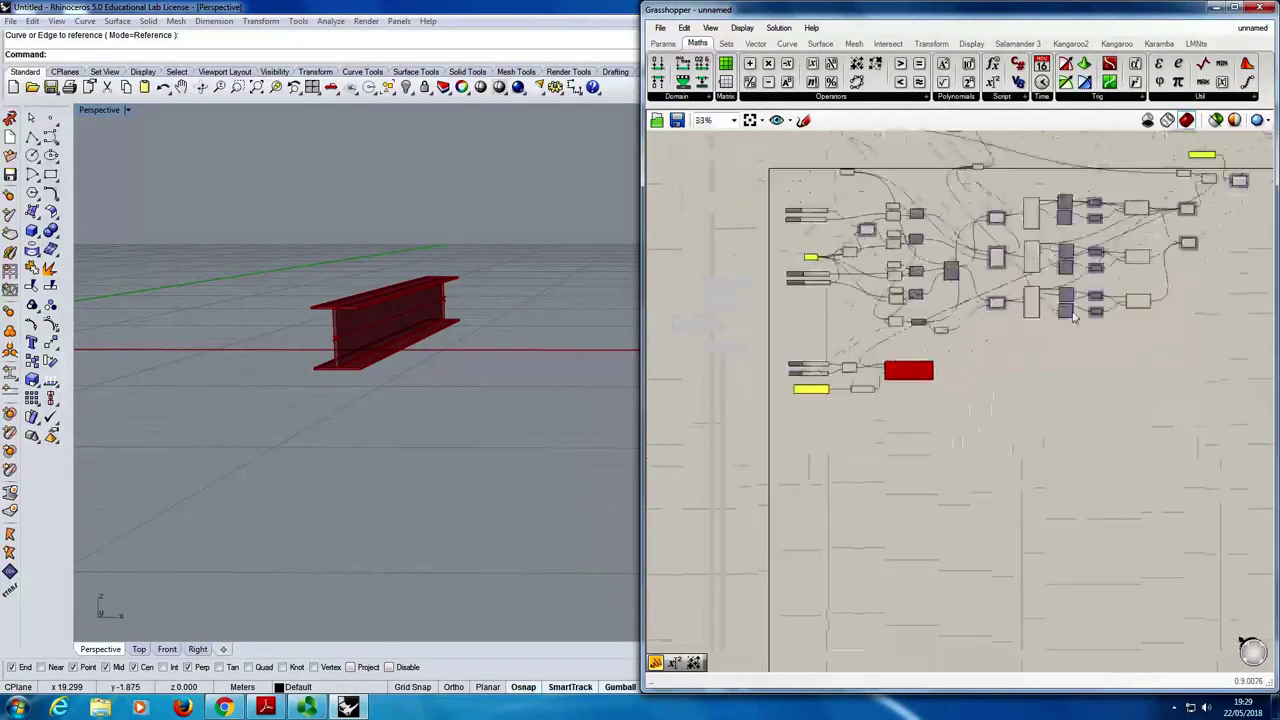
scroll(1073, 316, up, 5)
drag(1198, 272, 862, 460)
scroll(975, 375, down, 5)
scroll(977, 391, up, 8)
click(930, 420)
scroll(930, 420, down, 6)
scroll(862, 460, up, 3)
scroll(903, 474, up, 1)
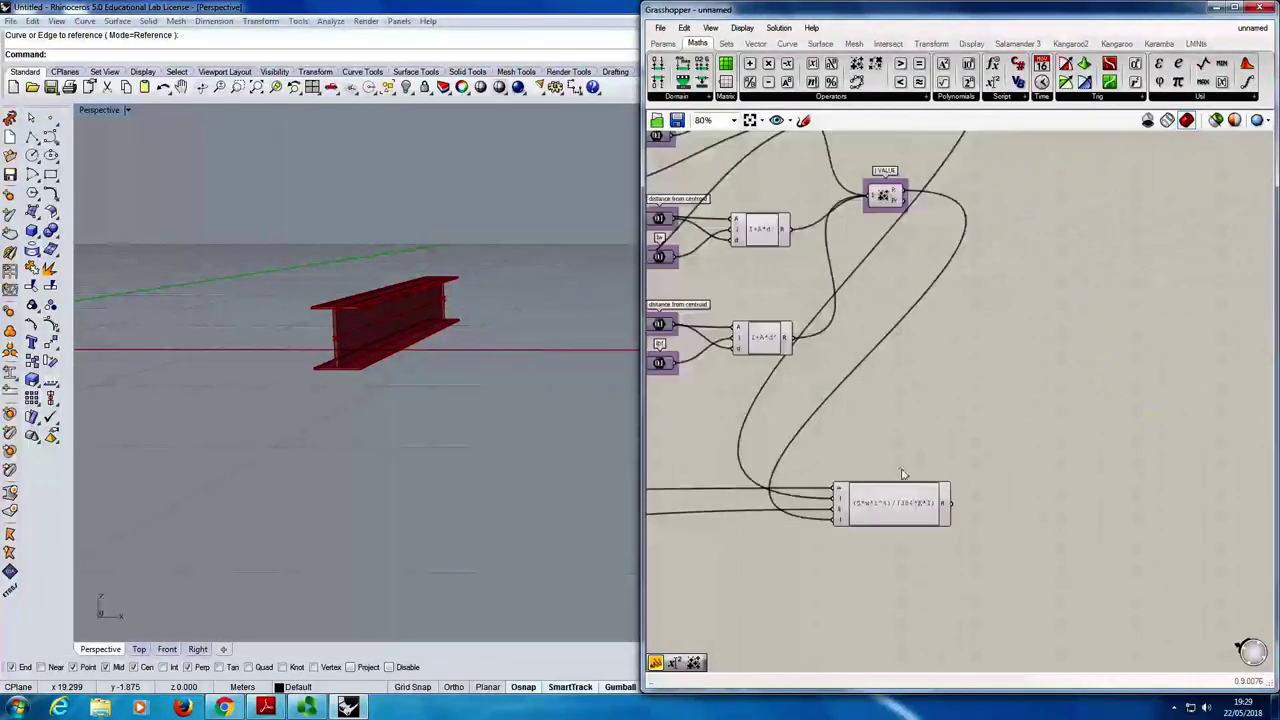
- Group the deflection Expression component and label the group DEFLECTION
scroll(885, 466, down, 1)
click(892, 505)
right_click(920, 420)
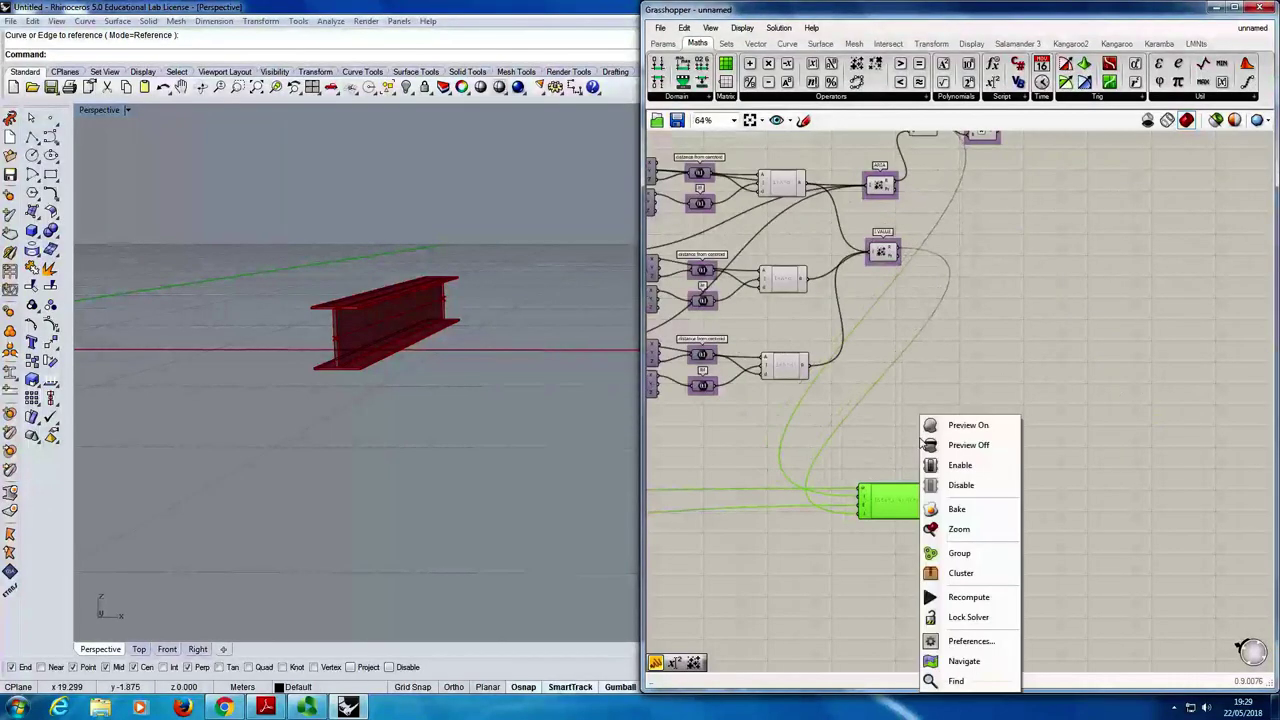
click(980, 553)
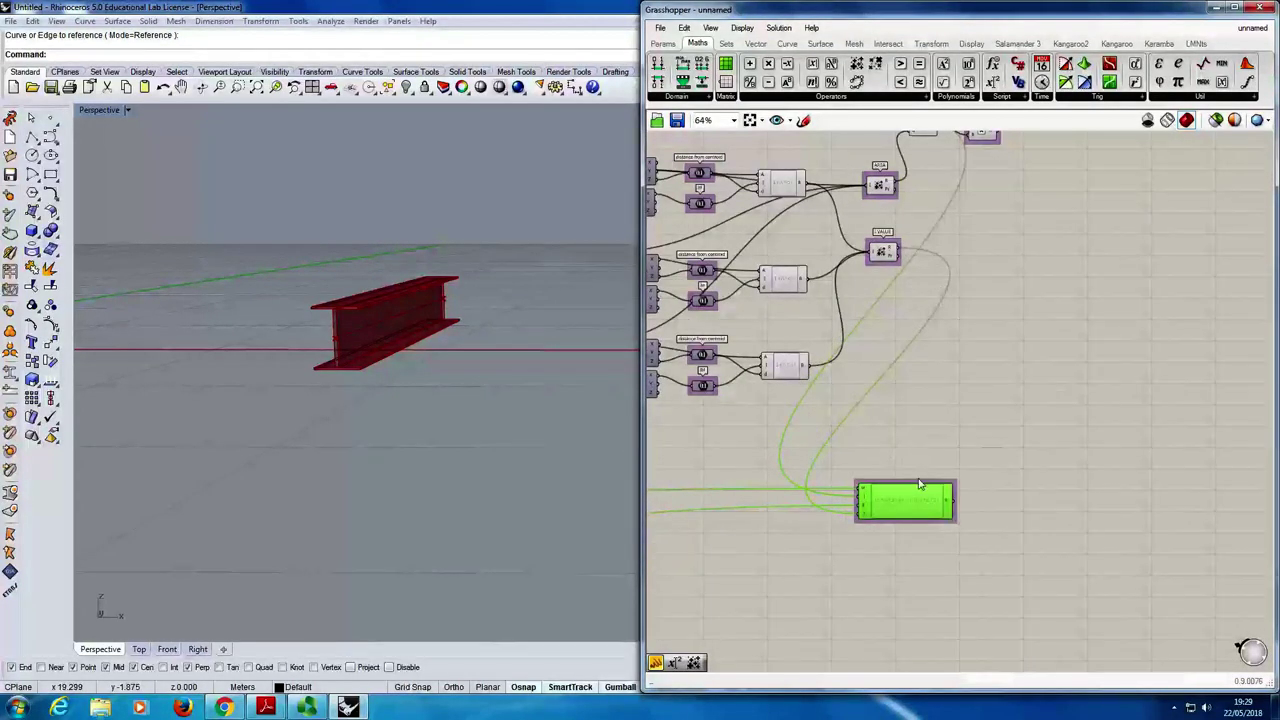
right_click(923, 486)
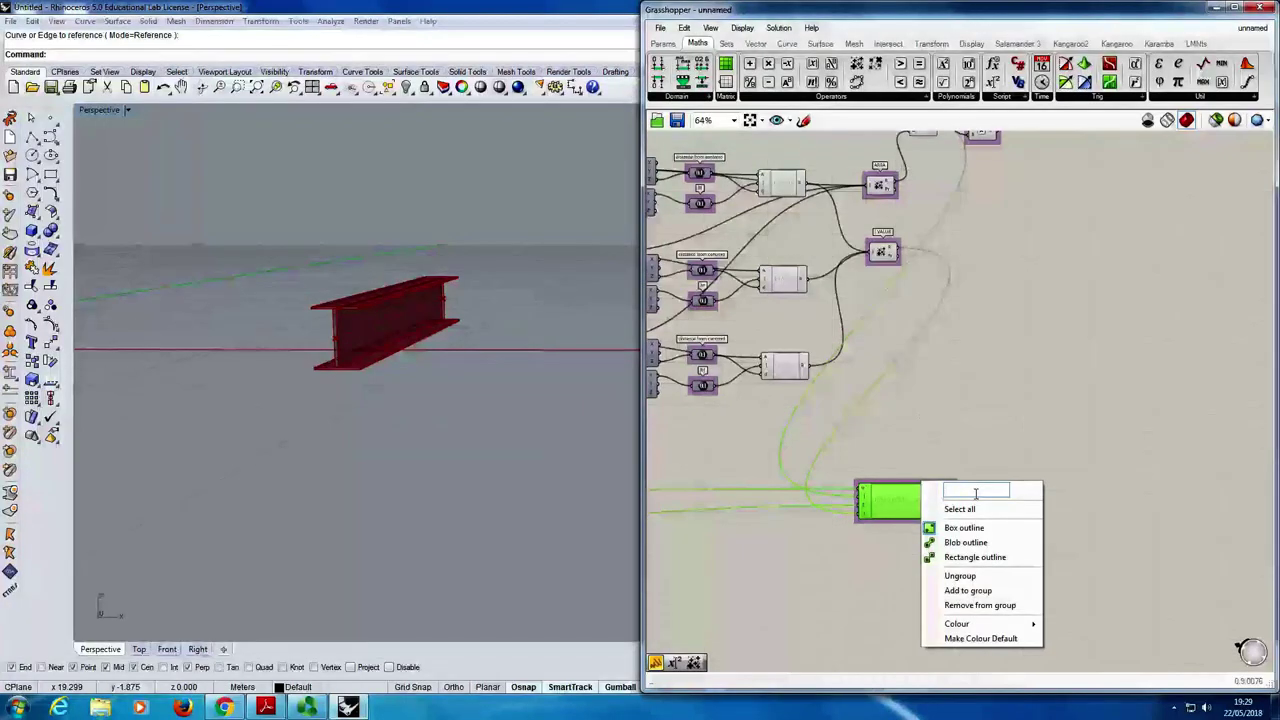
text(DEFLECTION)
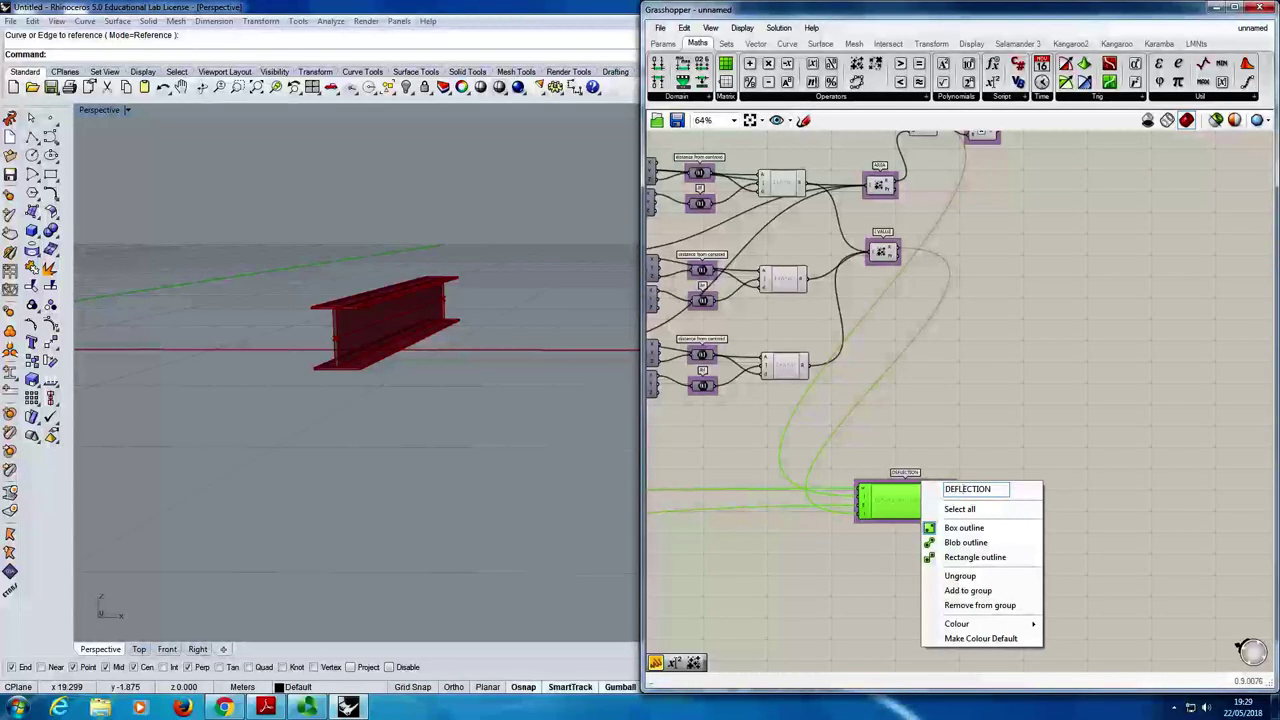
click(960, 470)
mouse_move(948, 507)
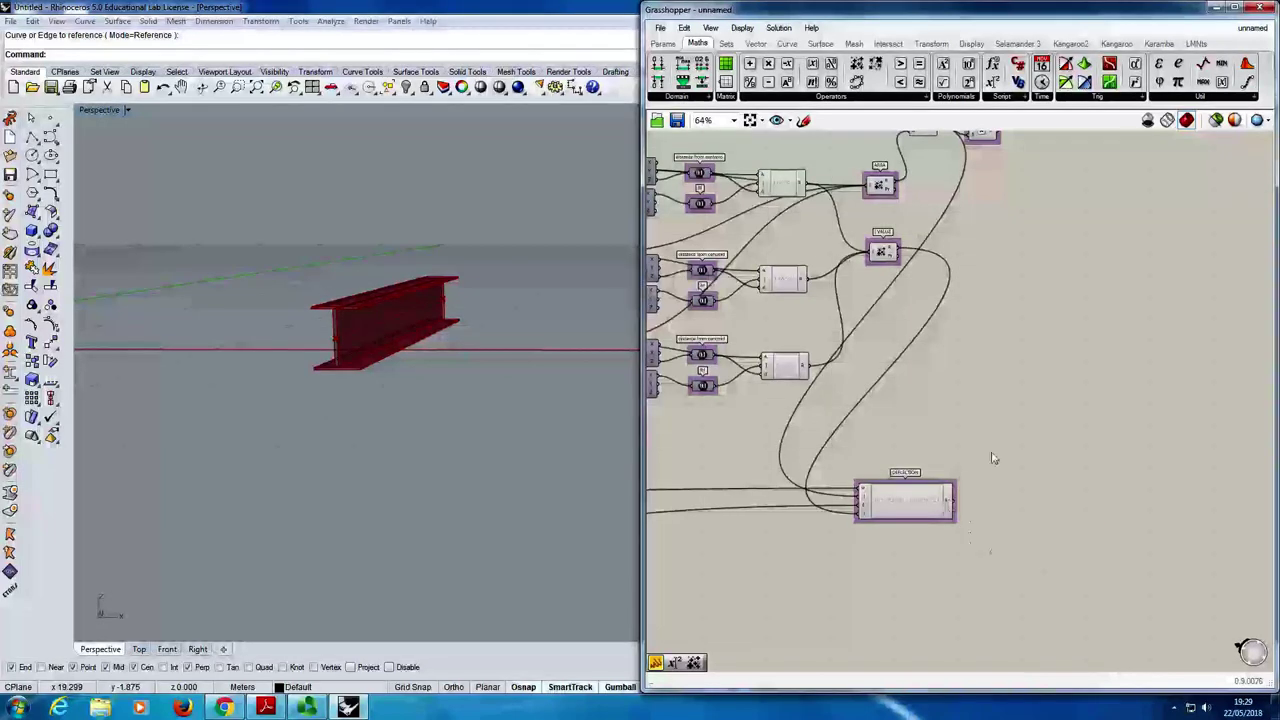
- Examine the w, l, E and I inputs of the DEFLECTION Expression, the I VALUE result and the MASS component
scroll(993, 459, down, 5)
scroll(1010, 465, up, 3)
scroll(1030, 475, down, 3)
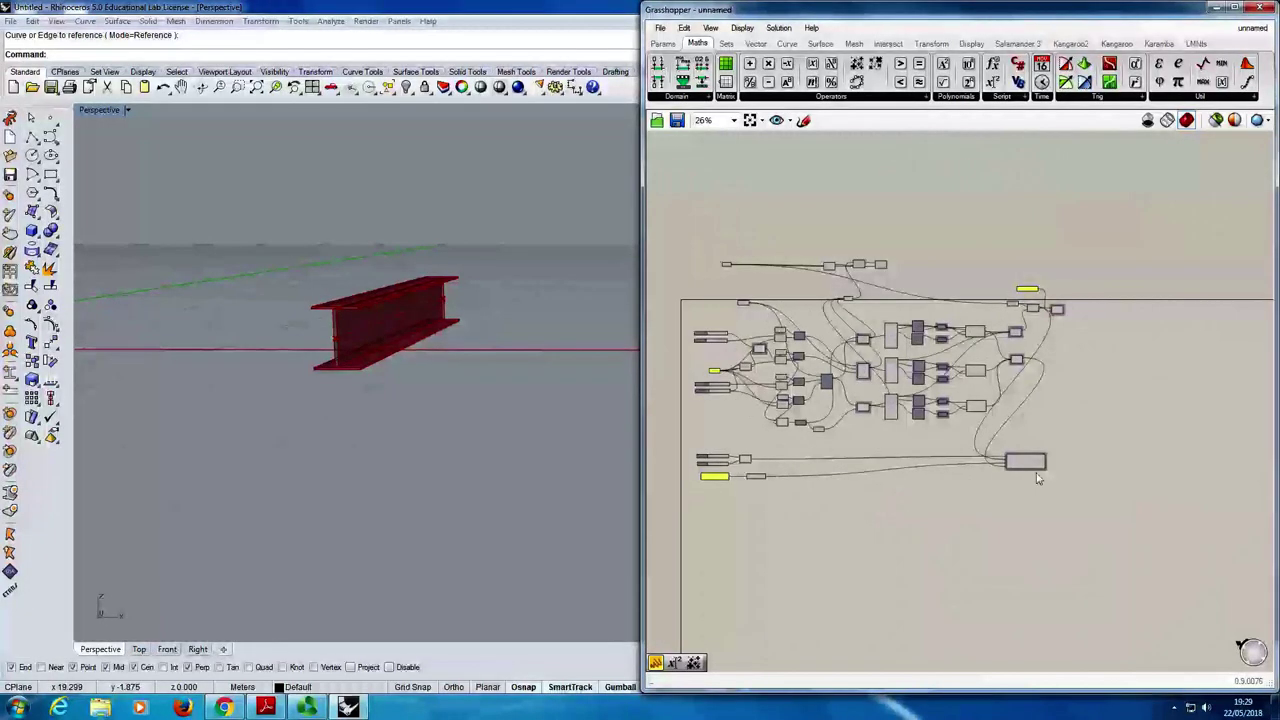
scroll(1037, 478, up, 8)
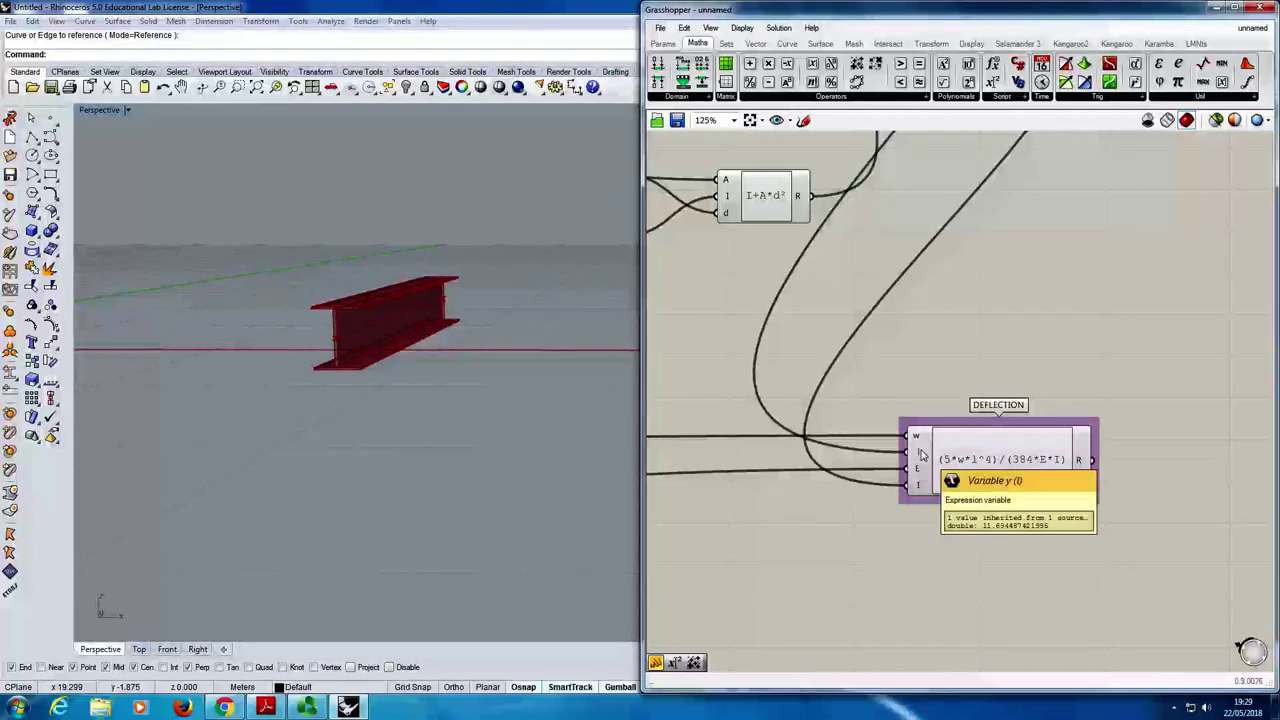
scroll(921, 455, down, 3)
scroll(876, 370, up, 5)
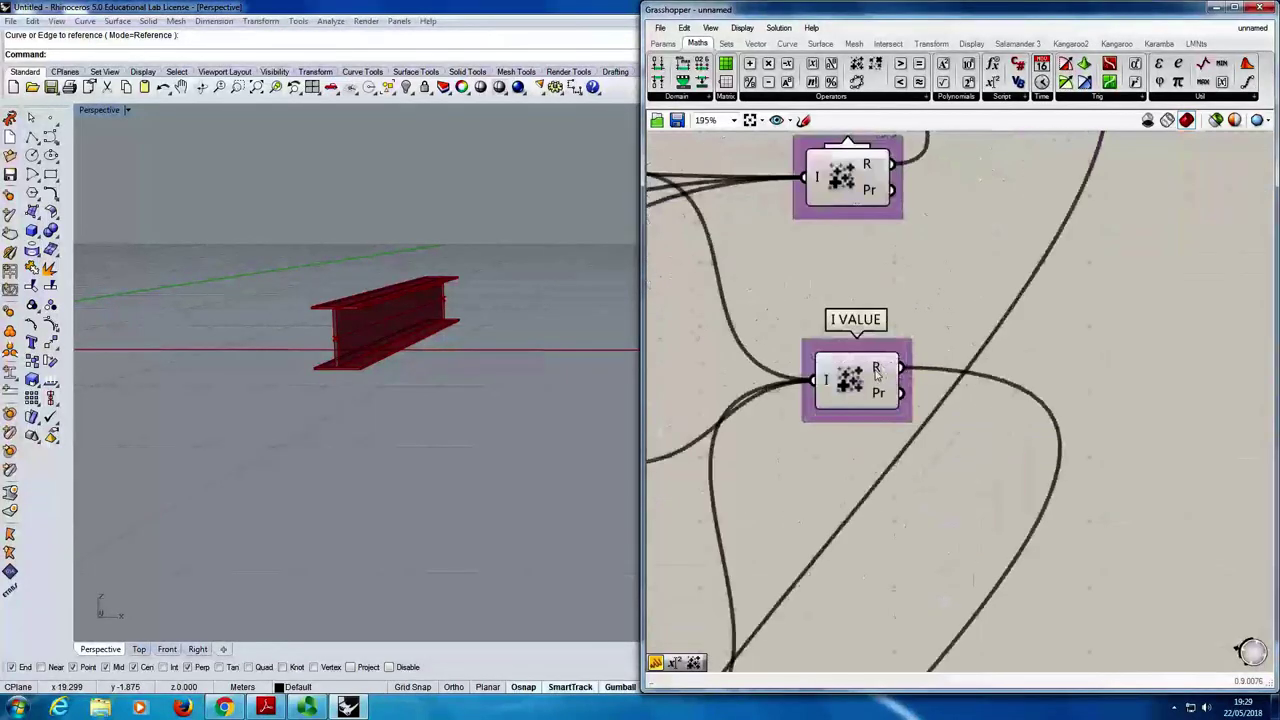
mouse_move(876, 370)
scroll(876, 370, down, 5)
scroll(958, 512, up, 4)
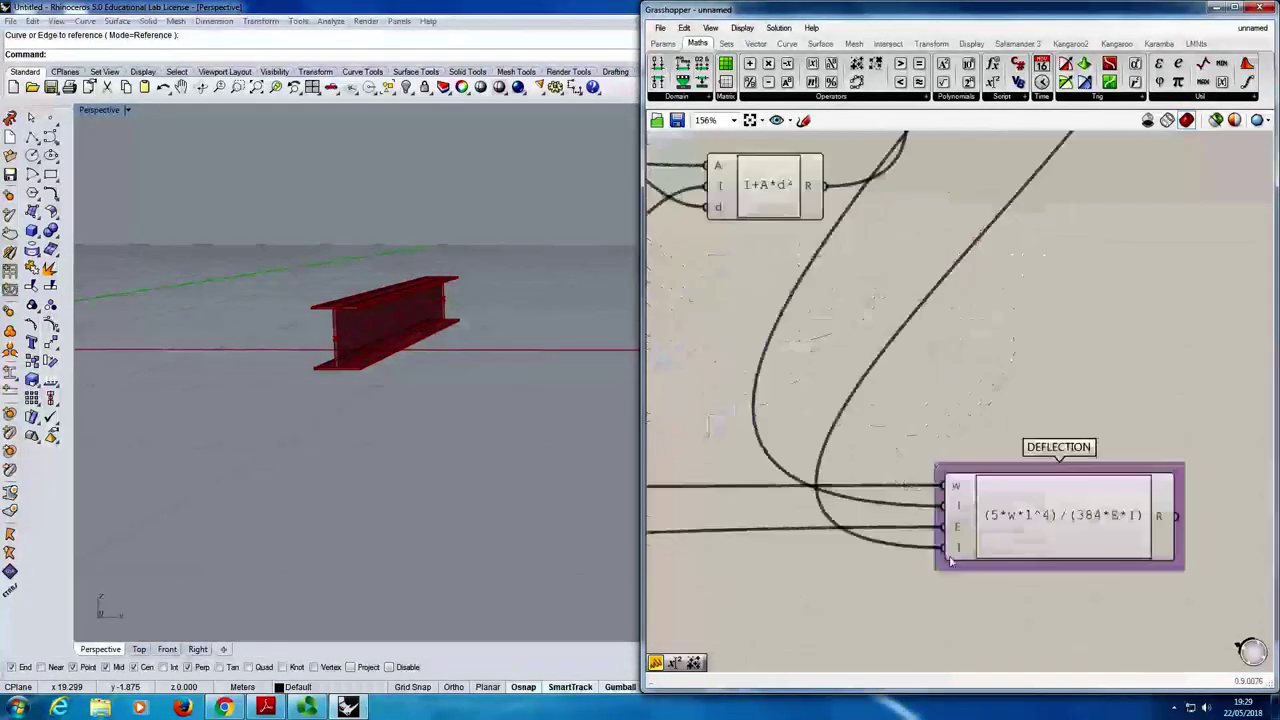
scroll(958, 512, down, 5)
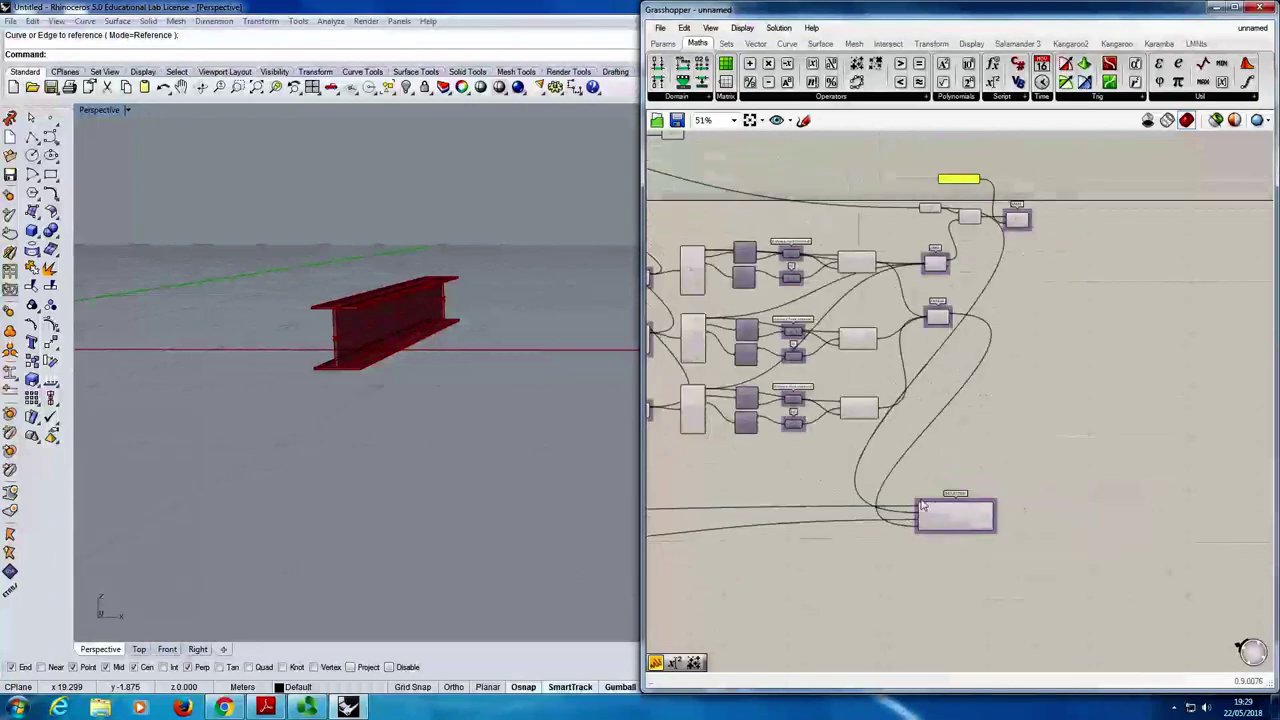
click(985, 515)
scroll(985, 515, up, 2)
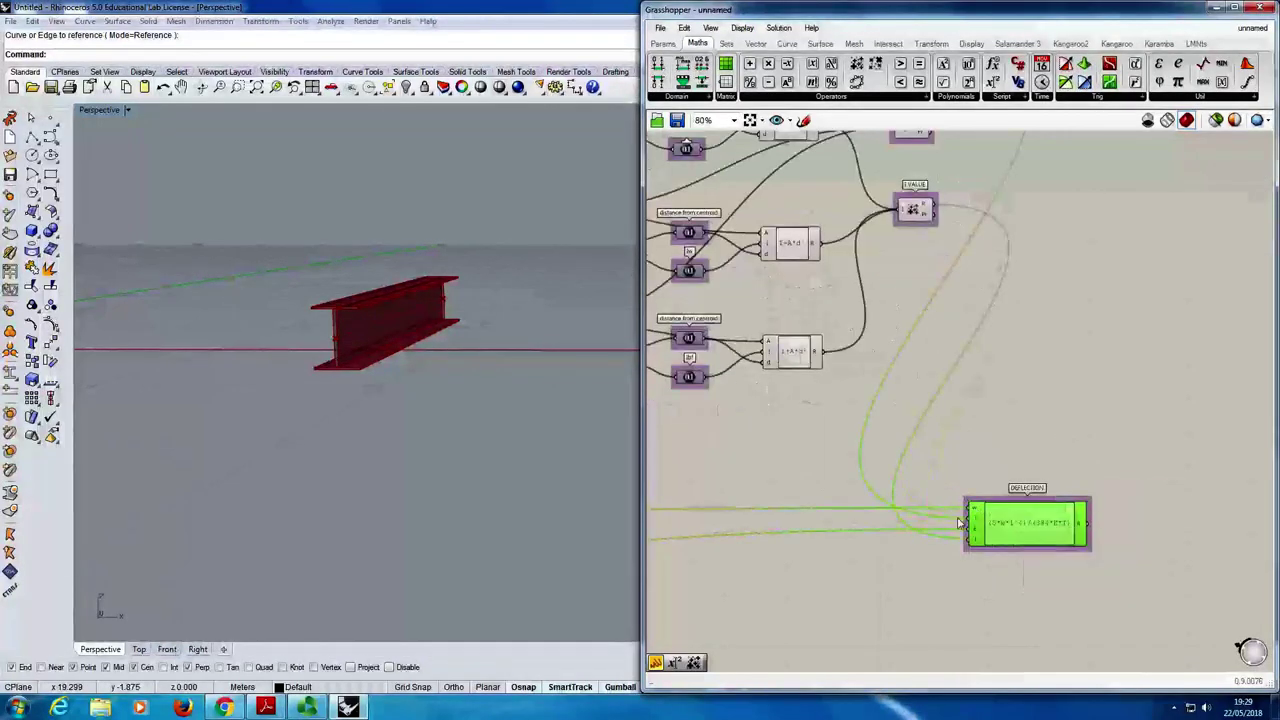
scroll(975, 522, up, 1)
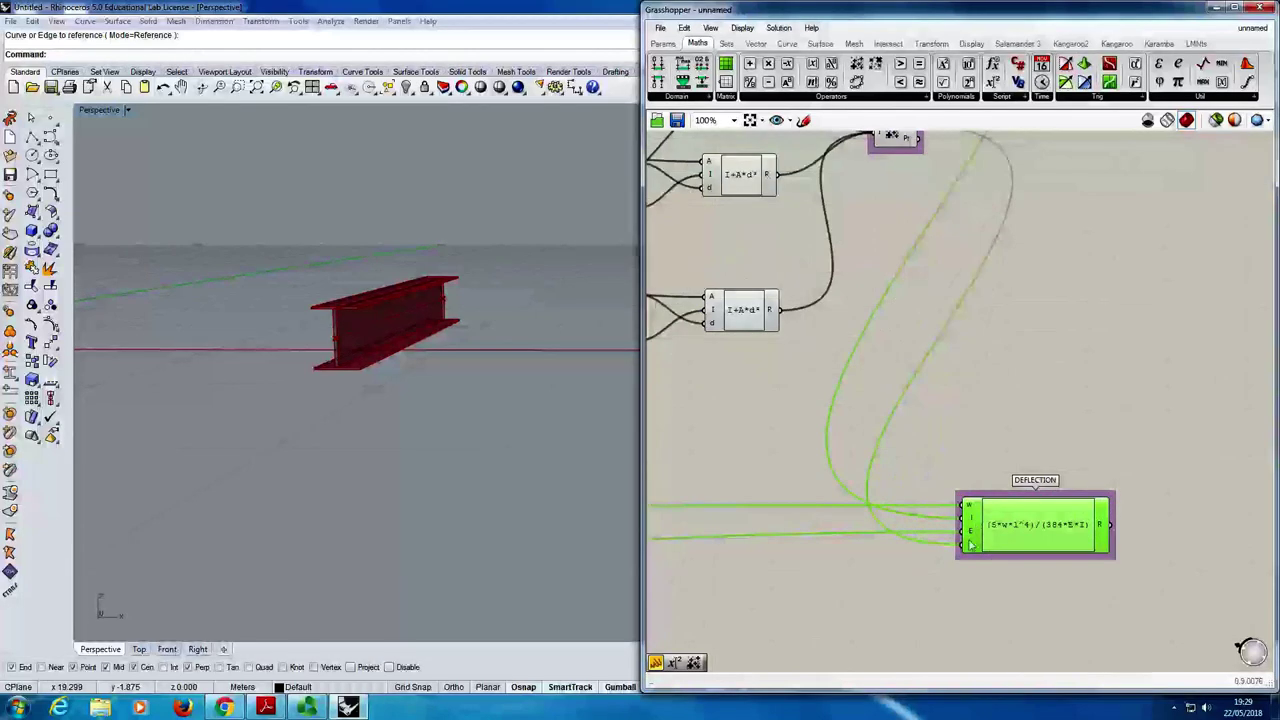
mouse_move(969, 545)
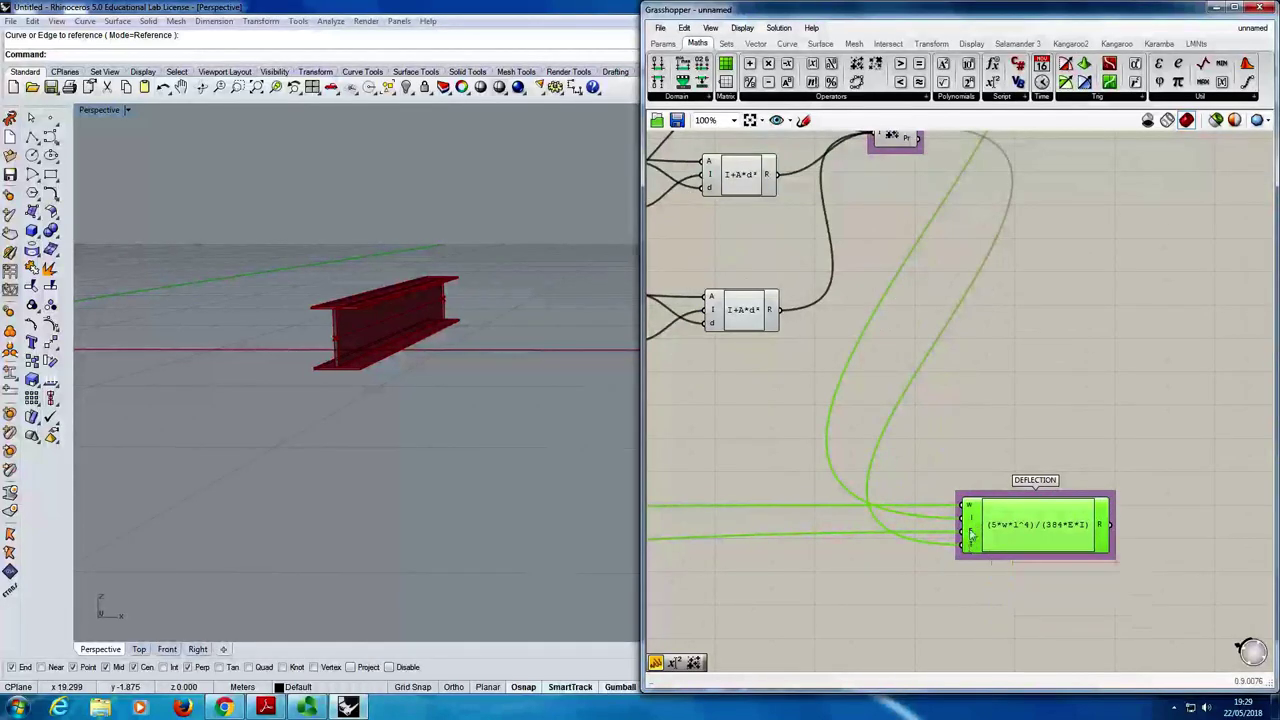
click(988, 430)
scroll(988, 430, down, 2)
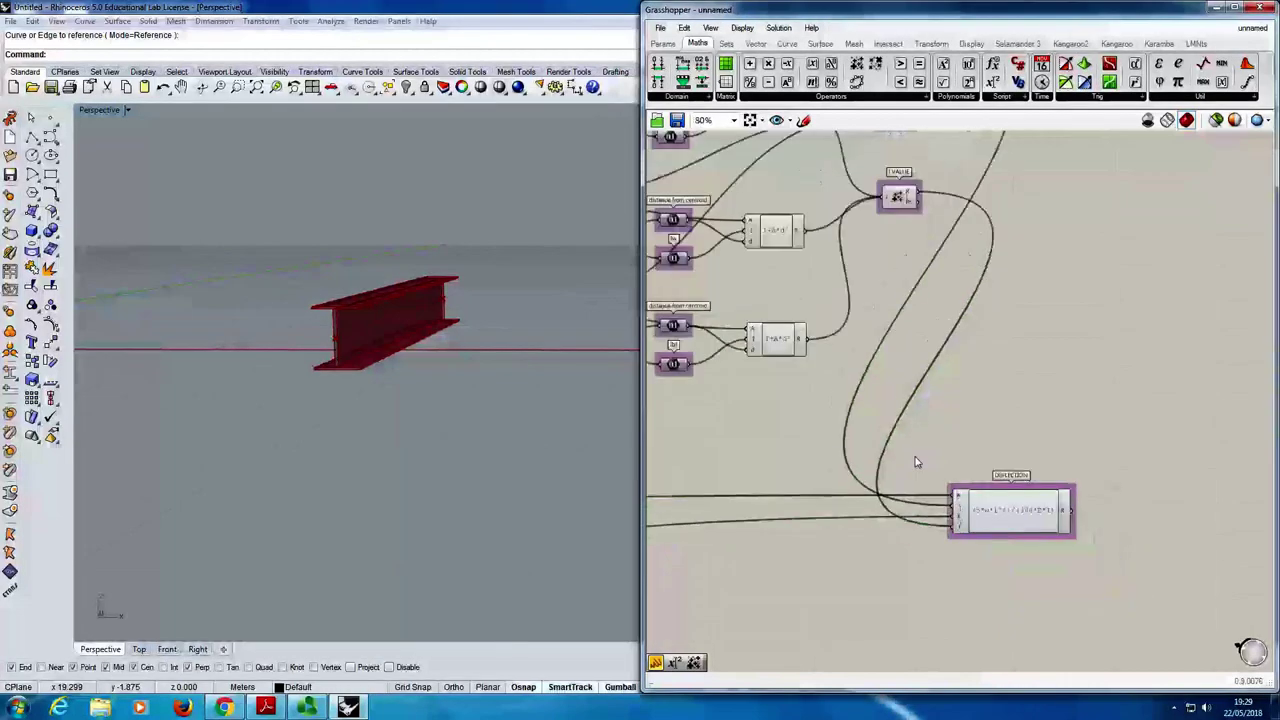
scroll(970, 300, up, 2)
scroll(984, 275, down, 1)
click(955, 303)
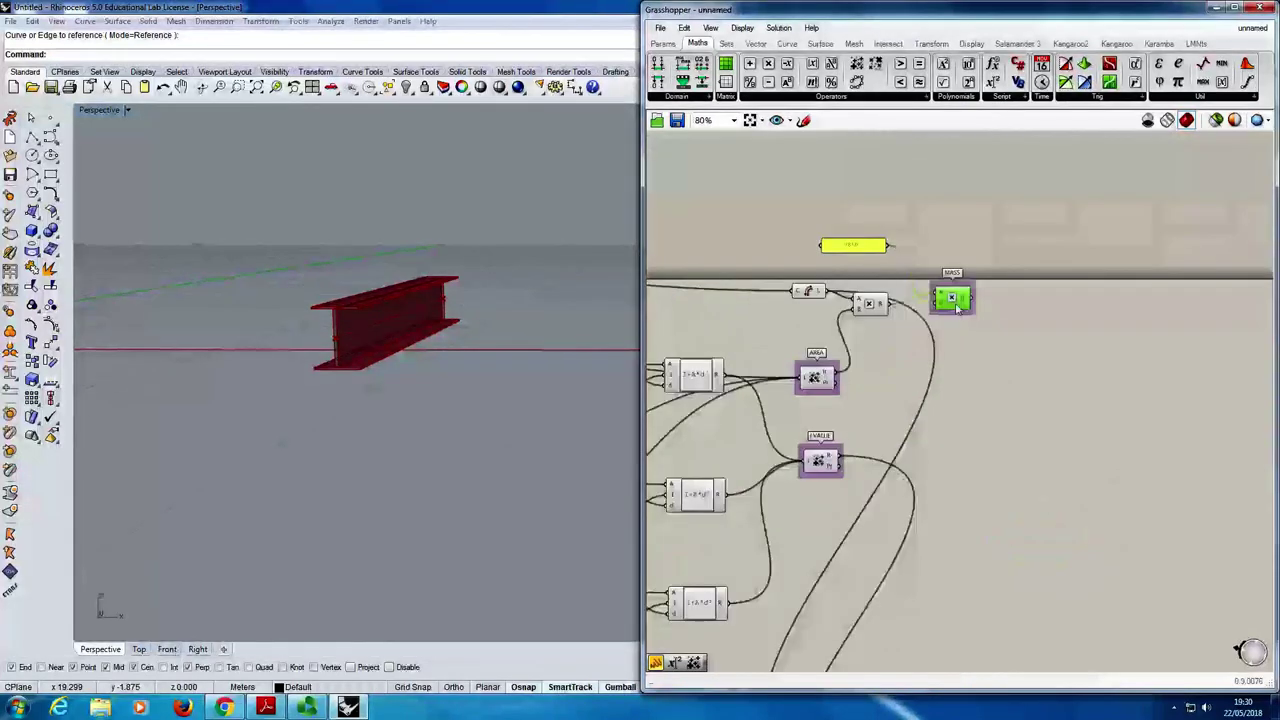
scroll(957, 305, down, 1)
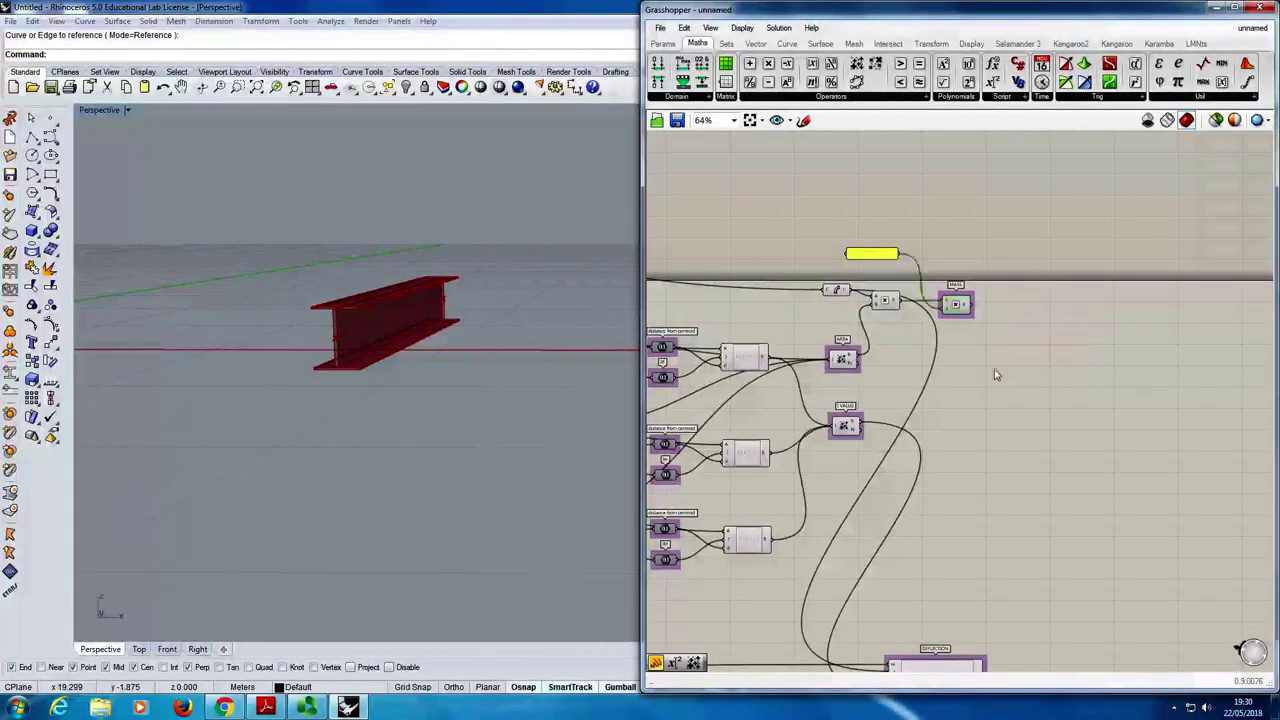
- Move the x*10^6 Expression component closer to the 205 panel
scroll(778, 428, down, 8)
scroll(778, 428, up, 10)
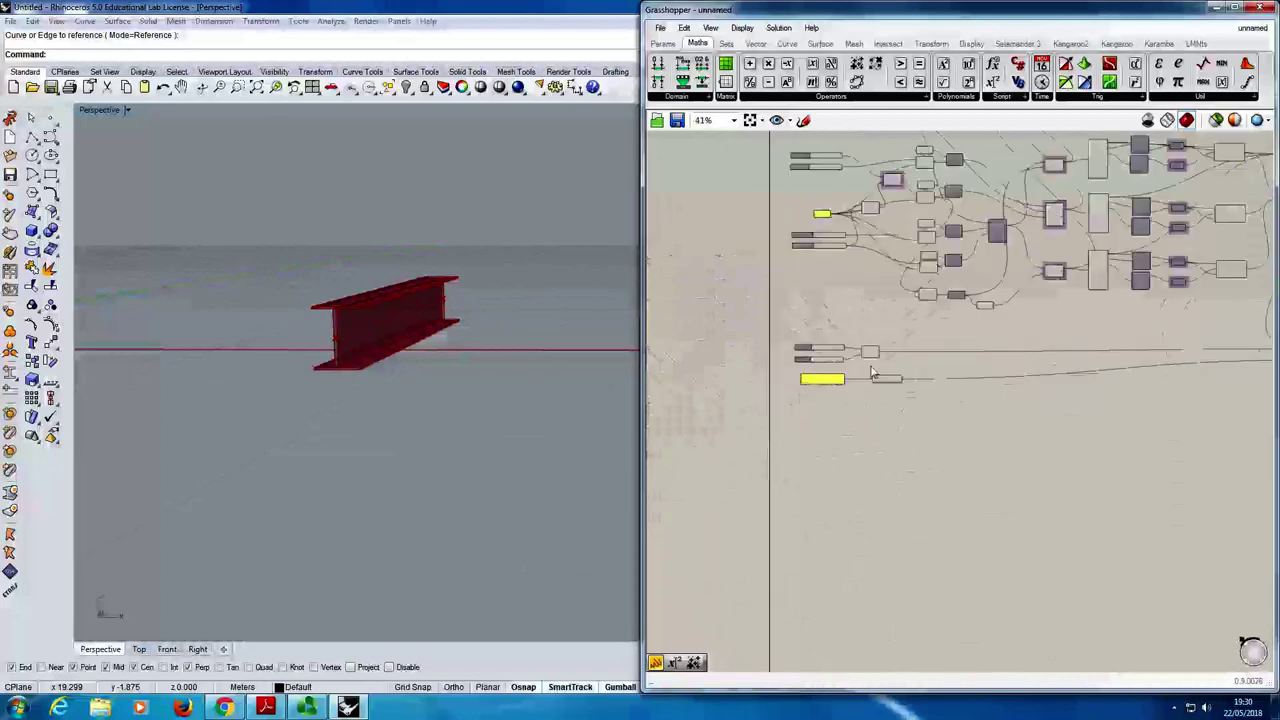
click(745, 401)
drag(898, 400, 872, 416)
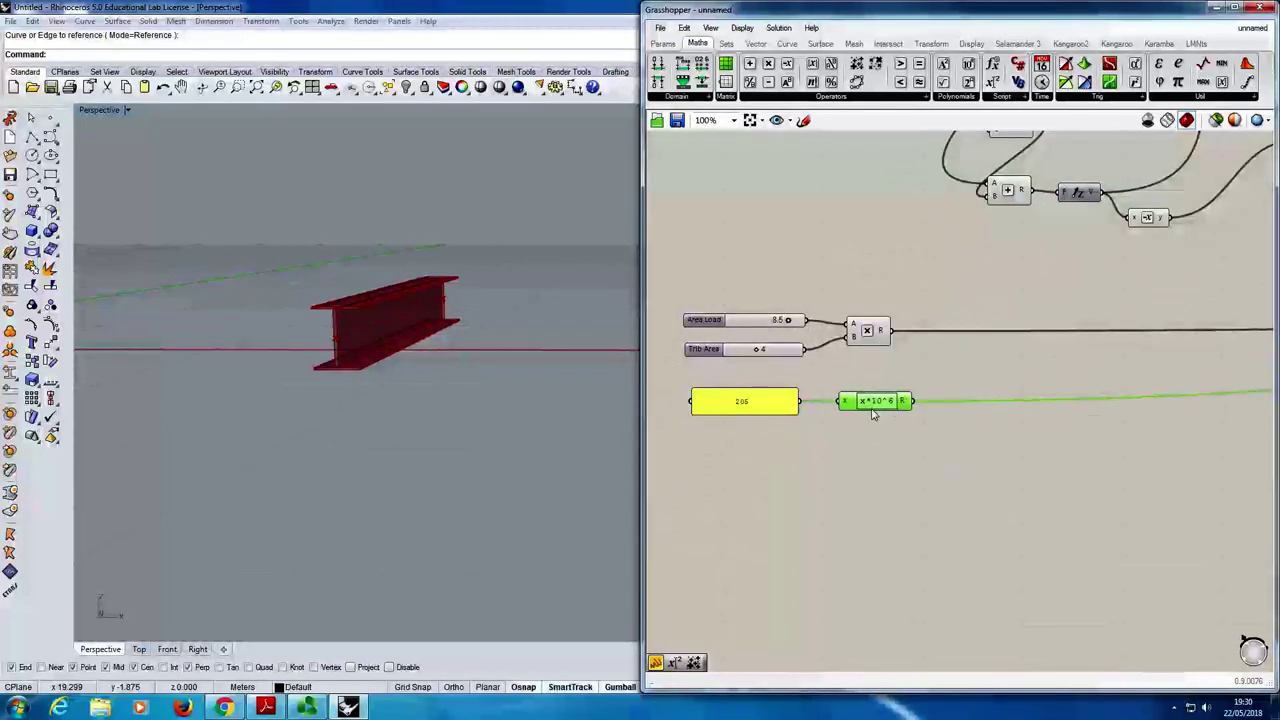
- Add a number slider with the value 250 and place it below the 205 panel
double_click(760, 478)
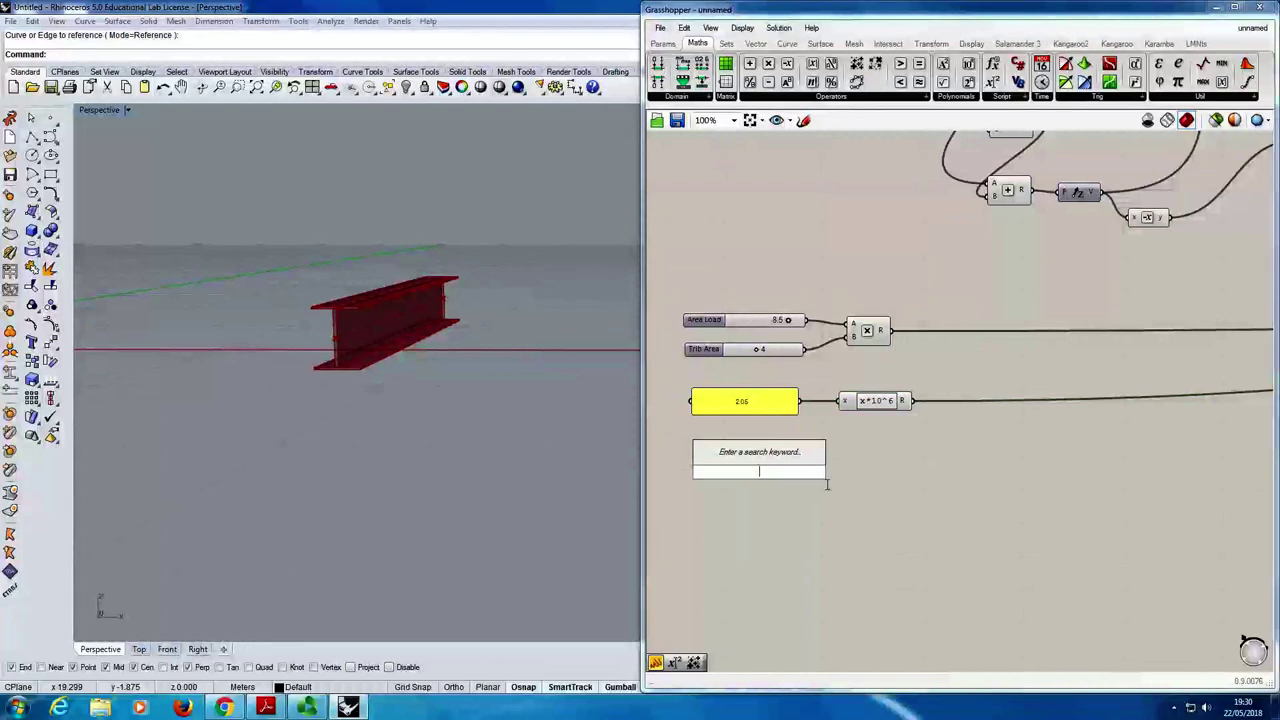
text(250)
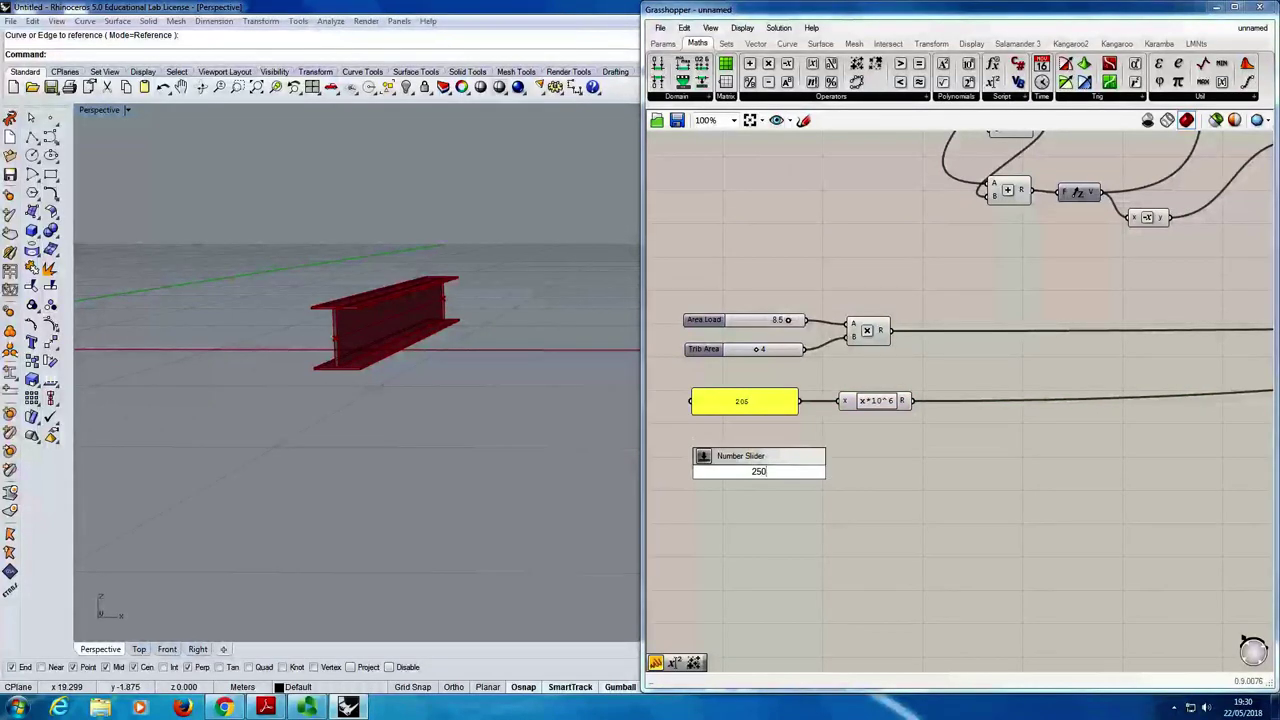
key(Return)
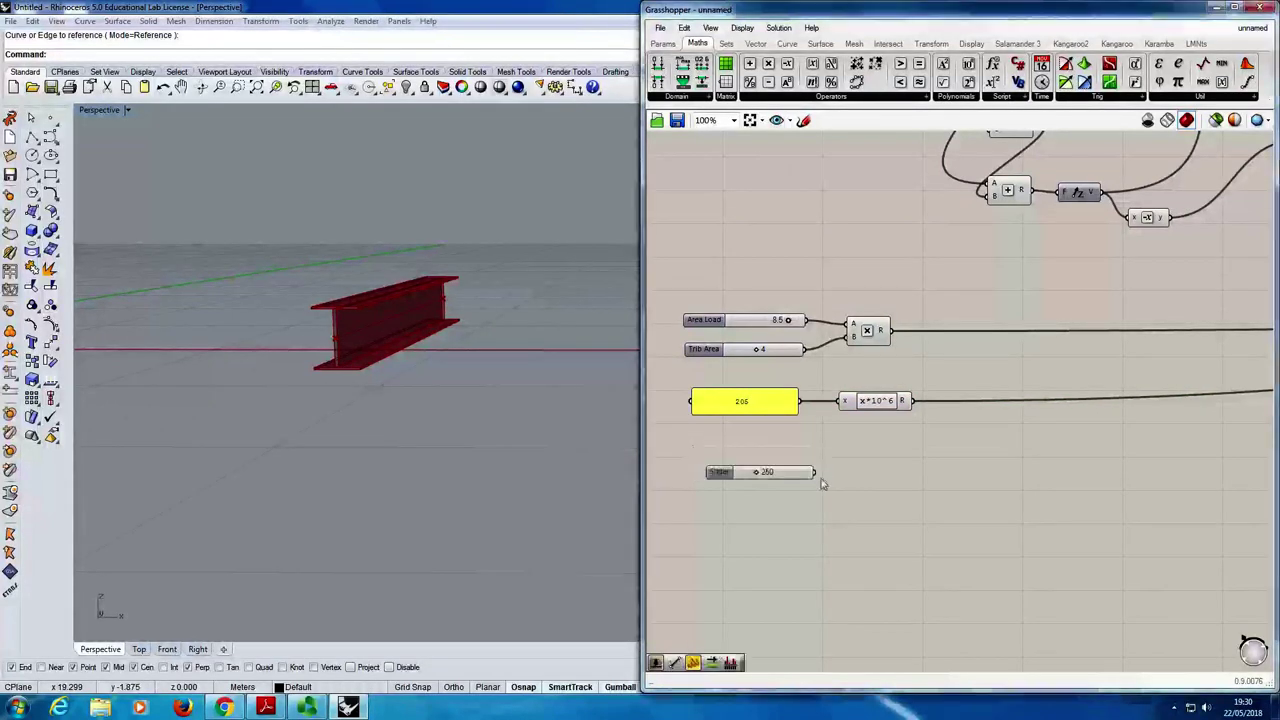
click(718, 480)
click(732, 457)
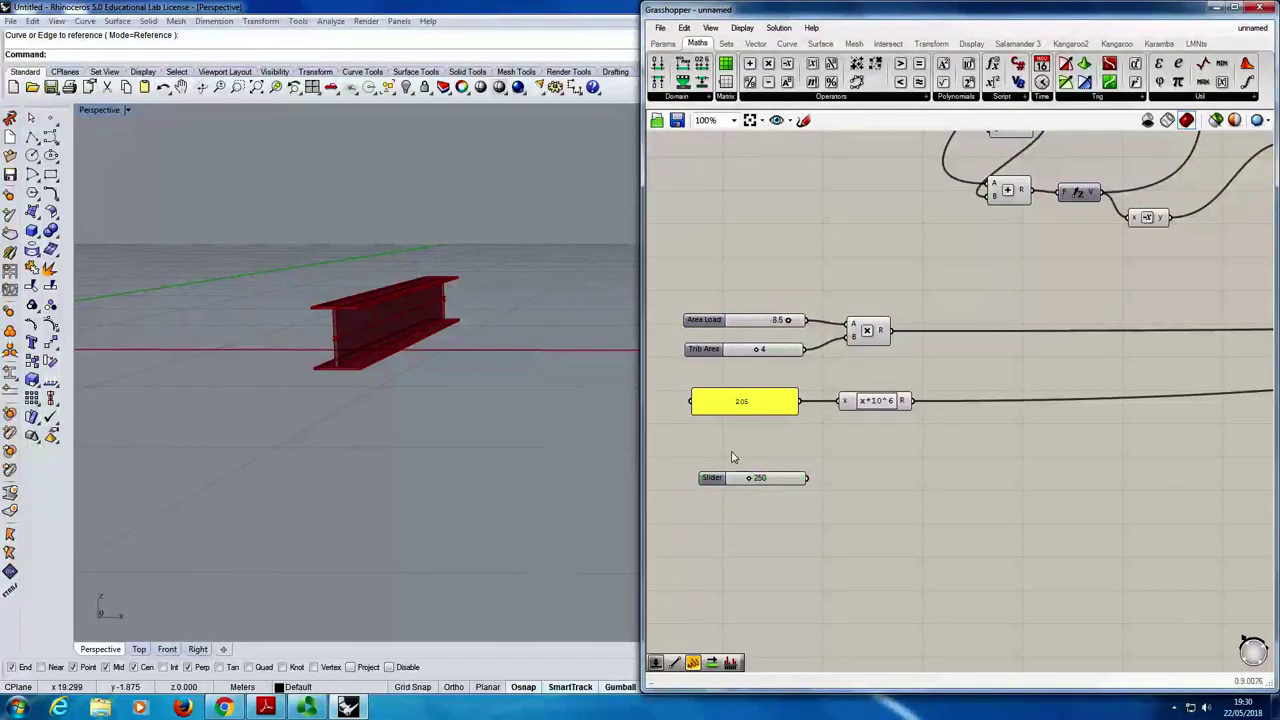
drag(712, 481, 713, 505)
- Name the 250 slider "Deflection limit"
right_click(713, 505)
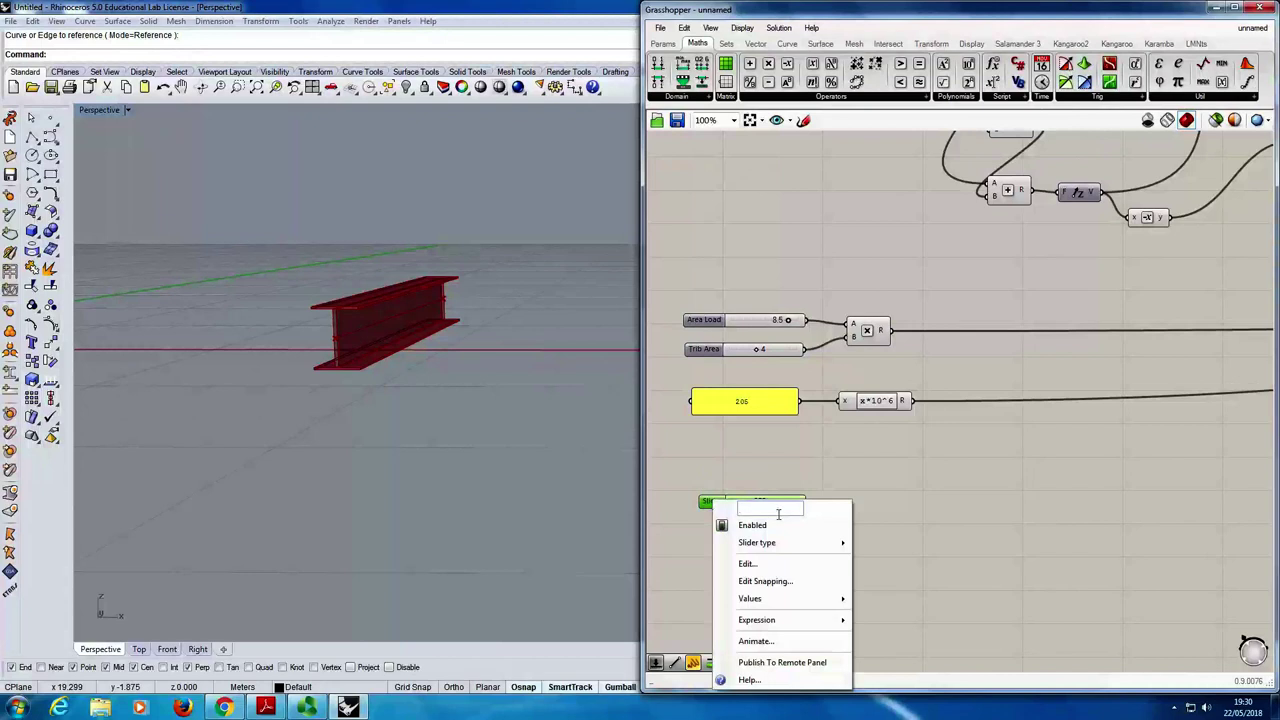
text(Defle)
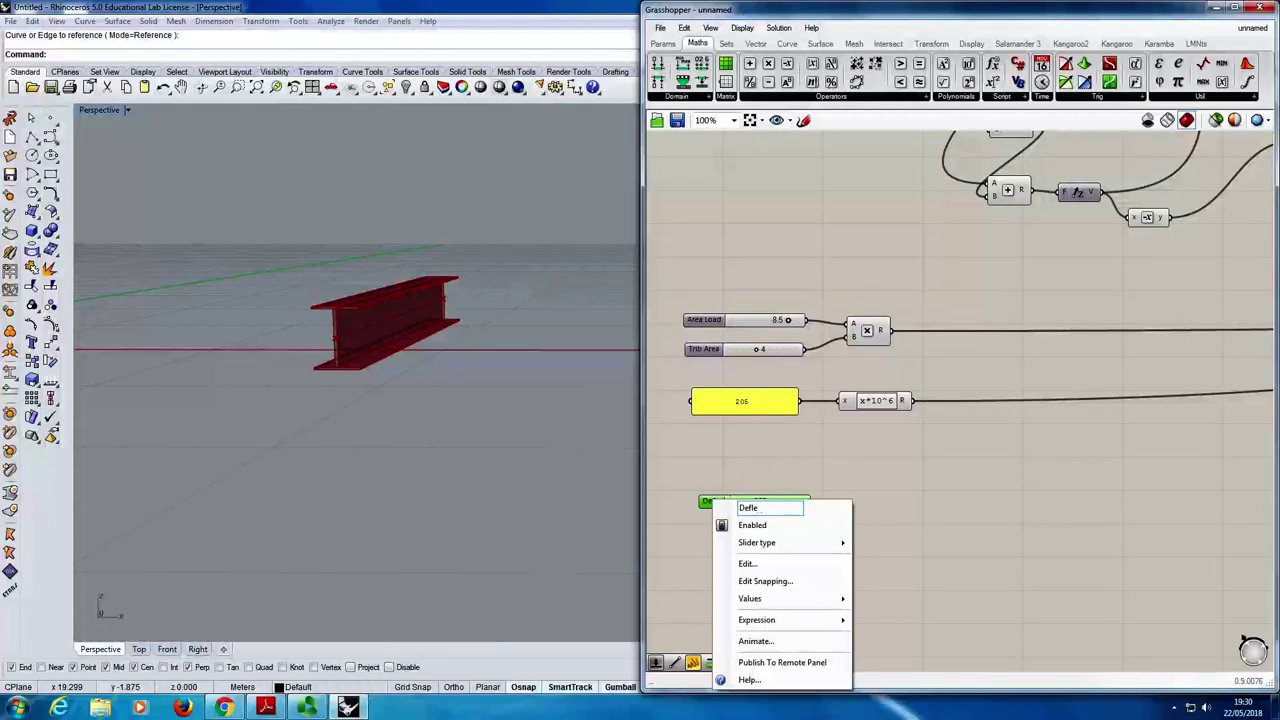
text(ction limit)
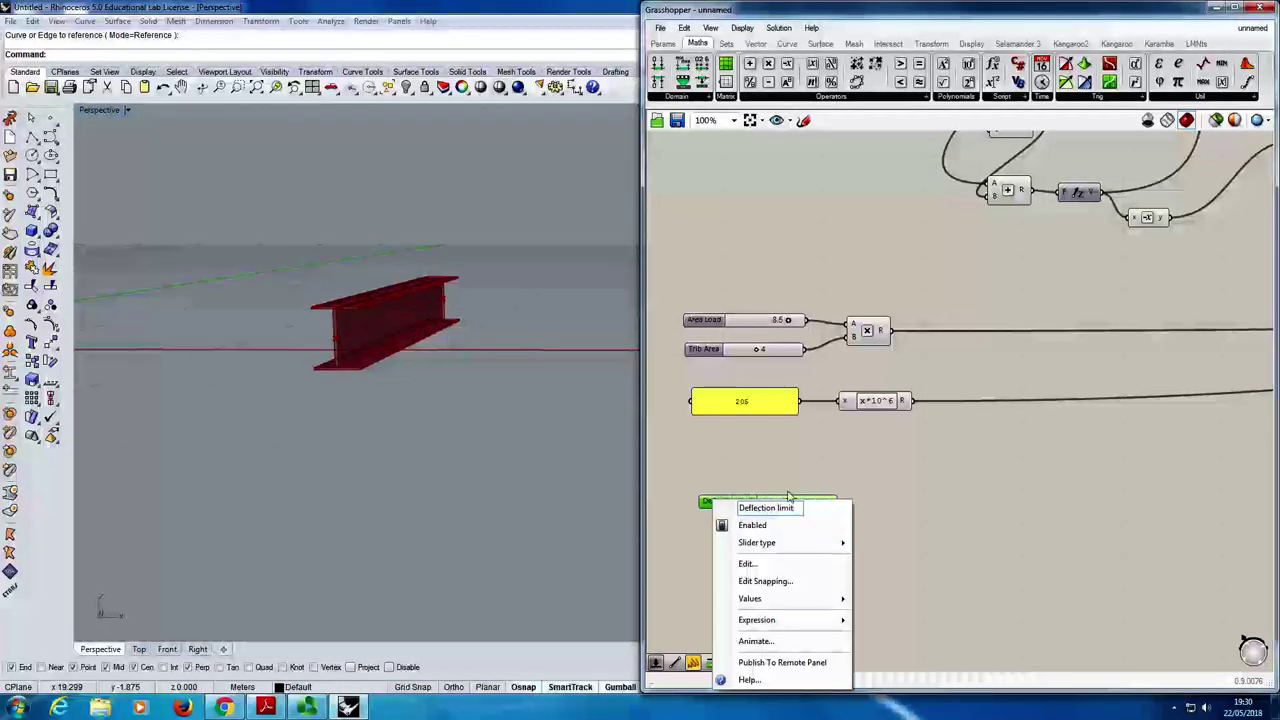
key(Return)
- Add a Division component beside the Deflection limit slider
scroll(797, 497, down, 6)
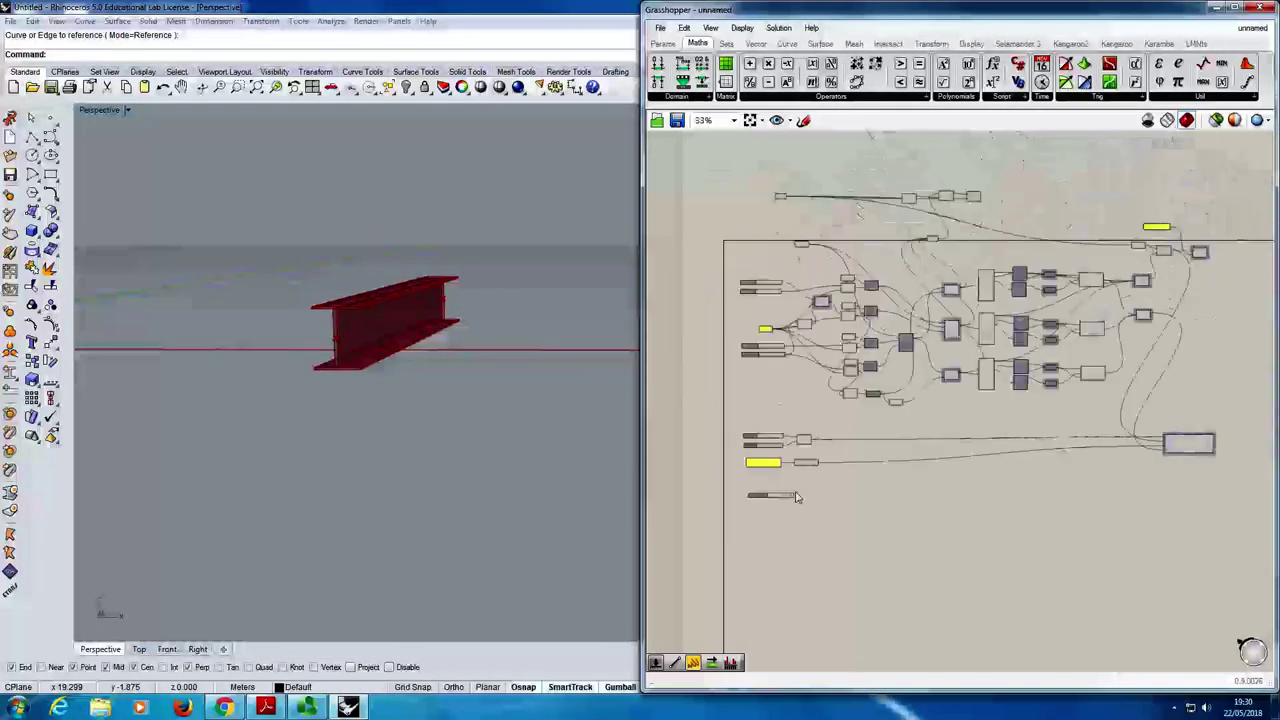
scroll(797, 497, up, 4)
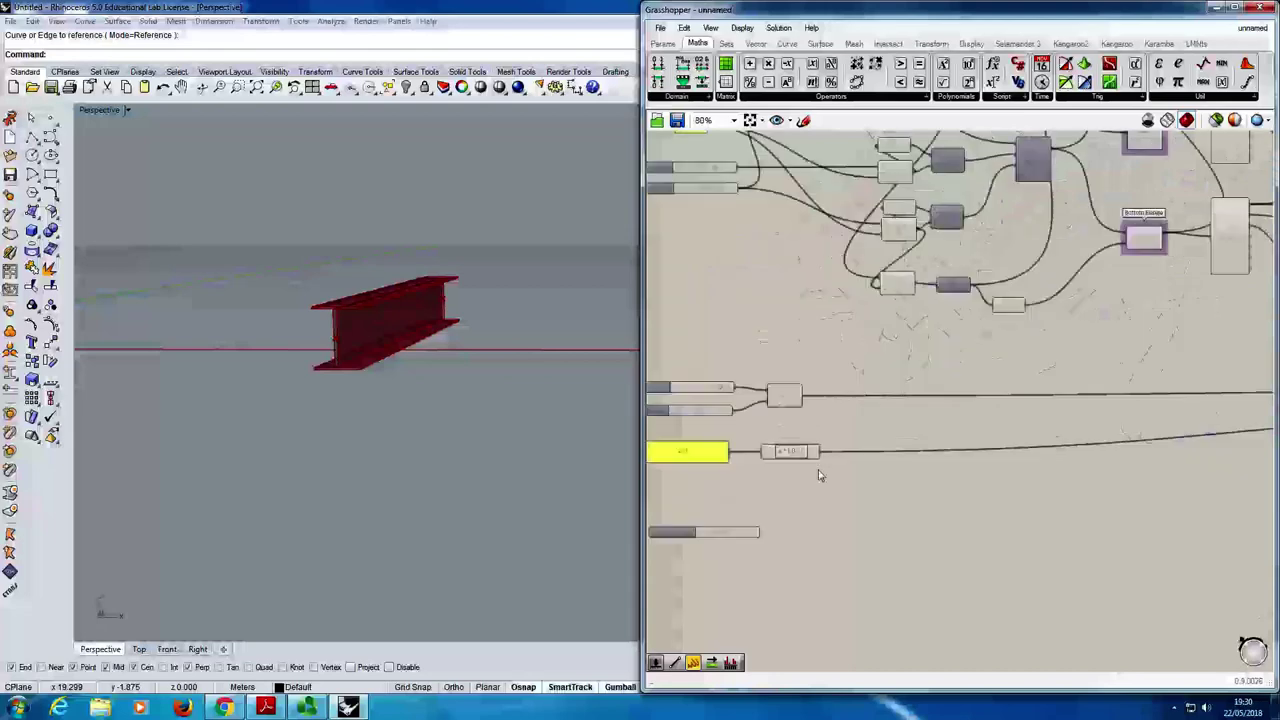
click(730, 513)
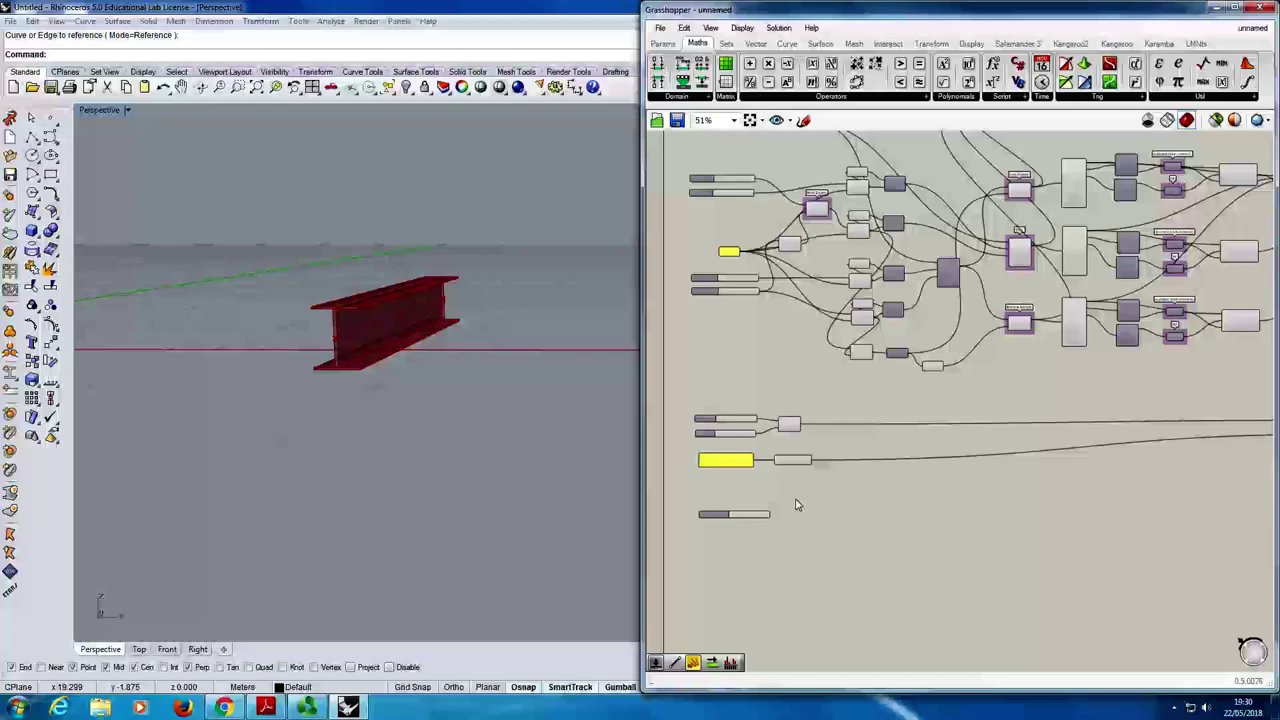
scroll(797, 515, up, 4)
scroll(797, 520, down, 1)
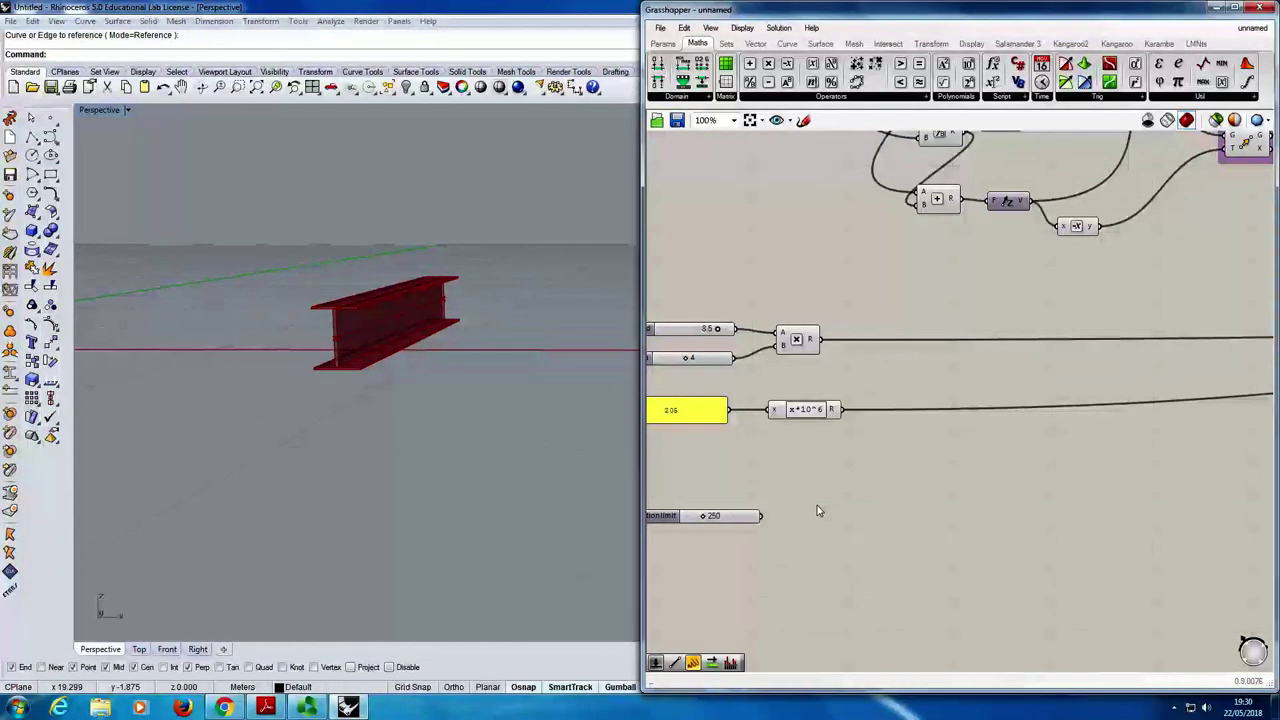
double_click(815, 485)
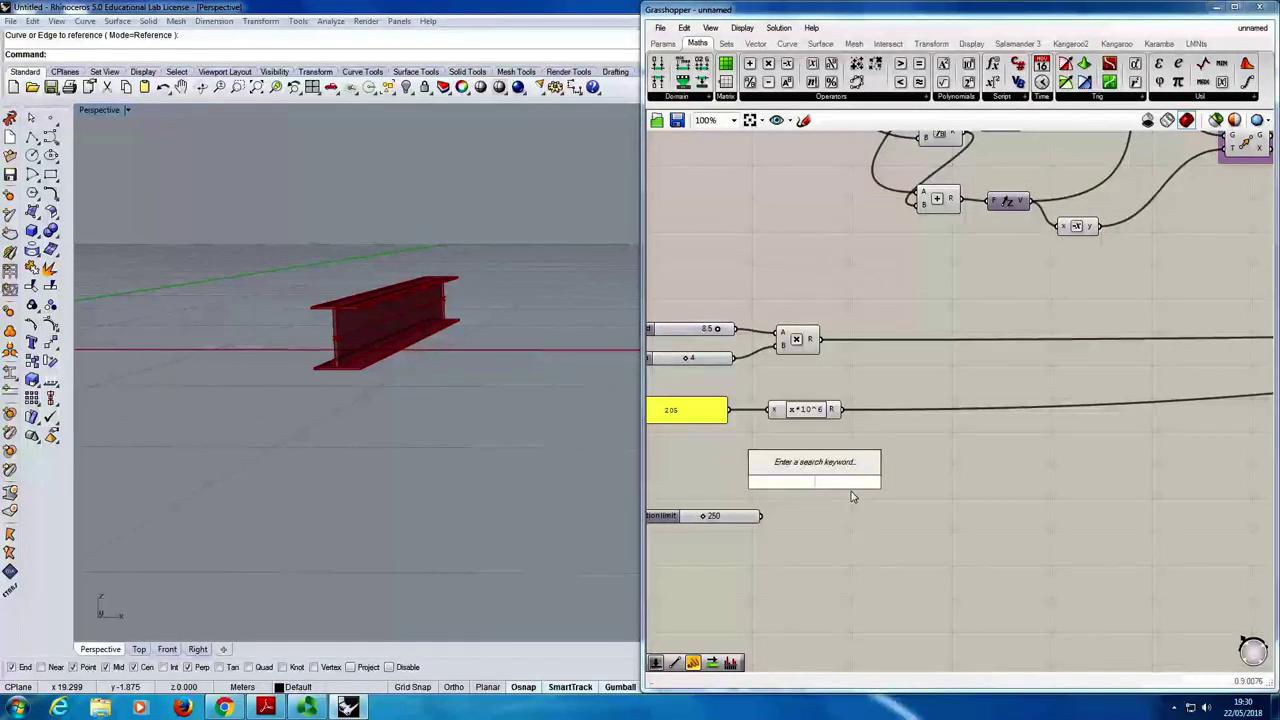
text(division)
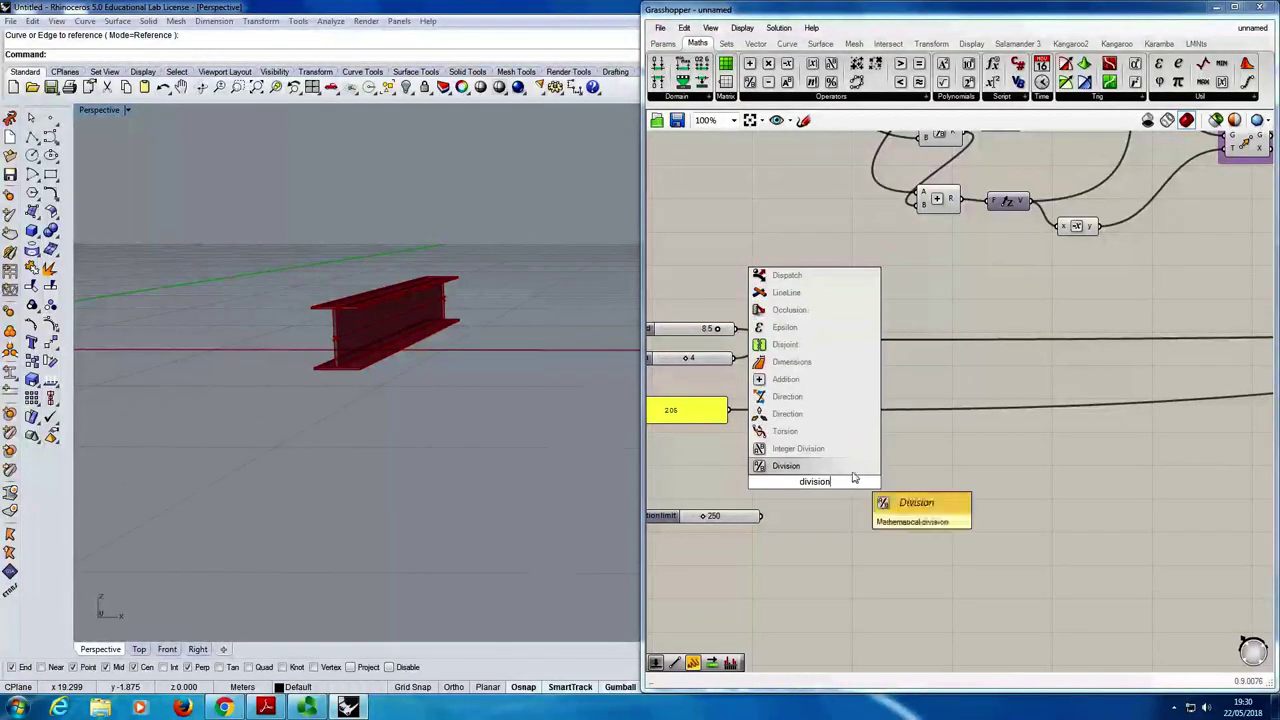
key(Return)
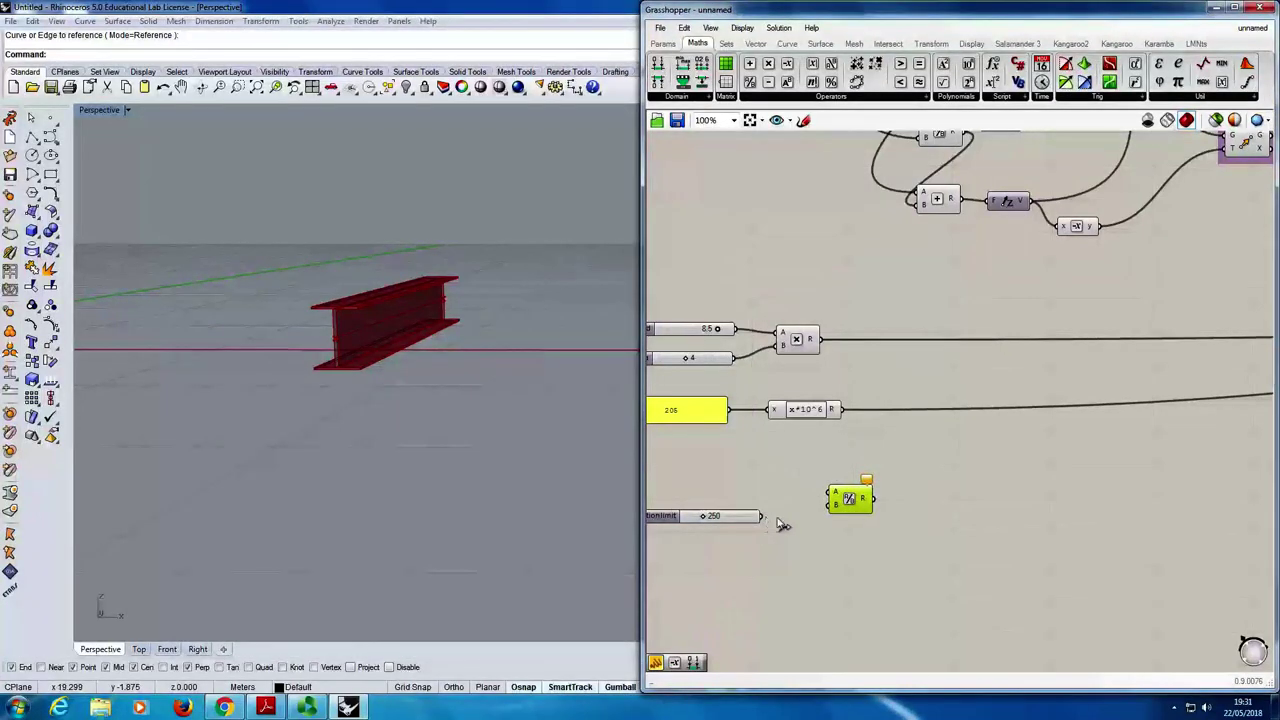
- Wire the Deflection limit slider into the Division's B input and the beam's curve length into its A input
drag(762, 516, 1065, 521)
scroll(833, 510, down, 5)
scroll(1119, 432, up, 3)
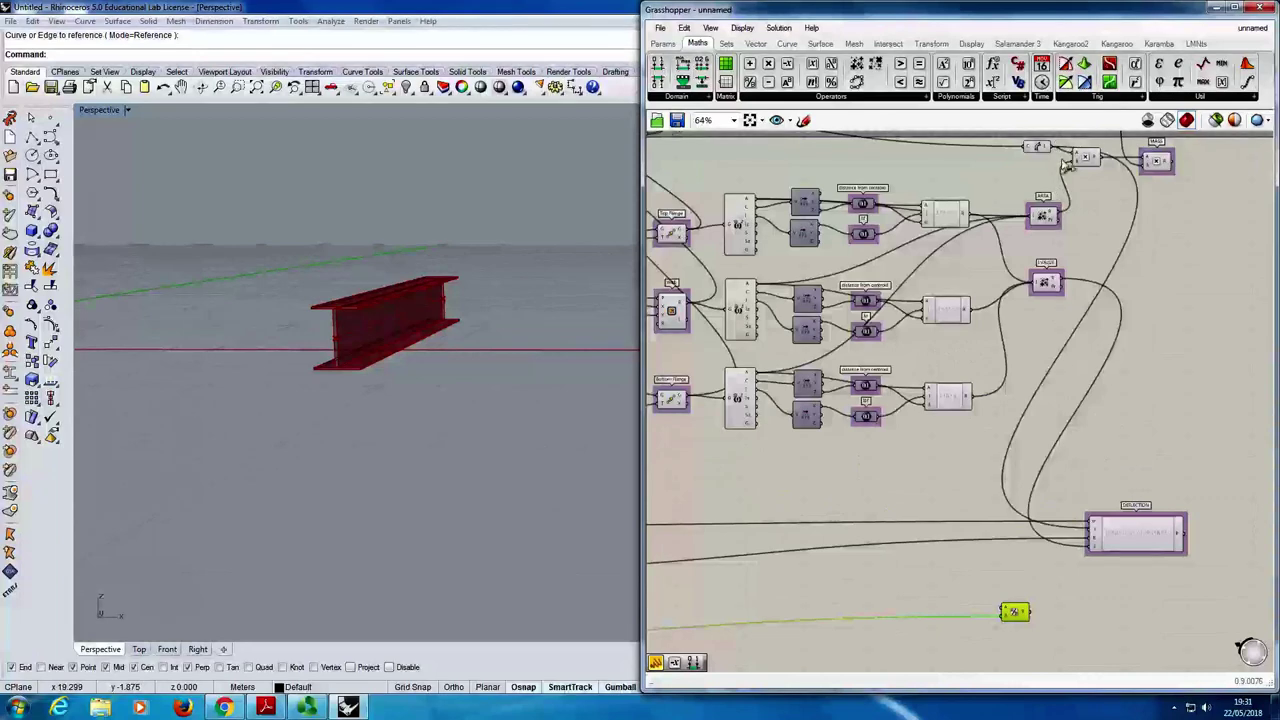
drag(1027, 594, 1006, 612)
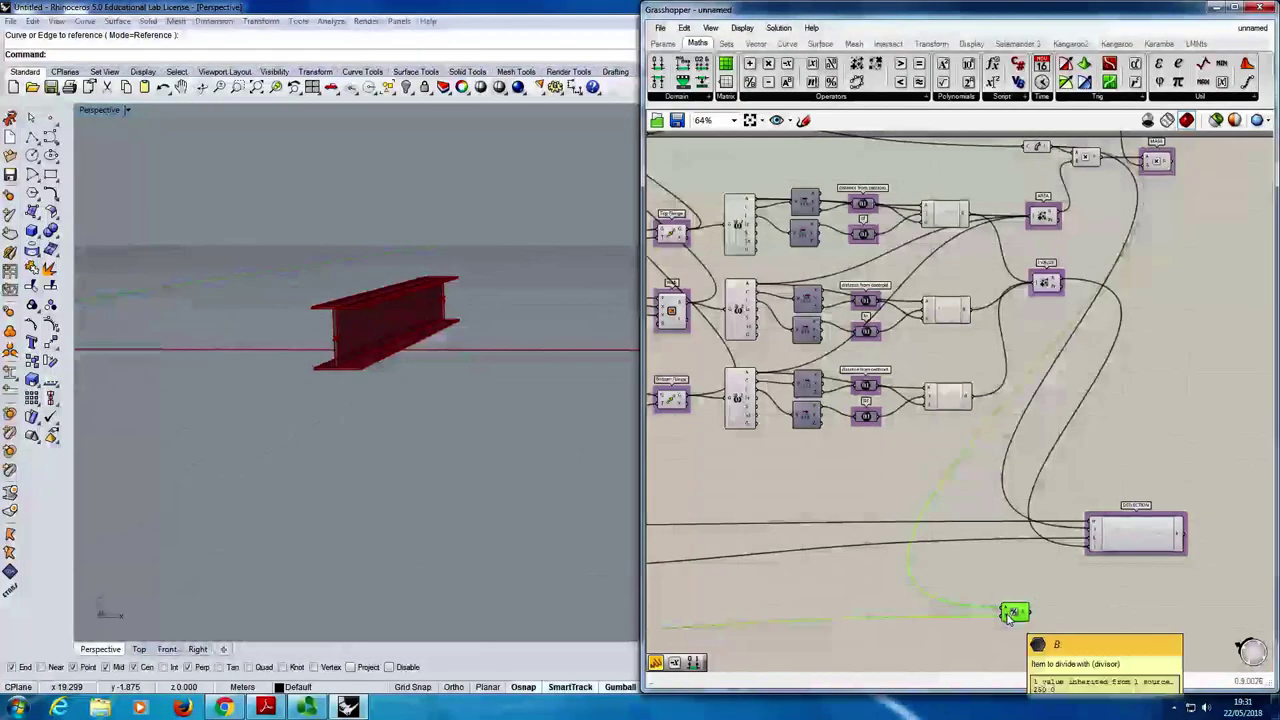
mouse_move(1023, 615)
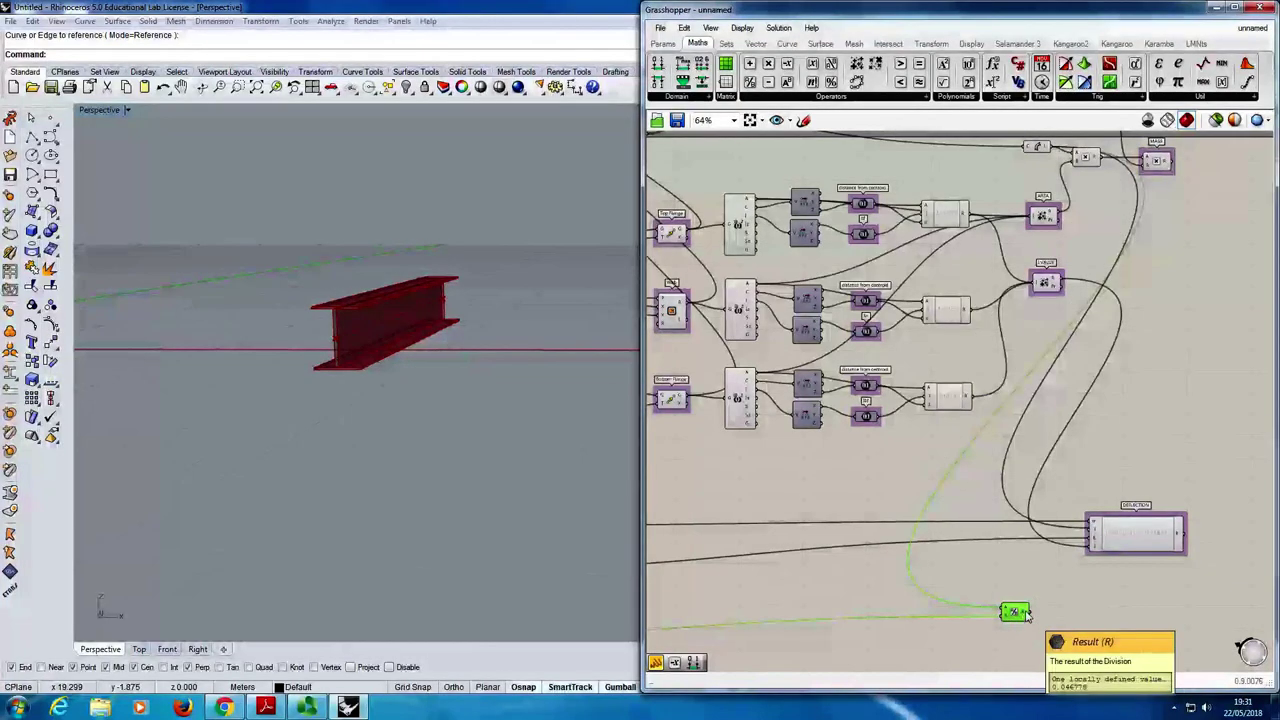
- Move the Division component directly below the DEFLECTION group
drag(1025, 615, 1002, 588)
scroll(1003, 588, up, 4)
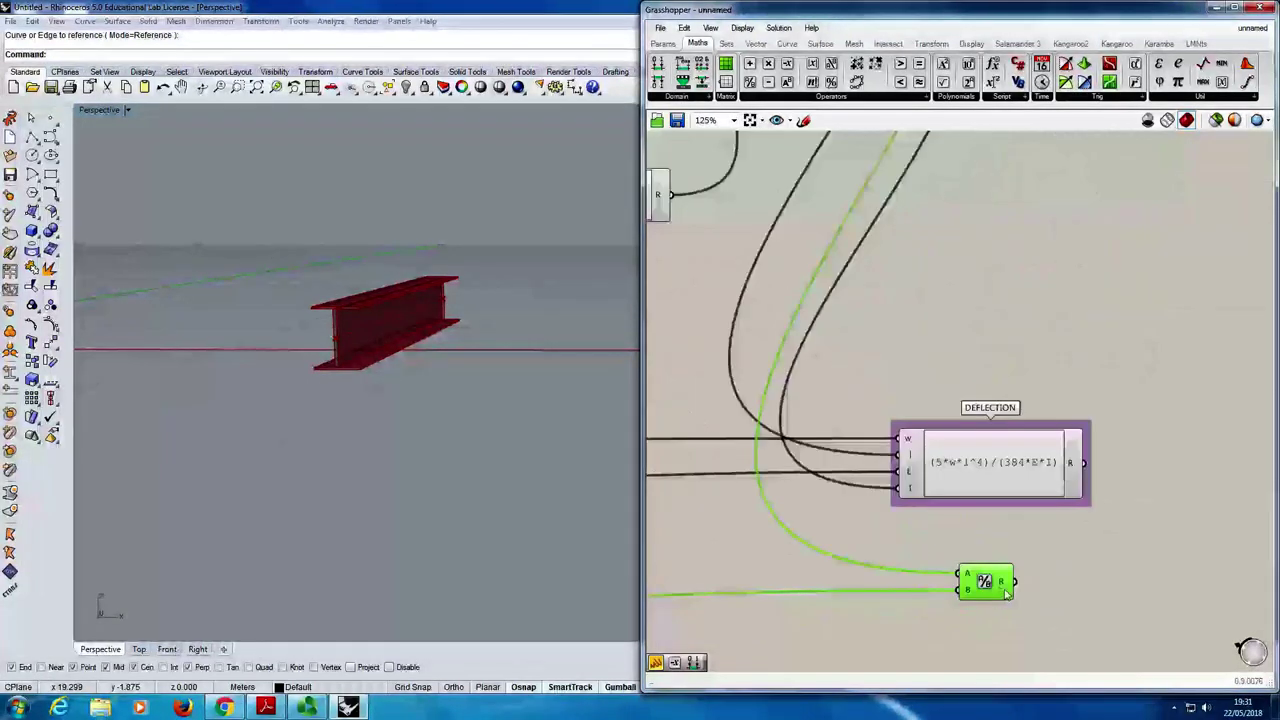
mouse_move(1005, 588)
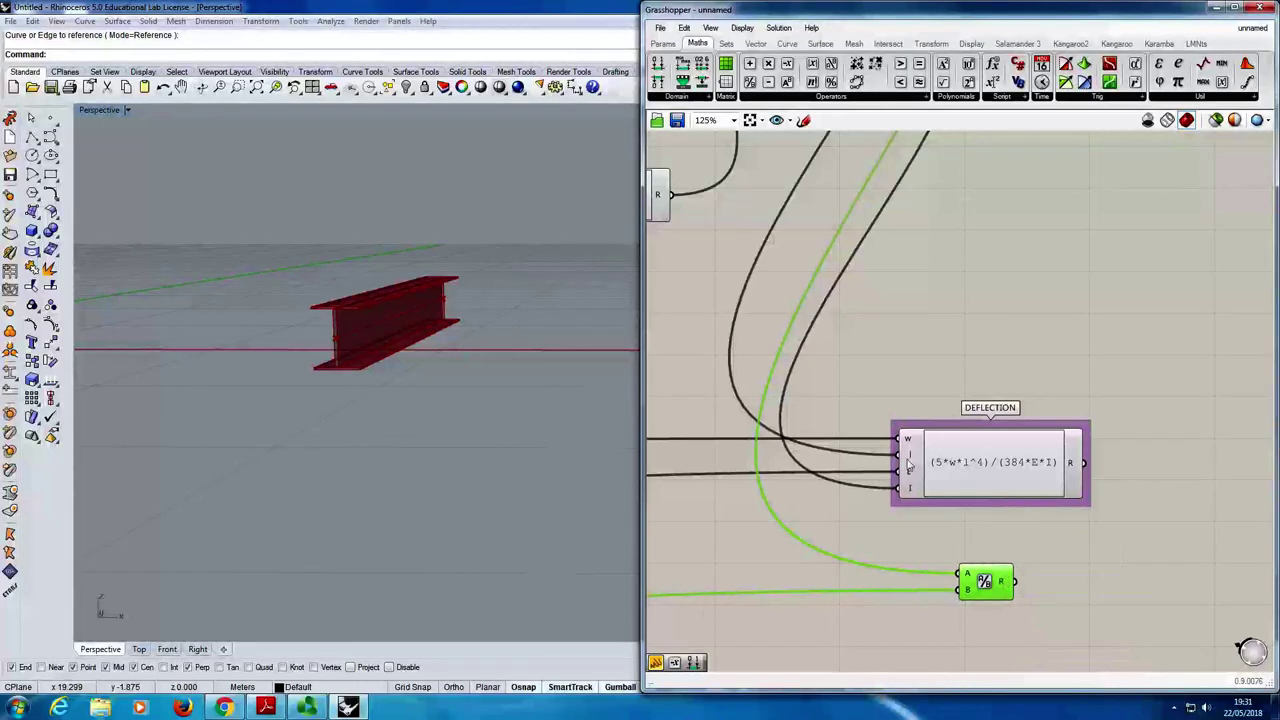
click(985, 358)
scroll(966, 360, down, 2)
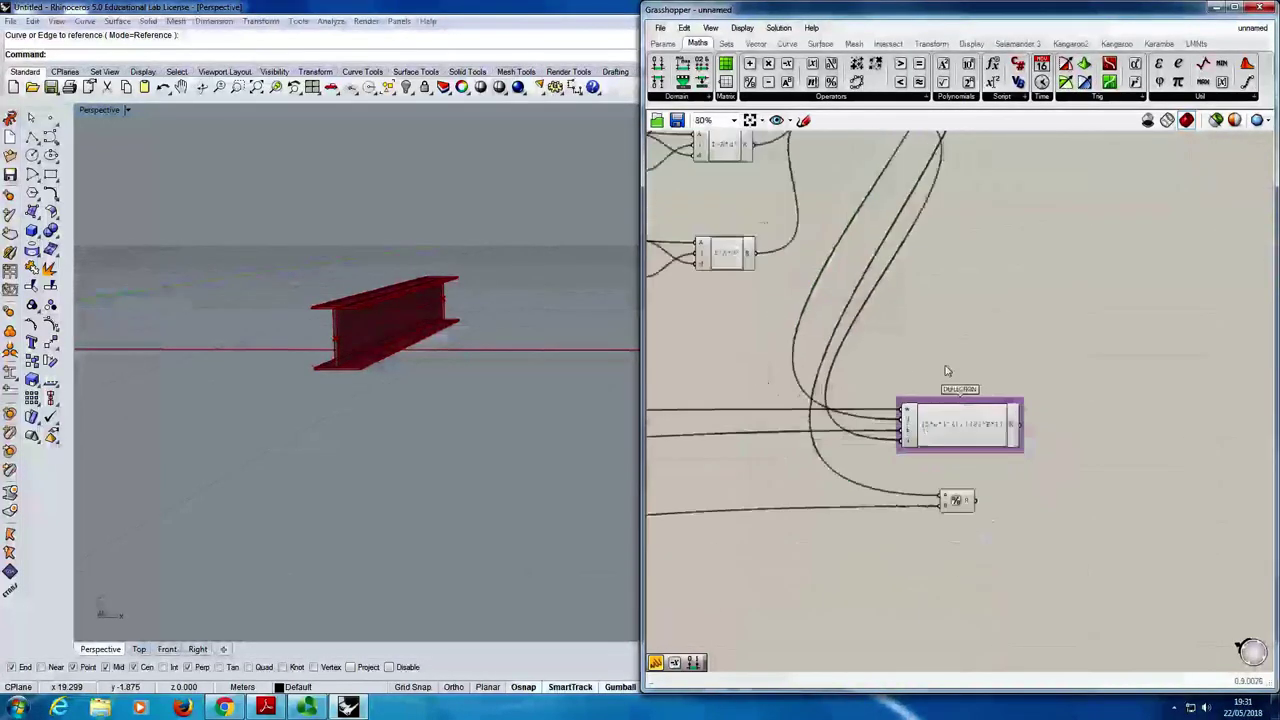
scroll(951, 537, up, 2)
- Reposition the Division component between I VALUE and the DEFLECTION group, just above the DEFLECTION label
drag(940, 544, 929, 320)
scroll(900, 360, down, 3)
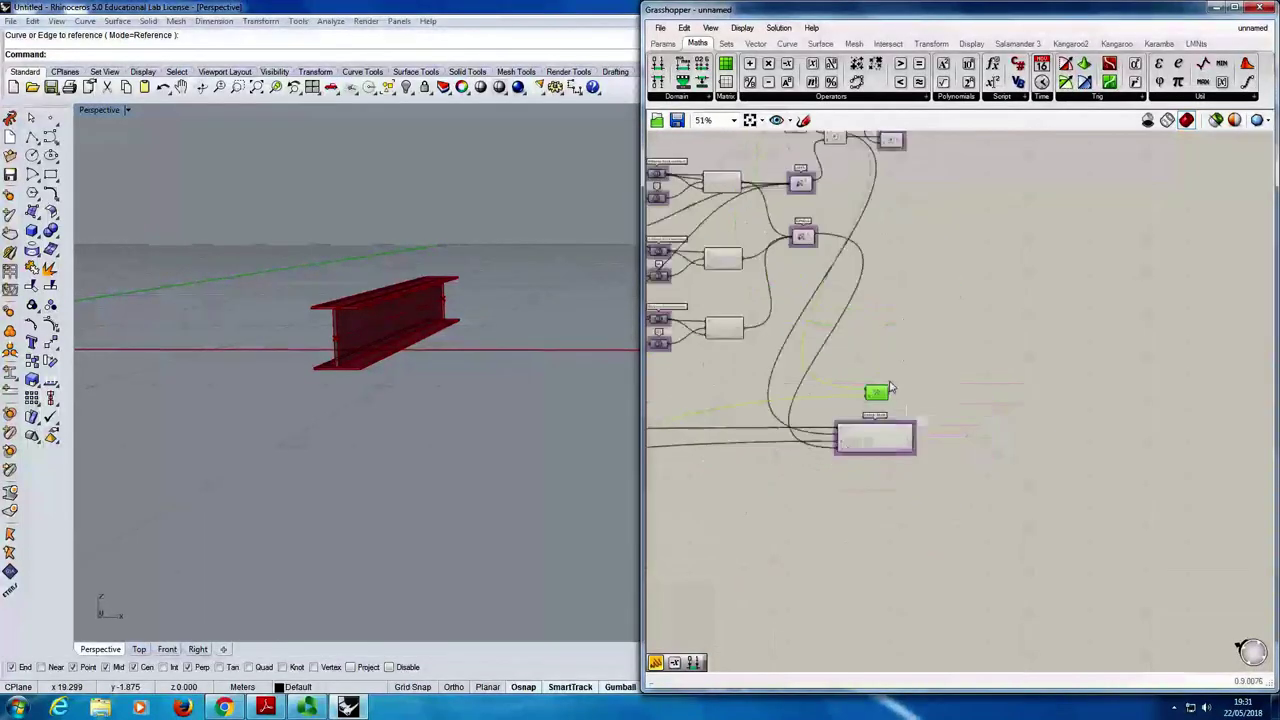
scroll(858, 393, up, 2)
drag(866, 420, 902, 399)
click(926, 395)
scroll(866, 436, down, 2)
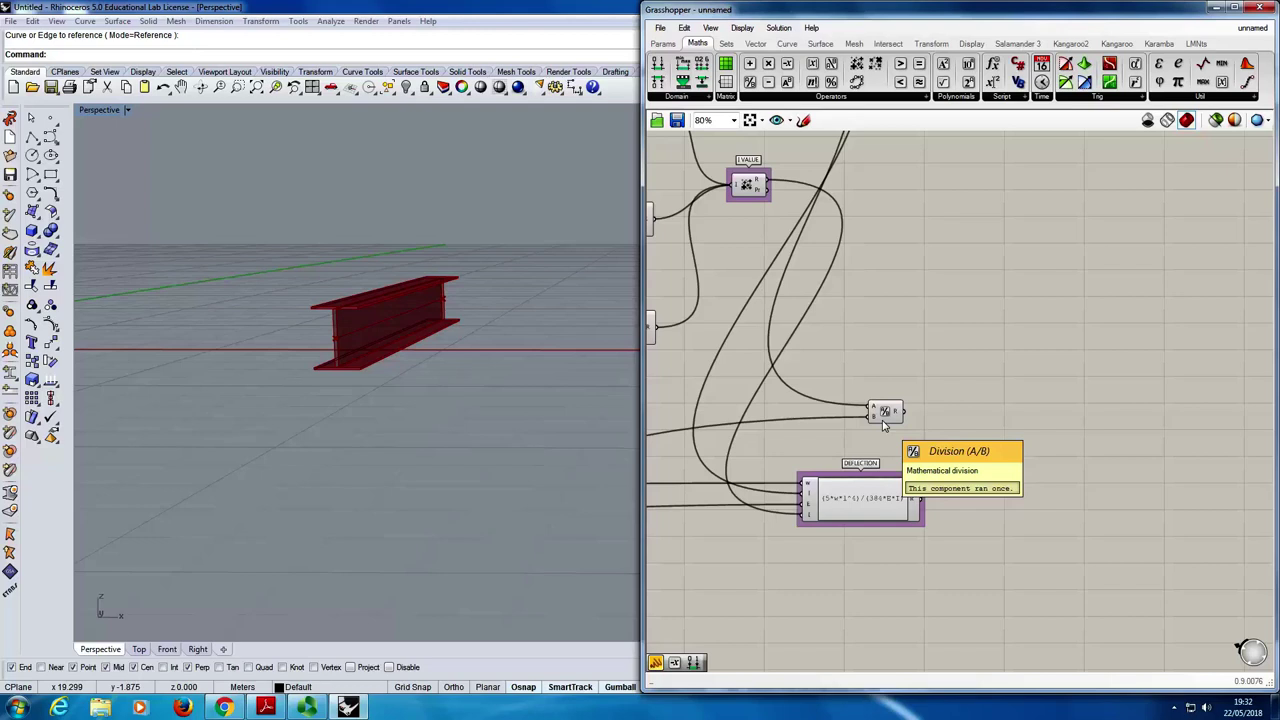
- Add a Galapagos component on the empty canvas to the right of I VALUE and the Division component
click(662, 44)
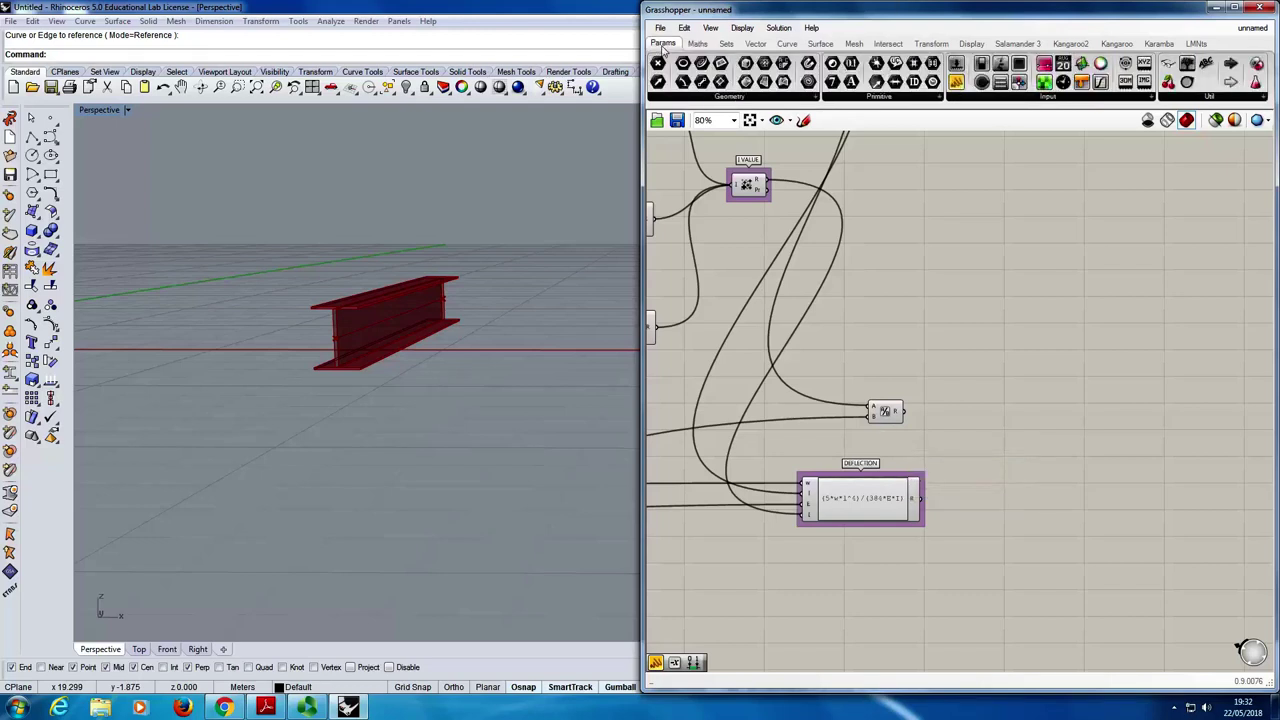
click(993, 98)
click(1192, 98)
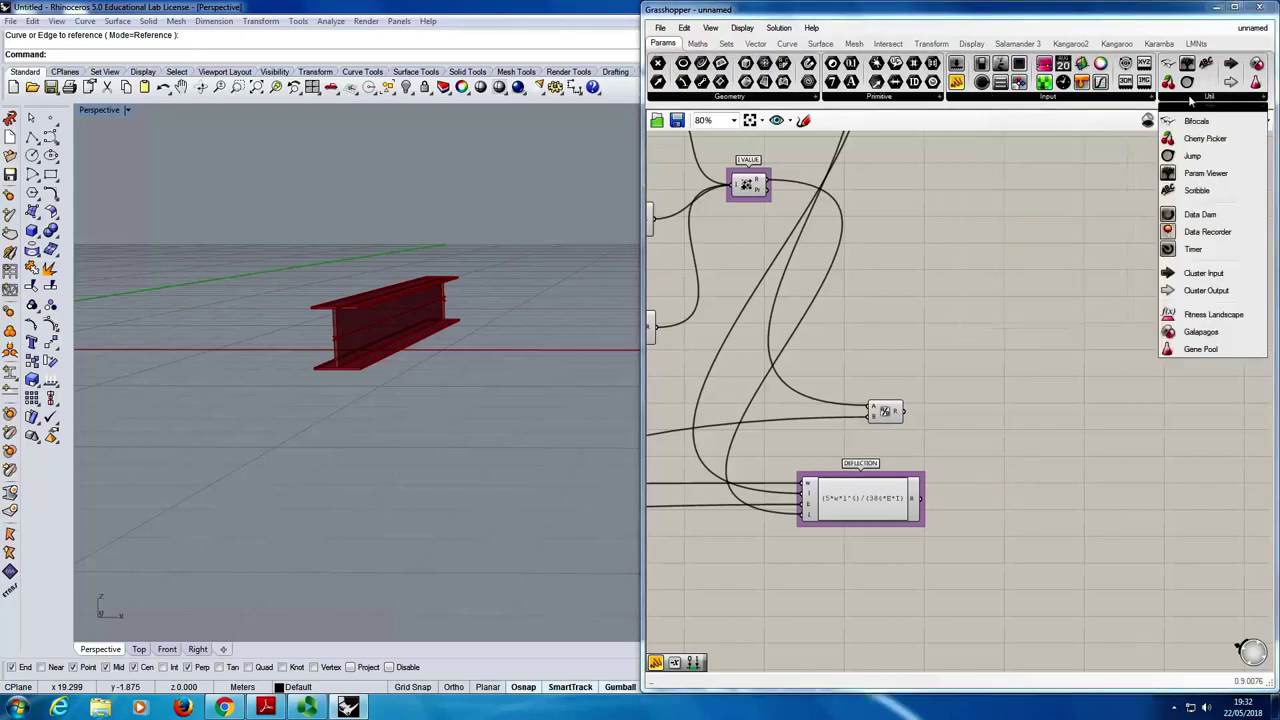
click(1224, 334)
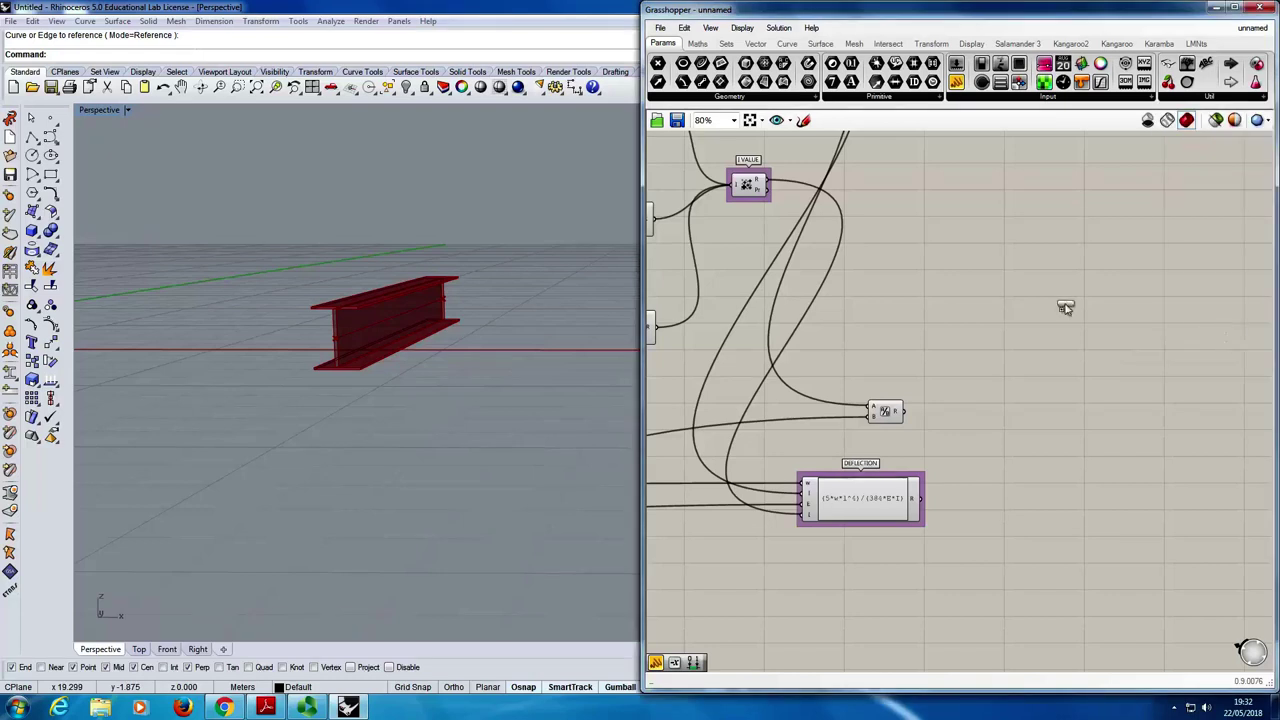
click(1063, 309)
scroll(1000, 300, down, 3)
scroll(1006, 283, up, 5)
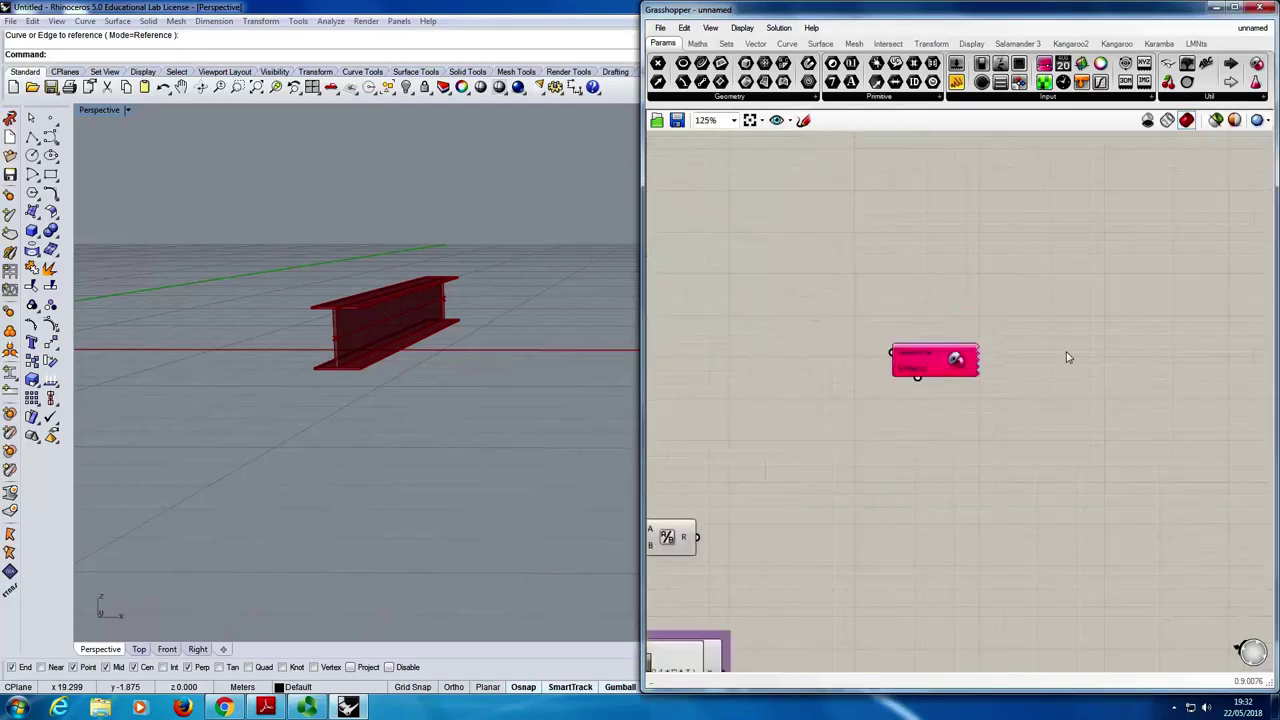
drag(943, 365, 944, 353)
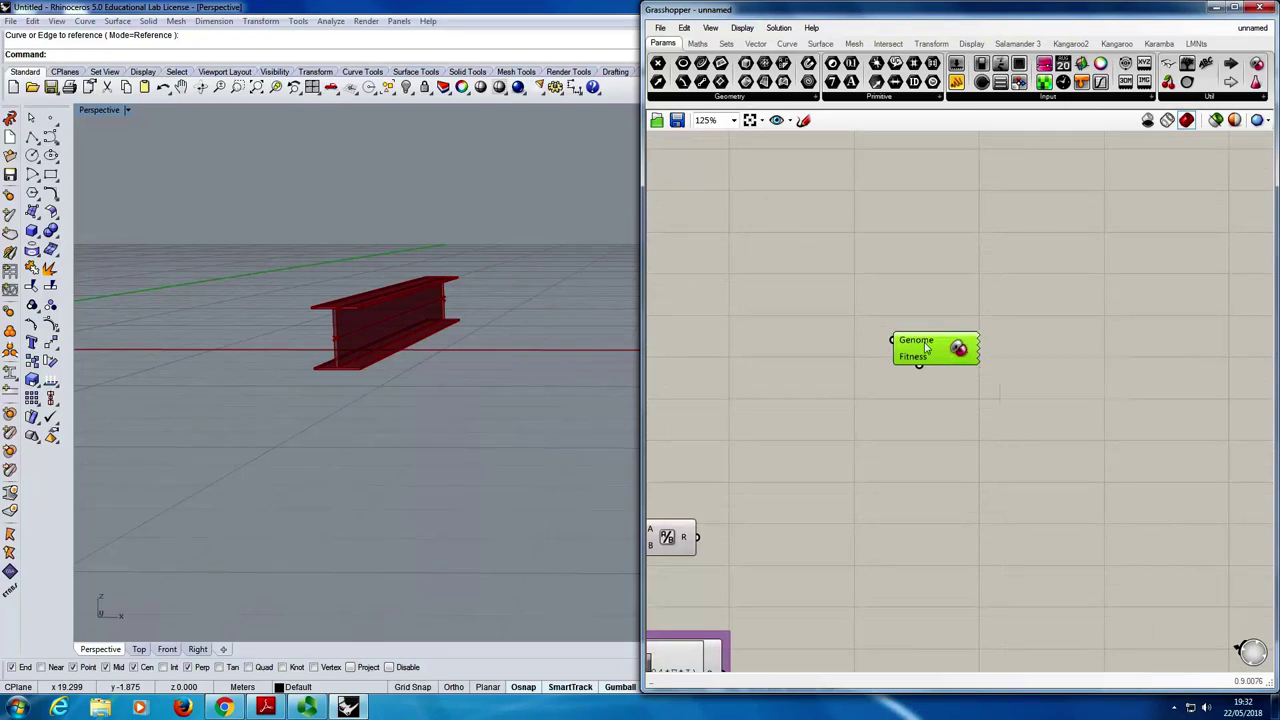
- Examine the Galapagos component's Genome and Fitness inputs, the MASS result and the deflection limit Division's result
scroll(926, 347, up, 5)
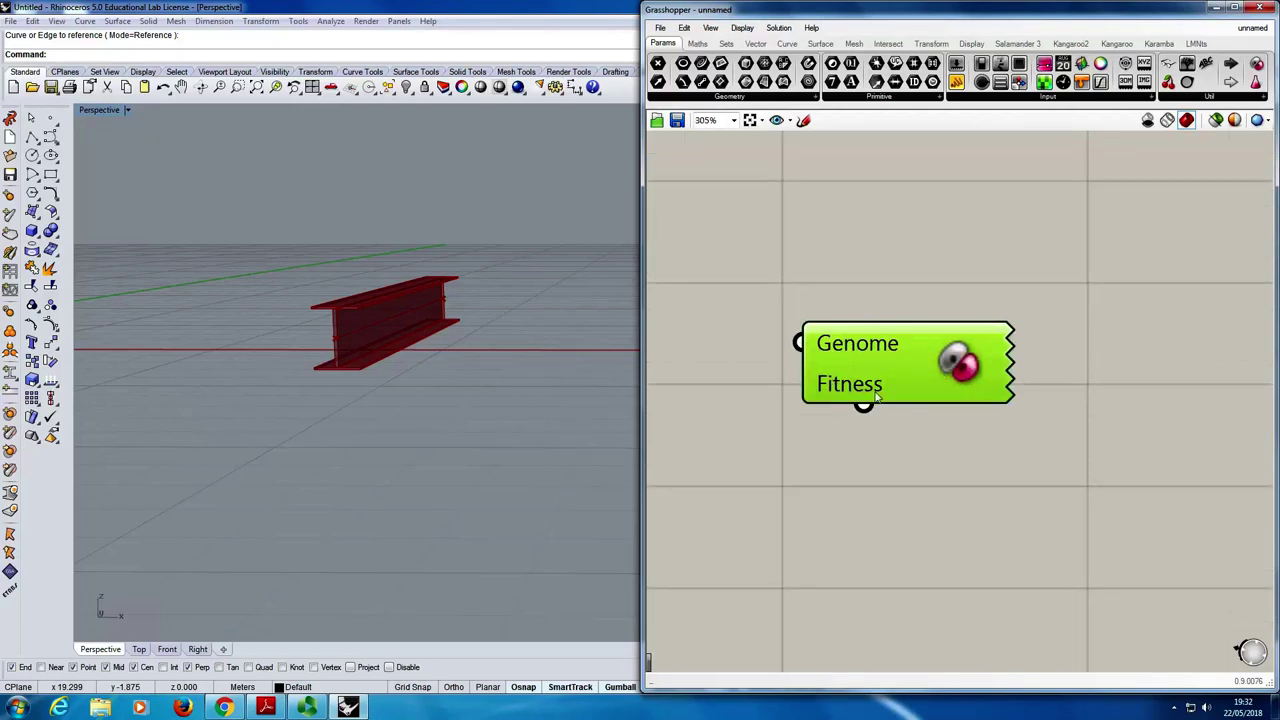
mouse_move(838, 343)
mouse_move(898, 397)
click(971, 289)
scroll(968, 300, down, 5)
scroll(960, 318, down, 2)
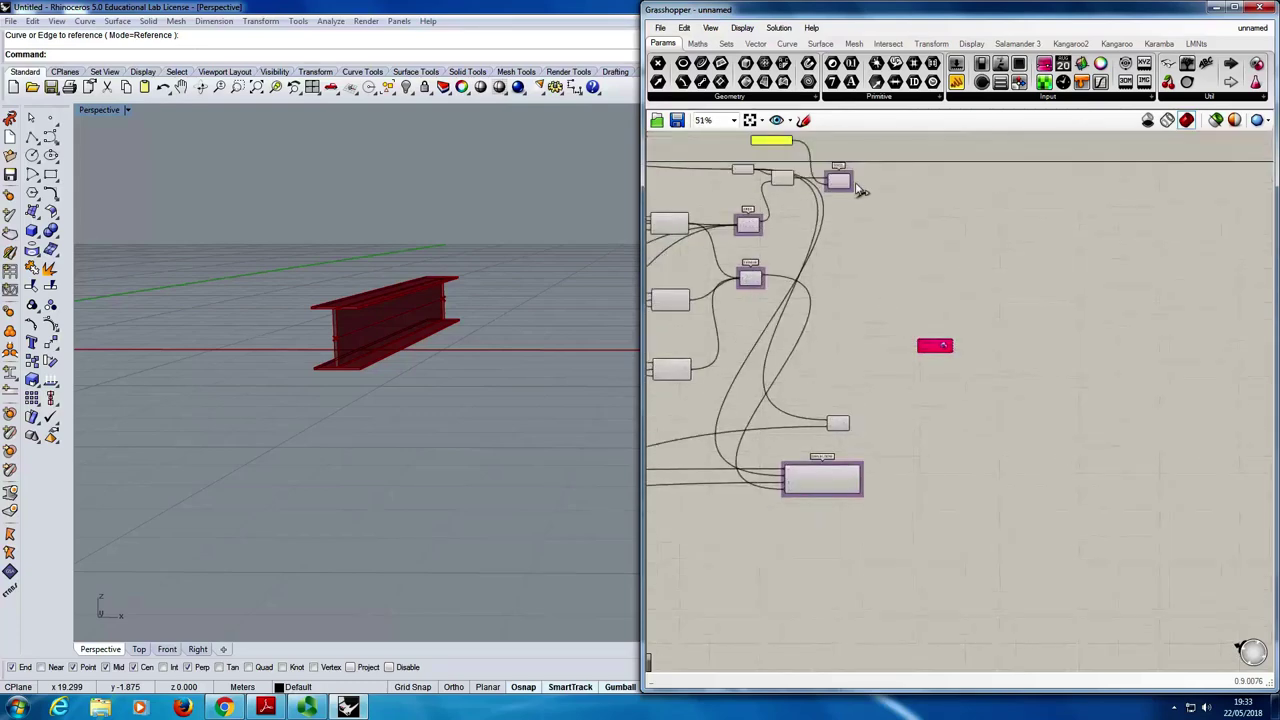
scroll(858, 190, up, 4)
click(848, 192)
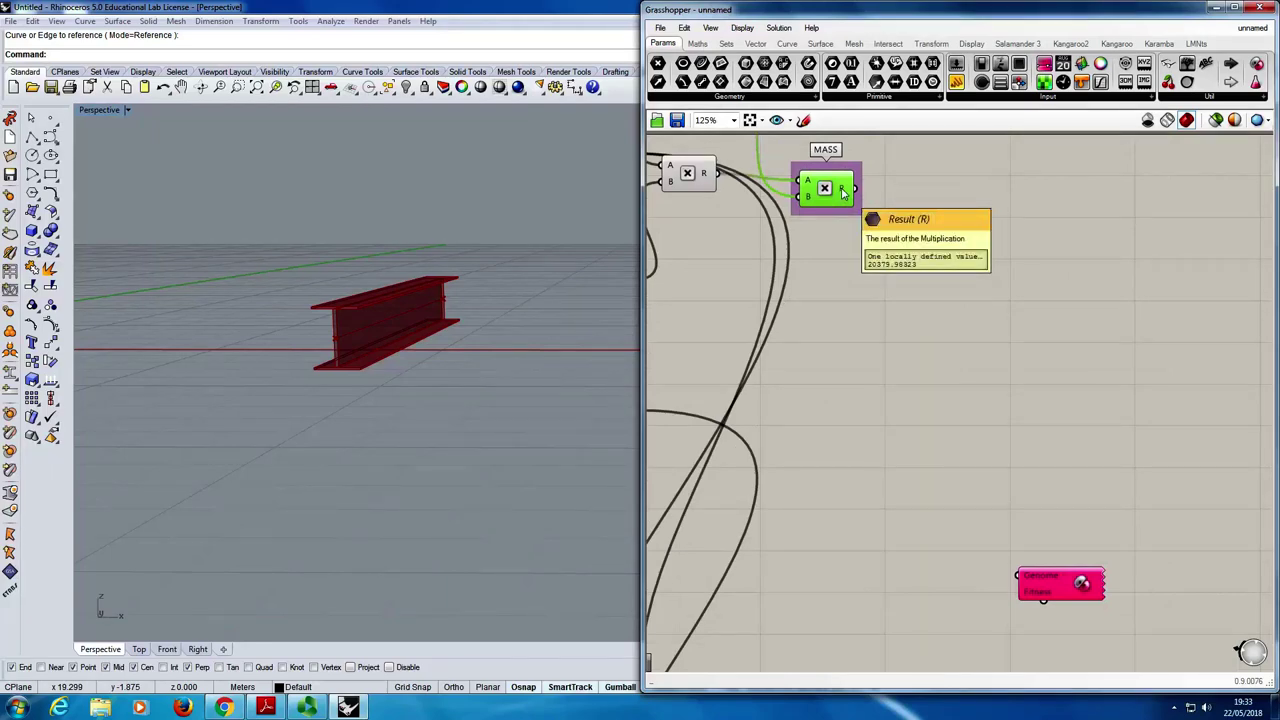
scroll(843, 192, down, 3)
scroll(810, 360, up, 3)
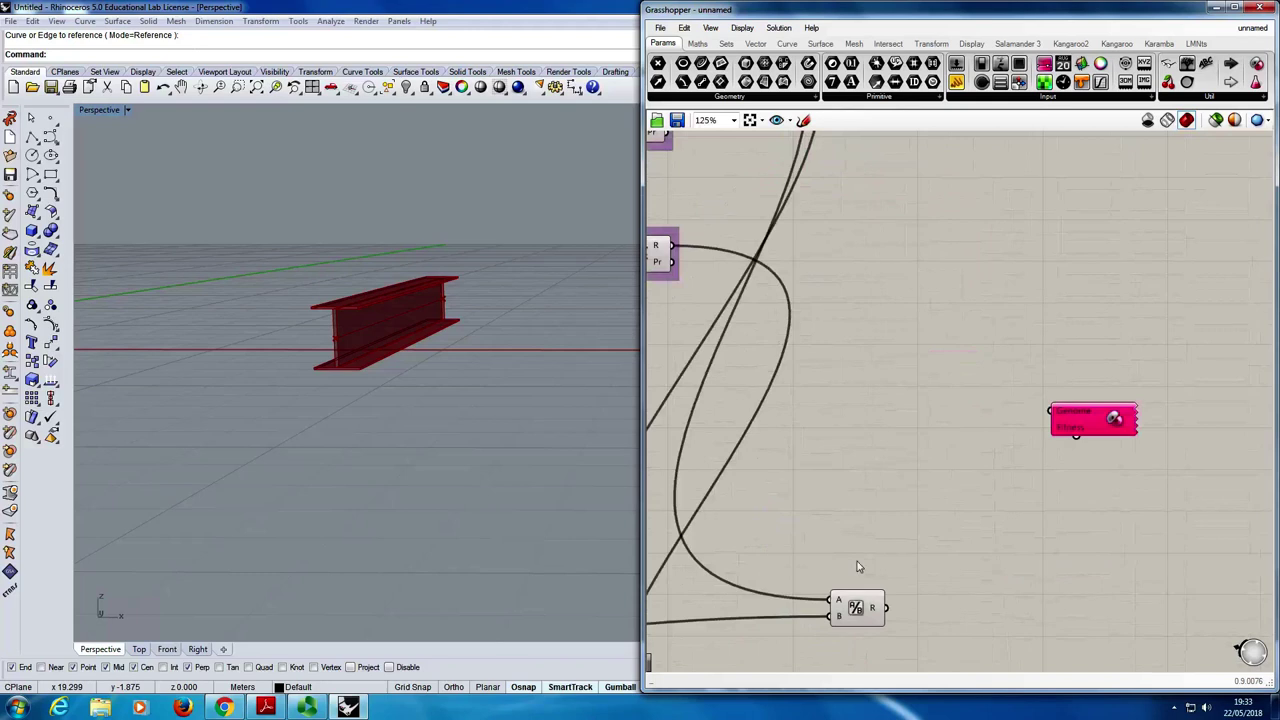
mouse_move(877, 617)
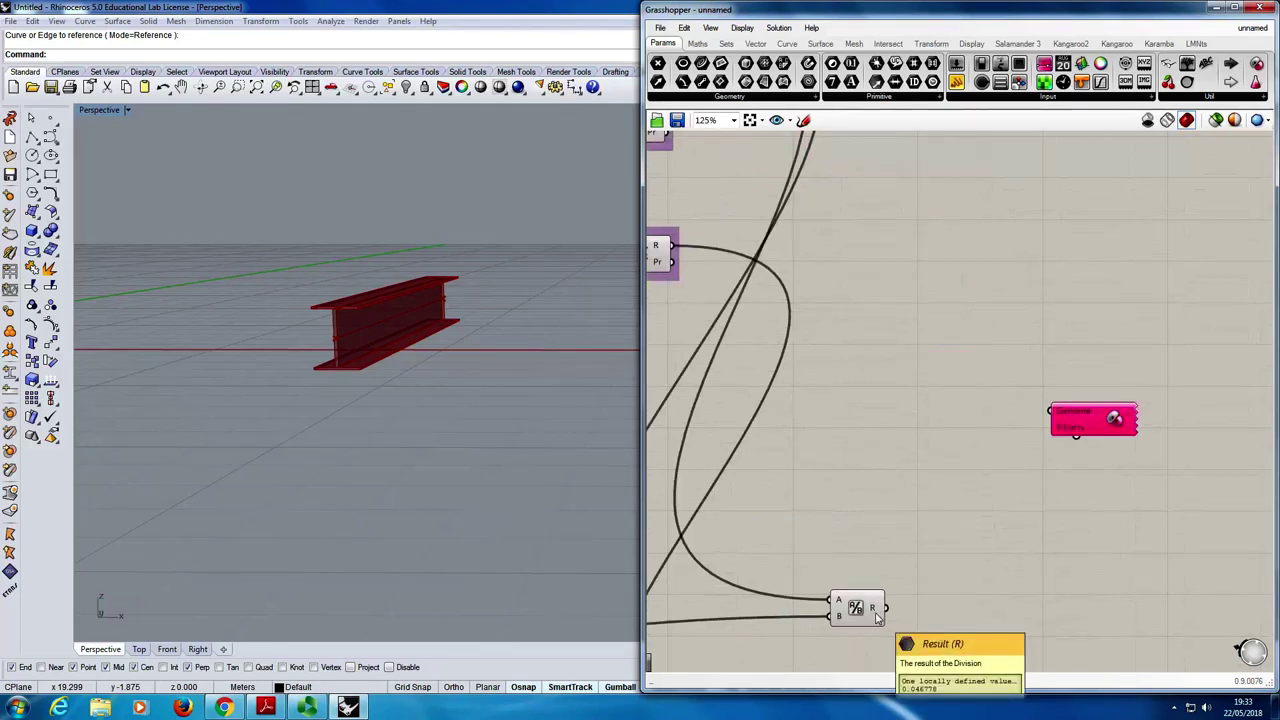
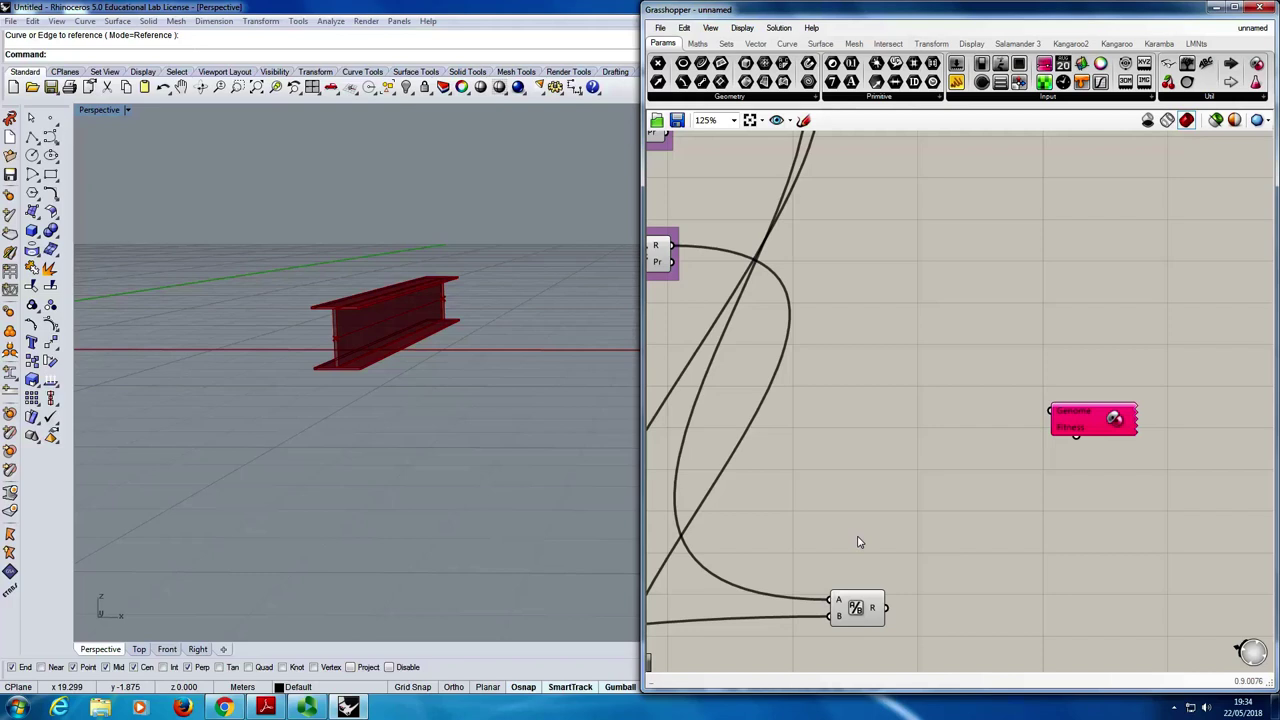
- Add a Smaller Than component just to the right of the deflection limit Division
scroll(874, 525, down, 3)
scroll(790, 505, up, 3)
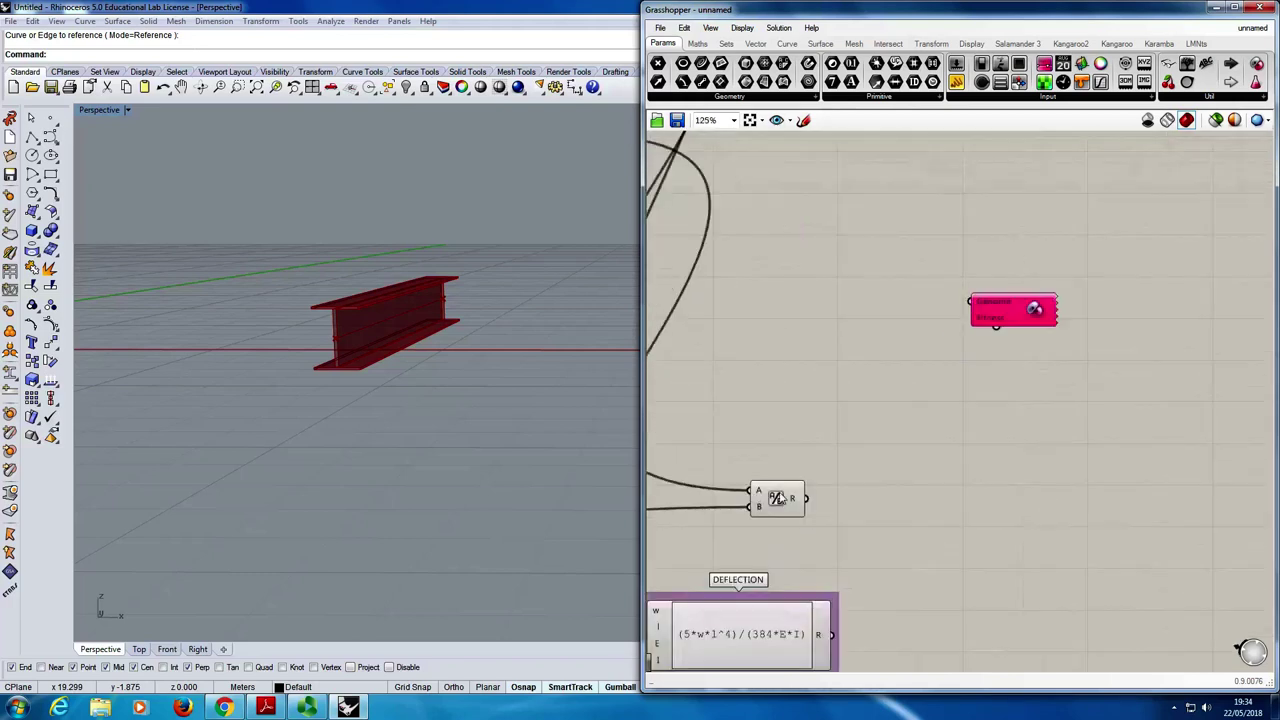
drag(777, 497, 787, 499)
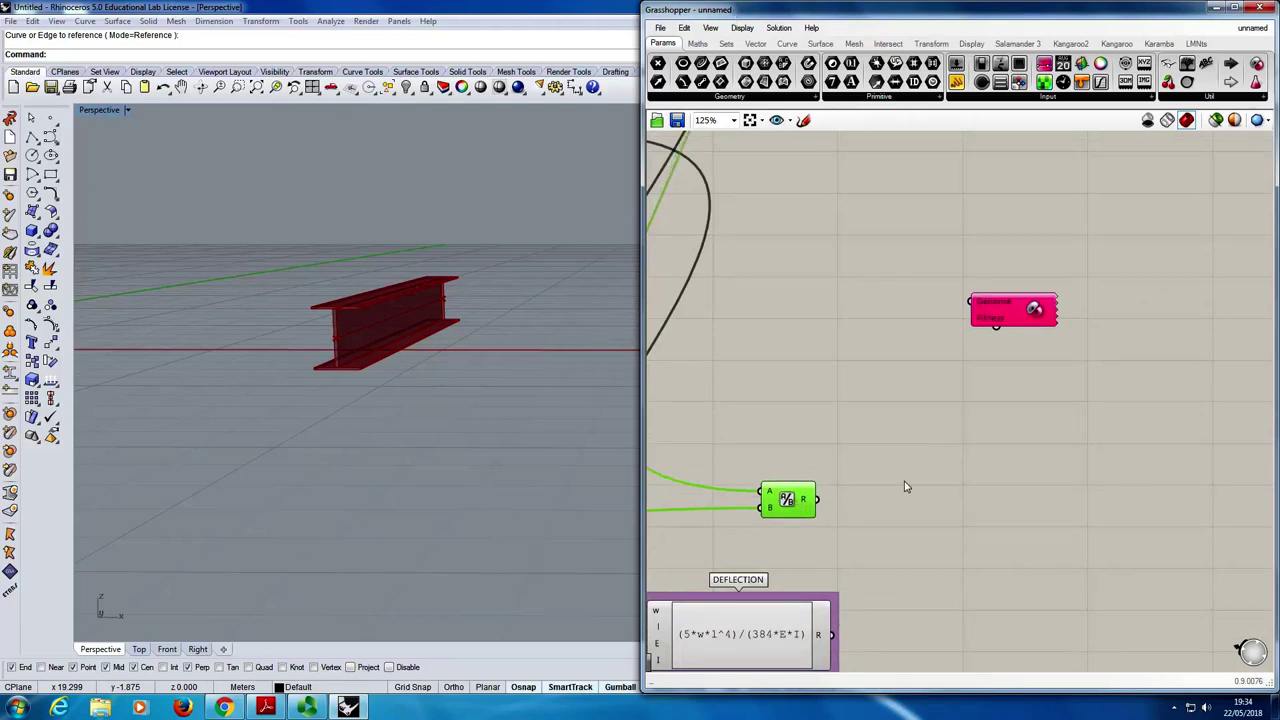
click(902, 524)
double_click(902, 524)
text(smaller tha)
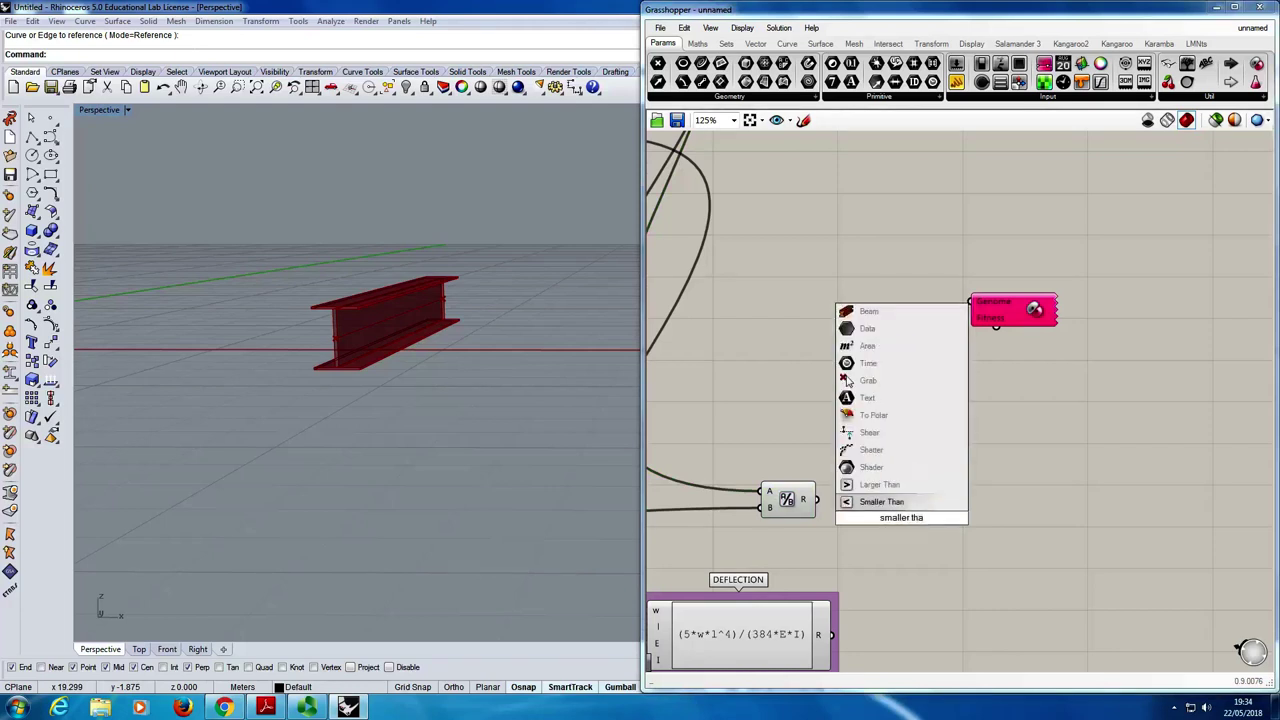
click(903, 502)
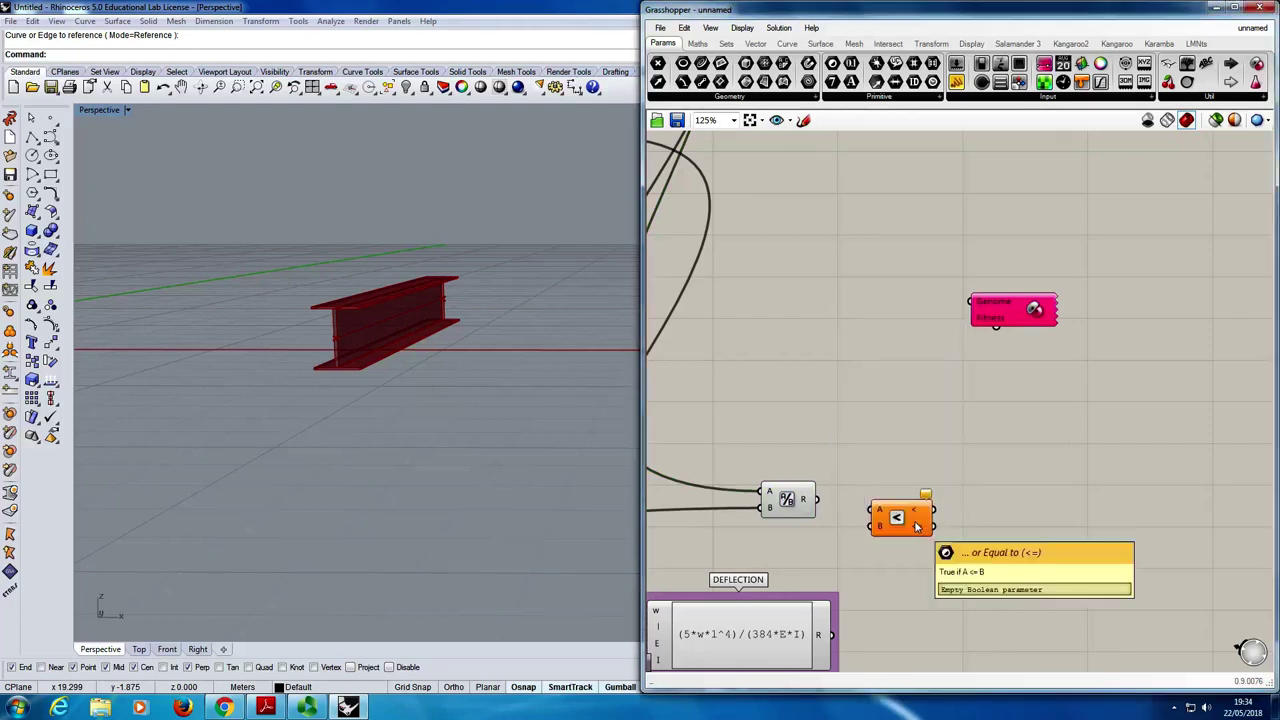
drag(904, 501, 912, 521)
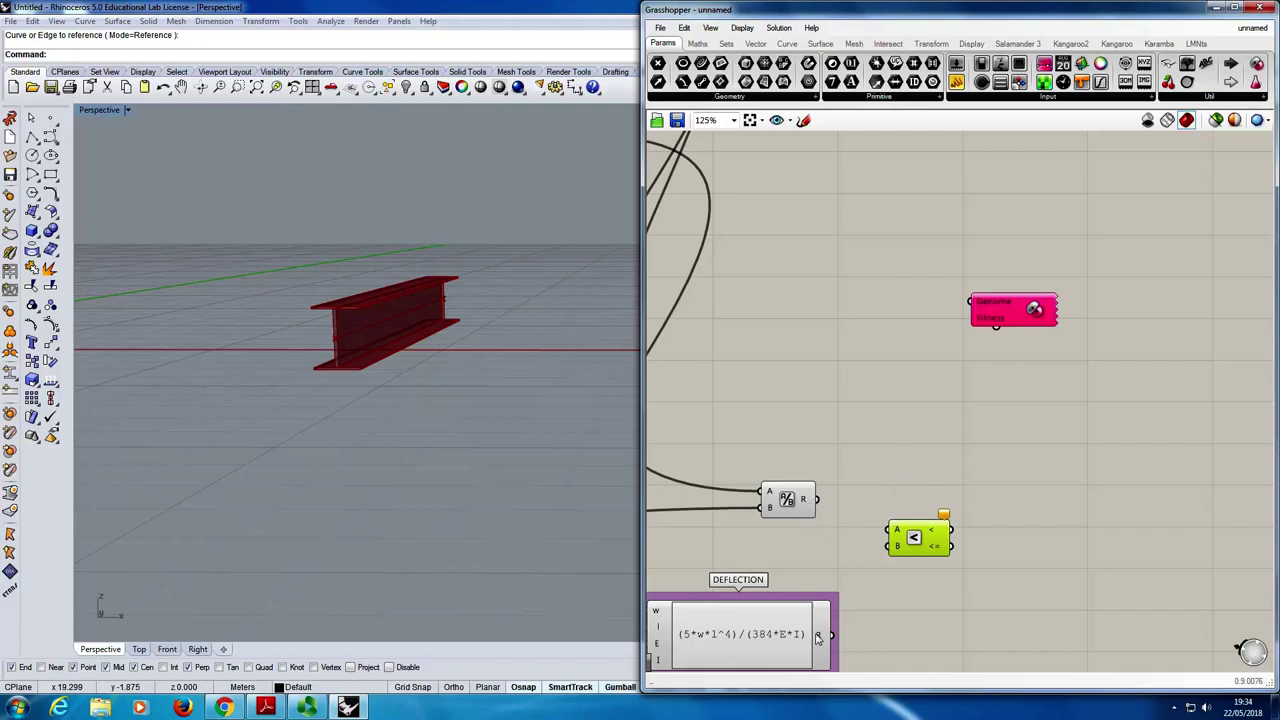
- Swap the positions of the DEFLECTION expression and the Division so that the Division sits directly below the DEFLECTION group
drag(818, 641, 818, 560)
drag(790, 499, 795, 609)
scroll(800, 575, down, 2)
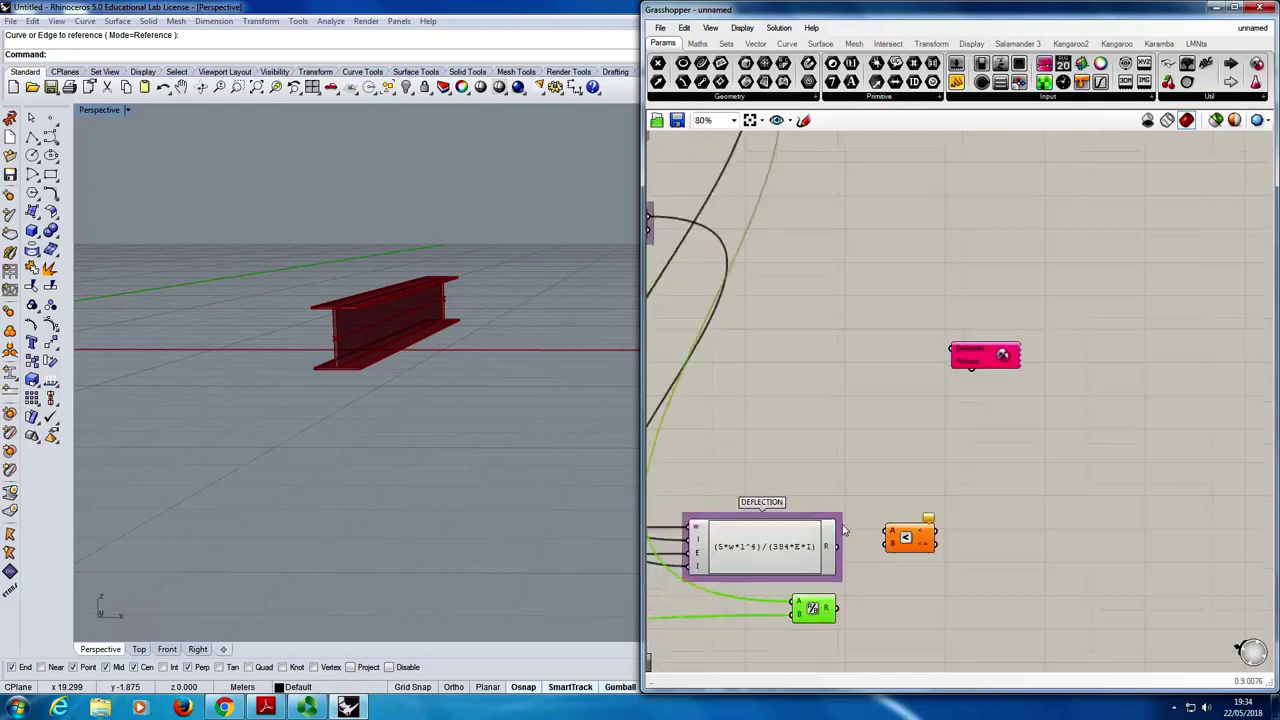
scroll(812, 558, up, 3)
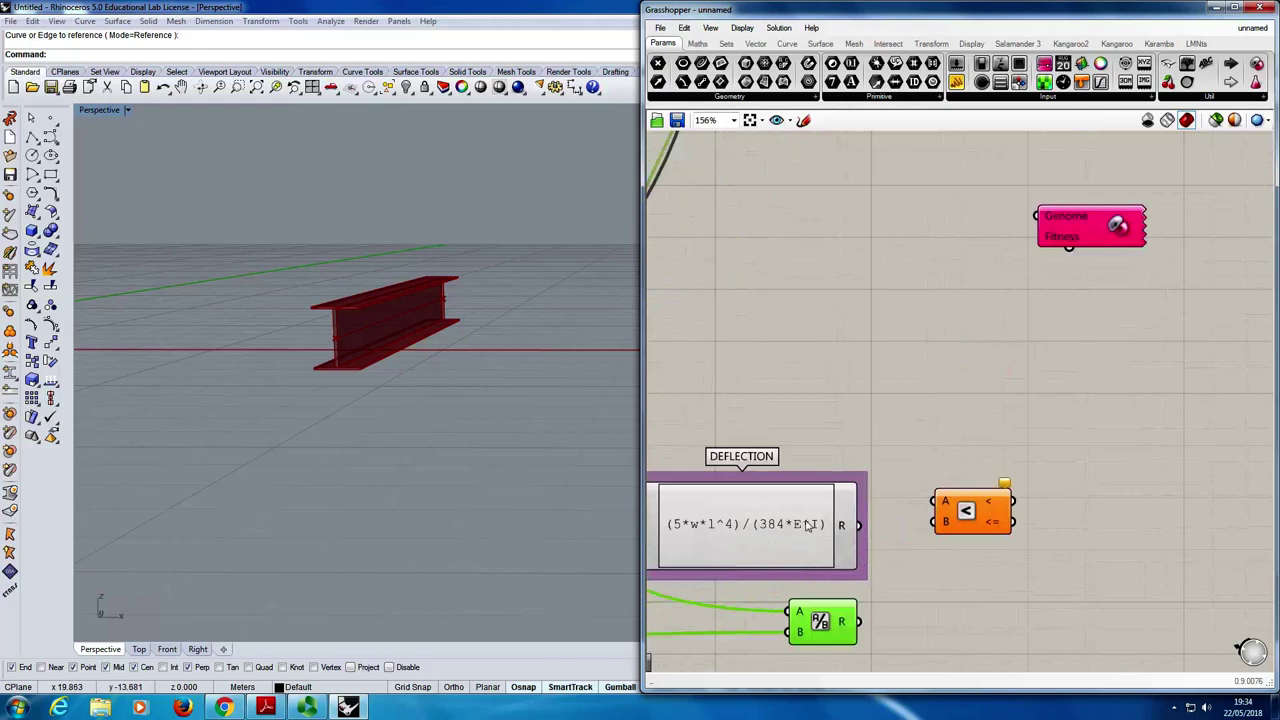
- Wire the DEFLECTION result into Smaller Than's A input and the Division result into its B input
drag(857, 525, 986, 532)
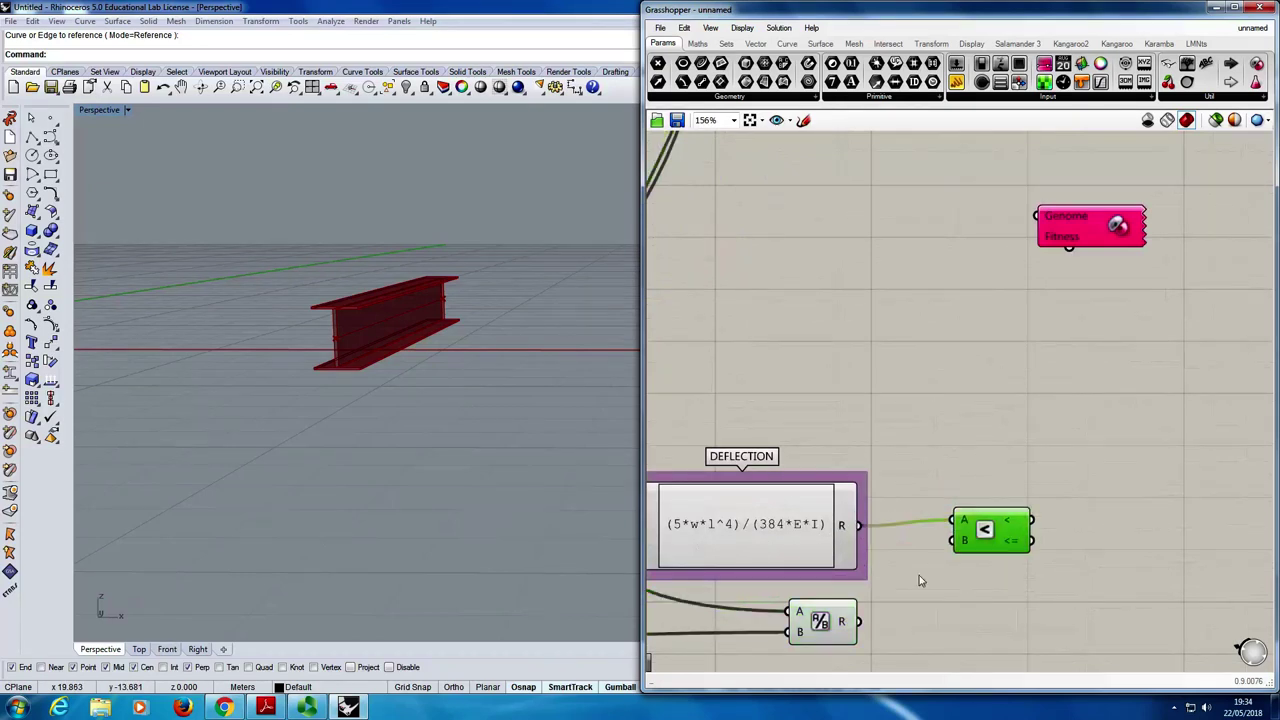
drag(857, 623, 966, 553)
mouse_move(1008, 523)
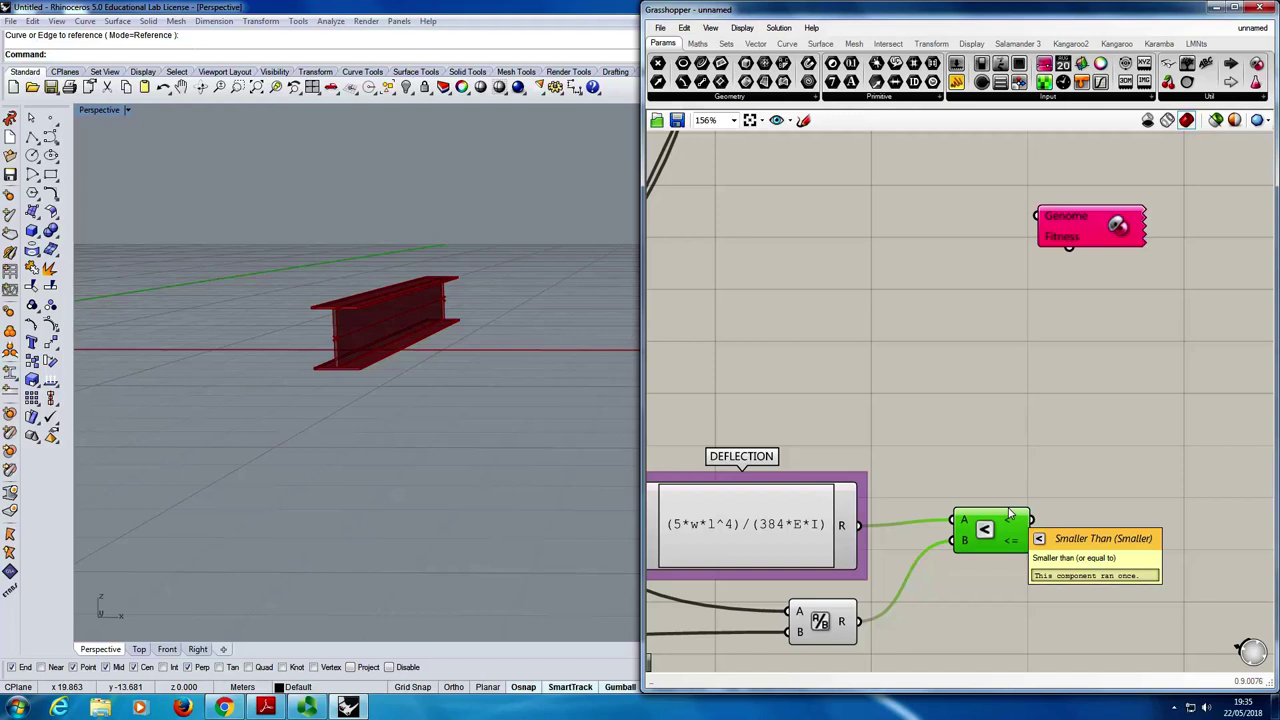
- Add a Panel above the Smaller Than component and fill it with 1000 and 1 on separate lines
double_click(973, 384)
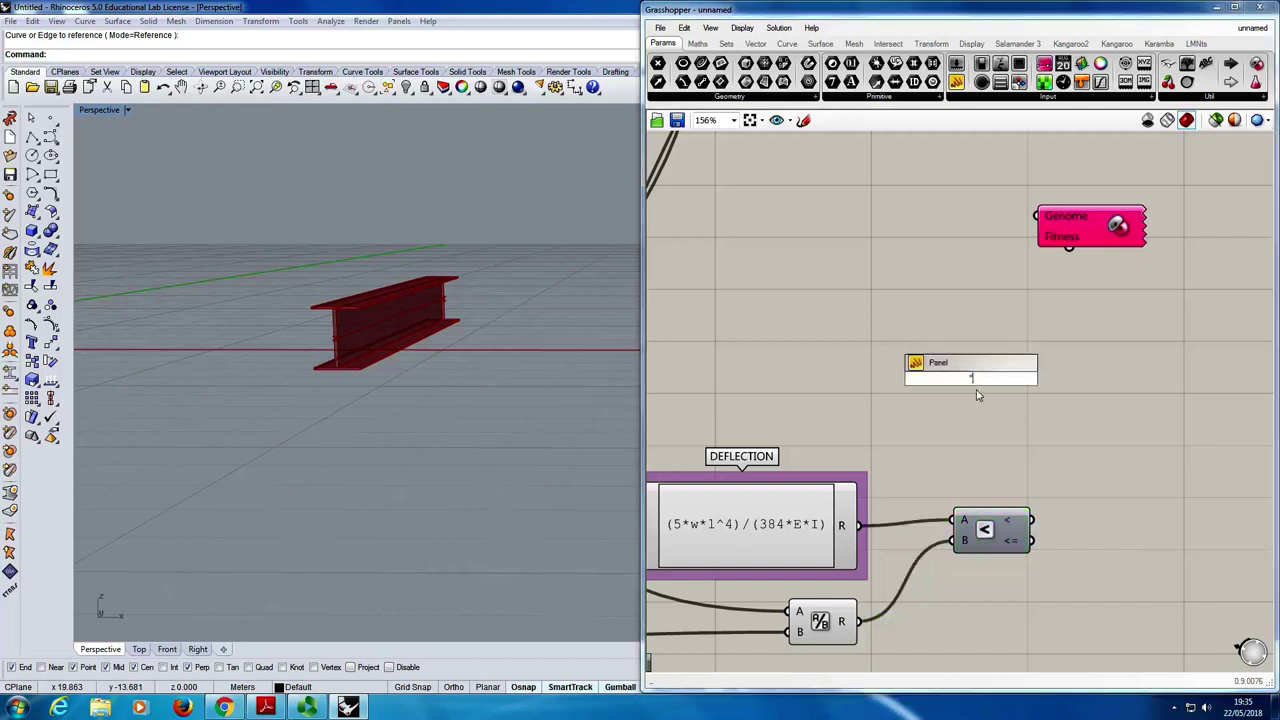
key(Return)
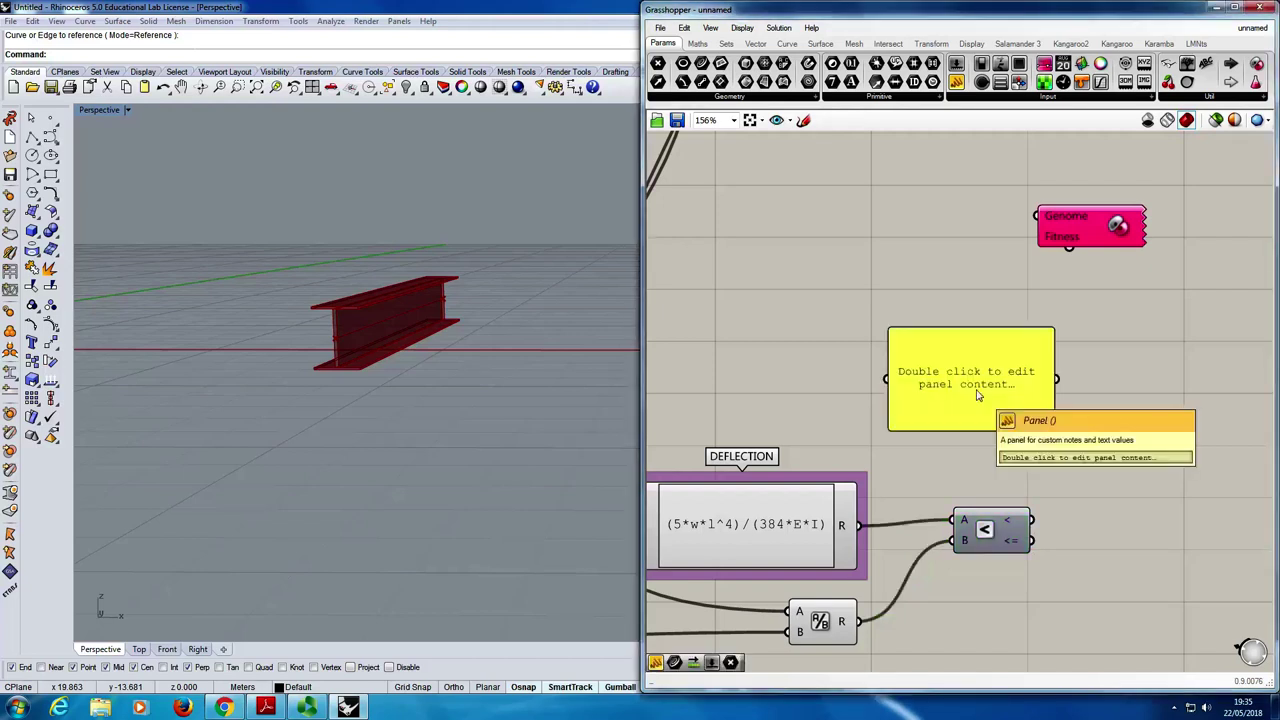
double_click(975, 370)
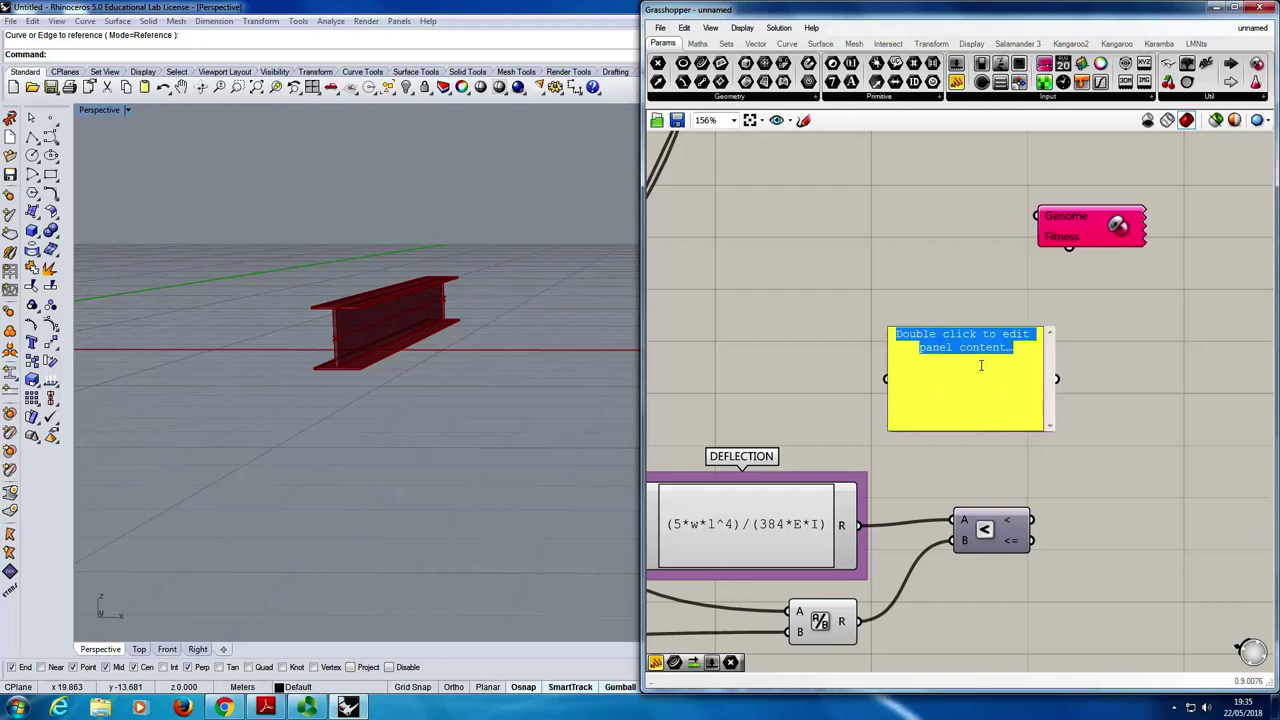
text(1000 )
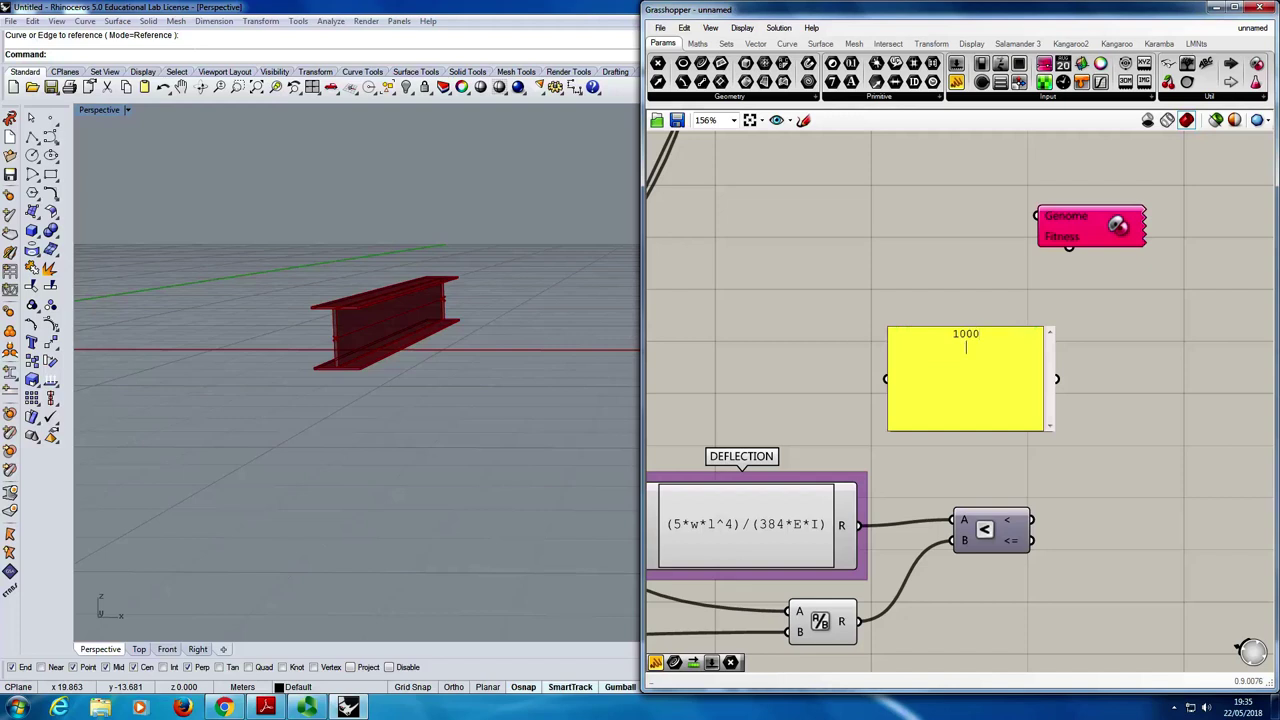
text(1)
click(1099, 349)
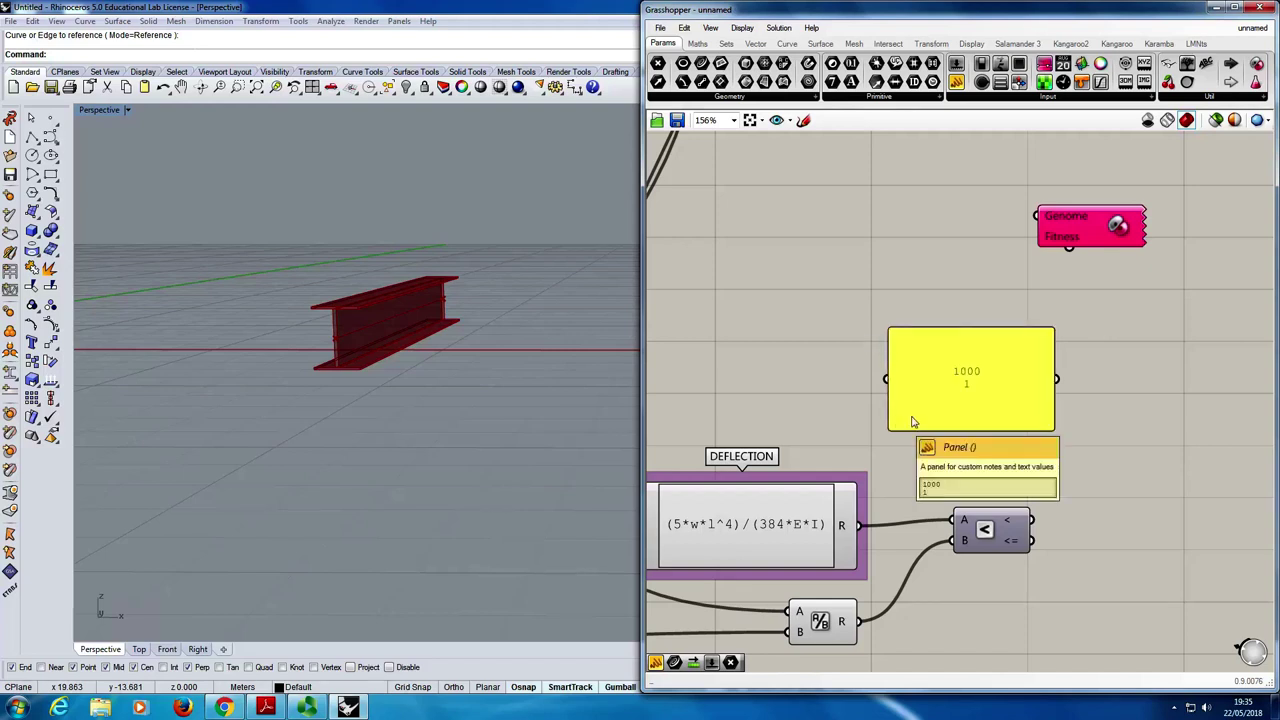
- Turn off Multiline Data for the 1000 and 1 panel and shrink it to fit its two items
right_click(970, 370)
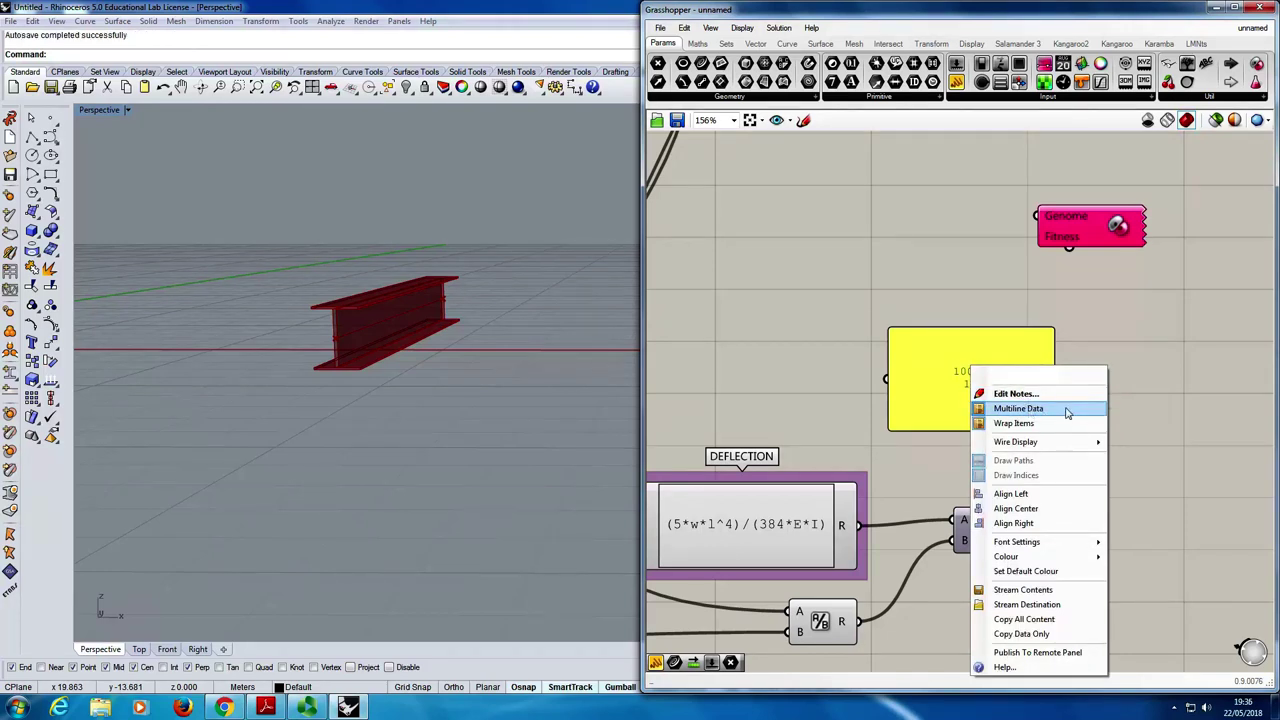
click(1065, 411)
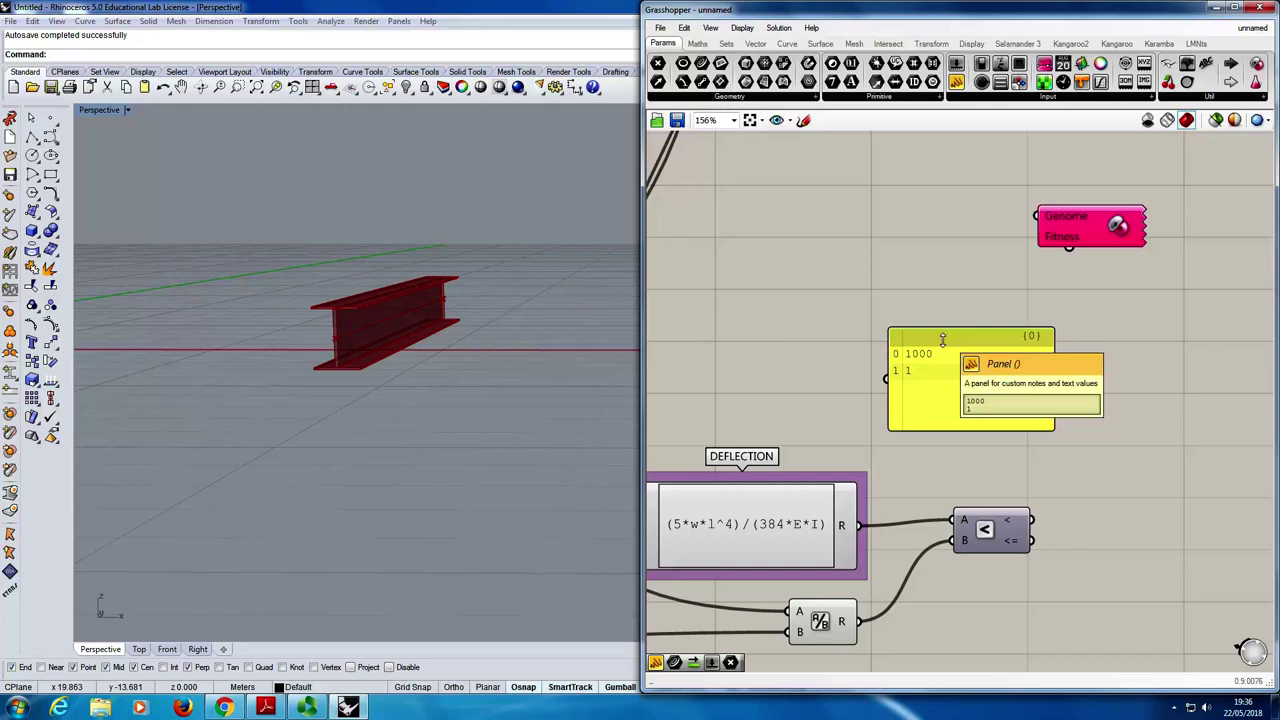
drag(940, 355, 969, 391)
click(1130, 421)
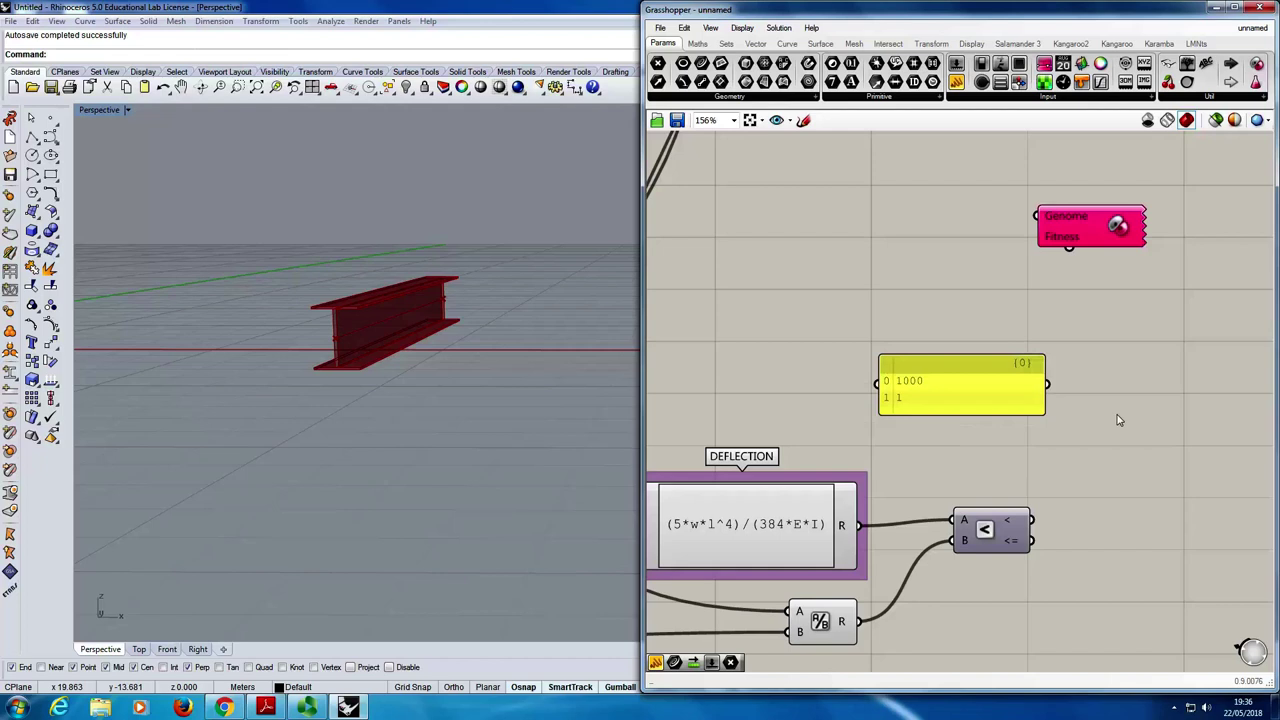
double_click(1119, 421)
text(dispatch)
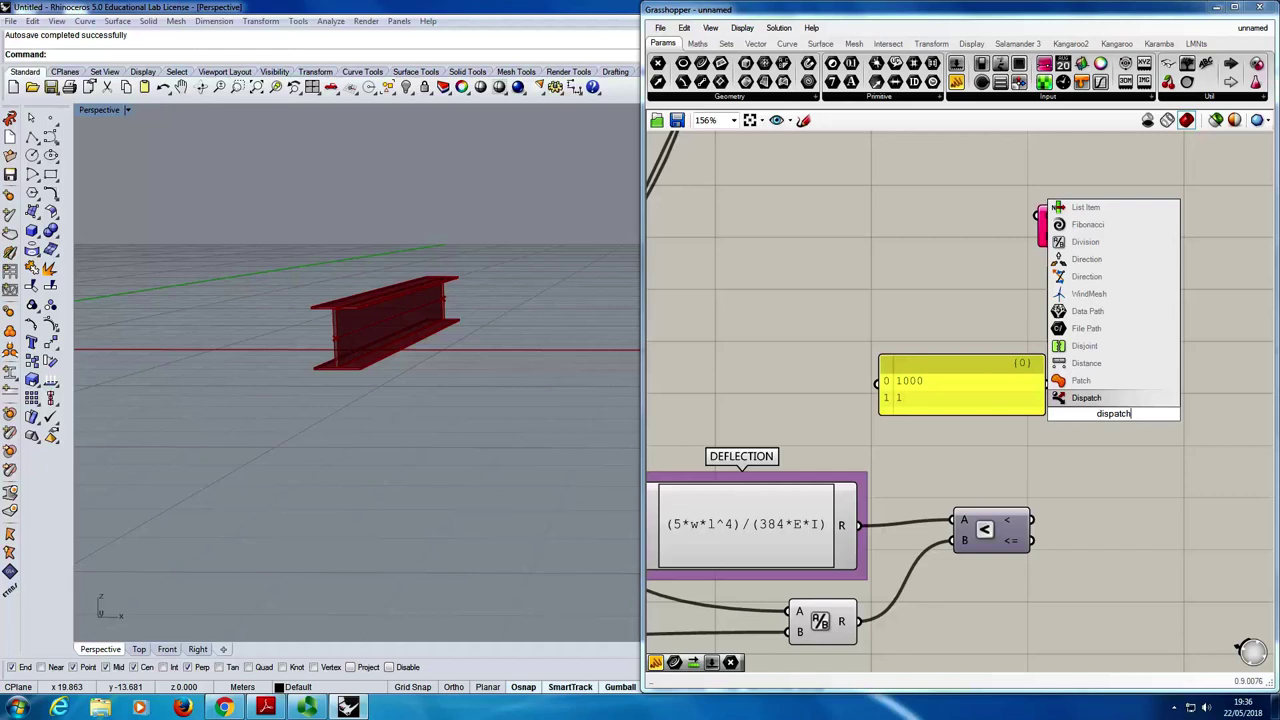
key(Return)
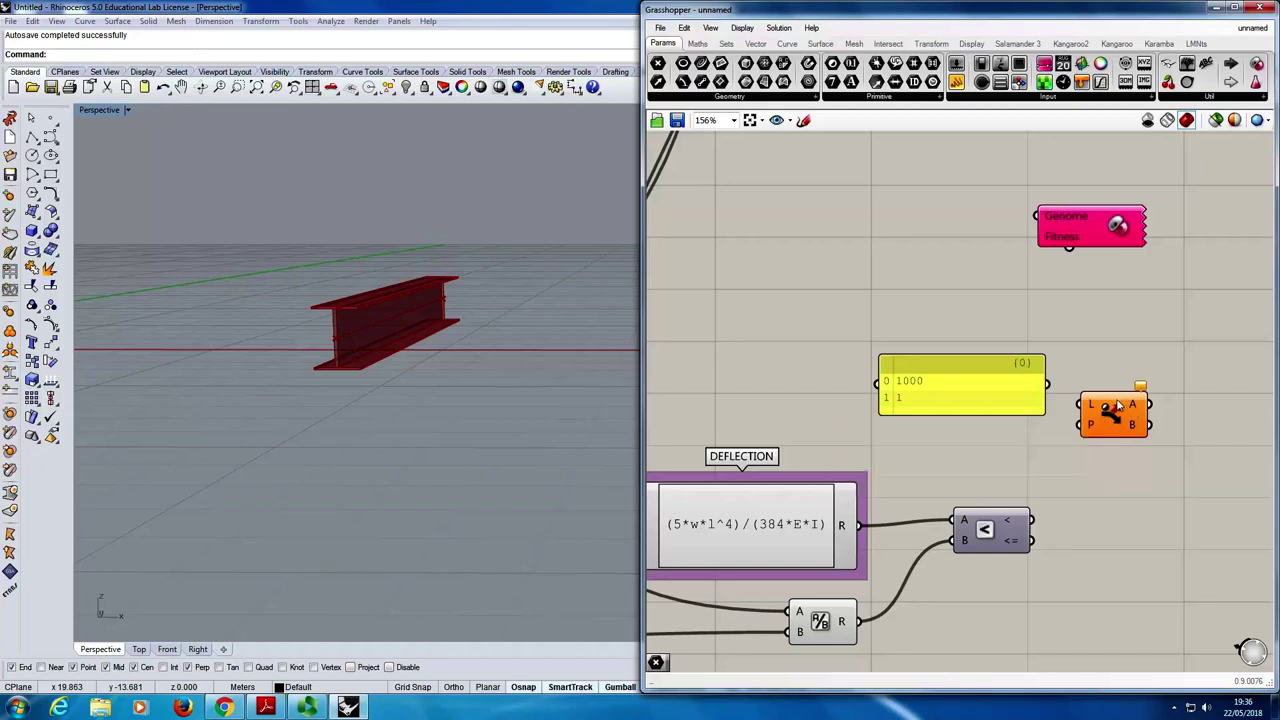
click(1113, 415)
key(Delete)
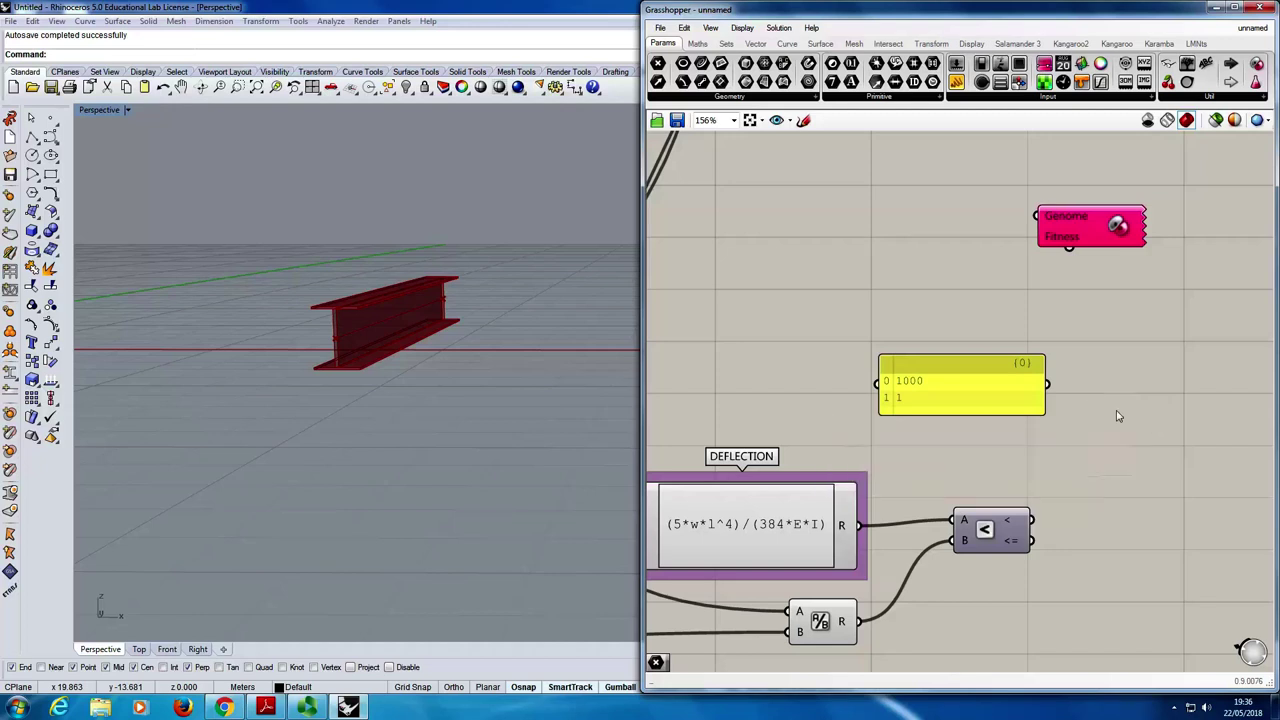
- Add a List Item component beside the 1000 and 1 panel, with the panel as its list and Smaller Than's < output as its index
double_click(1124, 432)
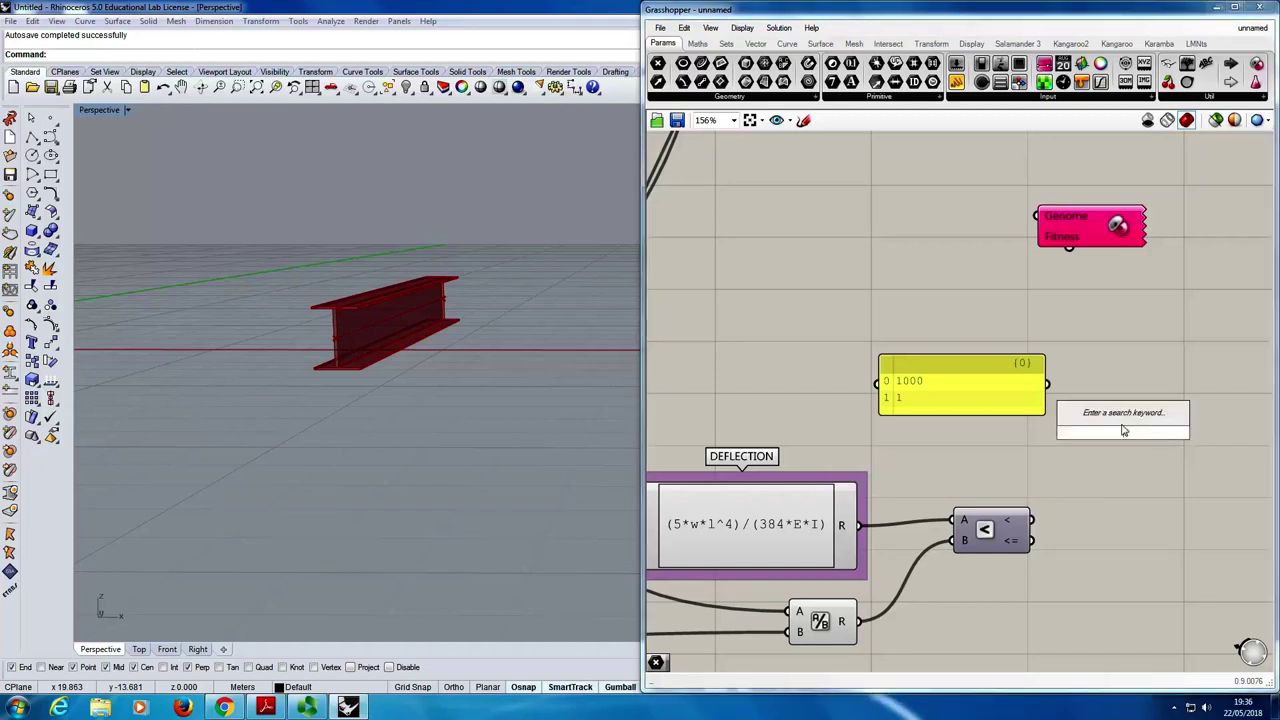
text(list ite)
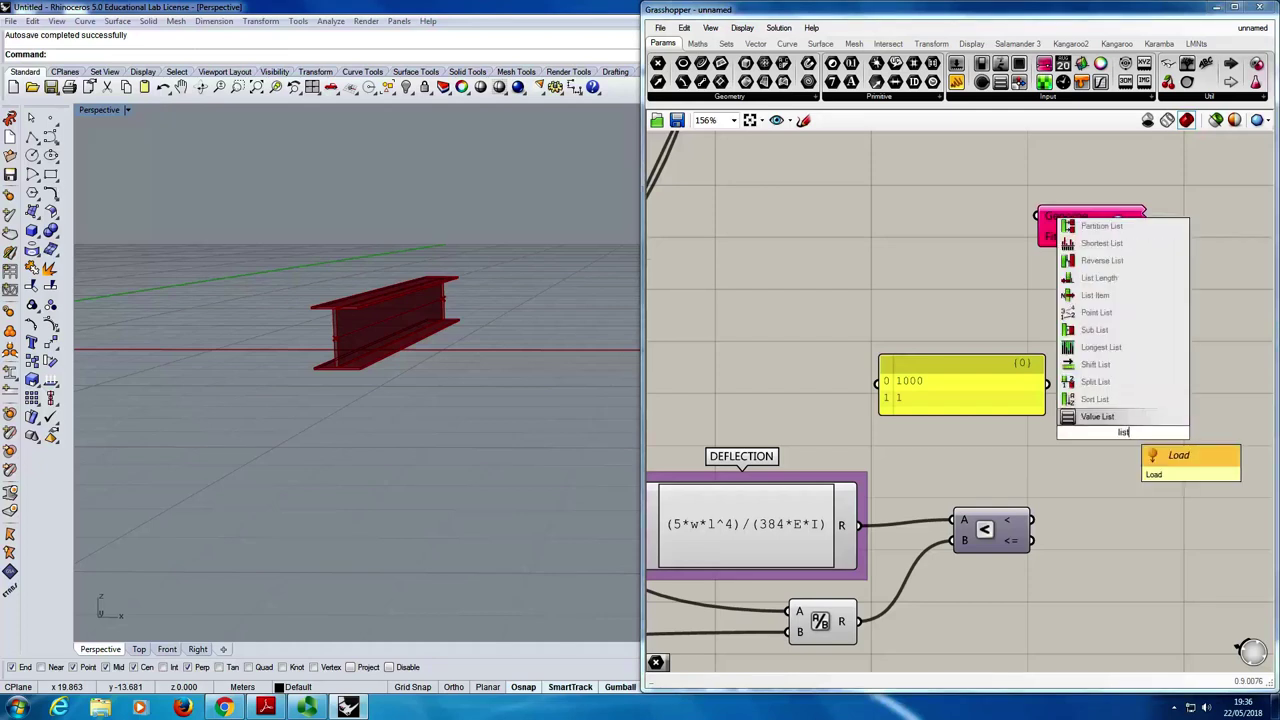
click(726, 44)
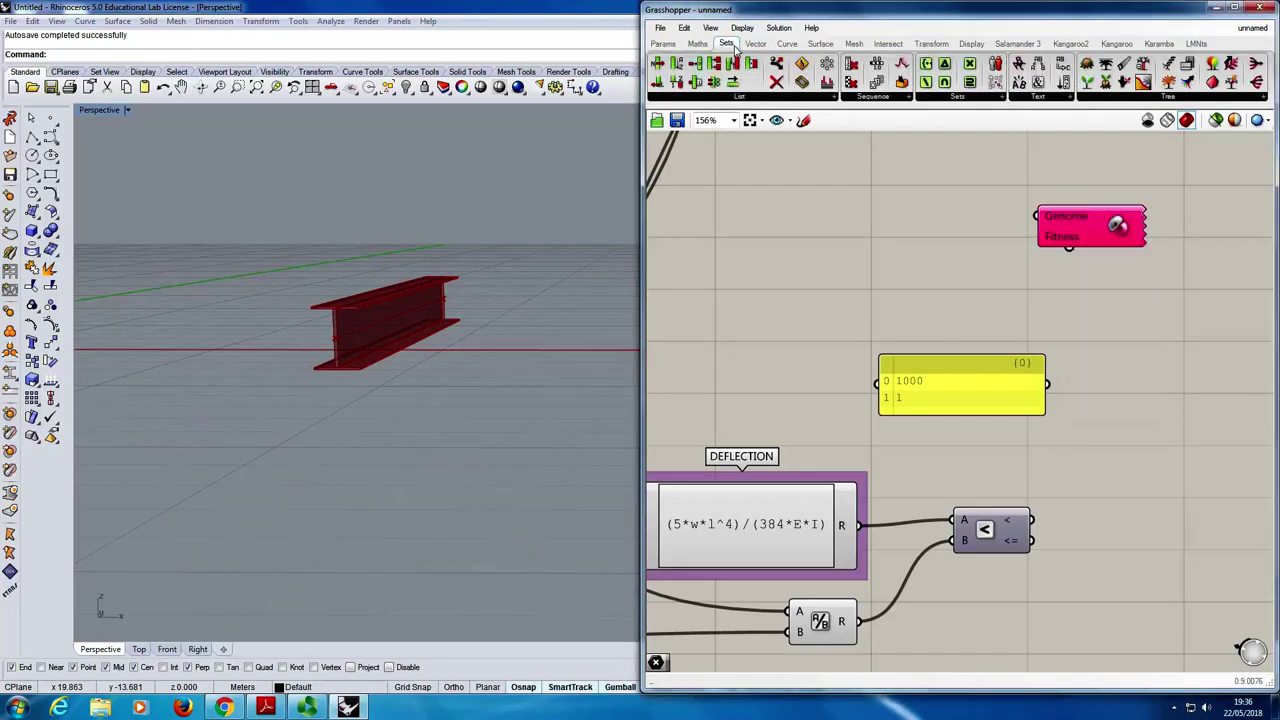
click(762, 97)
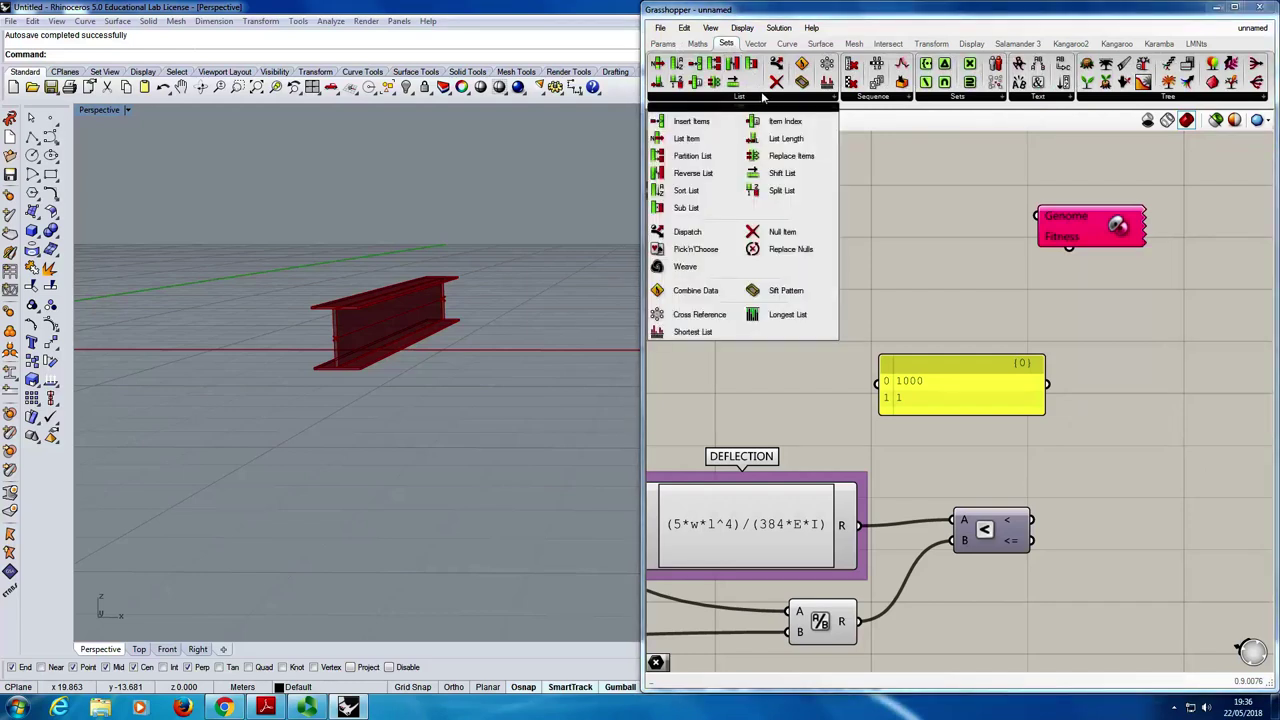
drag(687, 138, 1125, 418)
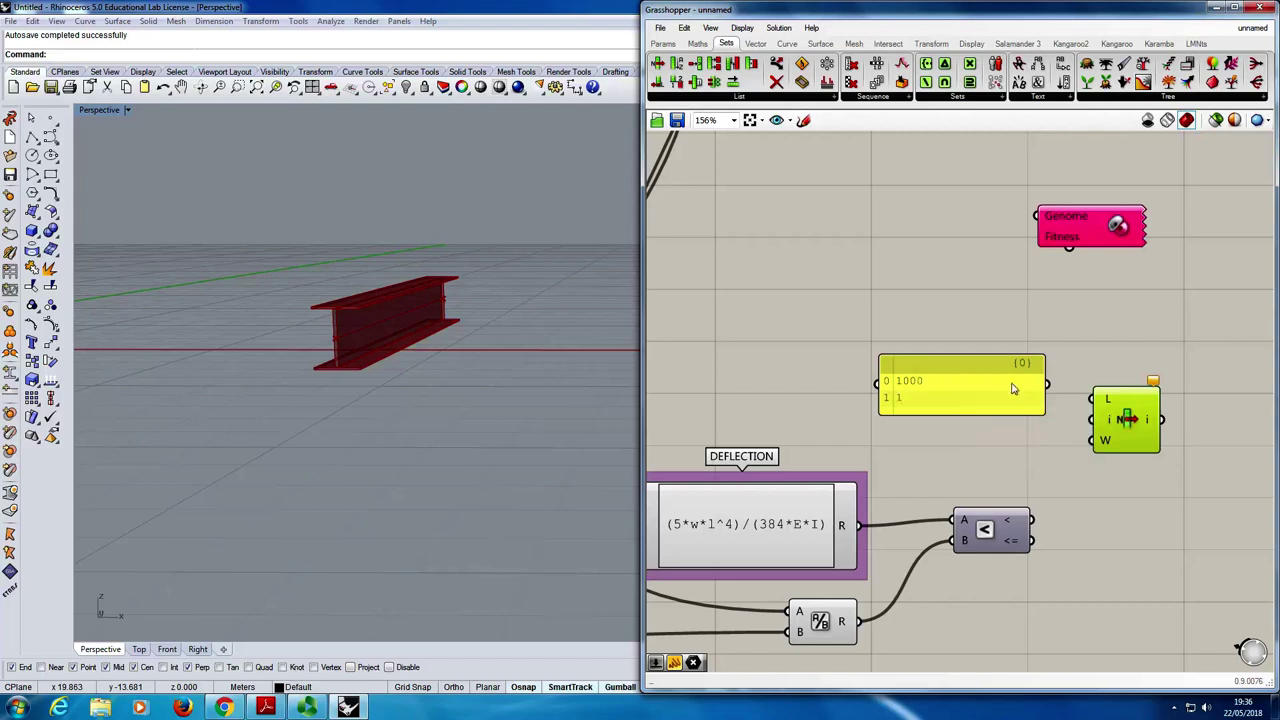
drag(1047, 384, 1118, 435)
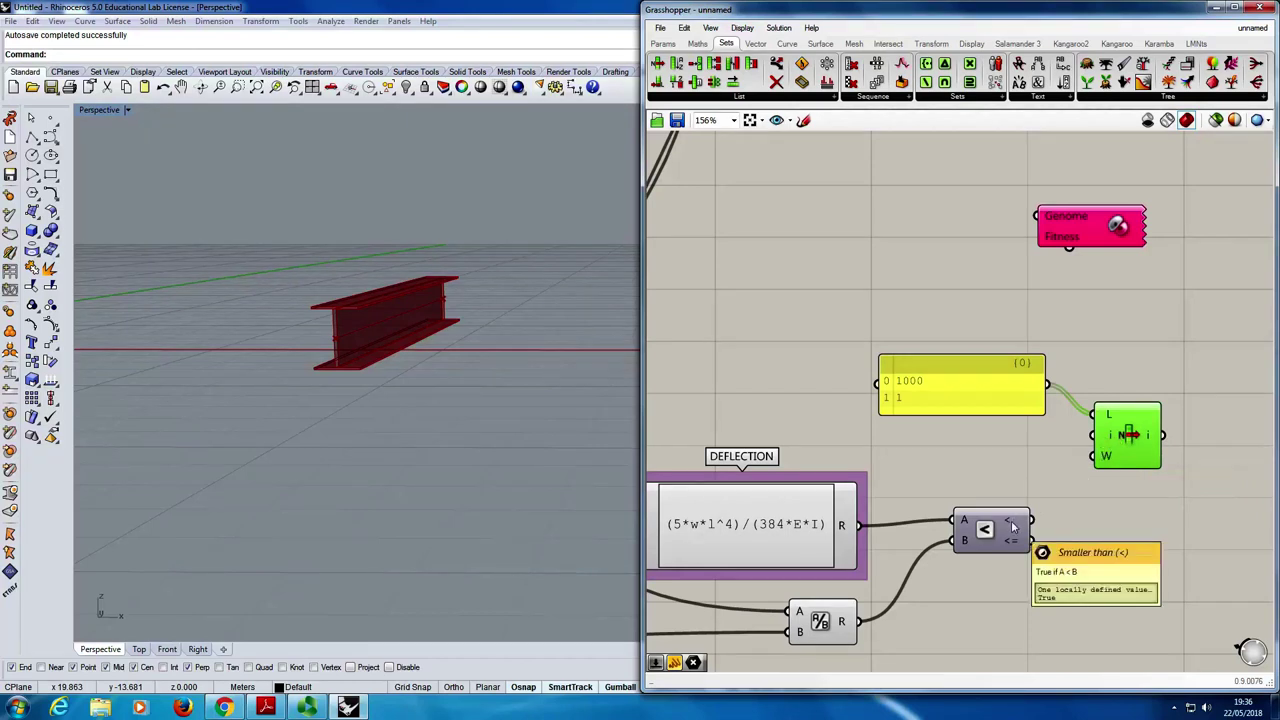
drag(1045, 524, 1107, 450)
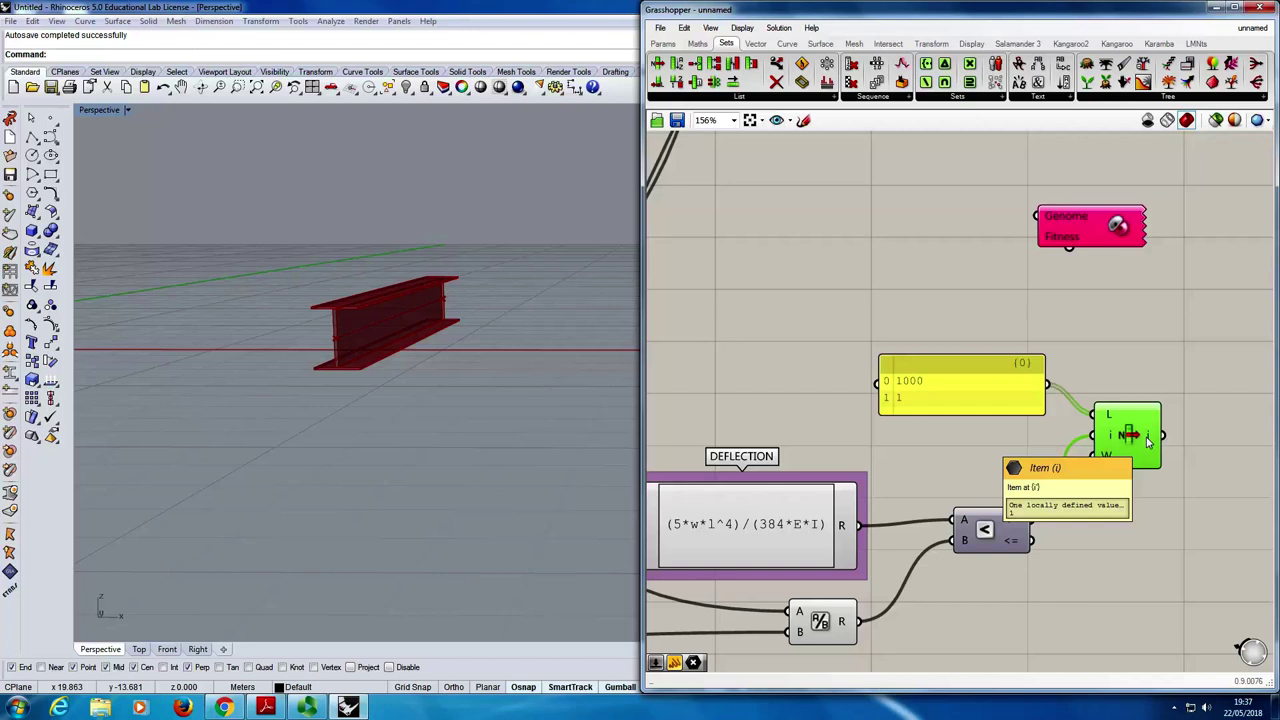
- Move the Galapagos component further away from the List Item to free space for another component before it
scroll(660, 330, down, 3)
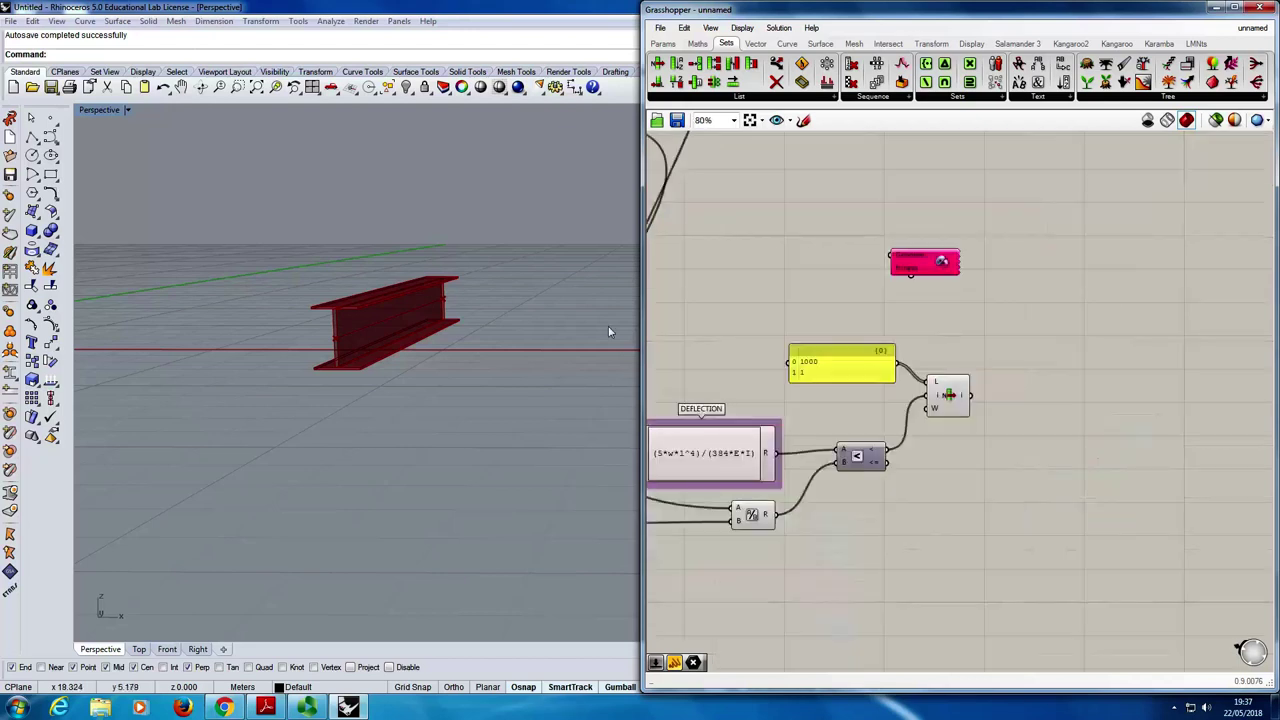
scroll(800, 291, down, 2)
scroll(805, 305, up, 3)
drag(837, 303, 880, 272)
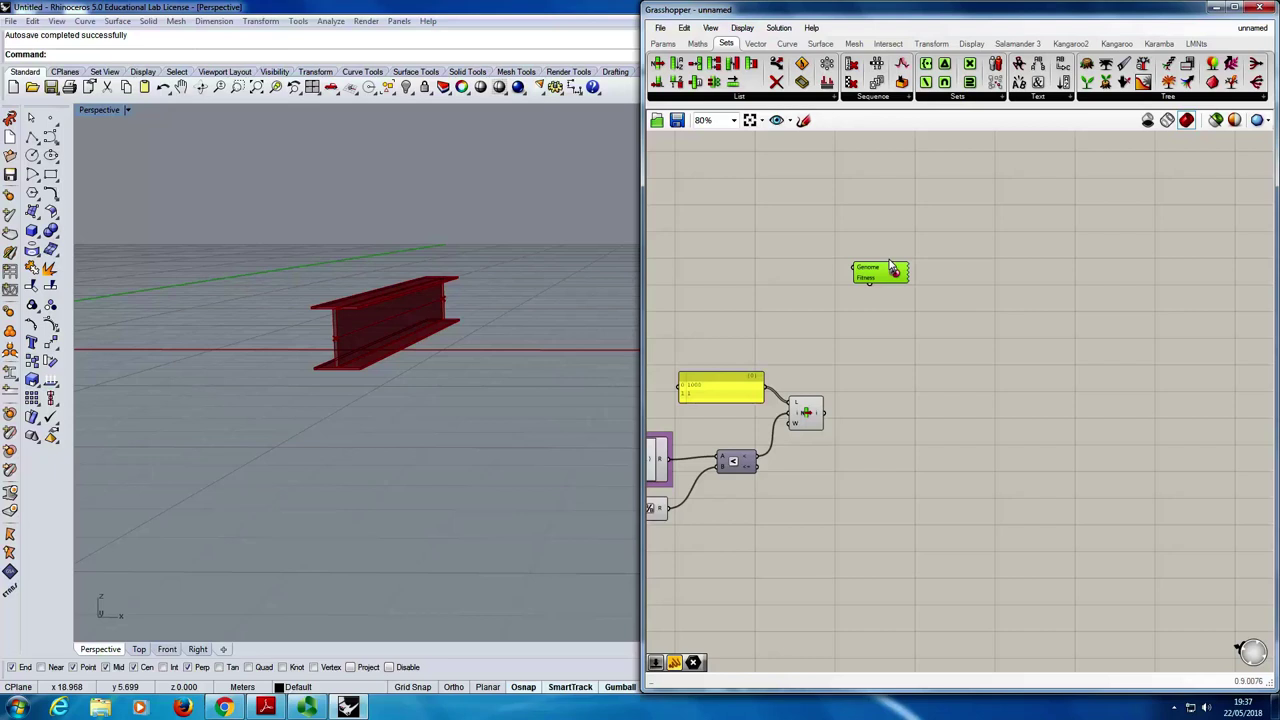
click(926, 351)
drag(883, 280, 928, 305)
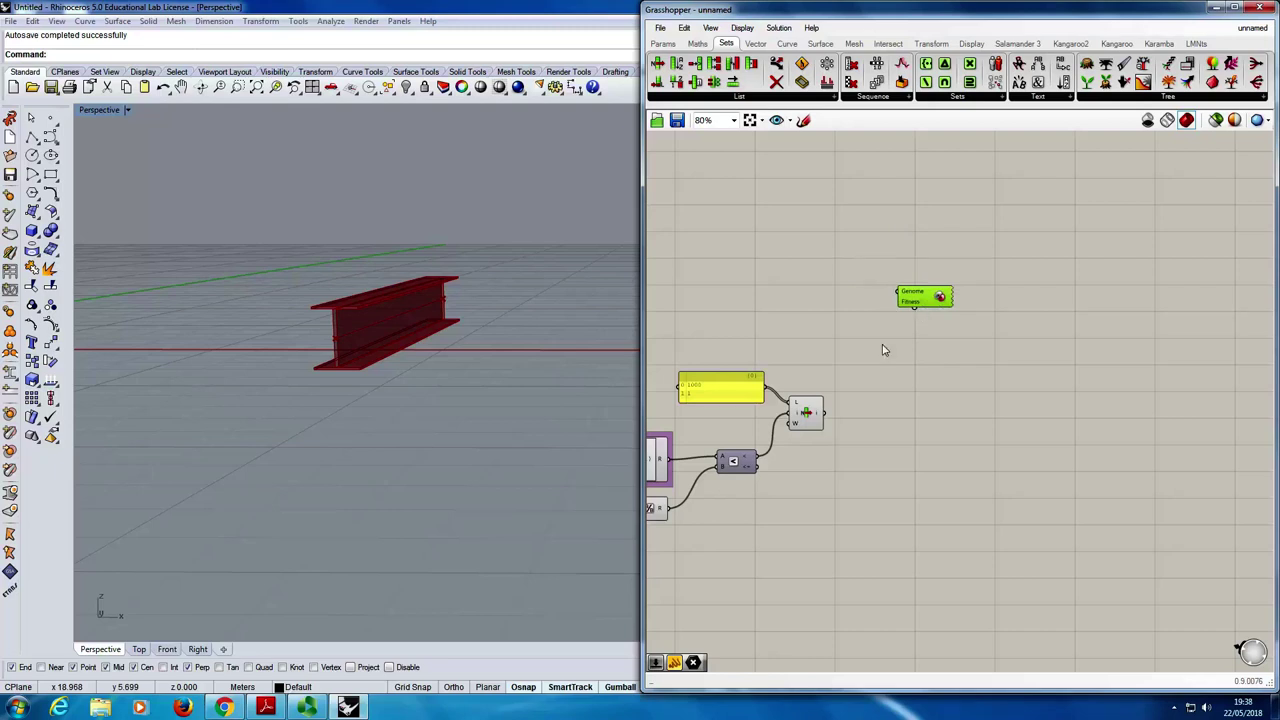
- Add a Multiplication component just before the Galapagos component
click(848, 288)
double_click(846, 285)
text(multiplicat)
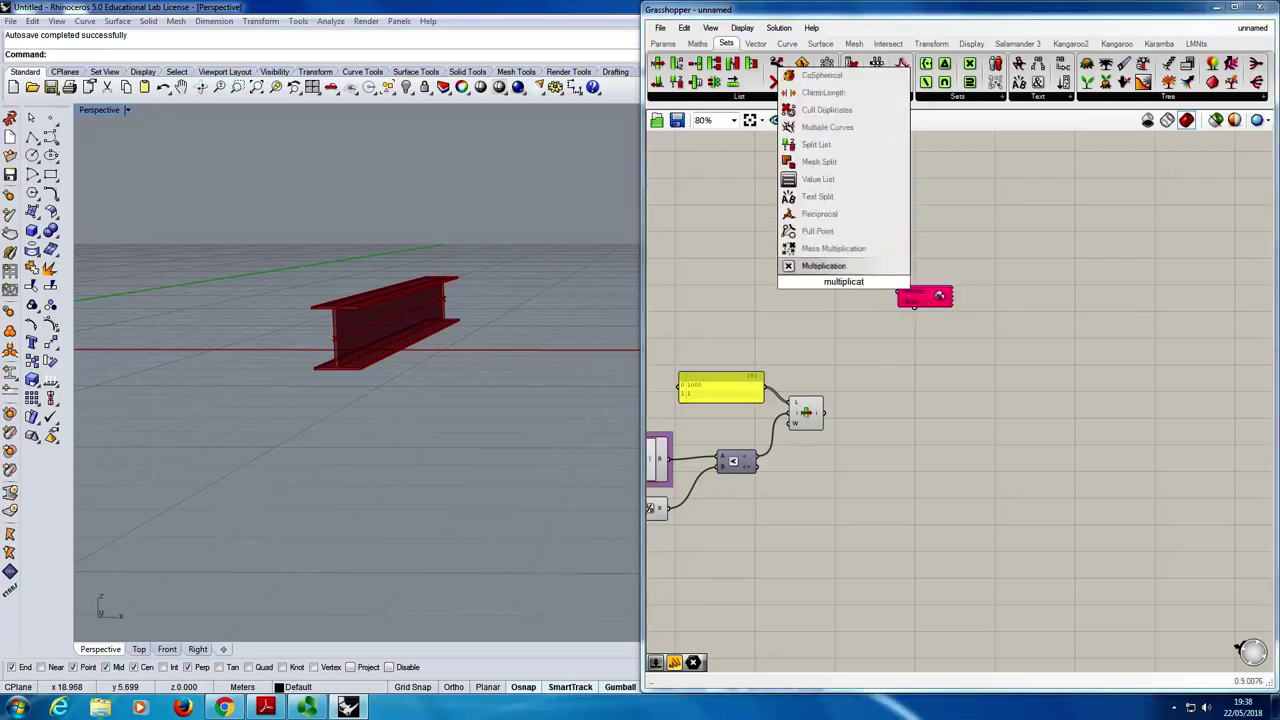
key(Return)
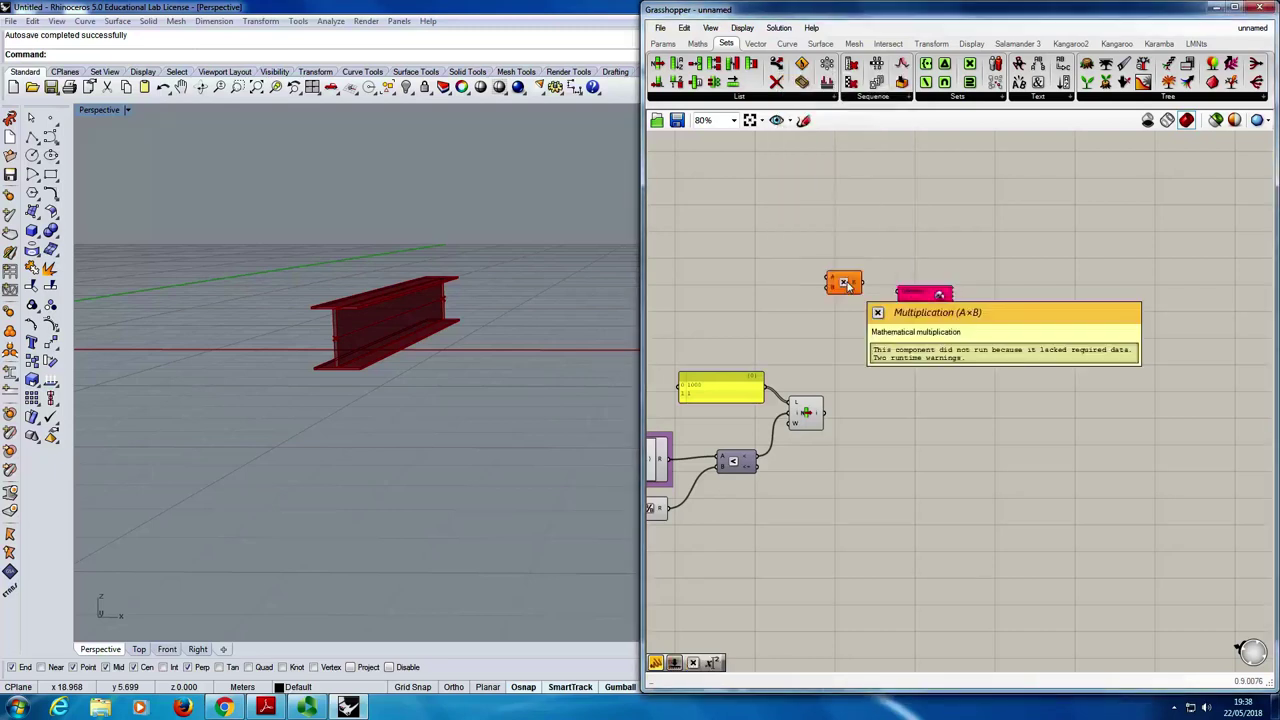
- Wire the MASS result into the new Multiplication's A input and the List Item output into its B input
scroll(853, 338, down, 1)
scroll(885, 318, down, 2)
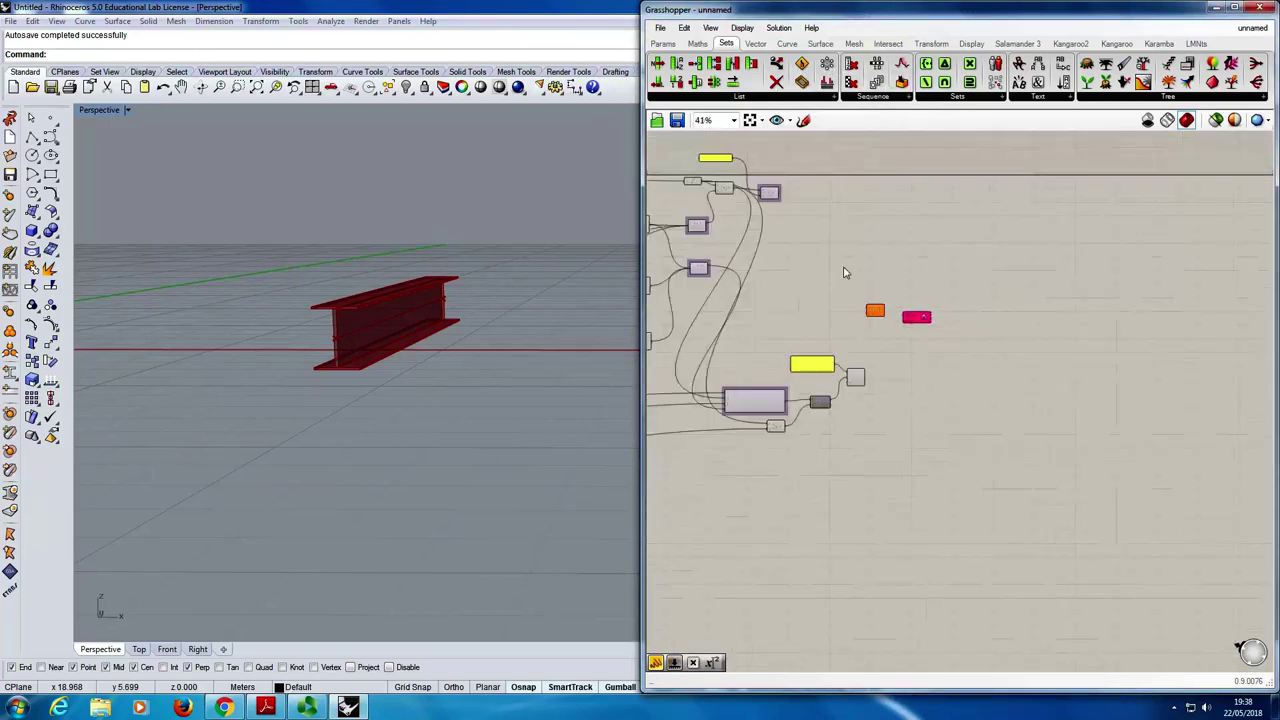
scroll(789, 205, up, 3)
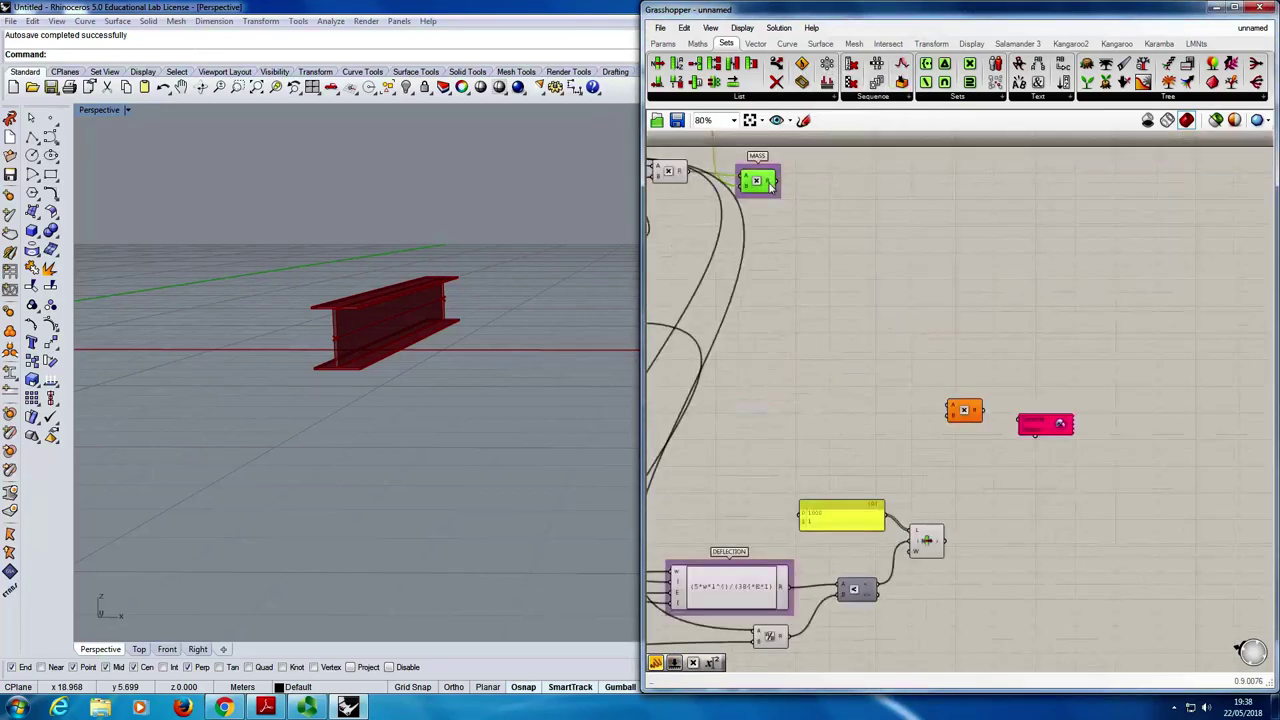
drag(760, 182, 952, 406)
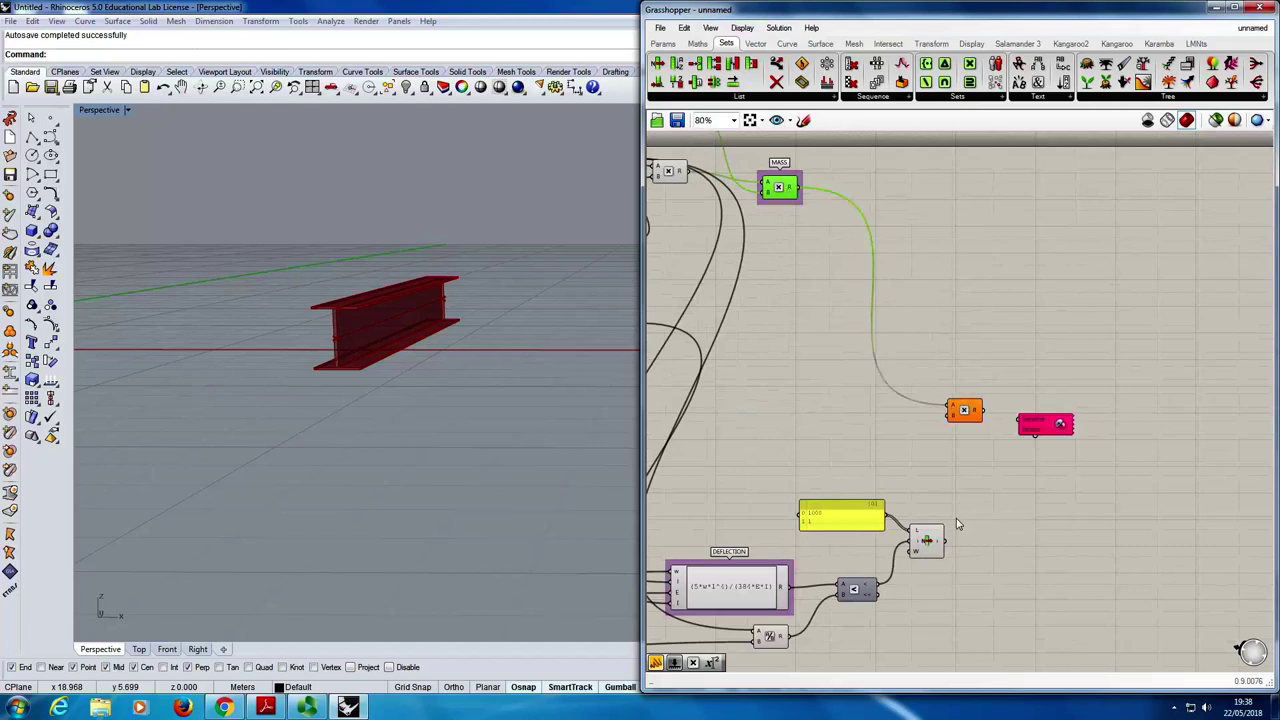
drag(948, 545, 950, 414)
- Reposition the Galapagos and Multiplication components so that they sit level with a gap between them
mouse_move(1048, 422)
mouse_down()
mouse_move(1068, 391)
mouse_move(1056, 414)
mouse_up()
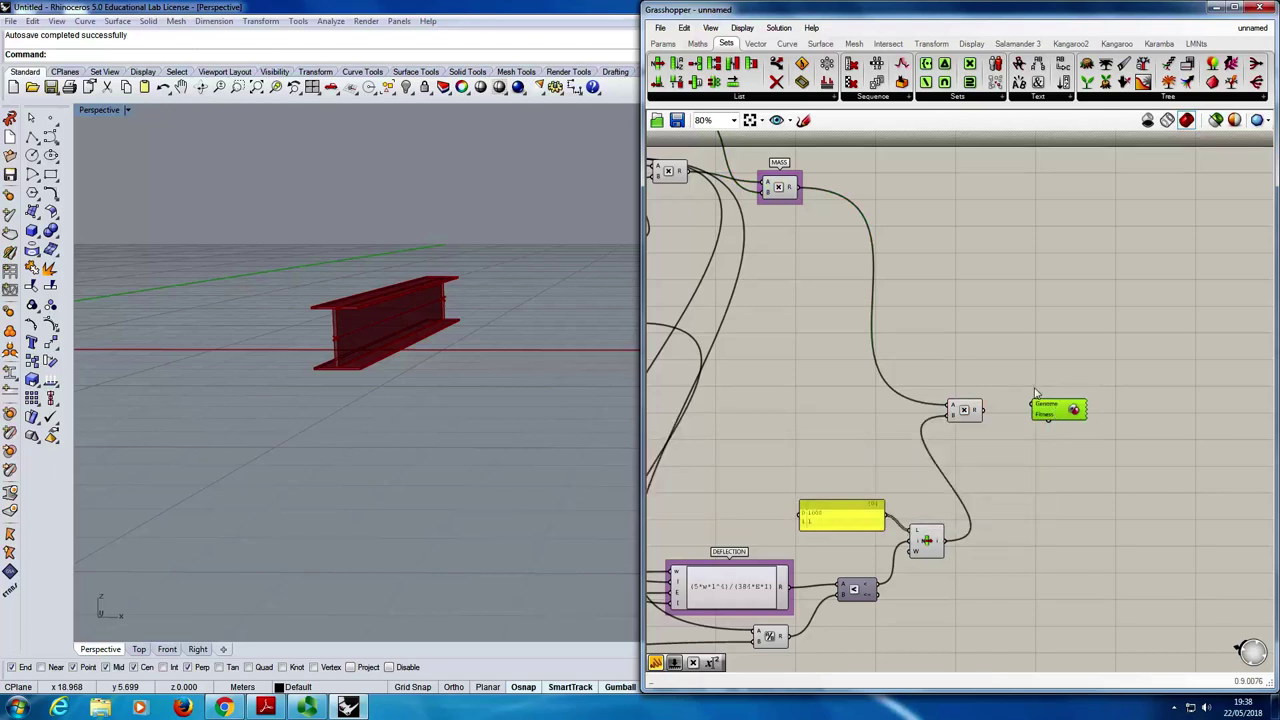
drag(1061, 414, 1073, 402)
click(965, 413)
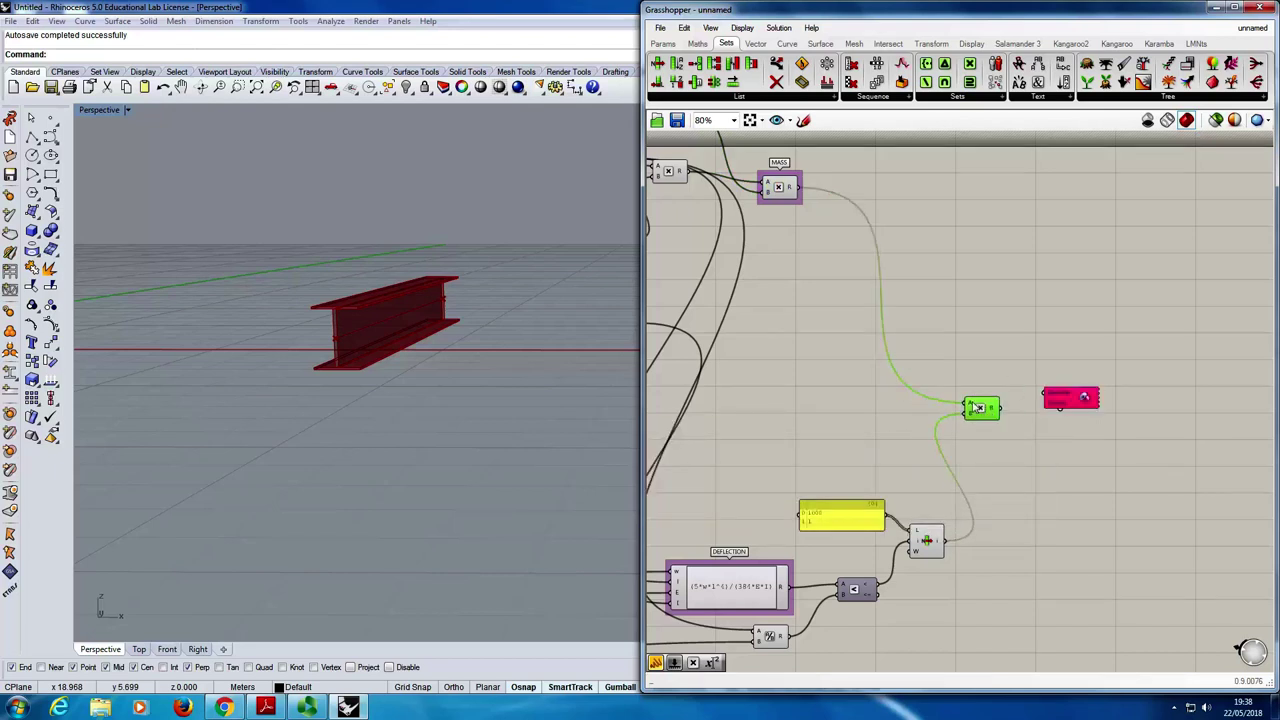
- Put the Multiplication component in its own group and name the group Fitness Function
right_click(976, 373)
click(1040, 510)
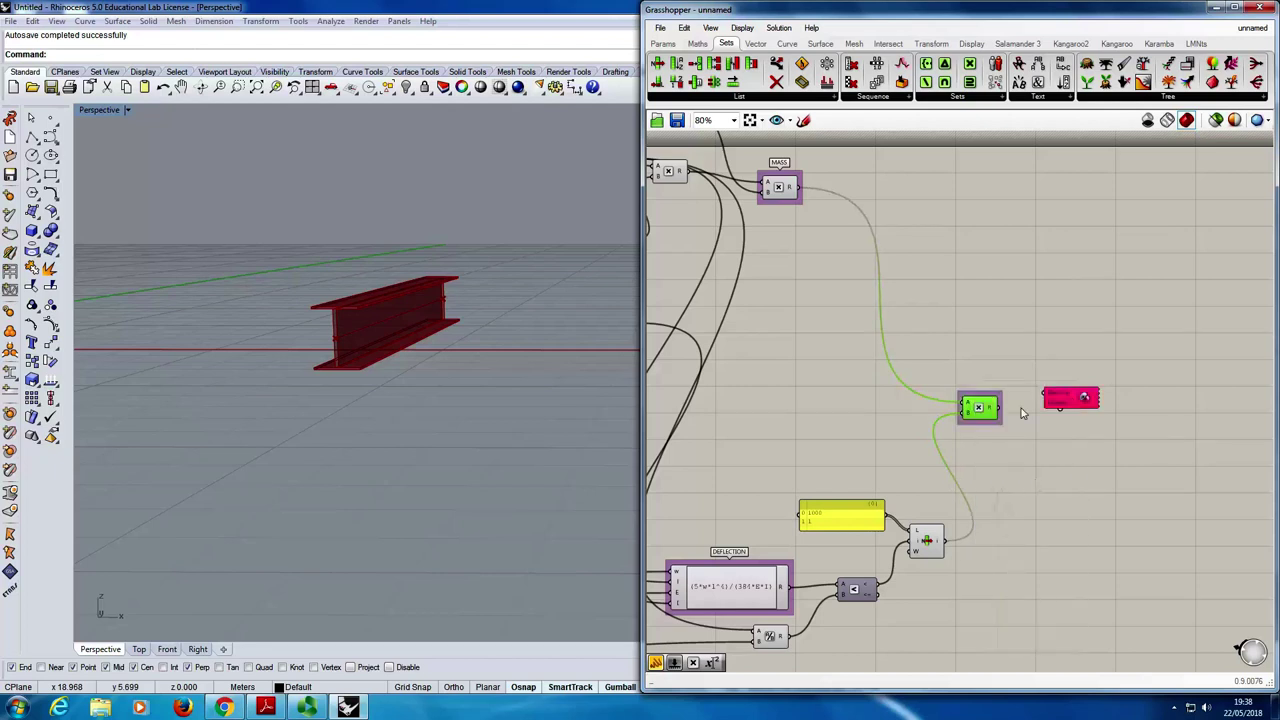
right_click(999, 396)
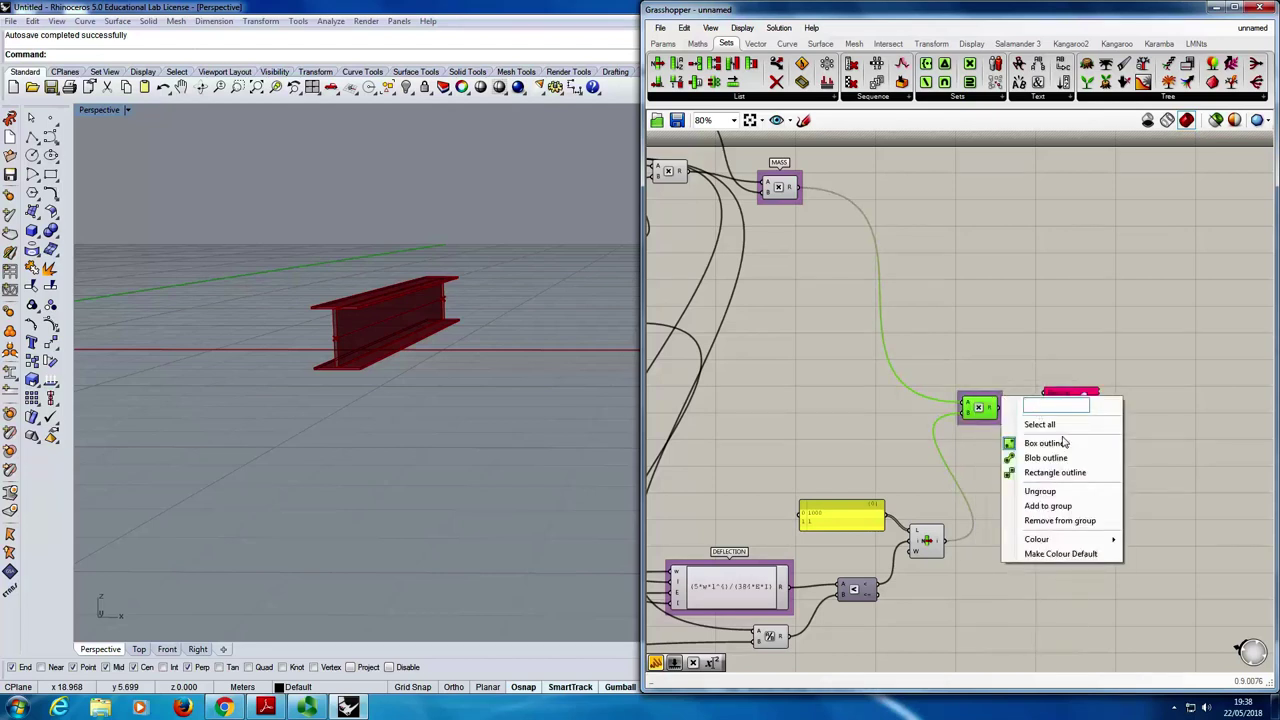
text(Fitness Function)
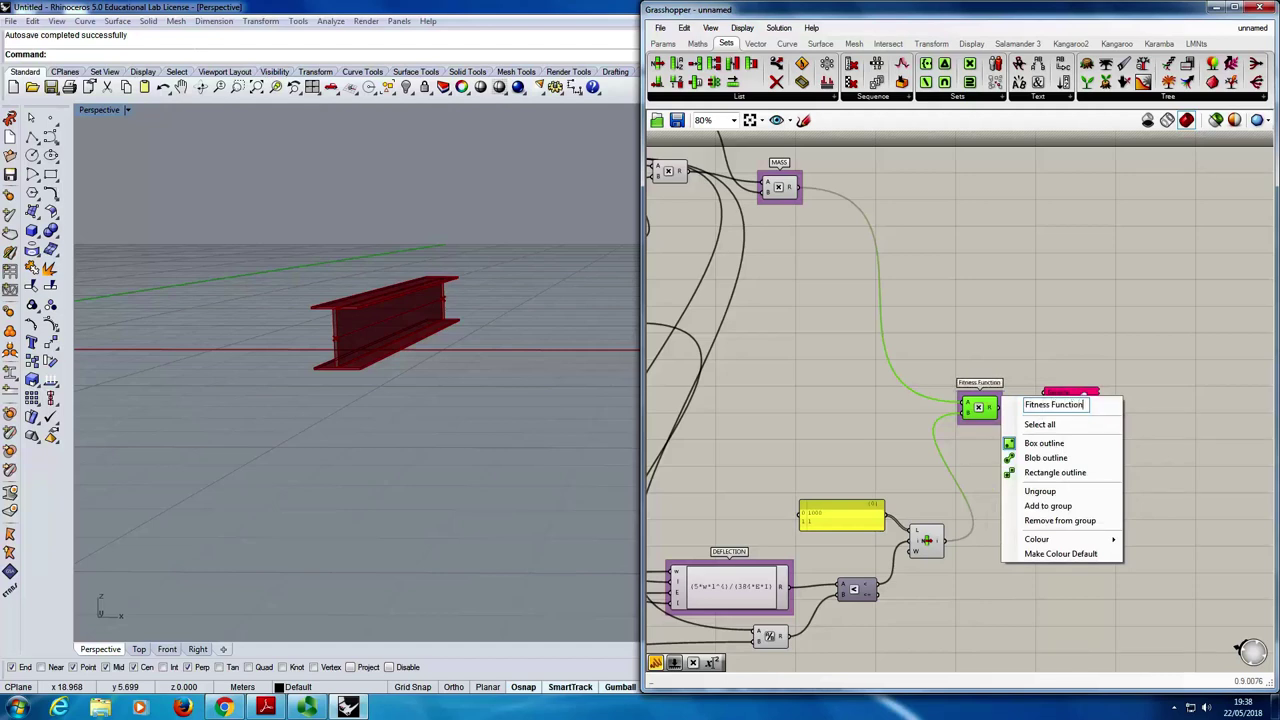
click(1077, 331)
- Move Galapagos slightly above the Fitness Function group and connect its Fitness input to the Multiplication result
drag(1085, 400, 1099, 381)
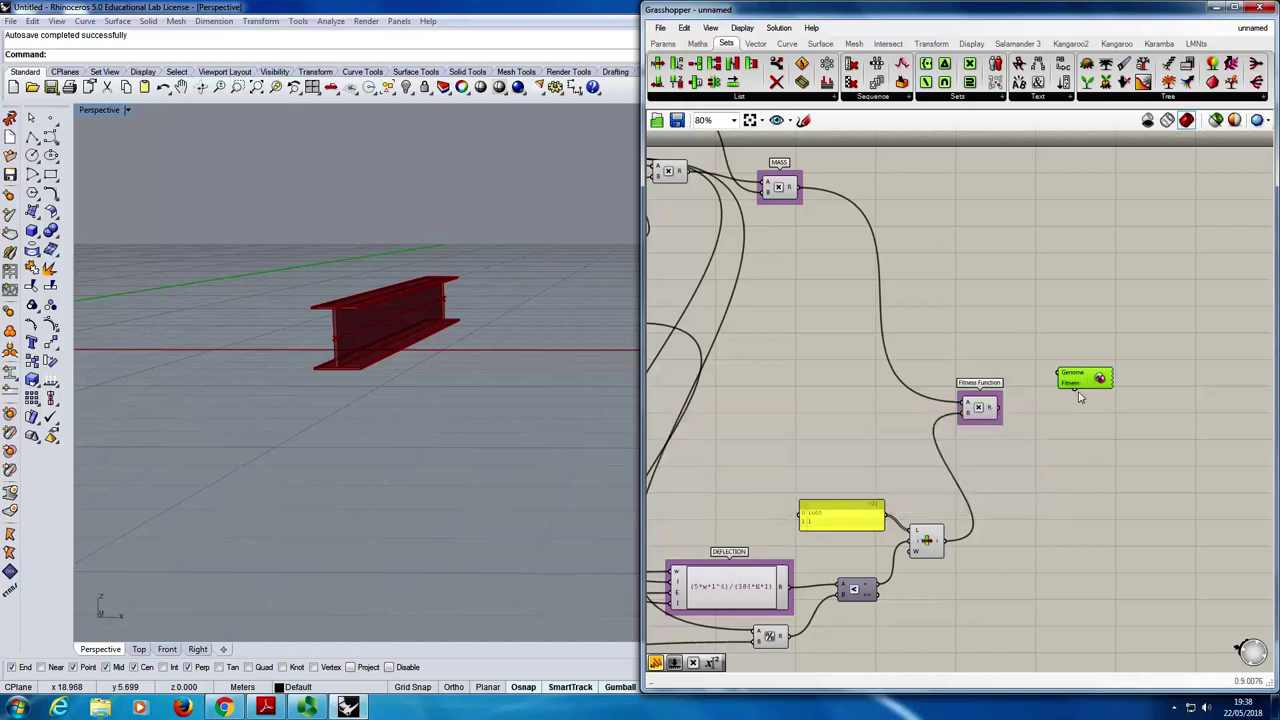
drag(1076, 395, 996, 418)
drag(996, 418, 991, 417)
drag(1070, 392, 997, 412)
click(1088, 416)
scroll(1074, 394, up, 3)
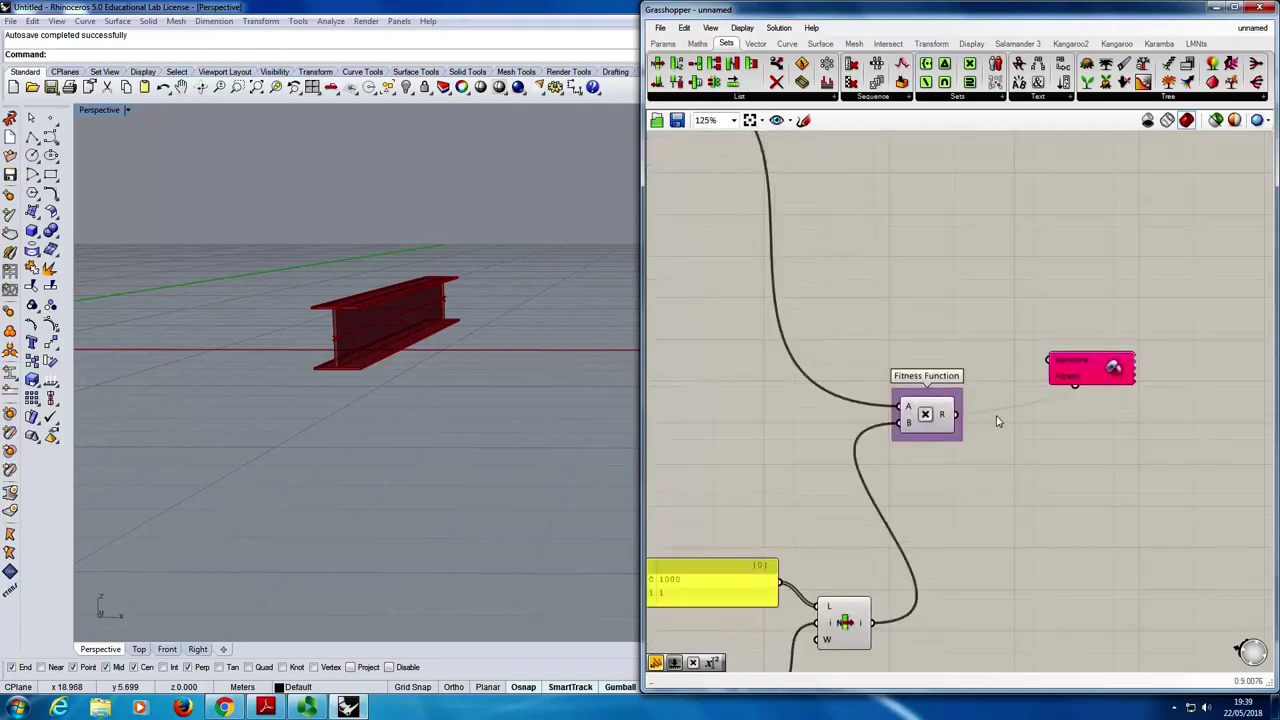
- Move the Galapagos component from beside the fitness function to just below the Flange Depth slider
scroll(1087, 389, down, 4)
click(1090, 379)
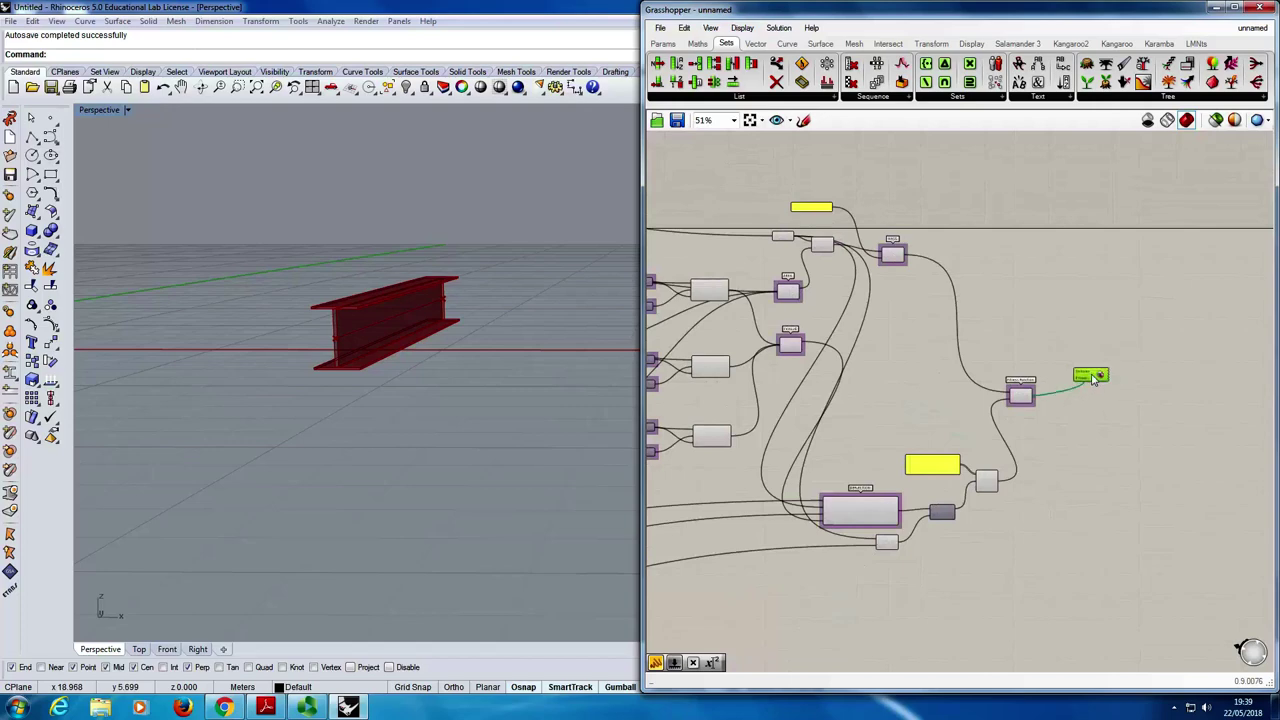
scroll(1100, 378, down, 4)
drag(1110, 376, 752, 368)
scroll(776, 410, up, 4)
scroll(752, 368, up, 3)
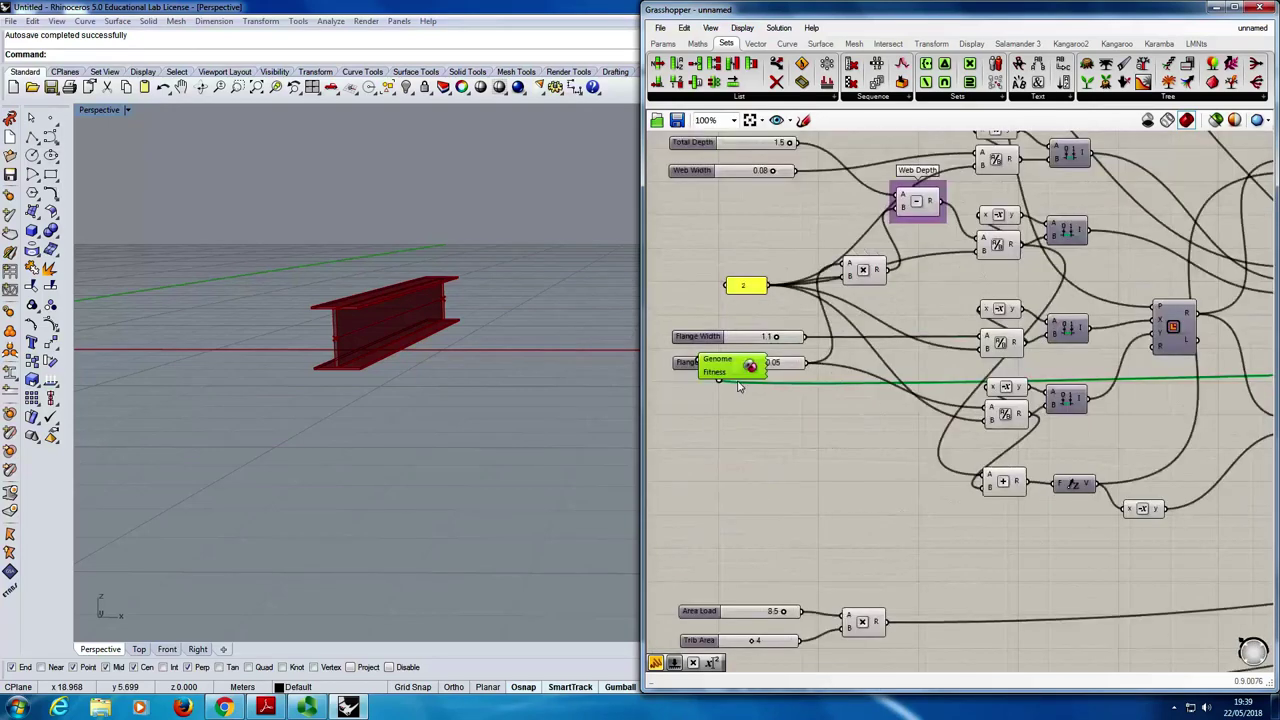
drag(740, 424, 741, 406)
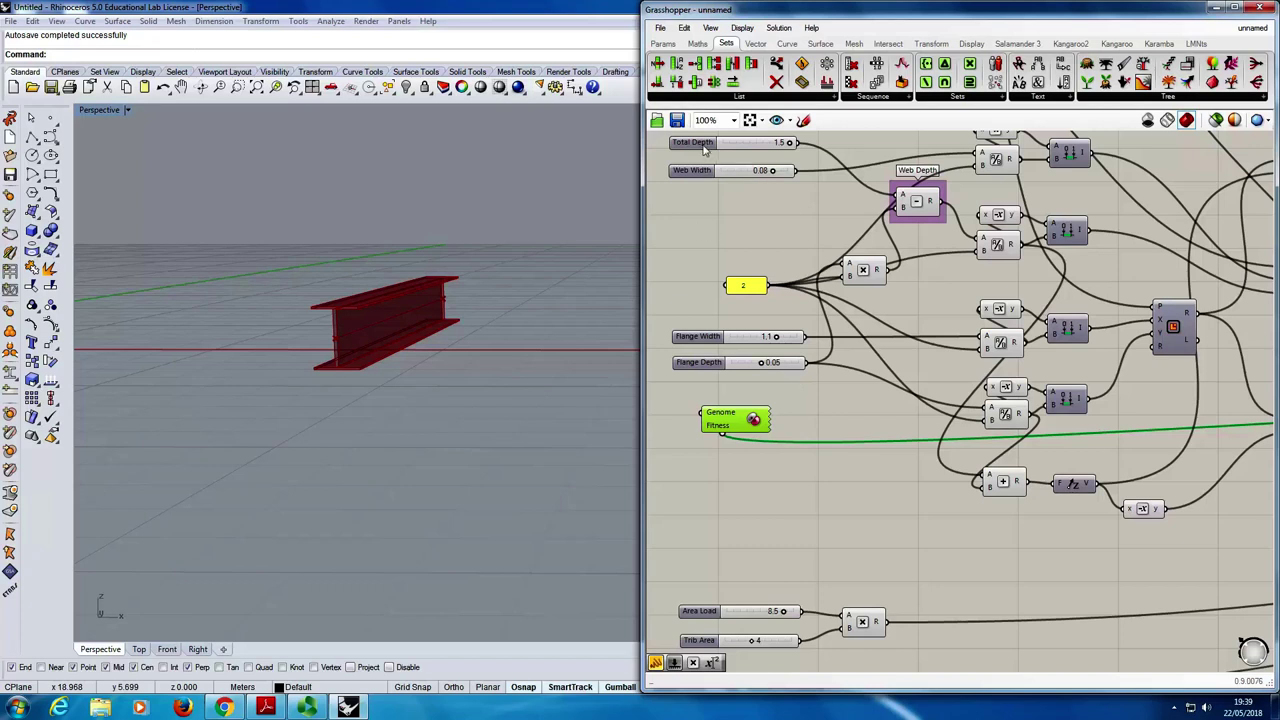
drag(740, 415, 766, 425)
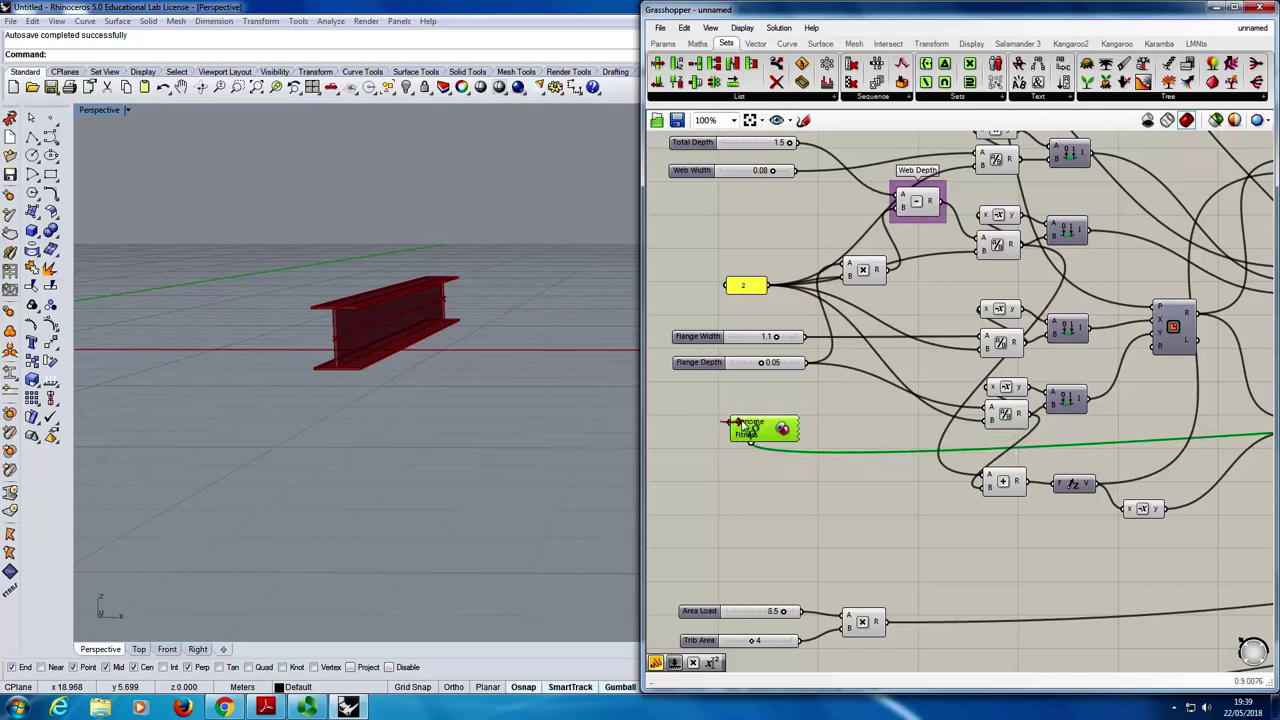
- Connect the Galapagos genome input to the Flange Depth, Flange Width and Web Width sliders and shift the component slightly down
drag(724, 428, 755, 366)
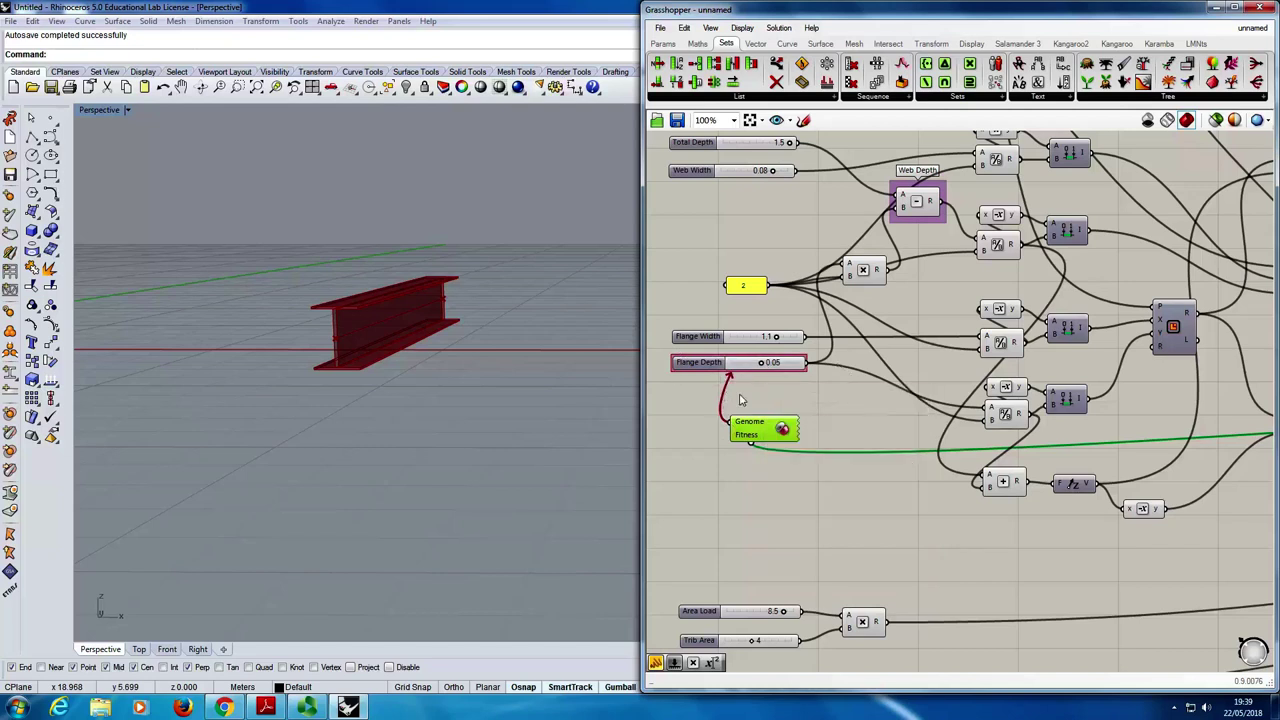
drag(735, 428, 716, 340)
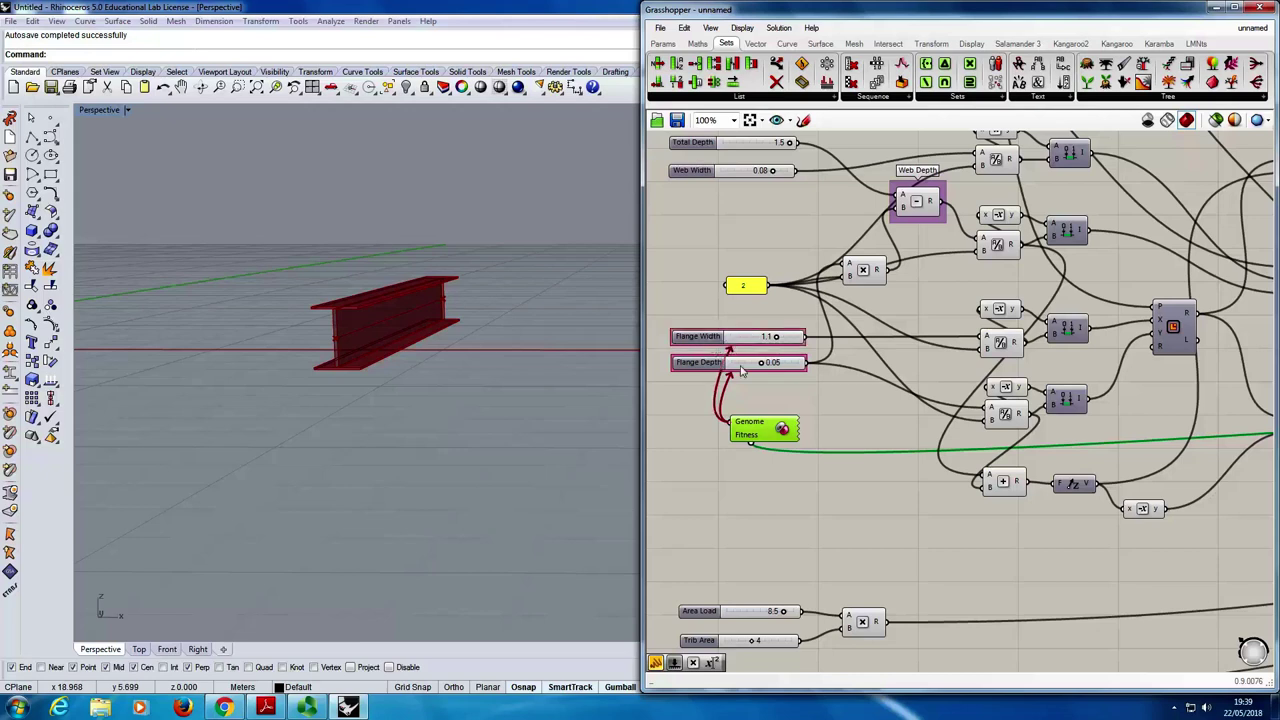
drag(736, 428, 720, 177)
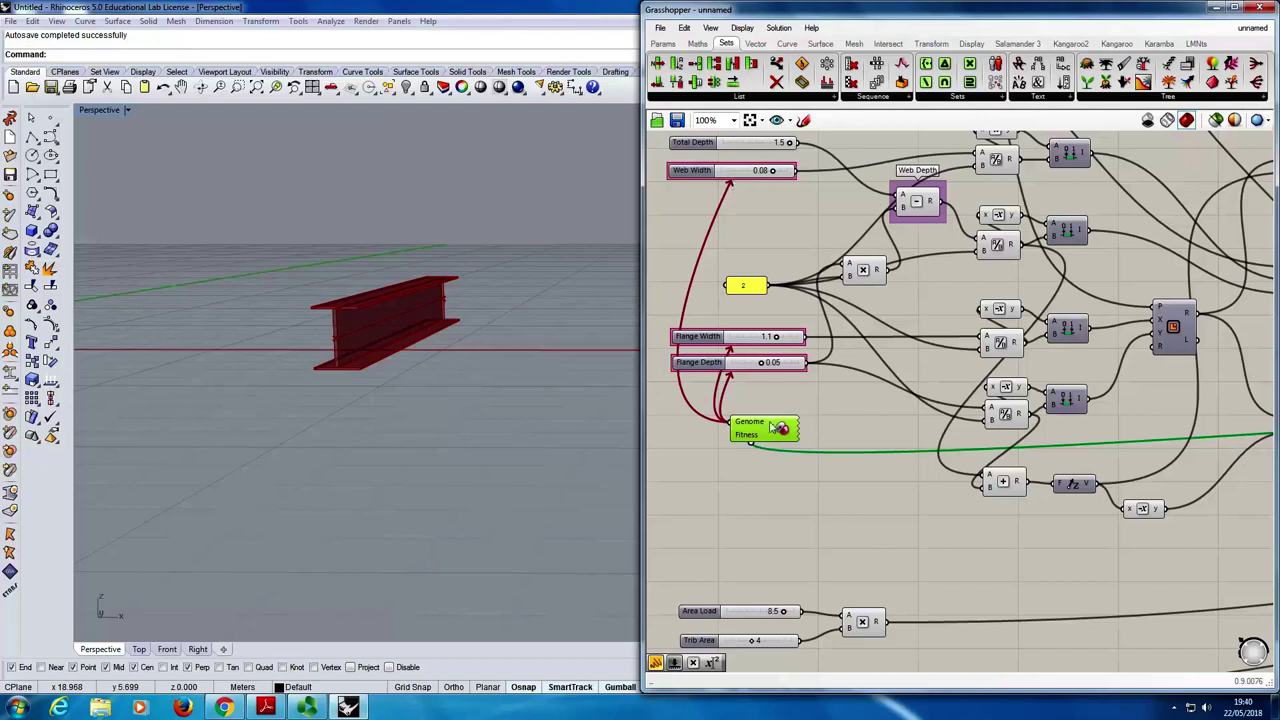
drag(771, 429, 781, 452)
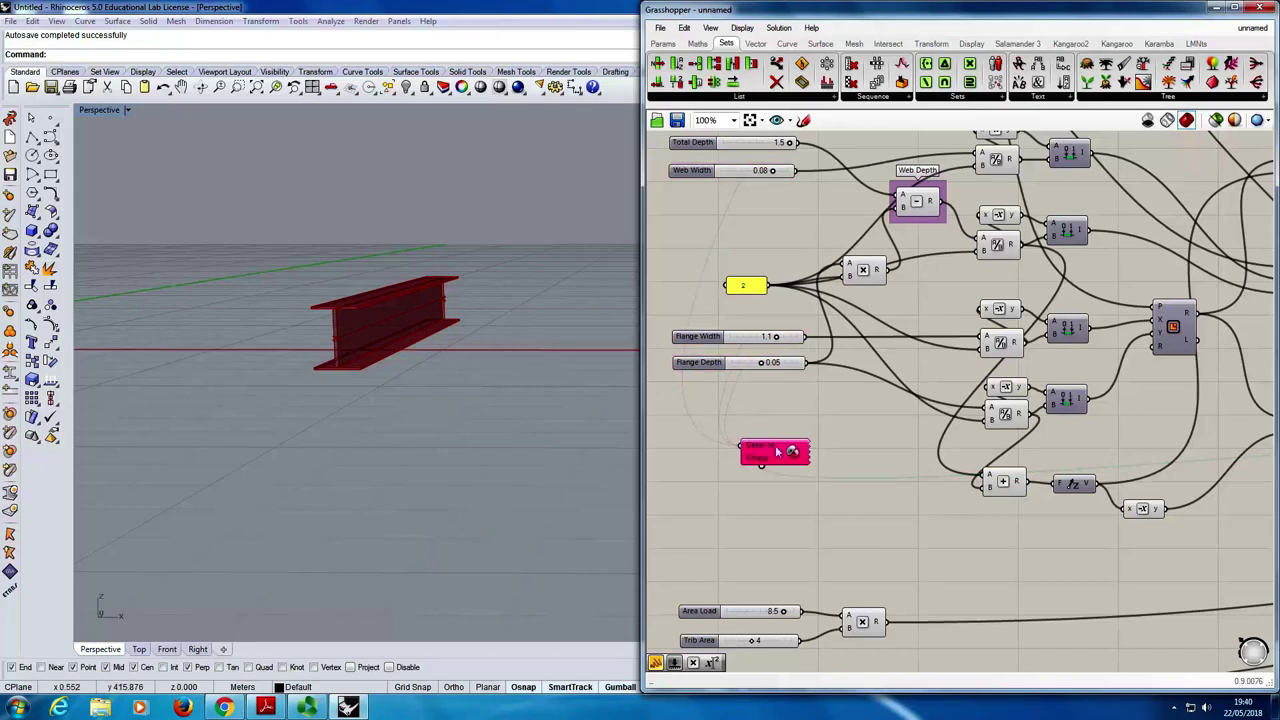
- Open the Galapagos Editor and set the fitness goal to Minimize
click(792, 453)
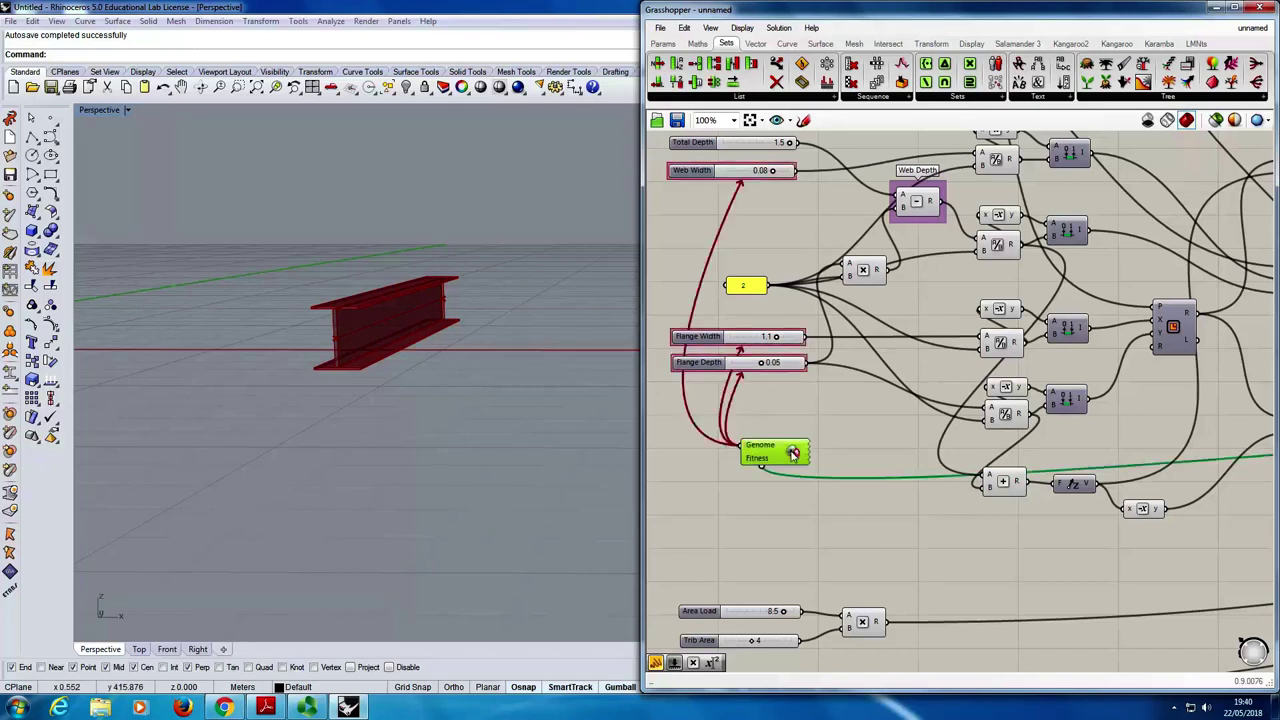
double_click(792, 453)
drag(742, 262, 735, 210)
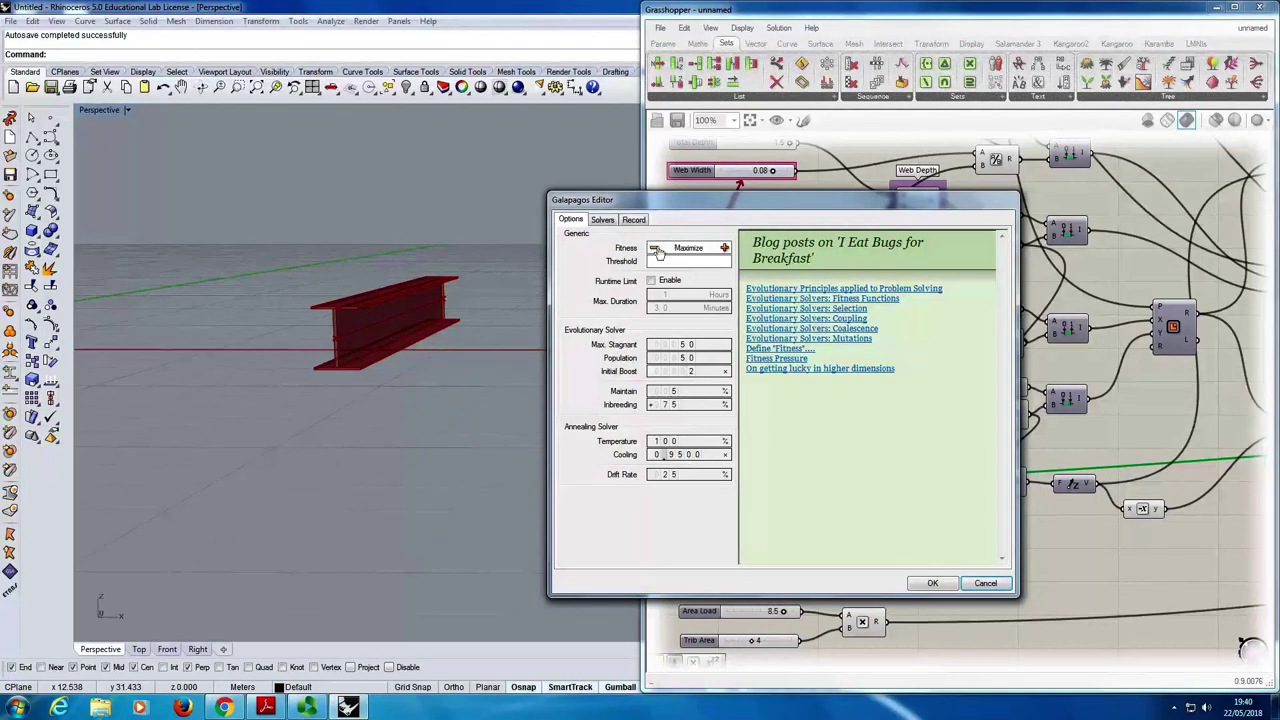
click(655, 248)
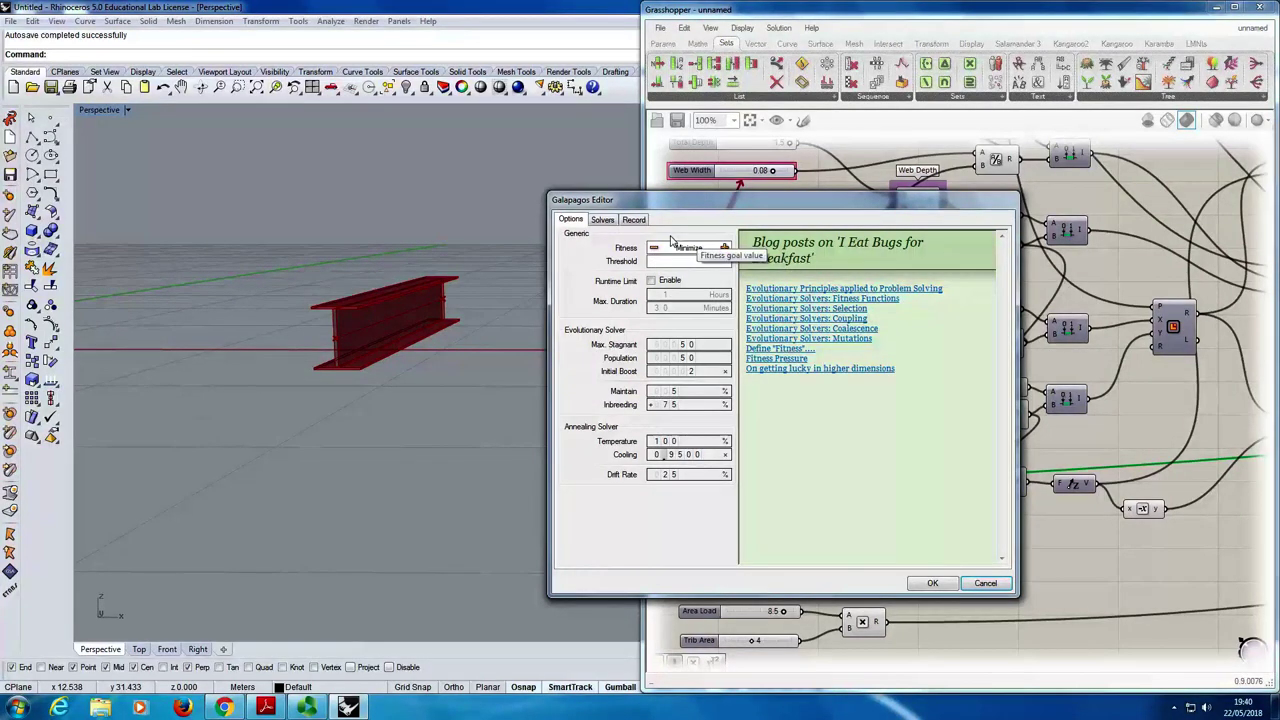
- Display all genomes in the Rhino viewport and start the evolutionary solver
click(602, 220)
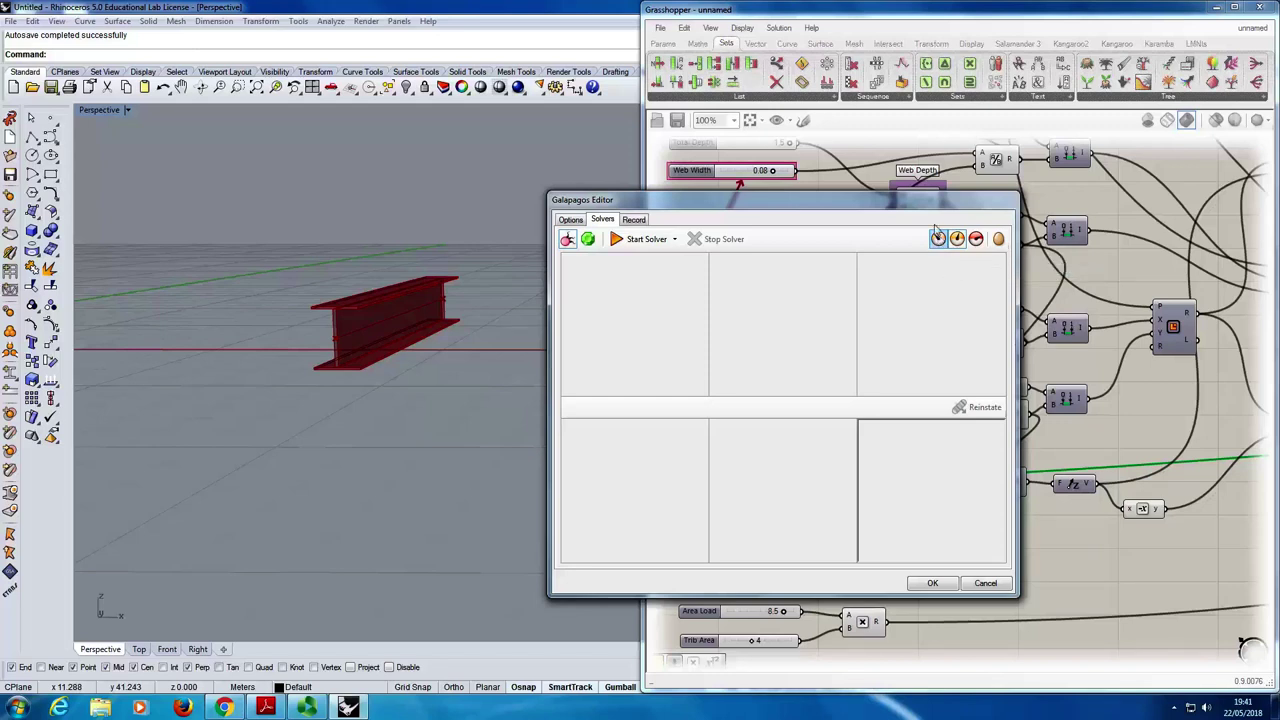
click(957, 238)
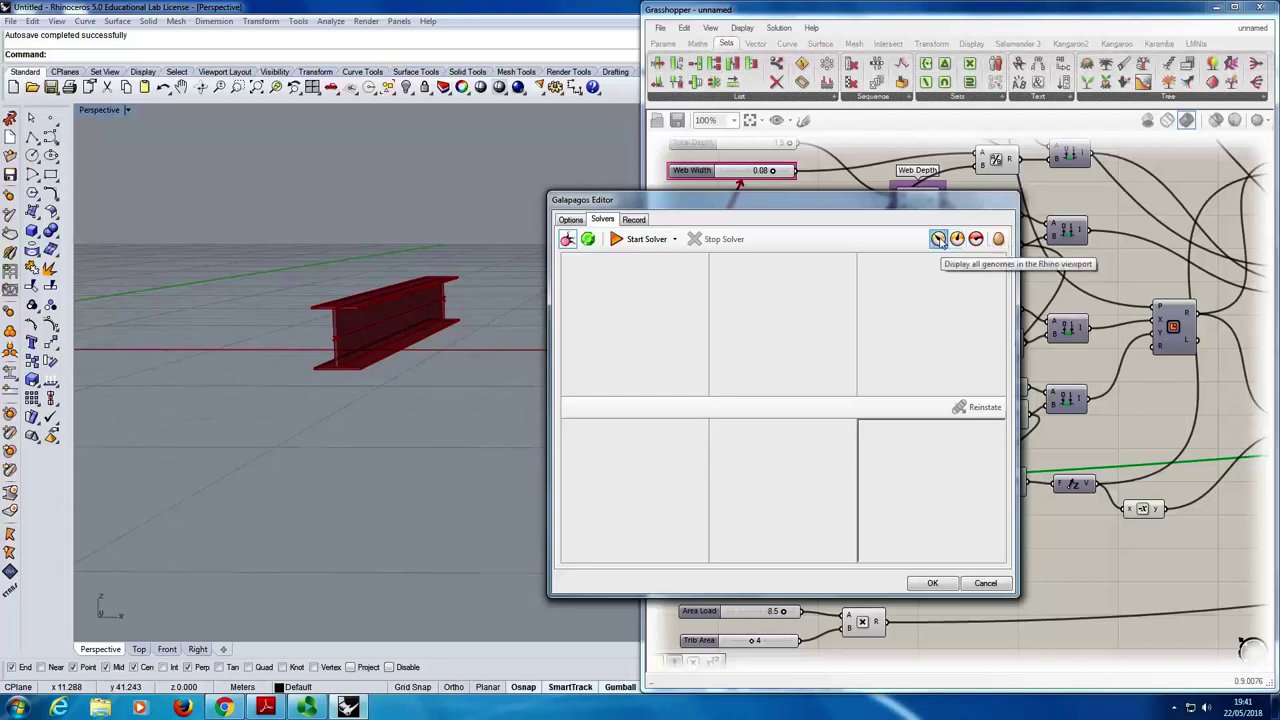
click(938, 238)
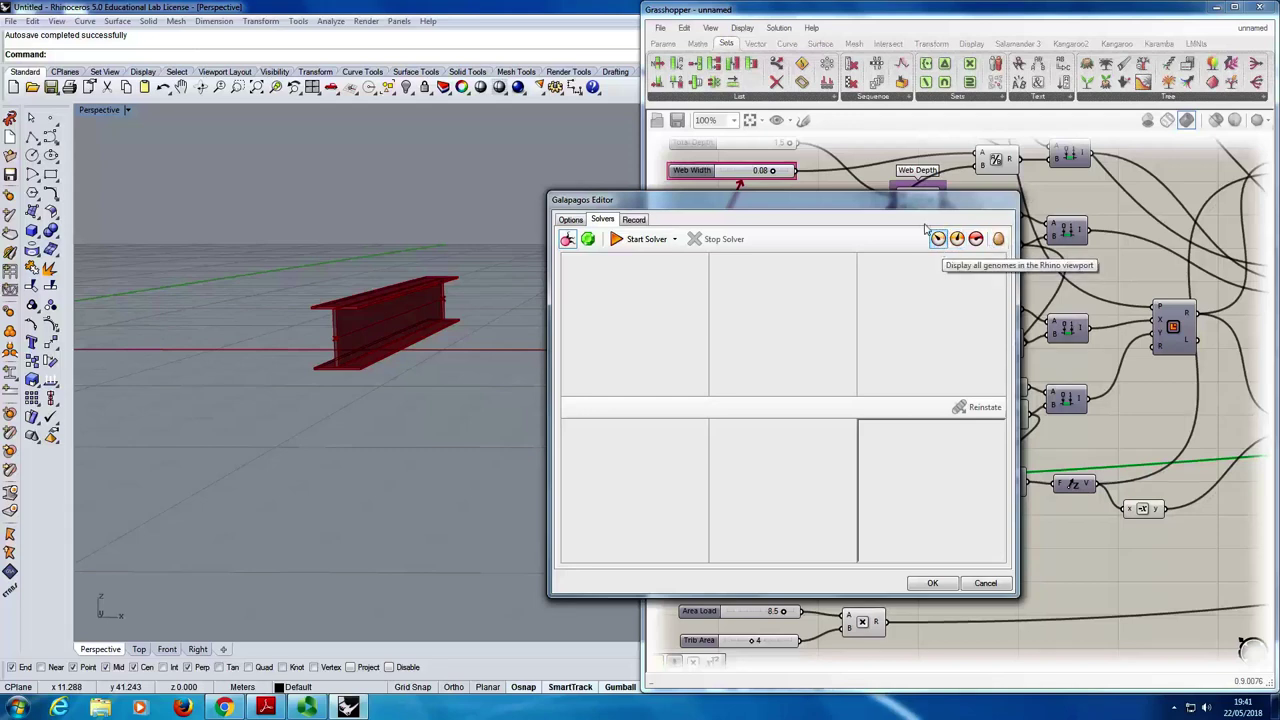
click(645, 242)
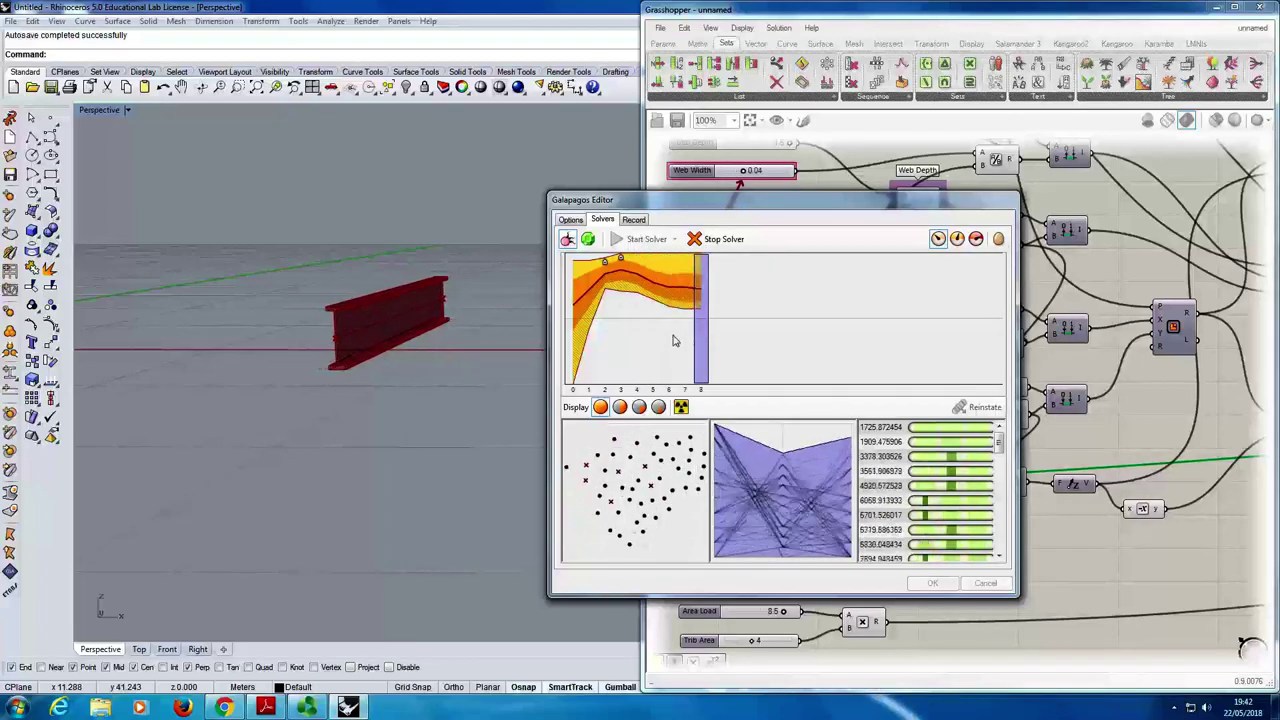
- Switch to the Parametric Engineering v.3 presentation in Chrome and advance from the Galapagos slide to the Evolution slide
click(265, 707)
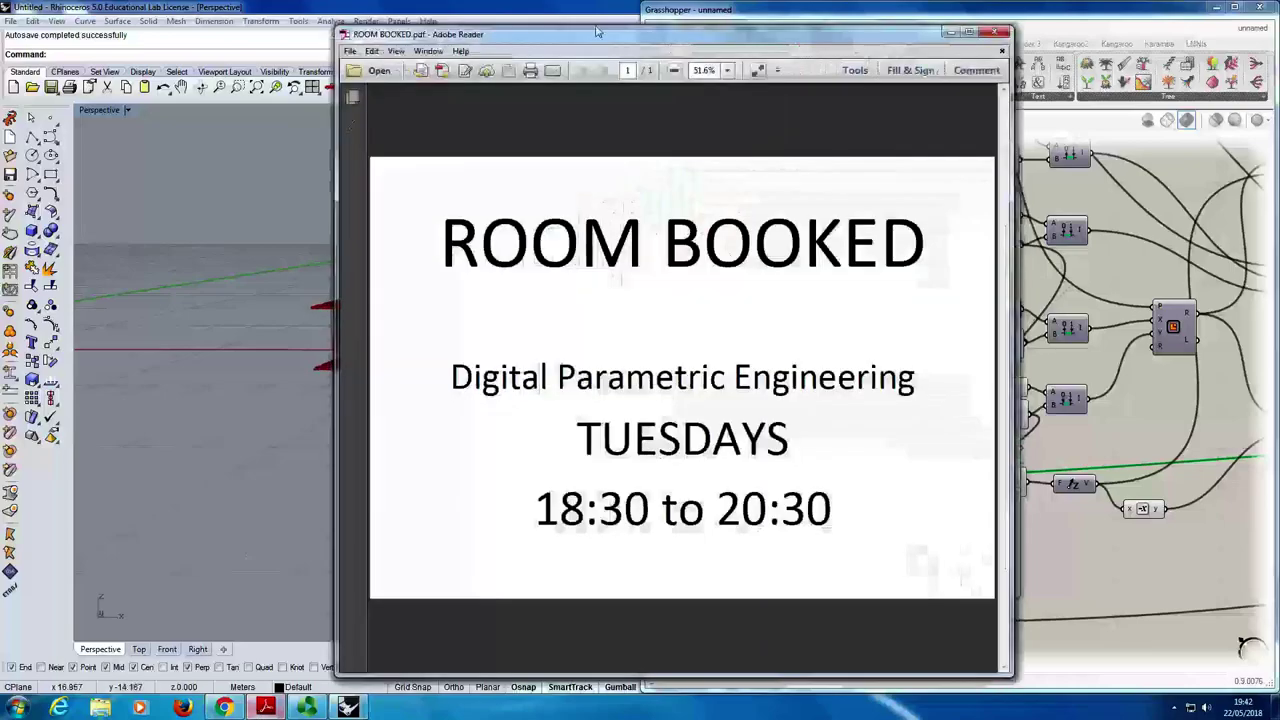
click(949, 32)
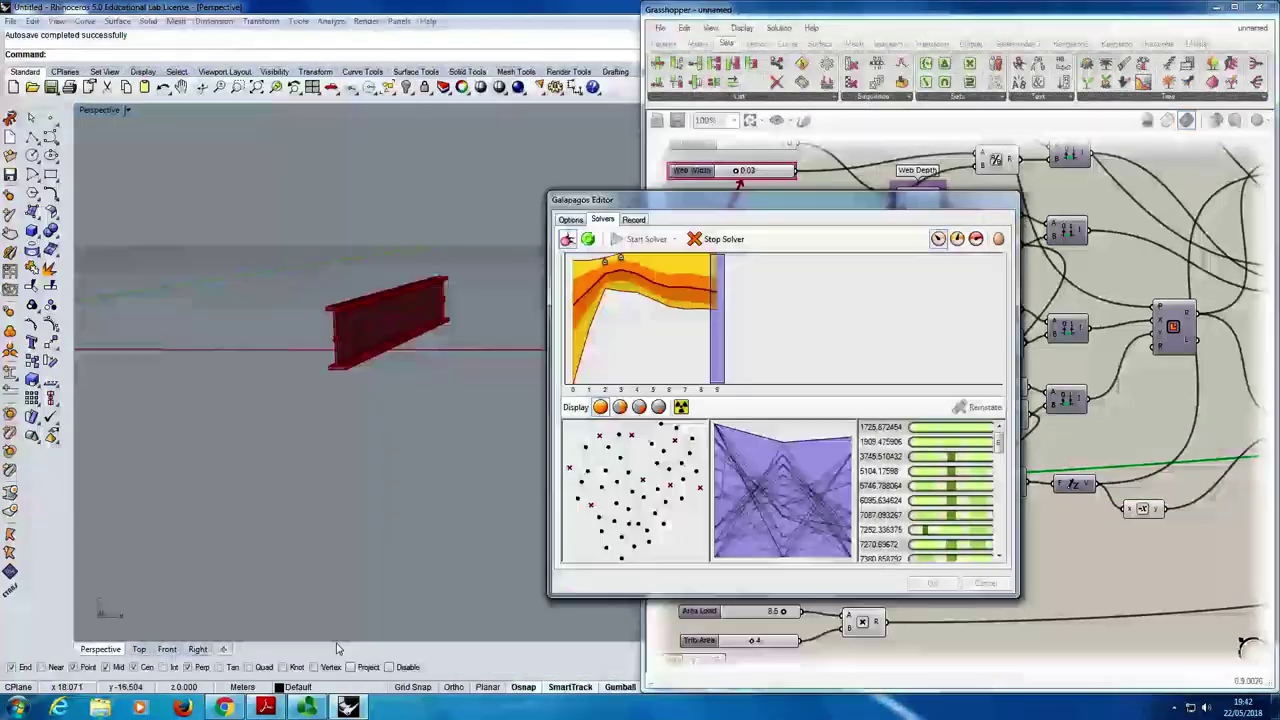
click(243, 709)
click(93, 529)
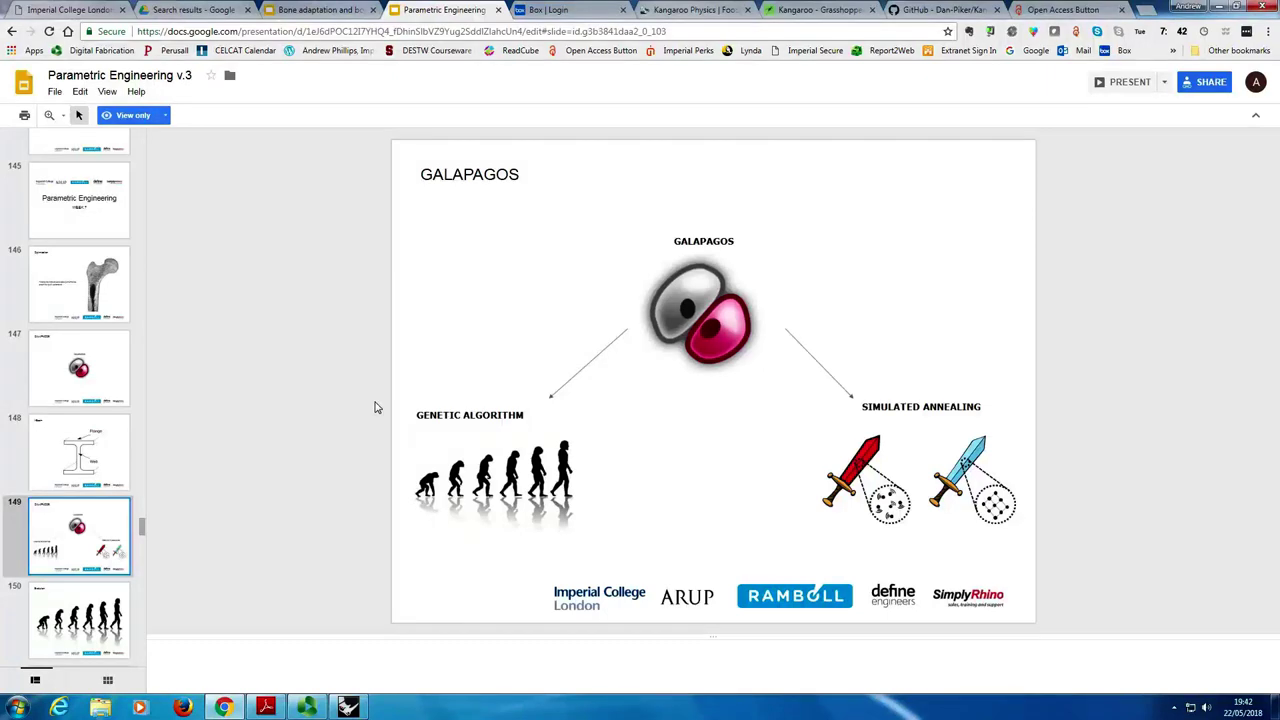
key(Down)
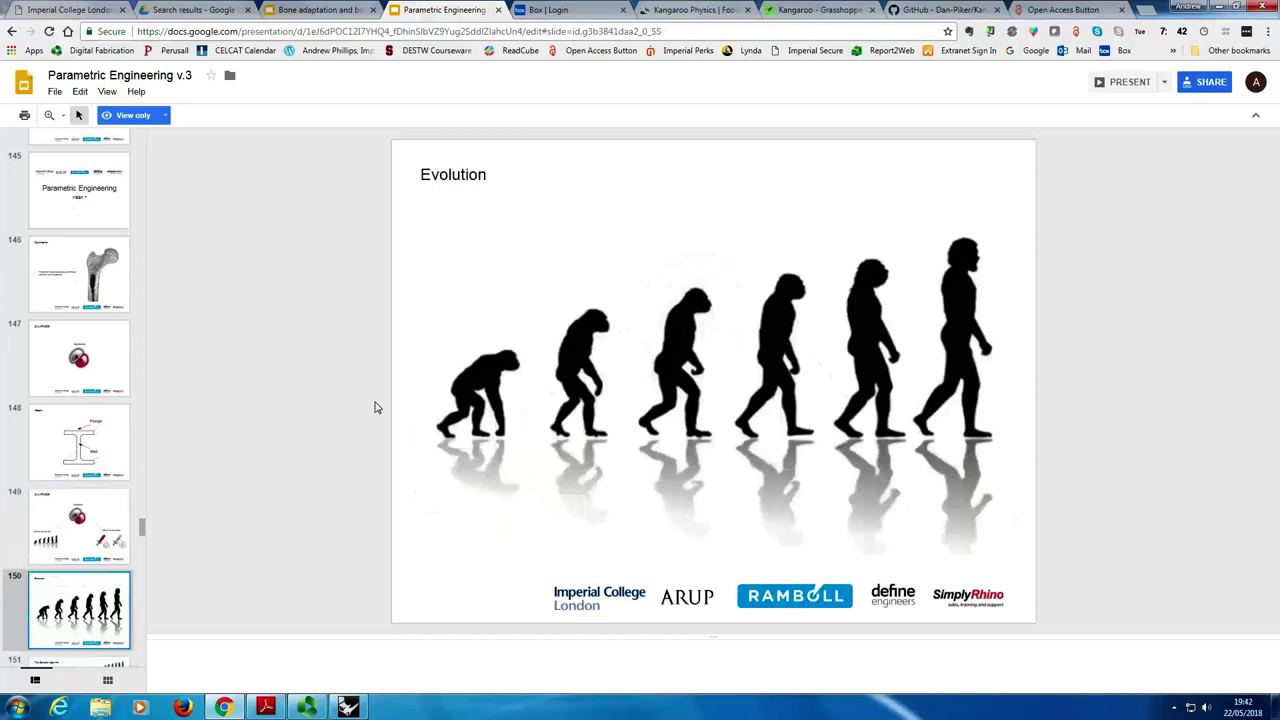
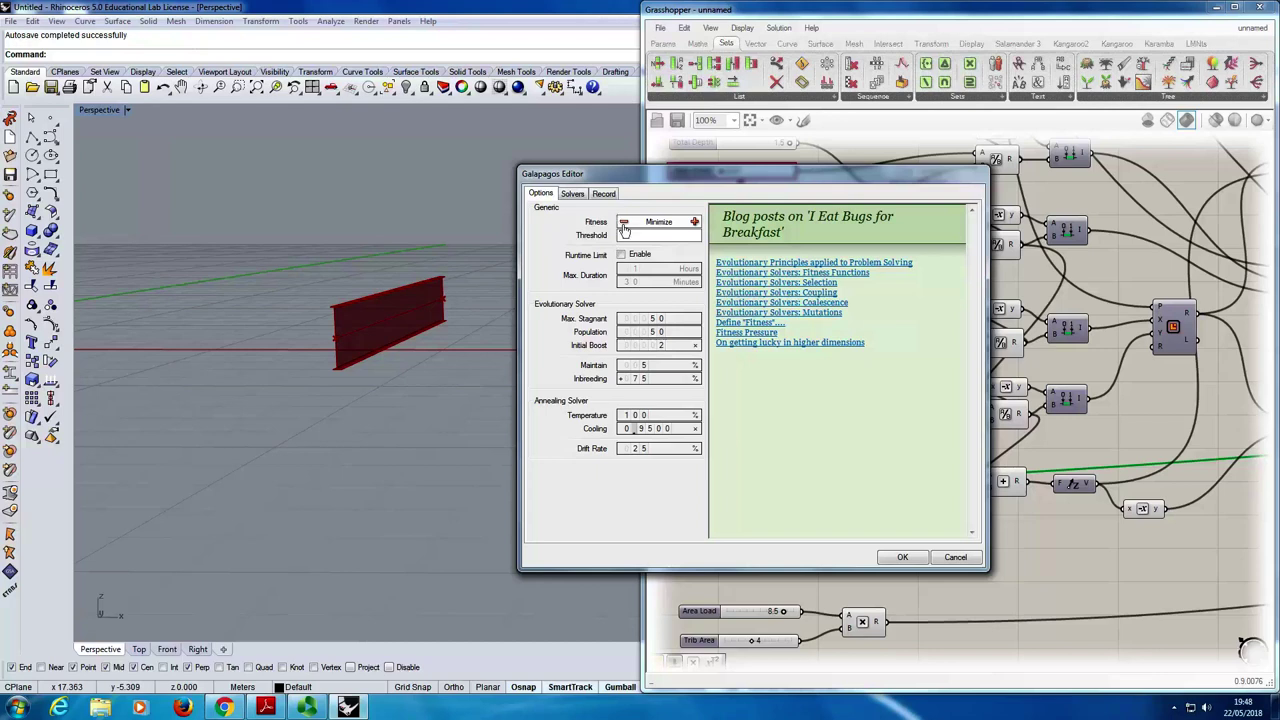
- Rerun the evolutionary solver with the Minimize goal and stop it at generation 8
click(637, 238)
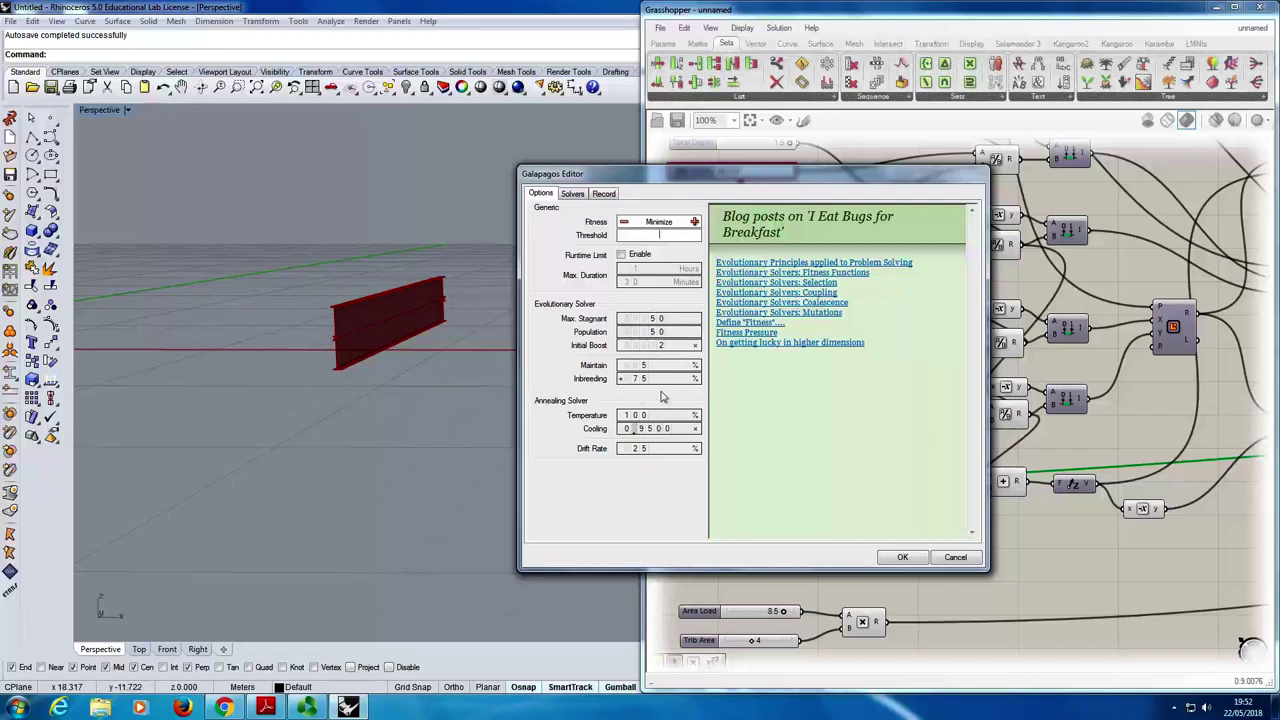
click(575, 194)
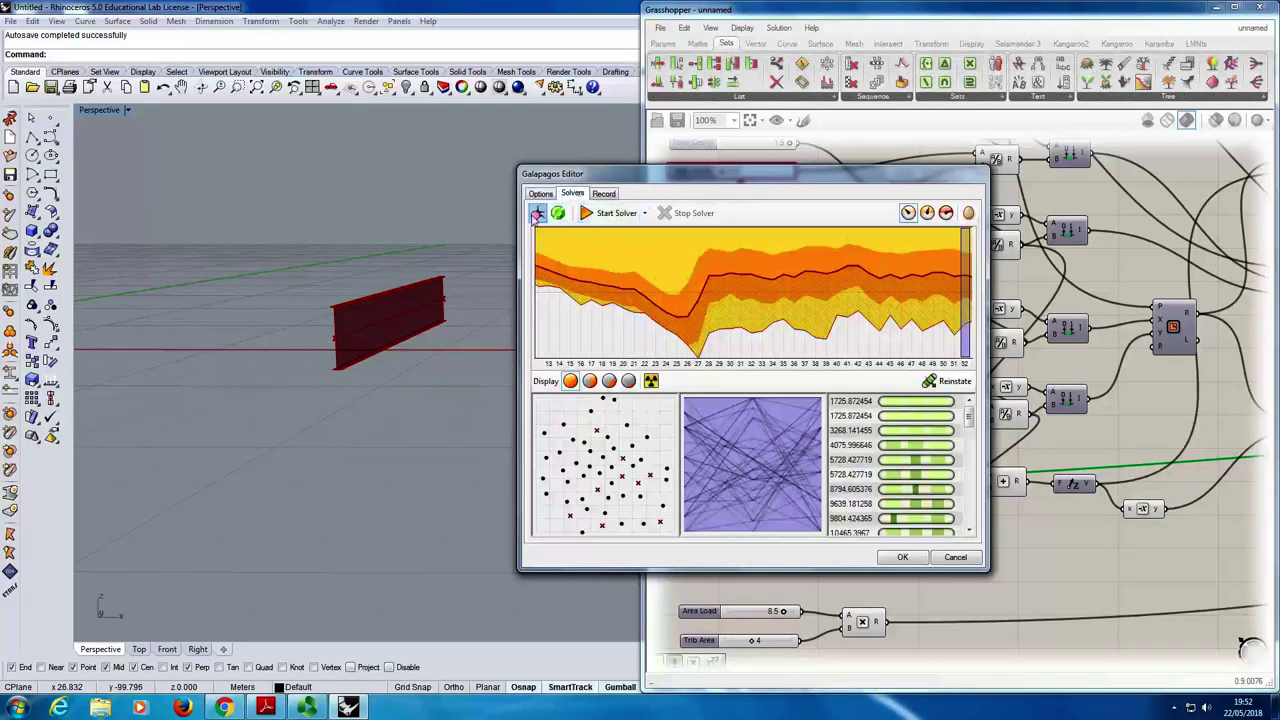
click(604, 214)
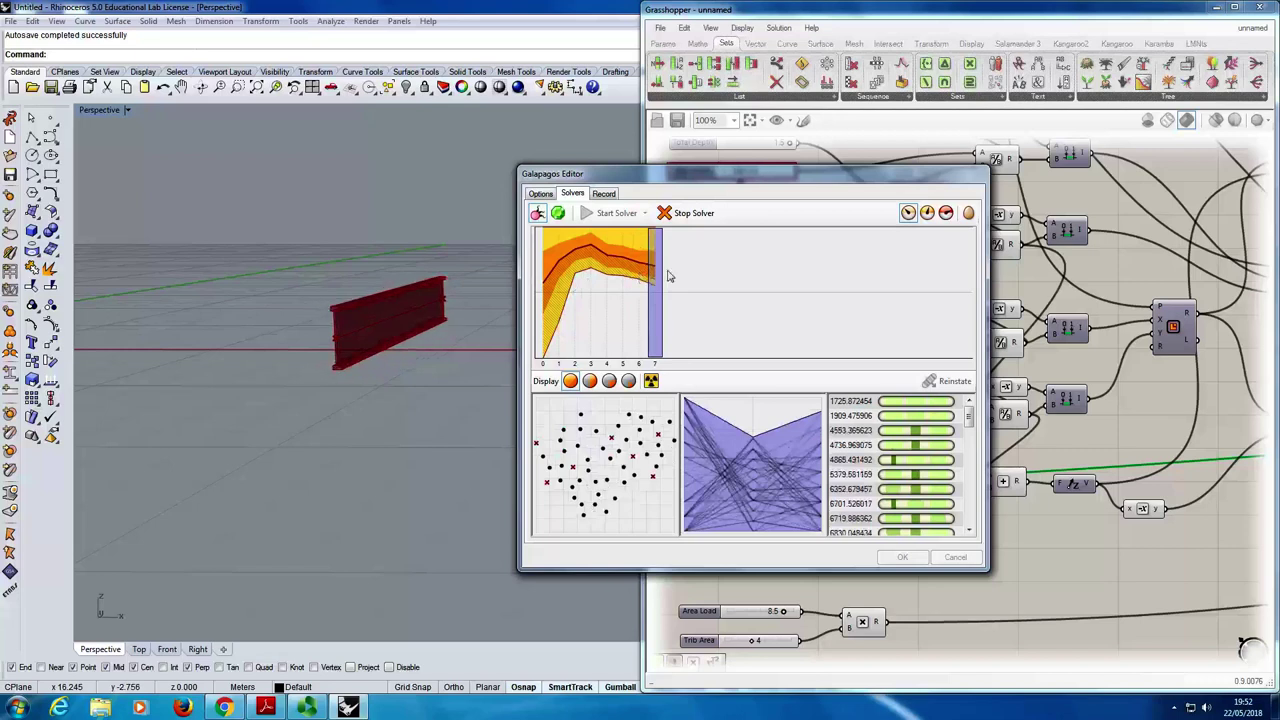
click(688, 212)
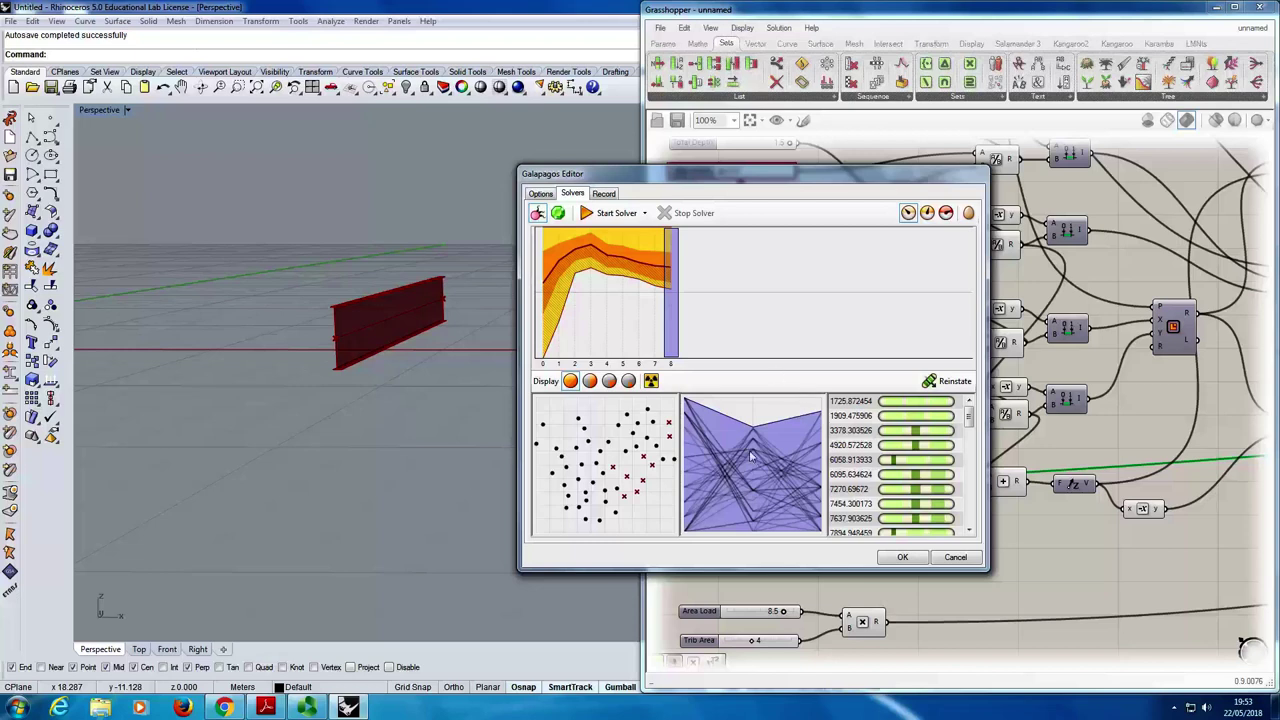
- Compare the fittest genomes of the last generation by highlighting their paths in the genome graph
click(853, 402)
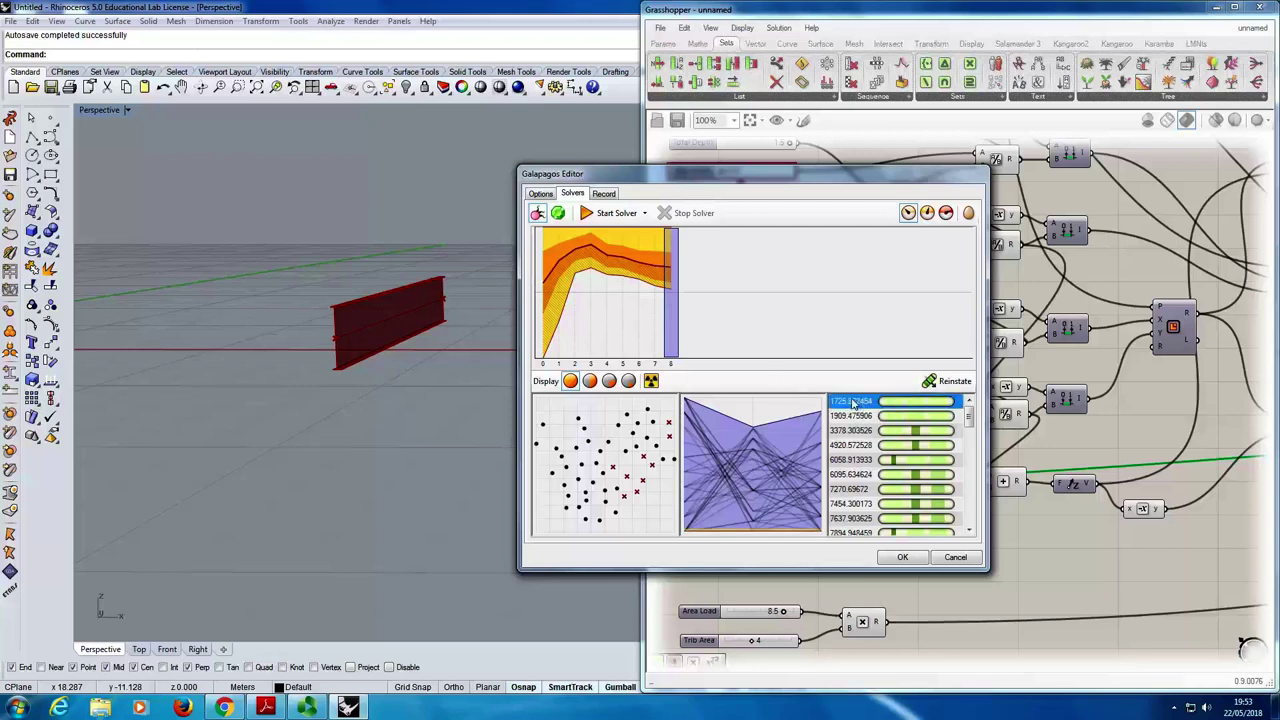
click(856, 445)
click(857, 415)
click(860, 430)
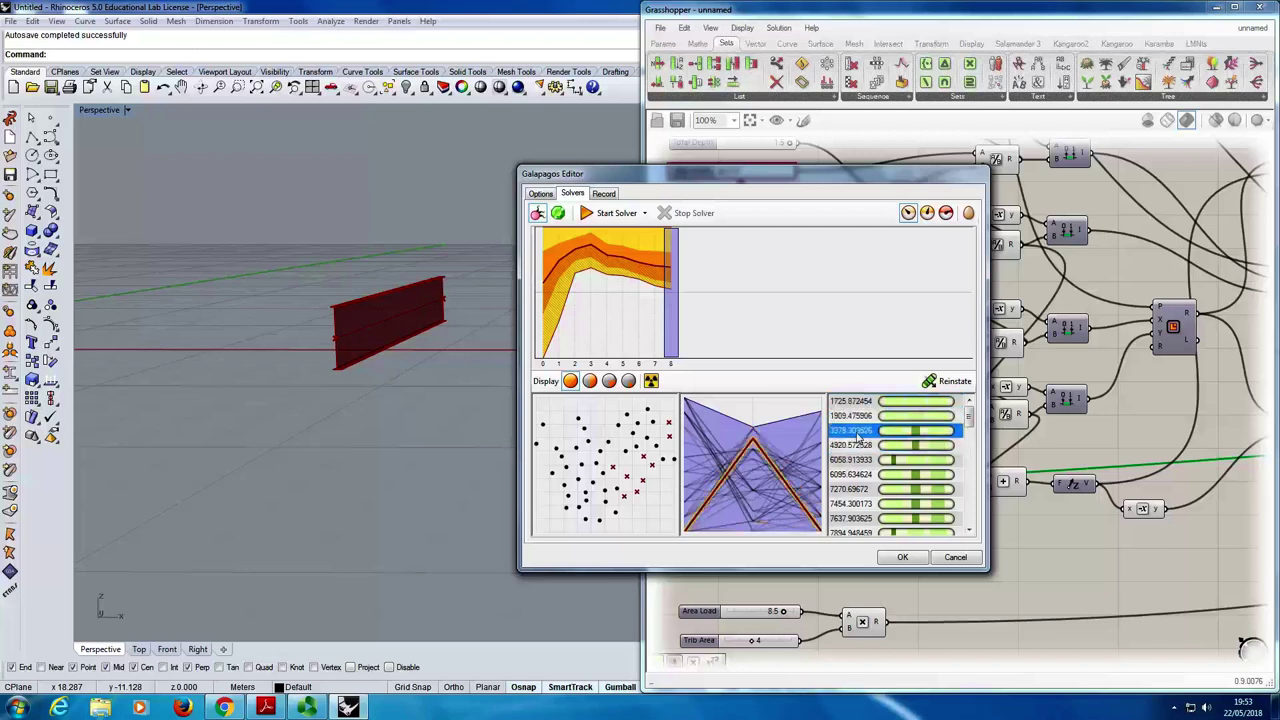
click(860, 445)
click(857, 404)
click(860, 430)
click(858, 445)
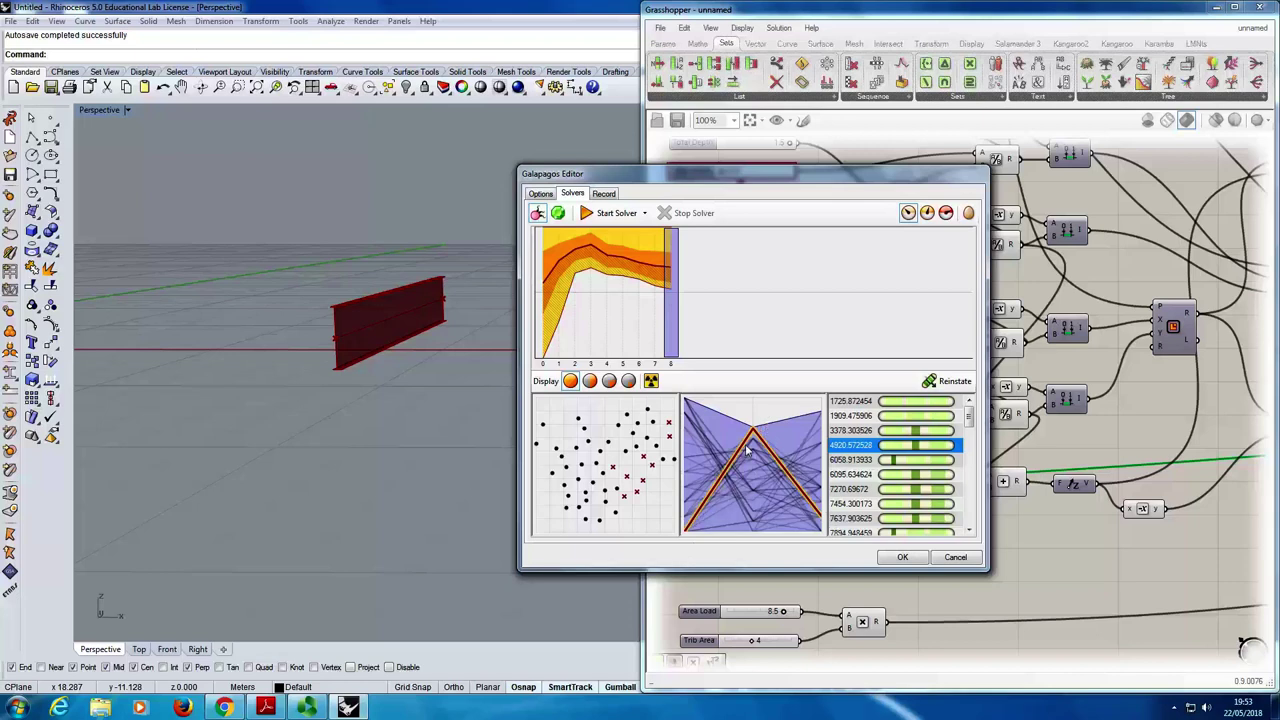
click(860, 474)
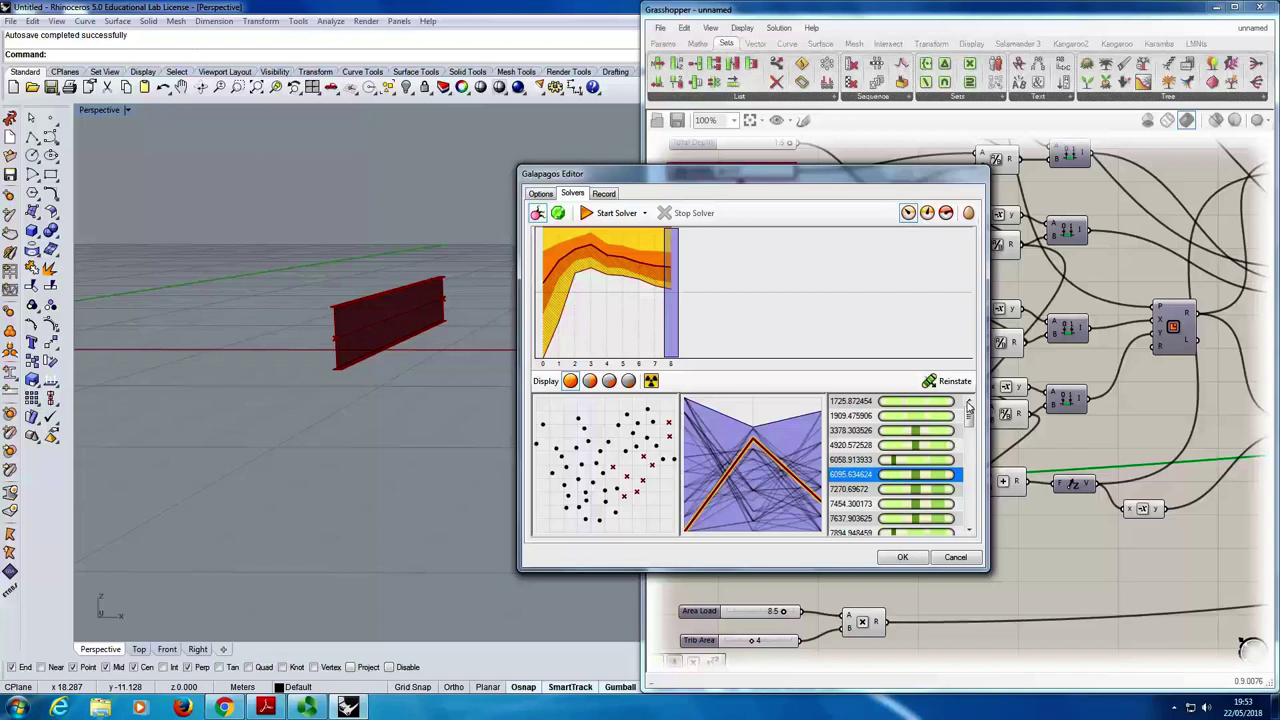
click(853, 402)
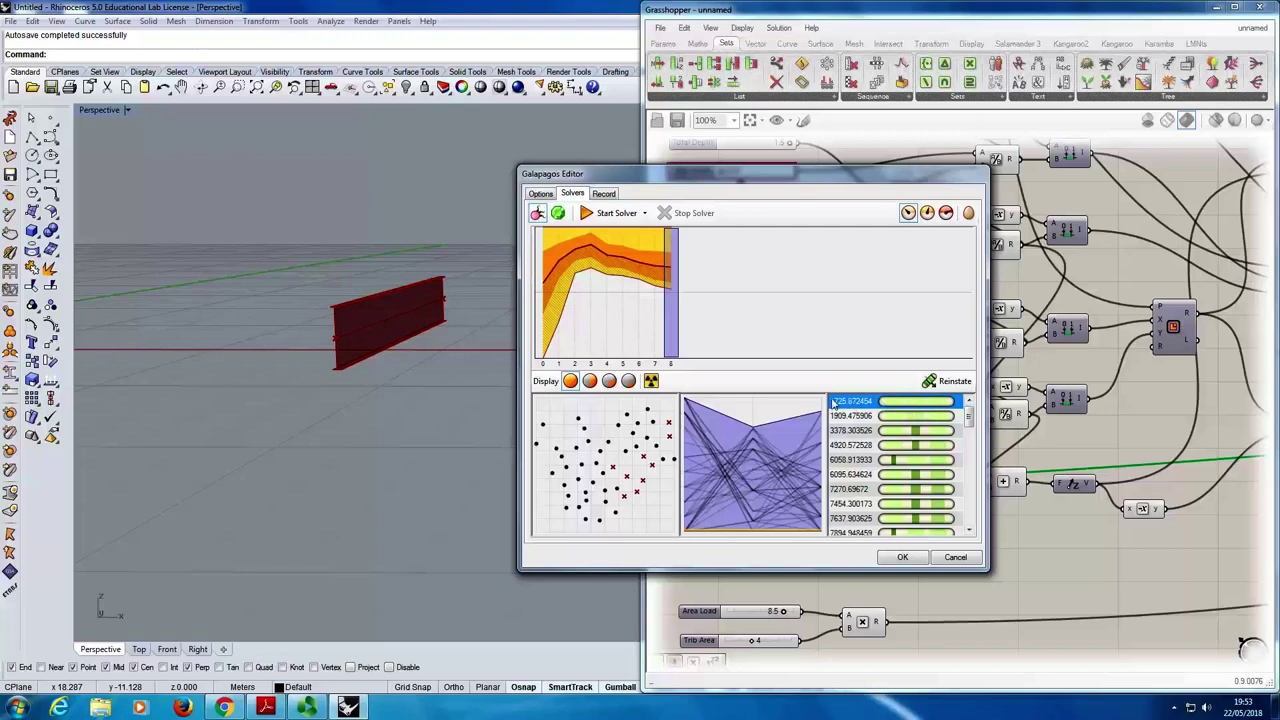
scroll(962, 430, down, 5)
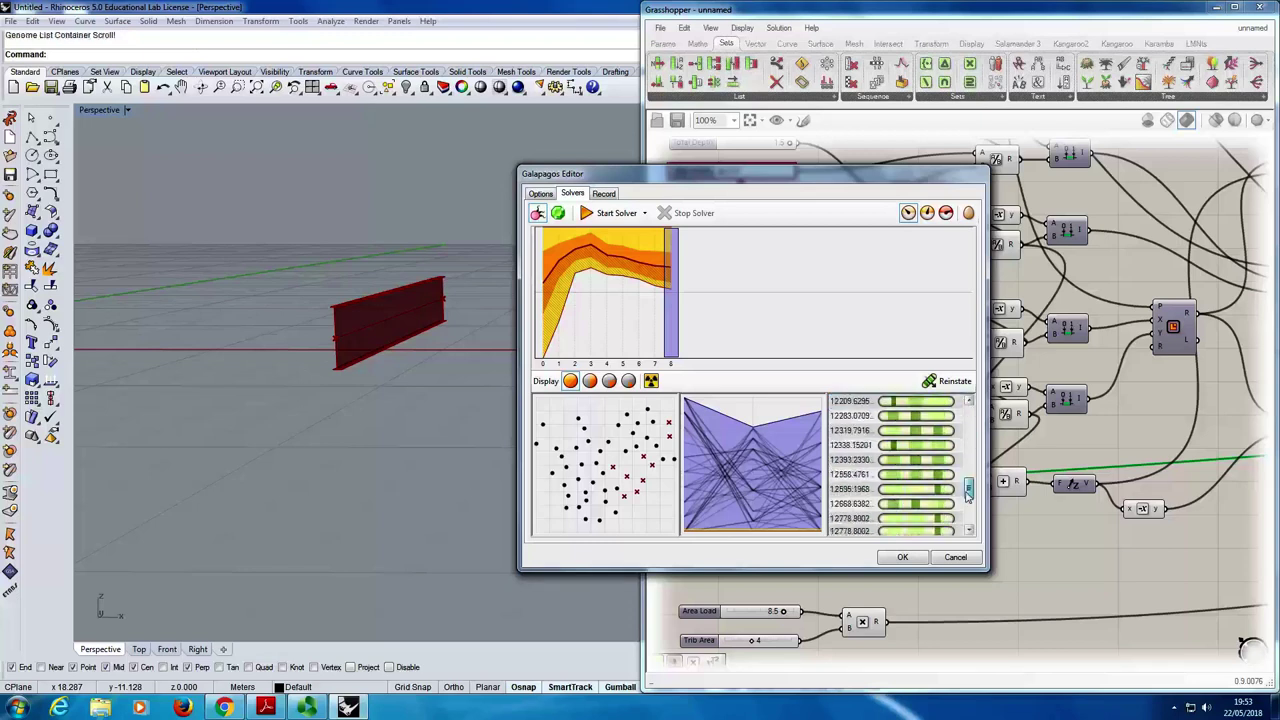
scroll(962, 433, up, 5)
click(850, 416)
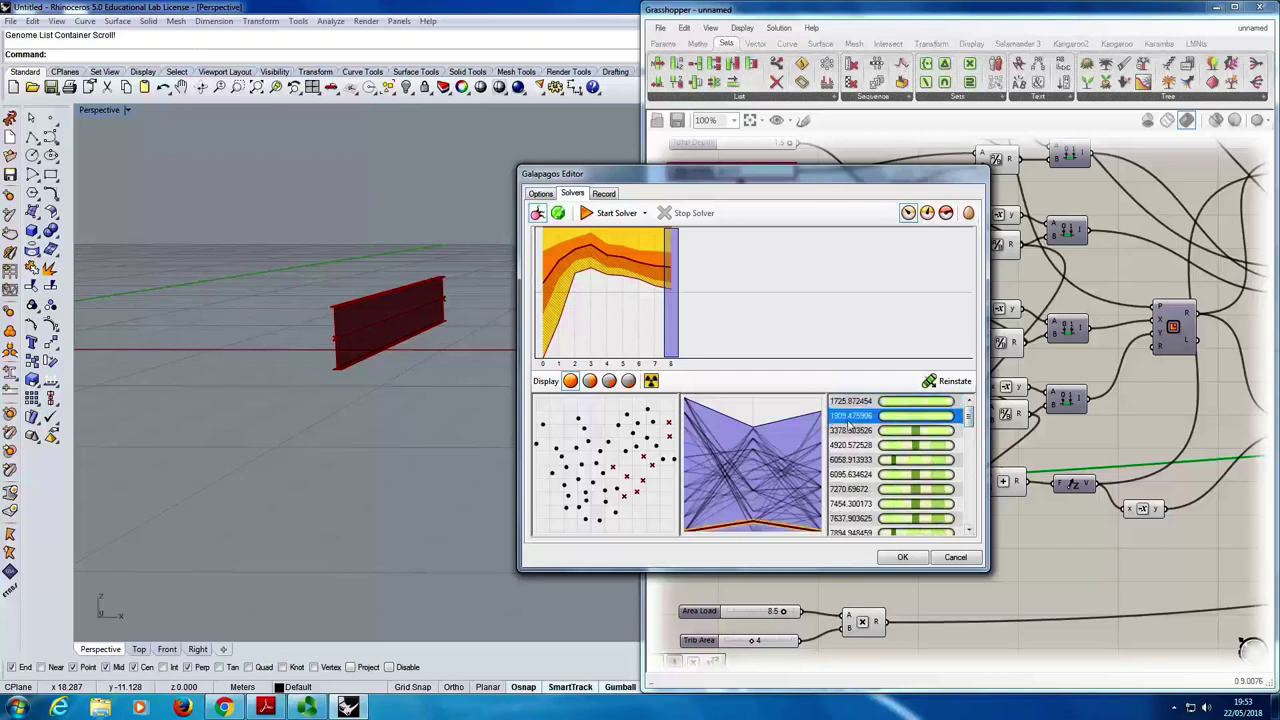
click(852, 431)
- Reinstate genomes 4920.572528, 1909.475906, 6058.913933 and 6095.634624 from the last generation to compare their beam shapes
click(852, 445)
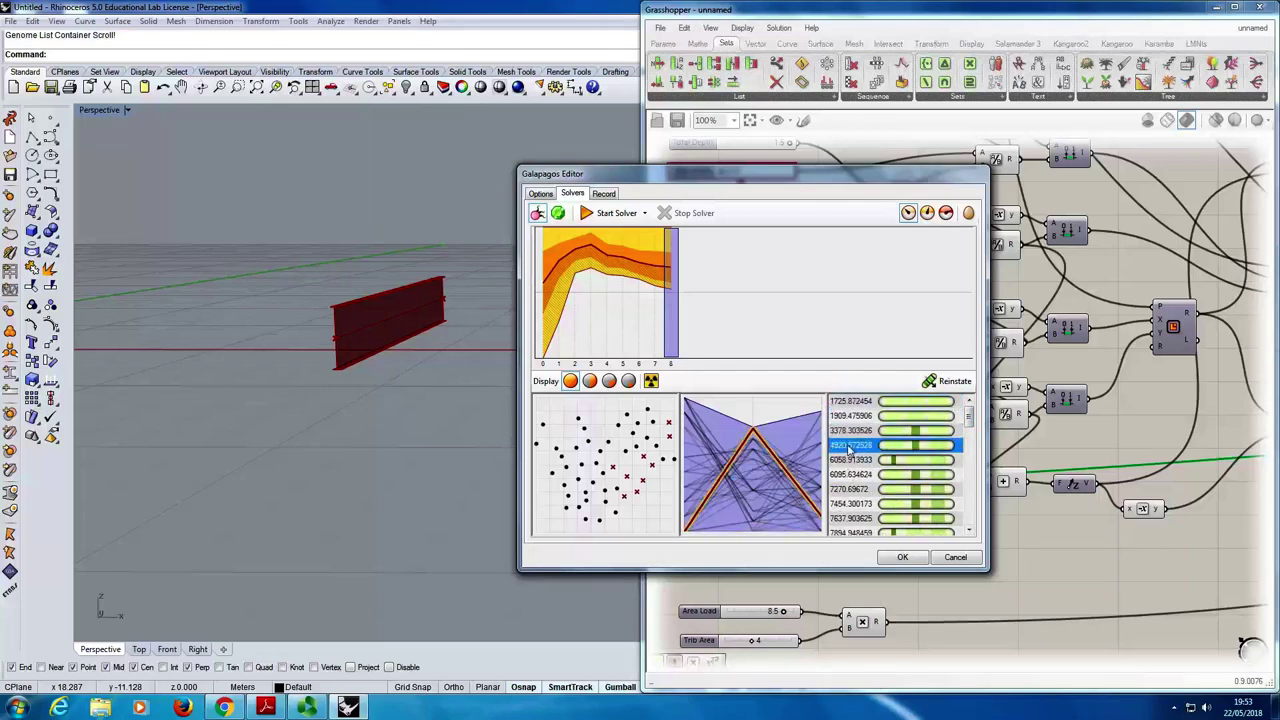
click(950, 383)
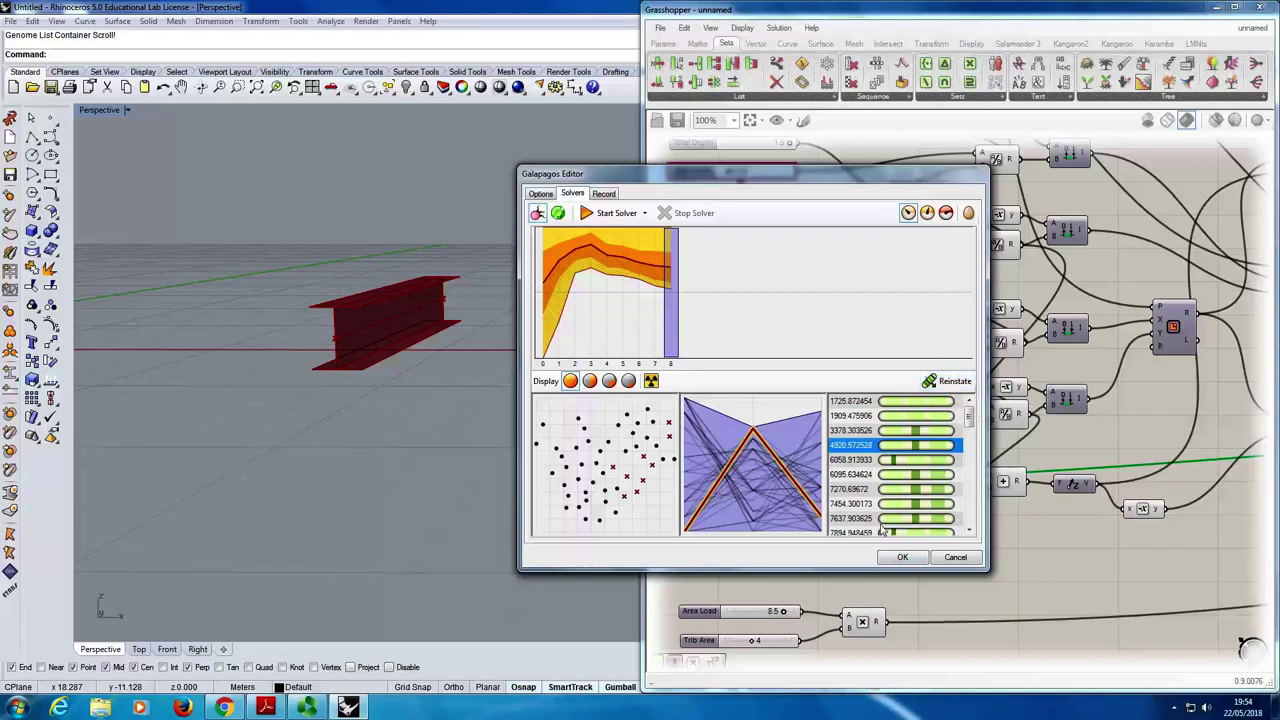
click(856, 416)
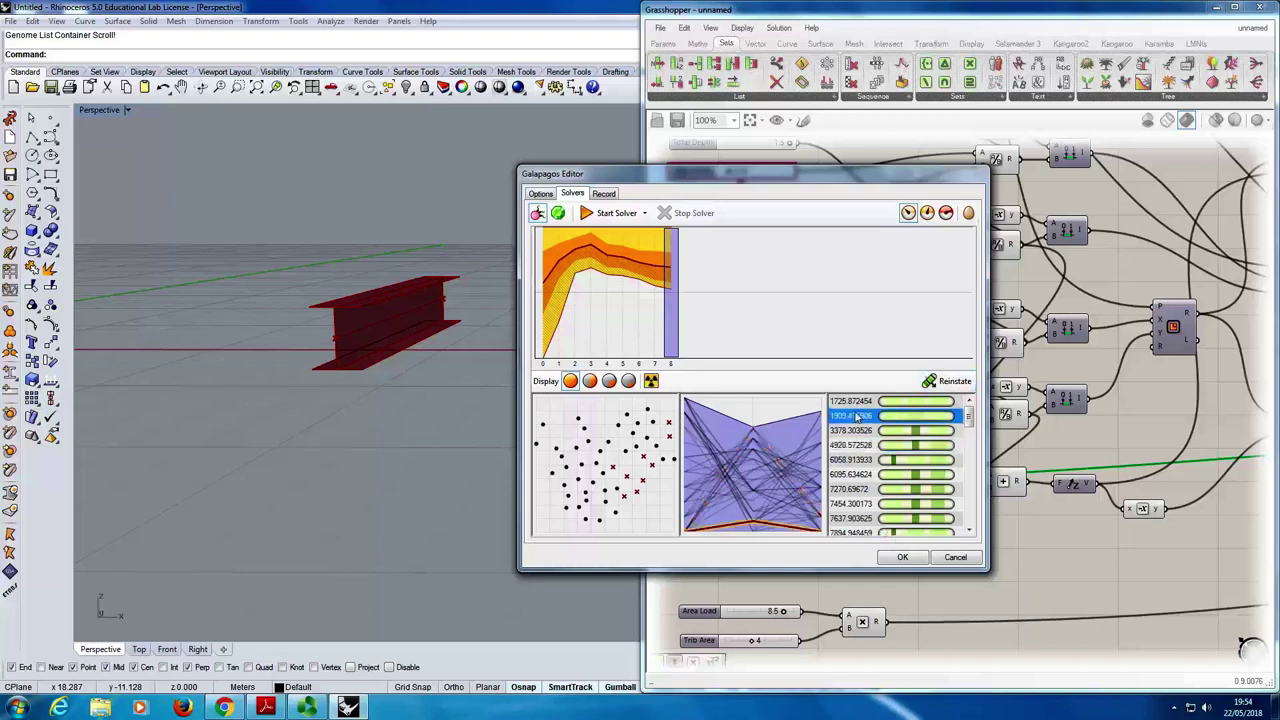
click(948, 384)
click(868, 459)
click(930, 388)
click(856, 474)
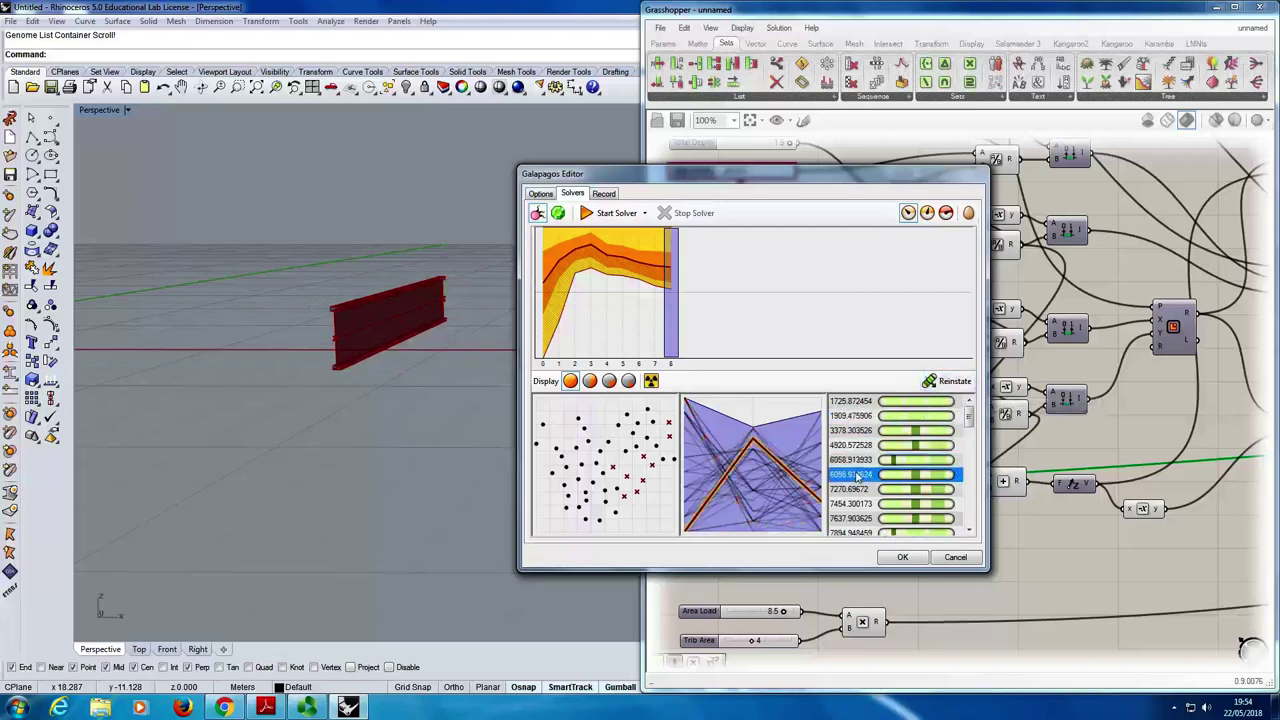
click(930, 392)
click(848, 446)
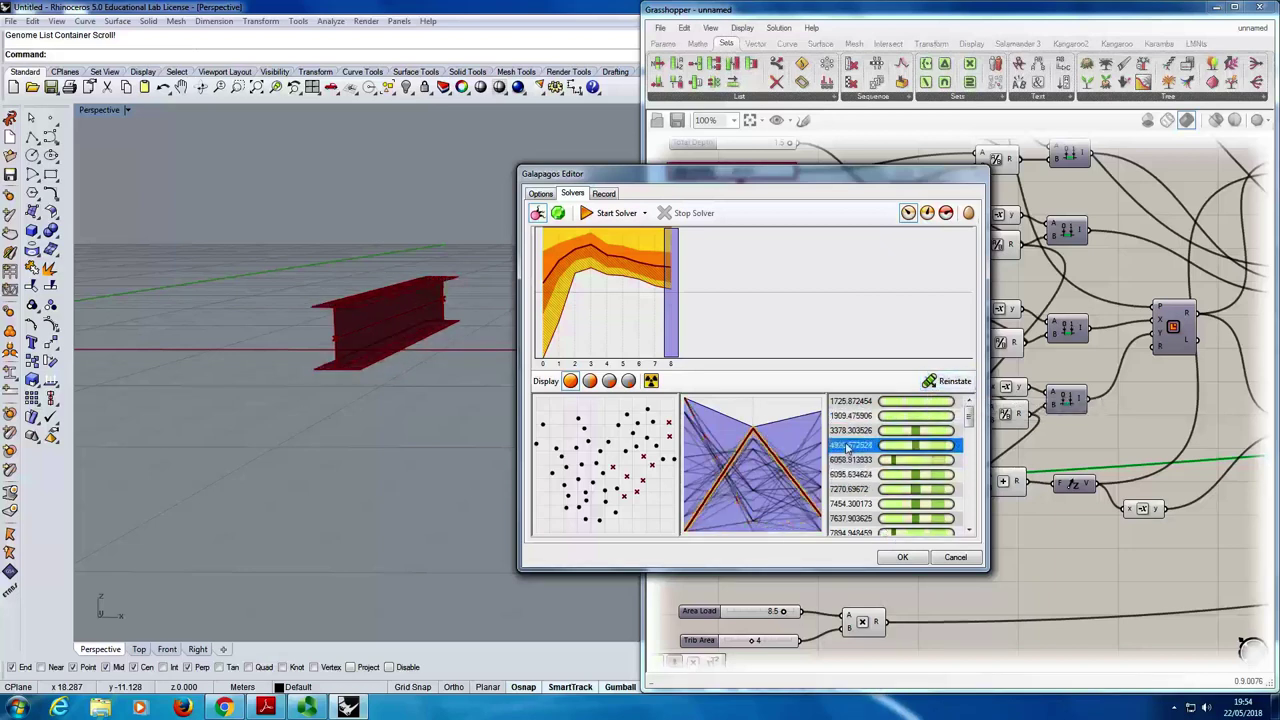
- Reinstate the two fittest genomes, 1725.872454 and 1909.475906, alternately, ending with 1725.872454
click(874, 402)
click(940, 384)
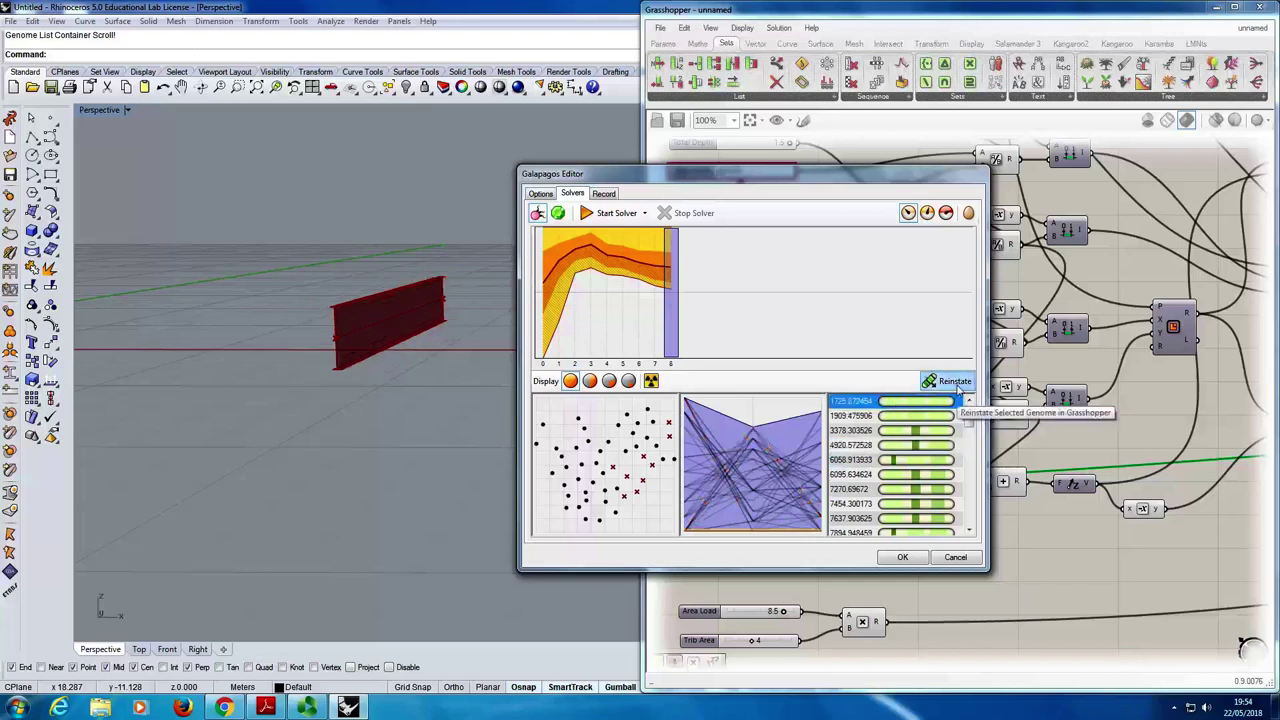
click(858, 415)
click(945, 384)
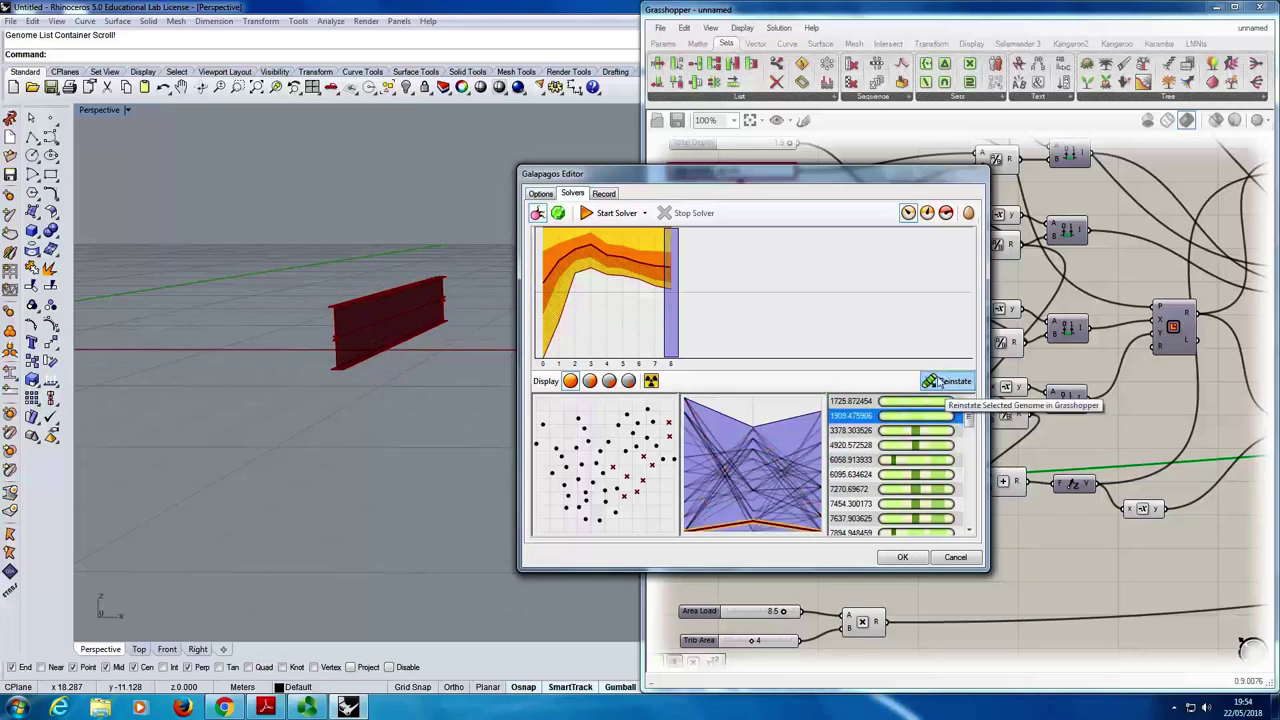
click(932, 401)
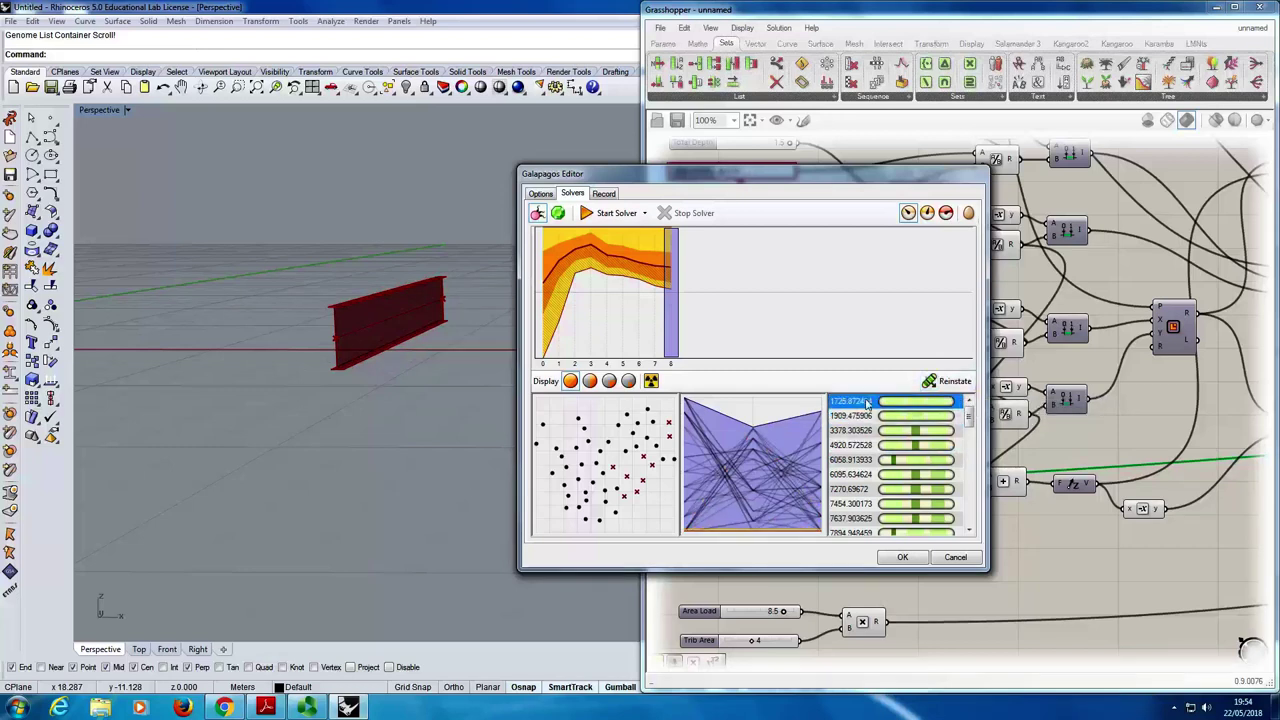
click(940, 384)
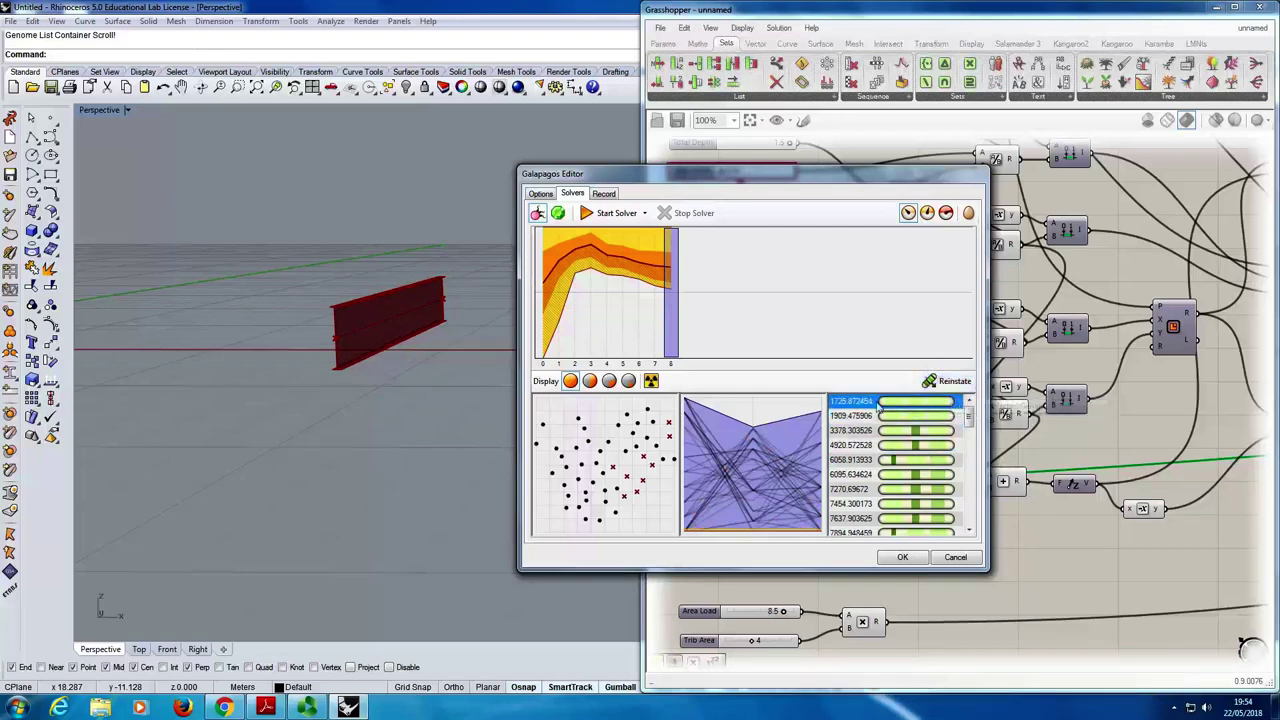
click(930, 415)
click(930, 401)
click(966, 384)
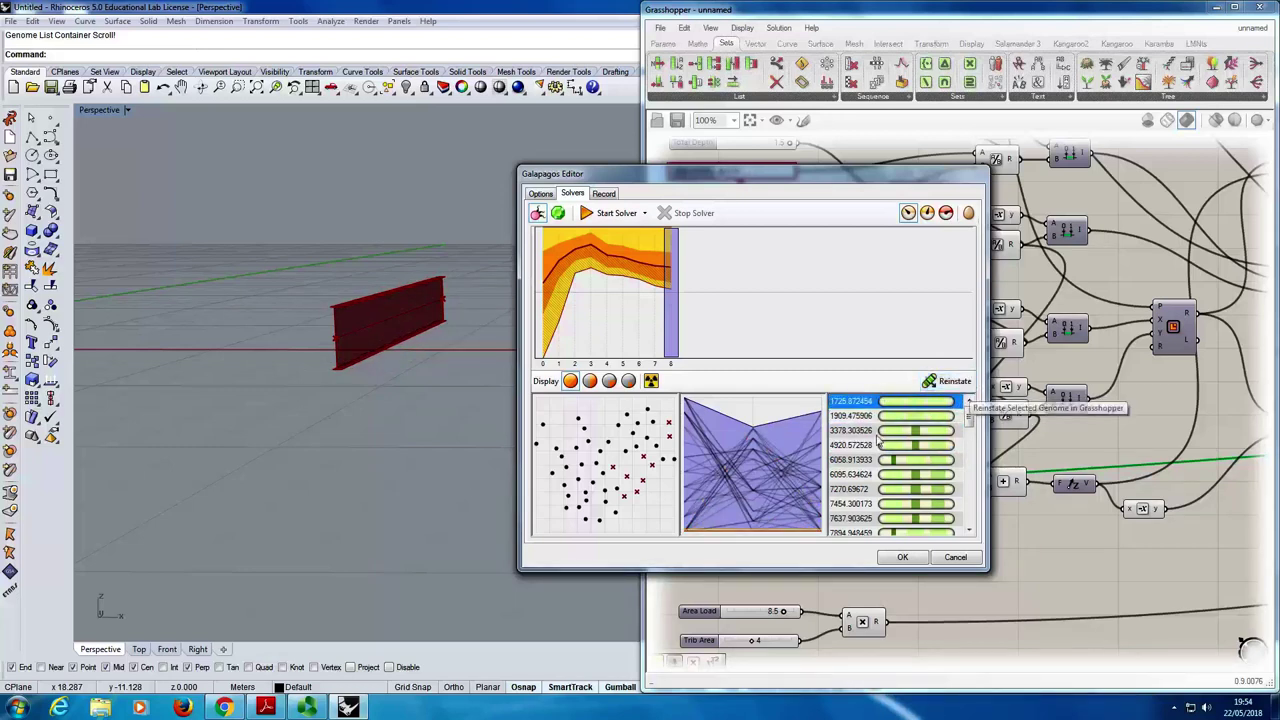
- Change to the simulated annealing solver, run it, and stop it during the first annealing track
click(559, 214)
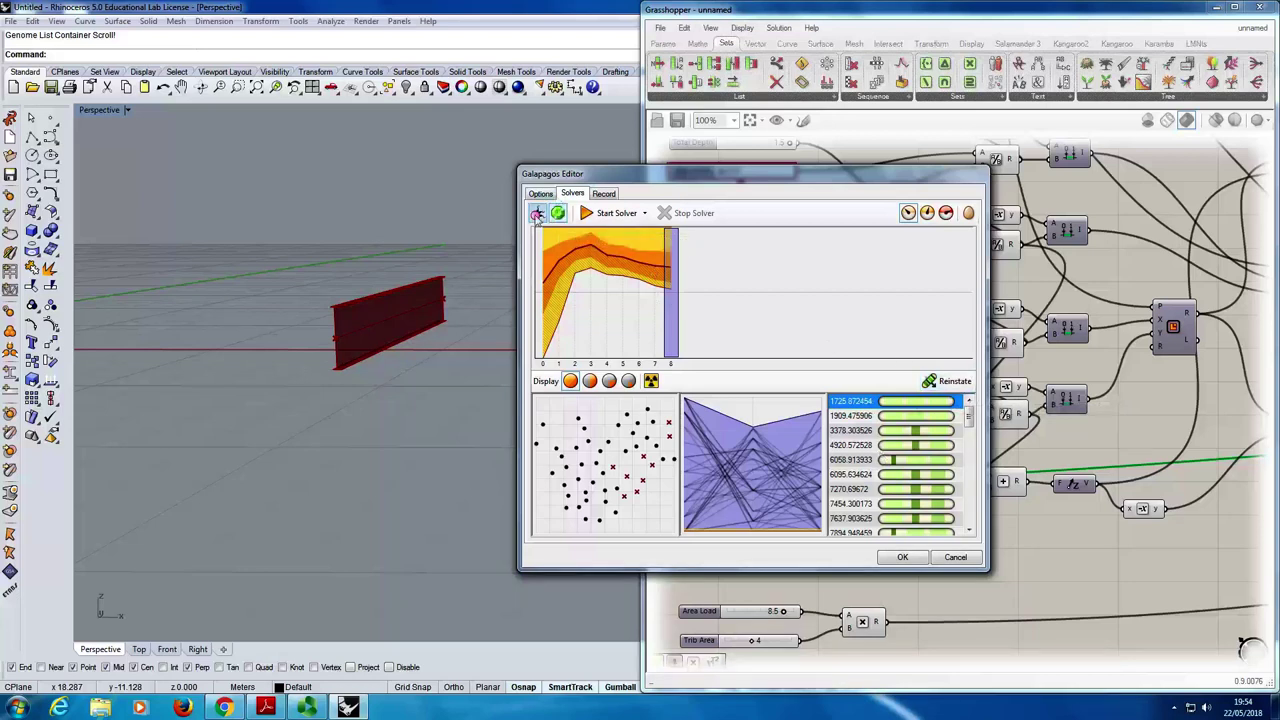
click(596, 213)
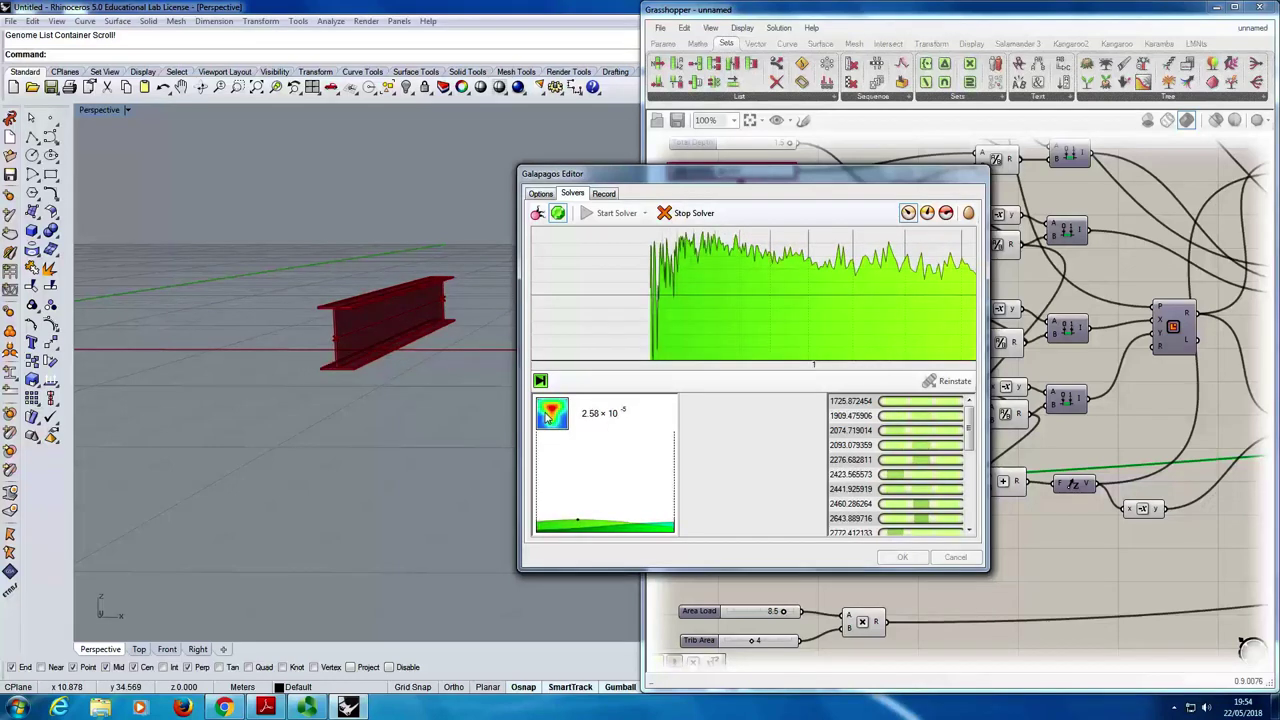
click(712, 216)
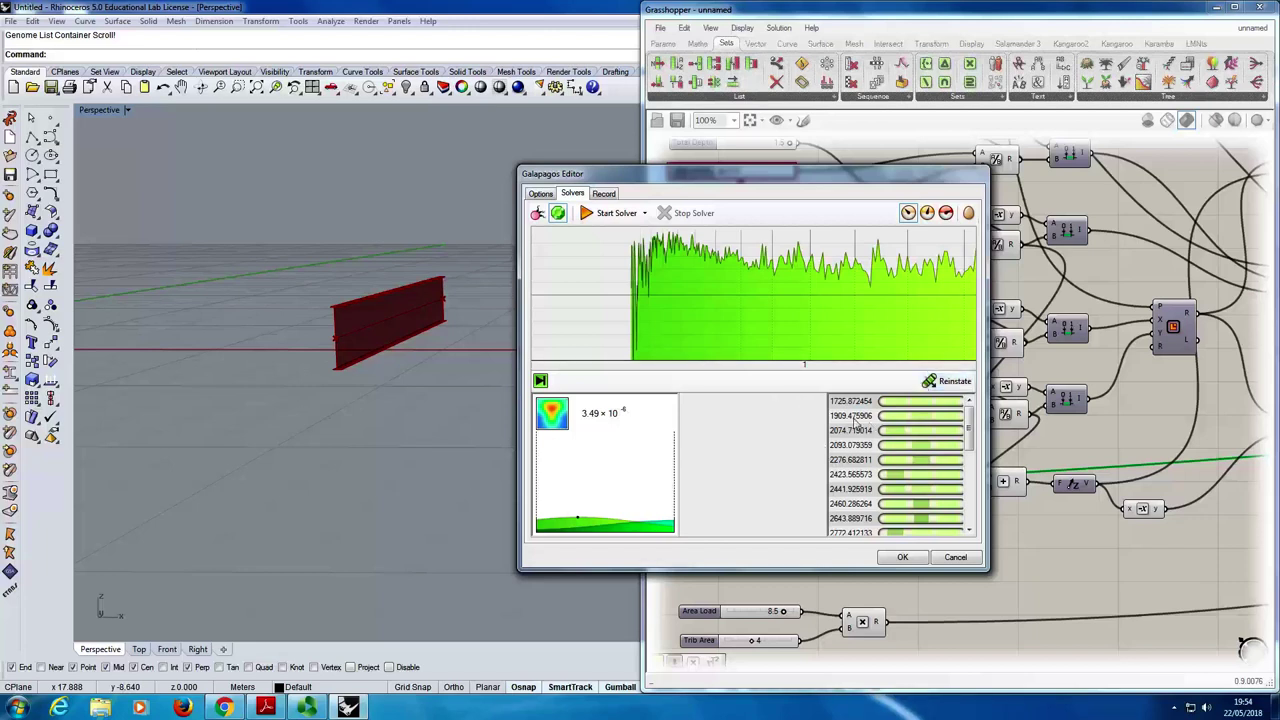
- Reinstate annealing genomes such as 1909.475906 and 2643.889716 to compare the resulting beam shapes
click(862, 446)
click(862, 473)
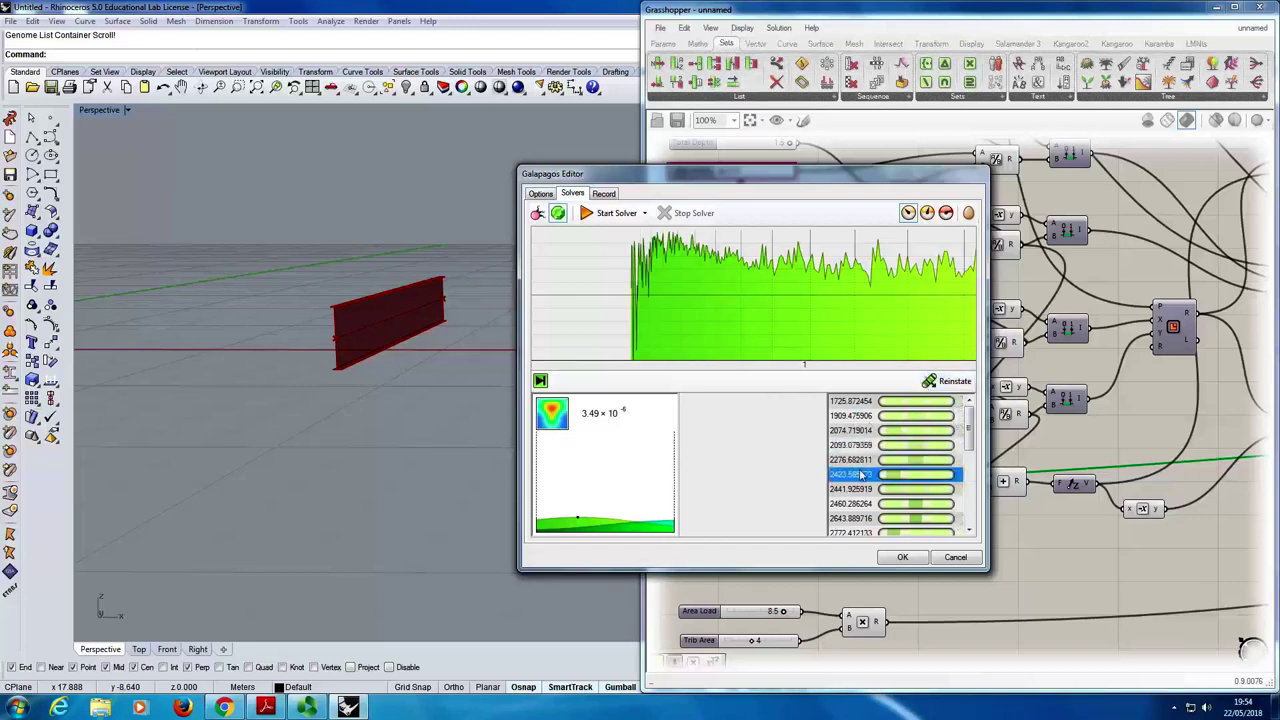
click(862, 445)
click(866, 416)
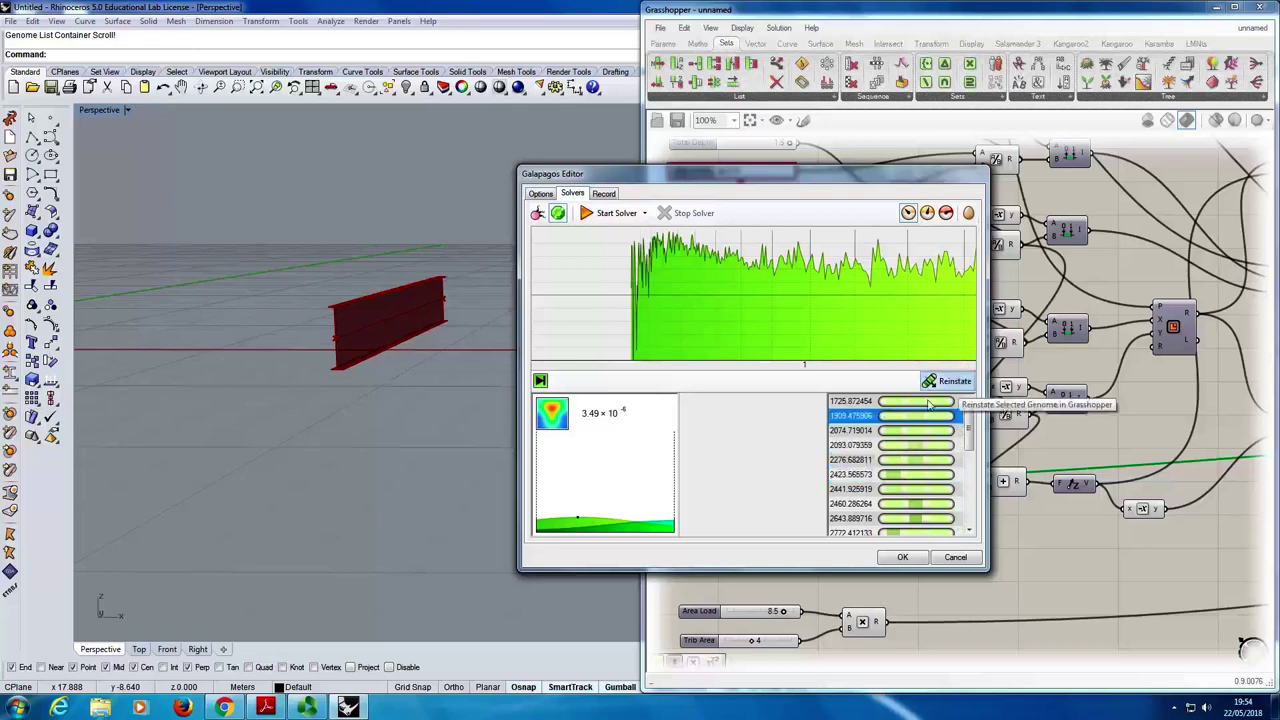
click(895, 473)
click(858, 518)
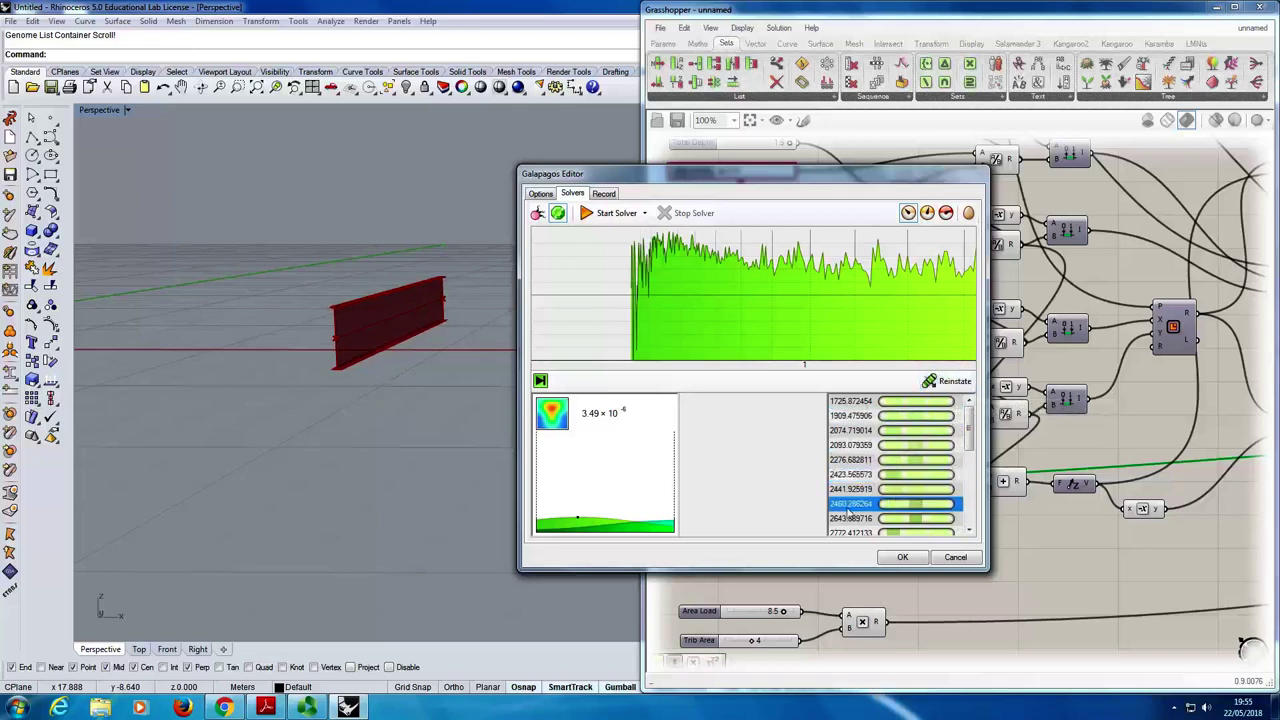
click(950, 381)
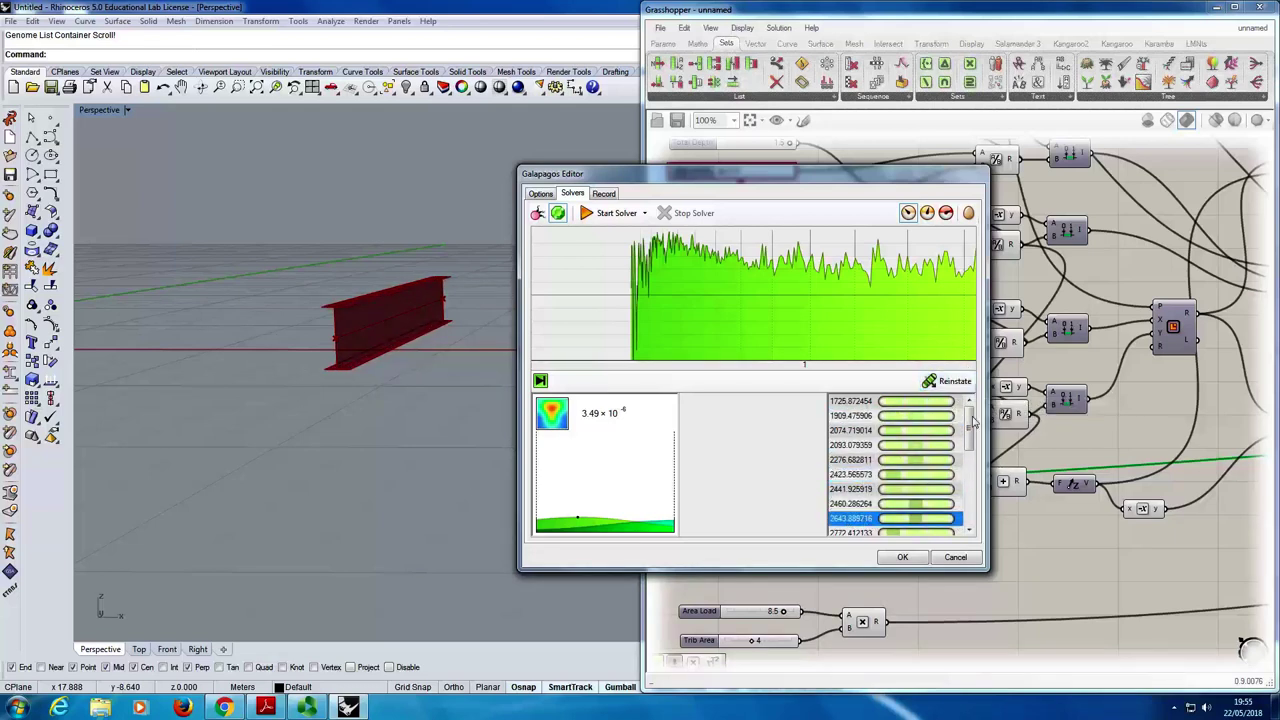
click(950, 381)
- Reinstate annealing genomes 2772.412133 and 2423.565573 to inspect their beam proportions
scroll(972, 435, down, 1)
click(850, 486)
click(948, 384)
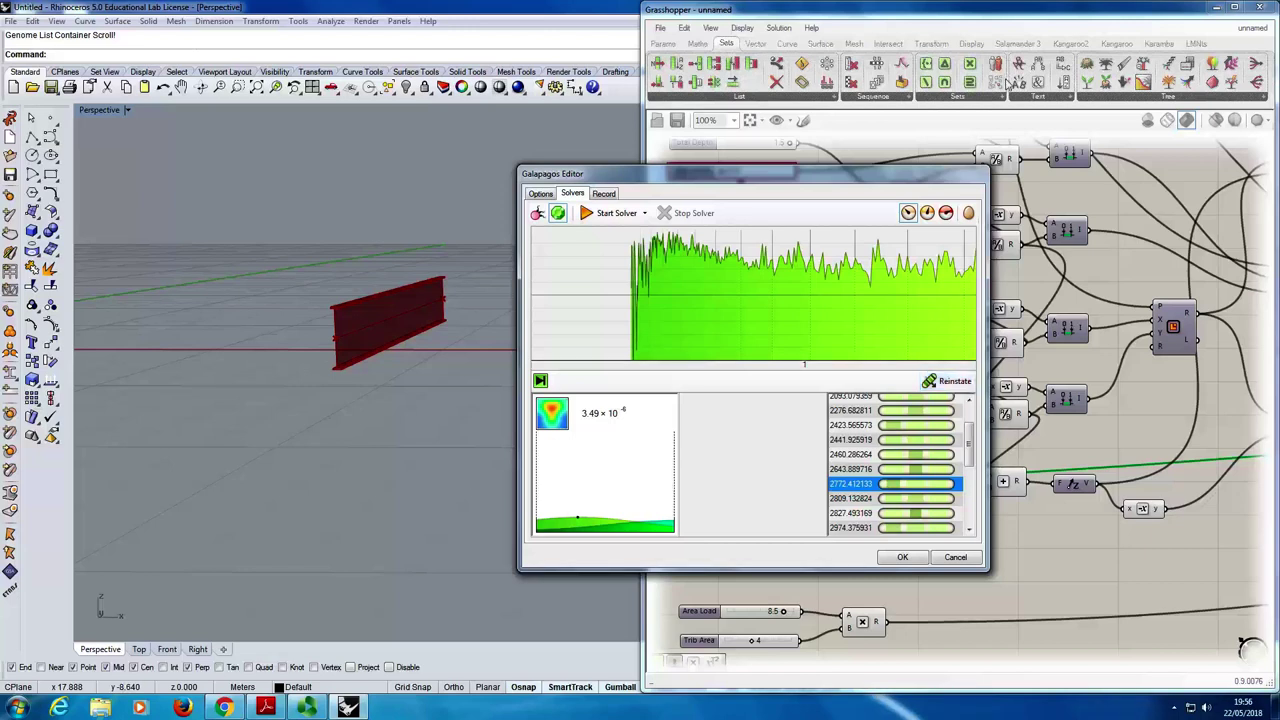
click(840, 440)
click(858, 425)
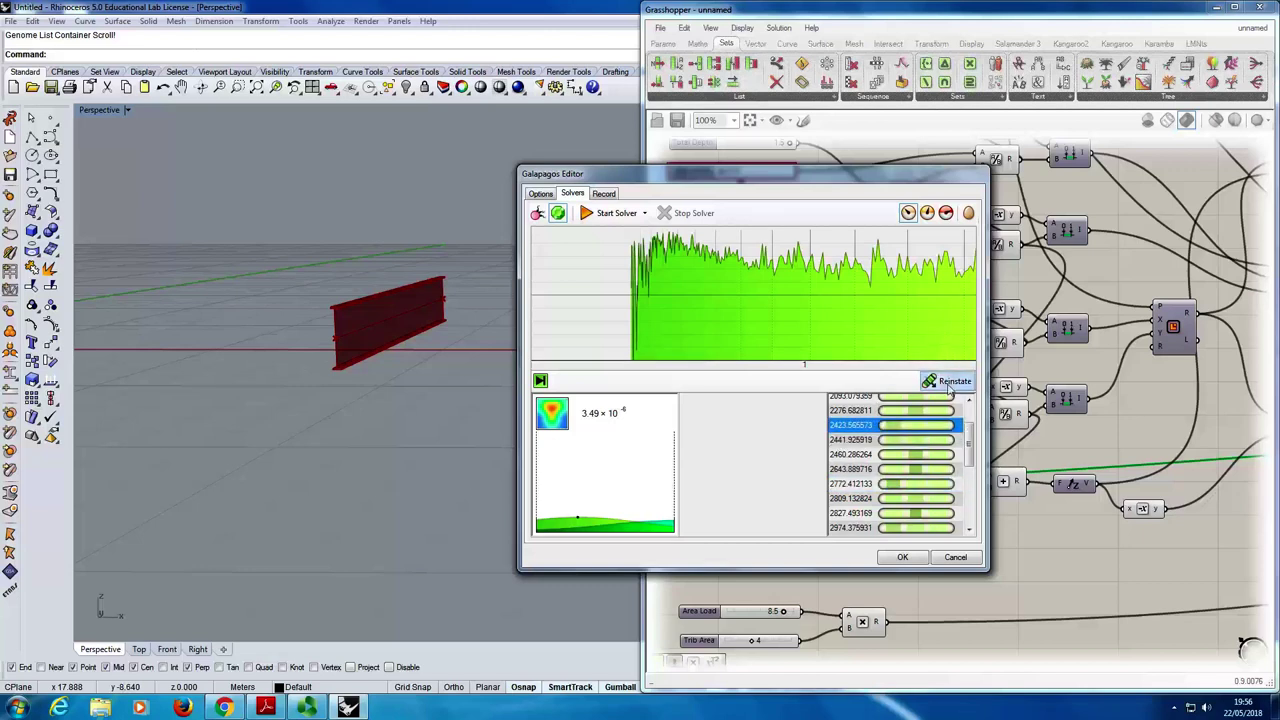
scroll(969, 410, up, 2)
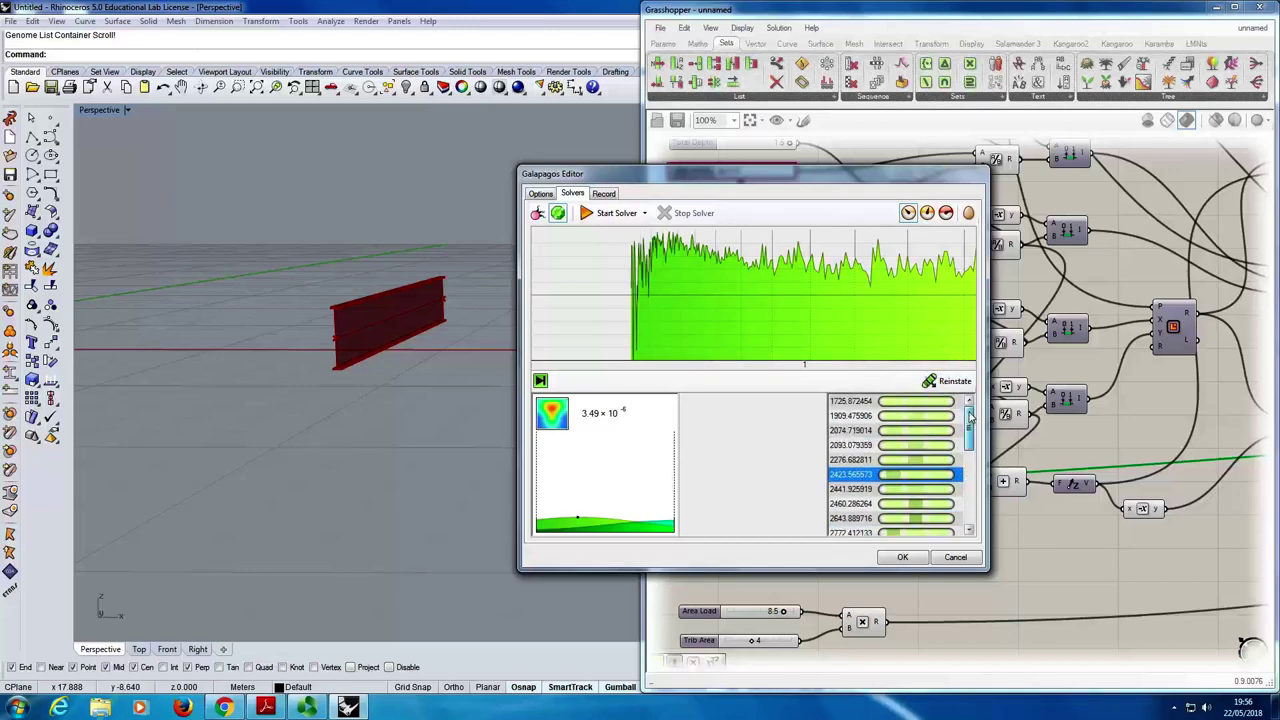
- Select genome 1909.475906 in the annealing results and accept the Galapagos Editor
click(849, 402)
click(864, 418)
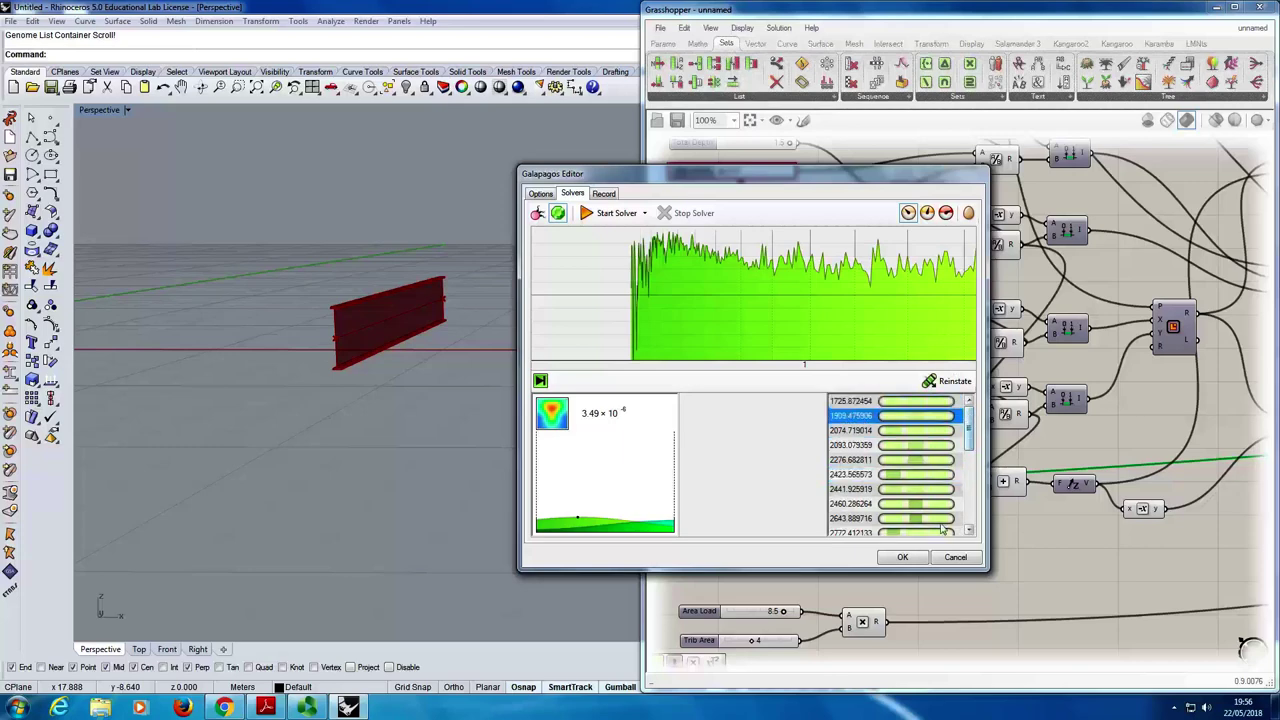
click(907, 557)
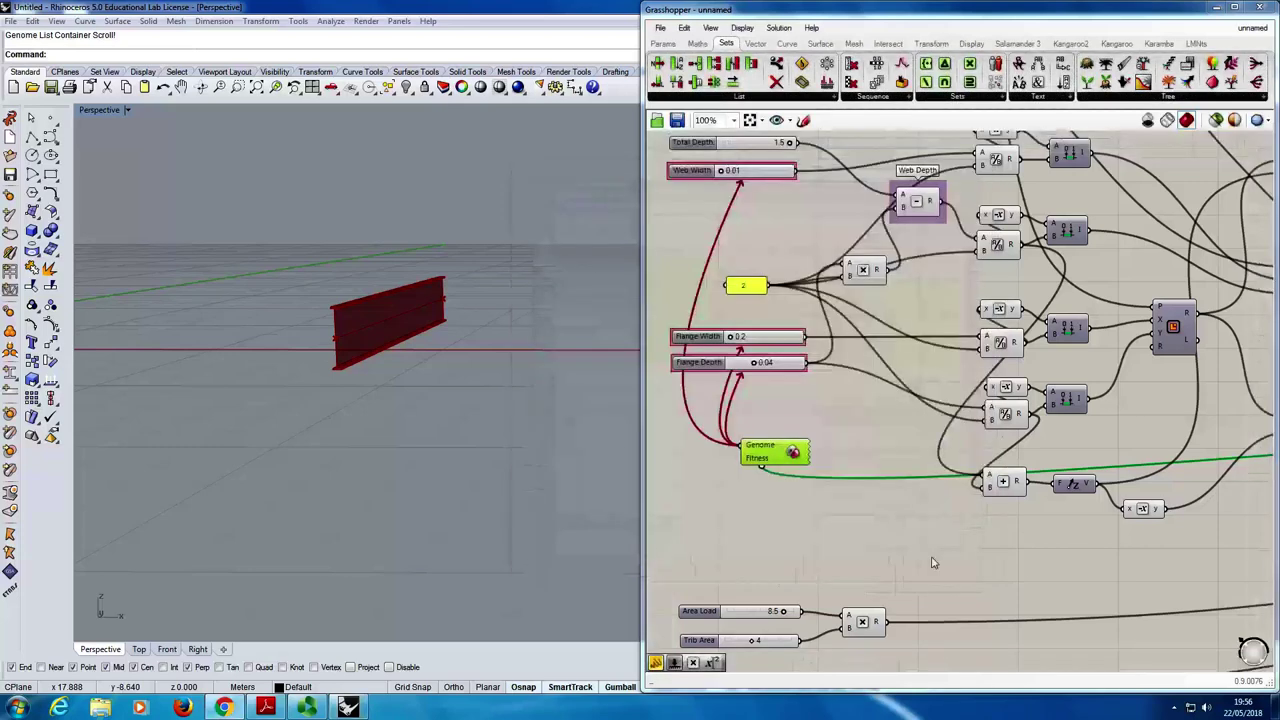
- Reveal the Galapagos component's links to its sliders and move the component slightly farther from them
scroll(785, 465, down, 3)
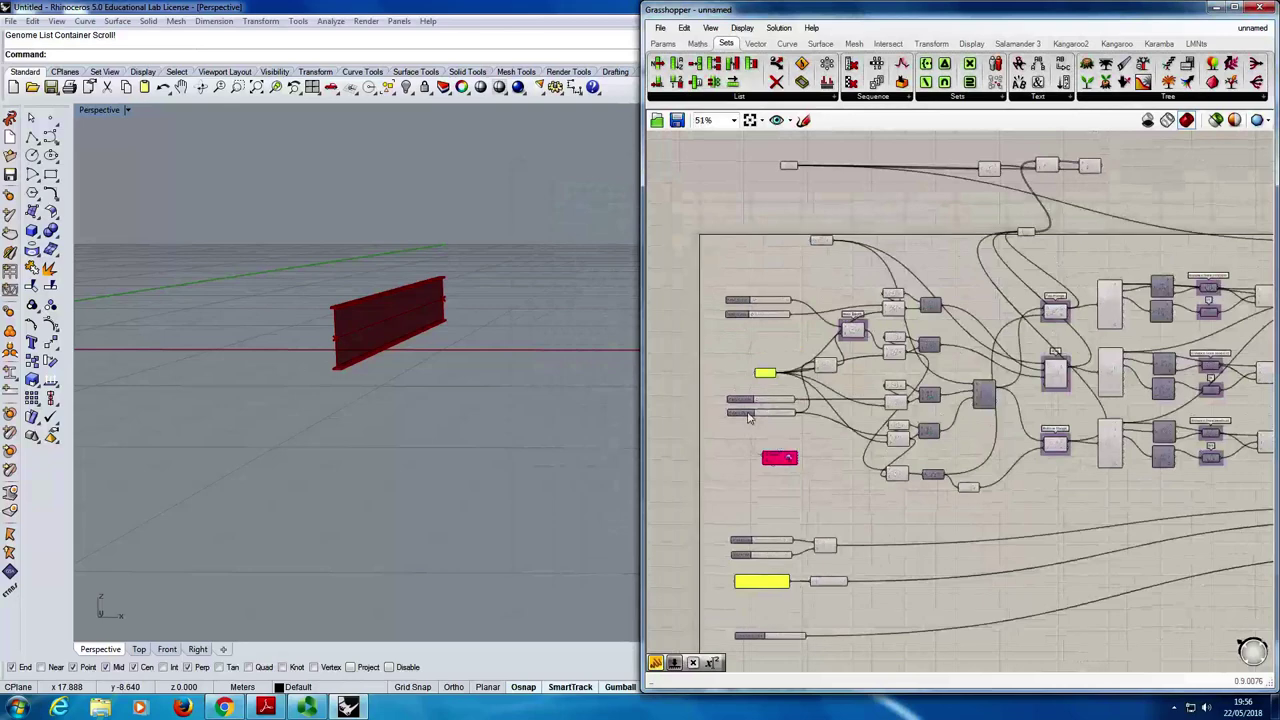
scroll(748, 418, up, 3)
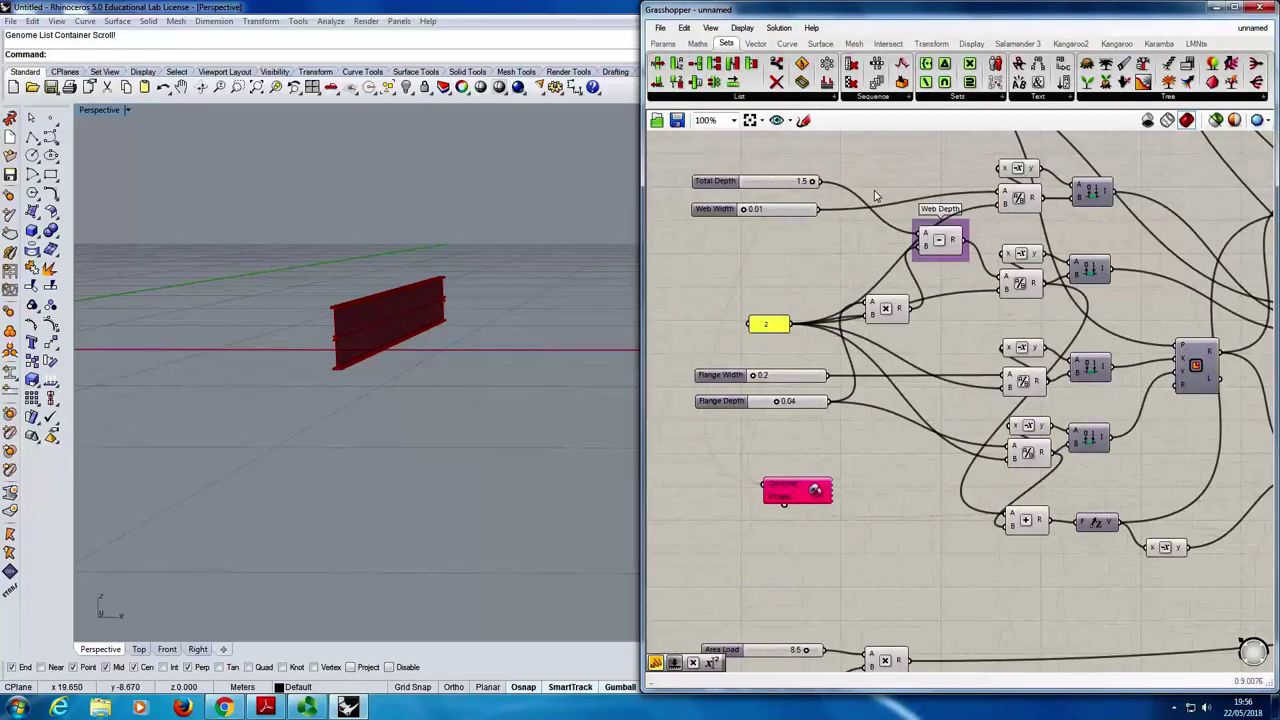
click(797, 495)
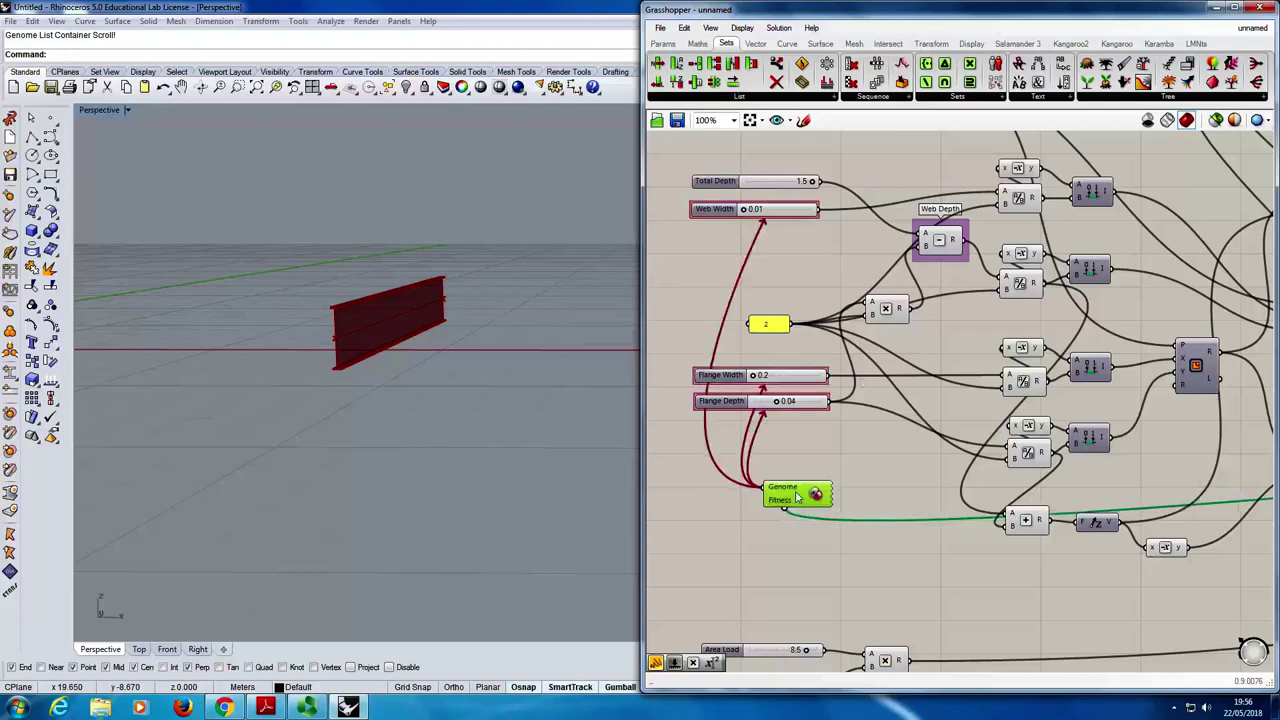
drag(797, 496, 799, 503)
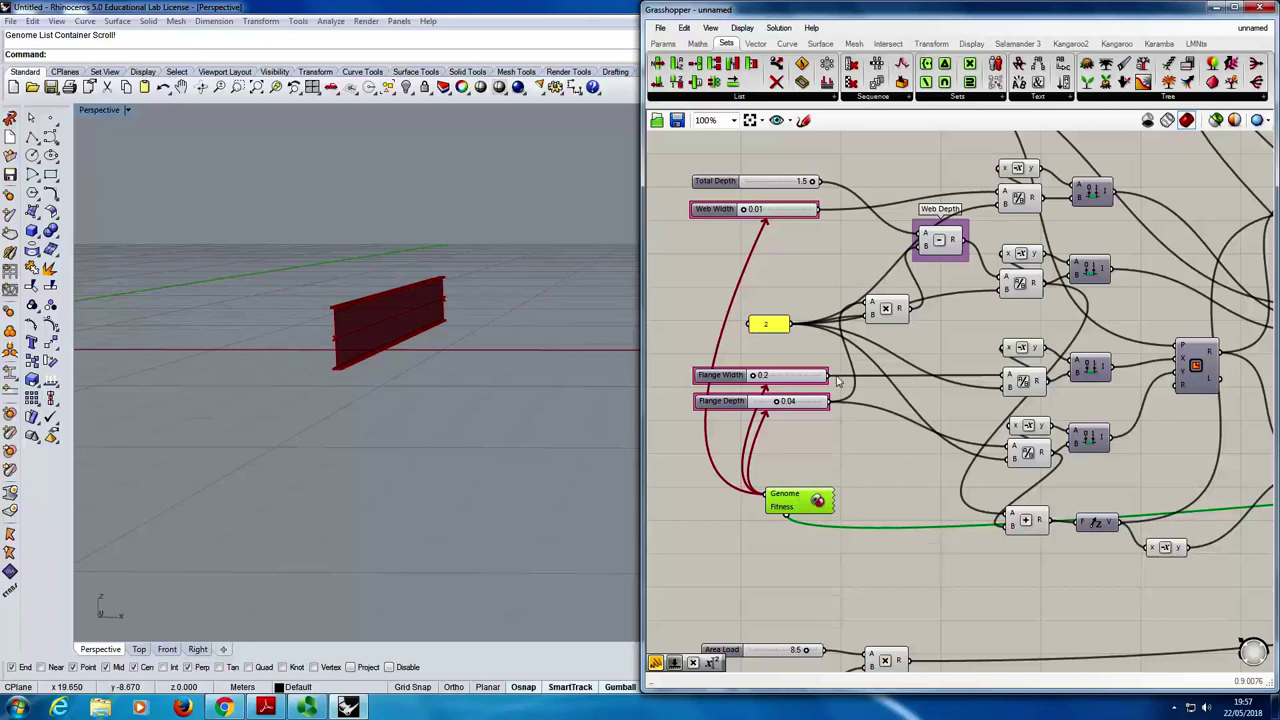
click(867, 440)
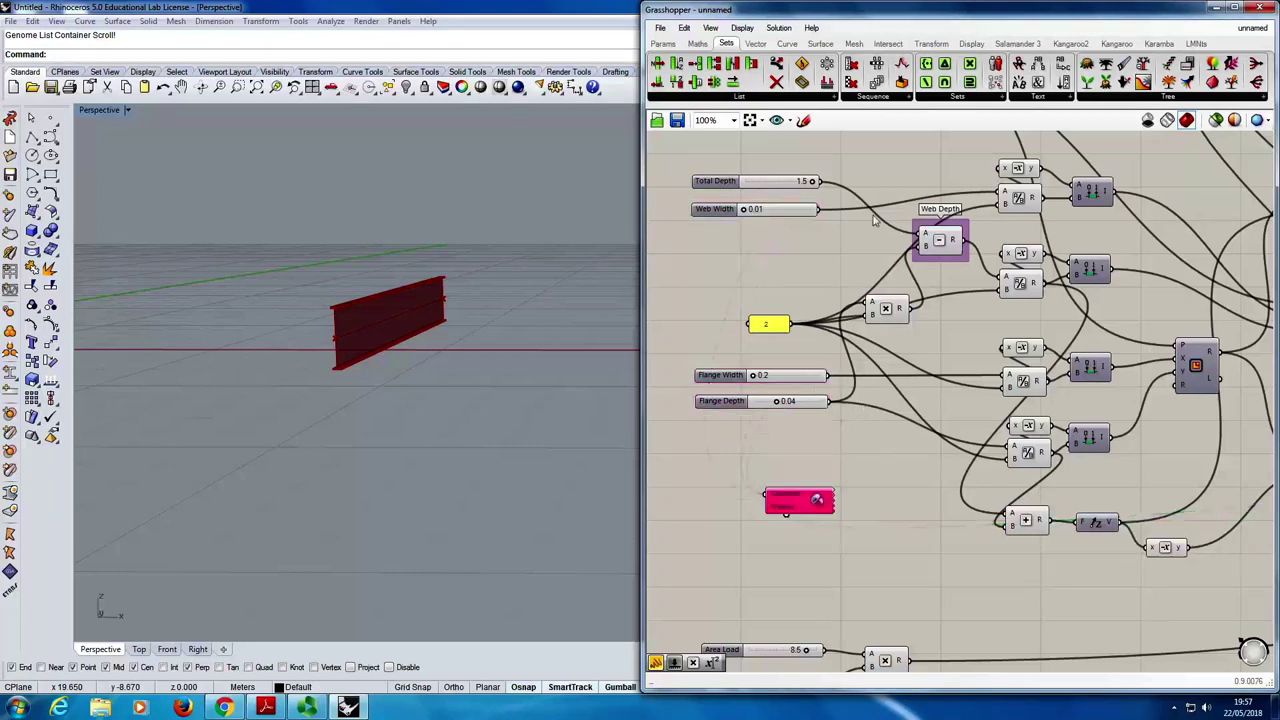
click(817, 505)
drag(817, 505, 847, 515)
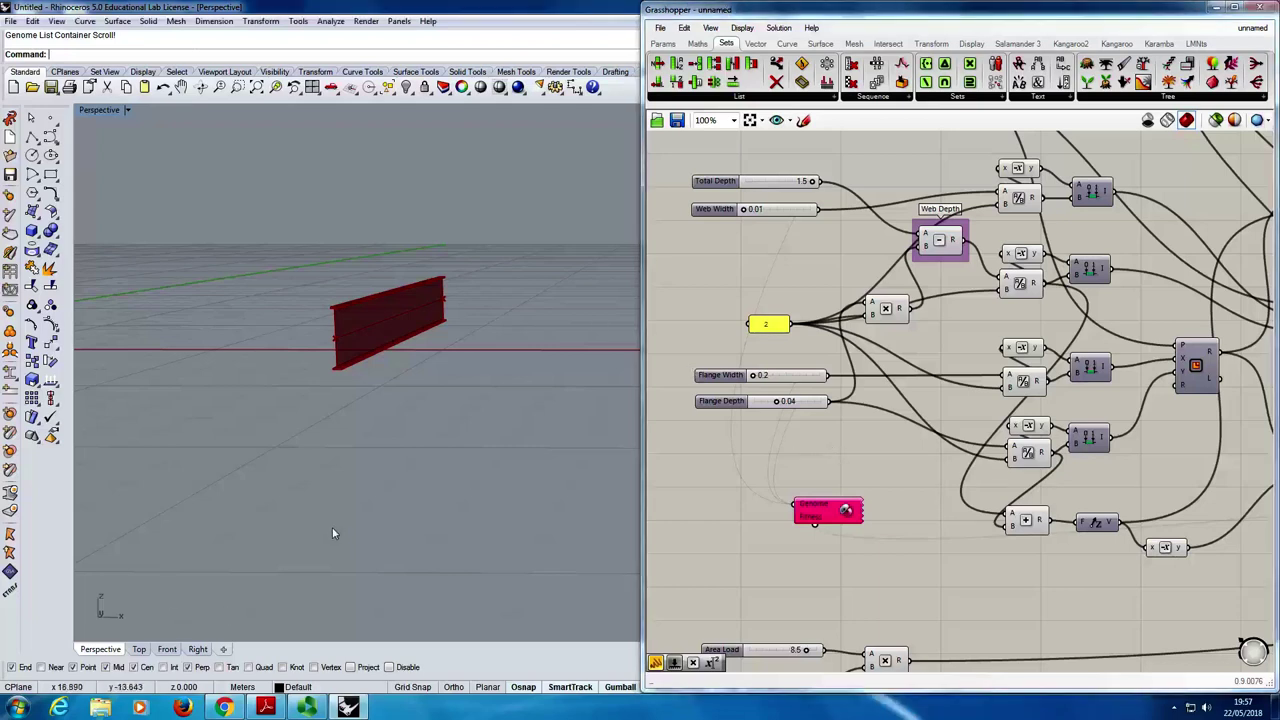
- Change the Rhino viewport to Top view and draw a straight vertical two-point polyline beyond the beam's upper end
click(141, 648)
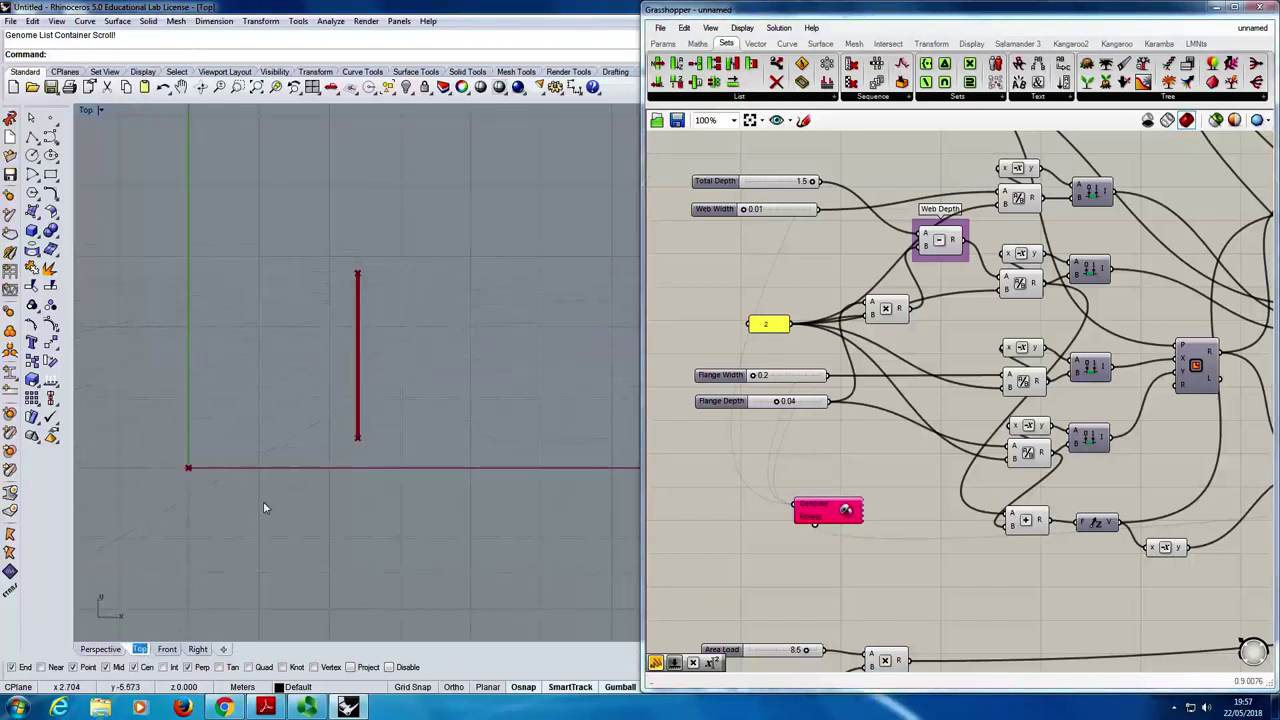
scroll(247, 467, down, 3)
scroll(360, 271, up, 2)
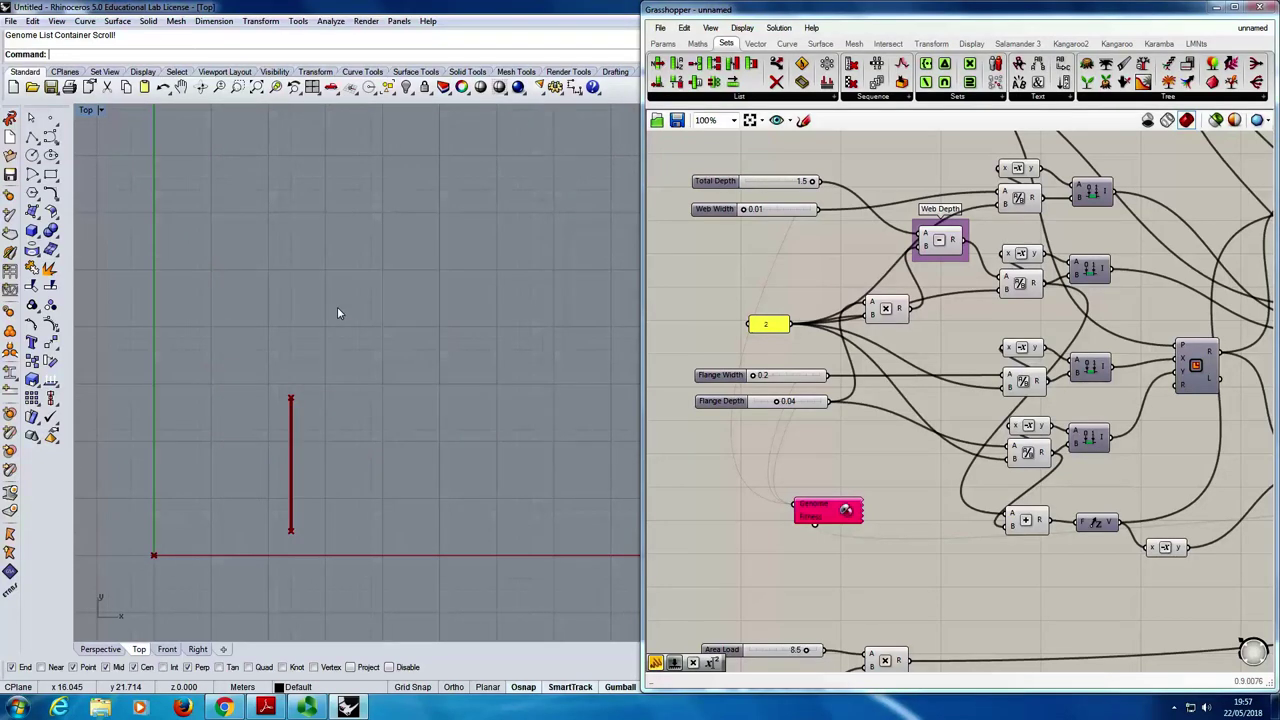
click(32, 137)
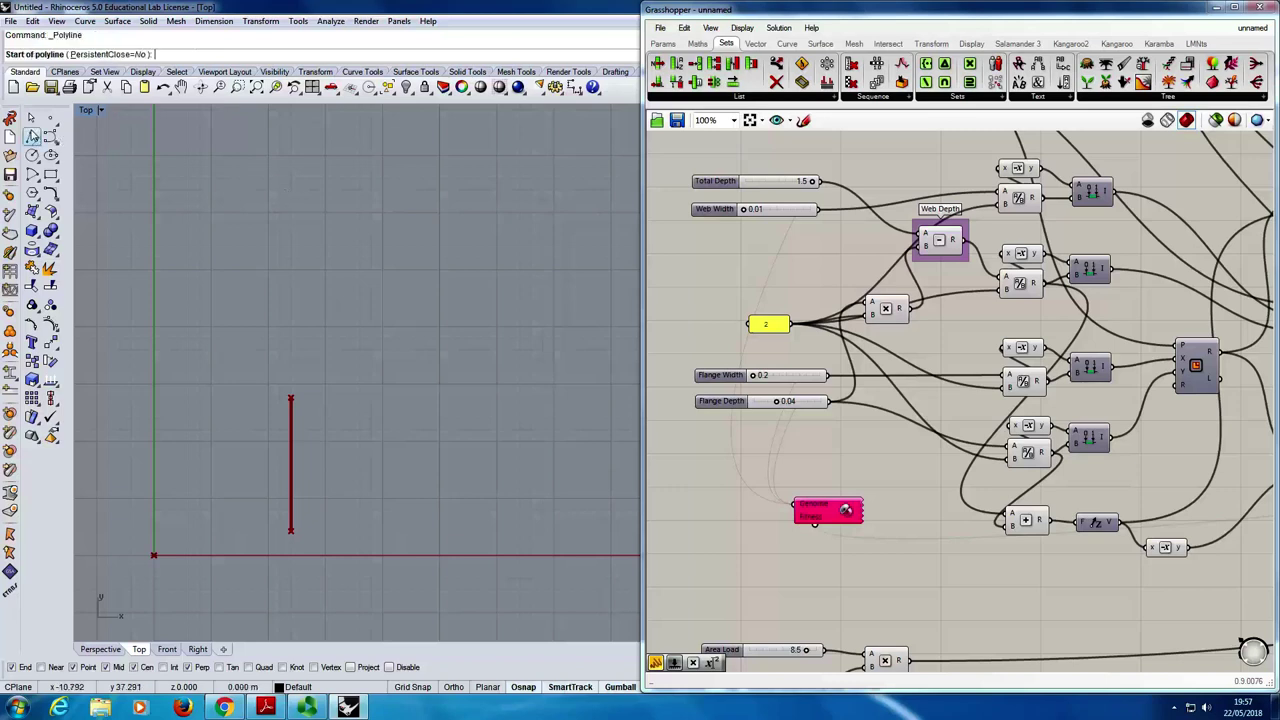
click(270, 188)
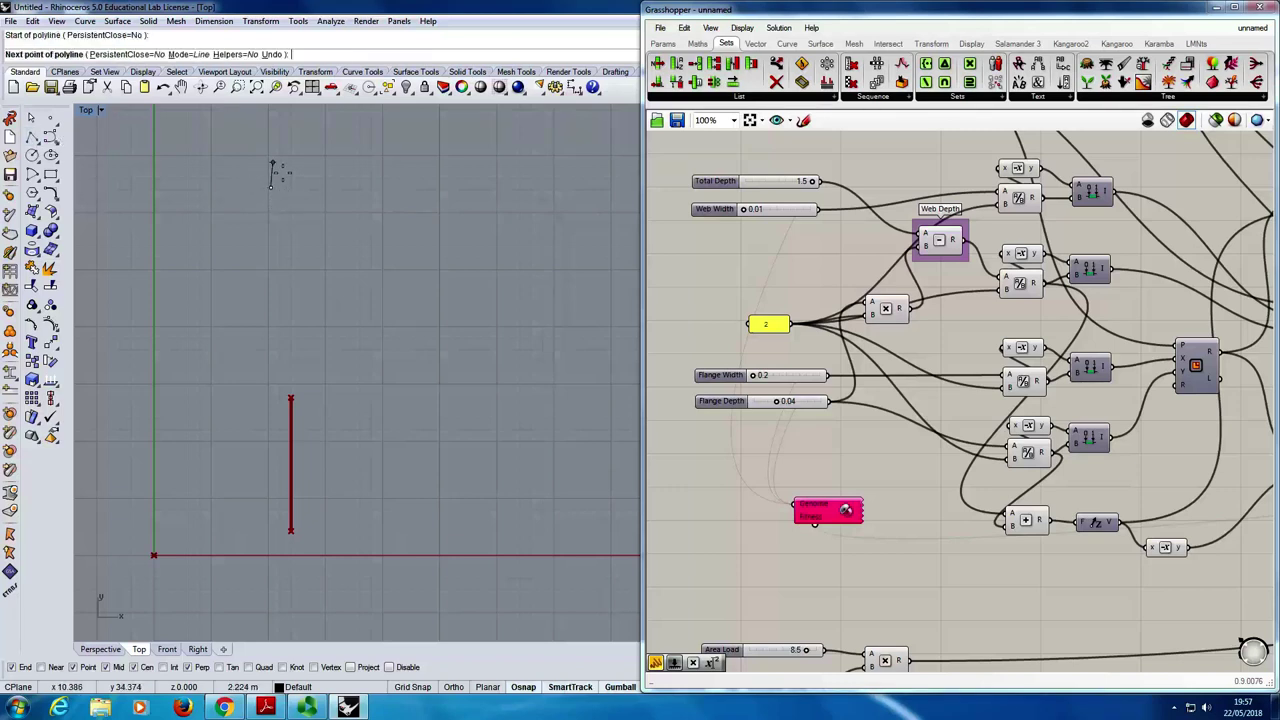
shift+click(299, 308)
key(Return)
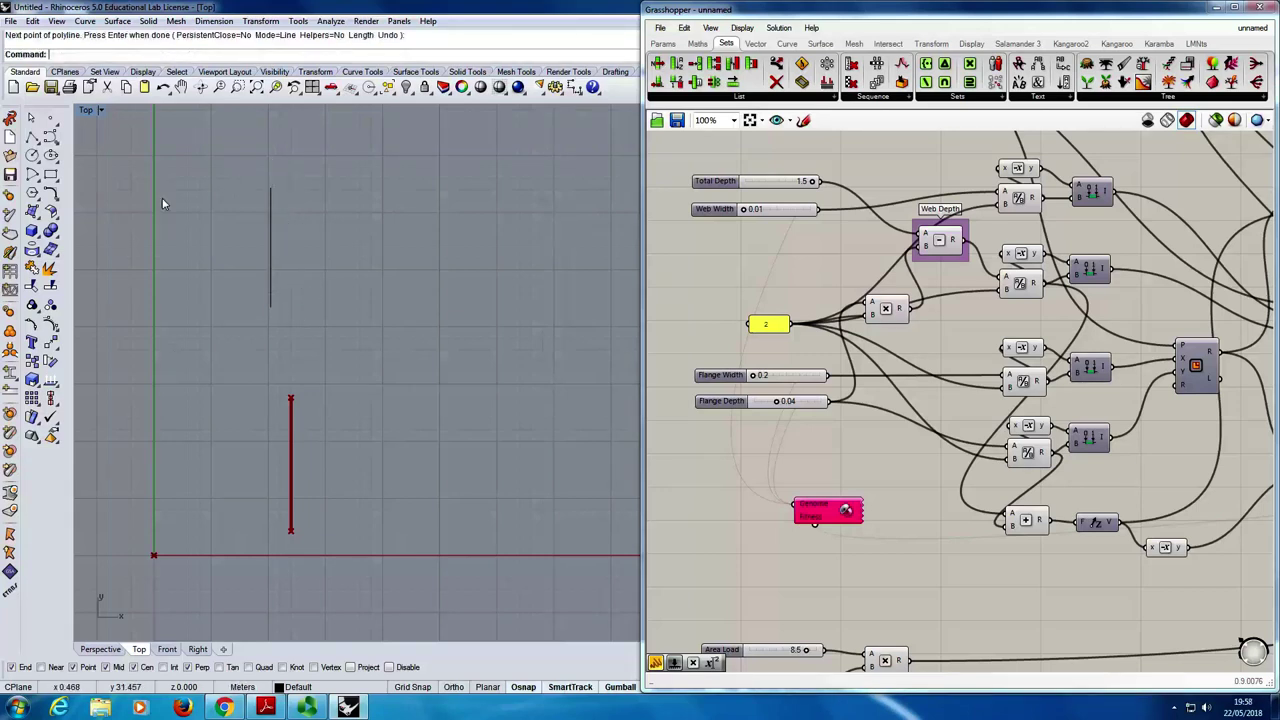
click(33, 137)
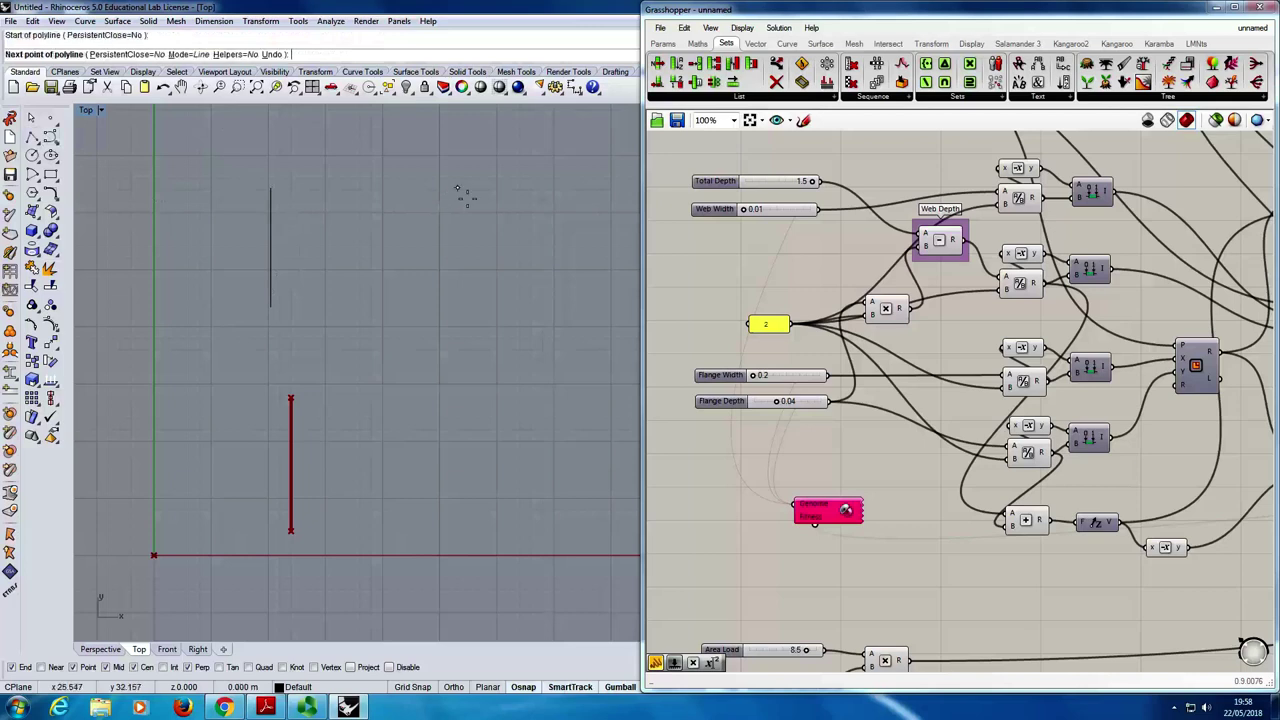
click(457, 194)
key(Escape)
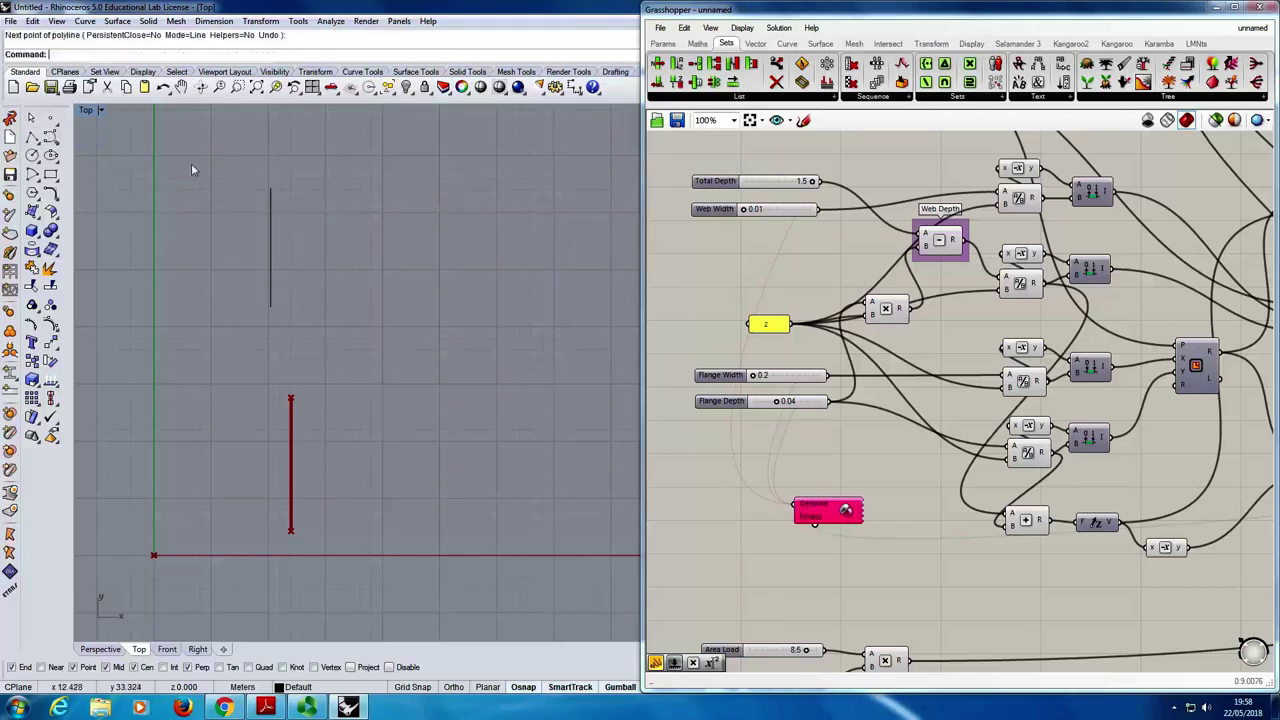
- Draw a second straight vertical two-point polyline about 10.6 m long, parallel to the first and well to its right
click(33, 137)
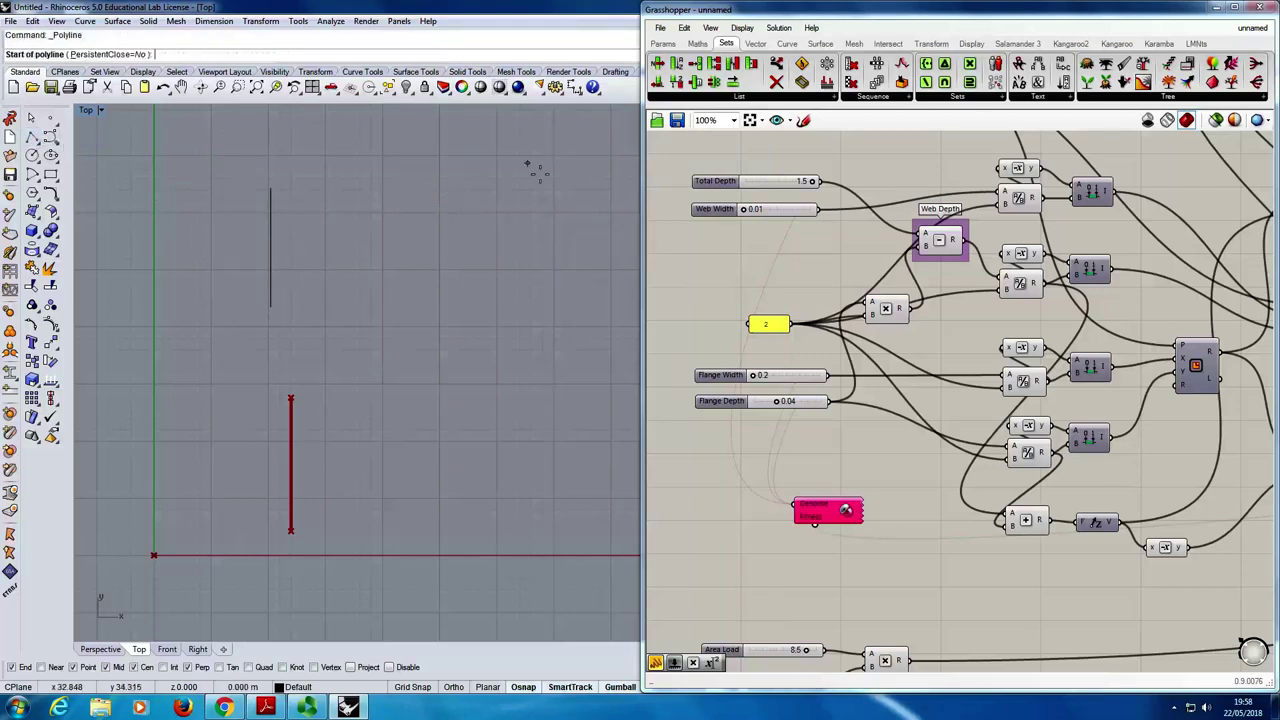
click(580, 183)
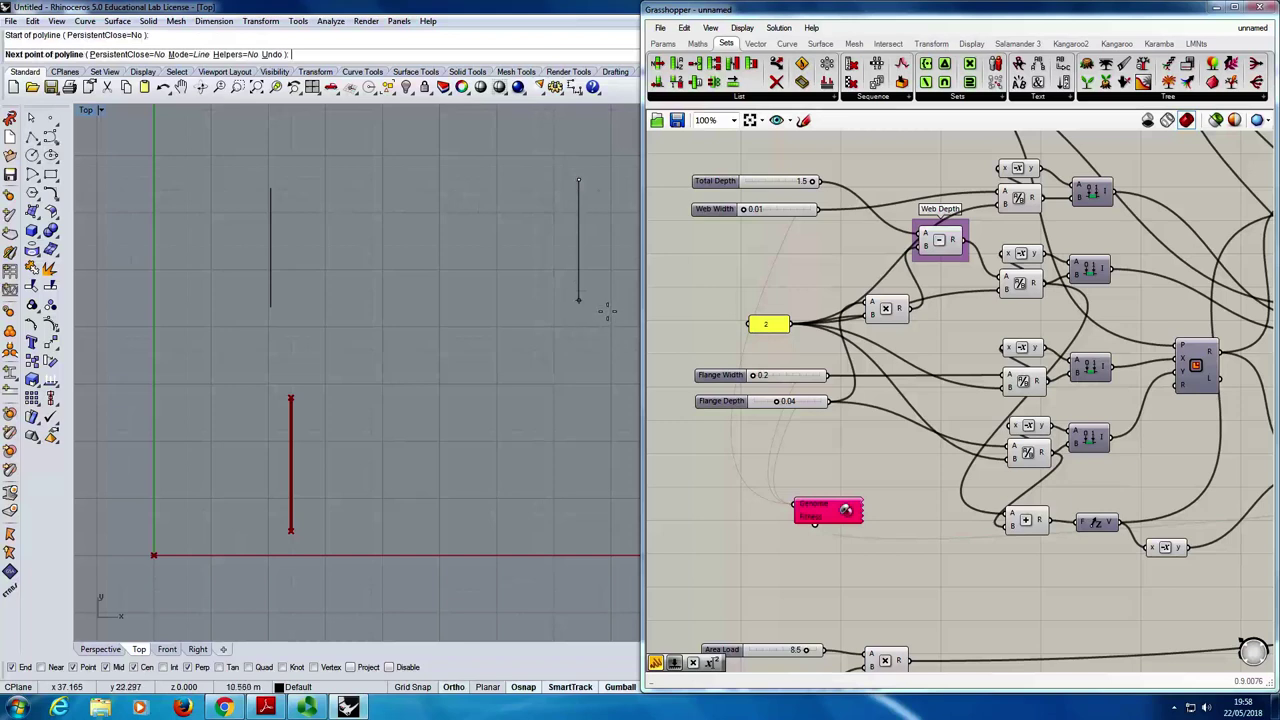
click(580, 298)
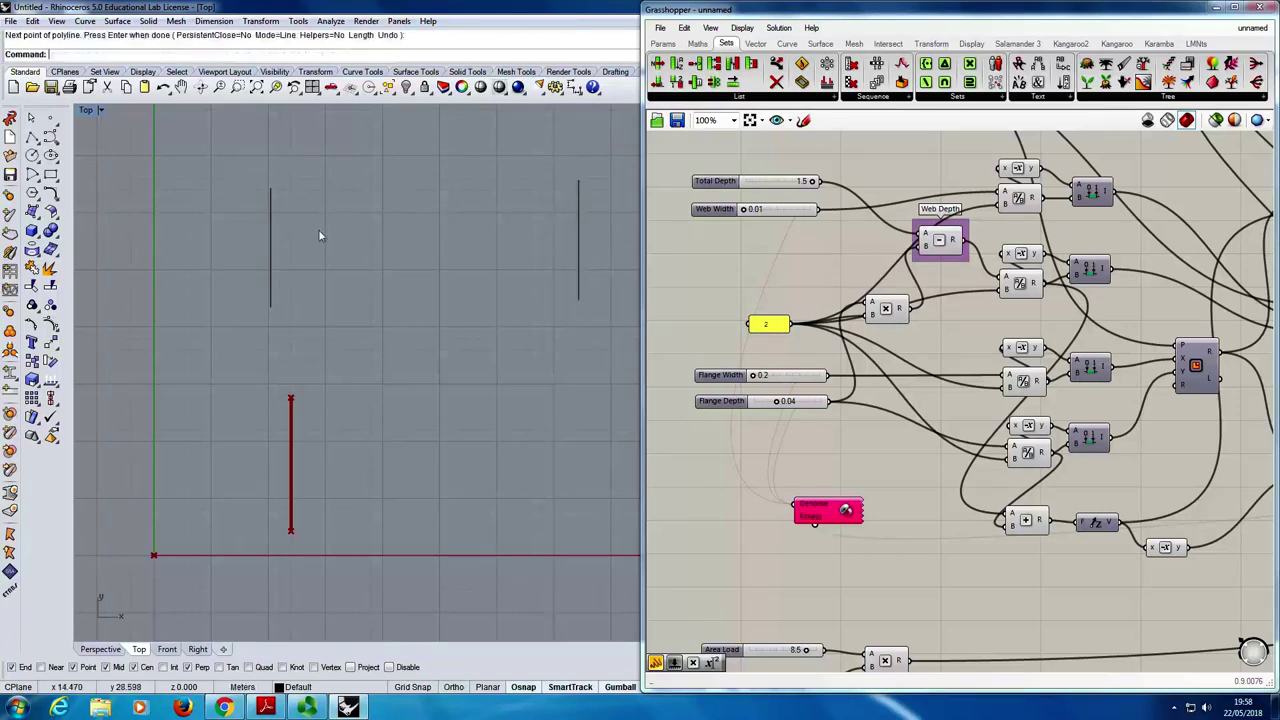
- Stretch both vertical lines together along their length, and shift the left line up to align with the right one
scroll(340, 320, down, 5)
scroll(430, 272, up, 4)
key(Escape)
click(457, 300)
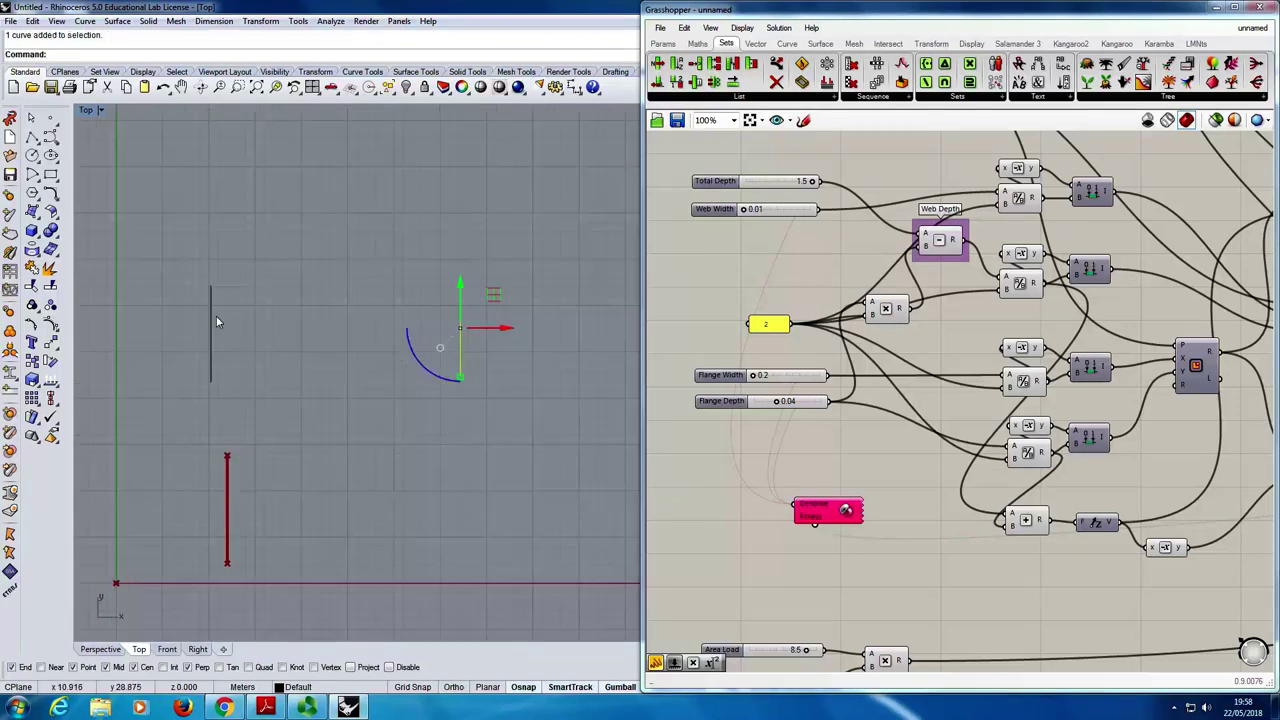
shift+click(211, 321)
drag(336, 393, 336, 425)
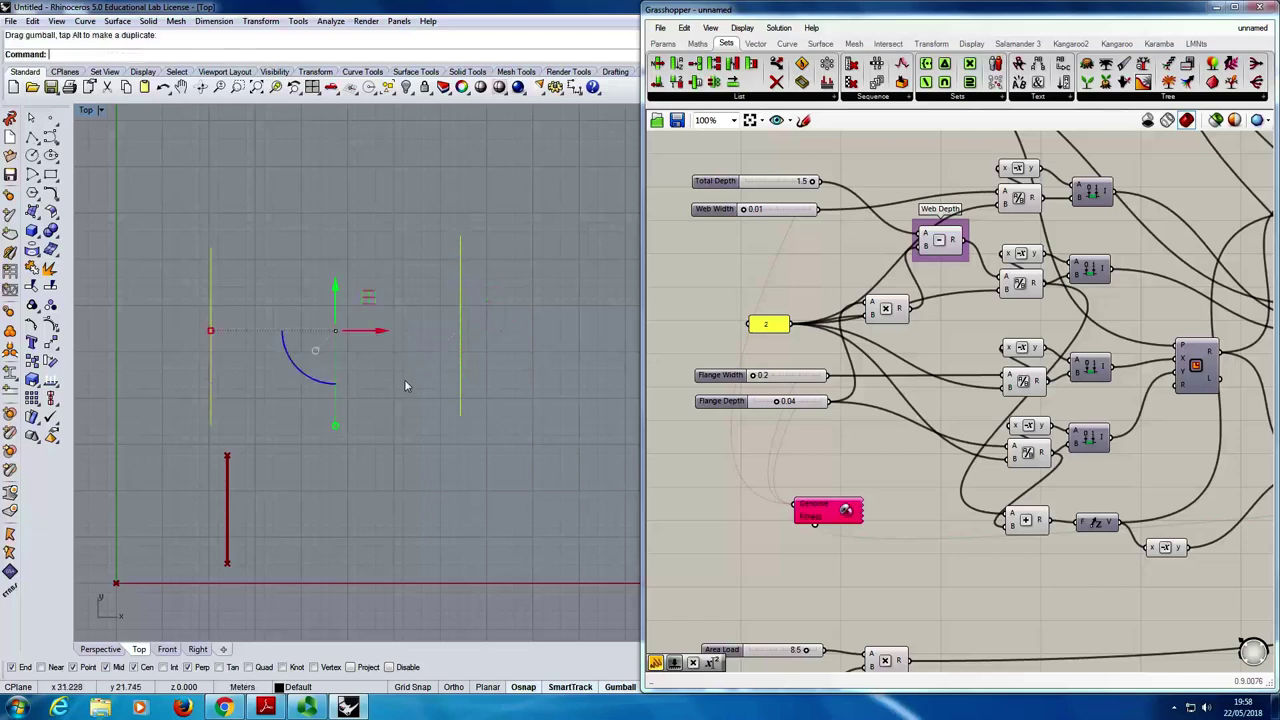
click(405, 386)
drag(210, 276, 209, 283)
click(269, 277)
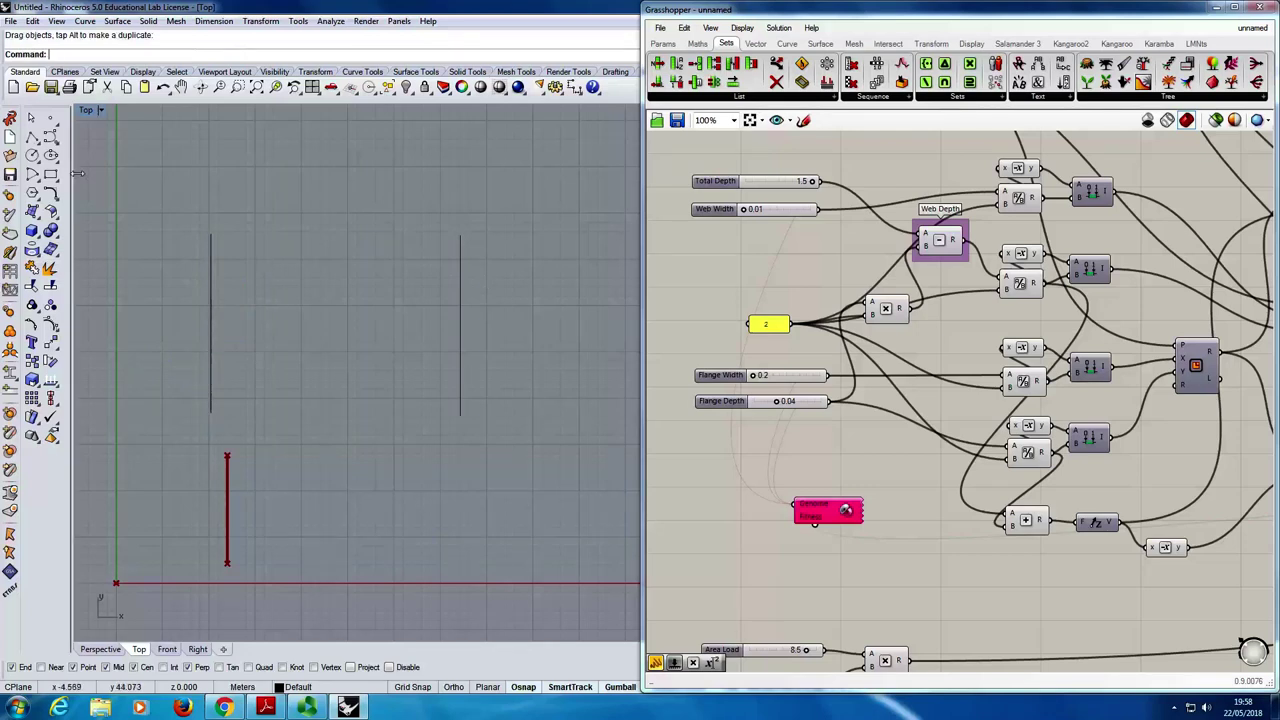
- Draw a wavy degree-3 control point curve from the left line's upper endpoint to the right line's upper endpoint
click(50, 136)
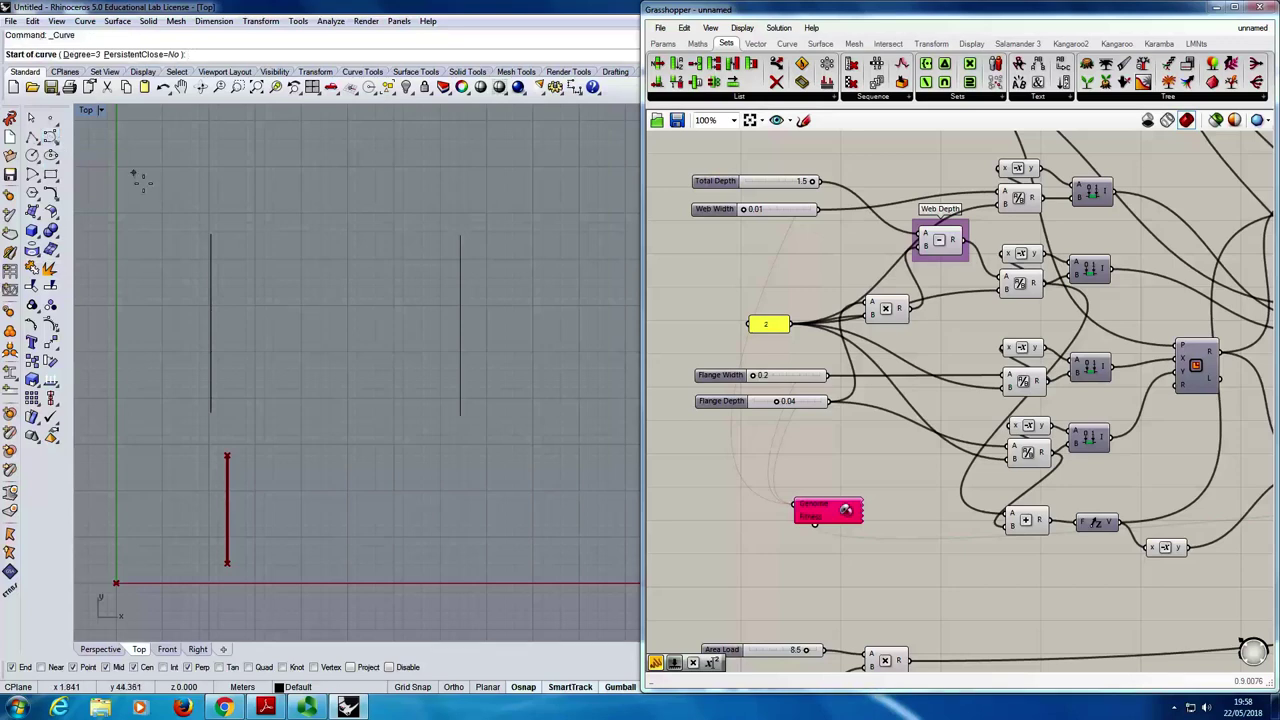
click(210, 234)
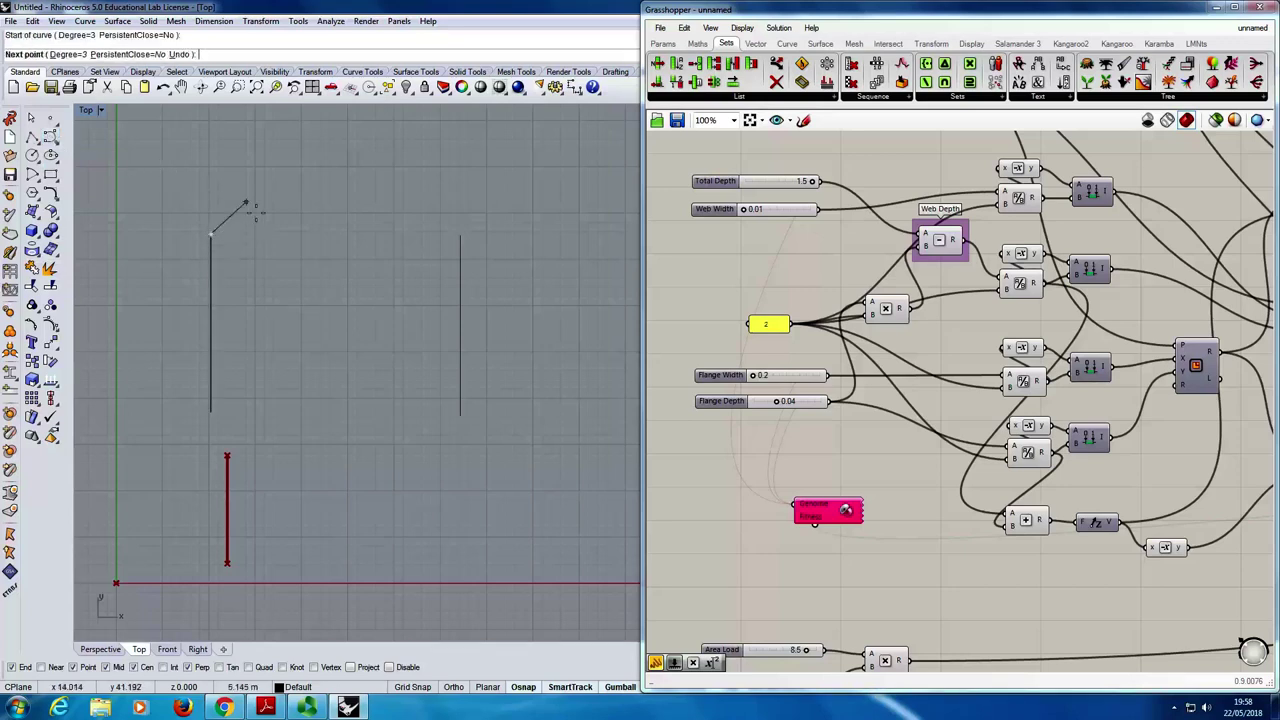
click(246, 202)
click(276, 234)
click(314, 259)
click(343, 244)
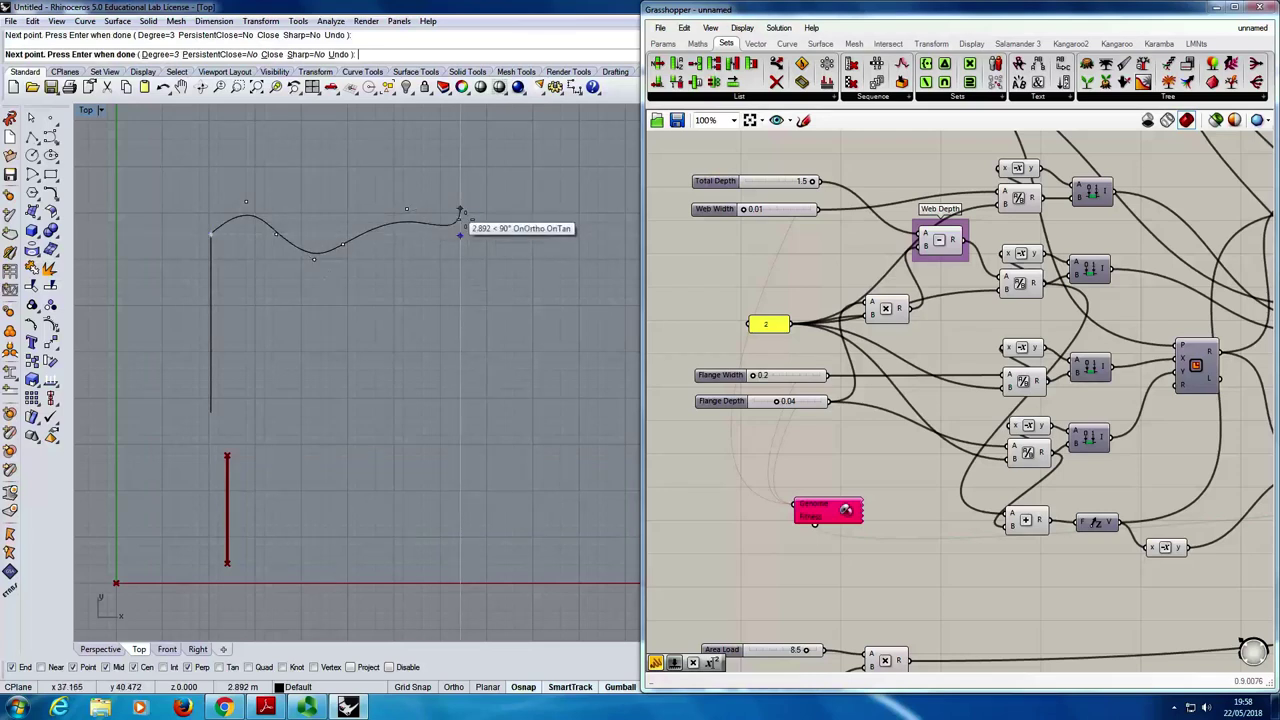
click(459, 232)
key(Return)
key(Return)
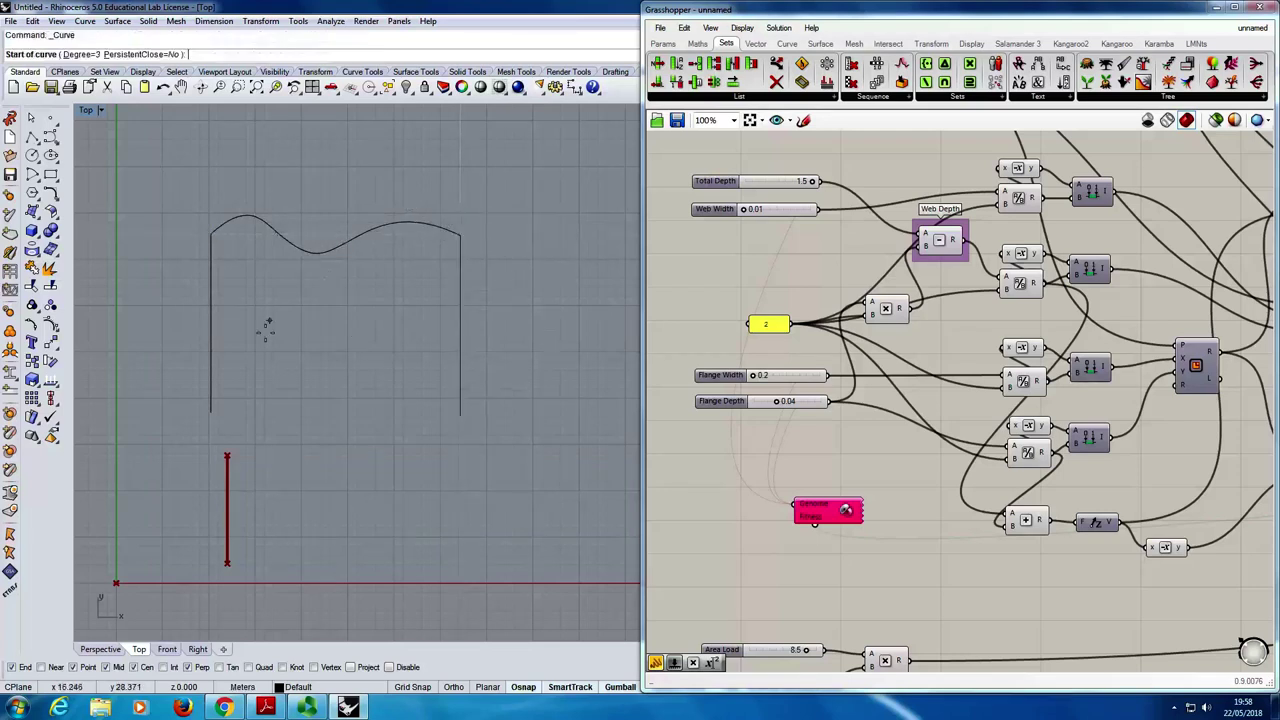
click(213, 324)
click(260, 323)
click(297, 300)
click(352, 335)
click(410, 339)
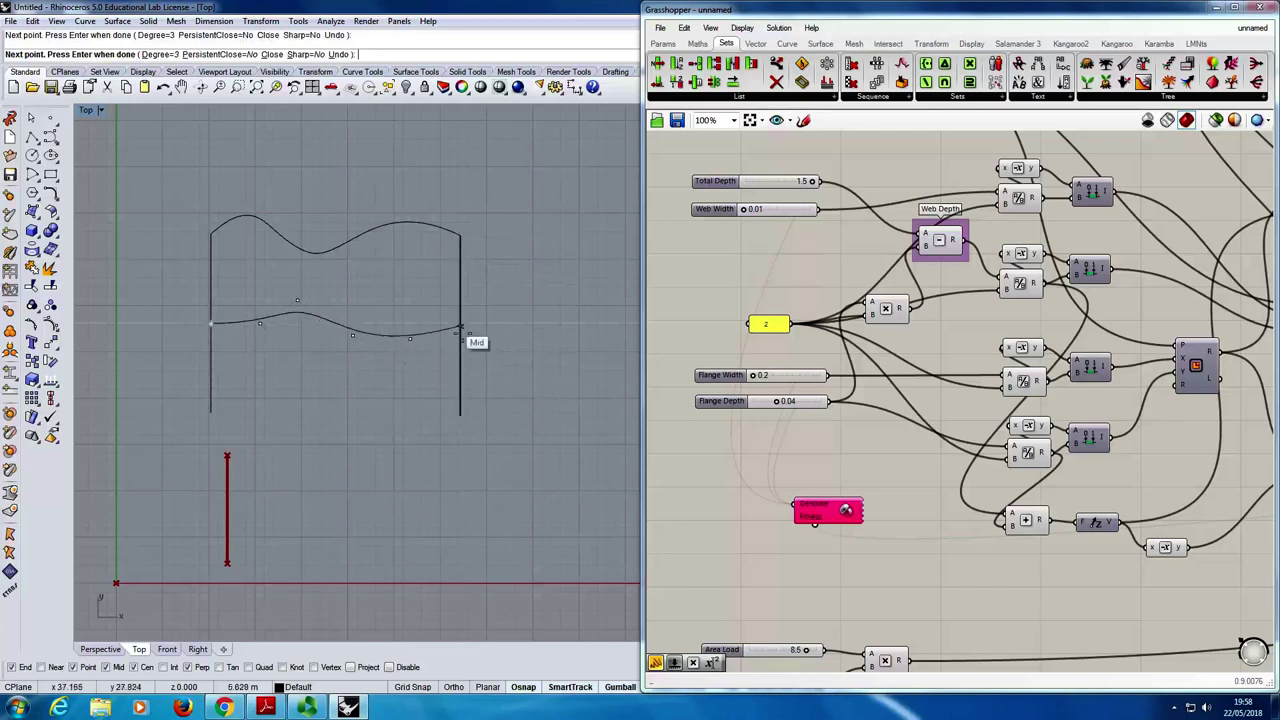
key(Escape)
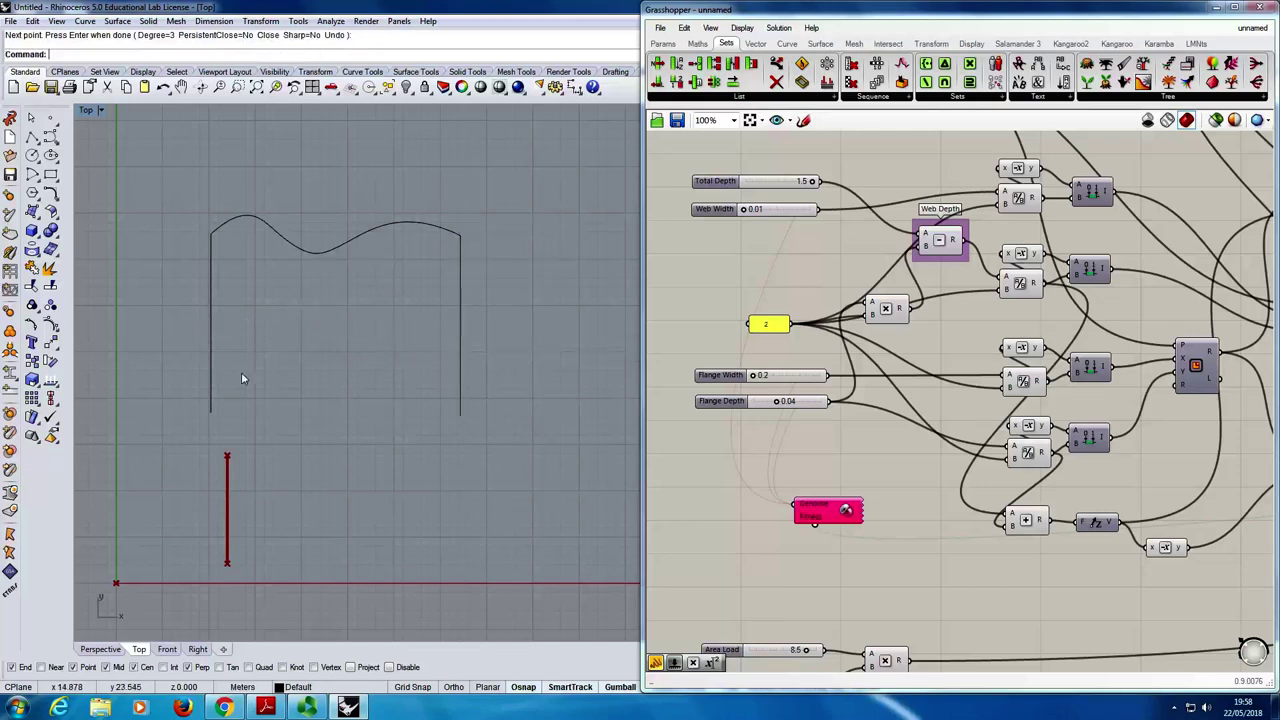
- Draw a wavy degree-3 control point curve joining the lower endpoints of the two vertical lines
key(Return)
click(210, 411)
click(245, 385)
click(295, 388)
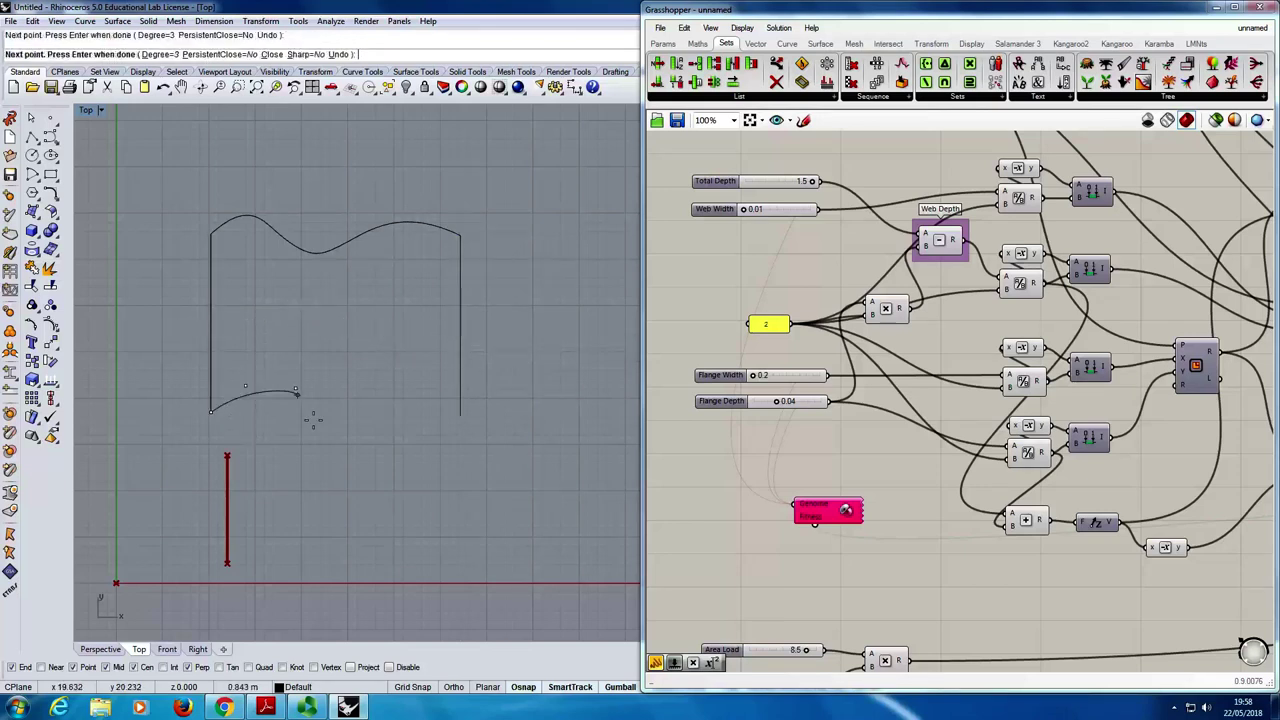
click(311, 430)
click(351, 346)
click(398, 376)
click(400, 414)
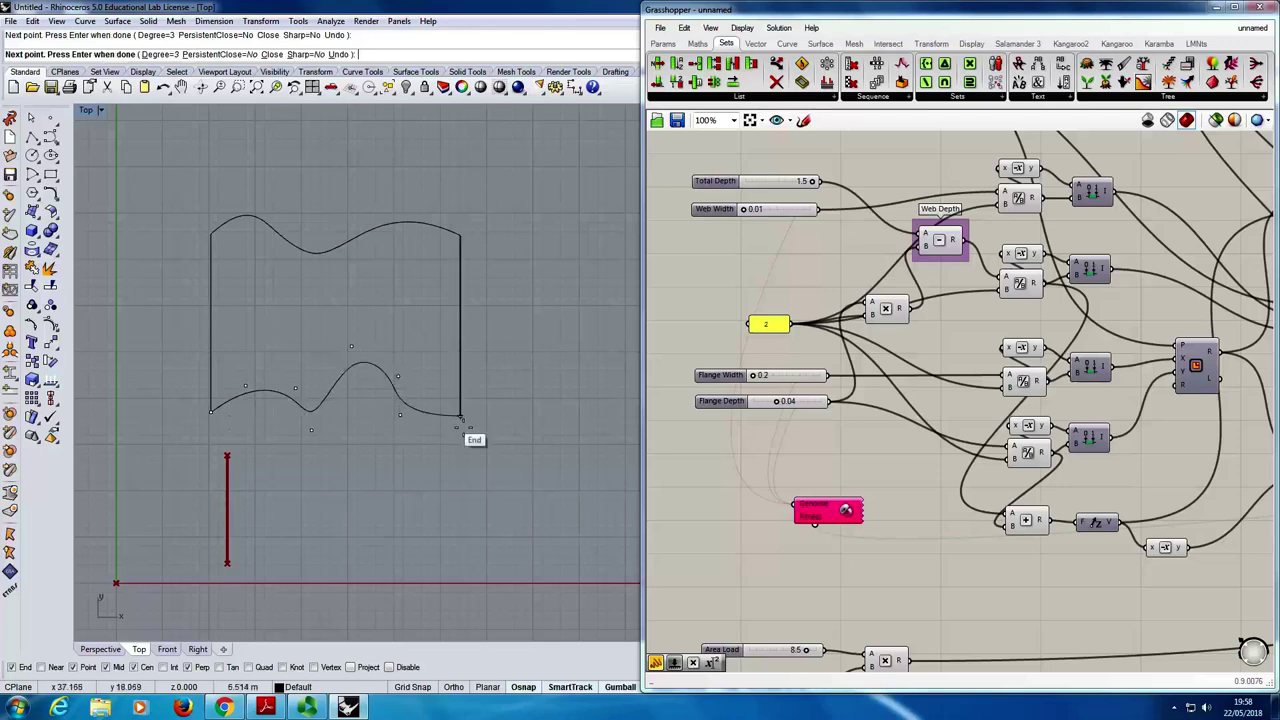
click(460, 415)
key(Return)
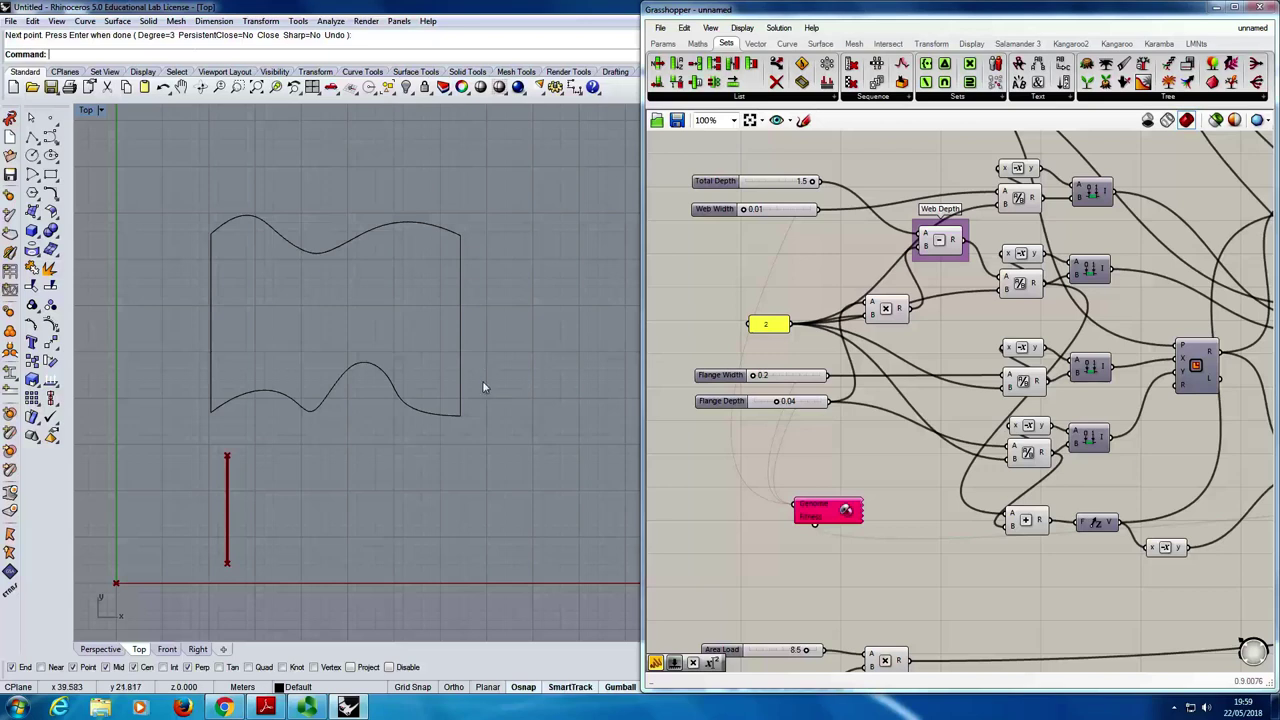
click(336, 247)
click(360, 297)
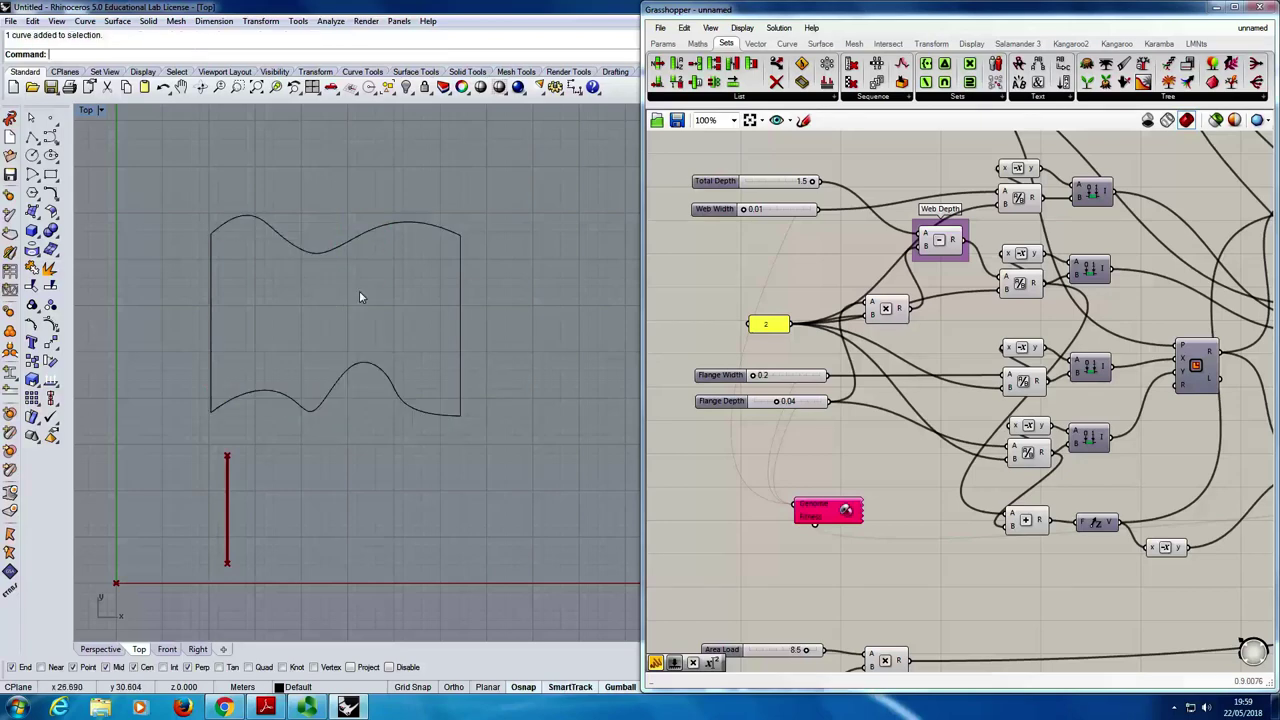
click(362, 245)
click(380, 368)
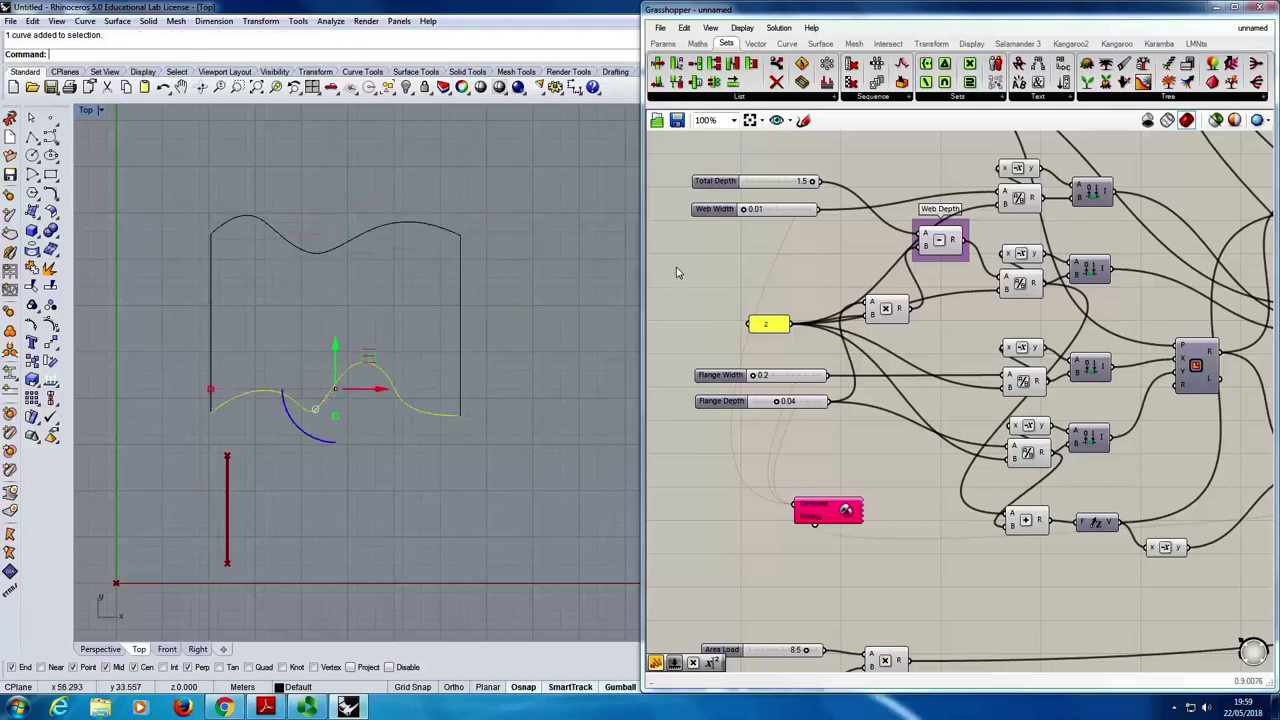
- Add a Curve parameter to empty Grasshopper canvas space below the Deflection limit slider
scroll(718, 263, down, 3)
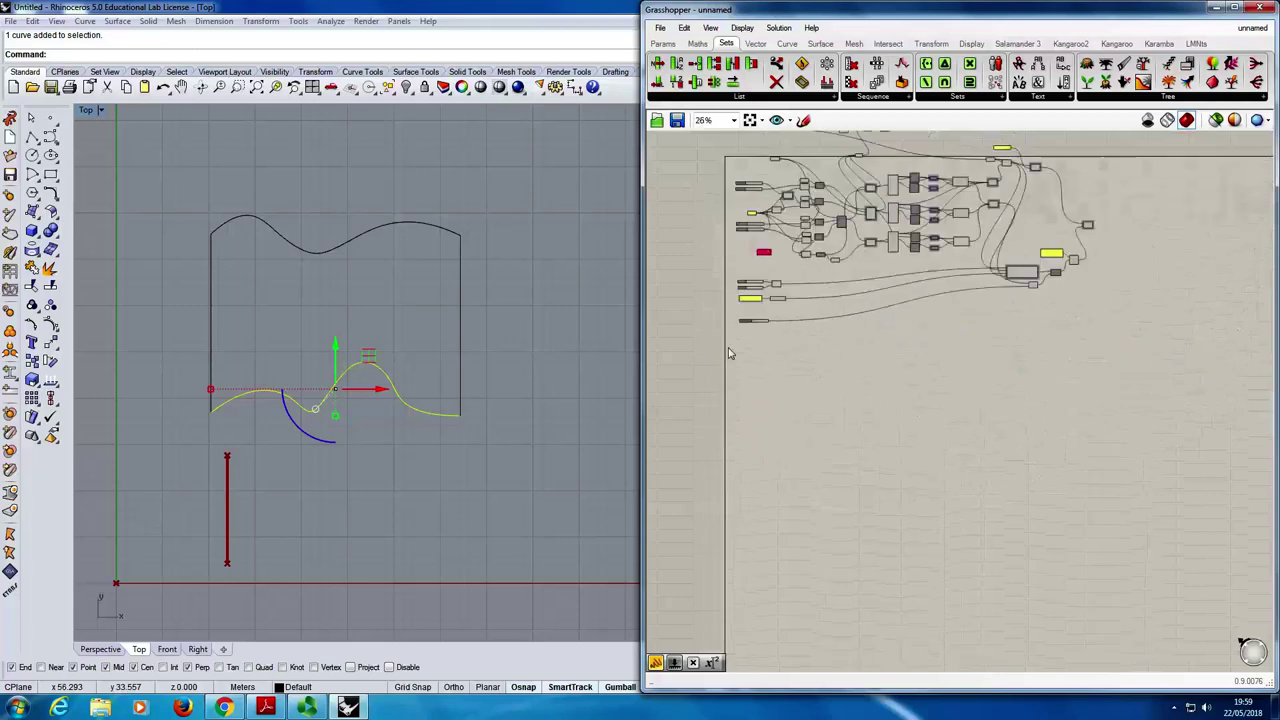
scroll(695, 307, up, 3)
scroll(695, 307, up, 3)
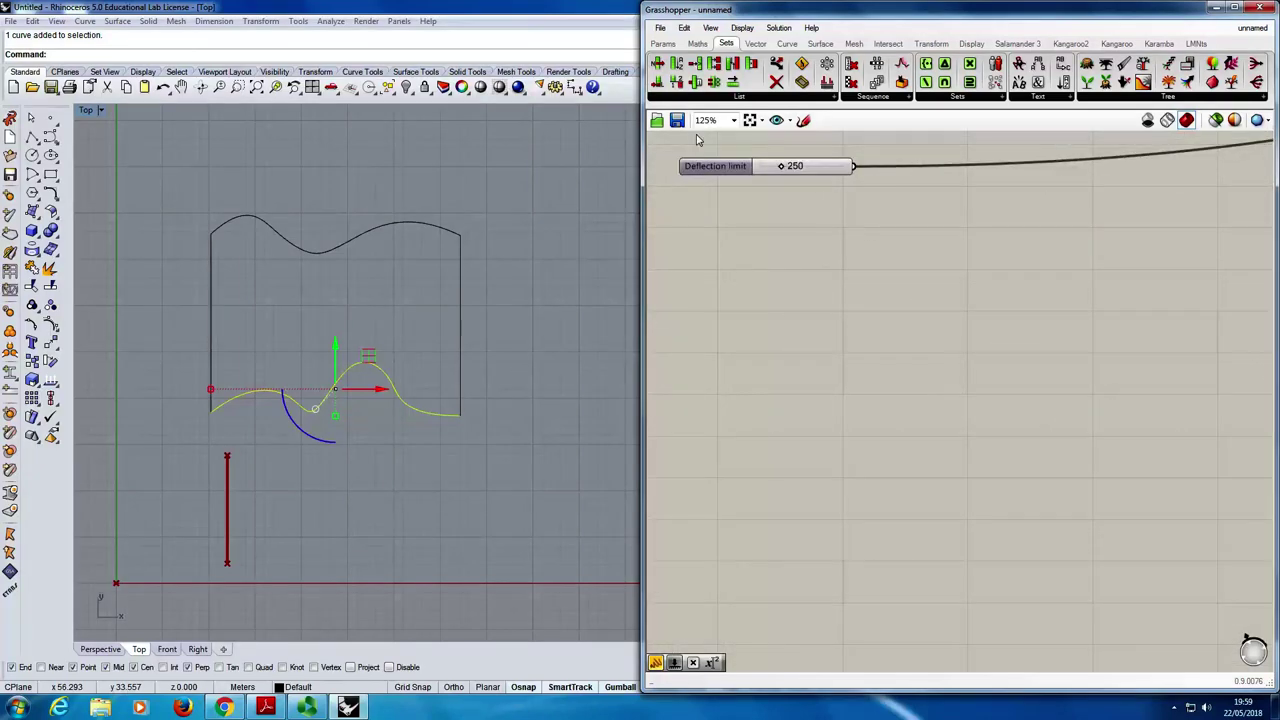
click(664, 45)
click(708, 97)
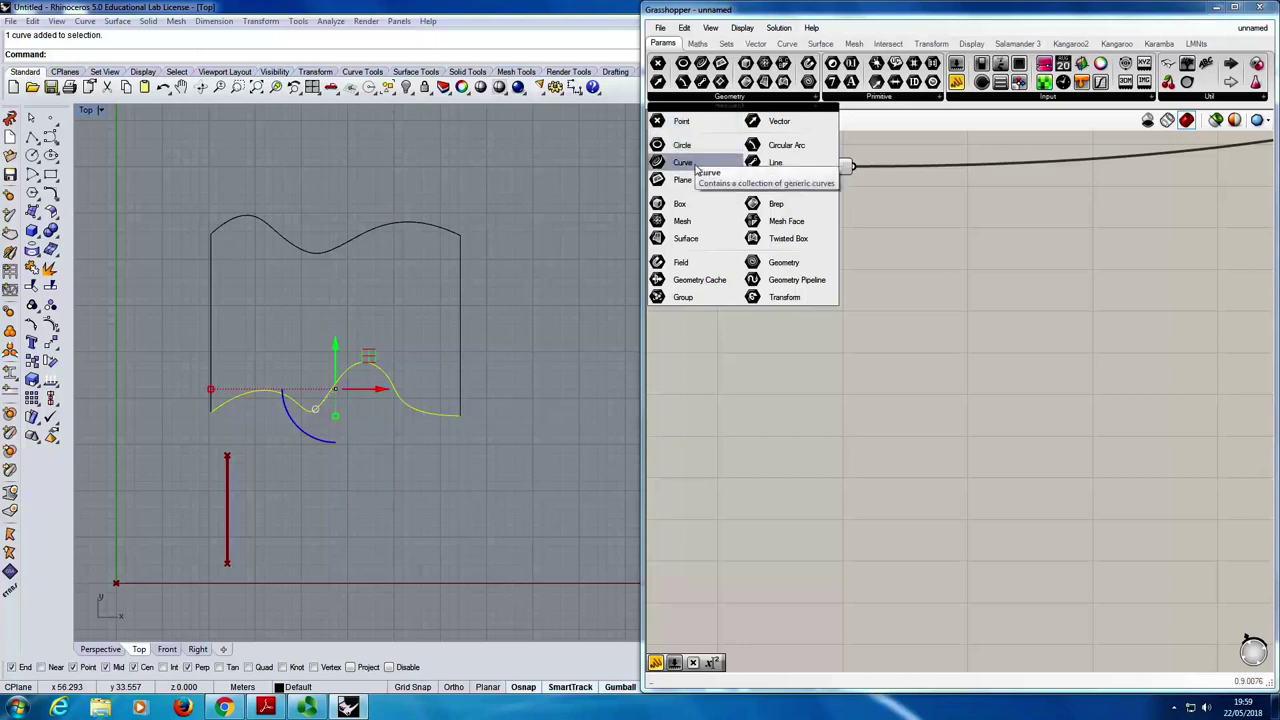
drag(682, 163, 725, 309)
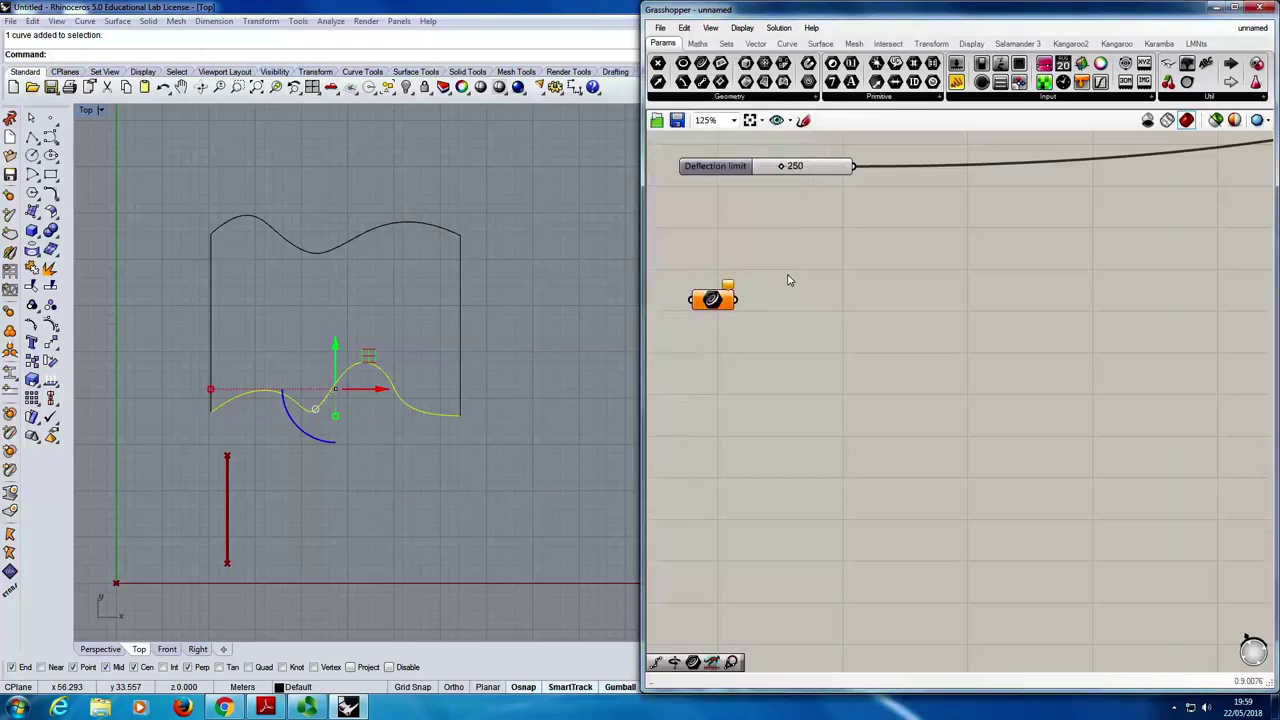
- Try to reference the wavy curves in the Curve parameter by selecting them in Rhino before using Set Multiple Curves
click(390, 332)
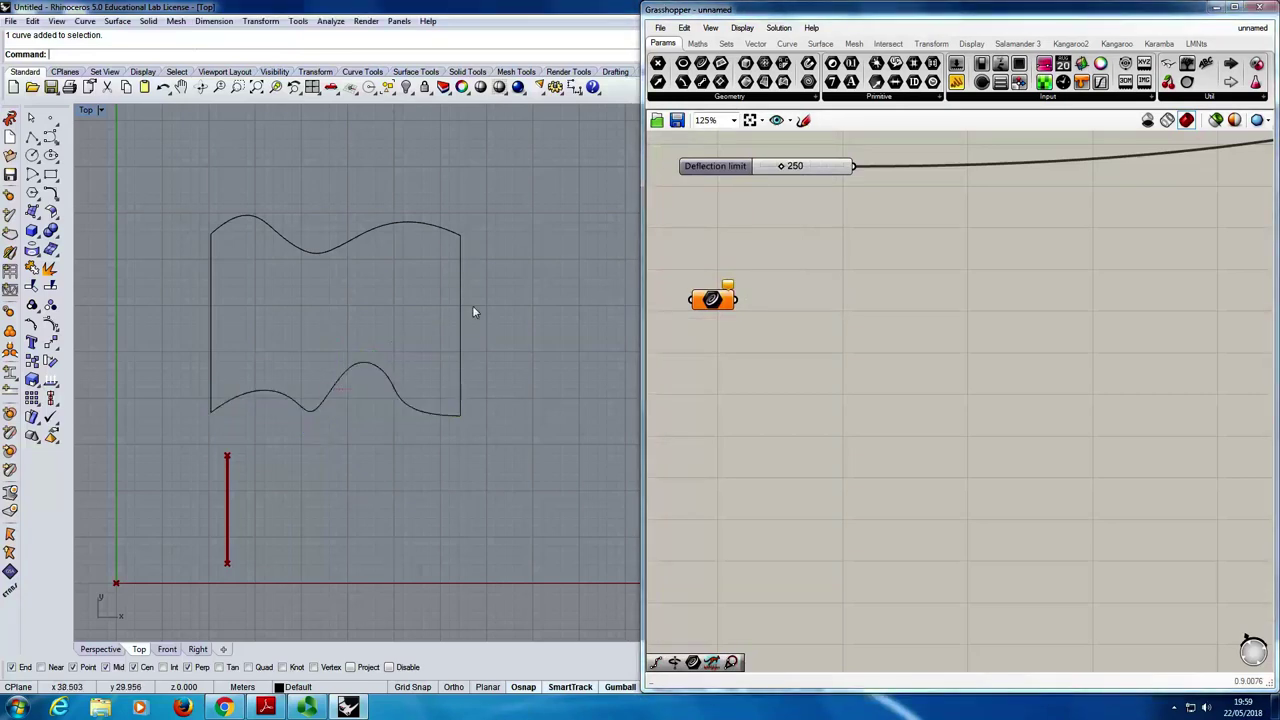
click(368, 233)
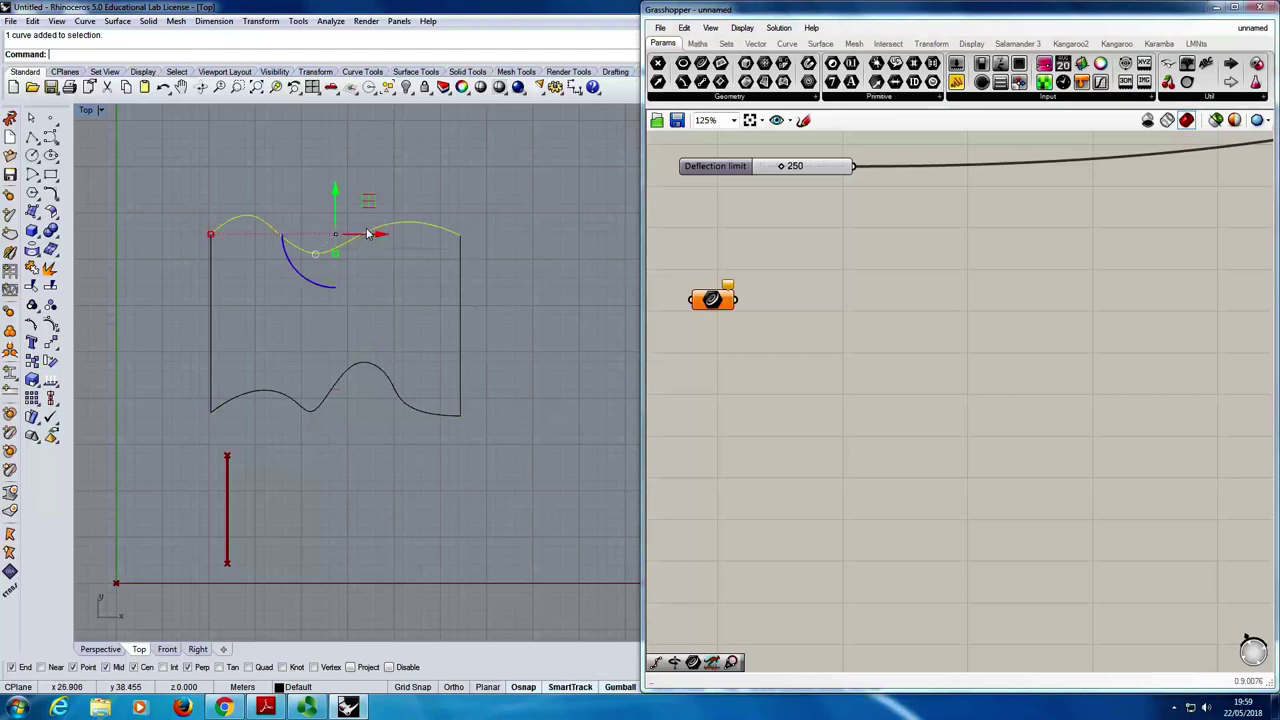
click(365, 362)
click(714, 302)
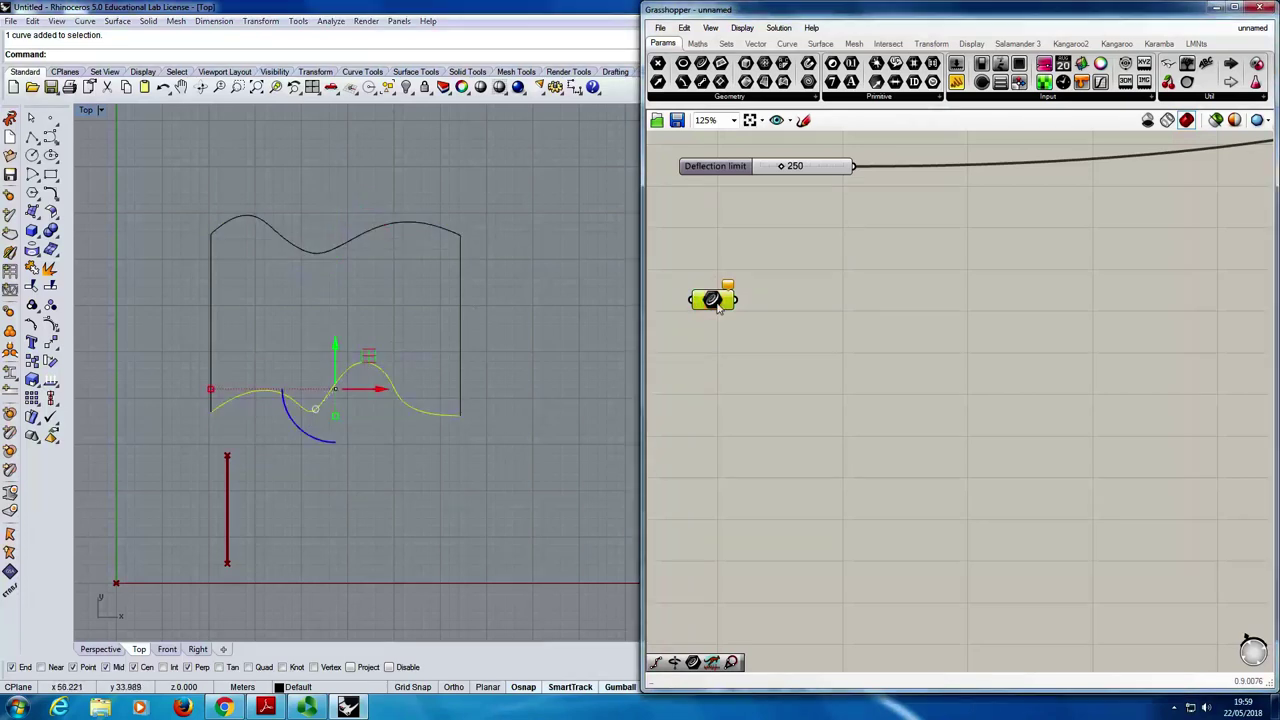
right_click(716, 306)
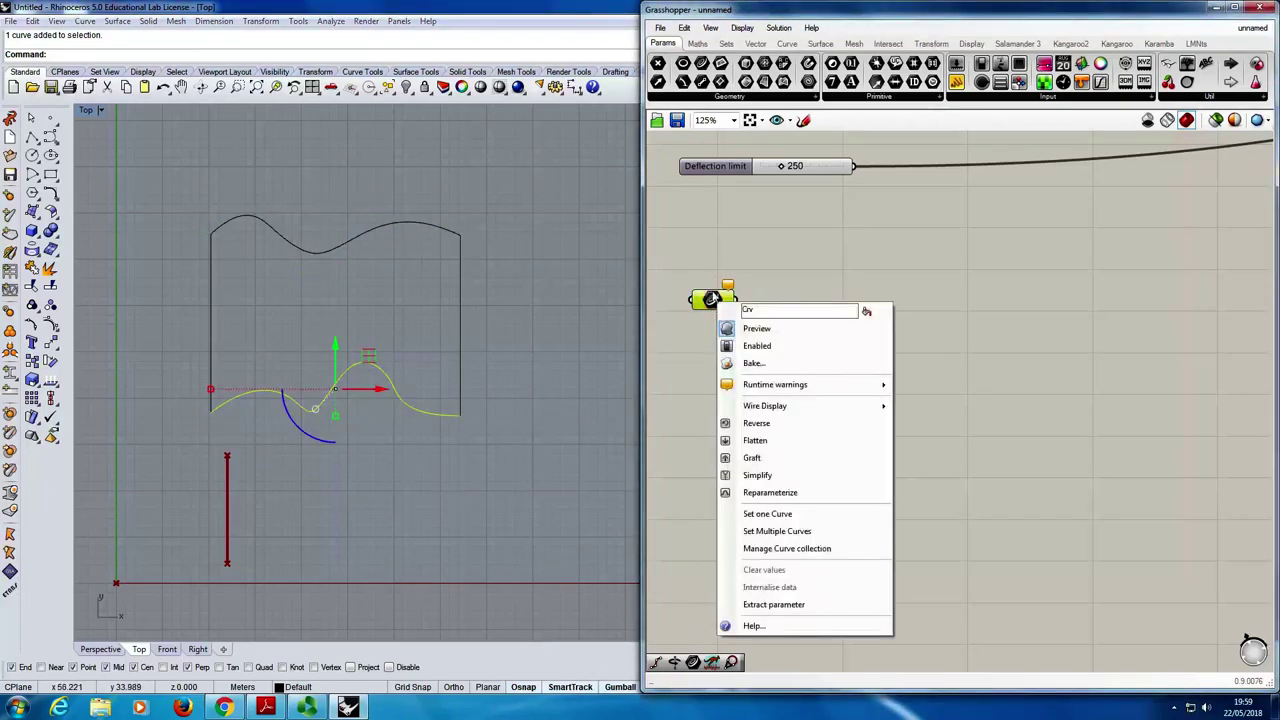
click(778, 533)
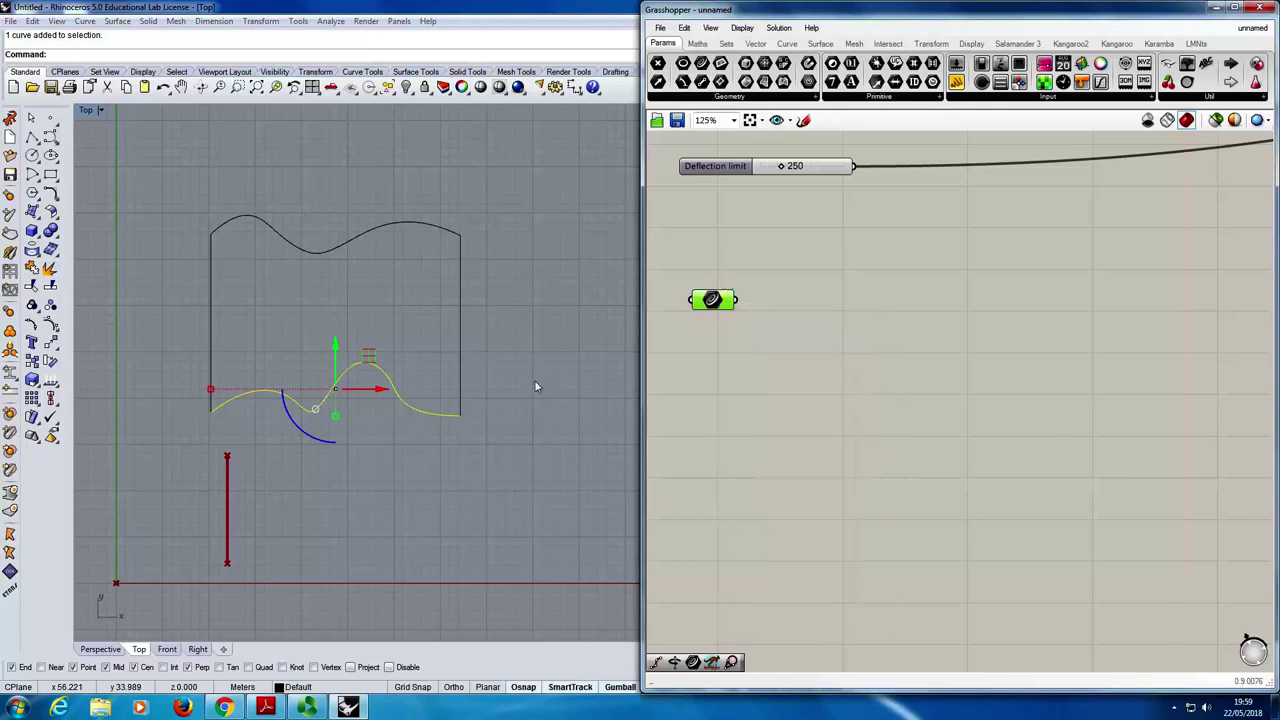
click(348, 245)
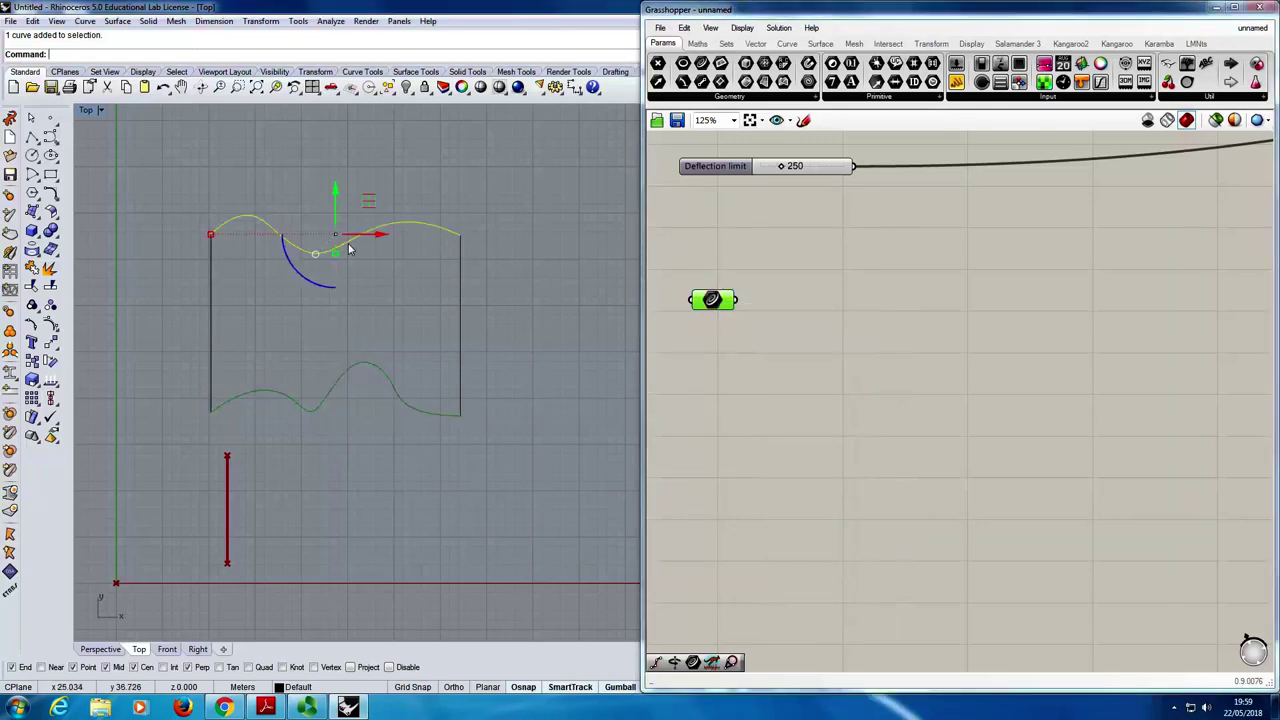
right_click(366, 362)
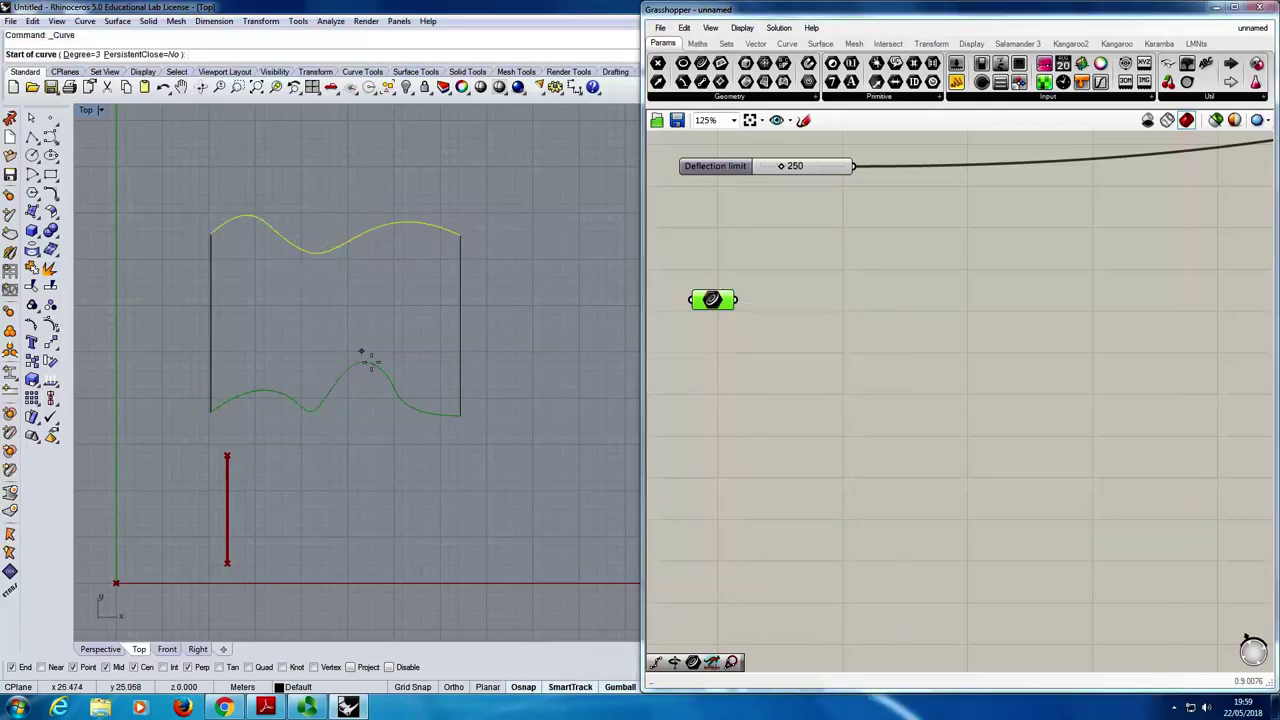
key(Escape)
key(Escape)
- Reference both the upper and lower wavy curves in the Curve parameter with Set Multiple Curves
right_click(713, 301)
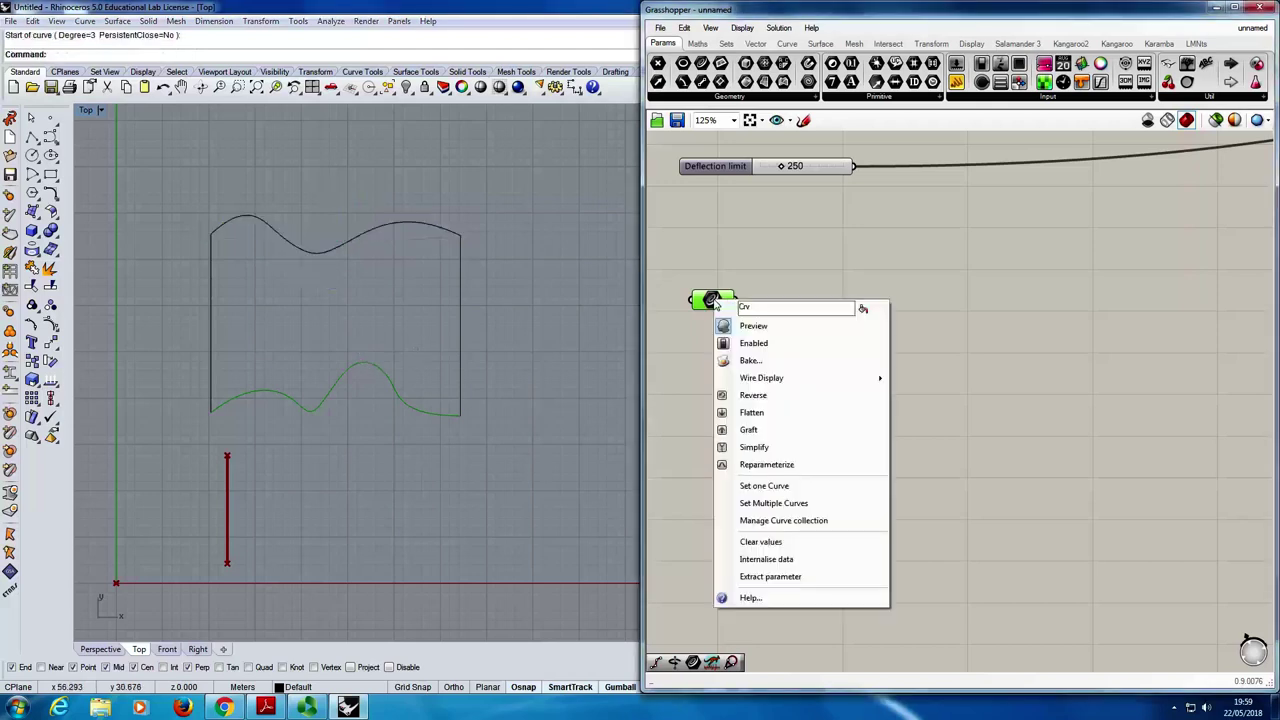
click(770, 487)
click(354, 236)
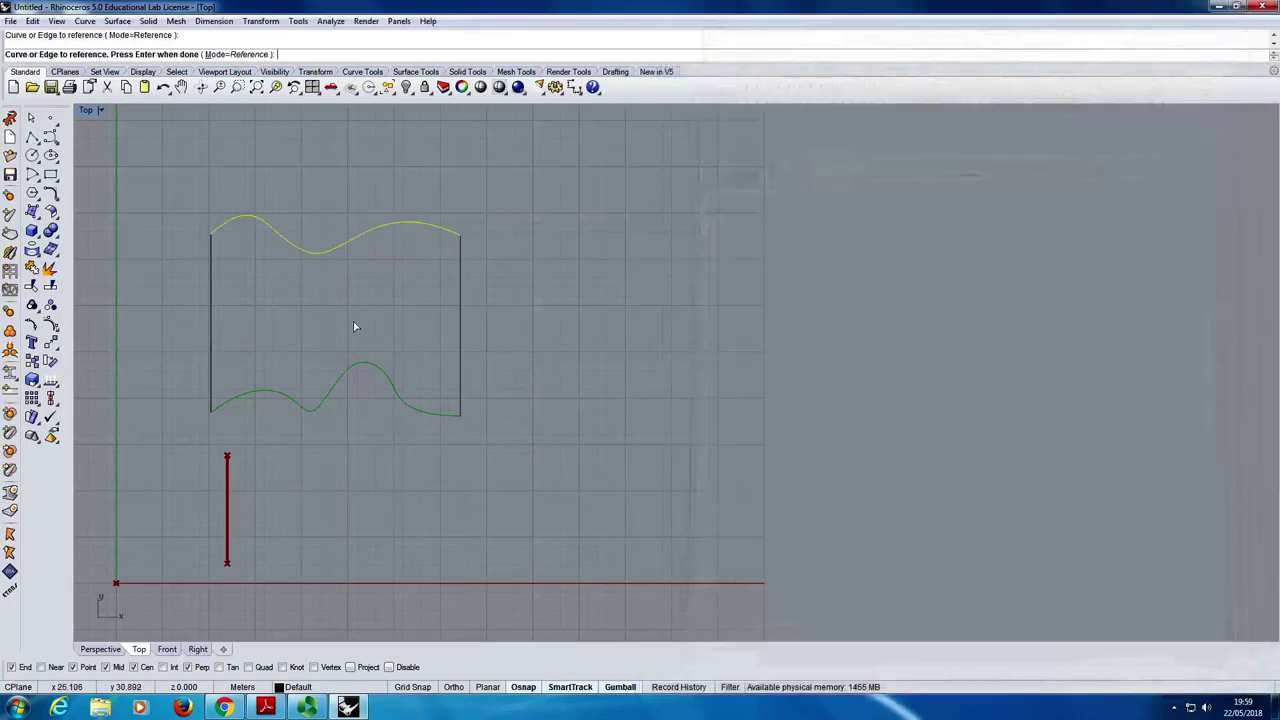
click(364, 366)
key(Return)
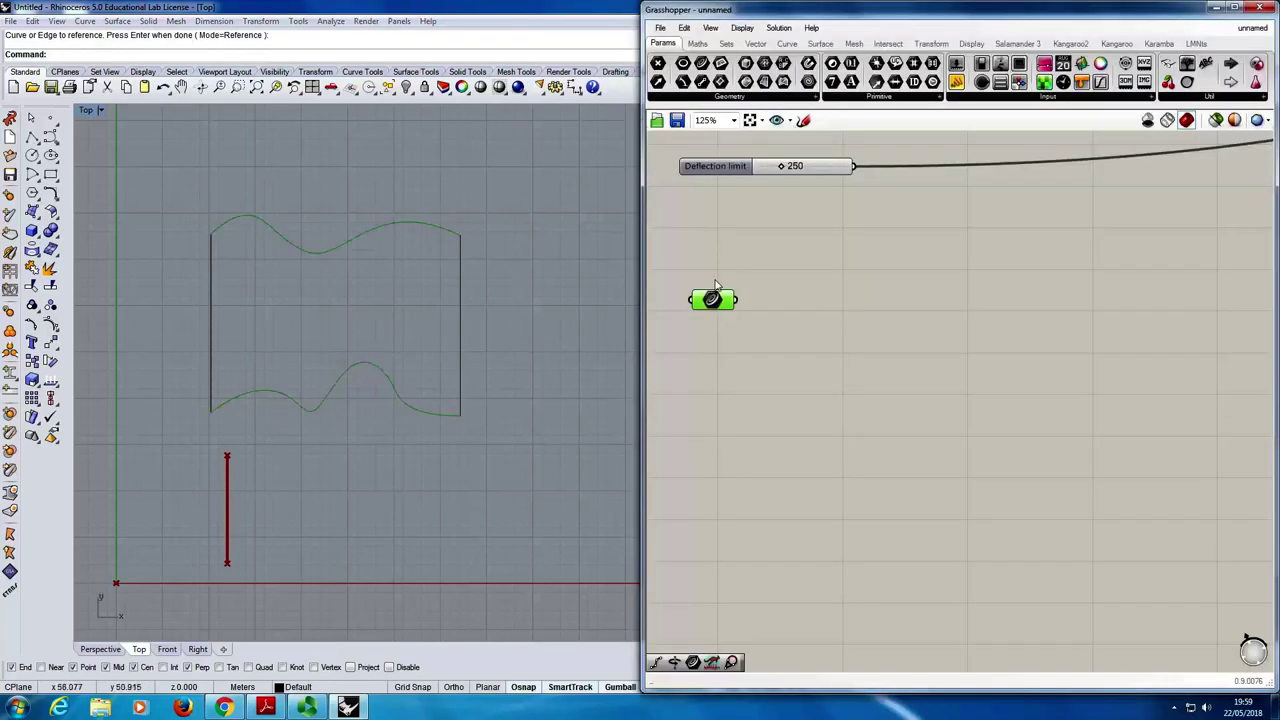
- Add a curve Contour component beside the Curve parameter and connect the parameter to its curve input
mouse_move(727, 303)
double_click(801, 304)
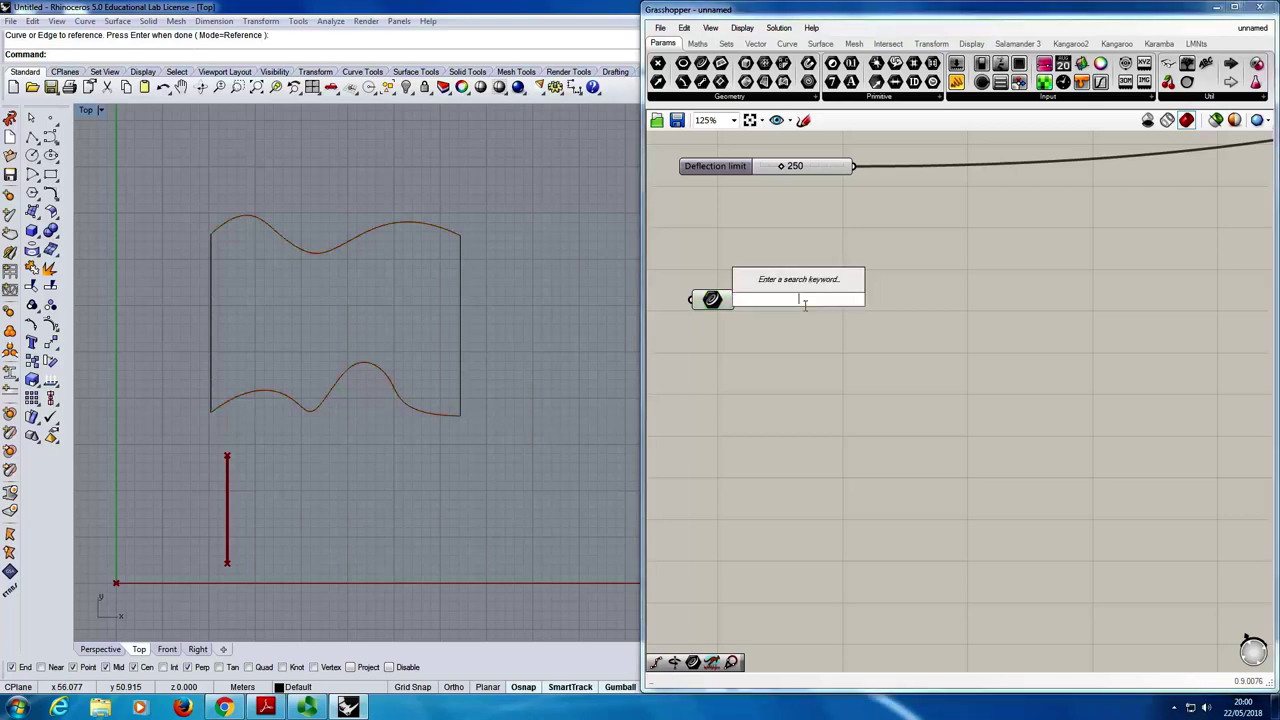
text(CONTOUR)
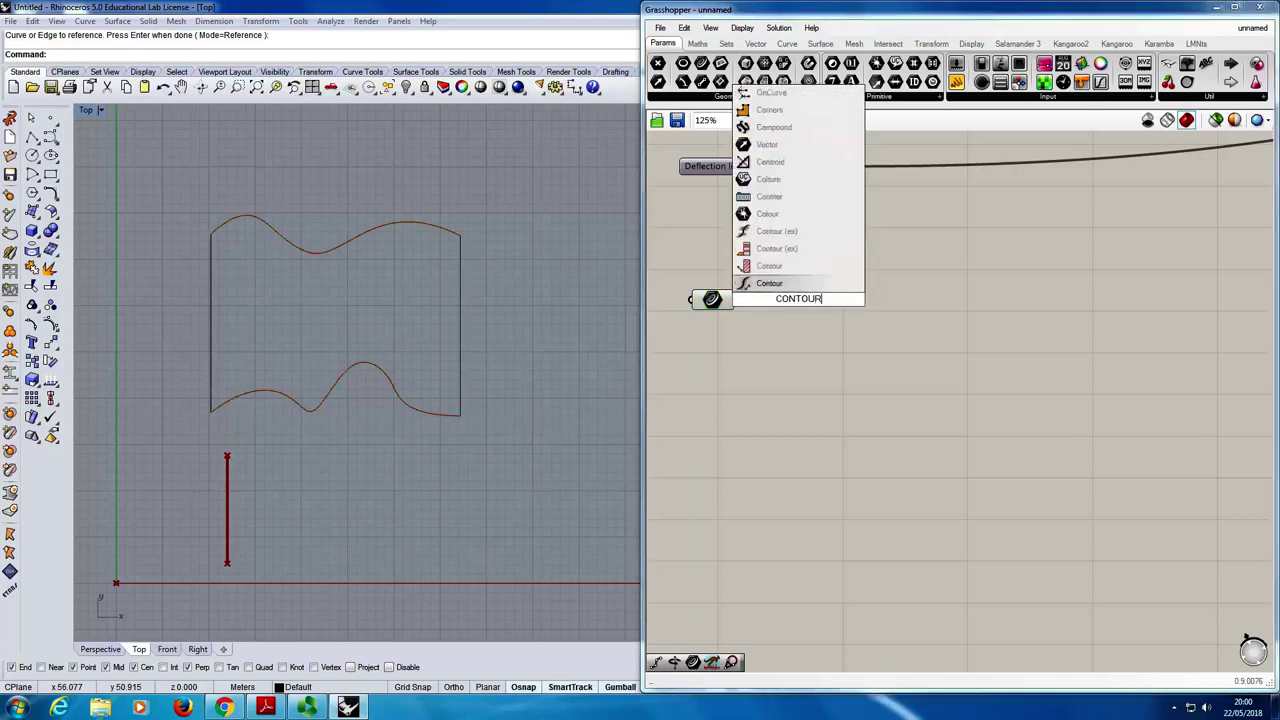
key(Return)
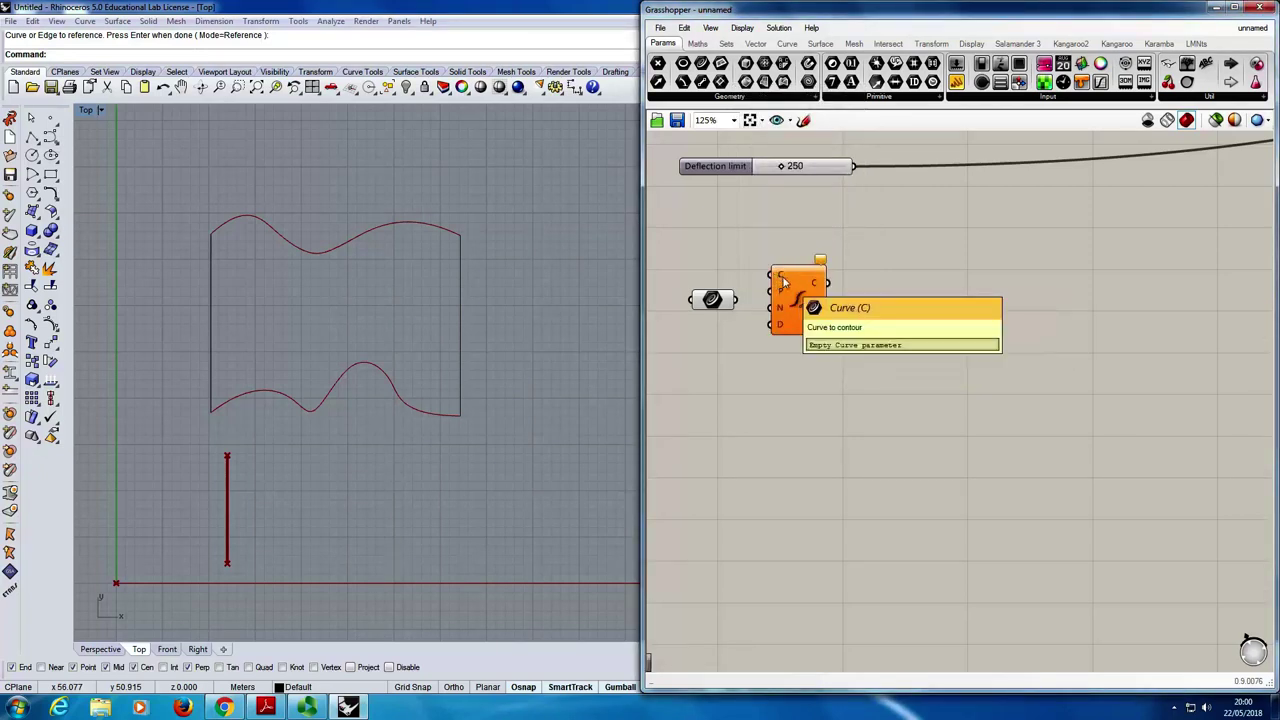
mouse_move(784, 283)
mouse_down()
mouse_move(786, 308)
mouse_move(717, 292)
mouse_move(787, 316)
mouse_move(785, 303)
mouse_up()
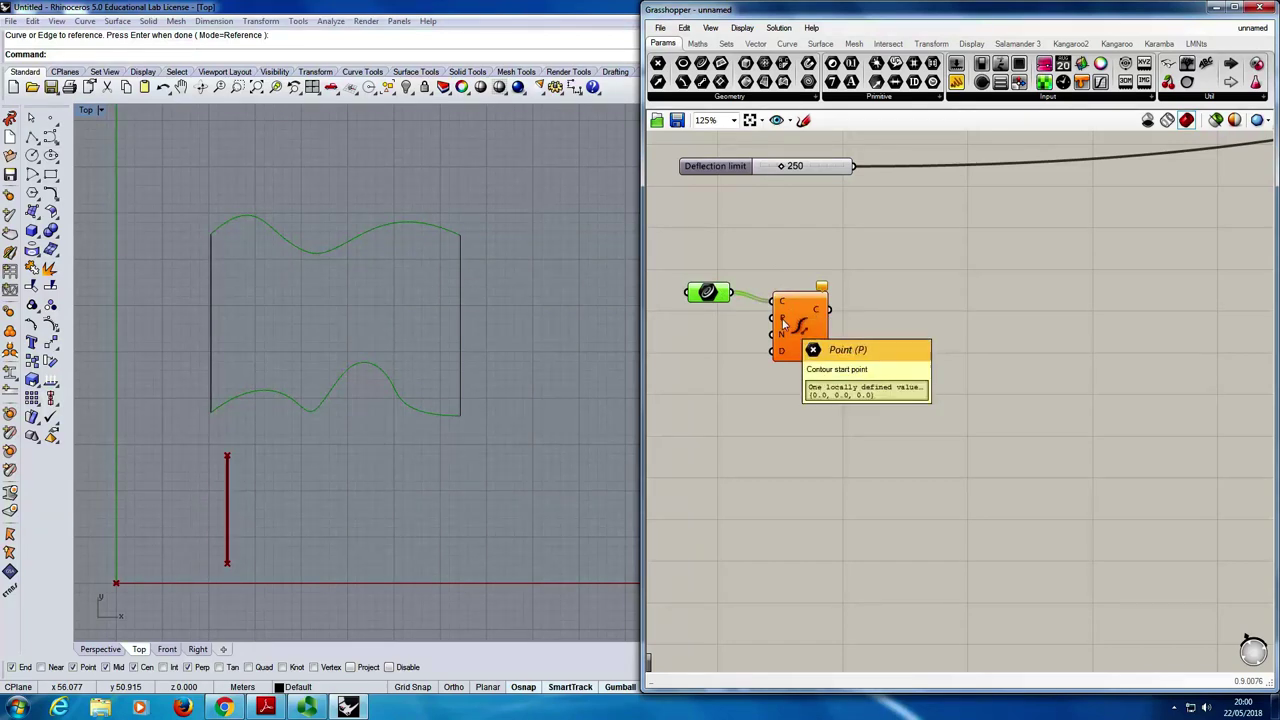
- Connect the Trib Area slider to the Contour component's distance input
drag(798, 325, 808, 322)
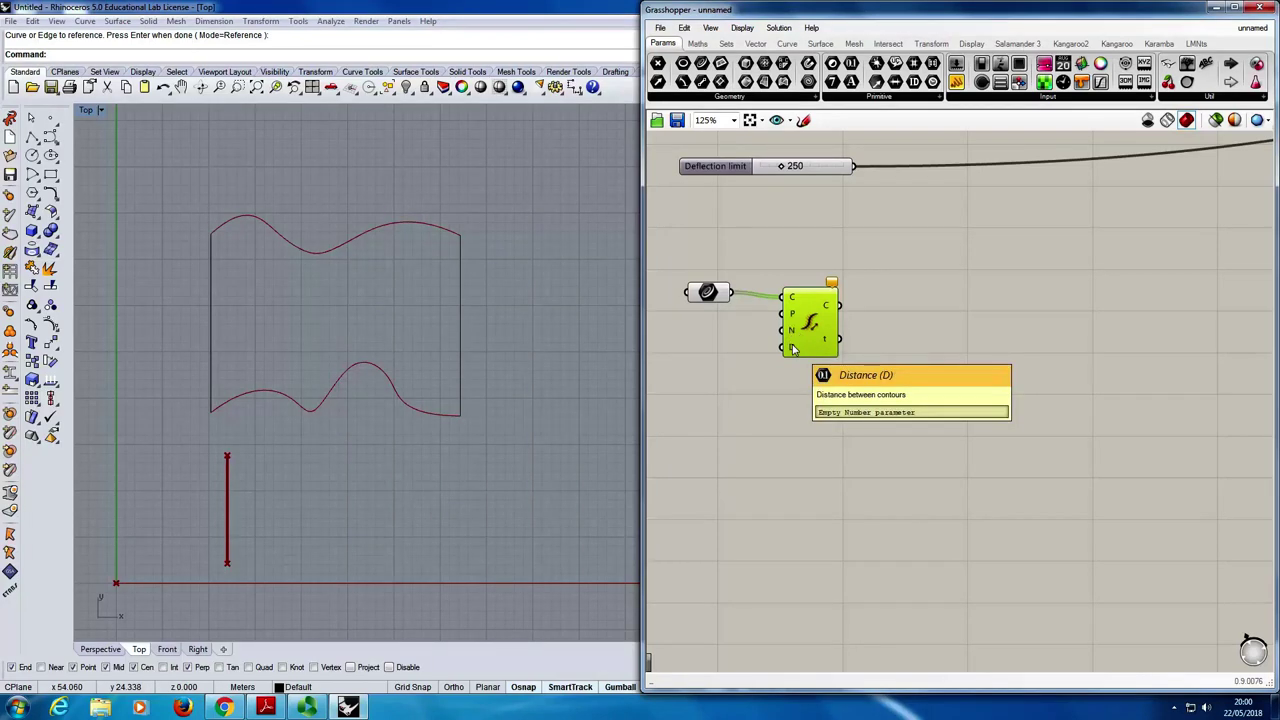
scroll(900, 360, up, 5)
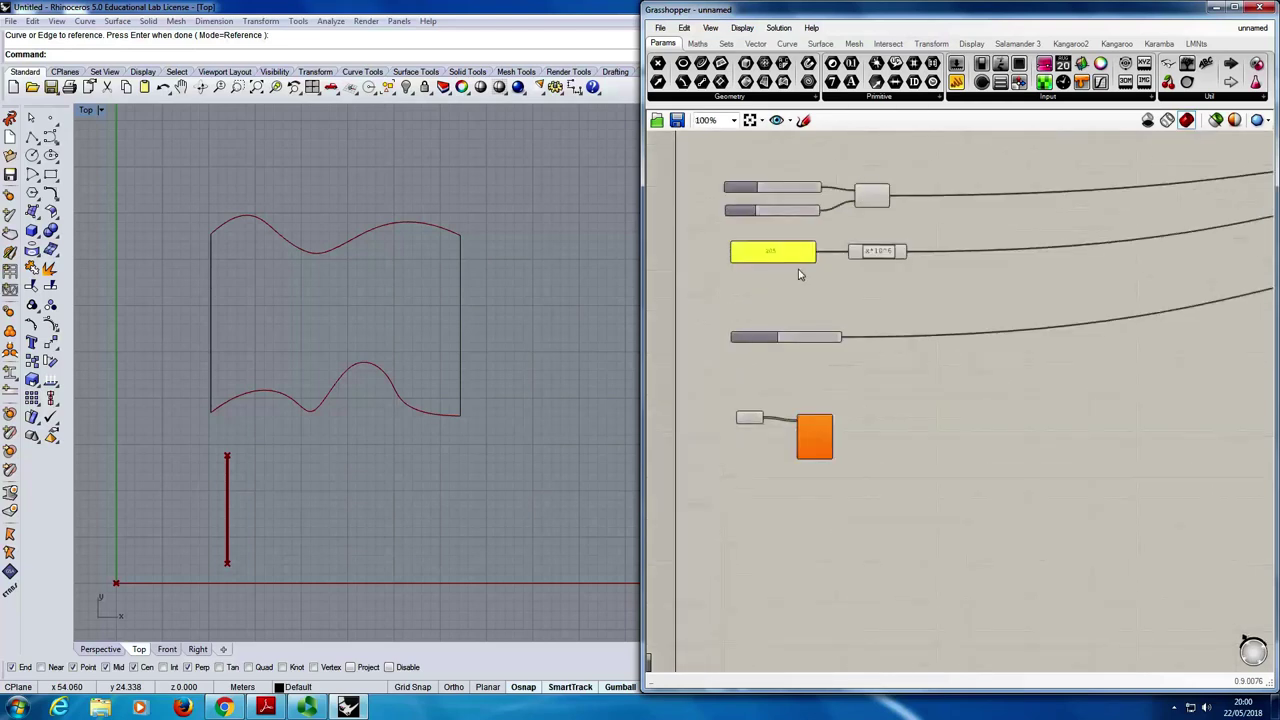
drag(727, 183, 729, 187)
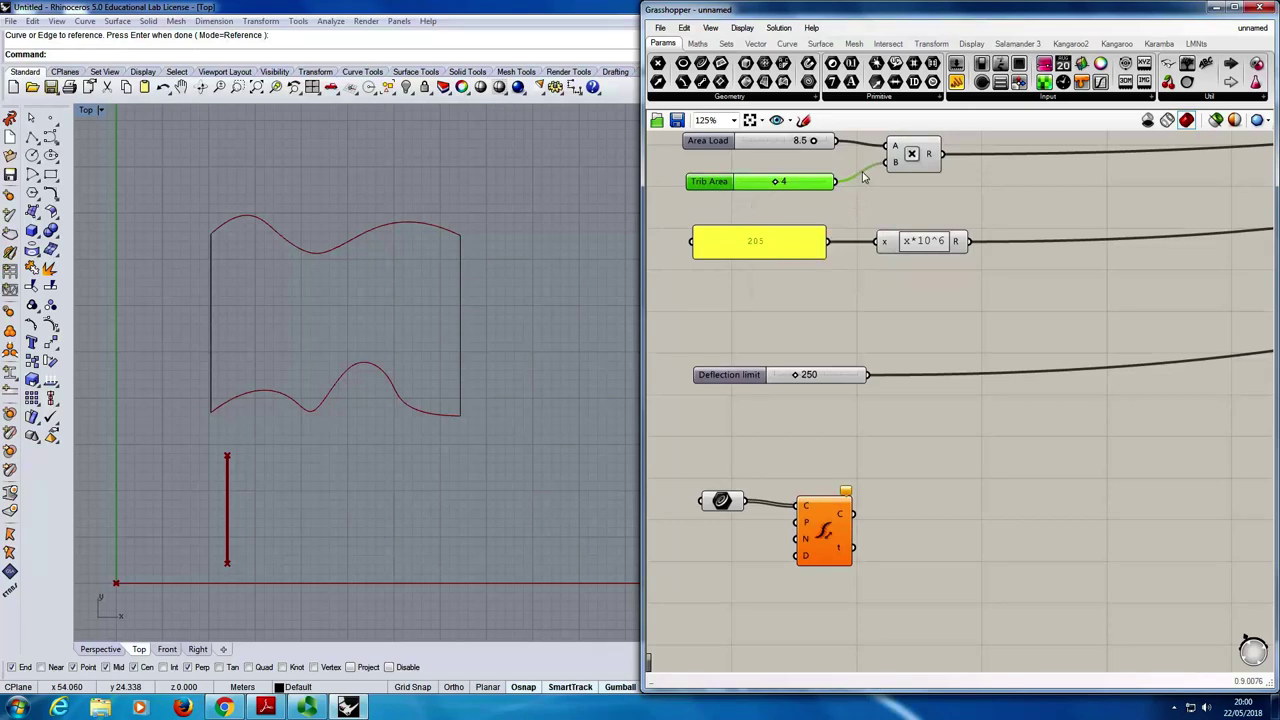
drag(840, 182, 797, 555)
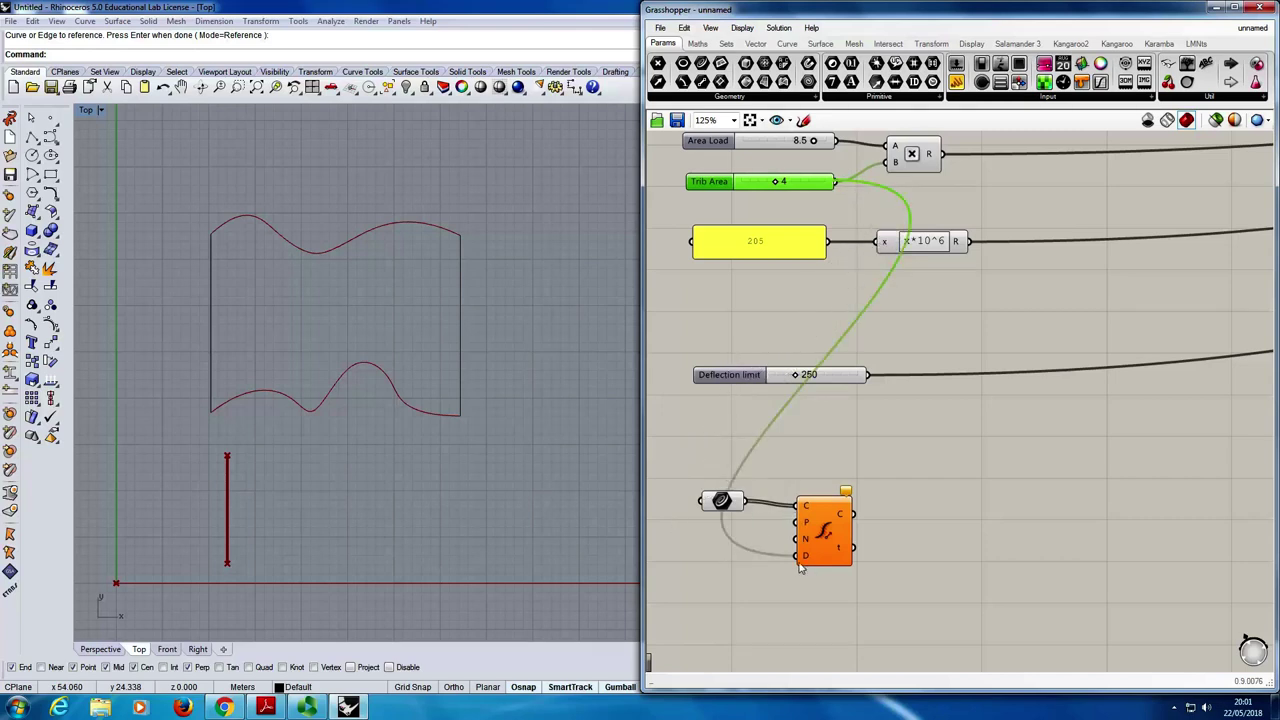
click(818, 545)
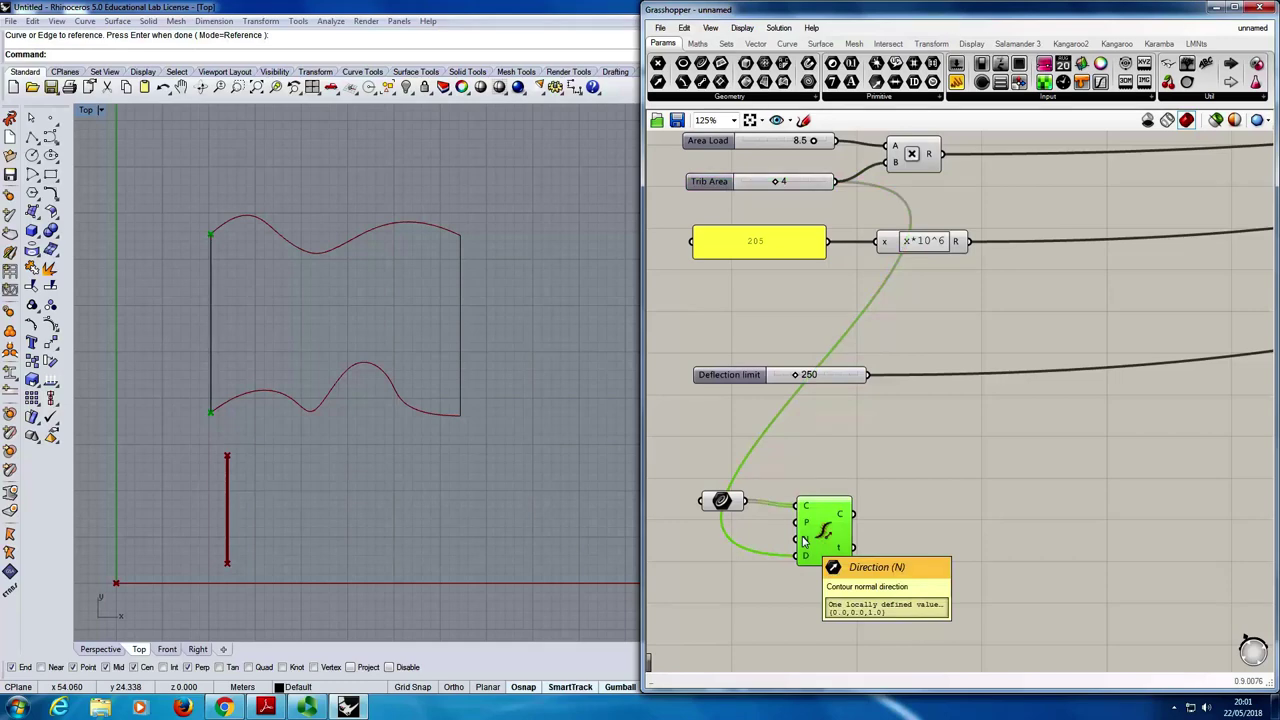
- Try the XZ Plane component as the Contour component's direction input and disconnect it again
scroll(805, 540, down, 5)
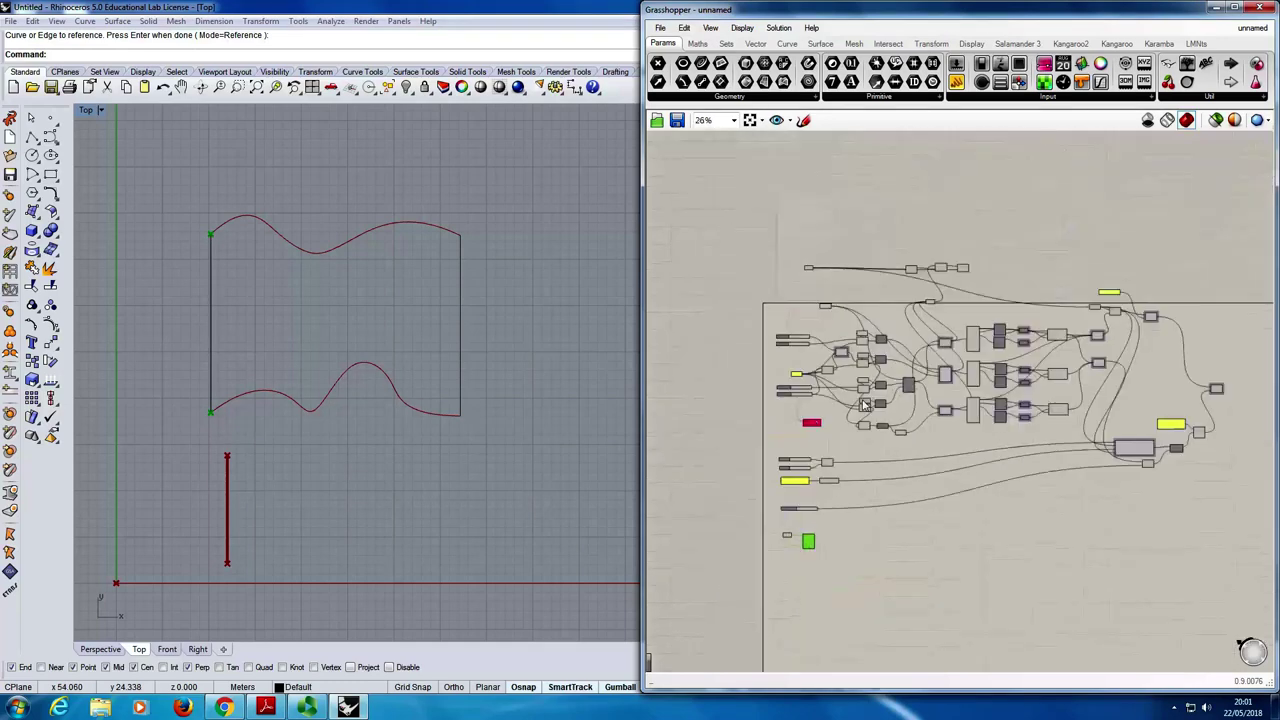
scroll(865, 405, up, 3)
scroll(835, 305, down, 3)
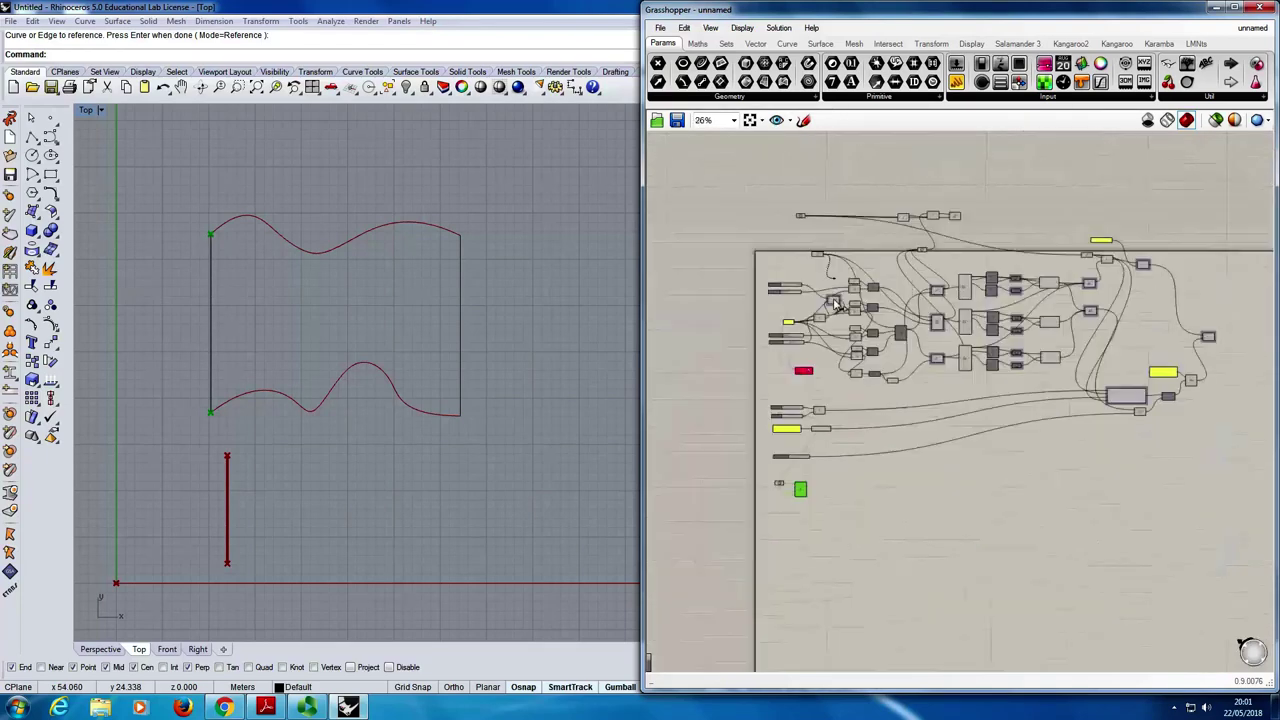
scroll(795, 475, up, 4)
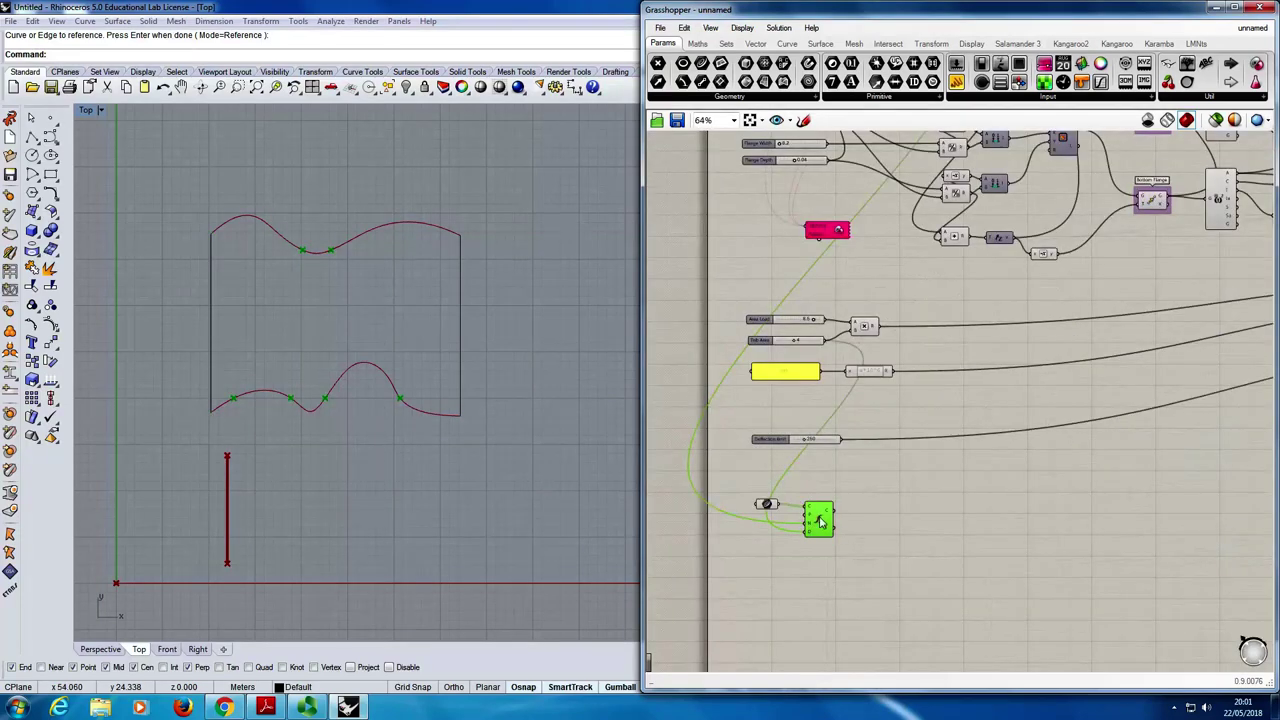
right_click(811, 524)
mouse_move(884, 468)
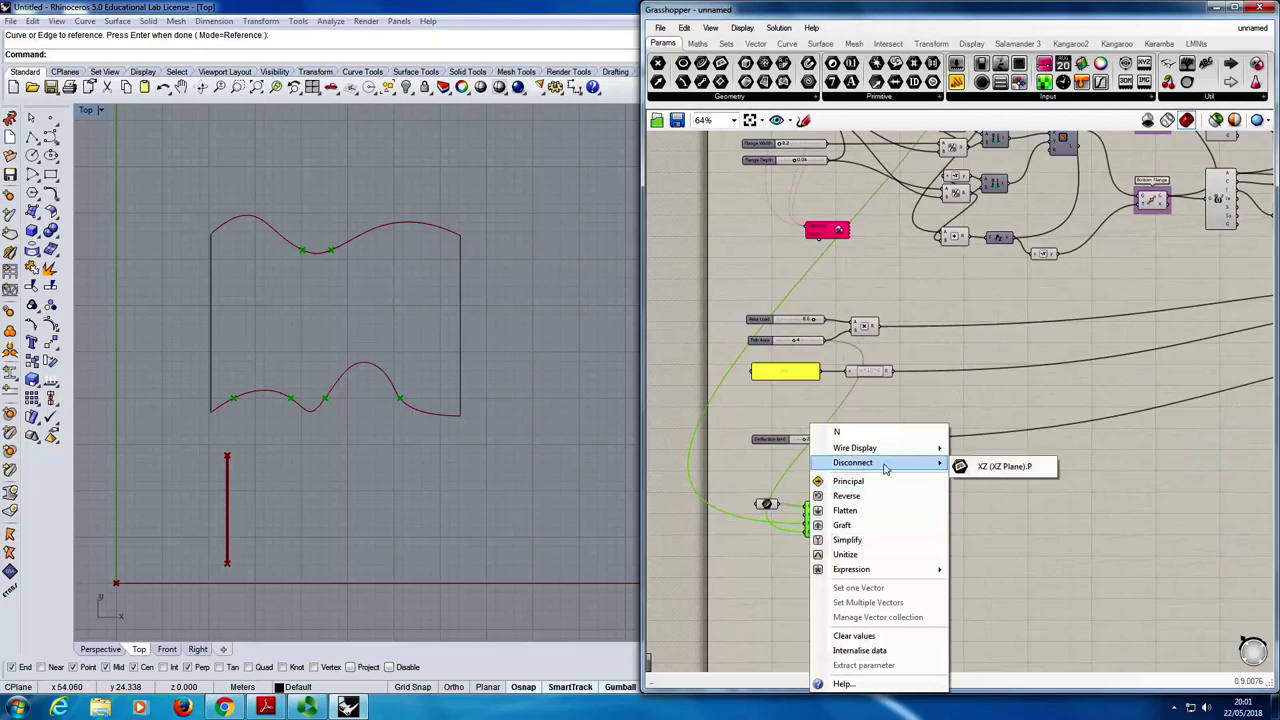
click(1003, 466)
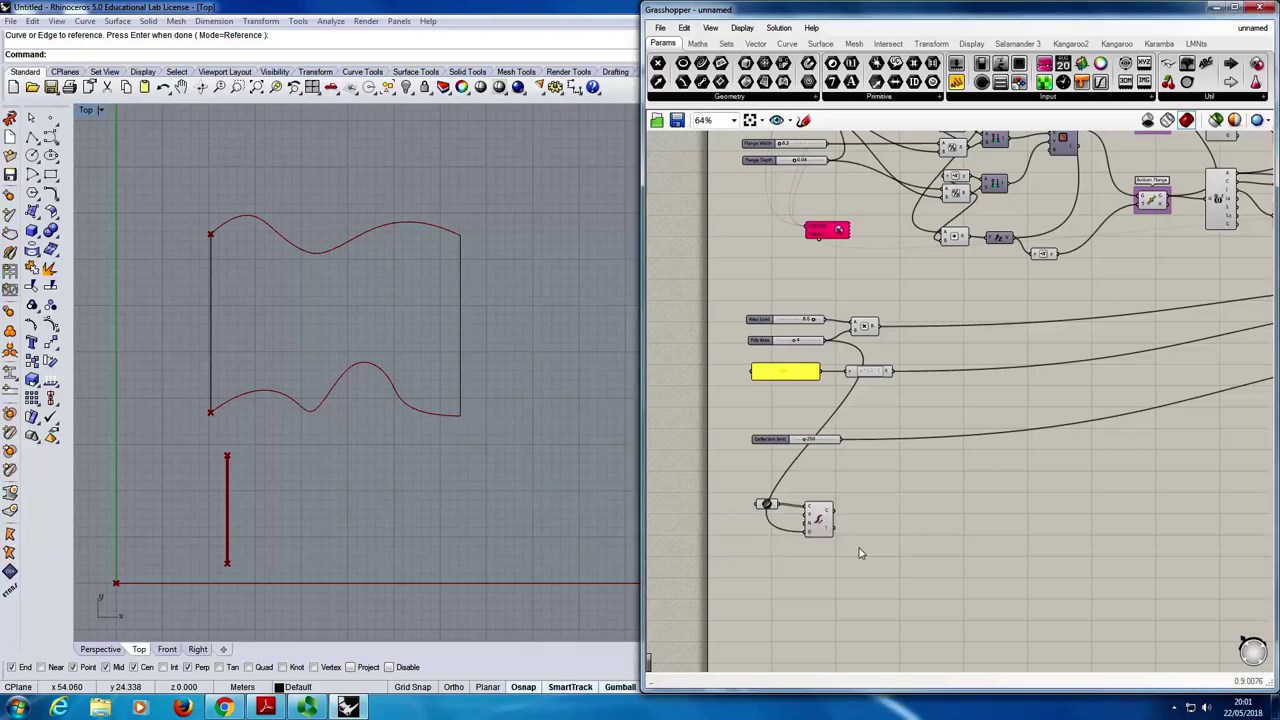
- Add a Unit X vector below the Curve parameter and connect it to the Contour component's direction input
double_click(770, 553)
text(unit x)
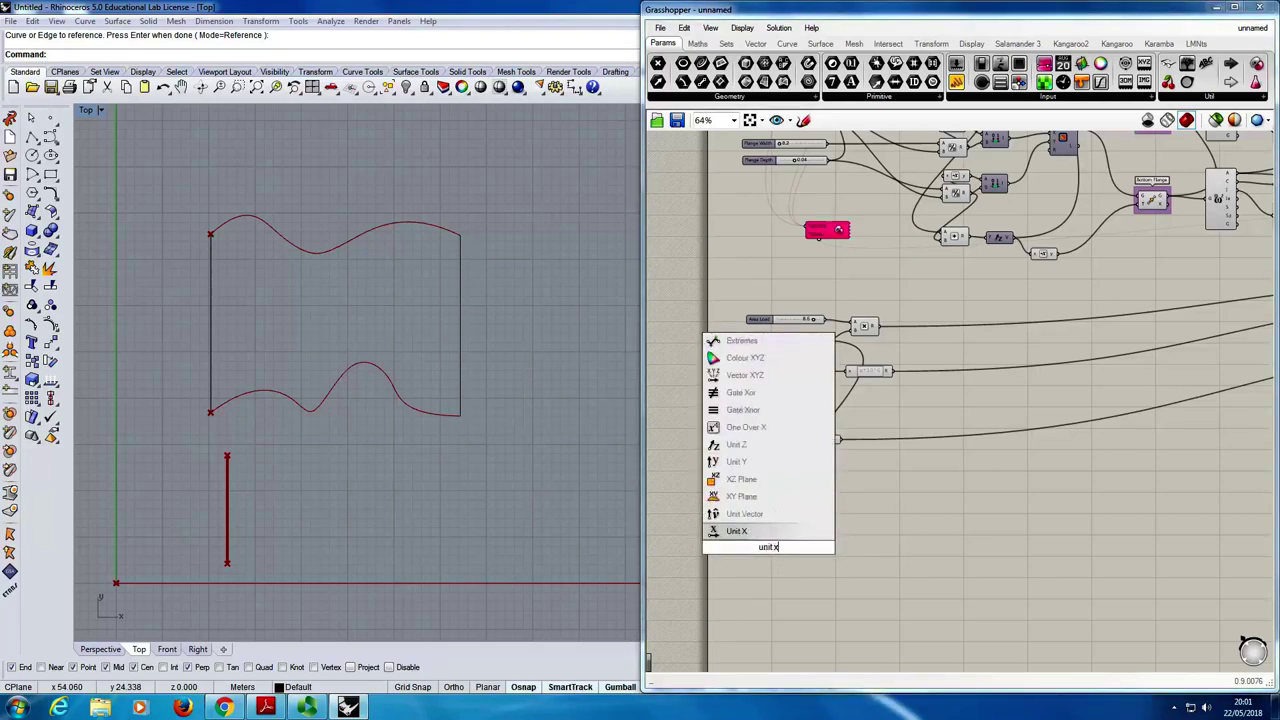
key(Return)
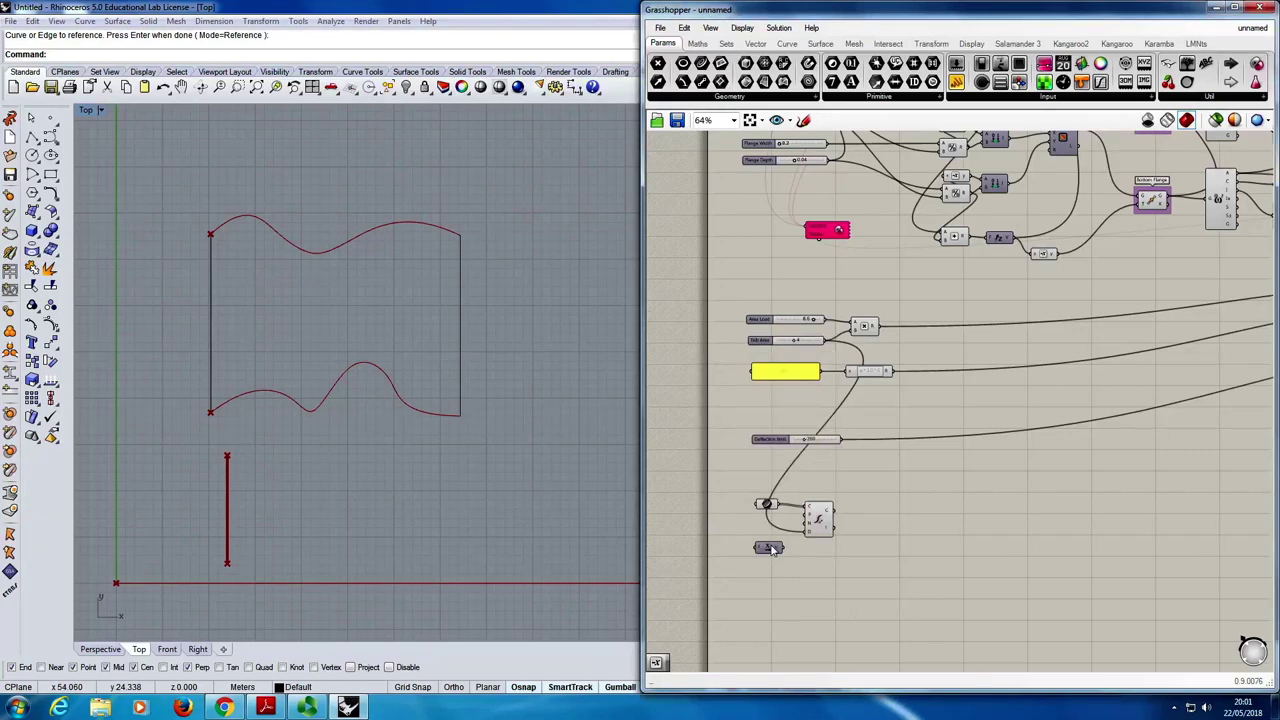
drag(775, 552, 764, 536)
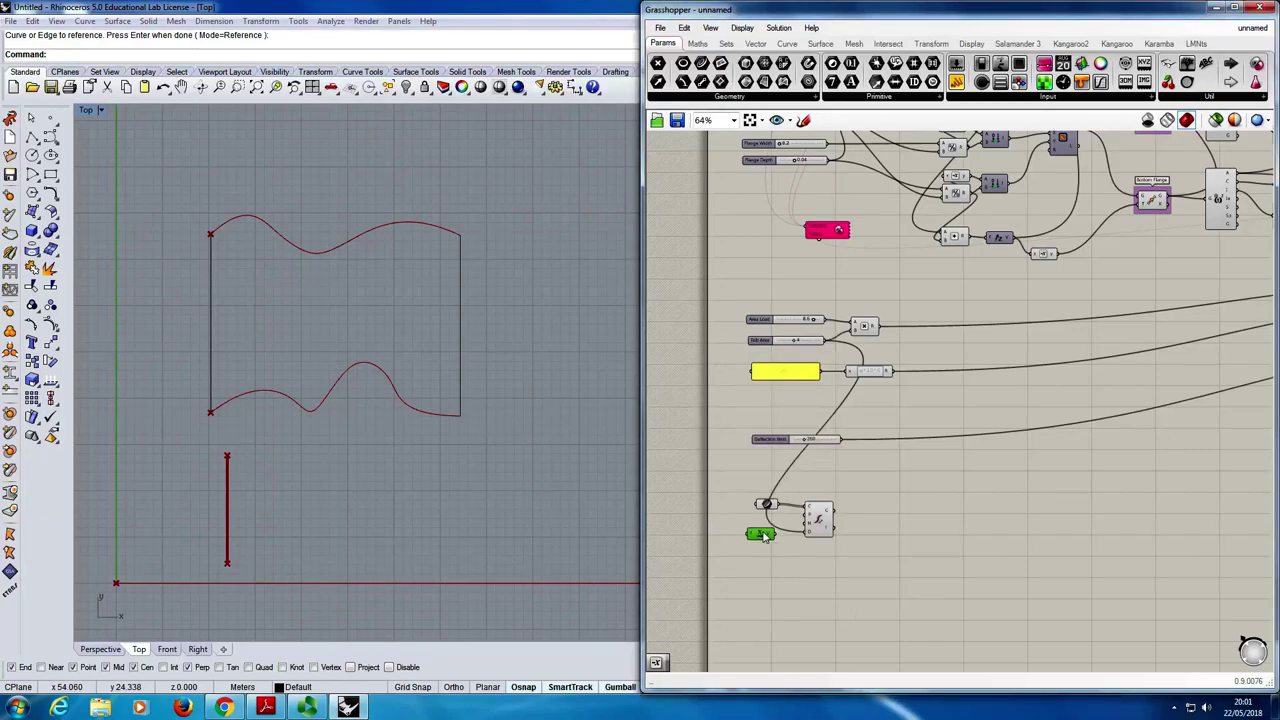
click(755, 43)
click(1237, 100)
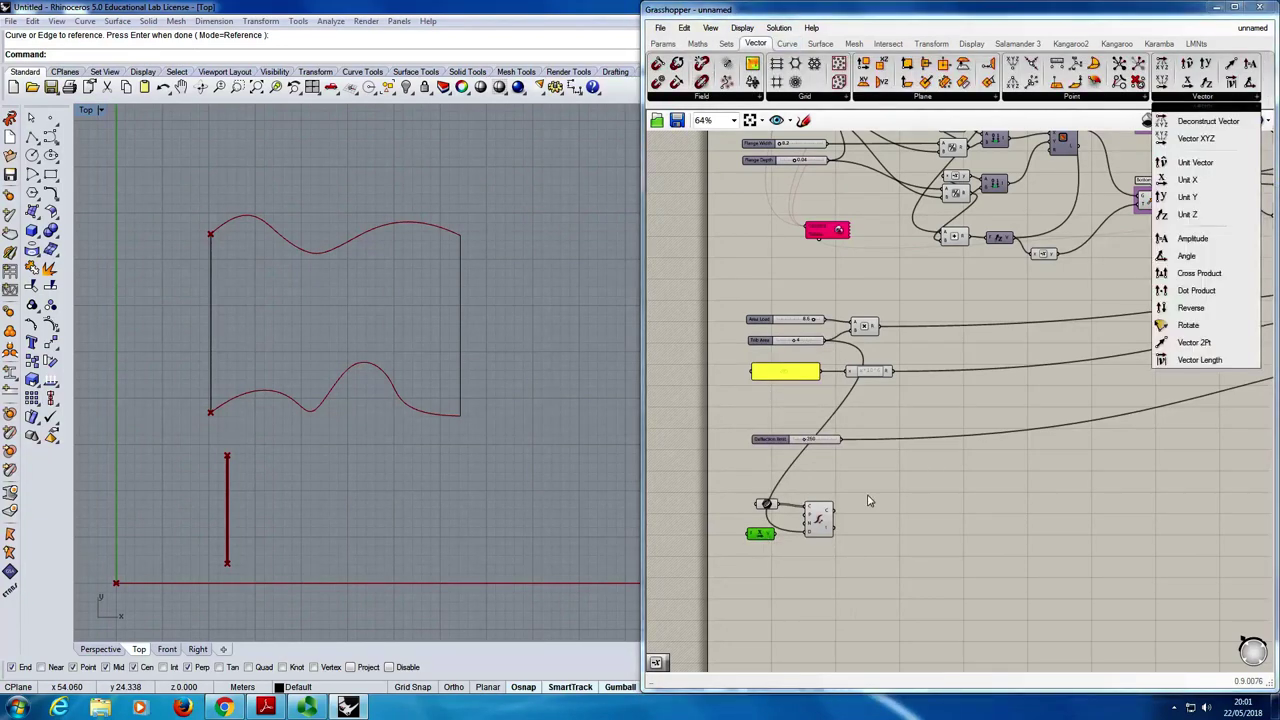
click(795, 543)
drag(787, 541, 774, 515)
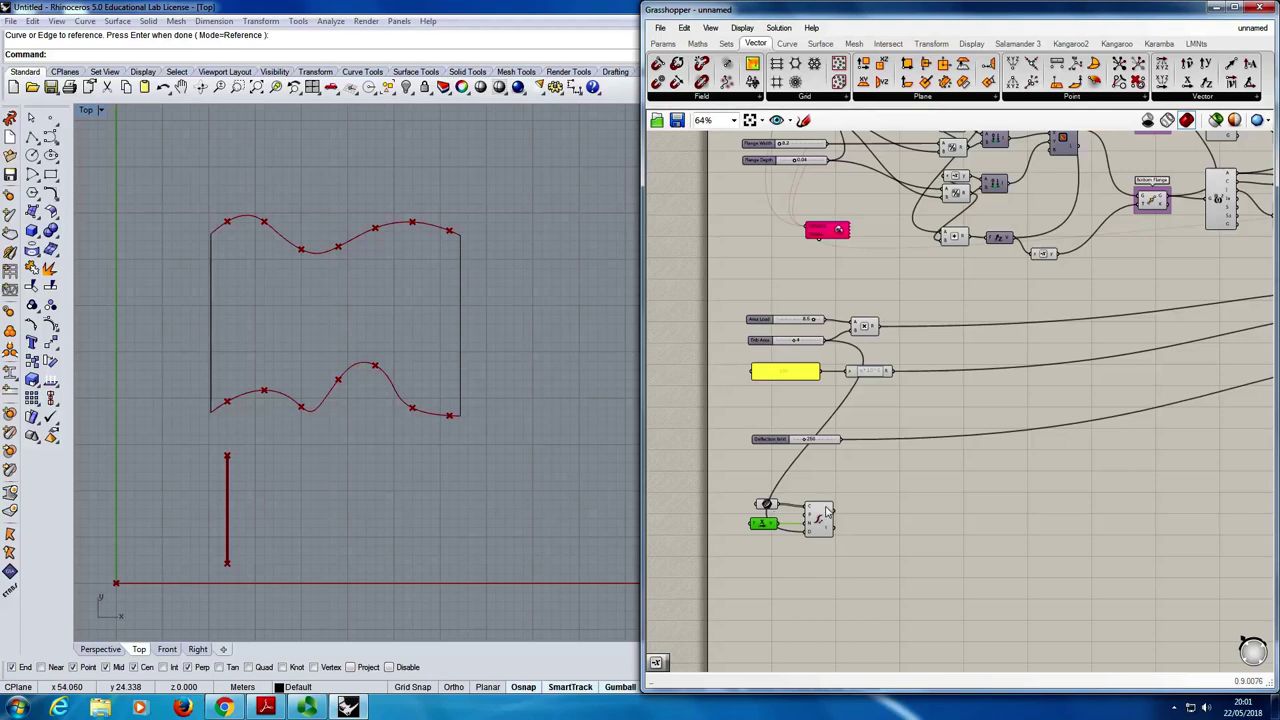
- Inspect the Contour component's contours output and add a Param Viewer beside the component
mouse_move(828, 513)
click(820, 515)
scroll(828, 513, up, 4)
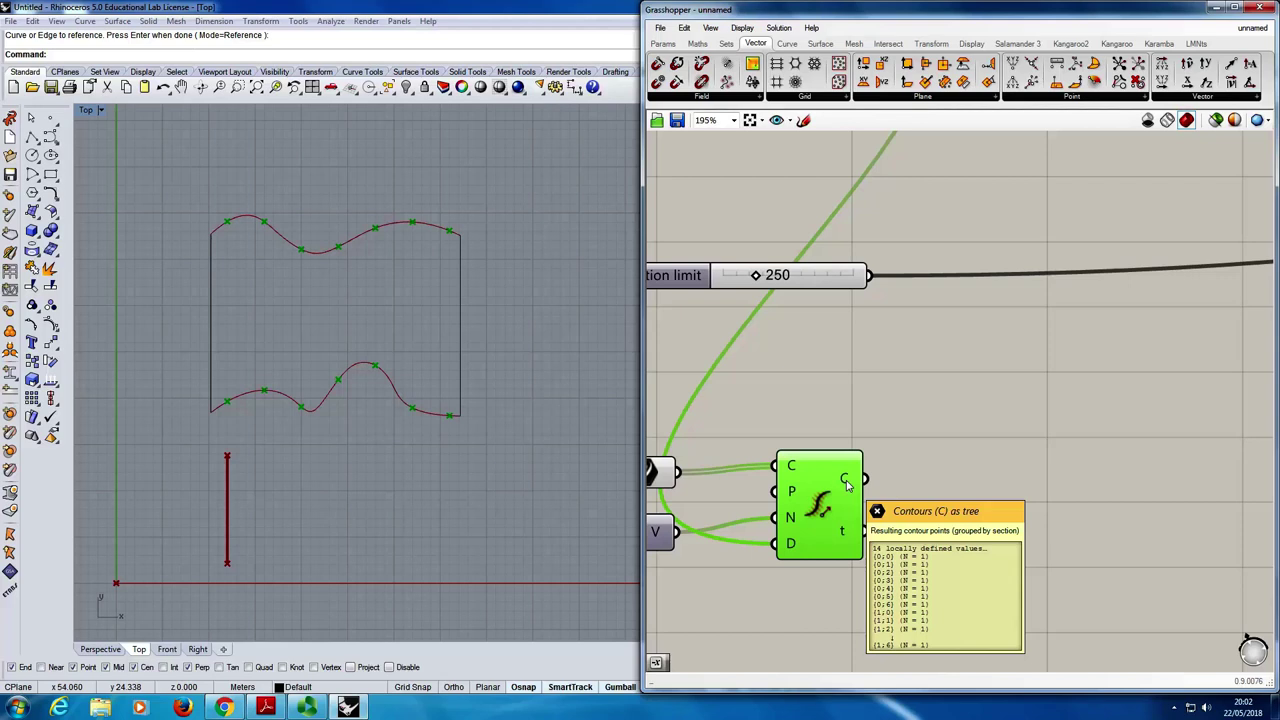
drag(829, 503, 860, 503)
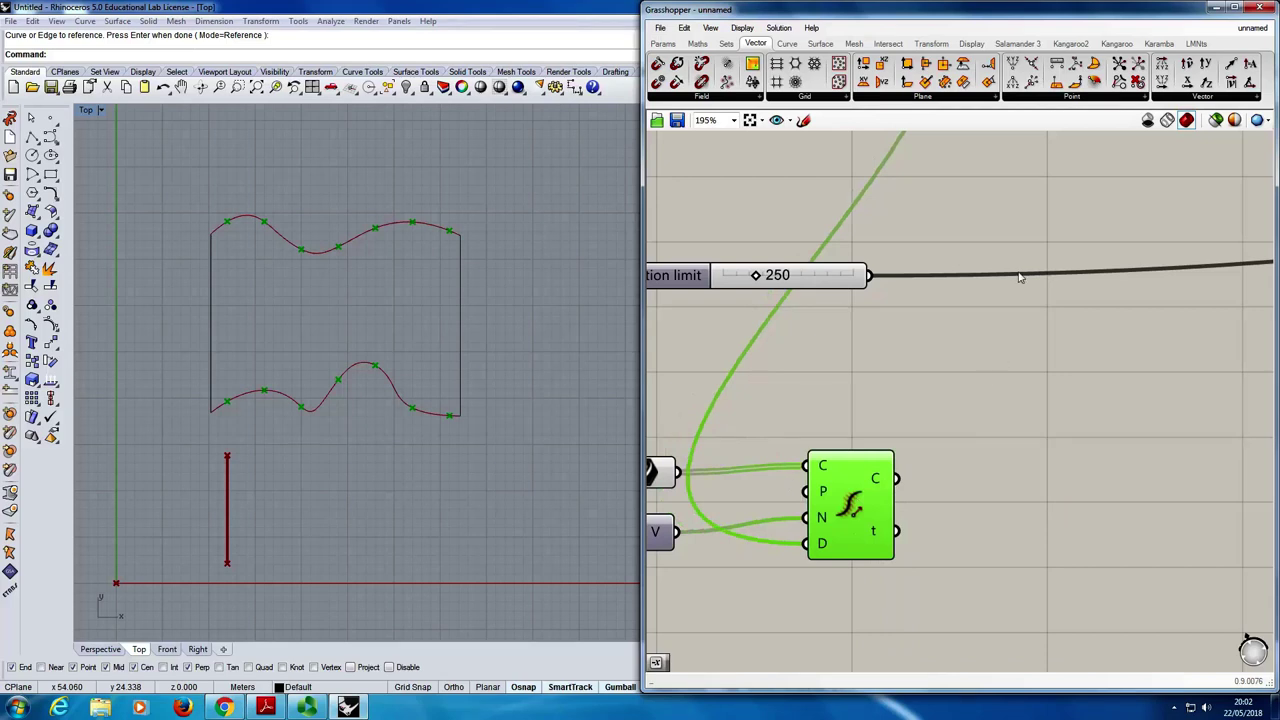
click(984, 443)
double_click(984, 443)
text(param vi)
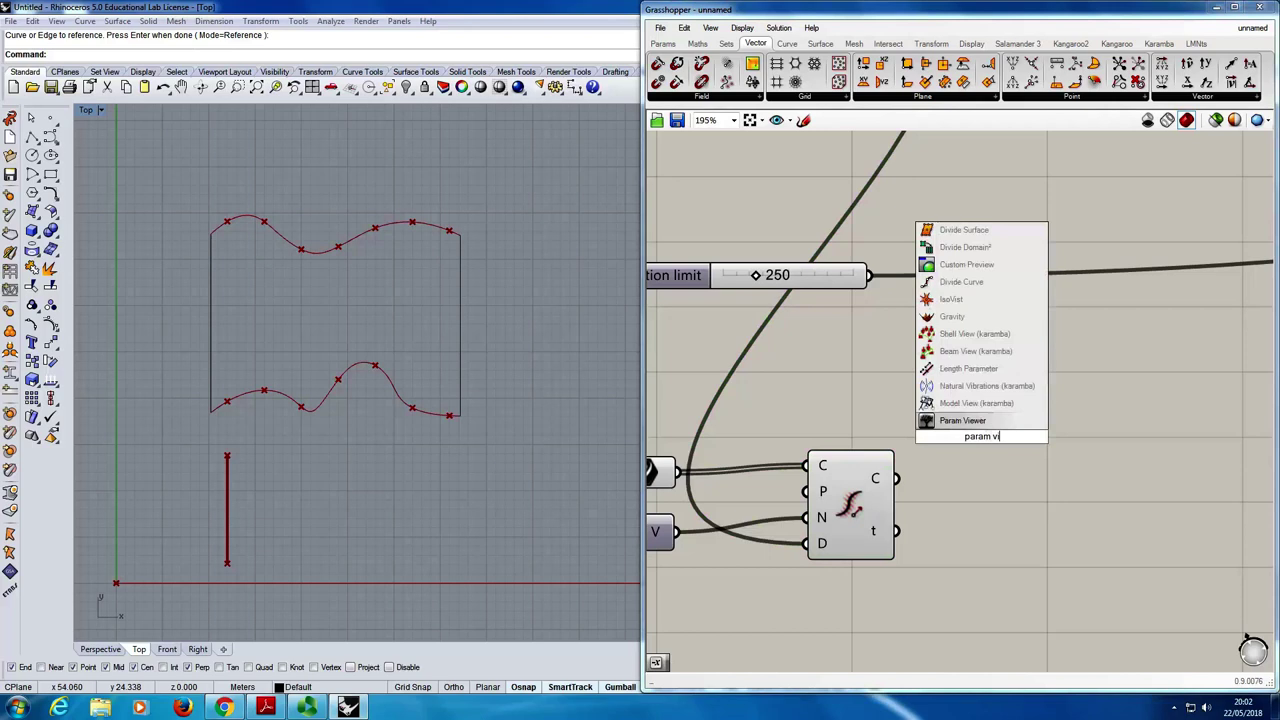
key(Return)
drag(982, 438, 1120, 446)
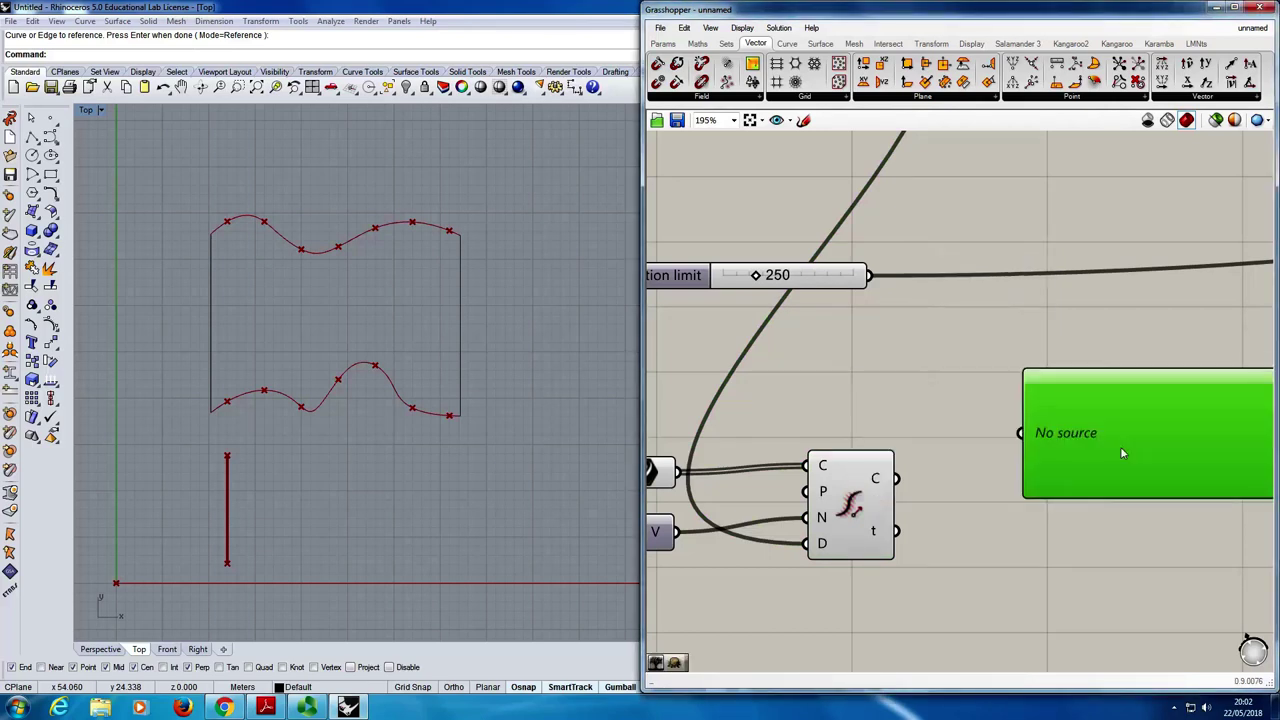
- Connect the Contour component's contours output to the Param Viewer and display its data as a tree diagram
drag(903, 481, 1018, 435)
right_click(1088, 420)
click(1118, 466)
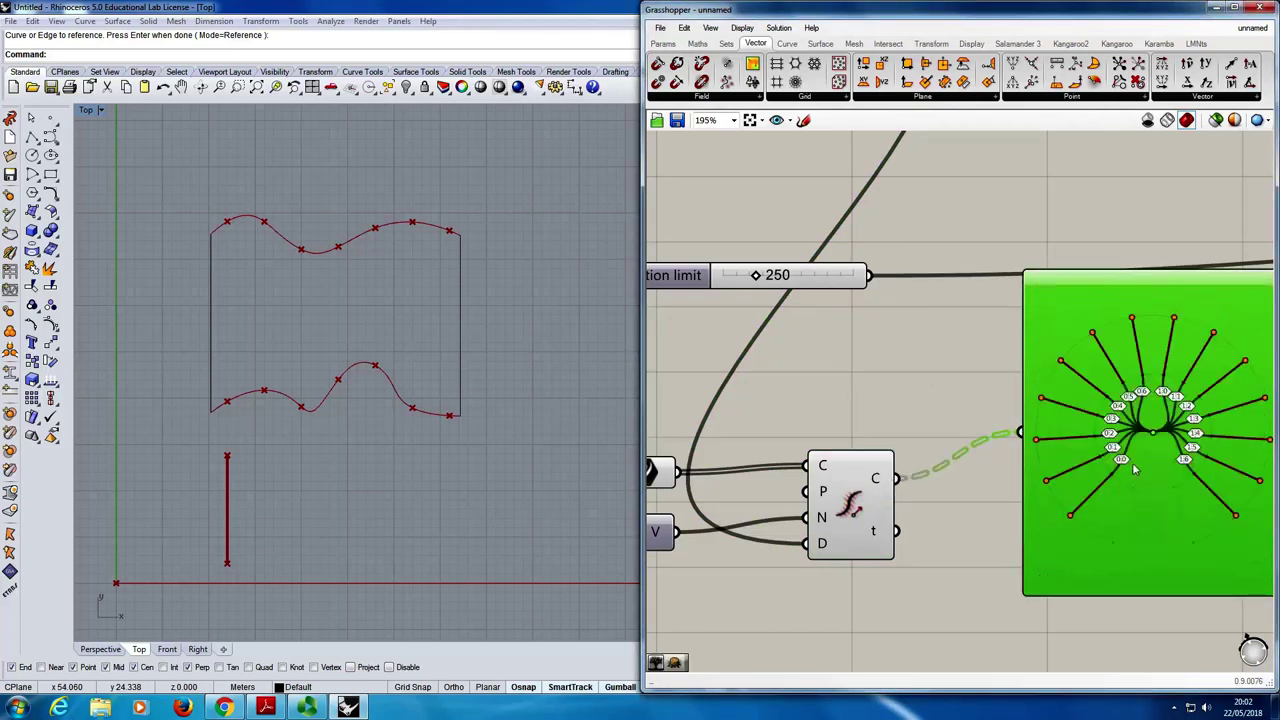
scroll(1005, 515, down, 2)
scroll(1011, 430, up, 2)
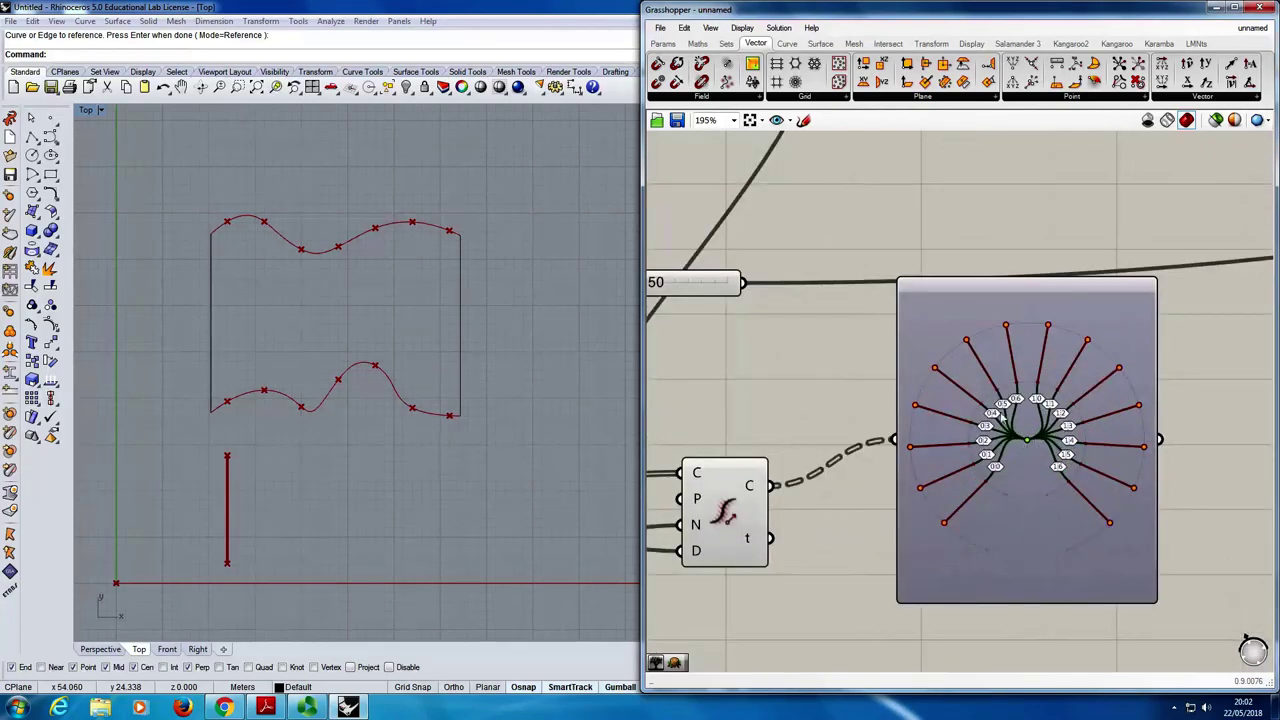
mouse_move(1004, 417)
mouse_move(946, 394)
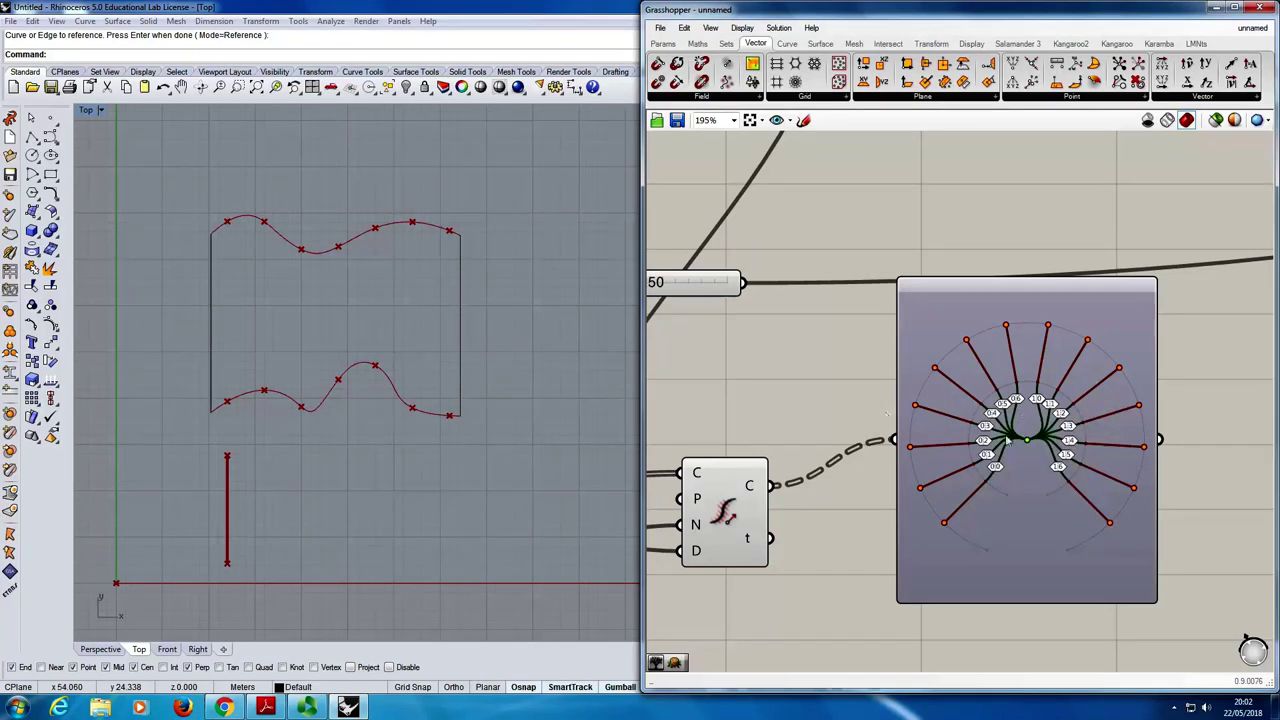
mouse_move(1005, 440)
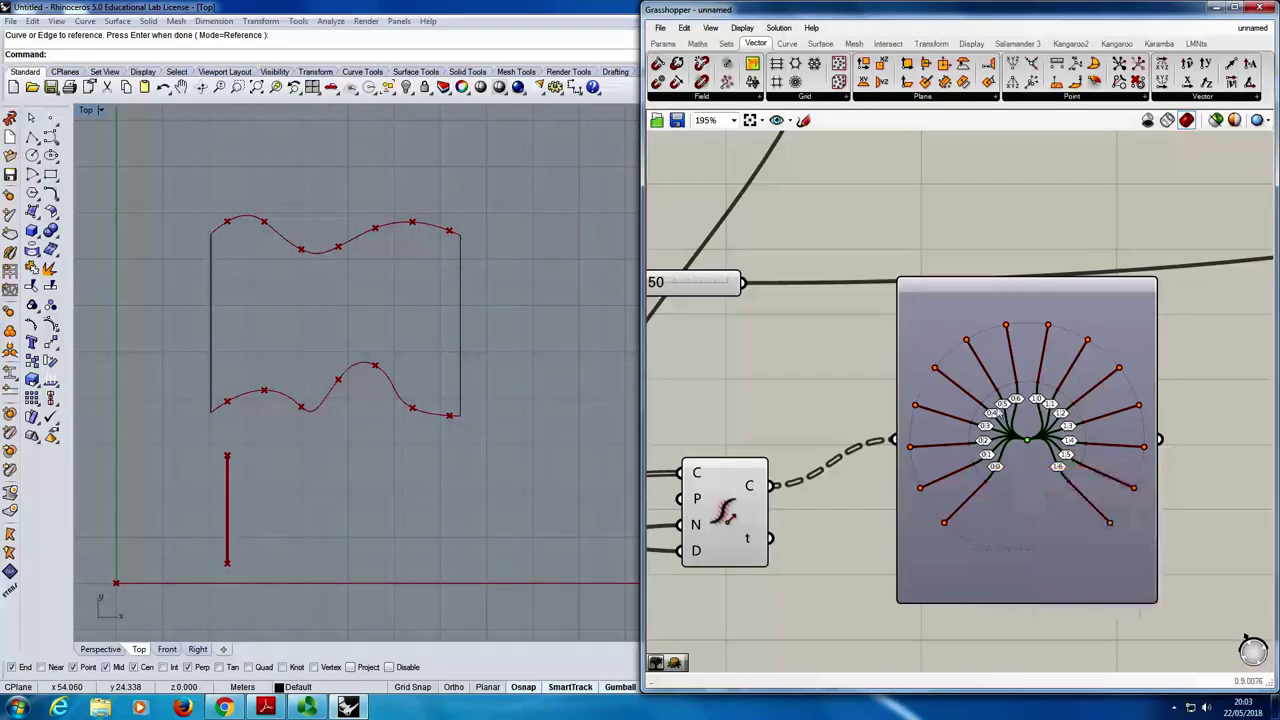
- Move the Param Viewer aside, then add a Path Mapper beside the Contour component, fed by its contours output
drag(985, 432, 1120, 337)
scroll(1057, 337, down, 2)
click(928, 528)
double_click(932, 533)
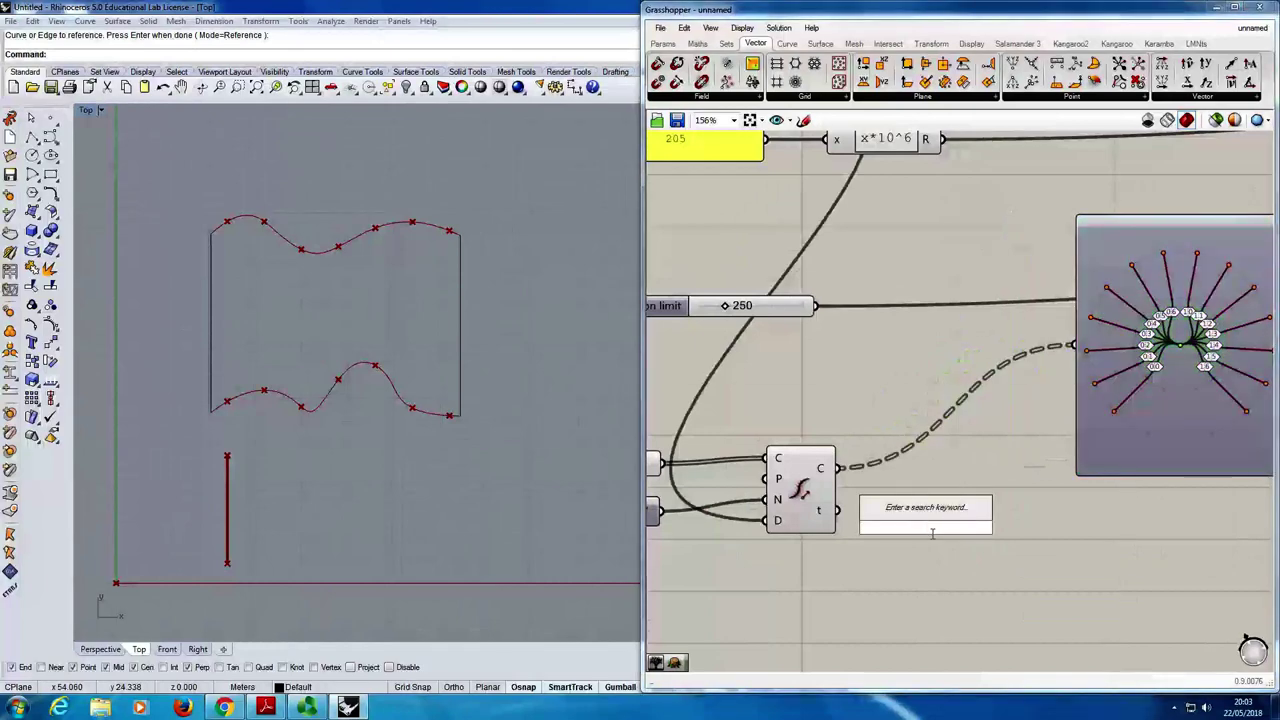
text(path)
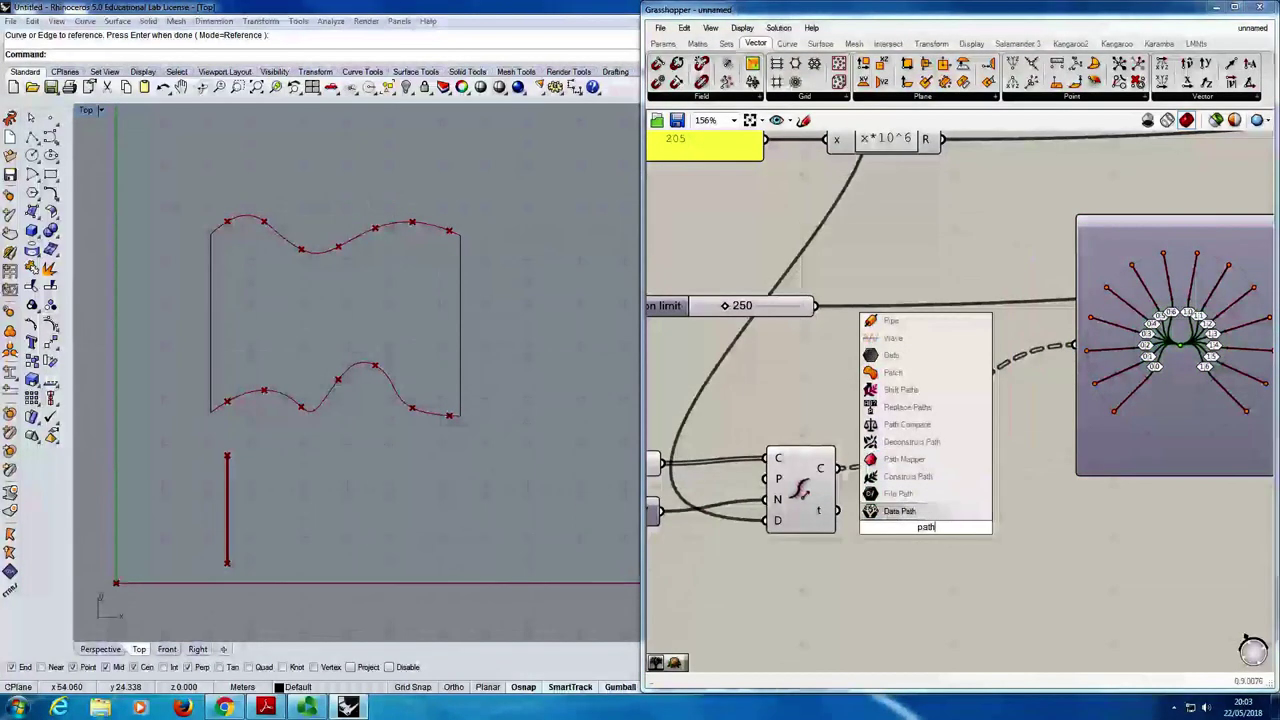
text( m)
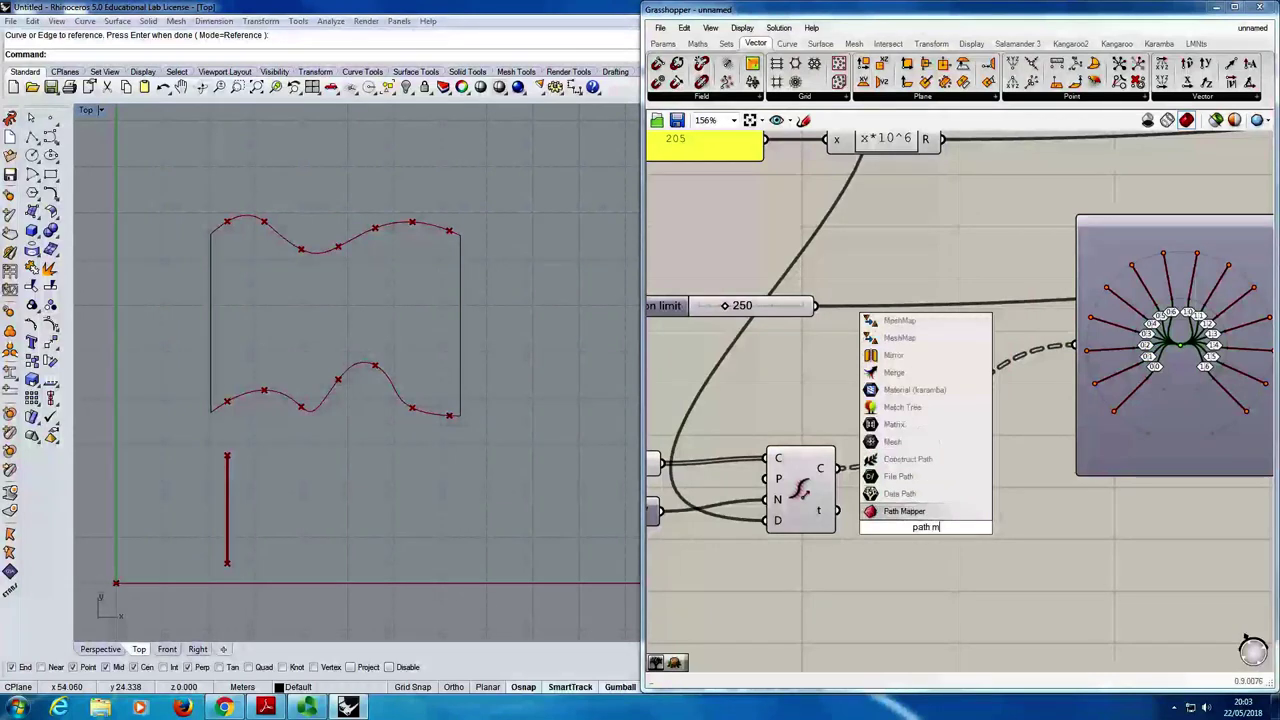
click(905, 512)
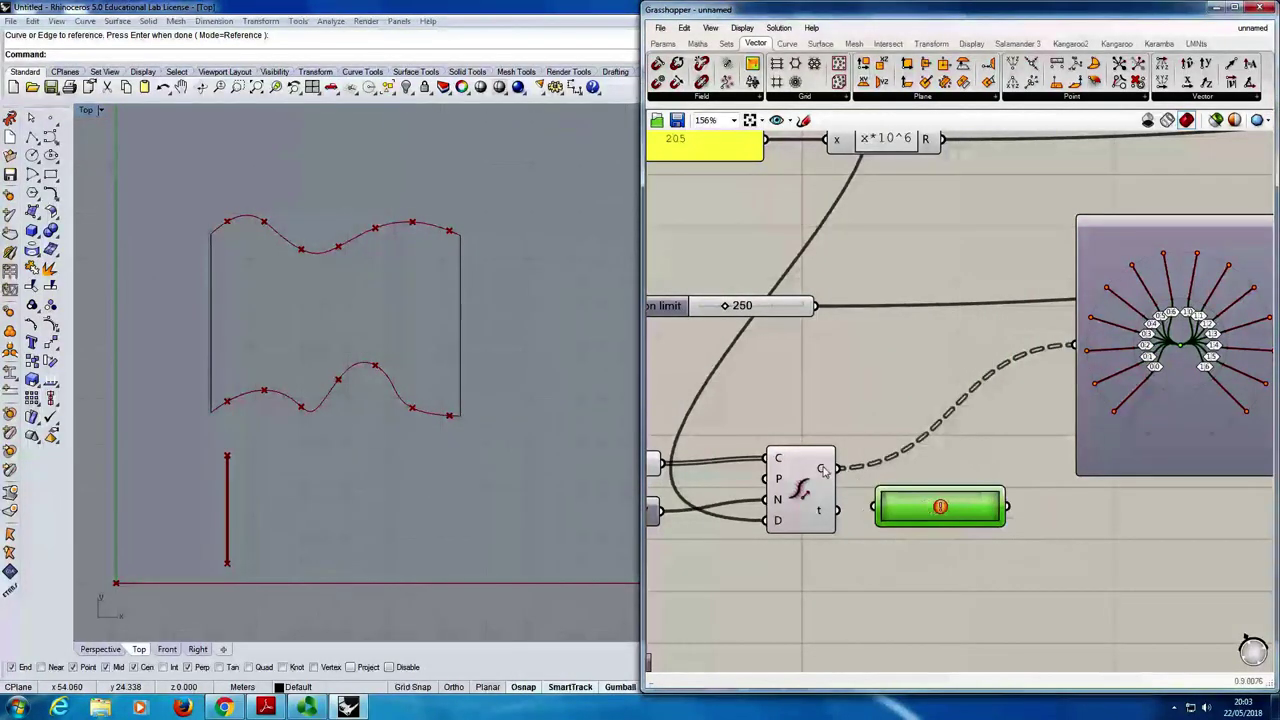
mouse_move(822, 470)
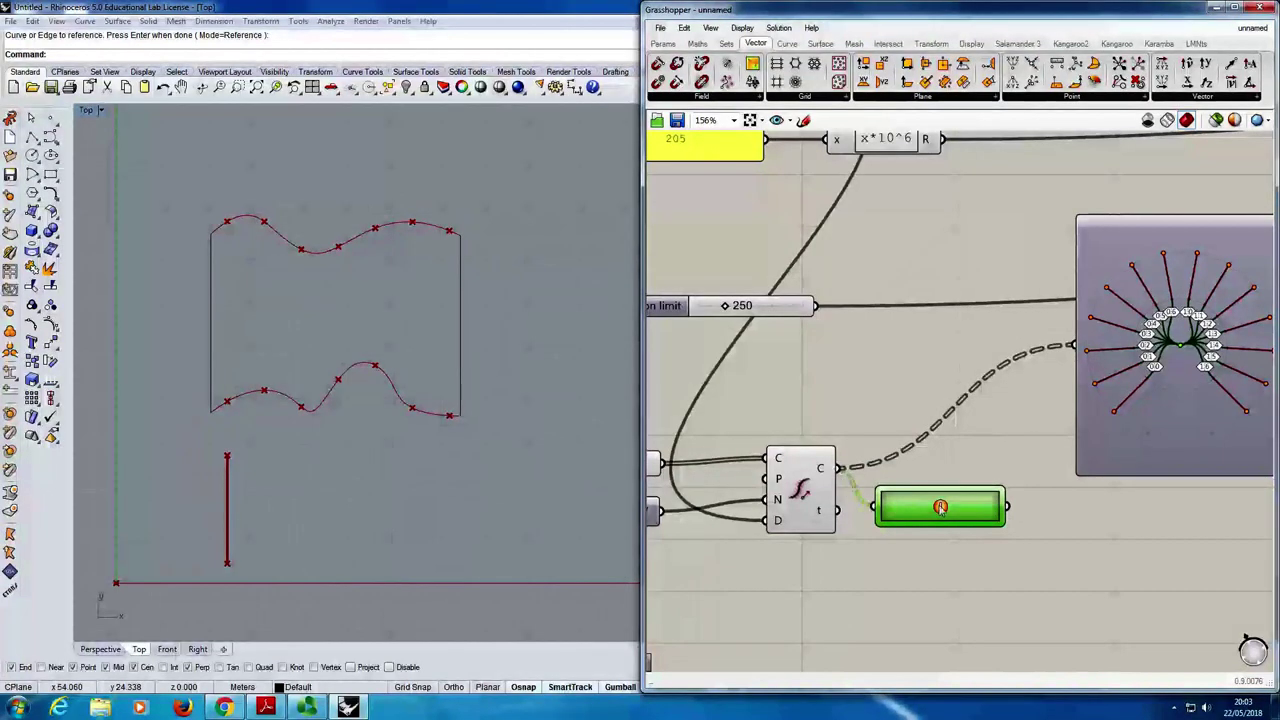
drag(884, 507, 877, 497)
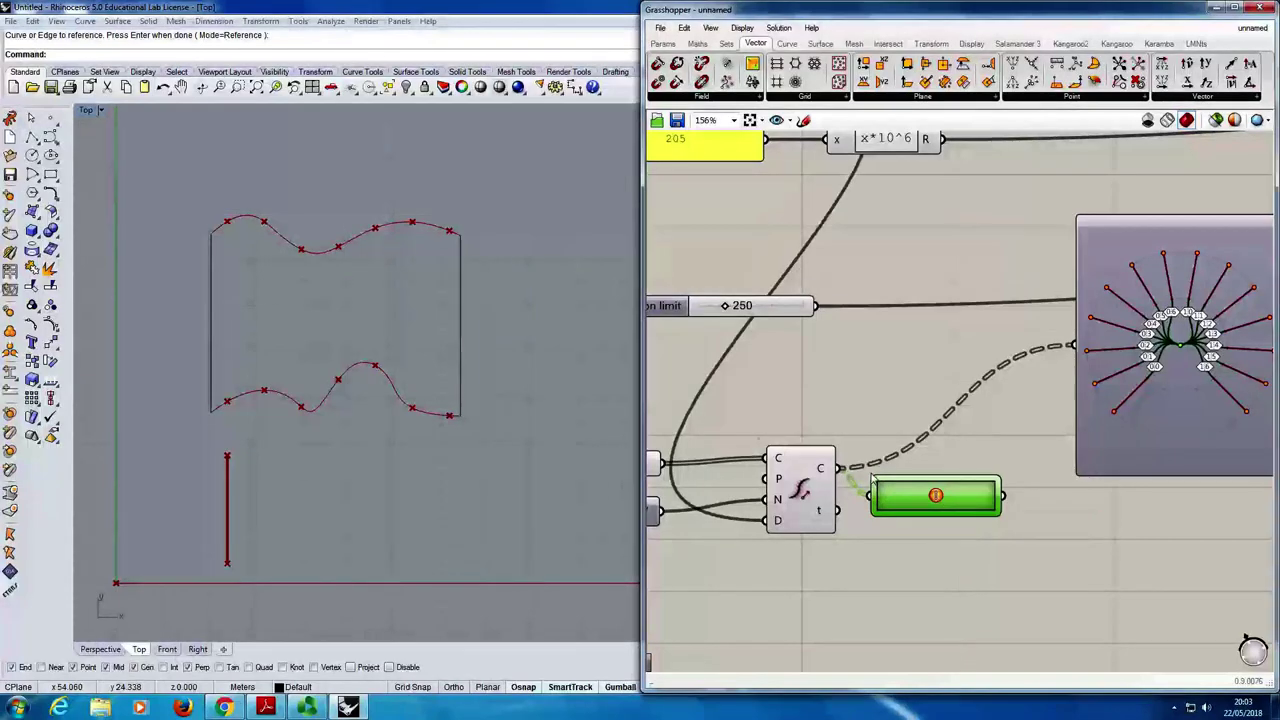
mouse_move(826, 470)
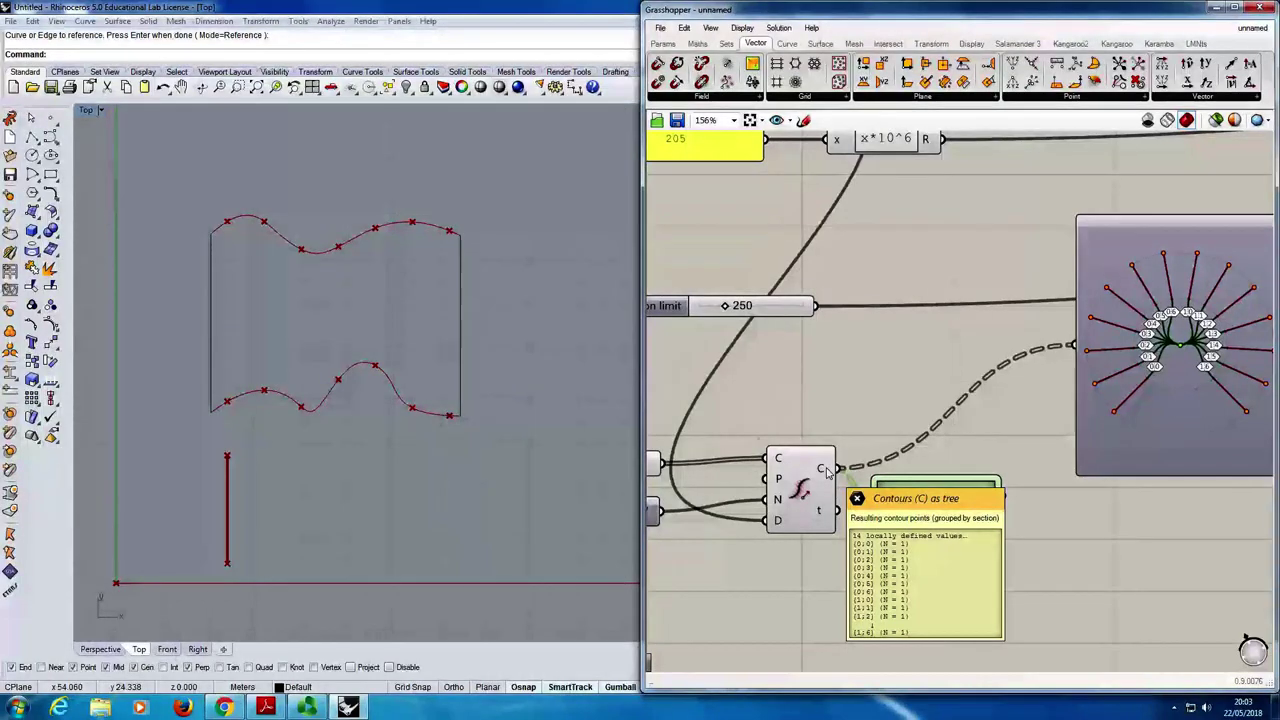
- Open the Path Mapper's Lexer Combo Editor and set the source path to {A;B}
double_click(925, 488)
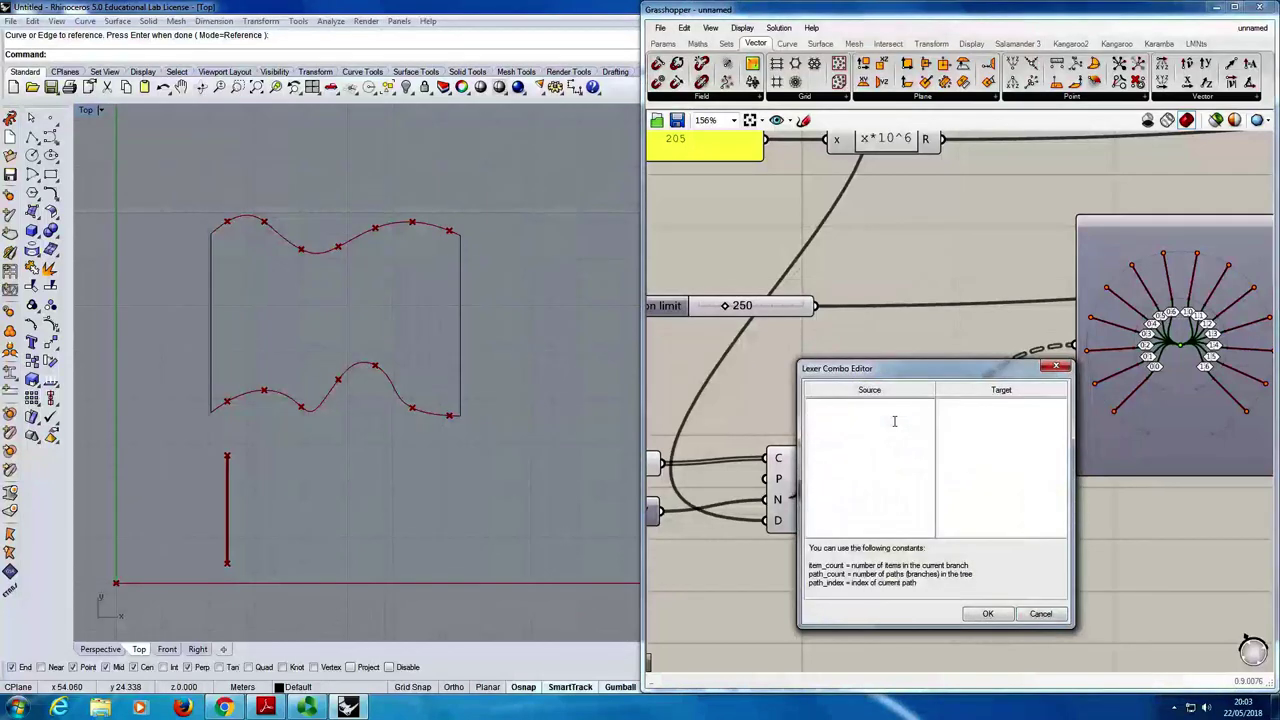
text({)
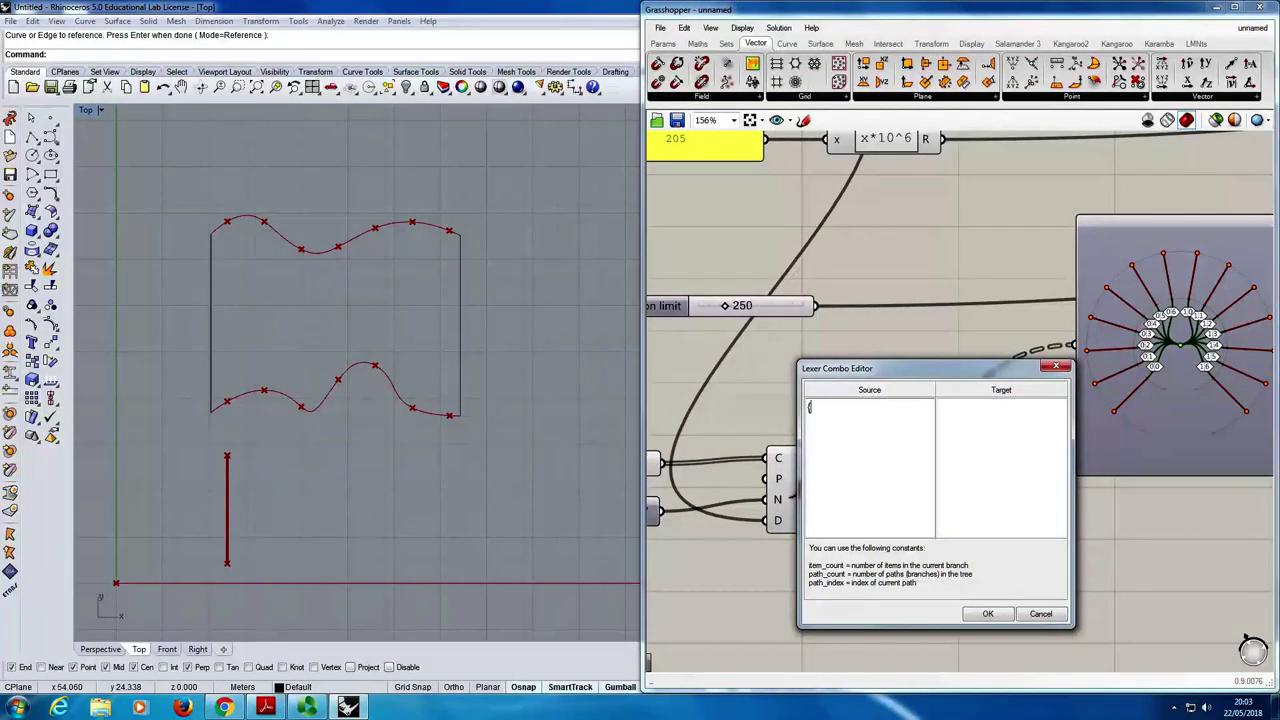
text(A;V)
key(BackSpace)
key(BackSpace)
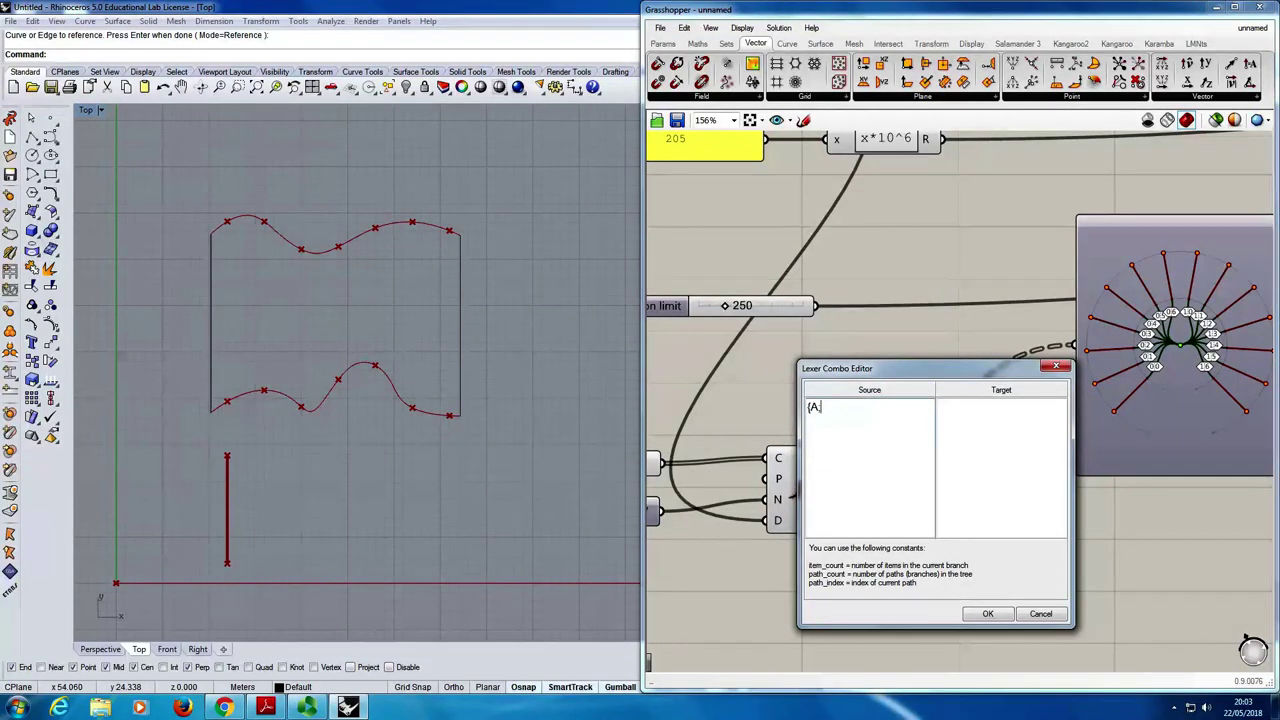
text(;b})
key(BackSpace)
key(BackSpace)
text(B})
- Set the Path Mapper's target path to {A} and accept the mapping
click(1026, 419)
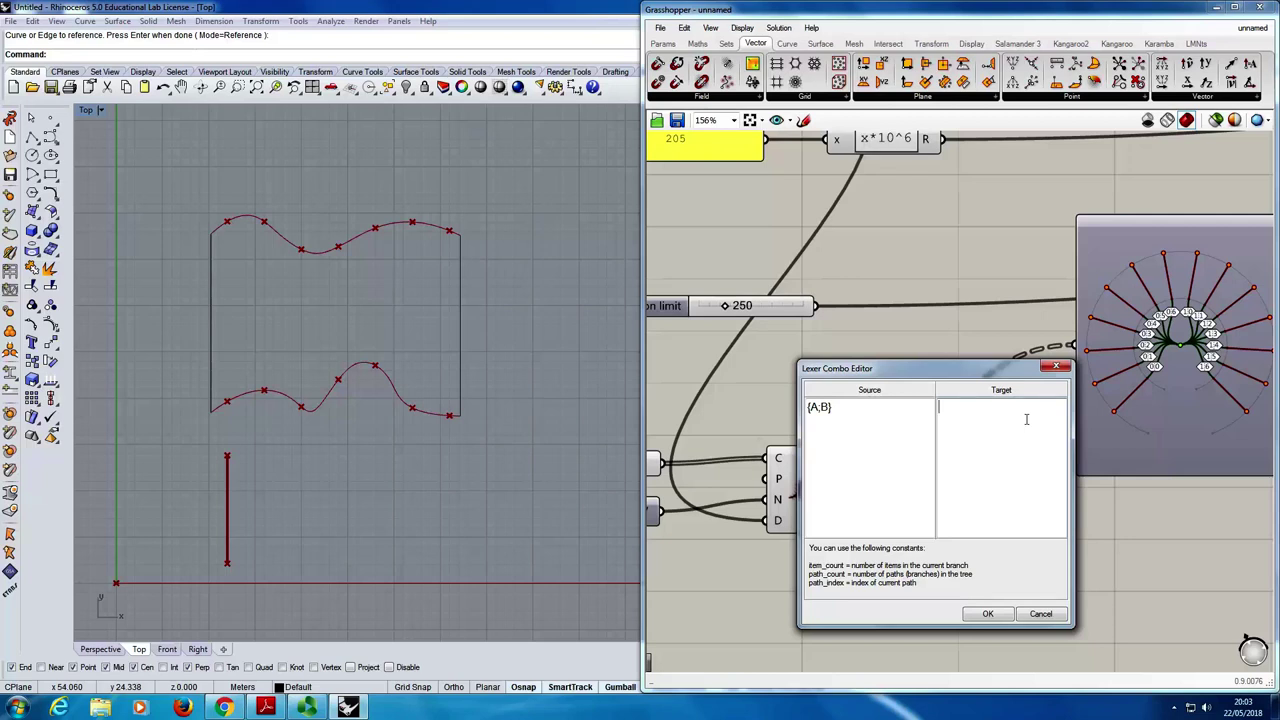
text({a})
key(BackSpace)
key(BackSpace)
text(A})
click(1002, 614)
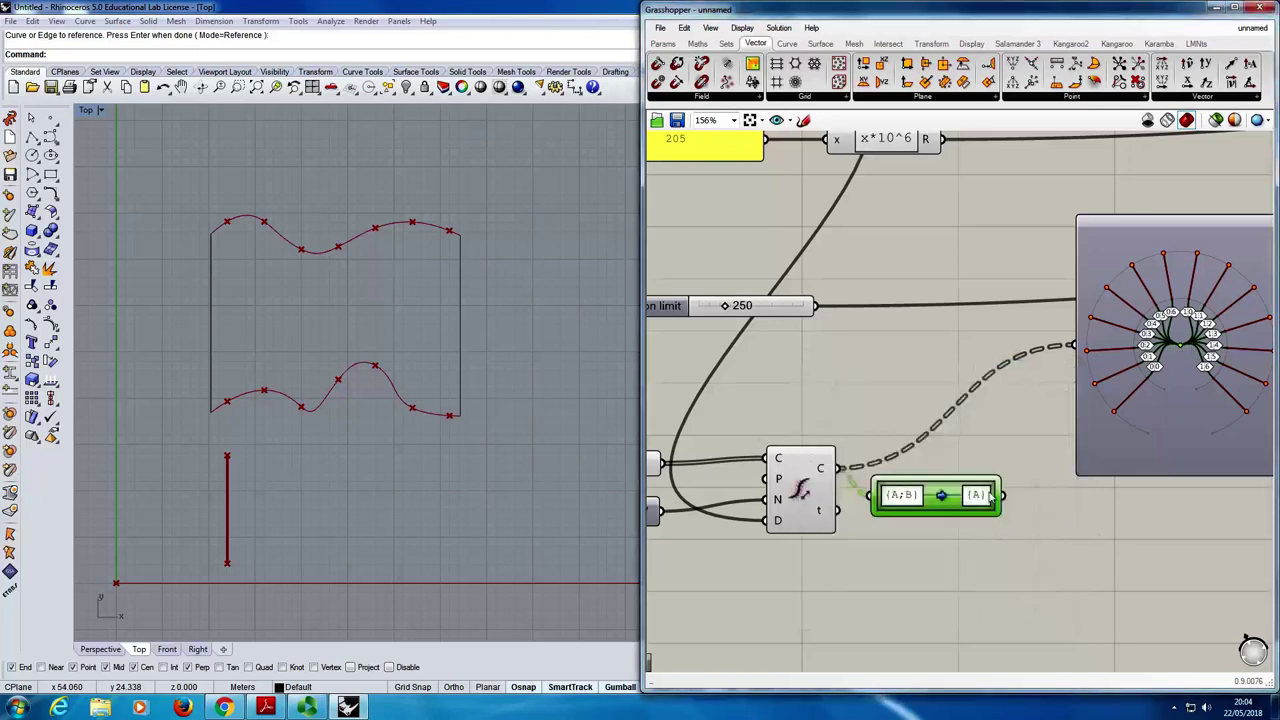
- Display the Path Mapper's output in the Param Viewer, switching temporarily to the Contour component's unmapped contours output for comparison
drag(992, 495, 1107, 399)
drag(965, 497, 972, 470)
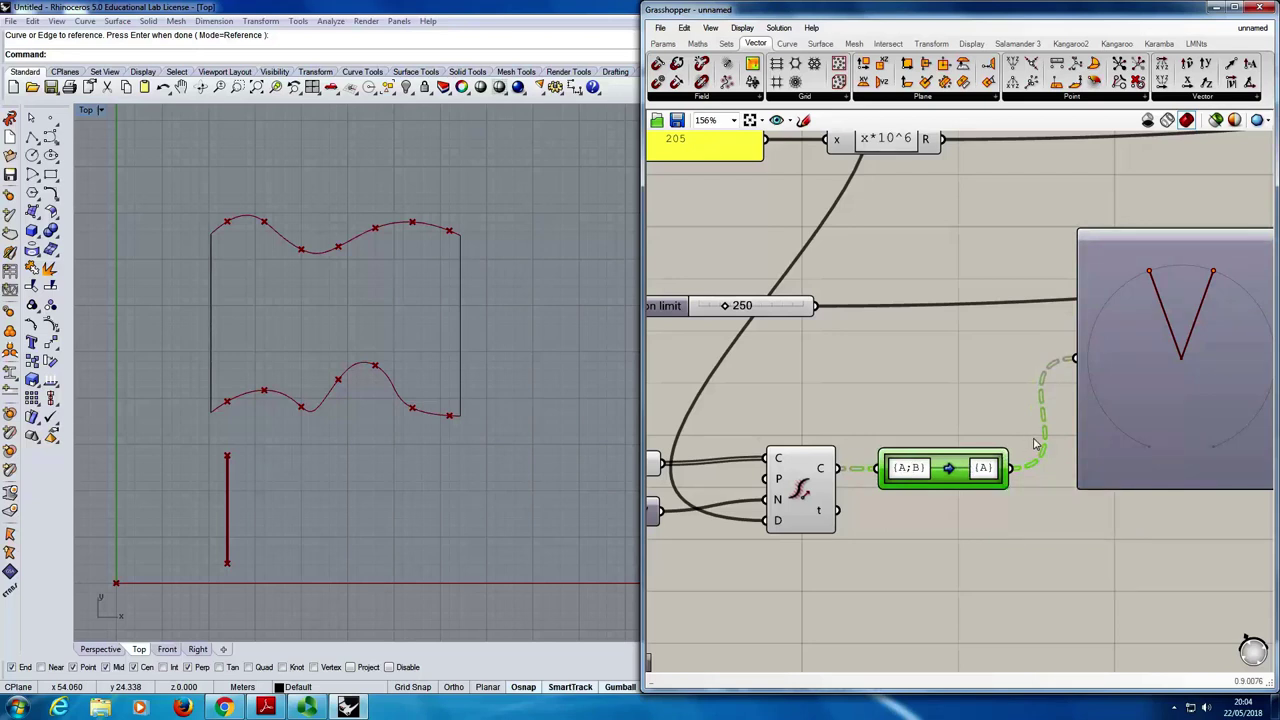
drag(840, 468, 1074, 358)
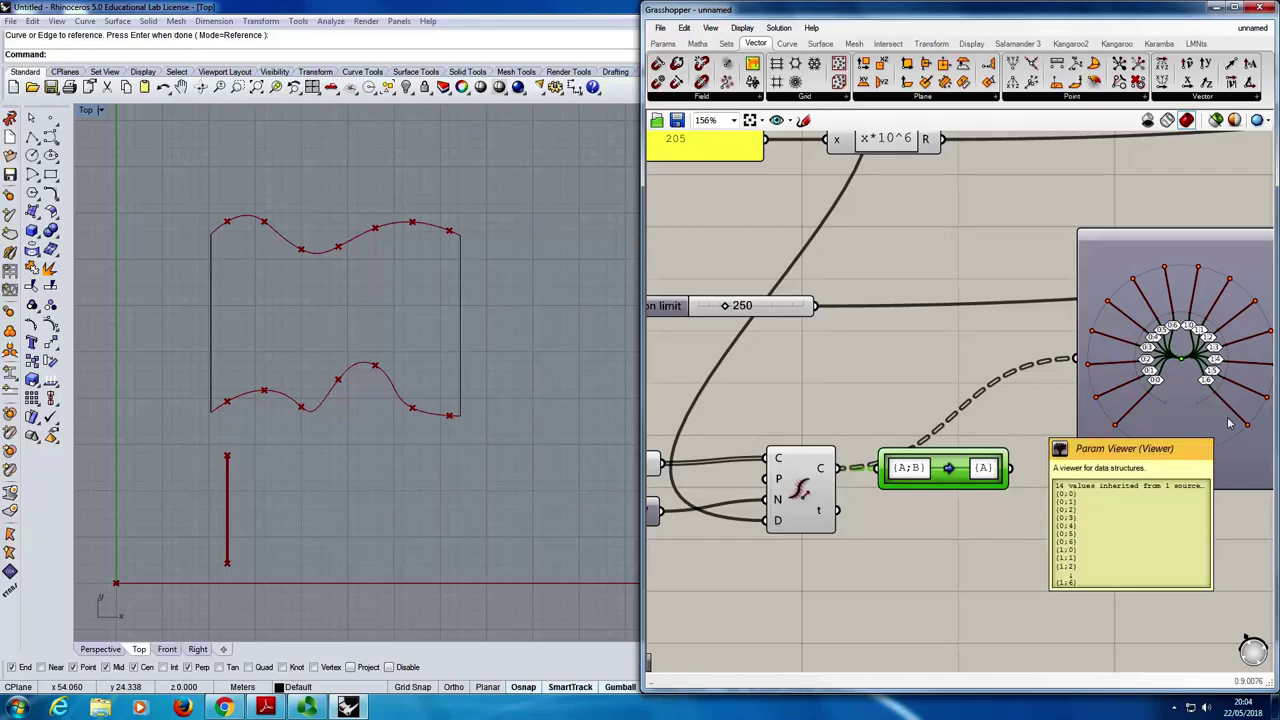
drag(1010, 468, 1078, 361)
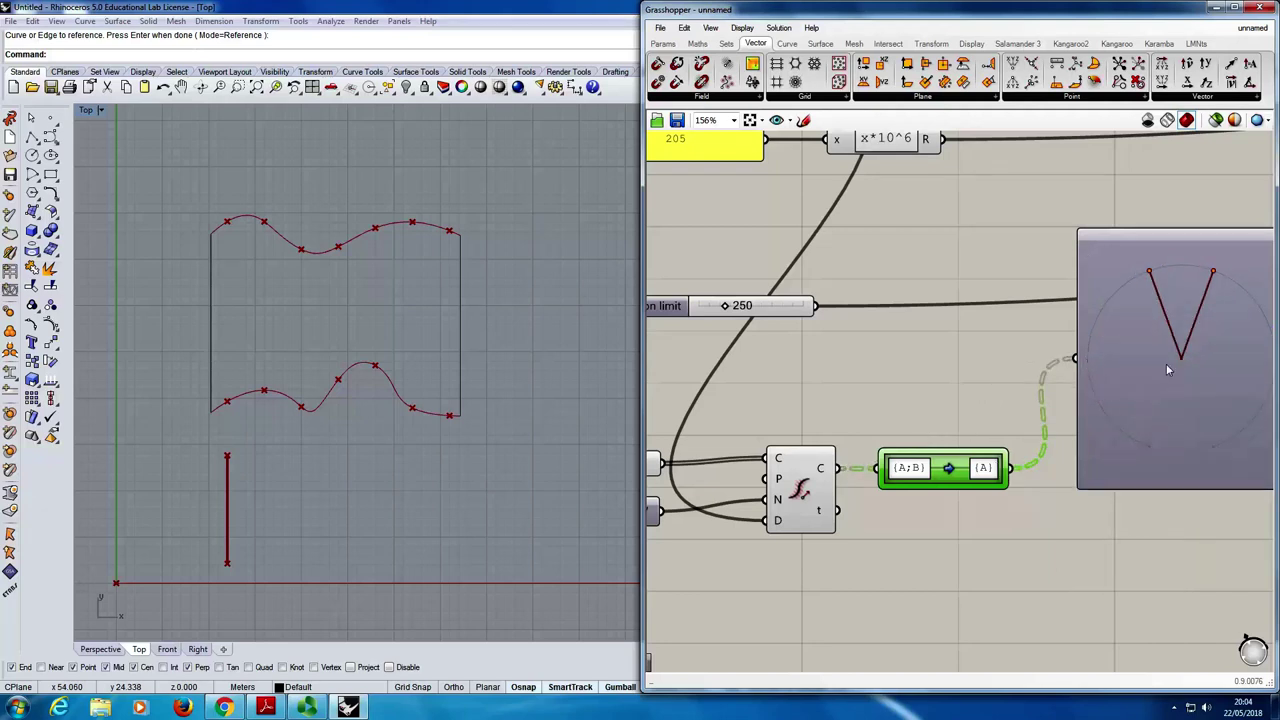
drag(1157, 396, 1123, 387)
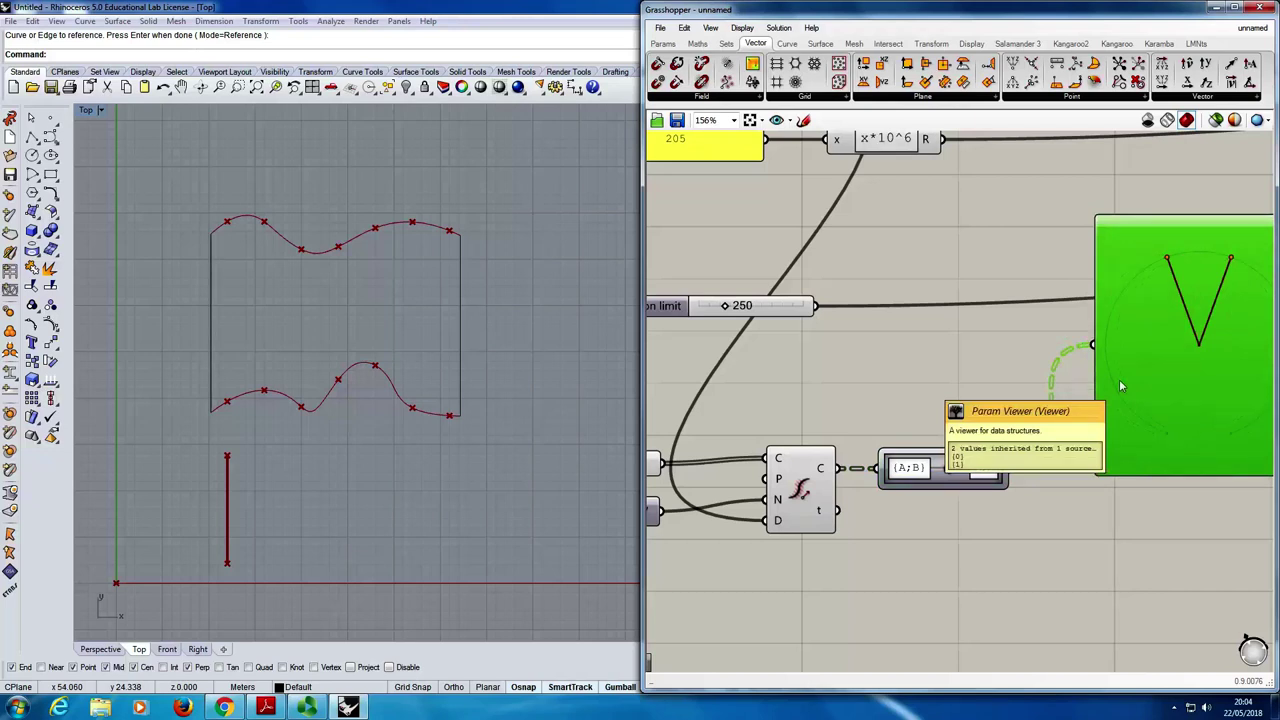
drag(1119, 379, 1090, 390)
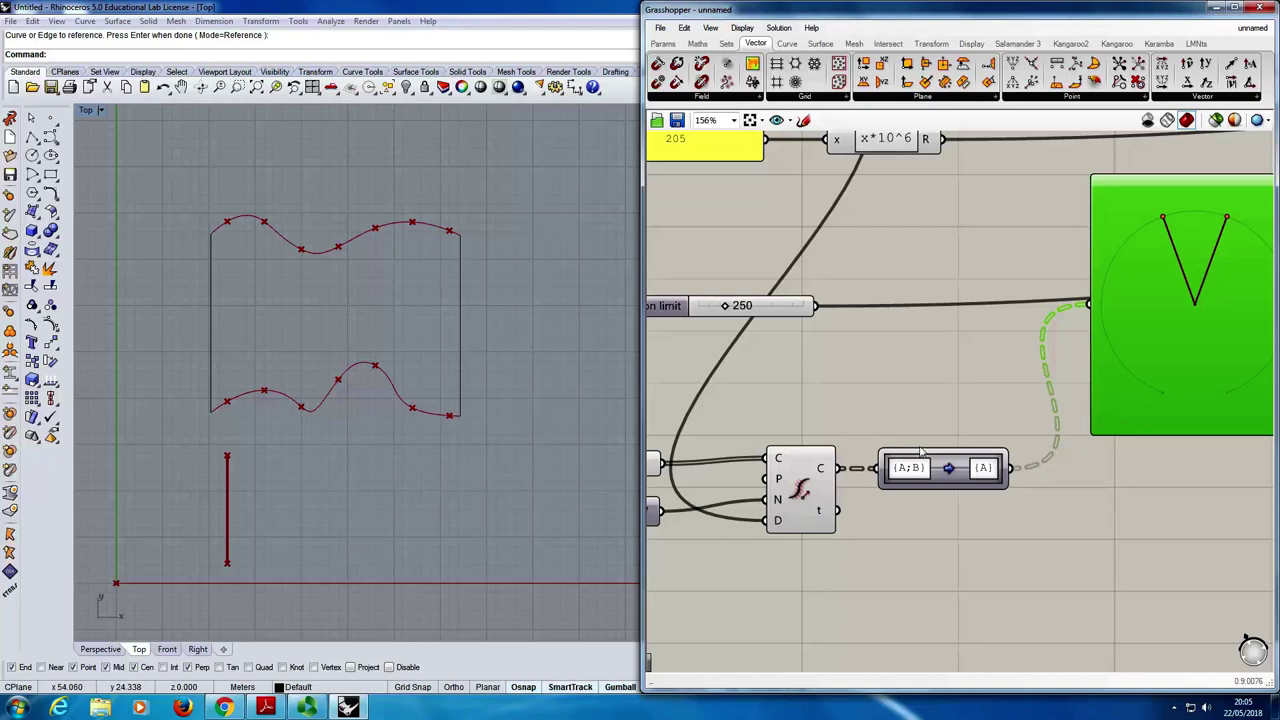
- Feed the Path Mapper from the Contour component's parameters output (t) instead of its contours output, and tidy the component positions
mouse_move(822, 470)
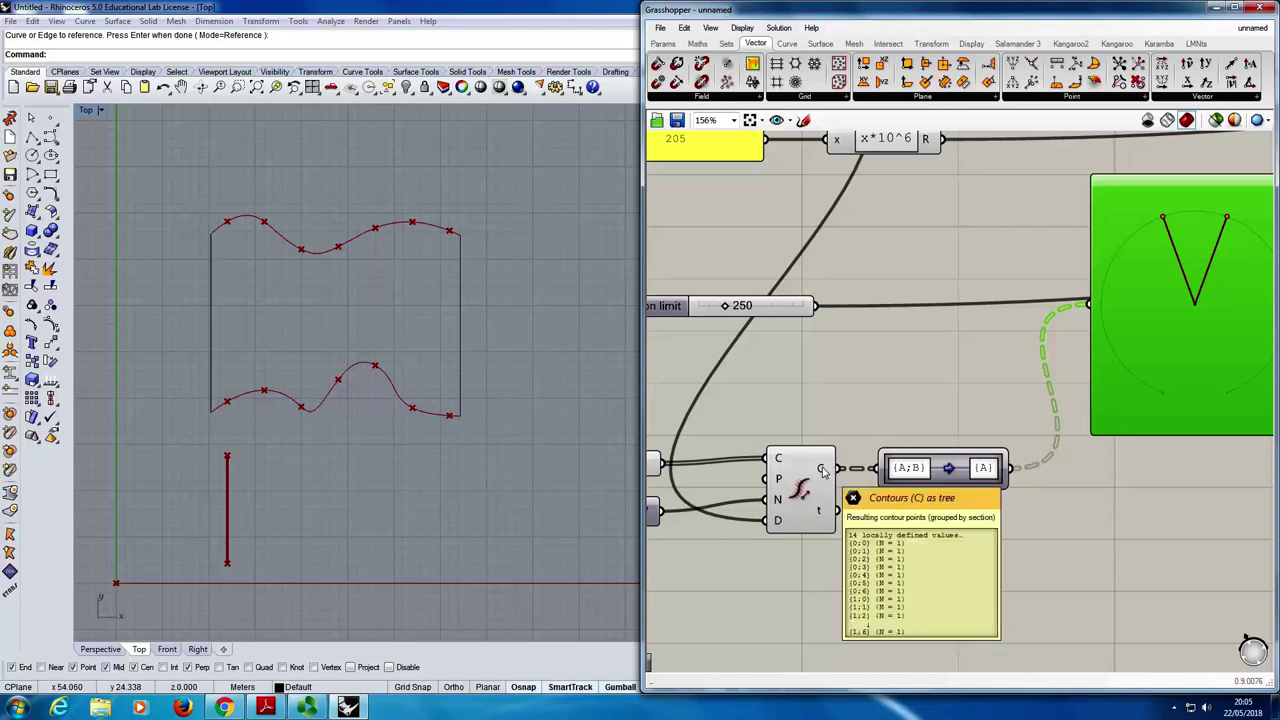
mouse_move(818, 513)
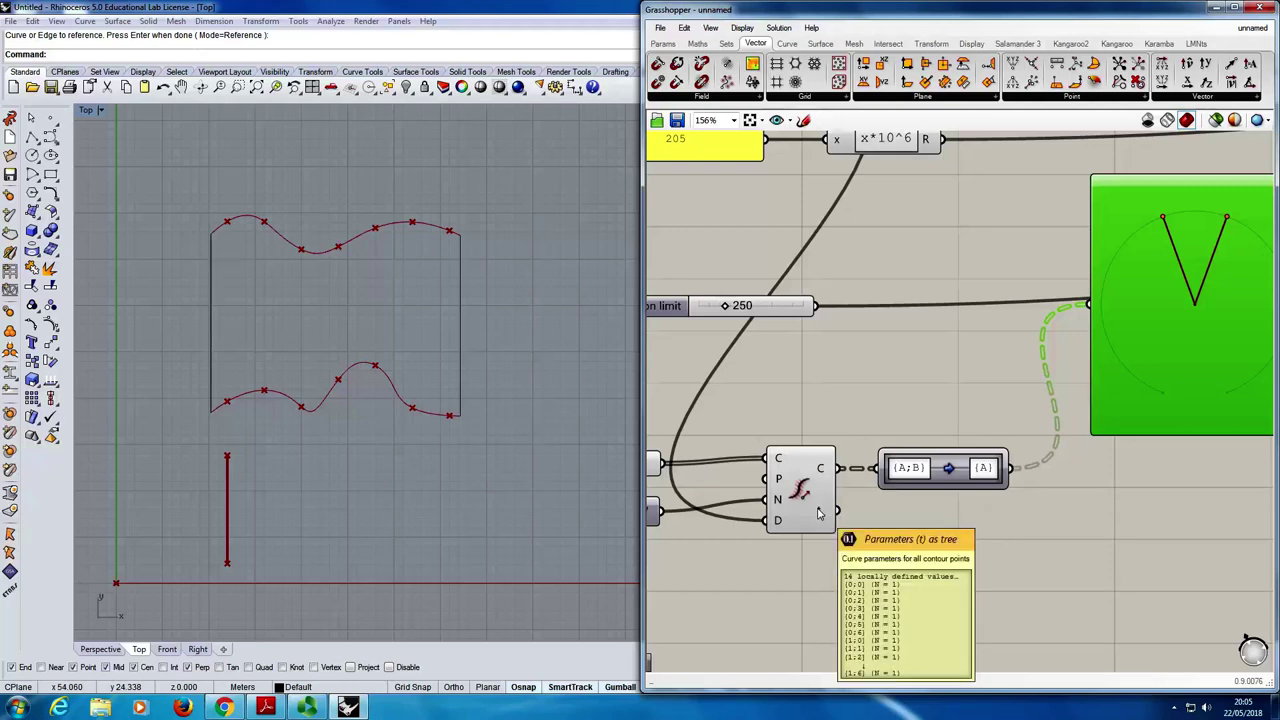
drag(818, 513, 980, 507)
drag(1205, 375, 1207, 337)
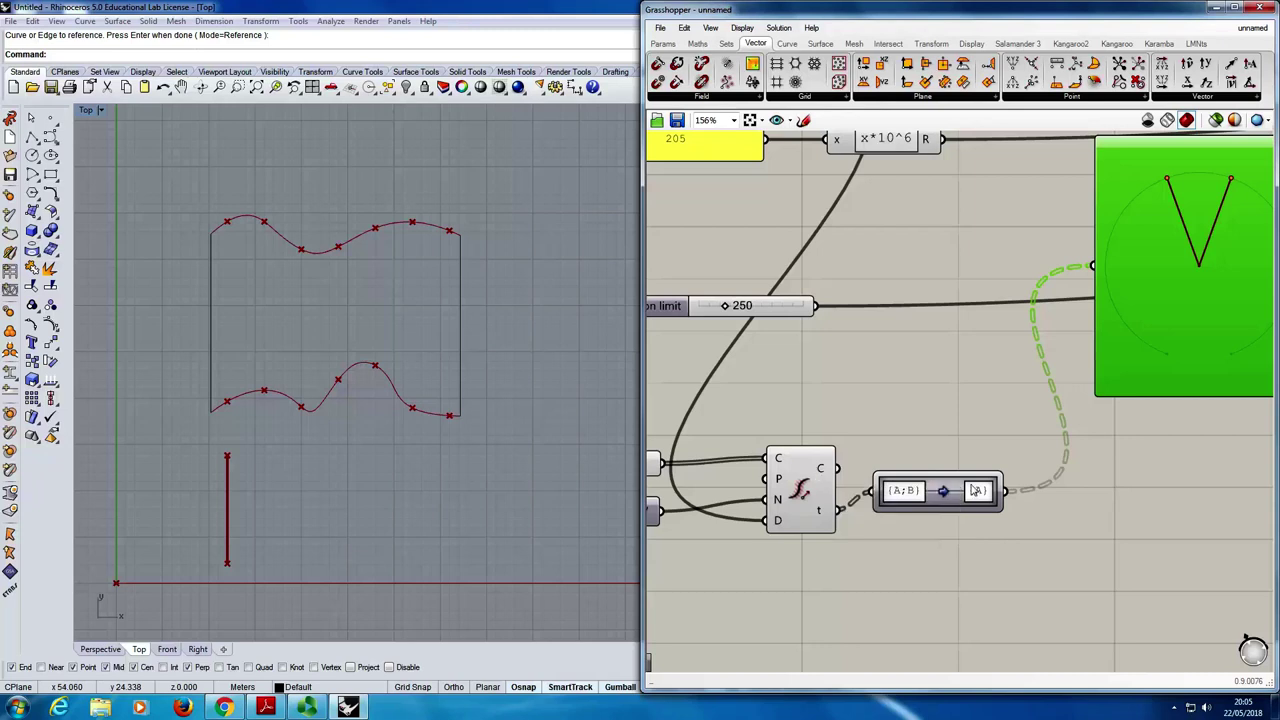
click(912, 517)
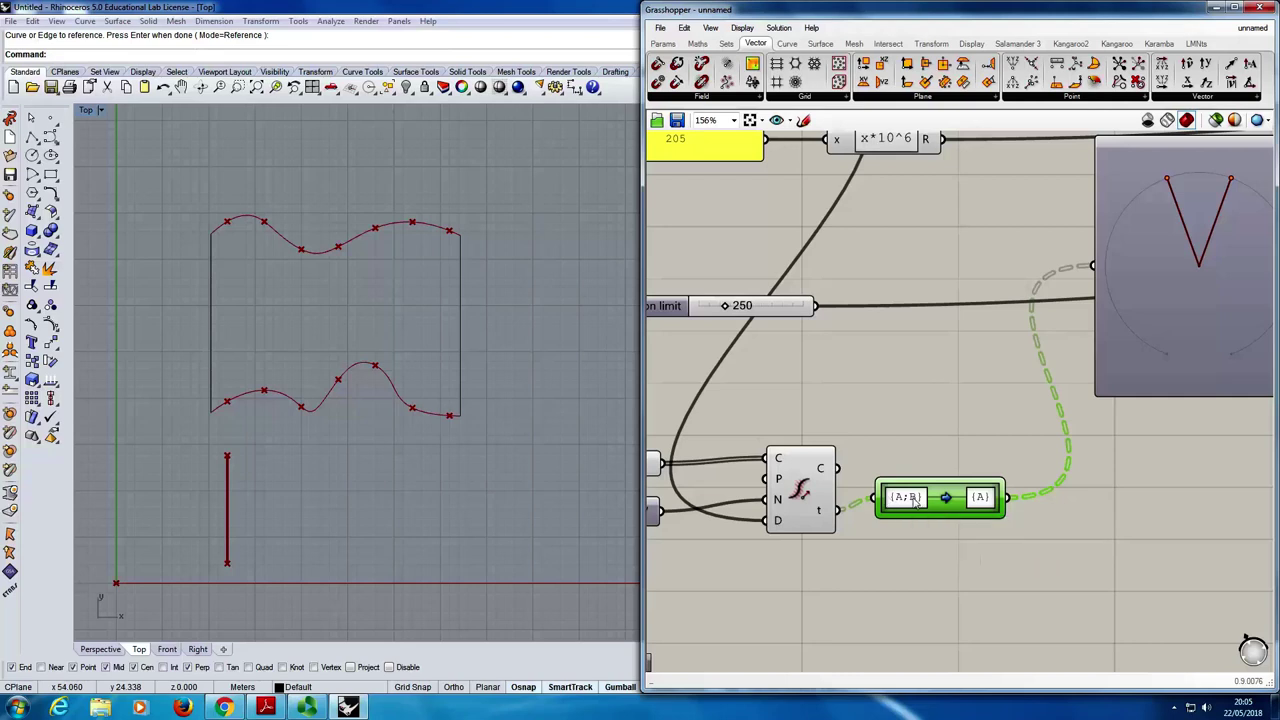
drag(888, 500, 893, 507)
- Add an Evaluate Curve component beside the Path Mapper and locate the same component in the Curve Analysis category
click(1129, 491)
double_click(1133, 490)
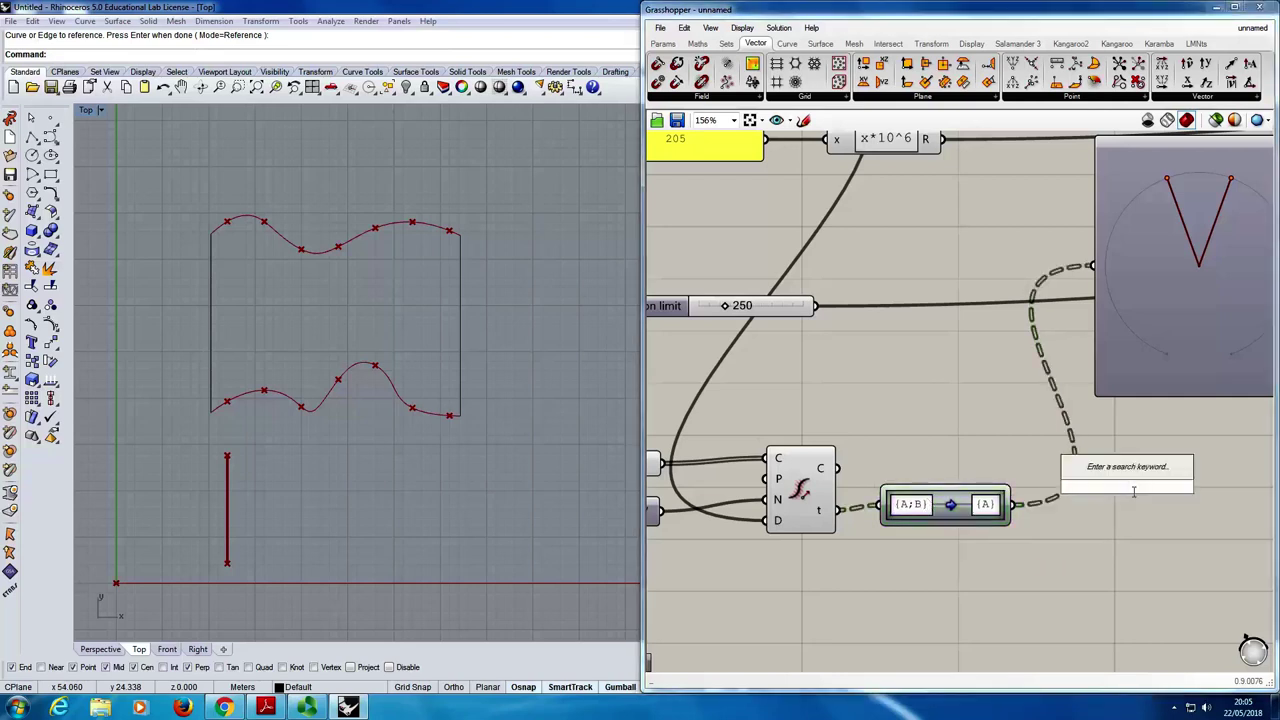
text(evaluate)
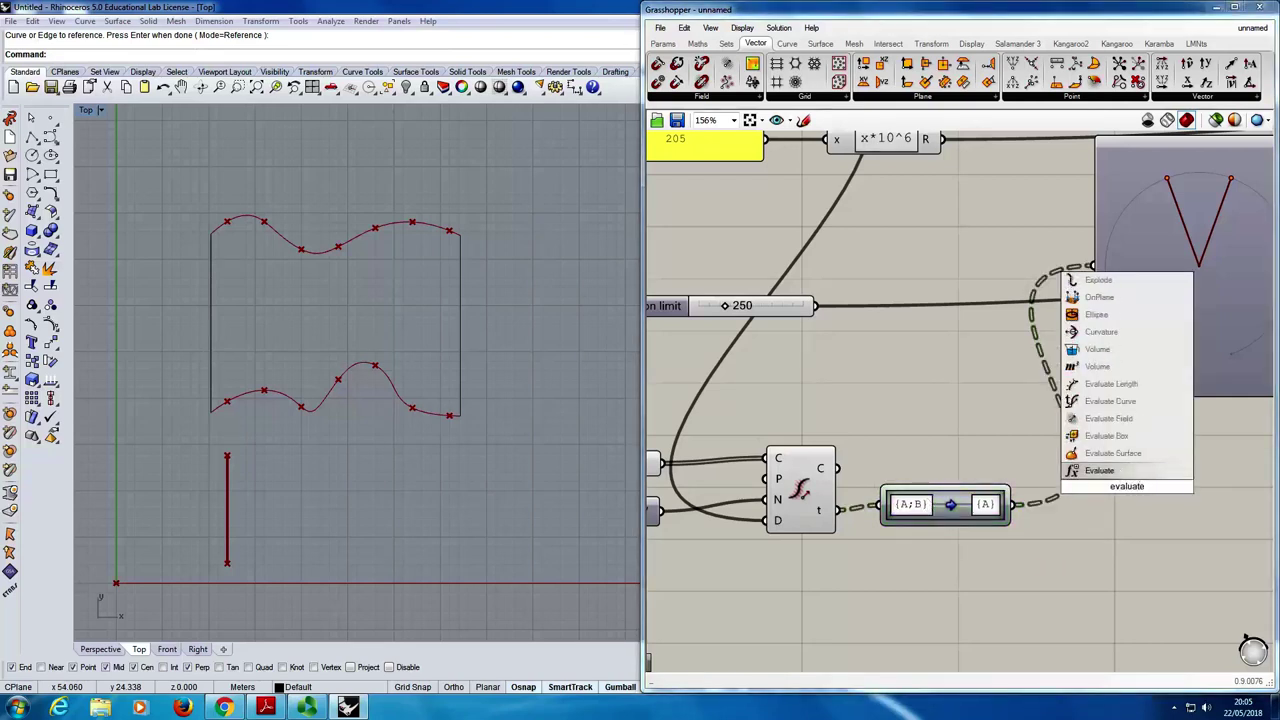
text( curve)
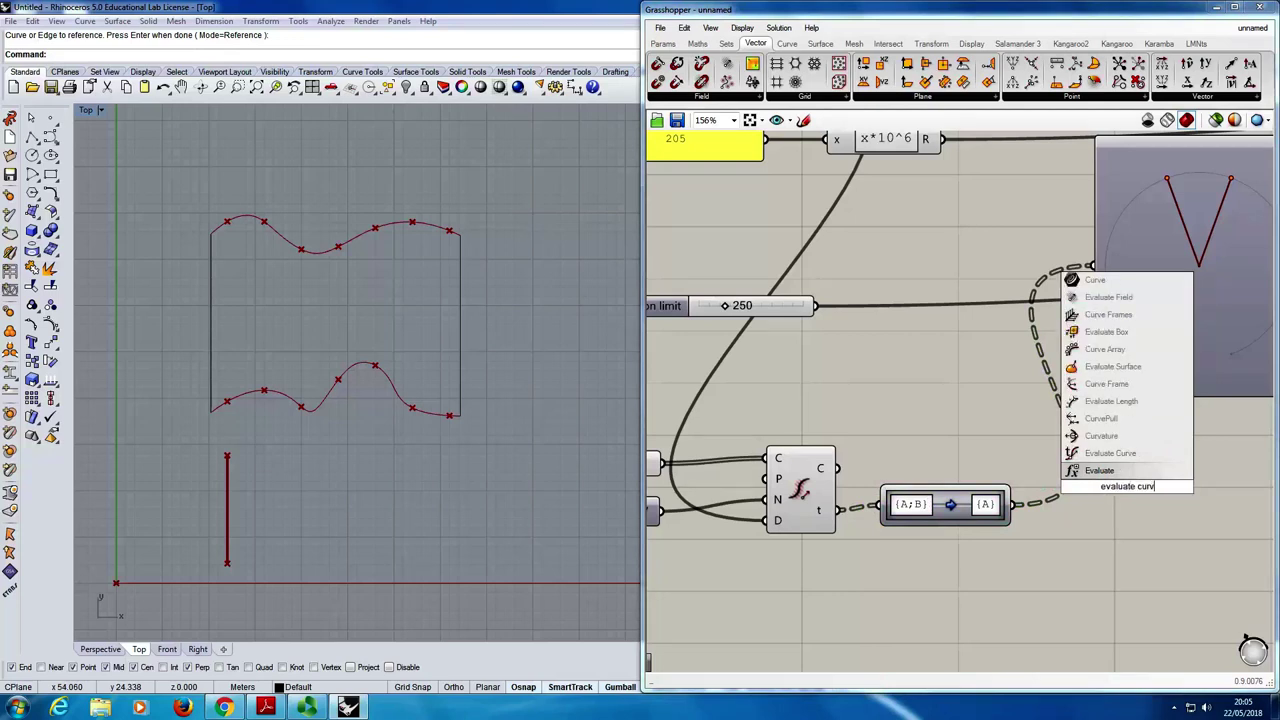
key(Return)
click(787, 44)
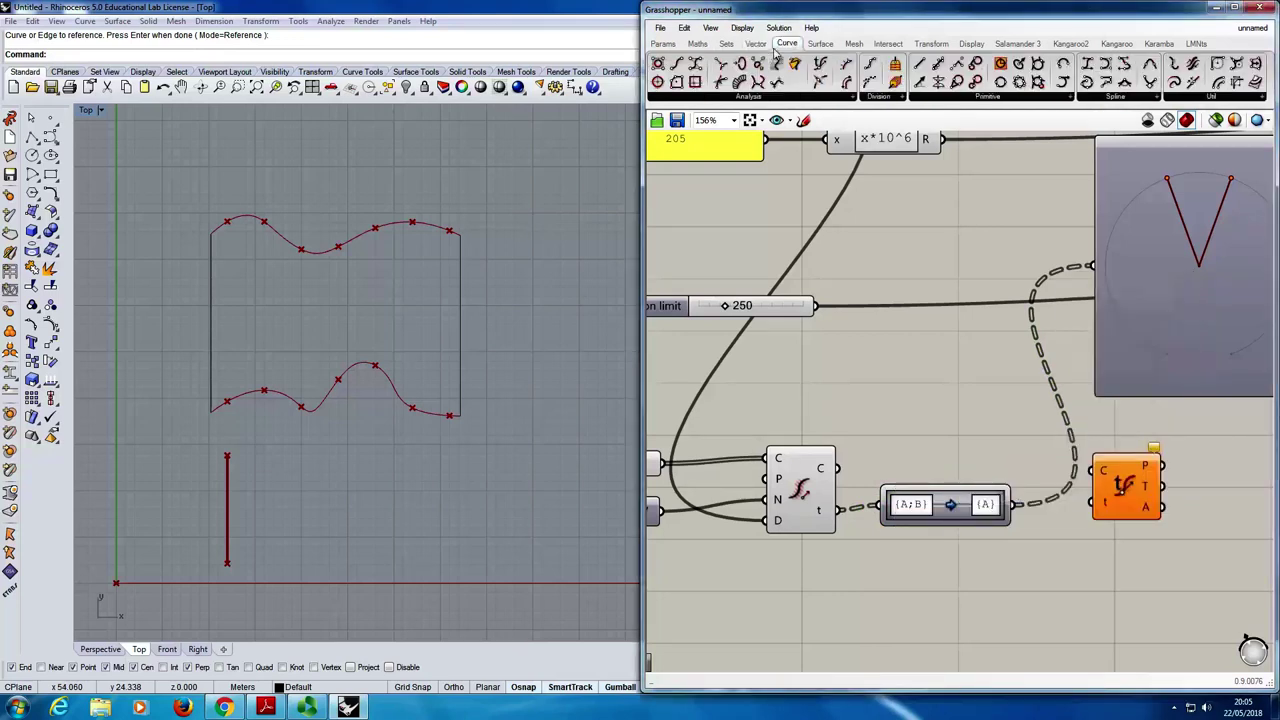
click(787, 97)
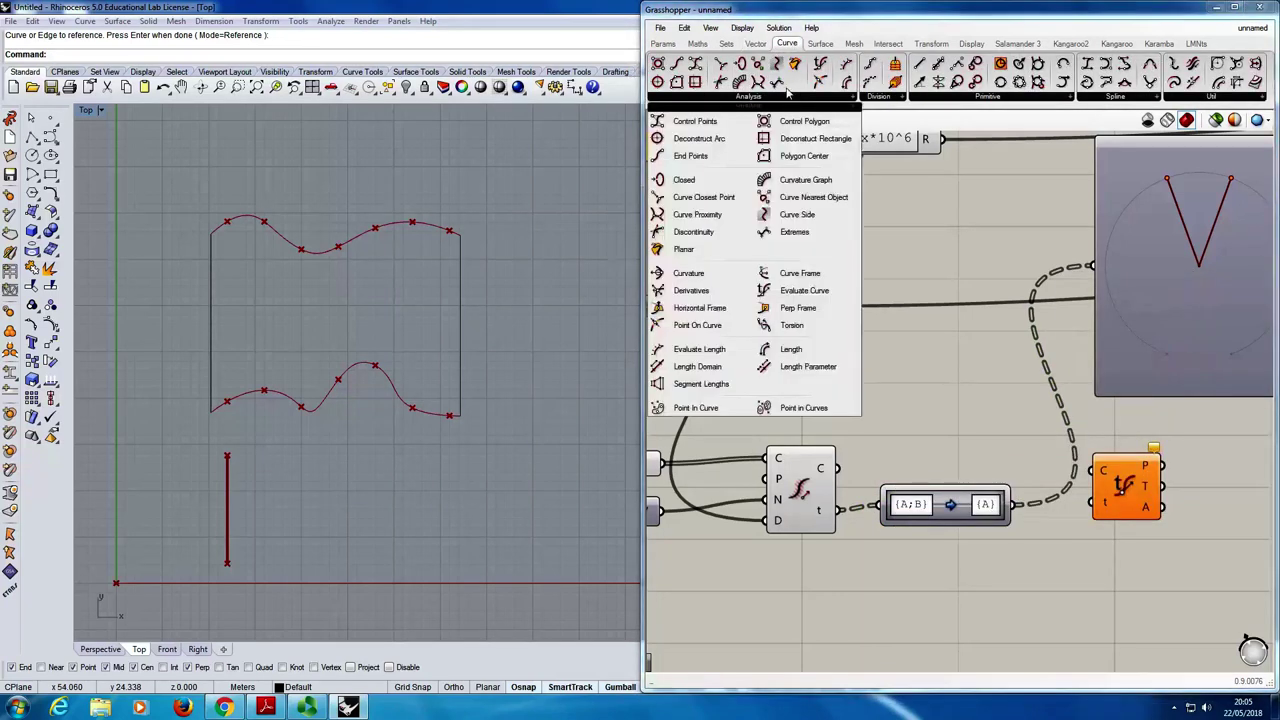
click(815, 292)
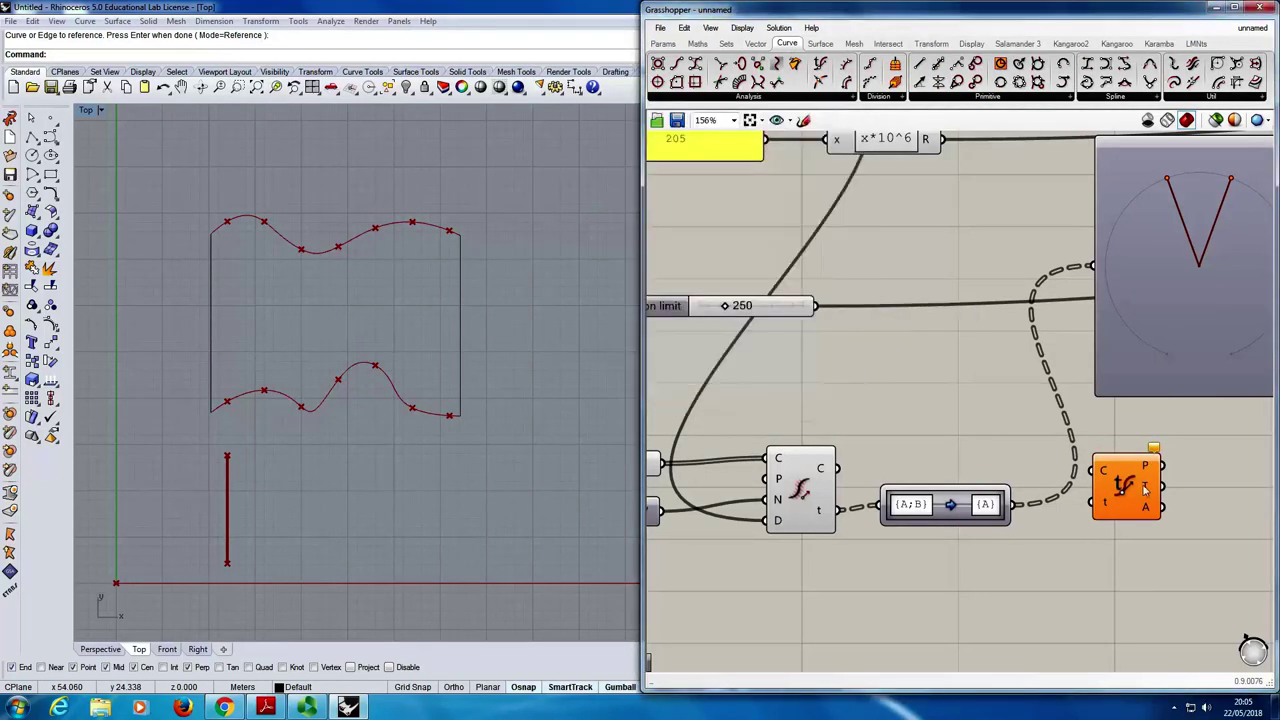
click(1150, 505)
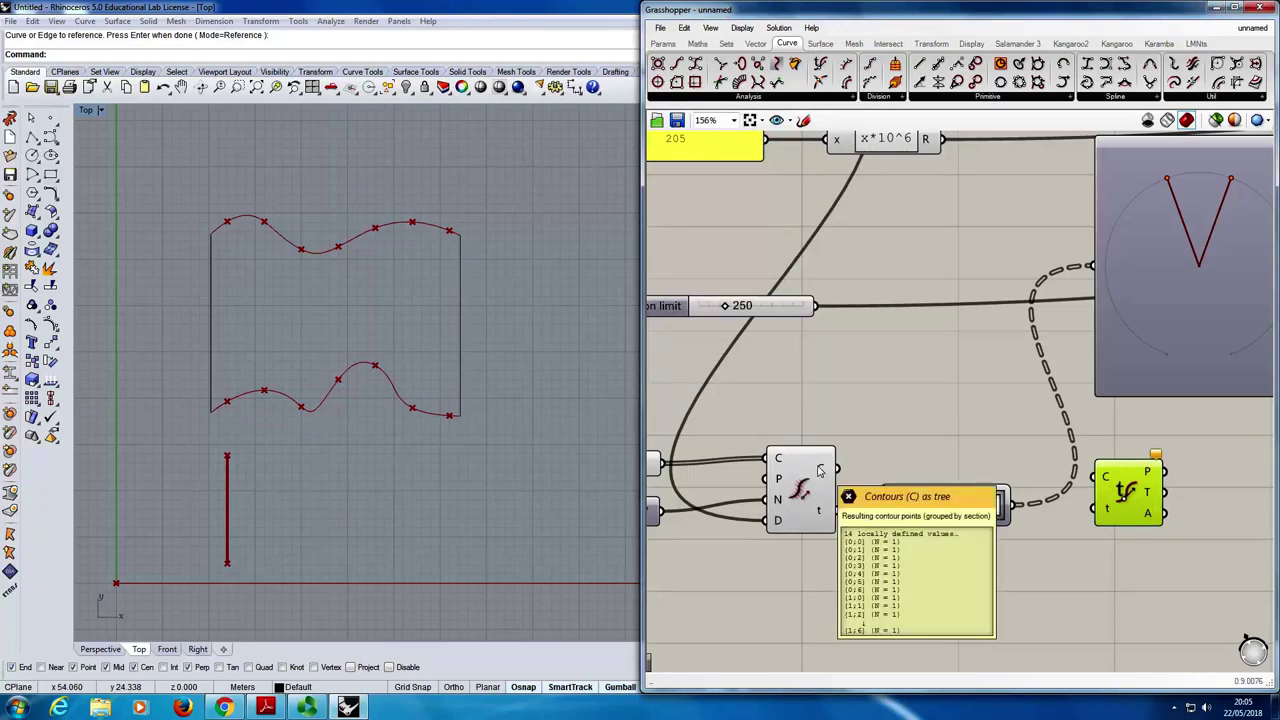
- Connect the referenced curves to Evaluate Curve's curve input and the Path Mapper's output to its t input, and check the resulting points
click(920, 450)
scroll(884, 458, down, 3)
scroll(846, 460, up, 2)
scroll(722, 452, down, 1)
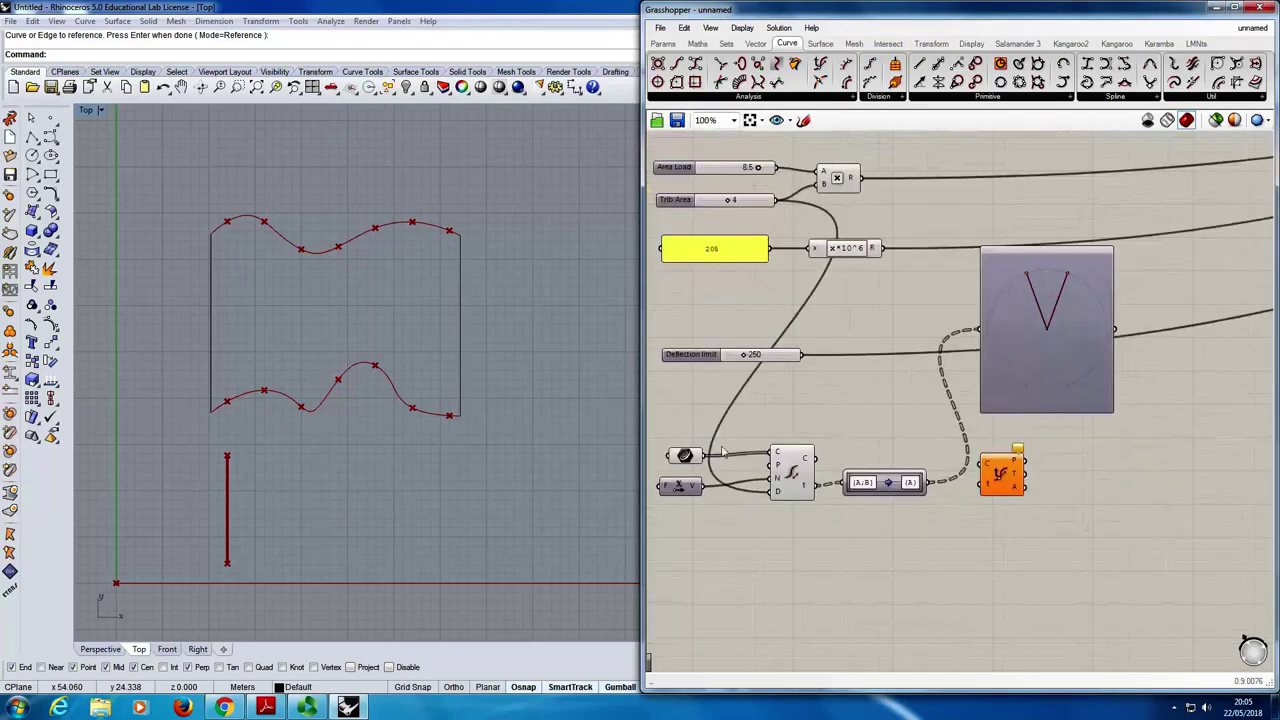
drag(690, 457, 982, 484)
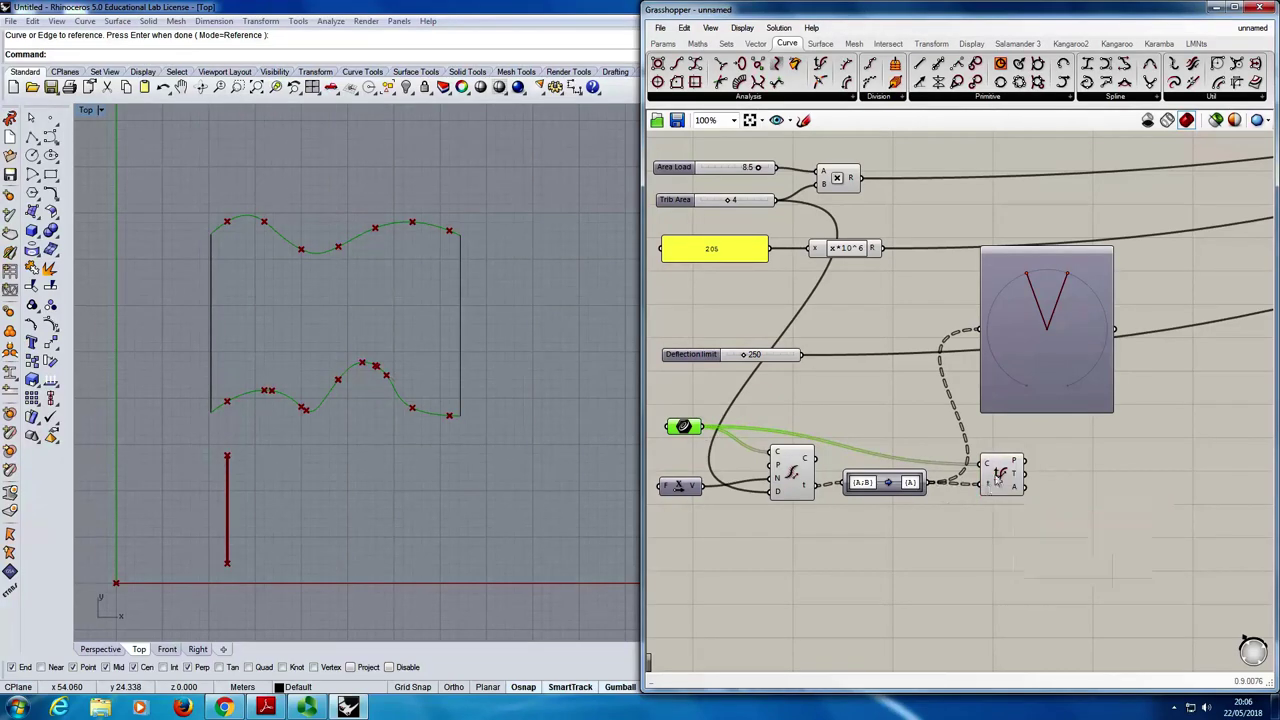
click(1000, 473)
scroll(1014, 472, up, 5)
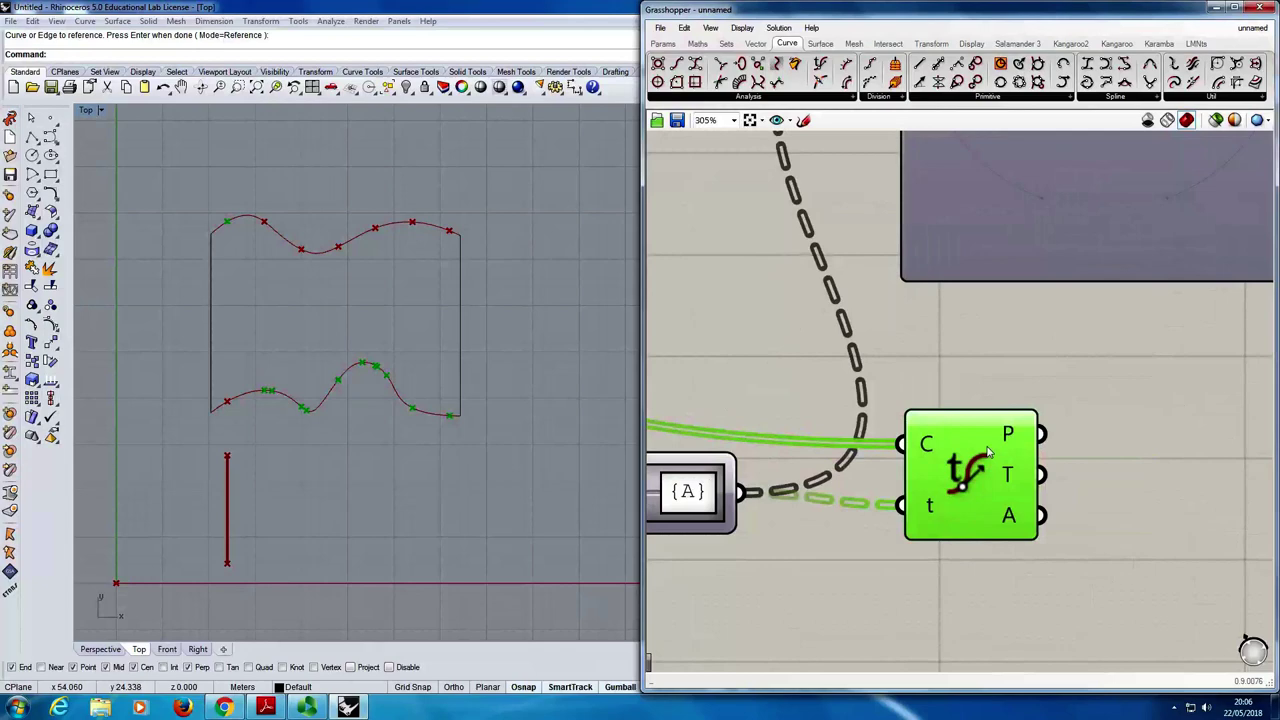
click(1050, 465)
scroll(995, 475, down, 4)
scroll(955, 448, up, 3)
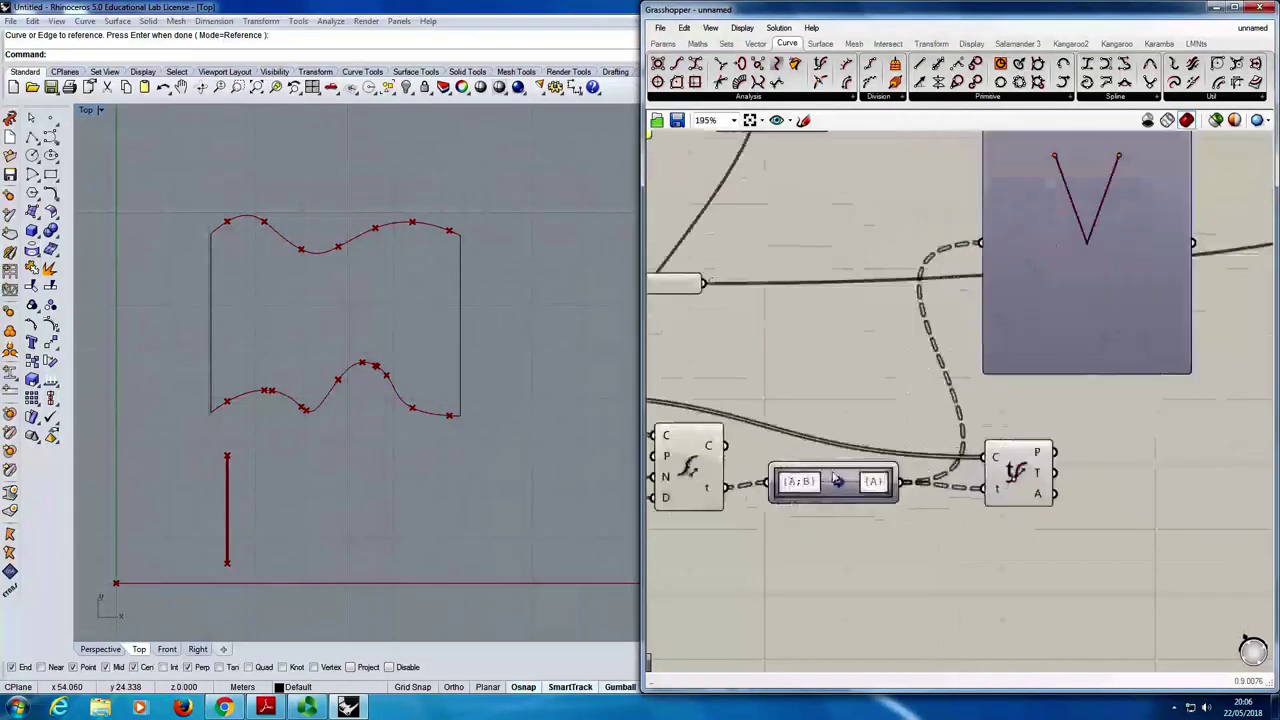
right_click(1070, 452)
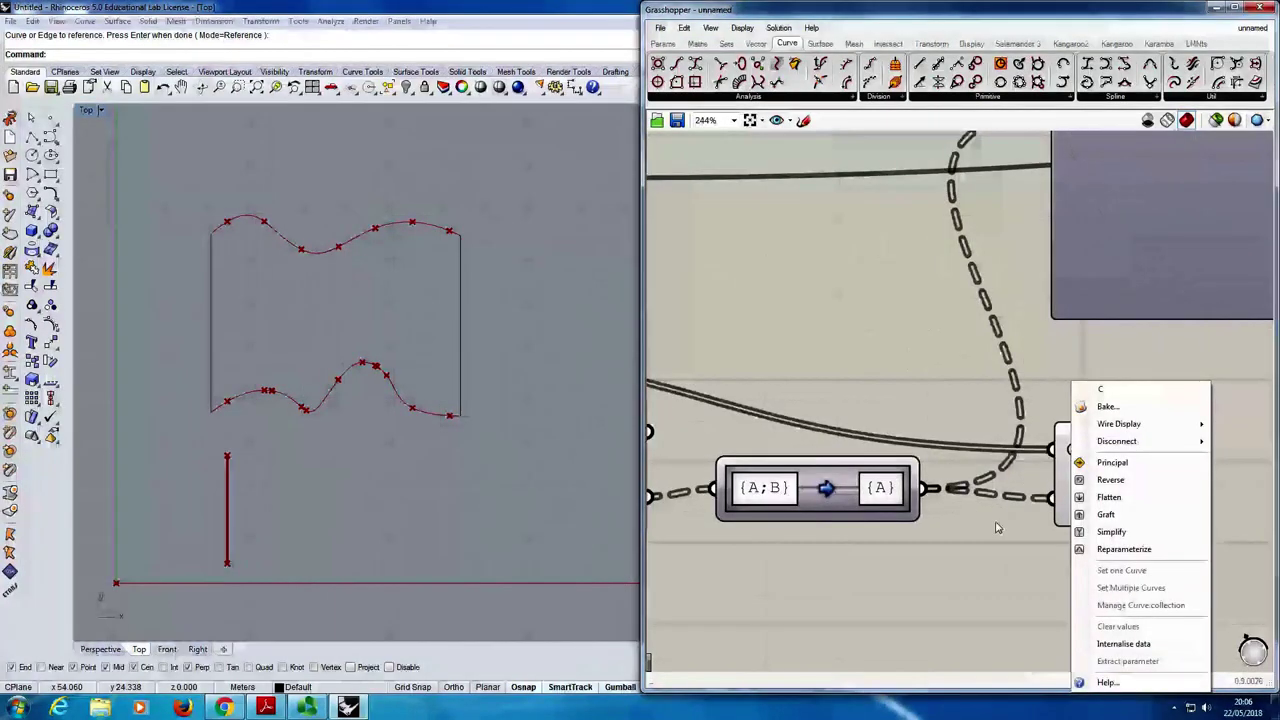
click(1100, 462)
right_click(1072, 453)
click(1062, 376)
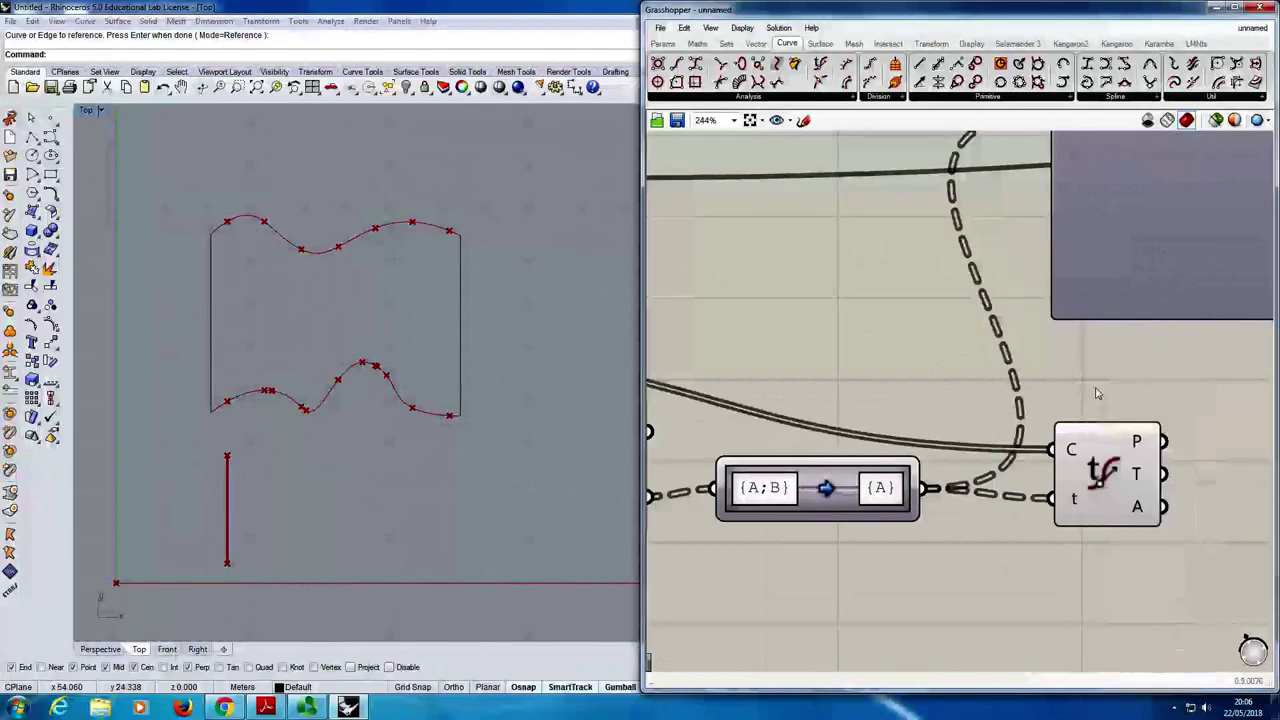
- Check the data in the Evaluate Curve component's C and t inputs and graft its curve input
scroll(1094, 400, down, 3)
scroll(1083, 485, down, 1)
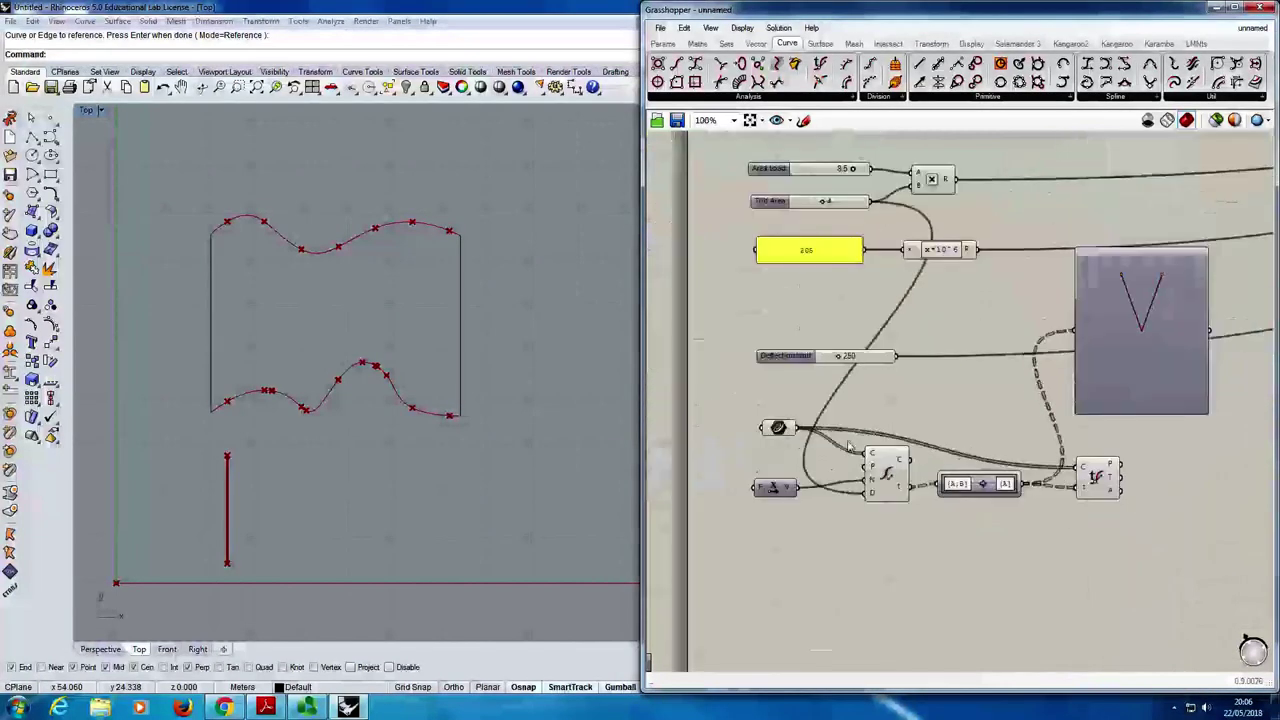
scroll(1085, 485, up, 1)
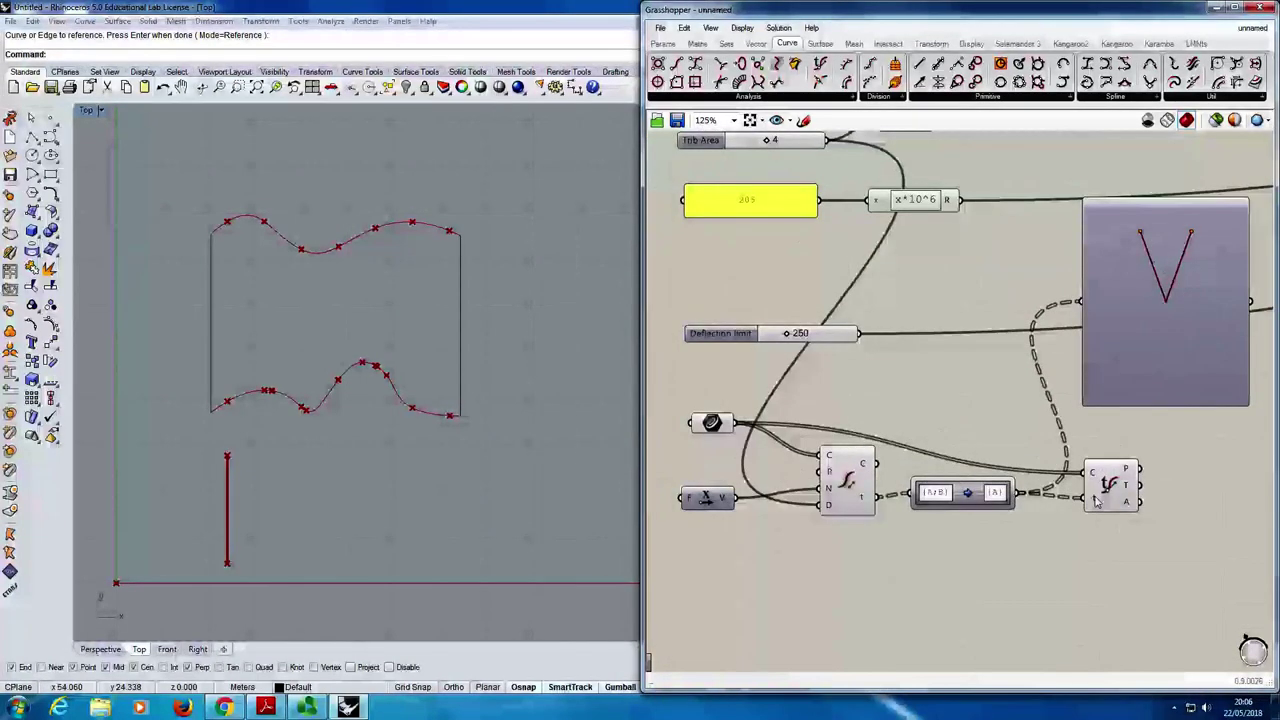
mouse_move(1097, 500)
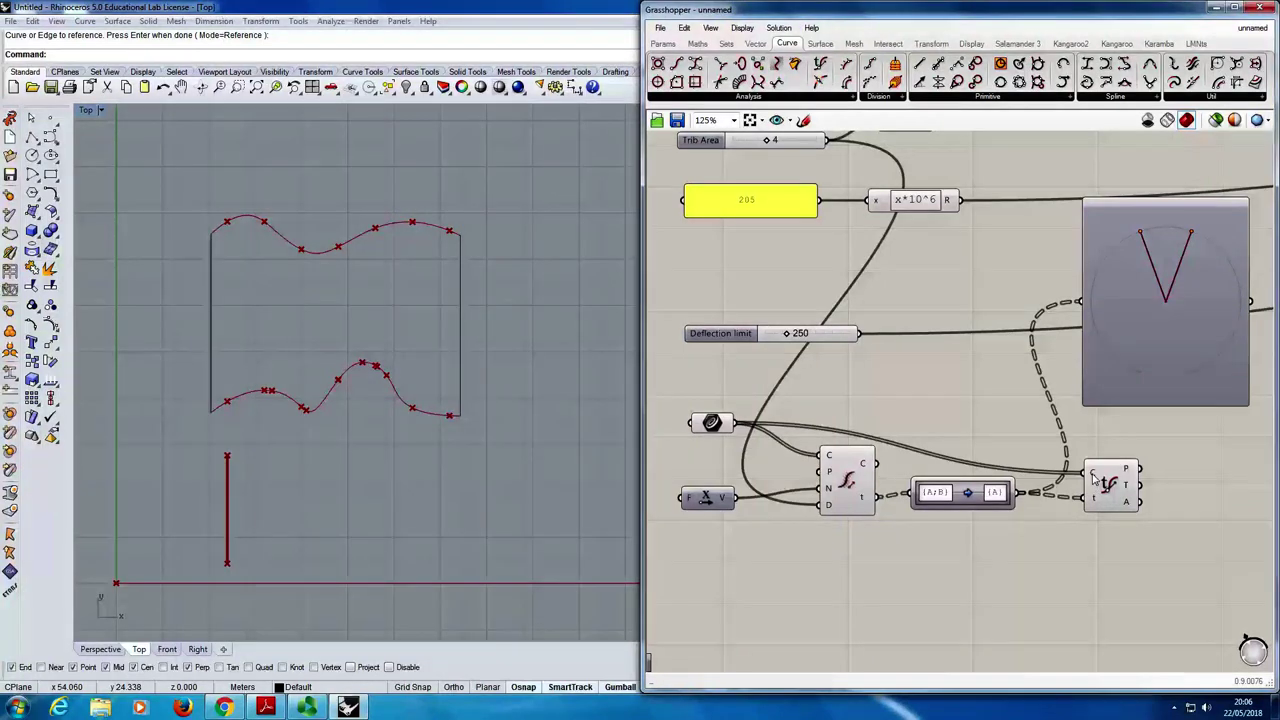
mouse_move(1094, 478)
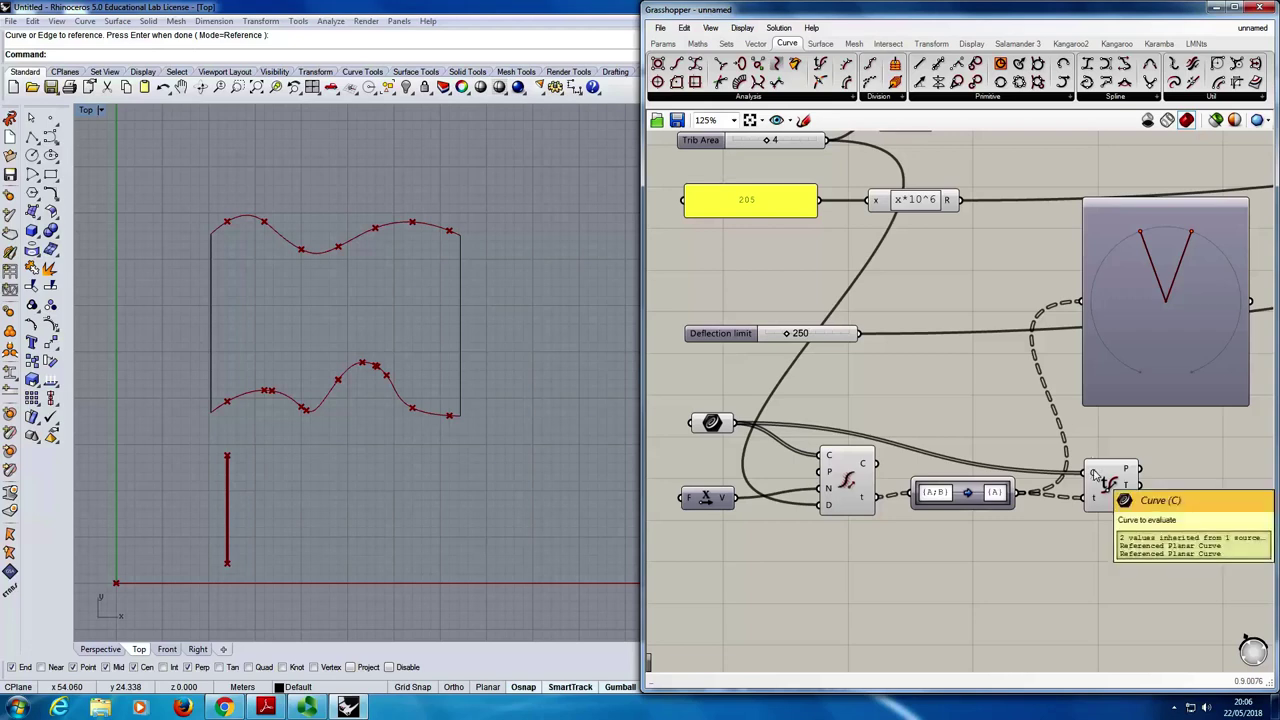
right_click(1095, 476)
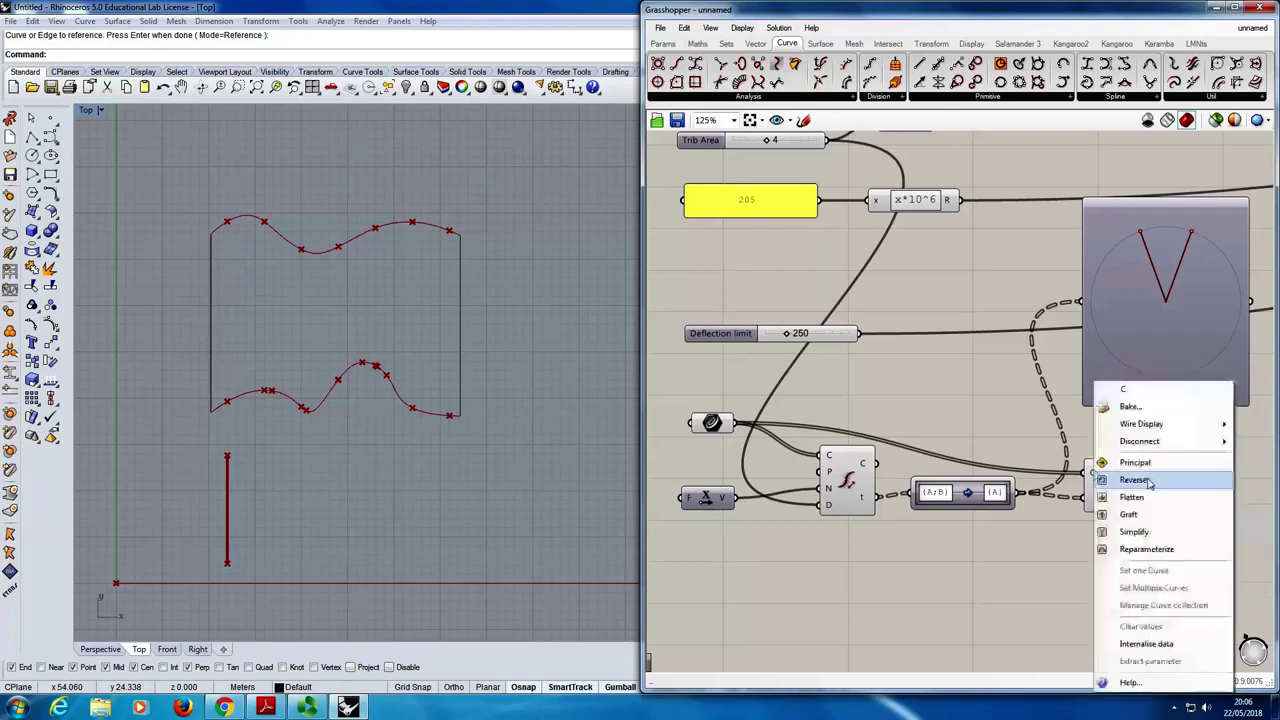
click(1047, 546)
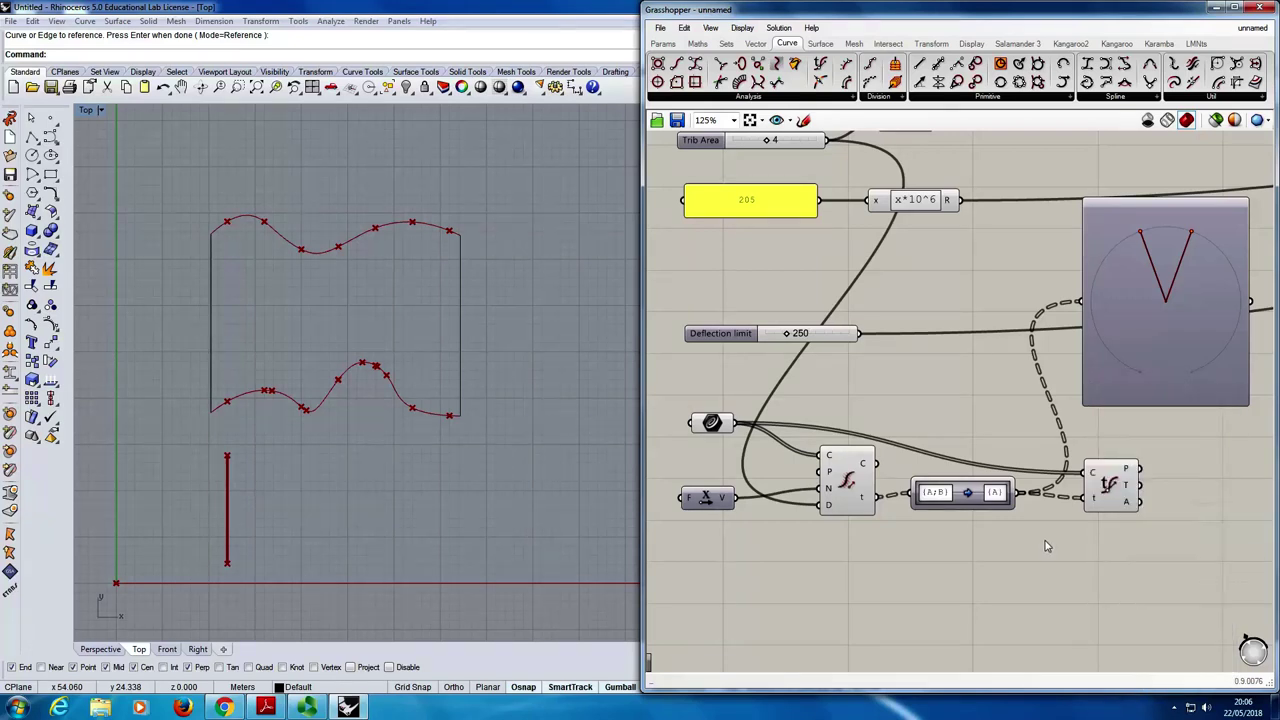
right_click(1096, 476)
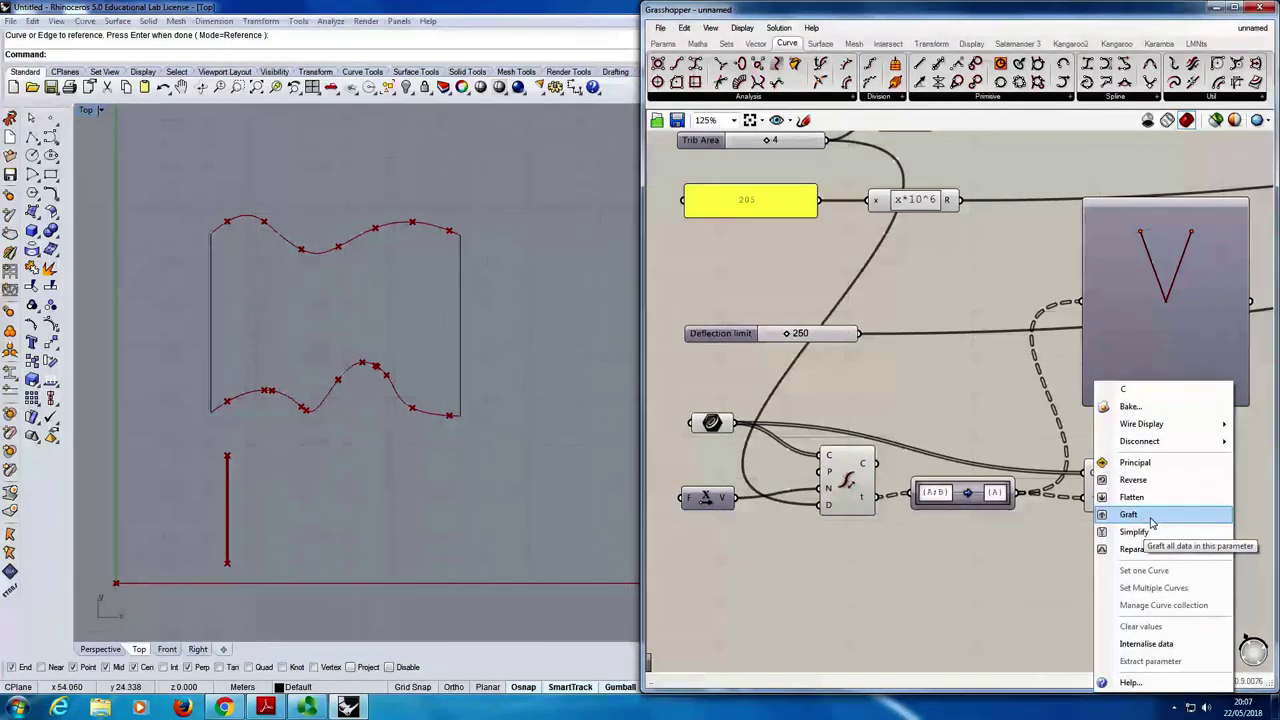
click(1151, 516)
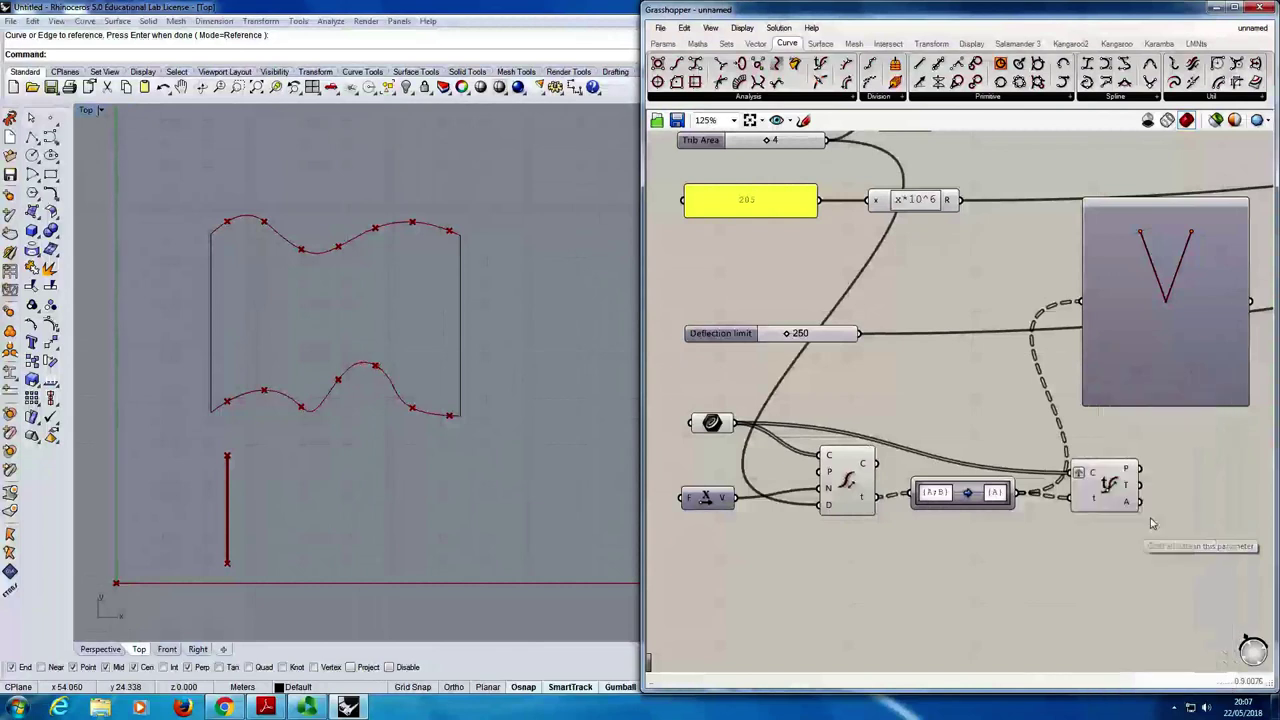
- Examine the data structure of the Evaluate Curve component's points output and the matching points on the two wavy curves
click(1097, 498)
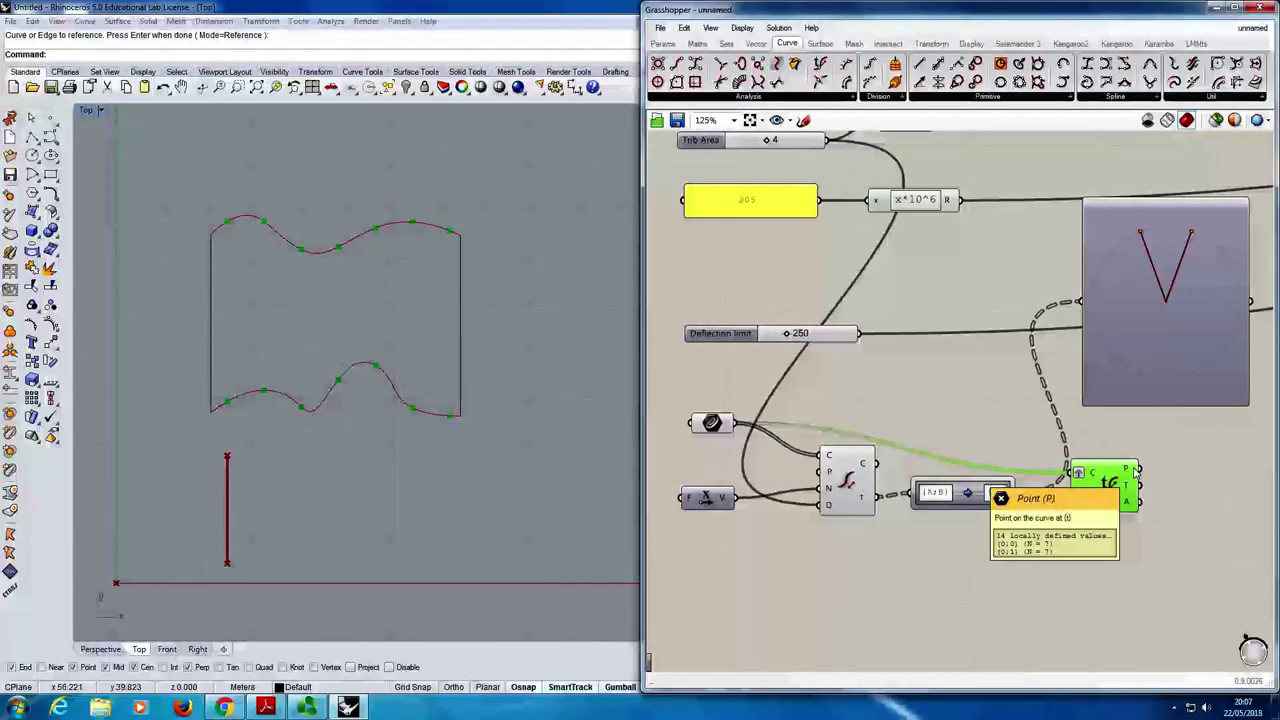
click(1190, 482)
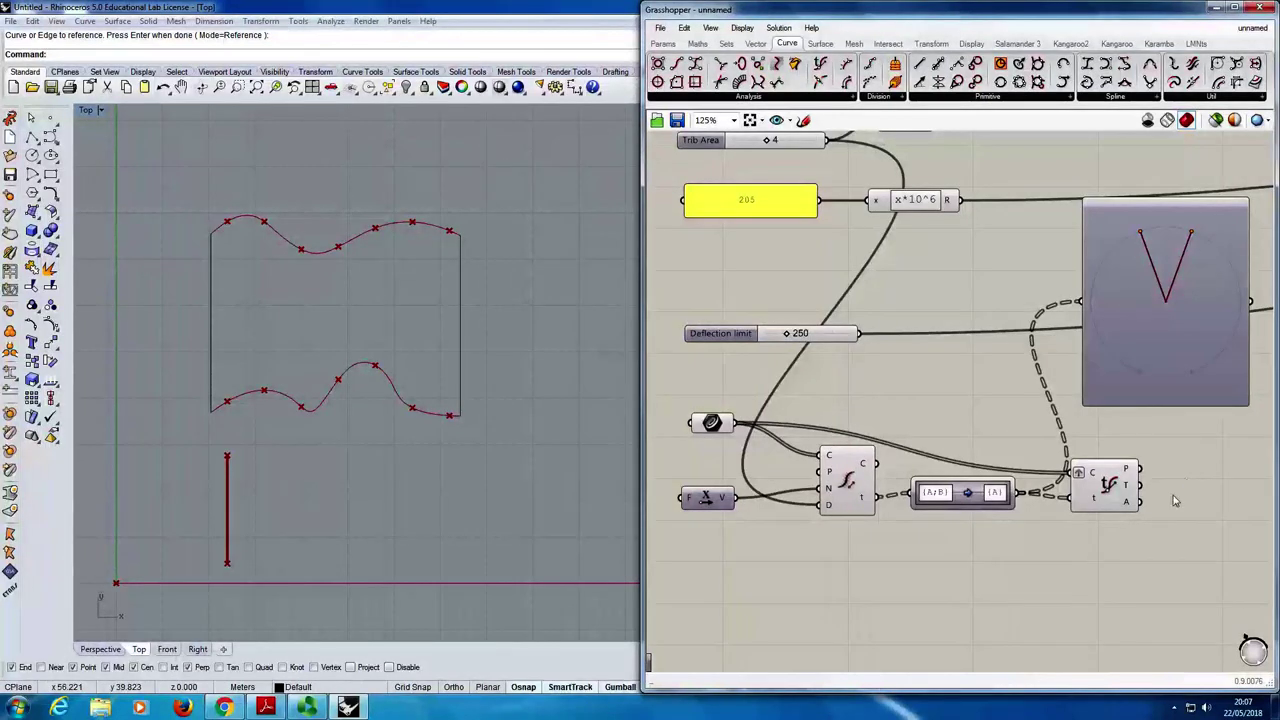
mouse_move(1128, 470)
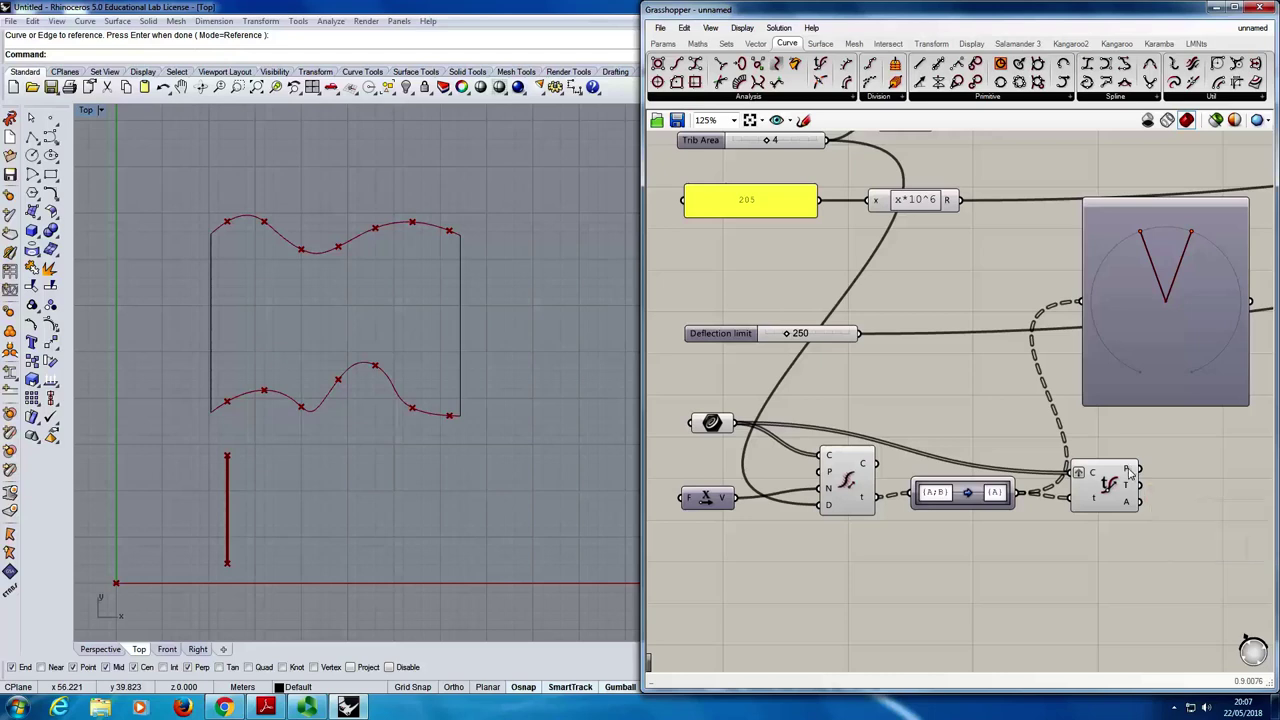
scroll(855, 505, down, 2)
scroll(1141, 467, up, 3)
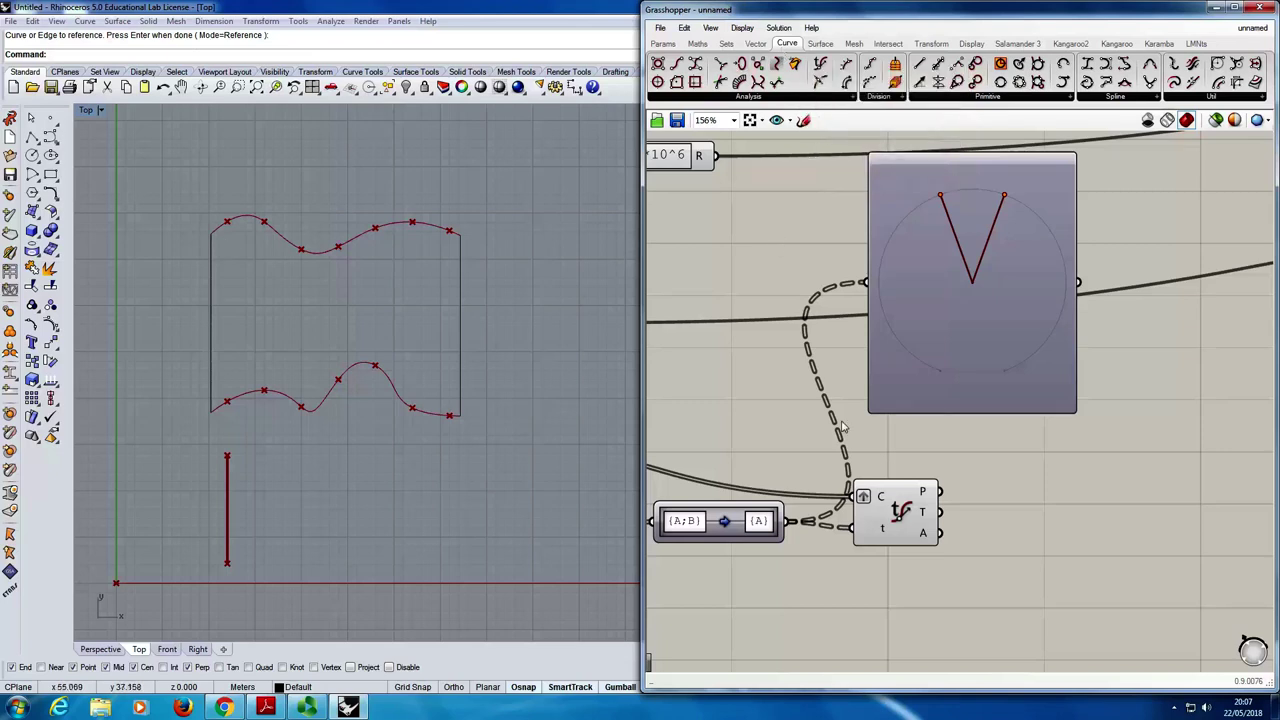
mouse_move(899, 515)
mouse_down()
mouse_move(915, 508)
mouse_move(903, 501)
mouse_up()
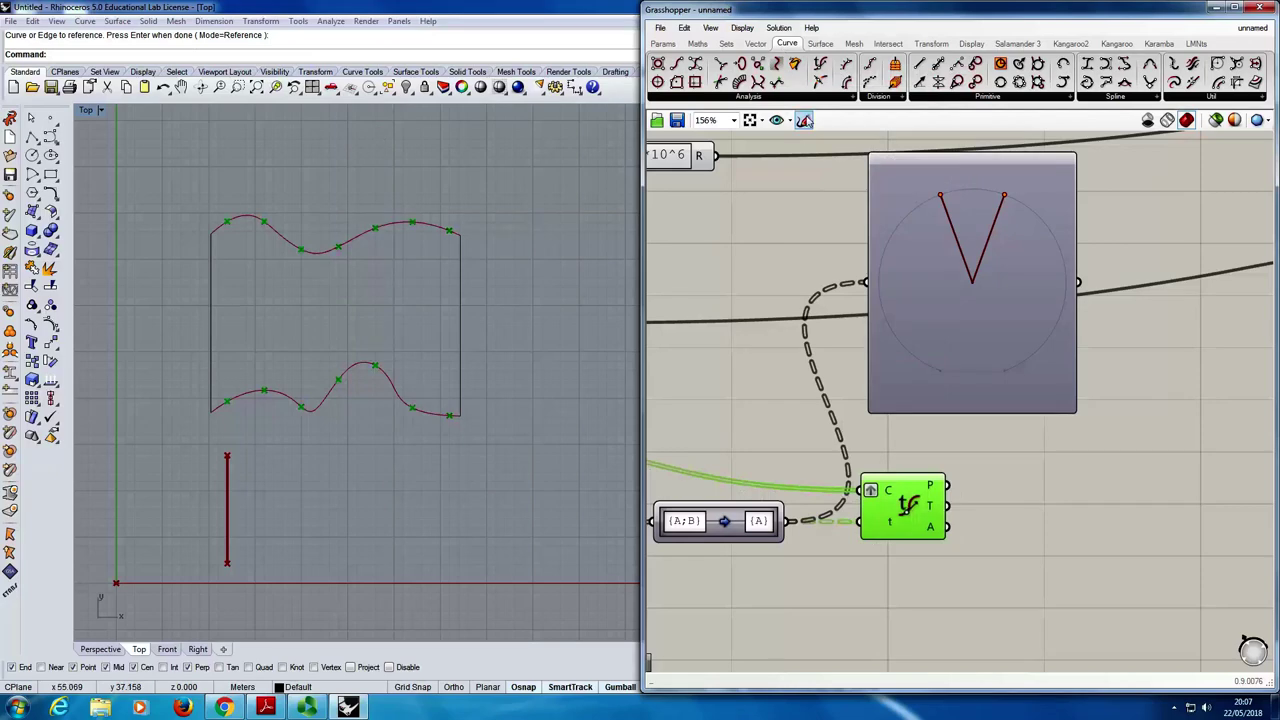
- Add a Split Tree component beside Evaluate Curve and connect the points output to its data input
click(725, 44)
click(752, 97)
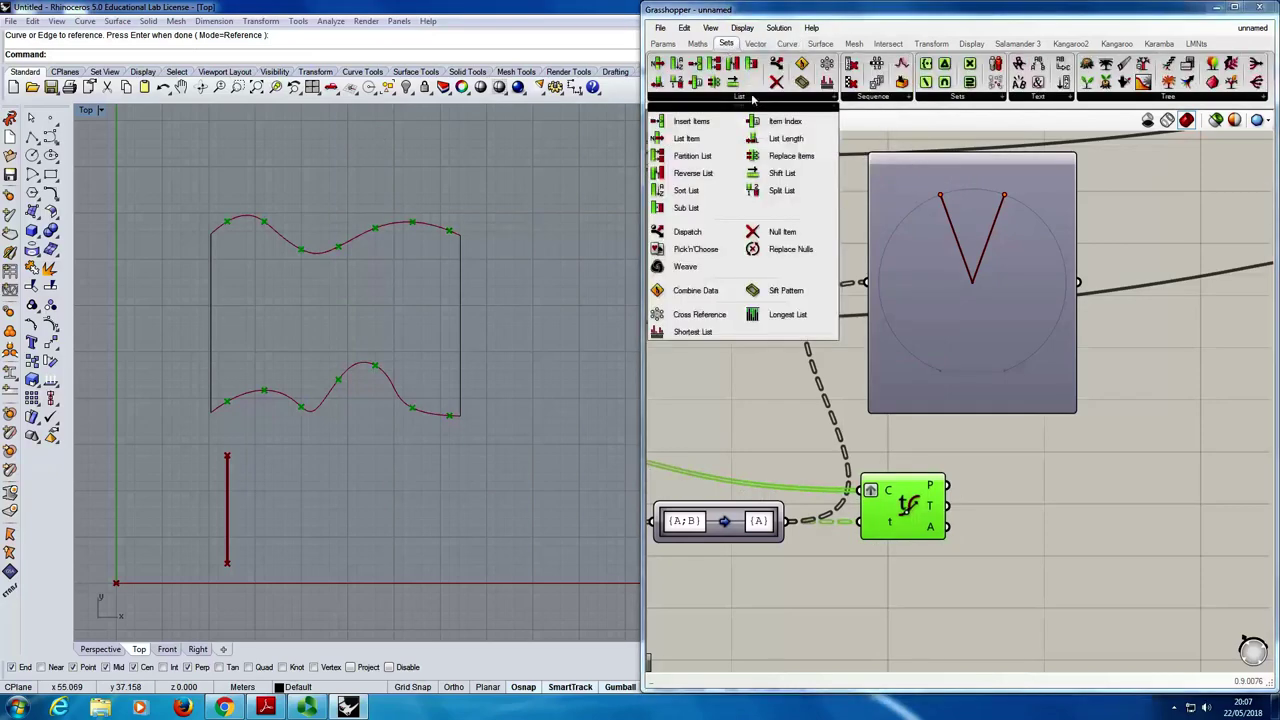
click(1186, 98)
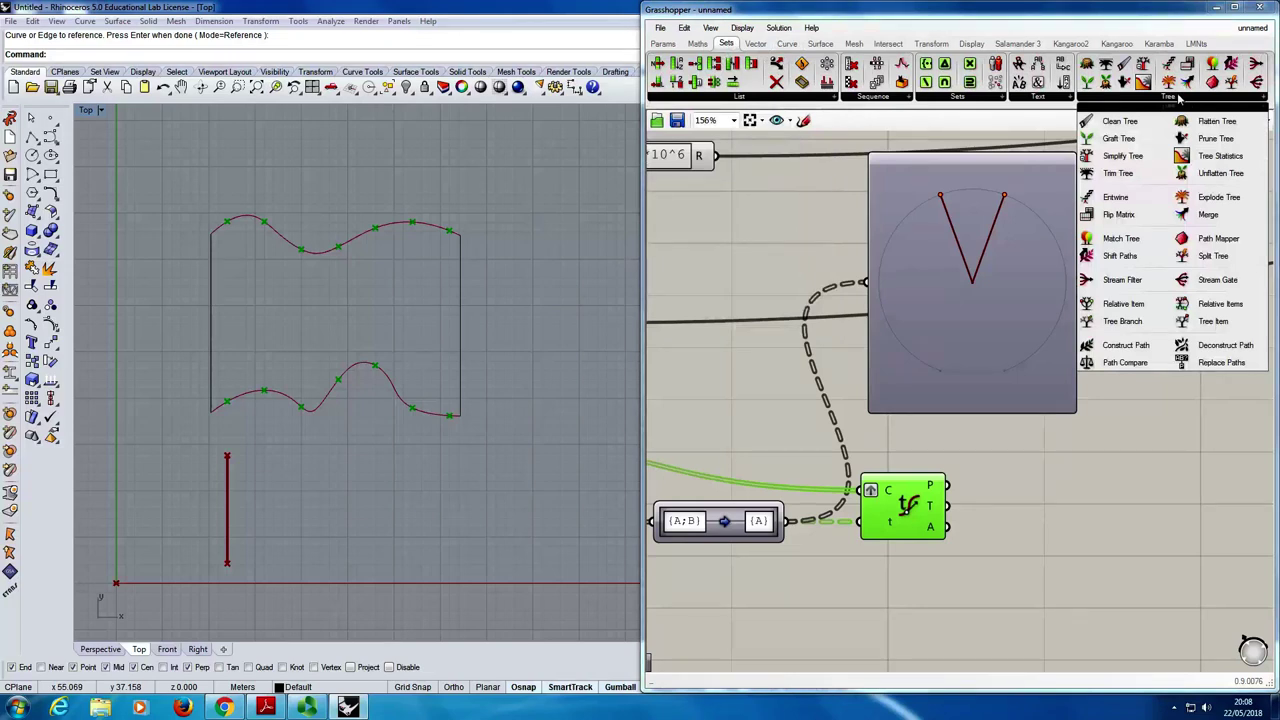
click(1225, 258)
click(1057, 500)
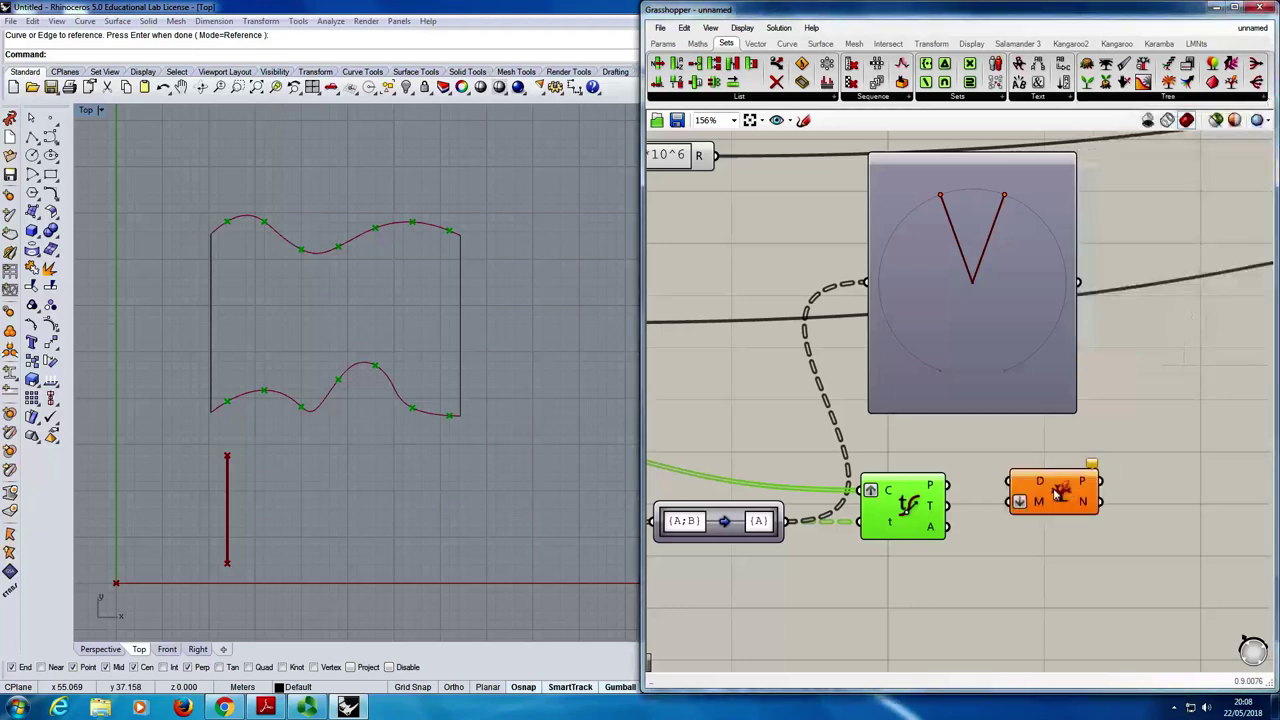
drag(1055, 510, 1073, 501)
click(1069, 468)
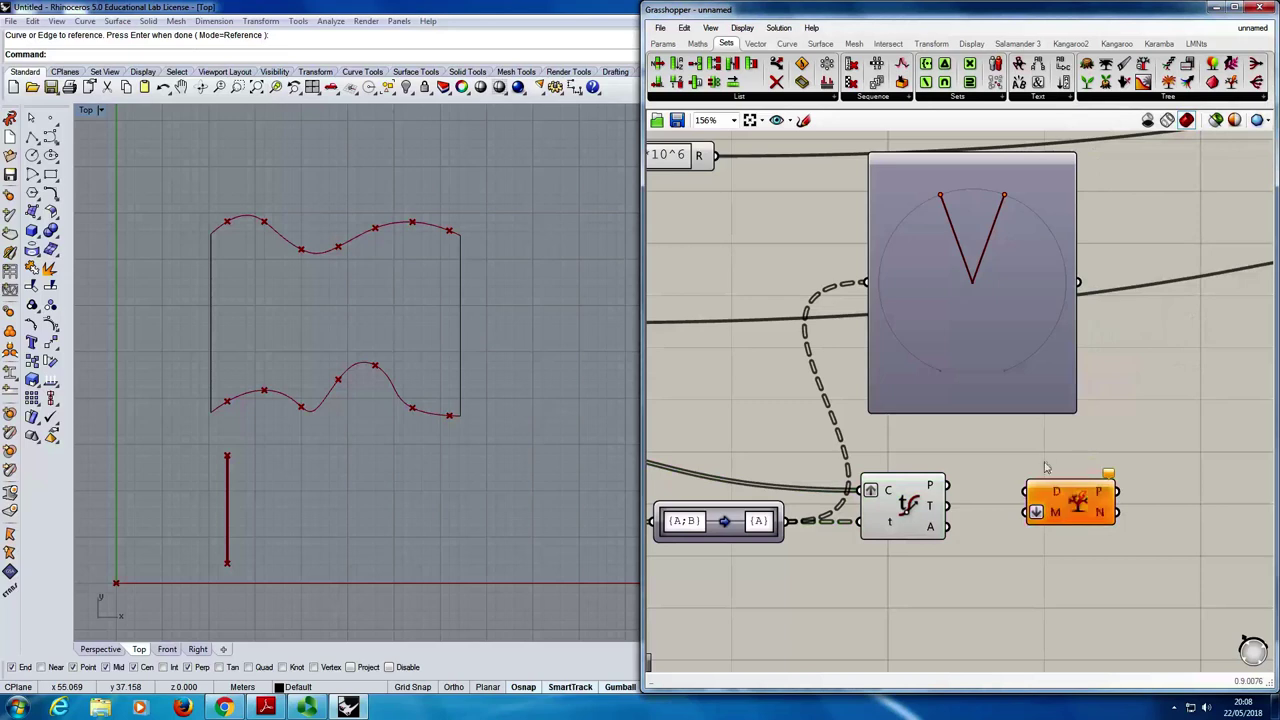
drag(930, 487, 1101, 487)
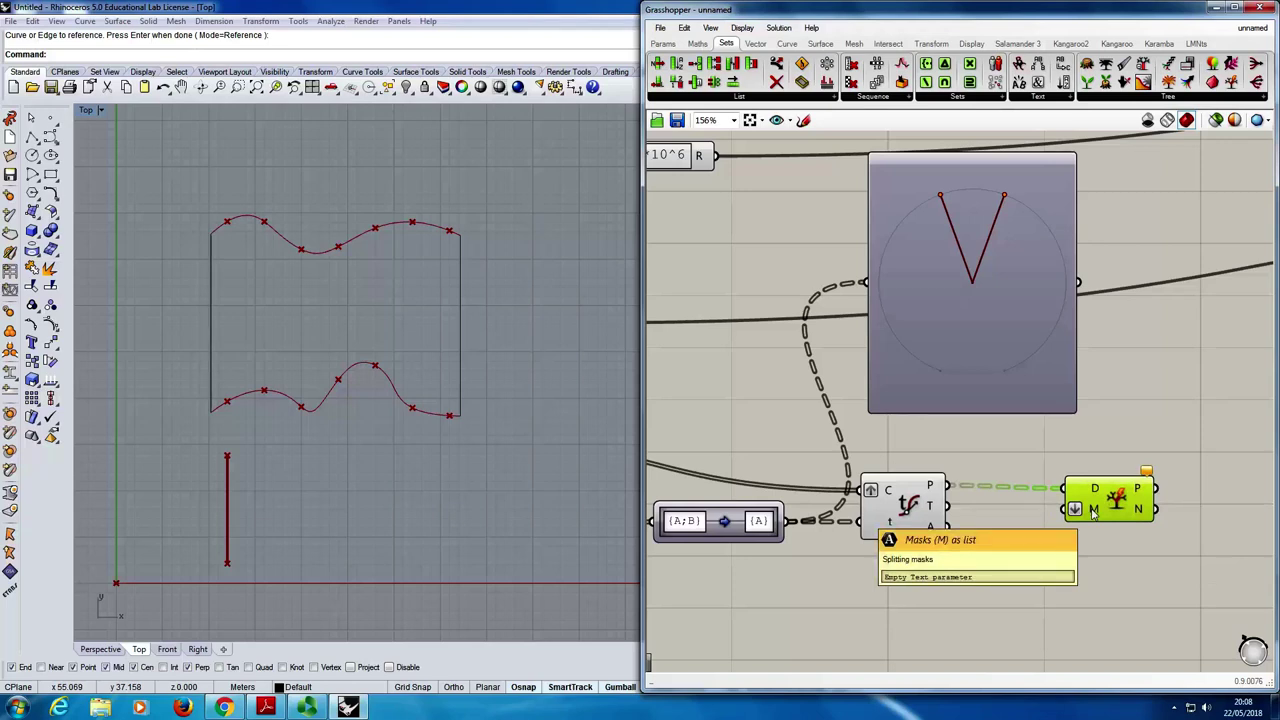
- Create a panel containing {0;0} and connect it to Split Tree's masks input
double_click(1040, 545)
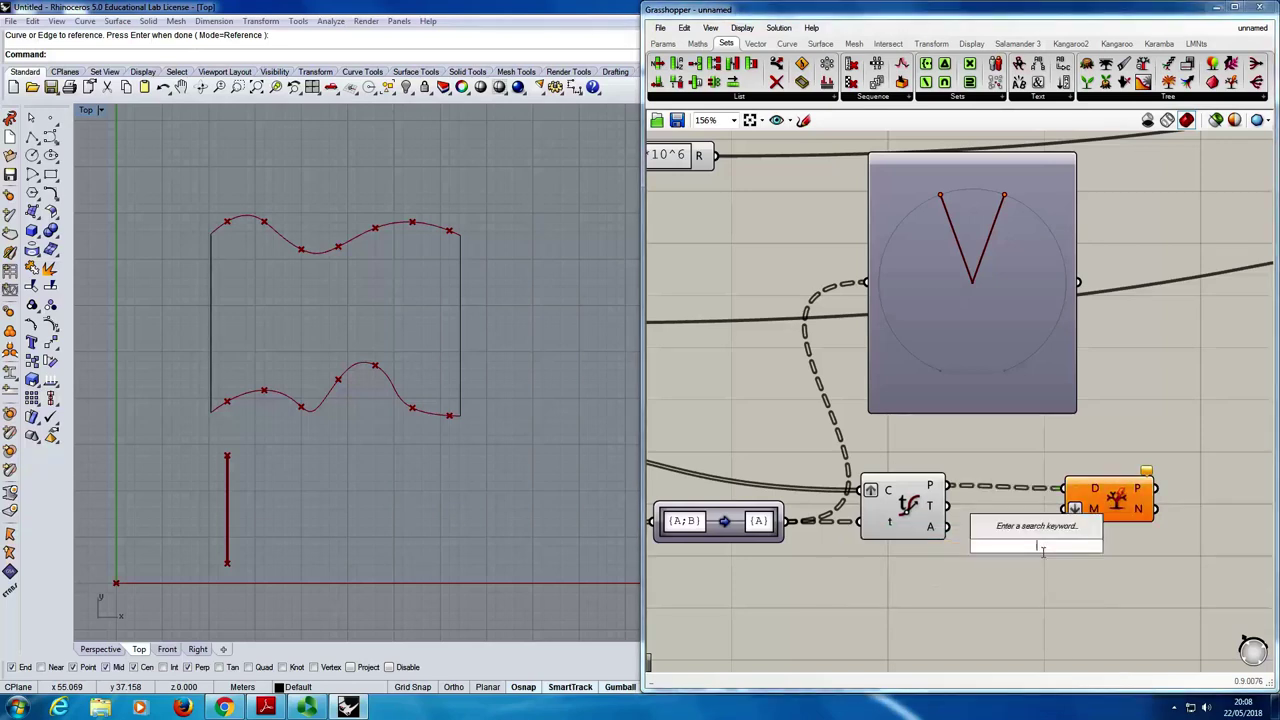
text(")
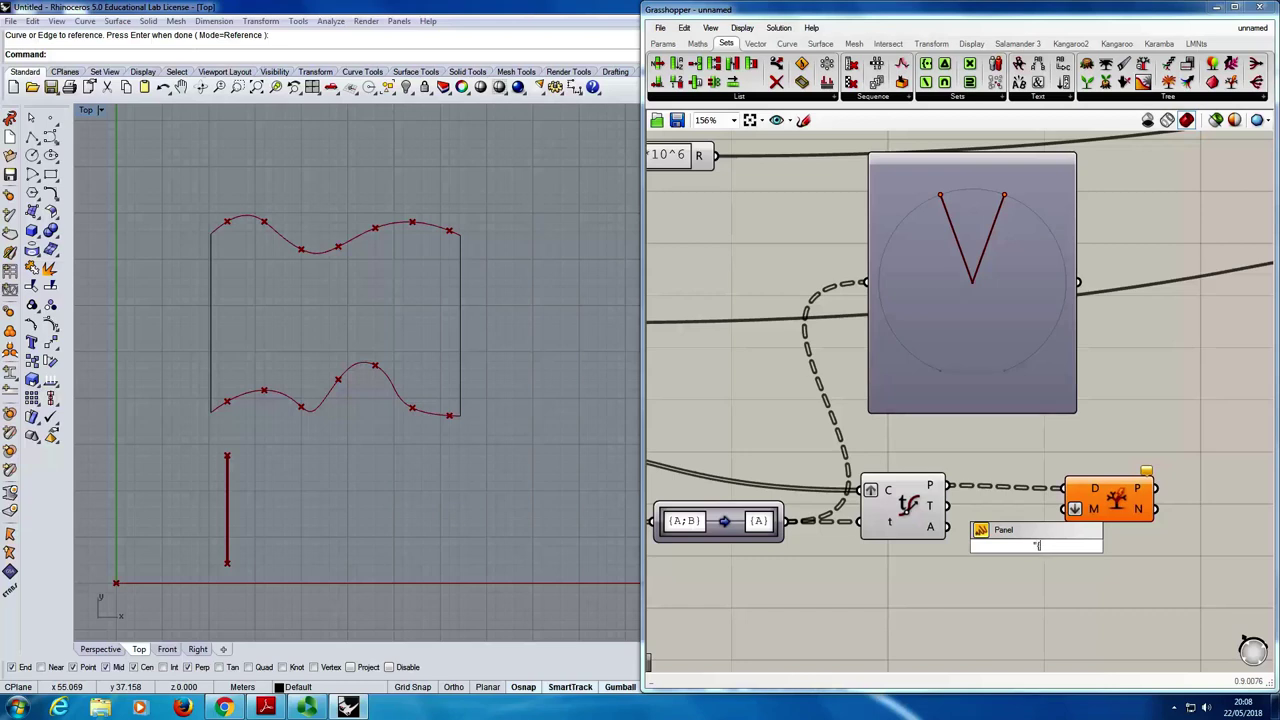
text(;0)
click(1115, 575)
drag(1124, 600, 1066, 510)
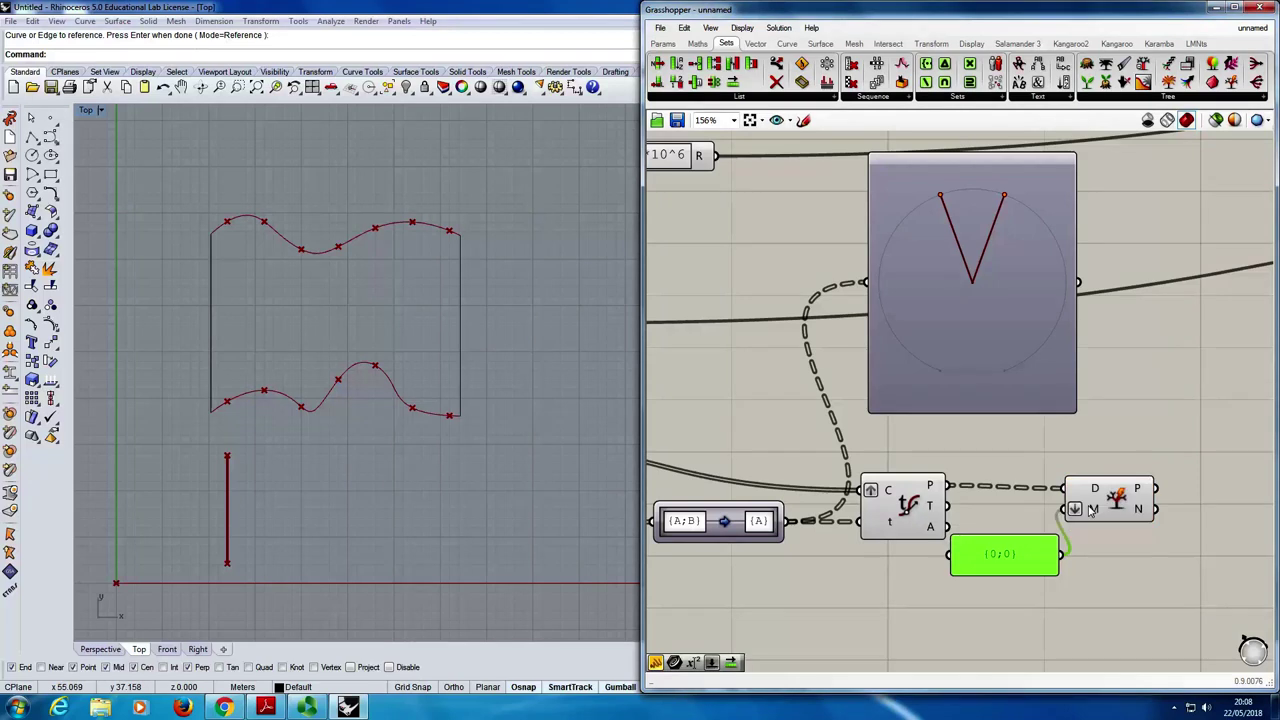
- Check Split Tree's positive and negative outputs and move the mask panel clear of the neighbouring components
click(1136, 492)
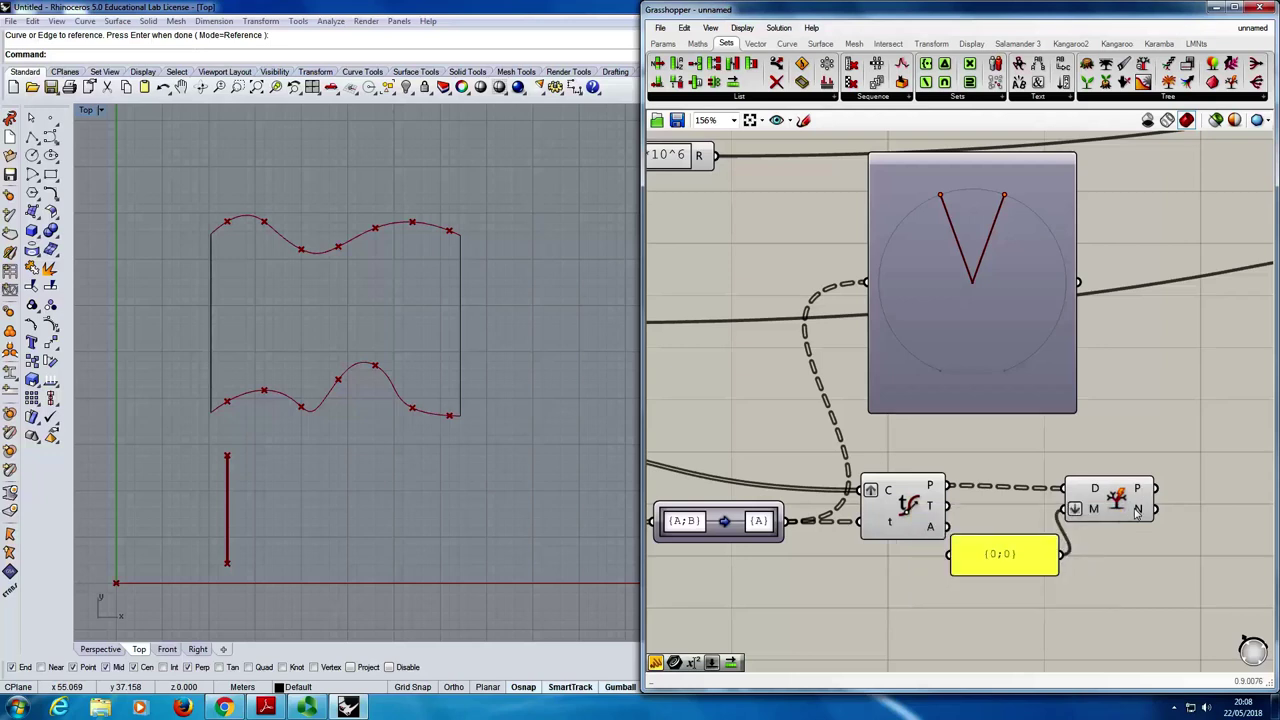
mouse_move(1137, 510)
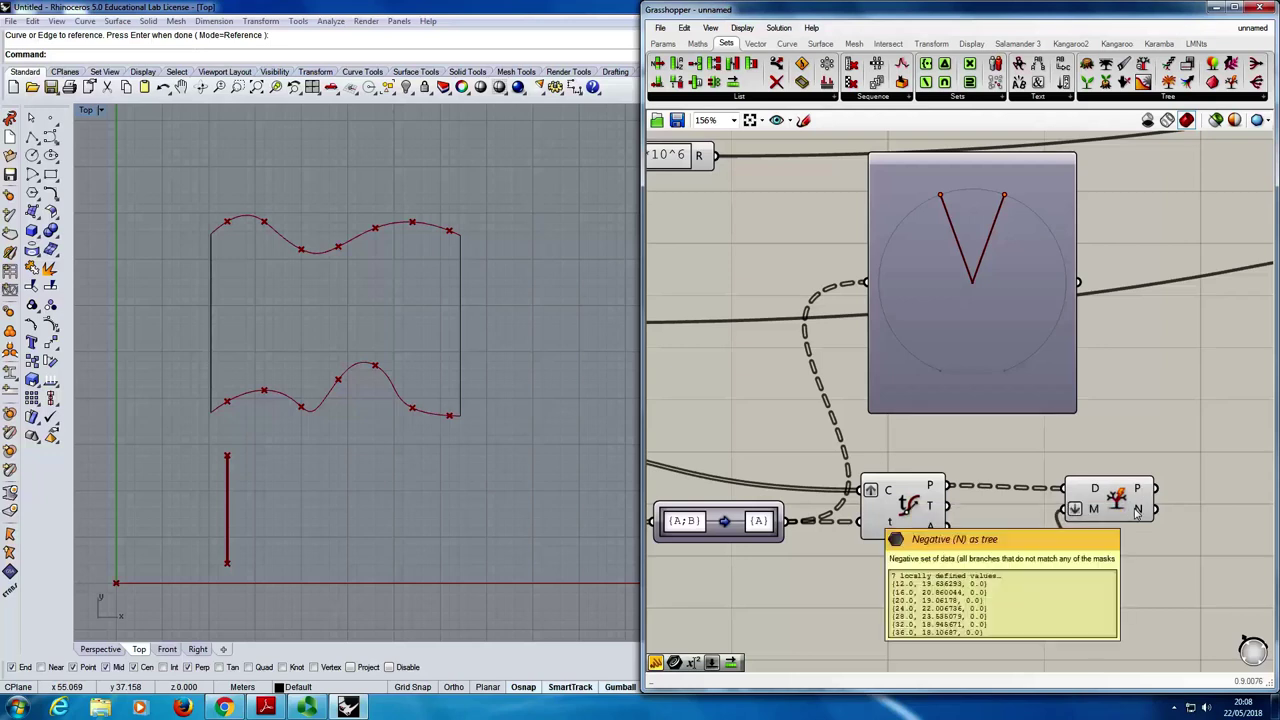
click(1116, 508)
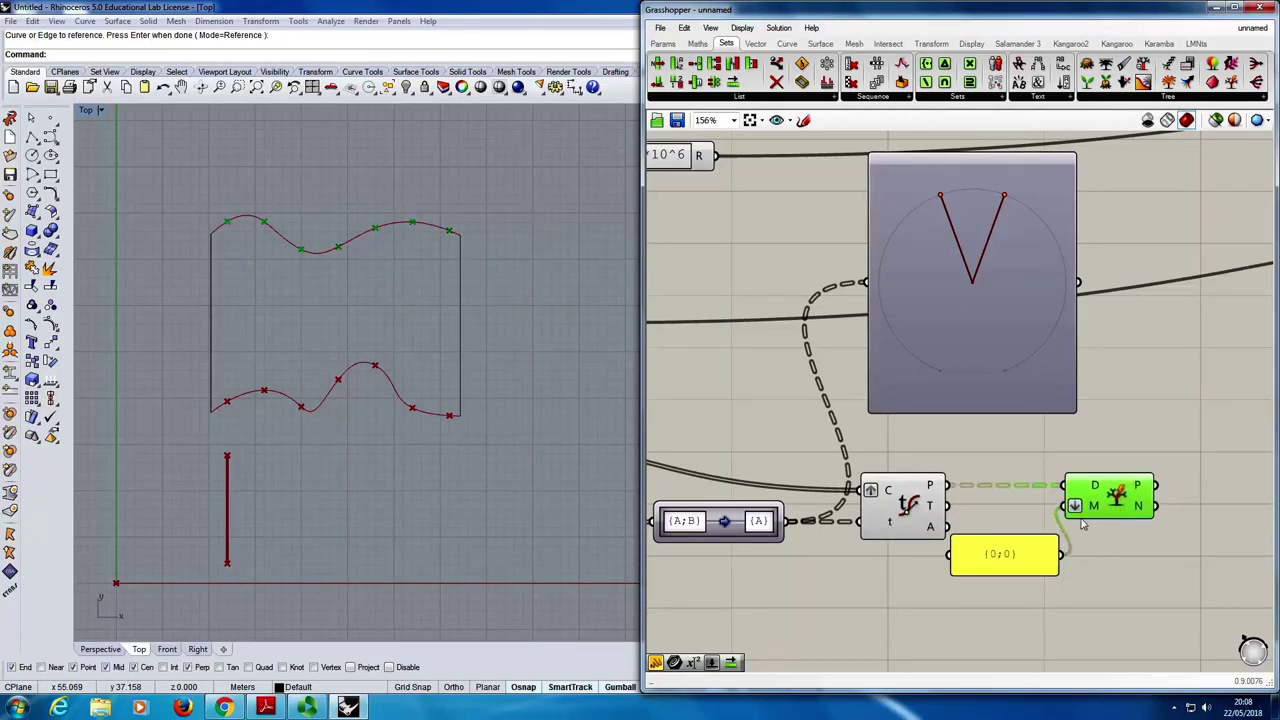
click(1008, 572)
click(1127, 568)
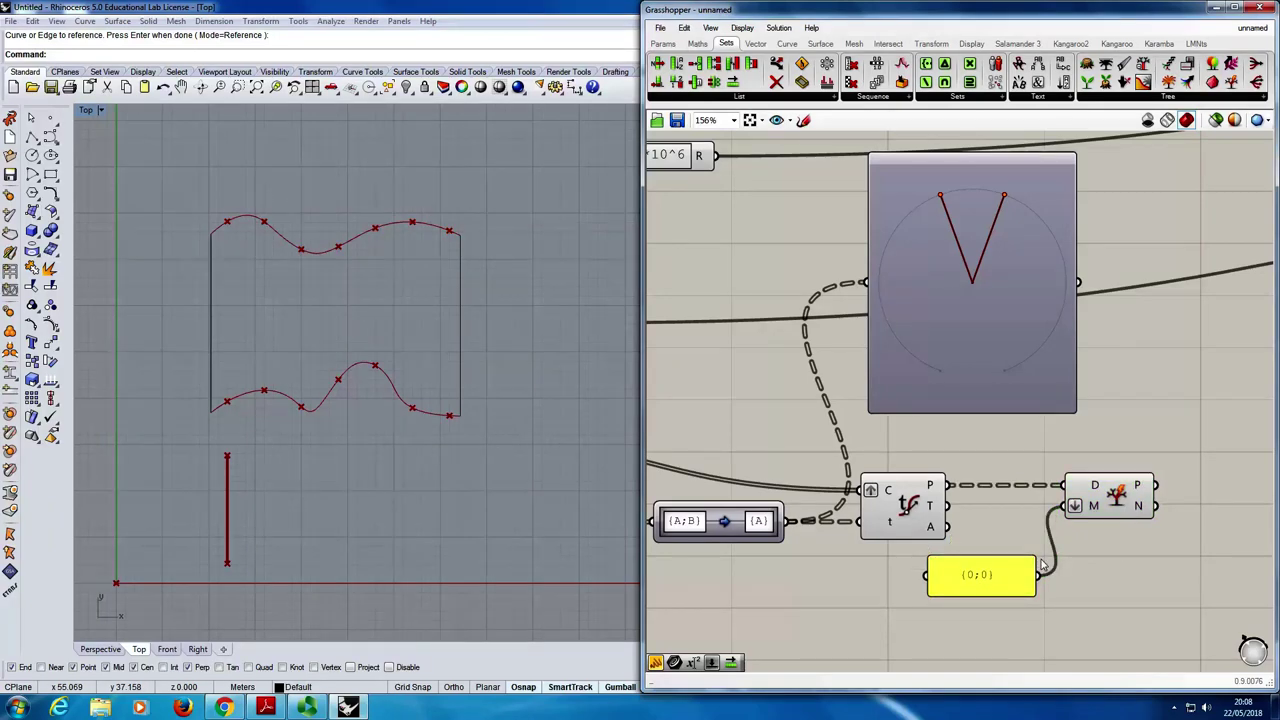
- Add a Line component and connect Split Tree's positive output to A and its negative output to B
scroll(1124, 533, down, 3)
scroll(1124, 533, up, 3)
double_click(1177, 508)
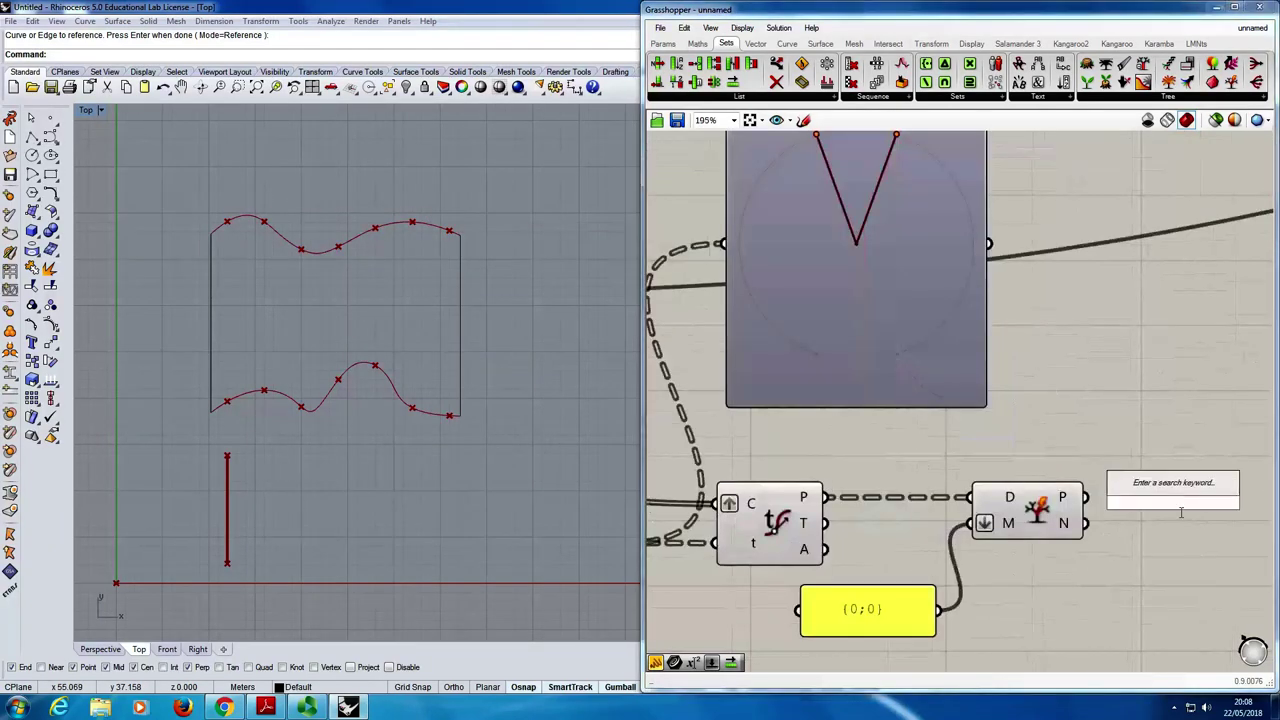
text(line)
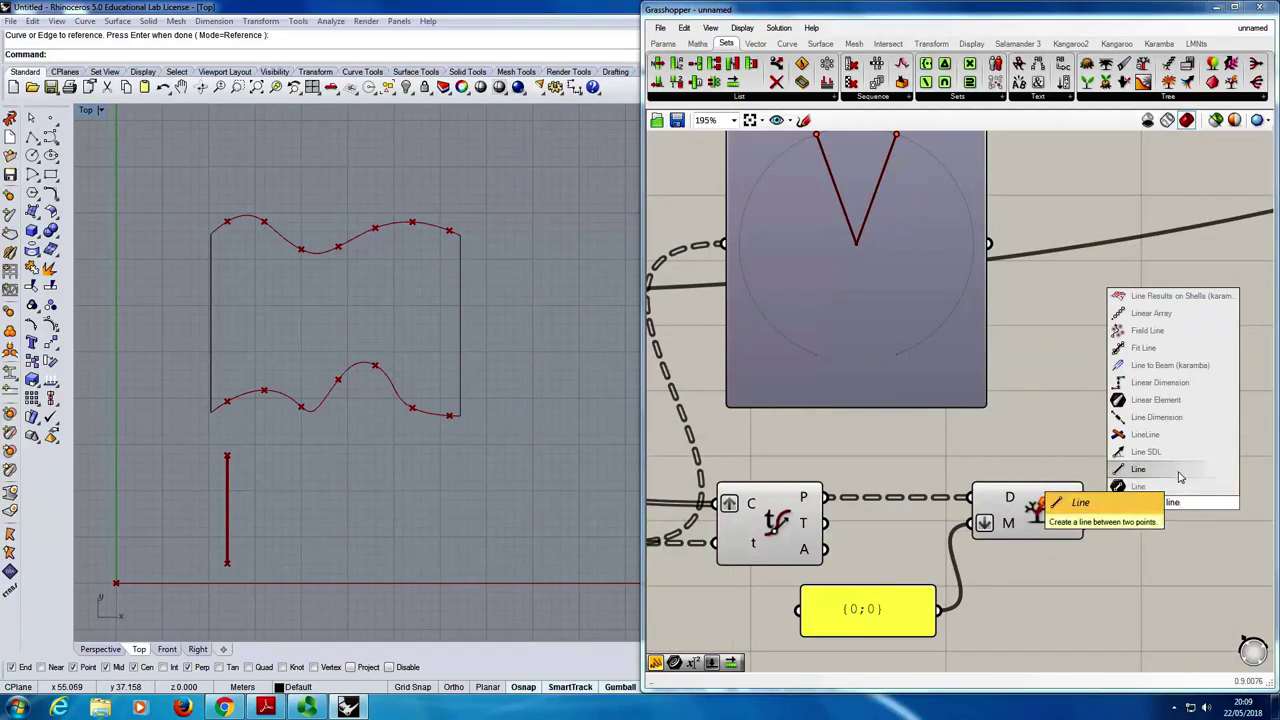
click(1179, 477)
drag(1083, 497, 1146, 525)
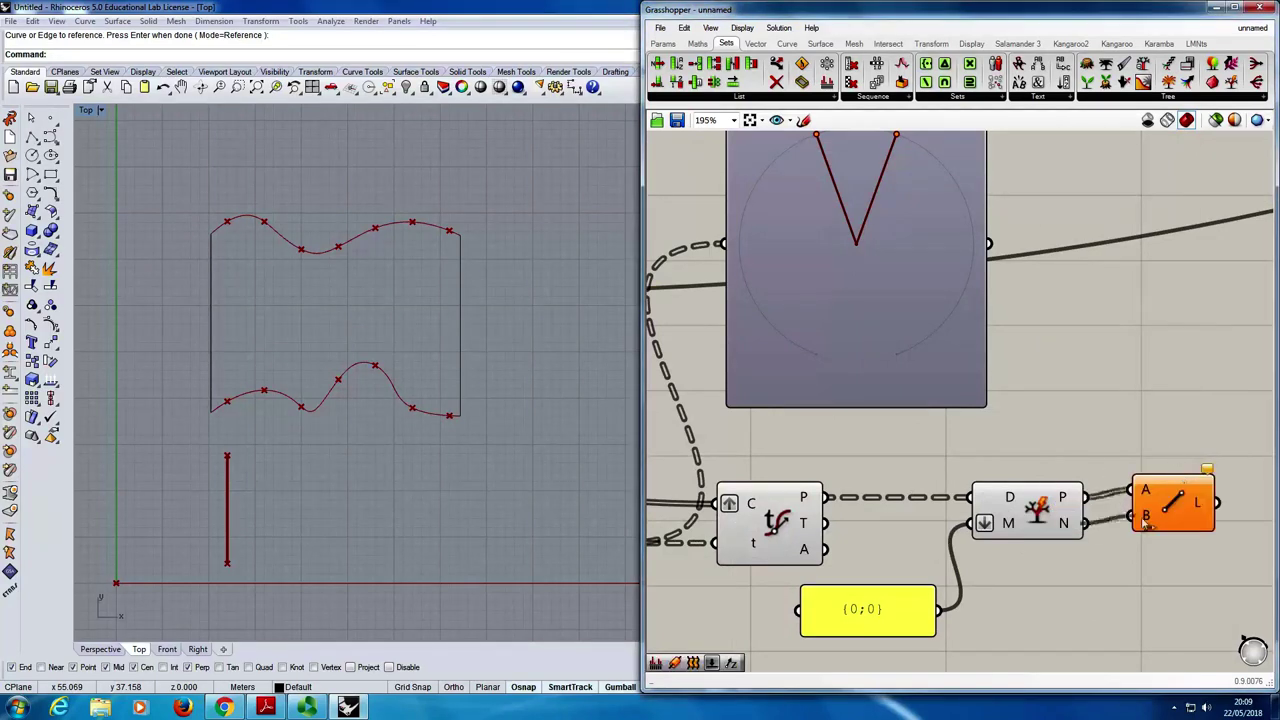
- Examine the lines that the Line component draws between the two wavy curves
click(1168, 514)
click(1159, 445)
click(1172, 498)
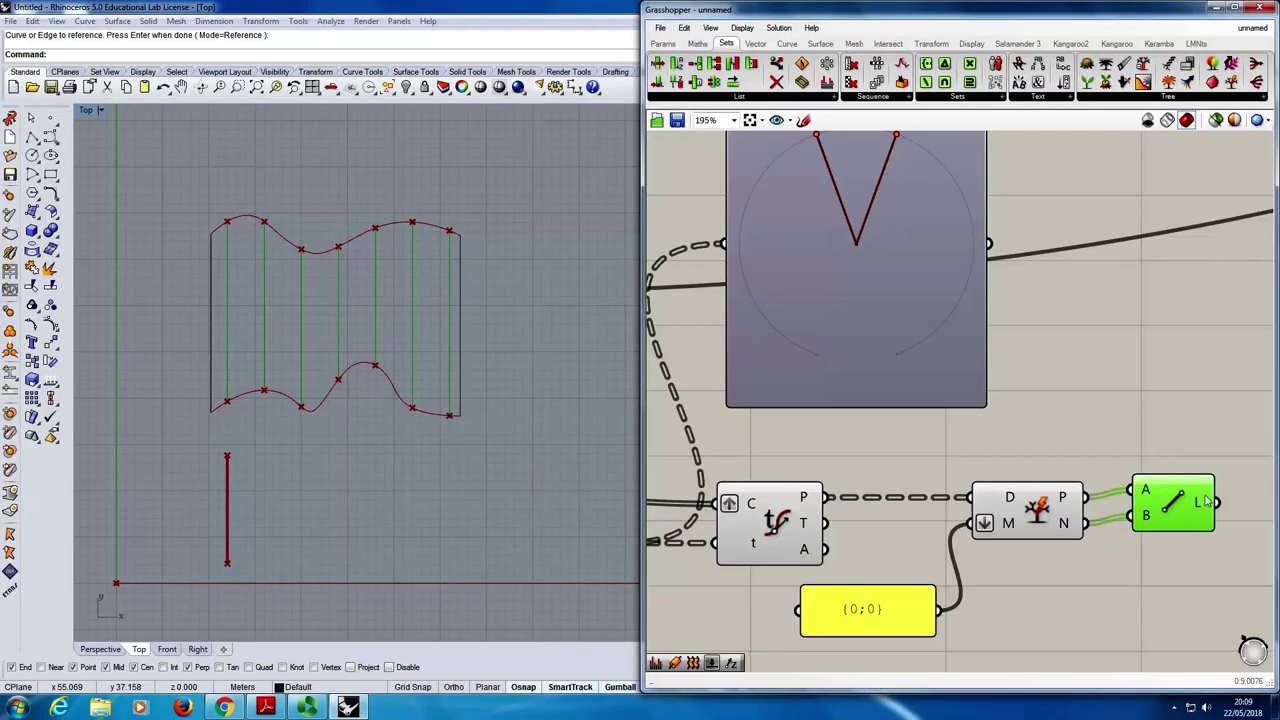
click(1175, 455)
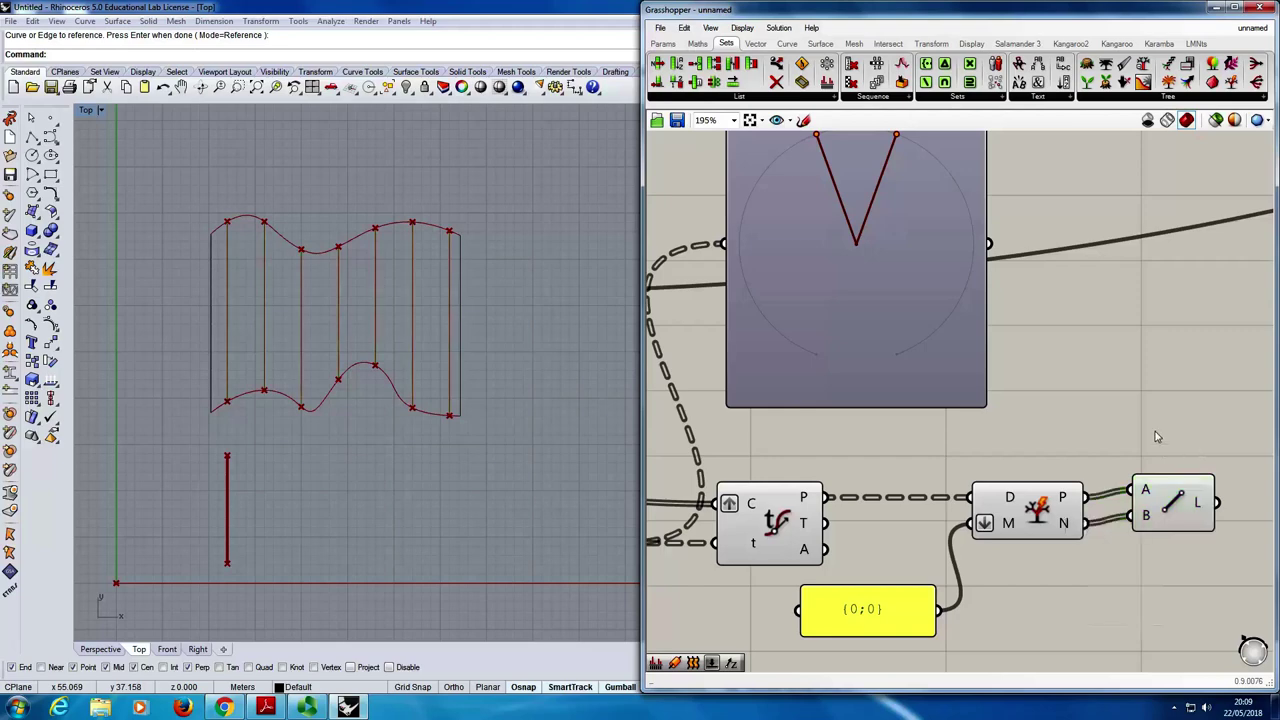
scroll(1121, 440, down, 5)
click(1146, 459)
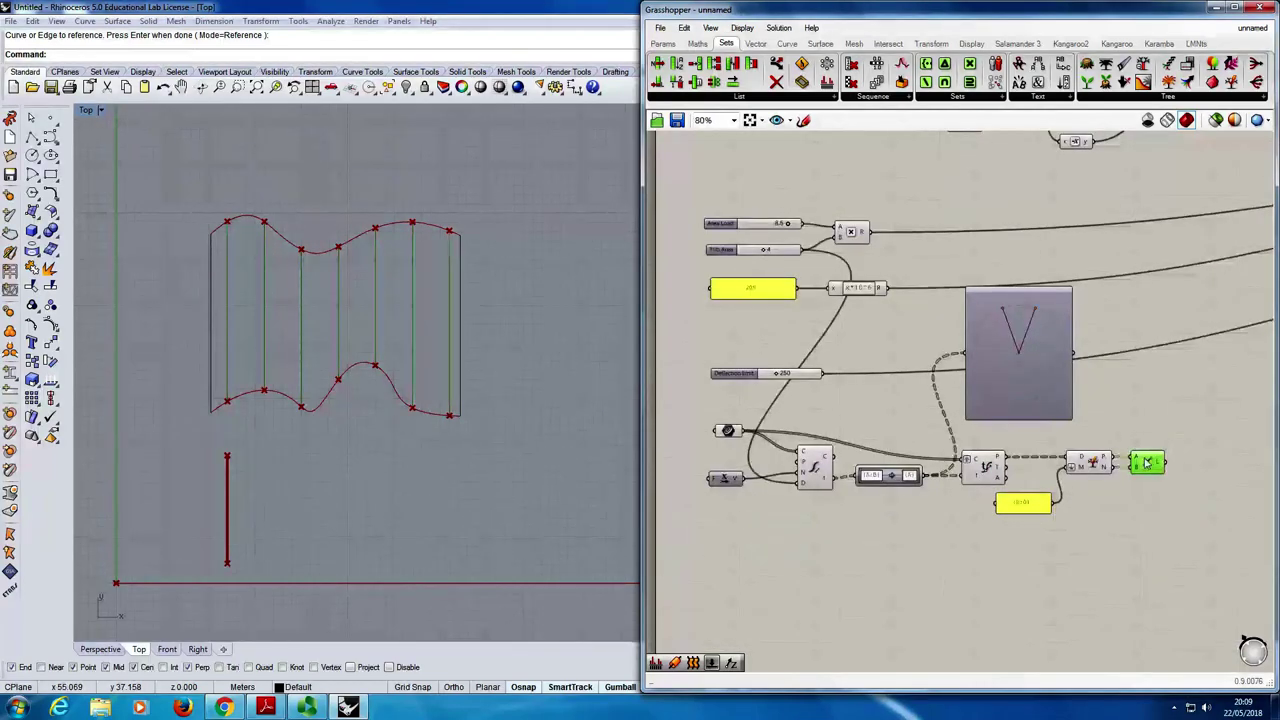
click(1148, 441)
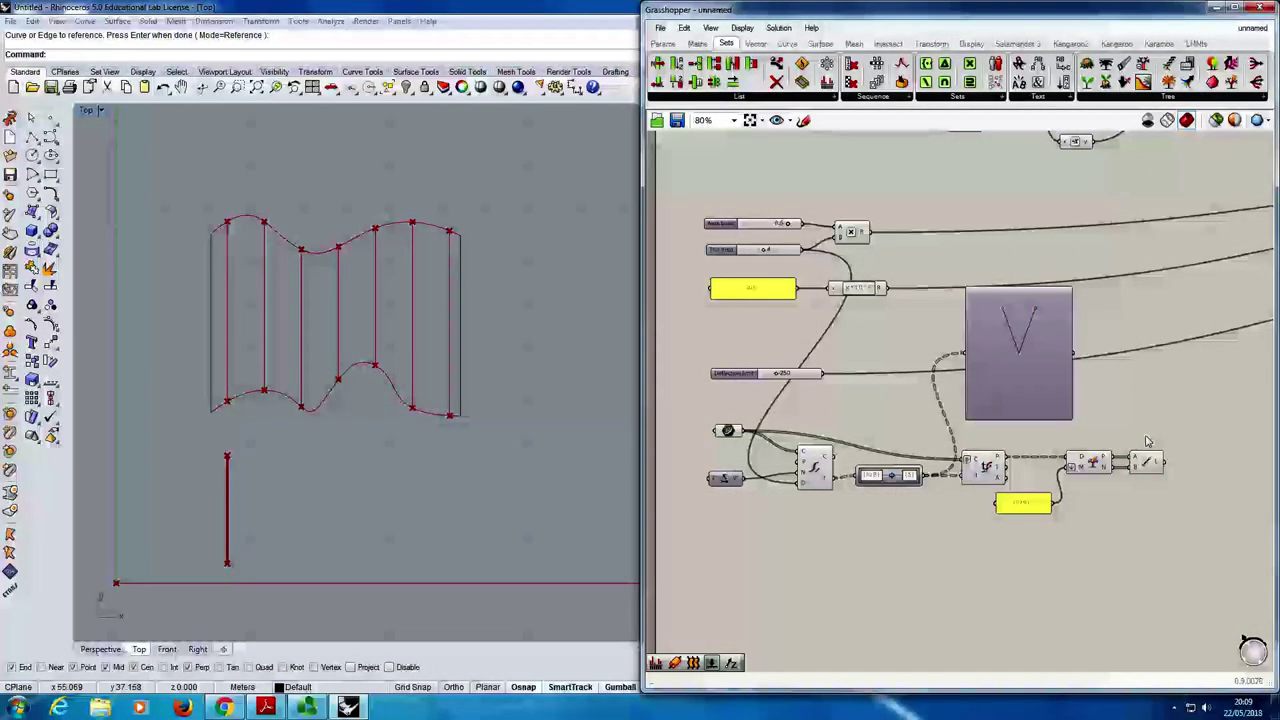
click(1150, 462)
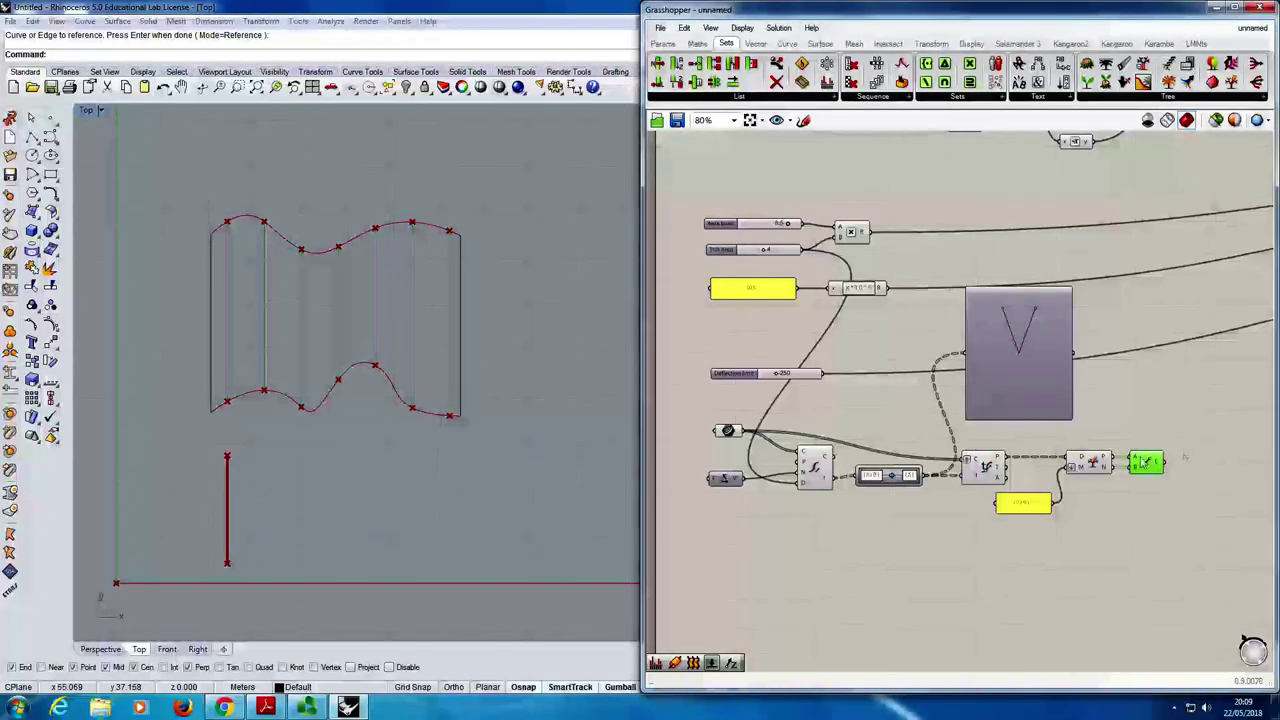
- Locate the curve parameter that drives the I-beam definition and review its position relative to the new Line component
scroll(1148, 462, down, 2)
click(1135, 478)
scroll(1095, 453, down, 3)
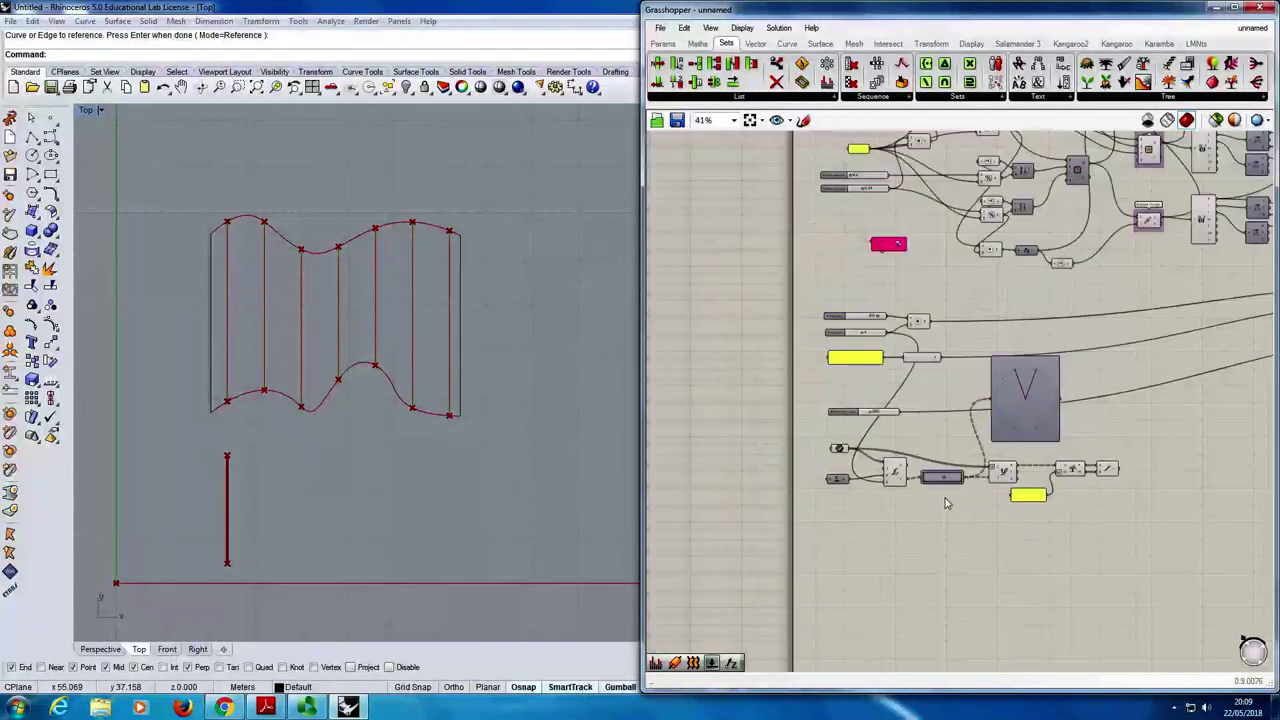
scroll(1095, 453, down, 1)
scroll(876, 285, up, 3)
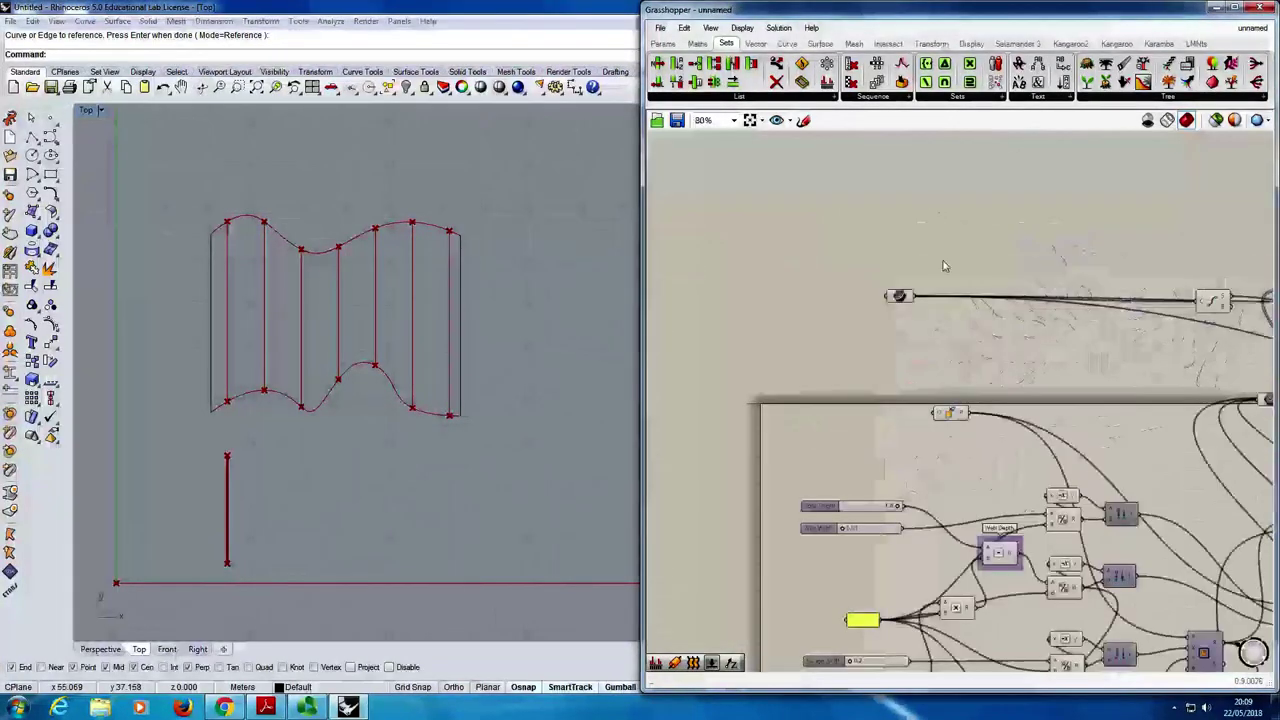
click(880, 290)
scroll(880, 292, up, 4)
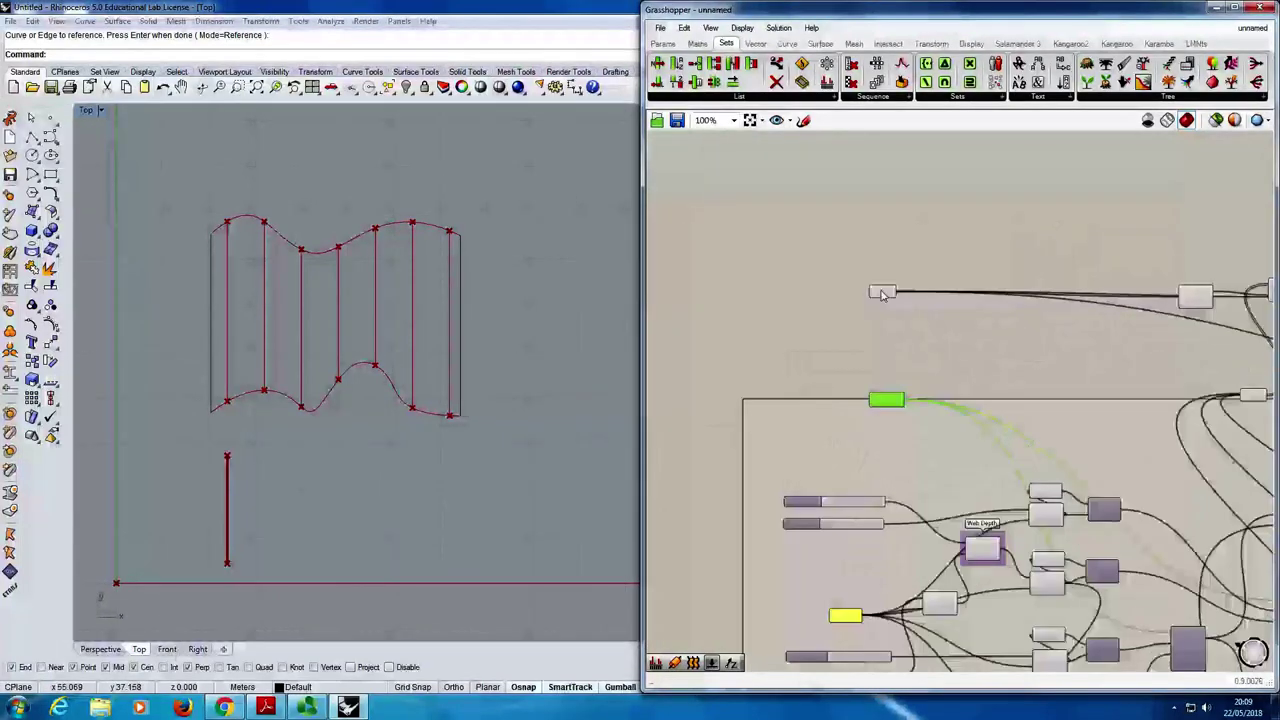
scroll(880, 297, down, 4)
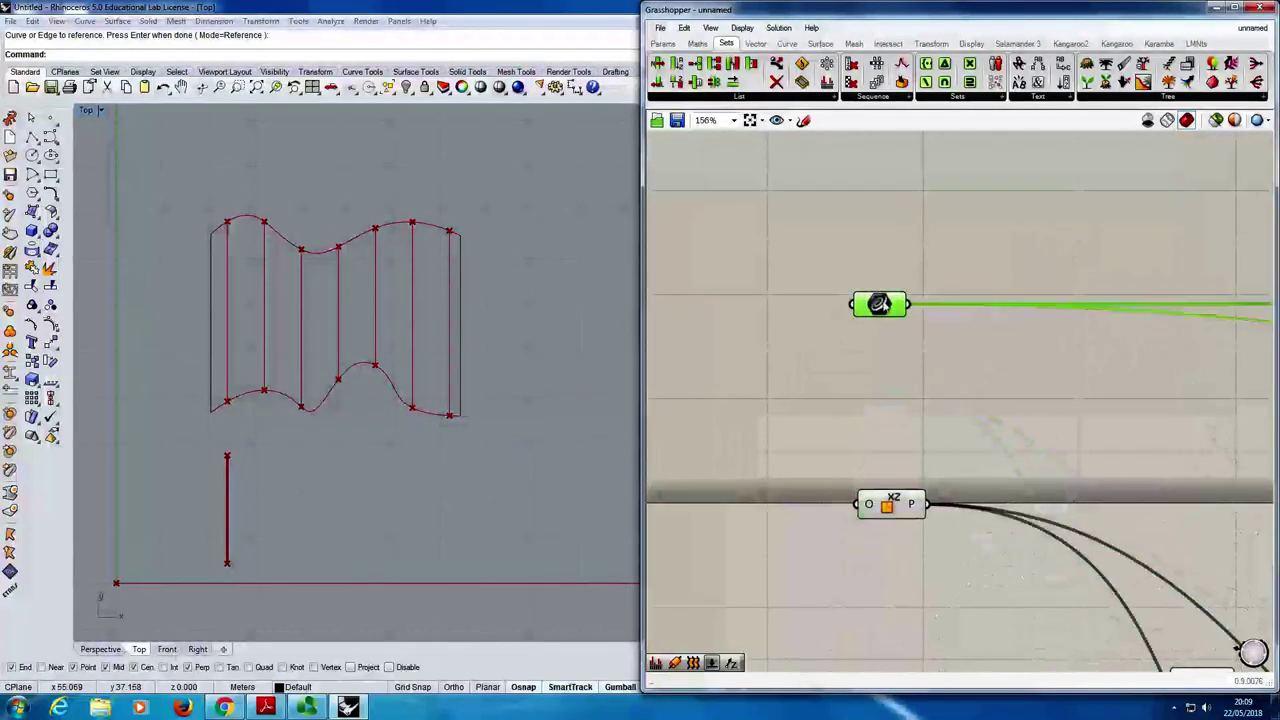
scroll(876, 300, up, 2)
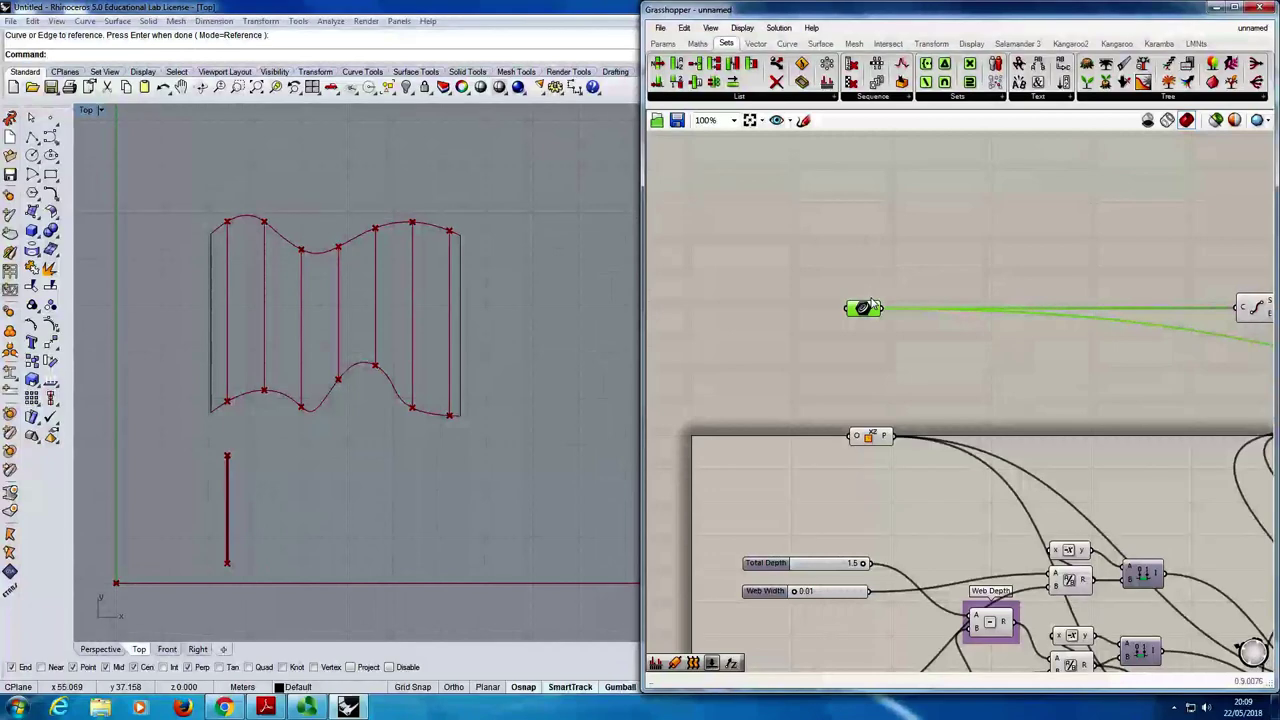
scroll(870, 305, down, 3)
scroll(988, 572, up, 5)
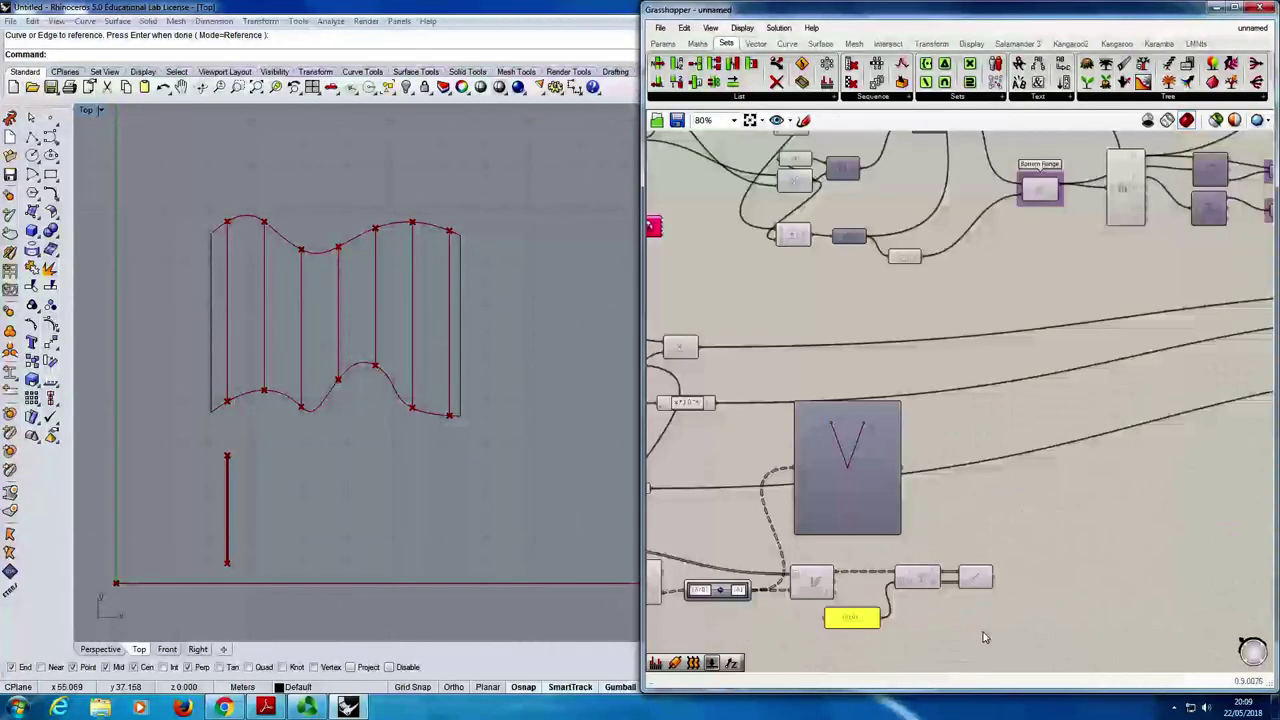
mouse_move(988, 572)
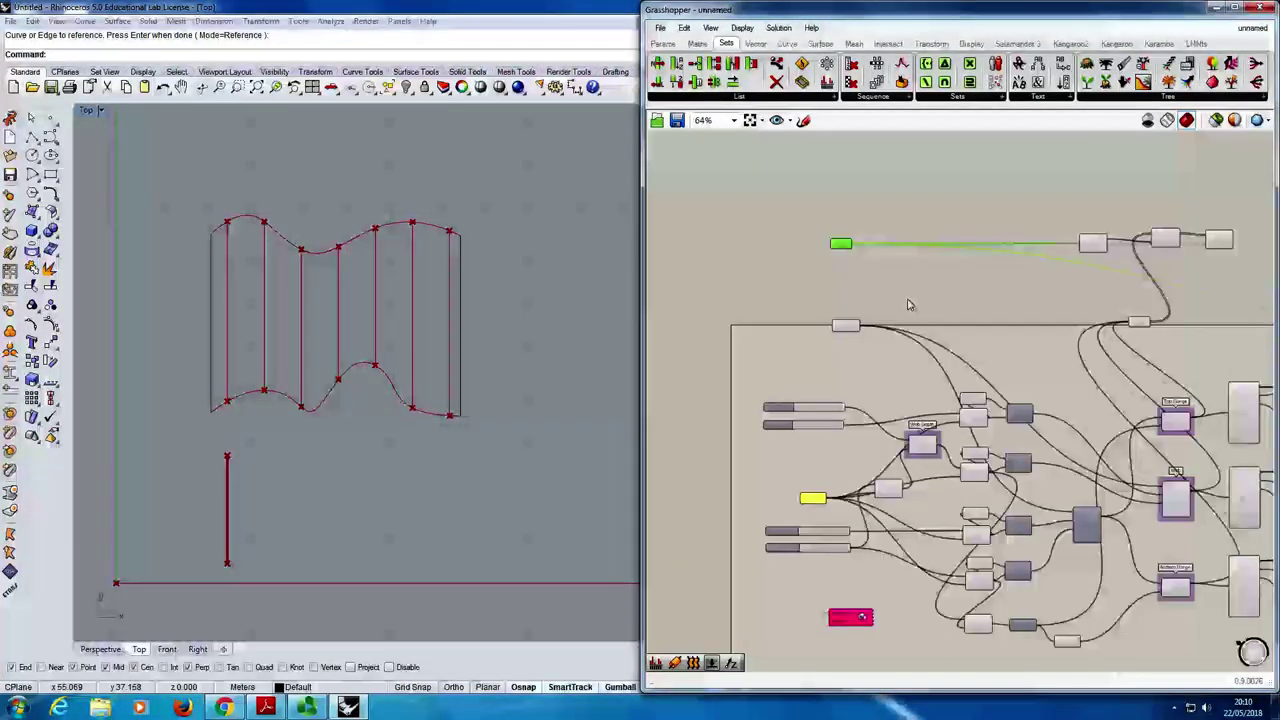
- Graft the I-beam definition's curve parameter and connect the Line component's output to it
scroll(861, 260, up, 4)
right_click(797, 219)
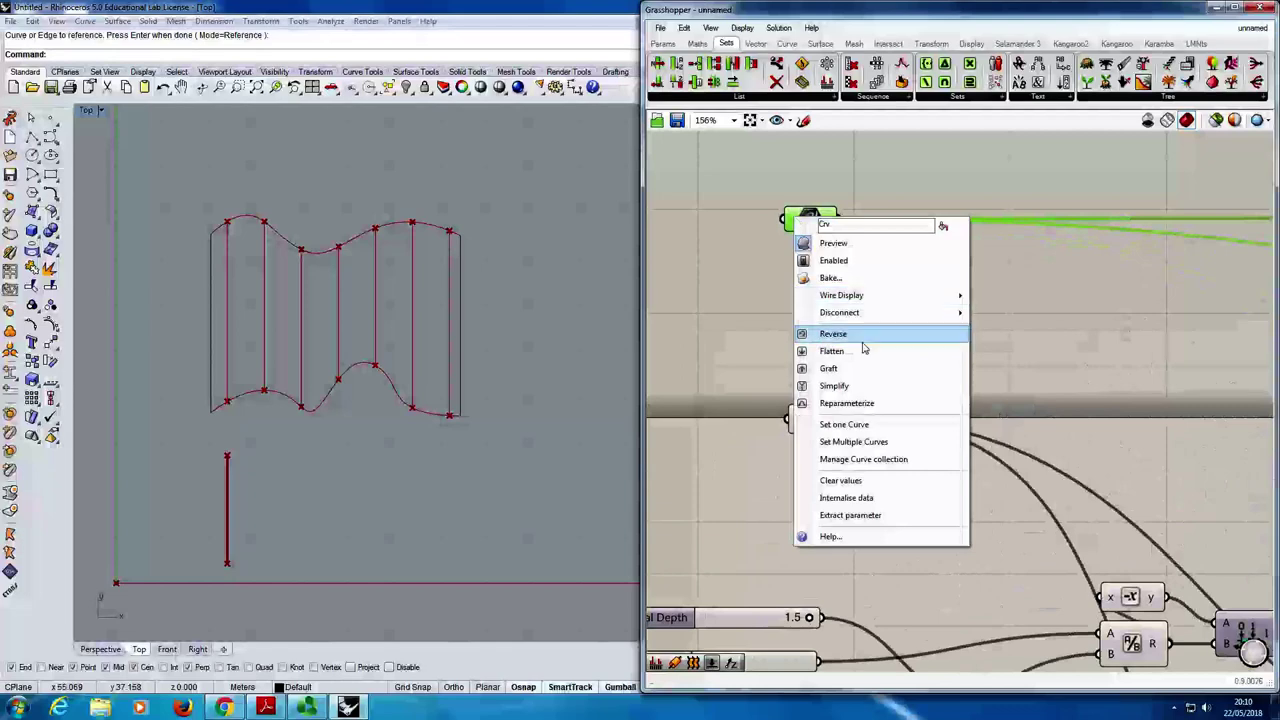
click(864, 368)
scroll(932, 467, down, 6)
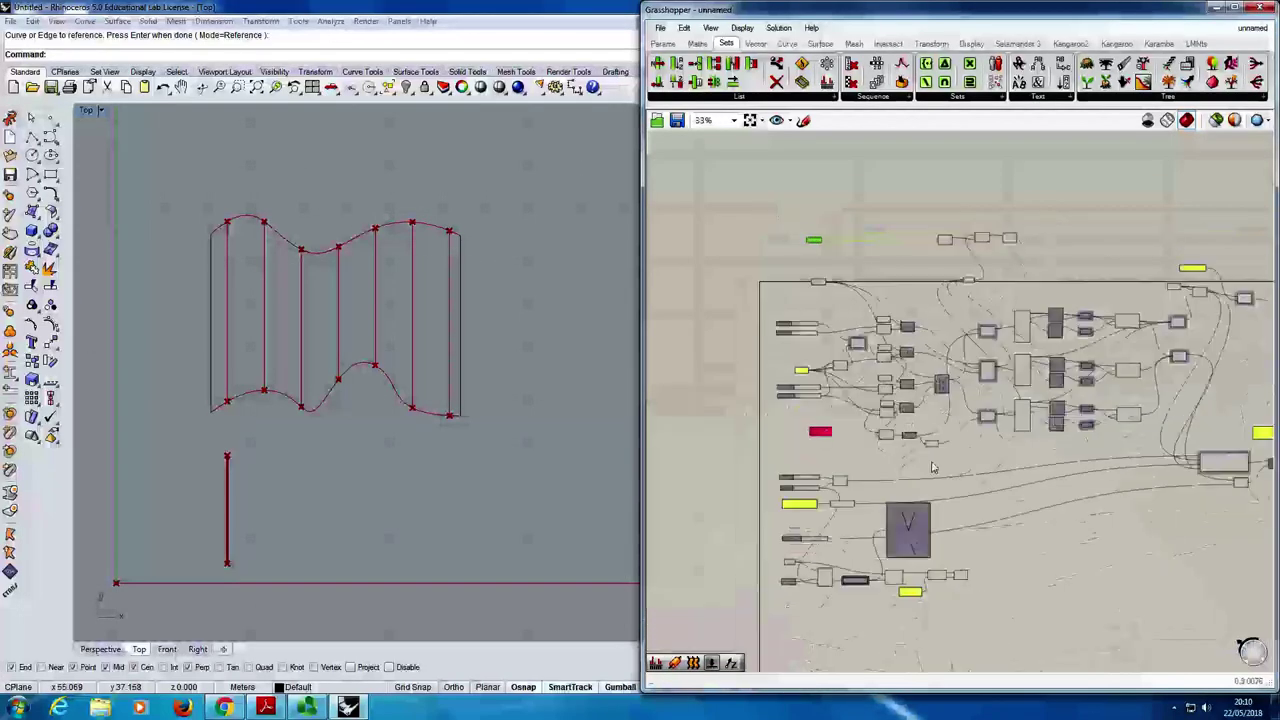
scroll(975, 573, up, 5)
drag(958, 579, 778, 170)
scroll(987, 582, down, 2)
scroll(987, 582, down, 1)
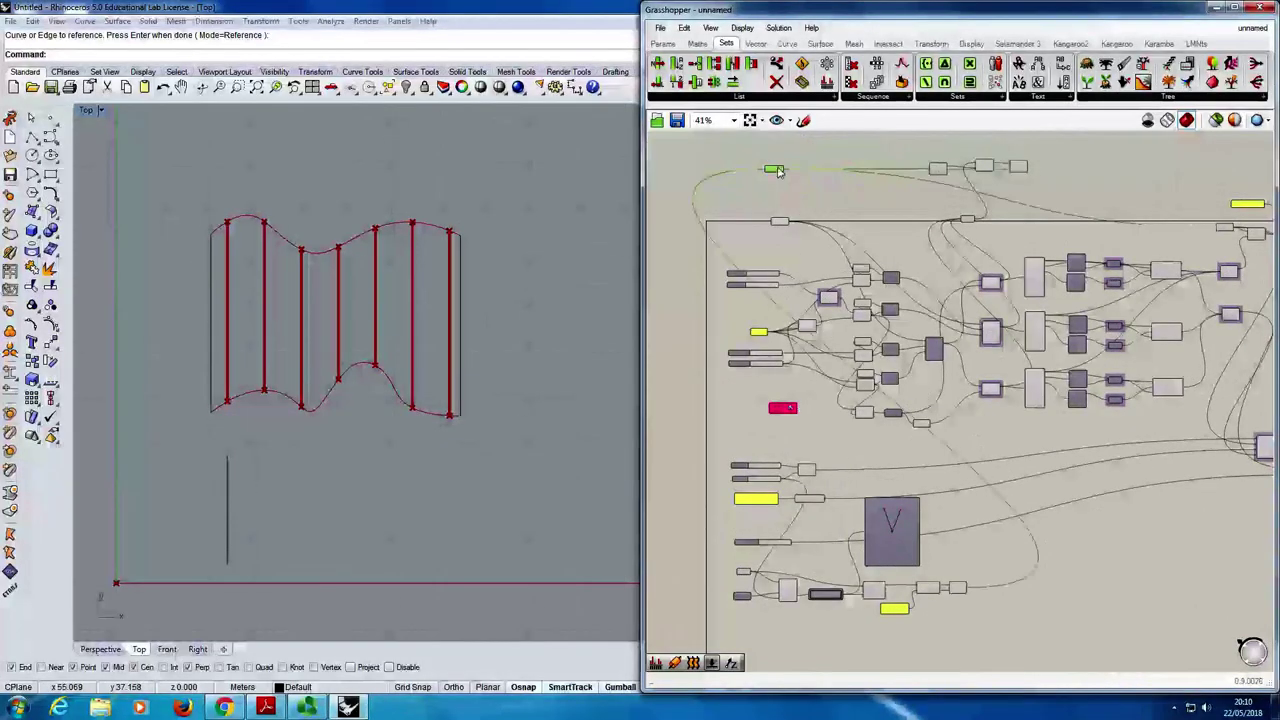
- Inspect the I-beams between the two wavy curves in the Top view and in the Perspective view
scroll(391, 332, up, 2)
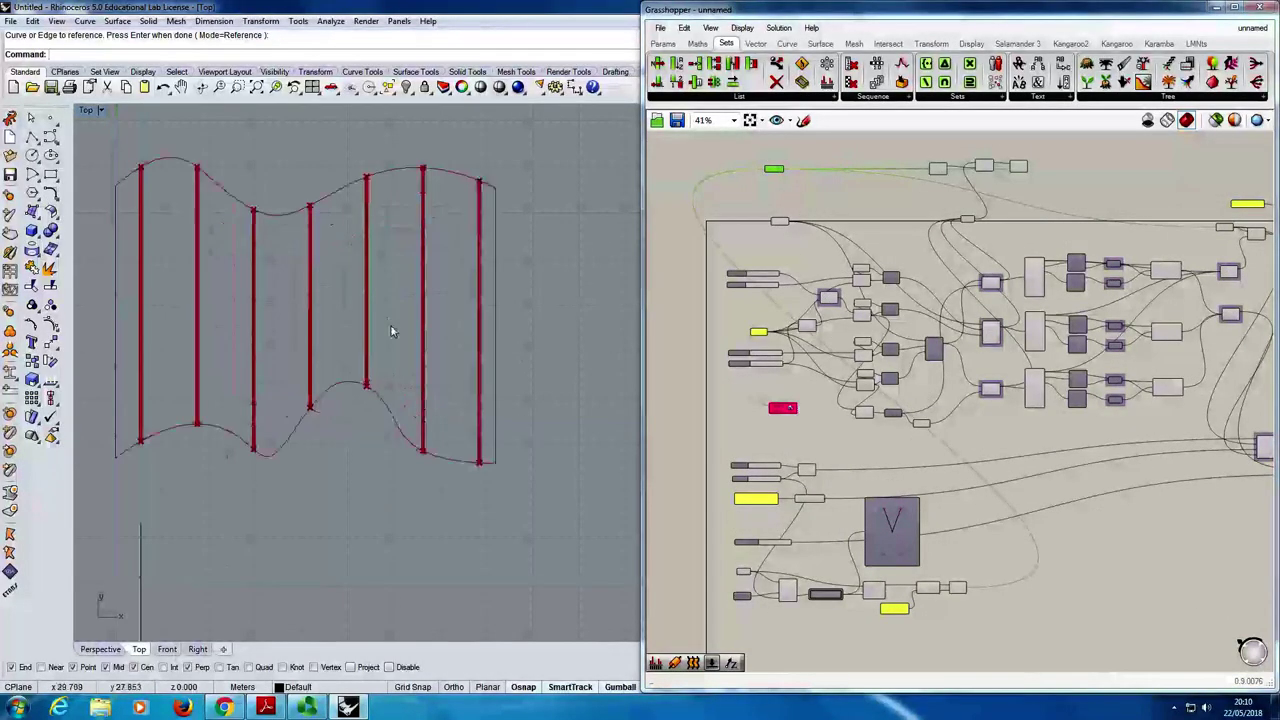
scroll(390, 324, up, 1)
scroll(390, 324, down, 1)
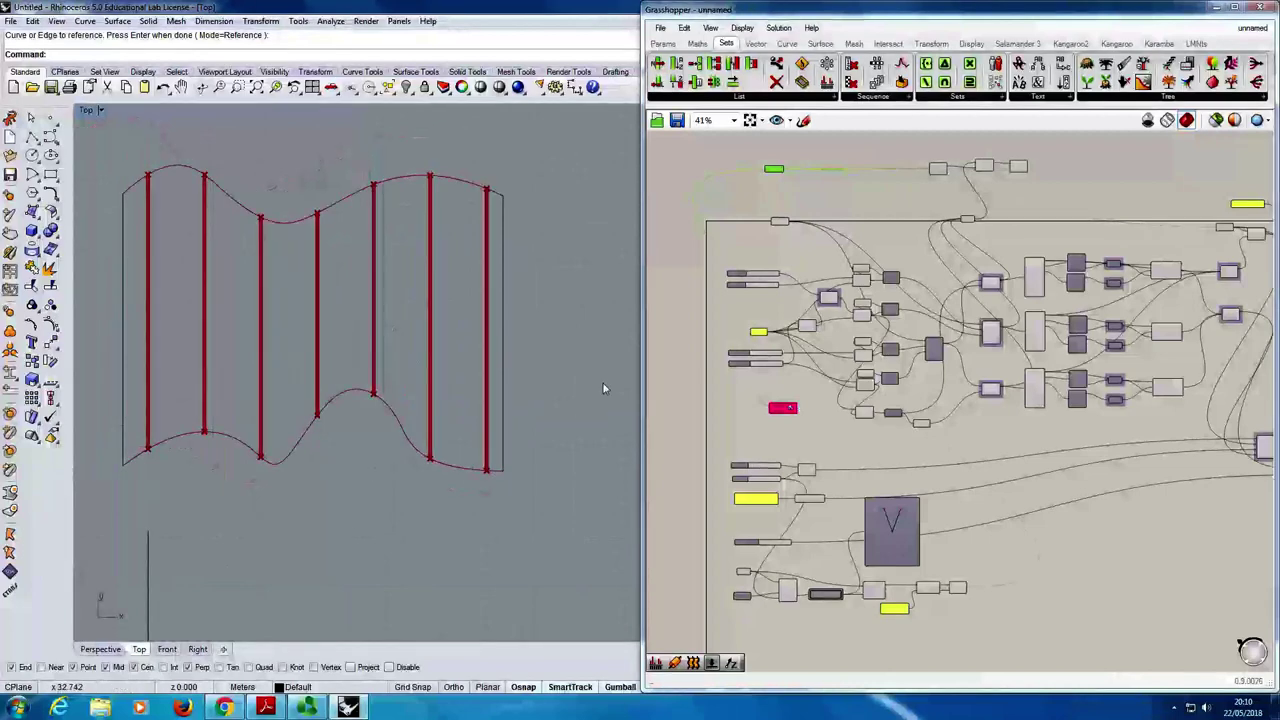
scroll(831, 166, up, 4)
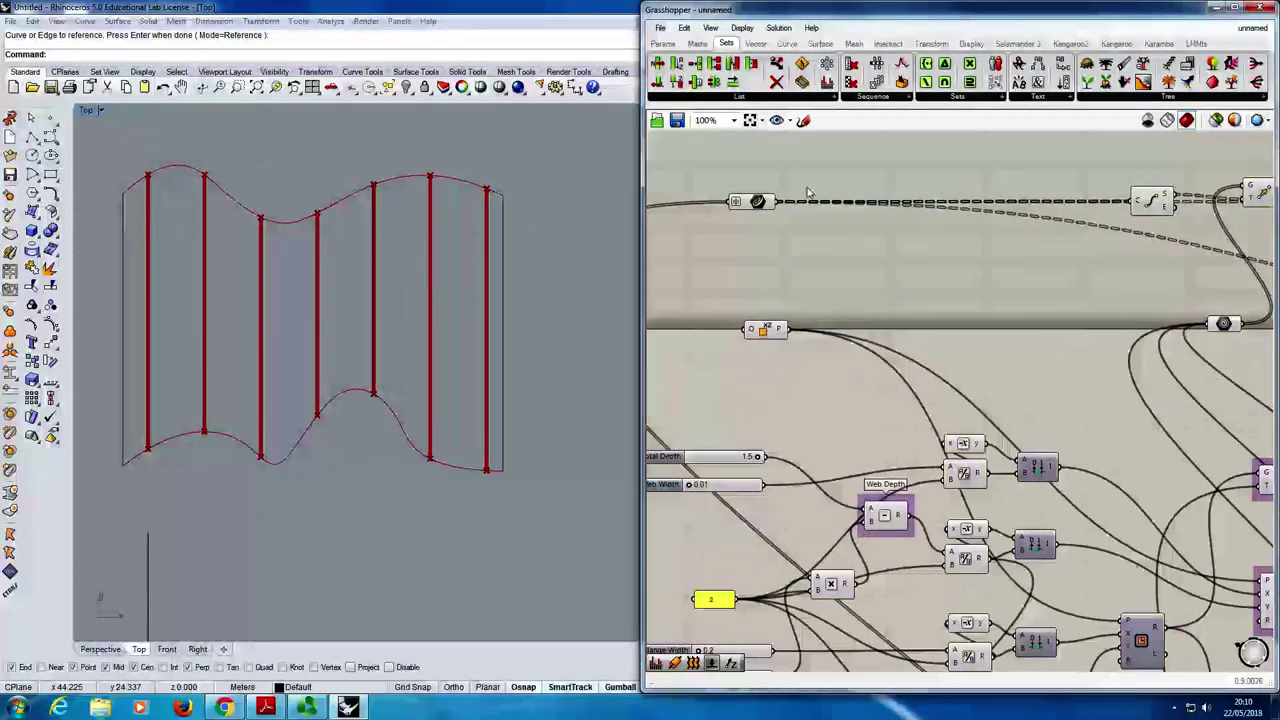
scroll(808, 192, down, 1)
click(103, 649)
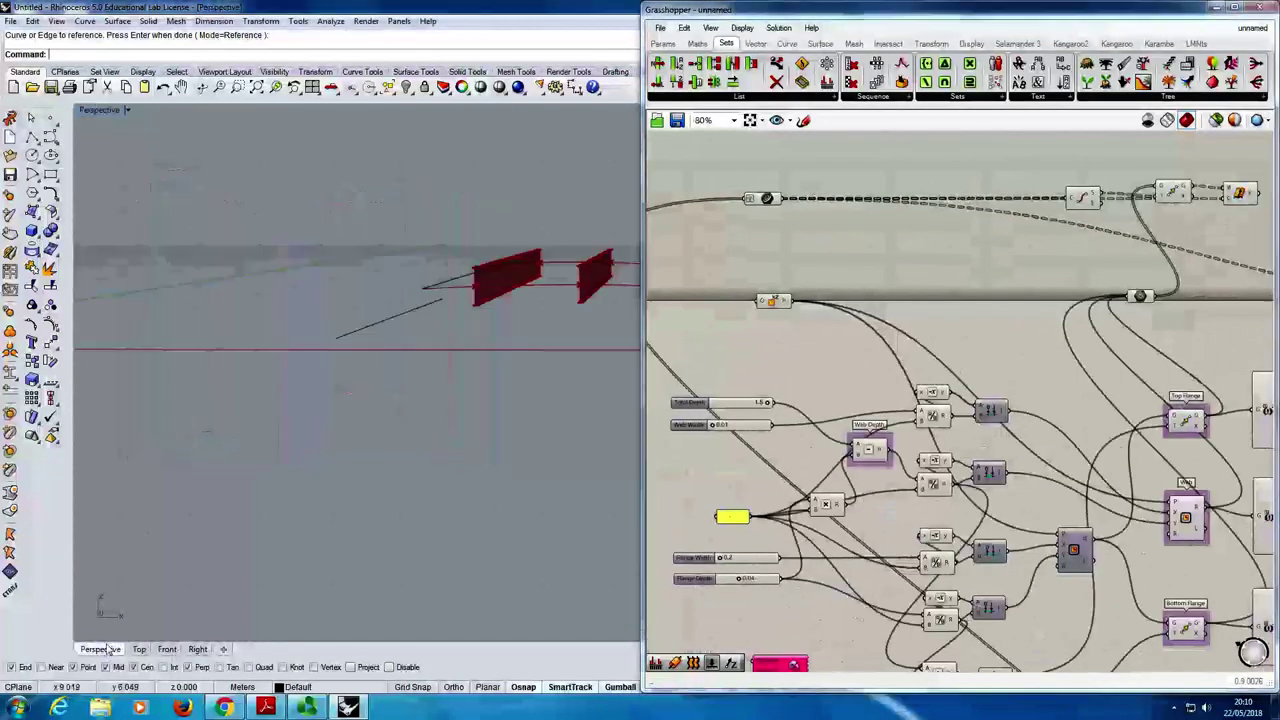
scroll(549, 289, up, 5)
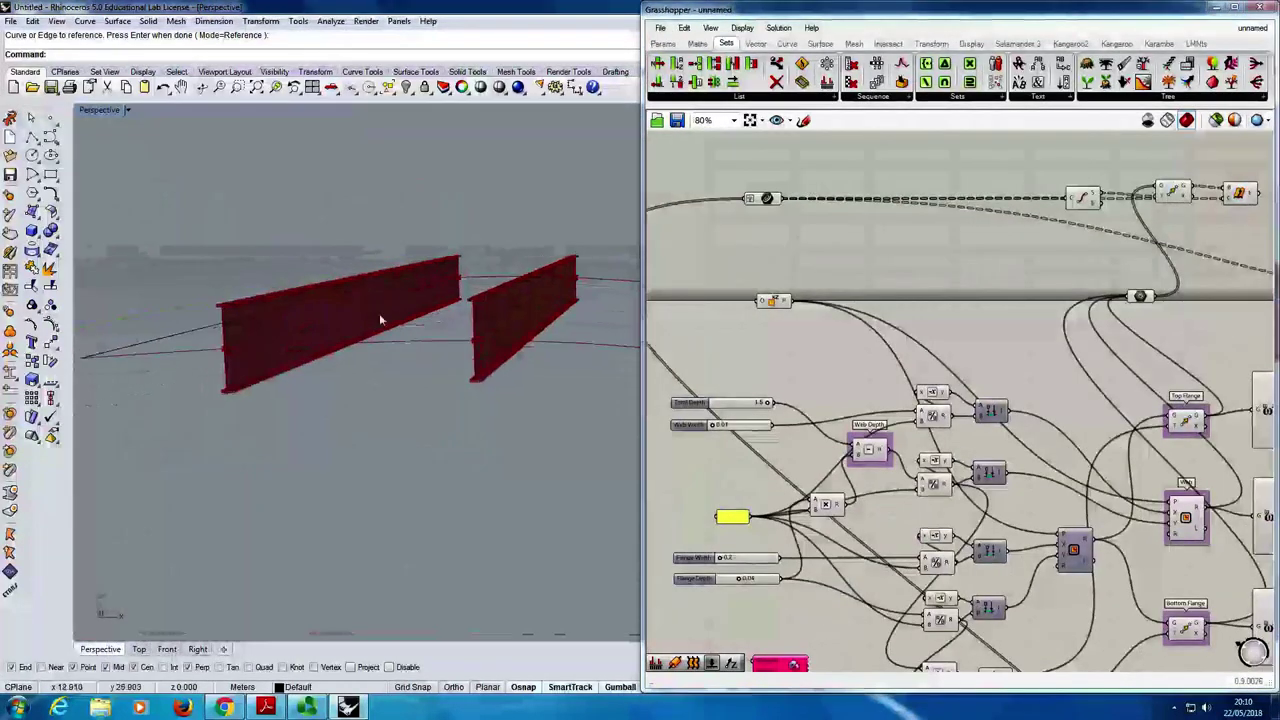
- Set the Flange Width slider of the I-beam definition to 1.4
scroll(383, 318, down, 6)
scroll(514, 310, up, 3)
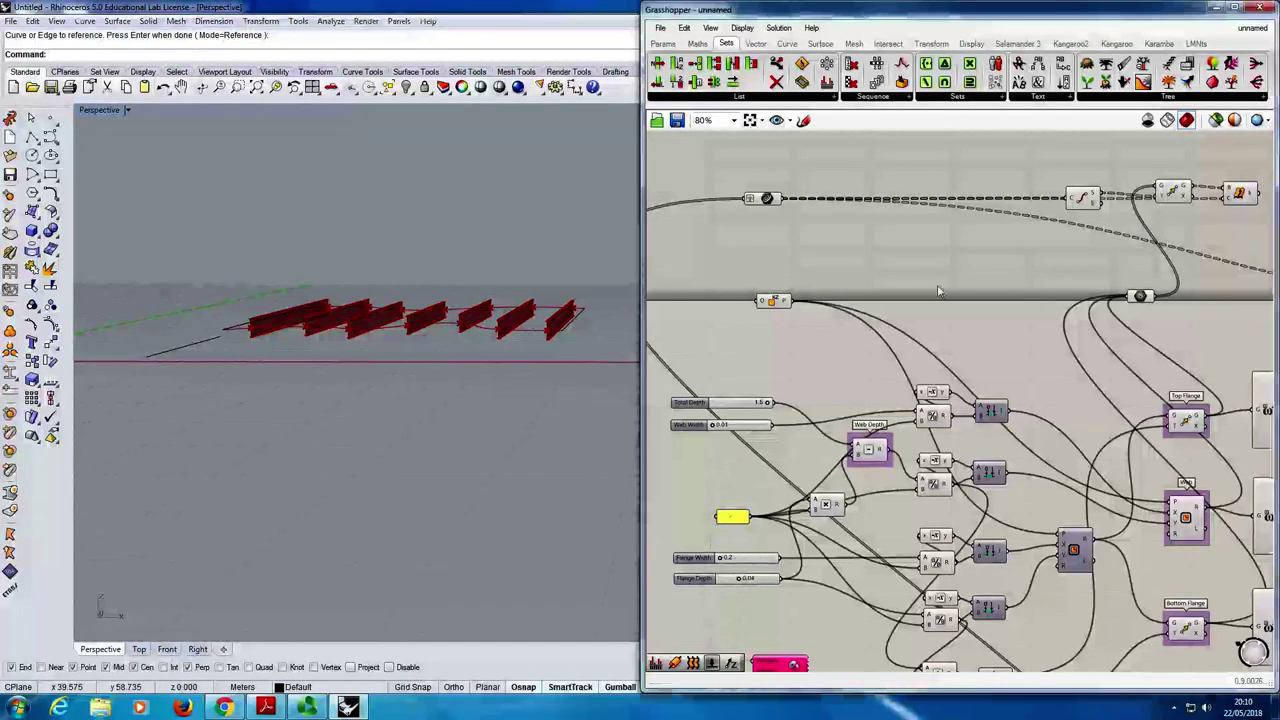
right_drag(744, 590, 800, 420)
scroll(800, 420, up, 2)
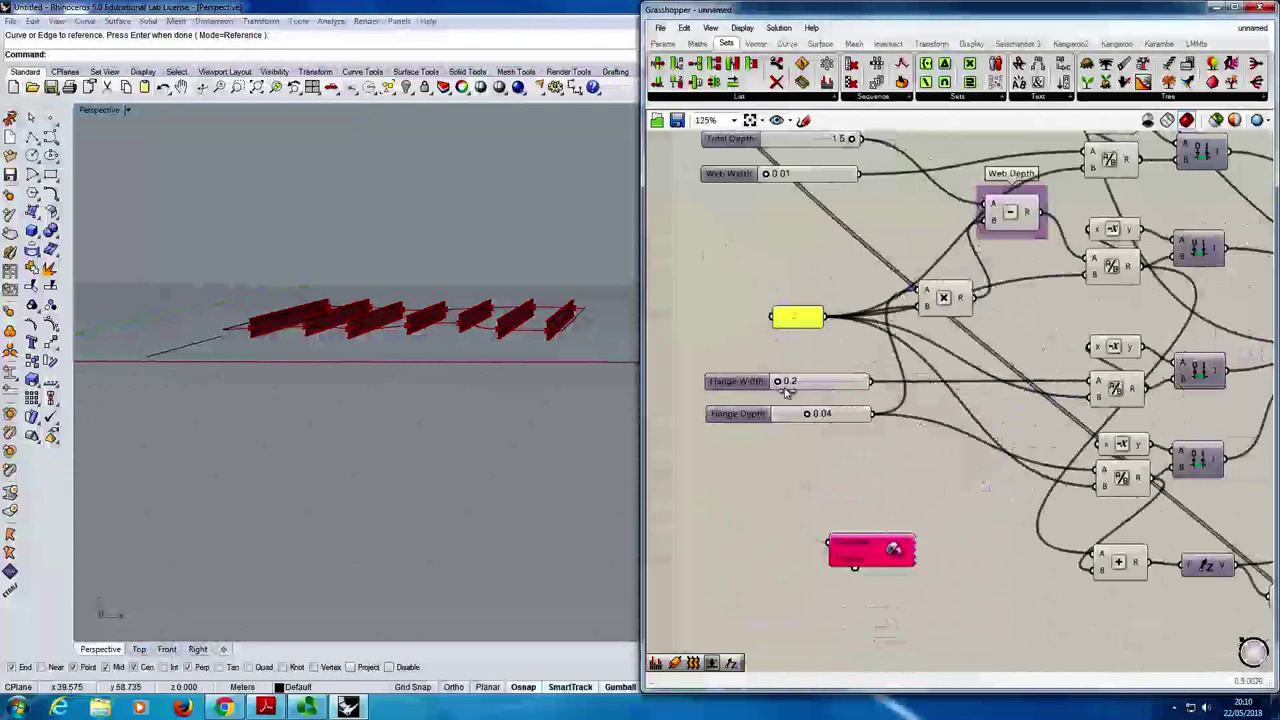
drag(792, 388, 858, 390)
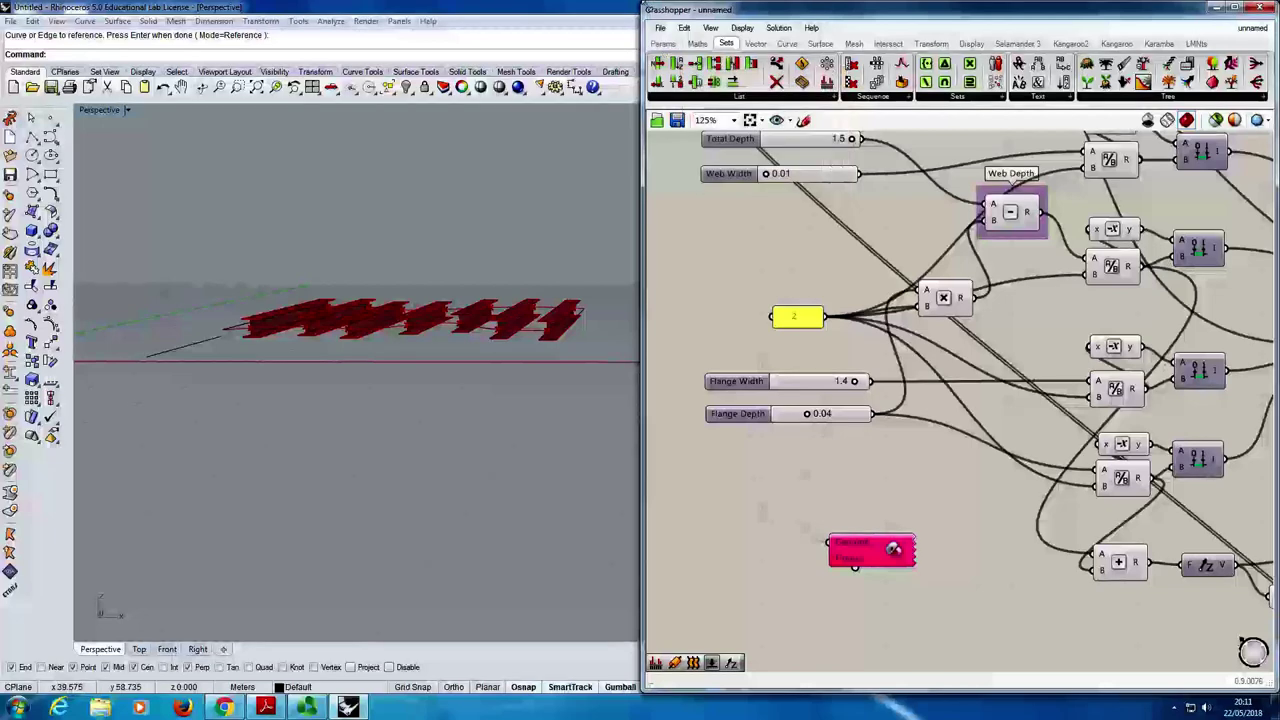
- Add a Gene Pool component to the canvas between the Web Width and Flange Width sliders
click(662, 44)
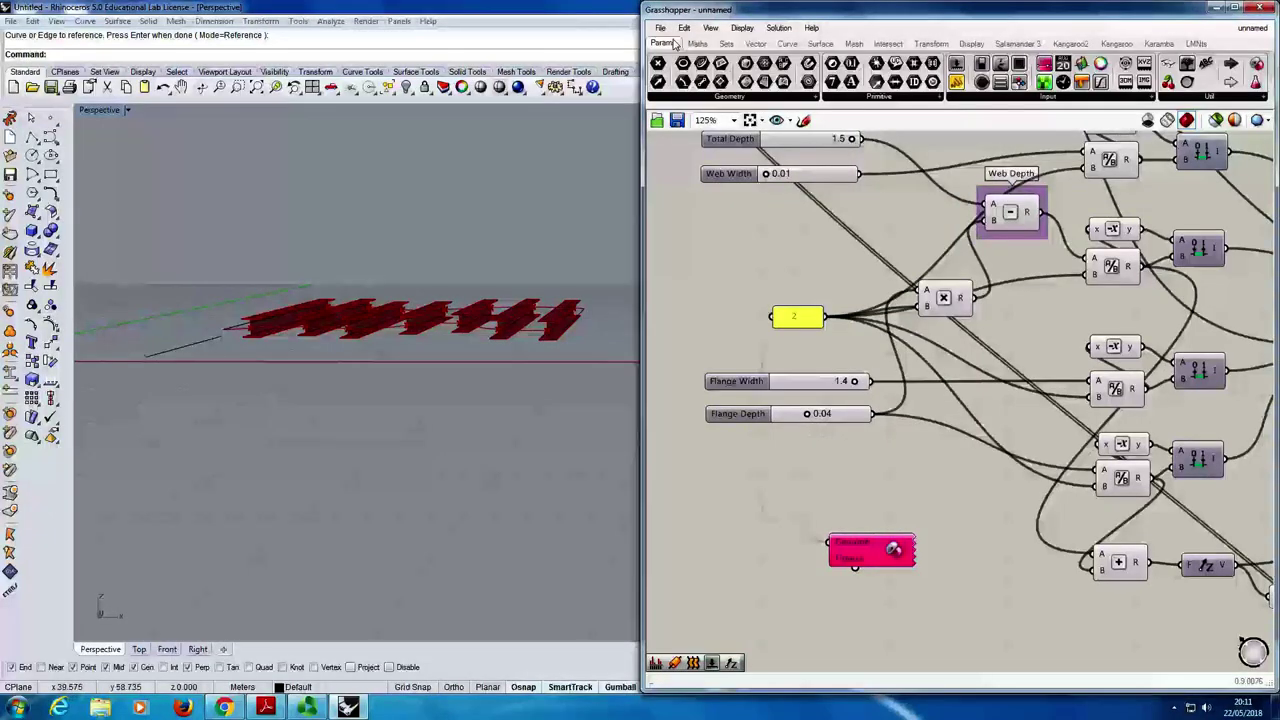
click(1235, 97)
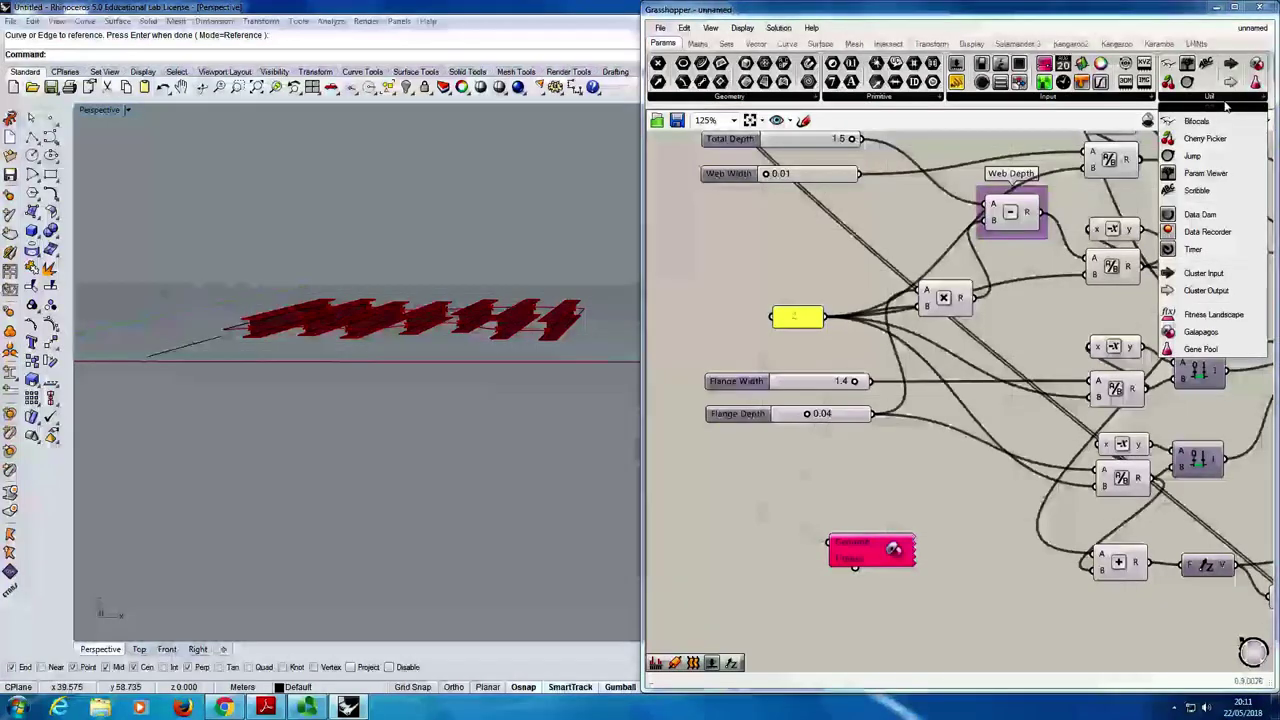
click(1200, 349)
scroll(920, 470, down, 5)
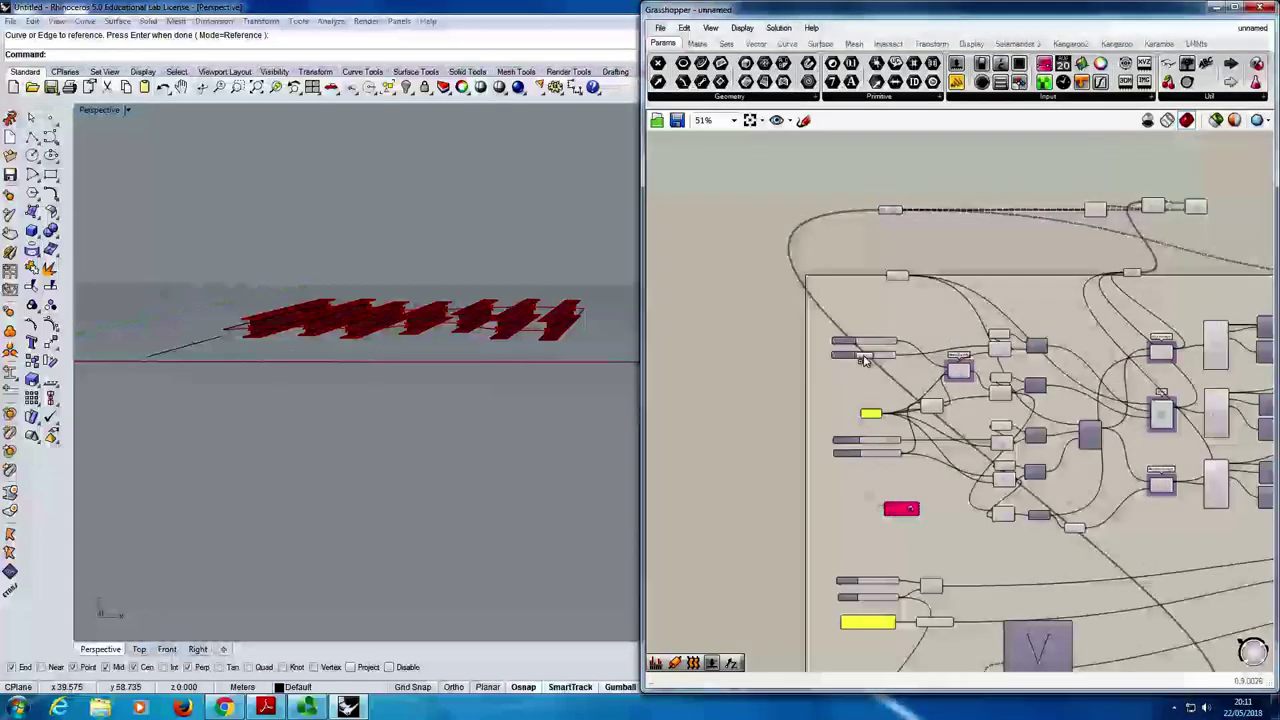
scroll(855, 392, up, 5)
click(800, 385)
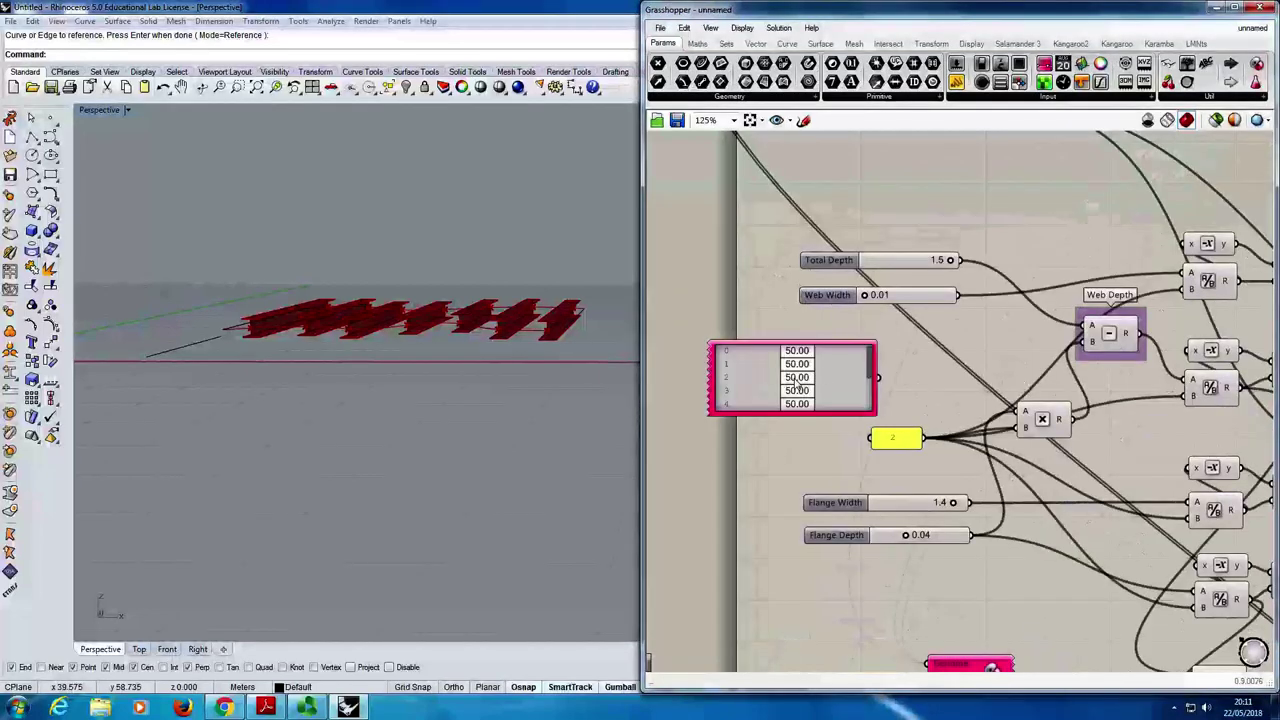
click(826, 382)
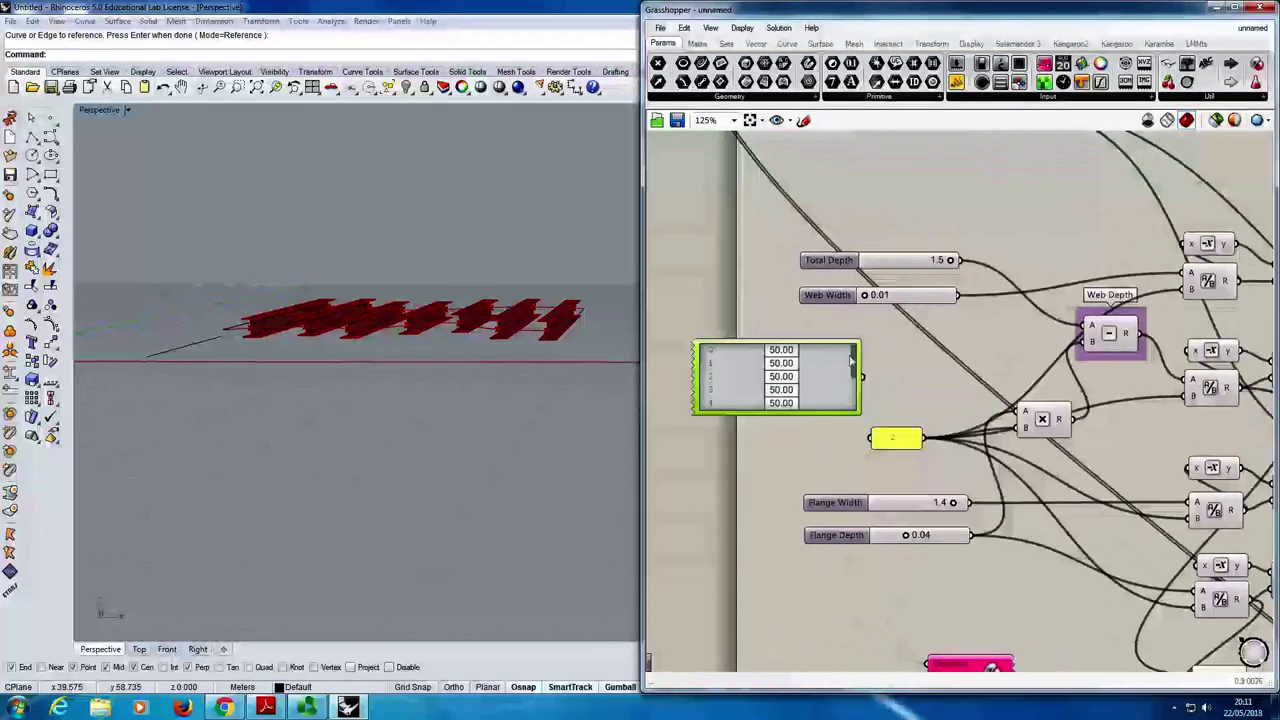
- Look through the Gene Pool's sliders and lower the first gene to 39.67
drag(852, 365, 855, 388)
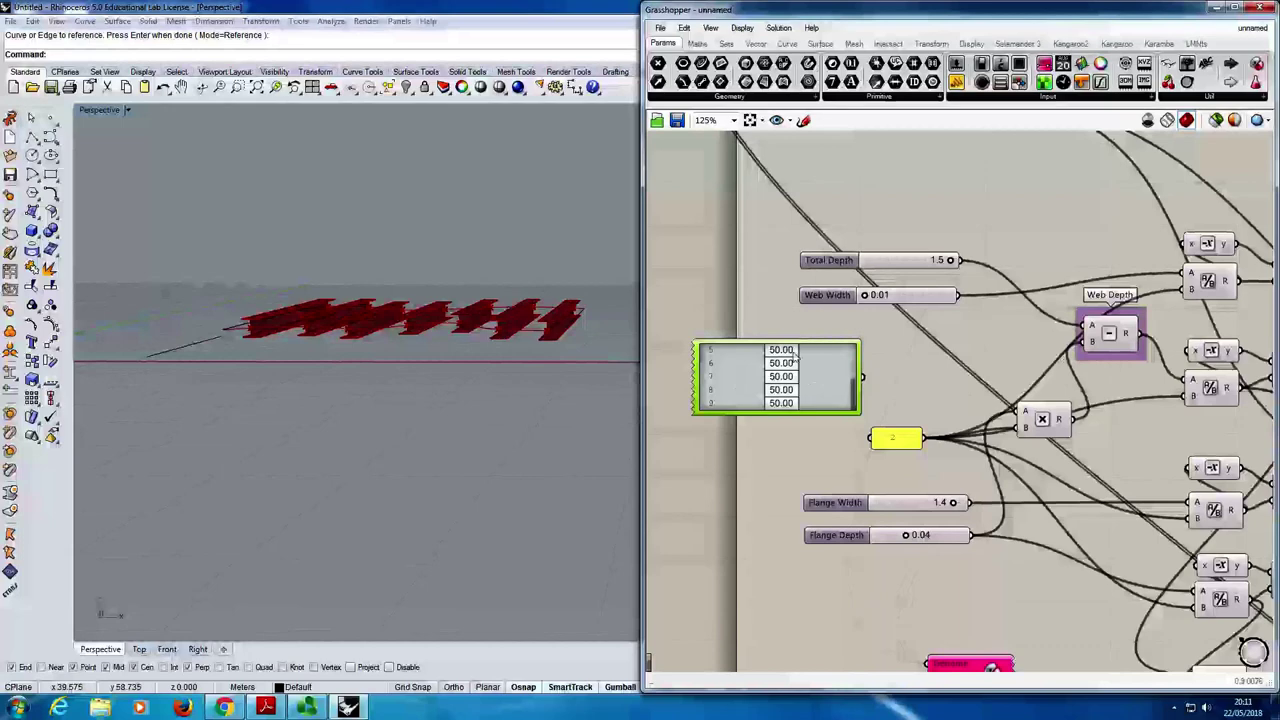
scroll(800, 370, up, 5)
scroll(840, 390, down, 4)
scroll(881, 407, up, 3)
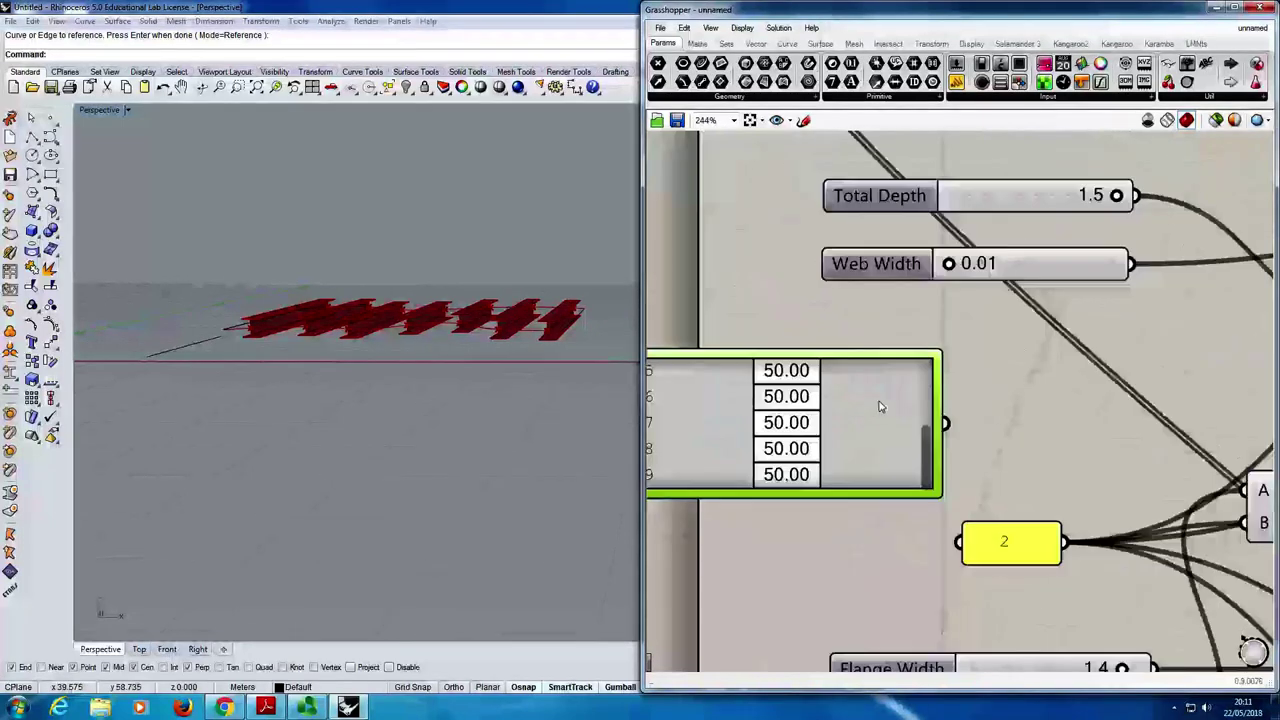
scroll(927, 431, down, 1)
drag(927, 450, 926, 381)
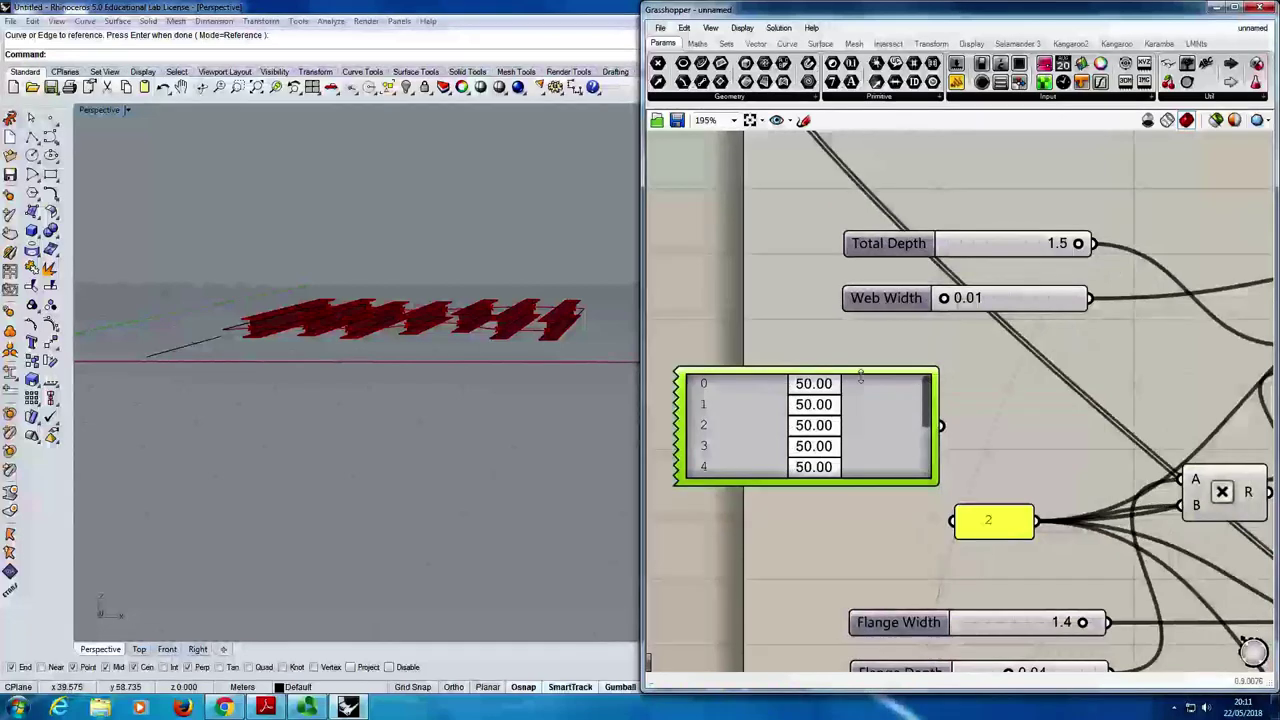
drag(874, 385, 811, 386)
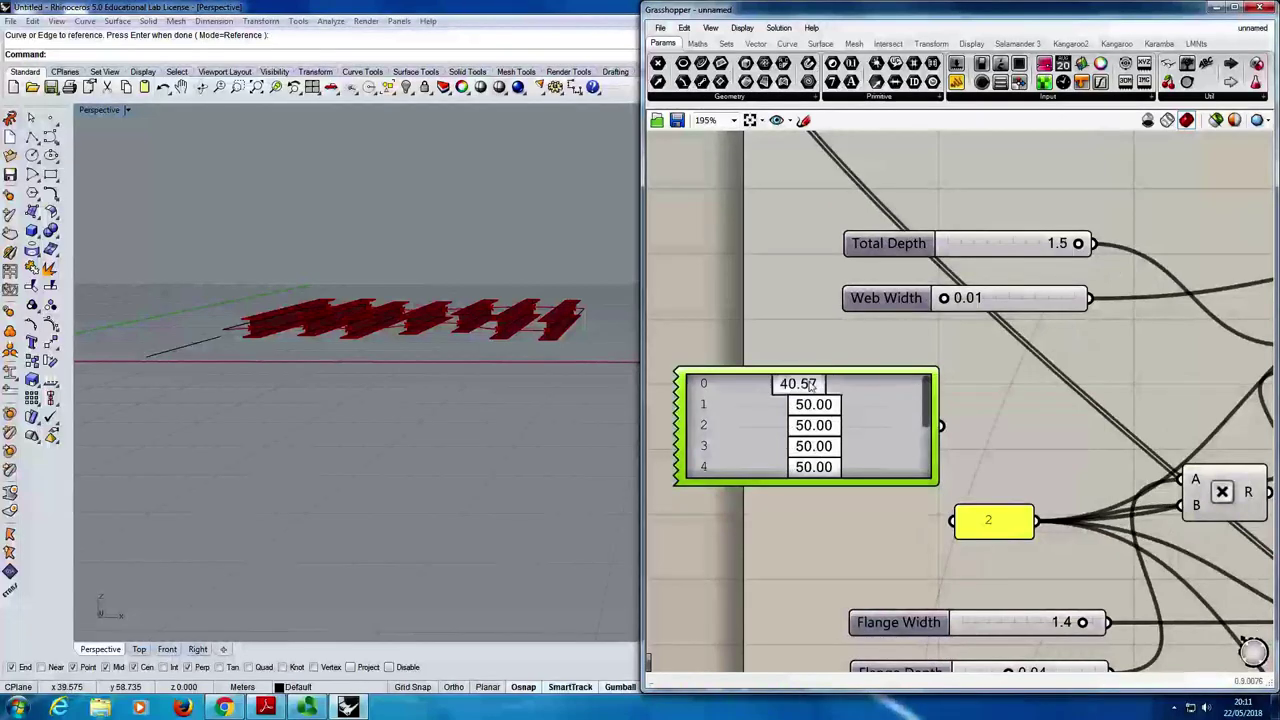
- Set the Gene Pool's minimum to 0.01 and its maximum to 0.1
double_click(763, 405)
drag(765, 347, 680, 237)
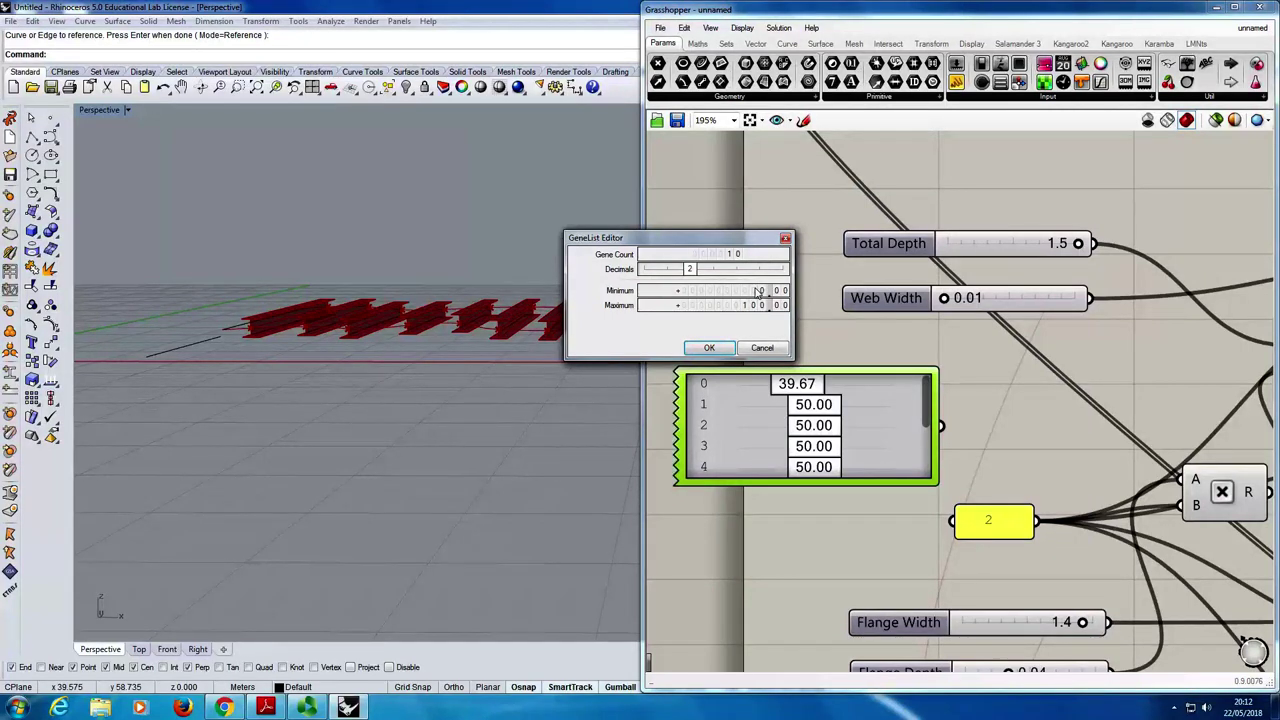
double_click(759, 291)
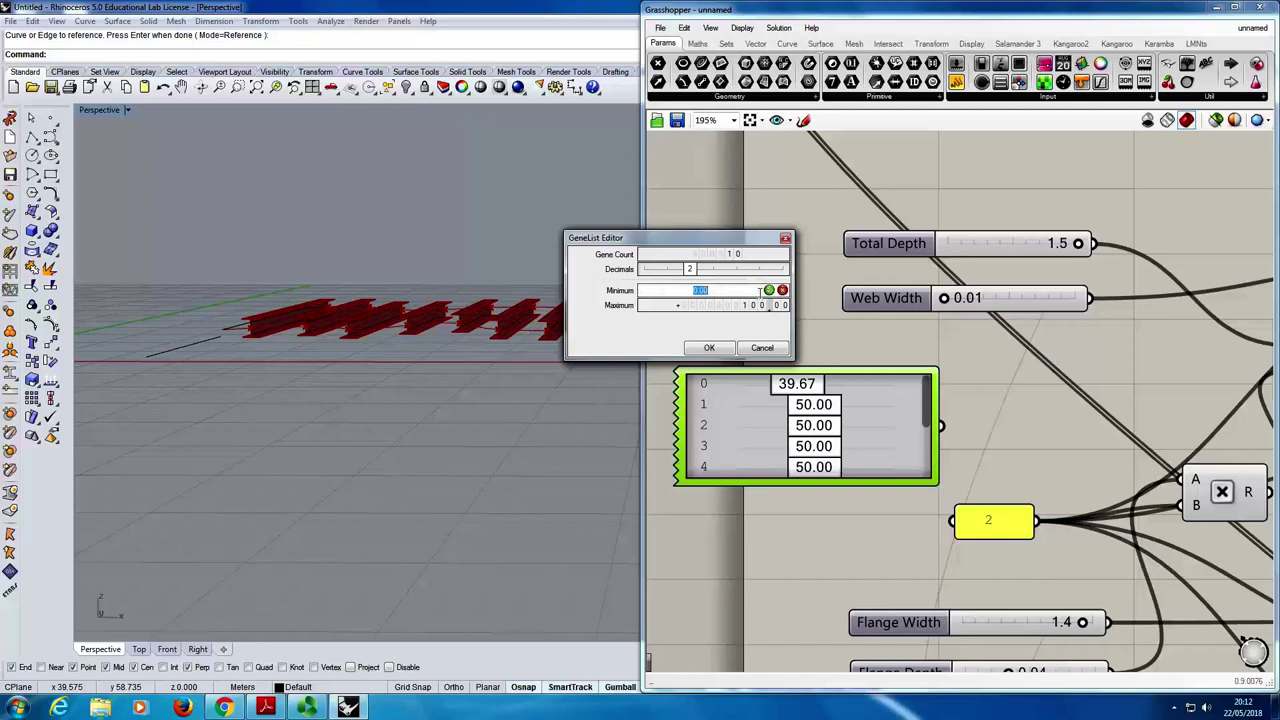
text(0.0)
click(769, 290)
double_click(769, 305)
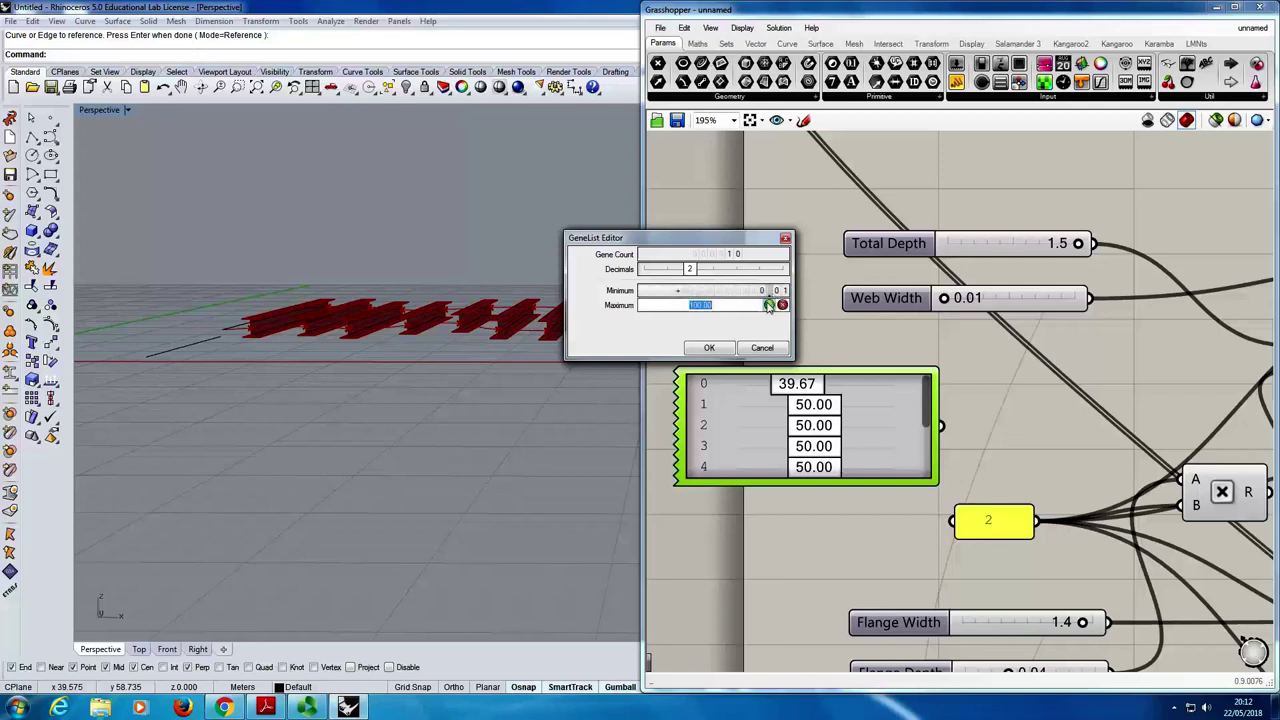
text(0.1)
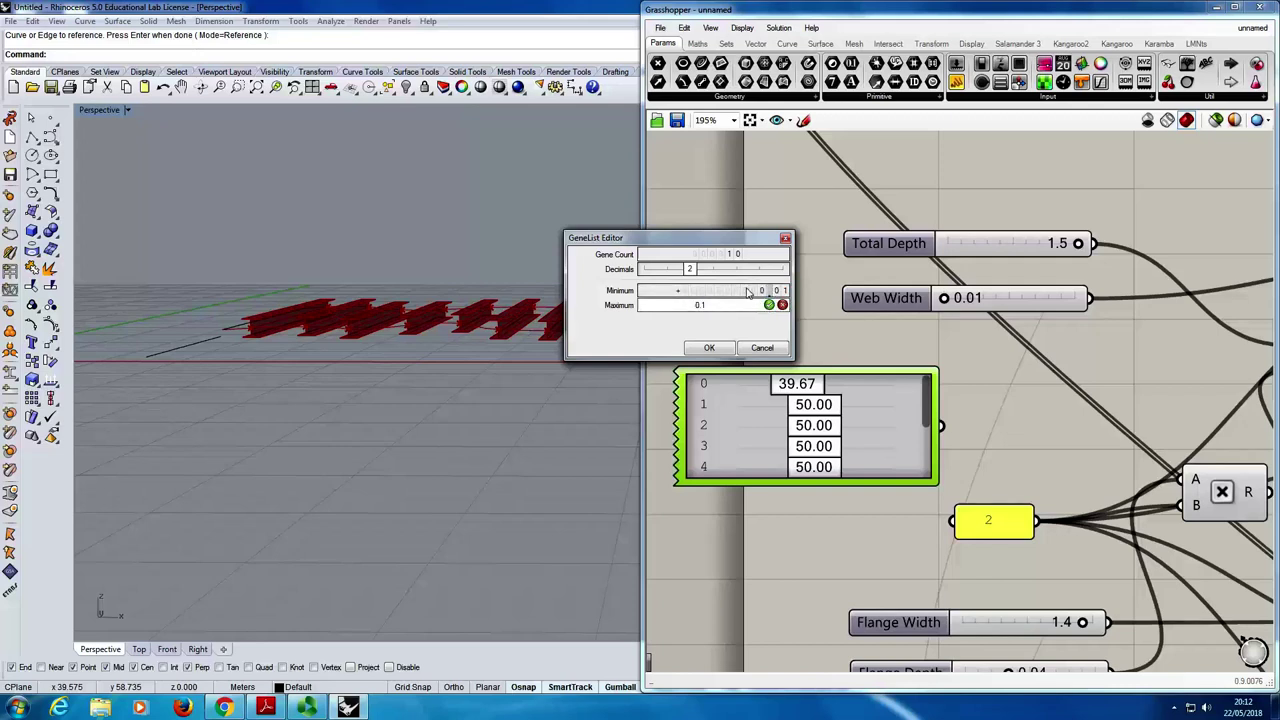
click(768, 305)
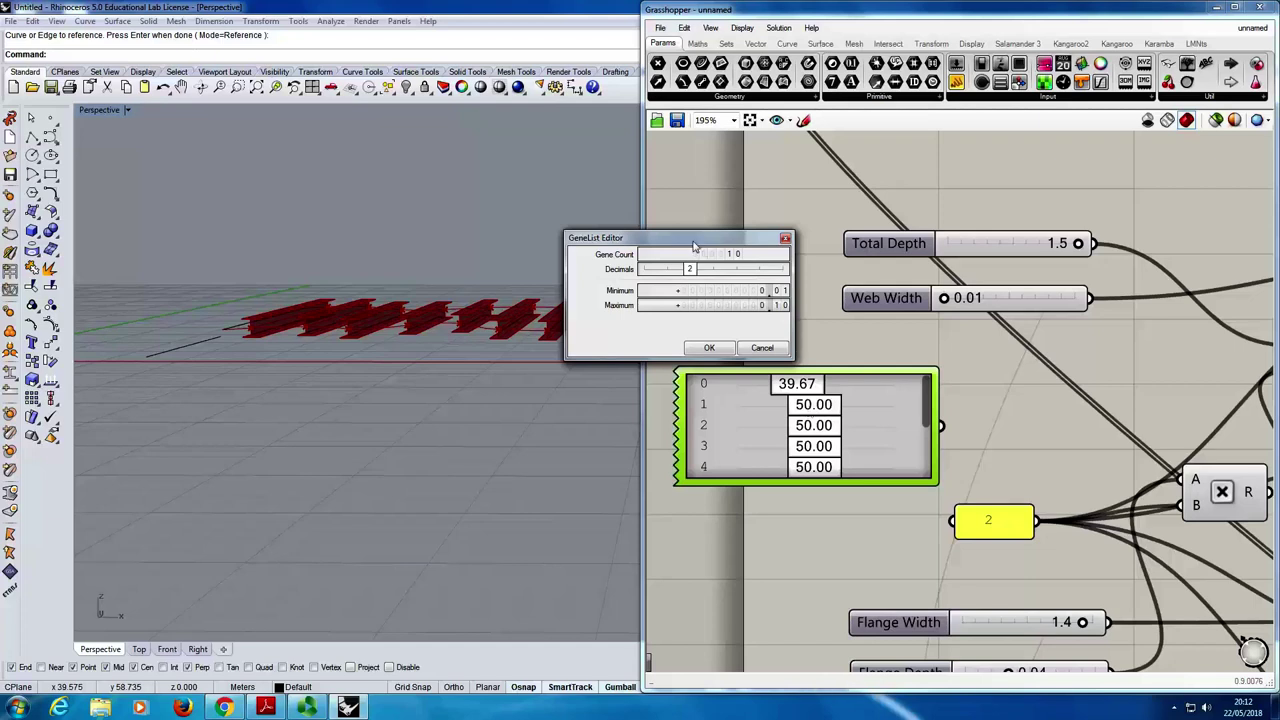
- Set the Gene Pool's gene count to 7 and accept the settings
drag(692, 242, 784, 238)
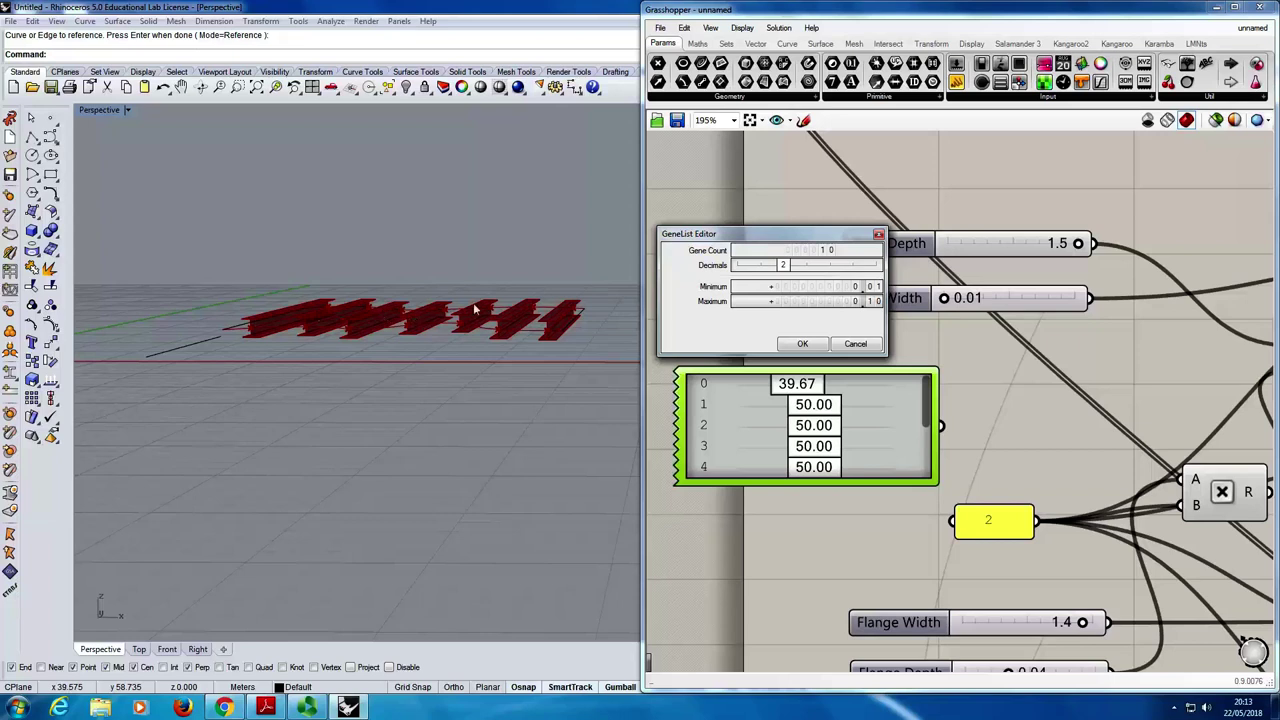
double_click(826, 251)
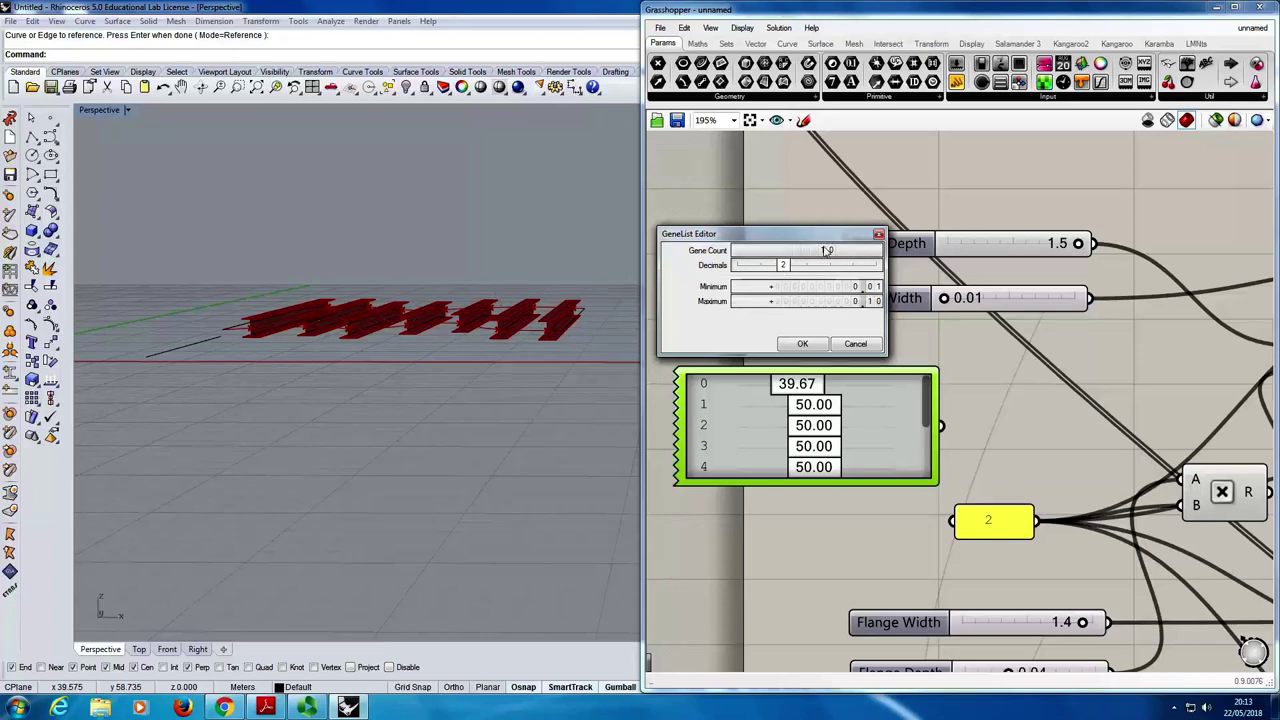
text(7)
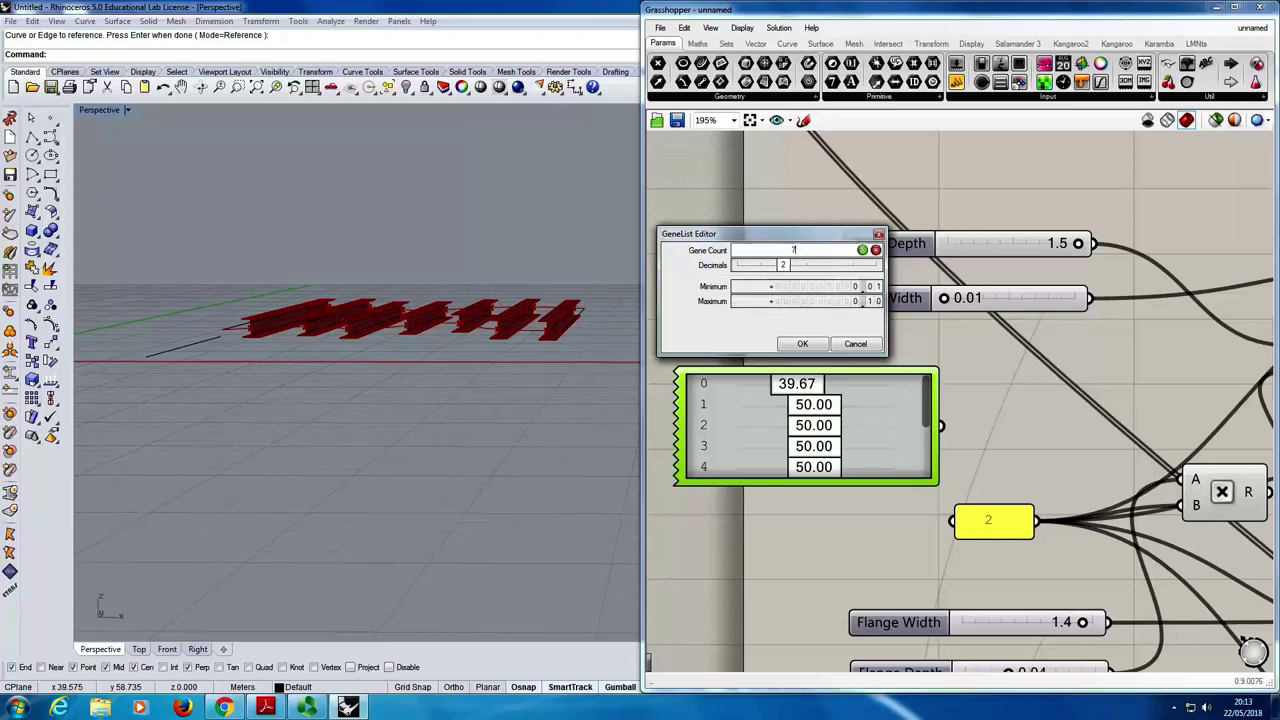
click(862, 250)
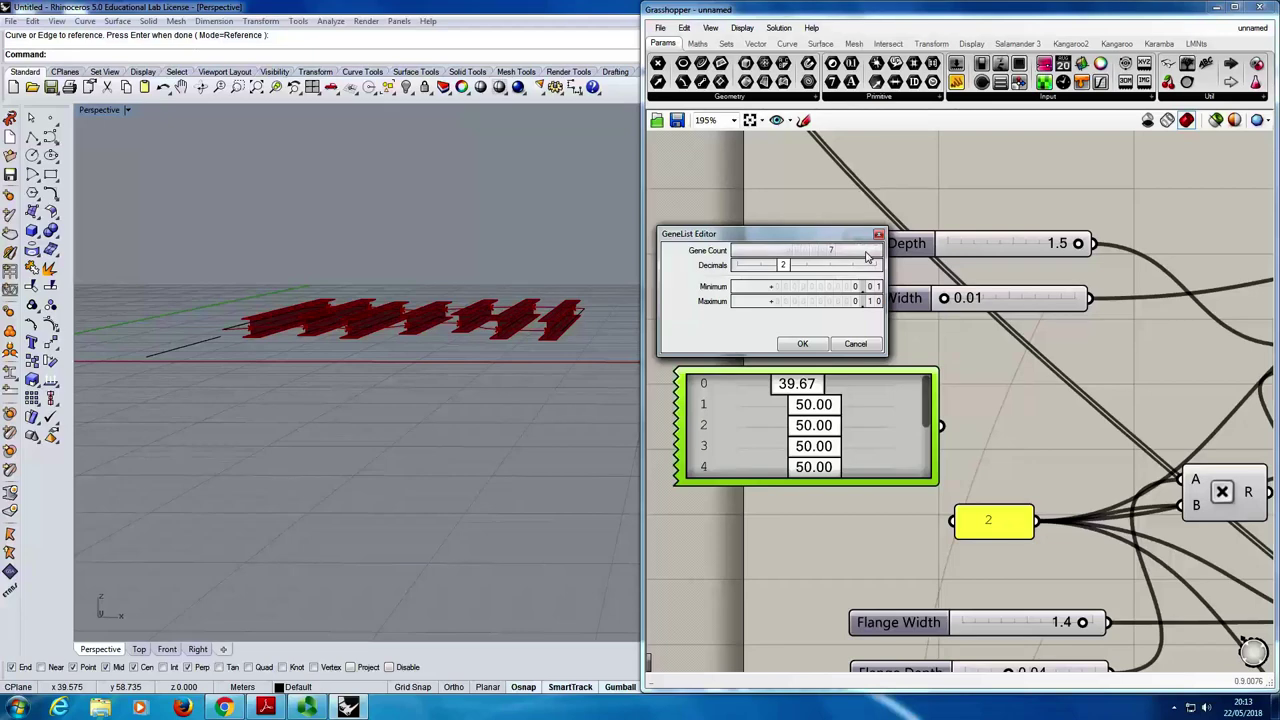
click(803, 343)
click(906, 357)
- Place the Gene Pool below the Flange Depth slider and transfer that slider's output wires to the Gene Pool
scroll(880, 365, down, 4)
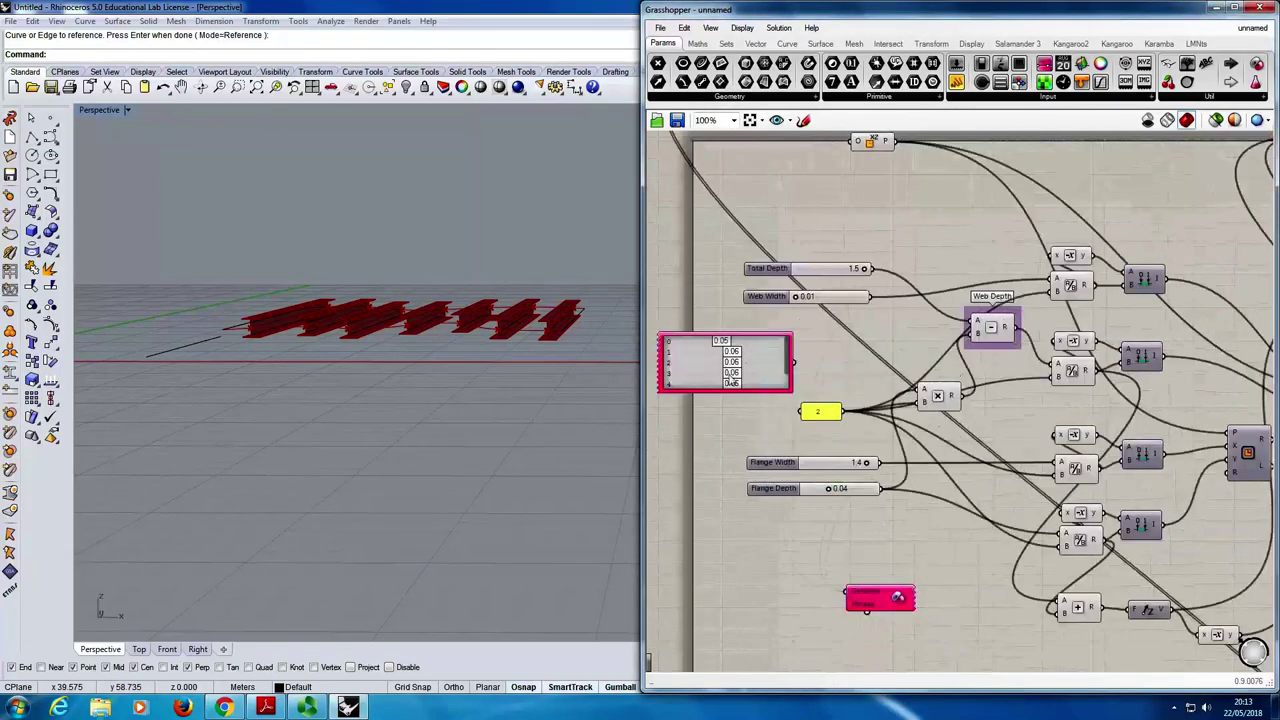
drag(707, 378, 730, 550)
click(773, 490)
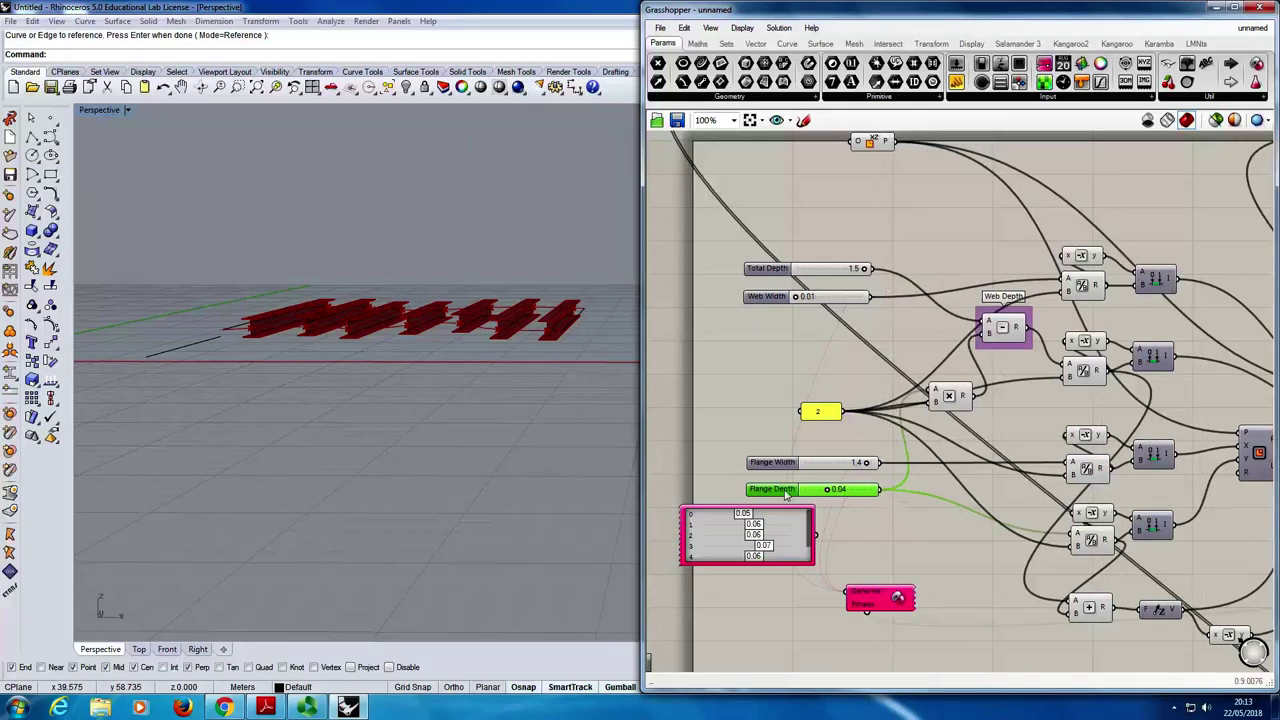
drag(787, 494, 793, 487)
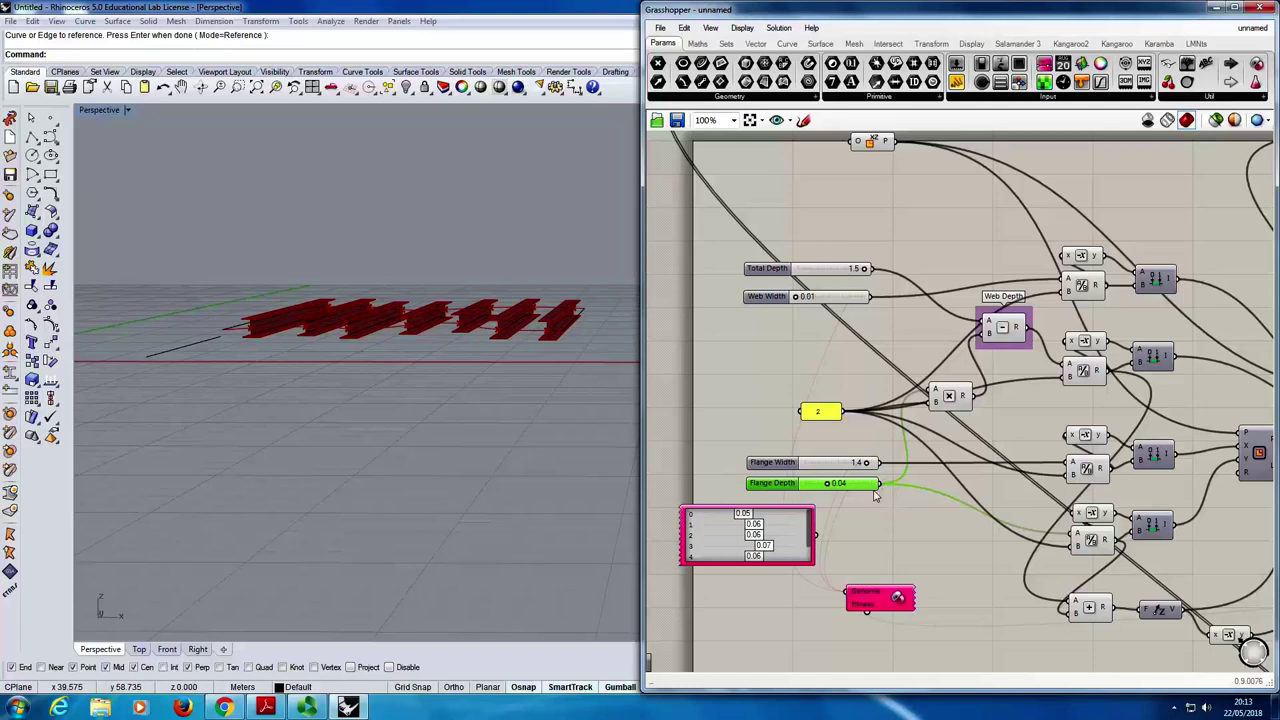
ctrl+shift+drag(881, 484, 827, 545)
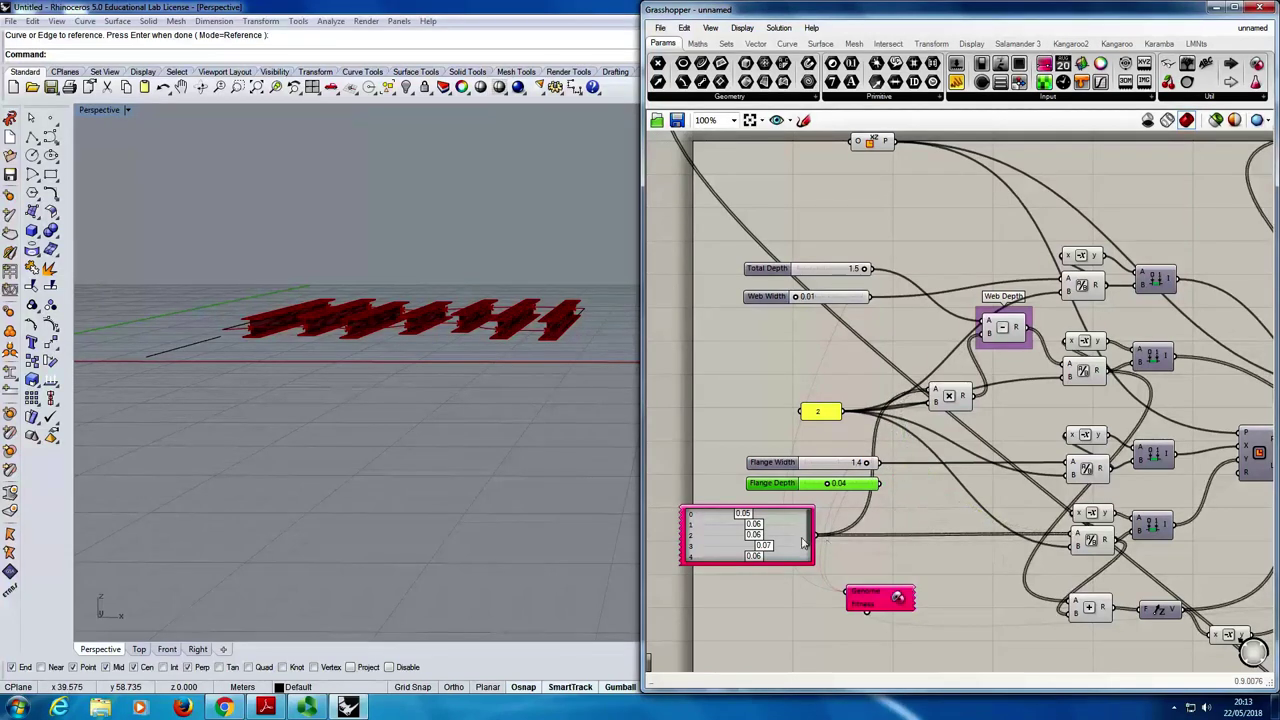
- Review the Gene Pool's values and inspect the resulting flange depths of the I-beams in the Perspective view
scroll(806, 505, down, 2)
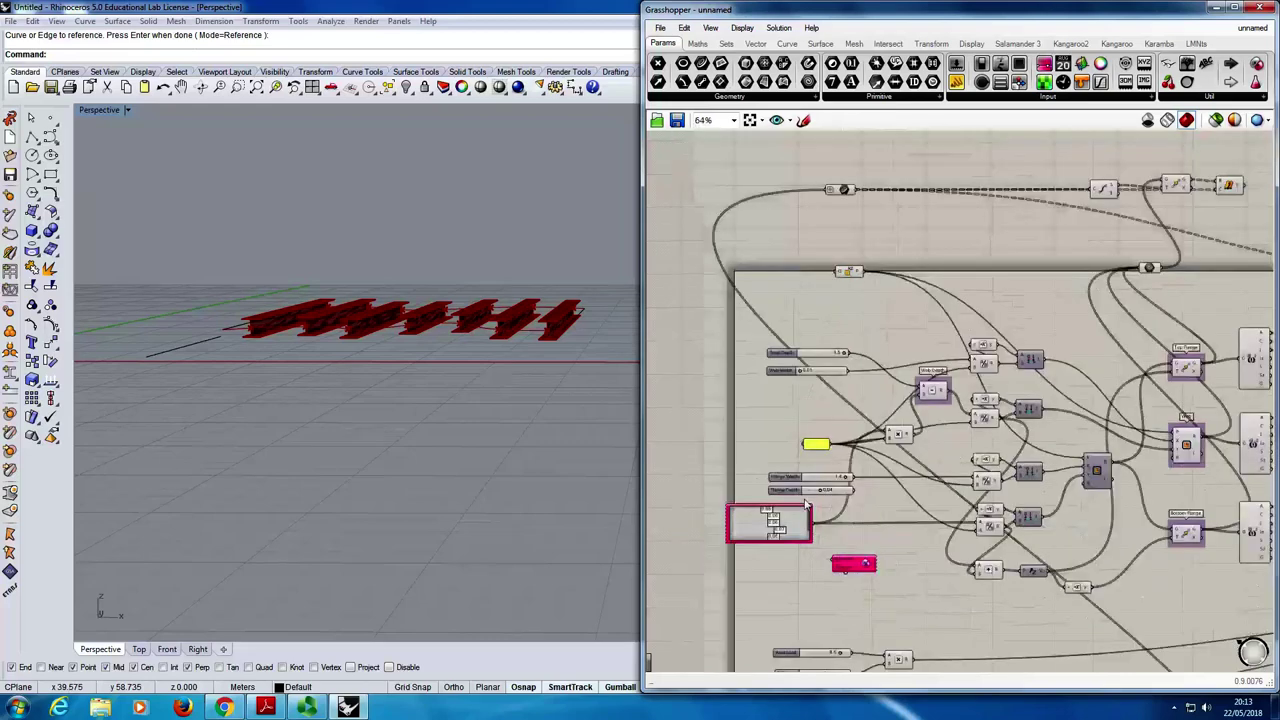
drag(780, 518, 798, 517)
scroll(790, 515, up, 2)
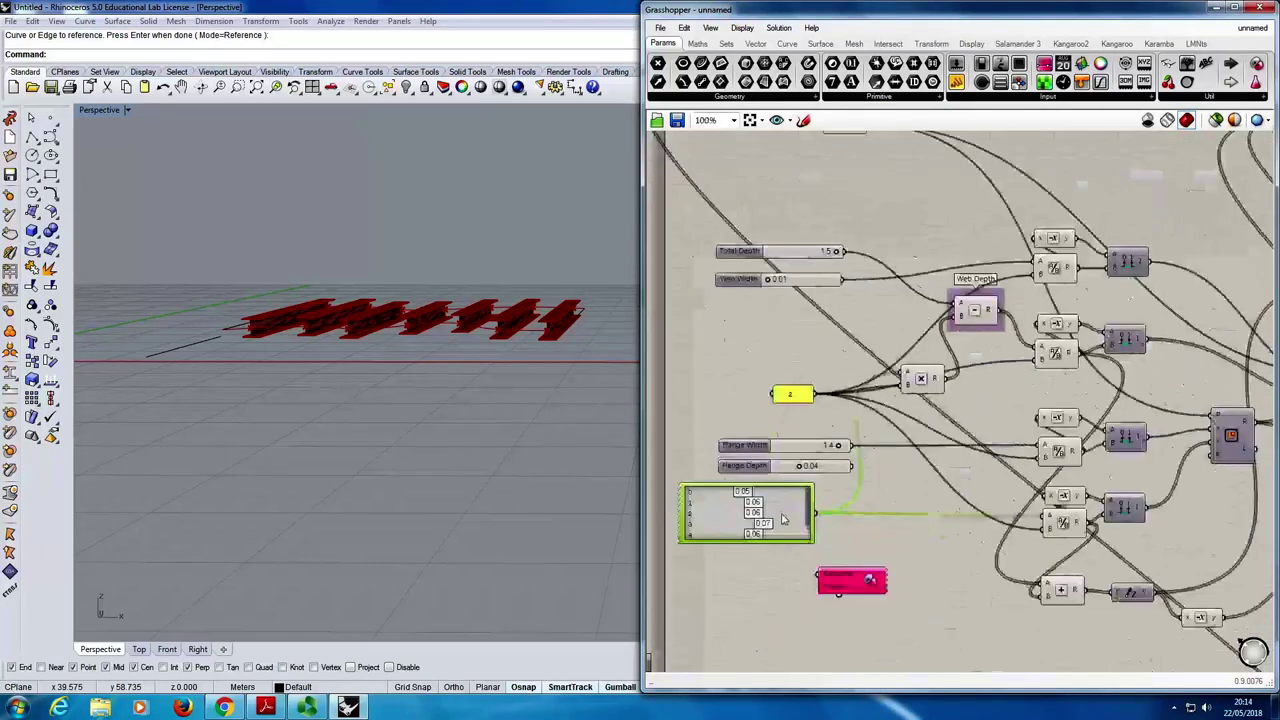
scroll(770, 517, down, 1)
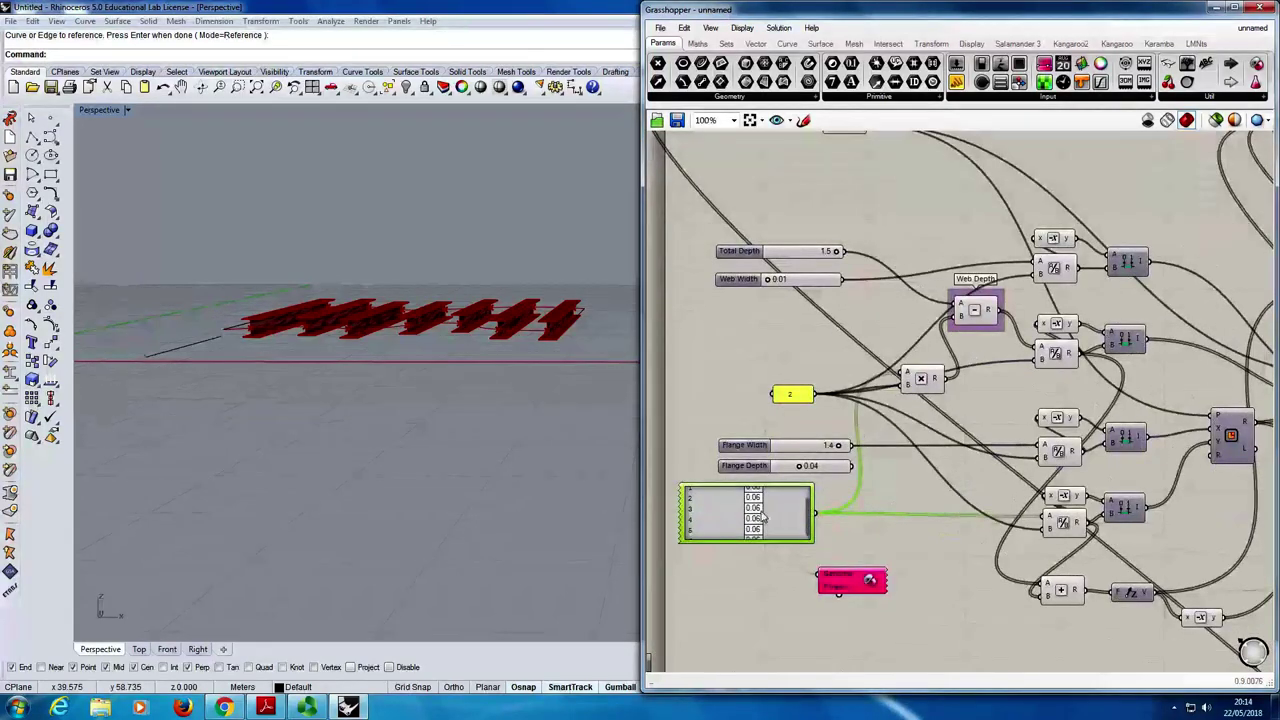
click(828, 518)
scroll(377, 305, up, 3)
scroll(377, 305, up, 3)
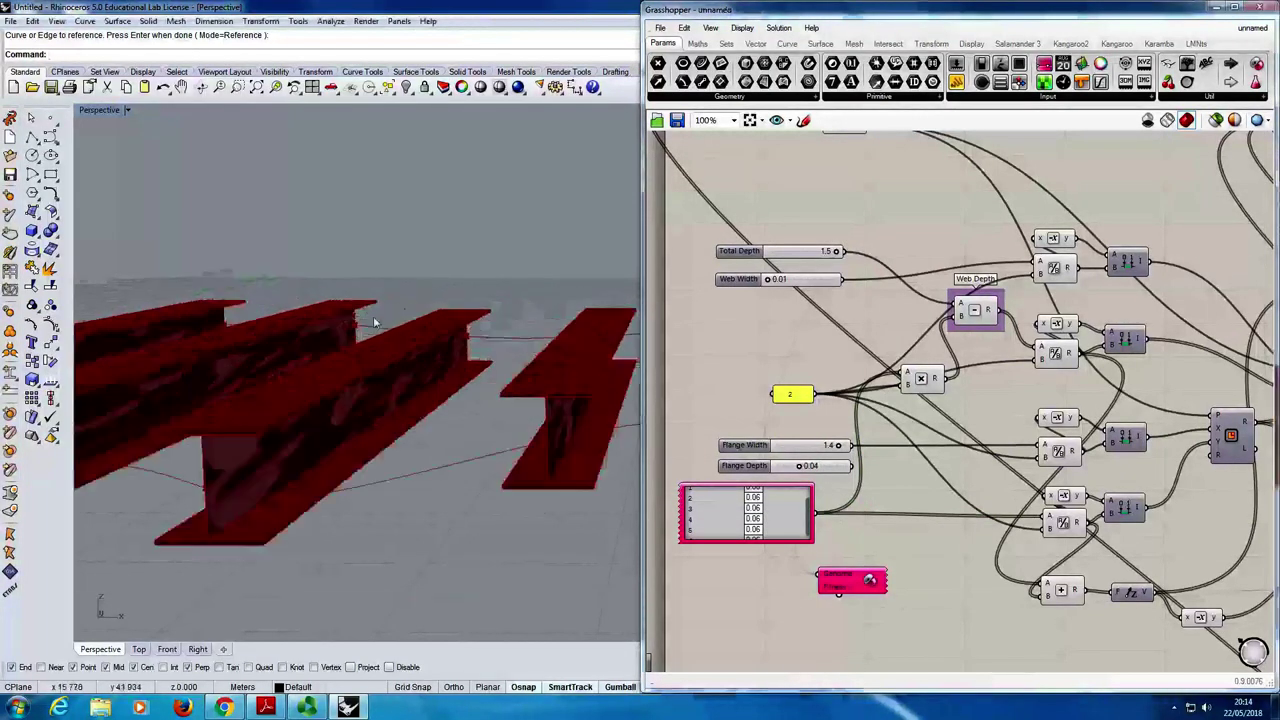
scroll(371, 323, down, 4)
scroll(212, 373, up, 3)
scroll(212, 373, down, 2)
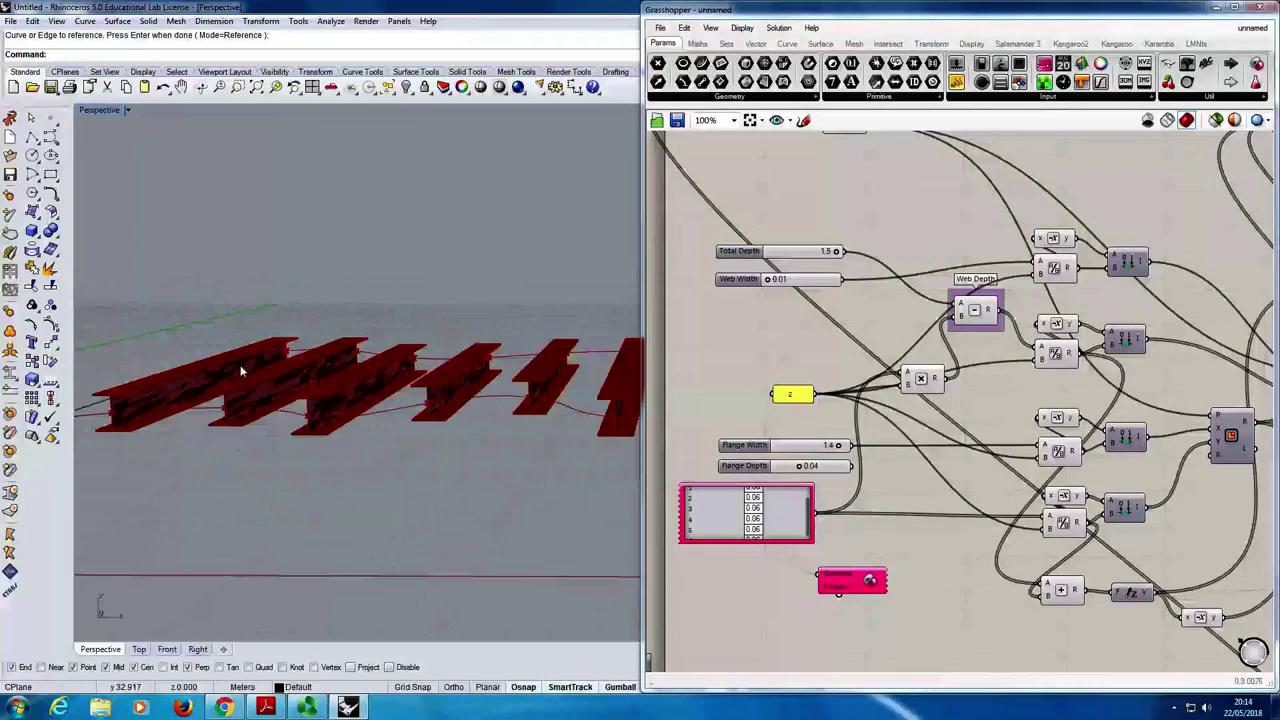
- Check the Gene Pool's settings and examine the Top Flange, Web and Bottom Flange components of the I-beam definition
double_click(753, 497)
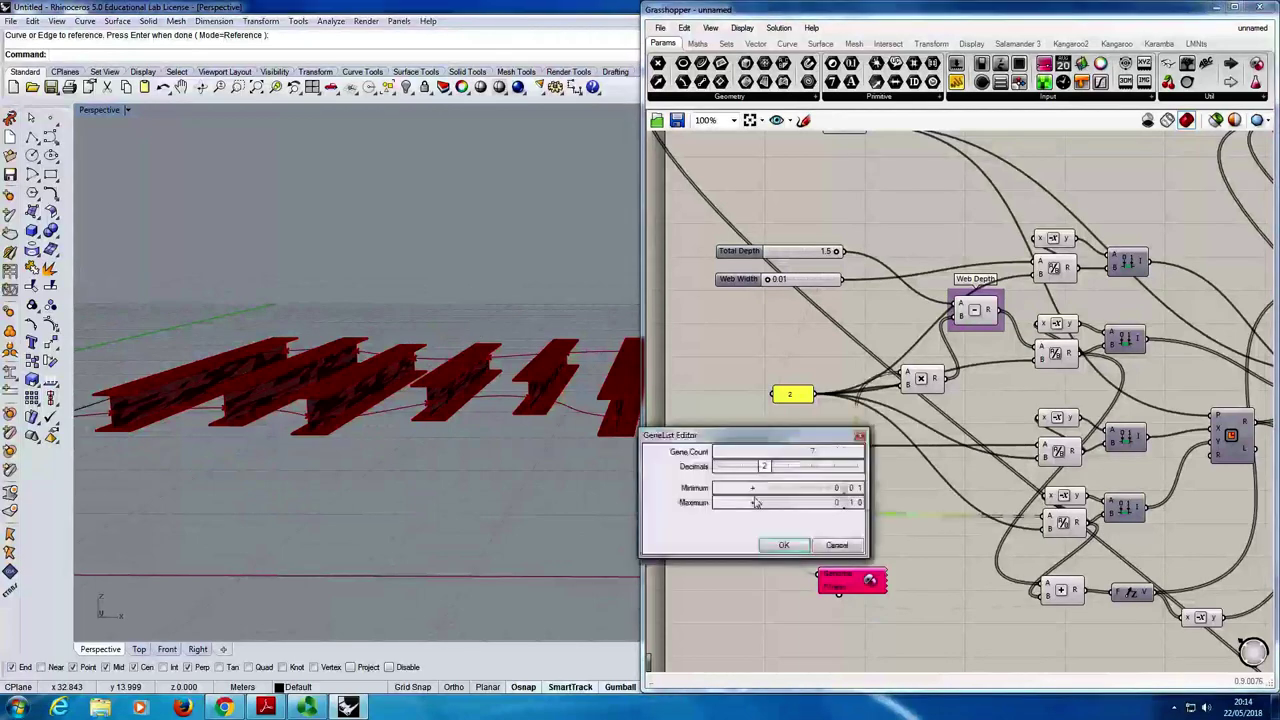
click(784, 545)
scroll(1000, 430, down, 4)
scroll(1030, 443, up, 3)
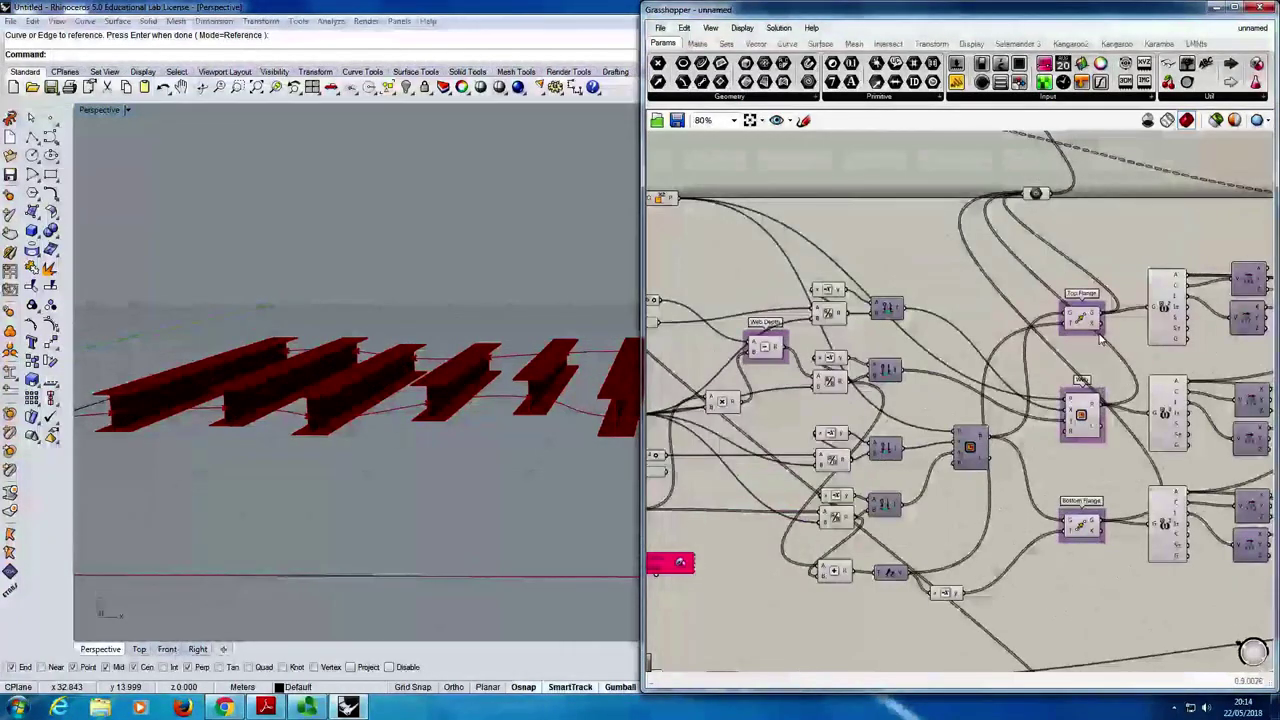
mouse_move(1093, 318)
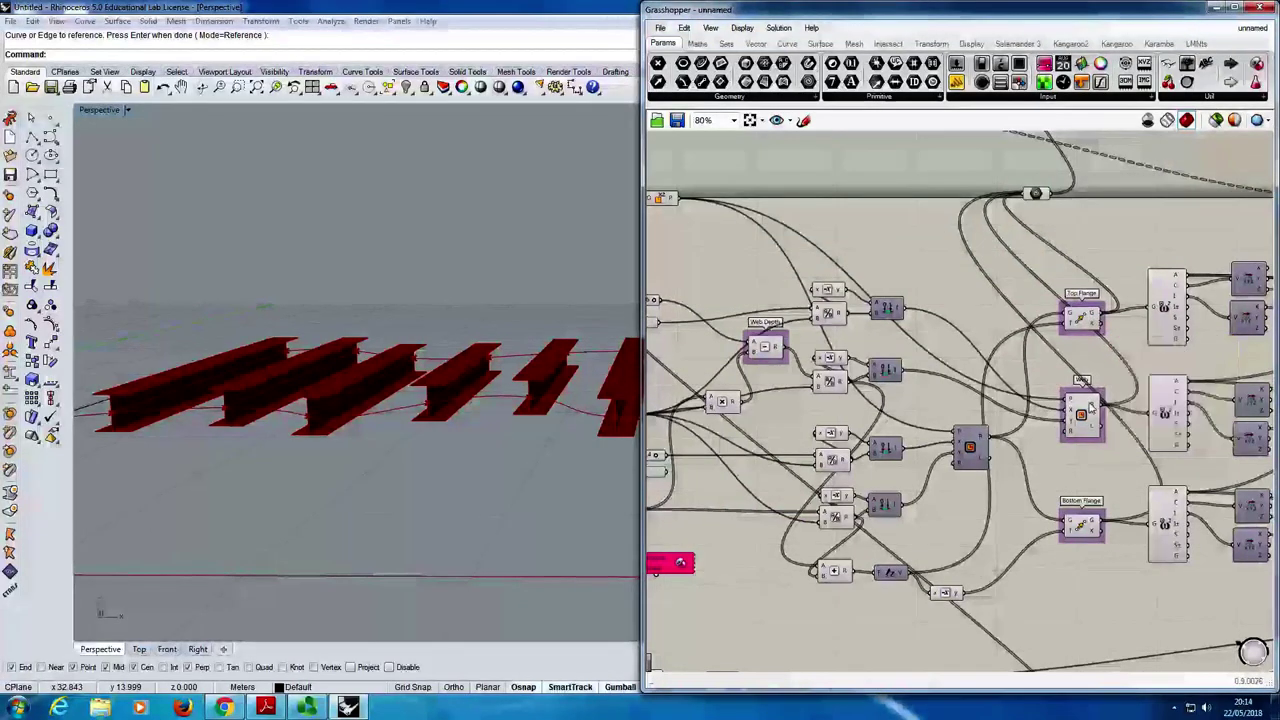
mouse_move(1092, 406)
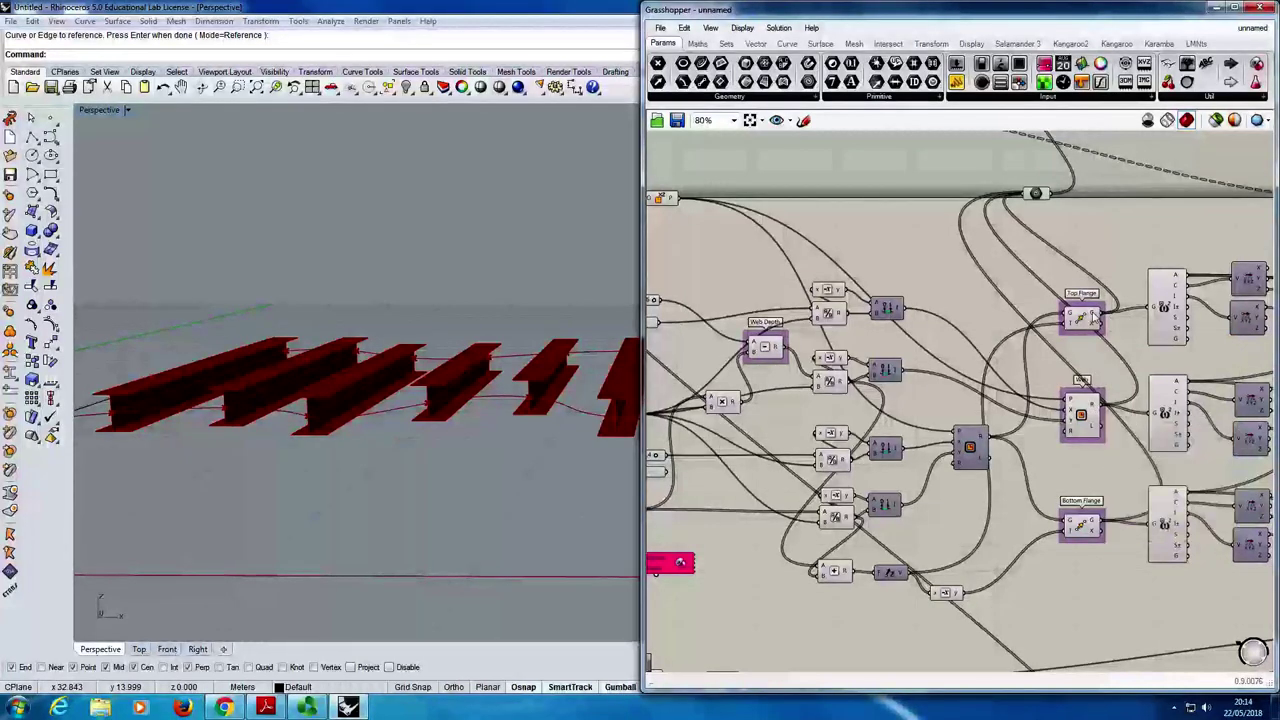
drag(1115, 263, 1040, 560)
key(Escape)
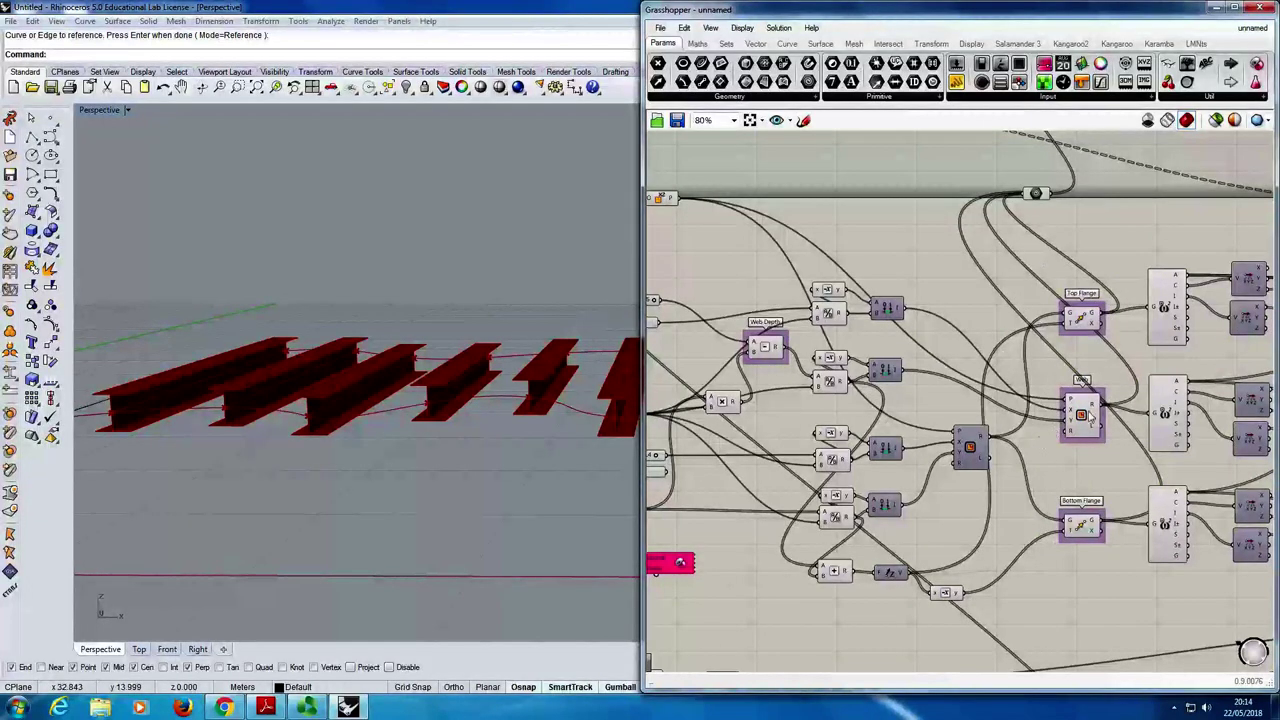
- Graft the geometry output of the Top Flange, the rectangle output of the Web and the geometry output of the Bottom Flange
mouse_move(1093, 317)
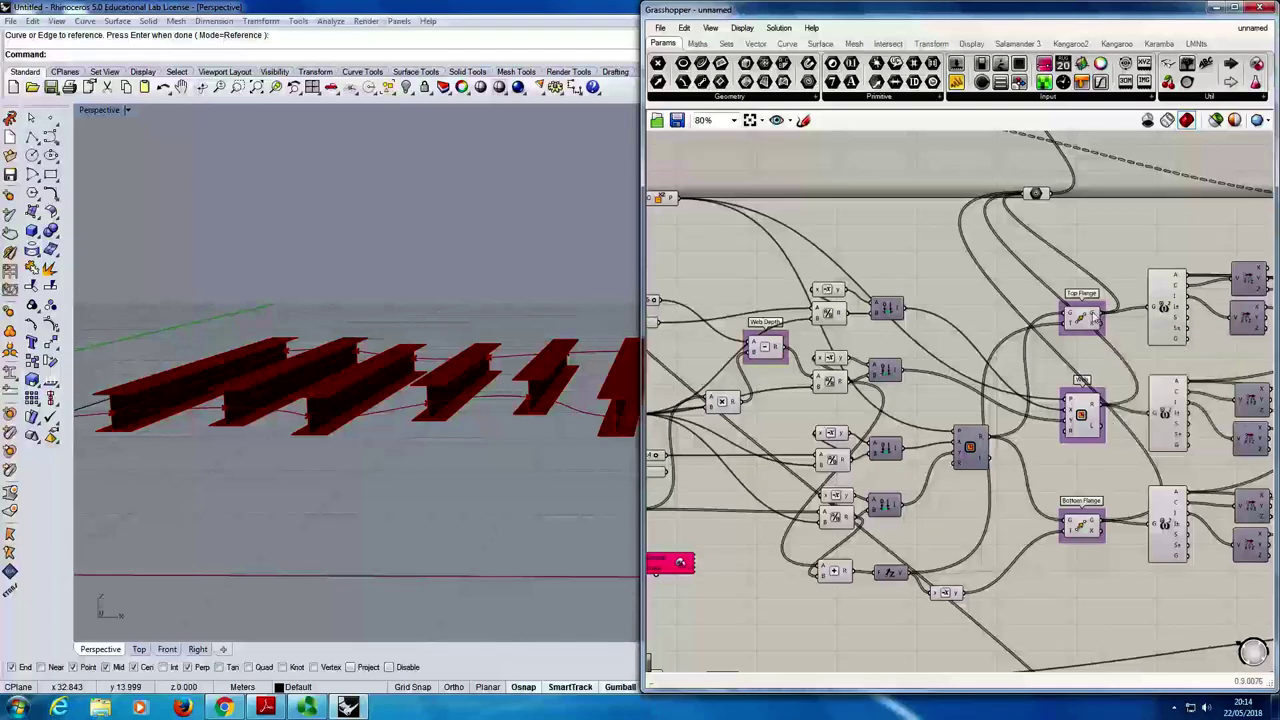
right_click(1096, 318)
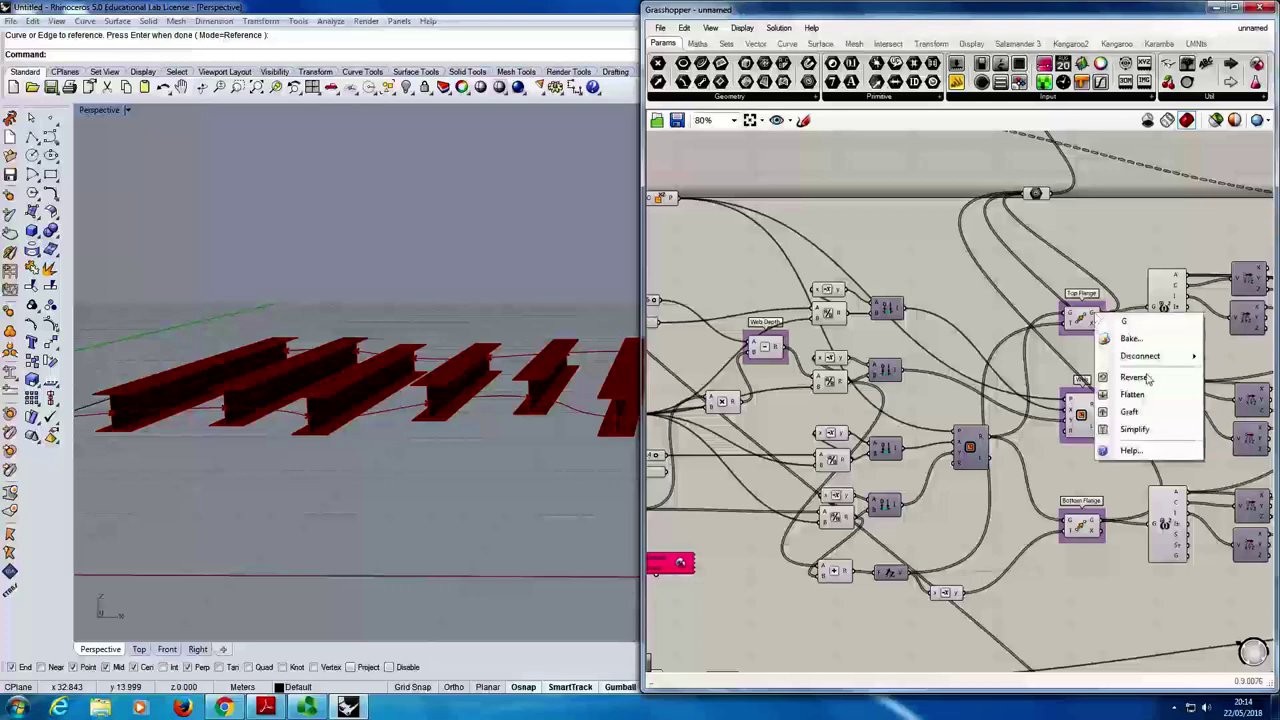
click(1130, 411)
right_click(1096, 404)
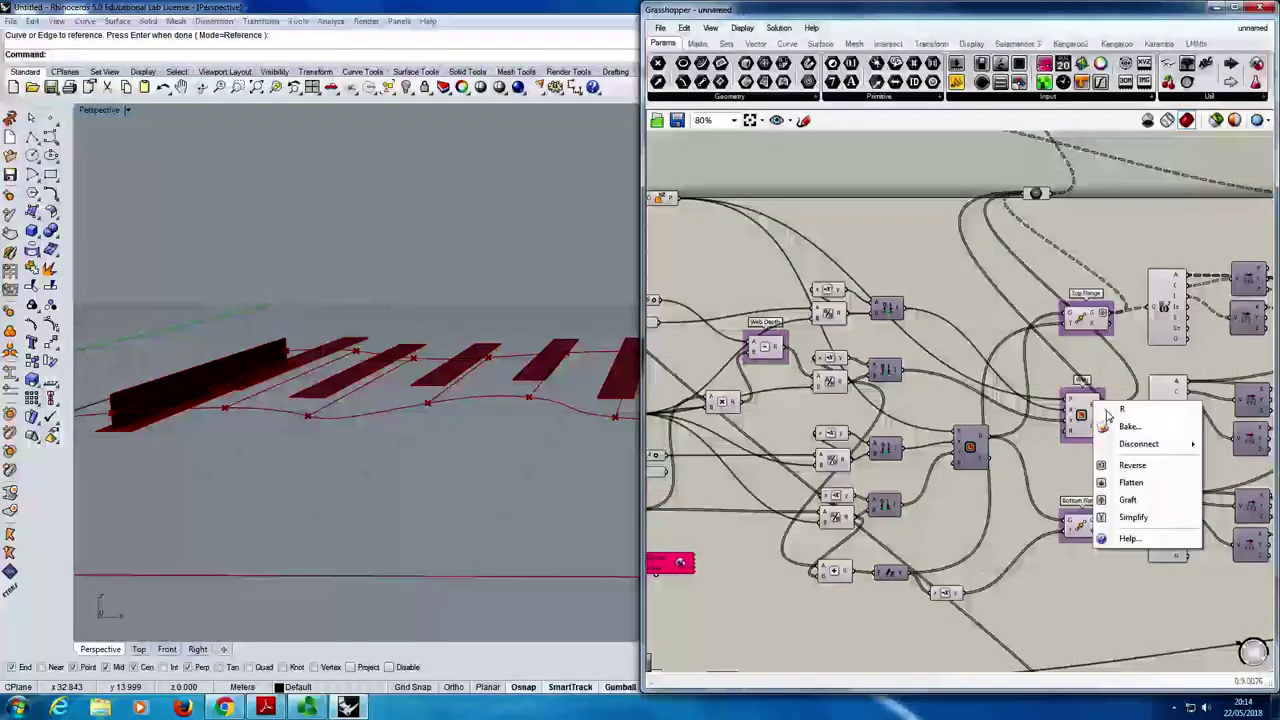
click(1130, 500)
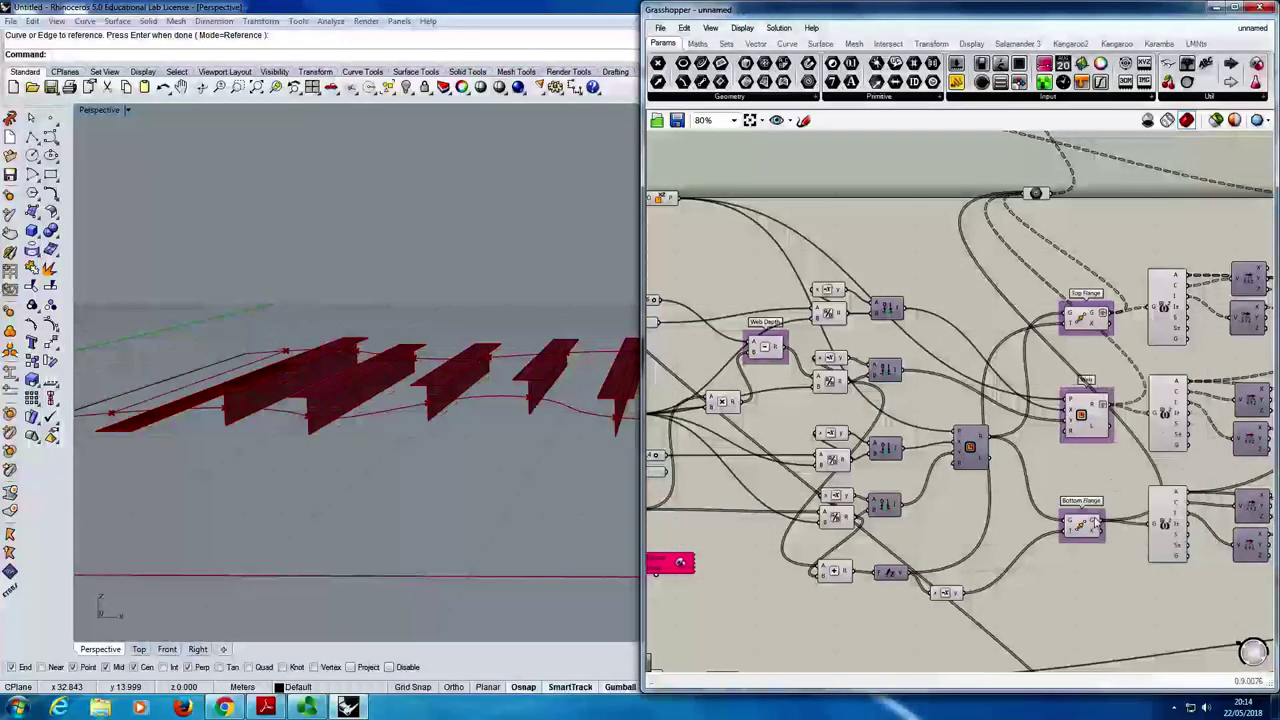
right_click(1096, 528)
click(1136, 622)
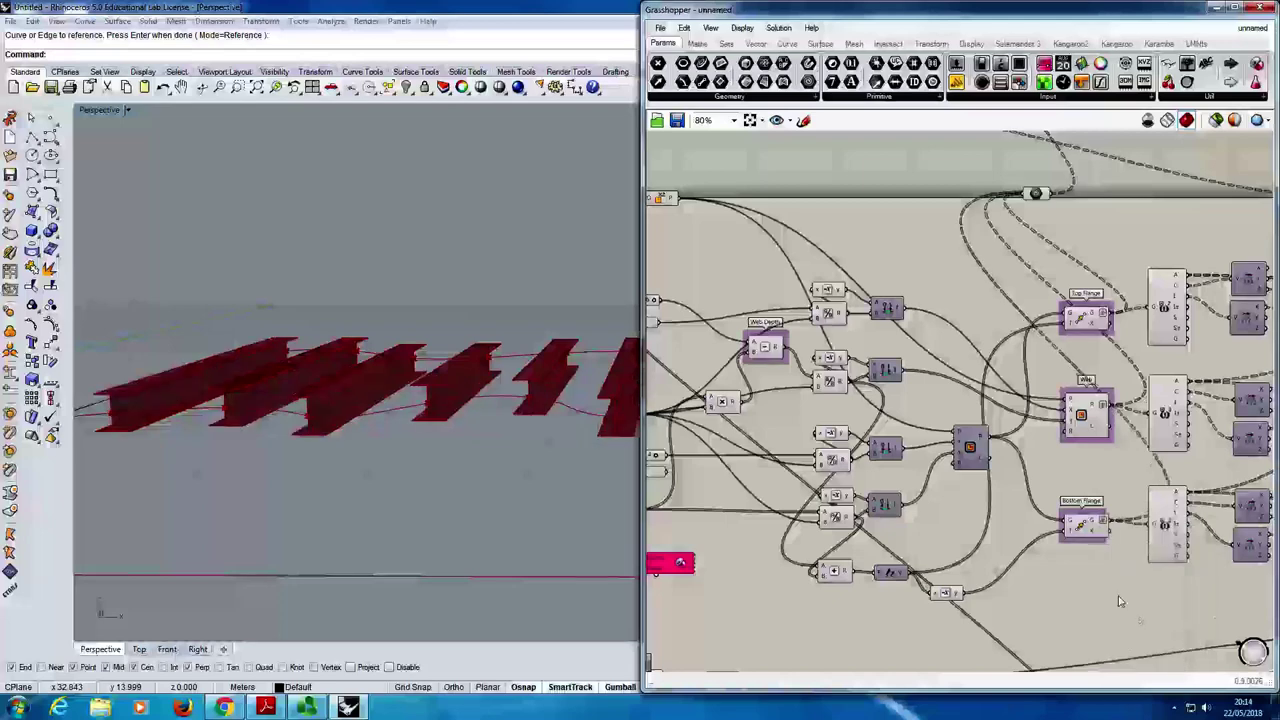
- Inspect the I-beams in the Perspective view and reposition the Gene Pool below the Flange Depth slider
right_drag(1139, 481, 1250, 420)
scroll(872, 480, up, 3)
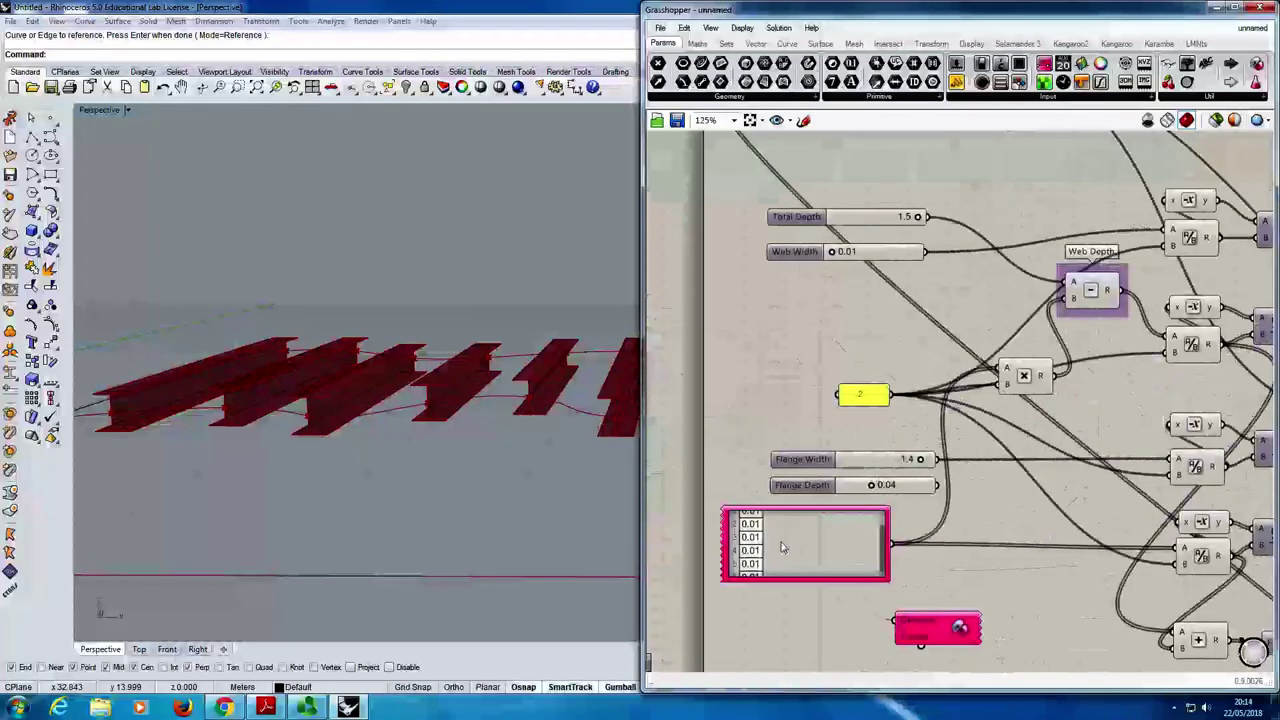
scroll(872, 480, down, 3)
scroll(800, 490, up, 3)
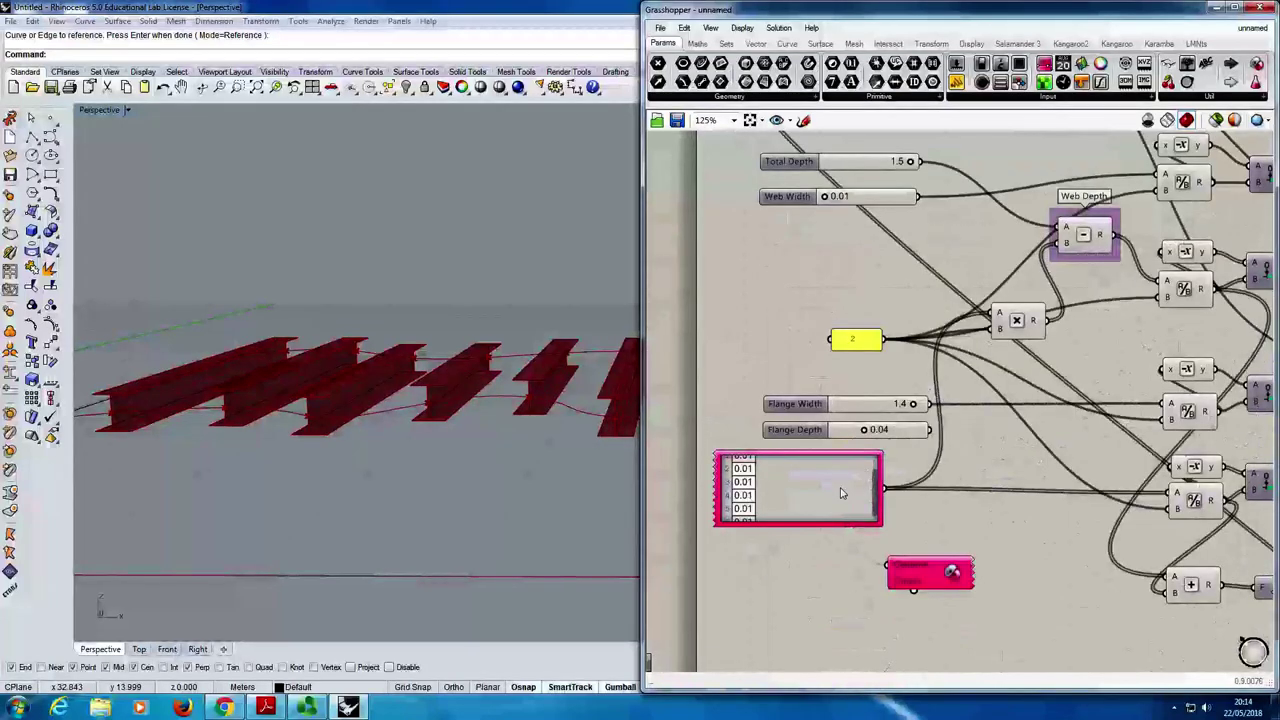
right_drag(515, 464, 243, 449)
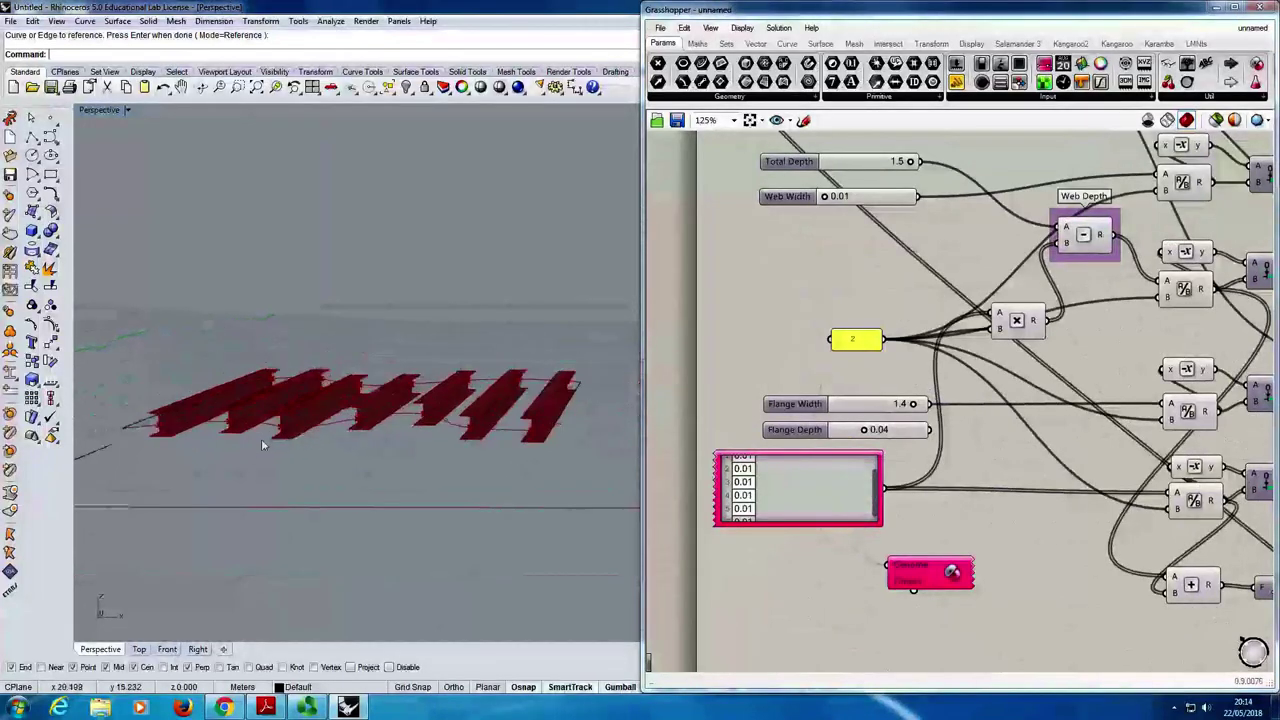
scroll(1008, 451, down, 5)
scroll(1008, 451, up, 3)
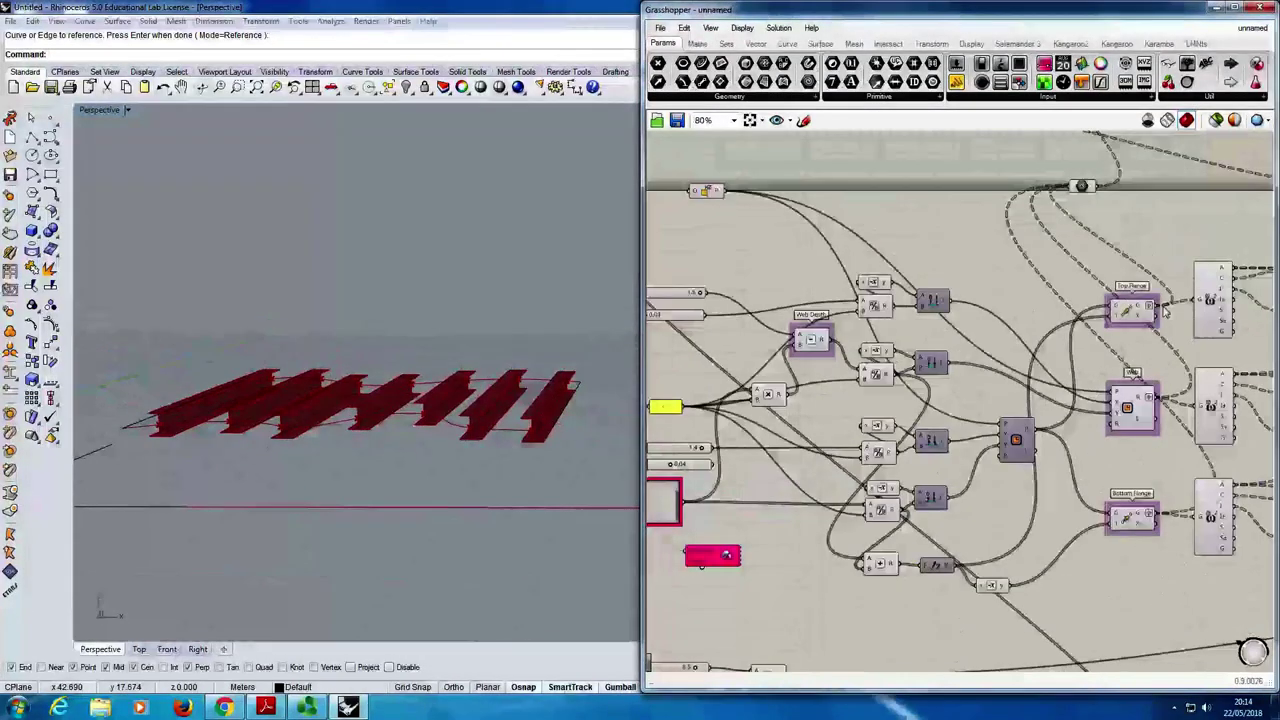
drag(668, 505, 772, 508)
scroll(708, 515, up, 1)
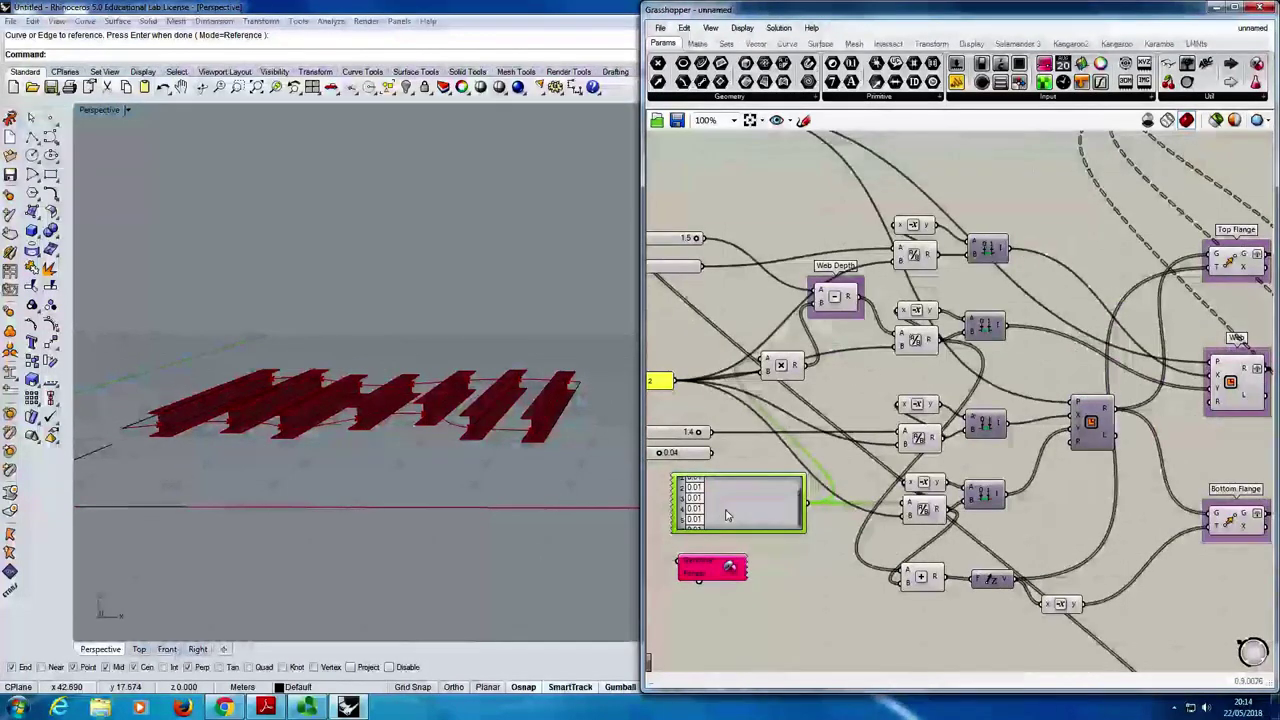
drag(779, 524, 765, 523)
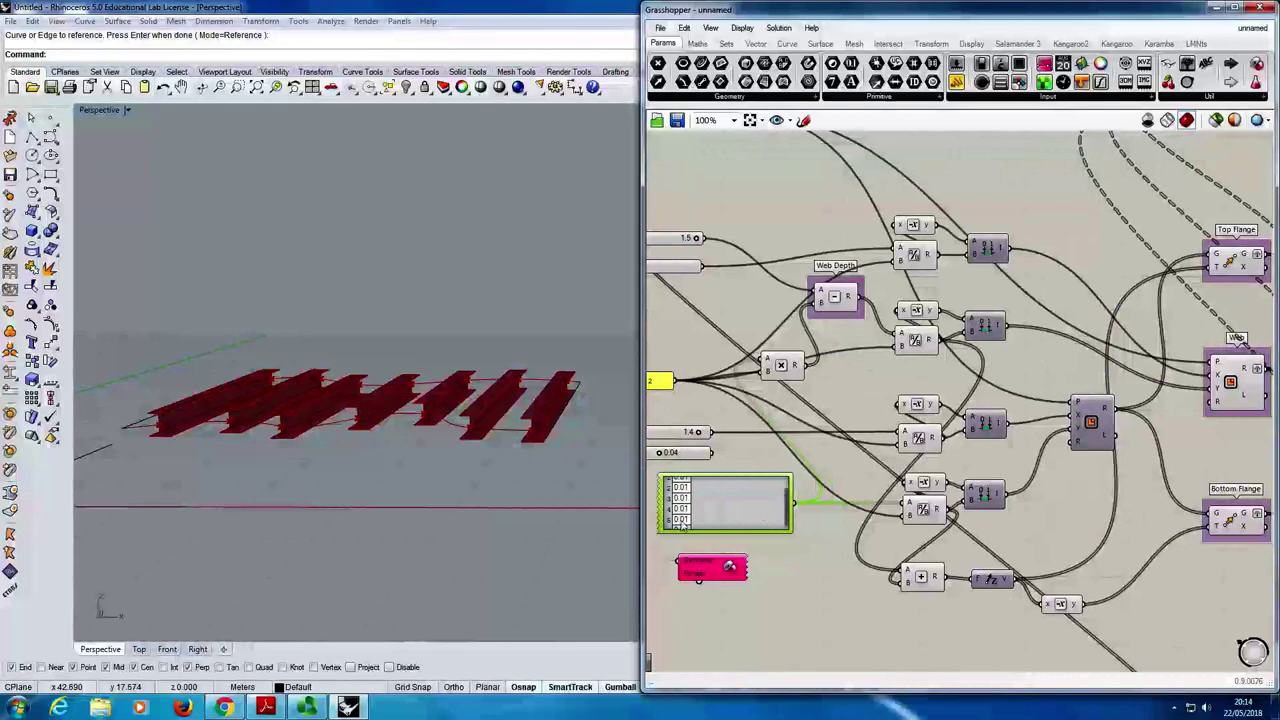
- Set the Gene Pool's maximum value to 0.1 and accept the settings
double_click(750, 510)
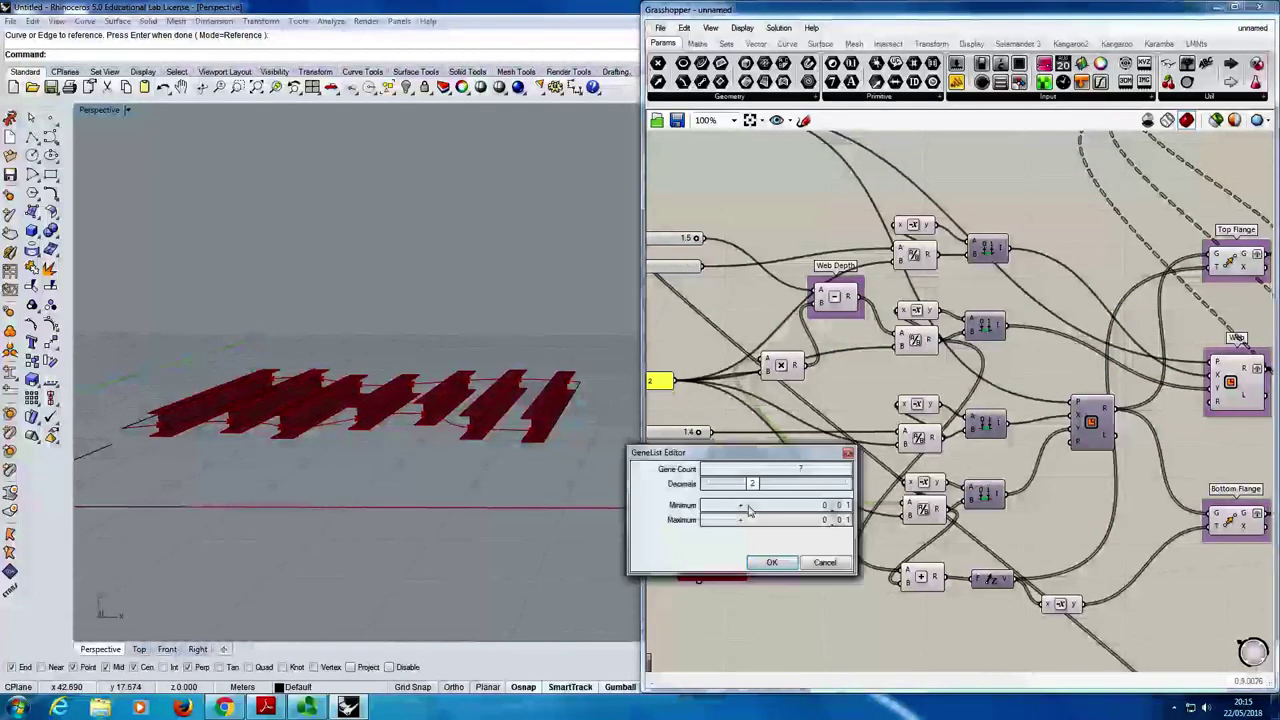
double_click(760, 519)
text(0)
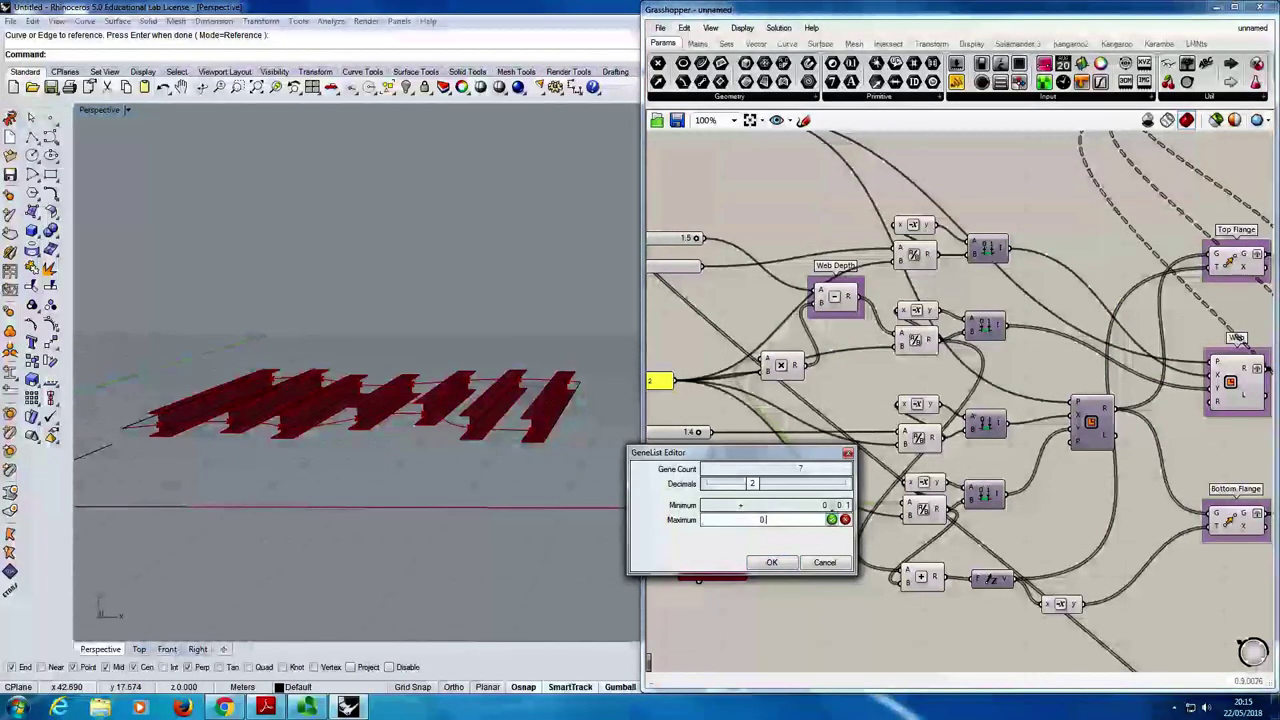
text(.1)
click(831, 519)
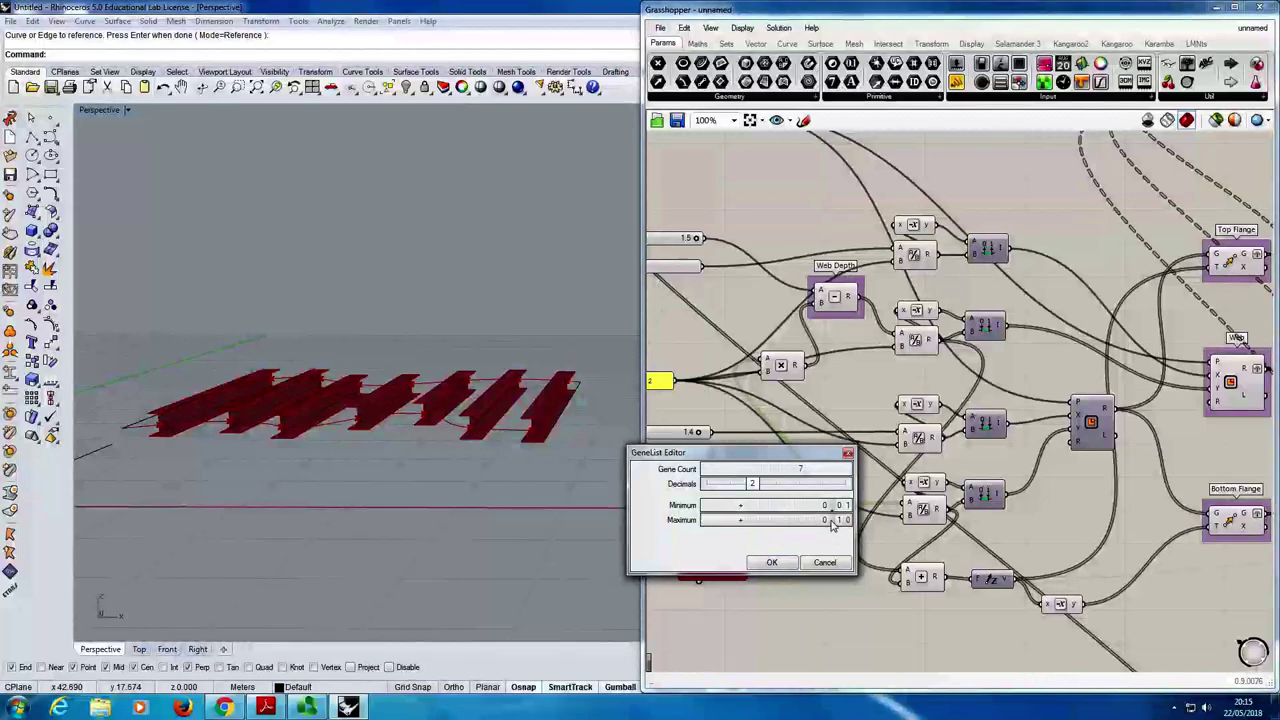
click(790, 563)
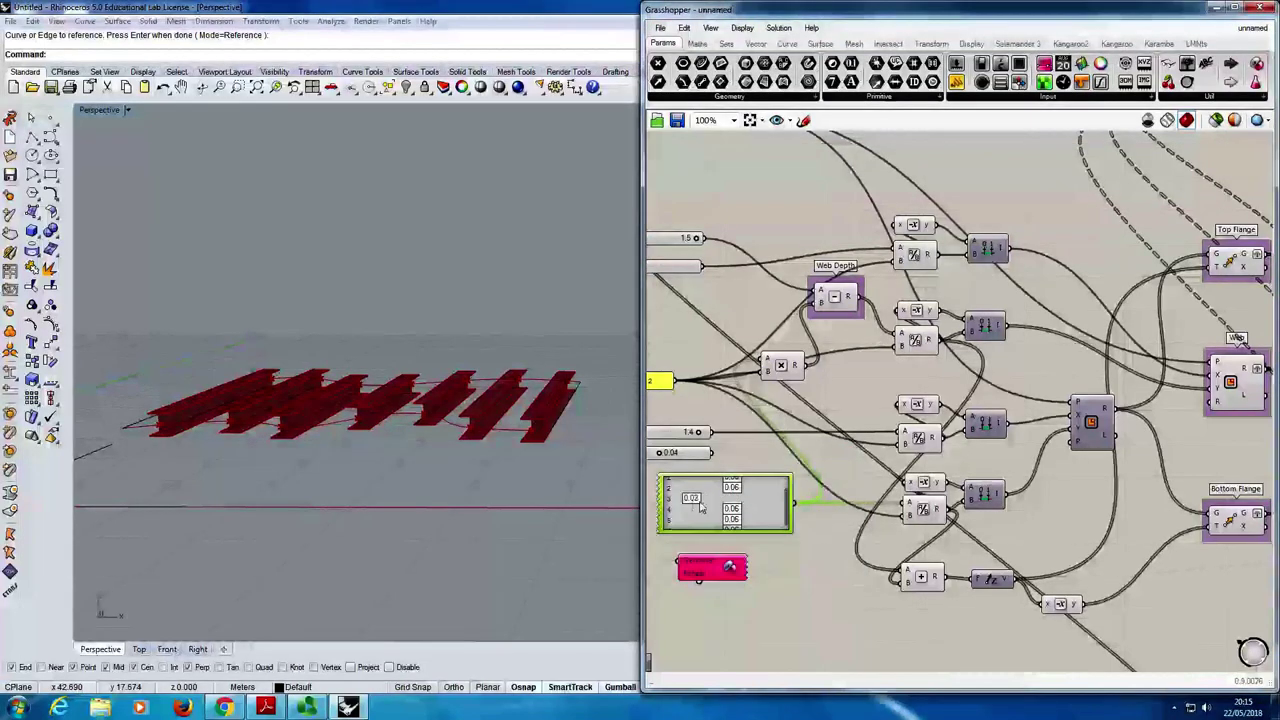
- Raise the gene at index 3 in the Gene Pool to 0.10 and check the beams in the Perspective view
drag(702, 508, 736, 499)
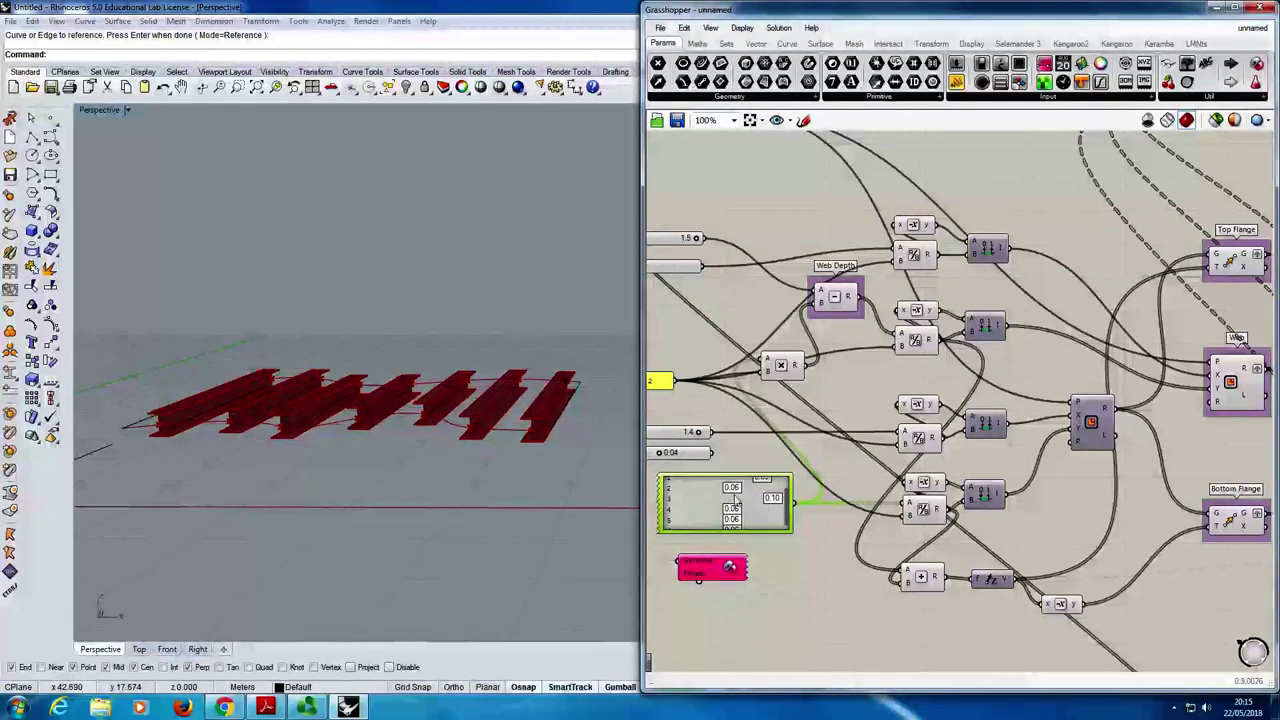
scroll(424, 469, down, 2)
scroll(300, 449, up, 5)
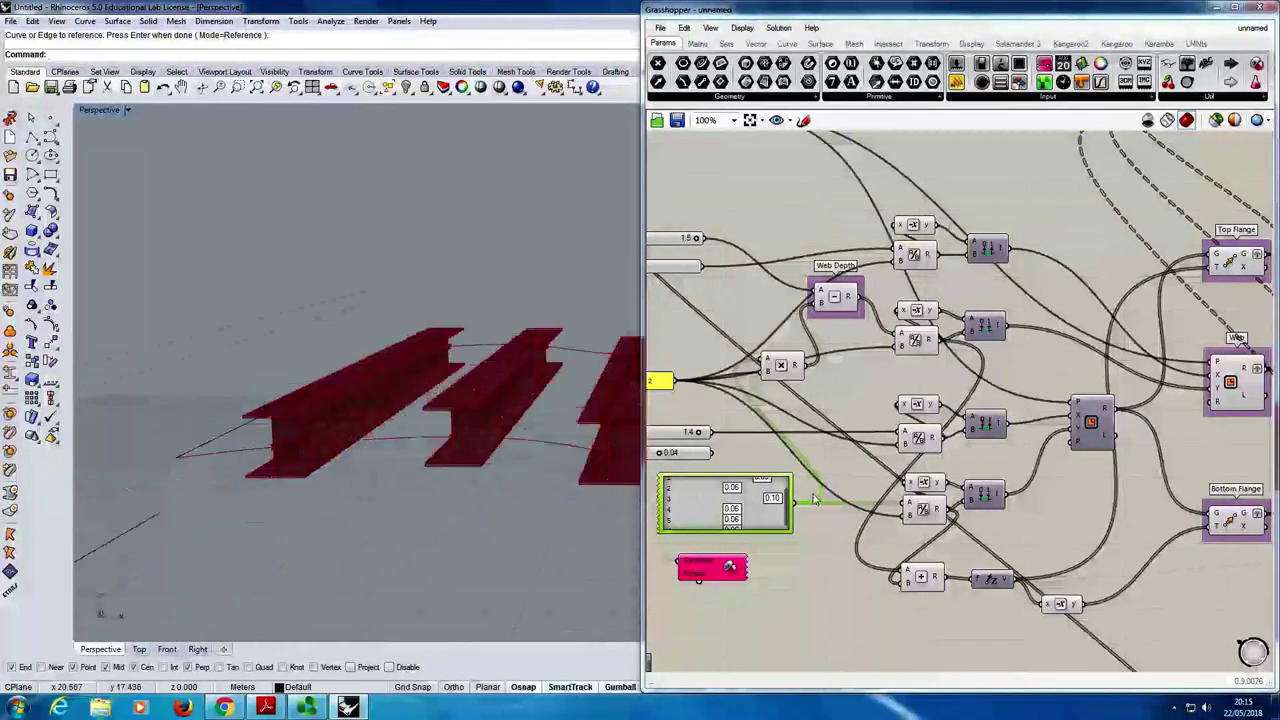
drag(719, 506, 711, 511)
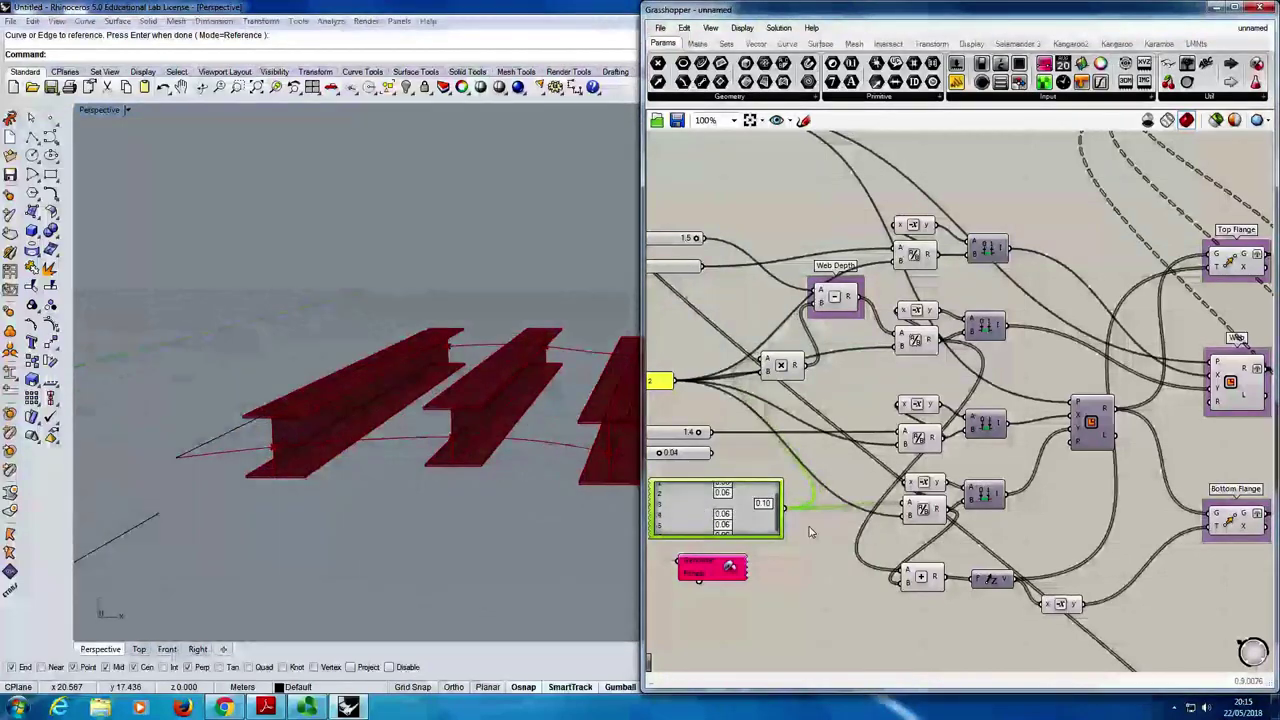
- Look over the I-beam definition, examining the extrusion component and the area moment components fed by the flanges and web
scroll(810, 532, down, 5)
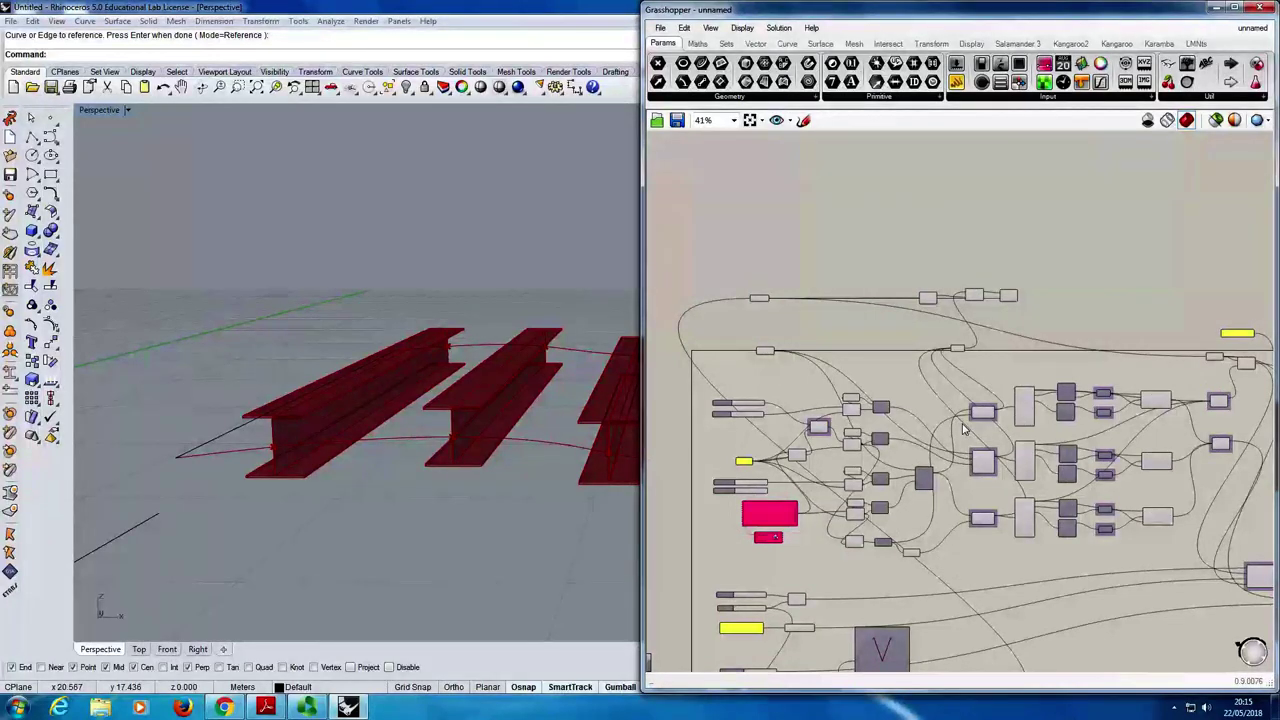
scroll(964, 430, down, 2)
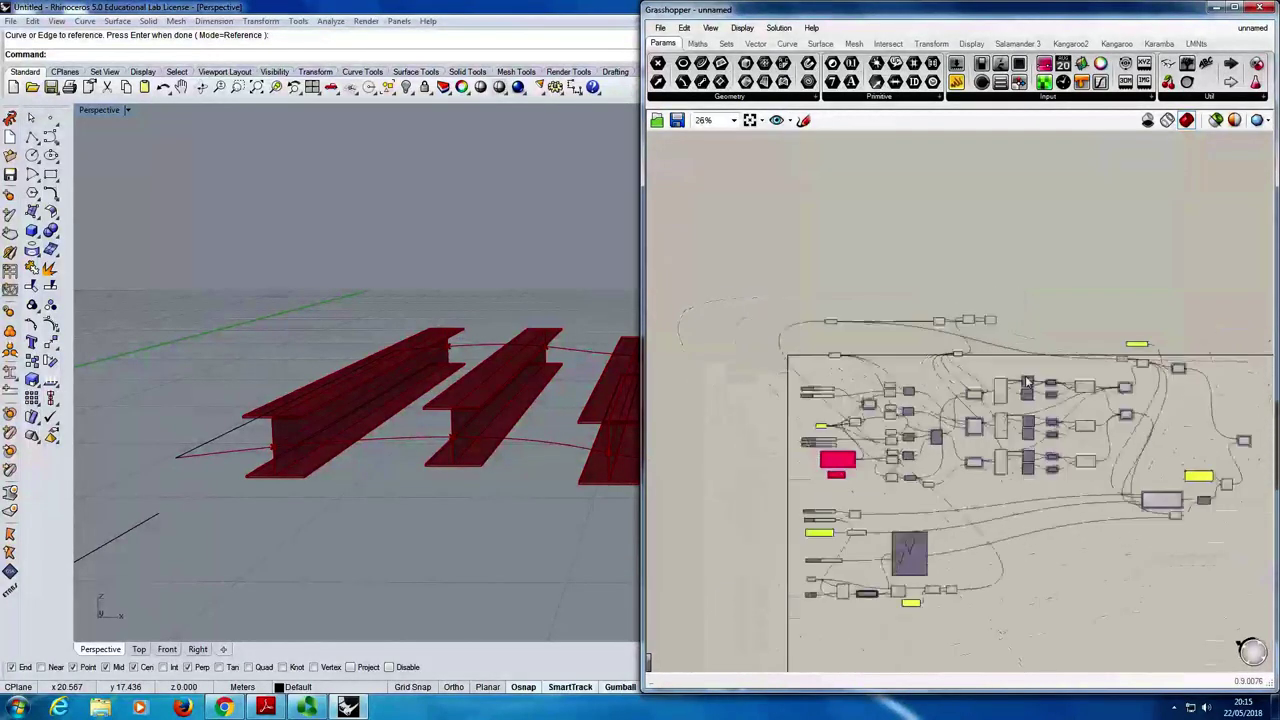
scroll(964, 430, up, 5)
click(875, 252)
click(954, 261)
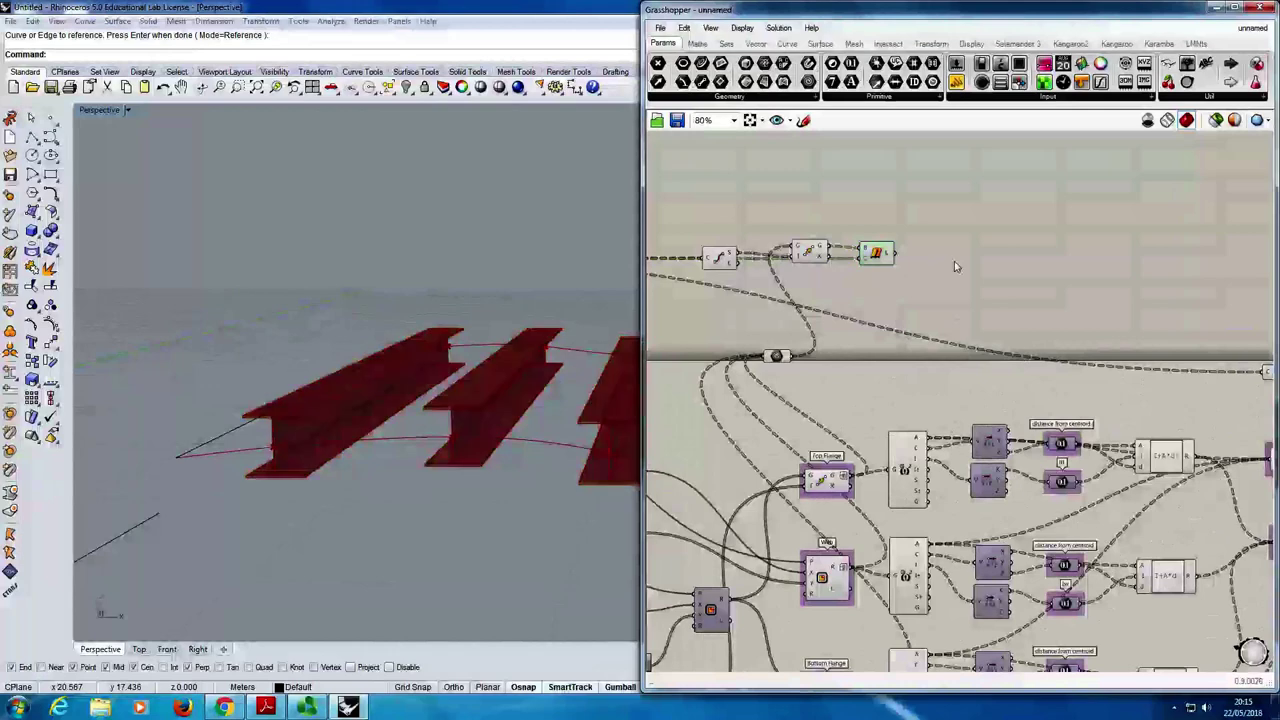
scroll(954, 261, down, 3)
scroll(907, 380, up, 3)
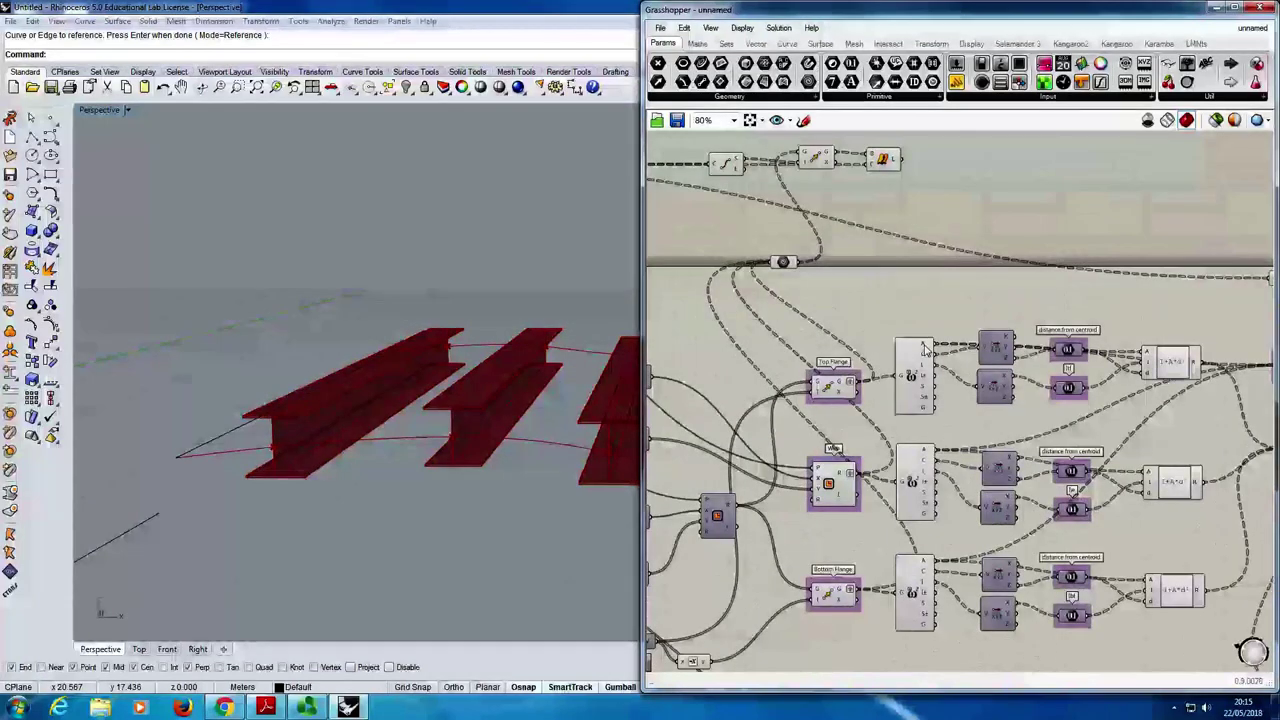
mouse_move(924, 347)
scroll(939, 289, down, 3)
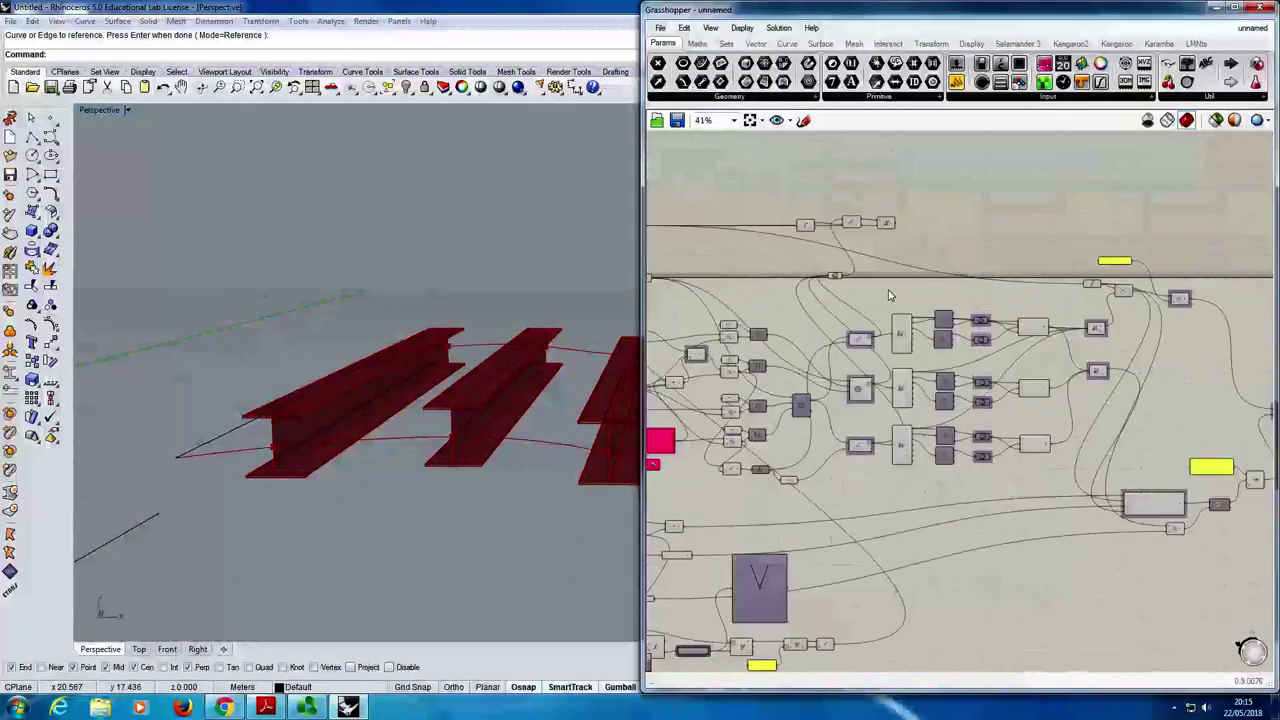
scroll(1008, 257, up, 3)
scroll(1008, 257, down, 2)
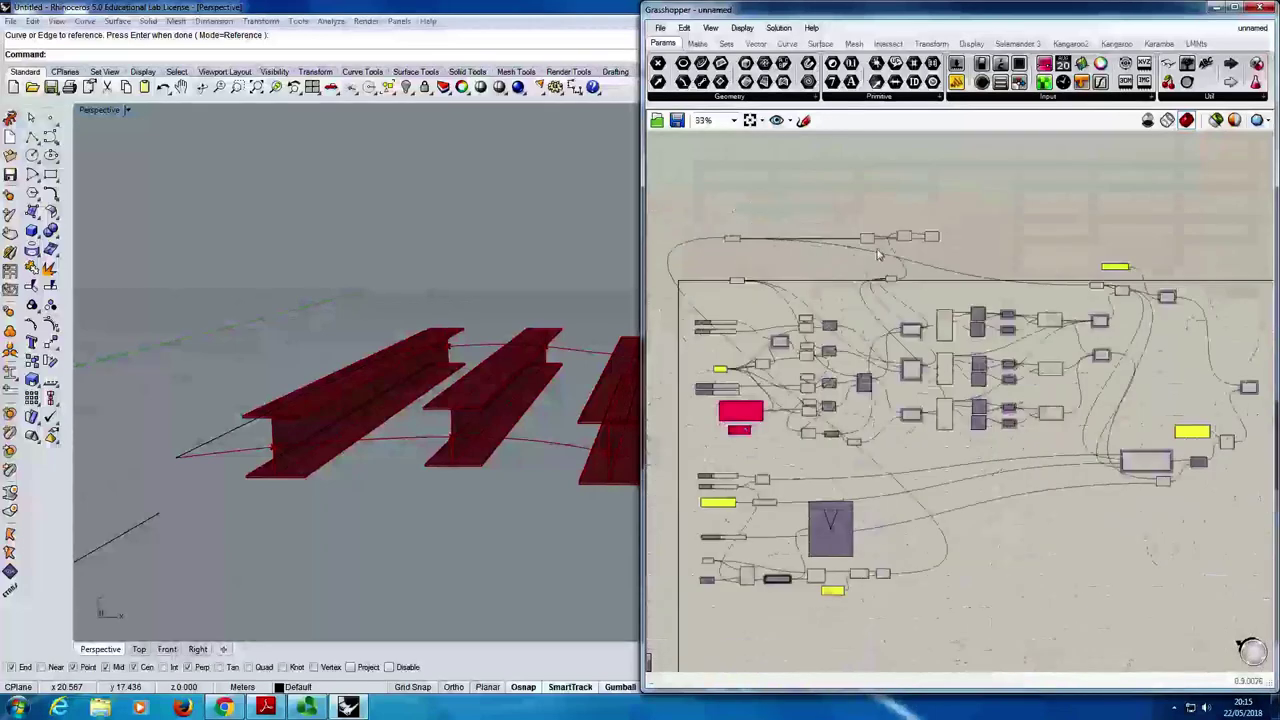
- Compare the data tree branches of the Geometry parameter, the Move component, the extrusion and the End Points component
scroll(918, 336, up, 4)
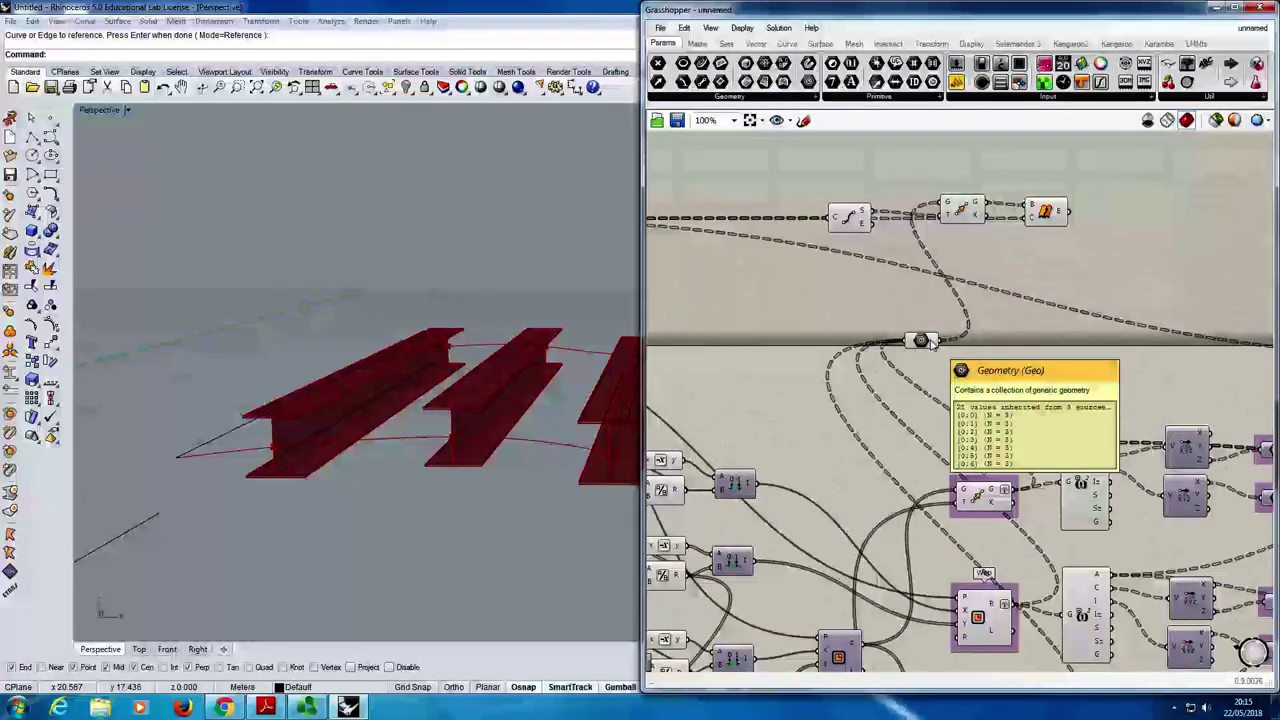
click(921, 340)
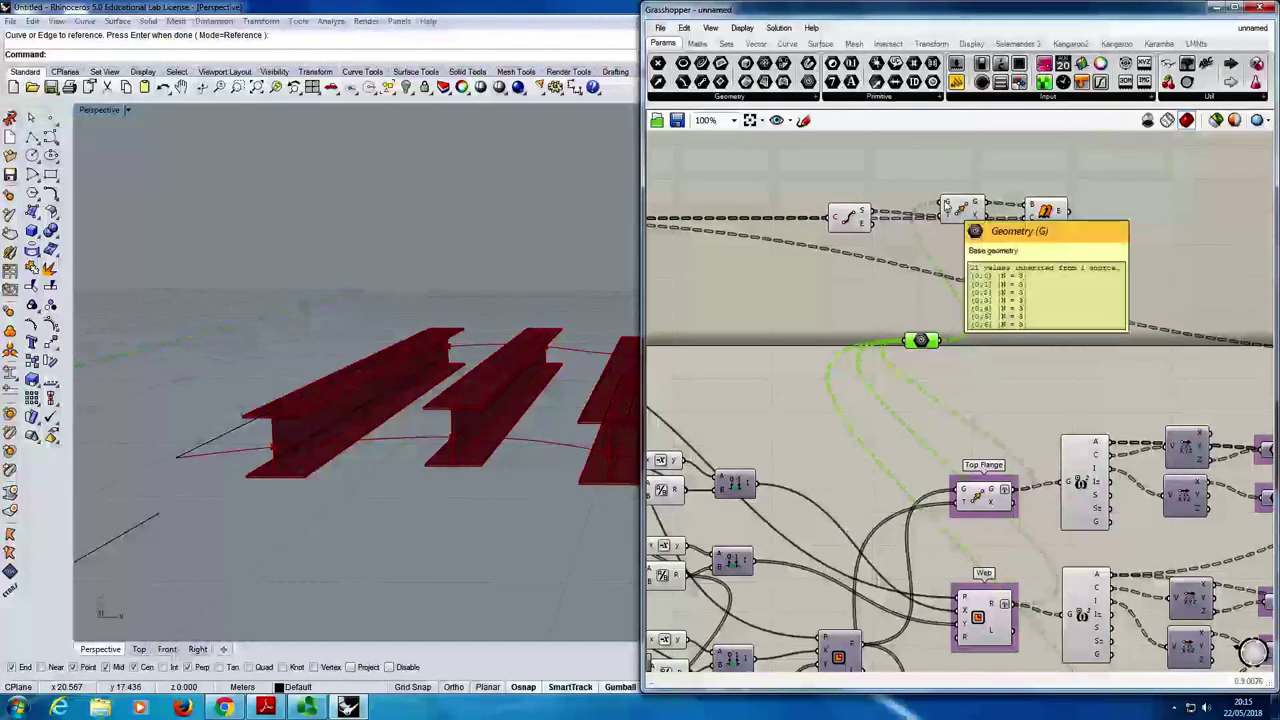
click(948, 210)
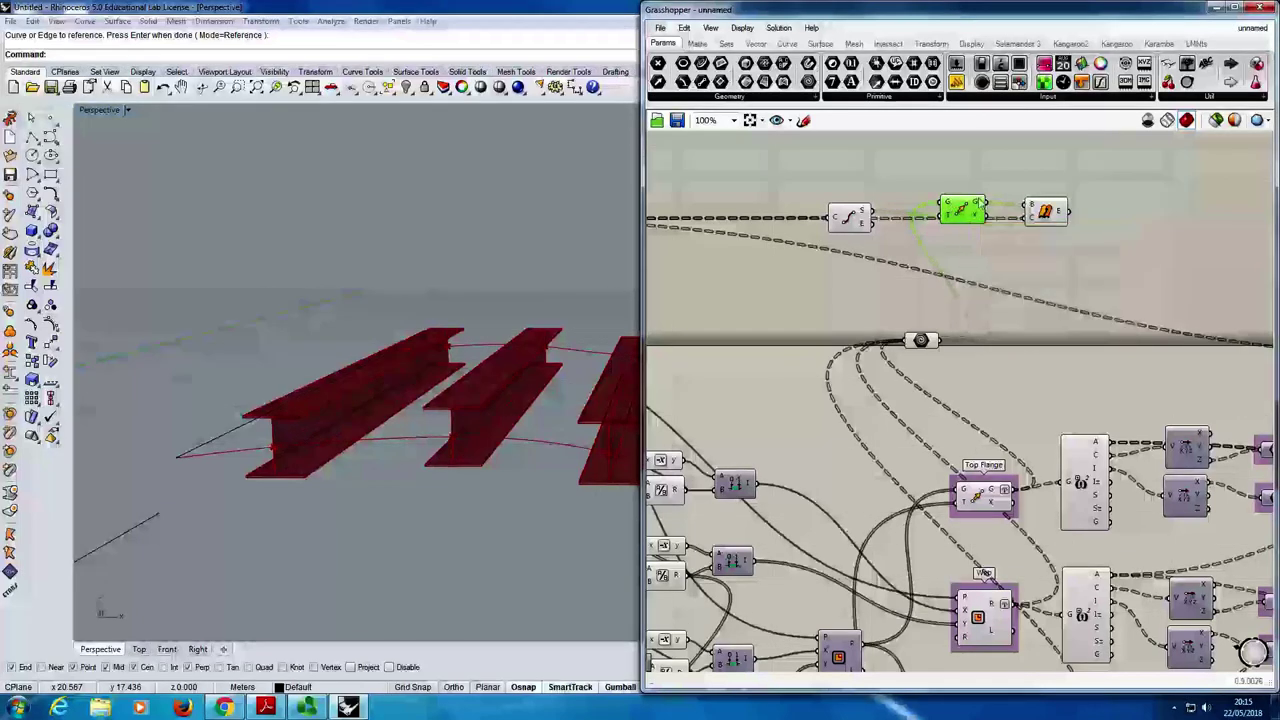
click(1042, 210)
click(855, 217)
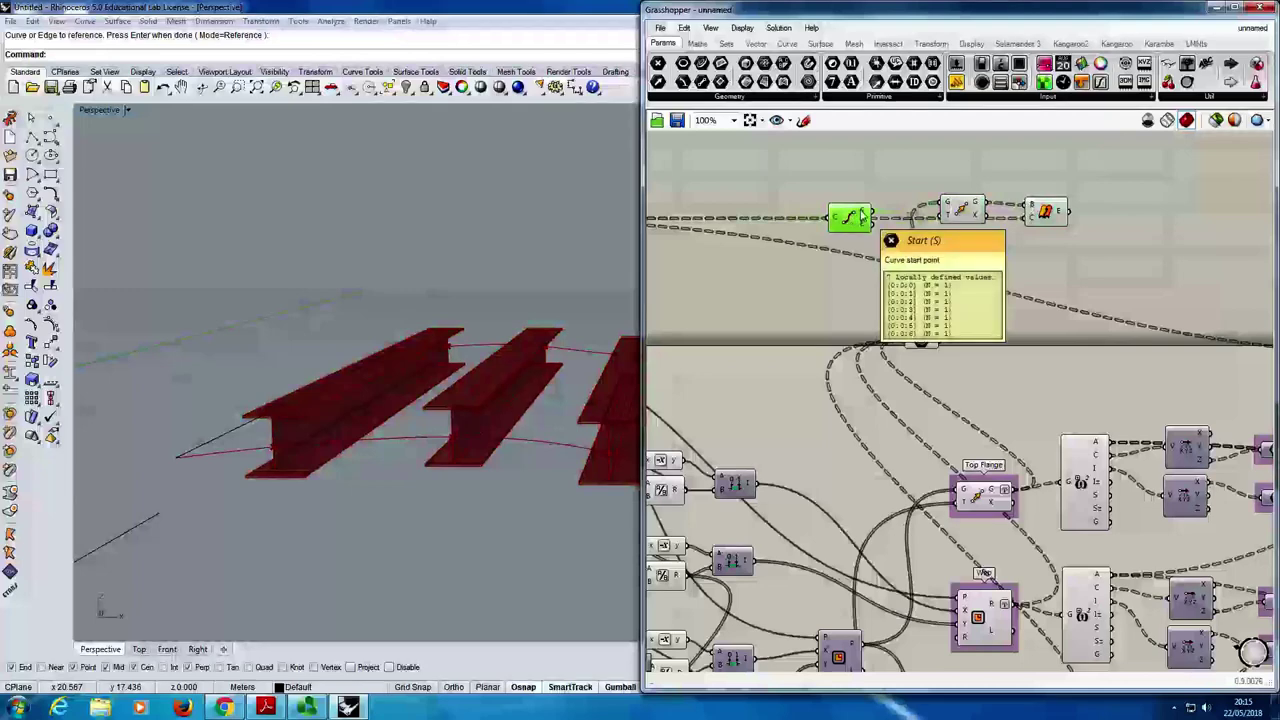
- Move the grafted Curve parameter next to the End Points component
scroll(790, 229, down, 4)
scroll(790, 229, up, 4)
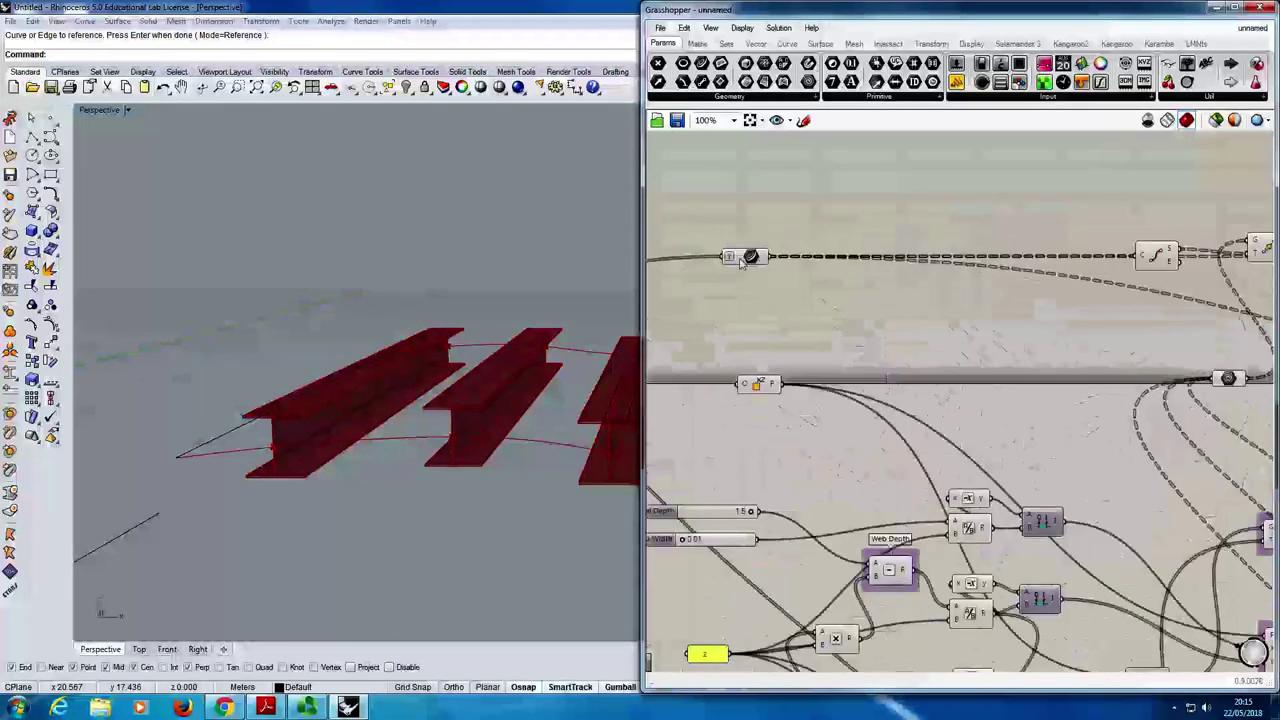
drag(749, 257, 1072, 257)
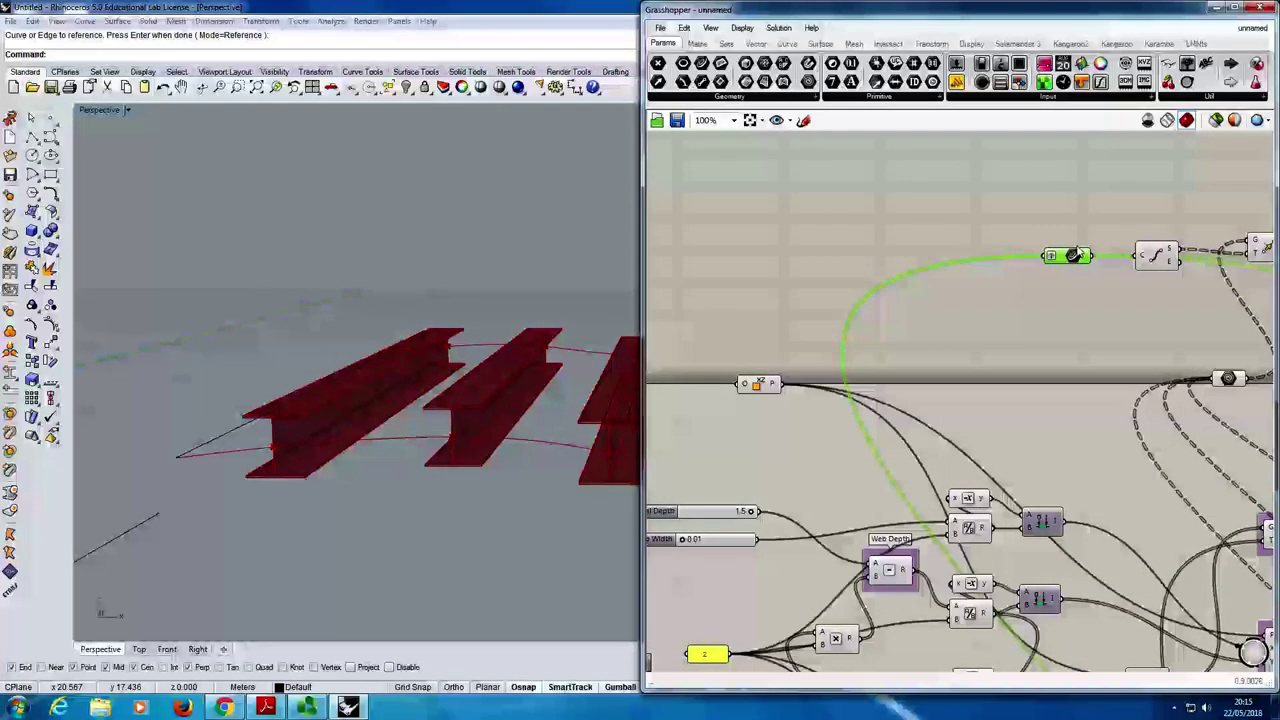
click(961, 325)
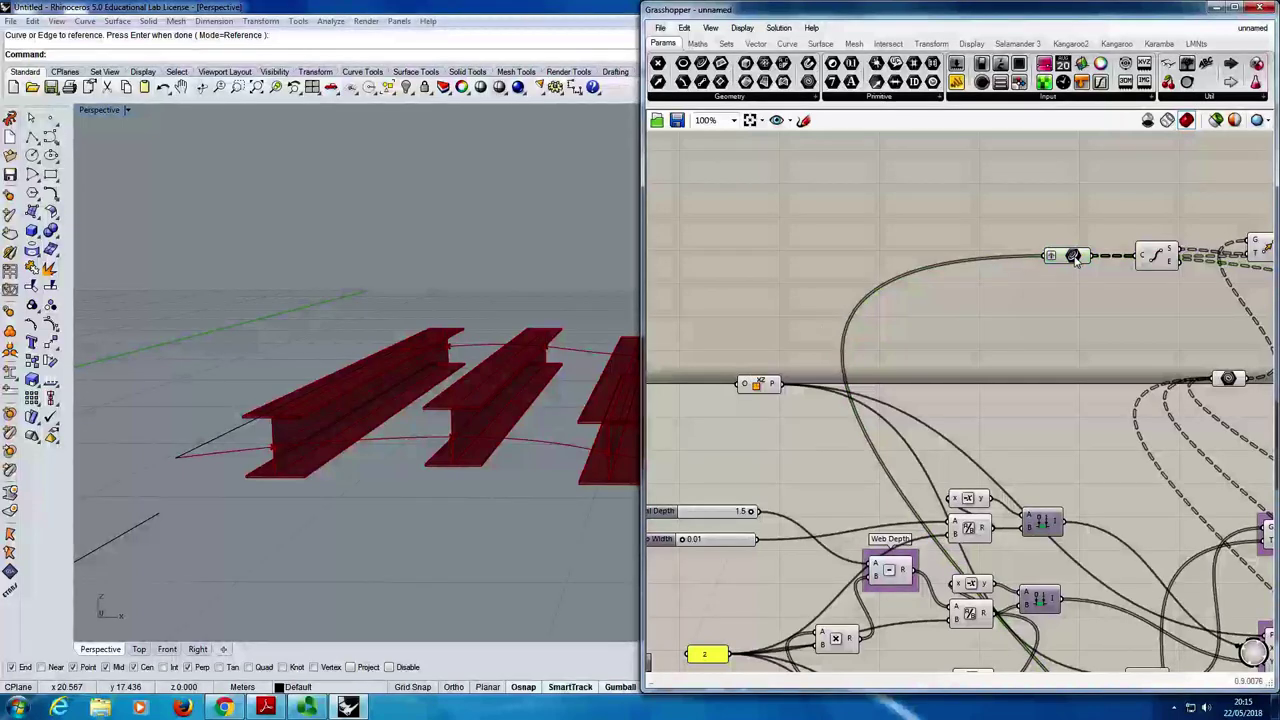
- Follow the data through to the Fitness Function multiplication and examine the branches arriving at its first input
scroll(921, 260, down, 5)
scroll(921, 260, up, 6)
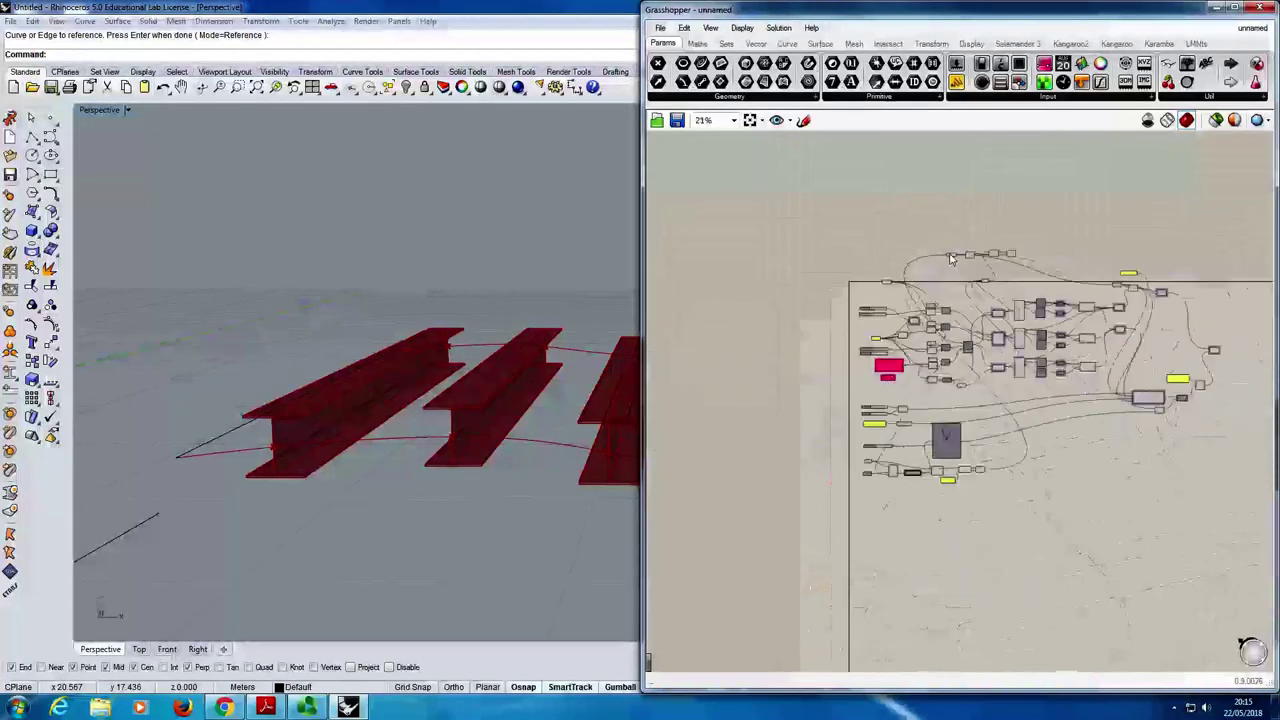
scroll(948, 248, down, 5)
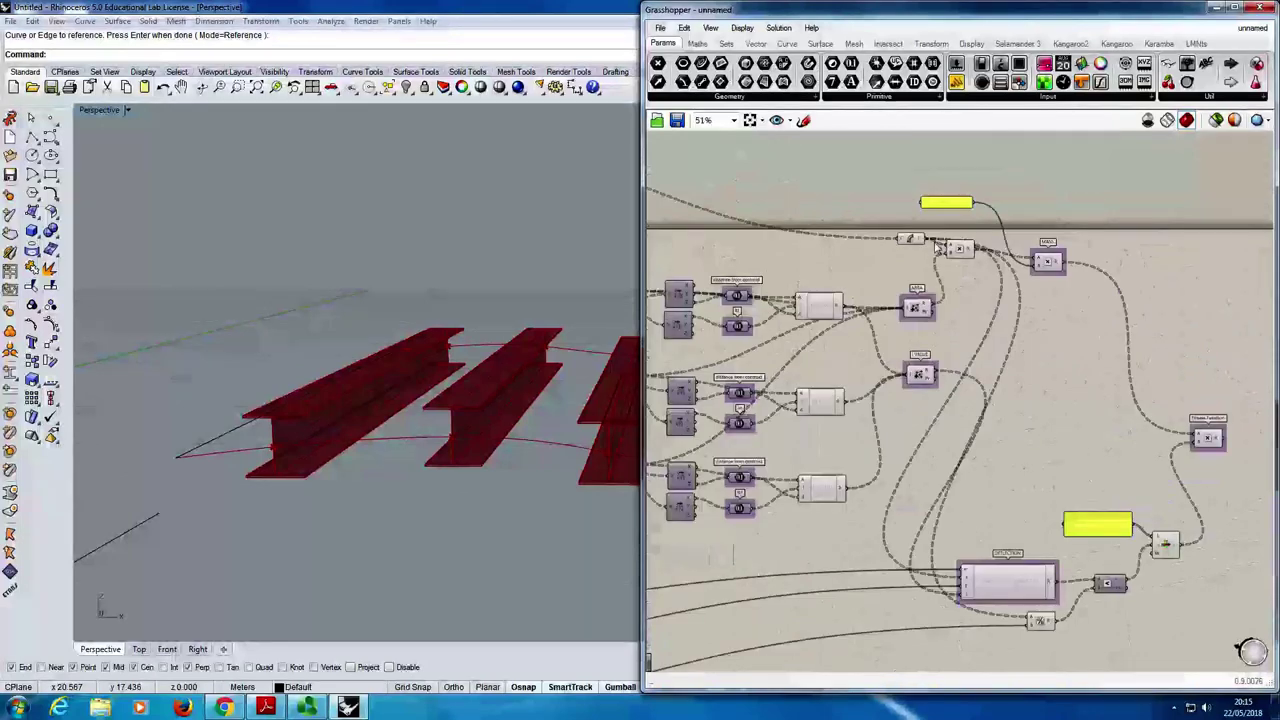
scroll(1148, 390, up, 7)
click(1148, 388)
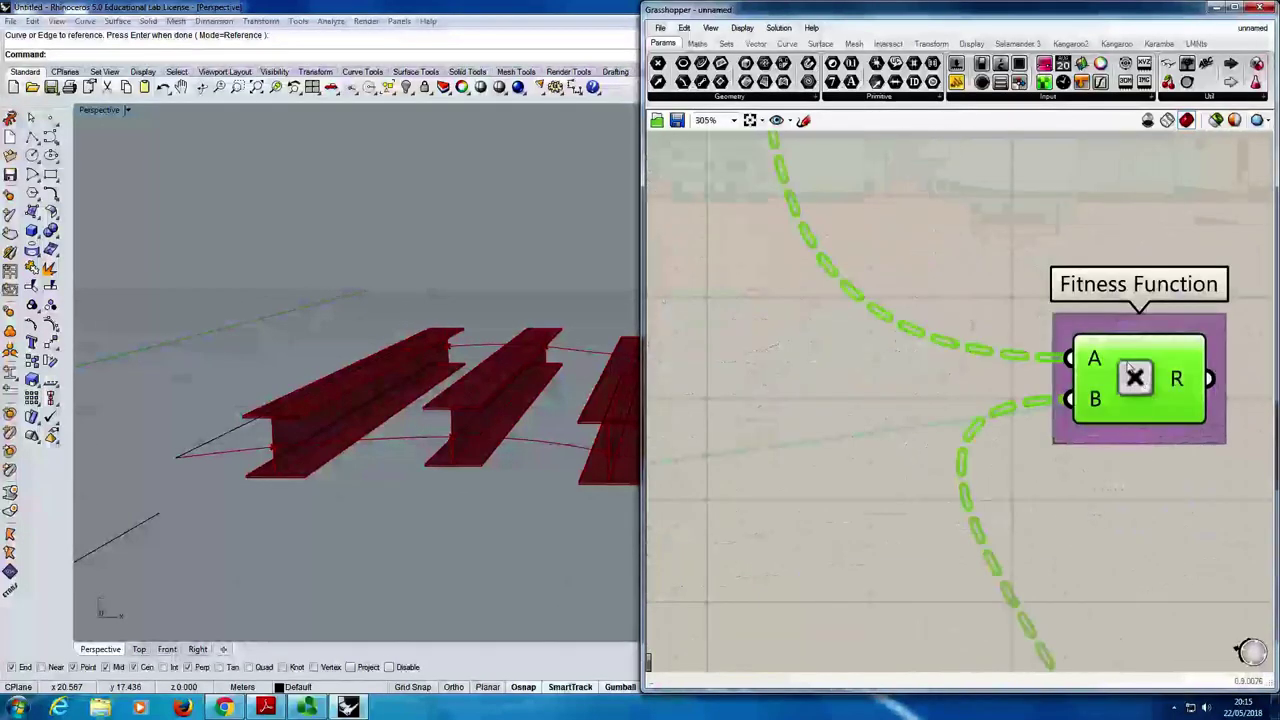
mouse_move(1104, 361)
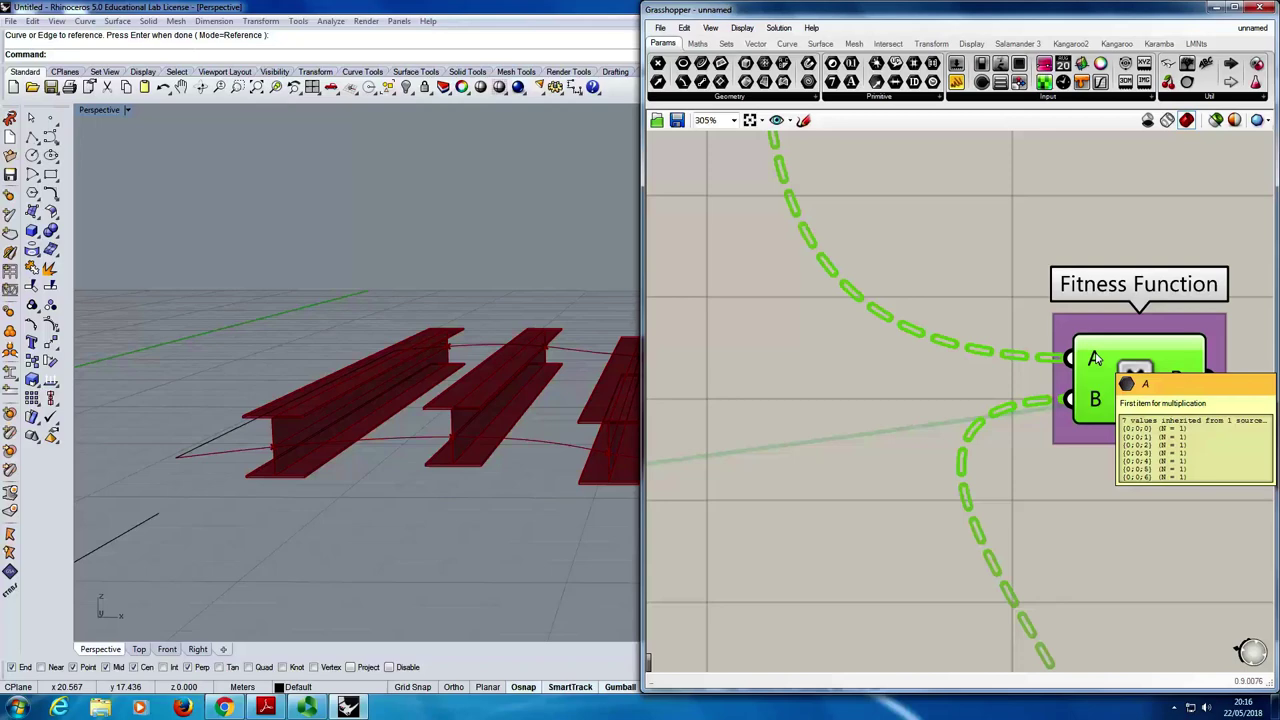
- Trace the Fitness Function's second input back to its source and examine the branches of the multiplication result
scroll(1095, 358, down, 5)
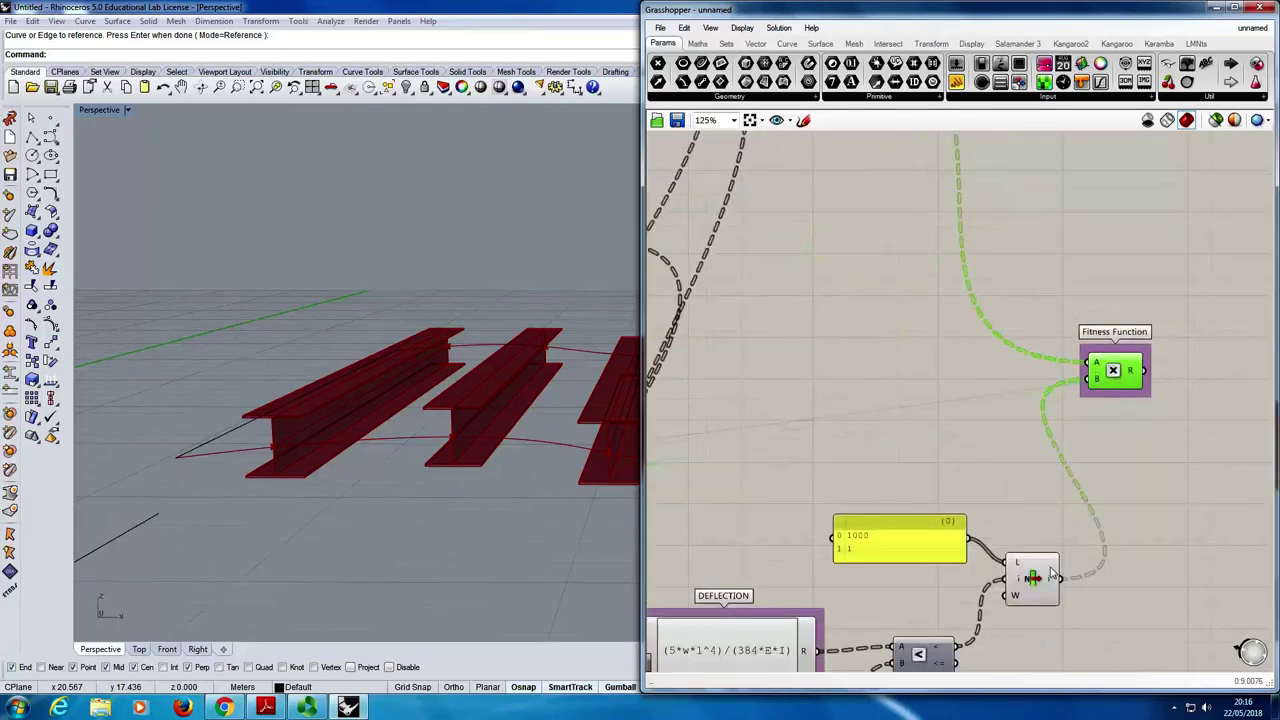
scroll(1136, 369, up, 4)
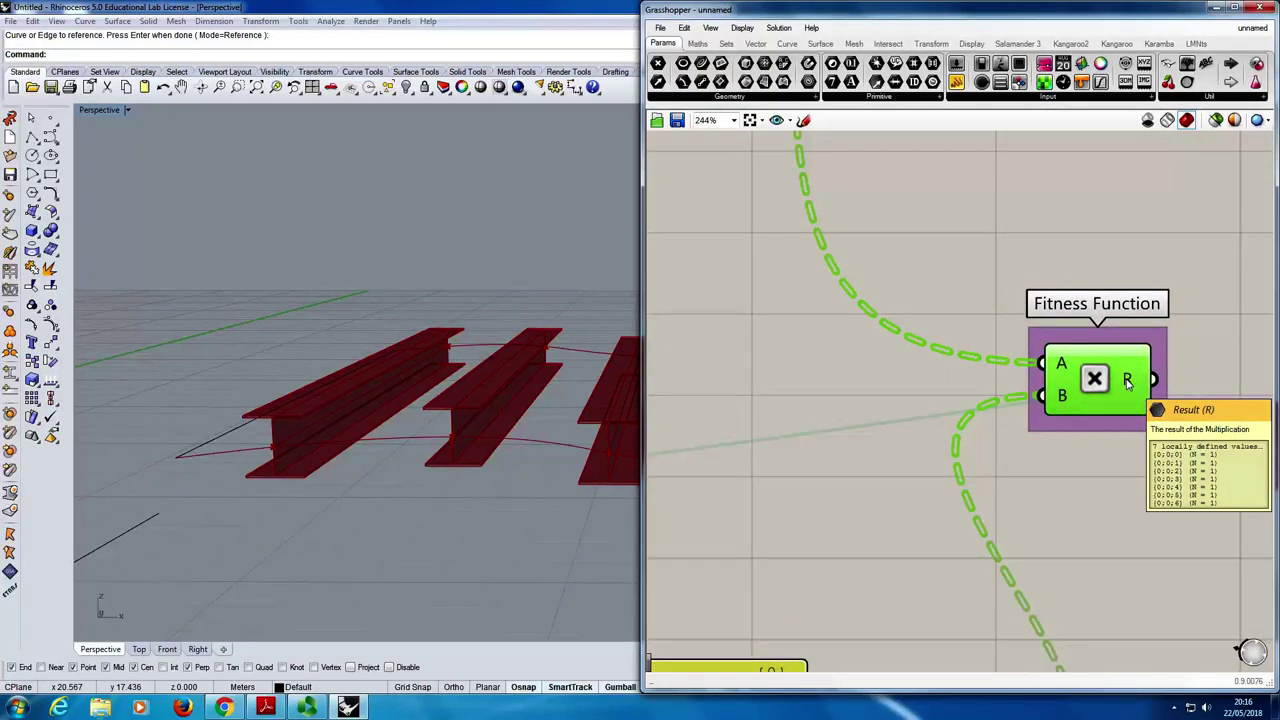
mouse_move(1133, 385)
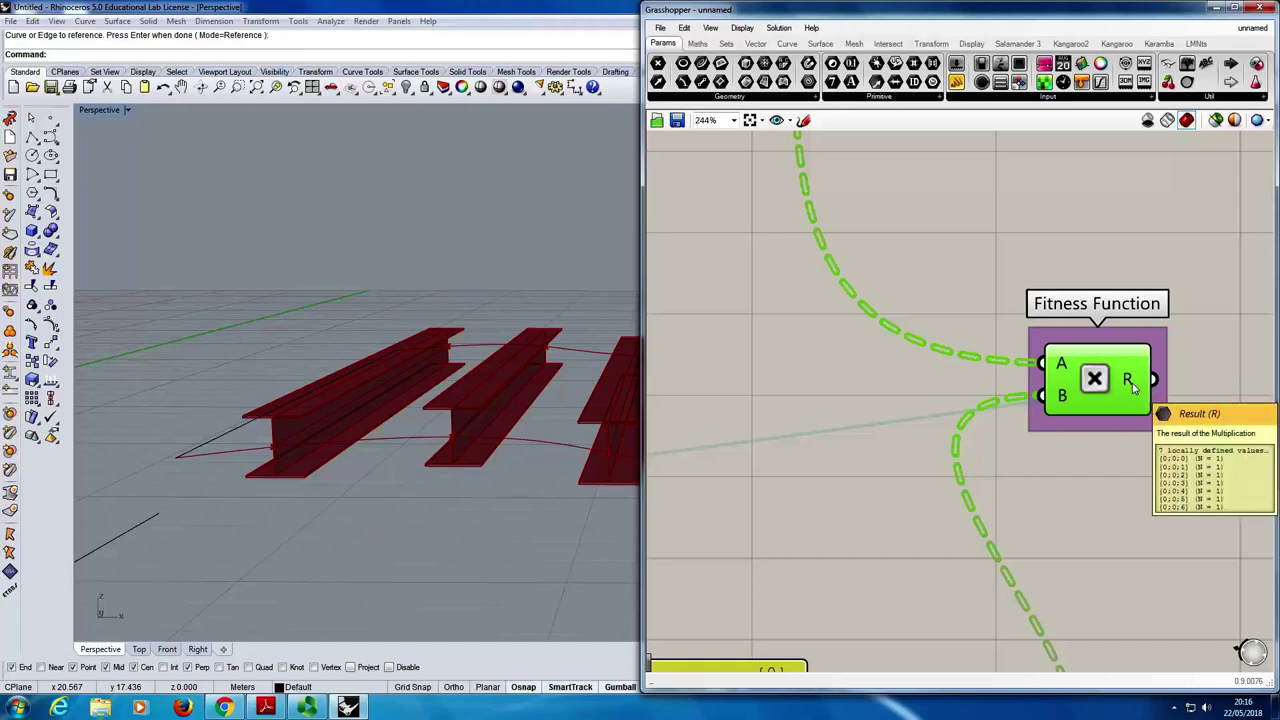
scroll(998, 374, up, 3)
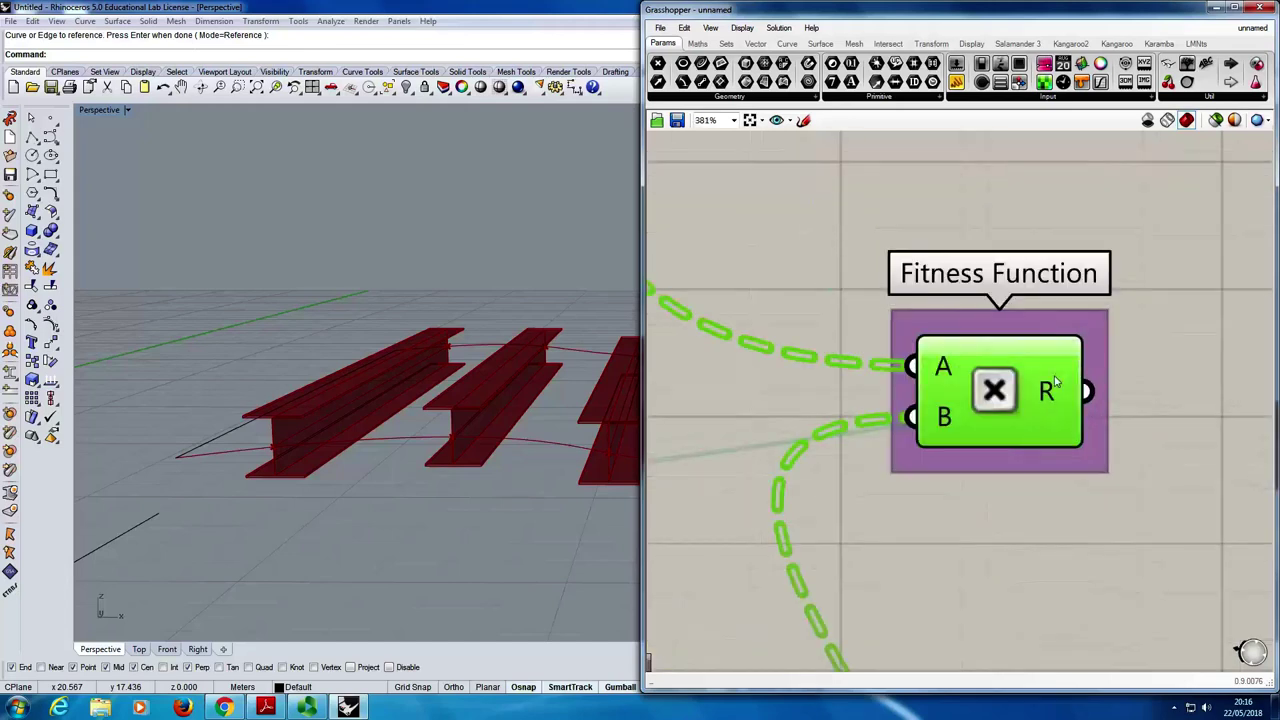
mouse_move(1050, 390)
- Add a Mass Addition component beside the Fitness Function and feed the multiplication result into its input
click(962, 478)
scroll(960, 450, down, 3)
scroll(1022, 413, up, 3)
scroll(1022, 413, down, 3)
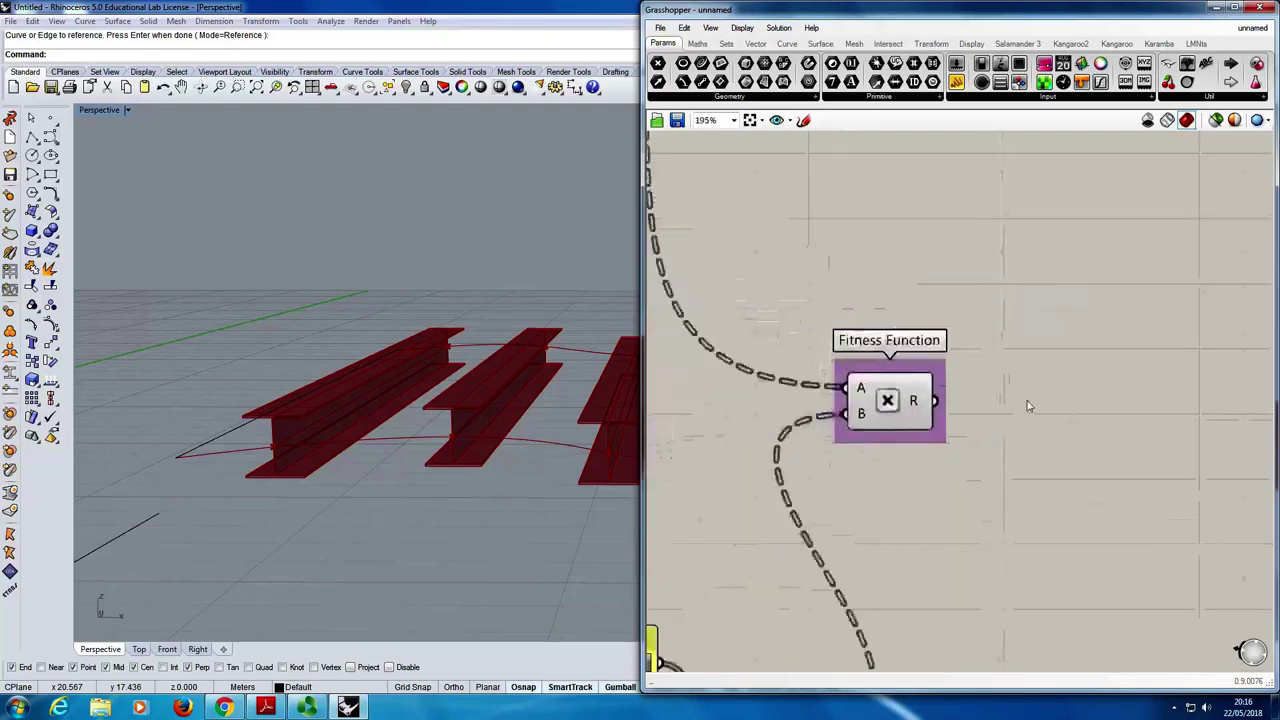
double_click(1034, 412)
text(mass)
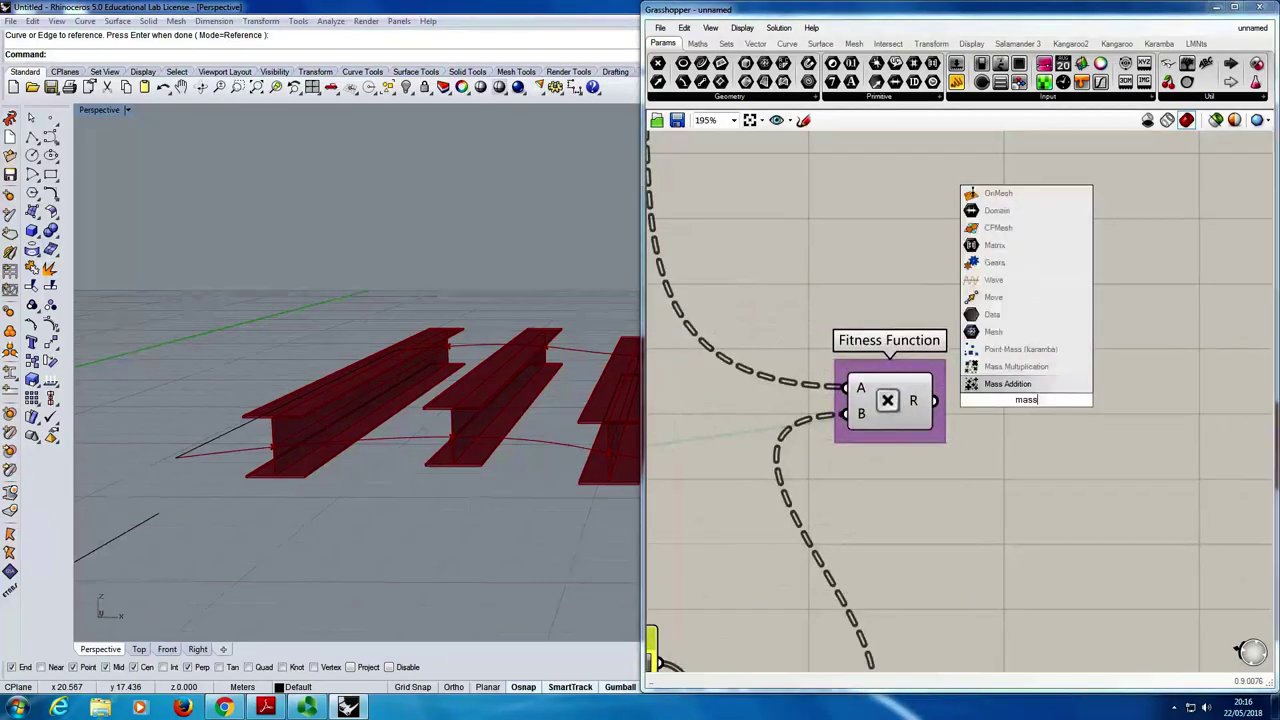
text( addition)
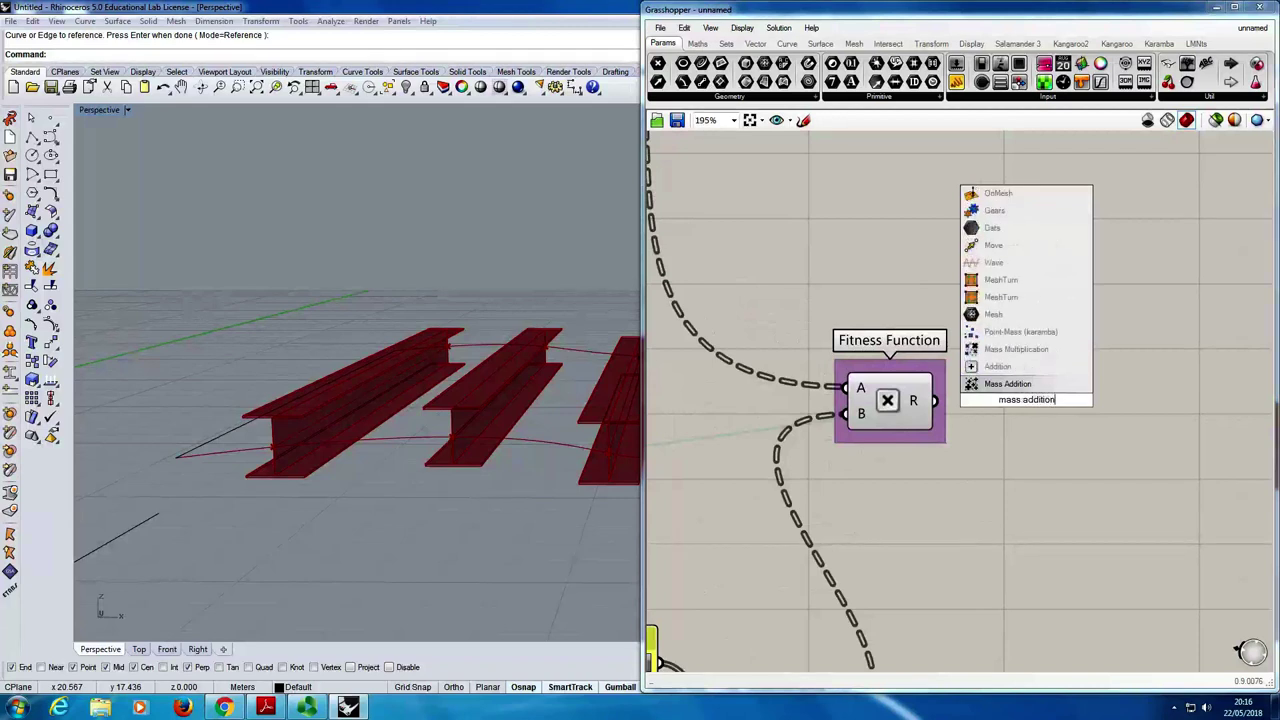
key(Return)
drag(934, 400, 984, 401)
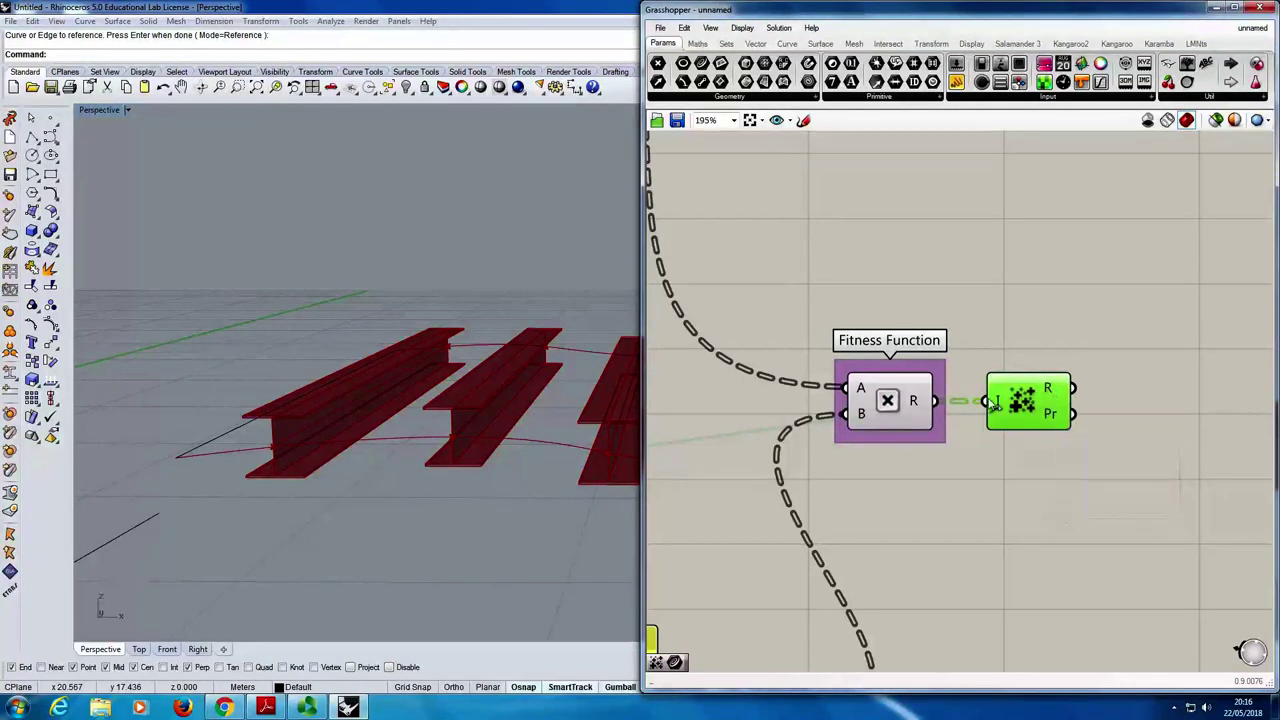
- Flatten the Mass Addition input, shift the component slightly away from the Fitness Function, and check its result output
mouse_move(1003, 402)
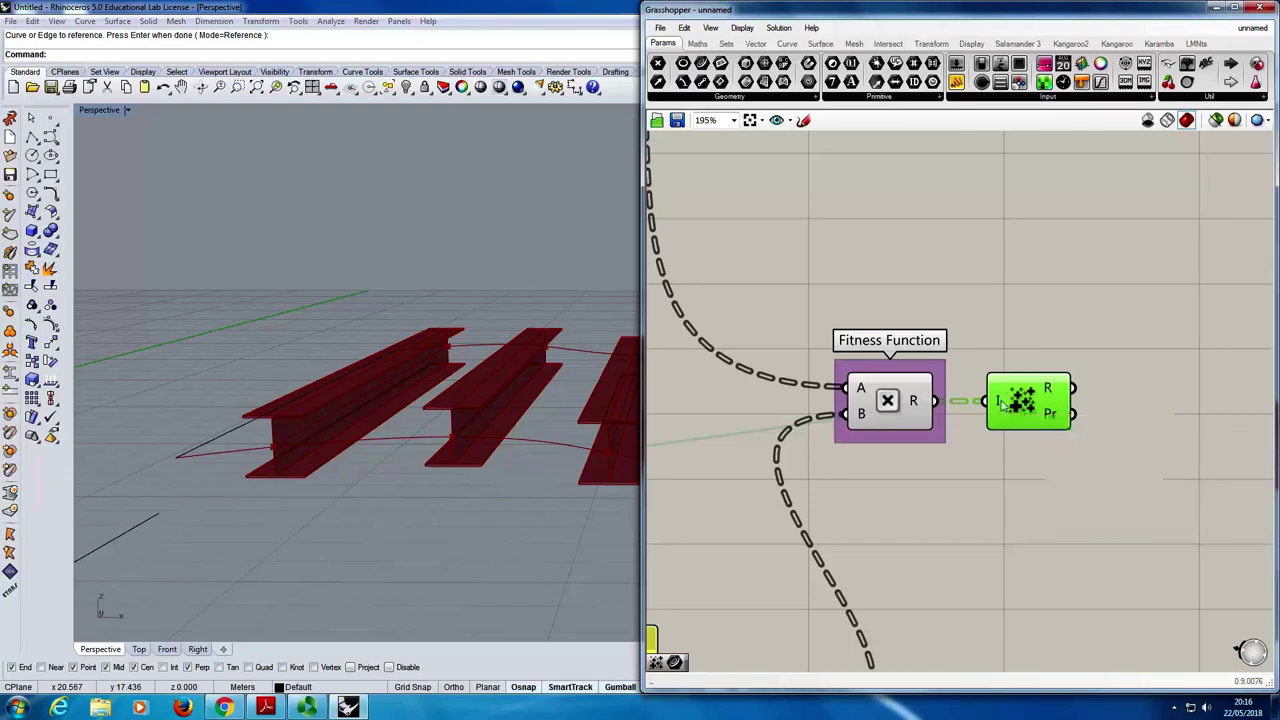
right_click(1003, 402)
click(1053, 519)
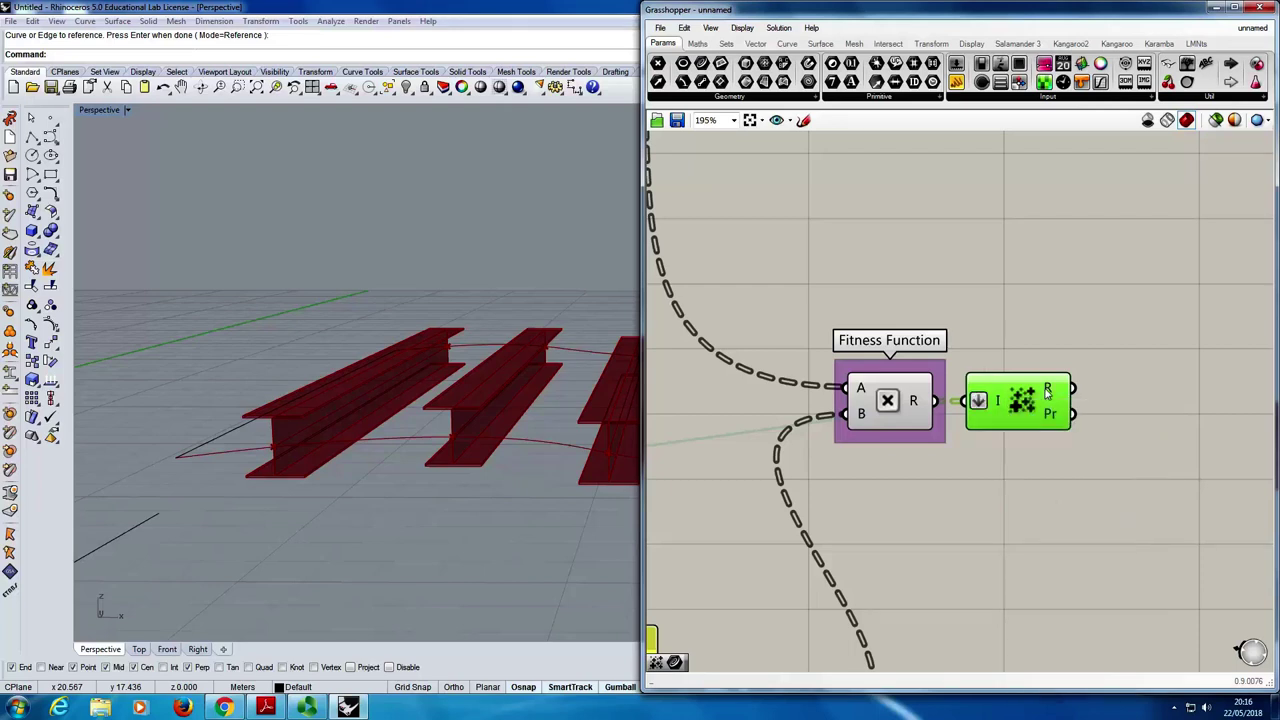
drag(1030, 396, 1044, 398)
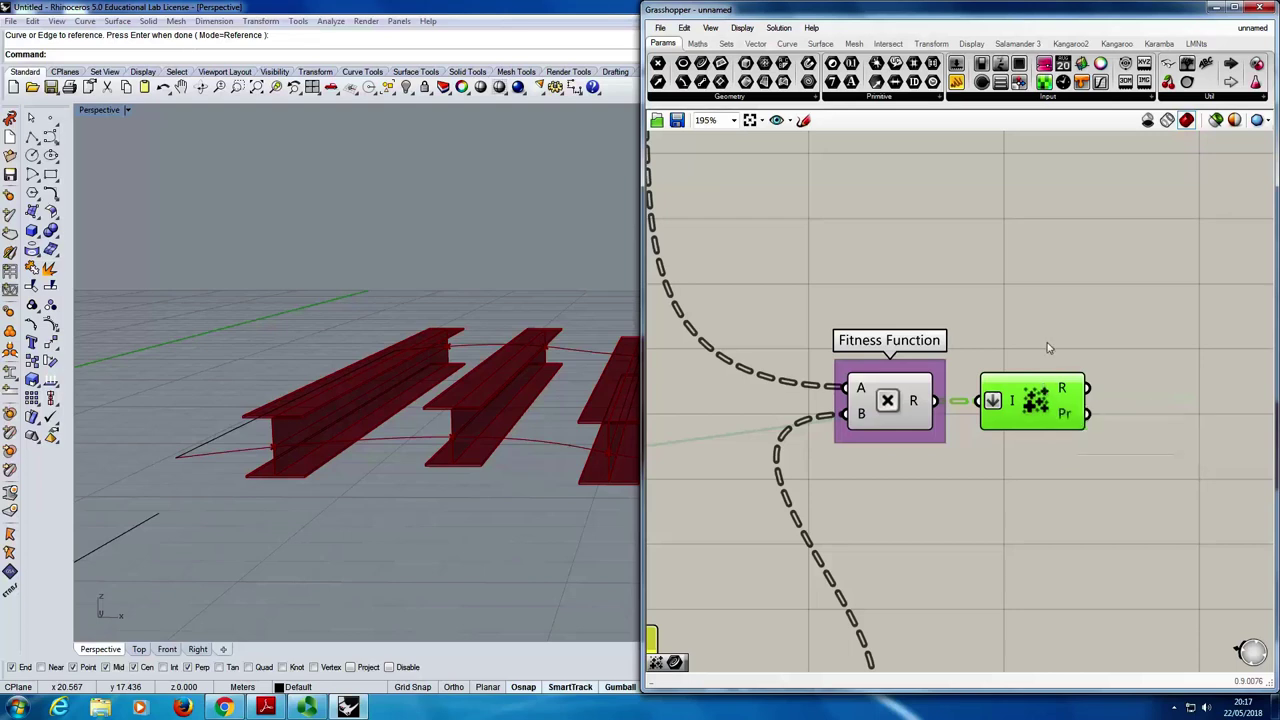
mouse_move(1068, 392)
click(1107, 332)
scroll(1107, 332, down, 3)
scroll(1090, 370, up, 4)
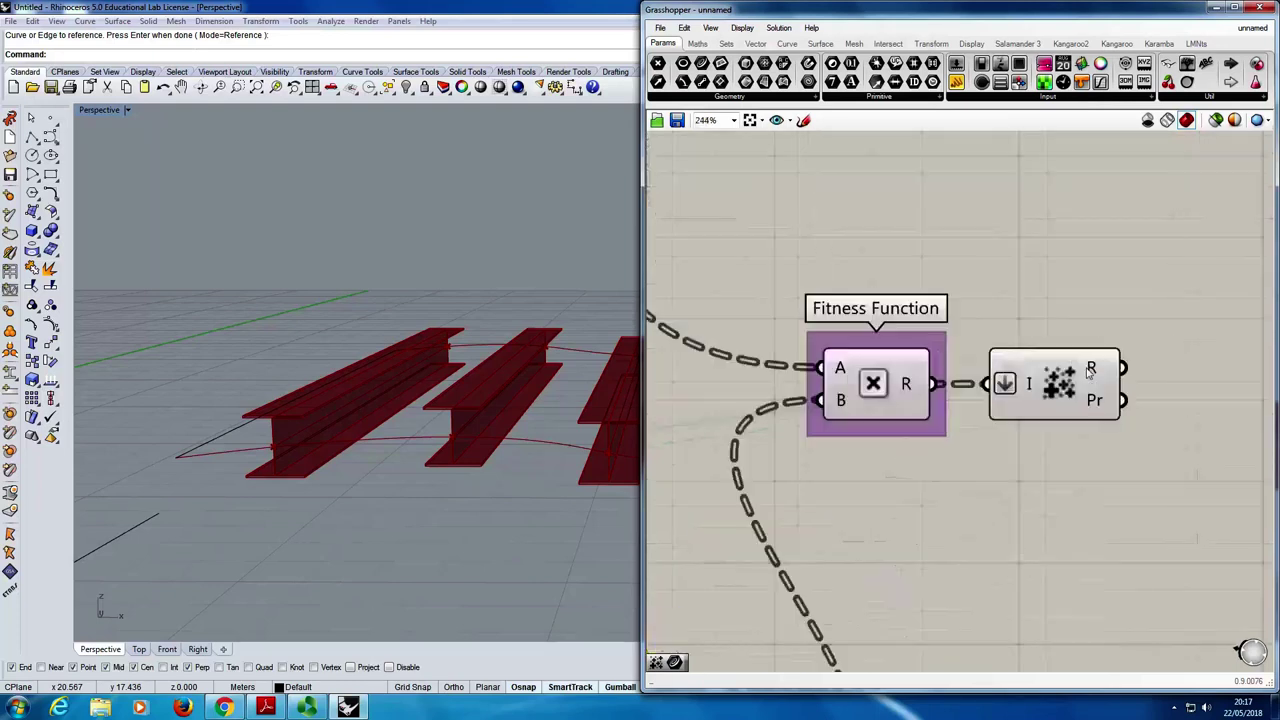
mouse_move(1093, 373)
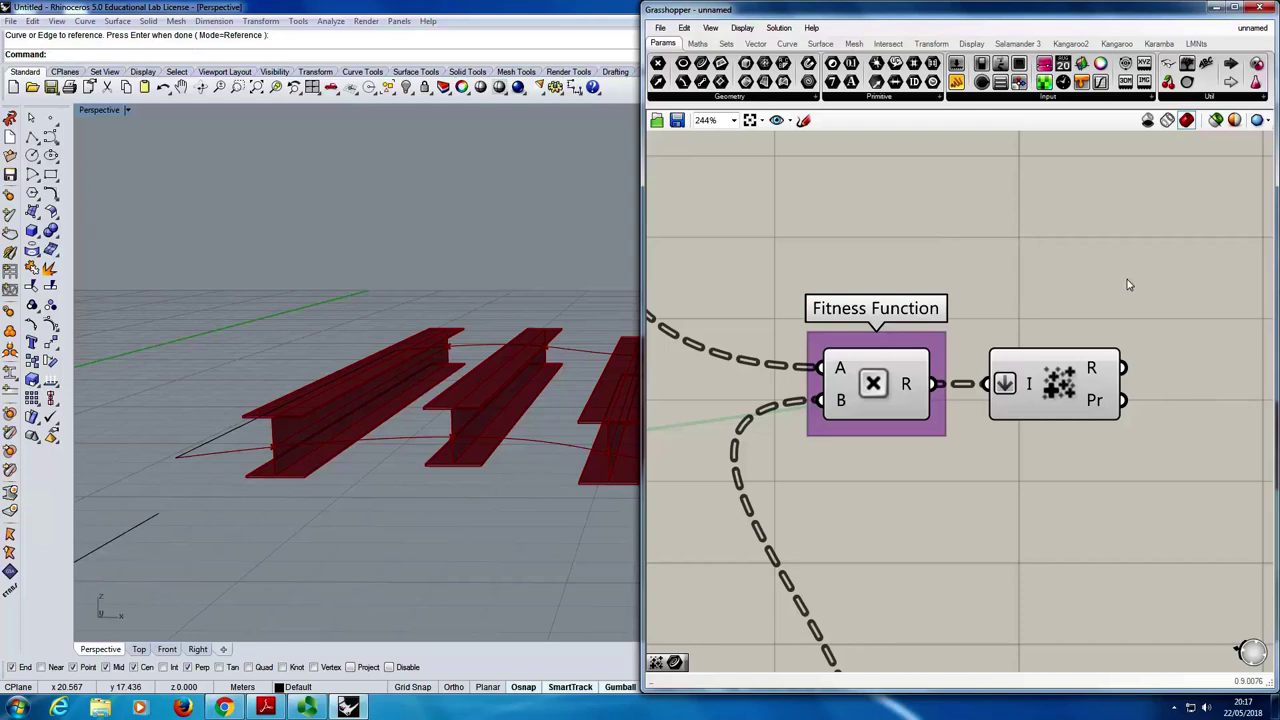
- Review the Gene Pool values from the first gene onwards and look at the whole row of beams in the Rhino perspective view
scroll(1128, 285, down, 6)
scroll(895, 312, up, 4)
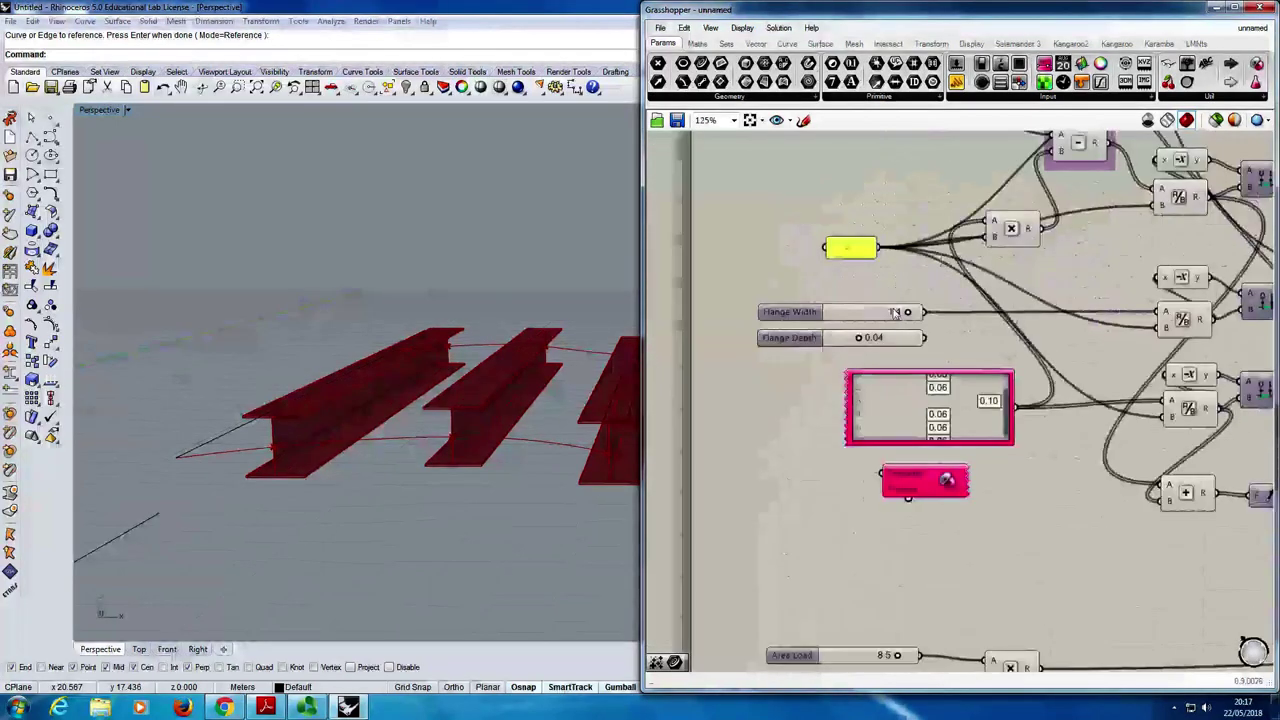
scroll(968, 446, up, 4)
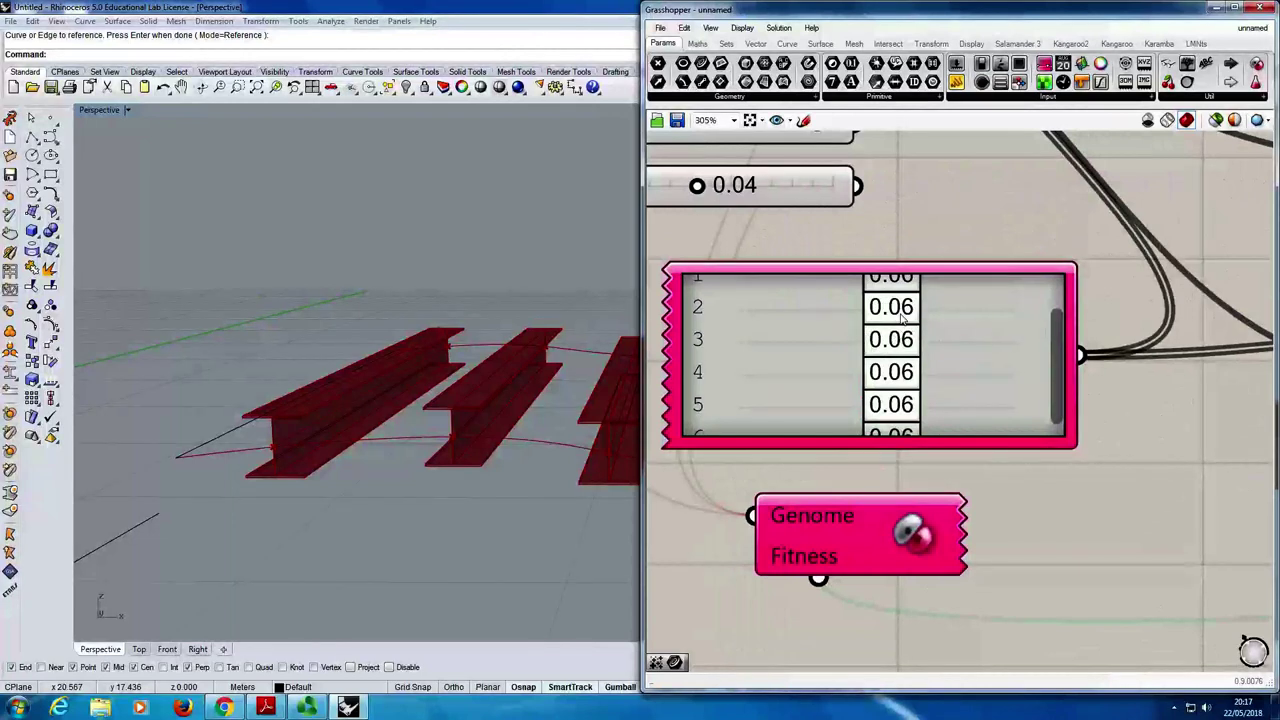
drag(1056, 345, 1056, 310)
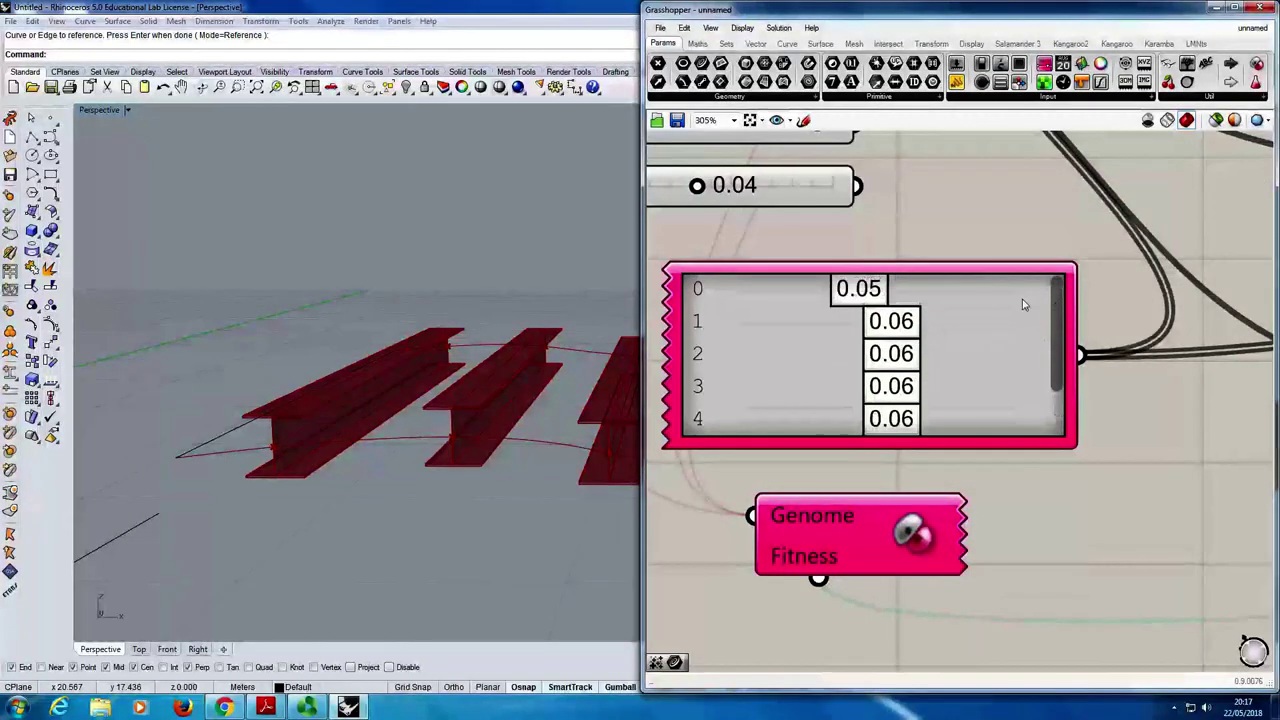
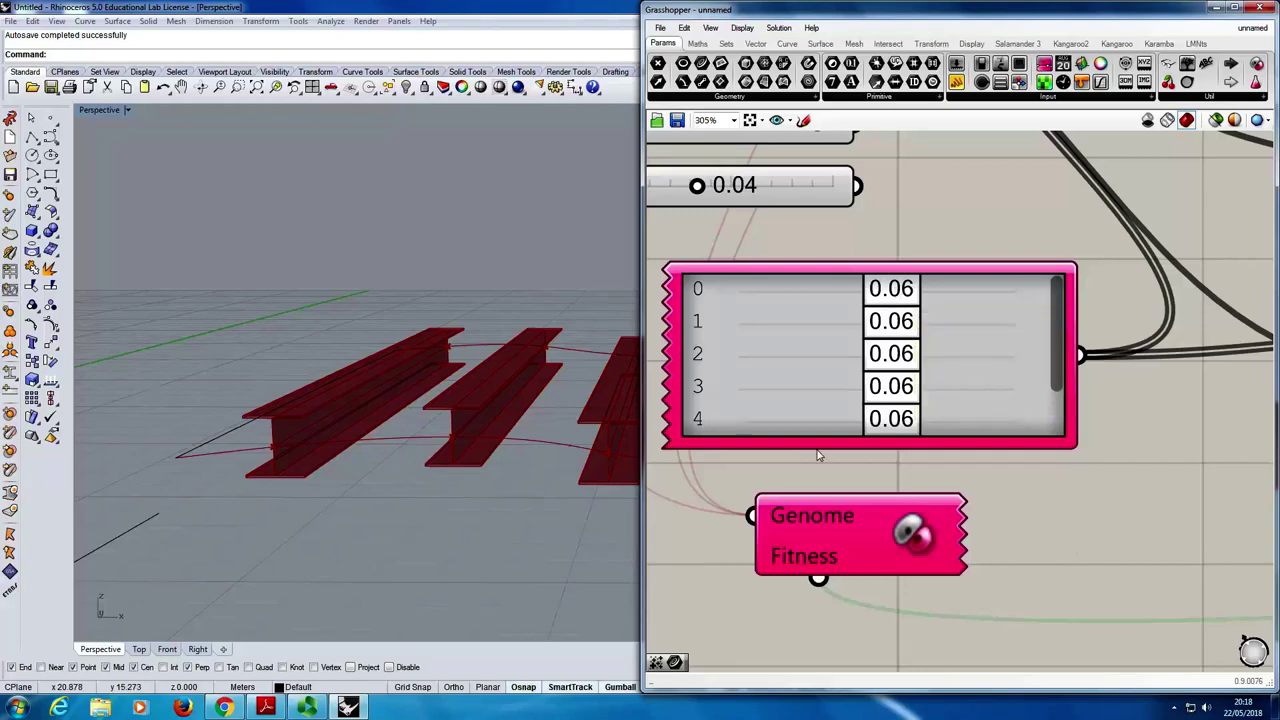
scroll(817, 455, down, 5)
scroll(805, 450, up, 5)
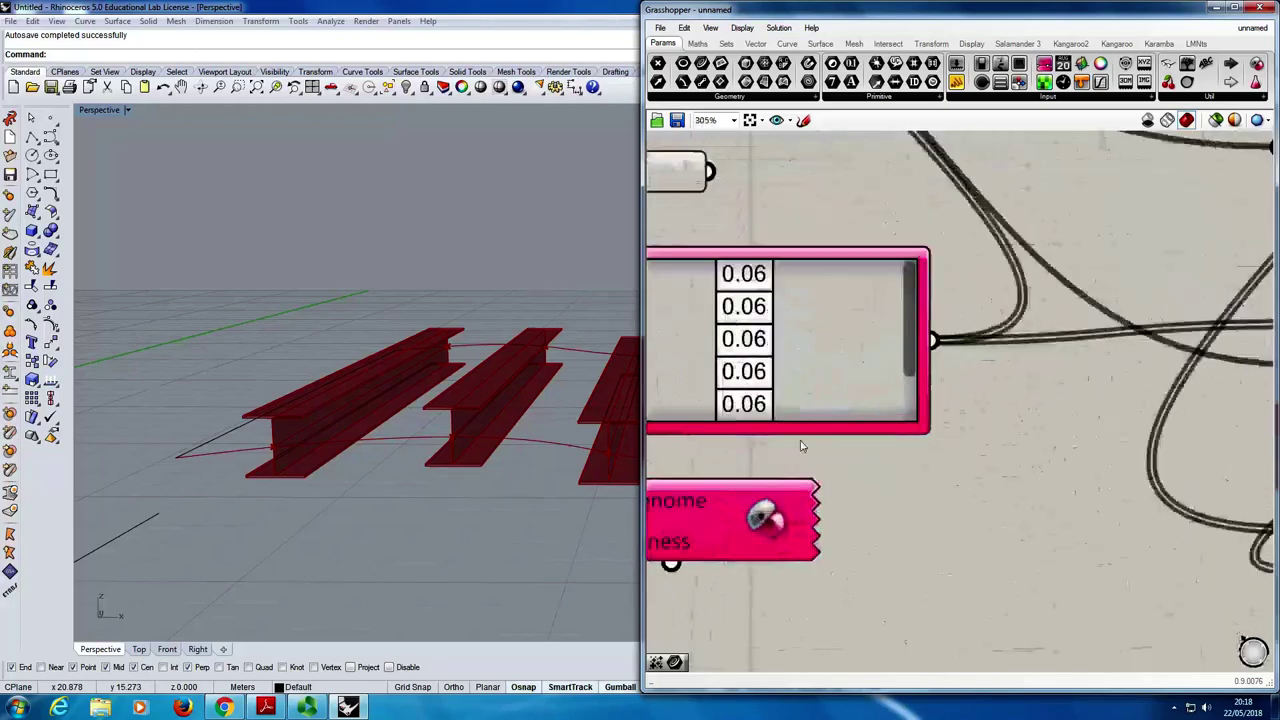
scroll(152, 430, down, 5)
right_drag(155, 416, 300, 420)
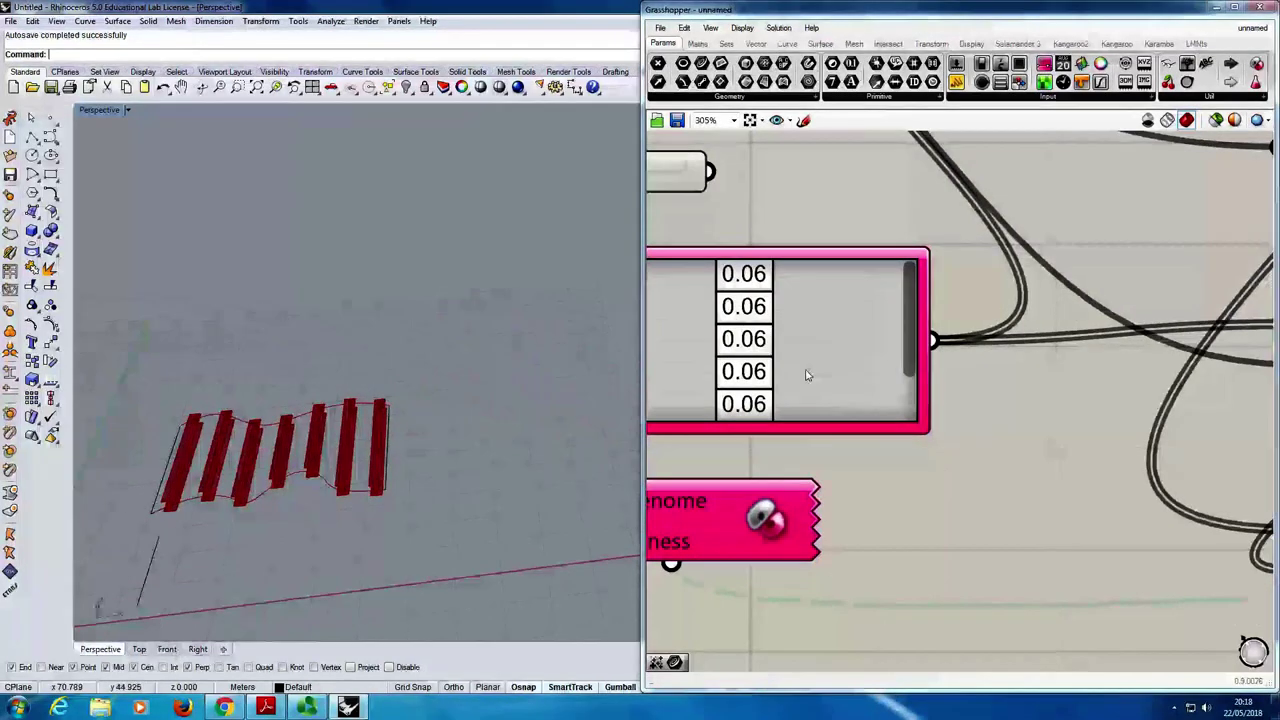
- Switch to the Parametric Engineering v.3 presentation in Chrome and show slide 154, Generative Massing
click(224, 707)
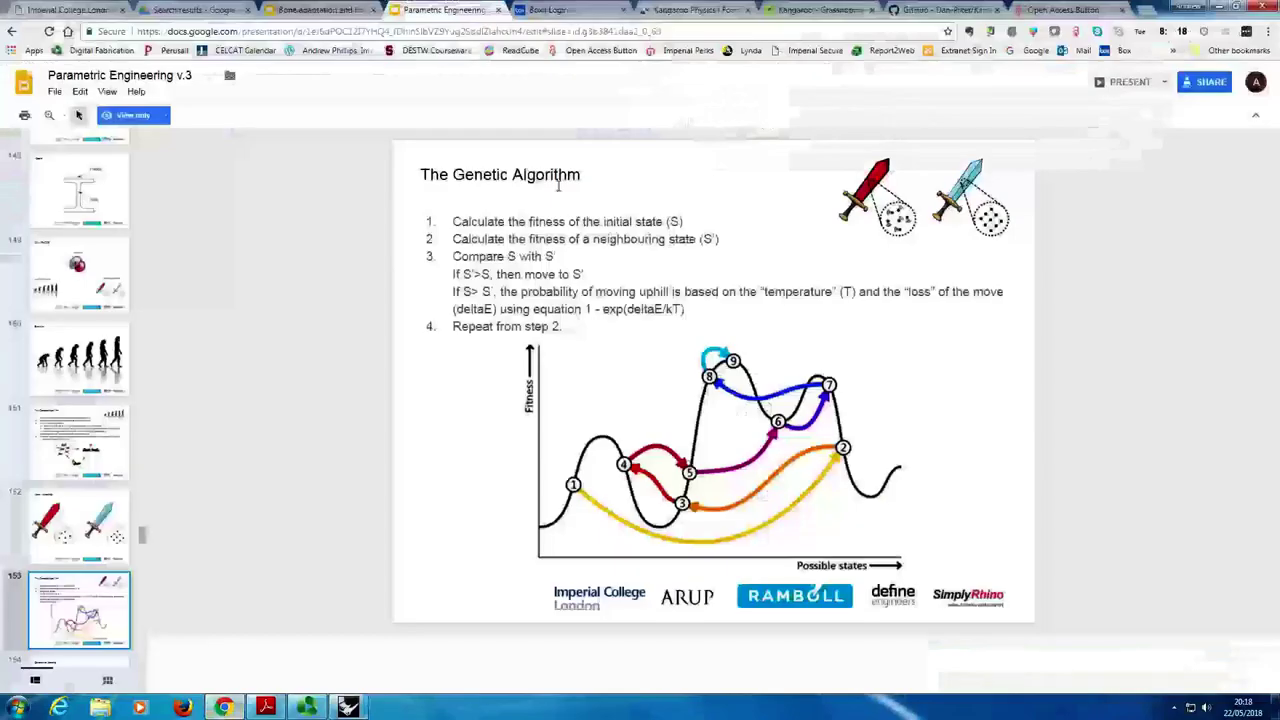
scroll(100, 545, down, 1)
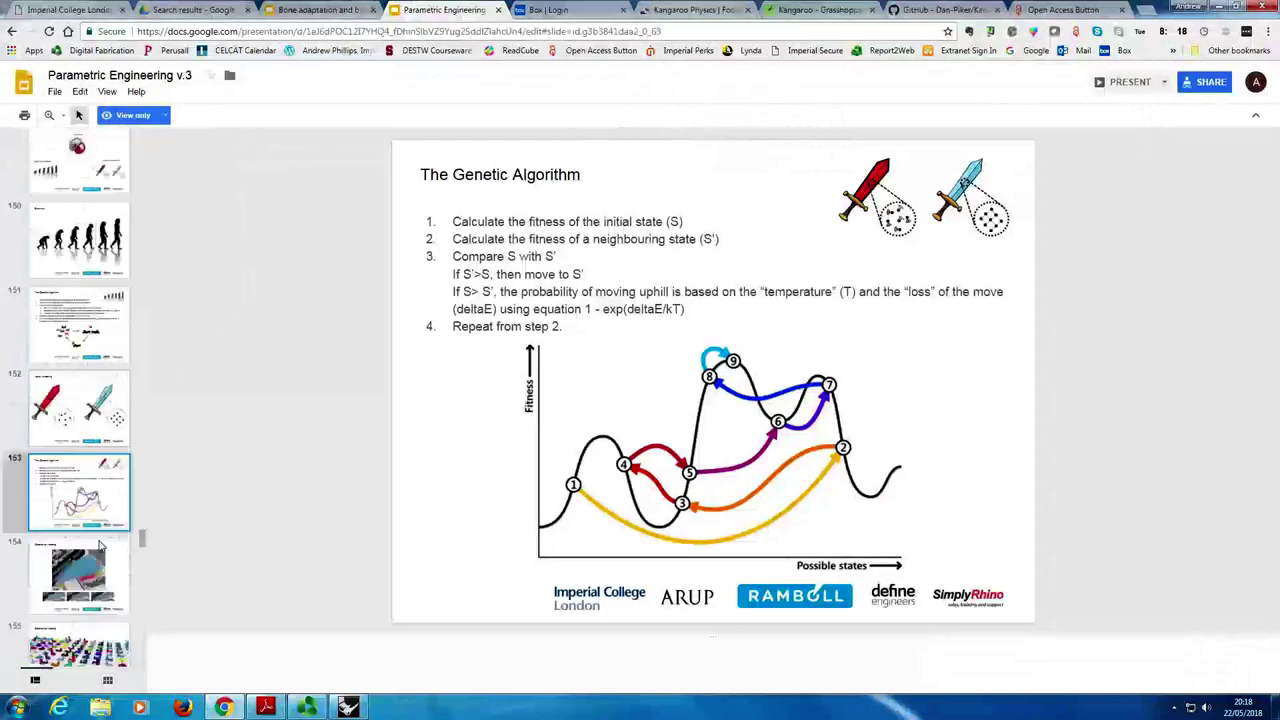
scroll(100, 545, down, 1)
click(88, 426)
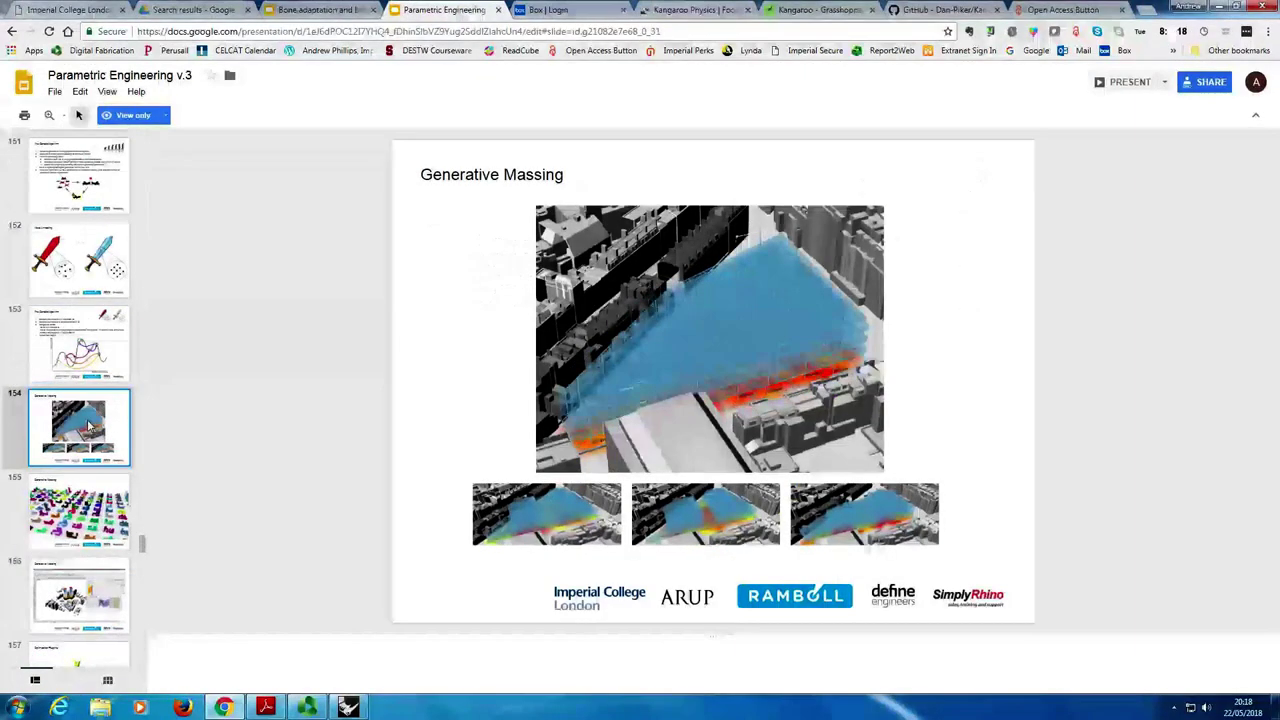